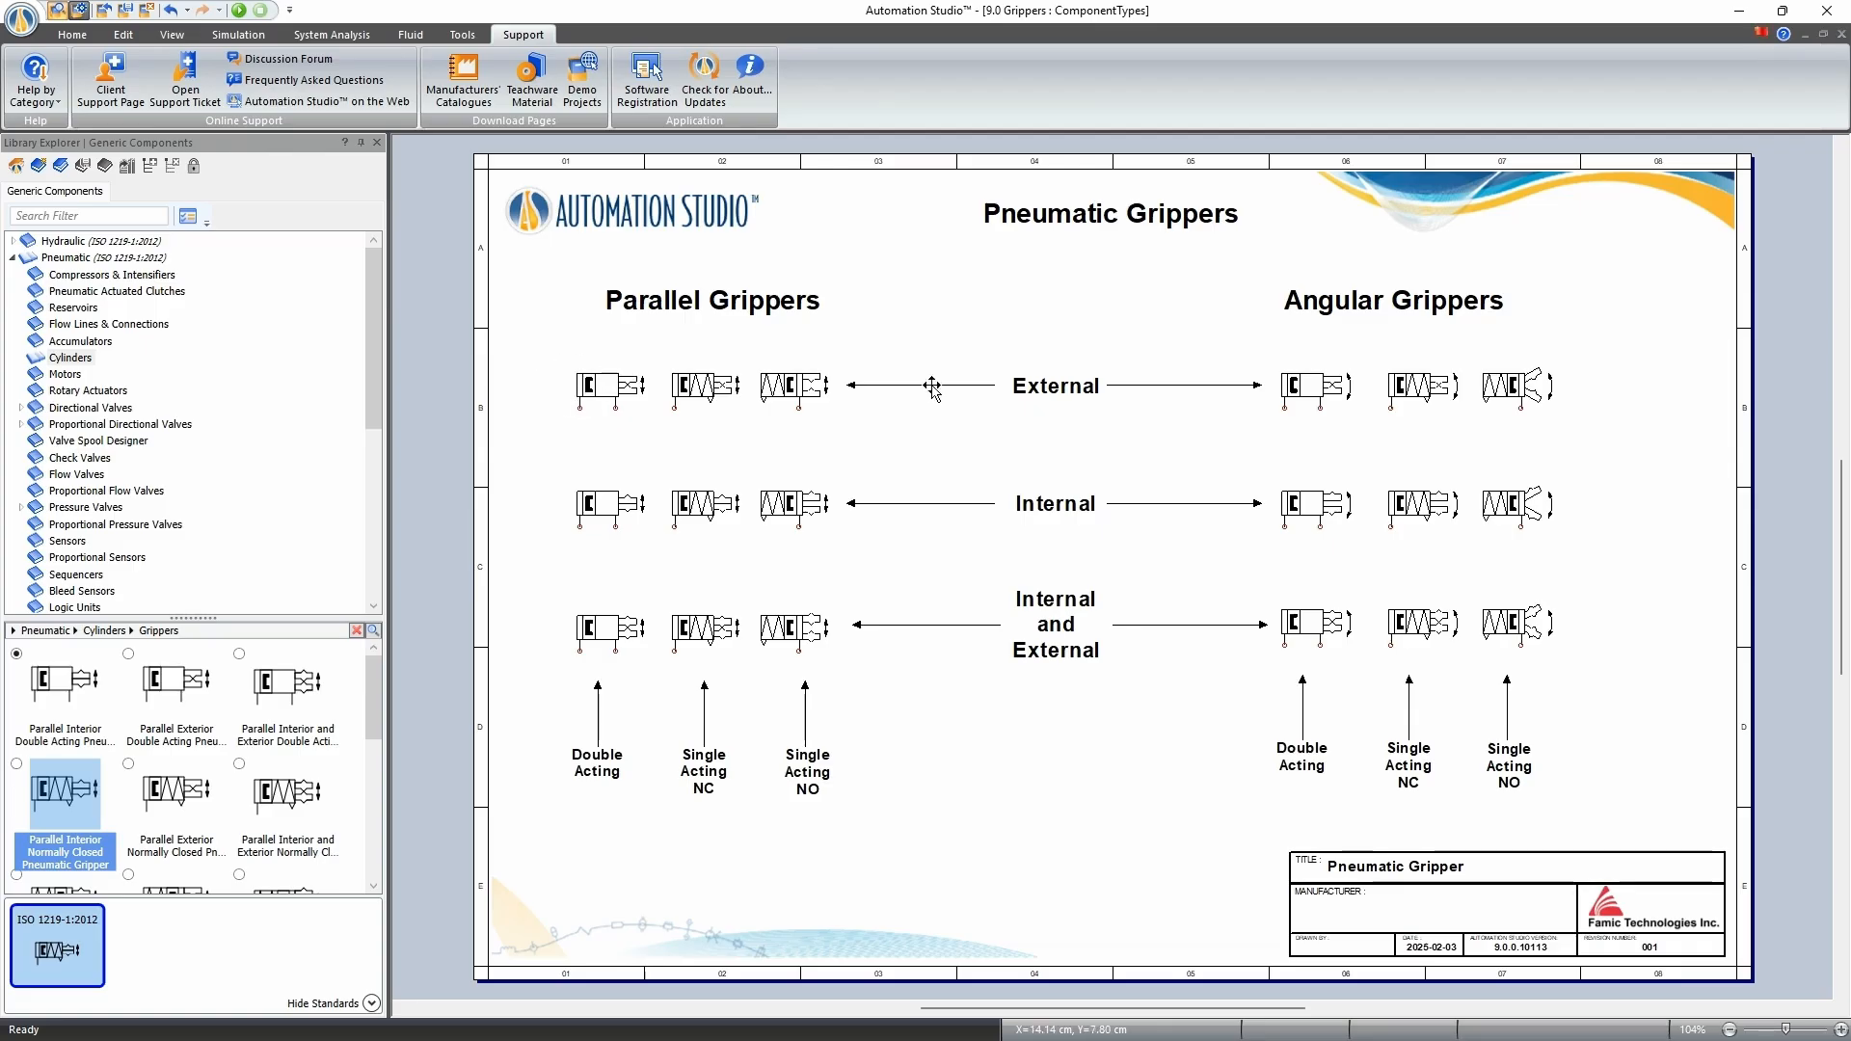
Review the component images and technical data of the external double-acting parallel gripper, and close its properties.
scroll(590, 366, "up", 2)
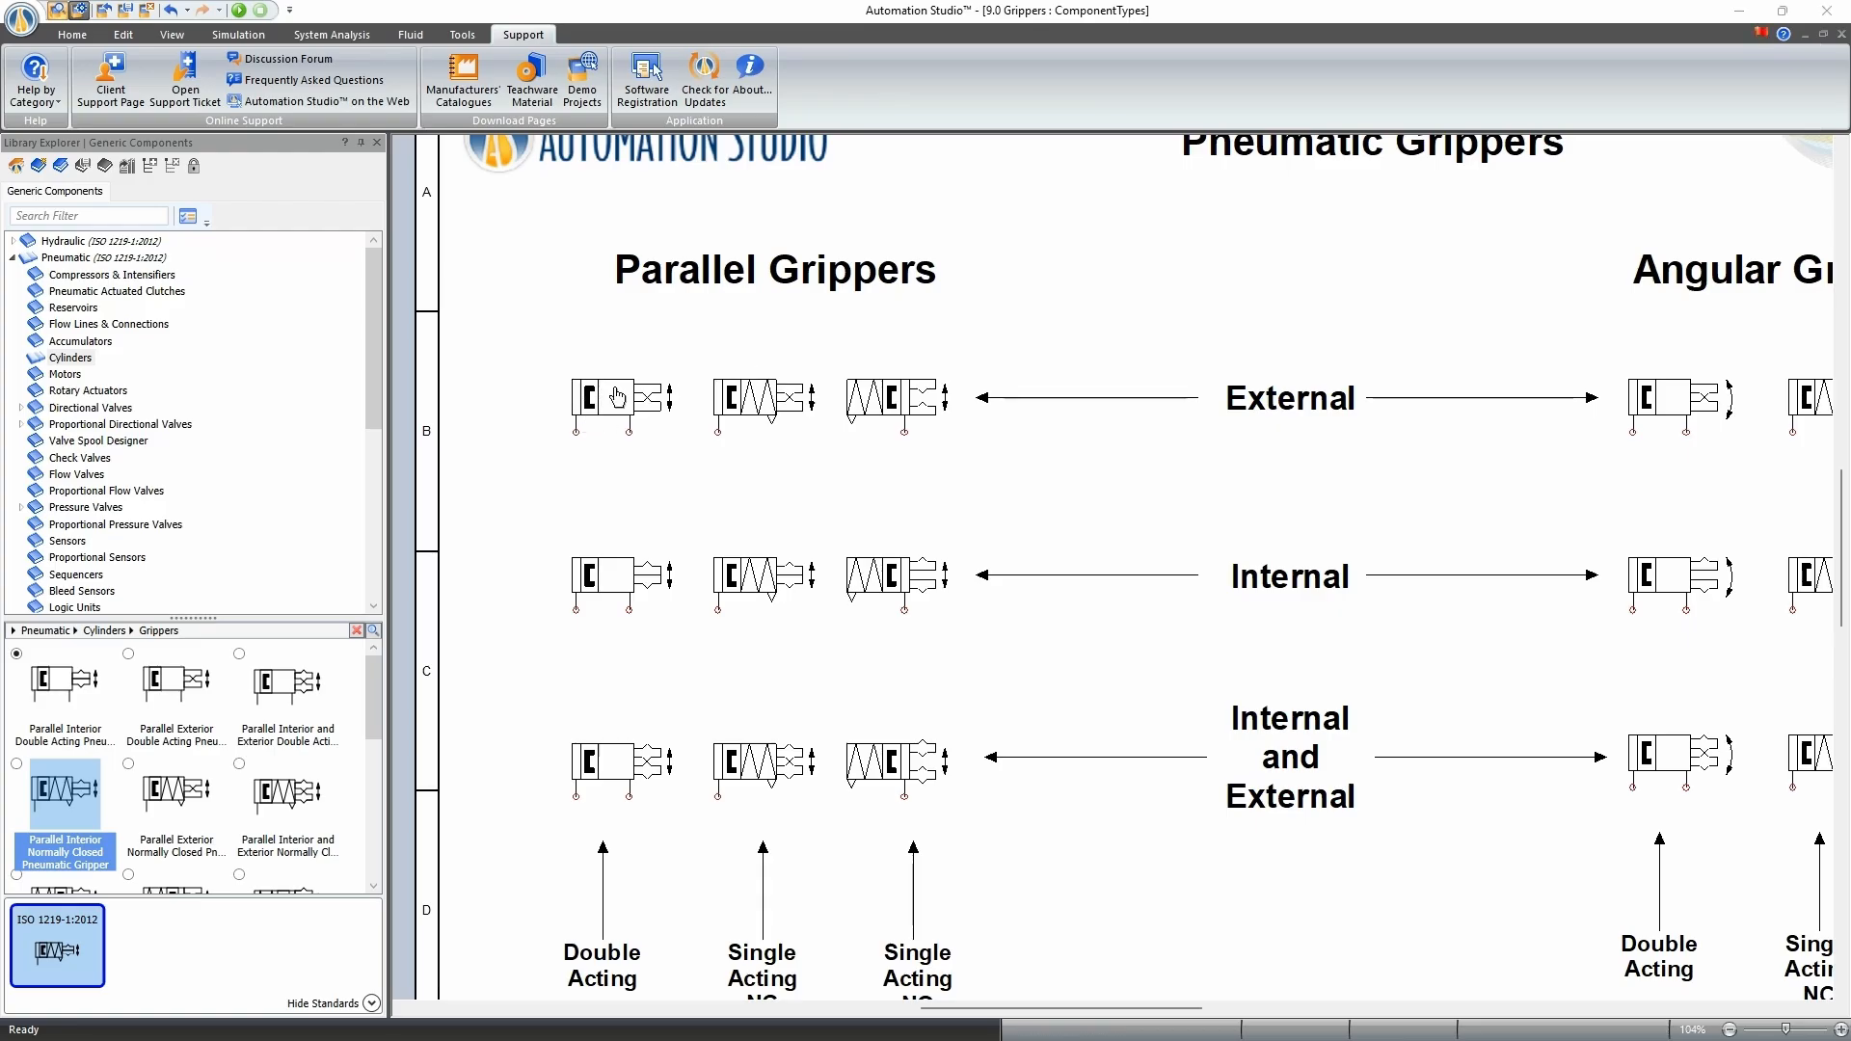
double_click(594, 397)
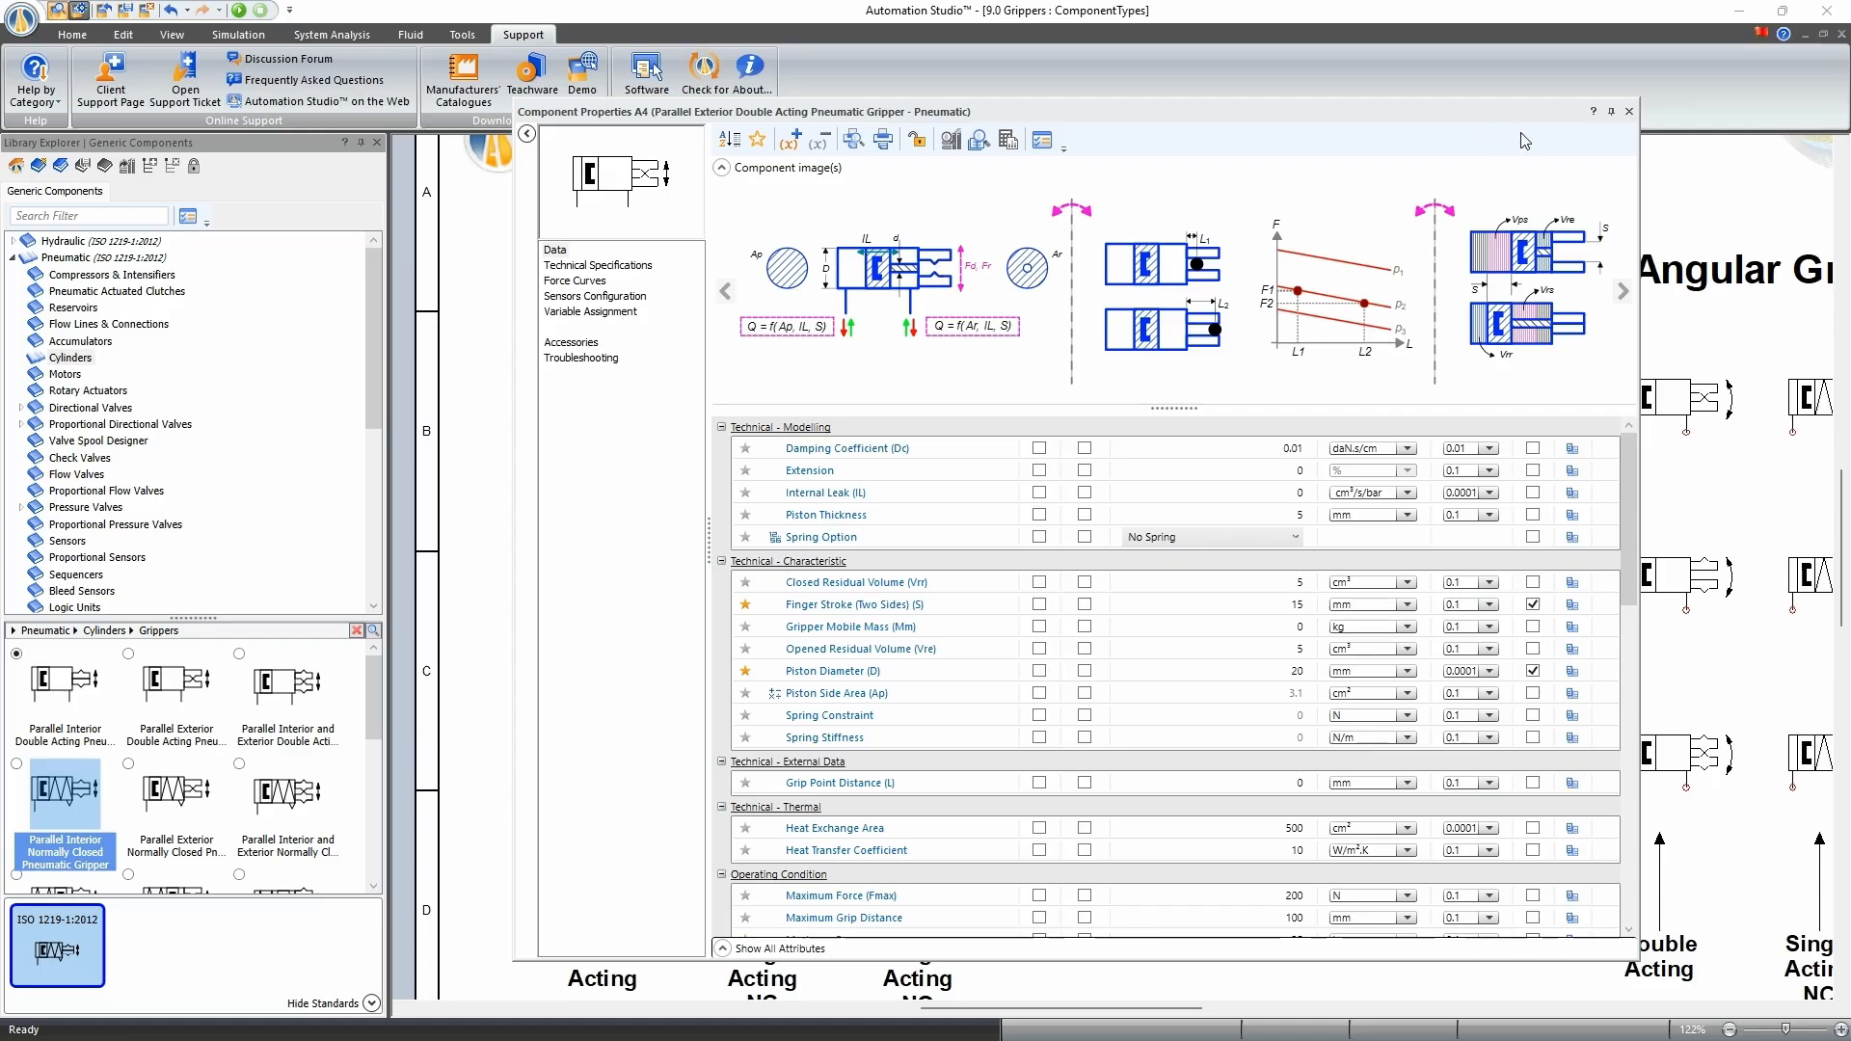
left_click(1629, 111)
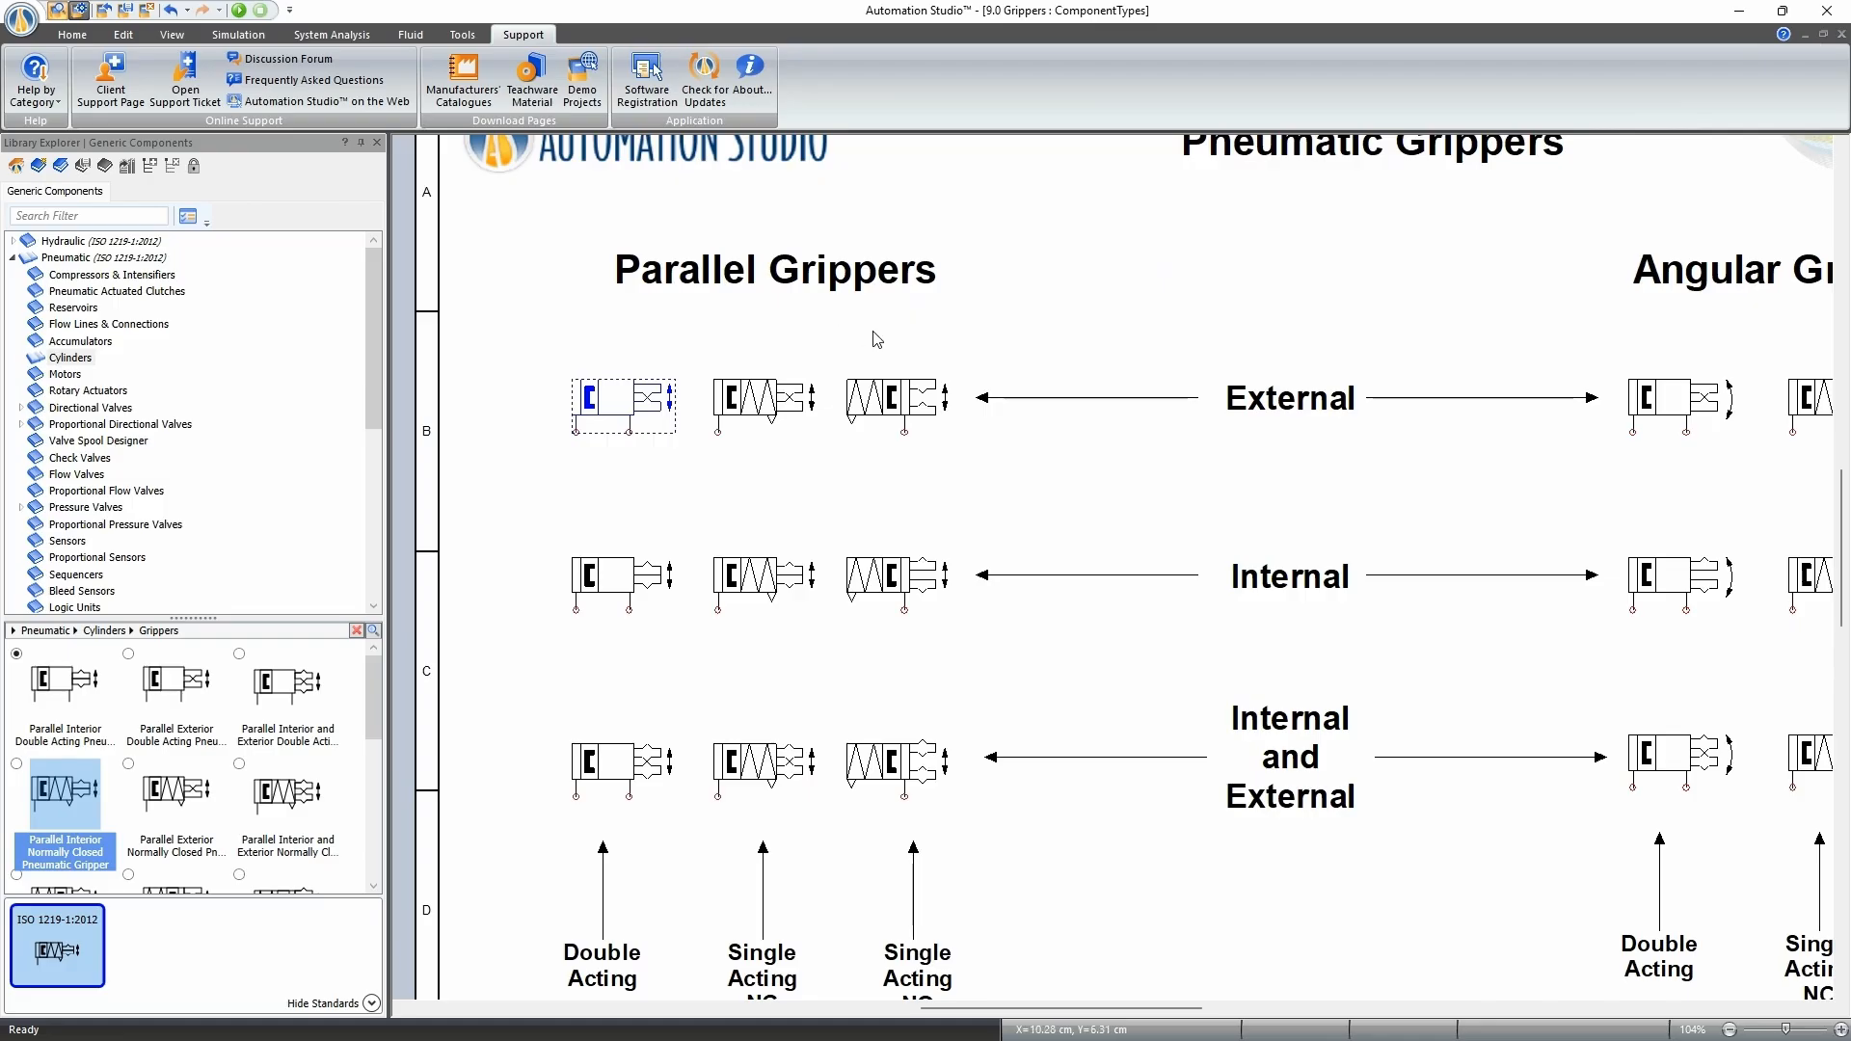
double_click(618, 409)
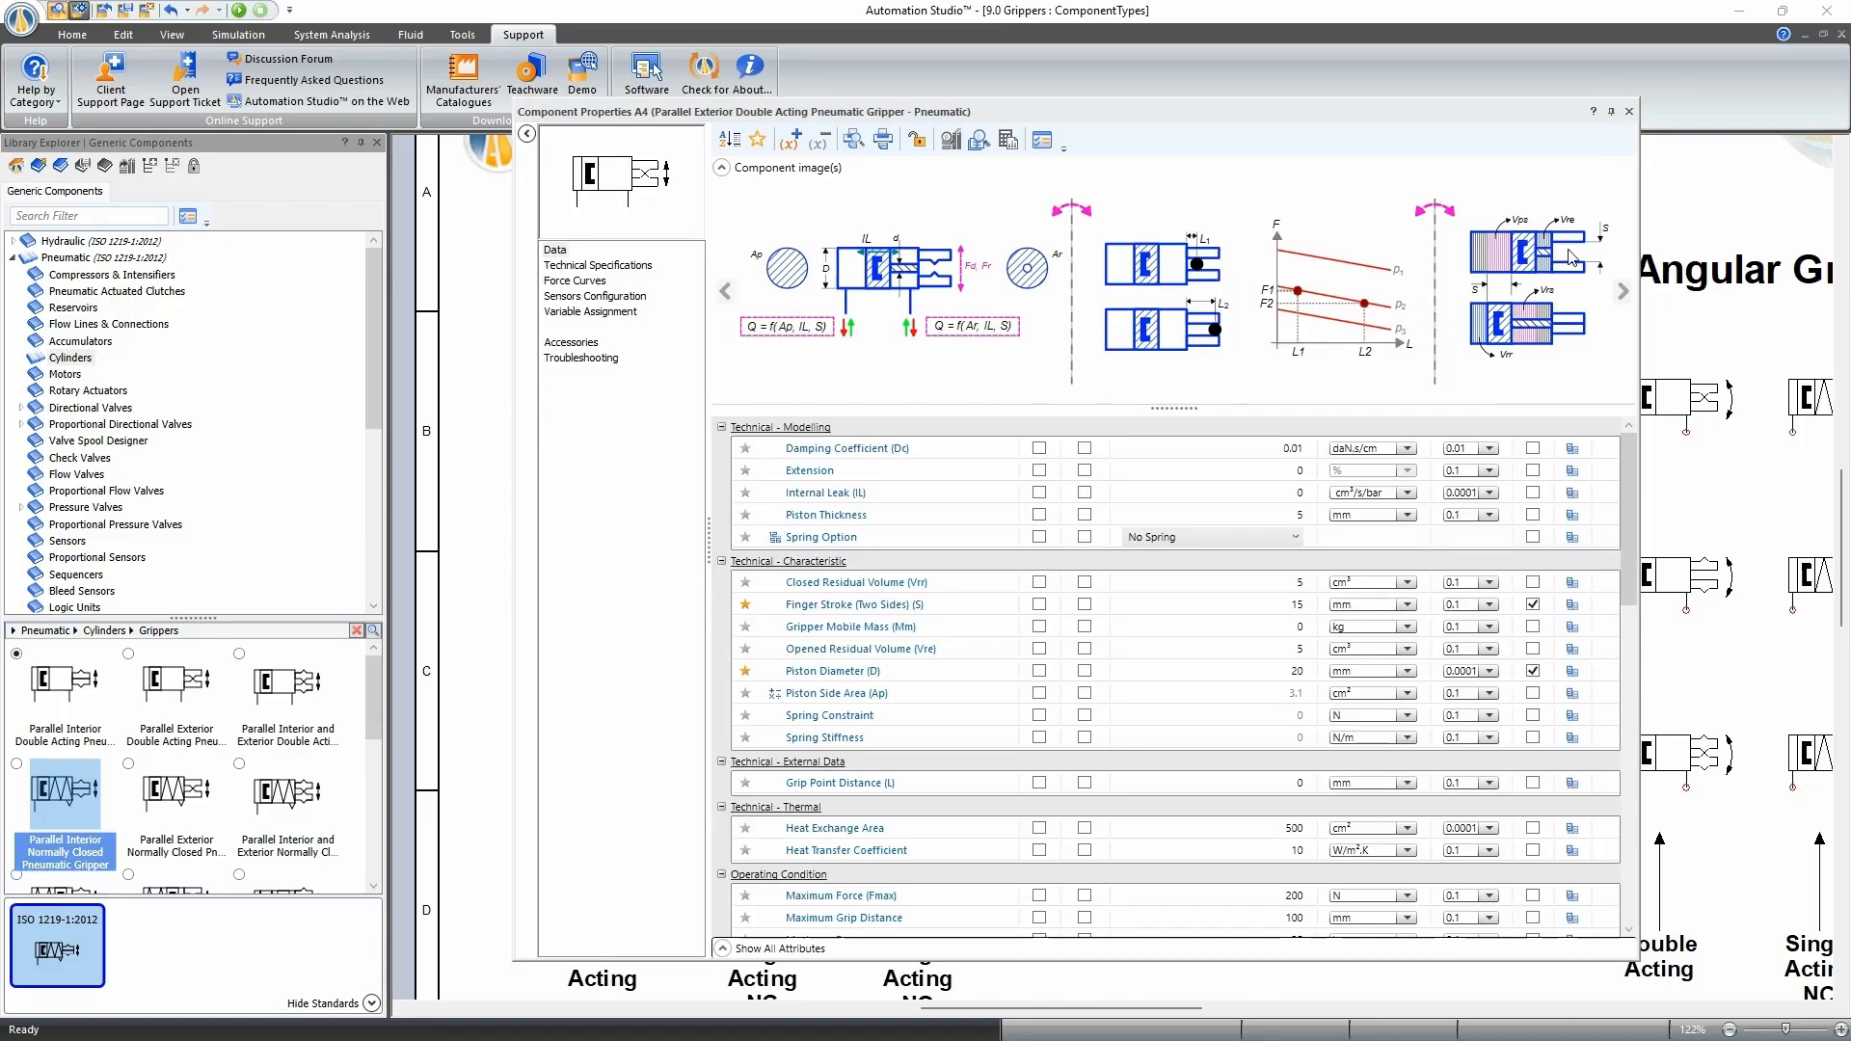
left_click(1630, 111)
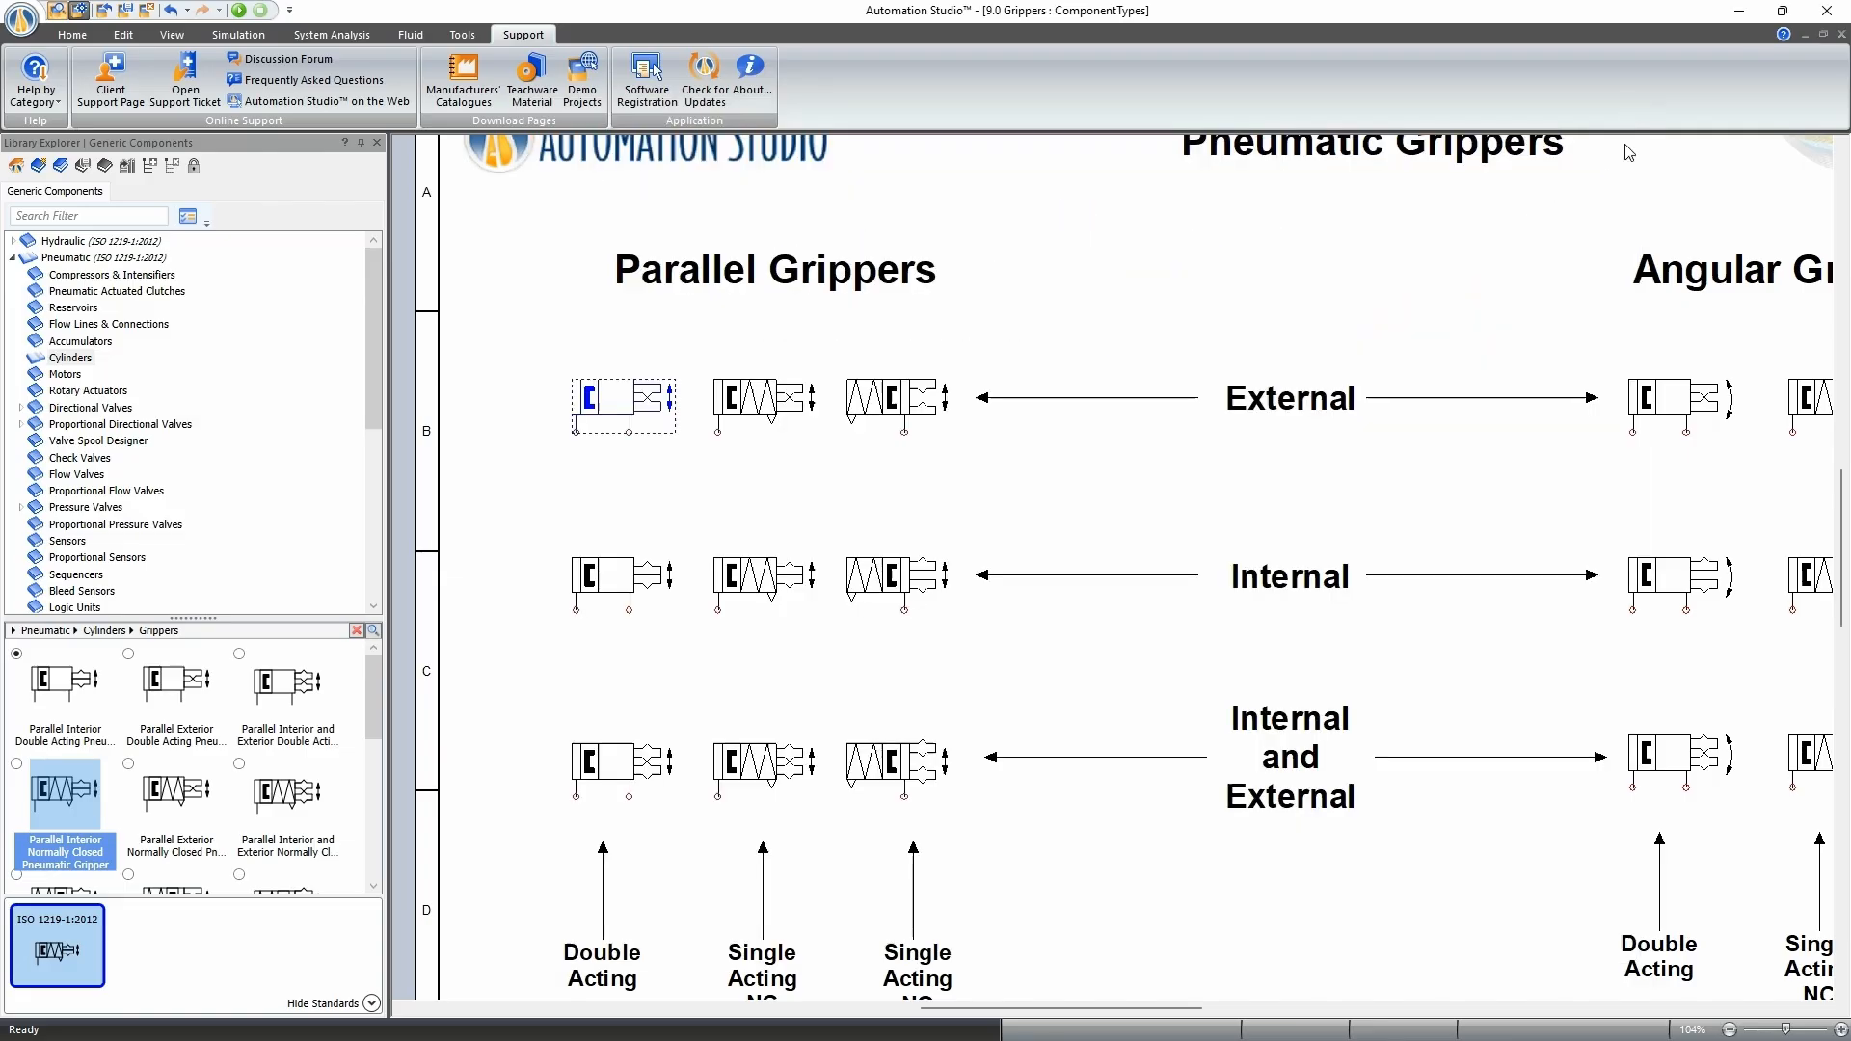
Review the component images and technical data of the external double-acting angular gripper, and close its properties.
double_click(1646, 396)
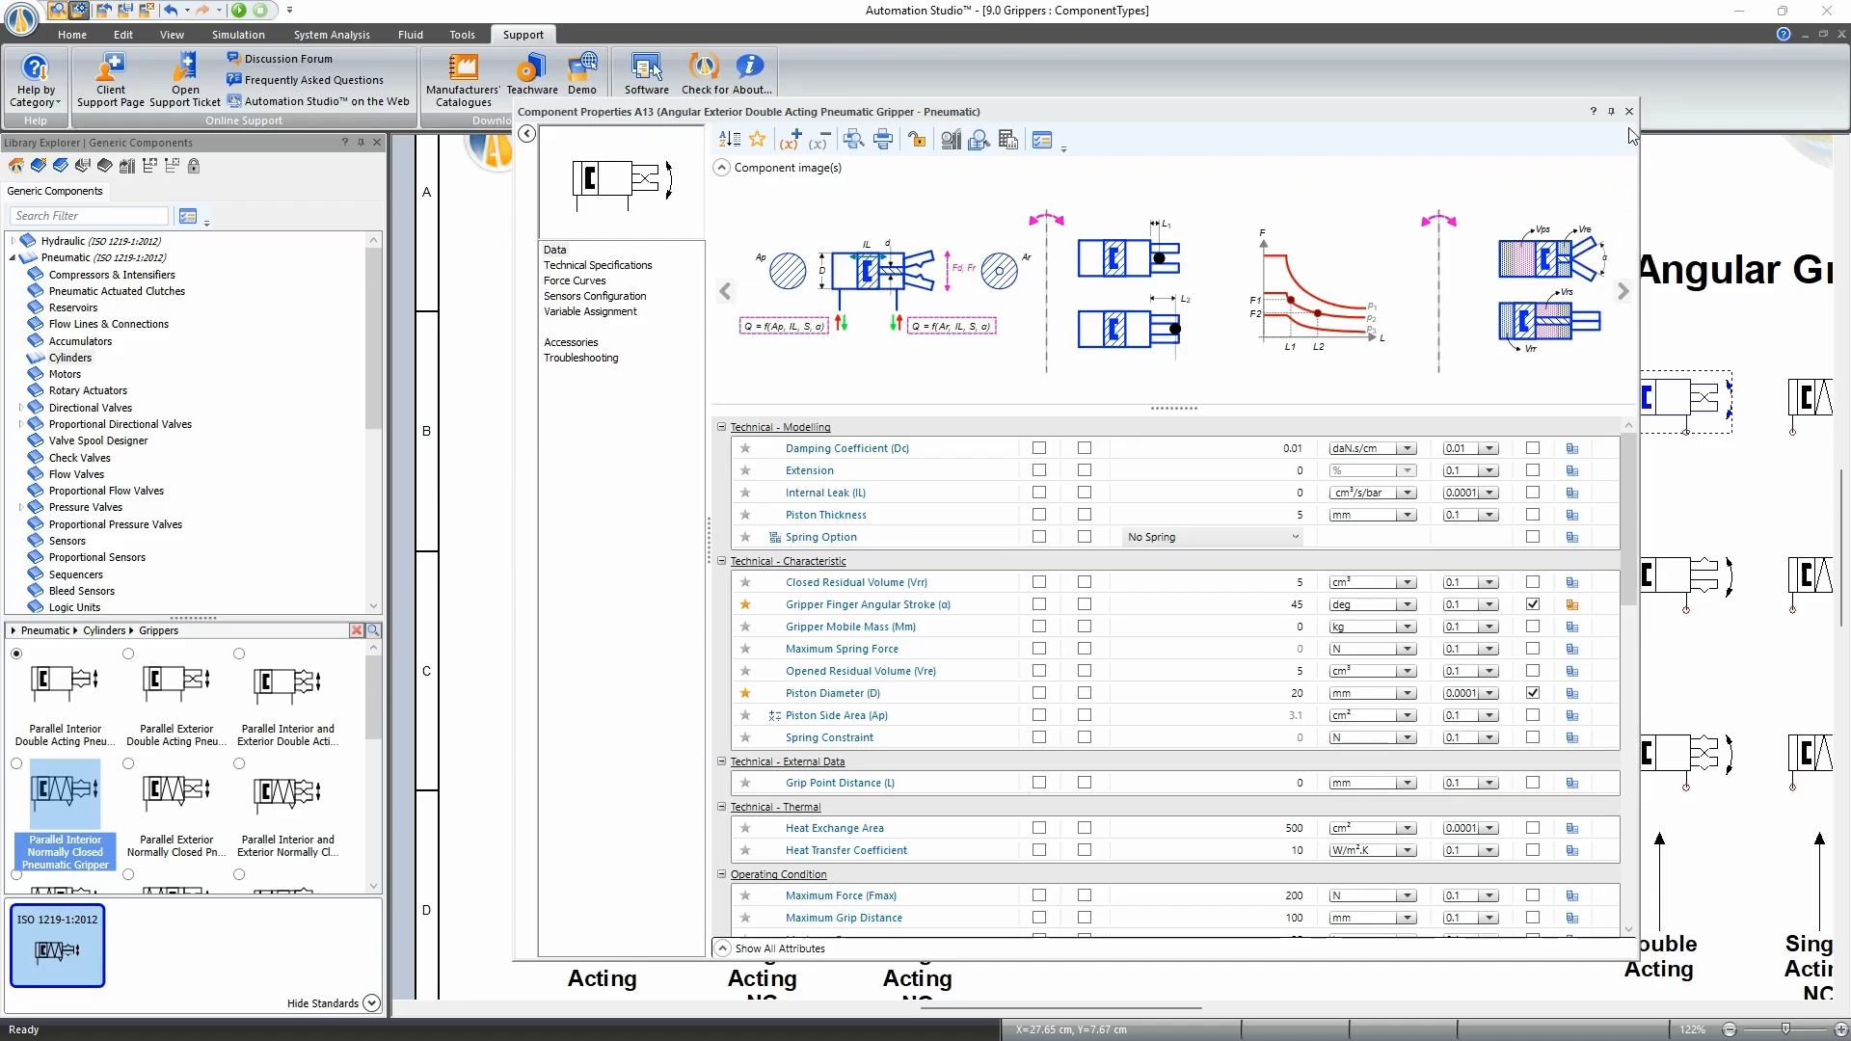
left_click(1629, 110)
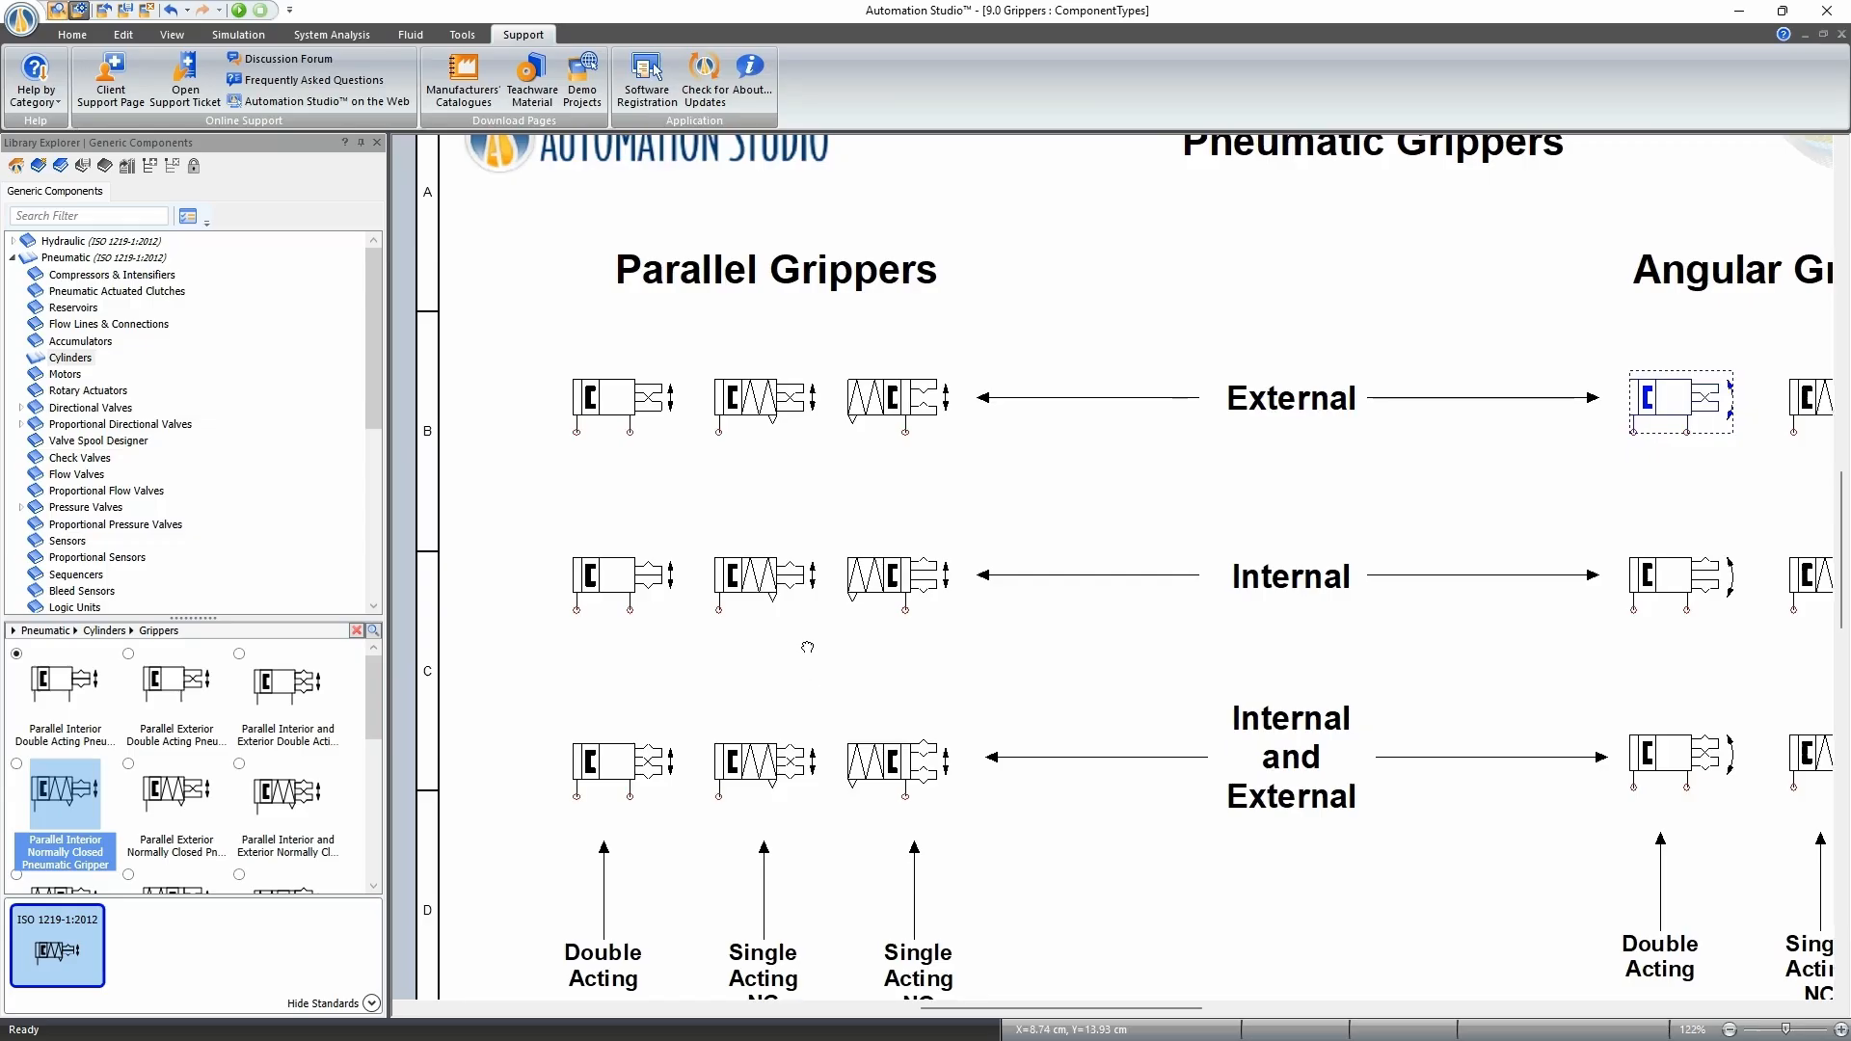
scroll(807, 617, "down", 1)
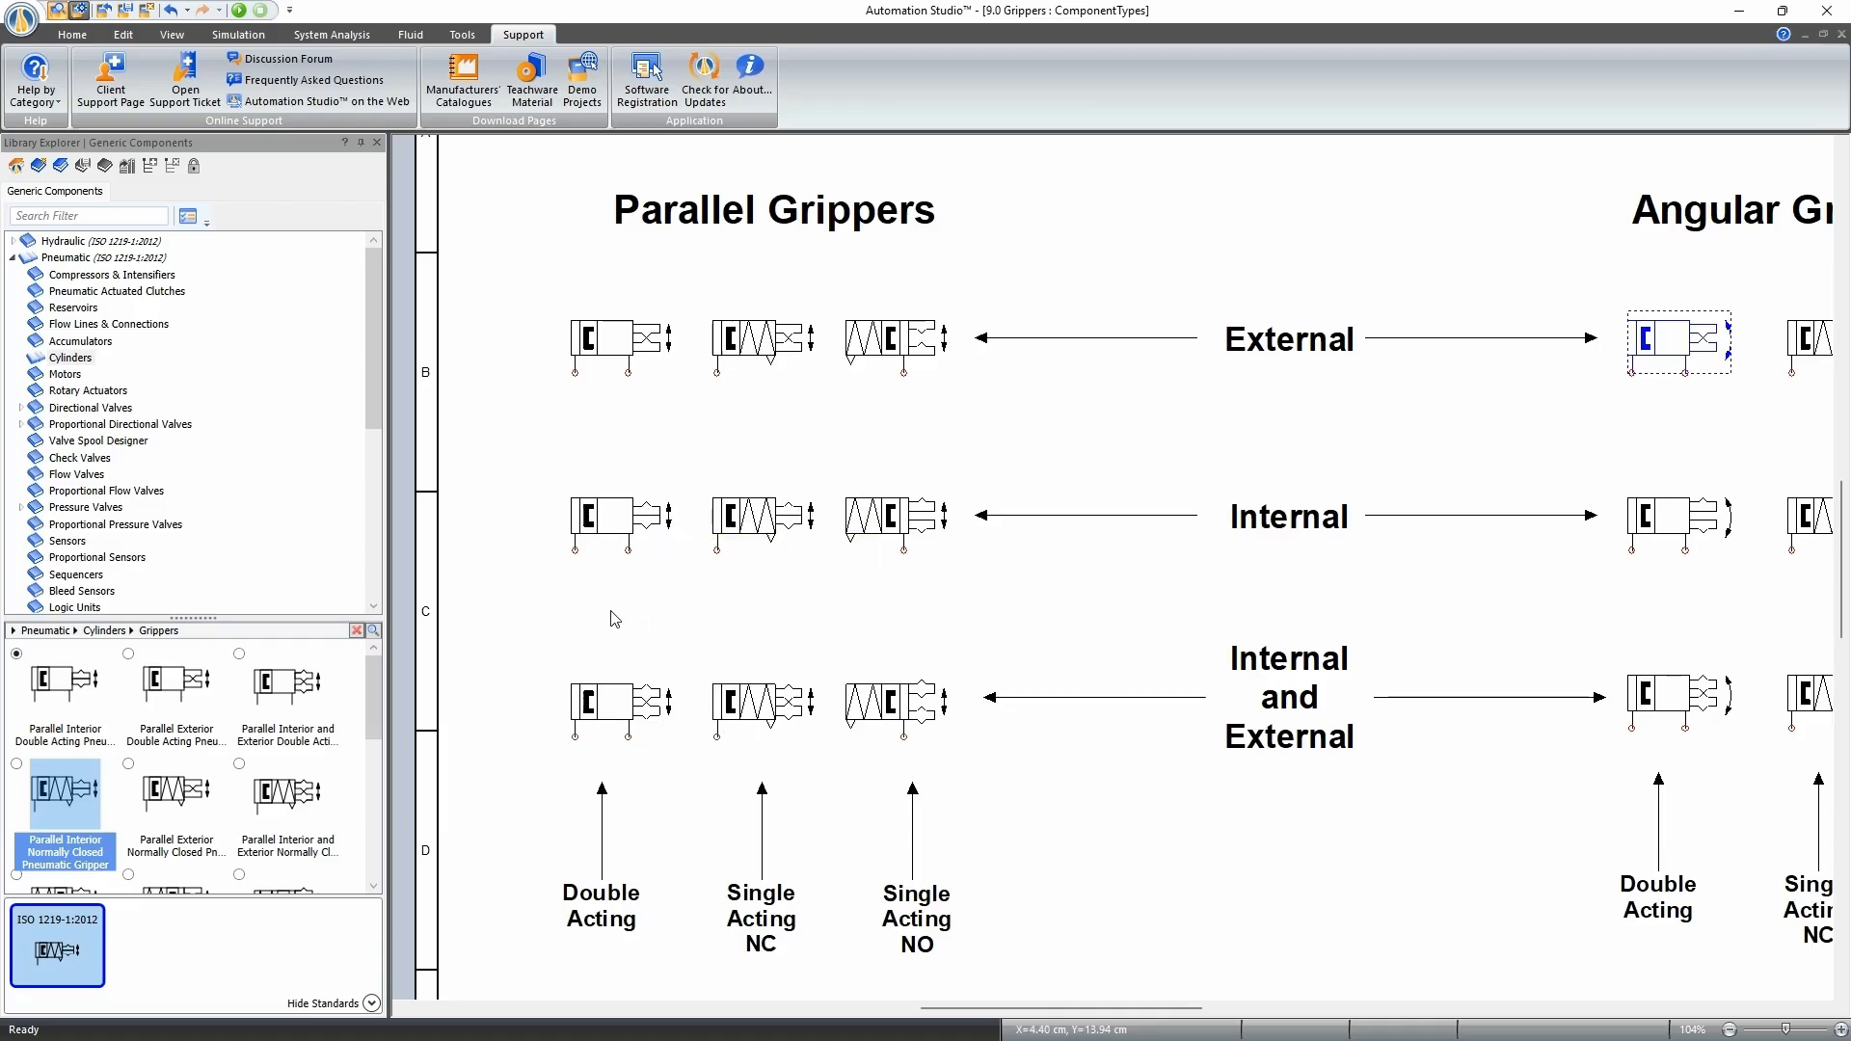
Examine the external double-acting parallel gripper's internal gripping force curves, including the 8 bar point table, and its external gripping force curves.
left_click(594, 354)
double_click(594, 354)
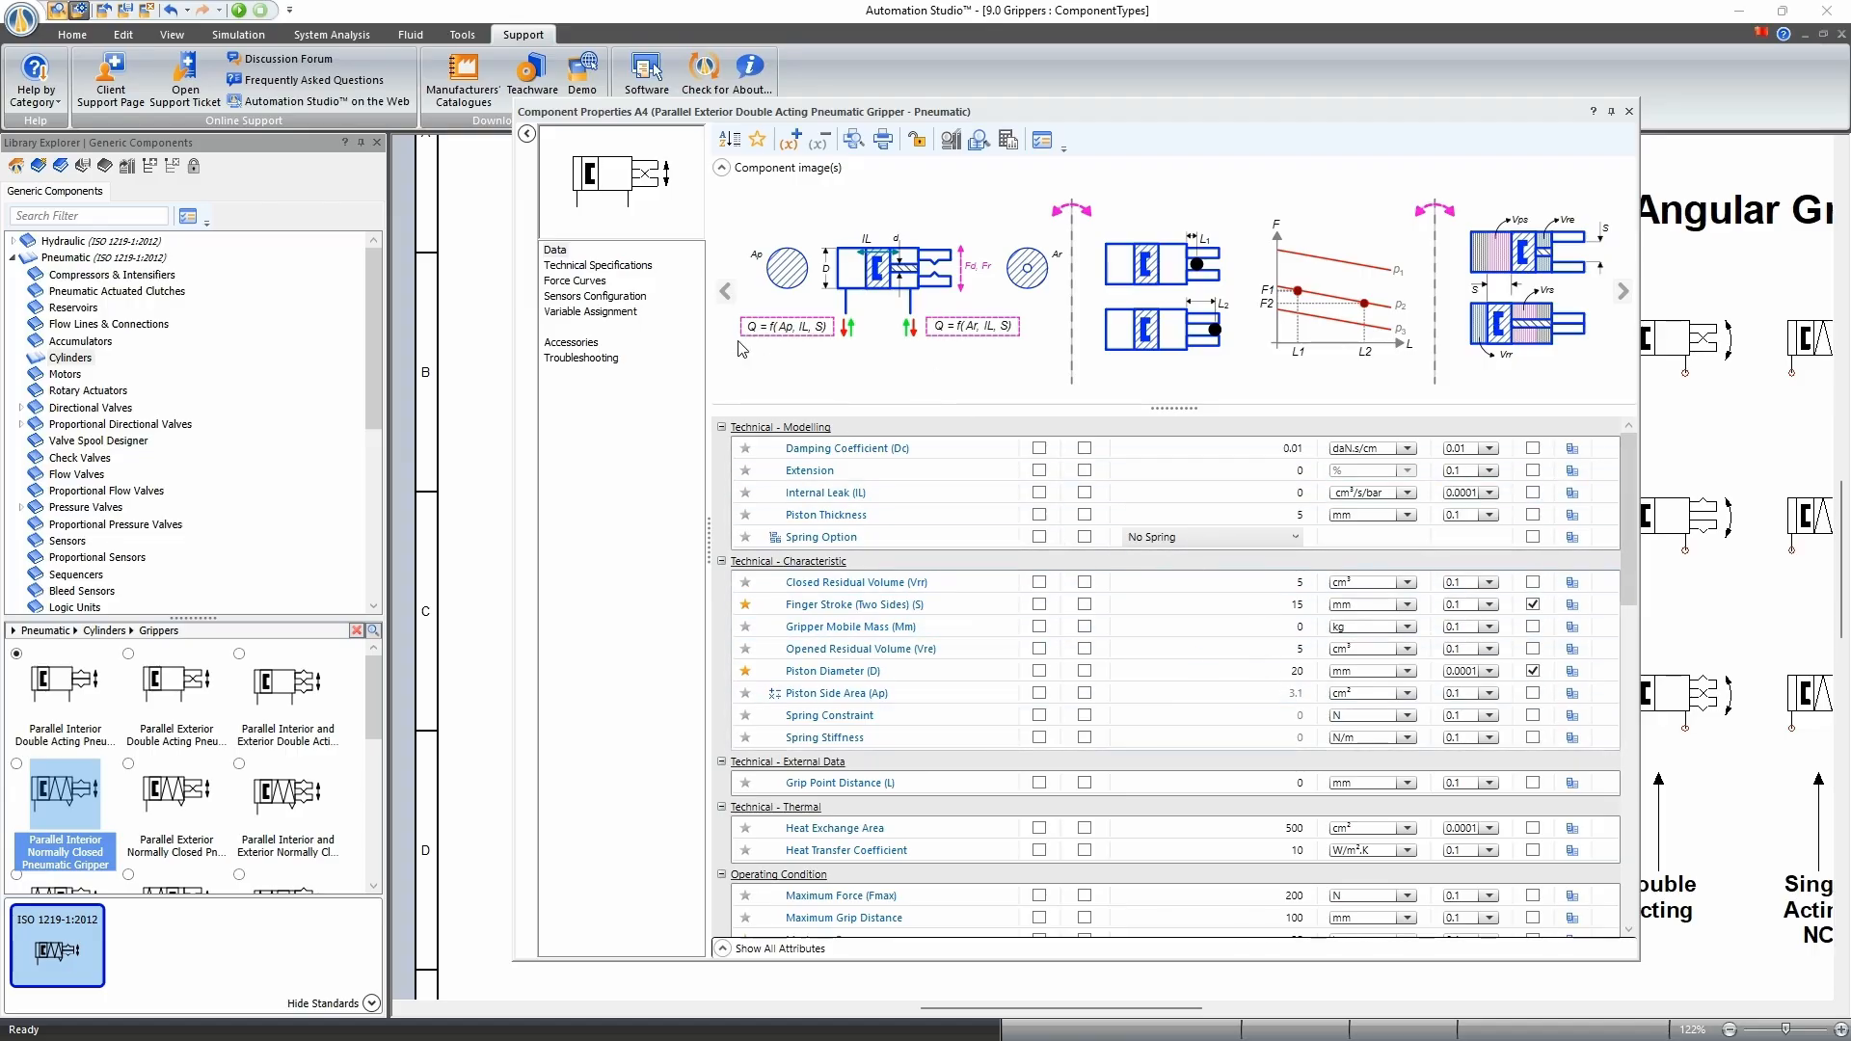
left_click(590, 272)
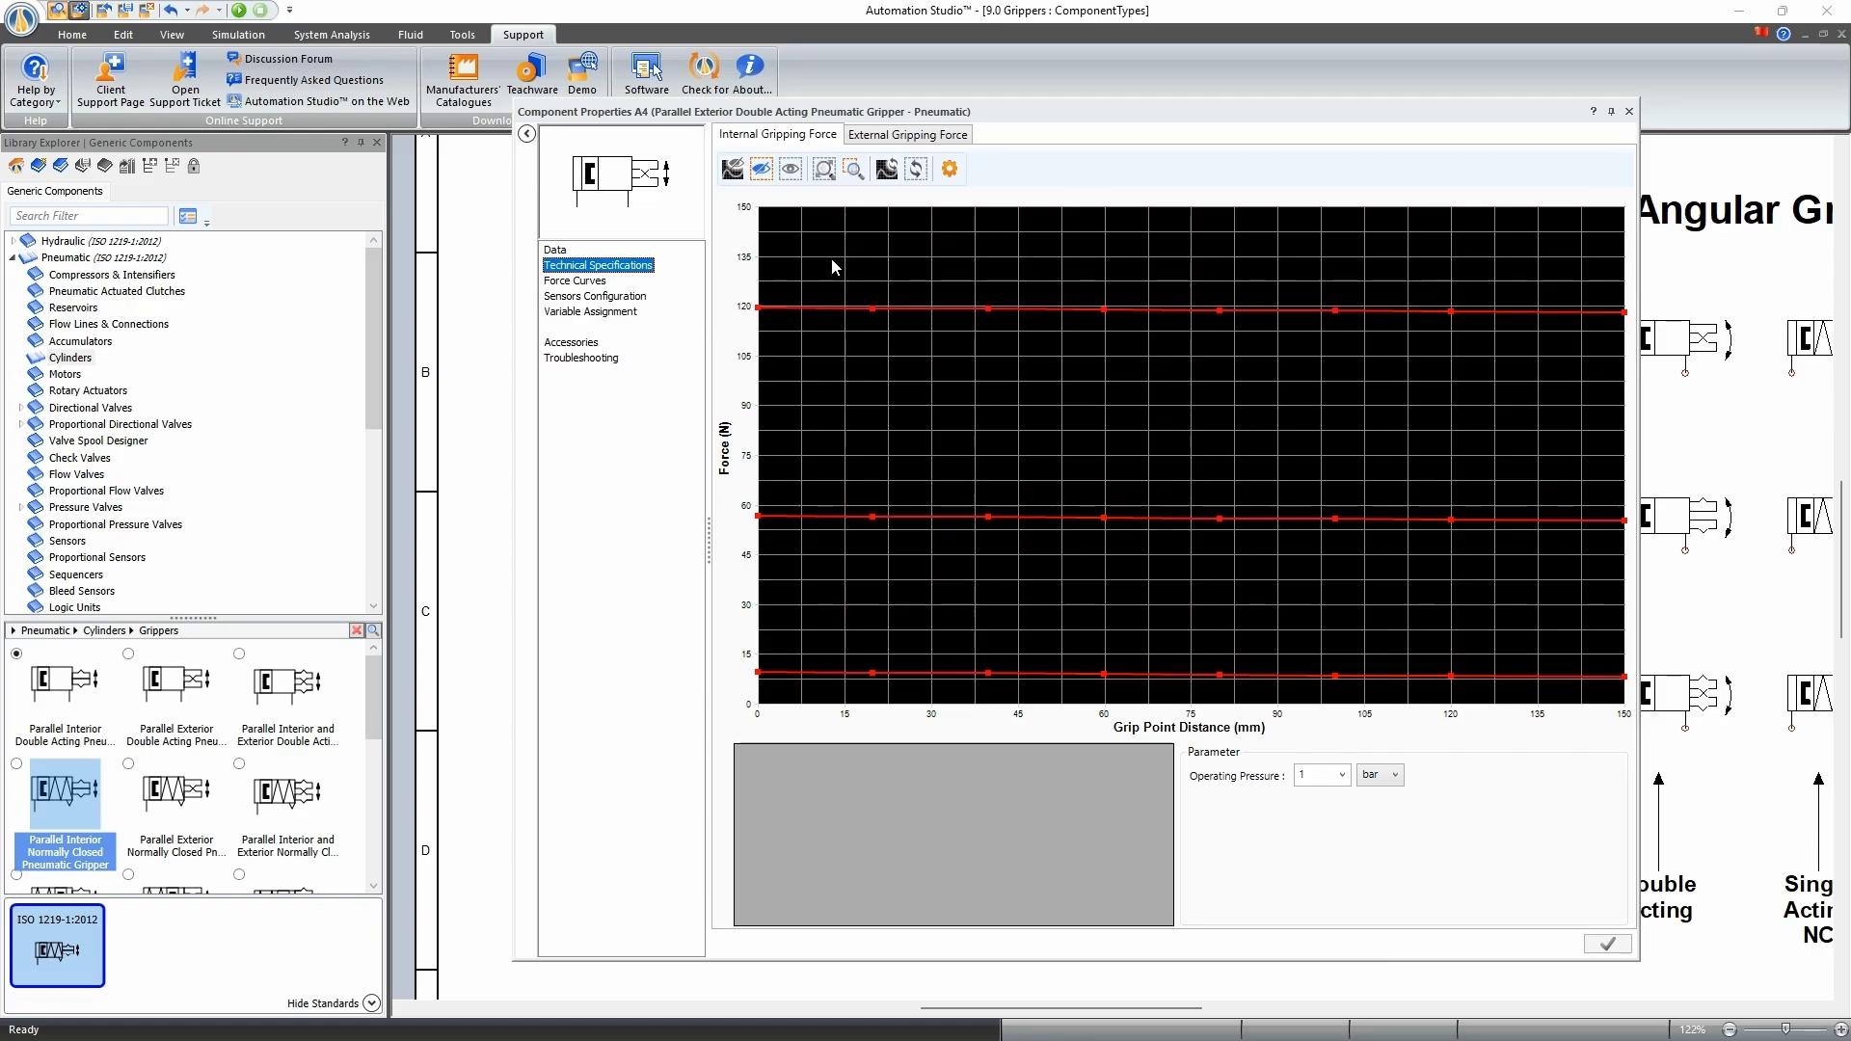
left_click_drag(965, 108, 883, 83)
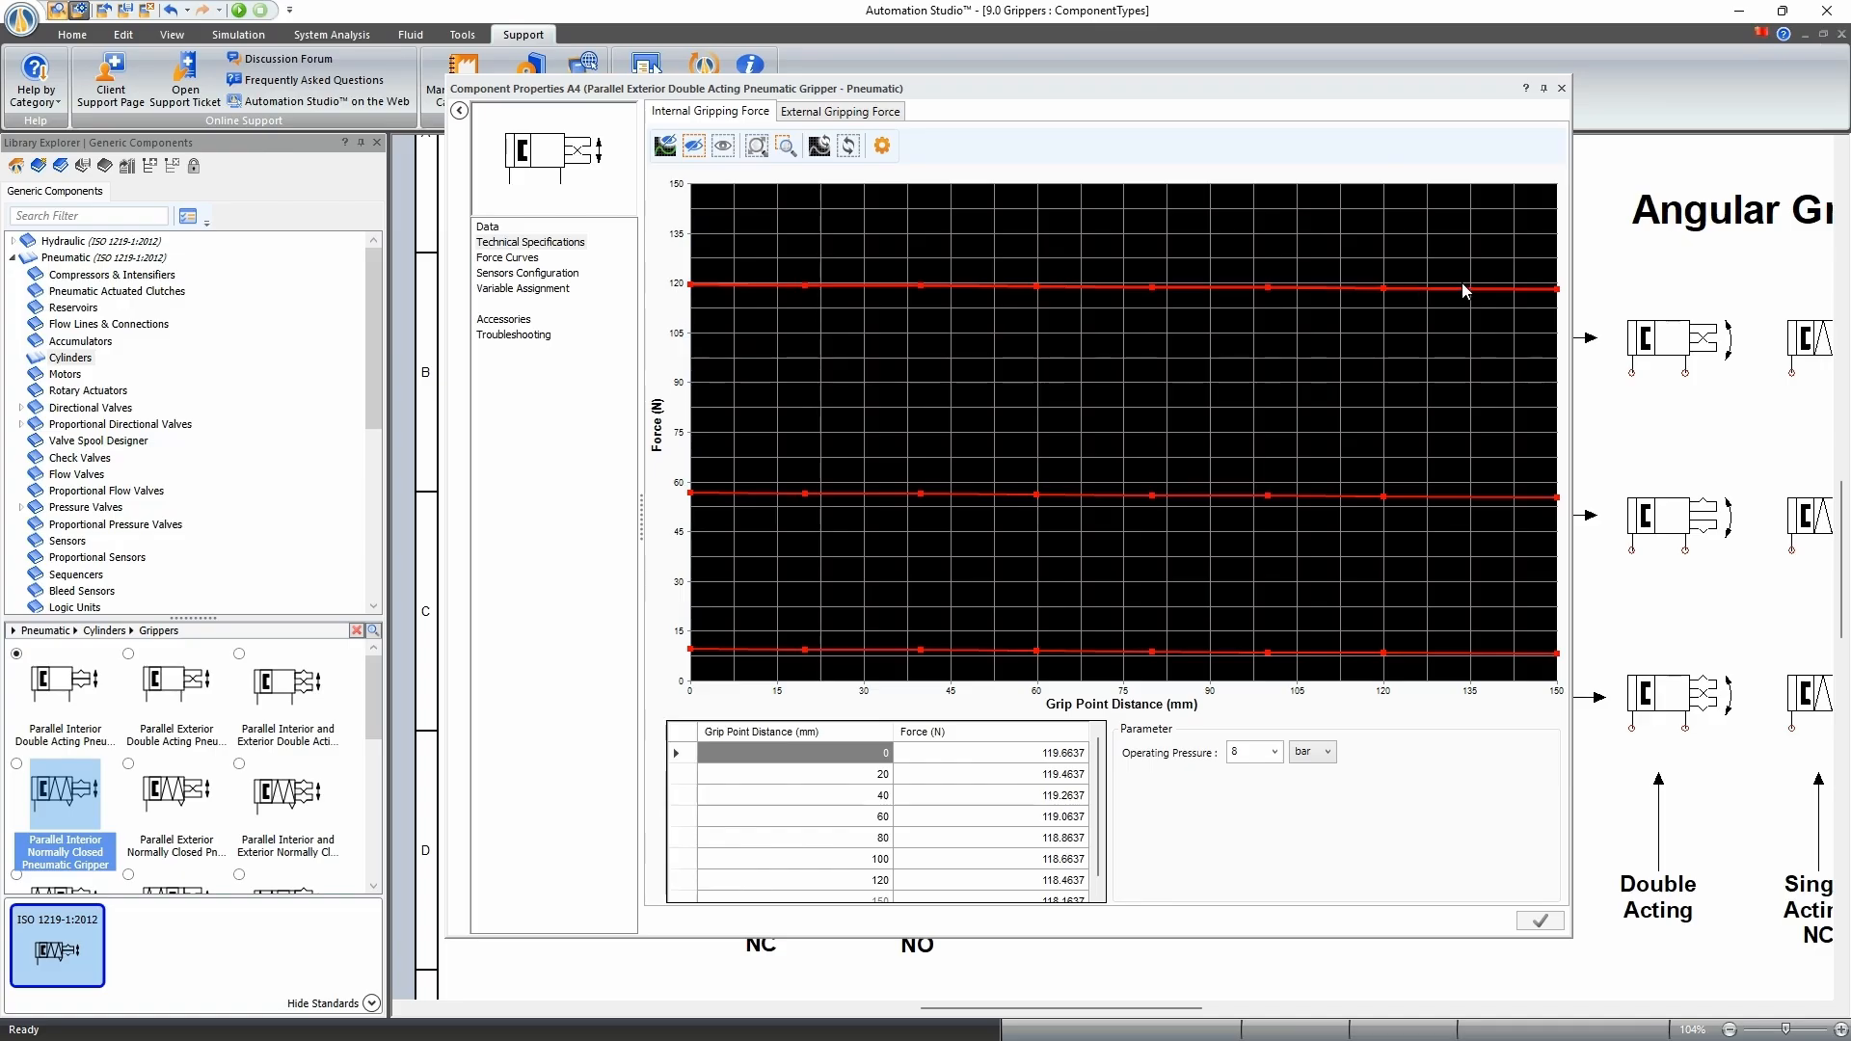
scroll(1088, 868, "down", 1)
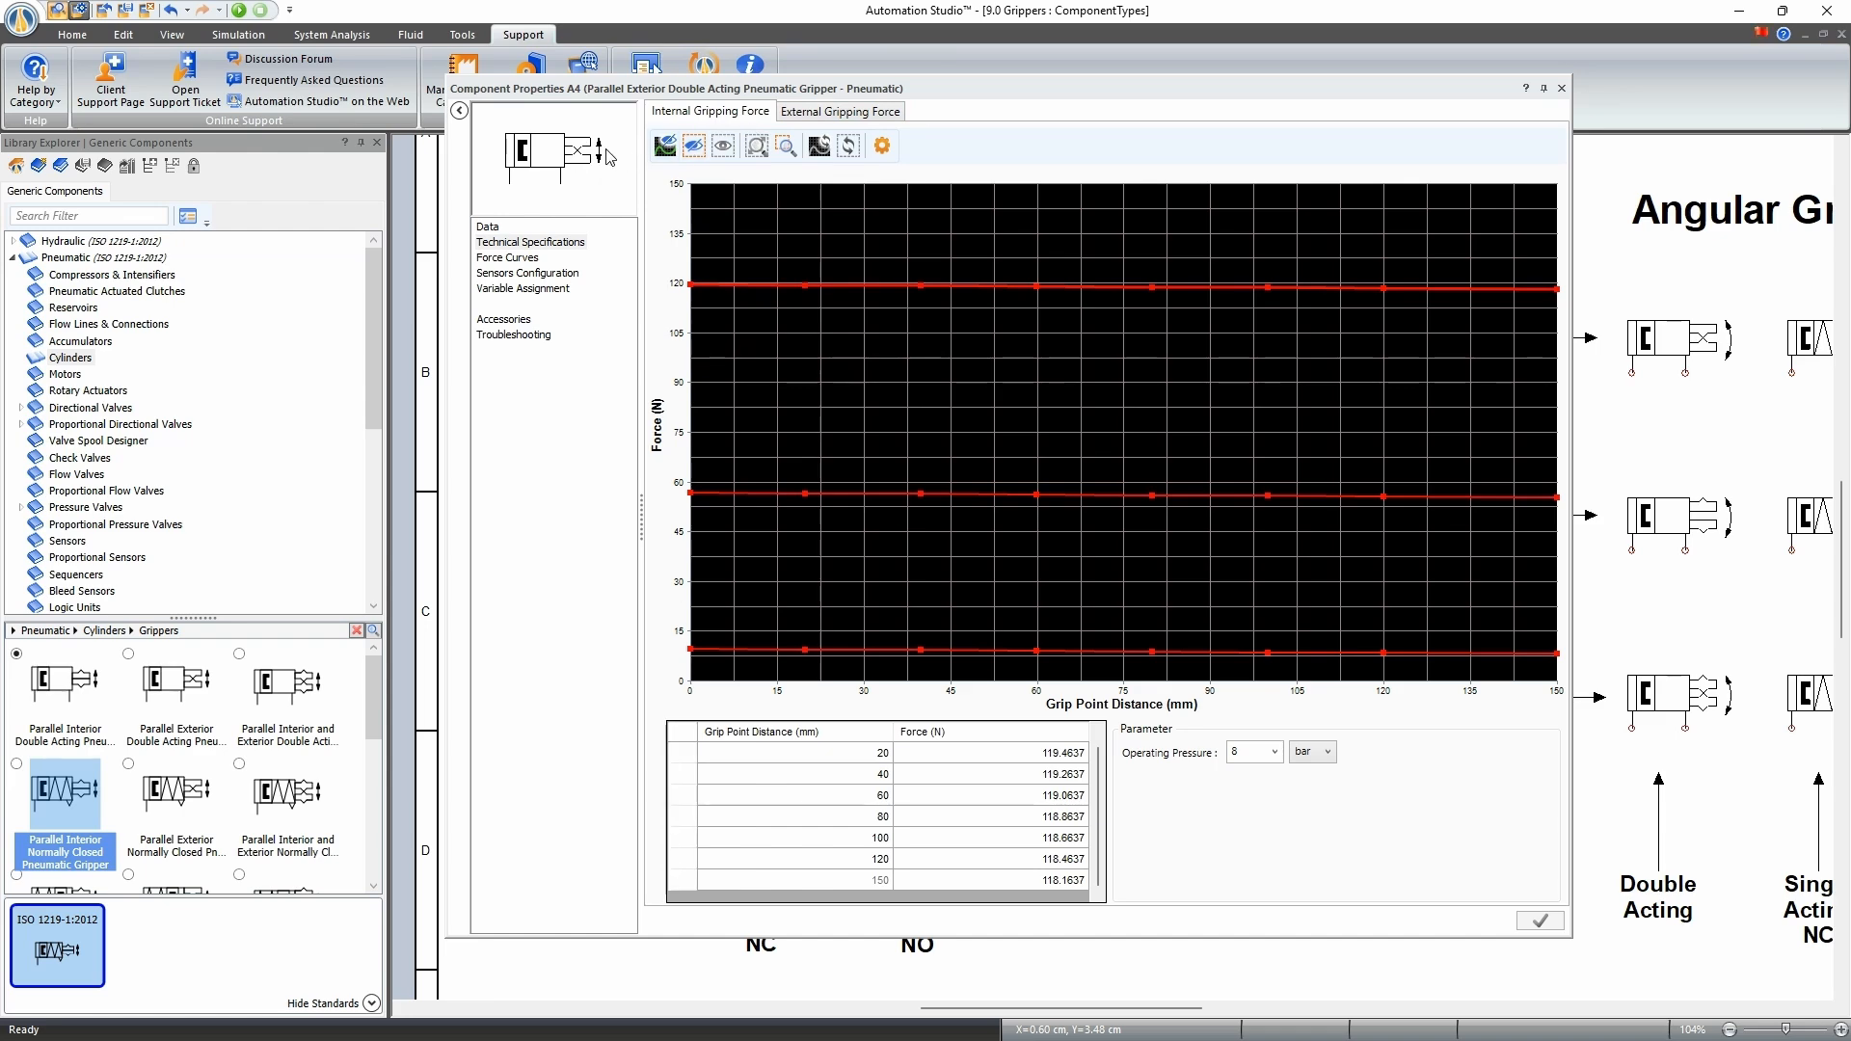
left_click(861, 118)
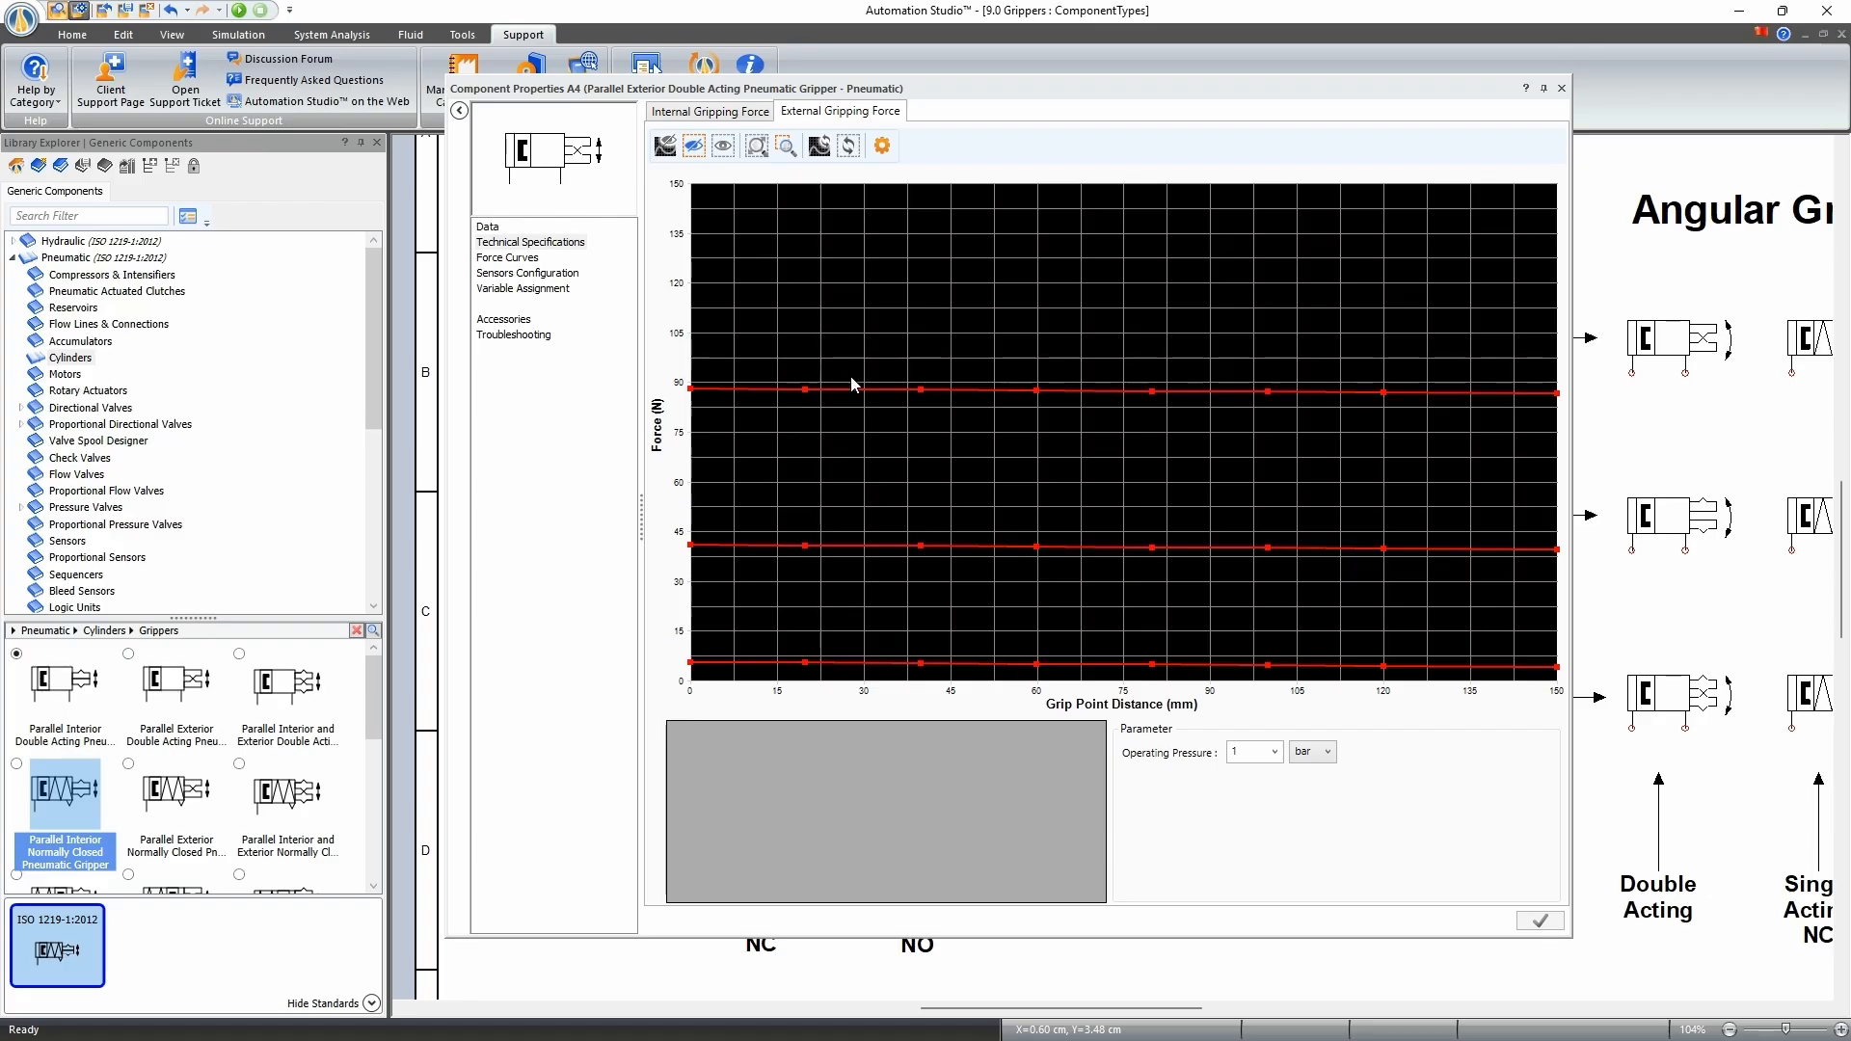
Compare the parallel gripper's component images with its internal and external gripping force curves, and close its properties.
left_click(489, 231)
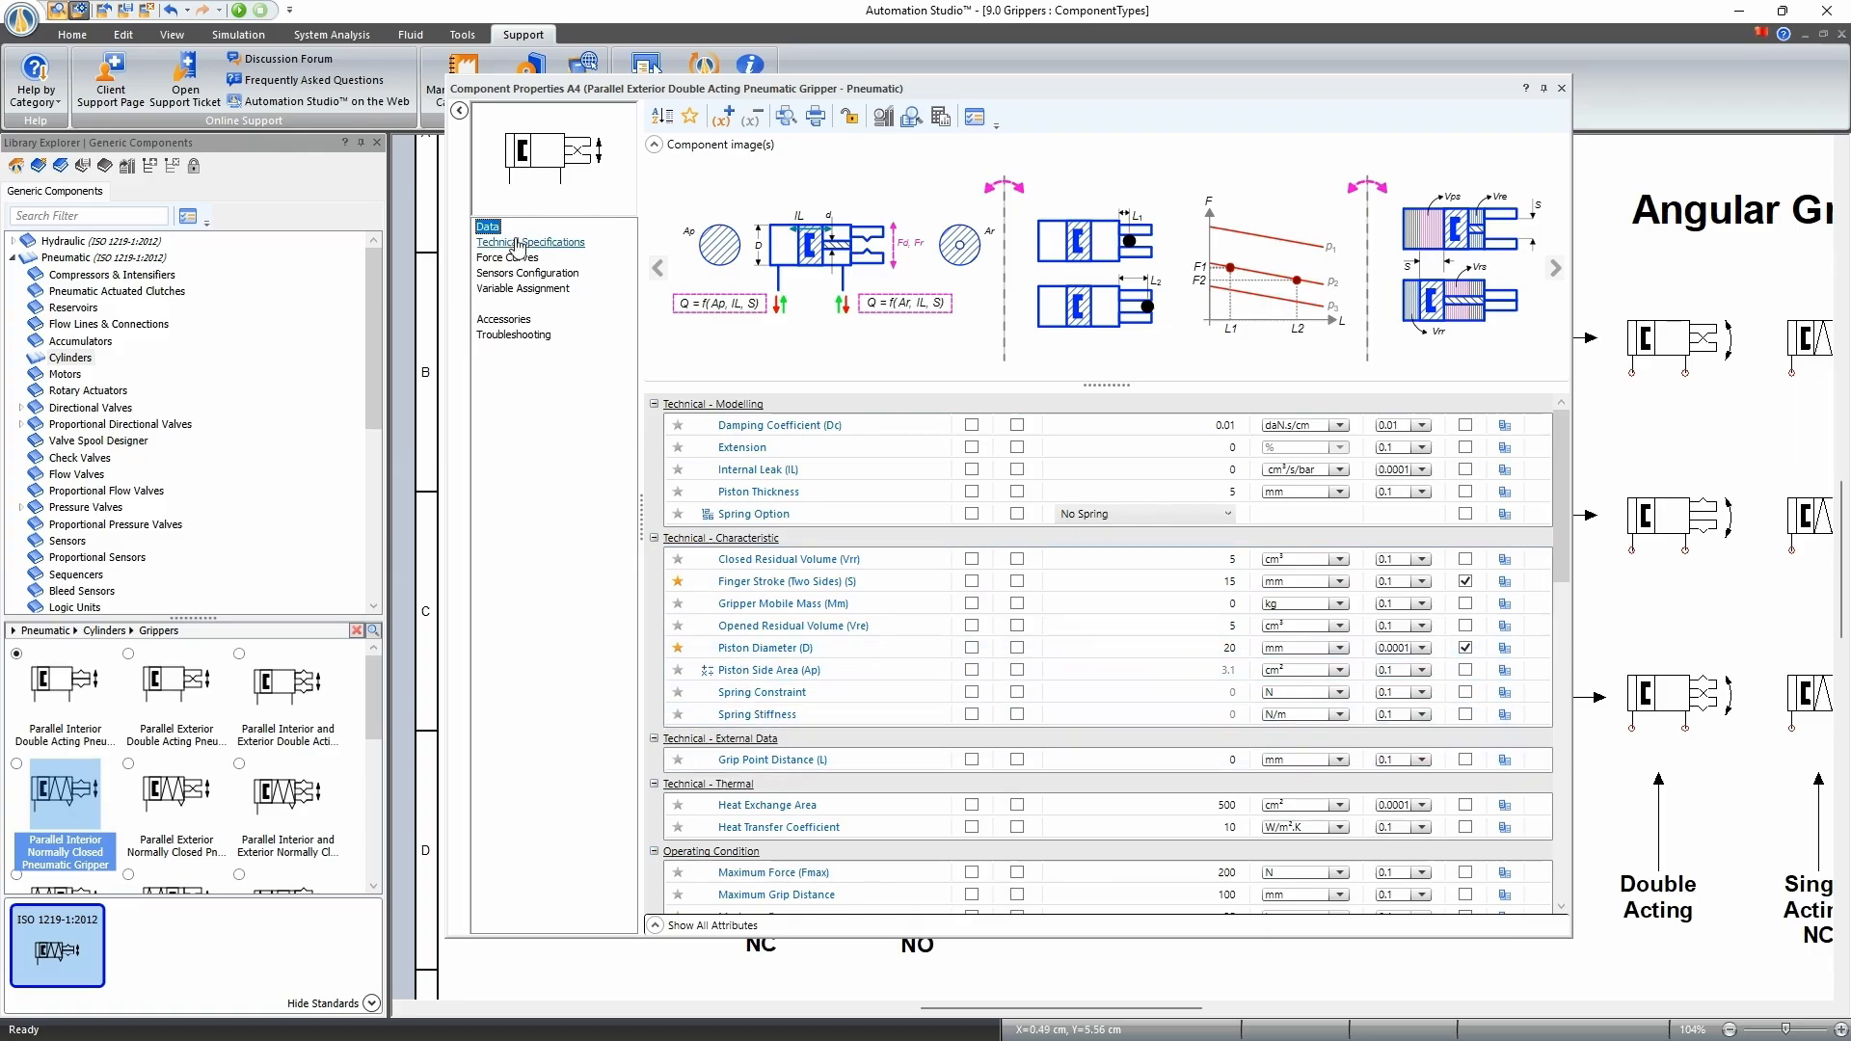
left_click(509, 243)
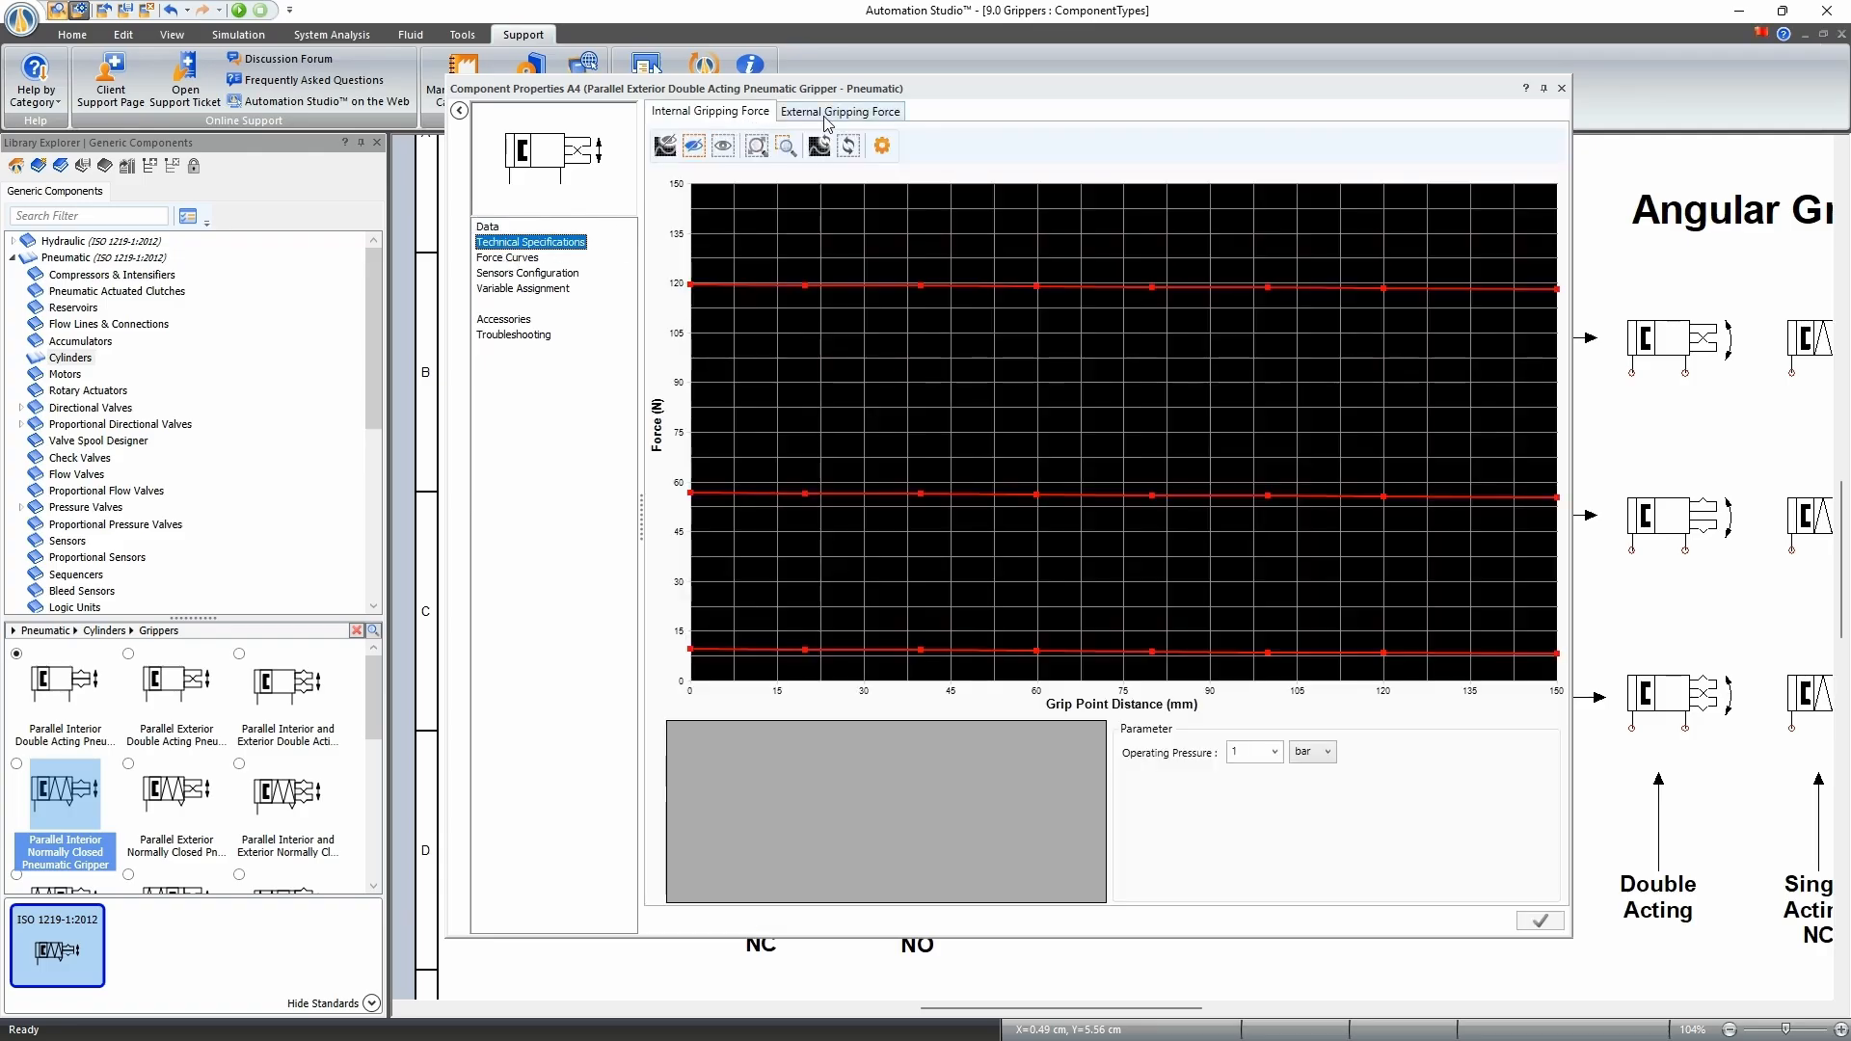
left_click(827, 116)
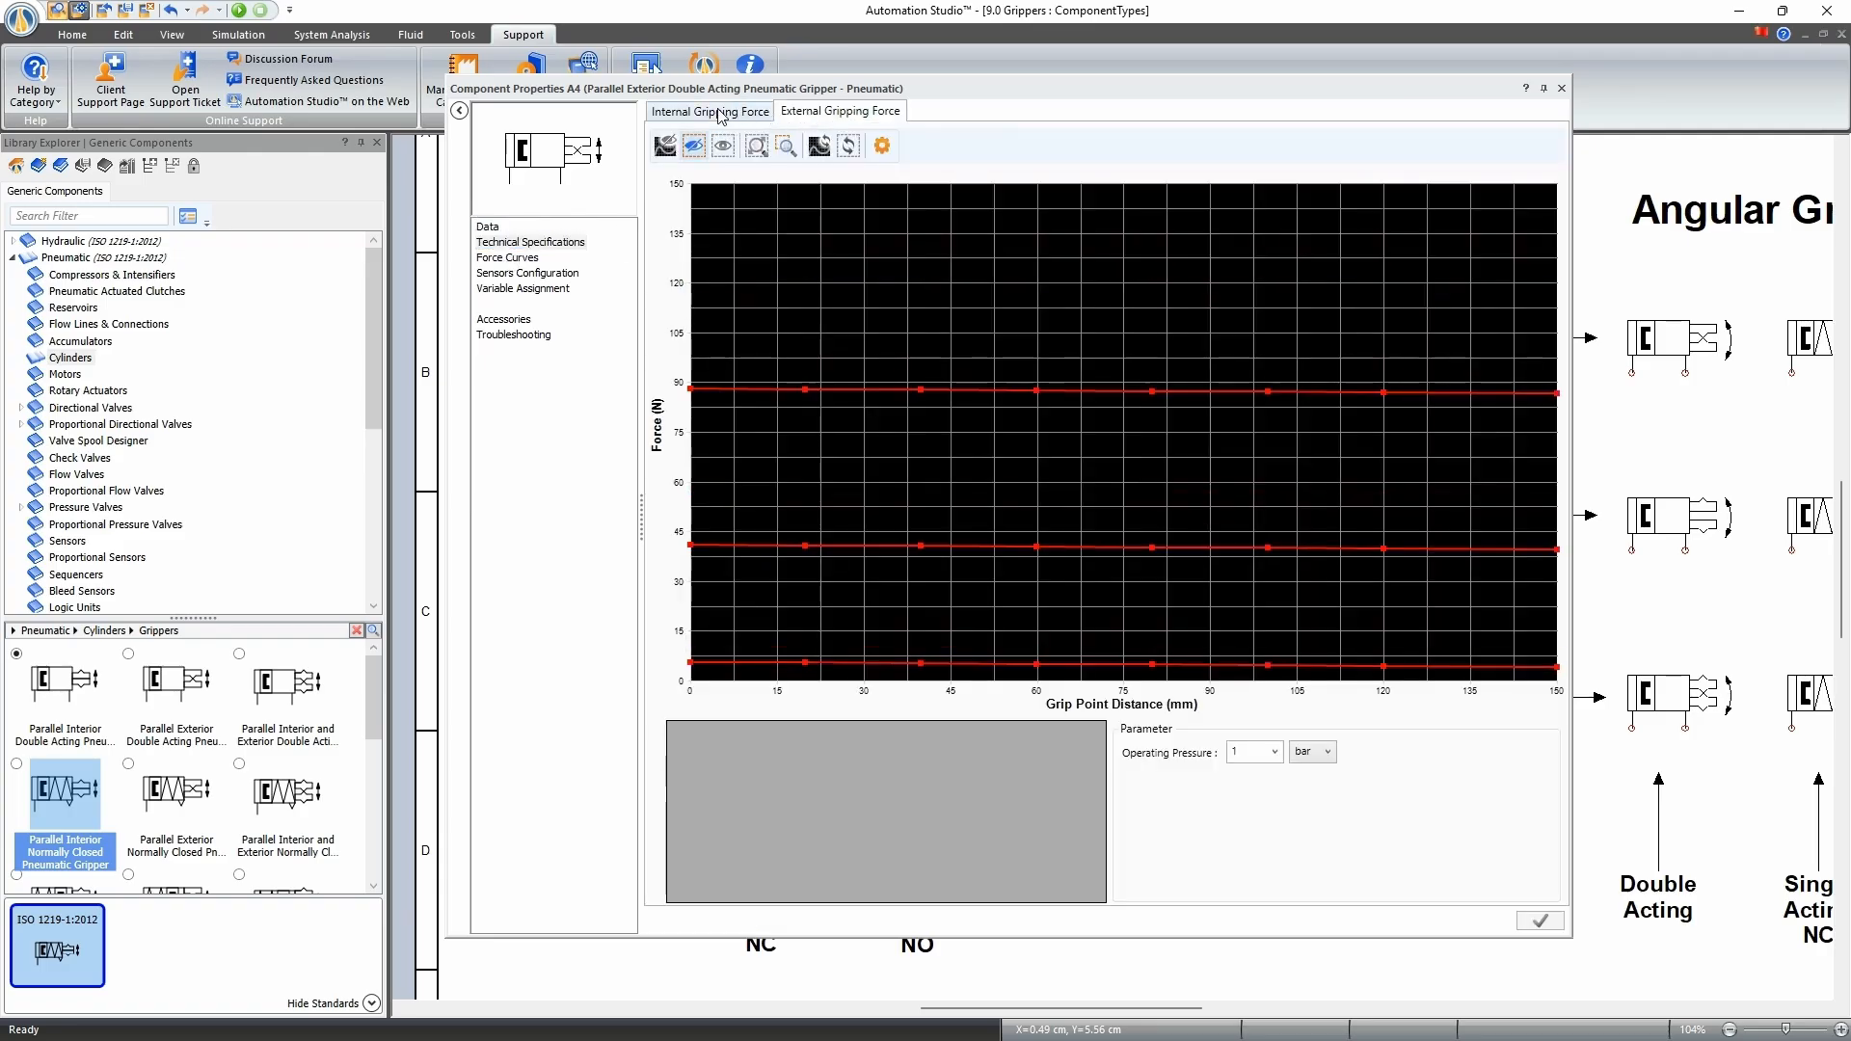
left_click(719, 112)
left_click(487, 228)
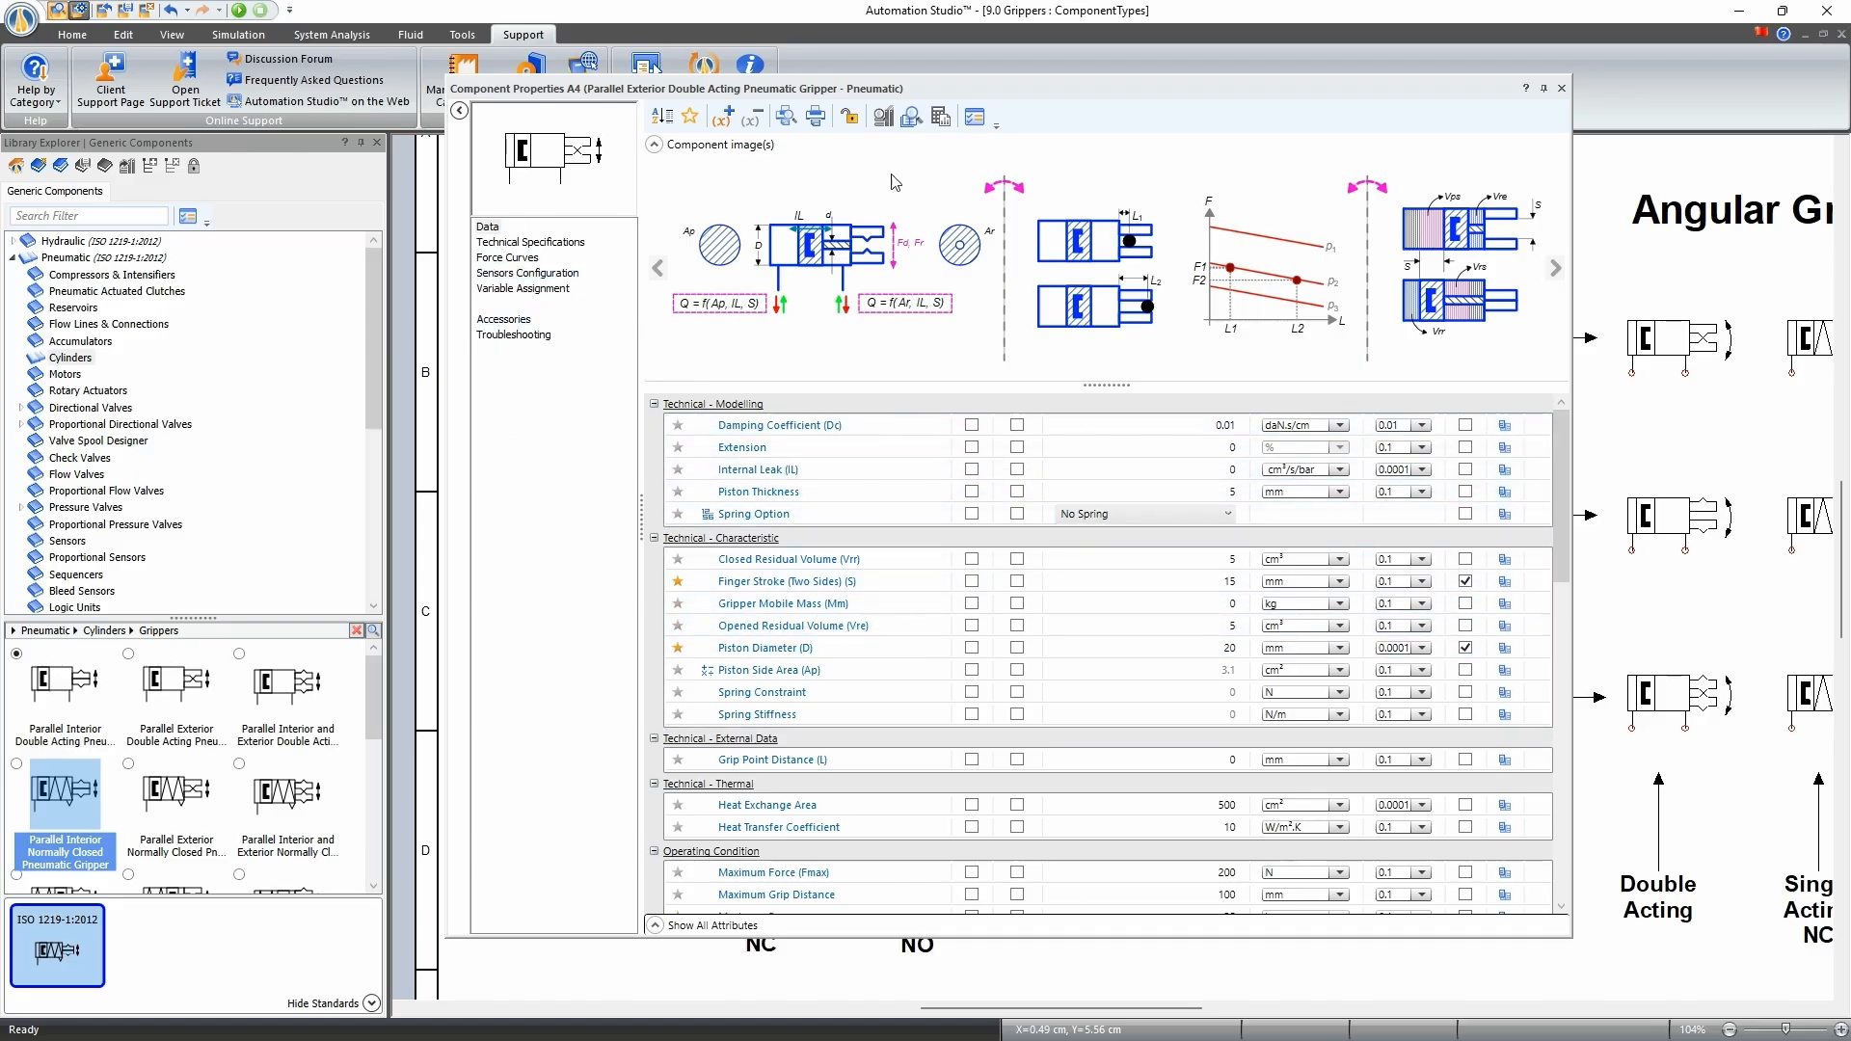
left_click(1563, 89)
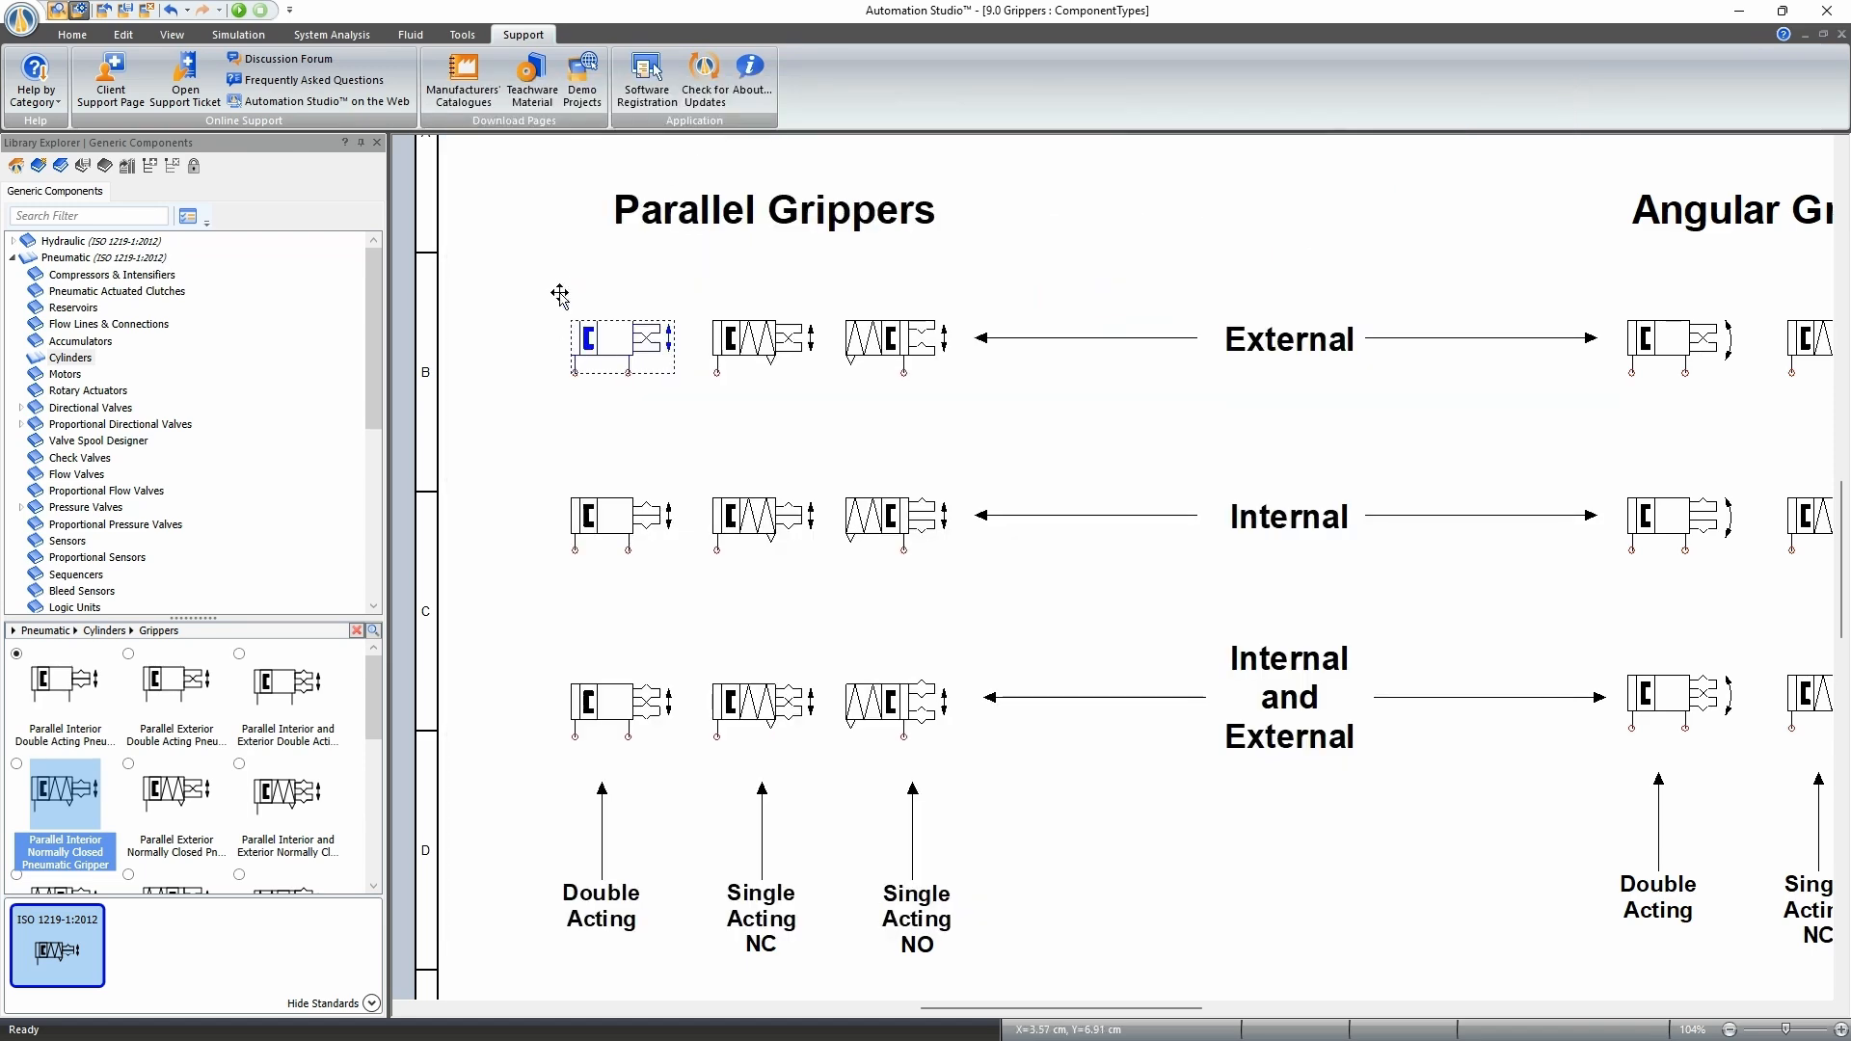
Compare the external double-acting angular gripper's data with its internal gripping force curves, and close its properties.
double_click(1694, 352)
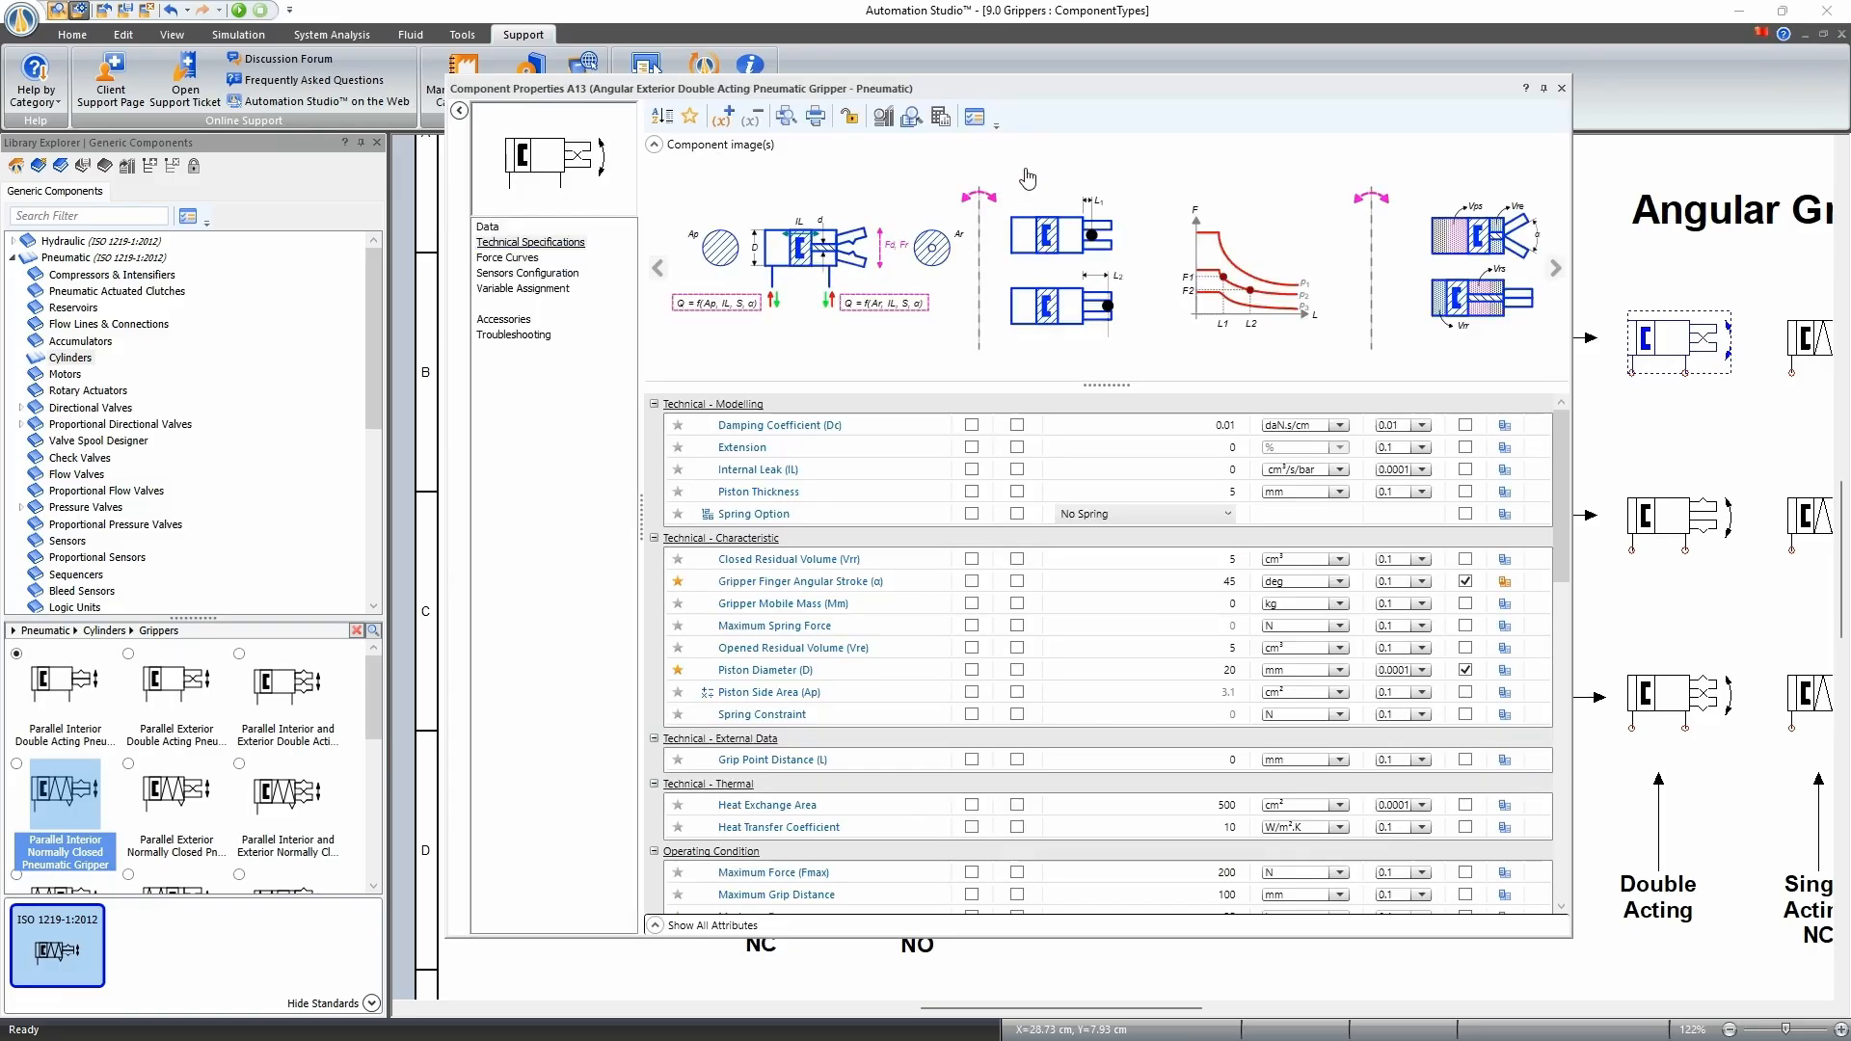
left_click(521, 257)
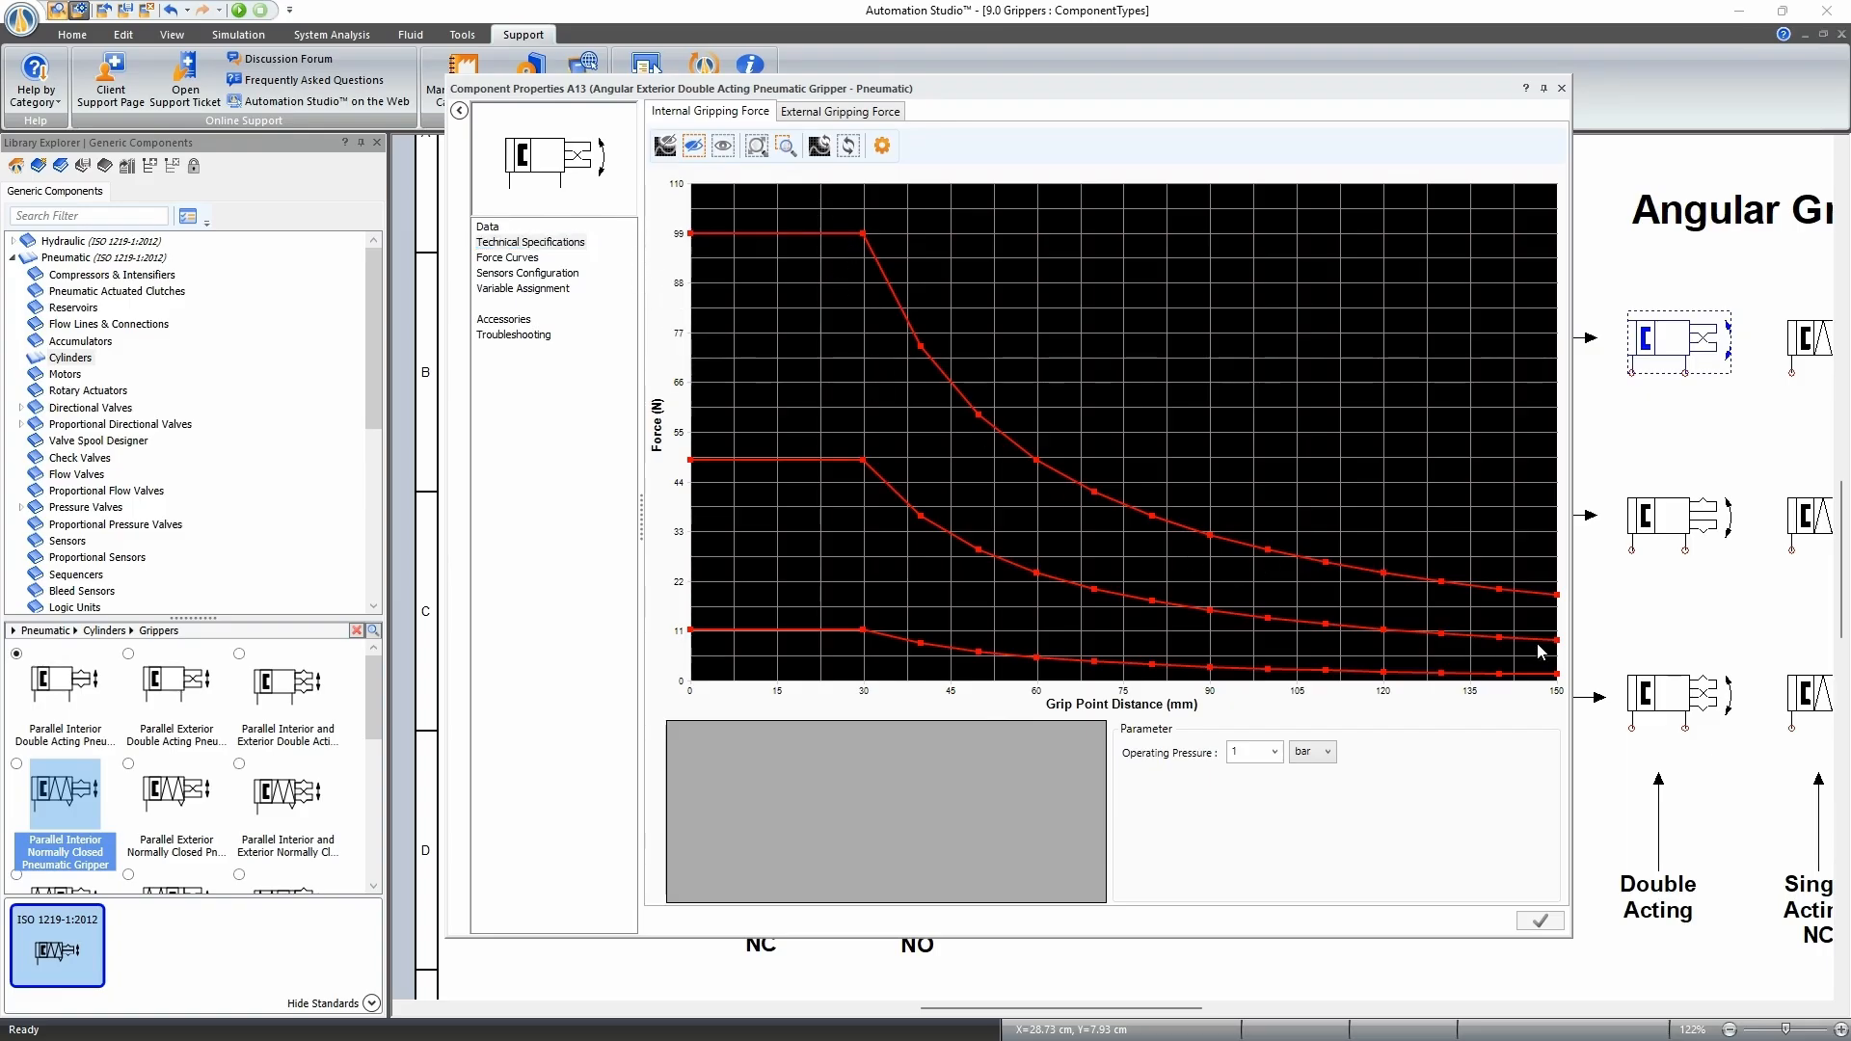
left_click(489, 226)
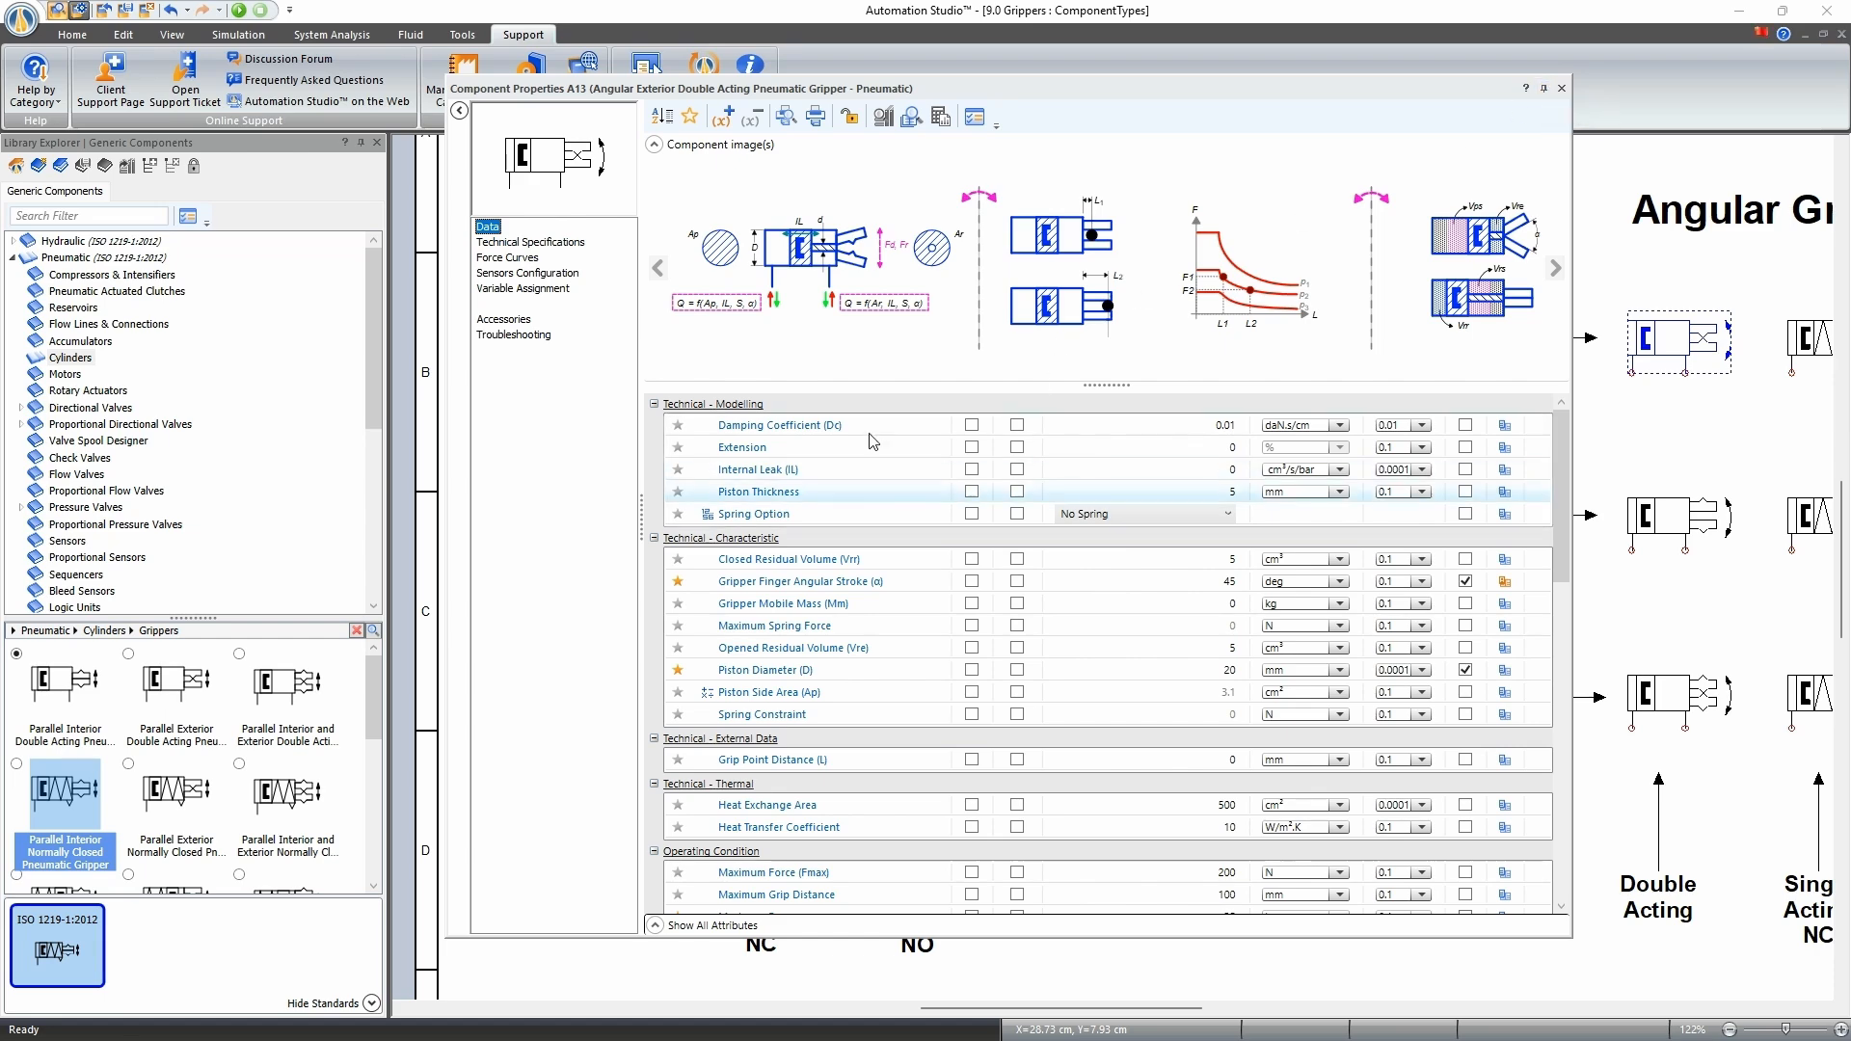
left_click(1562, 88)
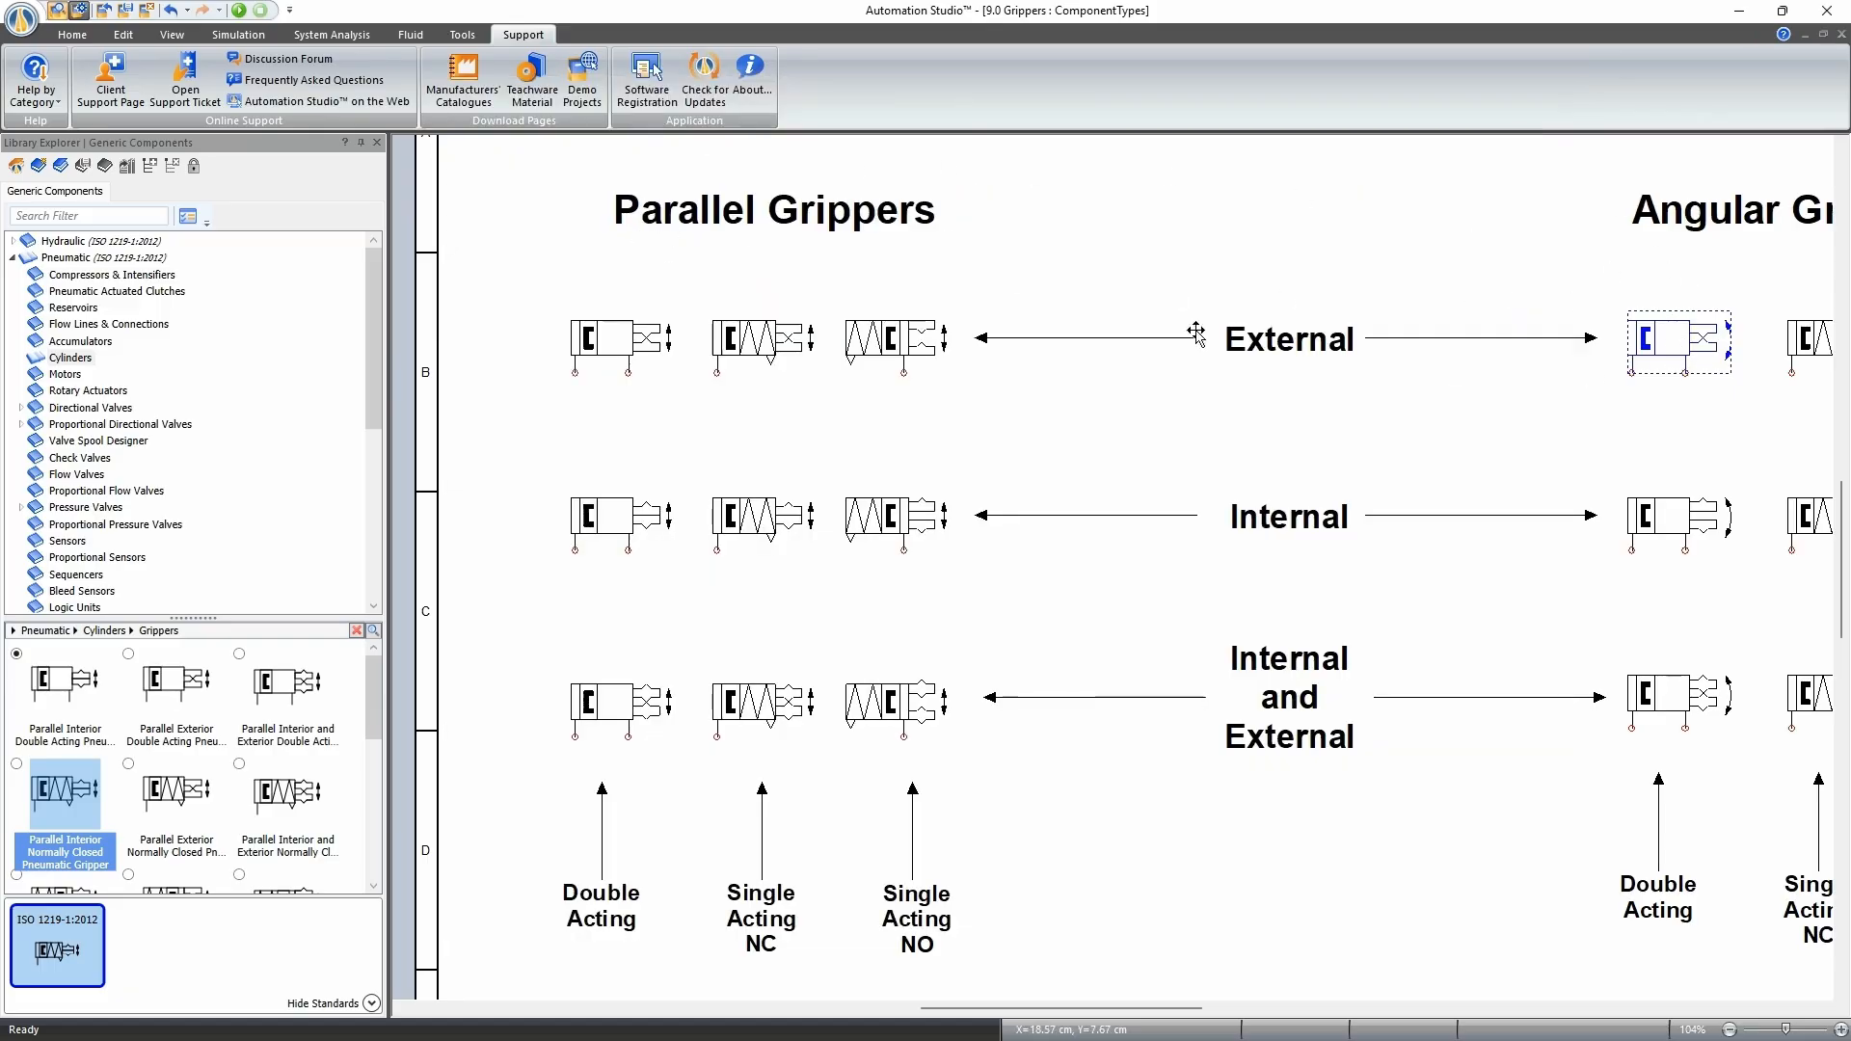
Set the spring option of the external double-acting parallel gripper to Right Spring.
double_click(629, 347)
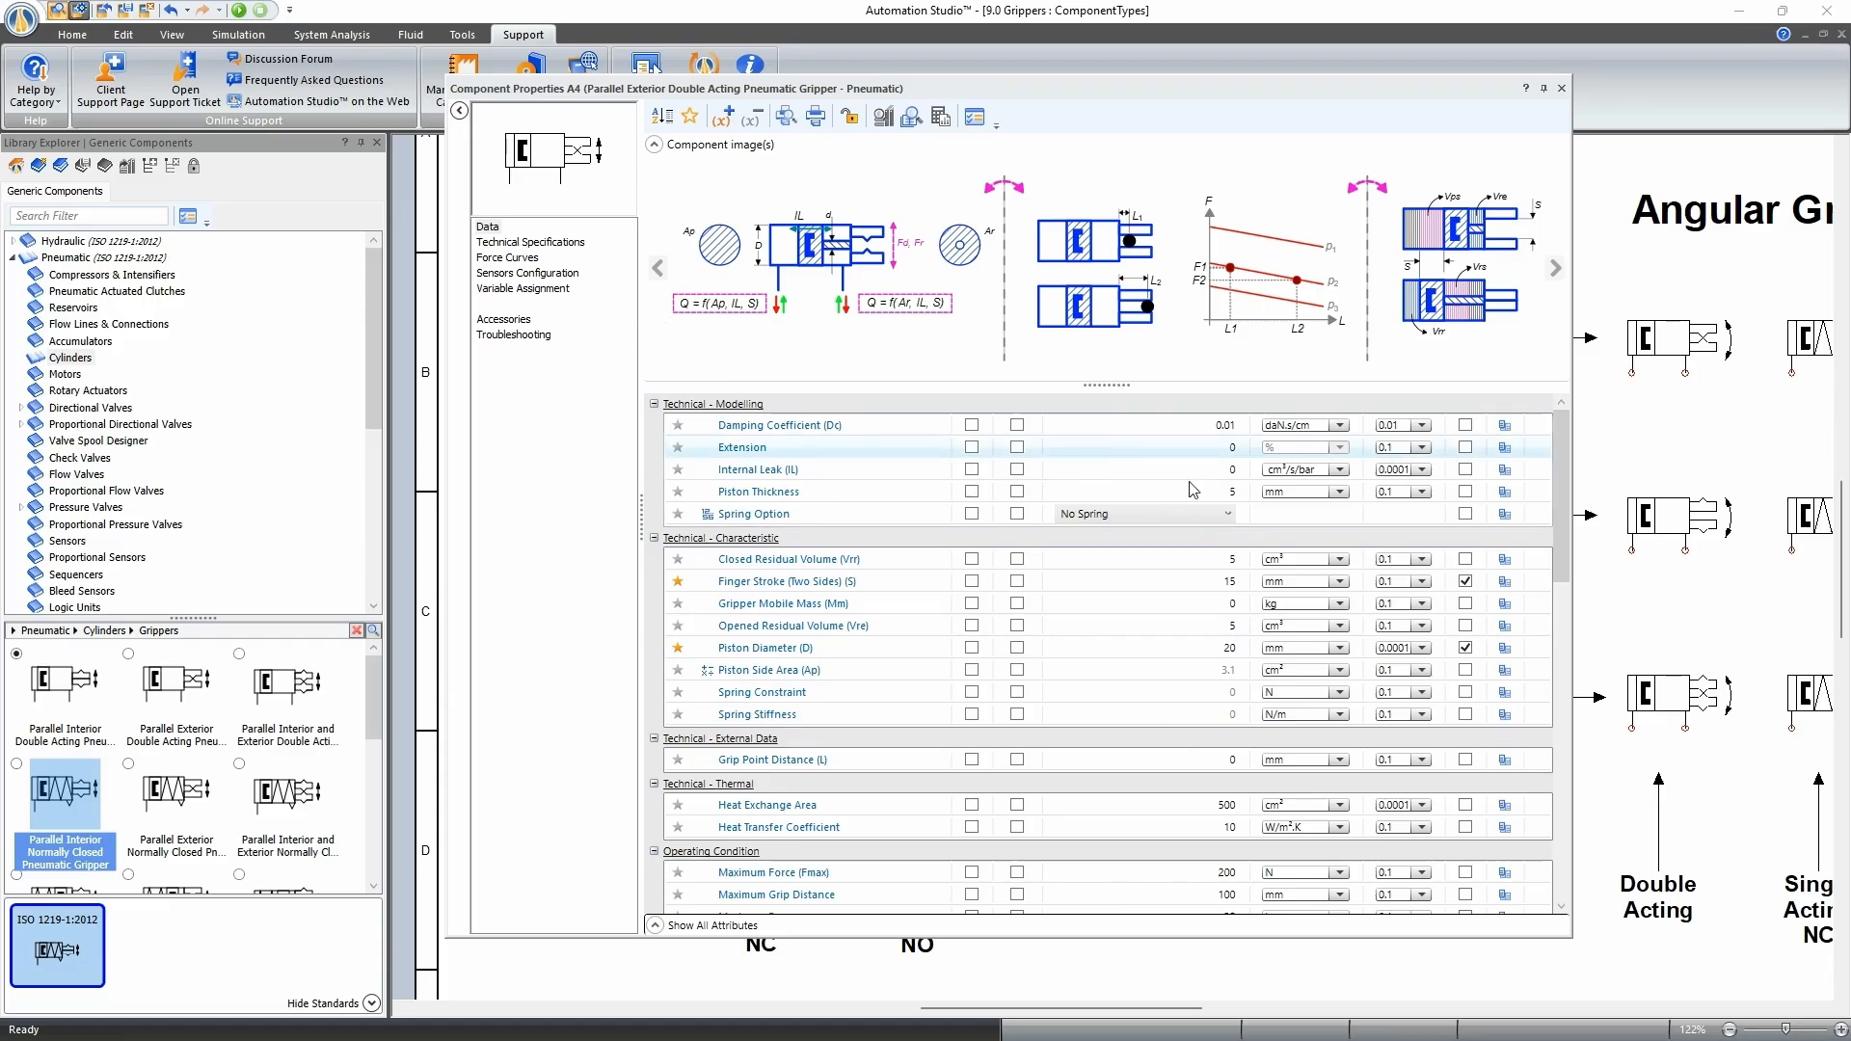
left_click(1093, 518)
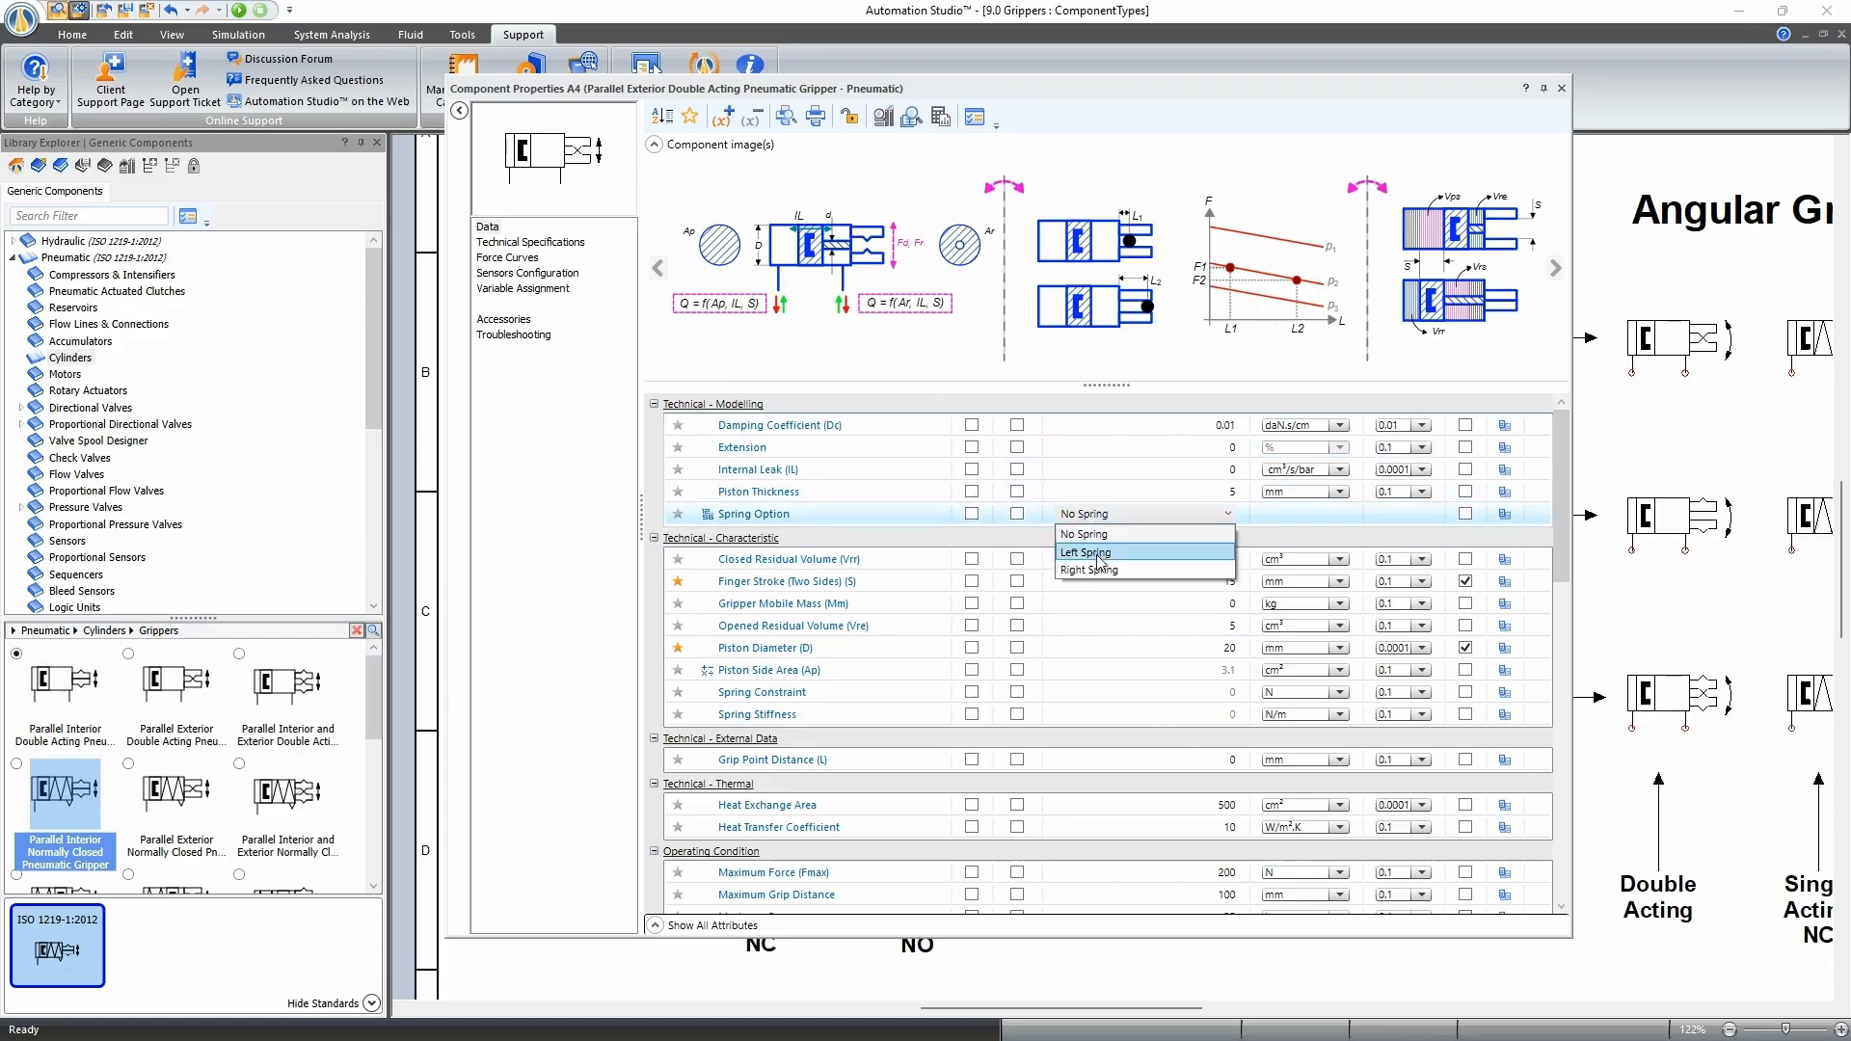
left_click(1111, 555)
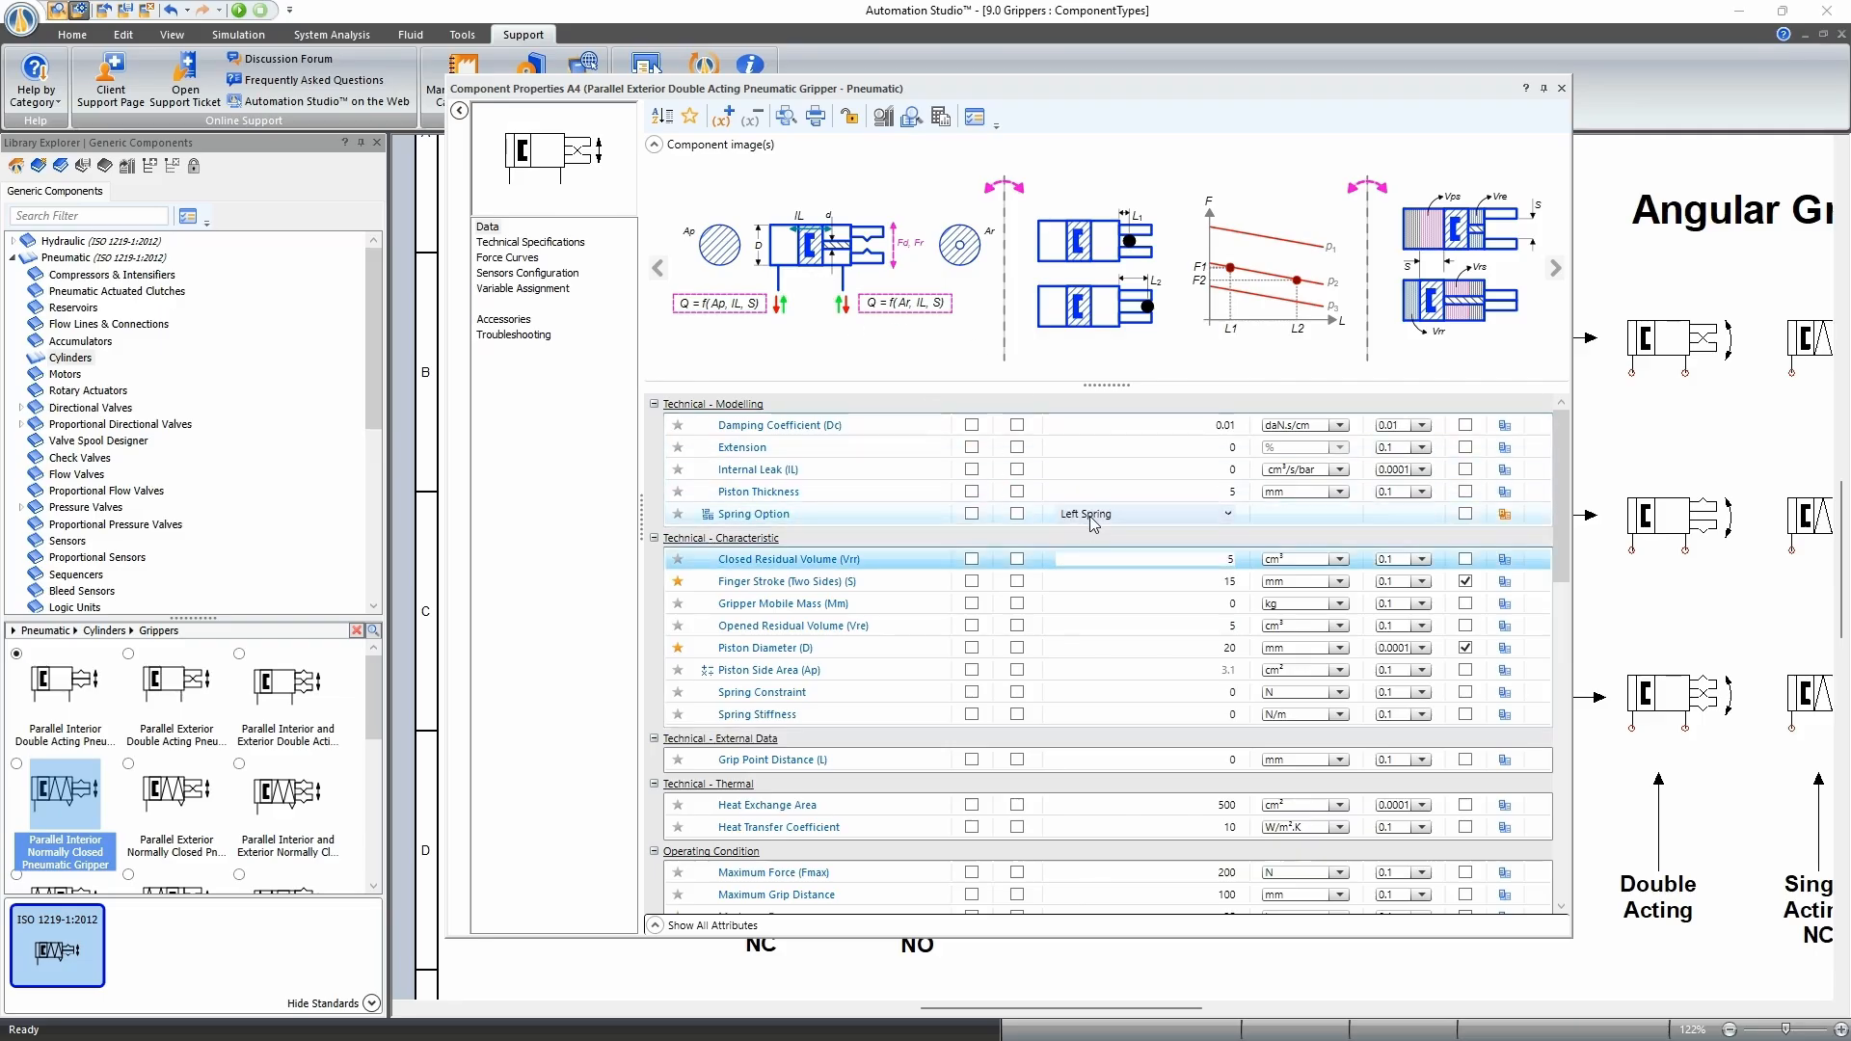
left_click(1100, 570)
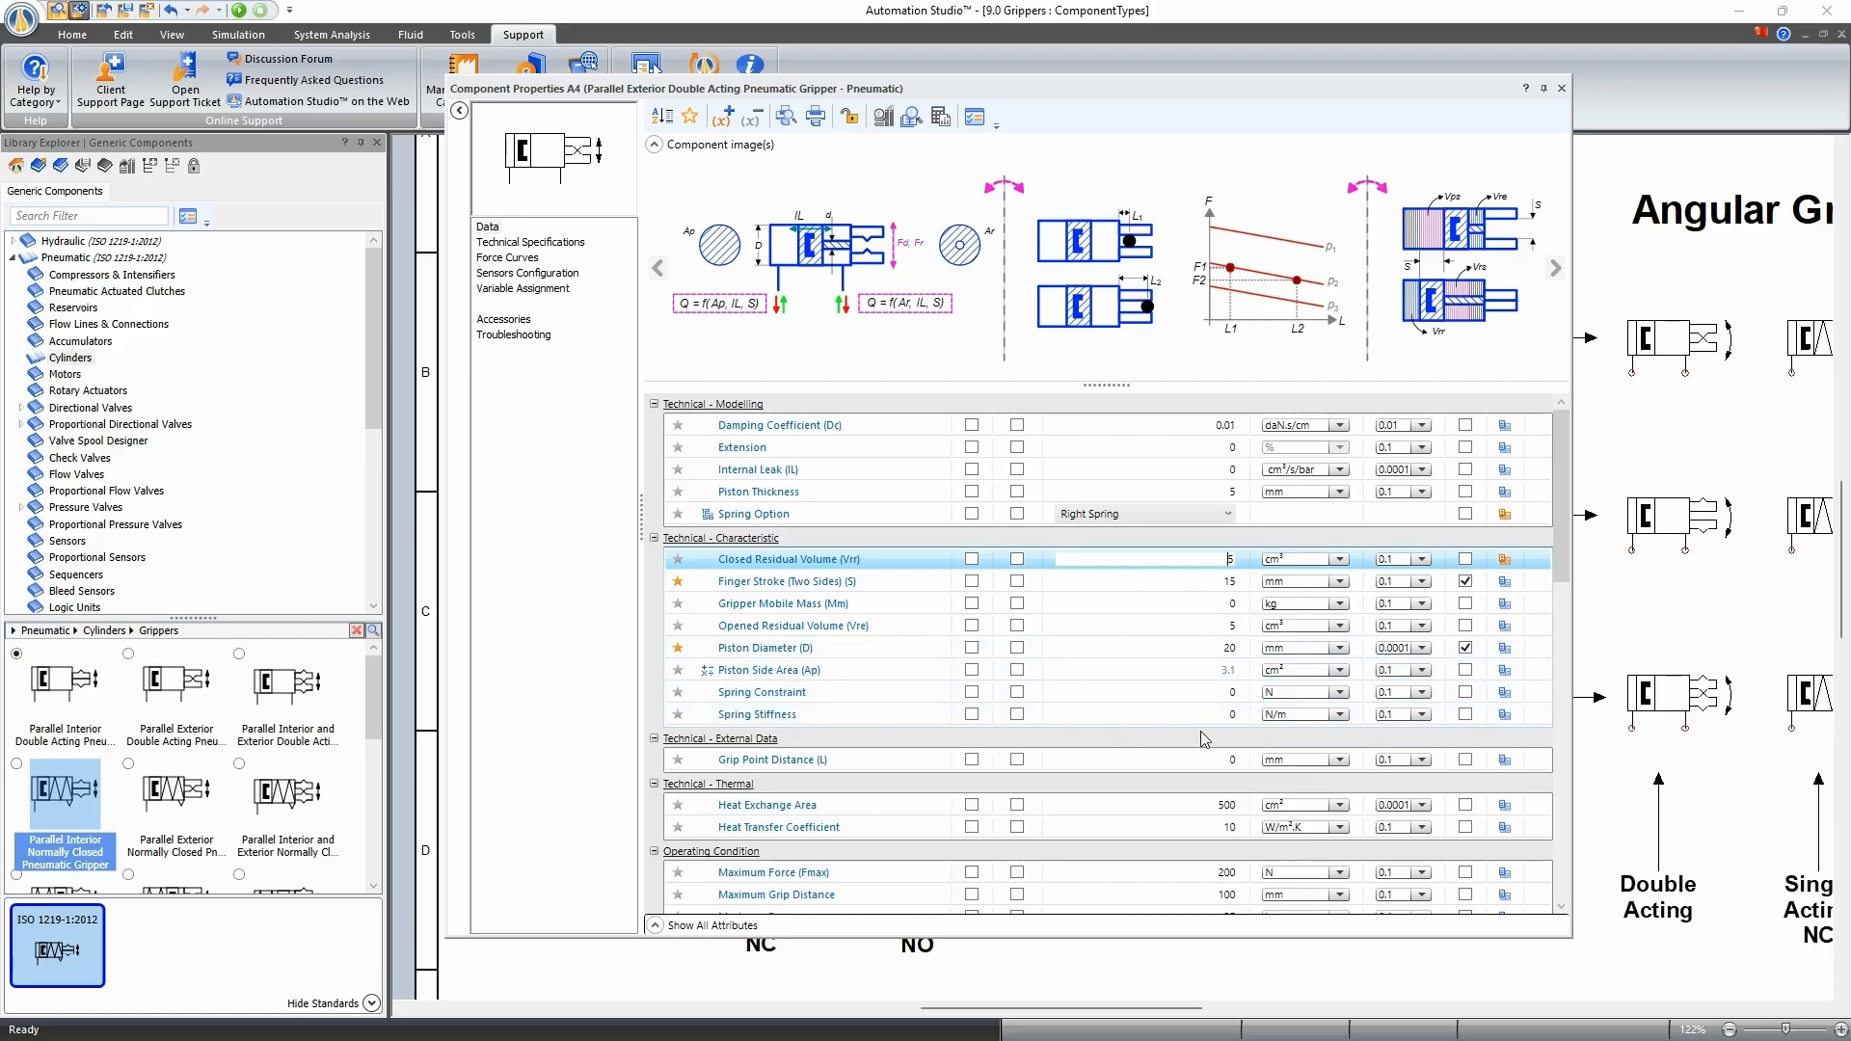
Change the parallel gripper's spring stiffness unit to N/mm and close its properties.
left_click(1230, 714)
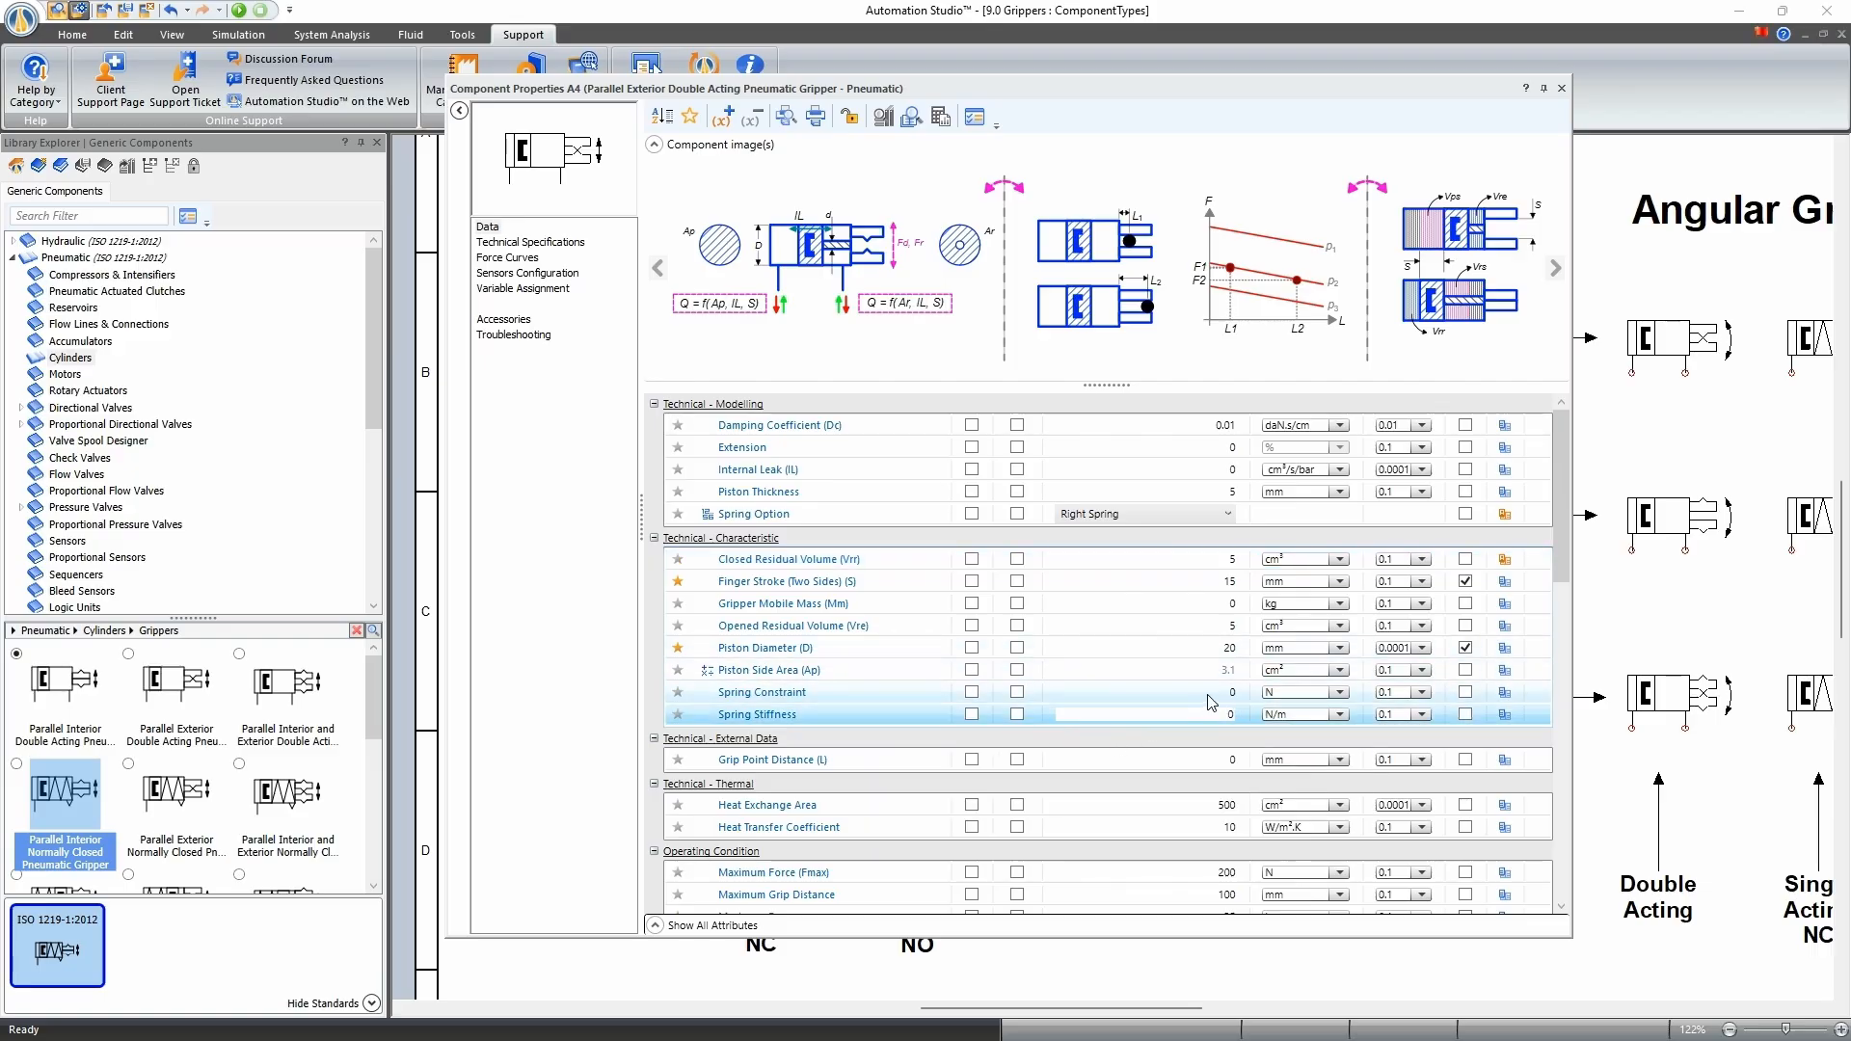
left_click(1208, 694)
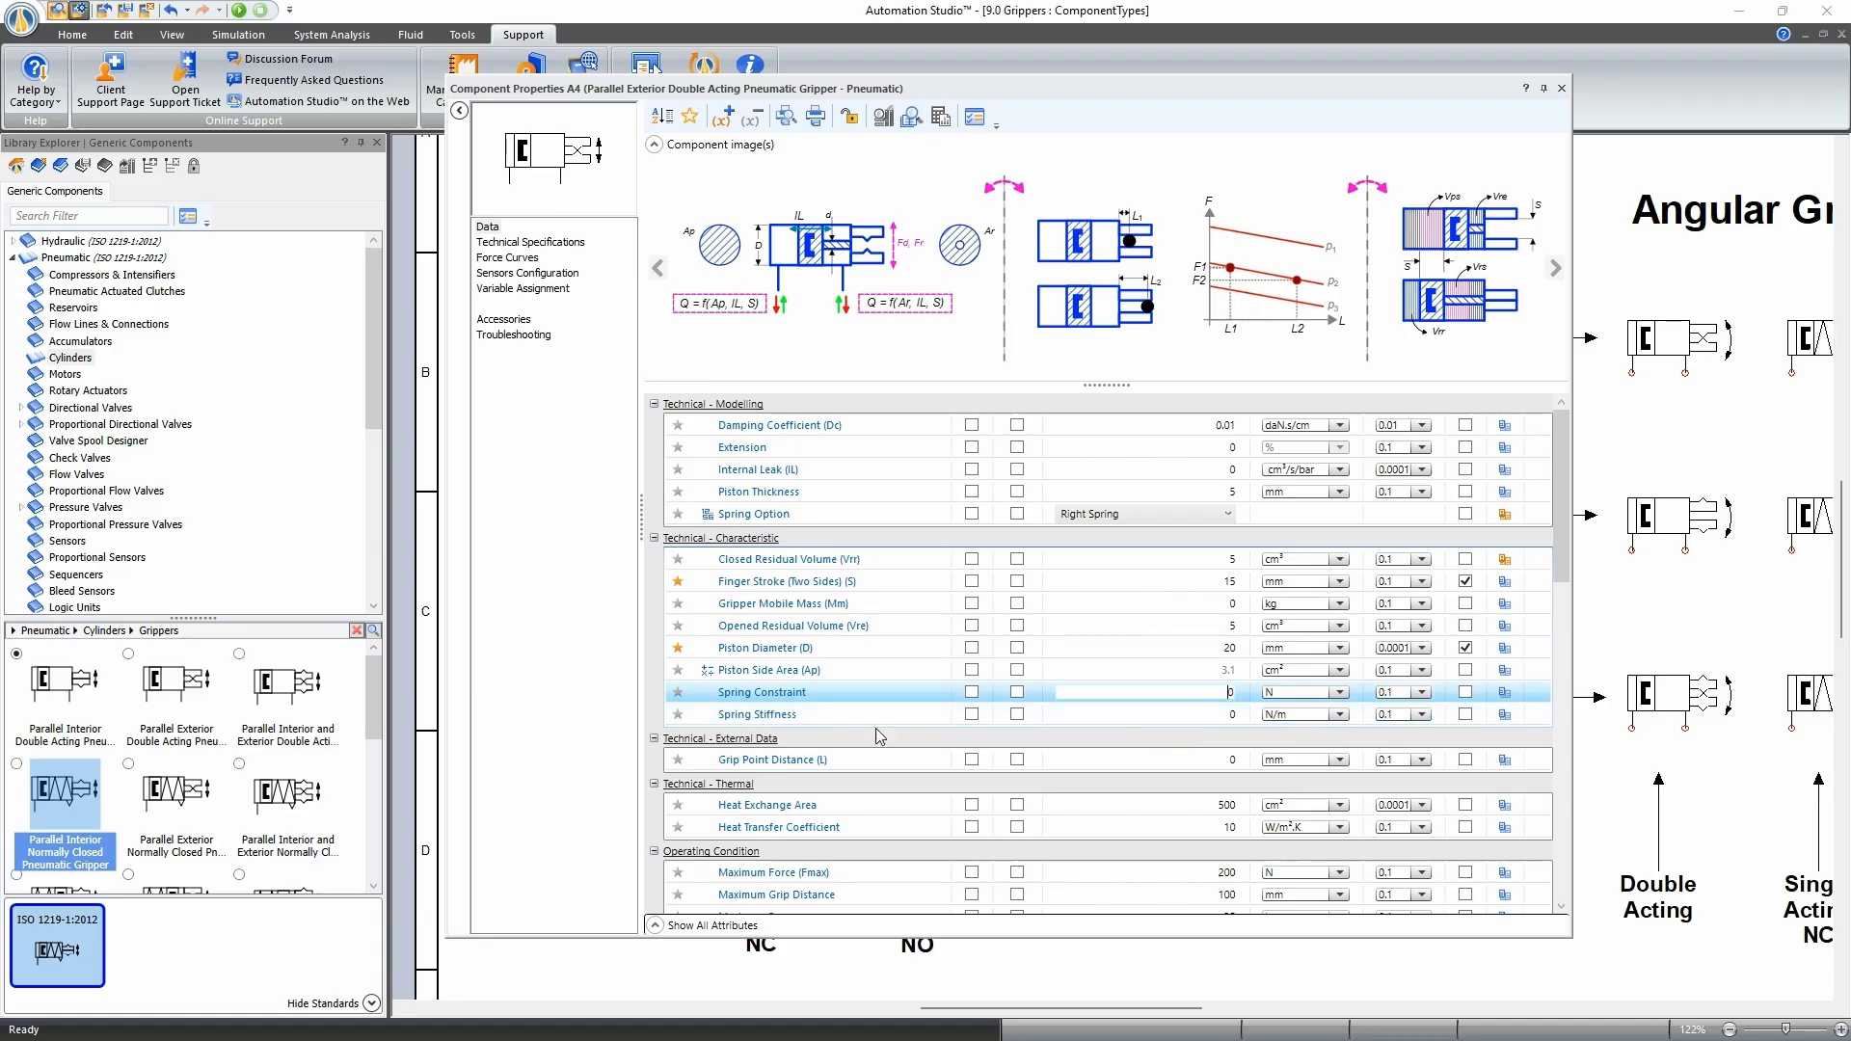
left_click(1342, 715)
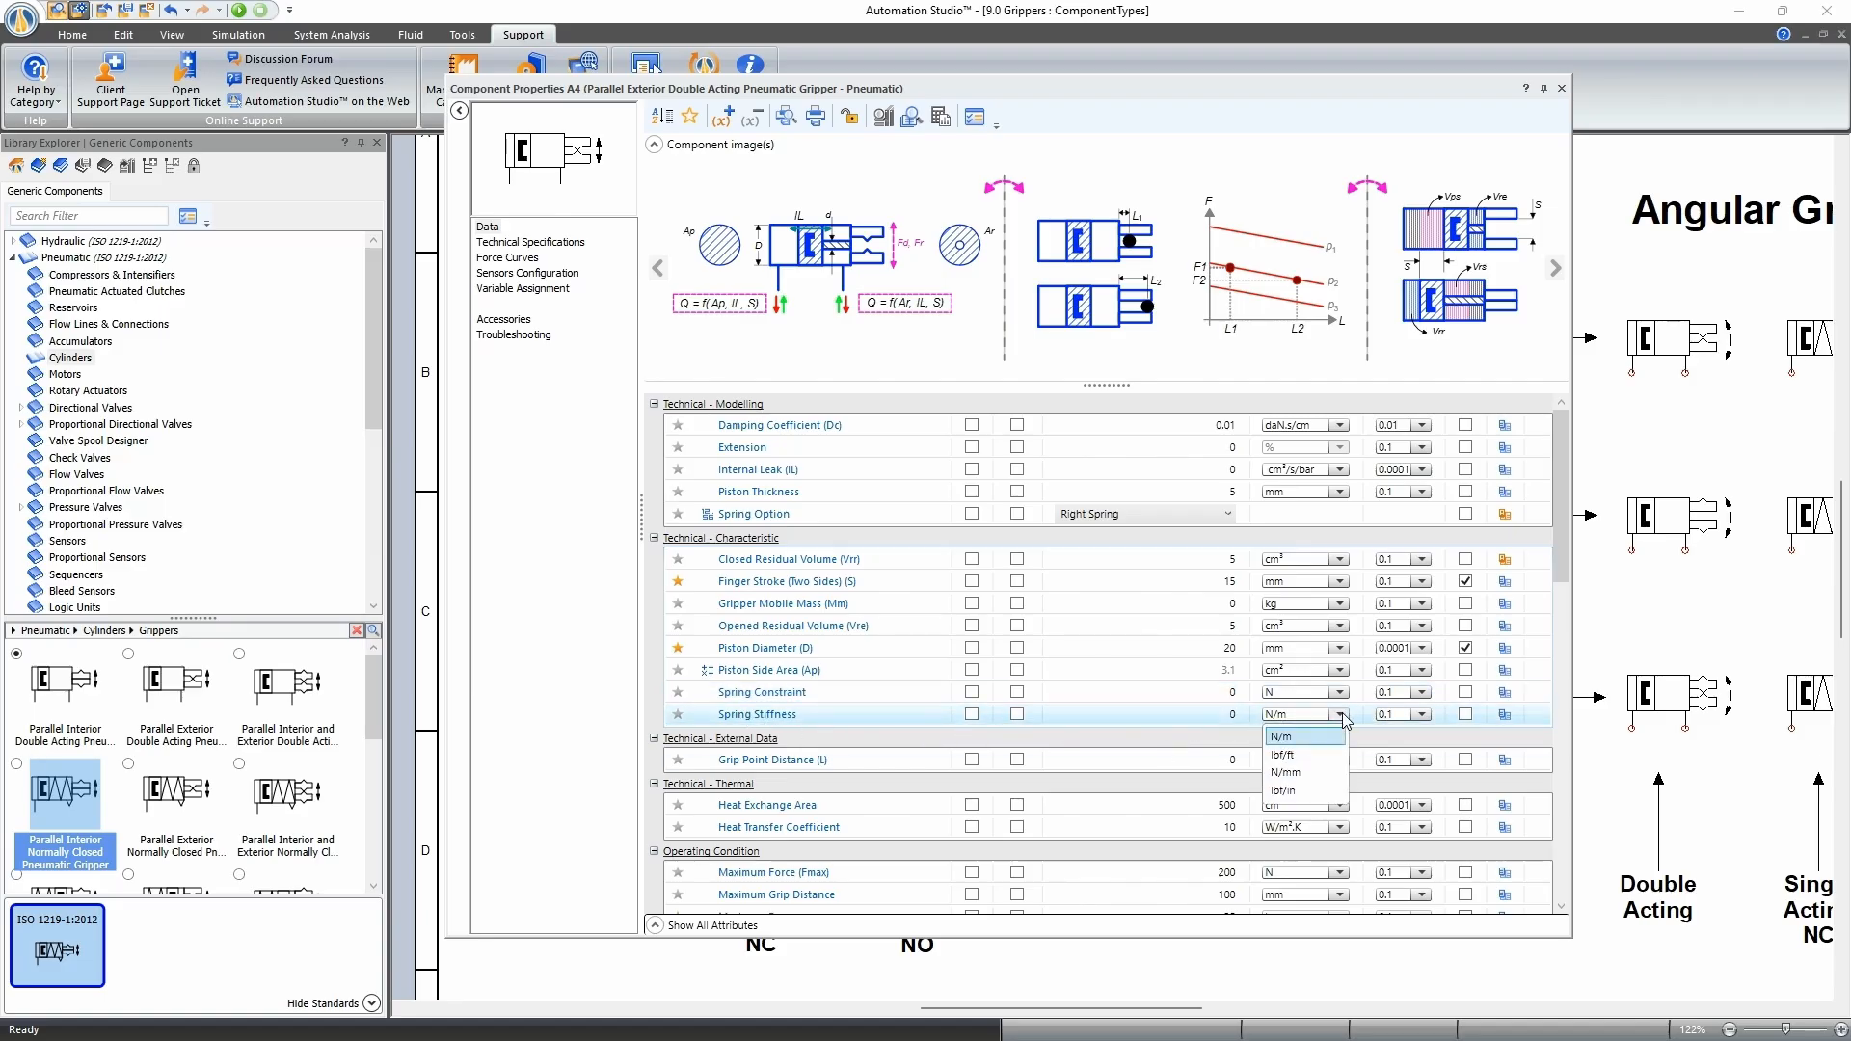
left_click(1313, 770)
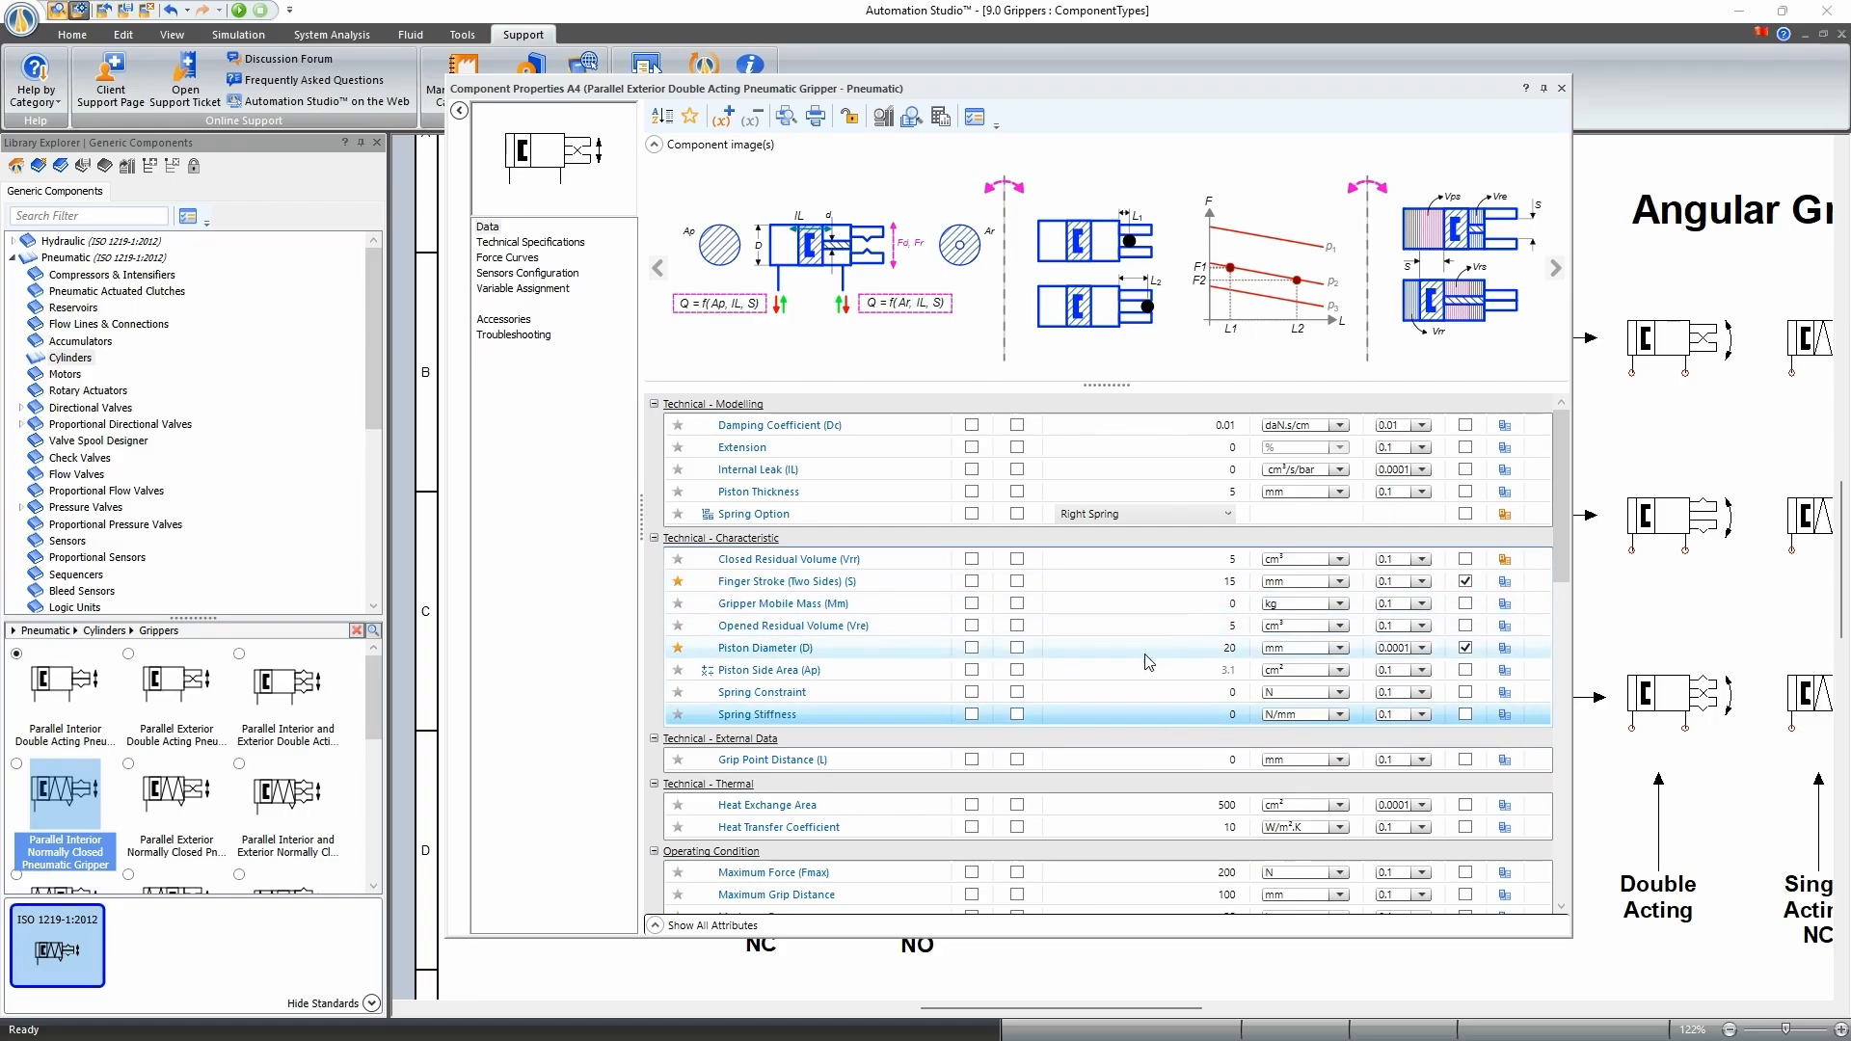
left_click(1564, 89)
Examine the external double-acting angular gripper's internal gripping force curves and the 8 bar point table, and close its properties.
double_click(1670, 344)
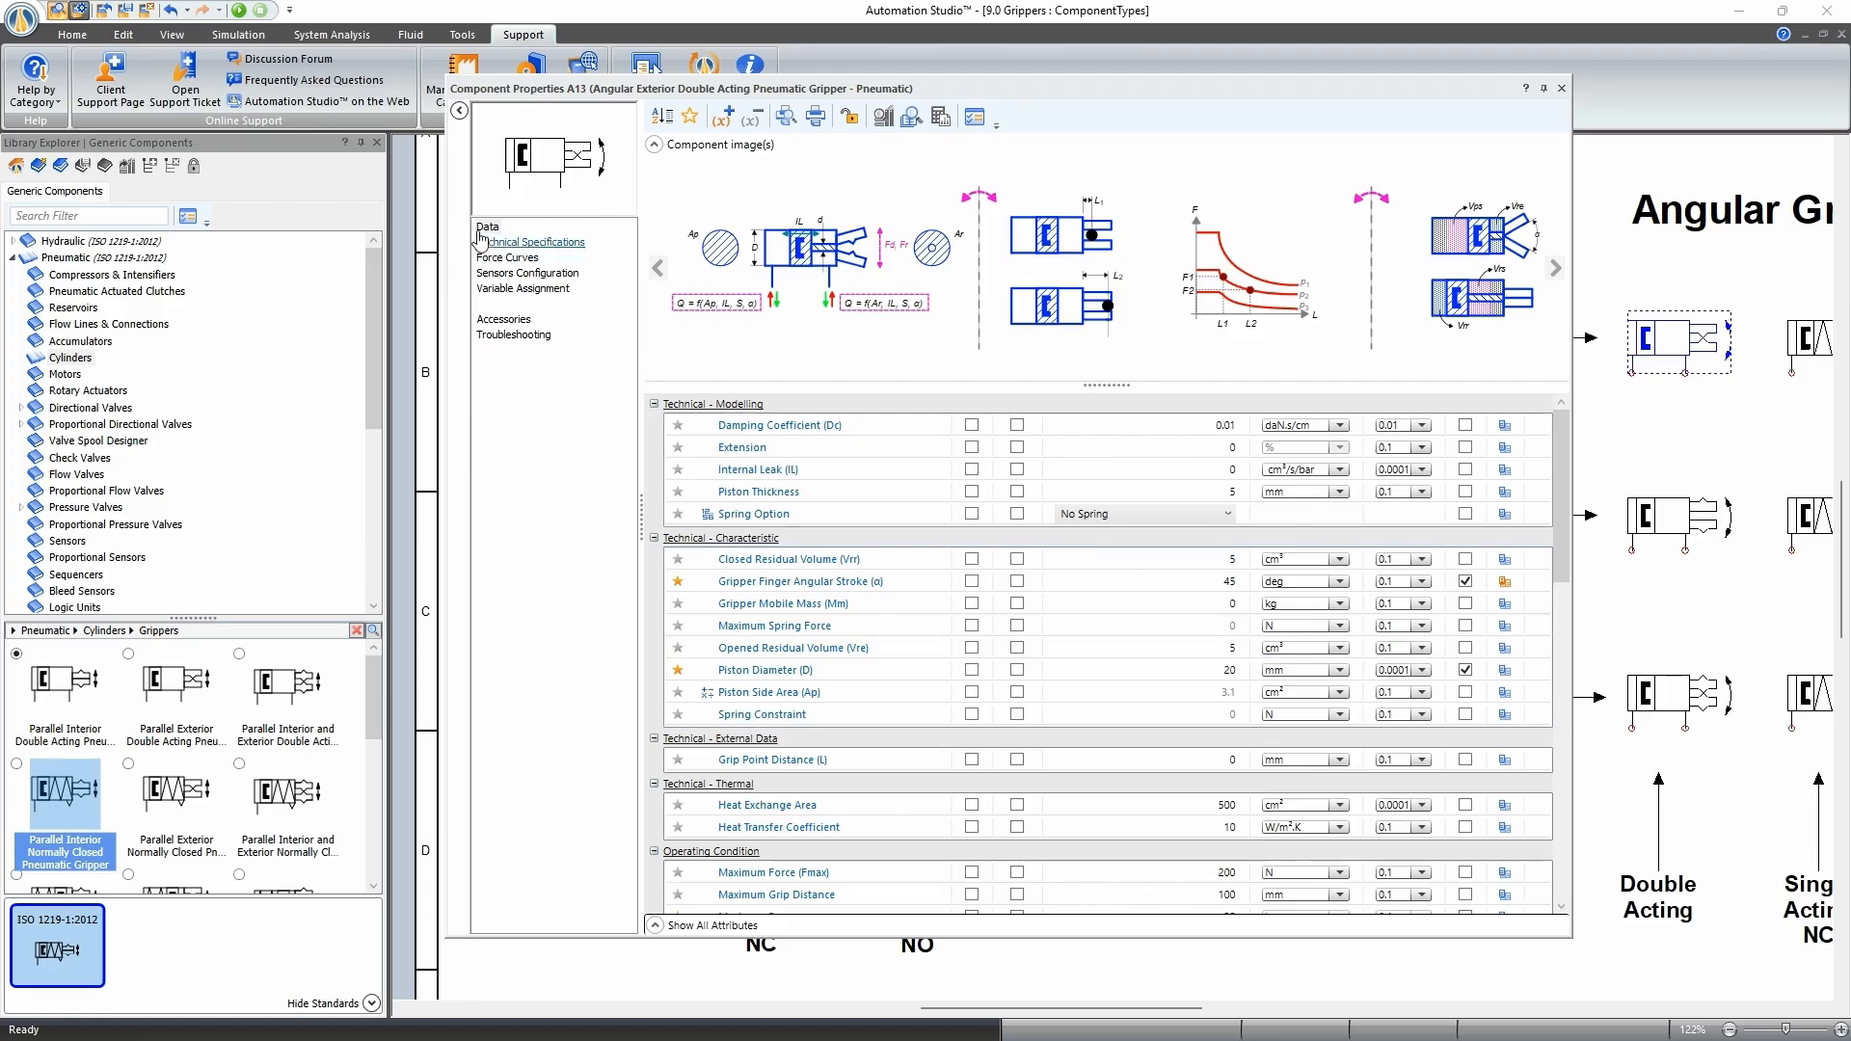
left_click(503, 256)
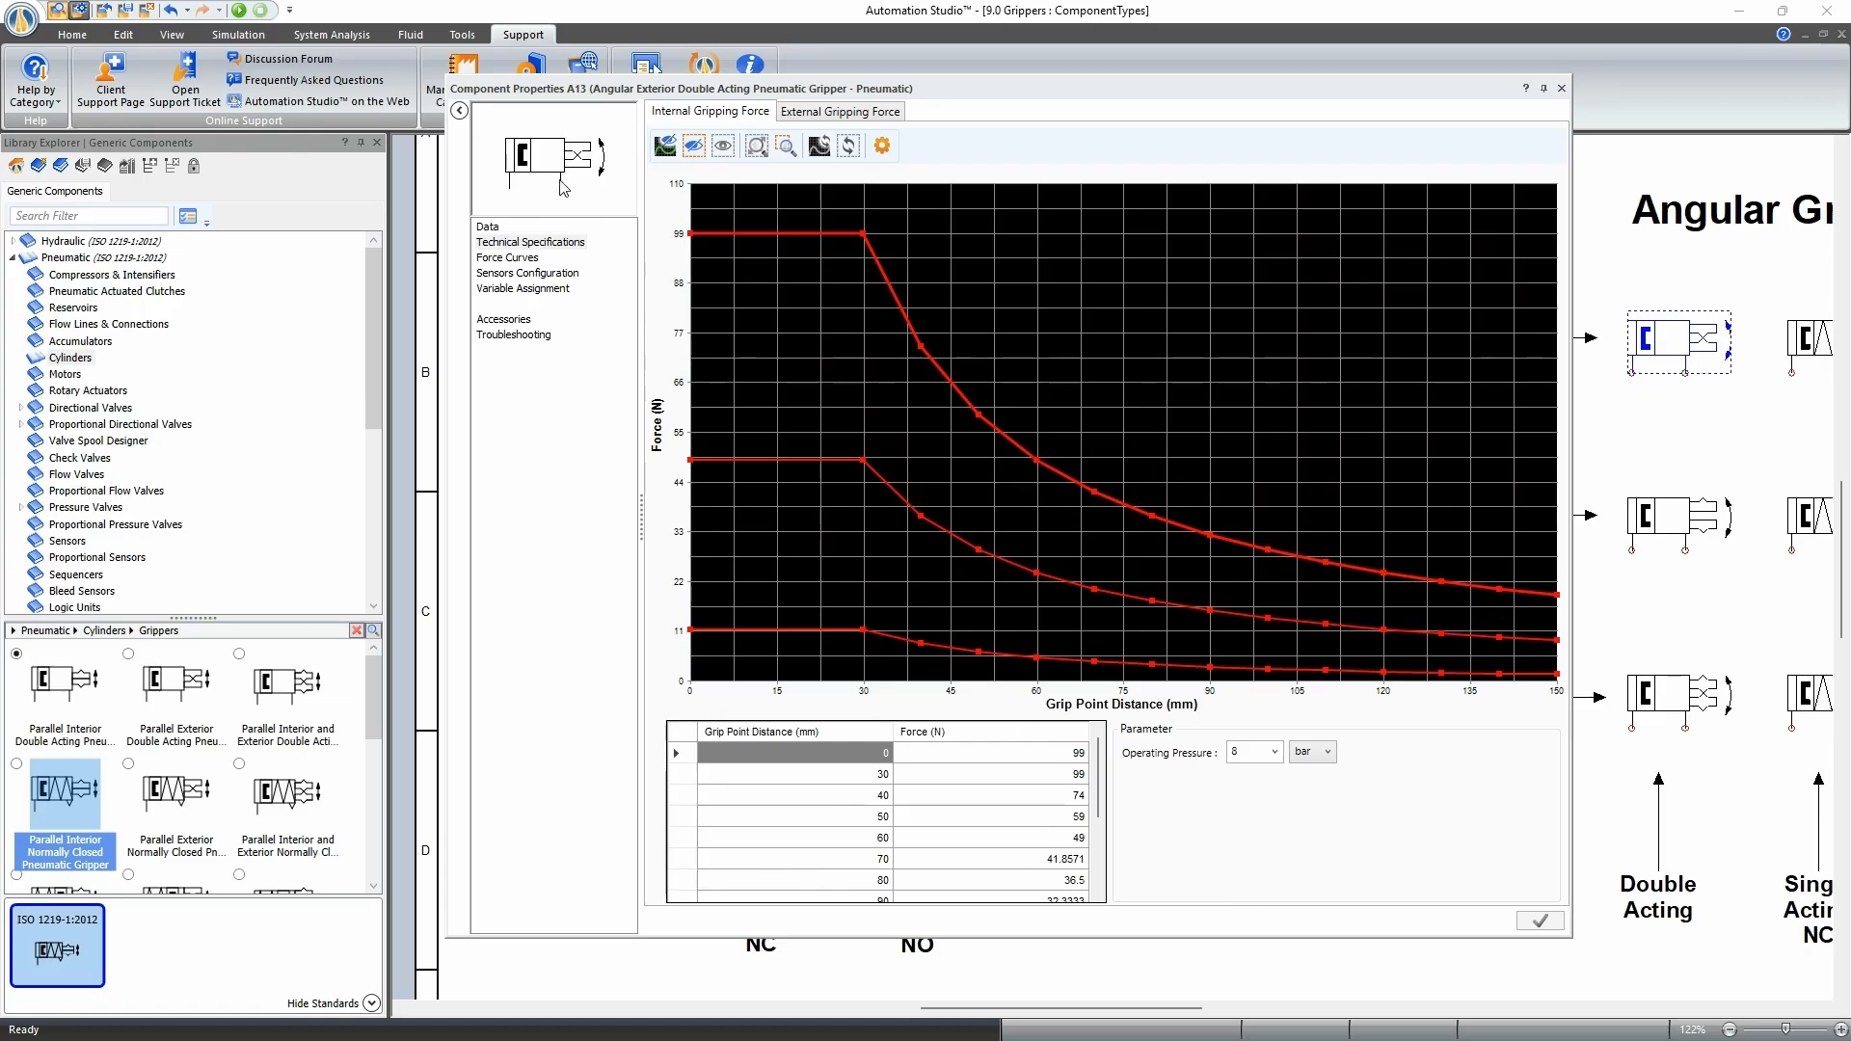
left_click(1562, 89)
Switch to the ForceDemonstration diagram, review the internal angular gripper's gripping force curves and data, and close its properties.
scroll(608, 578, "down", 2)
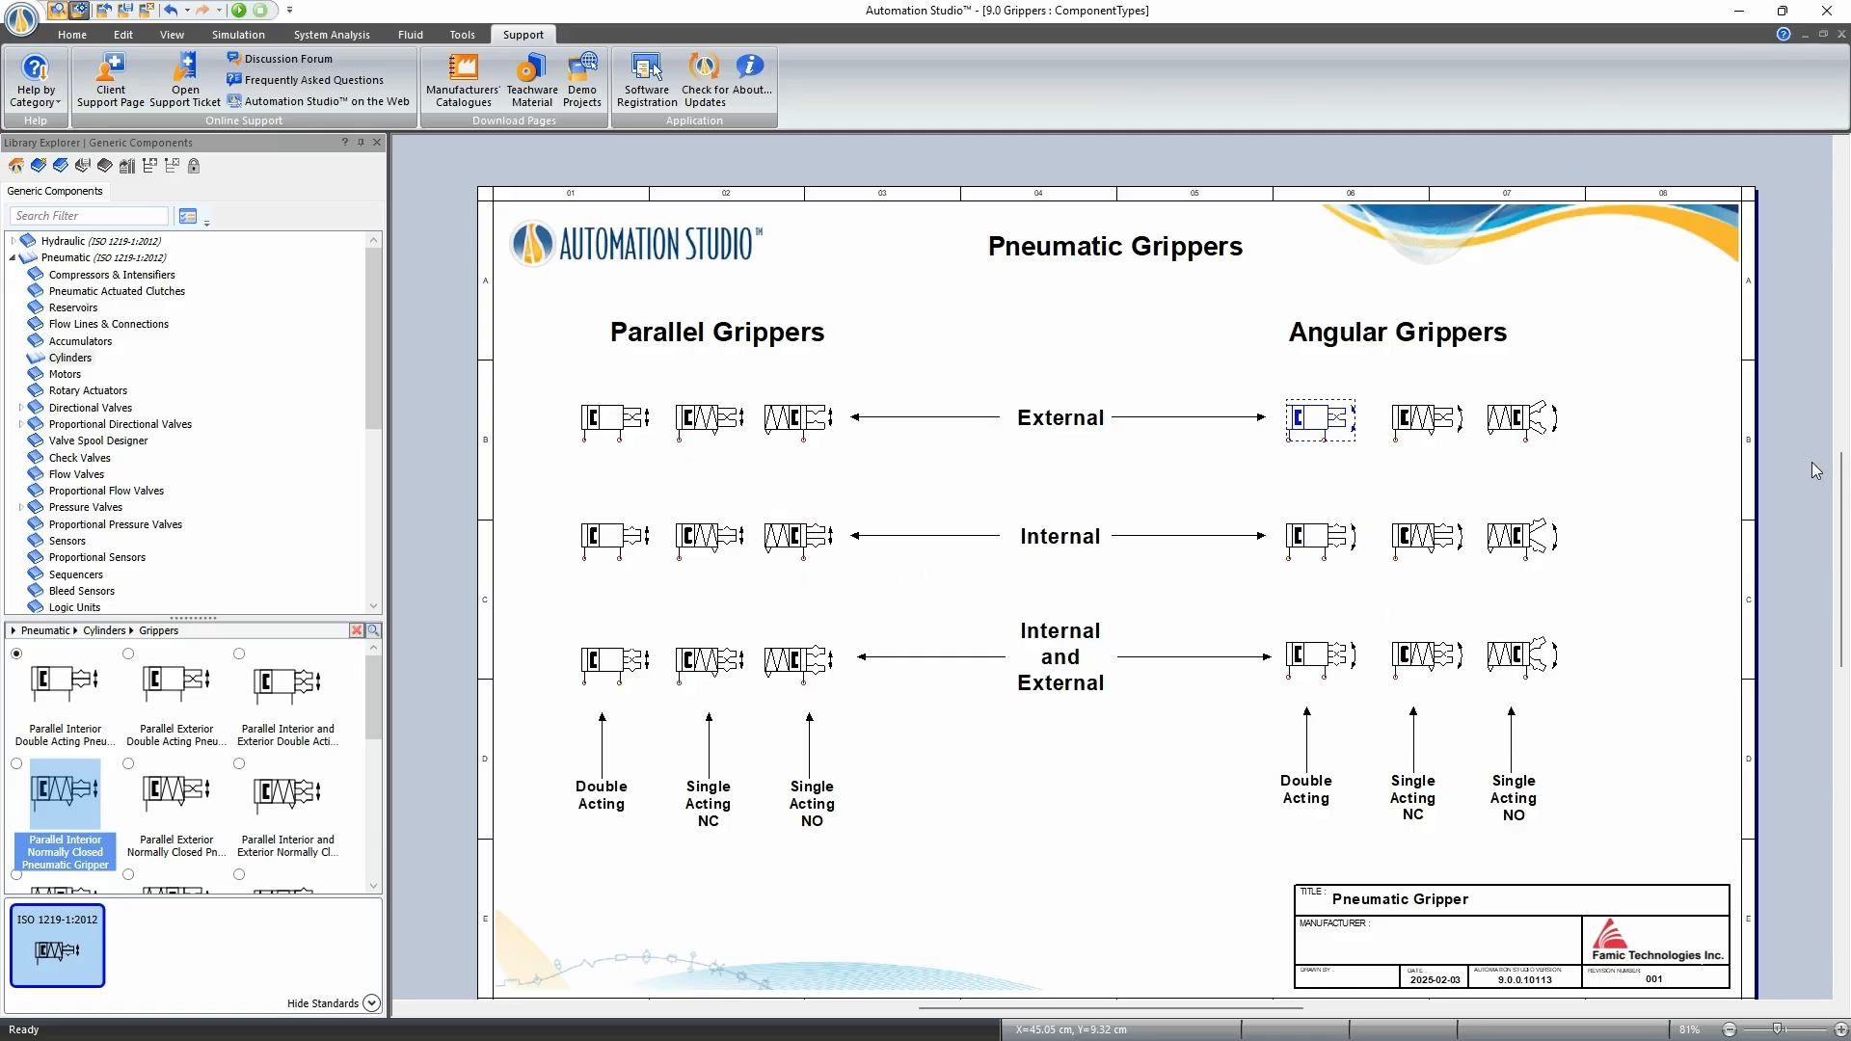
key("ctrl+Tab")
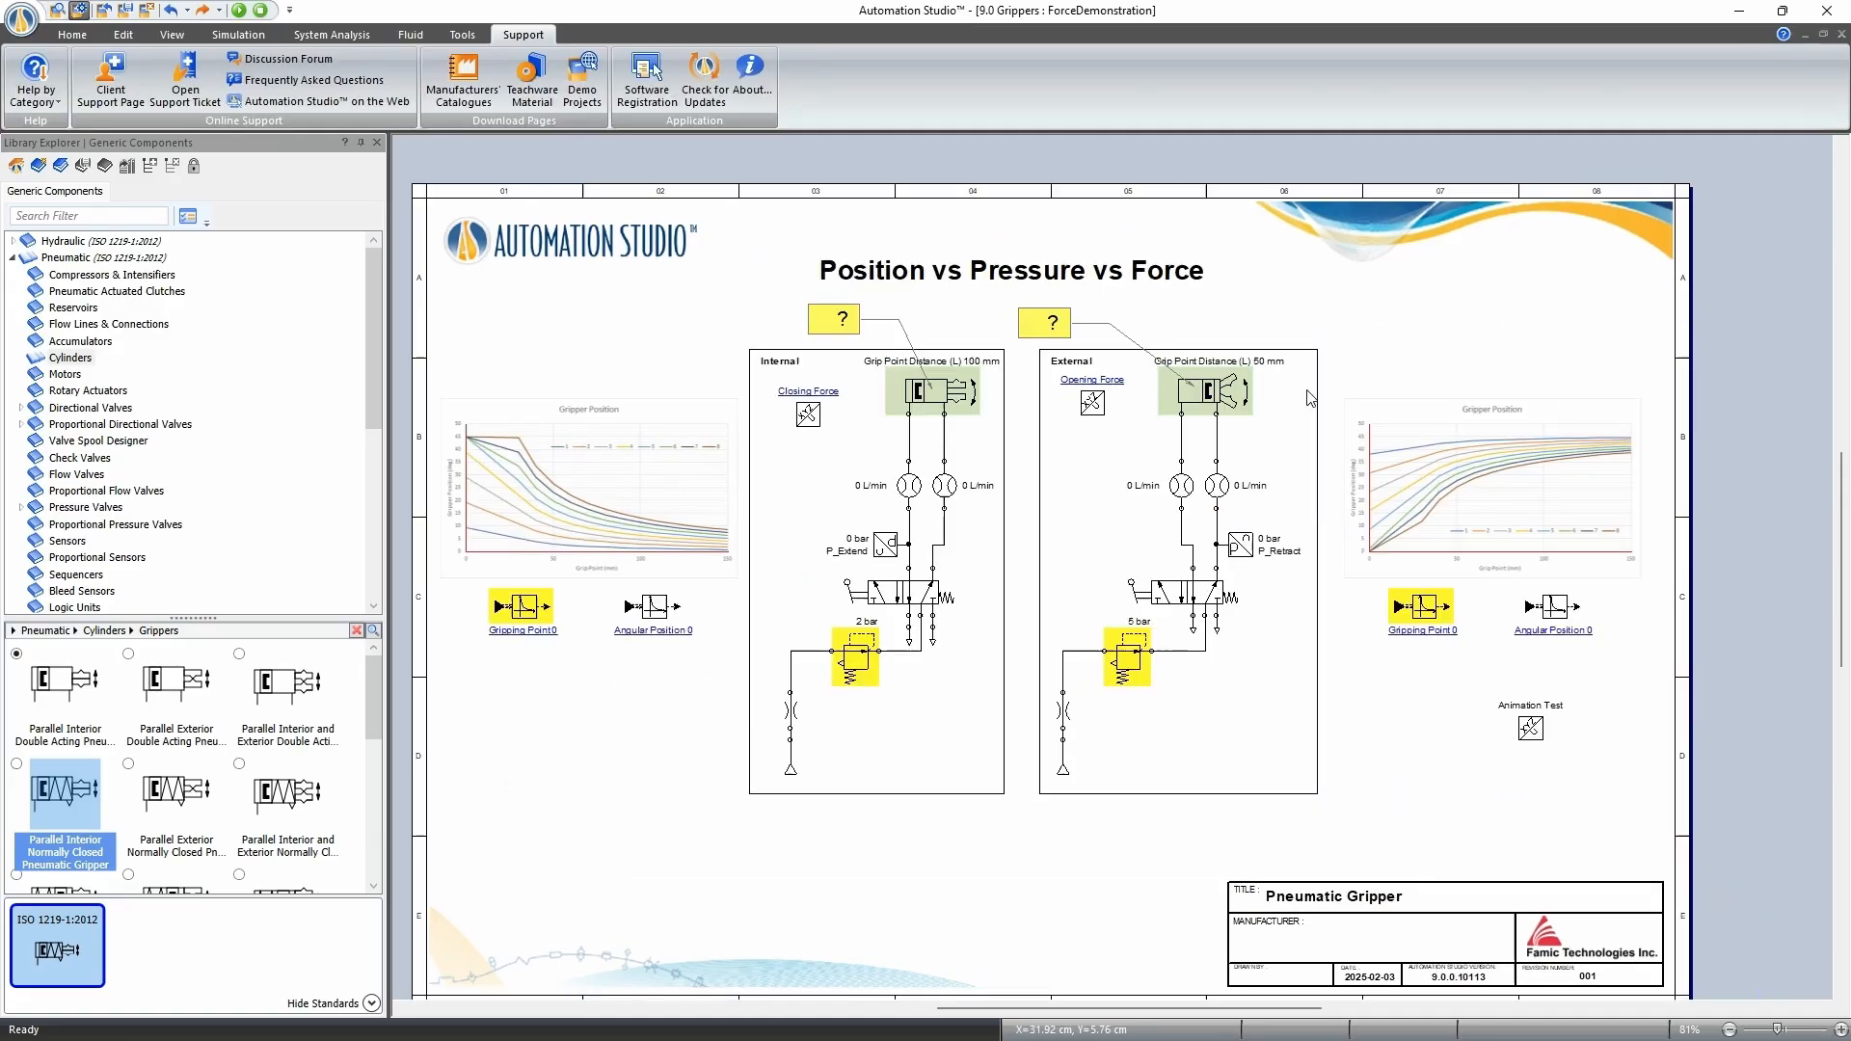
double_click(962, 400)
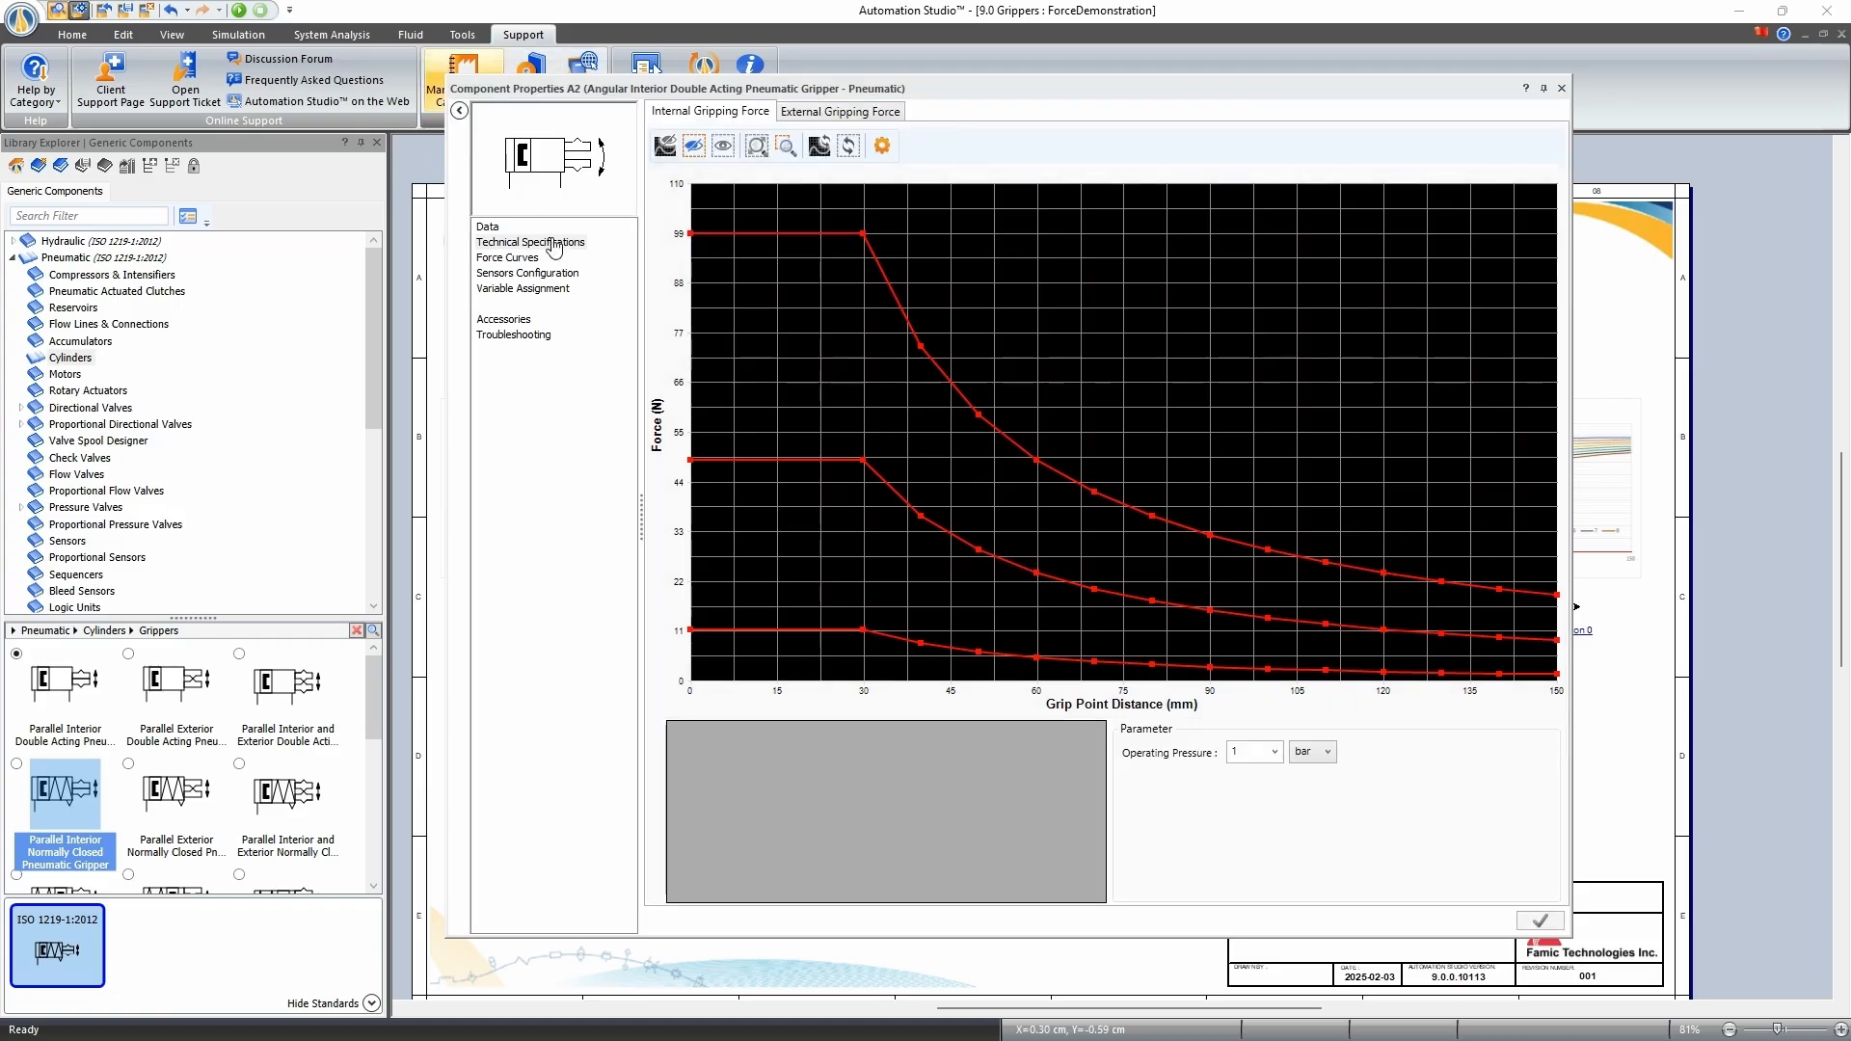
left_click(488, 228)
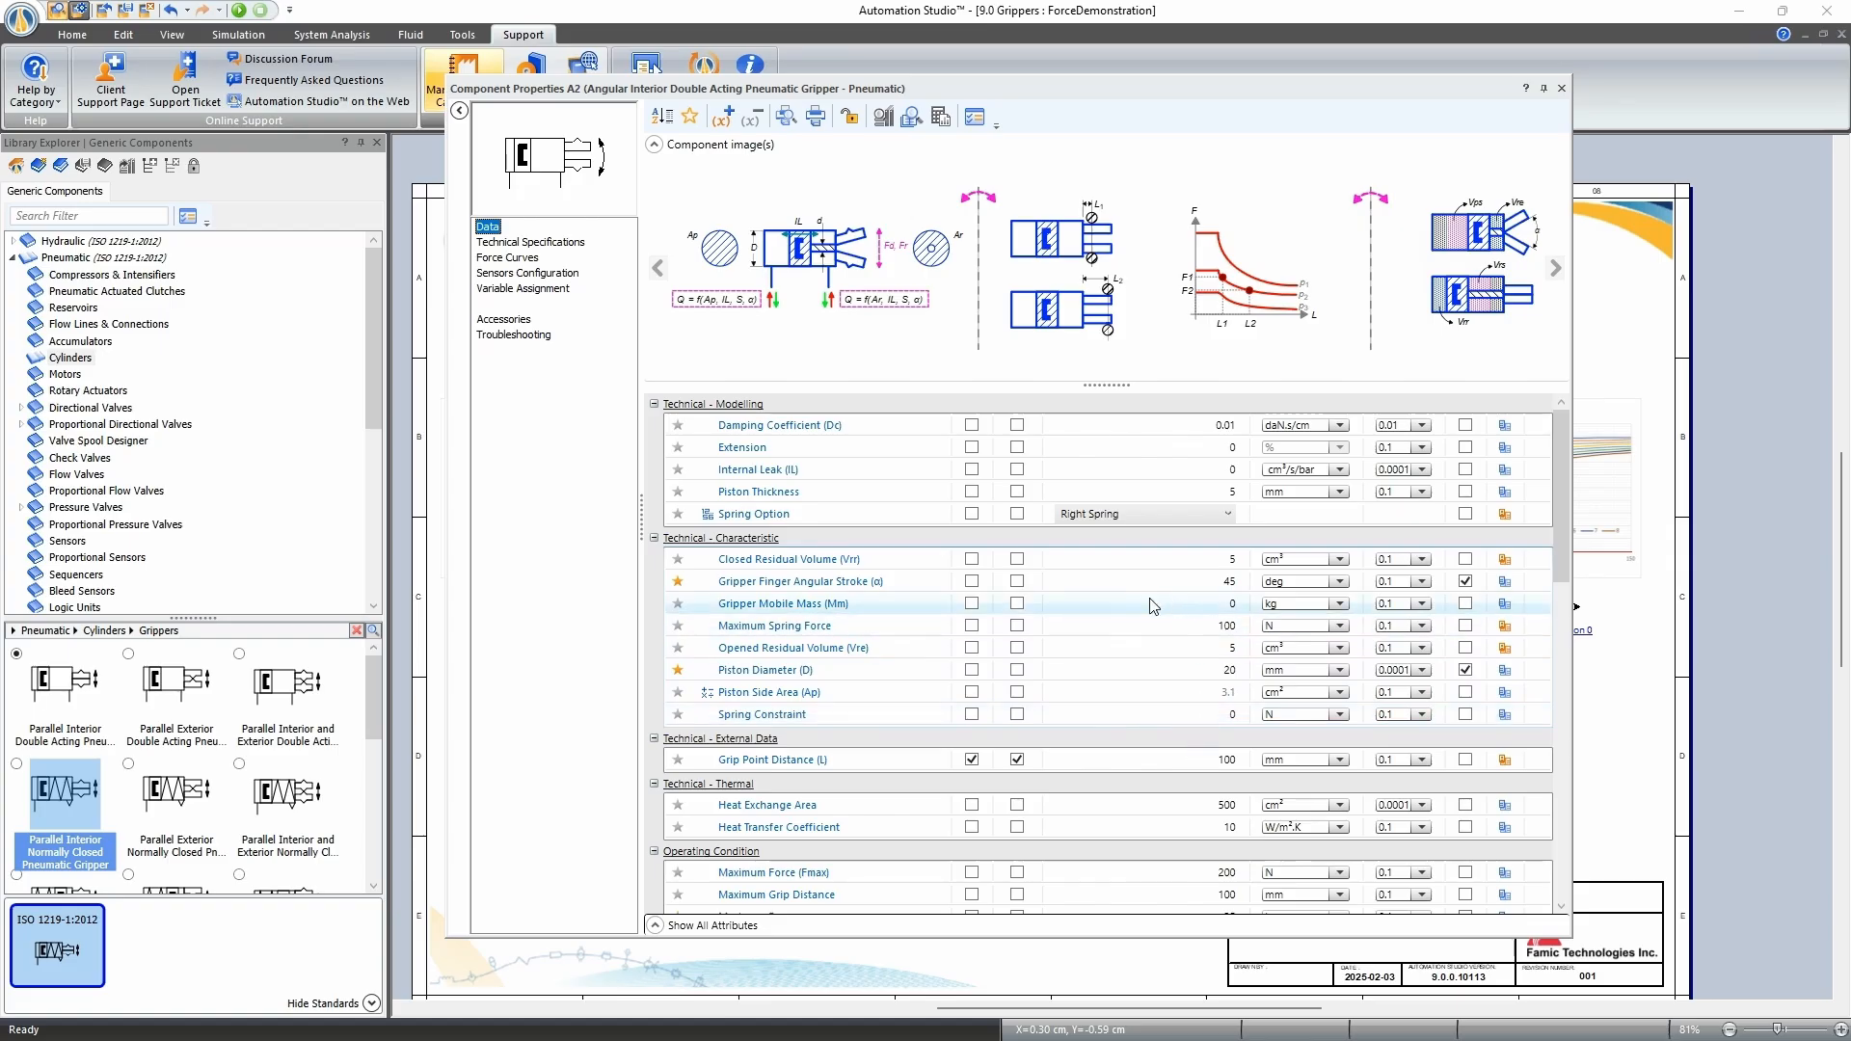
left_click(1562, 90)
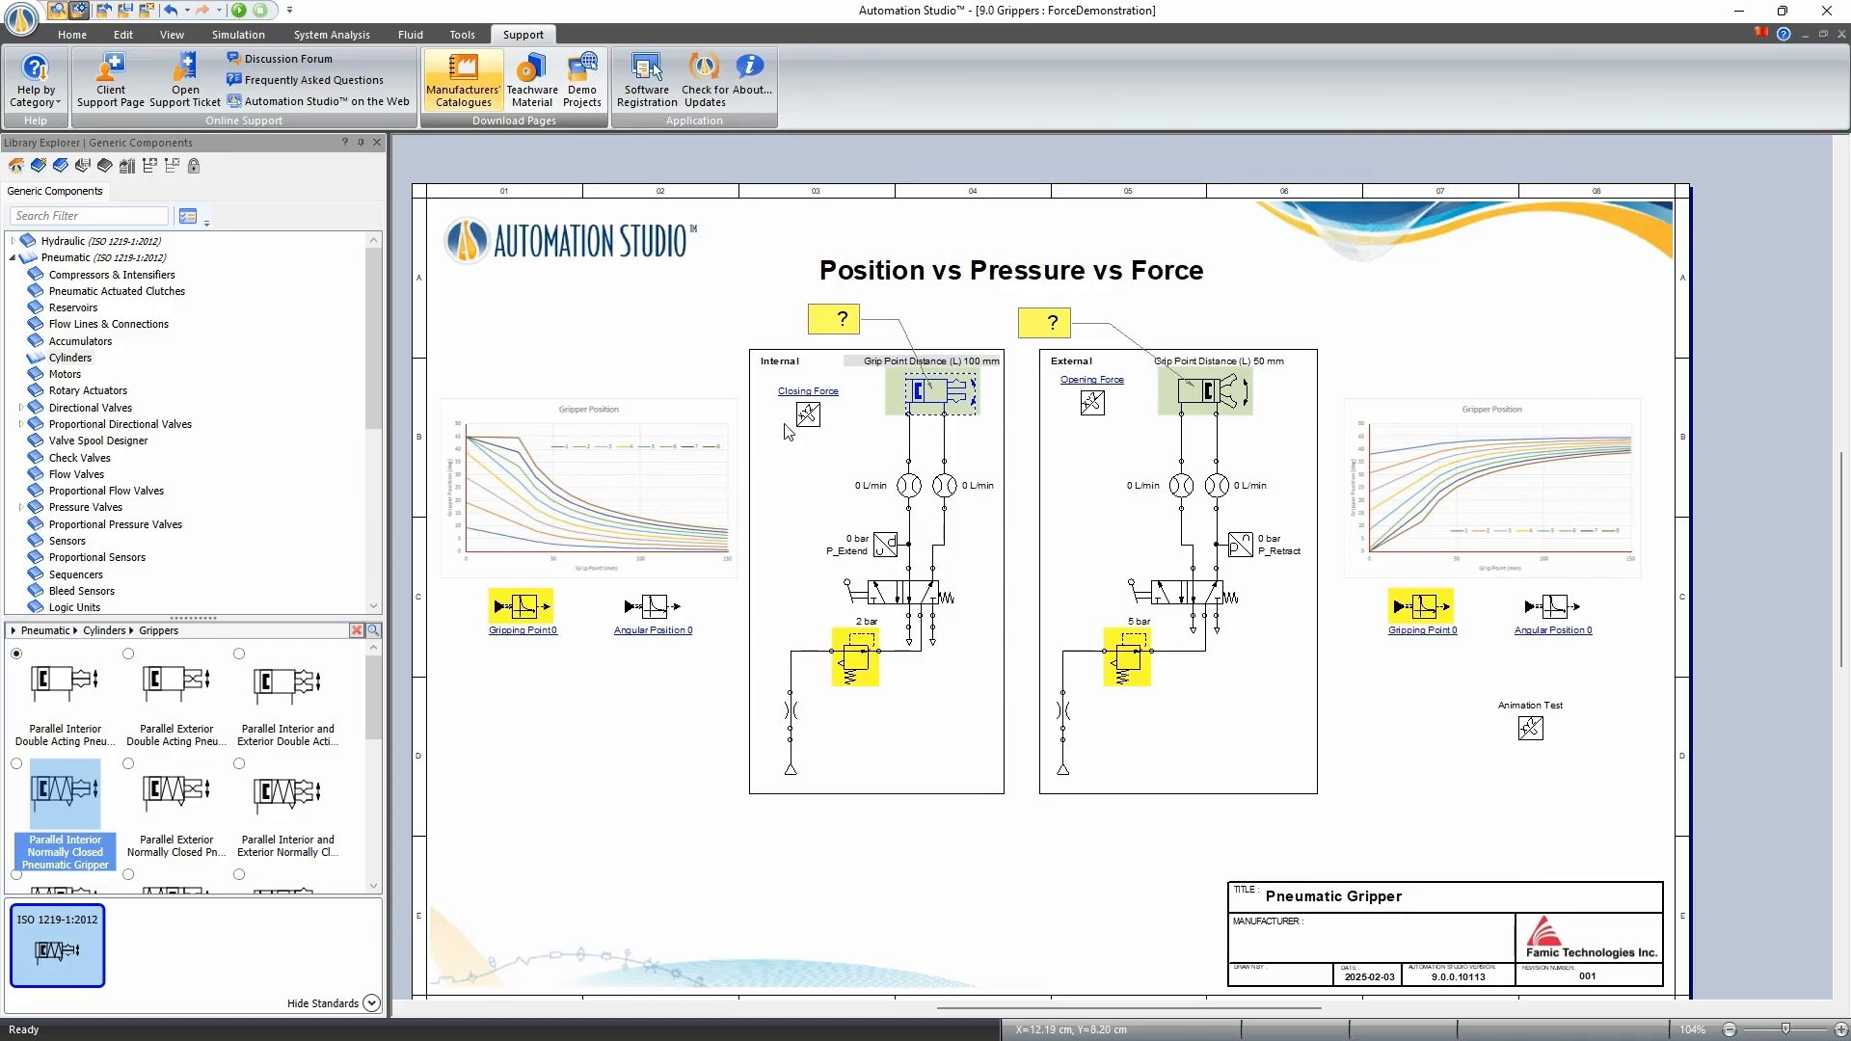
left_click(809, 488)
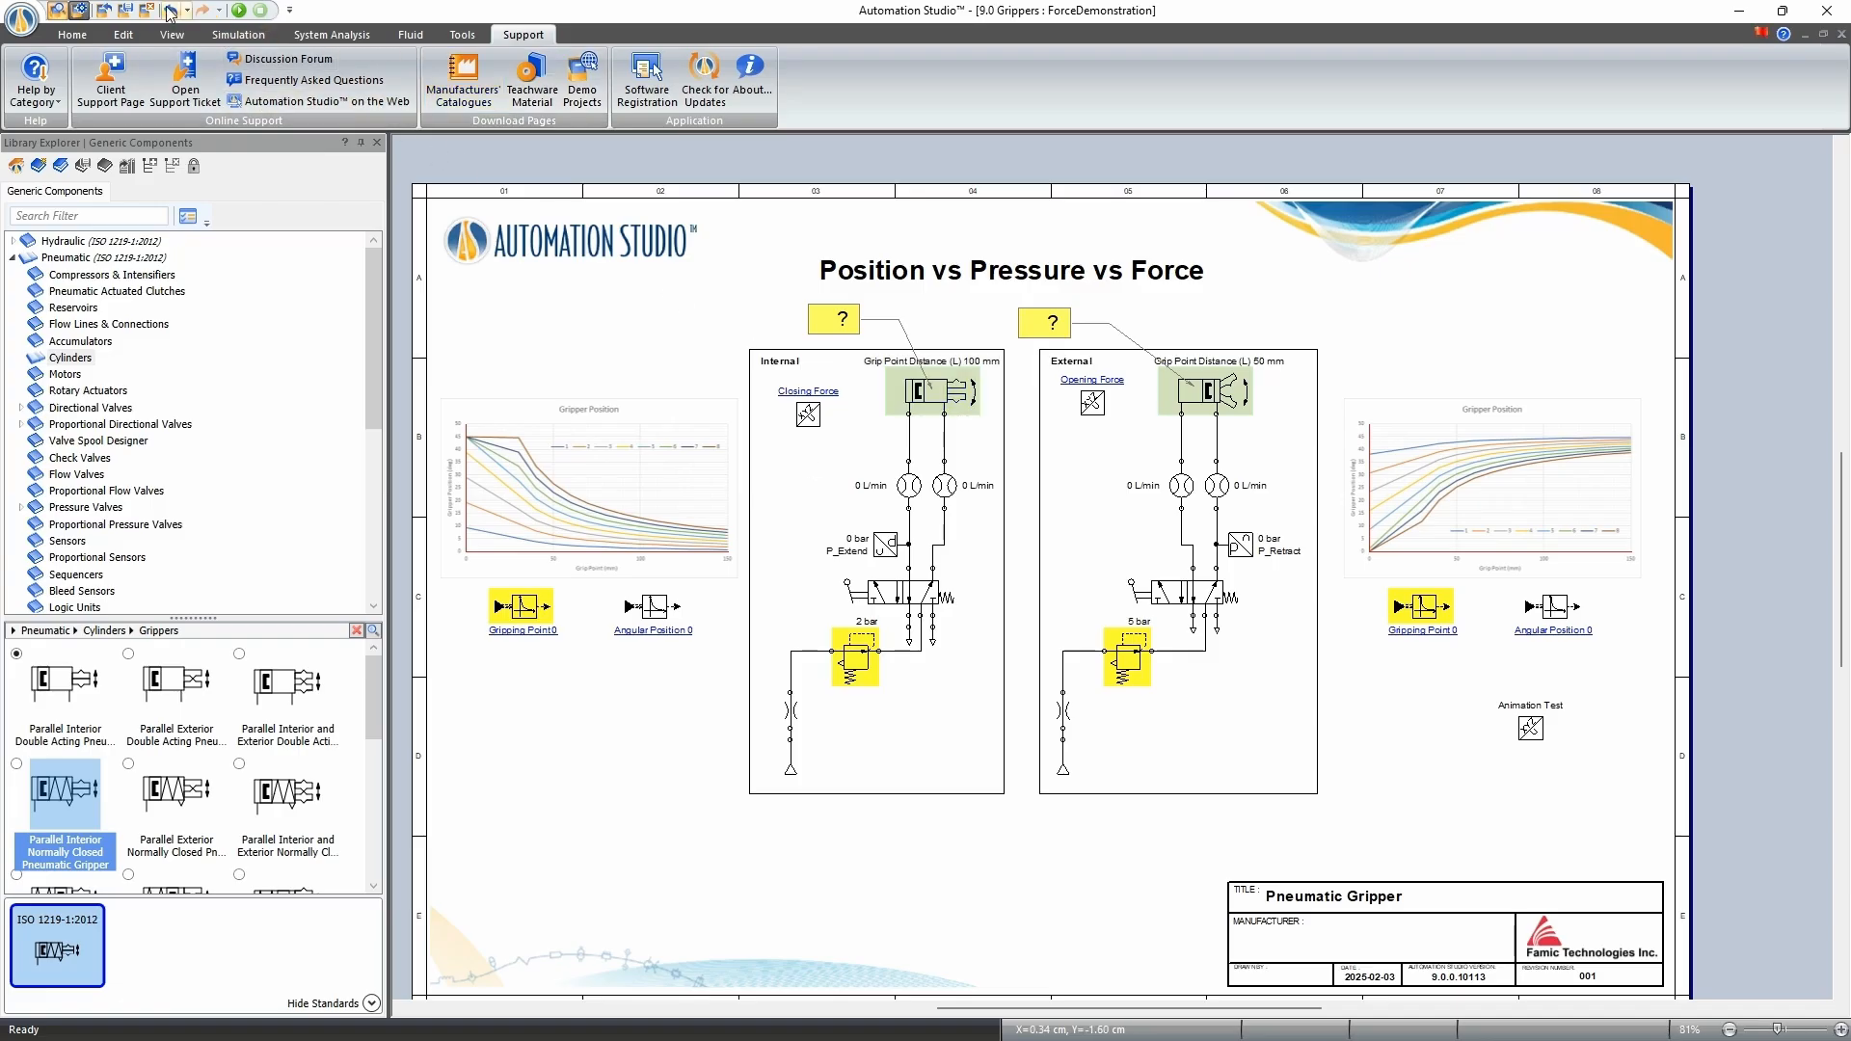
Start the simulation and compare the internal gripper's angular position with its Gripper Position chart.
left_click(238, 9)
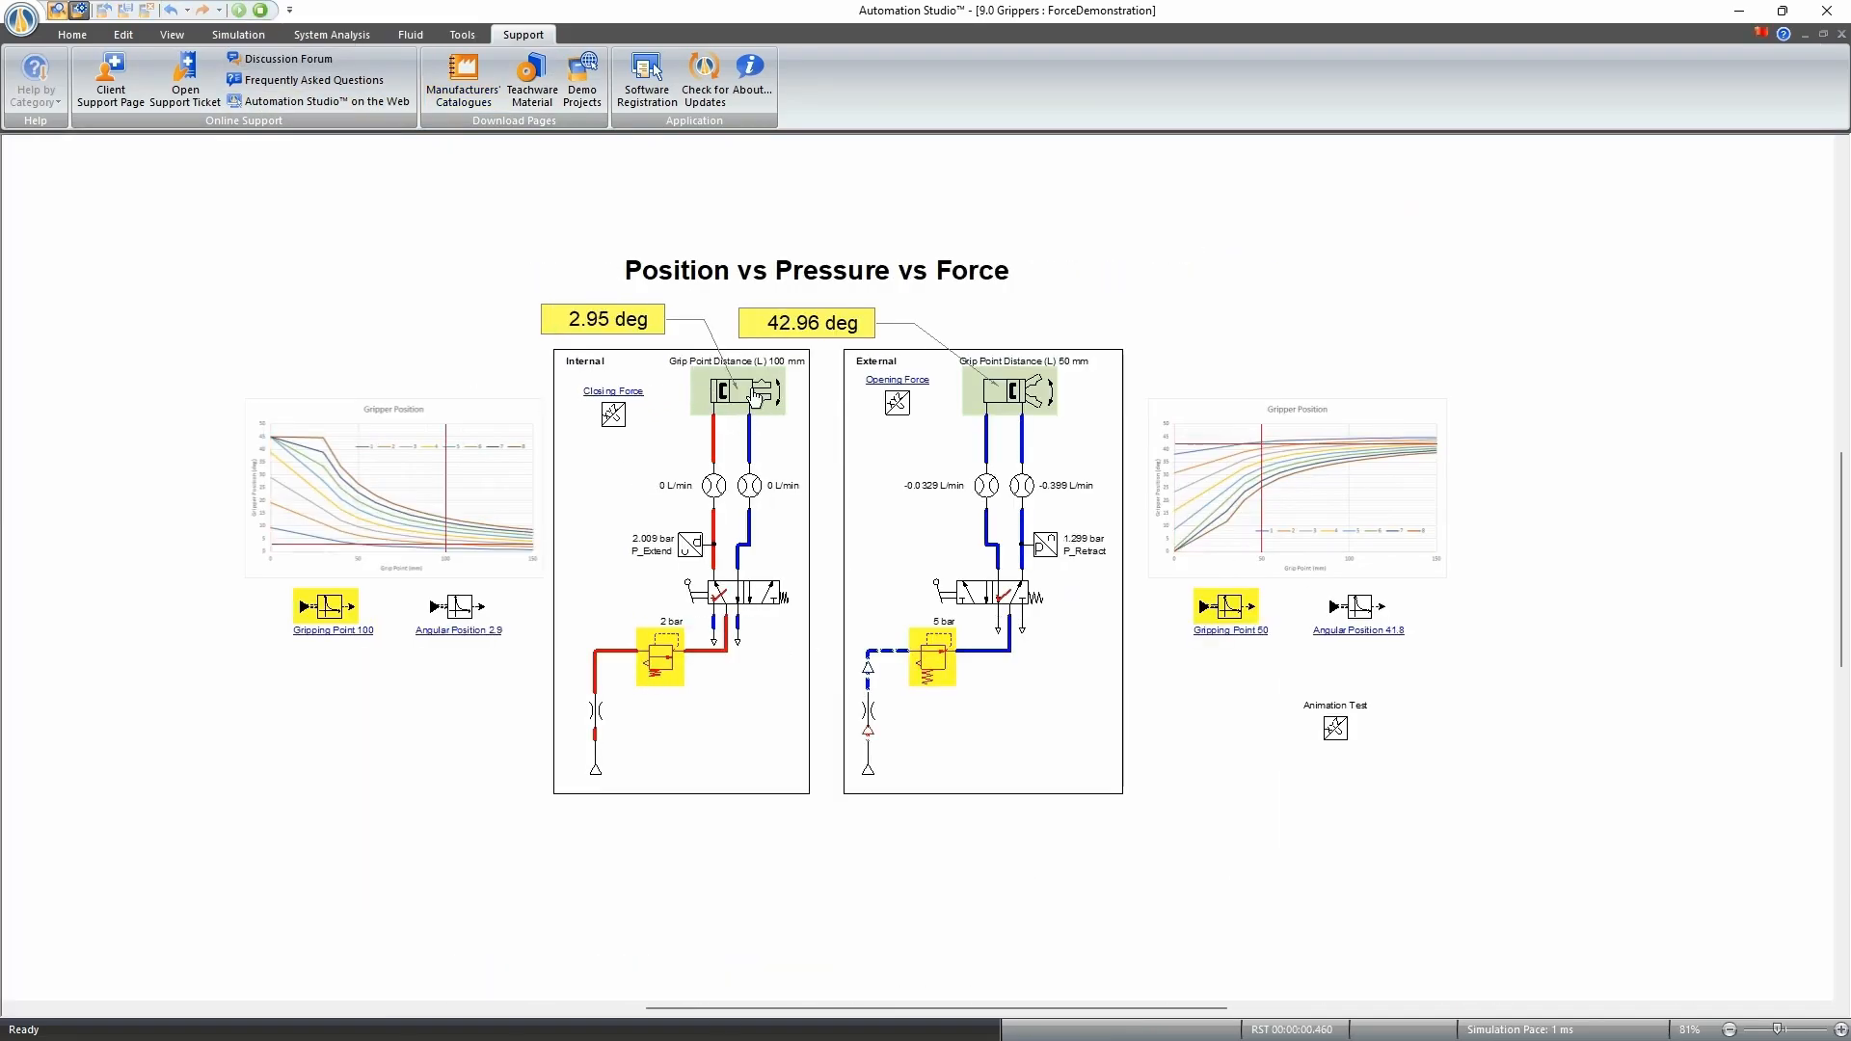
scroll(755, 397, "up", 2)
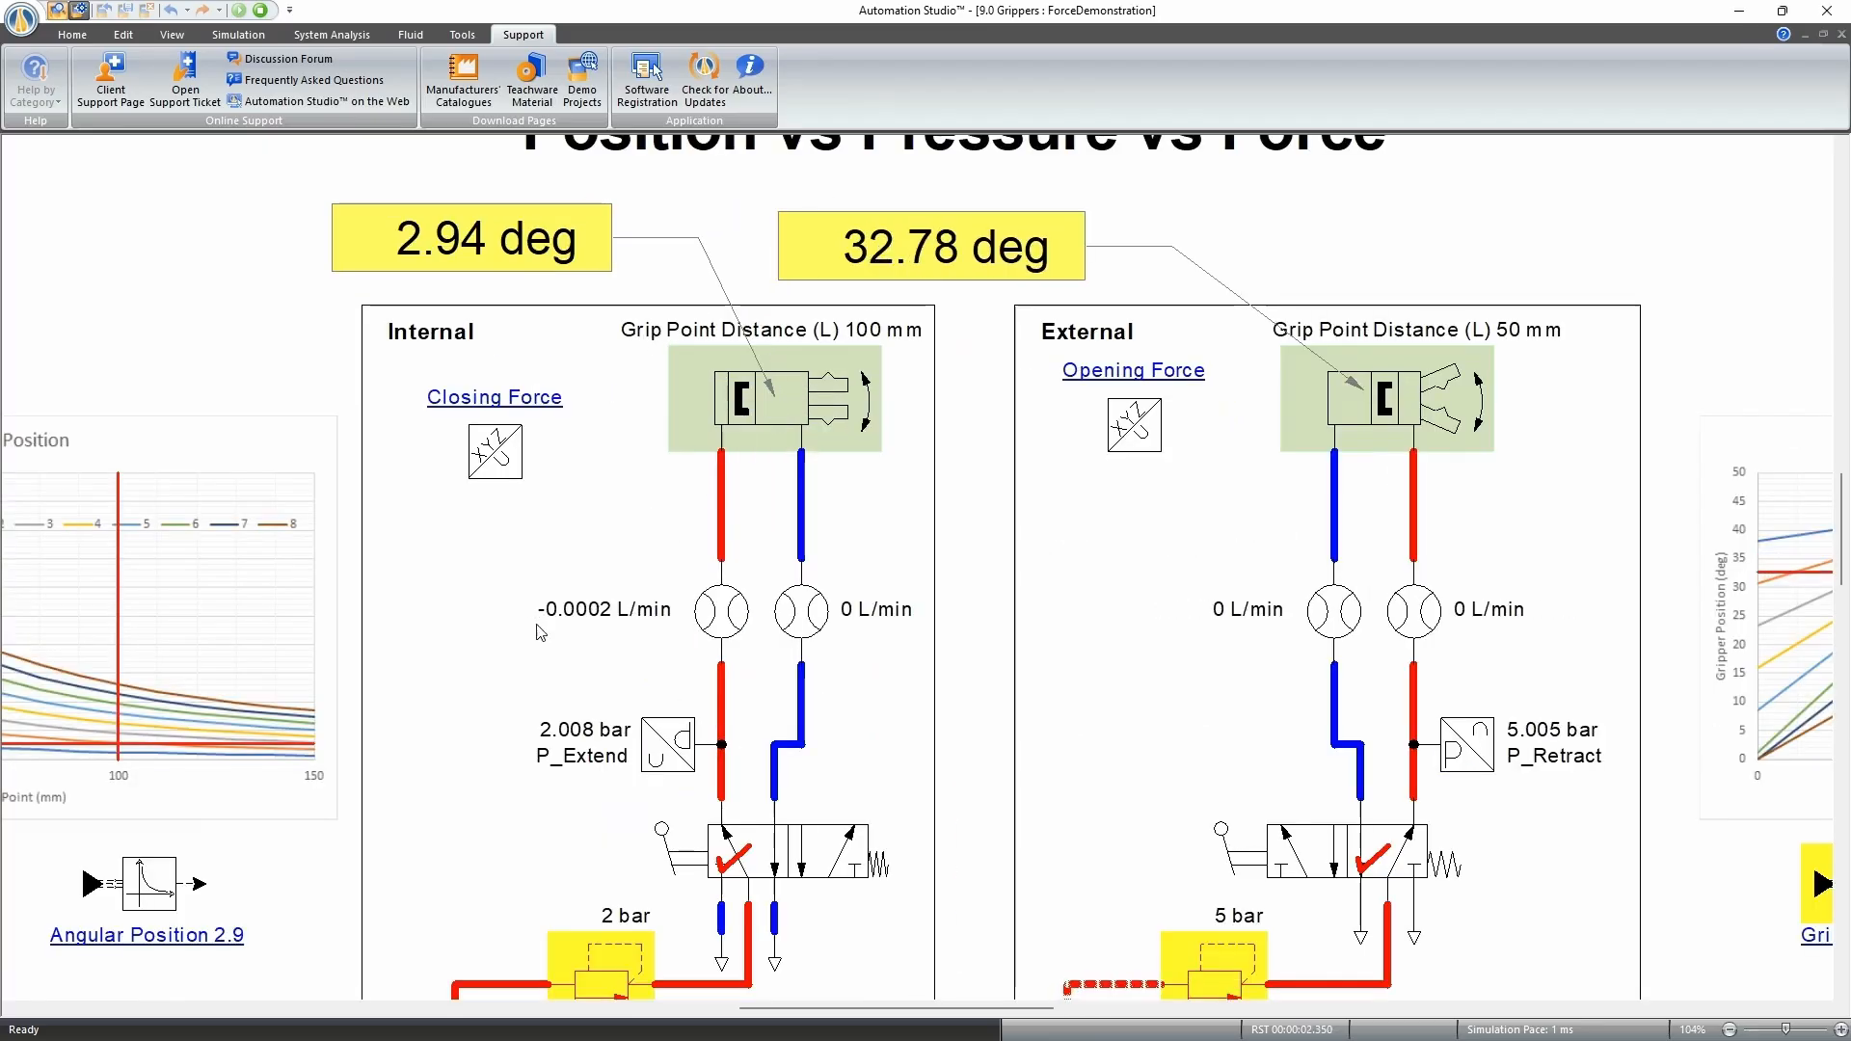
left_click_drag(552, 904, 868, 736)
scroll(871, 743, "down", 1)
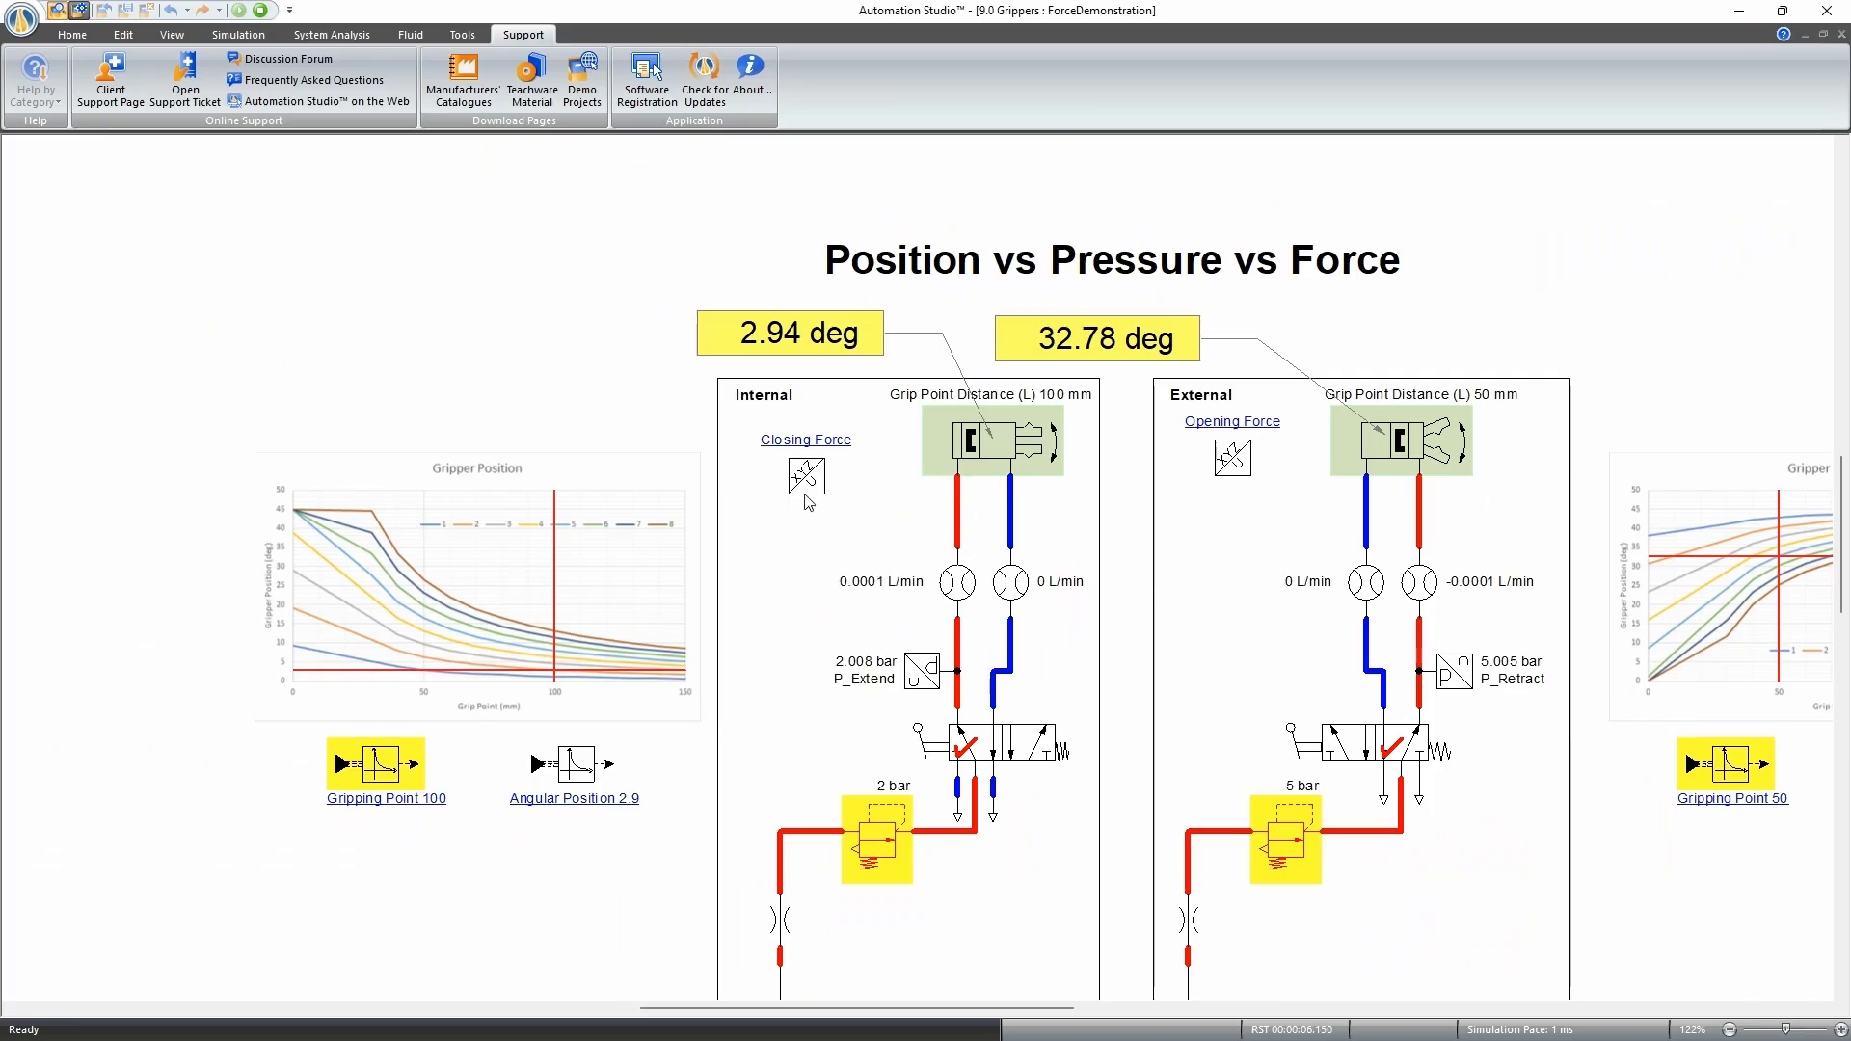
scroll(376, 822, "up", 1)
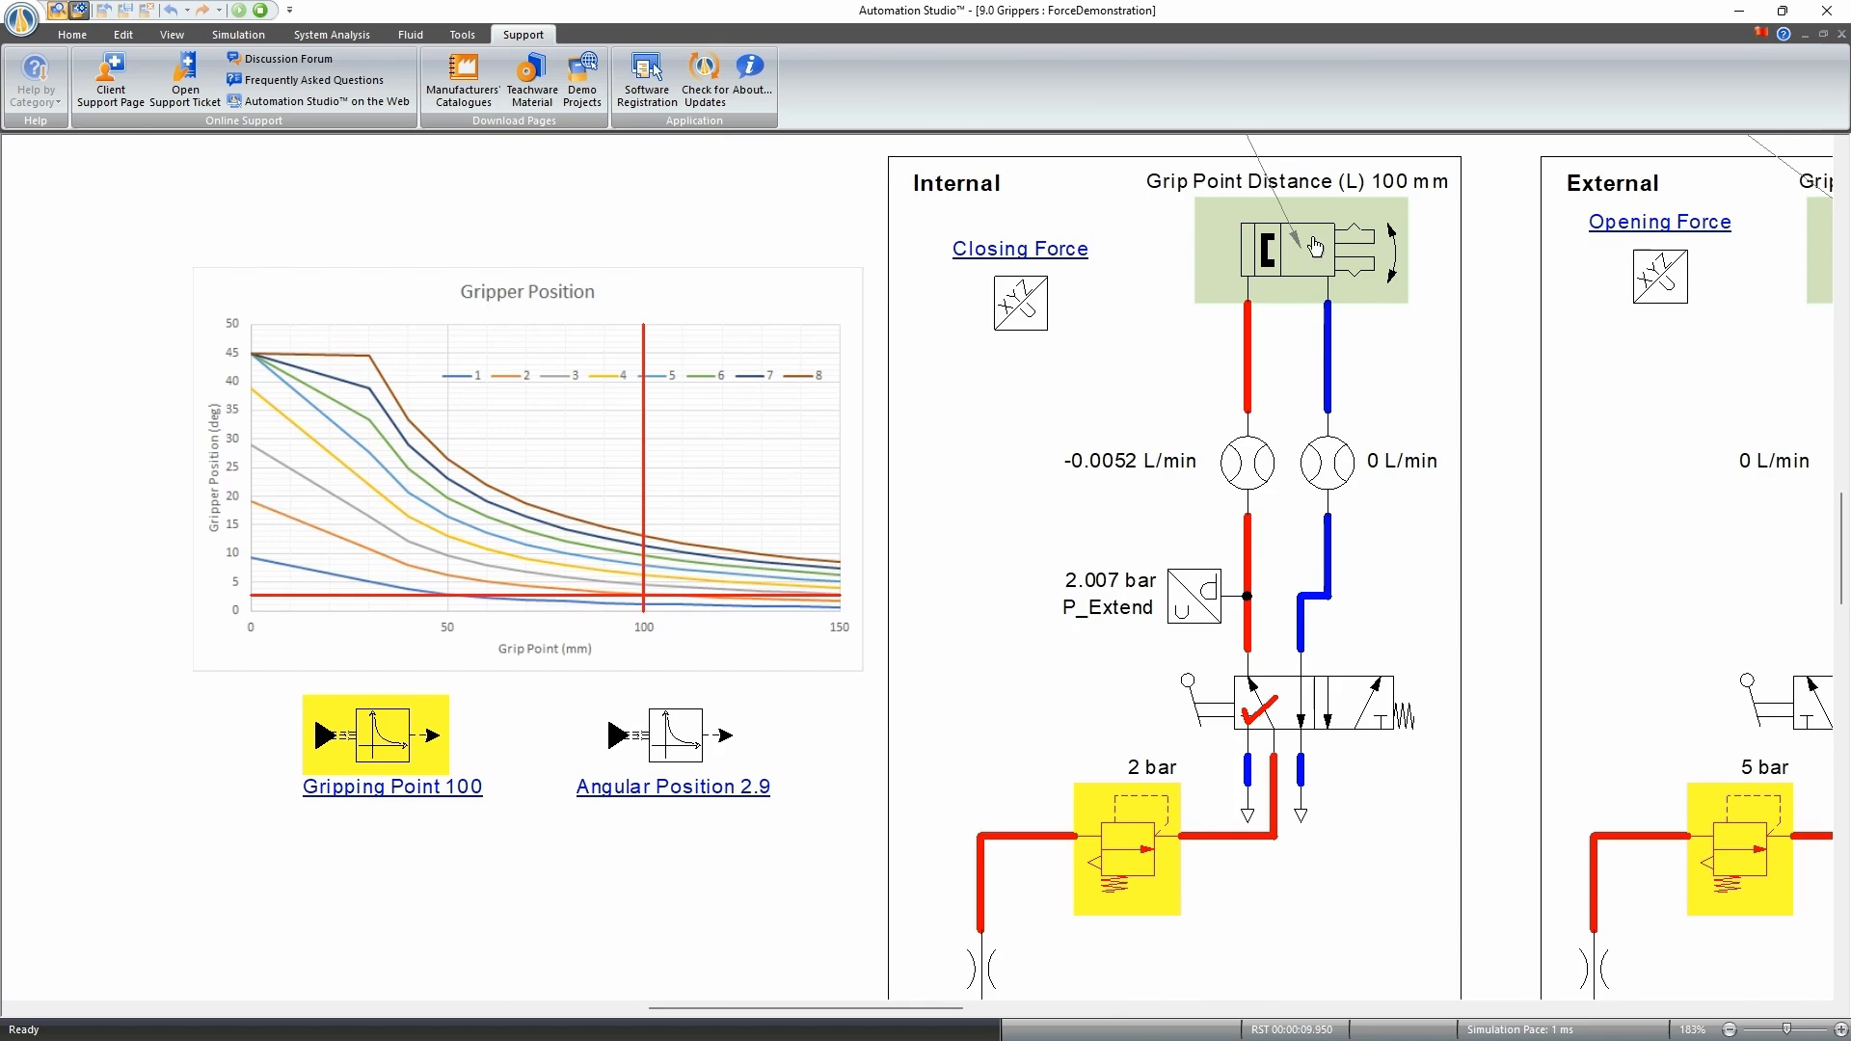
mouse_move(1337, 270)
Set the internal circuit's regulator pressure to 8 bar and stop the simulation.
left_click(1143, 834)
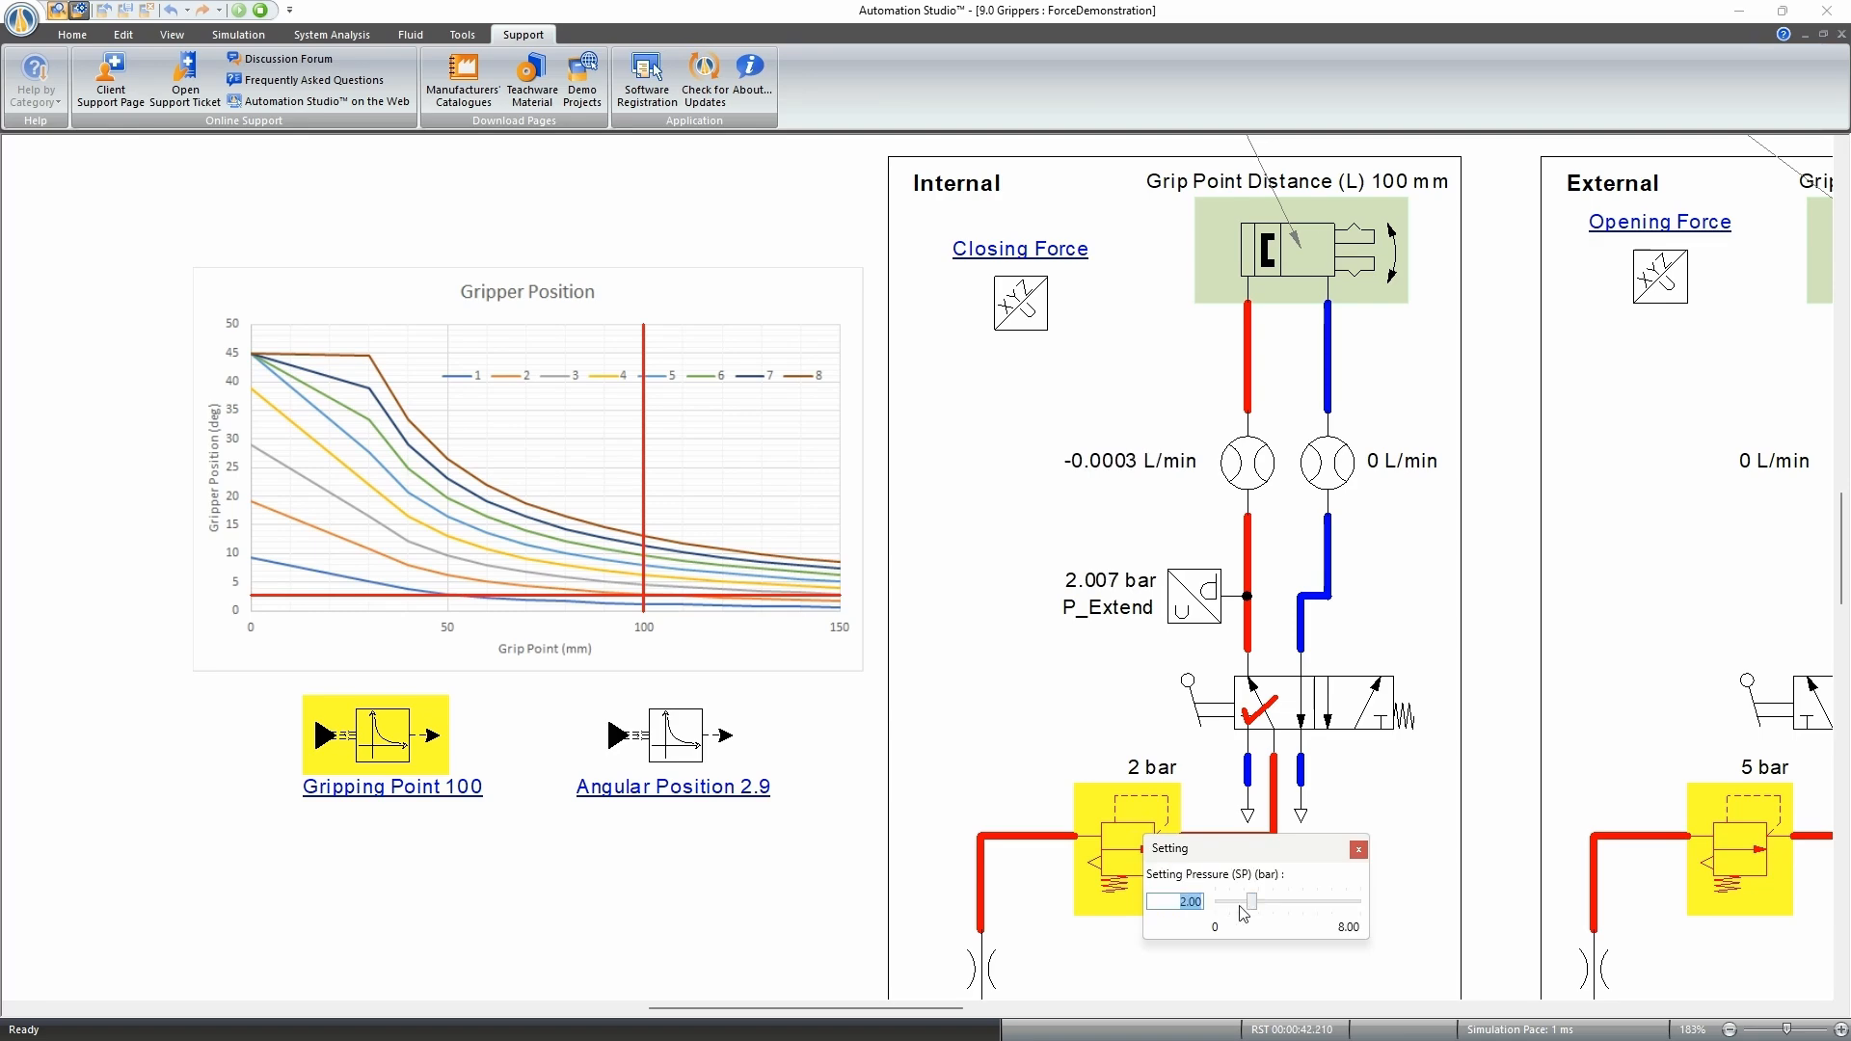
left_click_drag(1252, 903, 1364, 902)
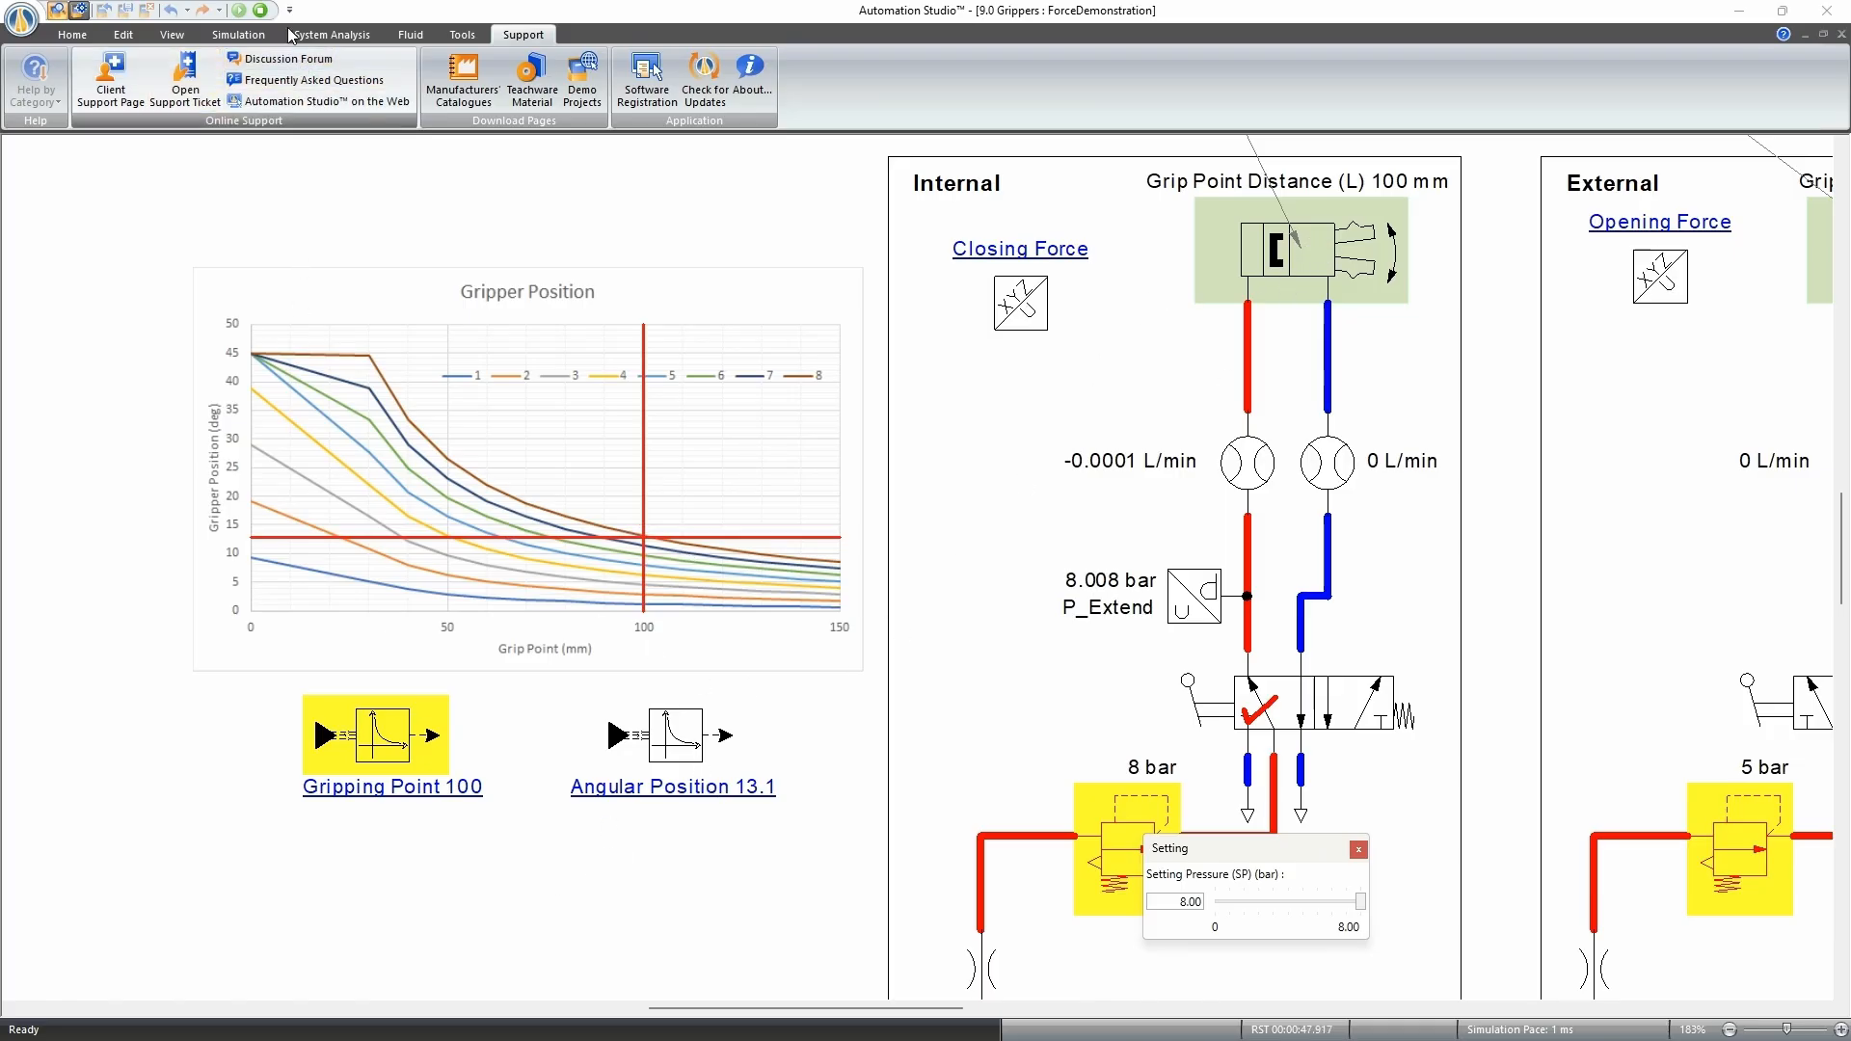
left_click(261, 10)
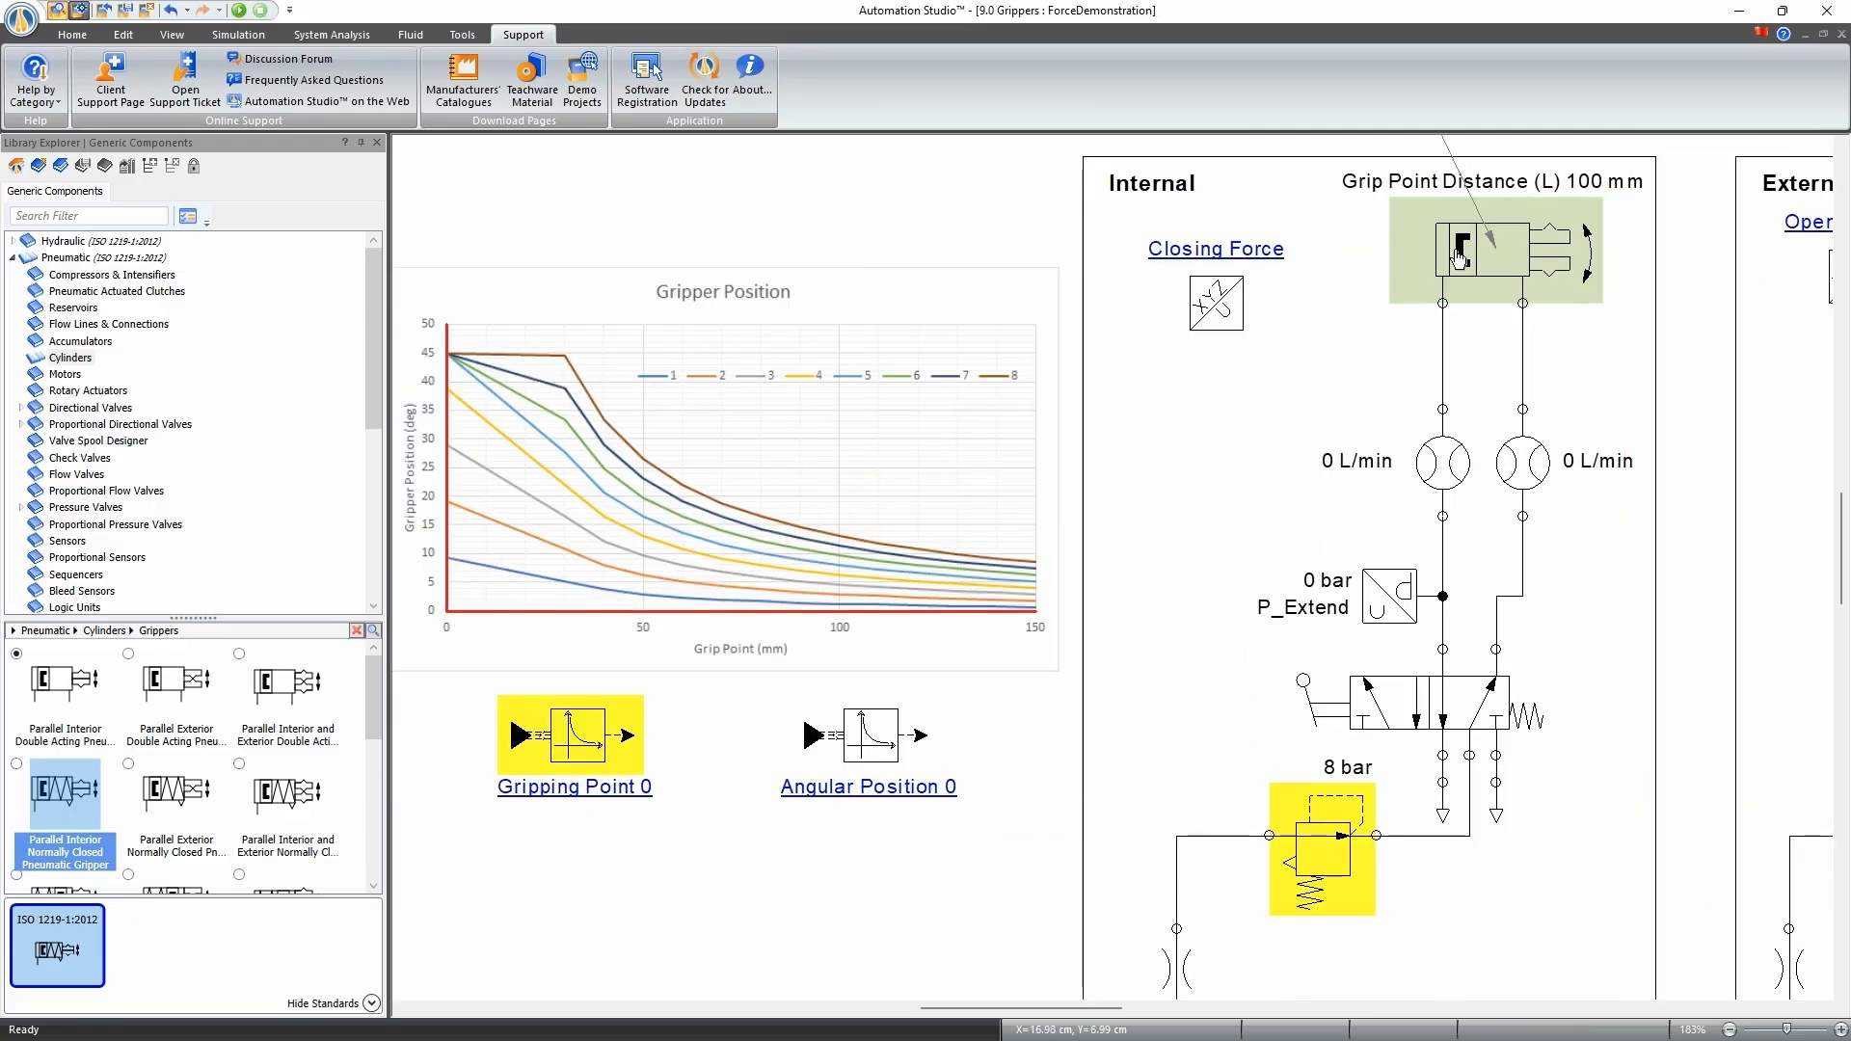
Set the internal gripper's Grip Point Distance (L) to 50 mm and close its properties.
left_click(1467, 273)
double_click(1467, 273)
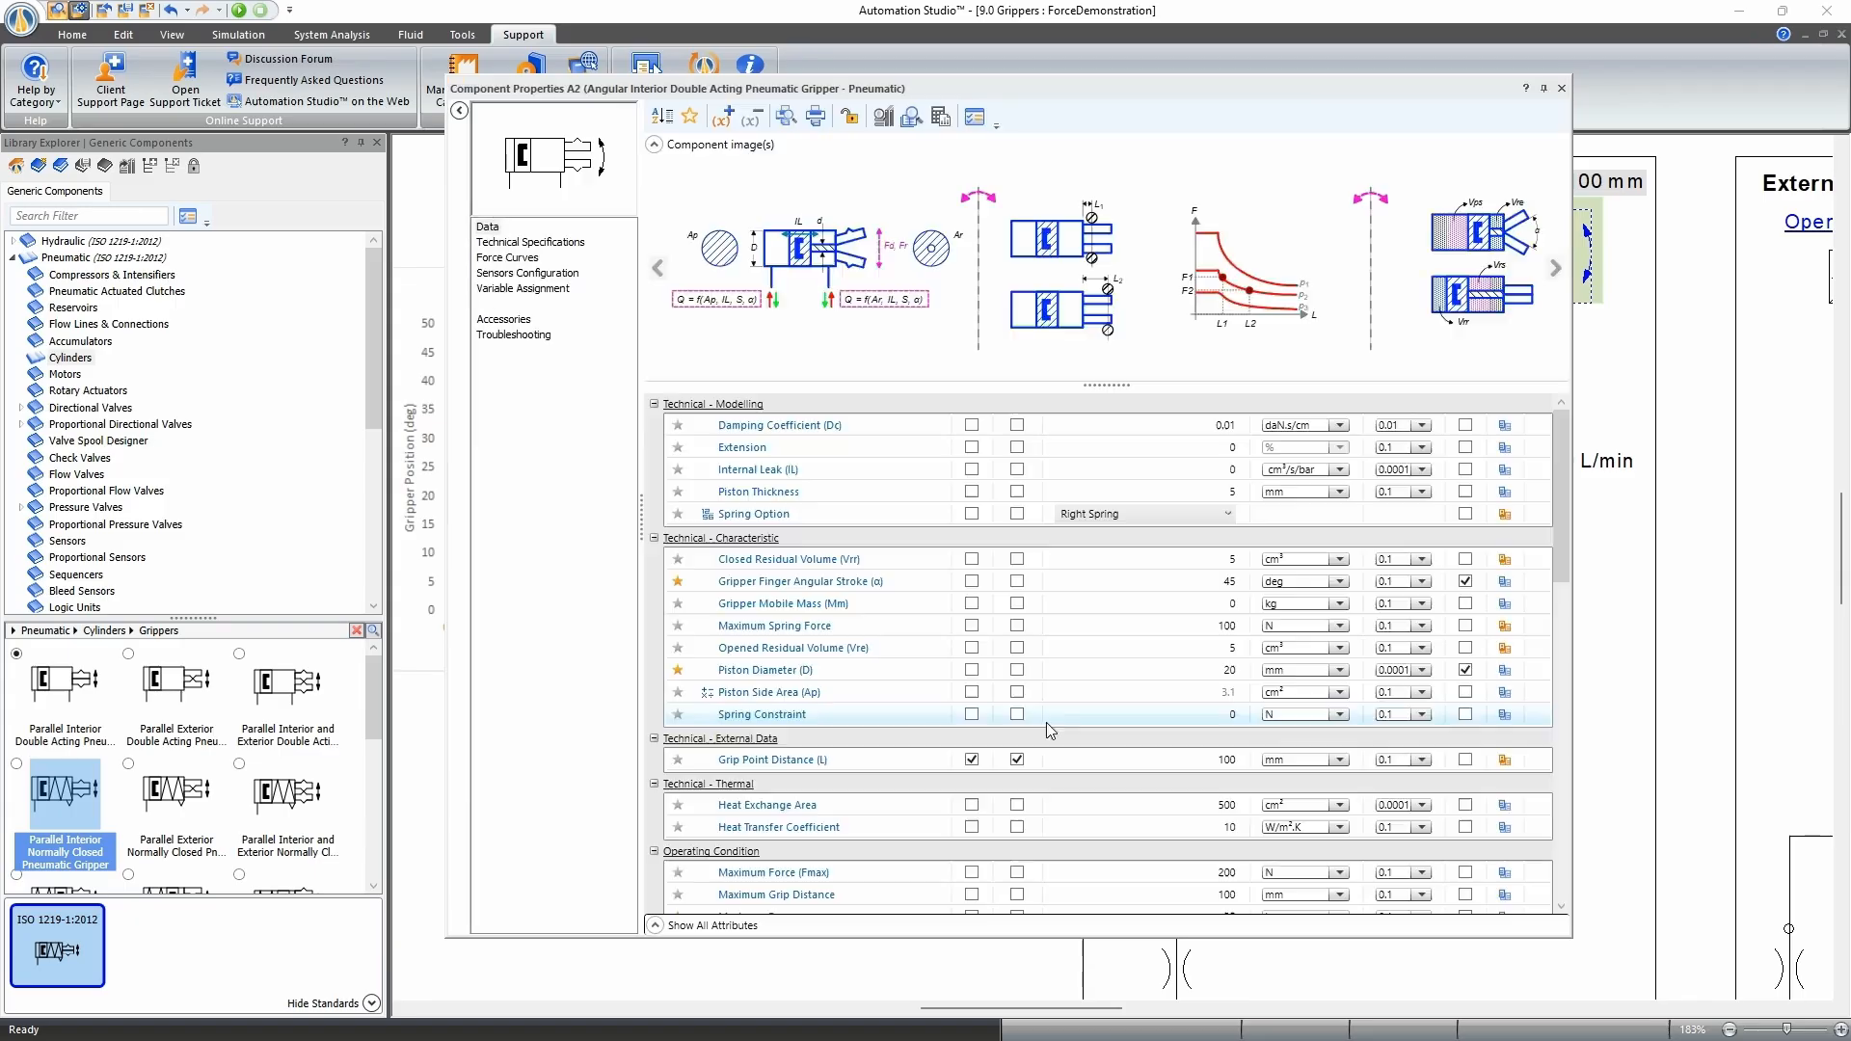
left_click(1190, 762)
left_click_drag(1190, 761, 1340, 754)
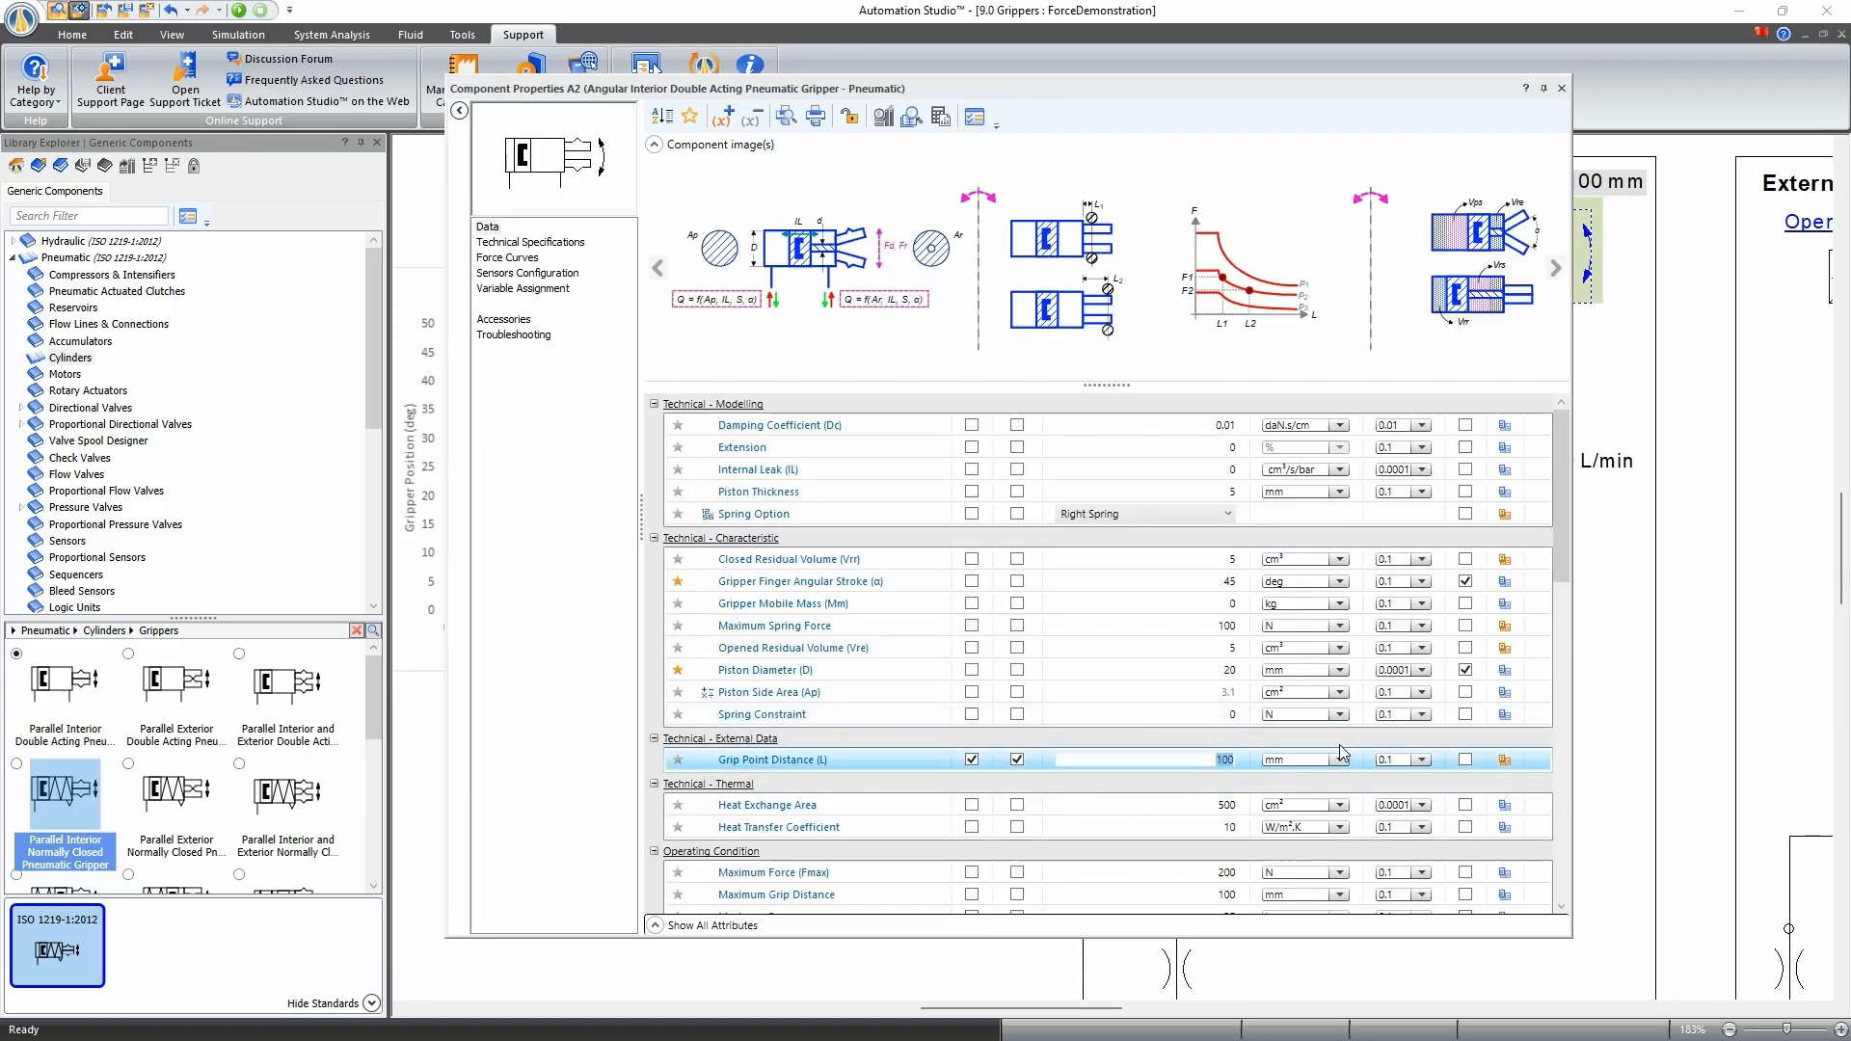
type("50")
key("Return")
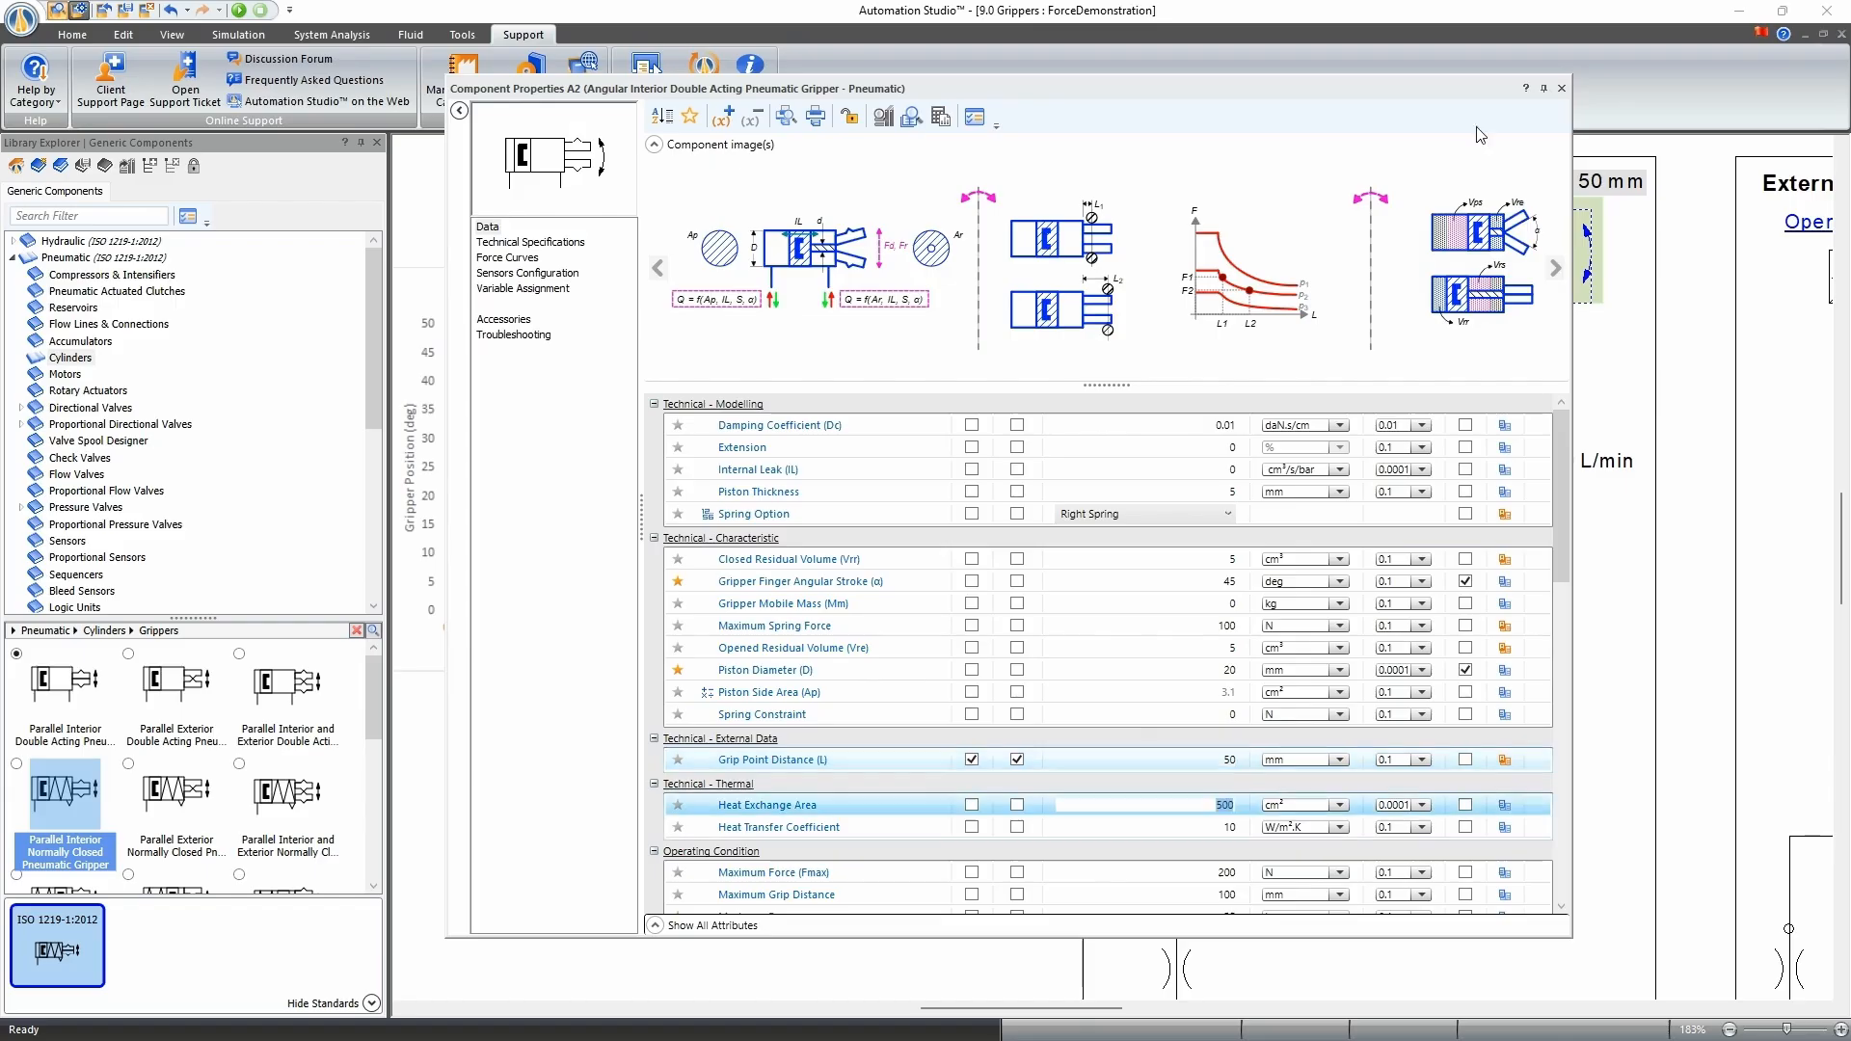
left_click(1562, 88)
left_click(936, 917)
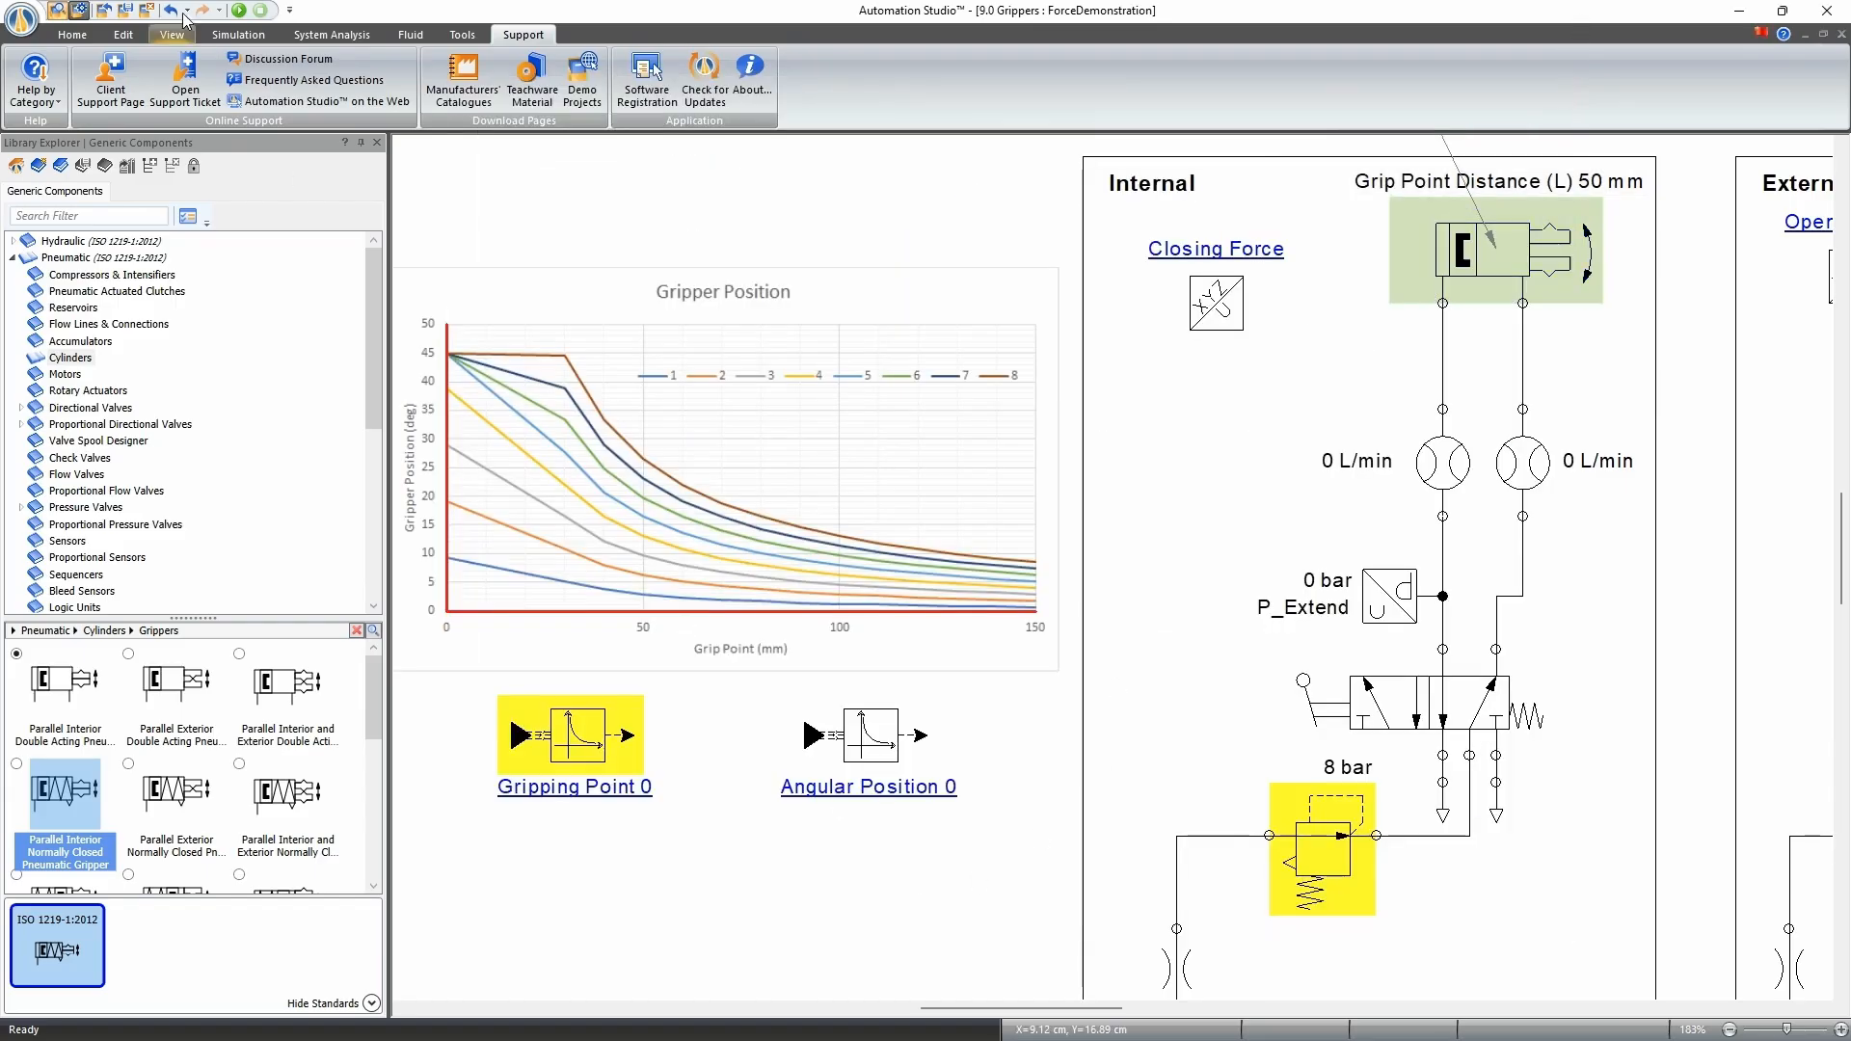
Rerun the simulation with the 50 mm grip point, check the gripper position on the chart, and stop the simulation.
left_click(239, 12)
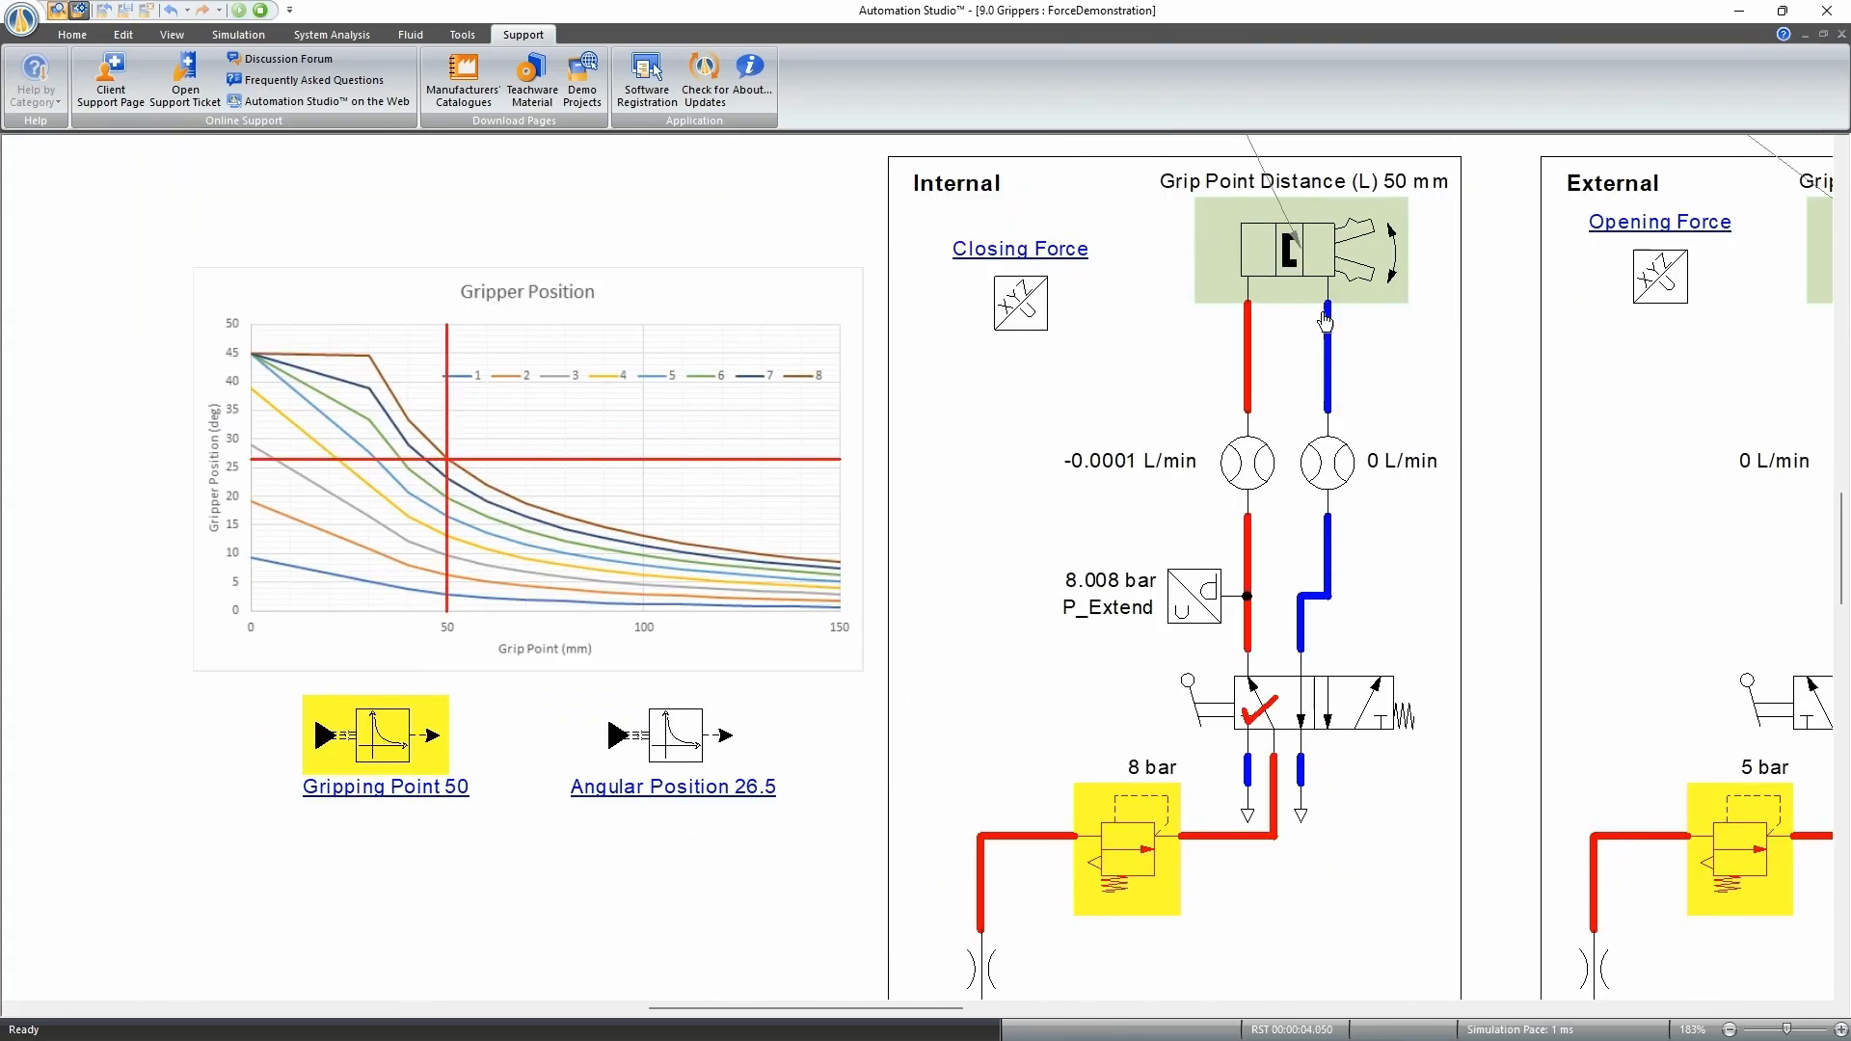
mouse_move(1351, 319)
left_click(259, 14)
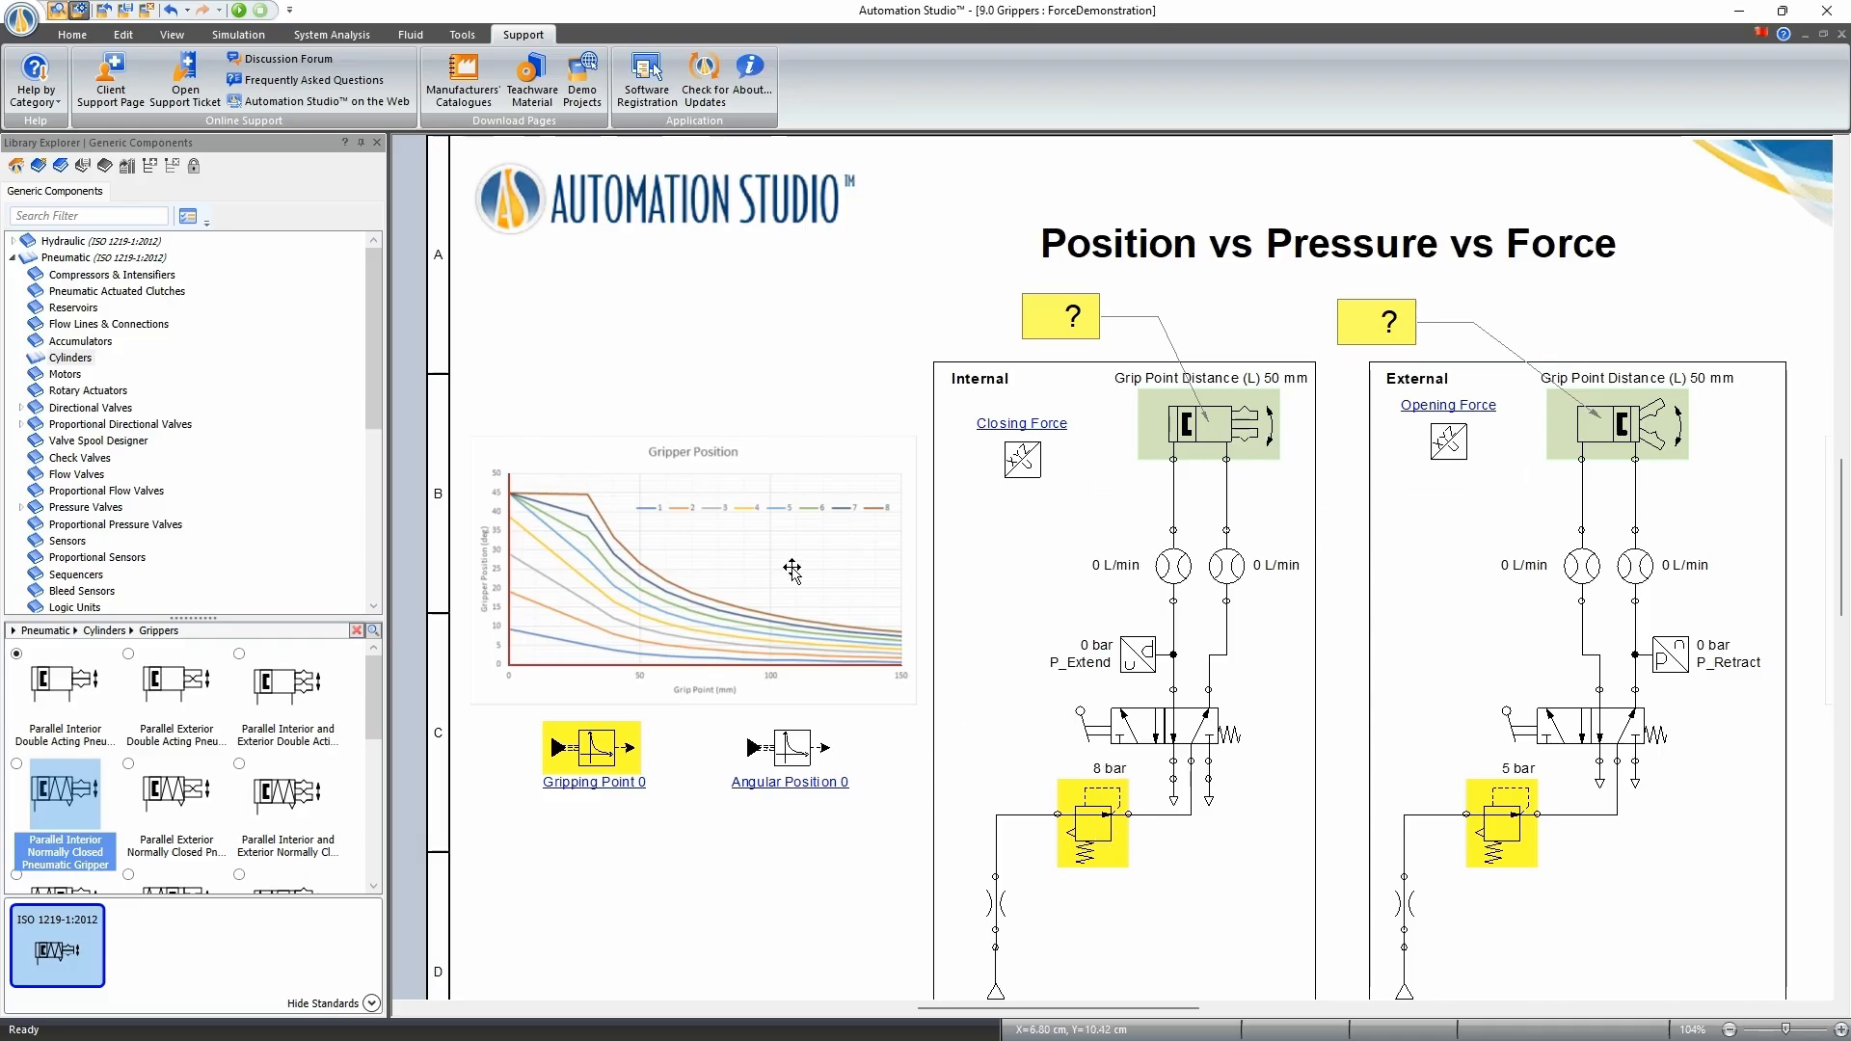
Switch to the ForceTest diagram, review the data of its angular gripper, and close the properties.
mouse_move(1236, 432)
key("F5")
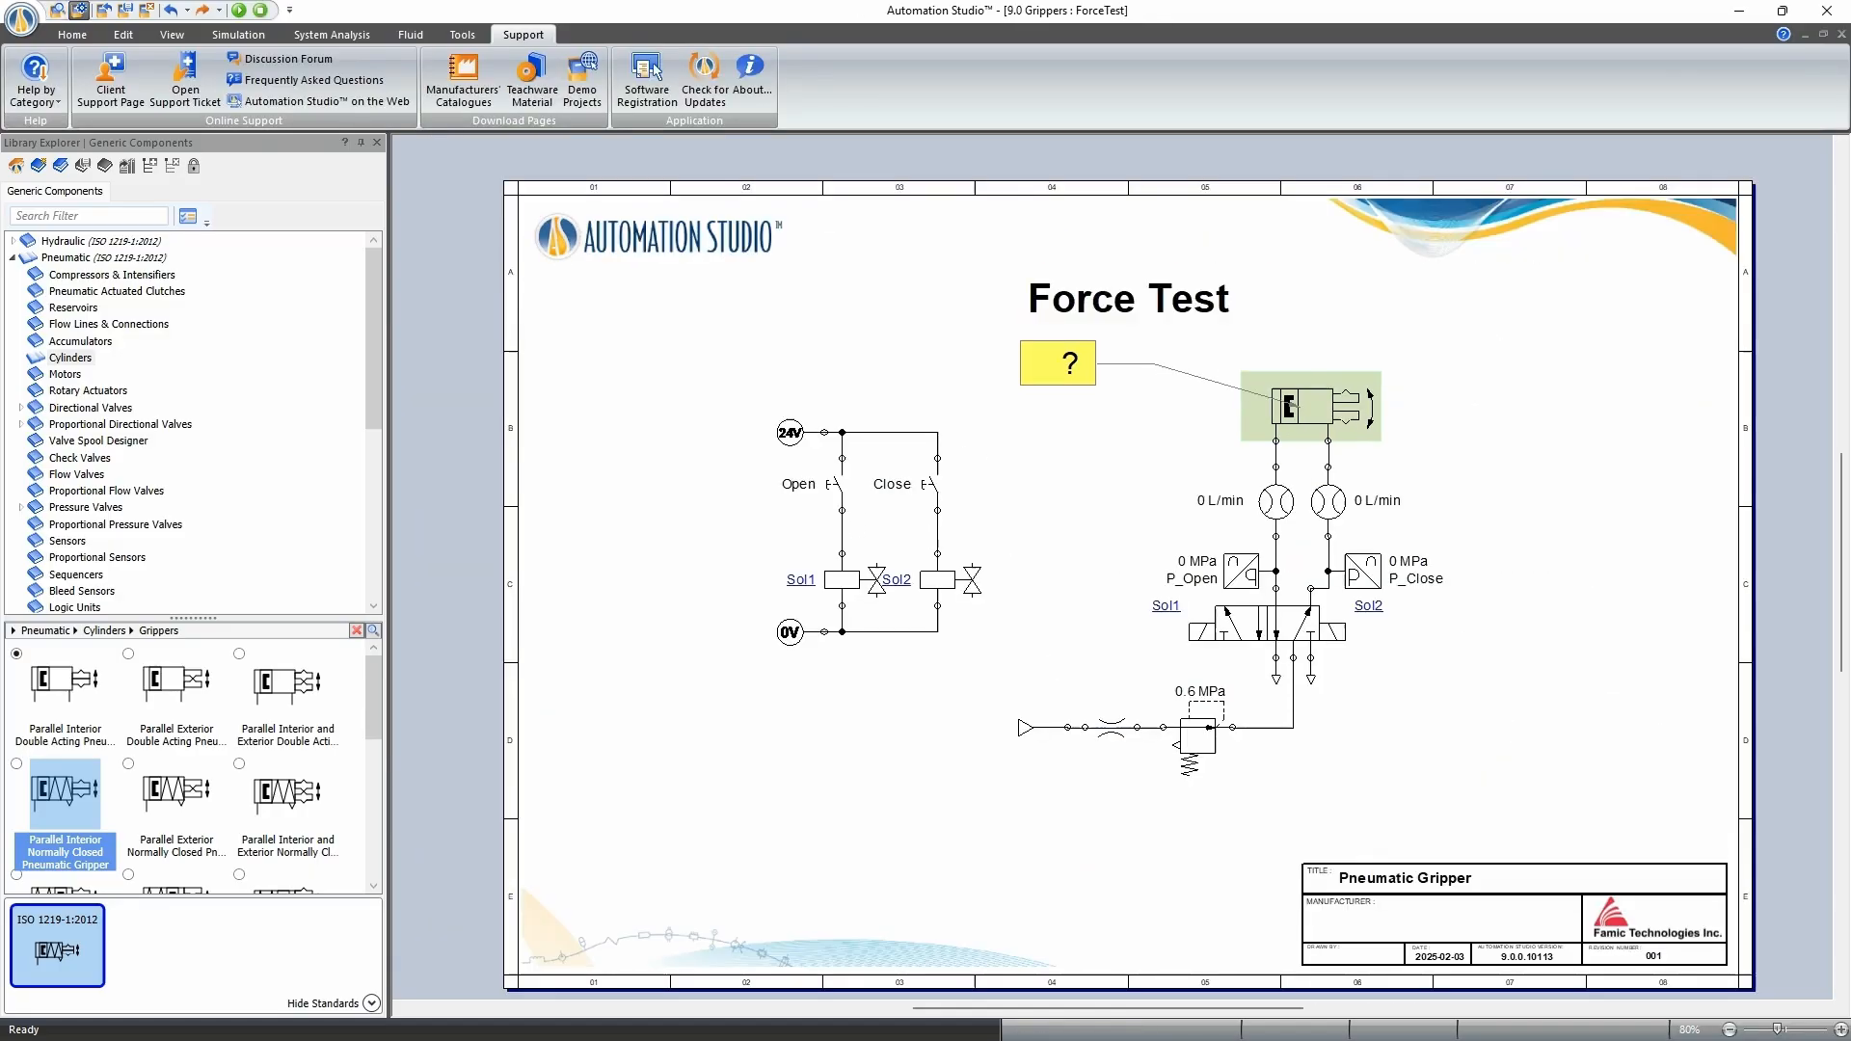
double_click(1326, 417)
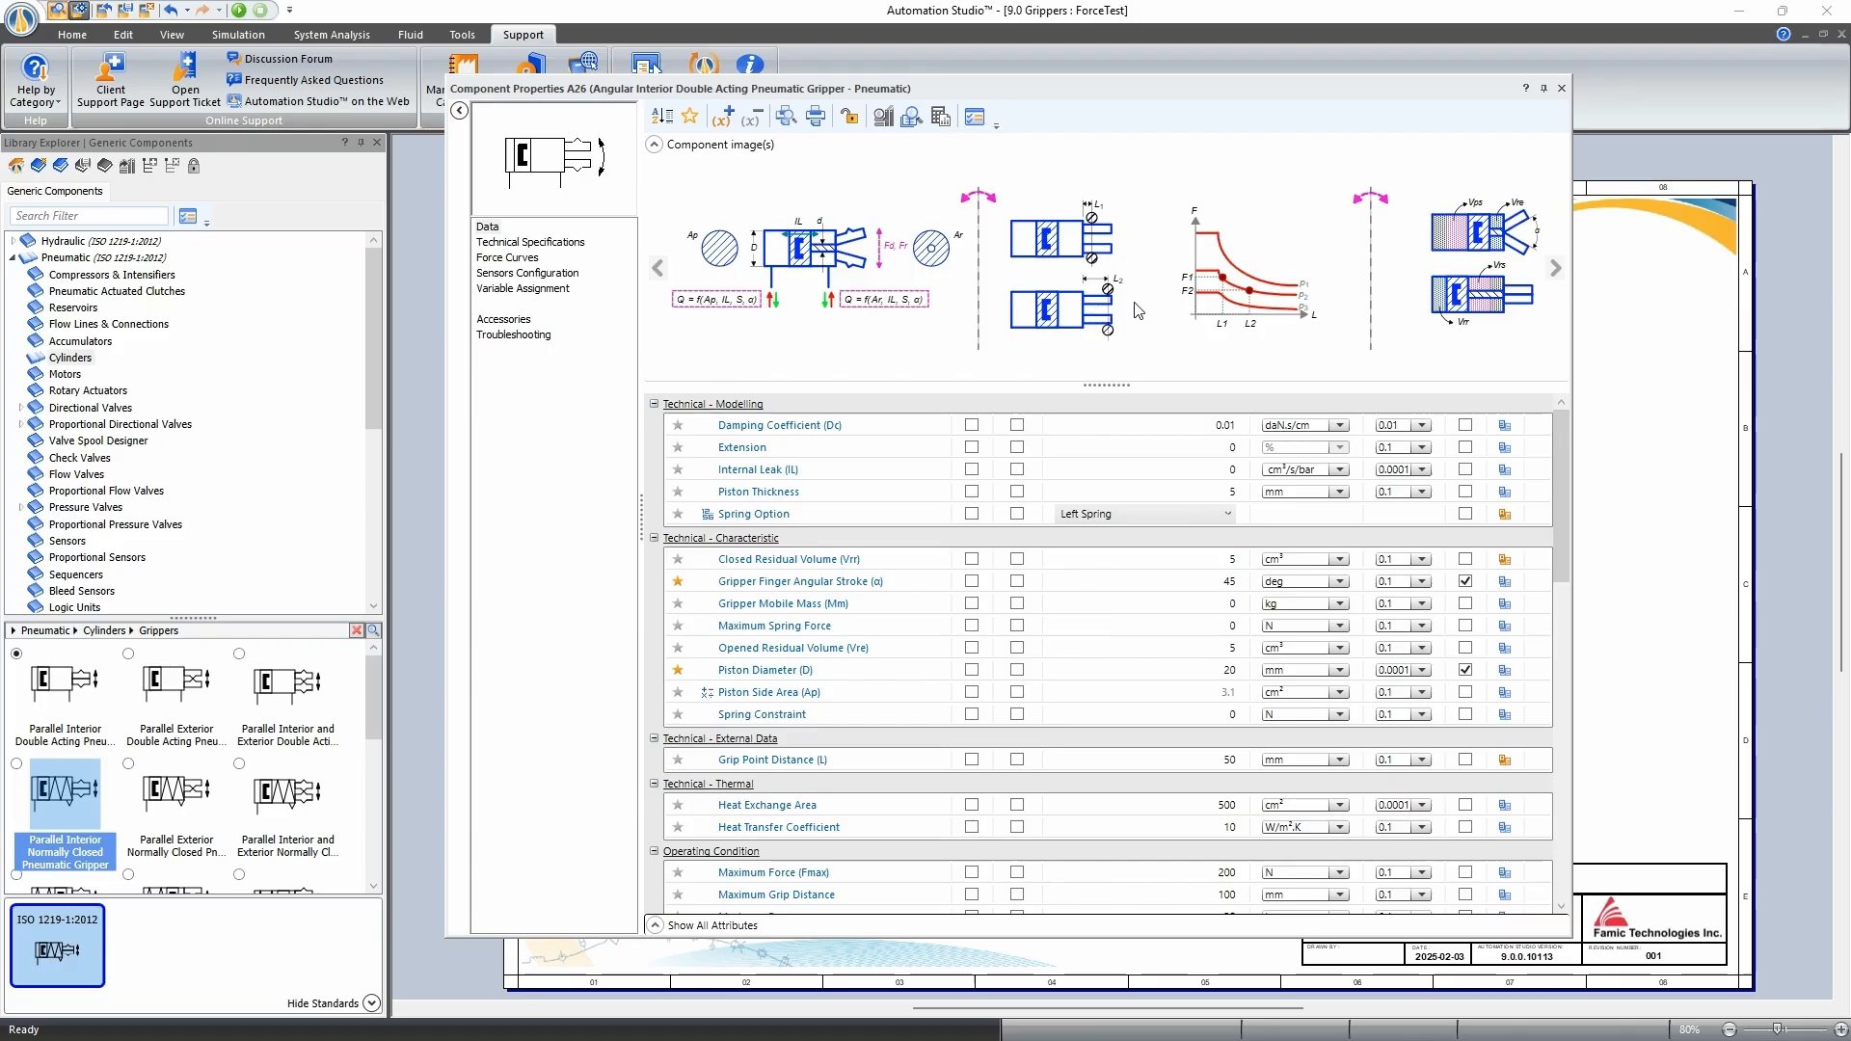
left_click(1562, 92)
Examine the Force Test gripper's driving force curve for the extension stroke and the other stroke option, and close its properties.
double_click(1331, 407)
left_click(495, 261)
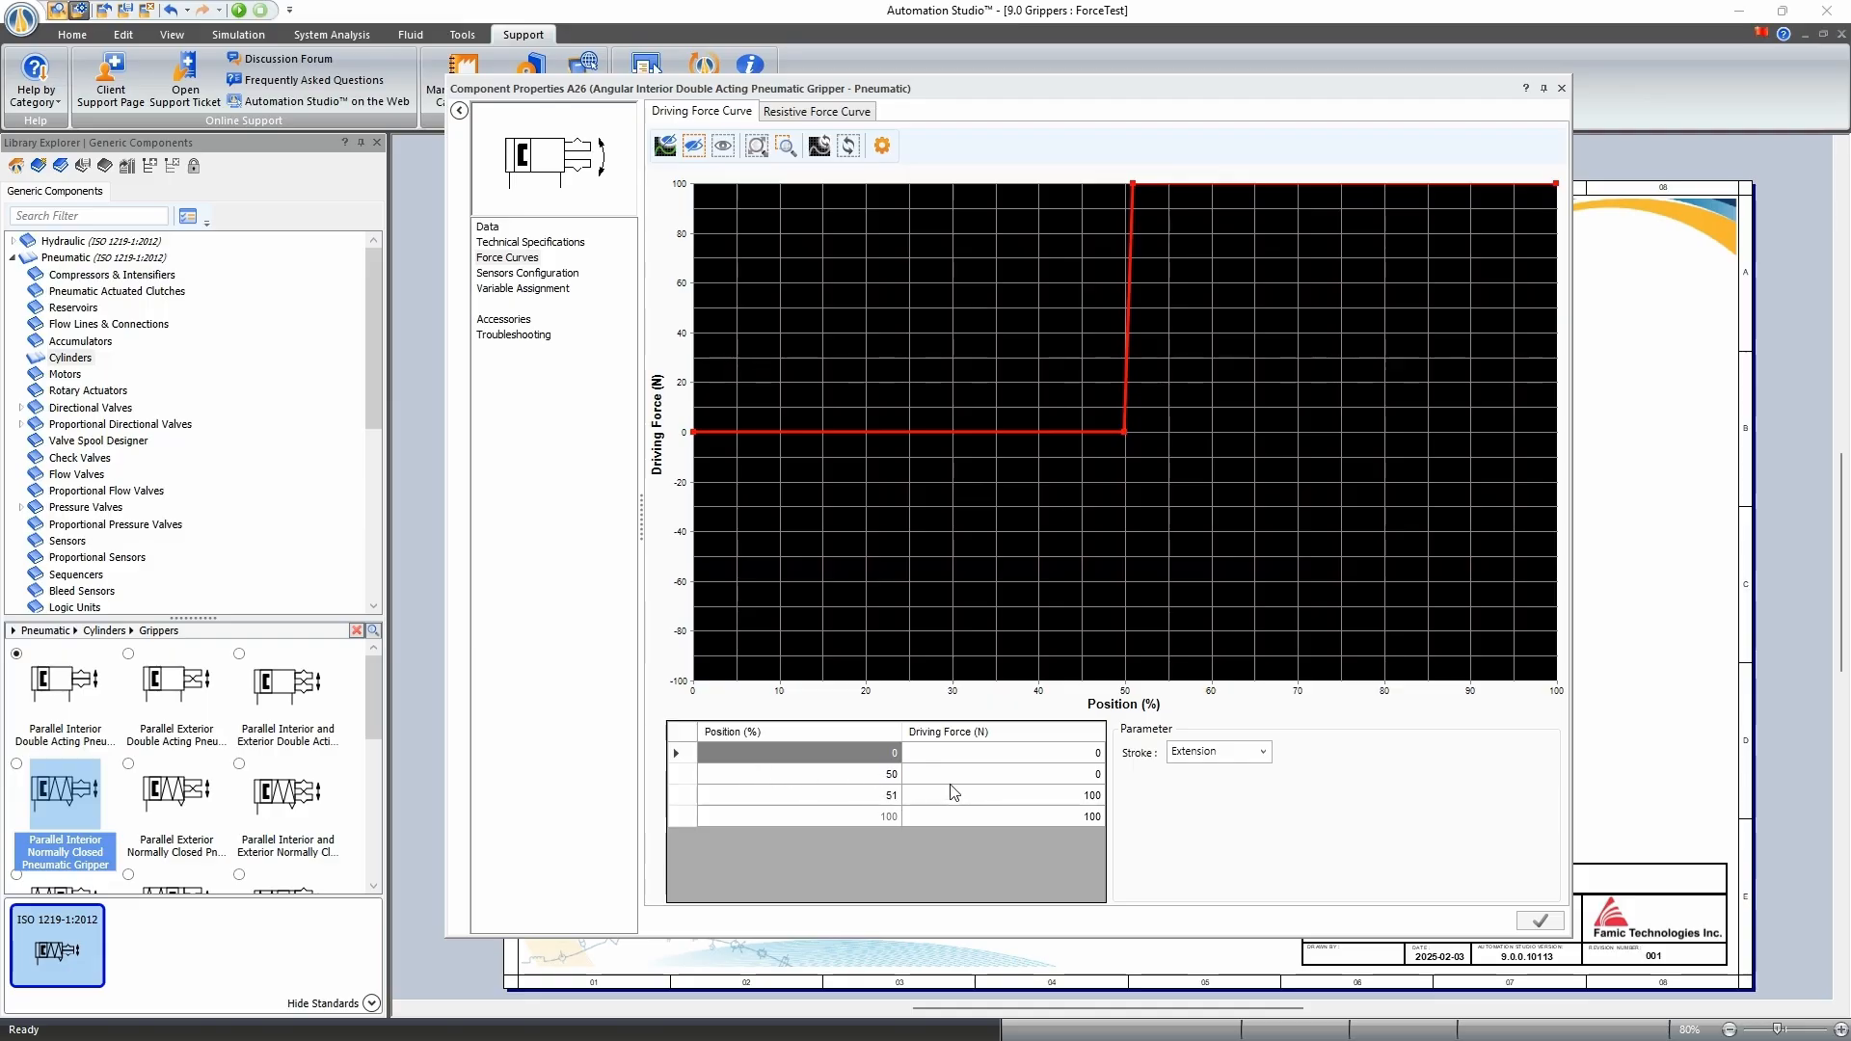
left_click(1264, 751)
left_click(1198, 810)
left_click(1561, 88)
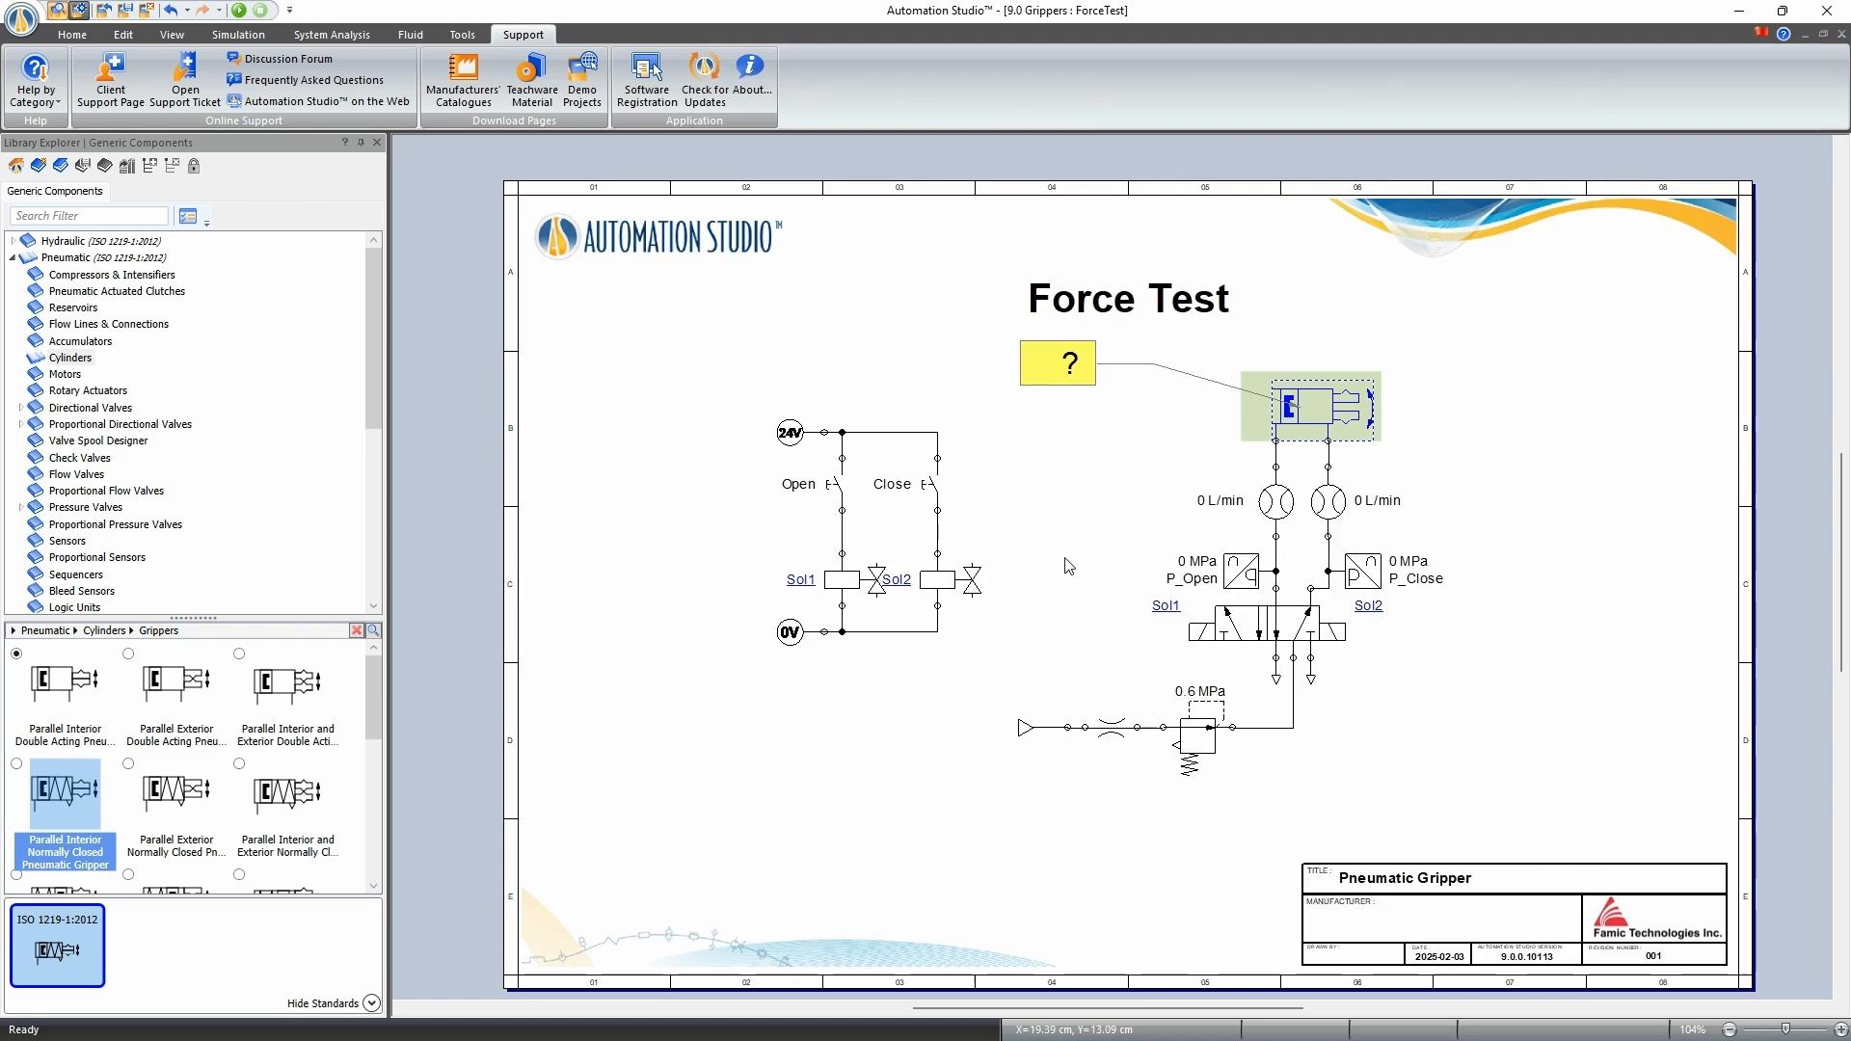
left_click(1486, 453)
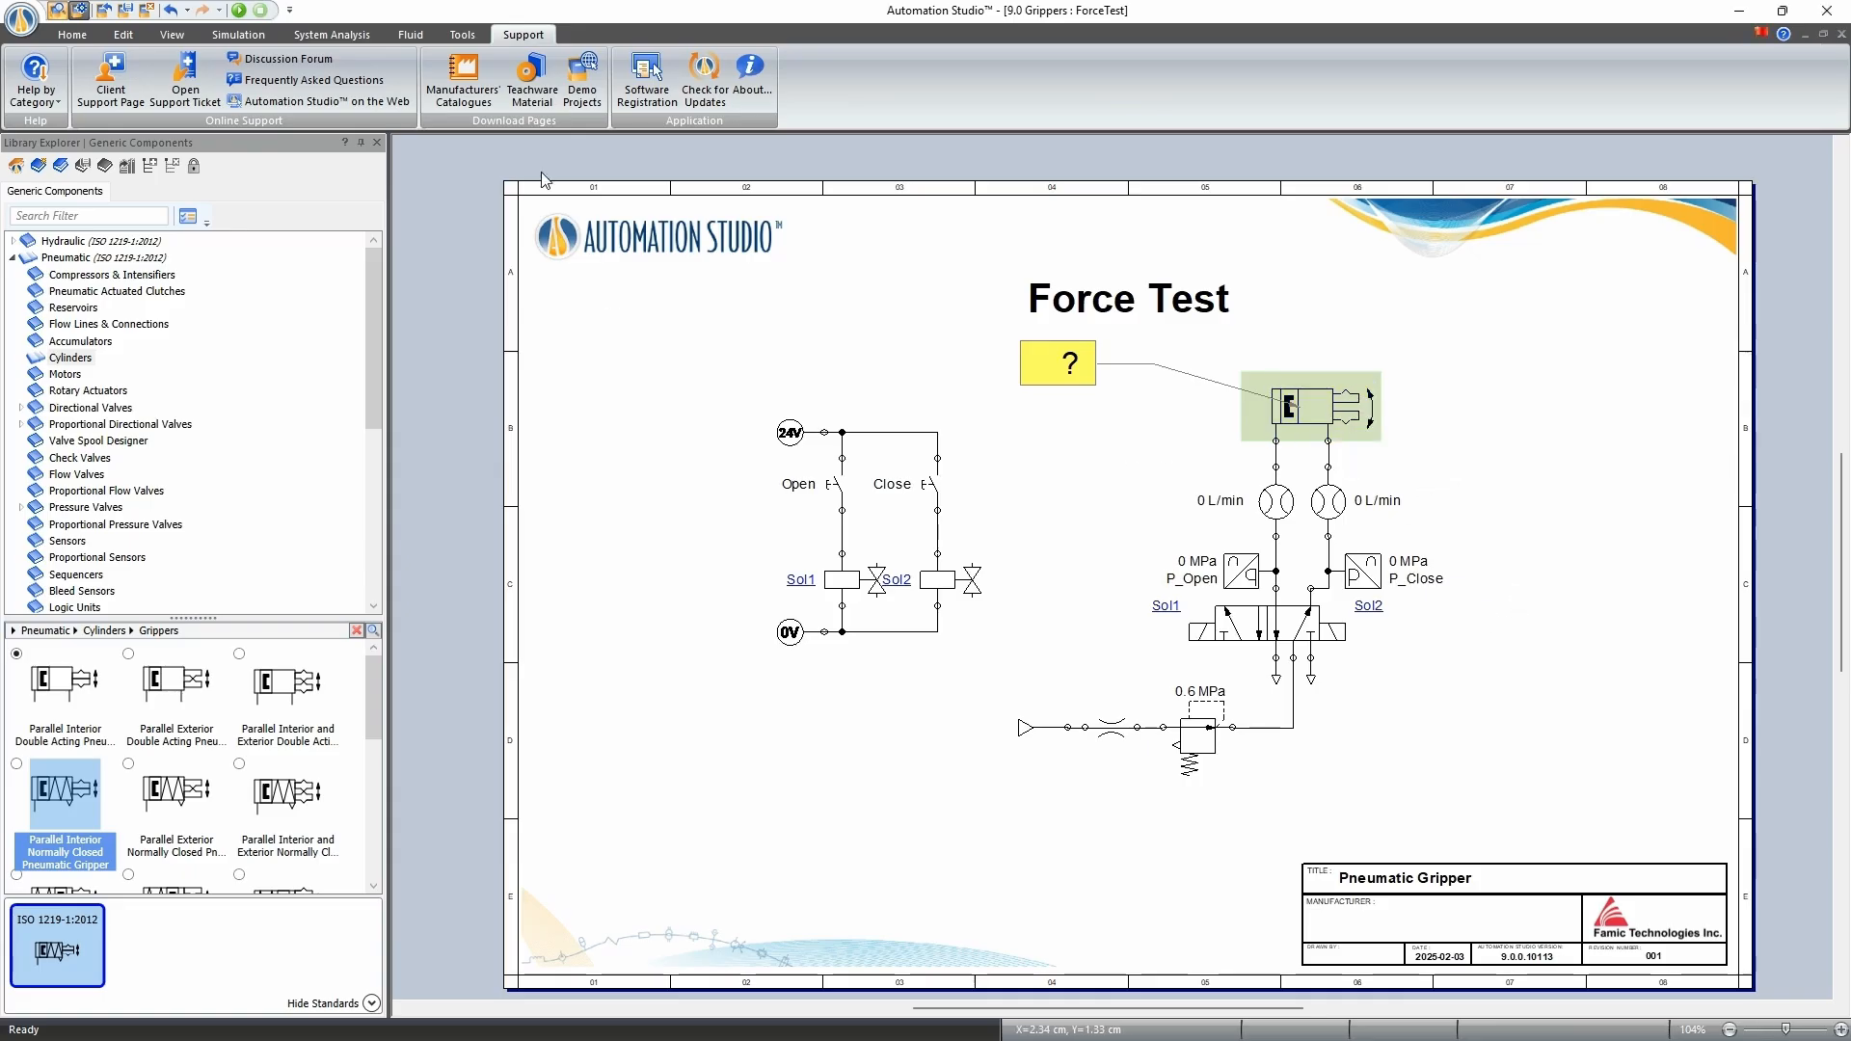
Simulate the Force Test circuit, opening the gripper, closing it and opening it again, and stop the simulation.
left_click(238, 9)
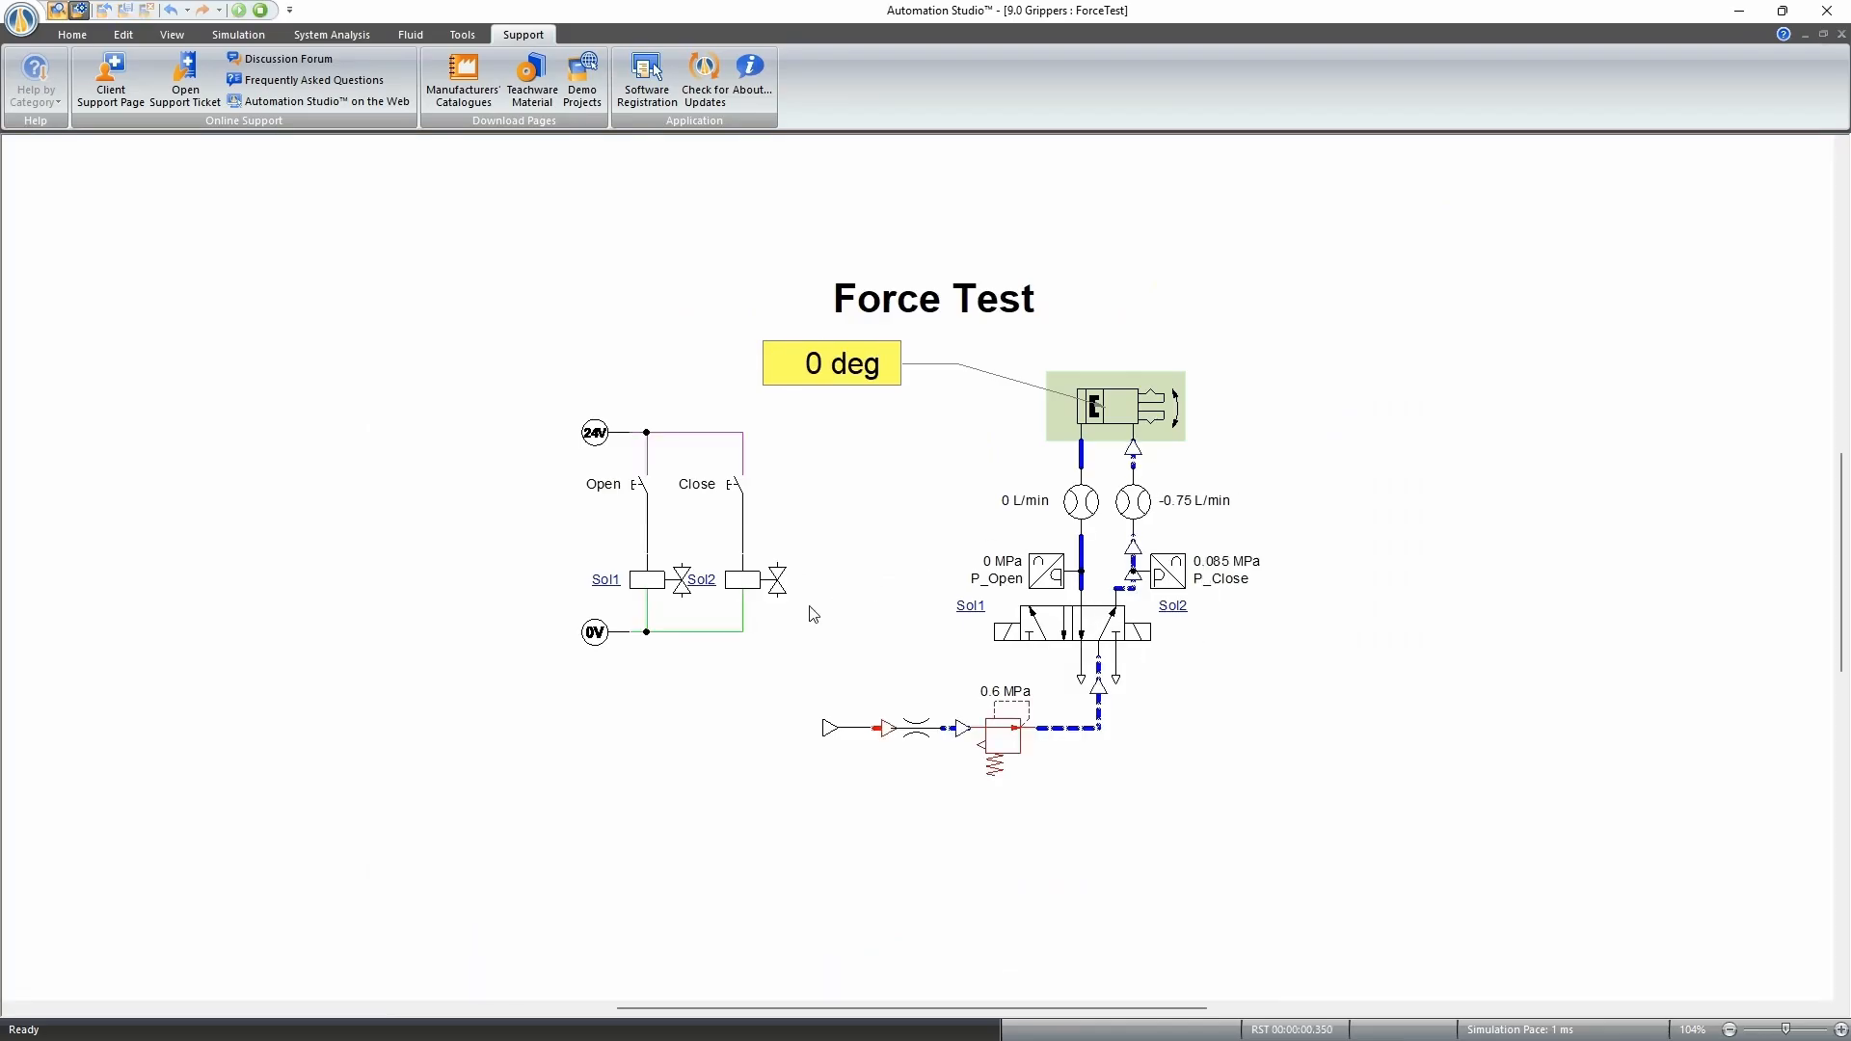
left_click(644, 492)
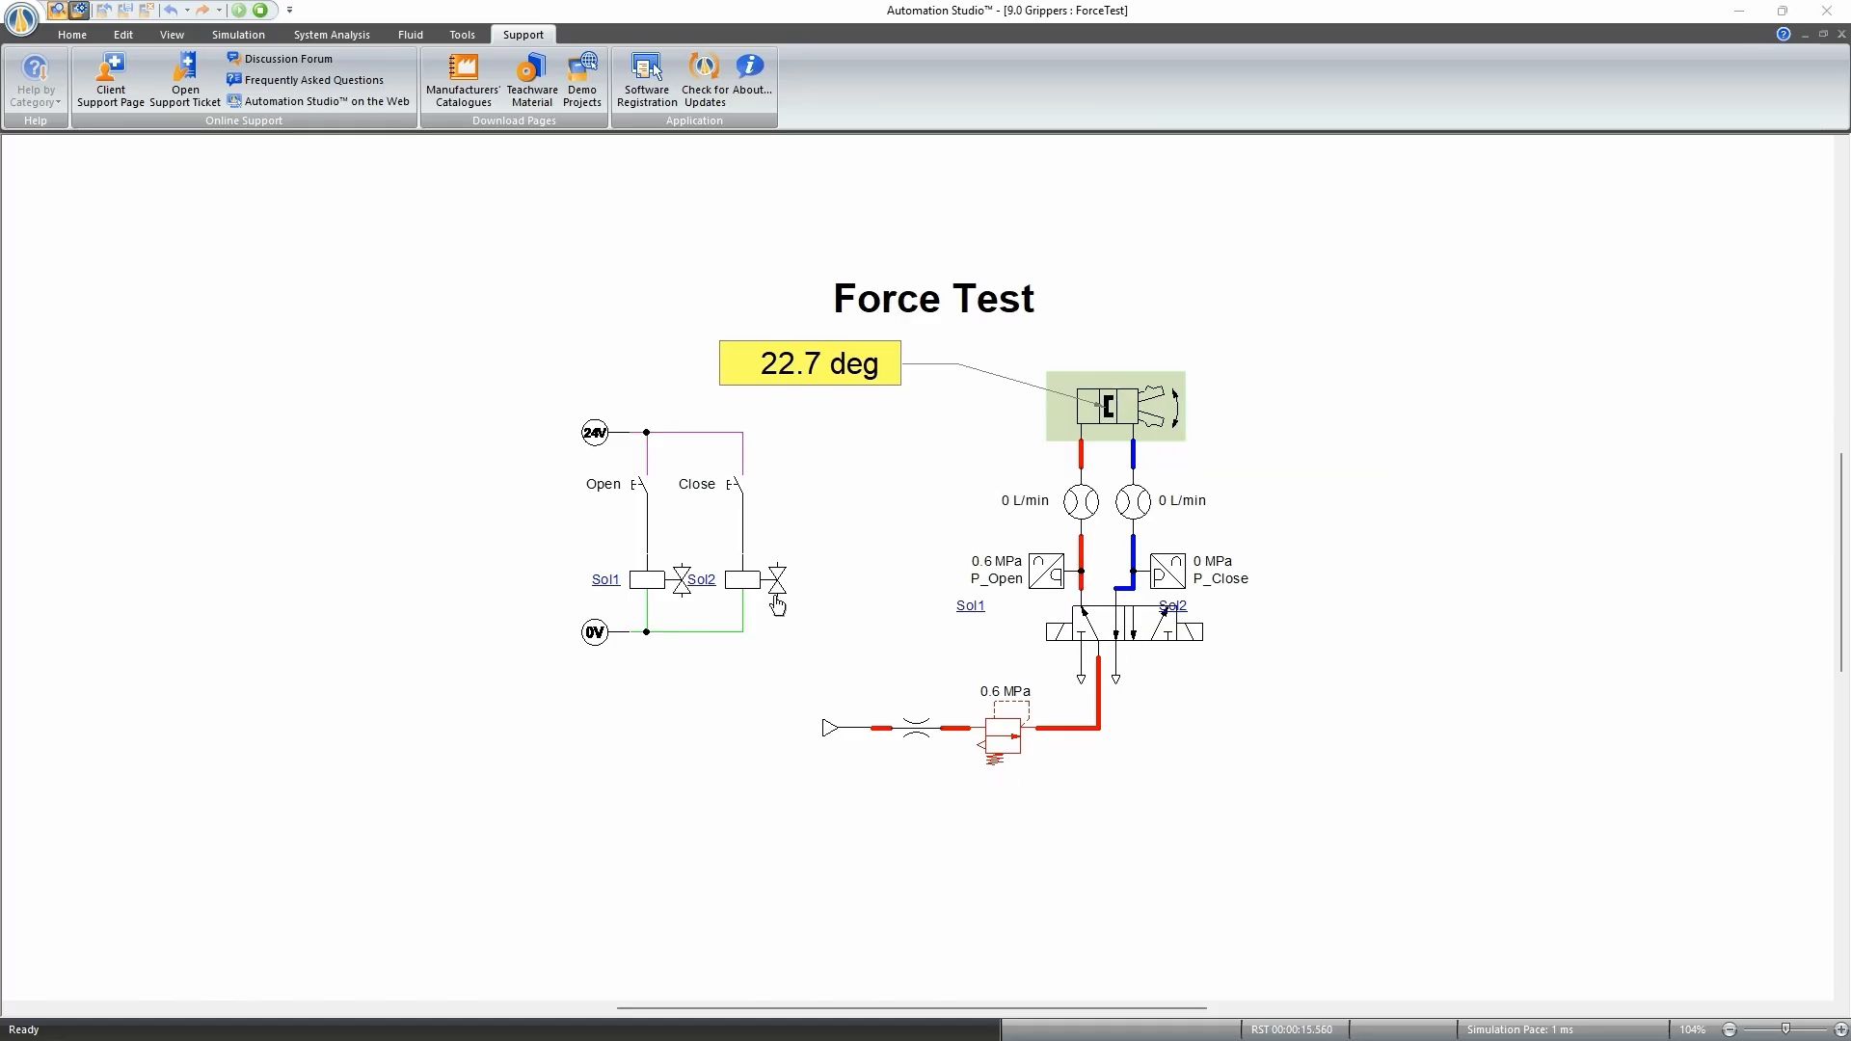
left_click(737, 487)
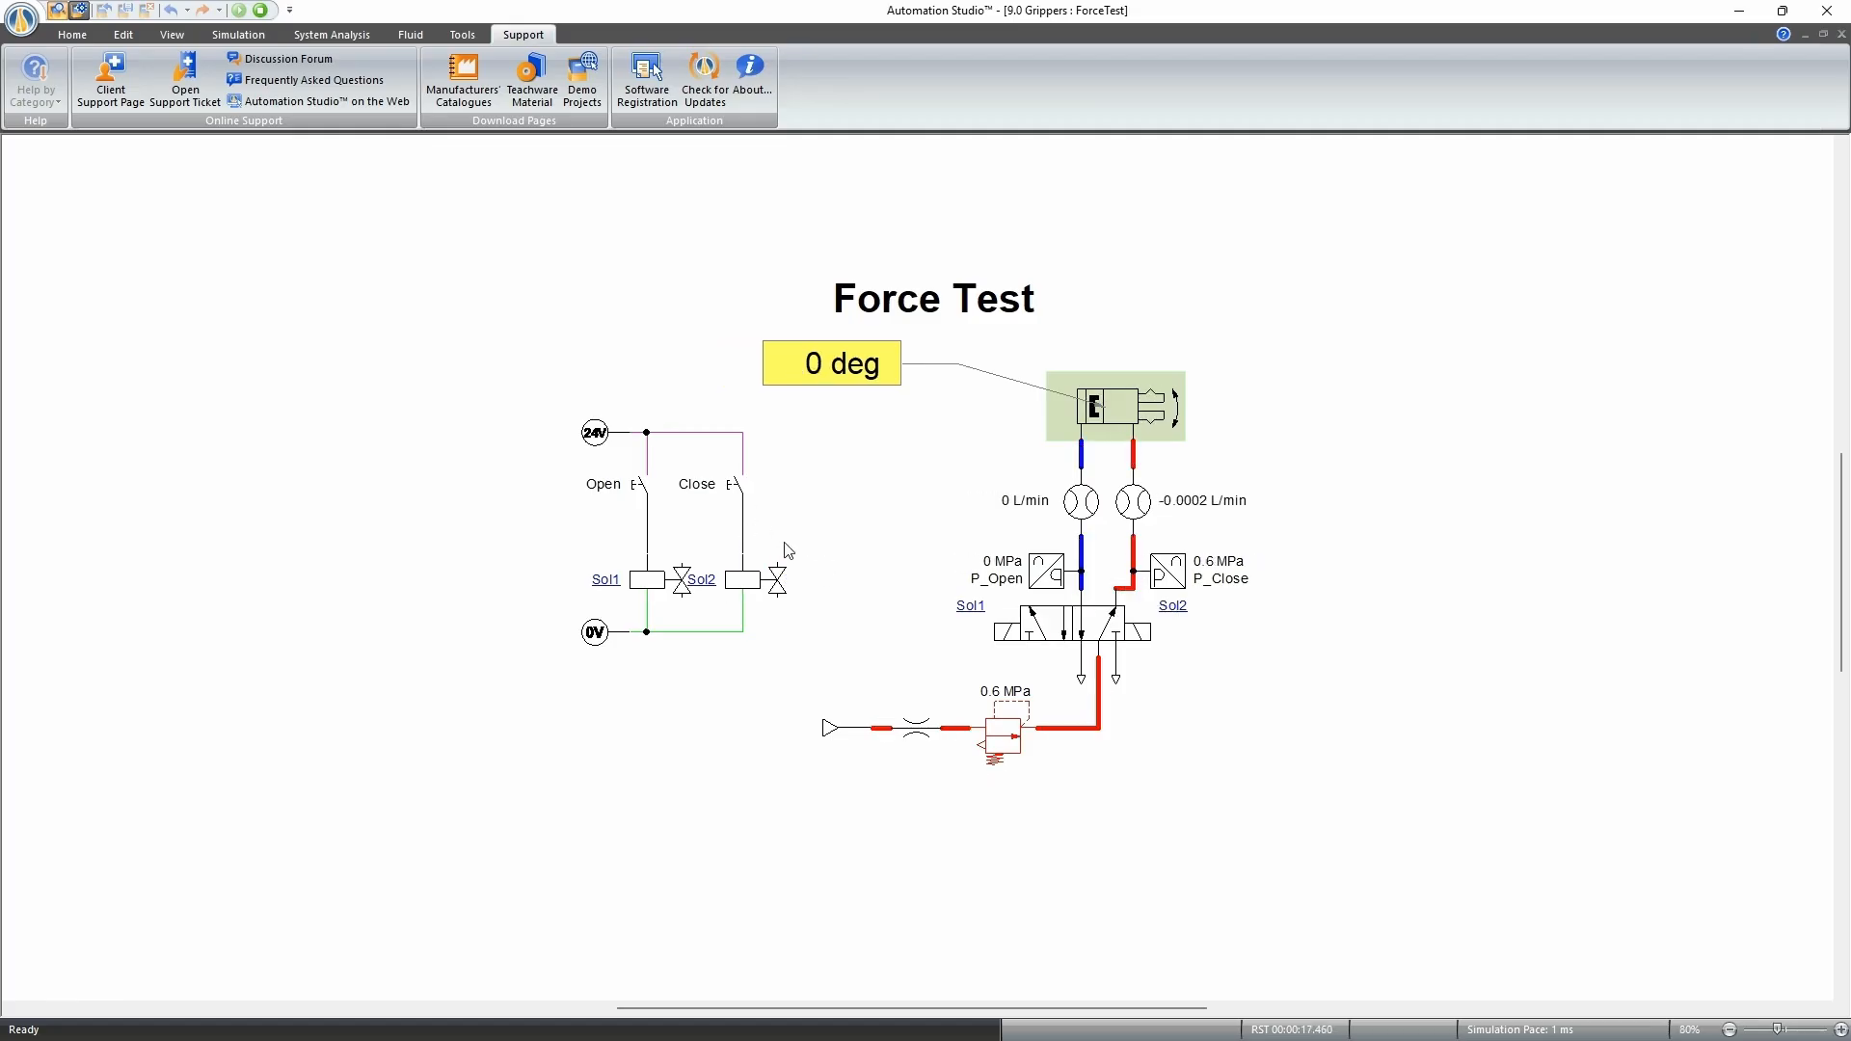
left_click(646, 496)
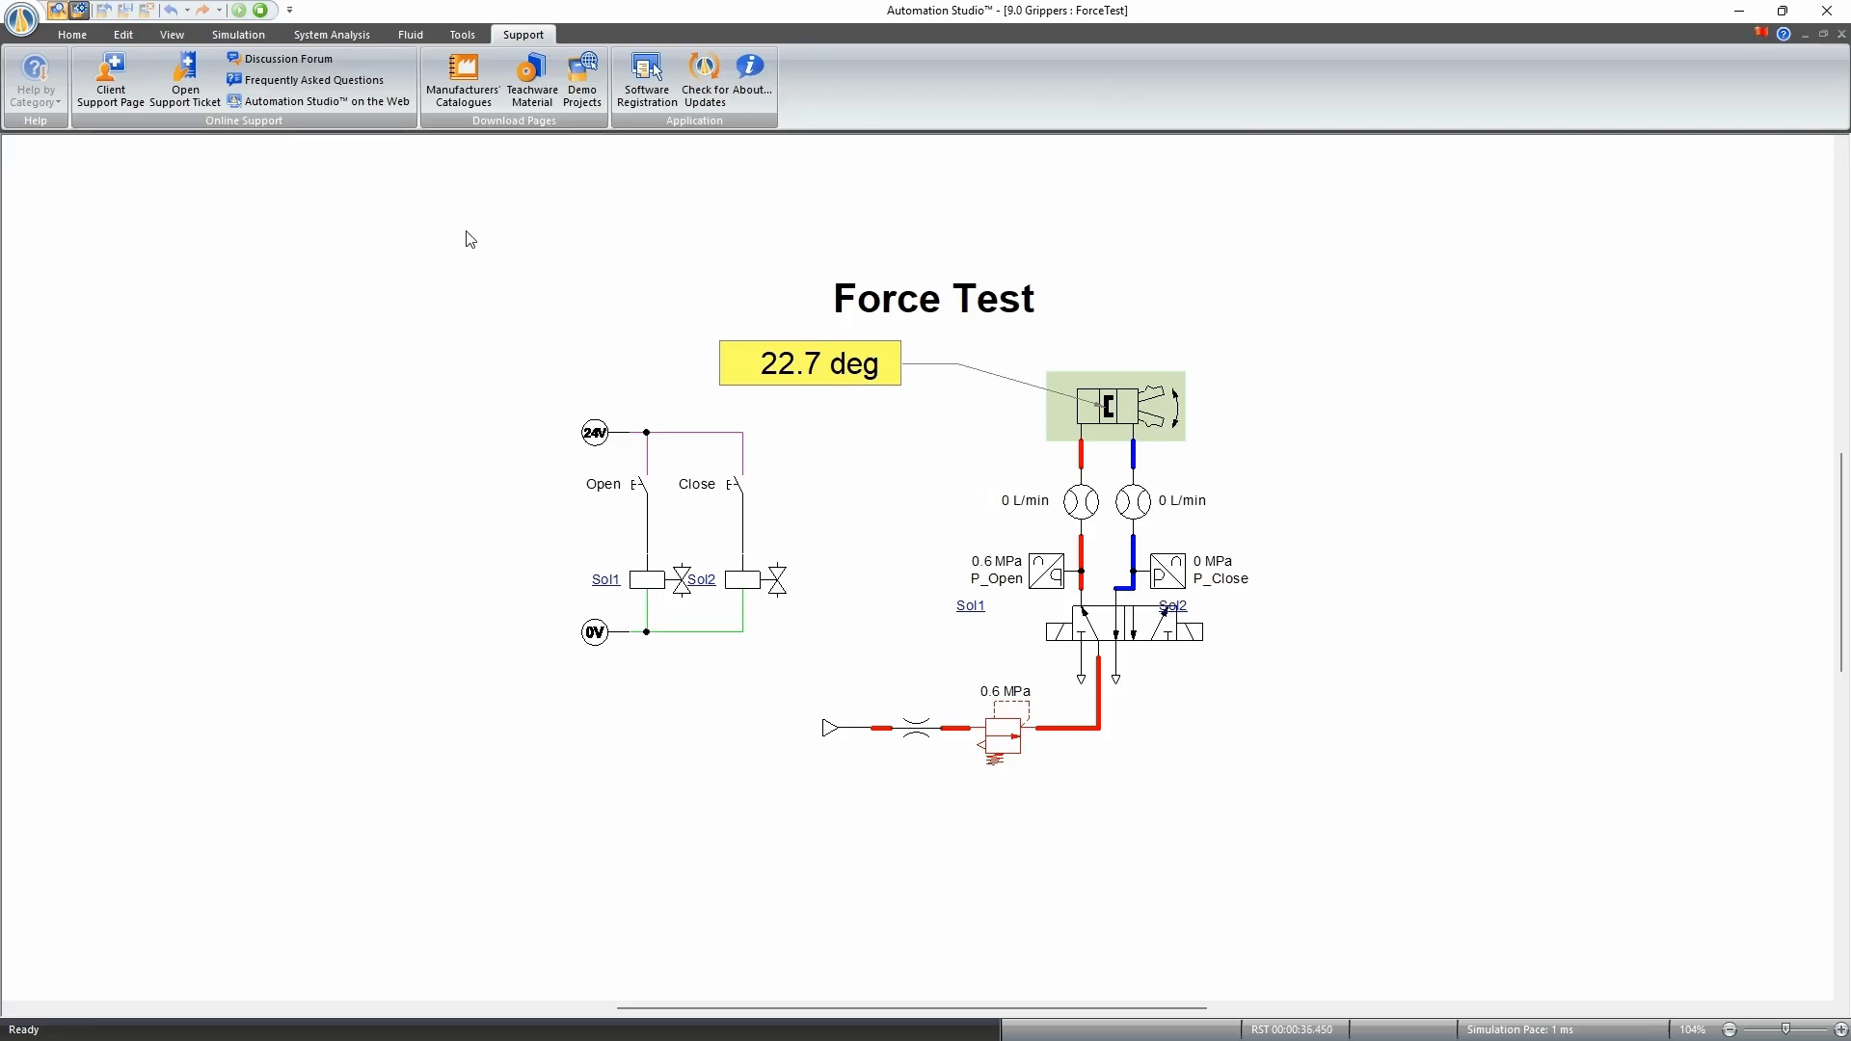
left_click(262, 11)
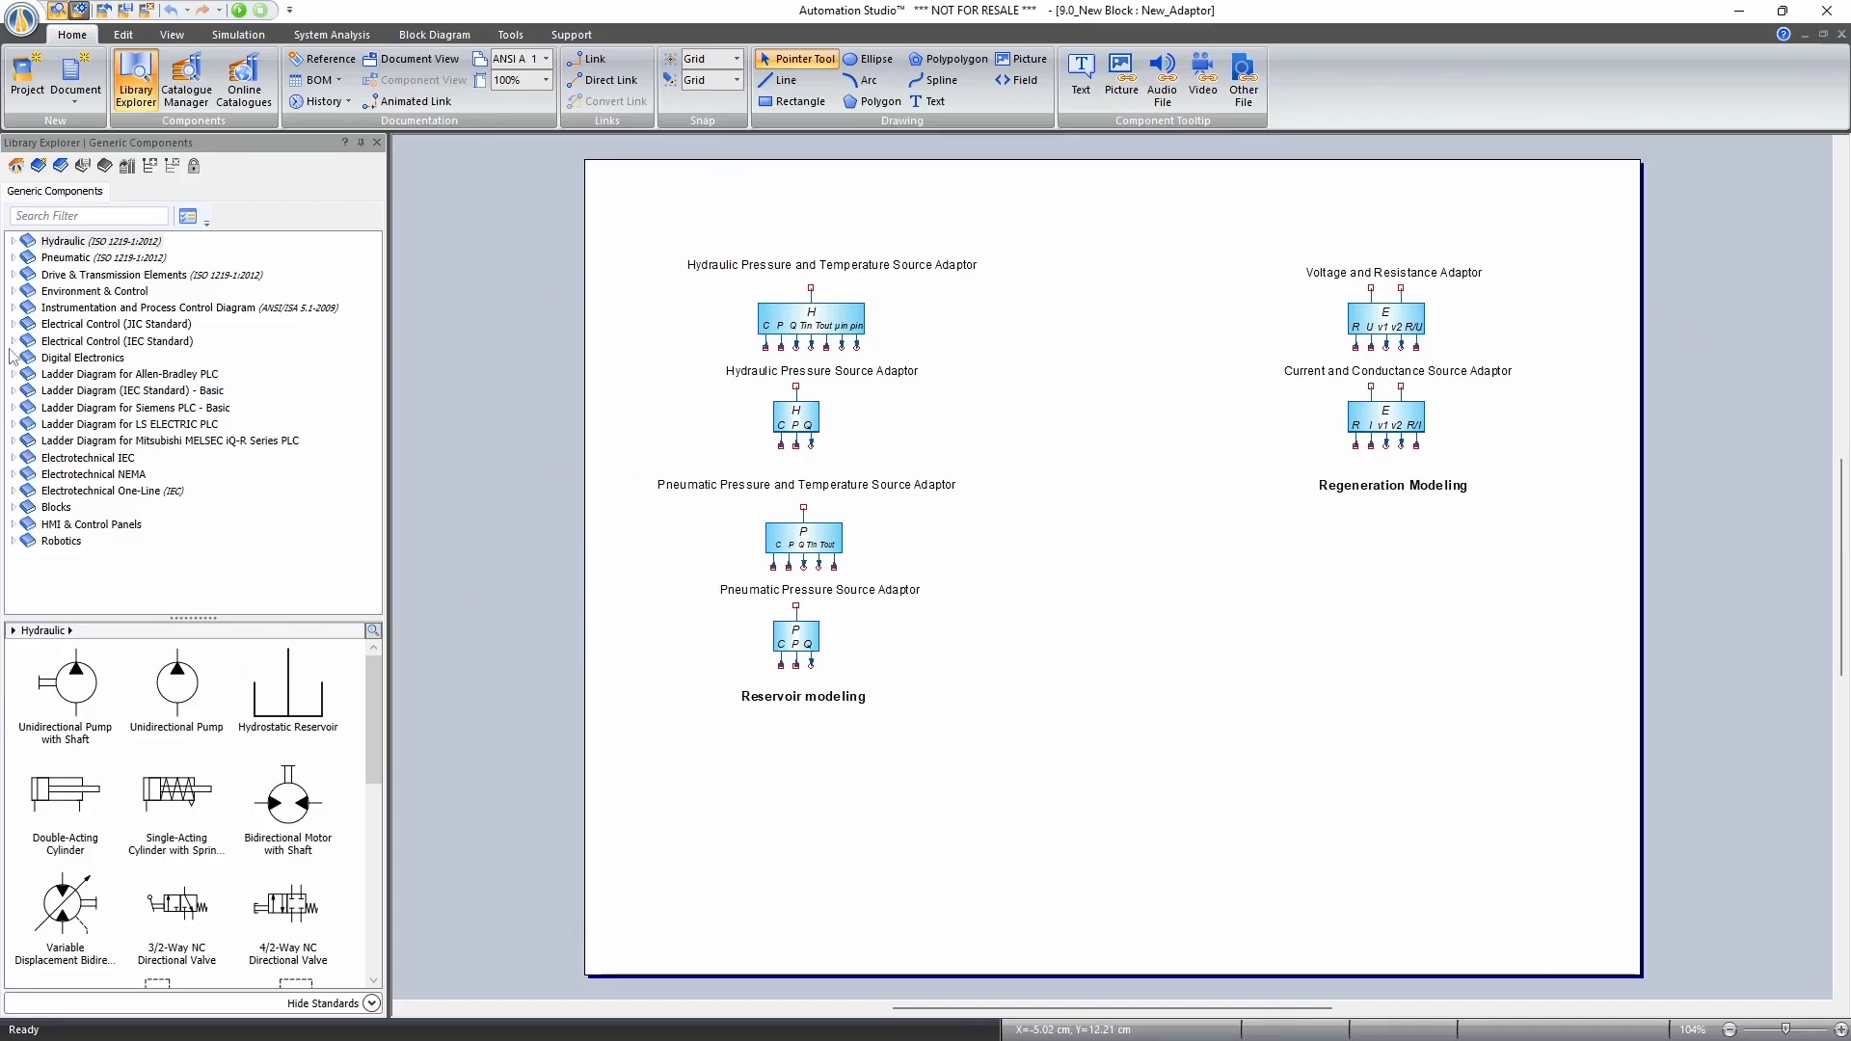
Expand the Blocks library in the New_Adaptor project and browse its Input components, including the wave generators.
left_click(13, 508)
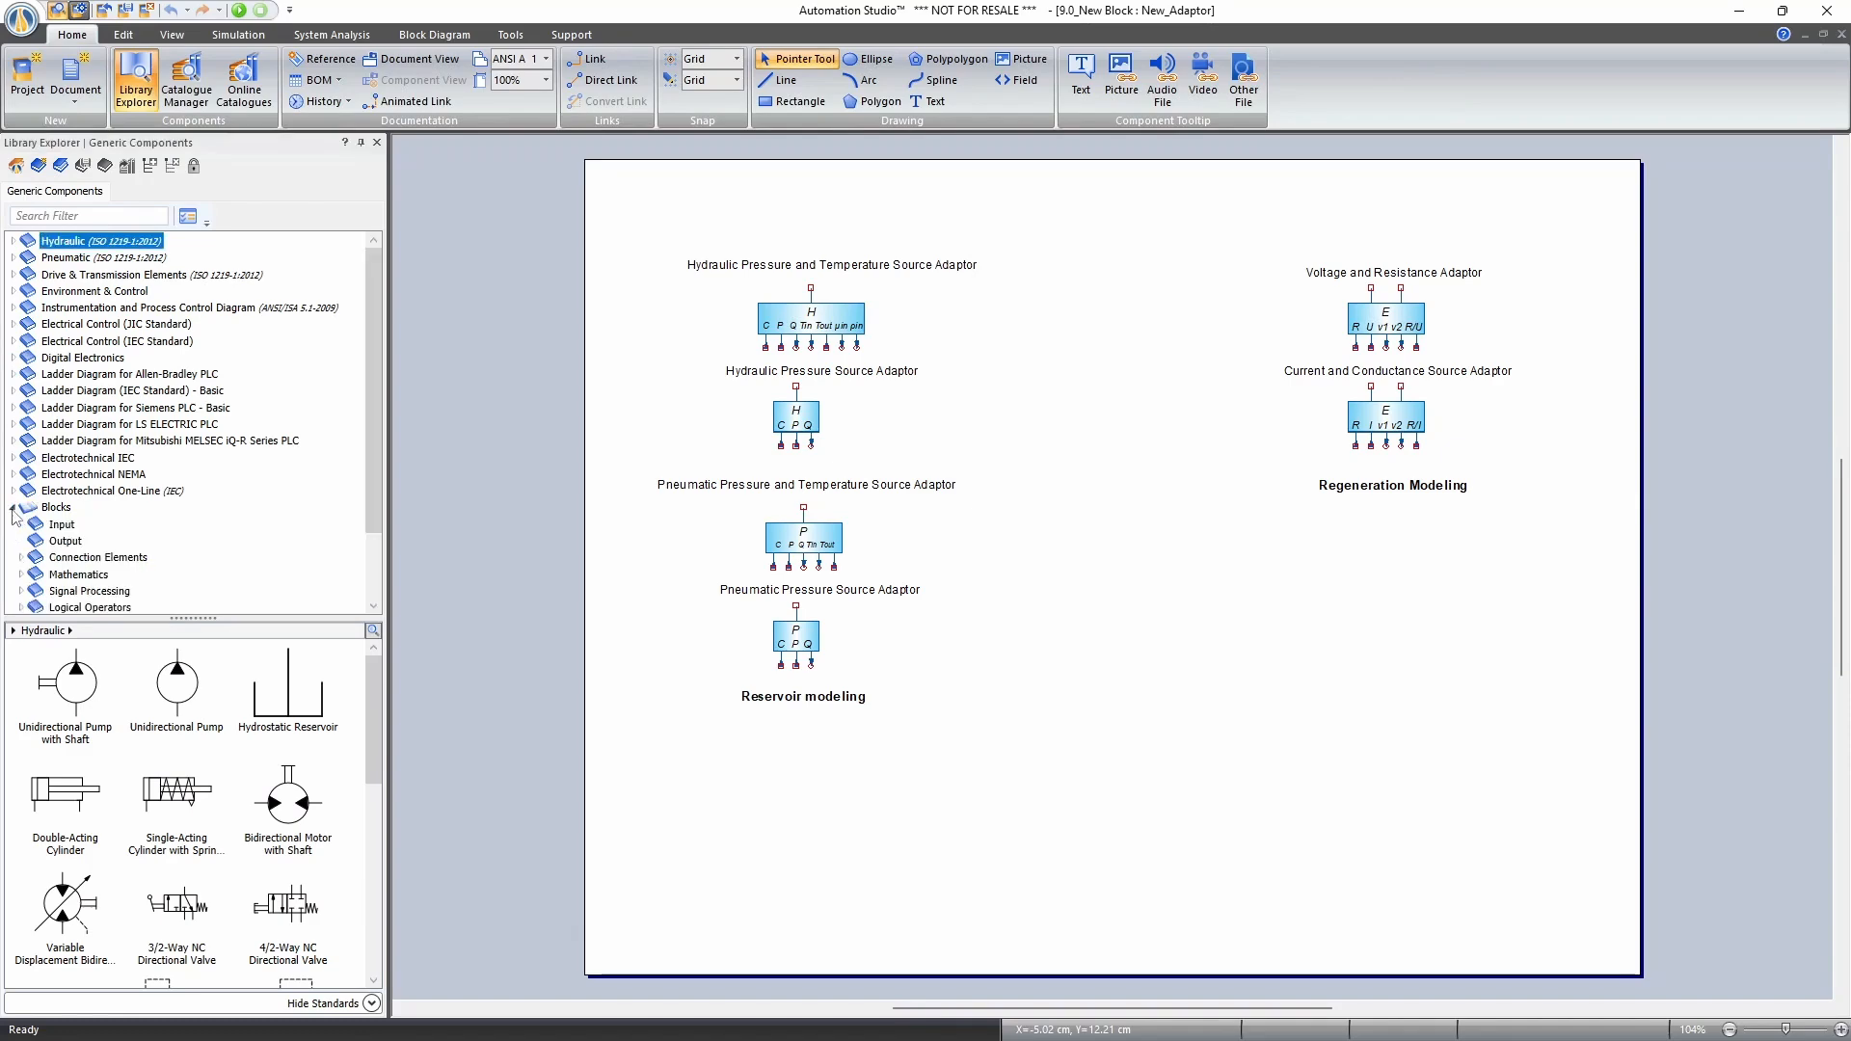
scroll(97, 433, "down", 2)
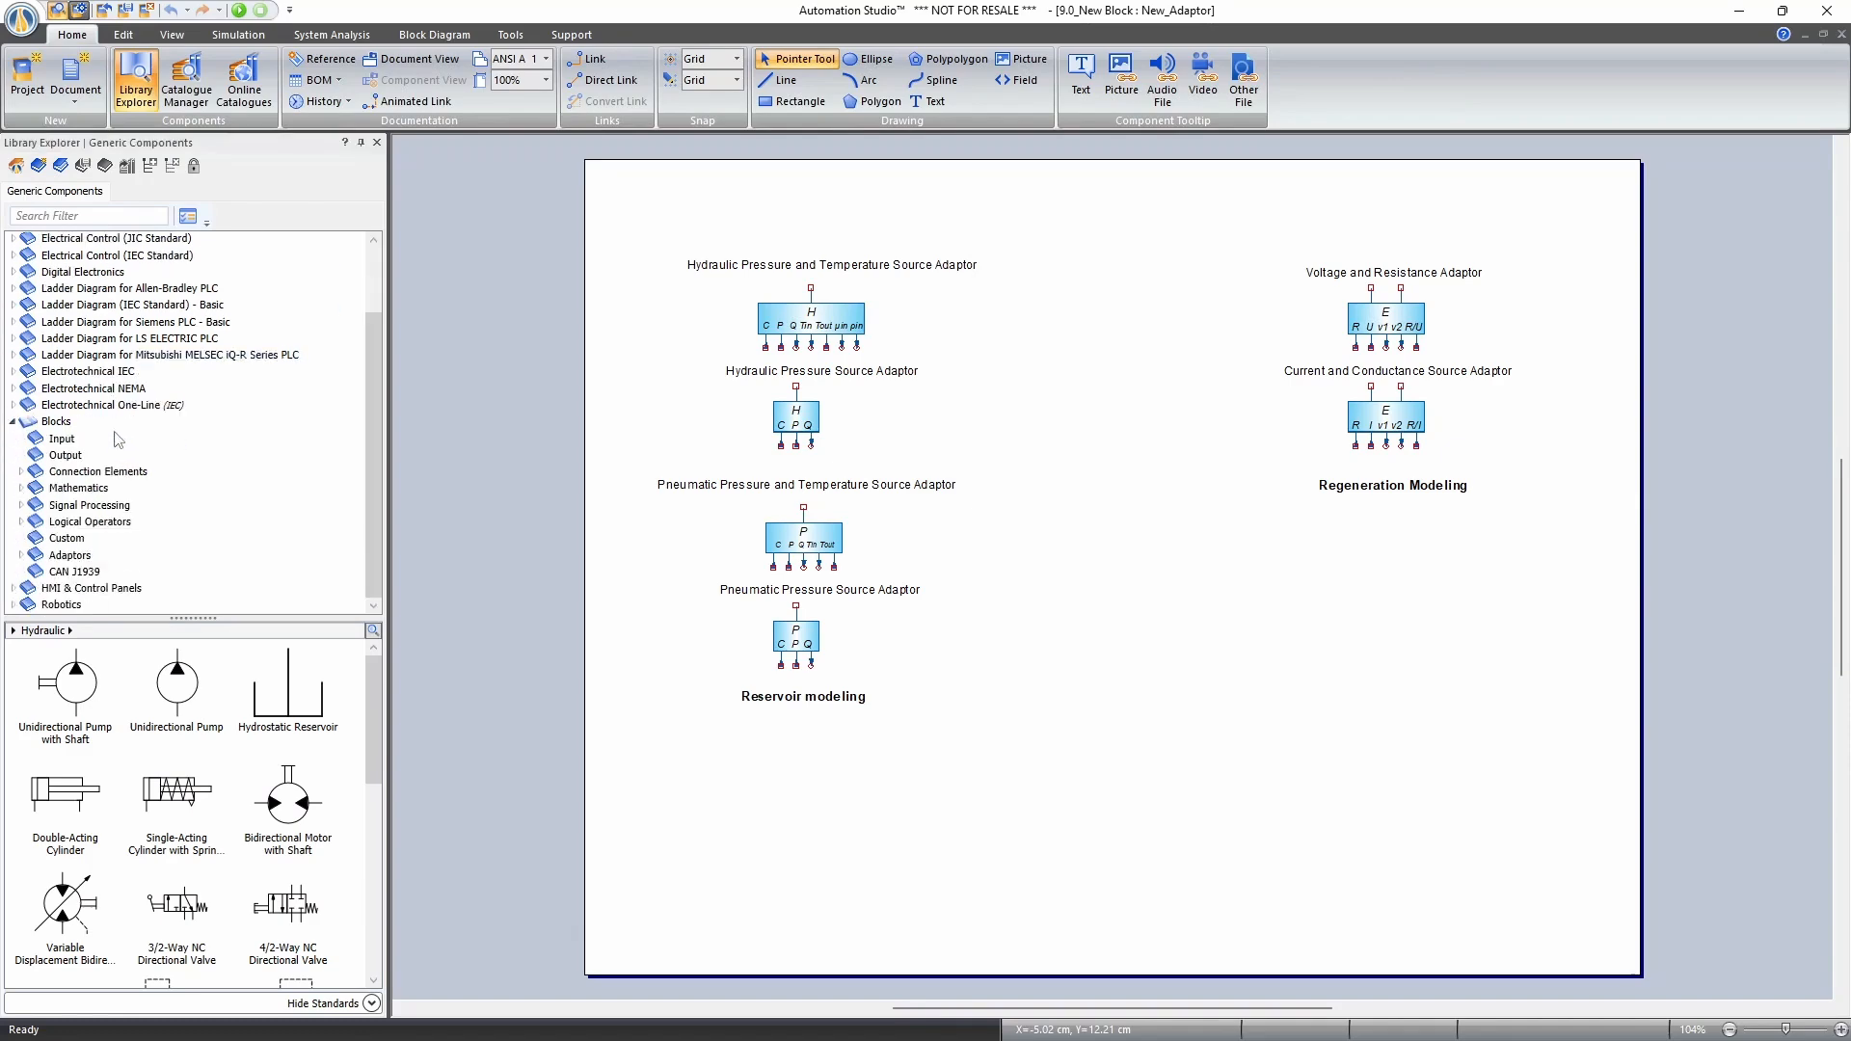
left_click(61, 440)
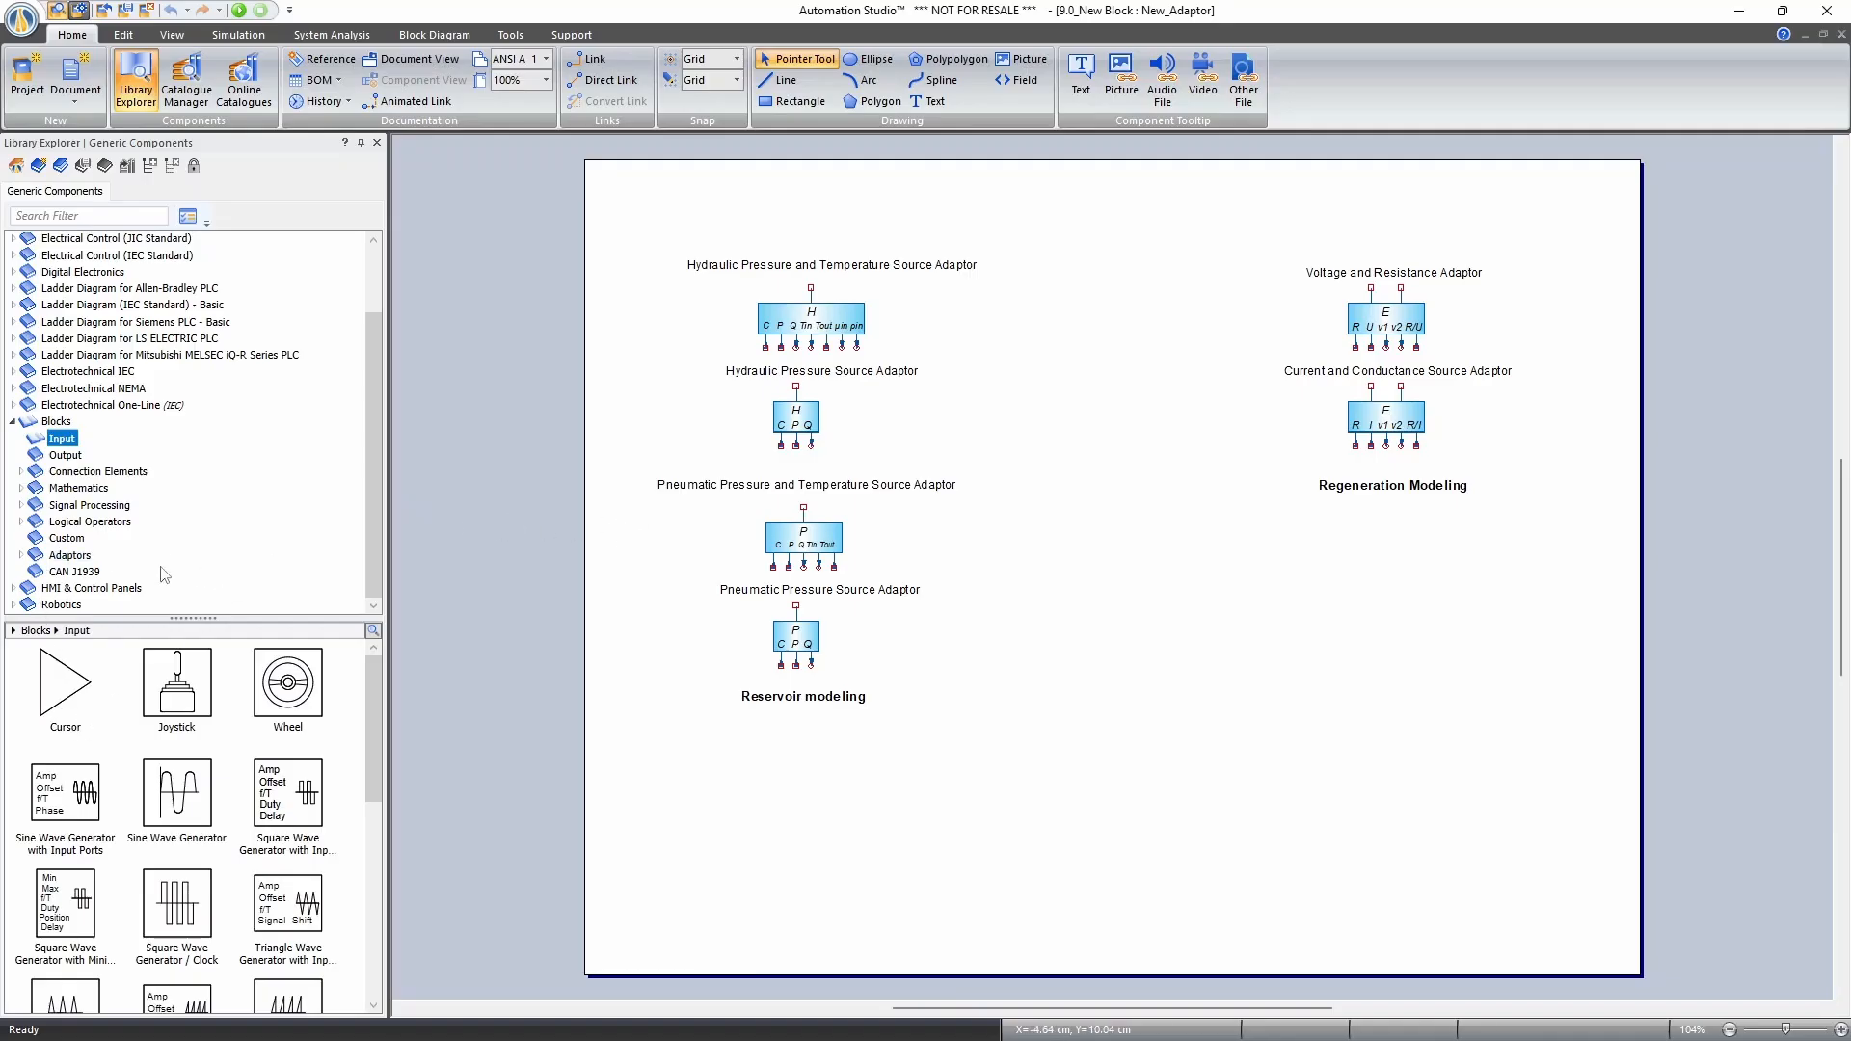
scroll(177, 709, "down", 3)
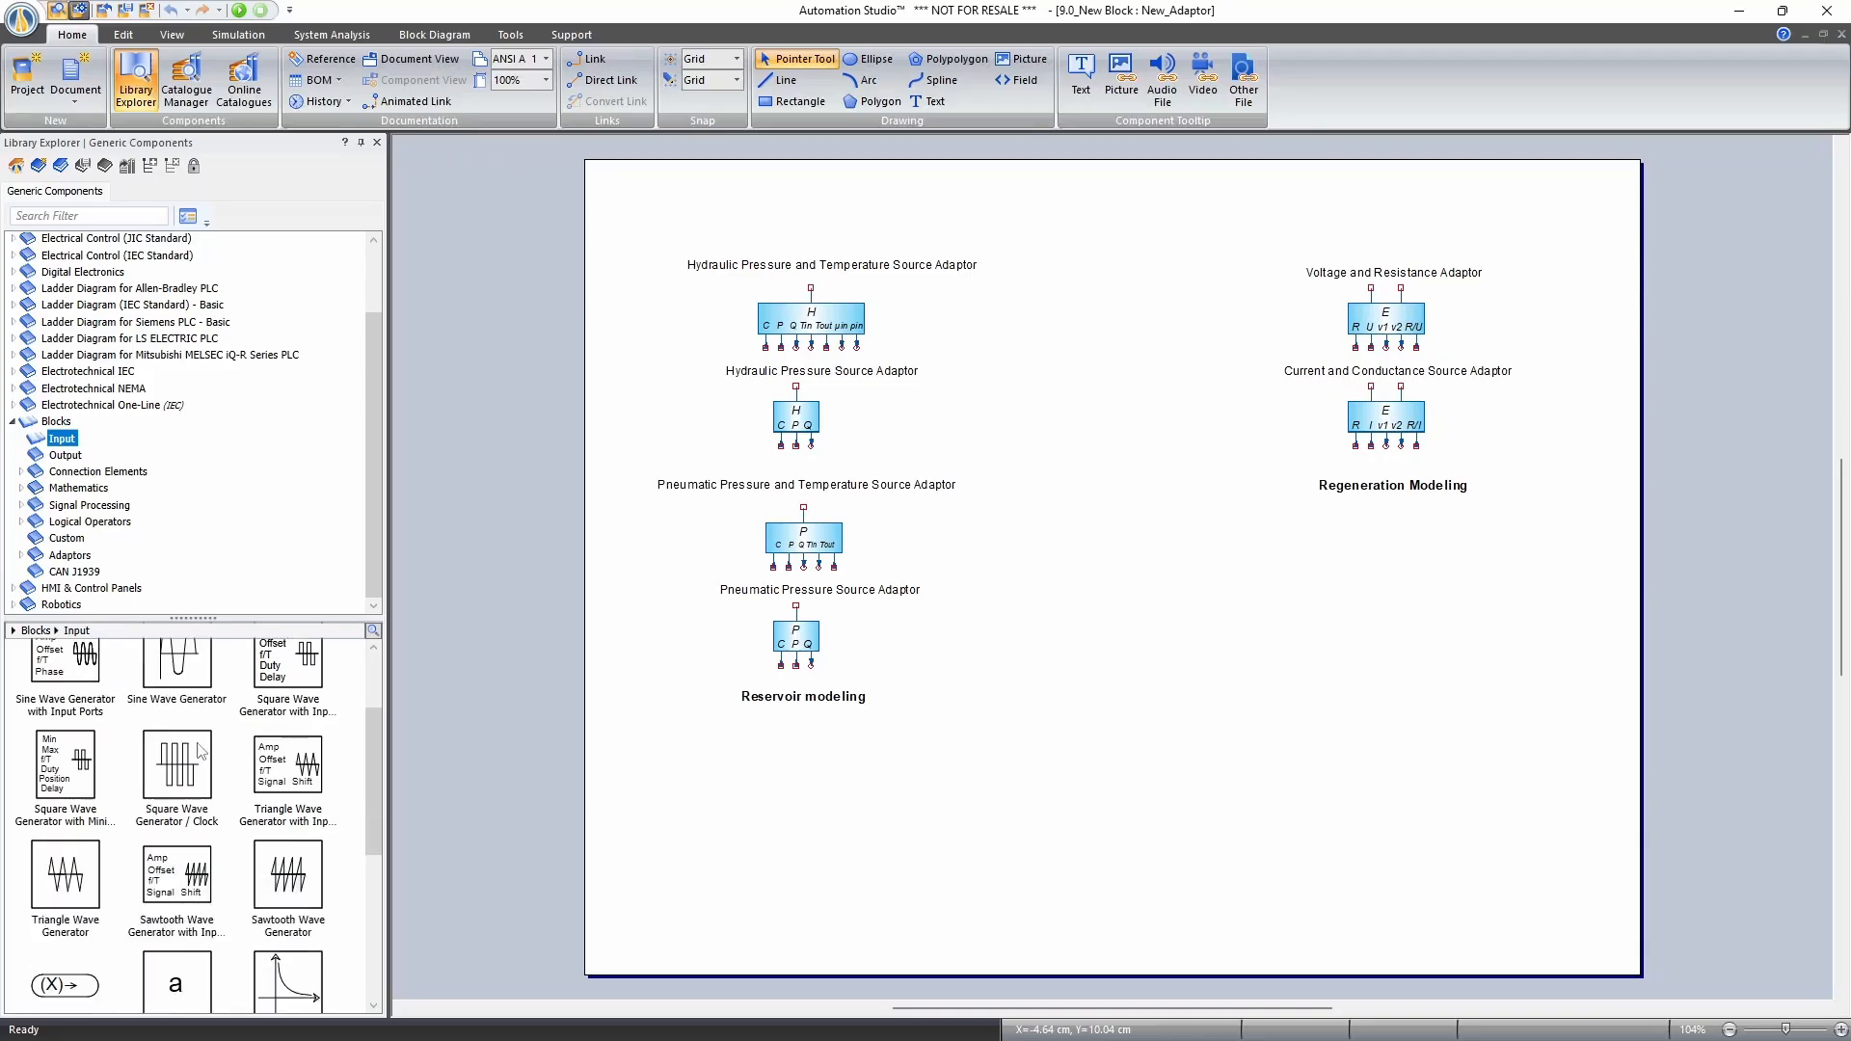
scroll(207, 805, "up", 3)
scroll(207, 805, "down", 2)
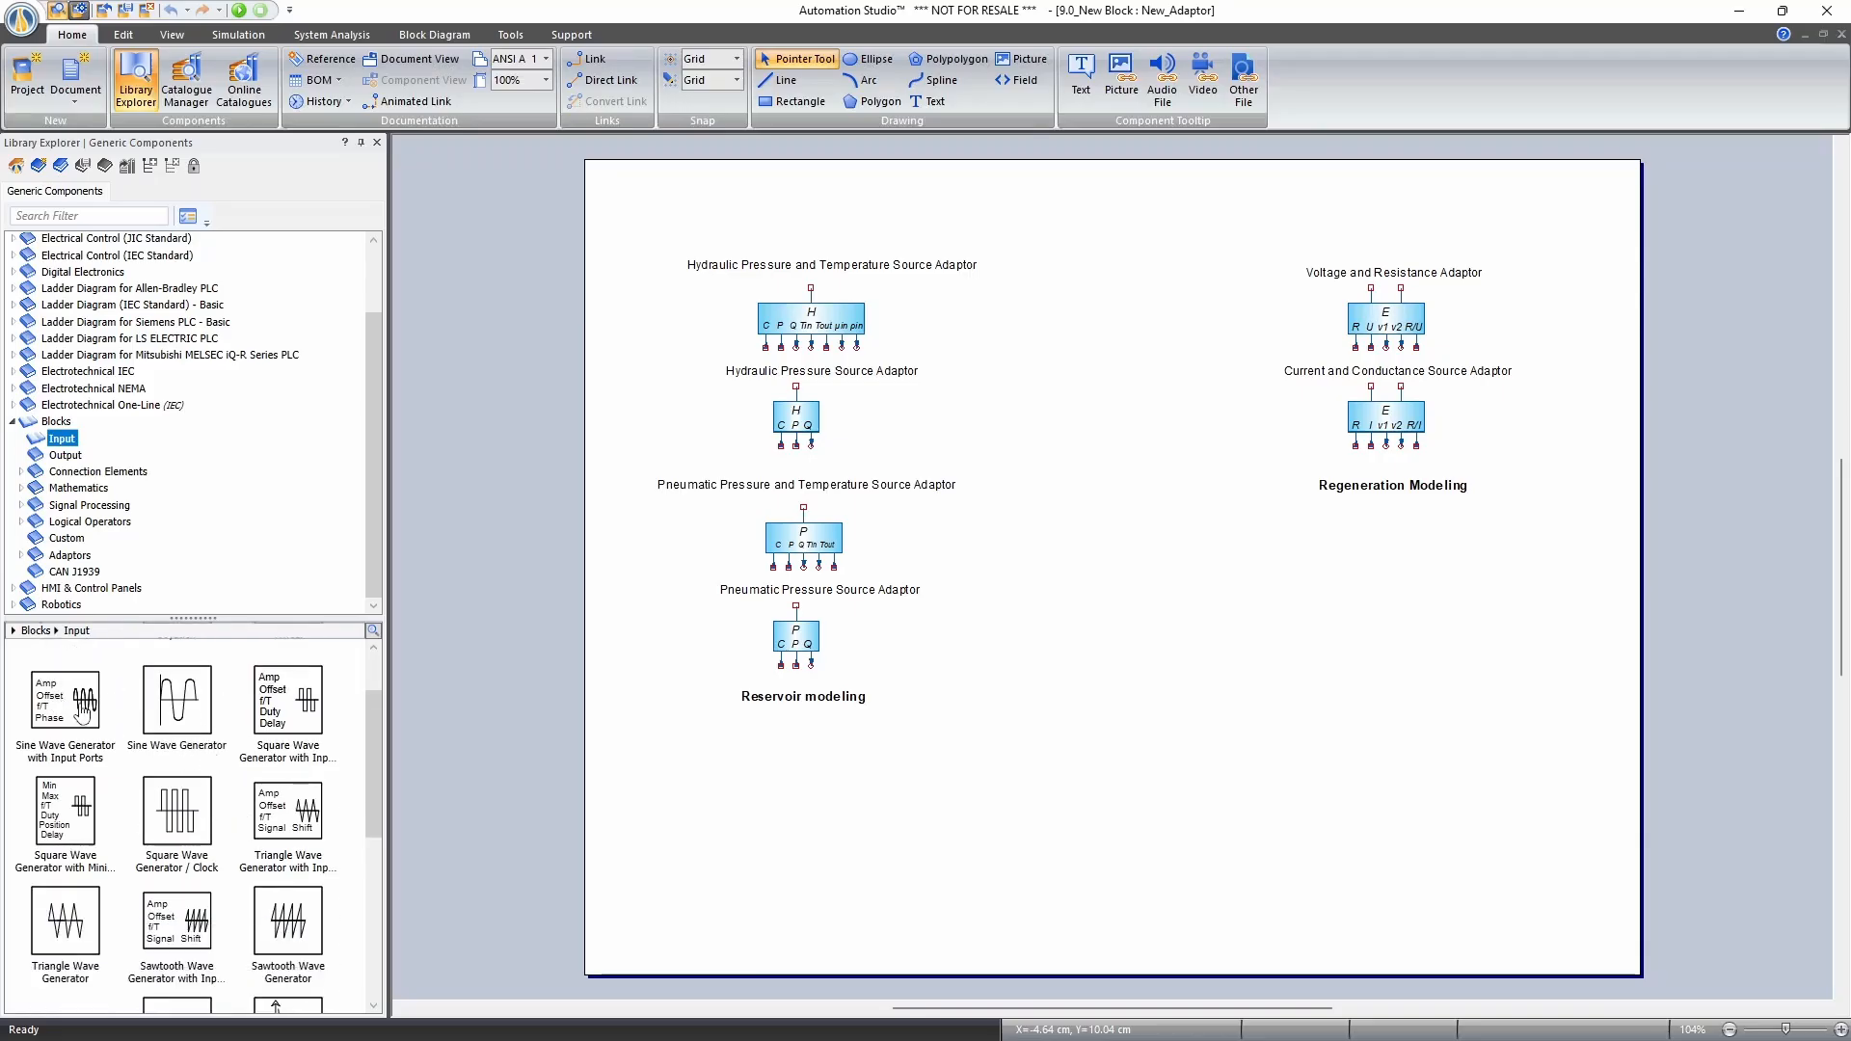
scroll(84, 713, "up", 2)
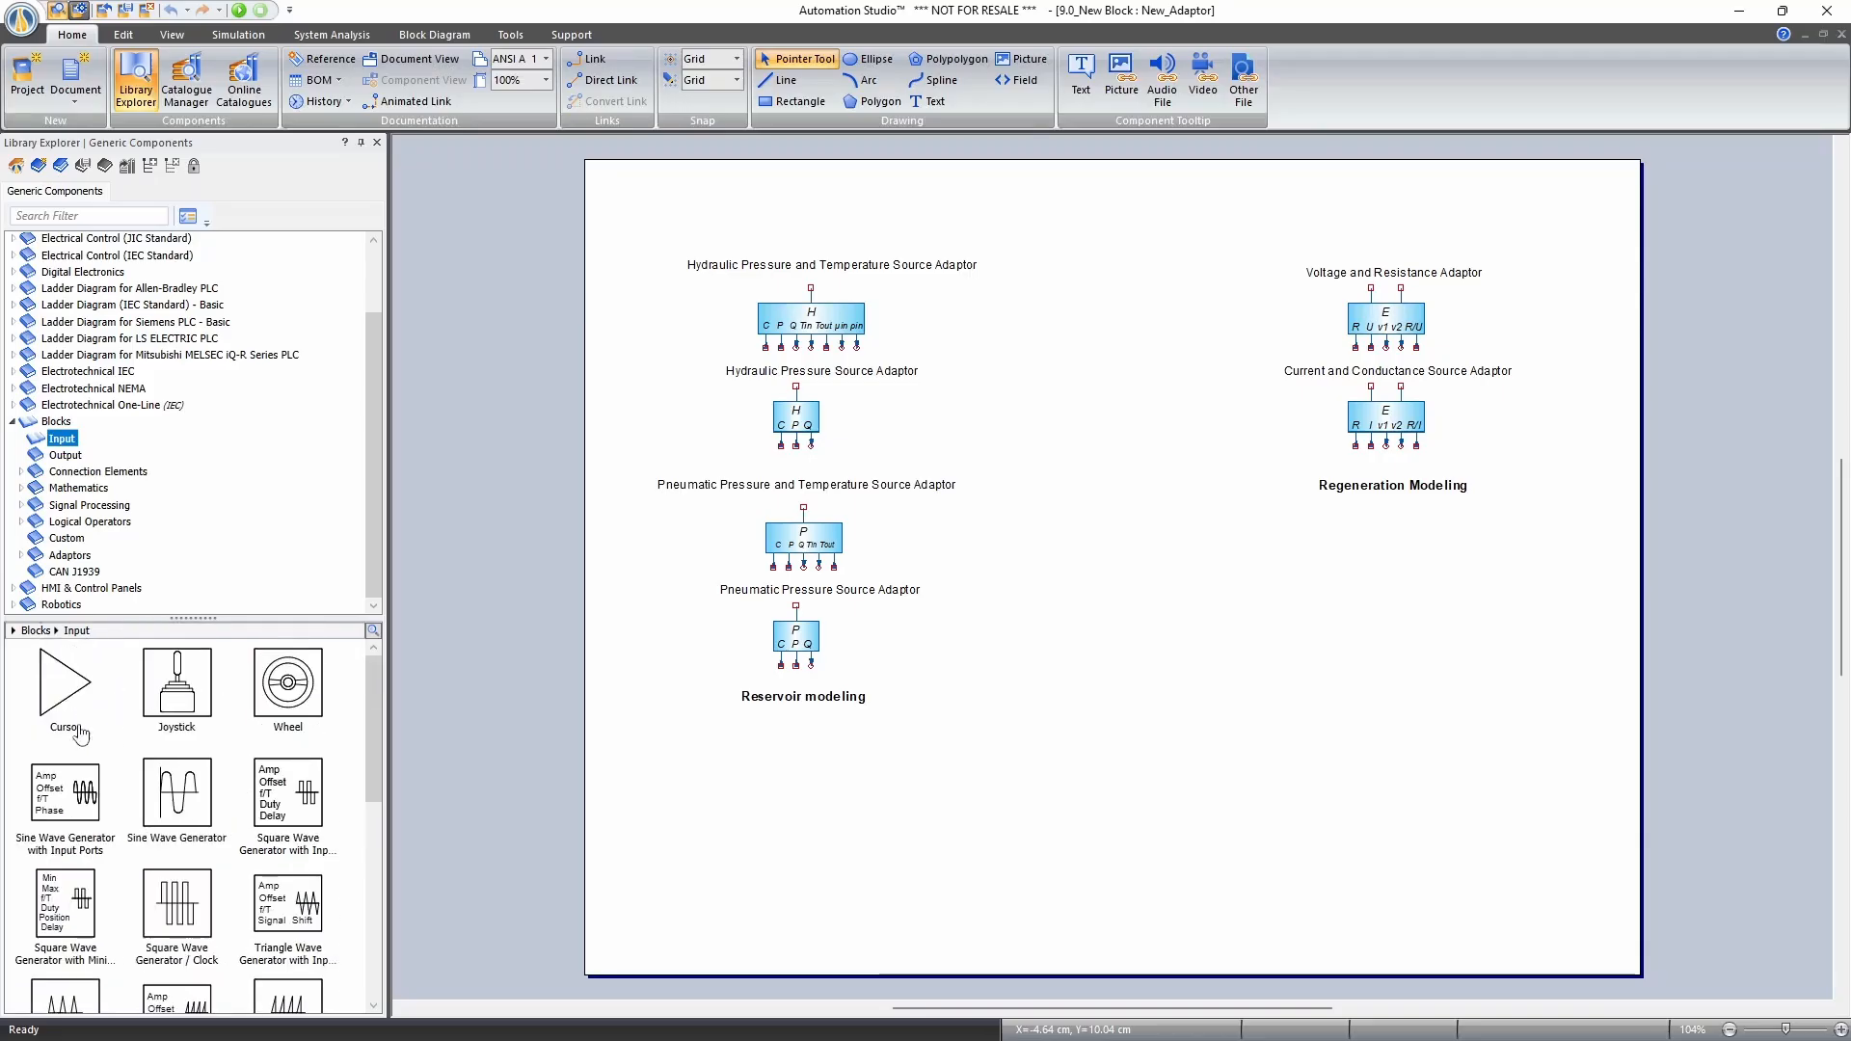
Browse the Operations and Trigonometry components in the Mathematics category of the Blocks library.
left_click(24, 489)
left_click(82, 505)
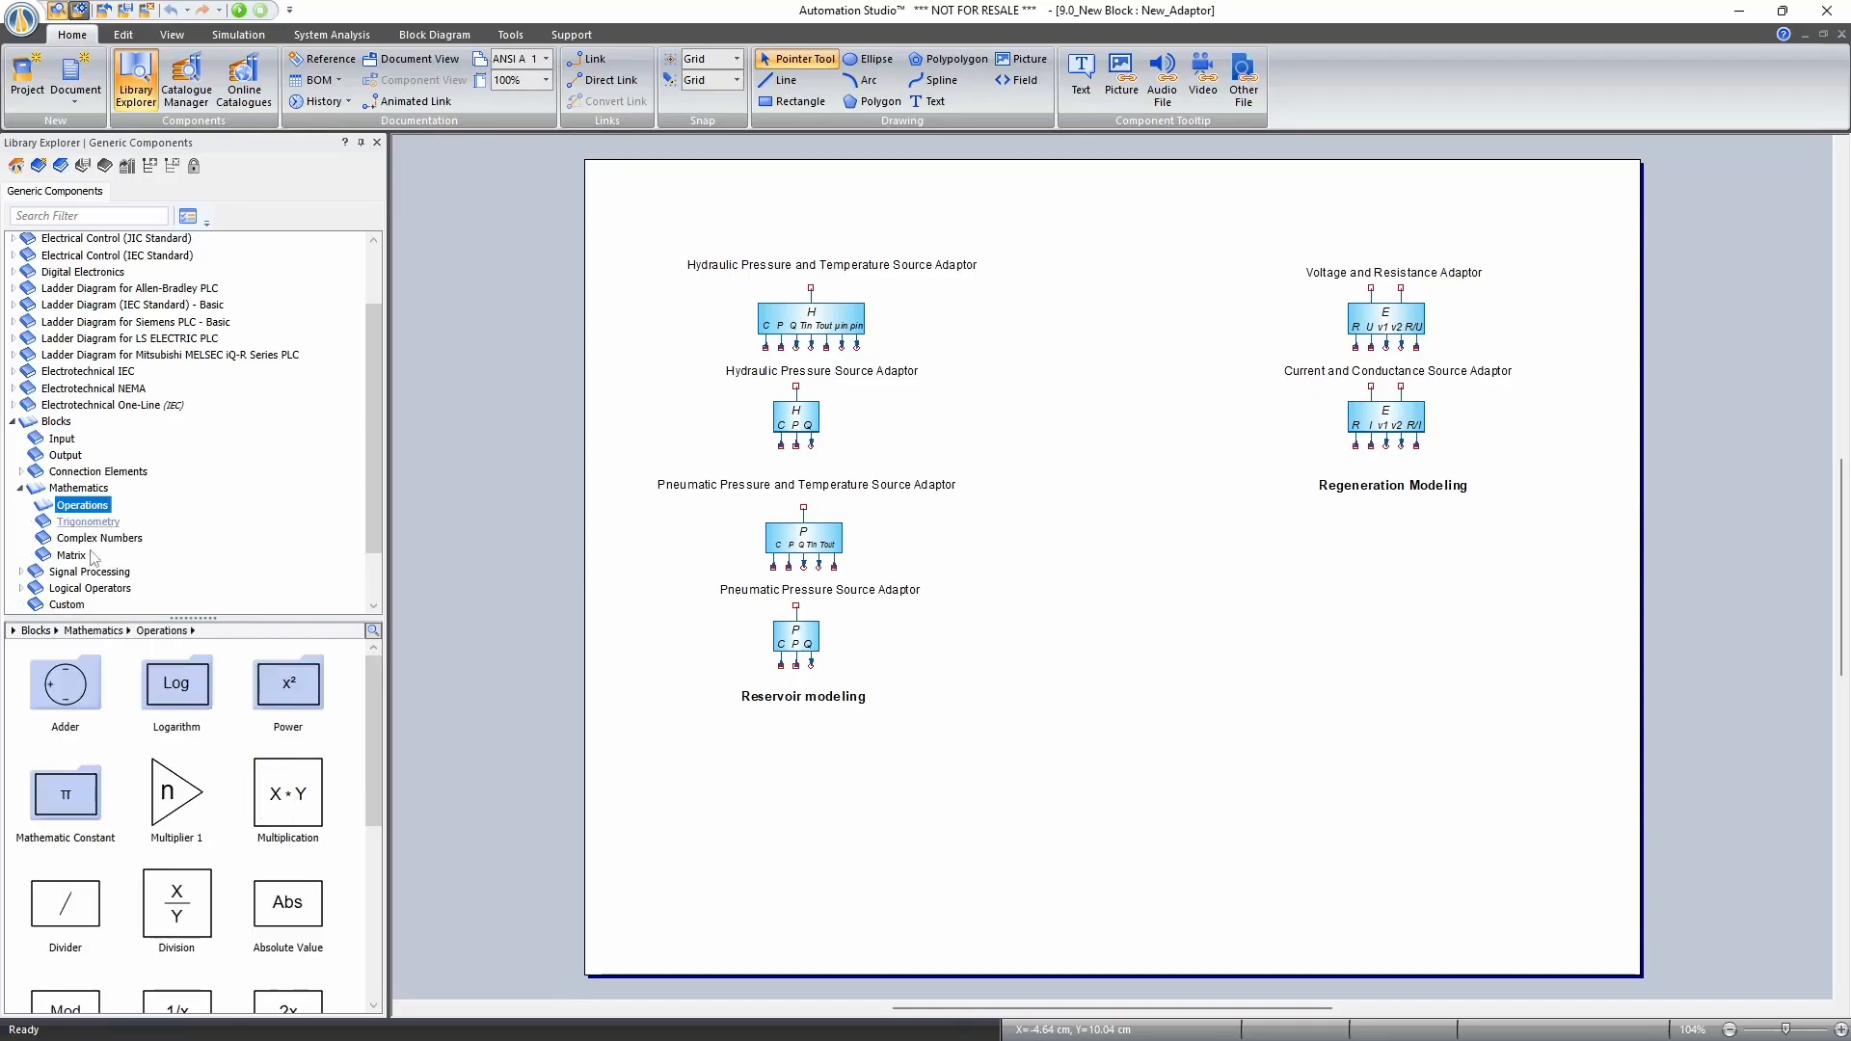
scroll(251, 897, "down", 2)
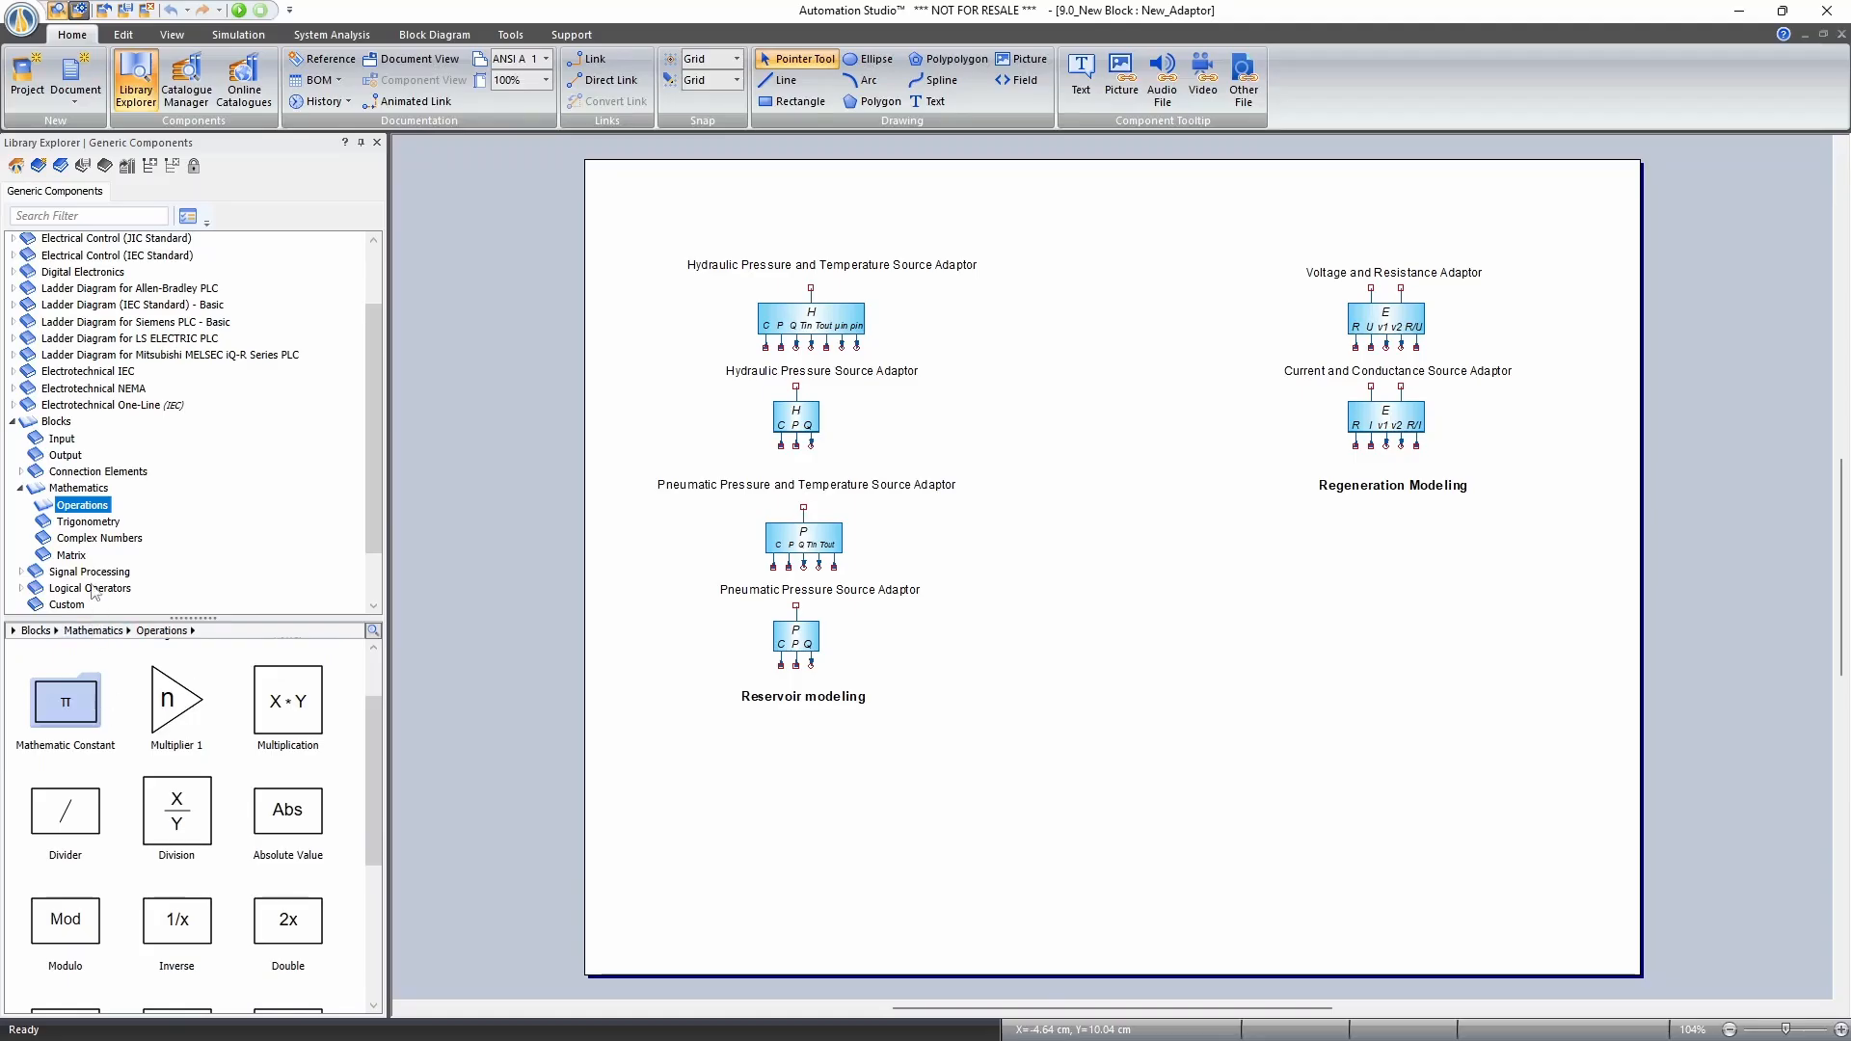
left_click(88, 522)
scroll(214, 873, "down", 4)
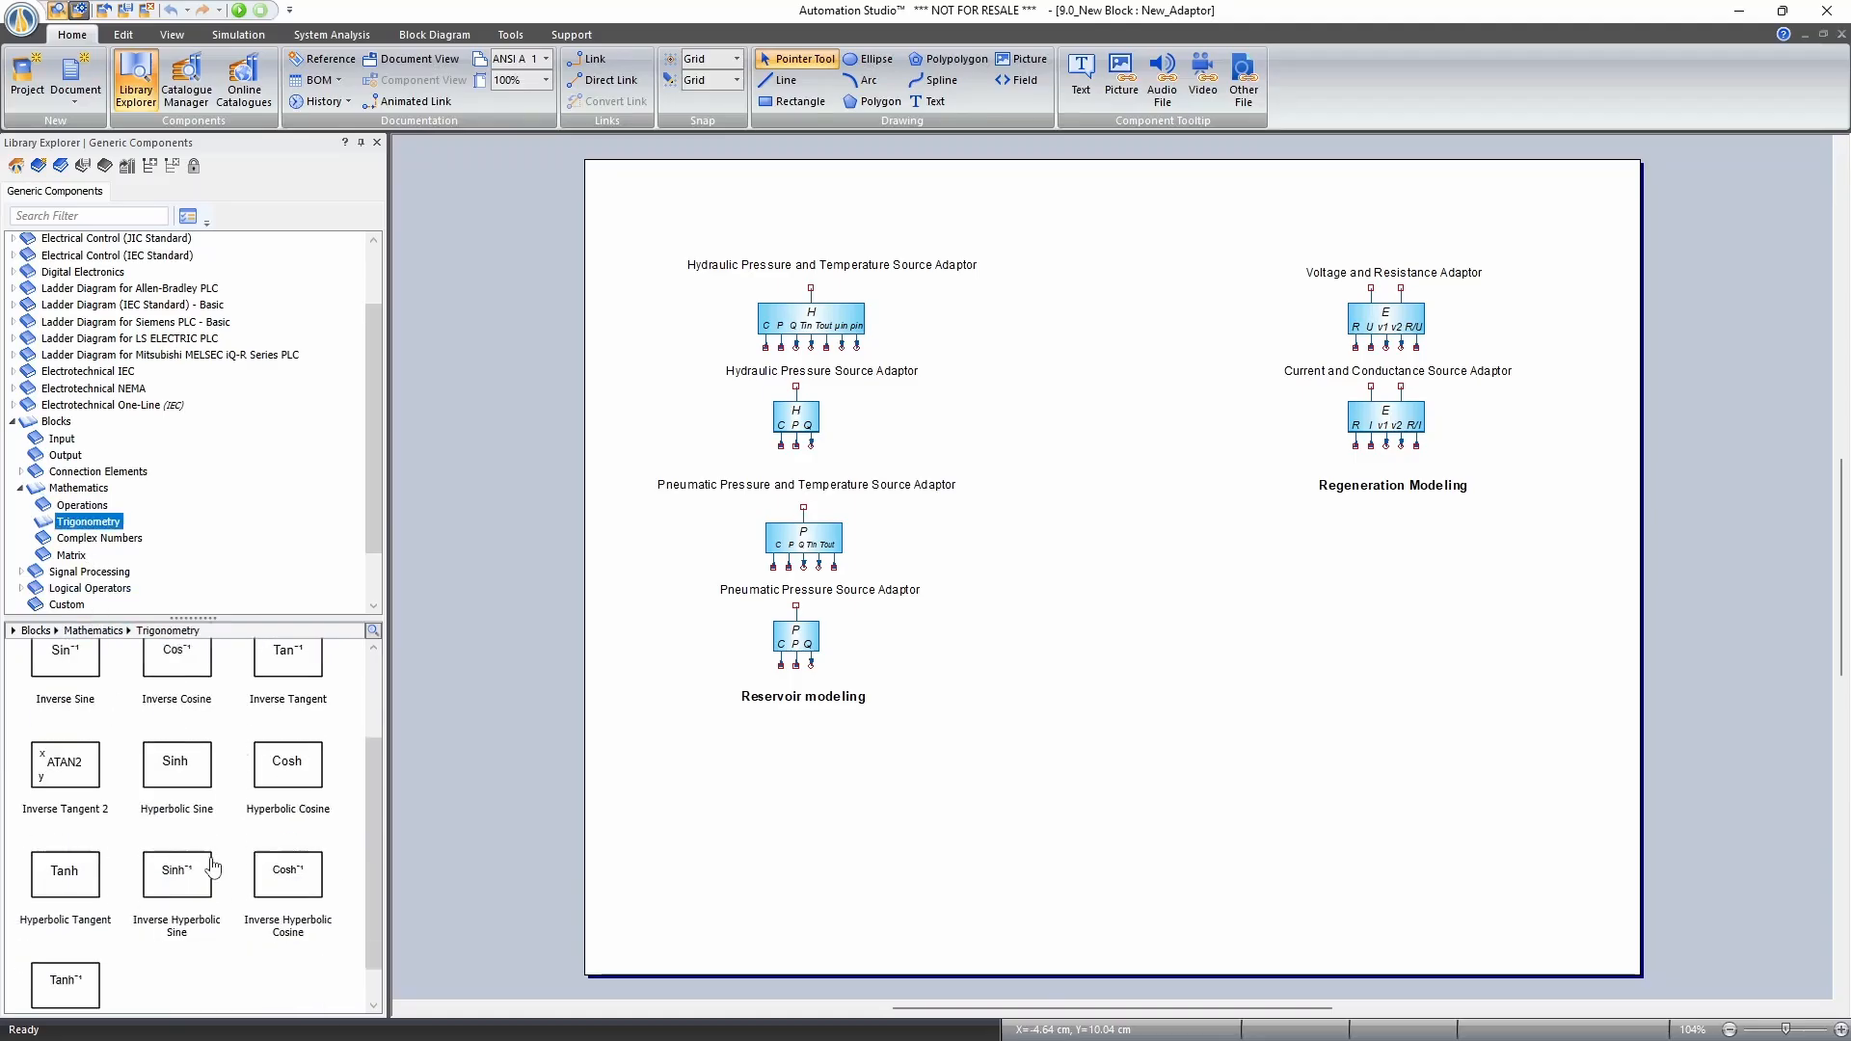
scroll(75, 482, "down", 2)
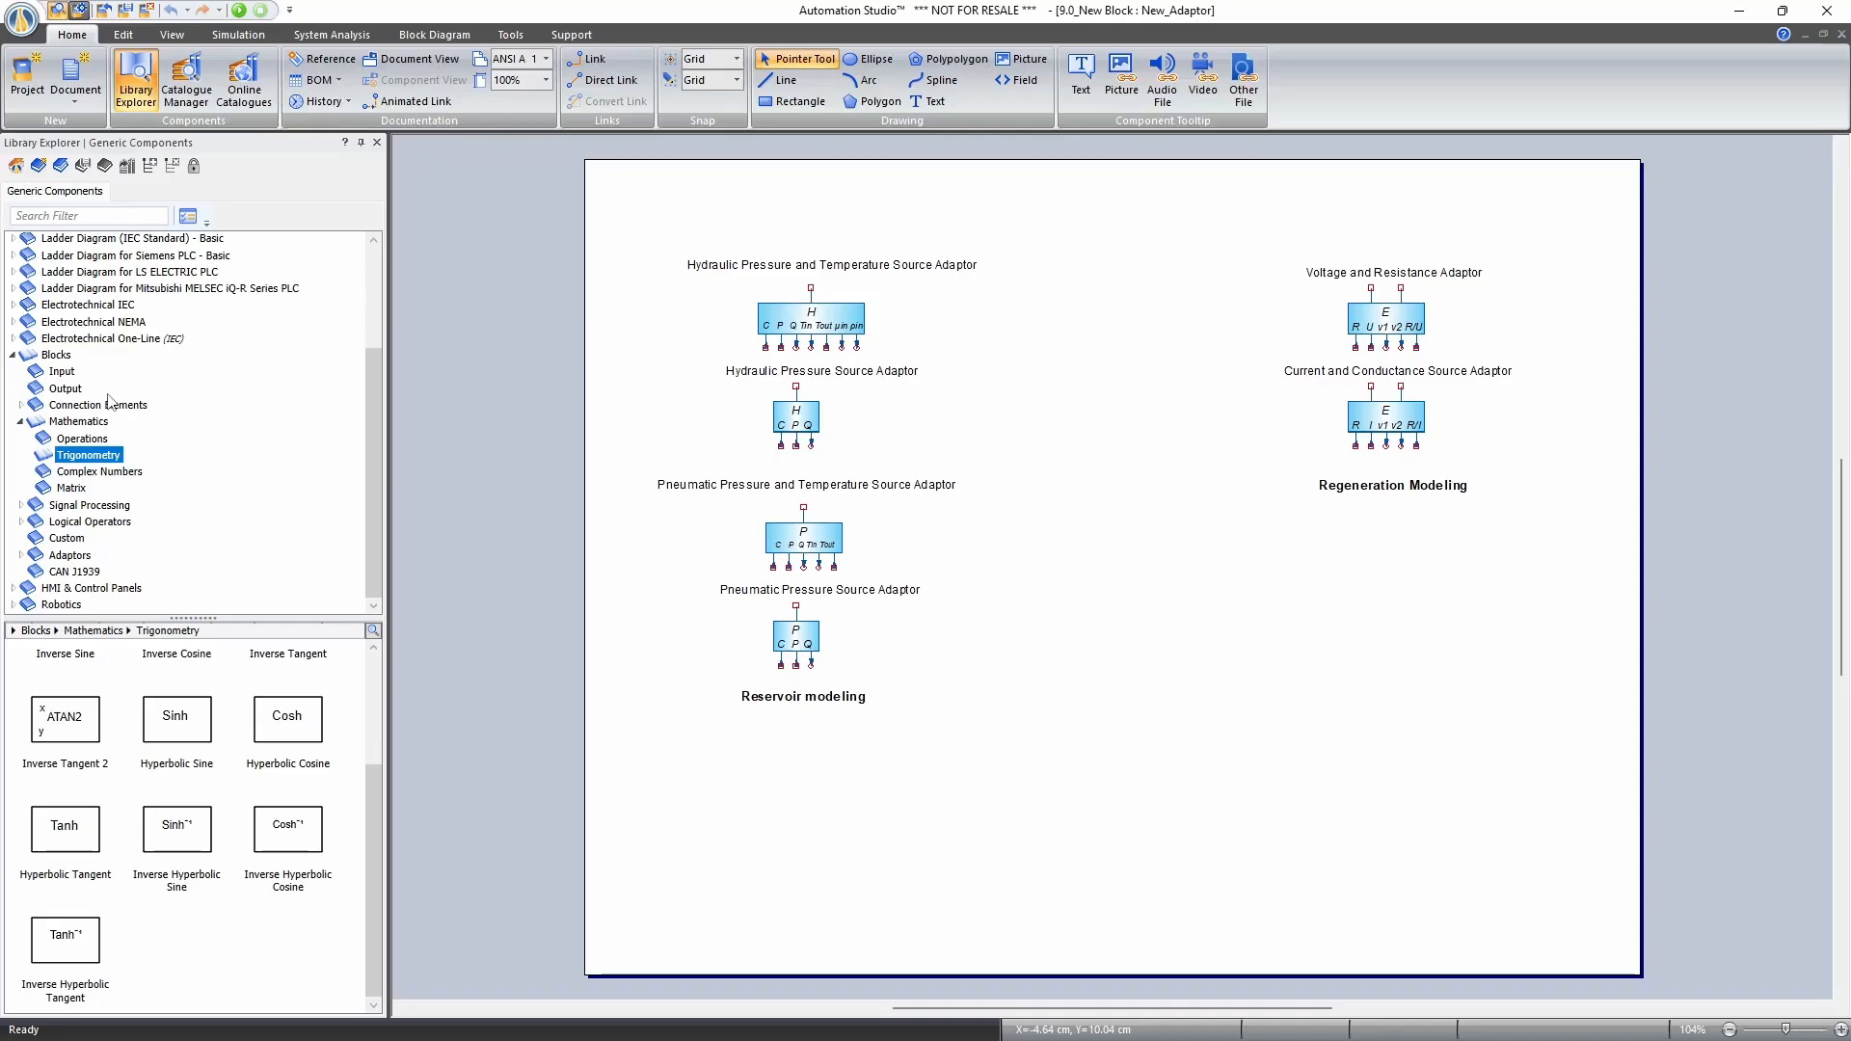
Collapse and reopen the Blocks library, and expand its Adaptors category down to the Fluid subcategories.
left_click(13, 355)
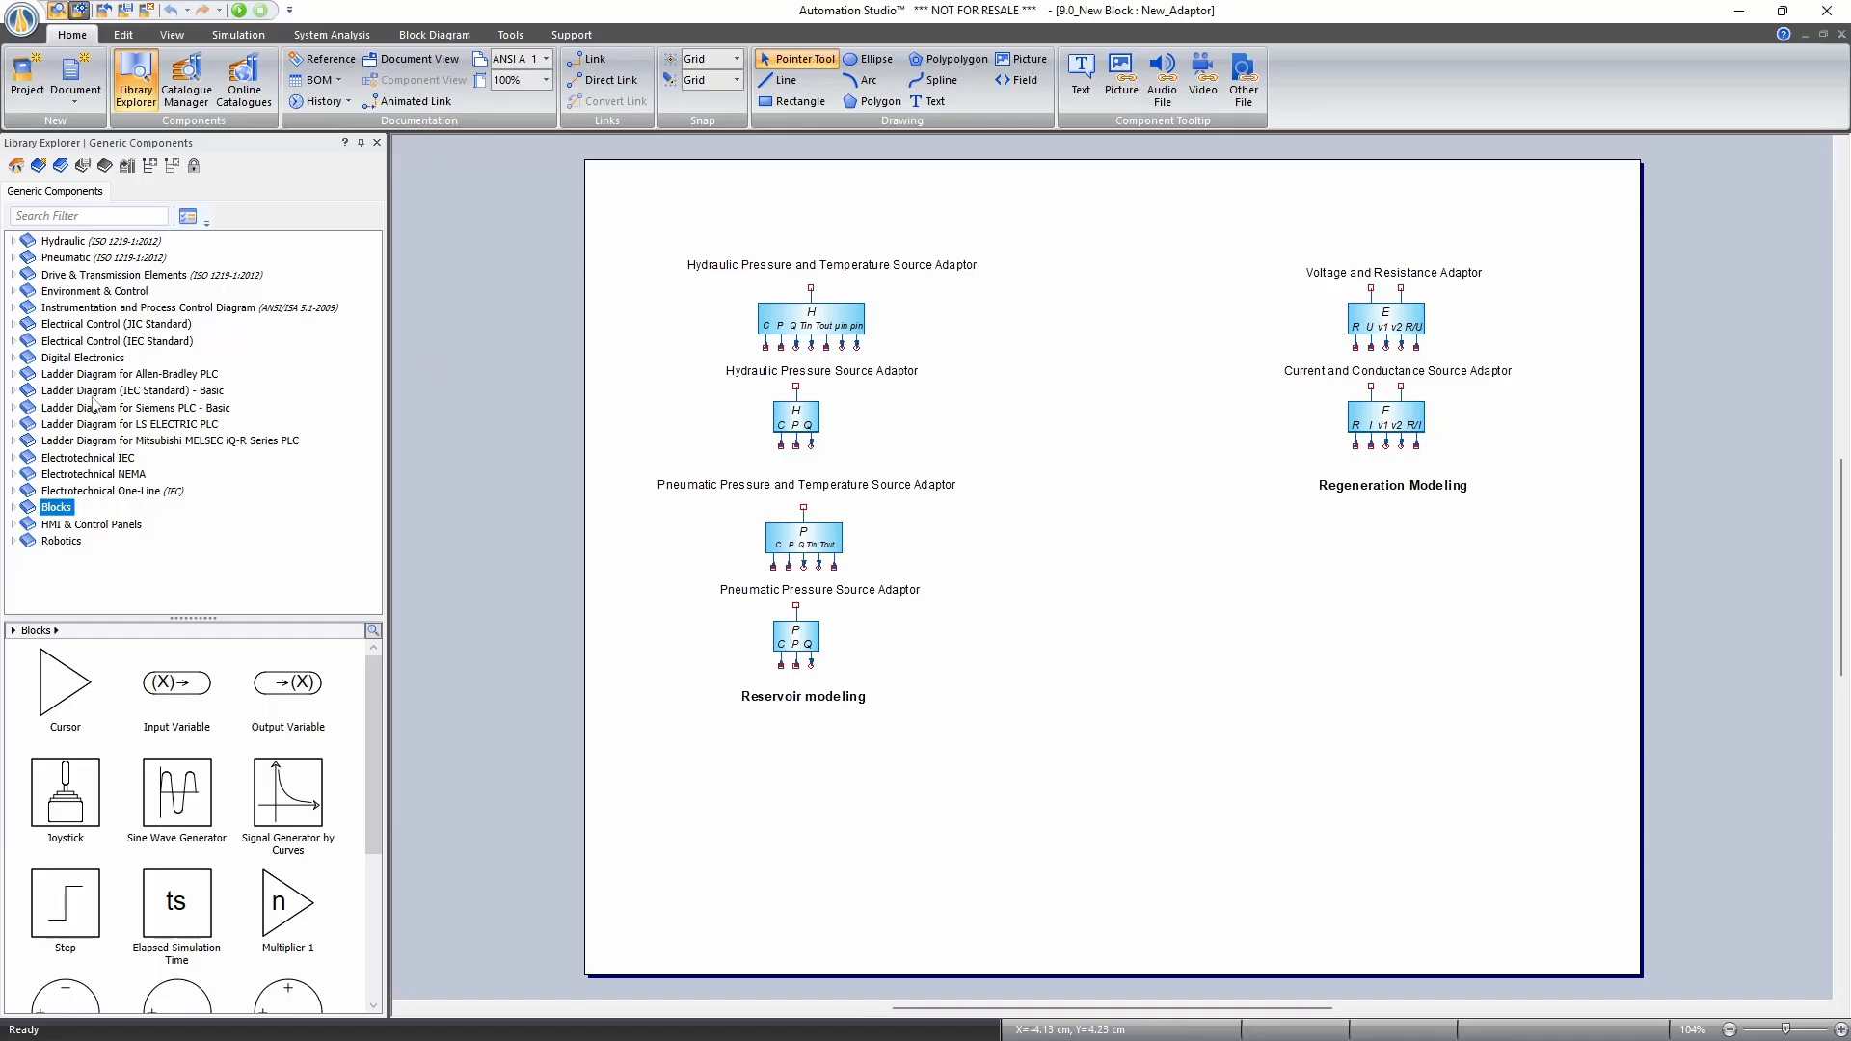
left_click(12, 507)
scroll(82, 536, "down", 2)
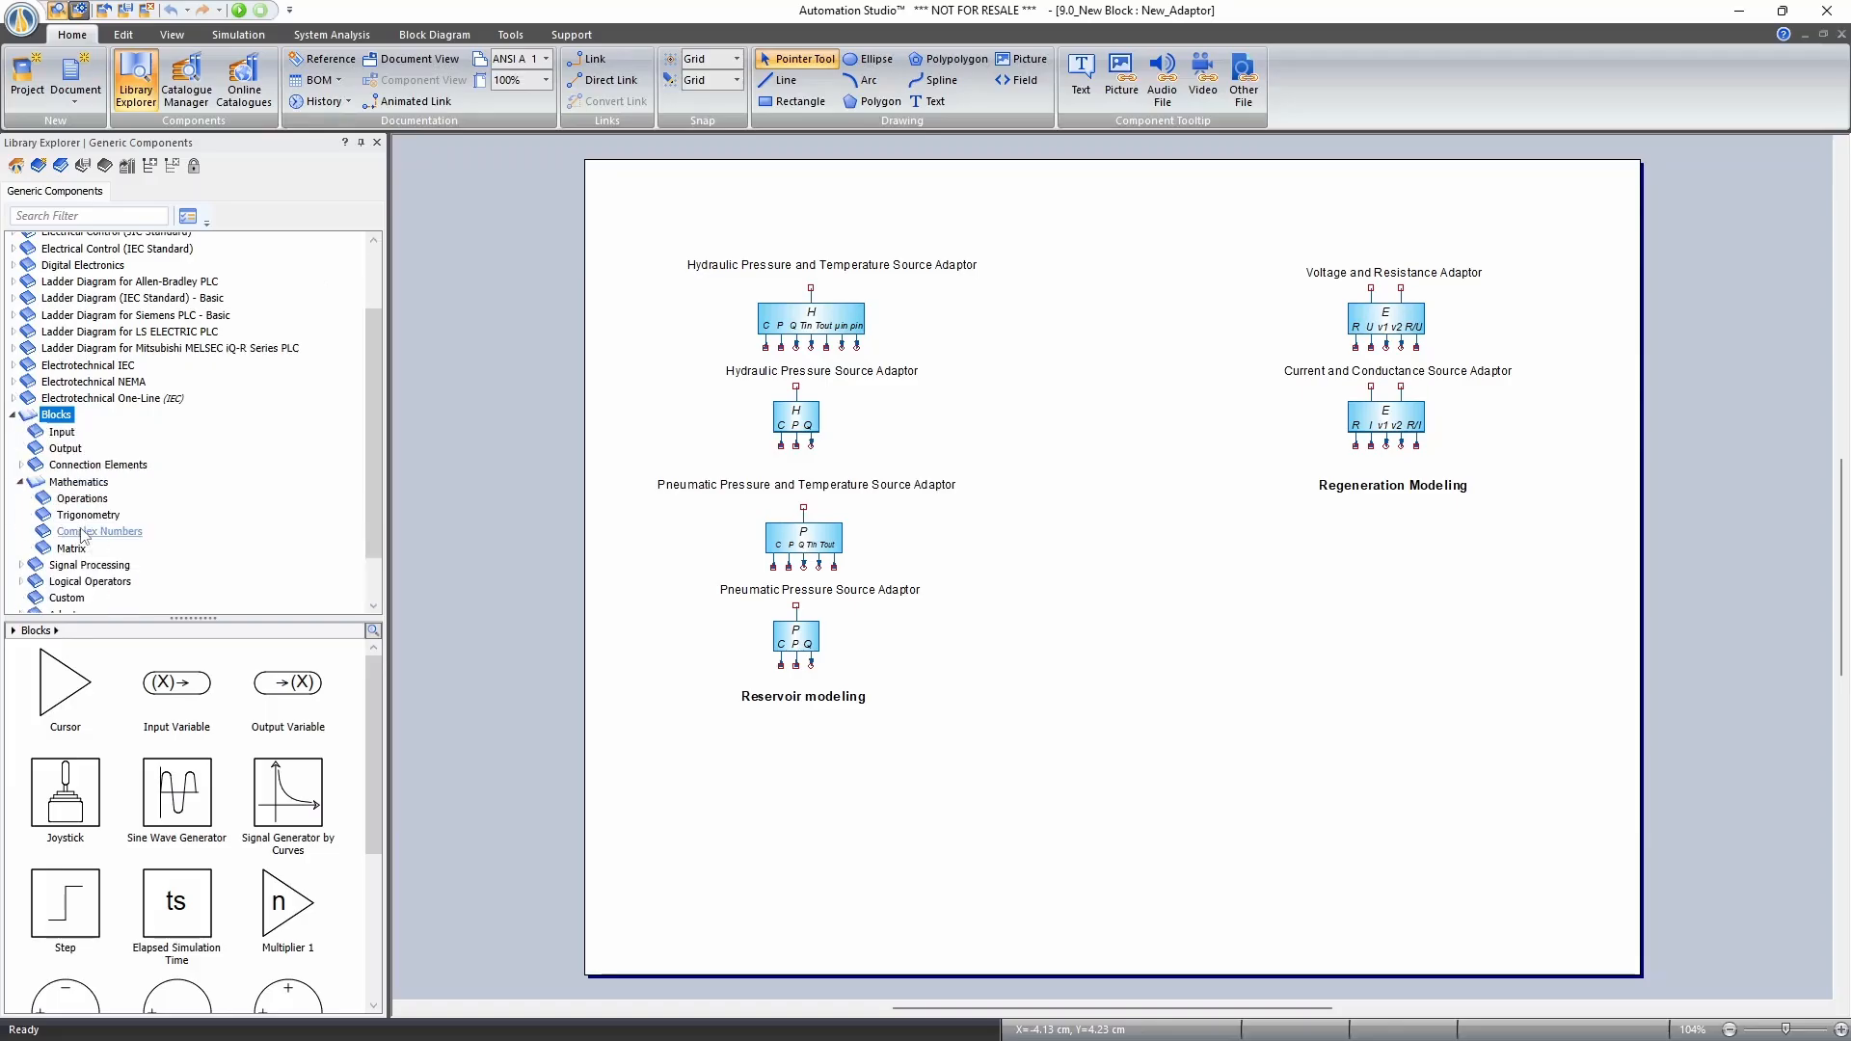
scroll(43, 546, "down", 1)
left_click(35, 556)
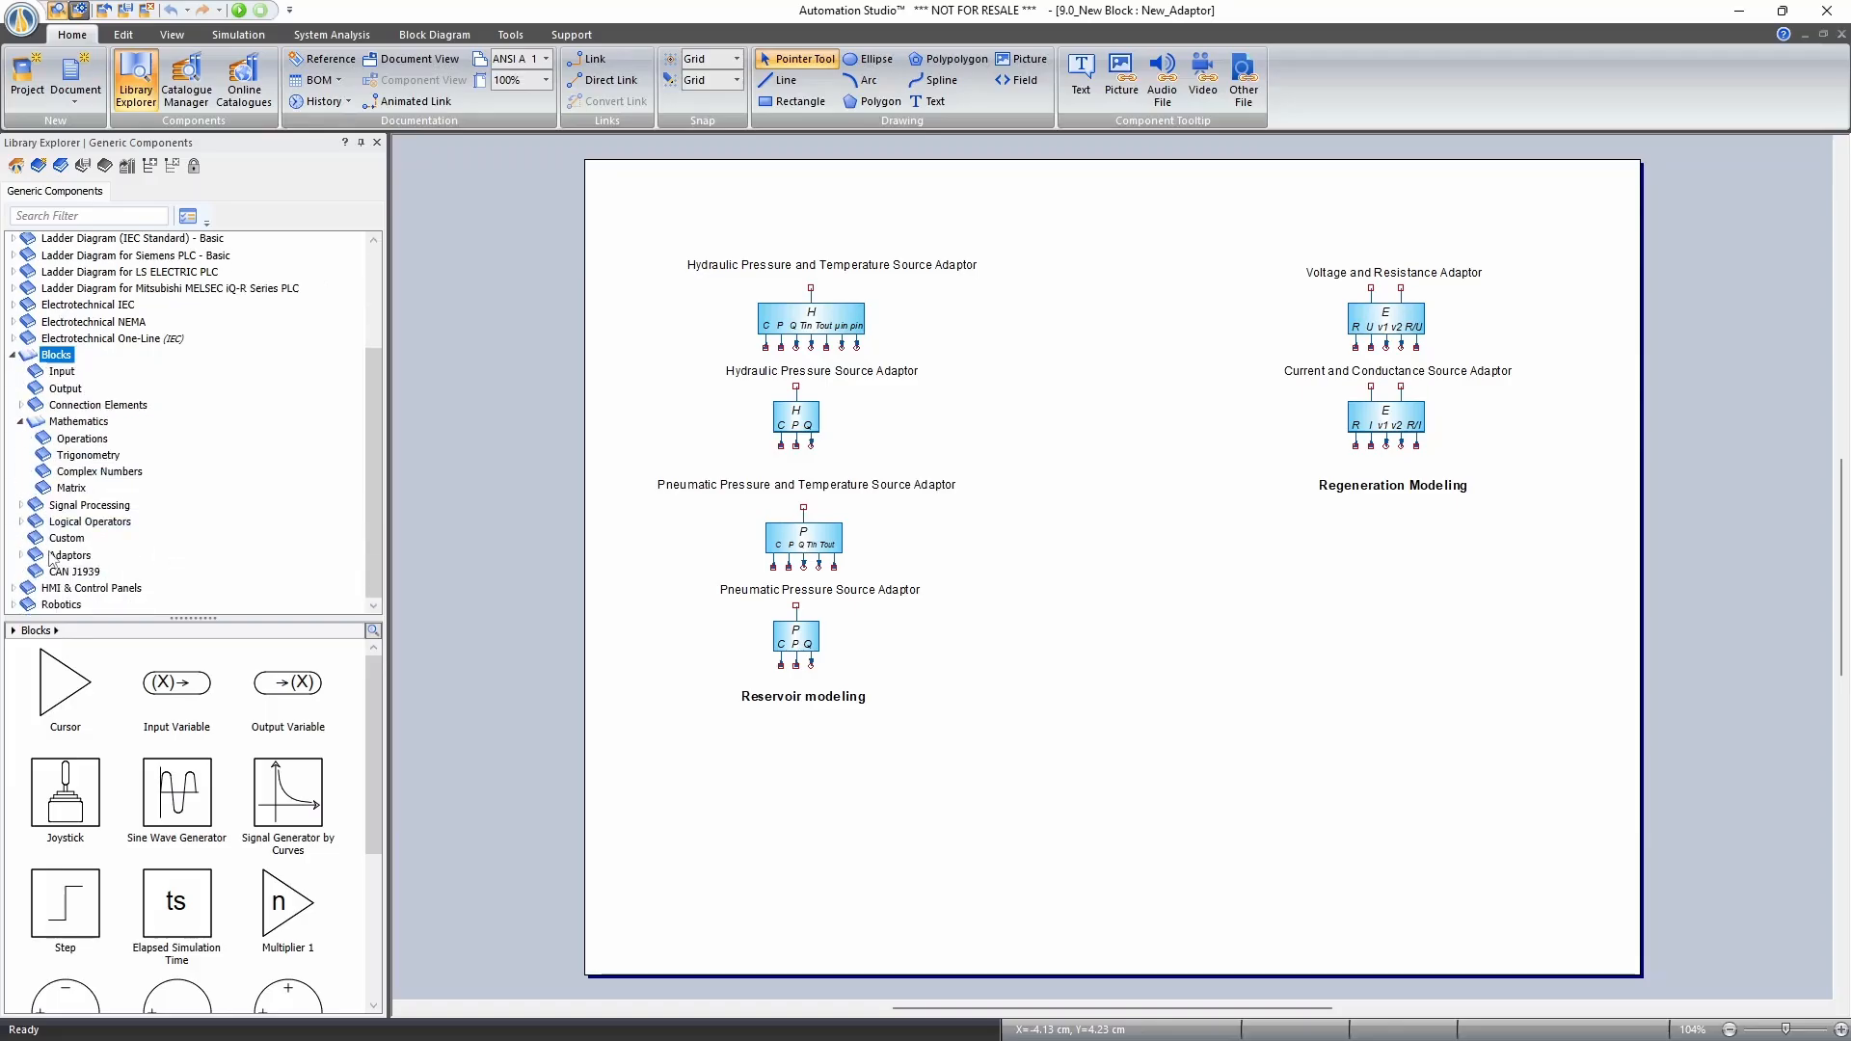
left_click(21, 556)
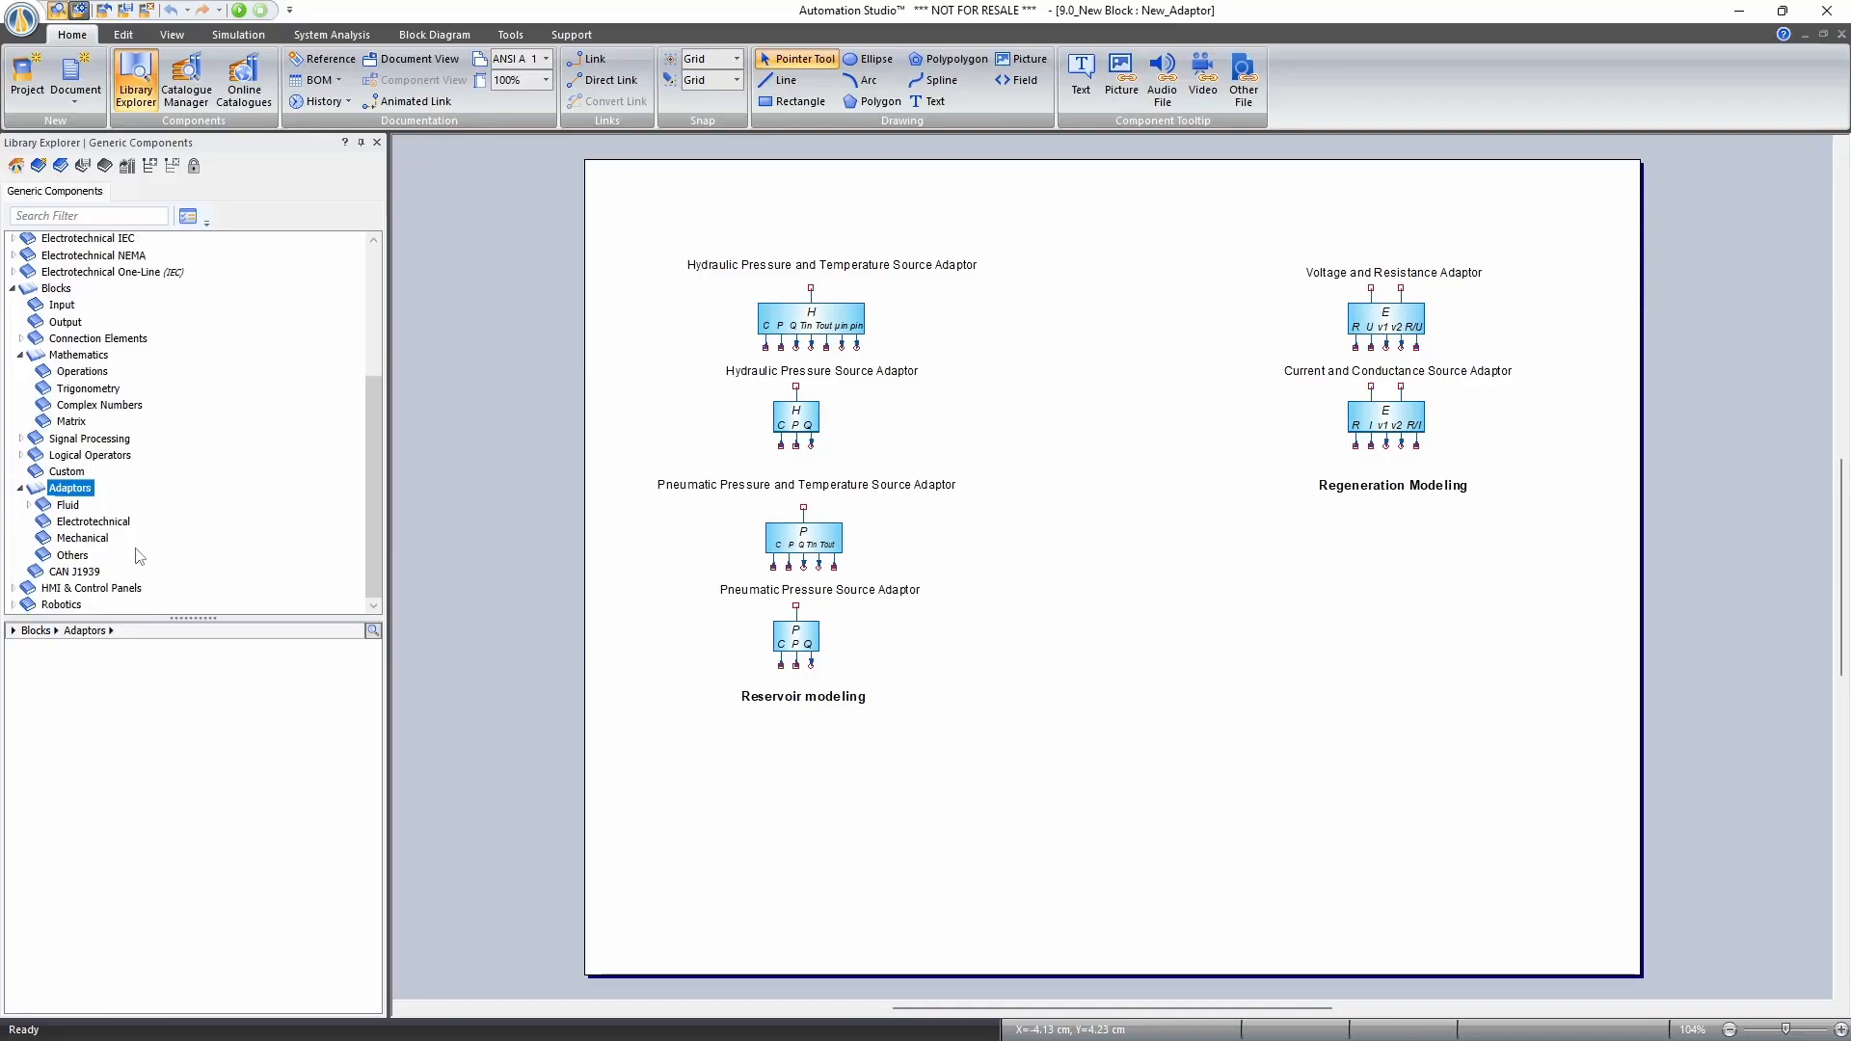
left_click(66, 508)
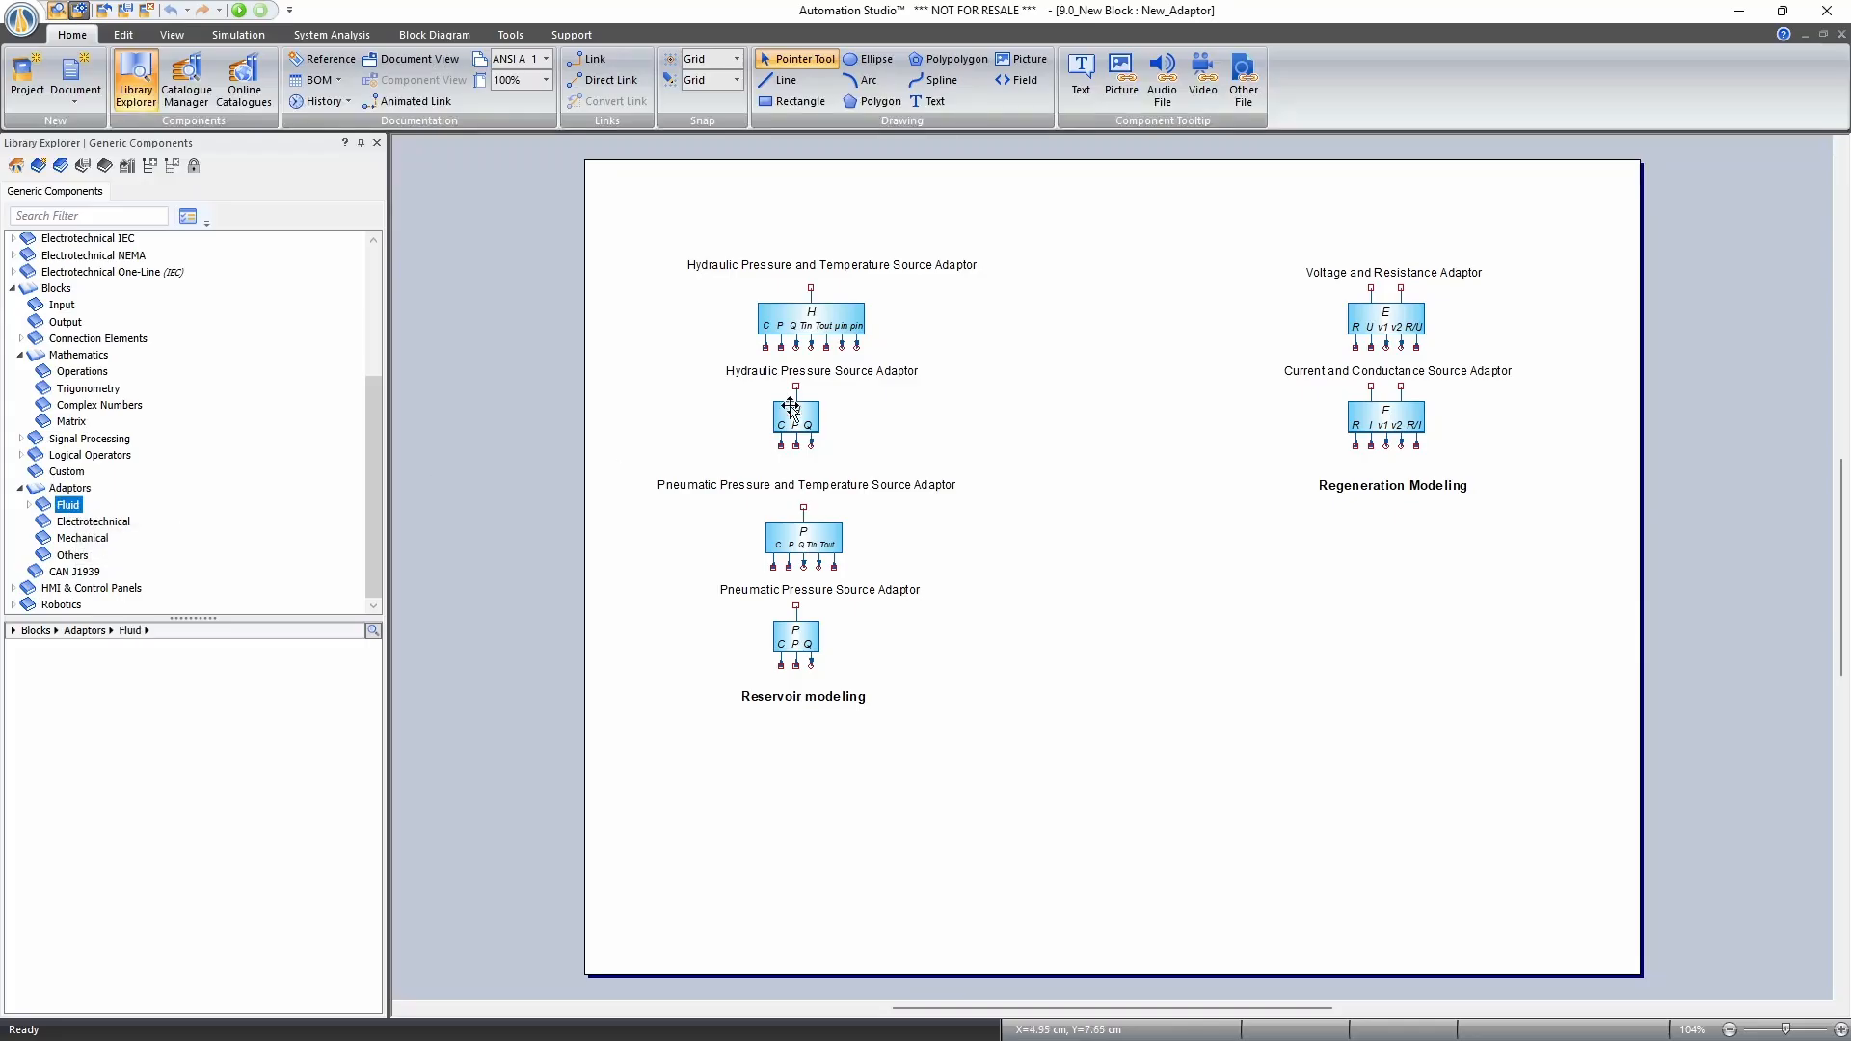
left_click(29, 505)
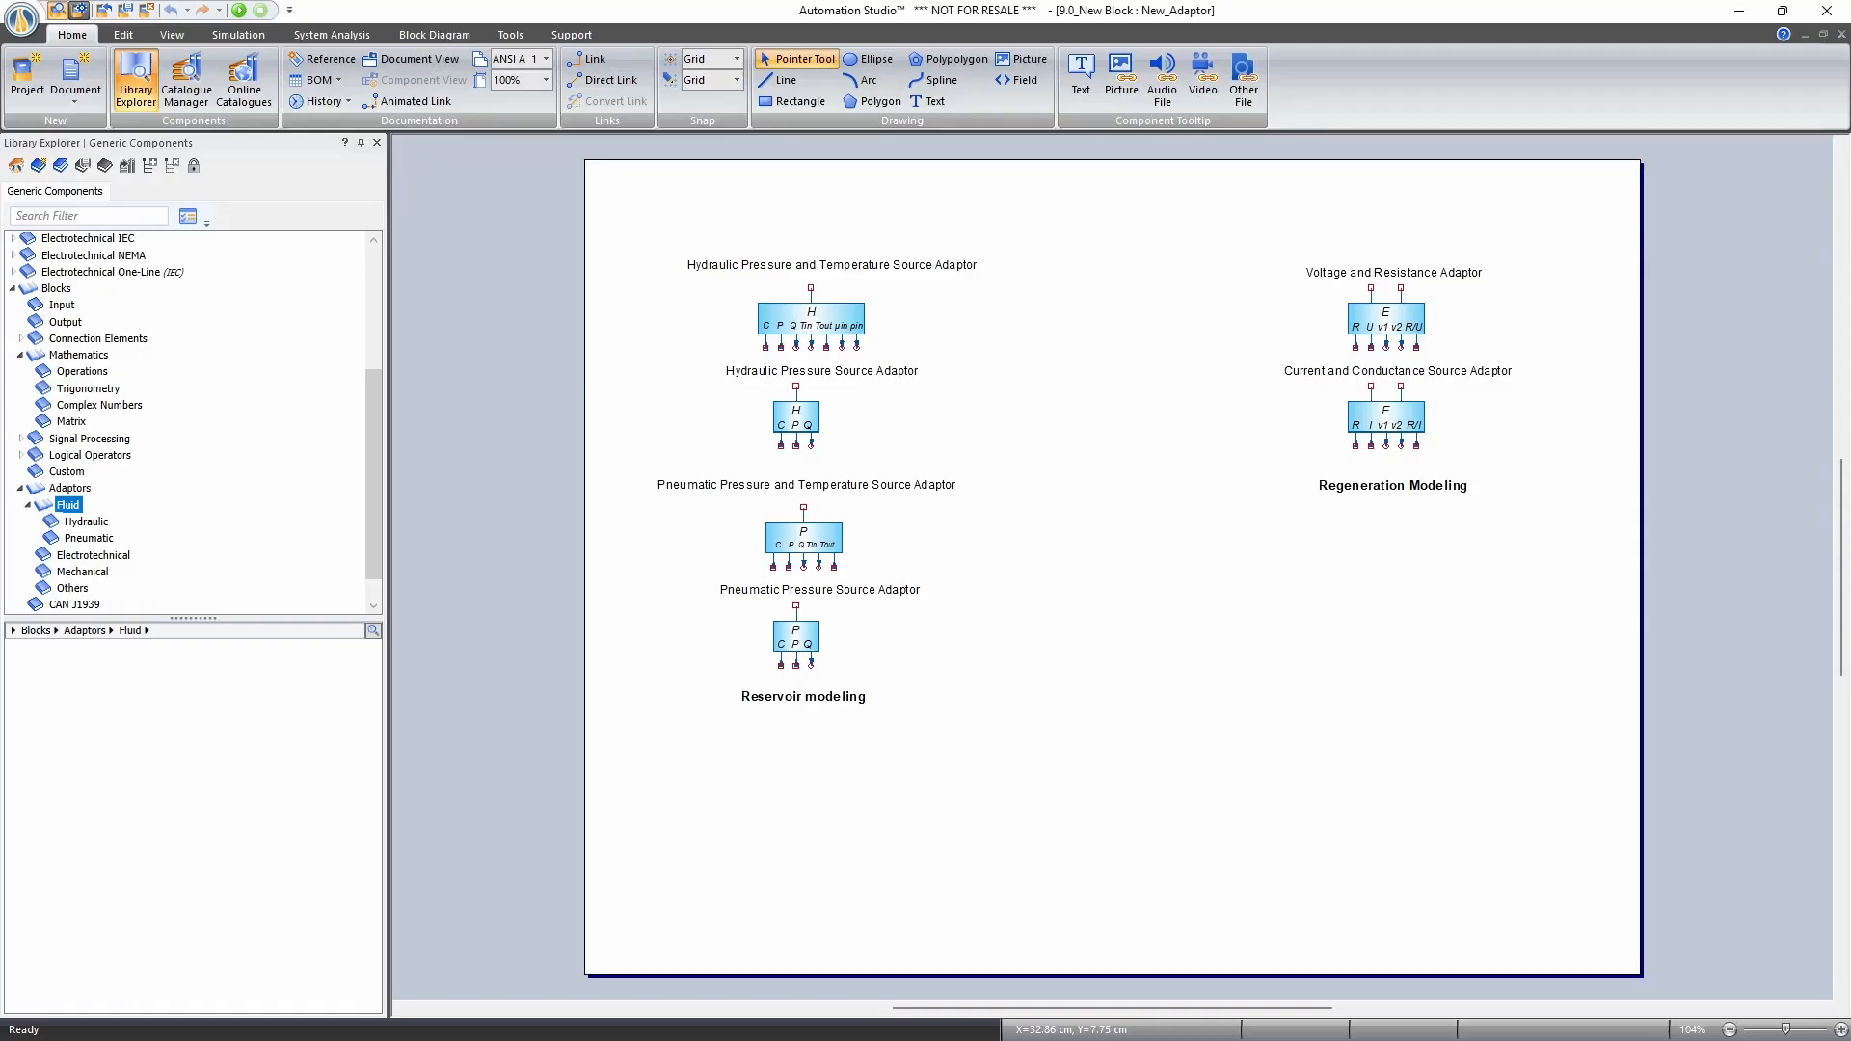
Switch to the Hydraulic Fuse project's Pressure_Drop diagram and open the behaviour of its hydraulic fuse component.
key("ctrl+Tab")
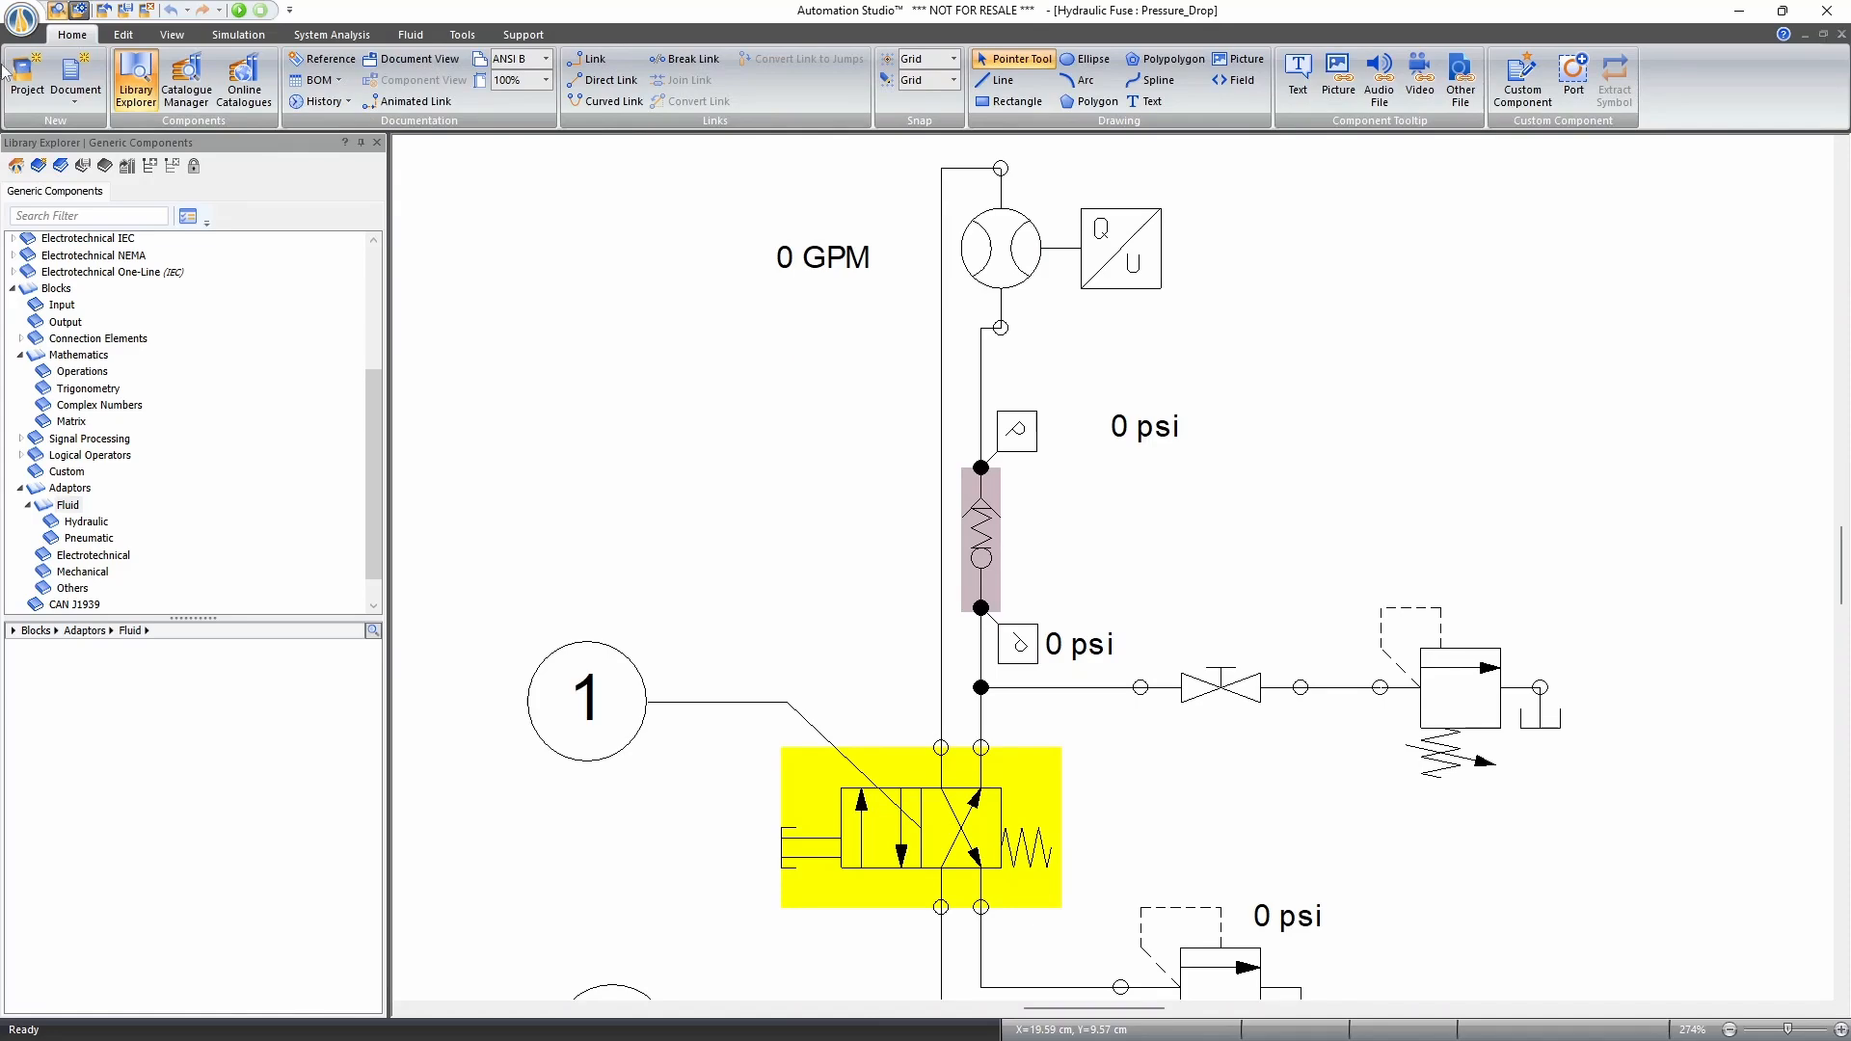
scroll(1274, 466, "down", 2)
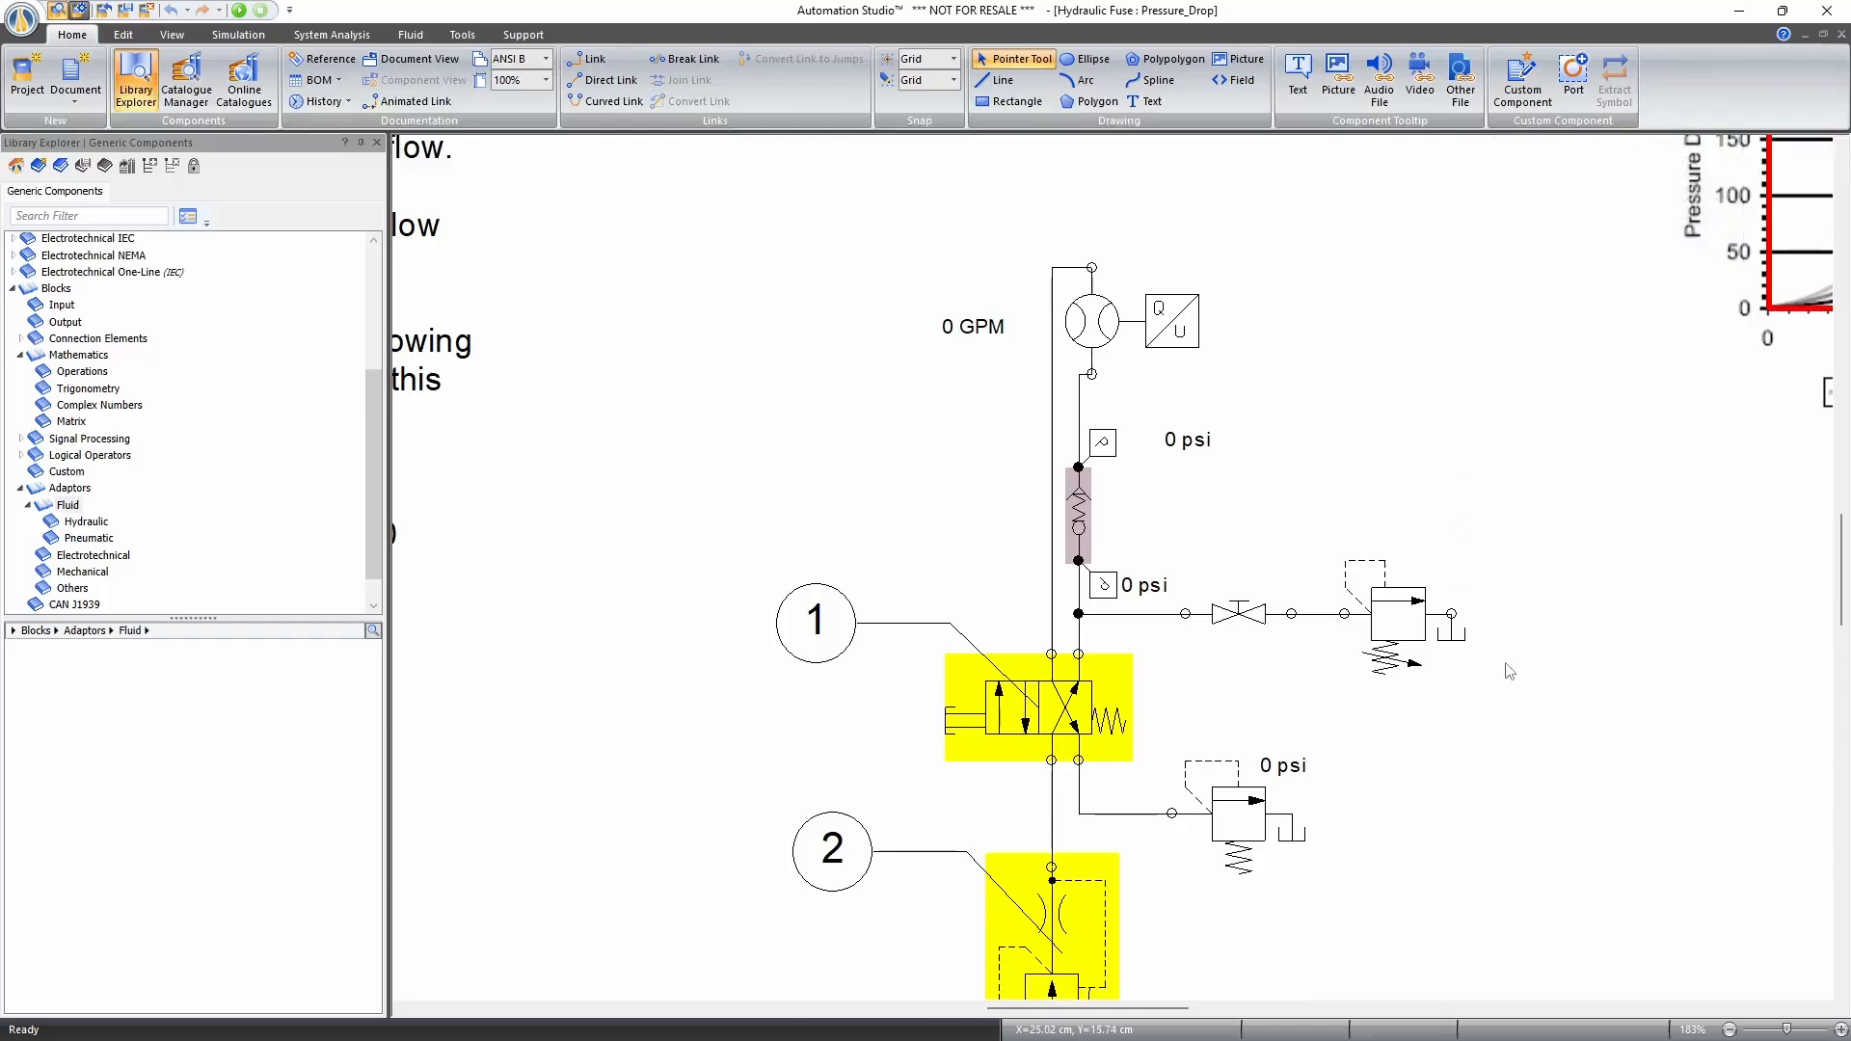
left_click_drag(1514, 660, 1341, 569)
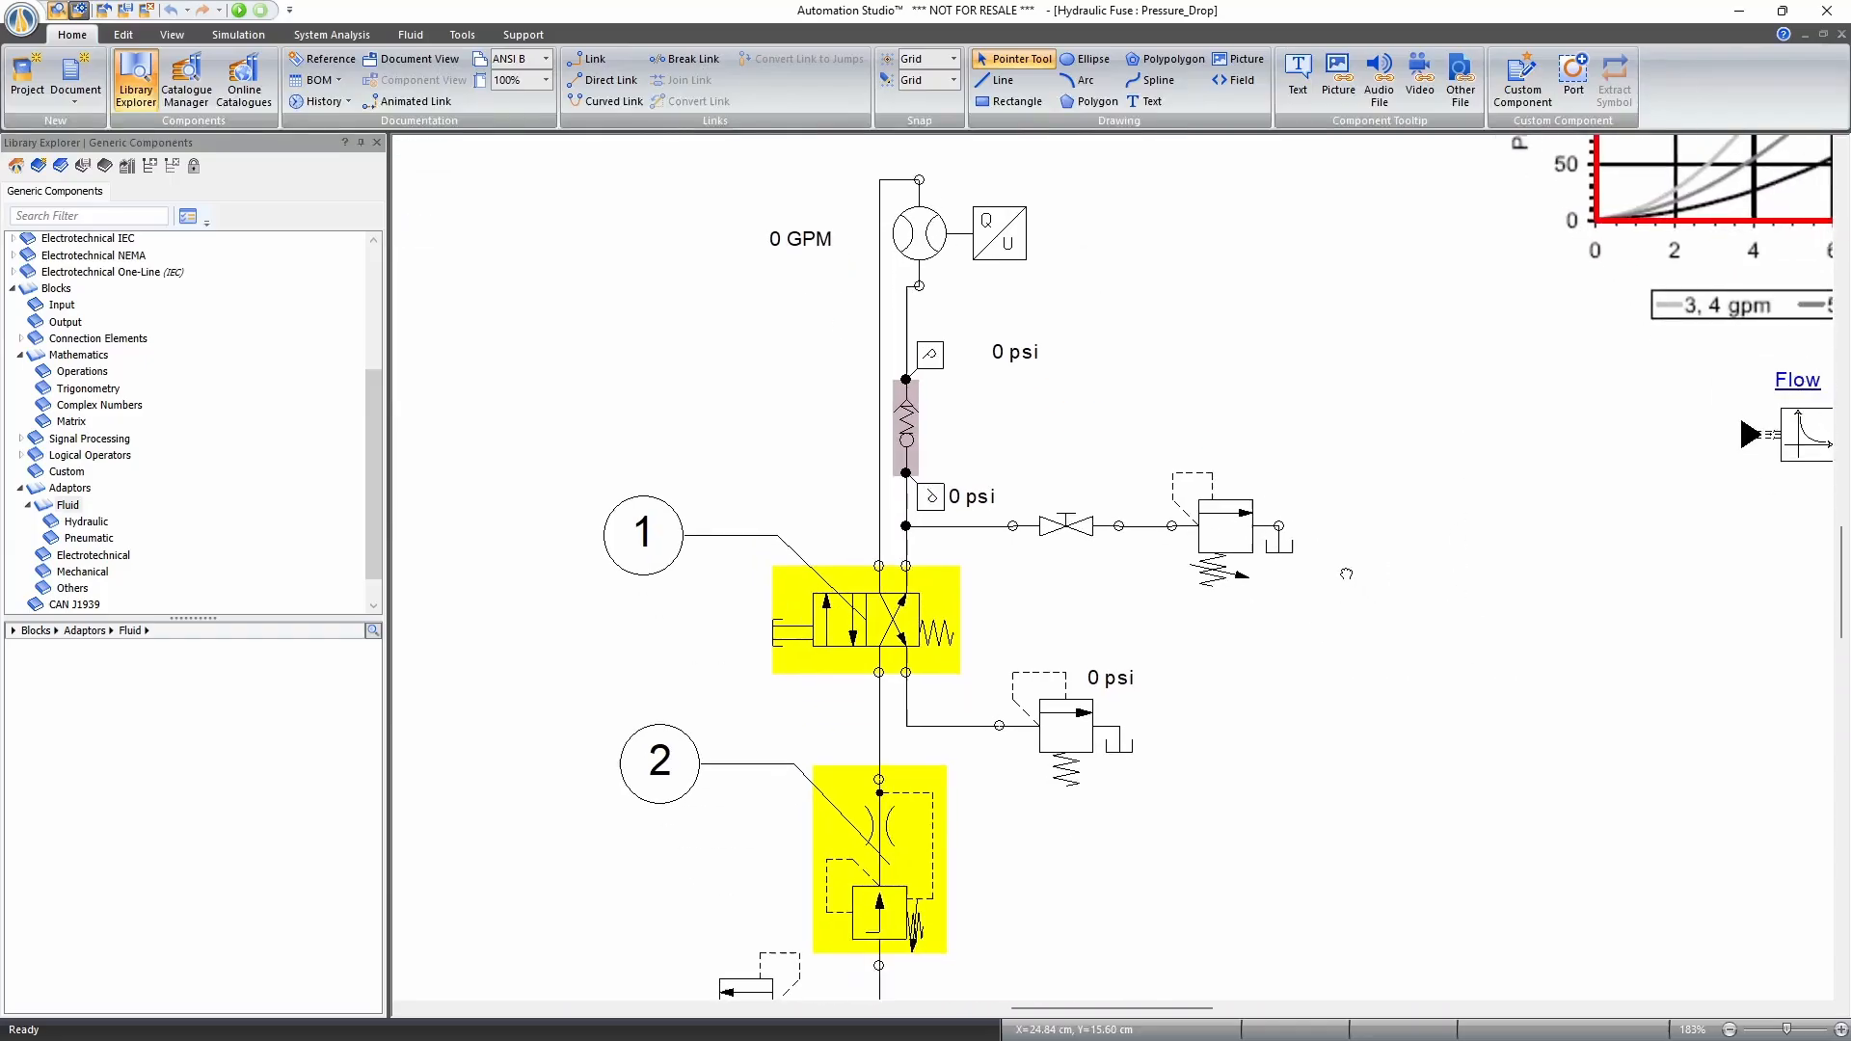
left_click(906, 427)
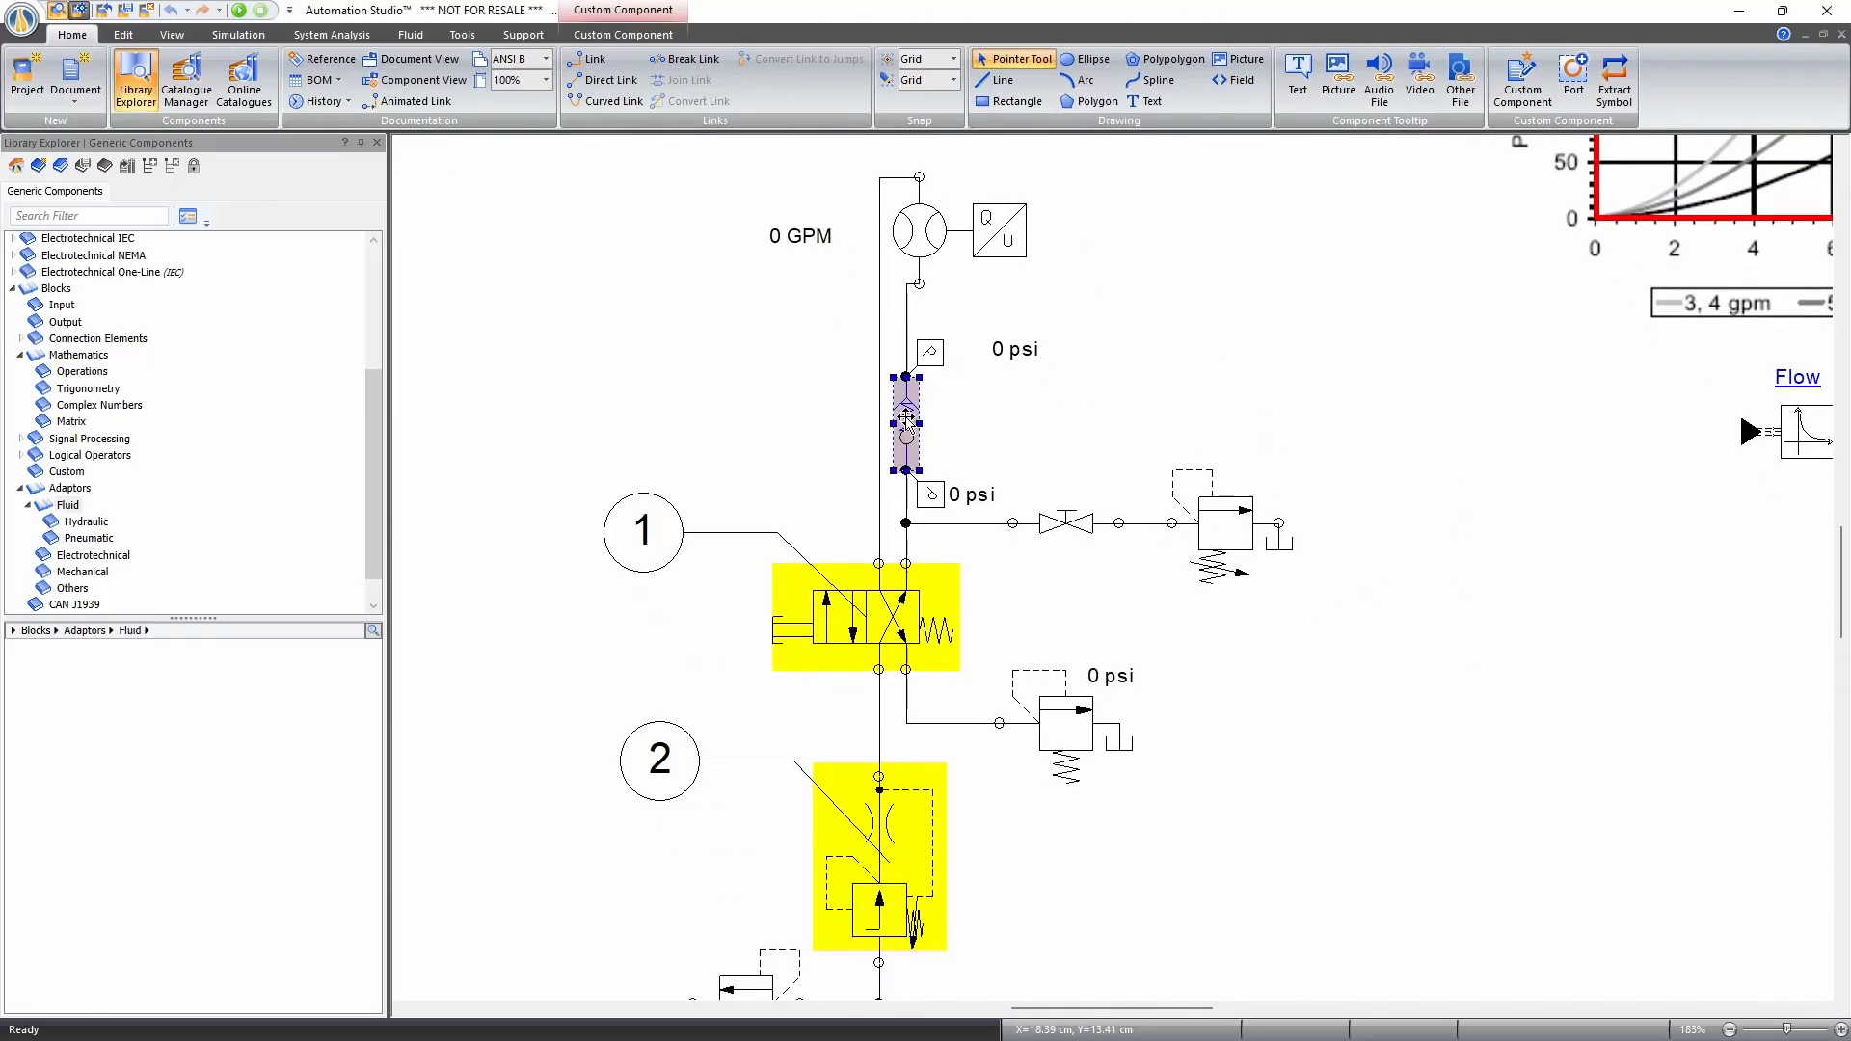
right_click(906, 427)
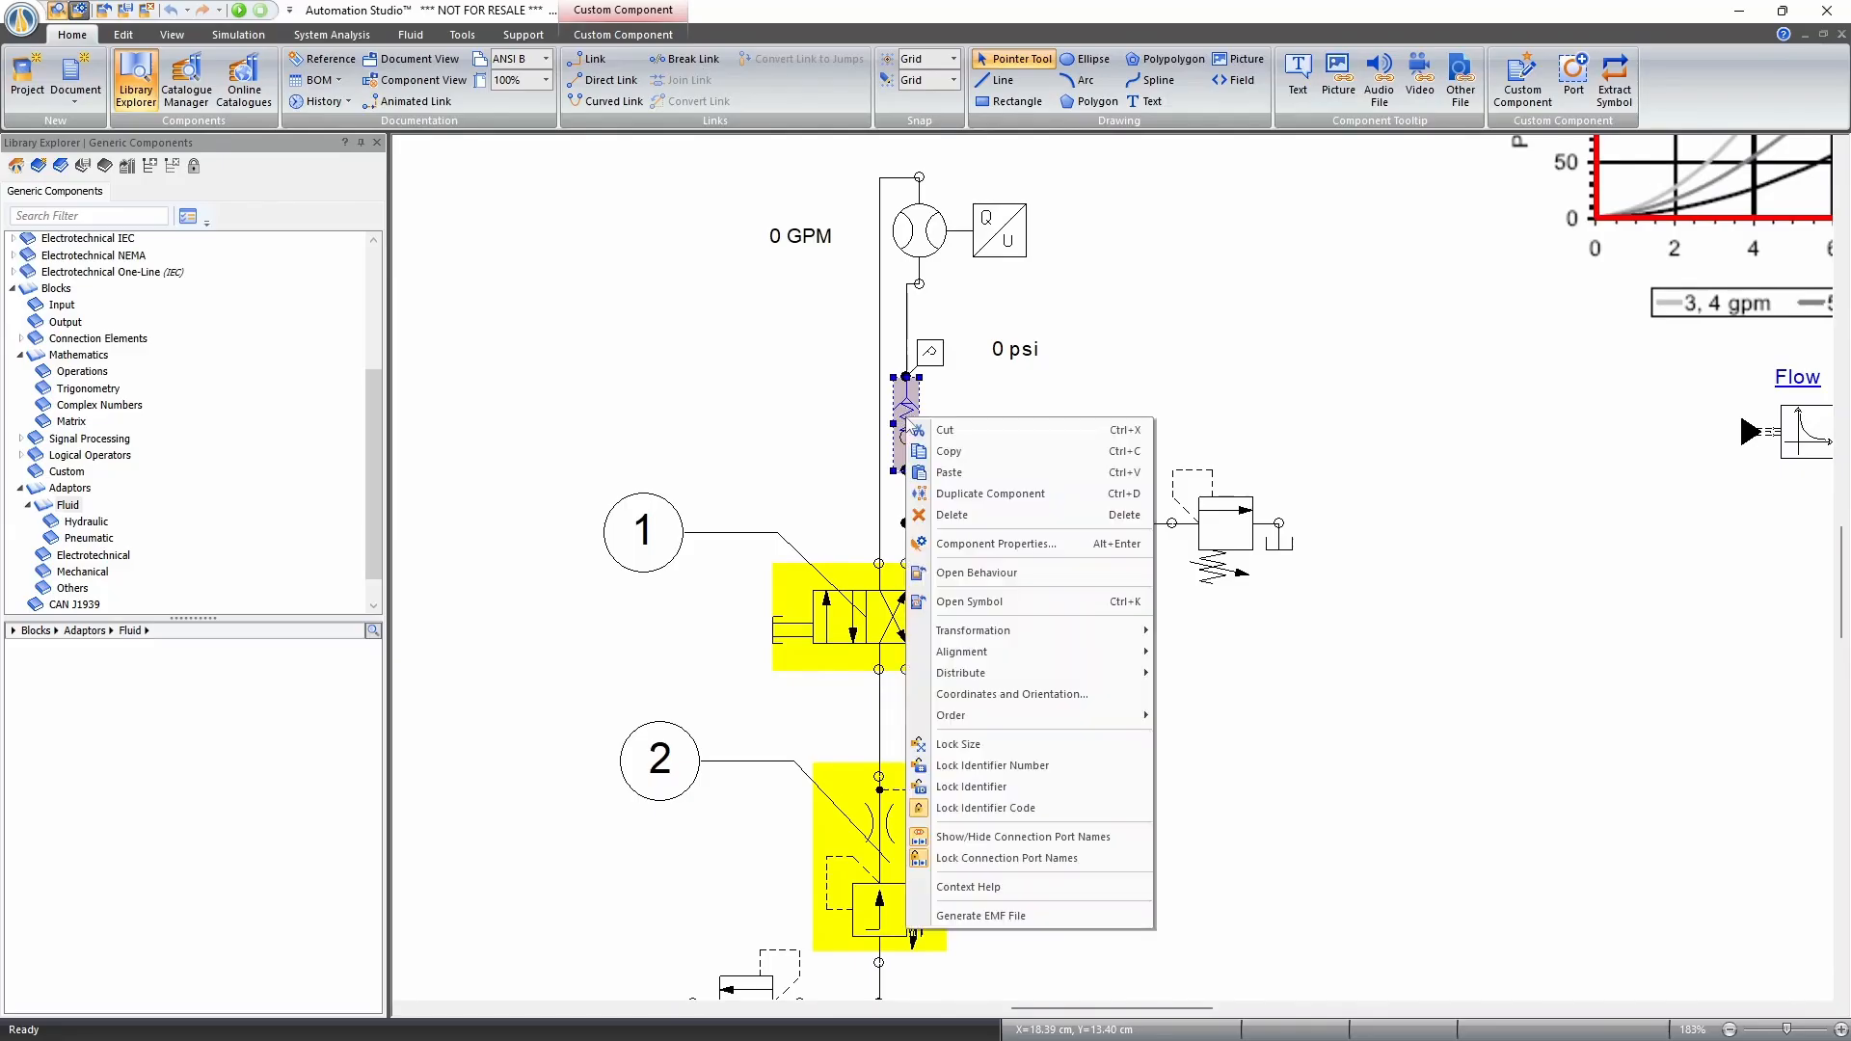
left_click(974, 570)
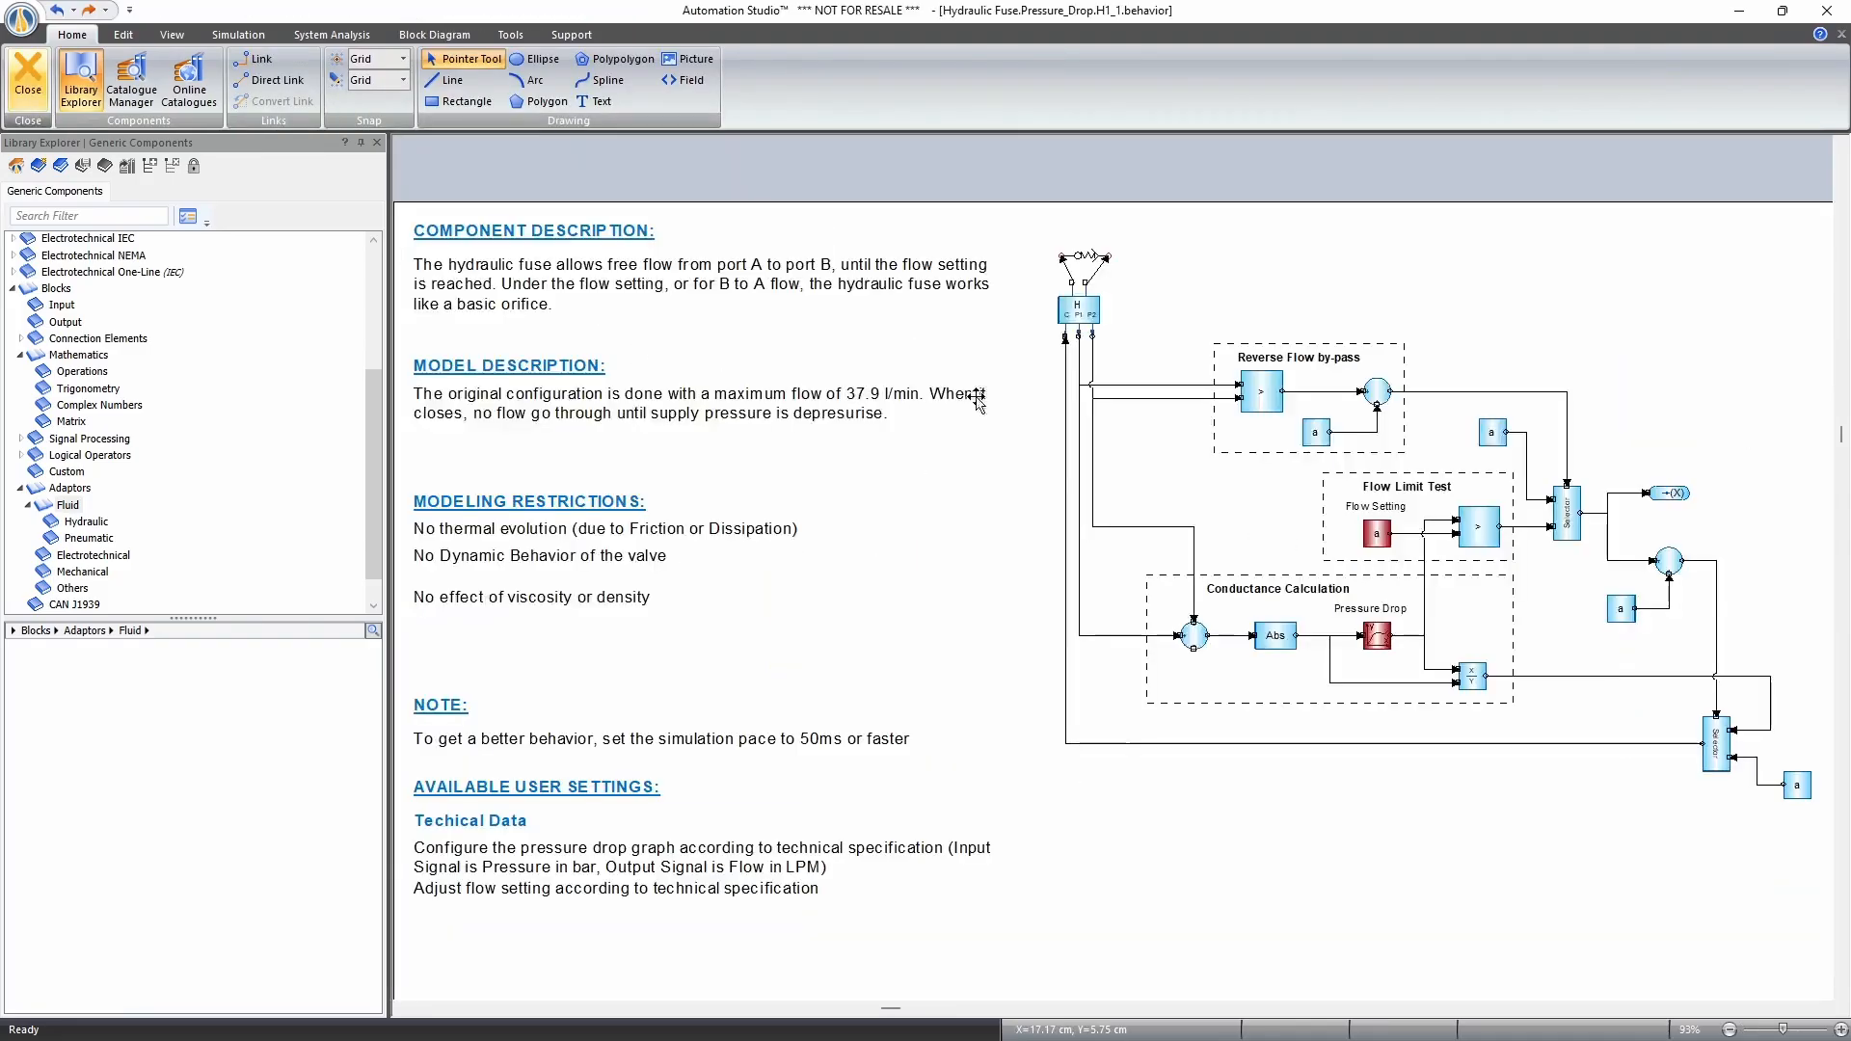
Examine the fuse's behaviour diagram around its hydraulic adaptor, close it, and return to the New_Adaptor diagram.
scroll(1155, 289, "up", 6)
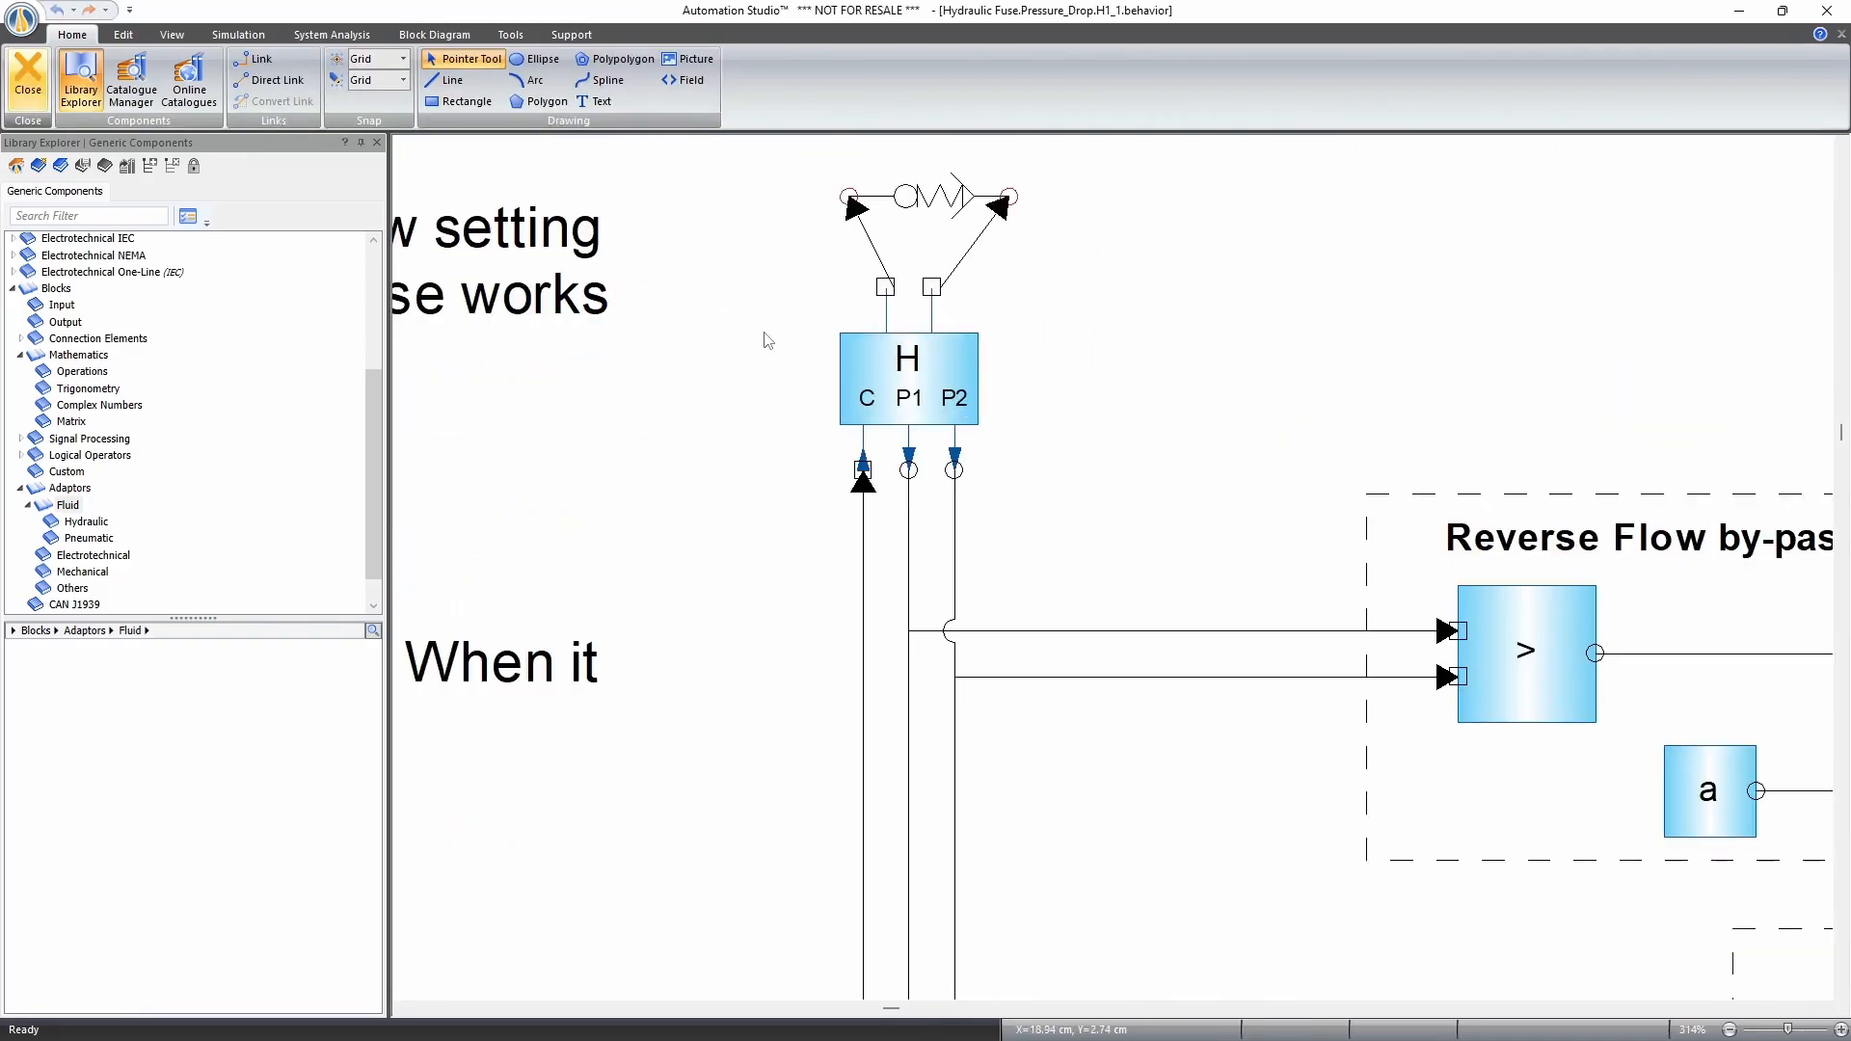
scroll(917, 415, "down", 2)
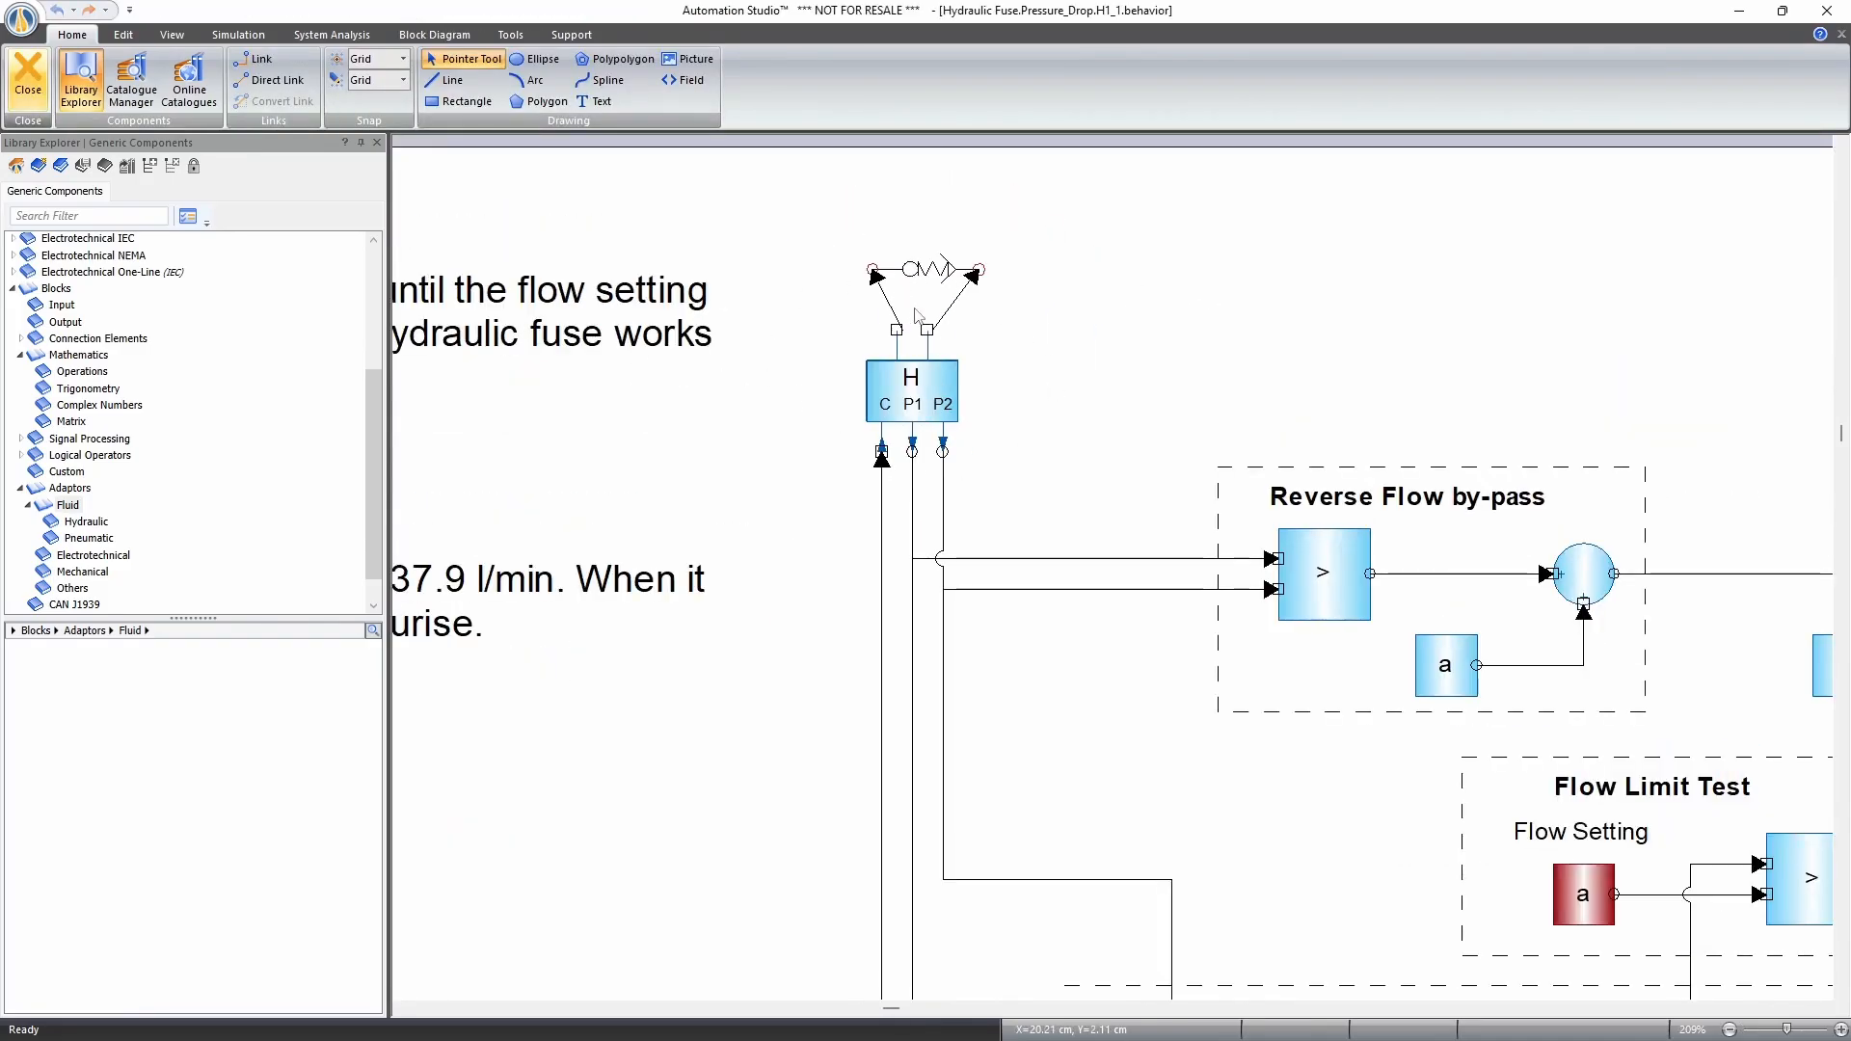
scroll(915, 310, "down", 2)
scroll(1036, 398, "down", 2)
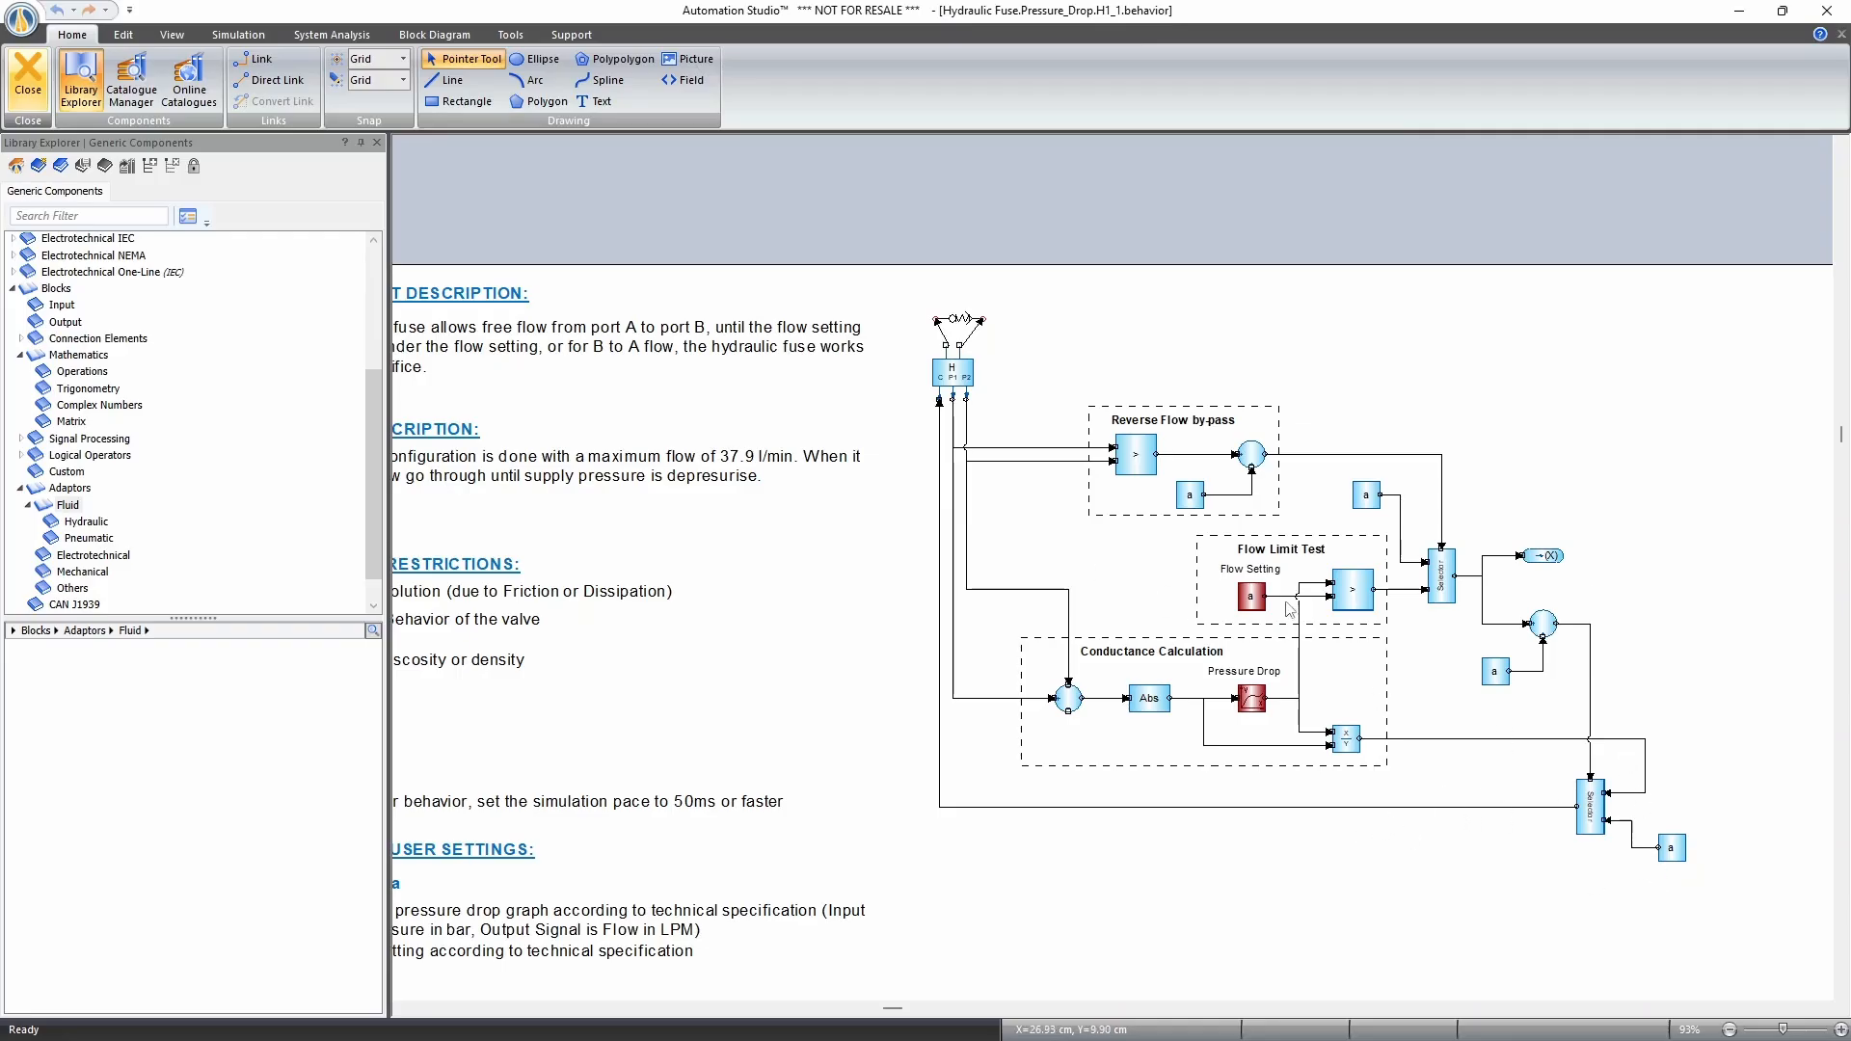
scroll(1013, 429, "up", 2)
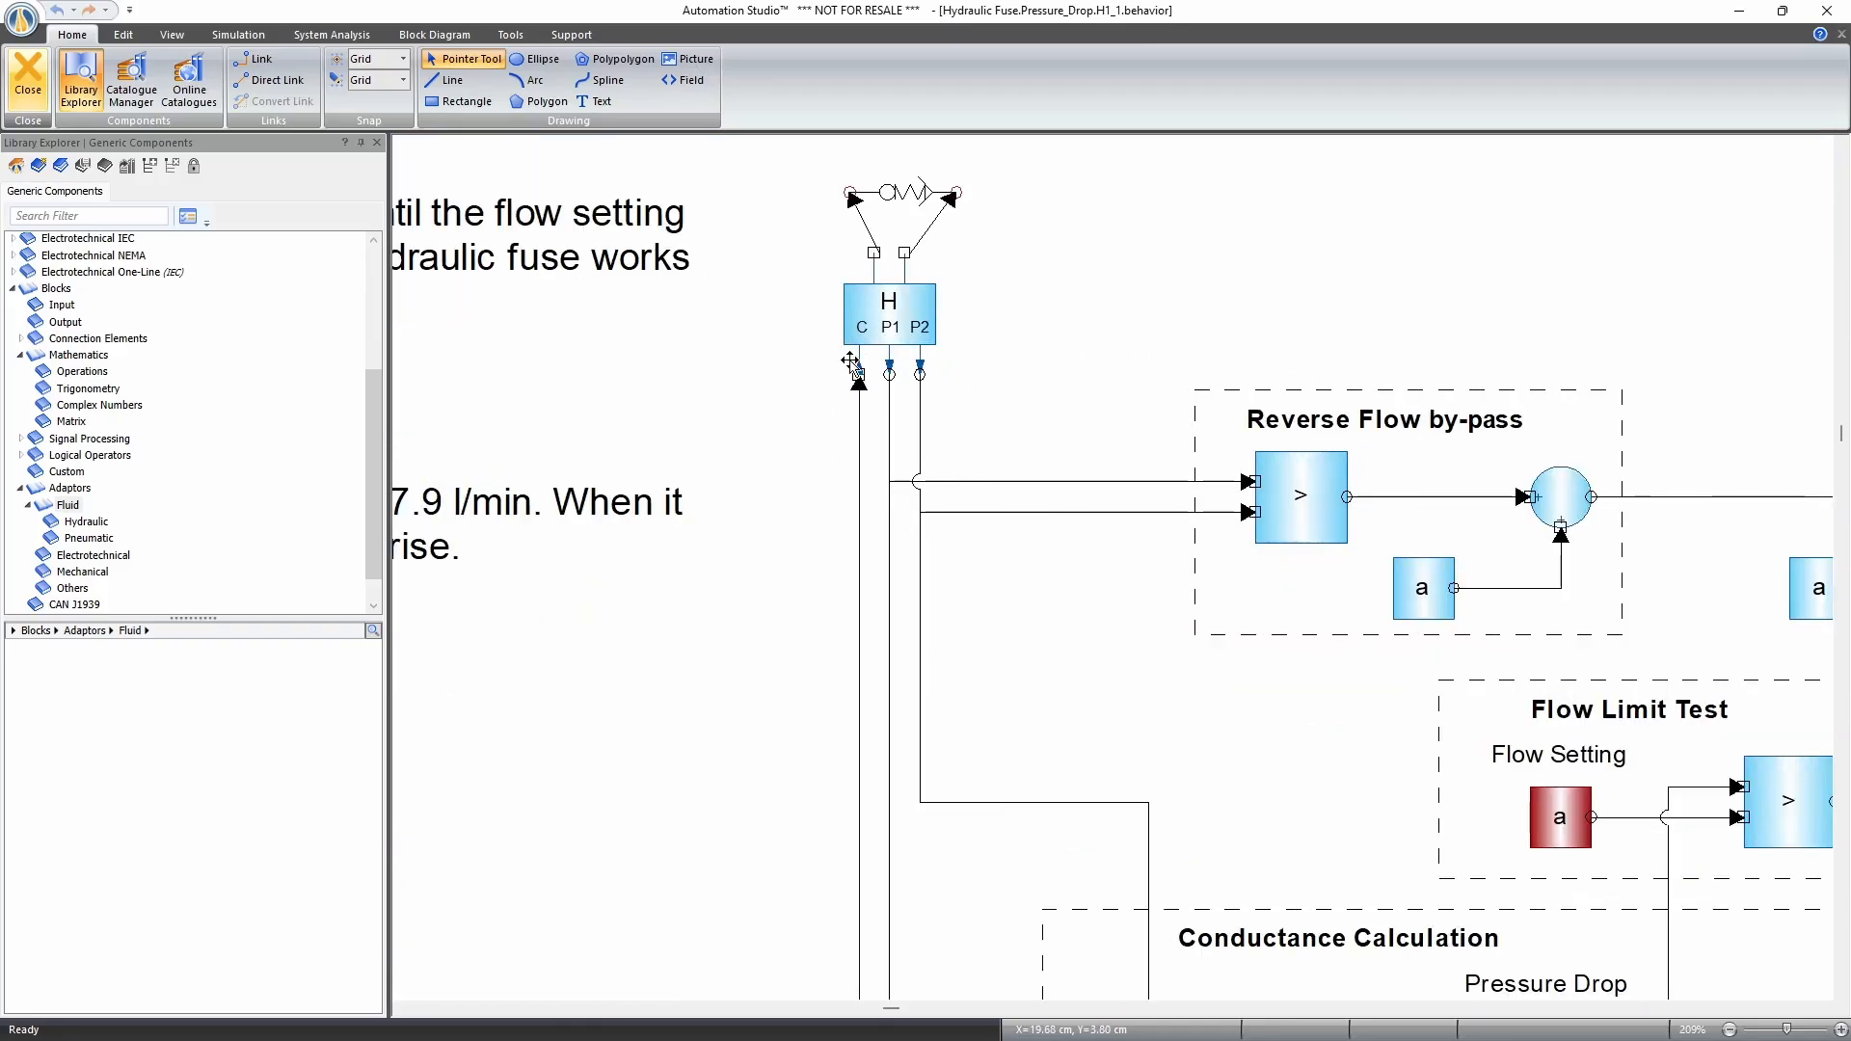
scroll(861, 332, "up", 1)
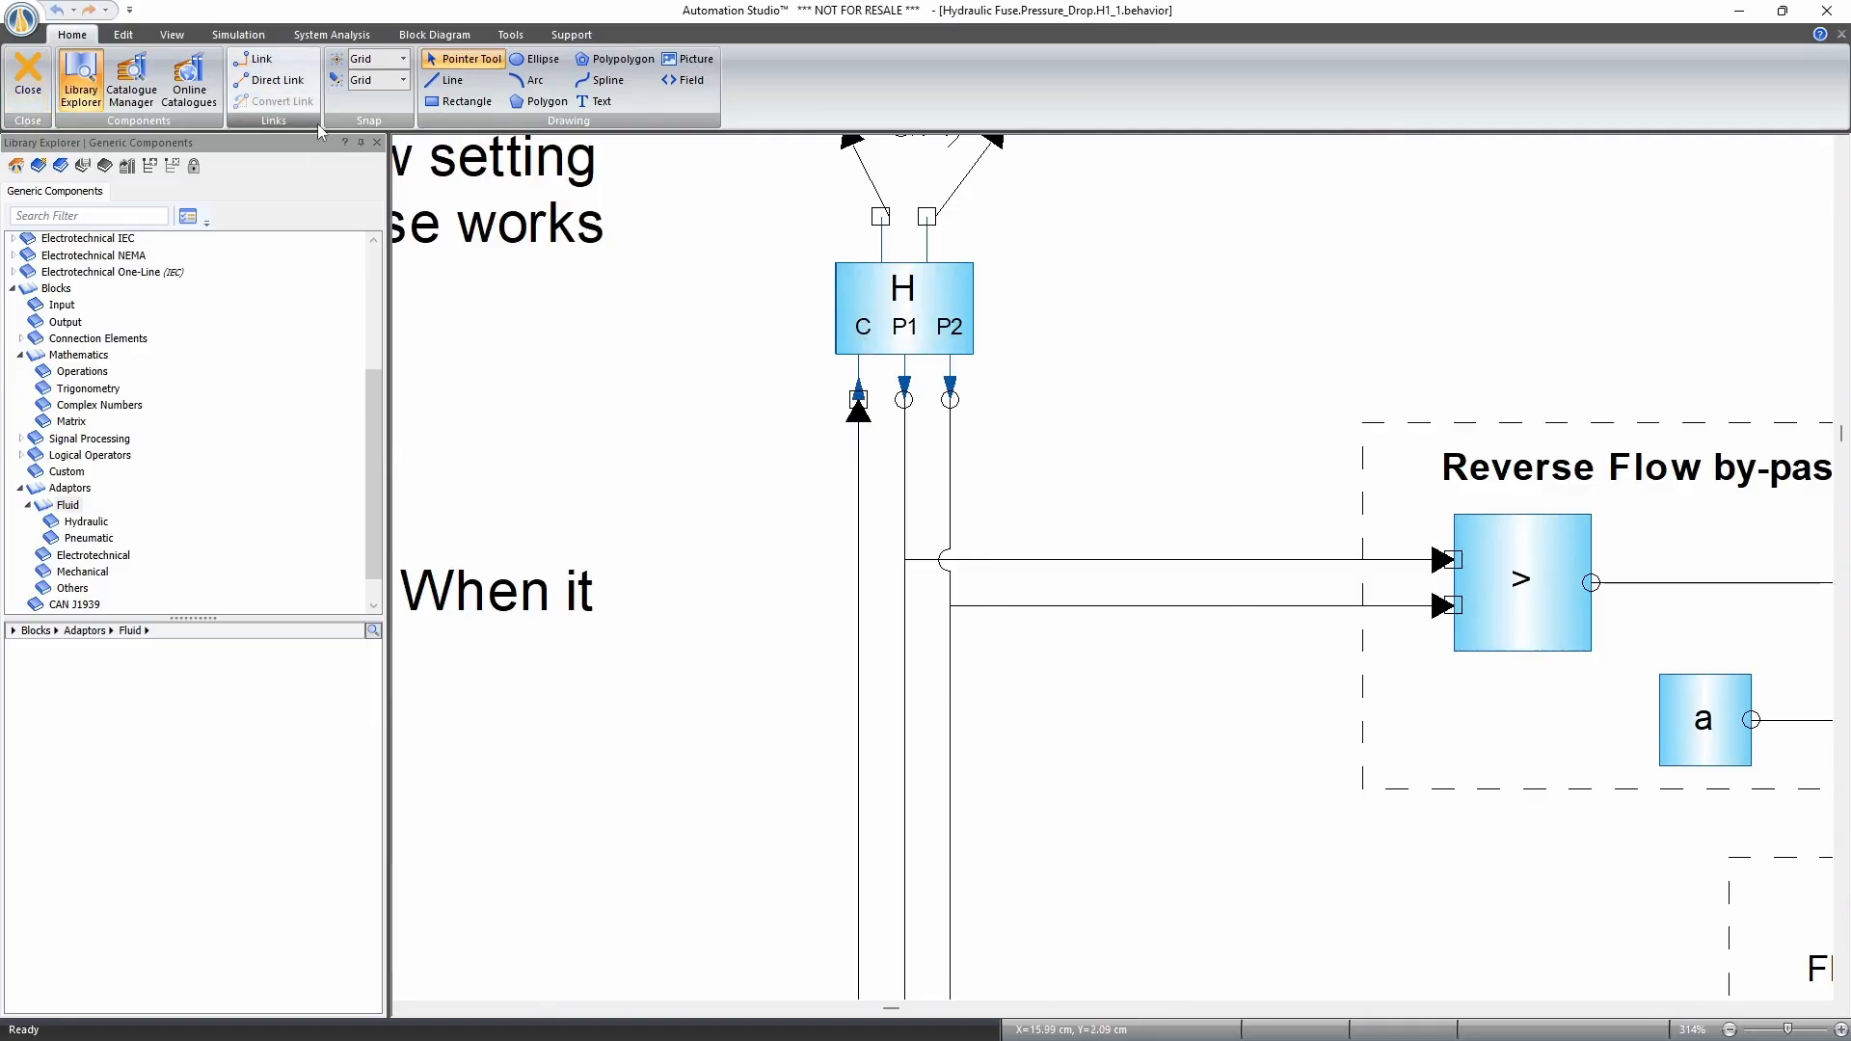
left_click(28, 75)
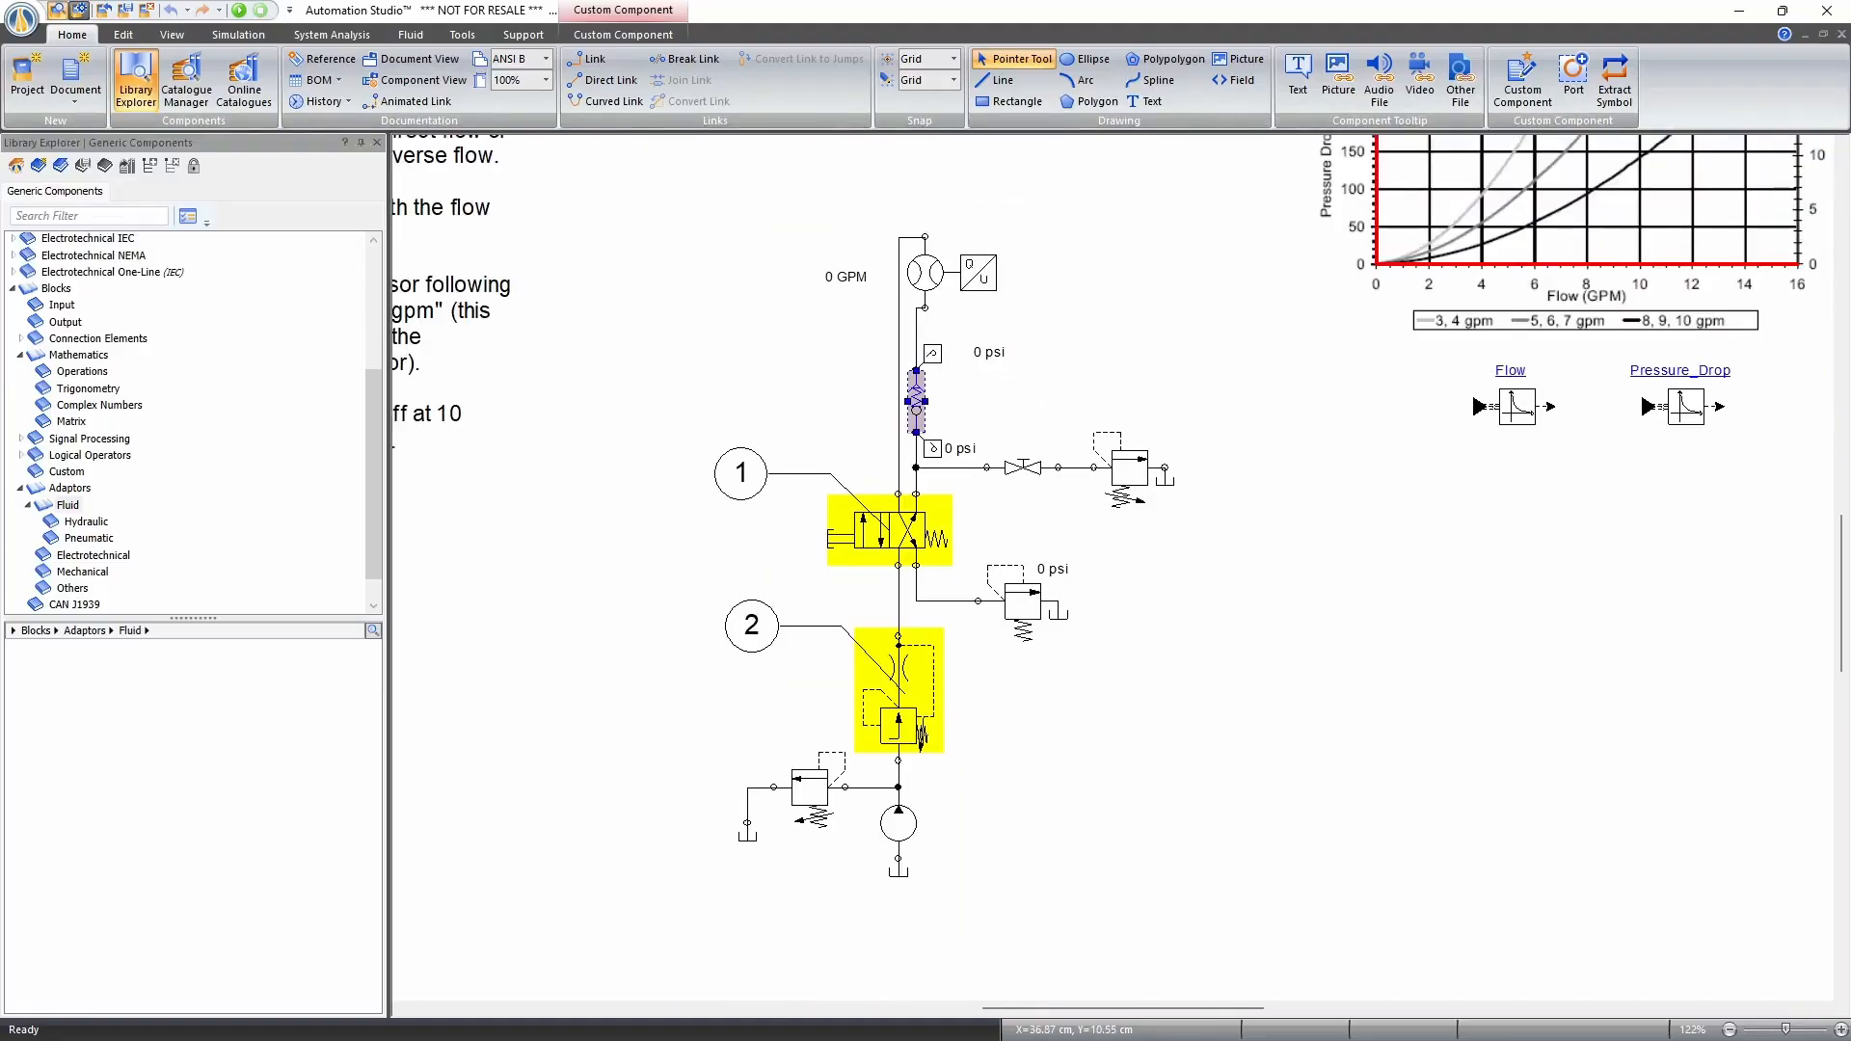
left_click(1843, 35)
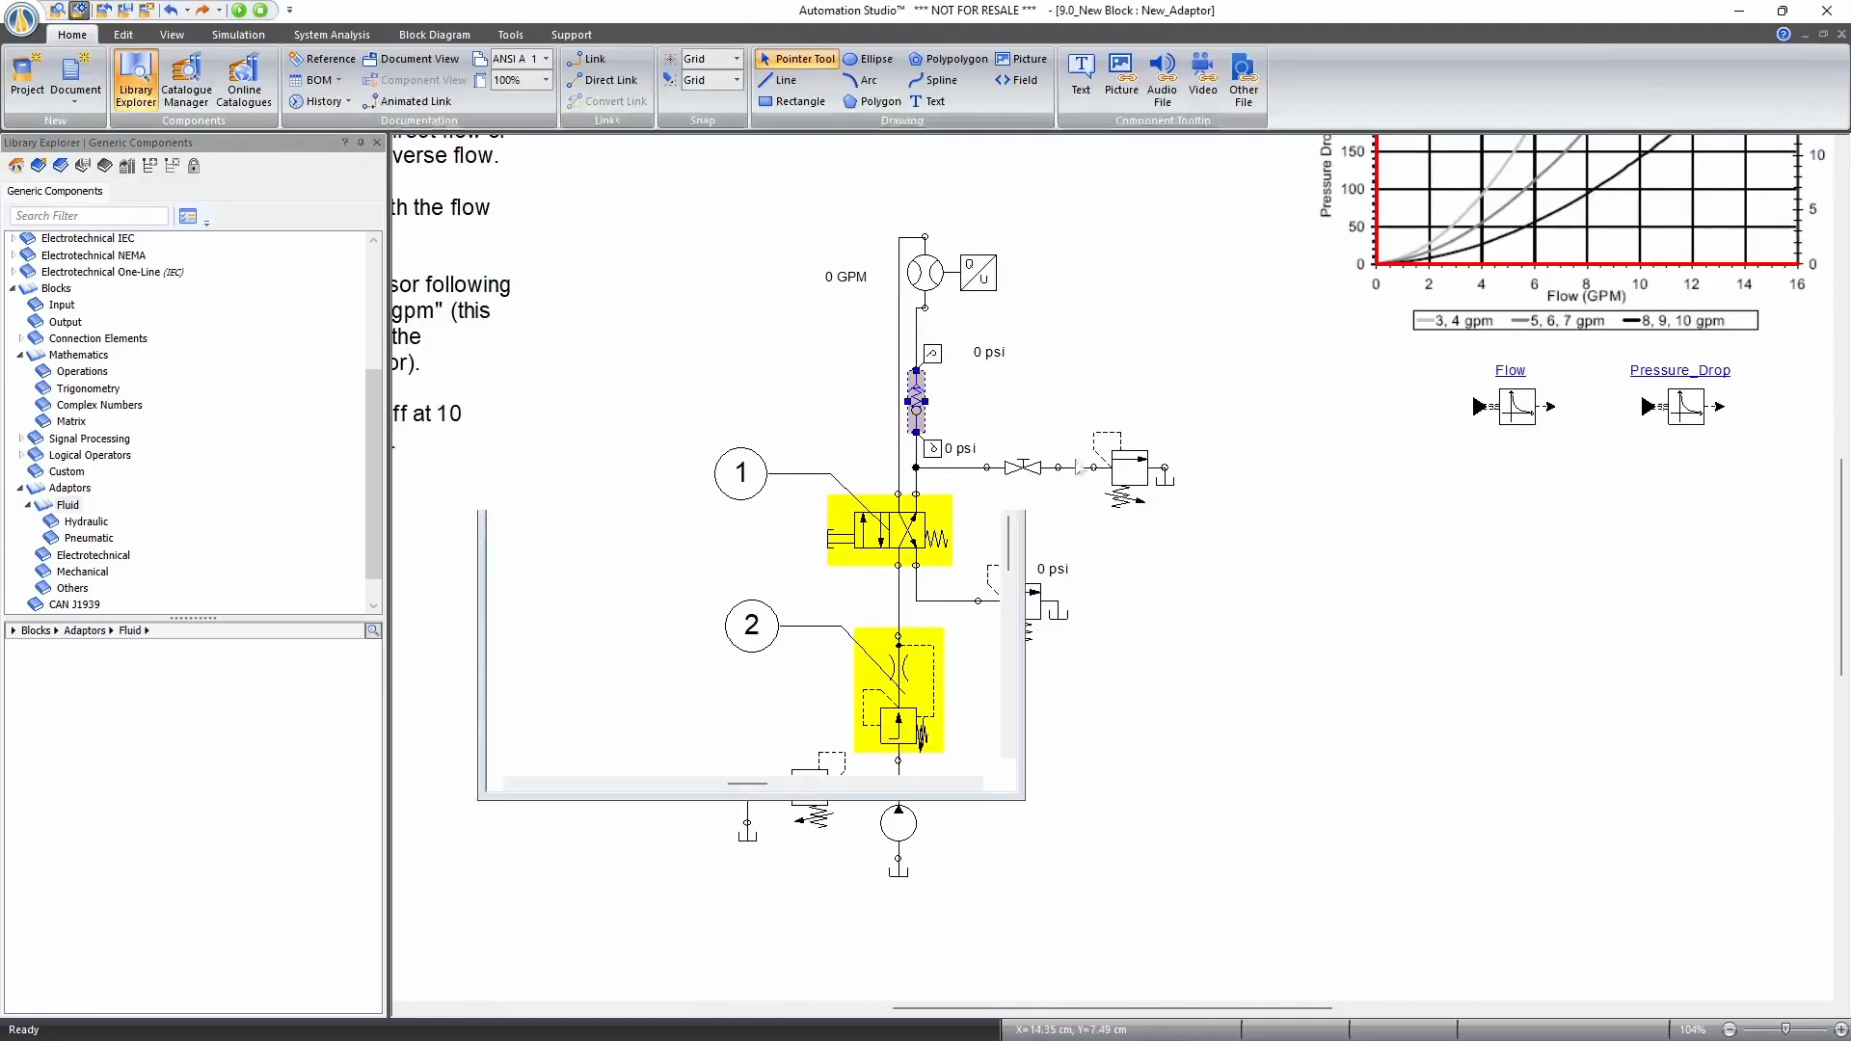
Examine the hydraulic and pneumatic source adaptors for reservoir modeling and the electrical adaptors for regeneration modeling.
scroll(761, 347, "up", 1)
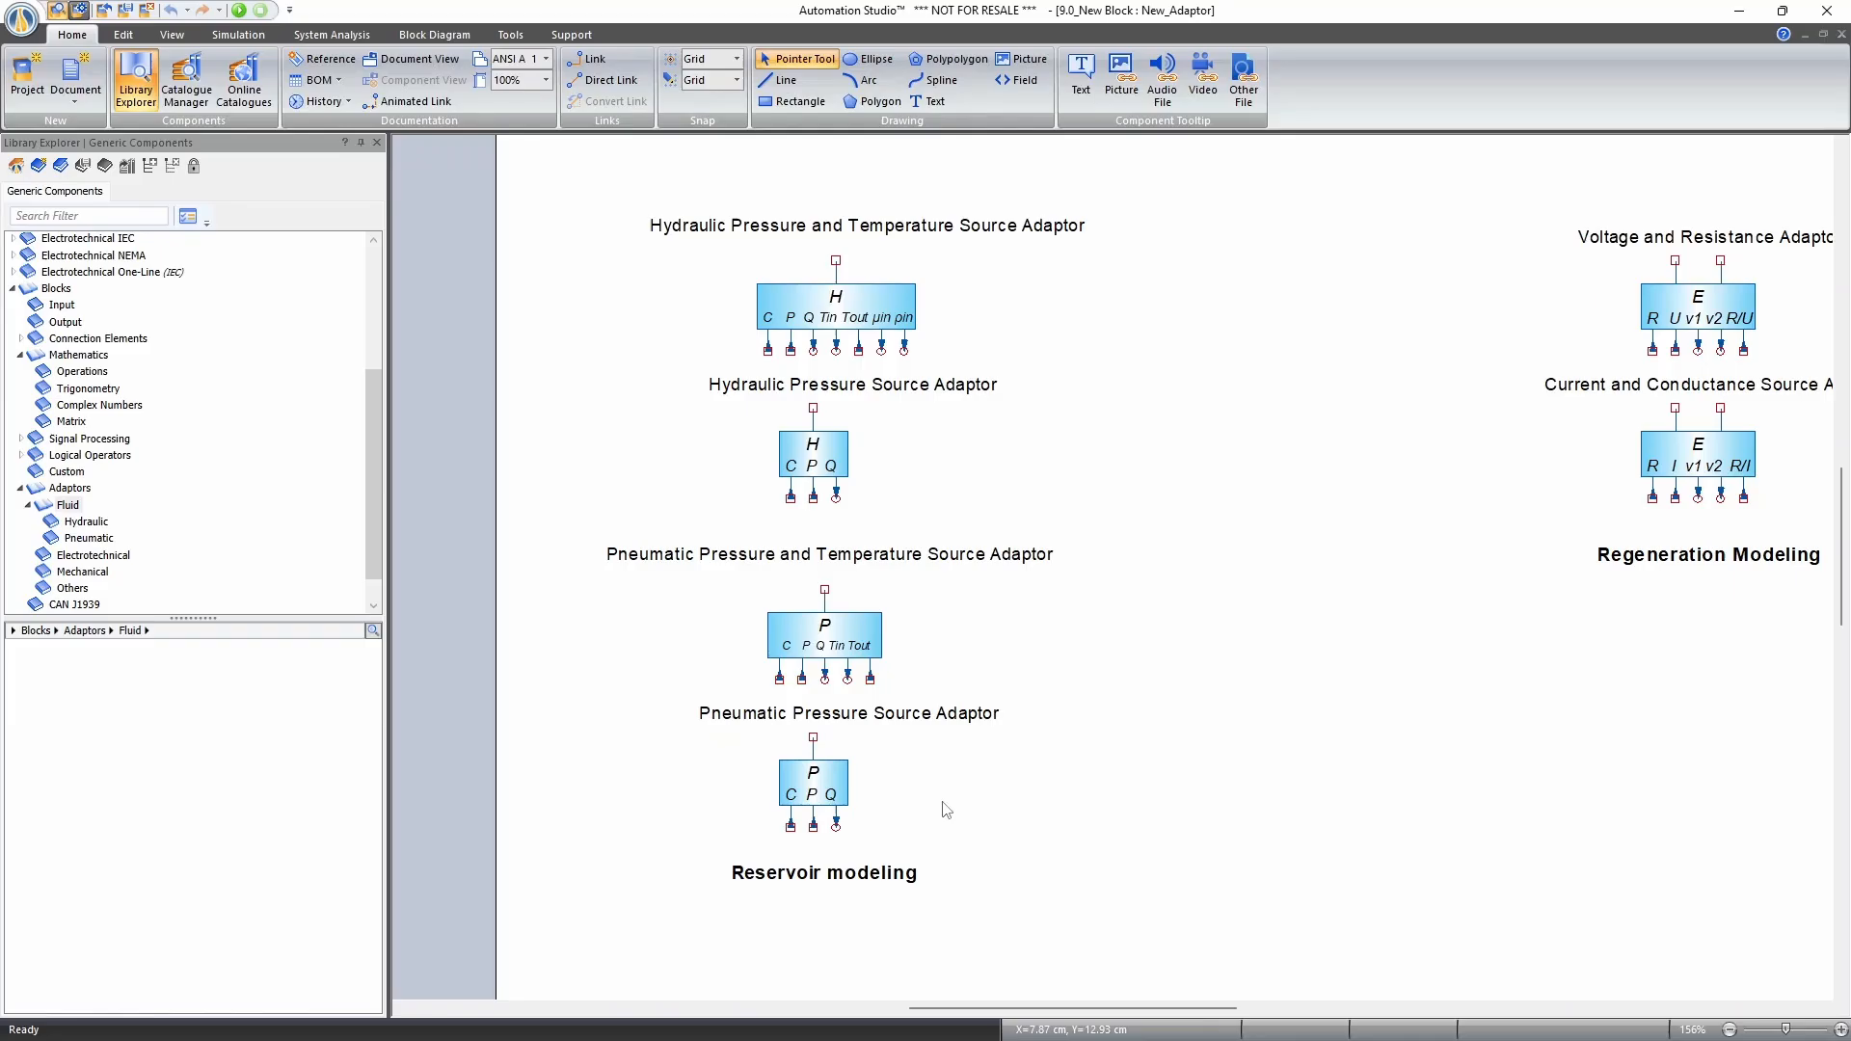
scroll(938, 776, "down", 1)
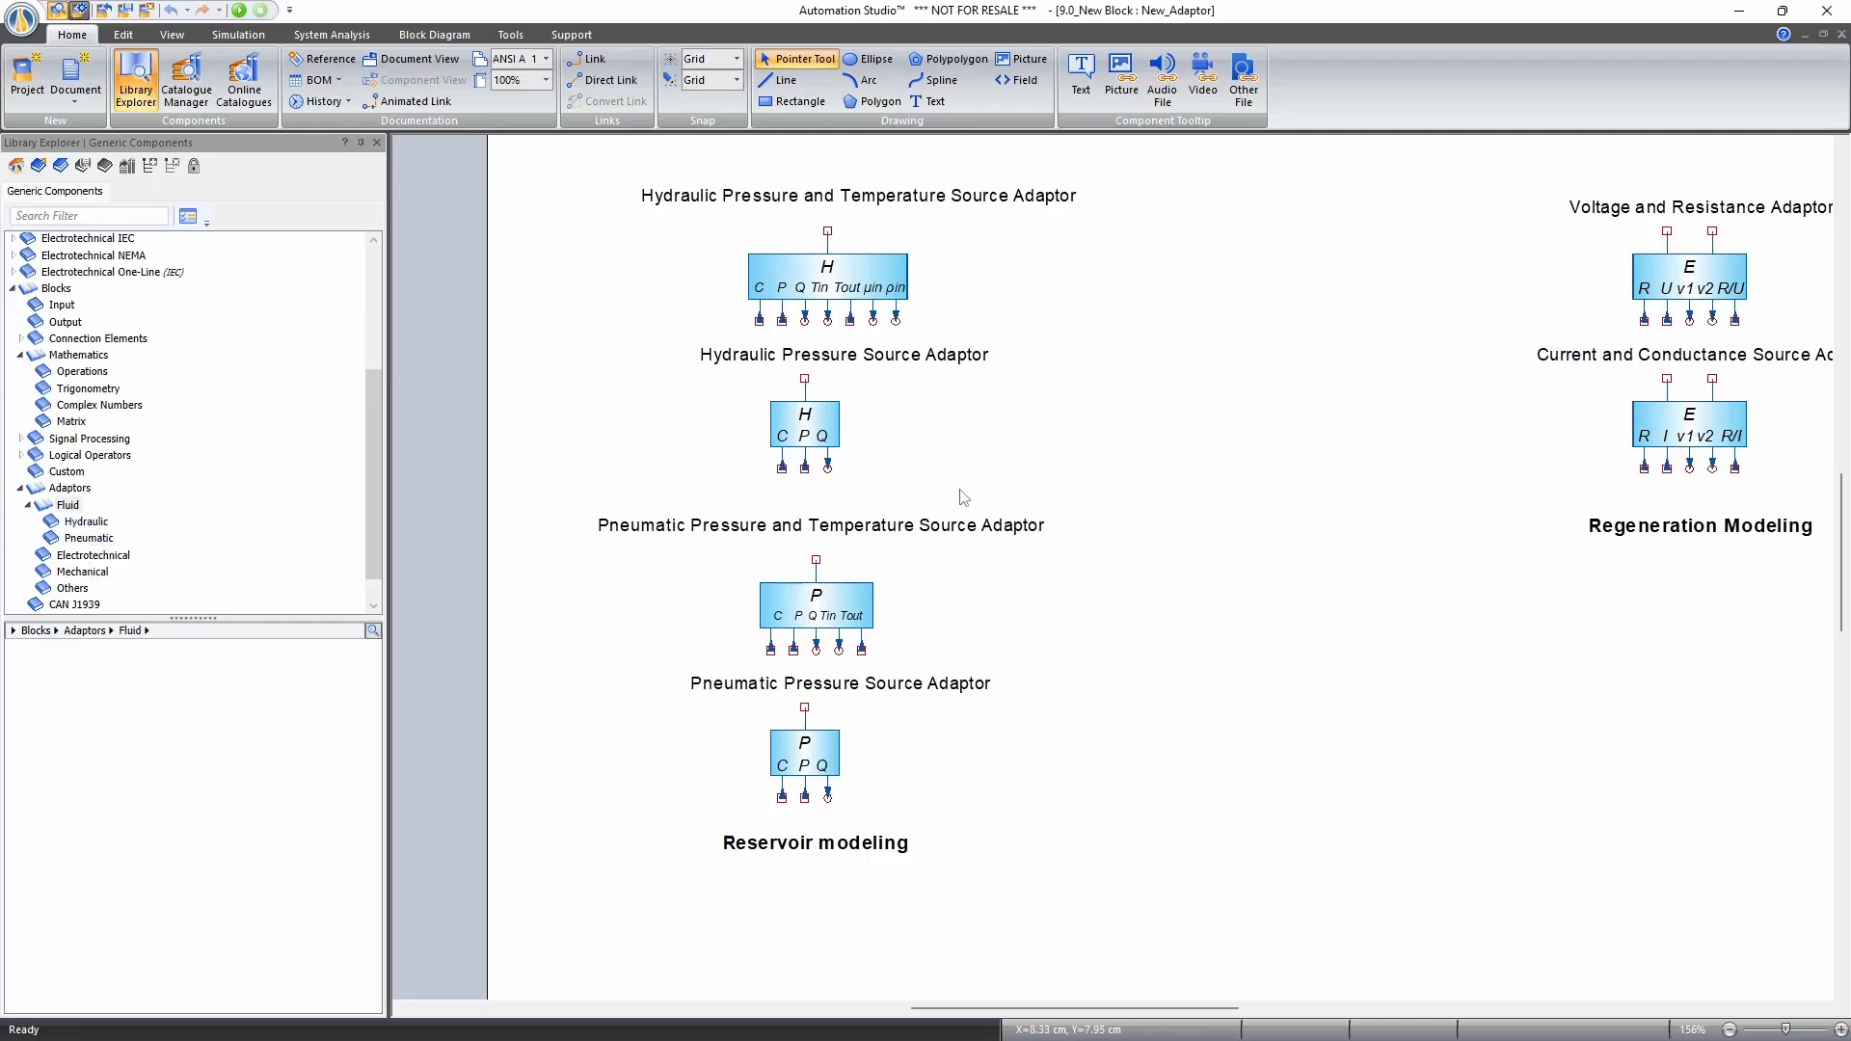
left_click_drag(1164, 758, 1062, 774)
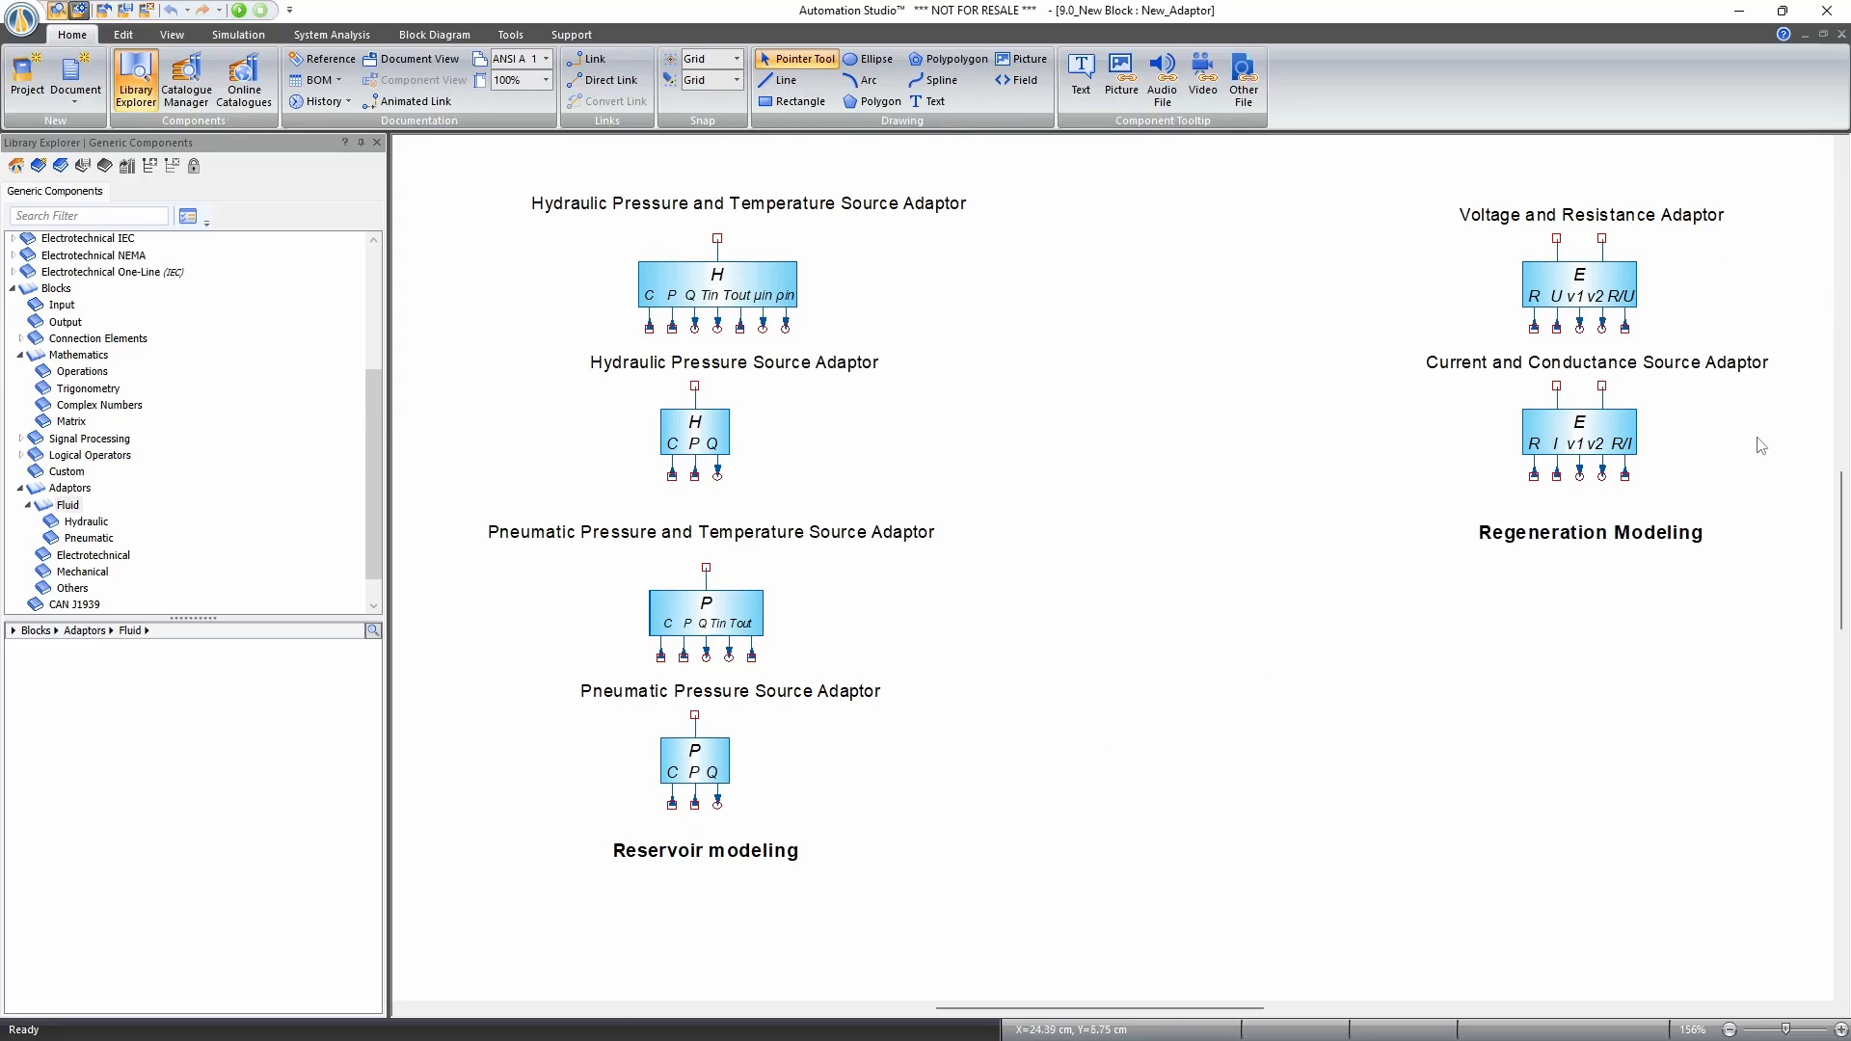
scroll(1575, 549, "up", 4)
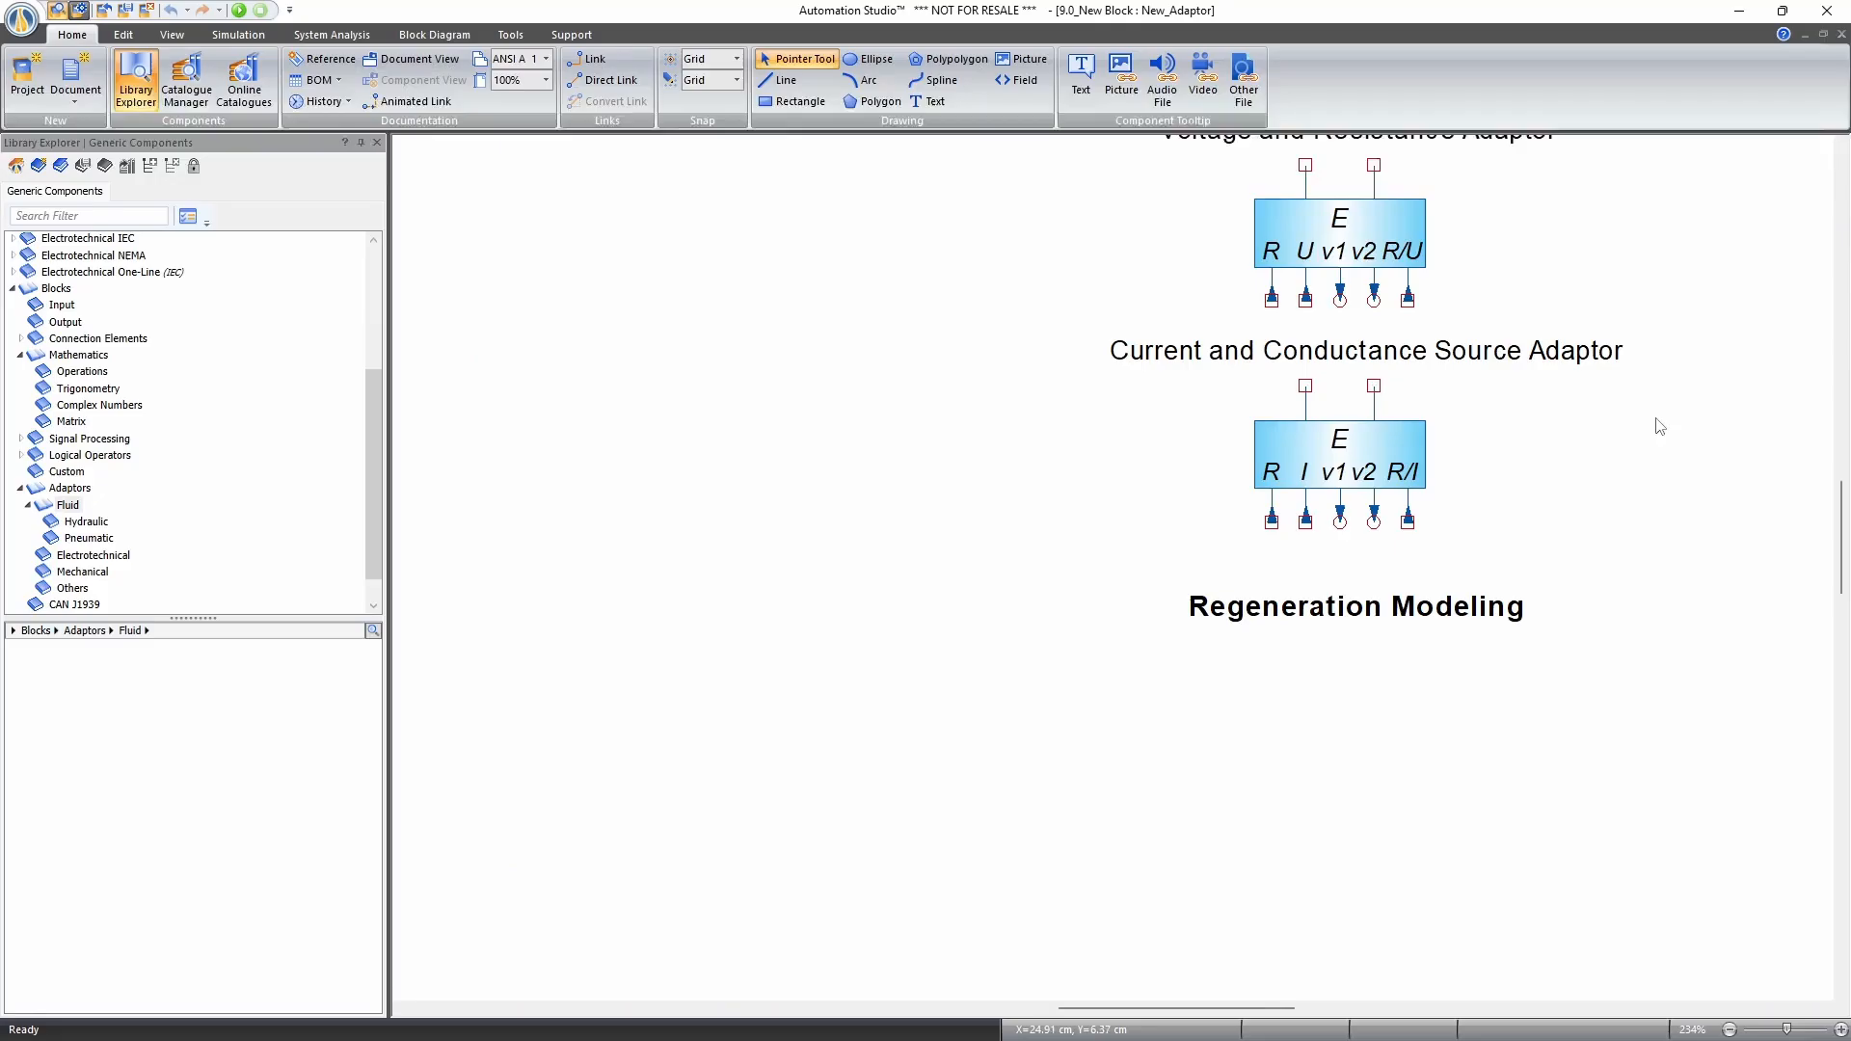
scroll(1342, 586, "down", 4)
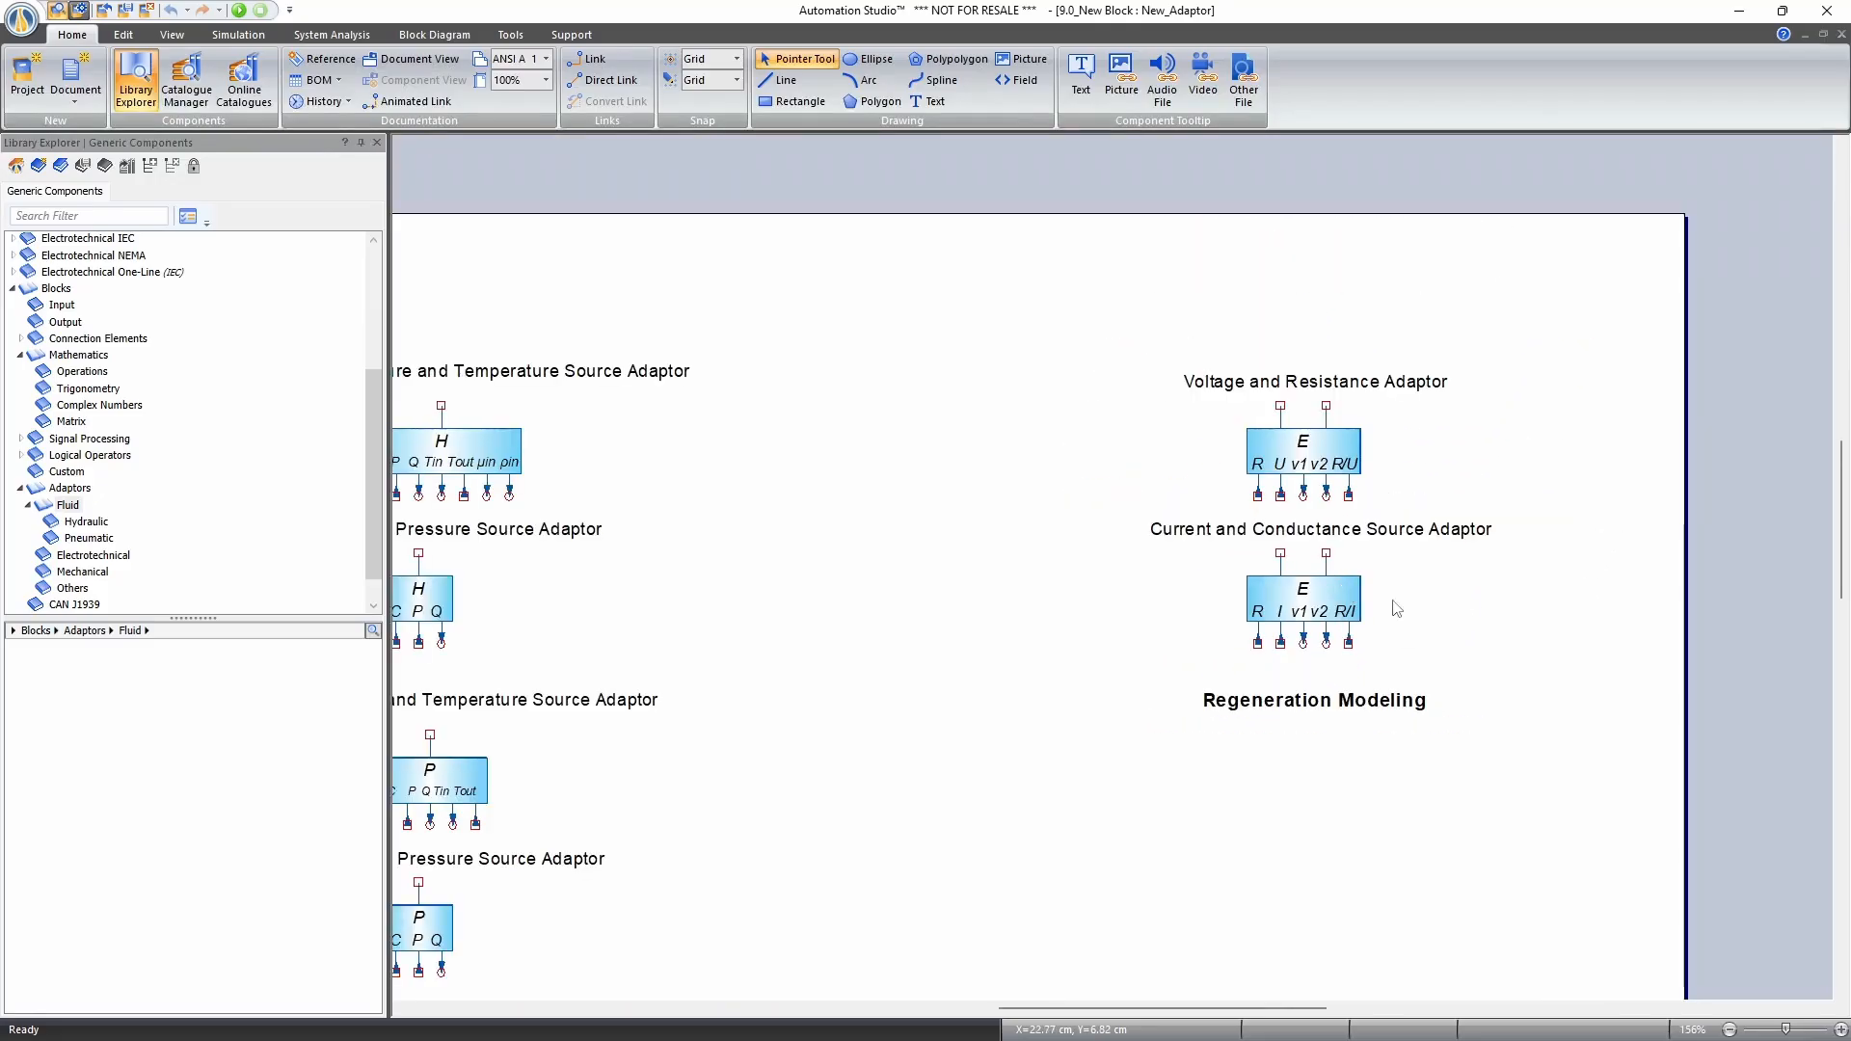
left_click_drag(1053, 726, 1273, 571)
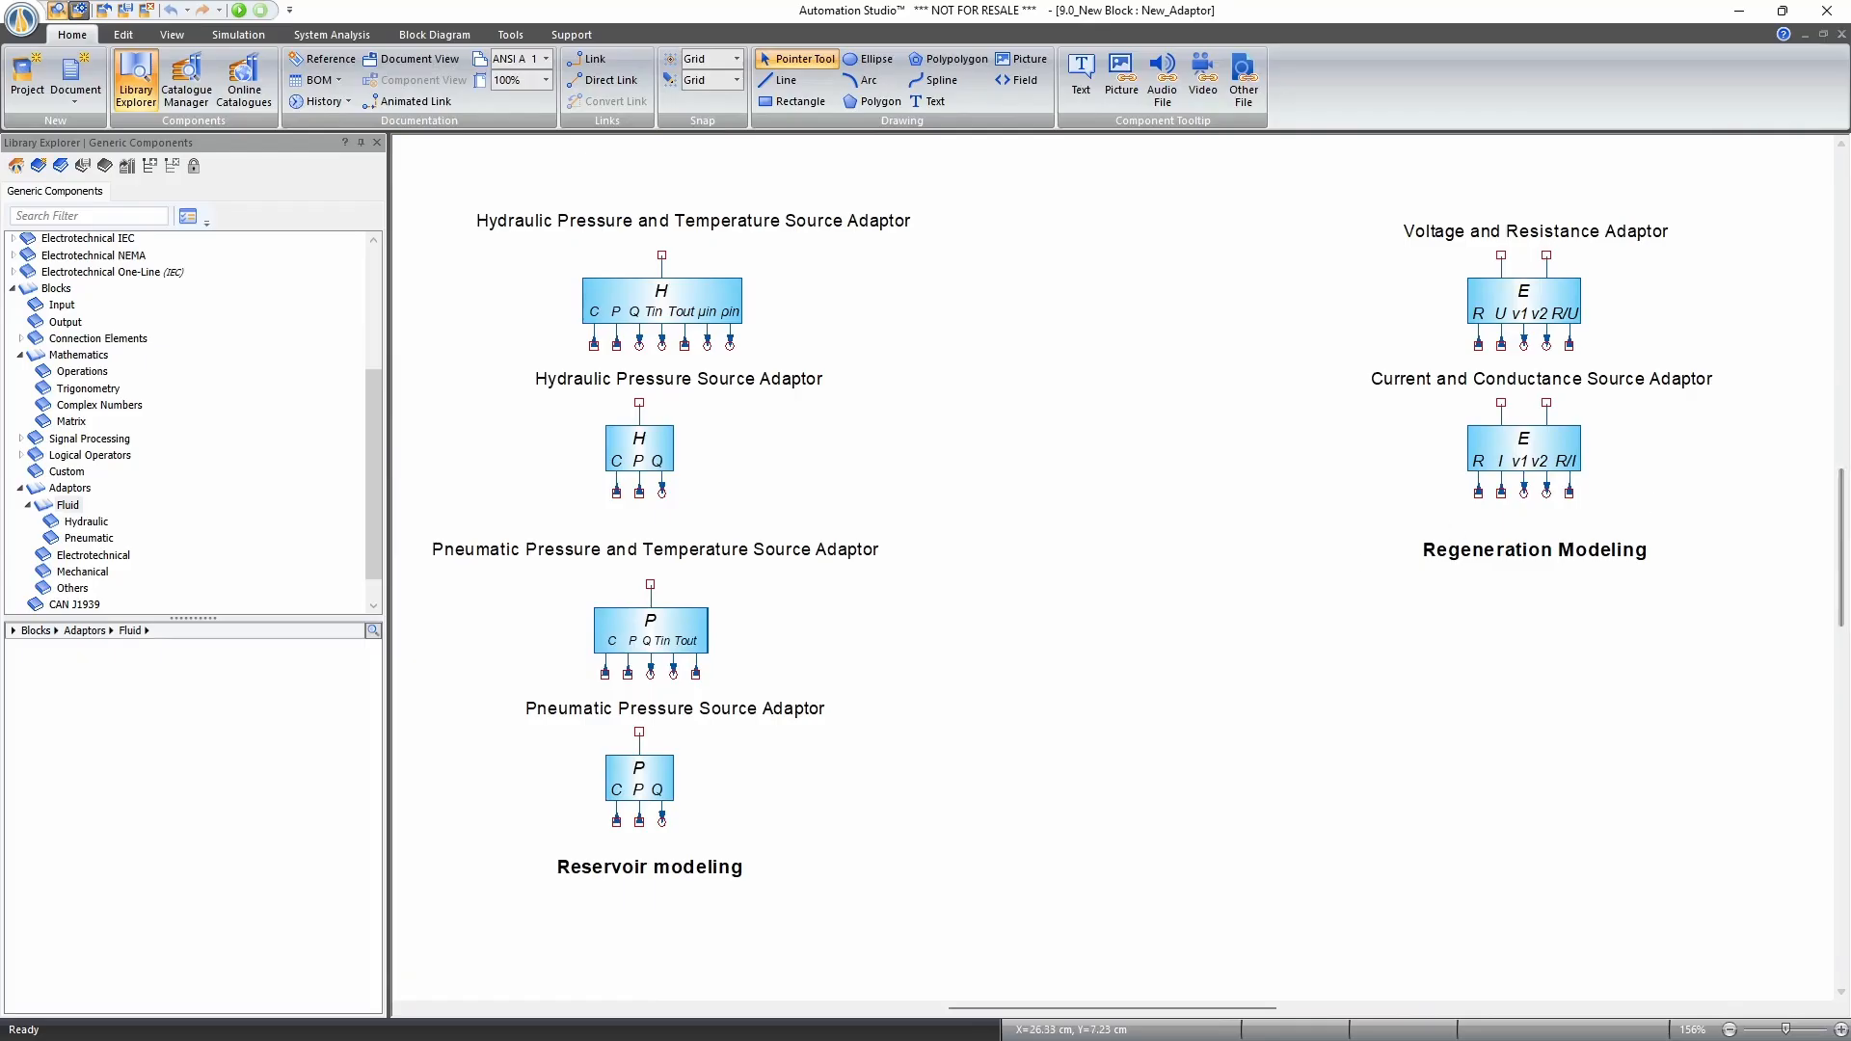
Switch to the New_Input diagram, open the Random Number Generator's properties, and review its distribution type options and lower bound, keeping Uniform Distribution.
key("ctrl+Tab")
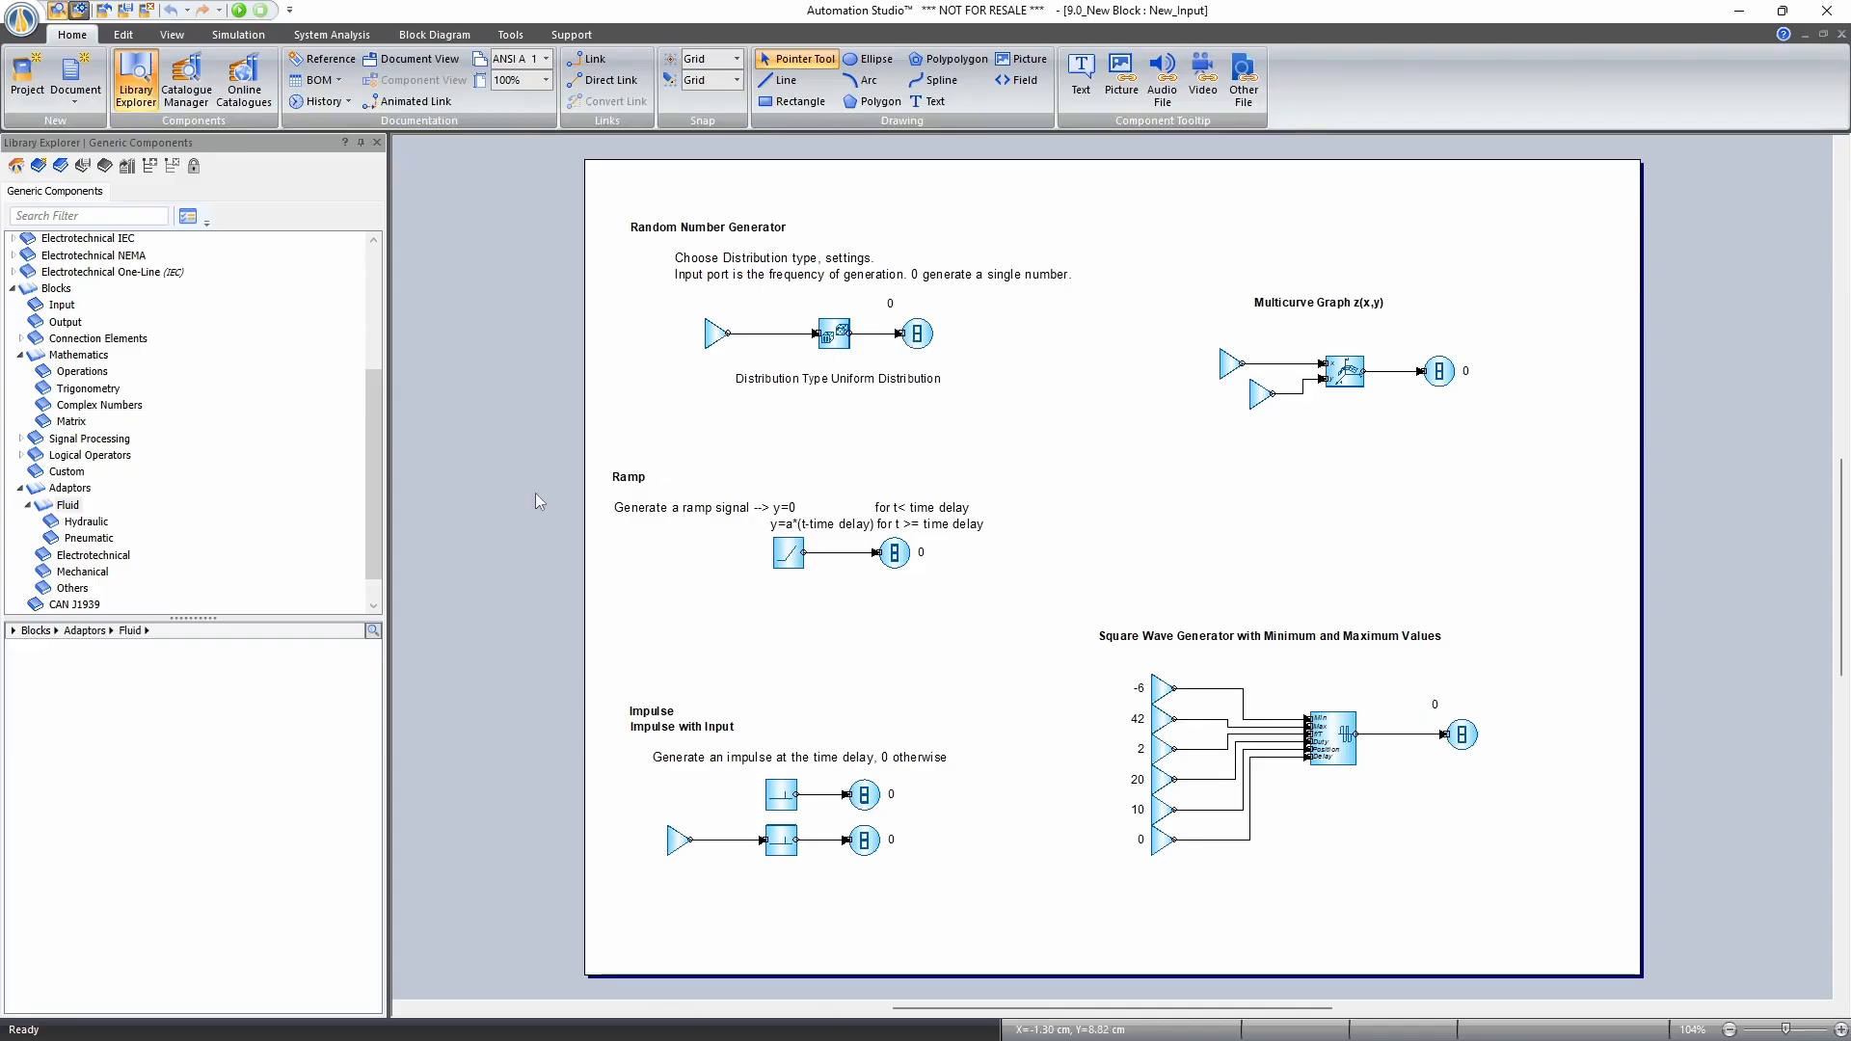
scroll(864, 259, "up", 3)
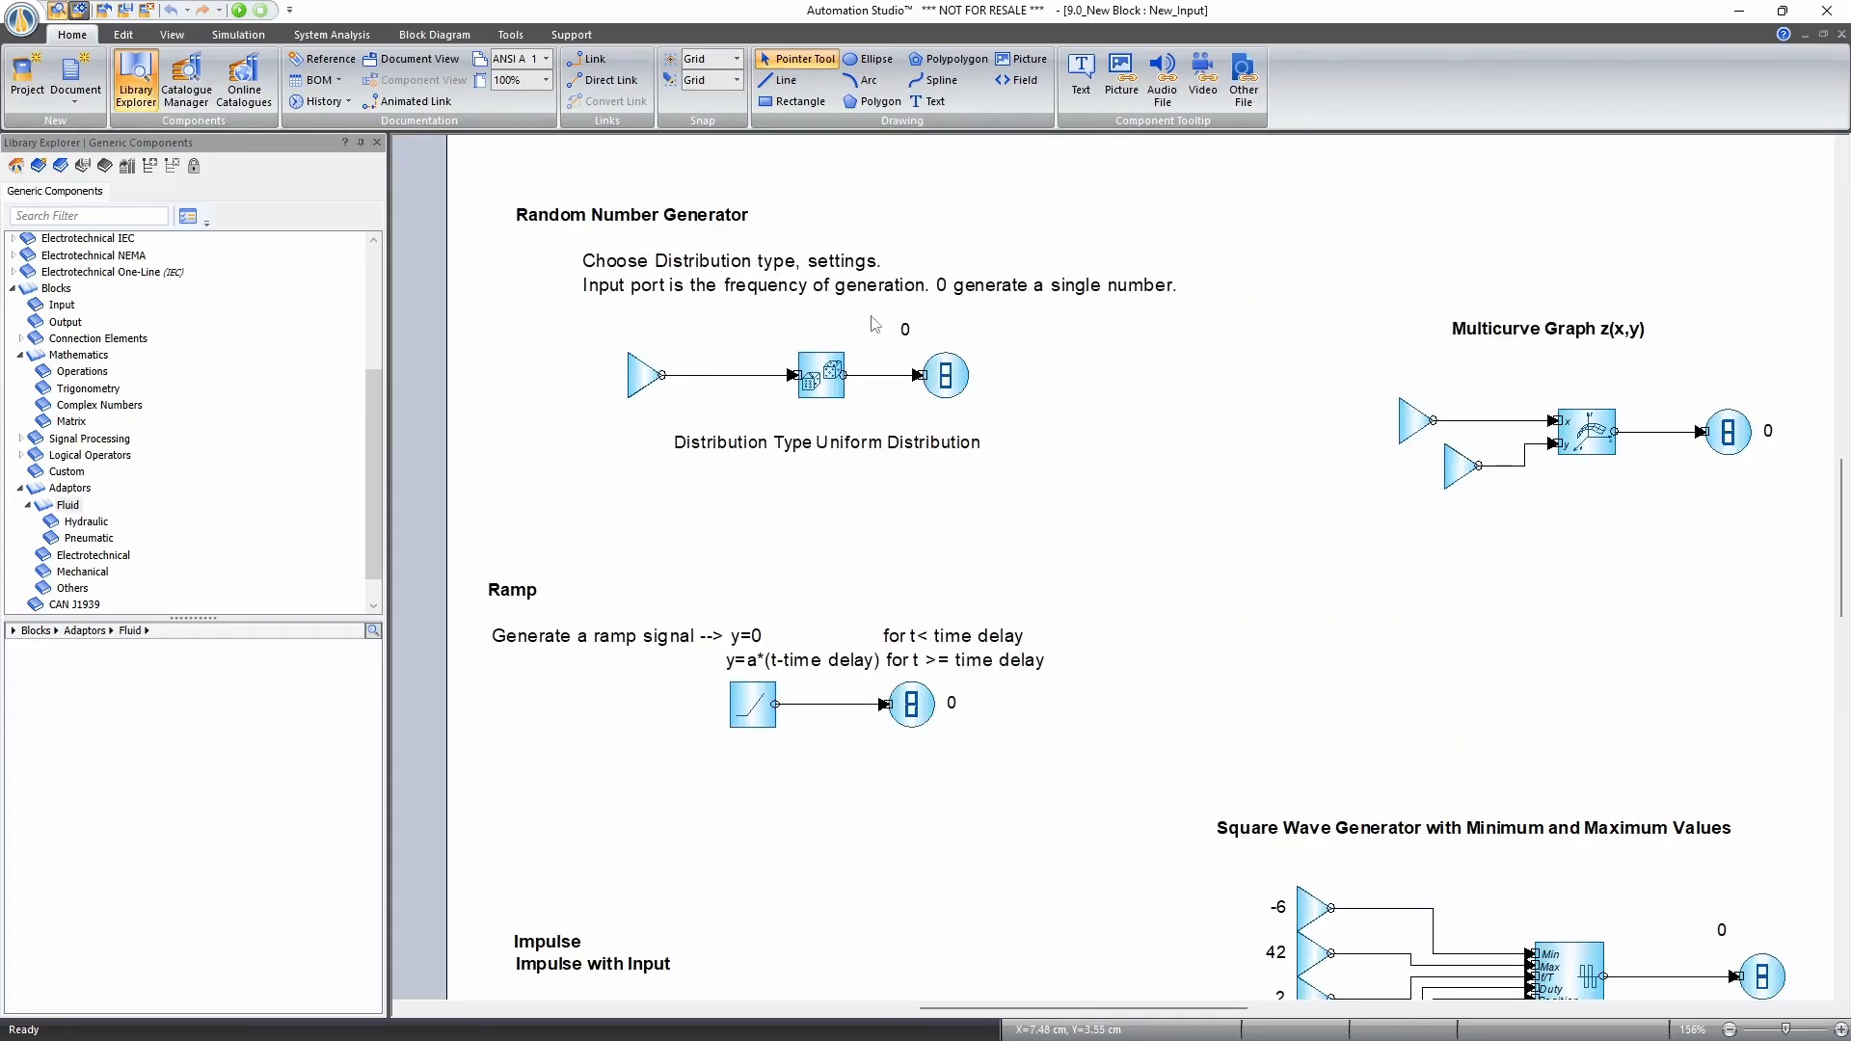
left_click(818, 384)
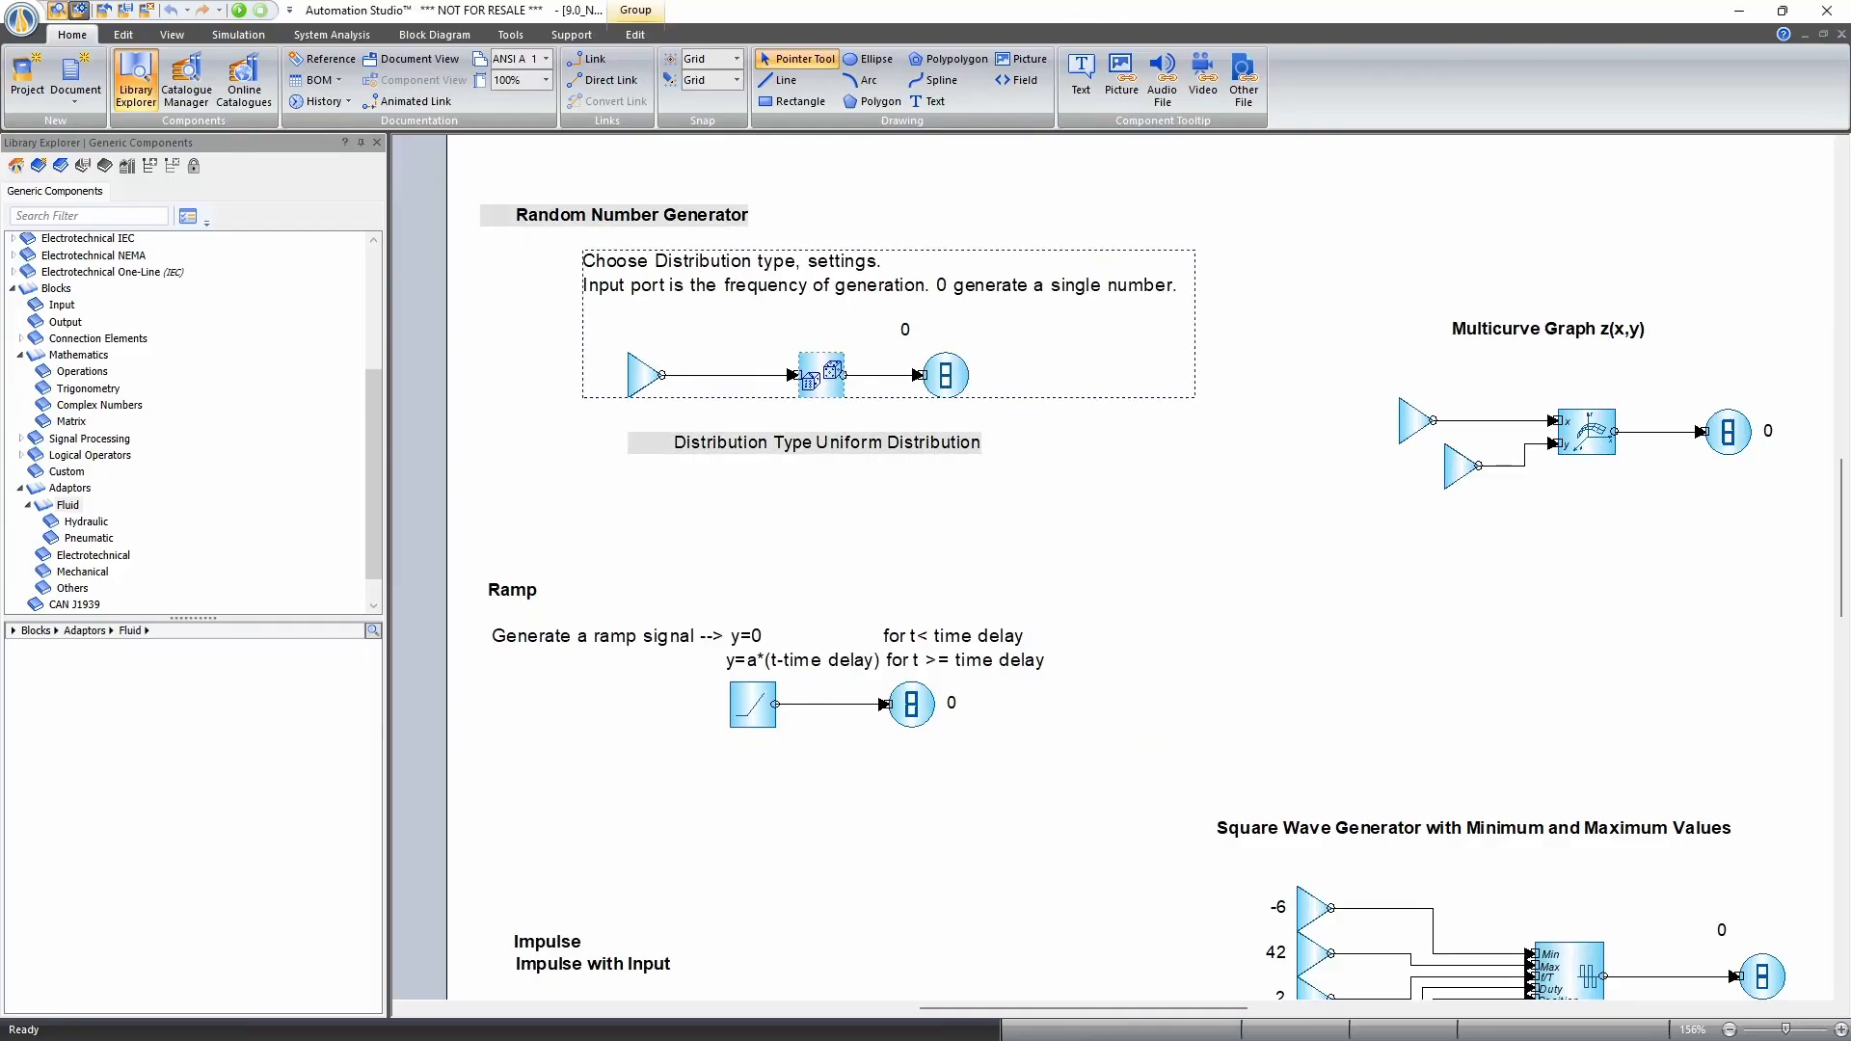
left_click_drag(1850, 77, 1080, 86)
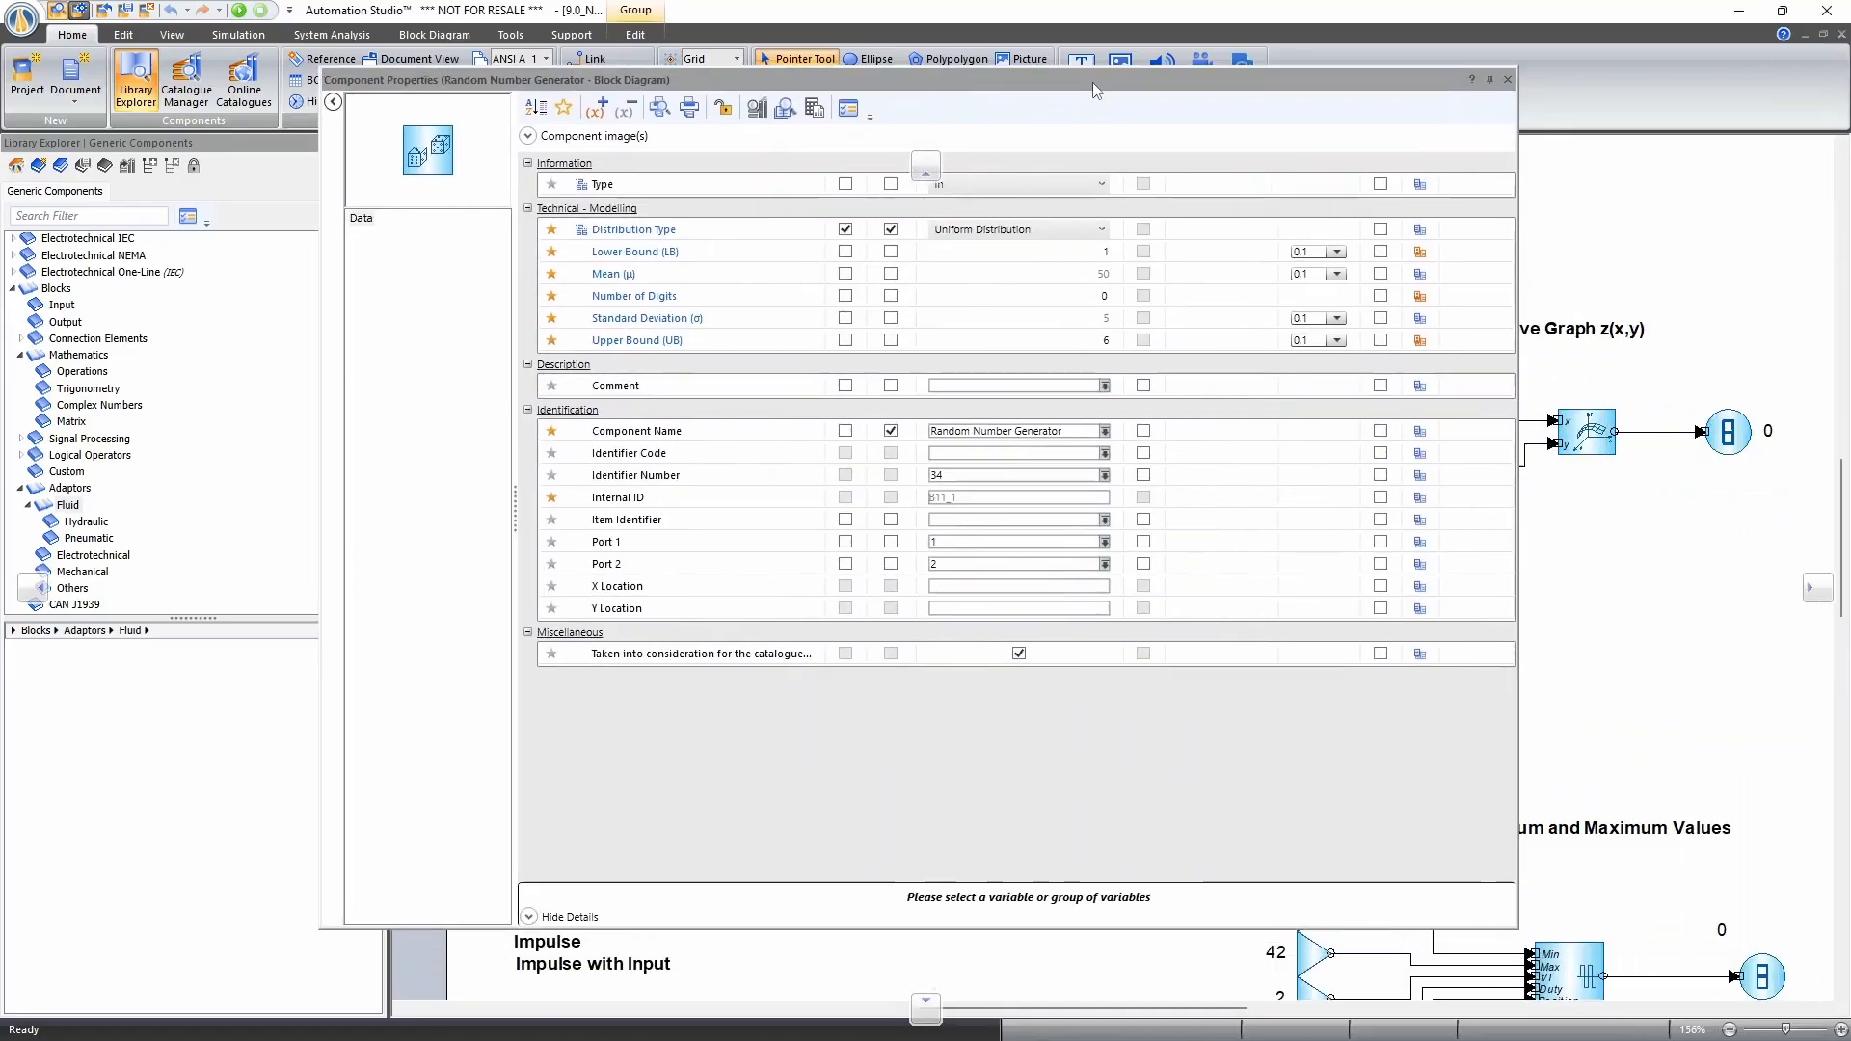
left_click(971, 232)
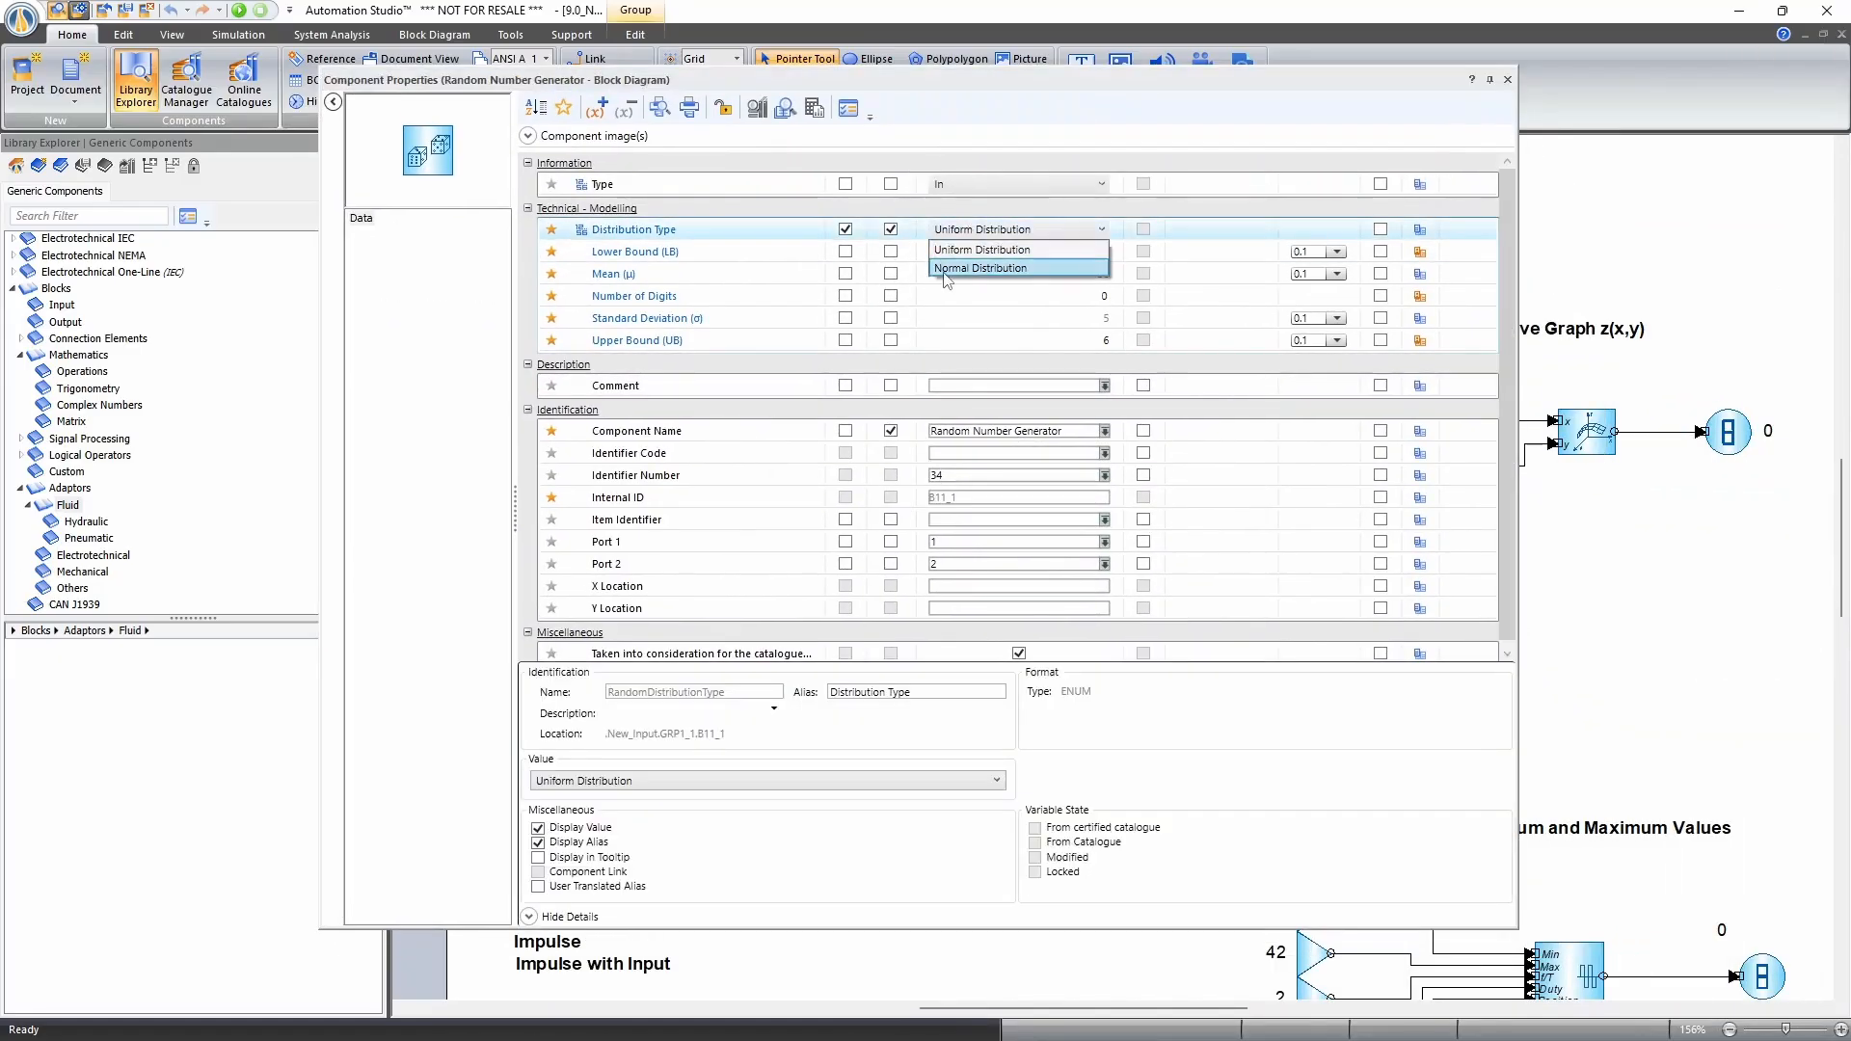
left_click(975, 253)
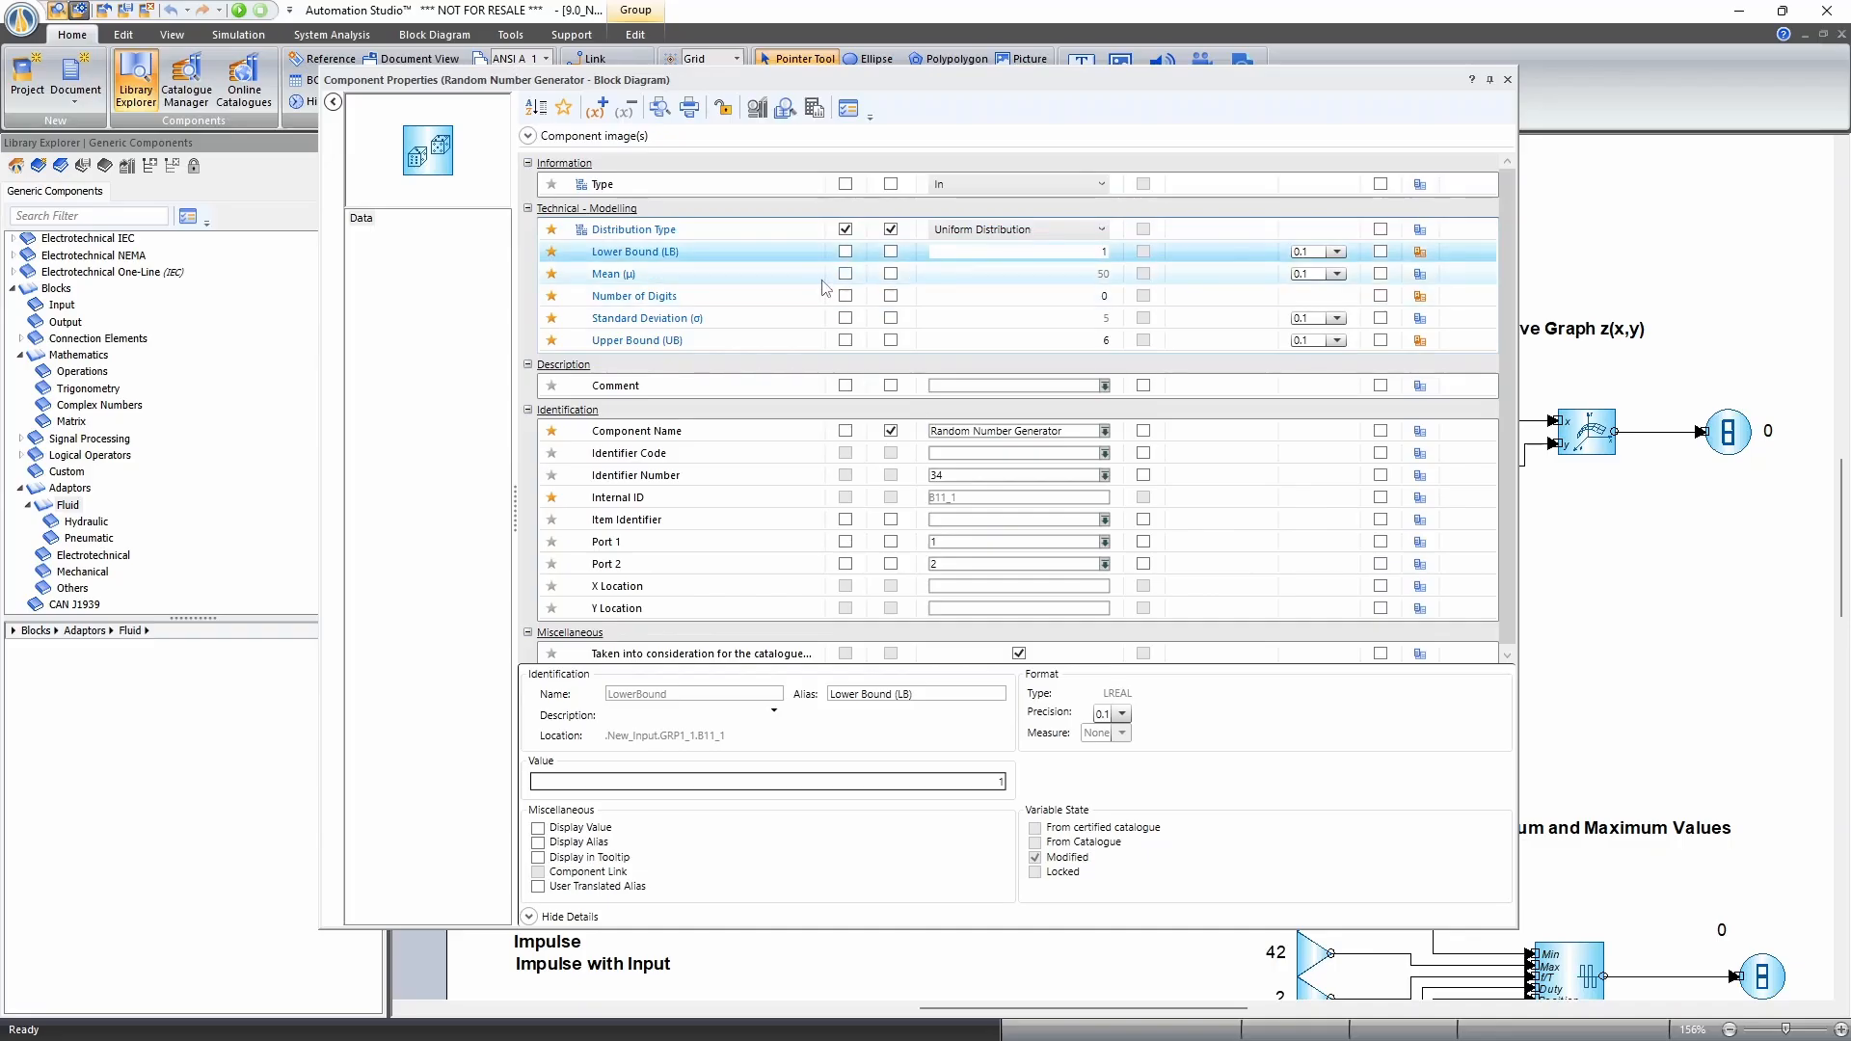
Close the Random Number Generator's properties and examine the Ramp block example below it.
left_click(1509, 79)
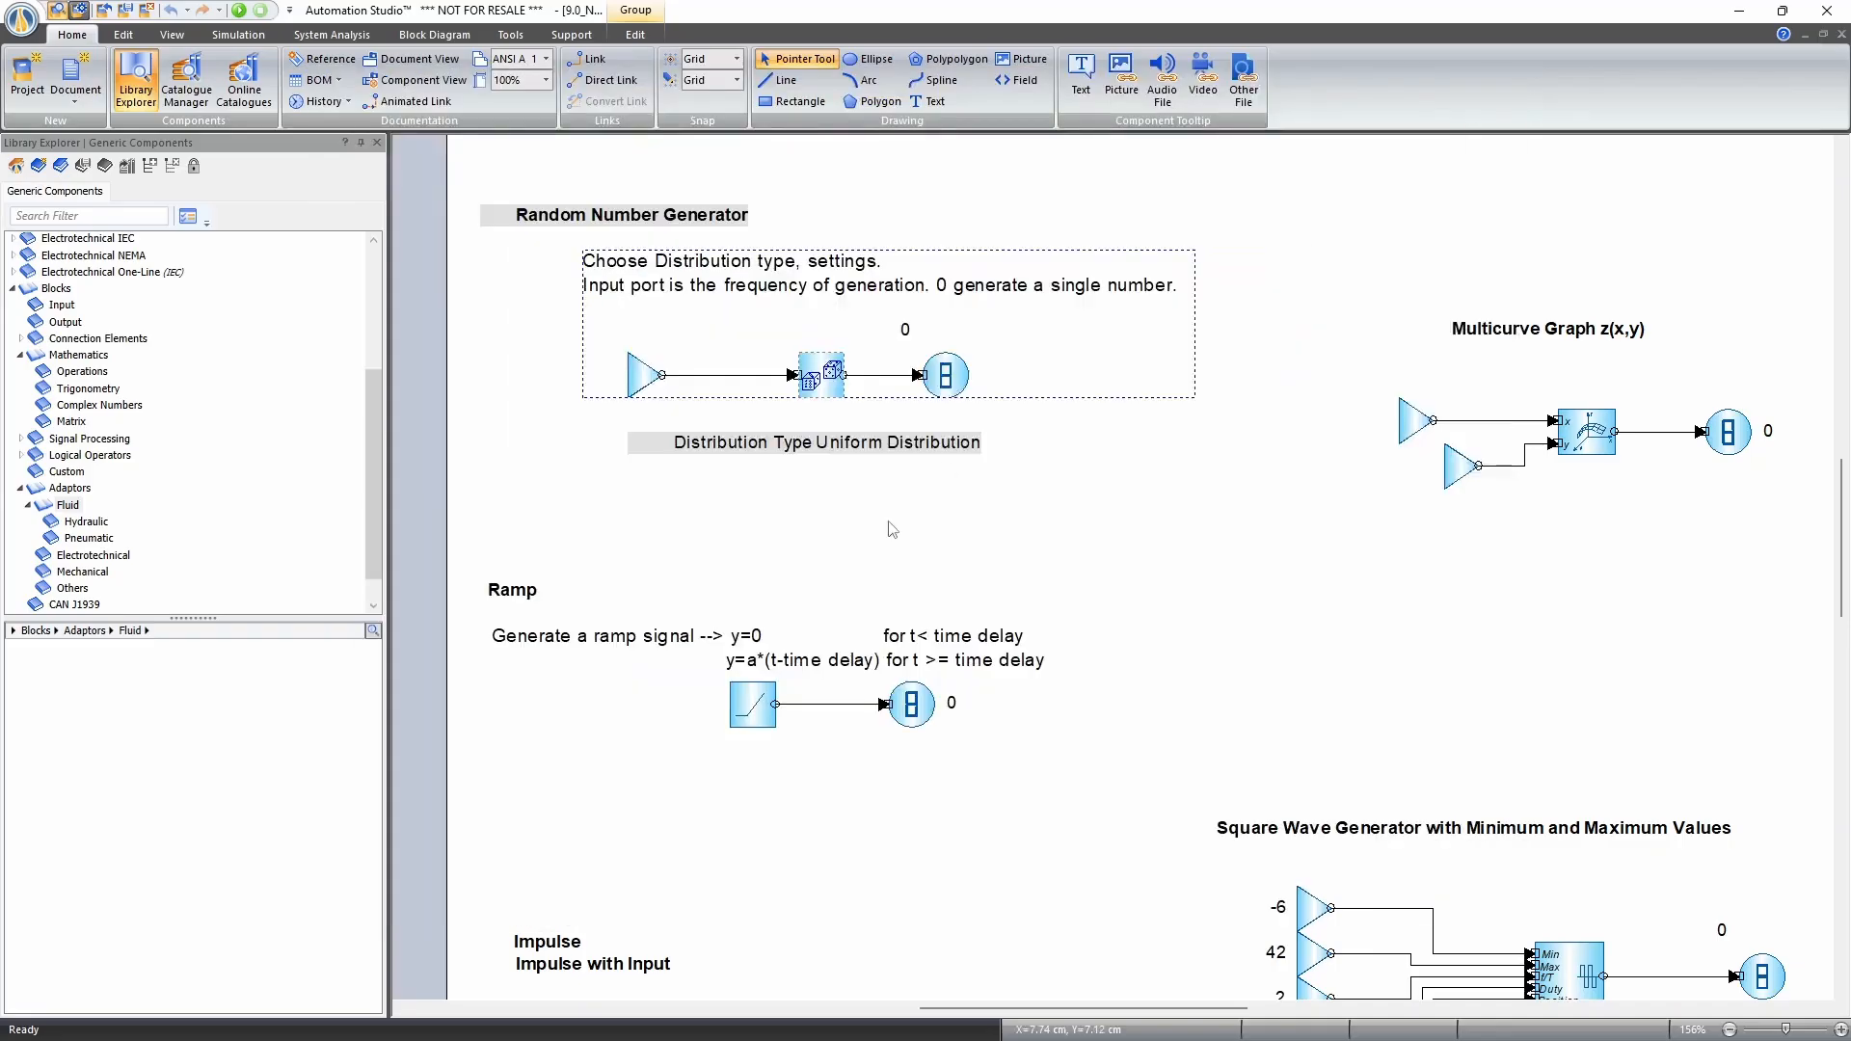
left_click_drag(937, 488, 1017, 260)
left_click_drag(857, 518, 856, 453)
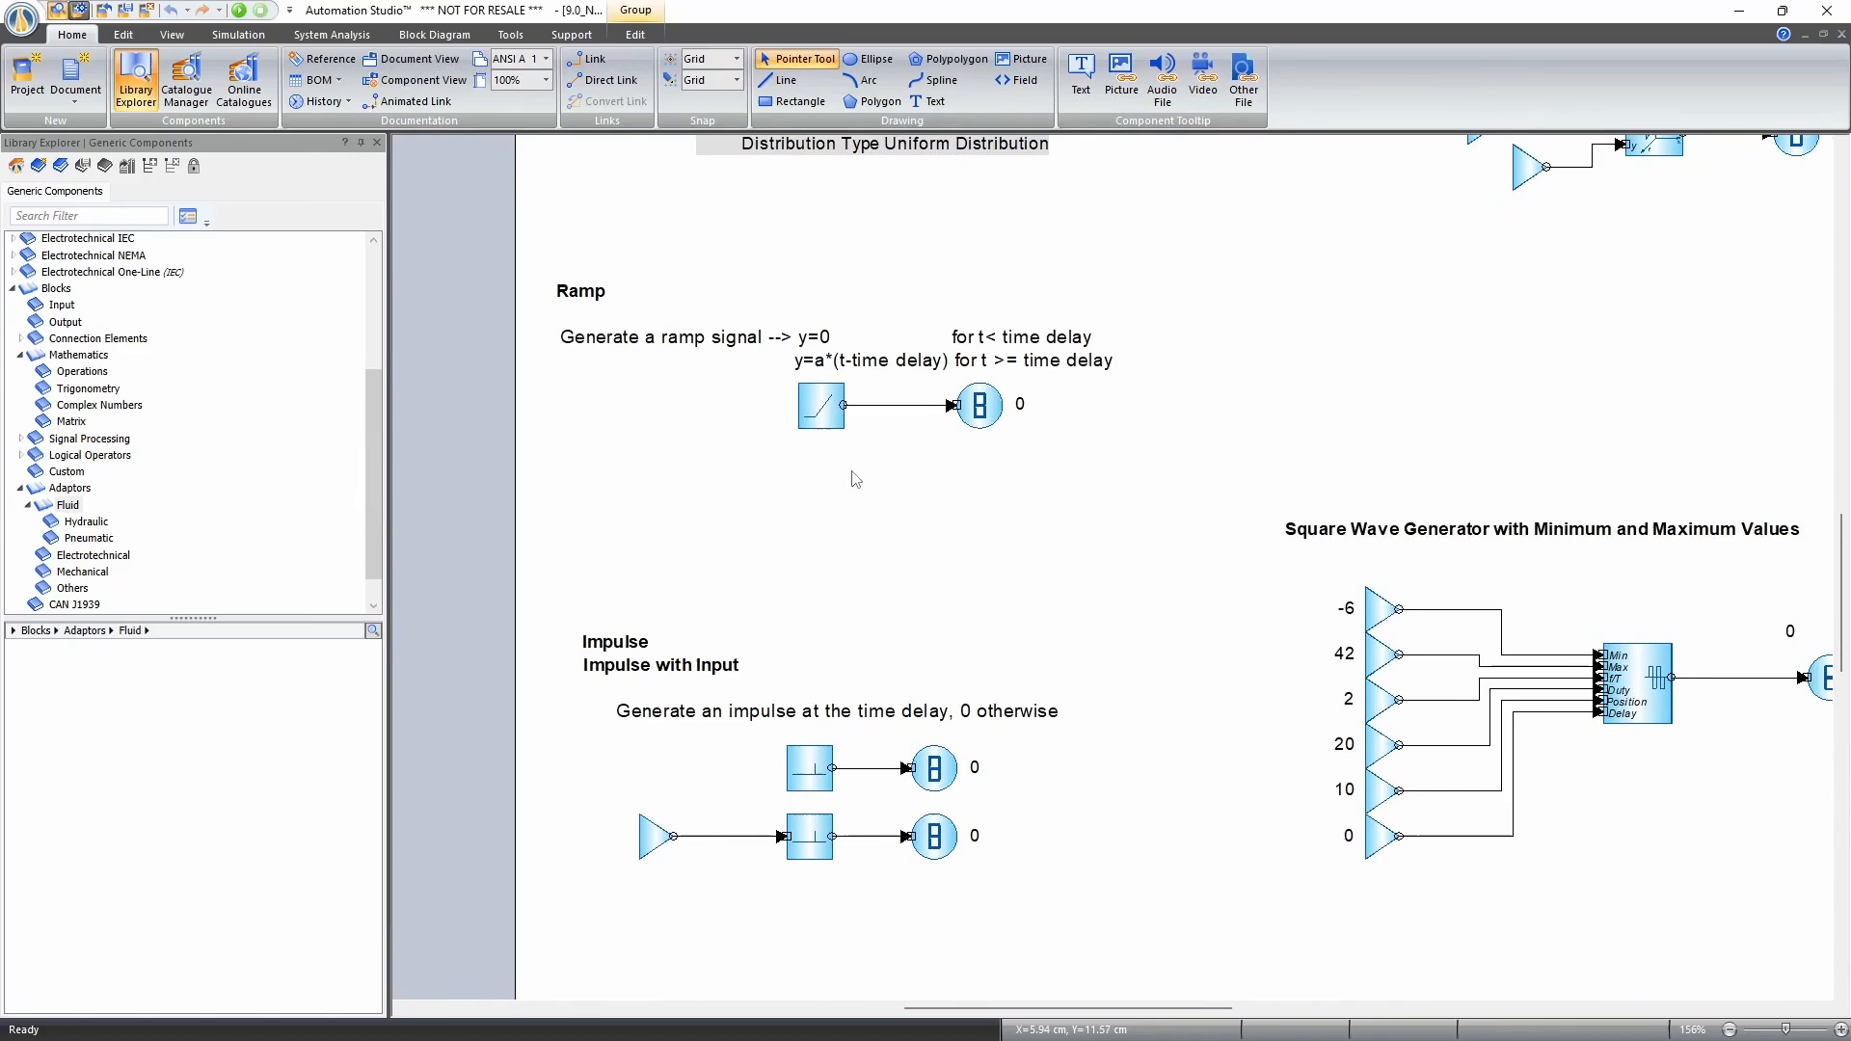
scroll(807, 416, "up", 2)
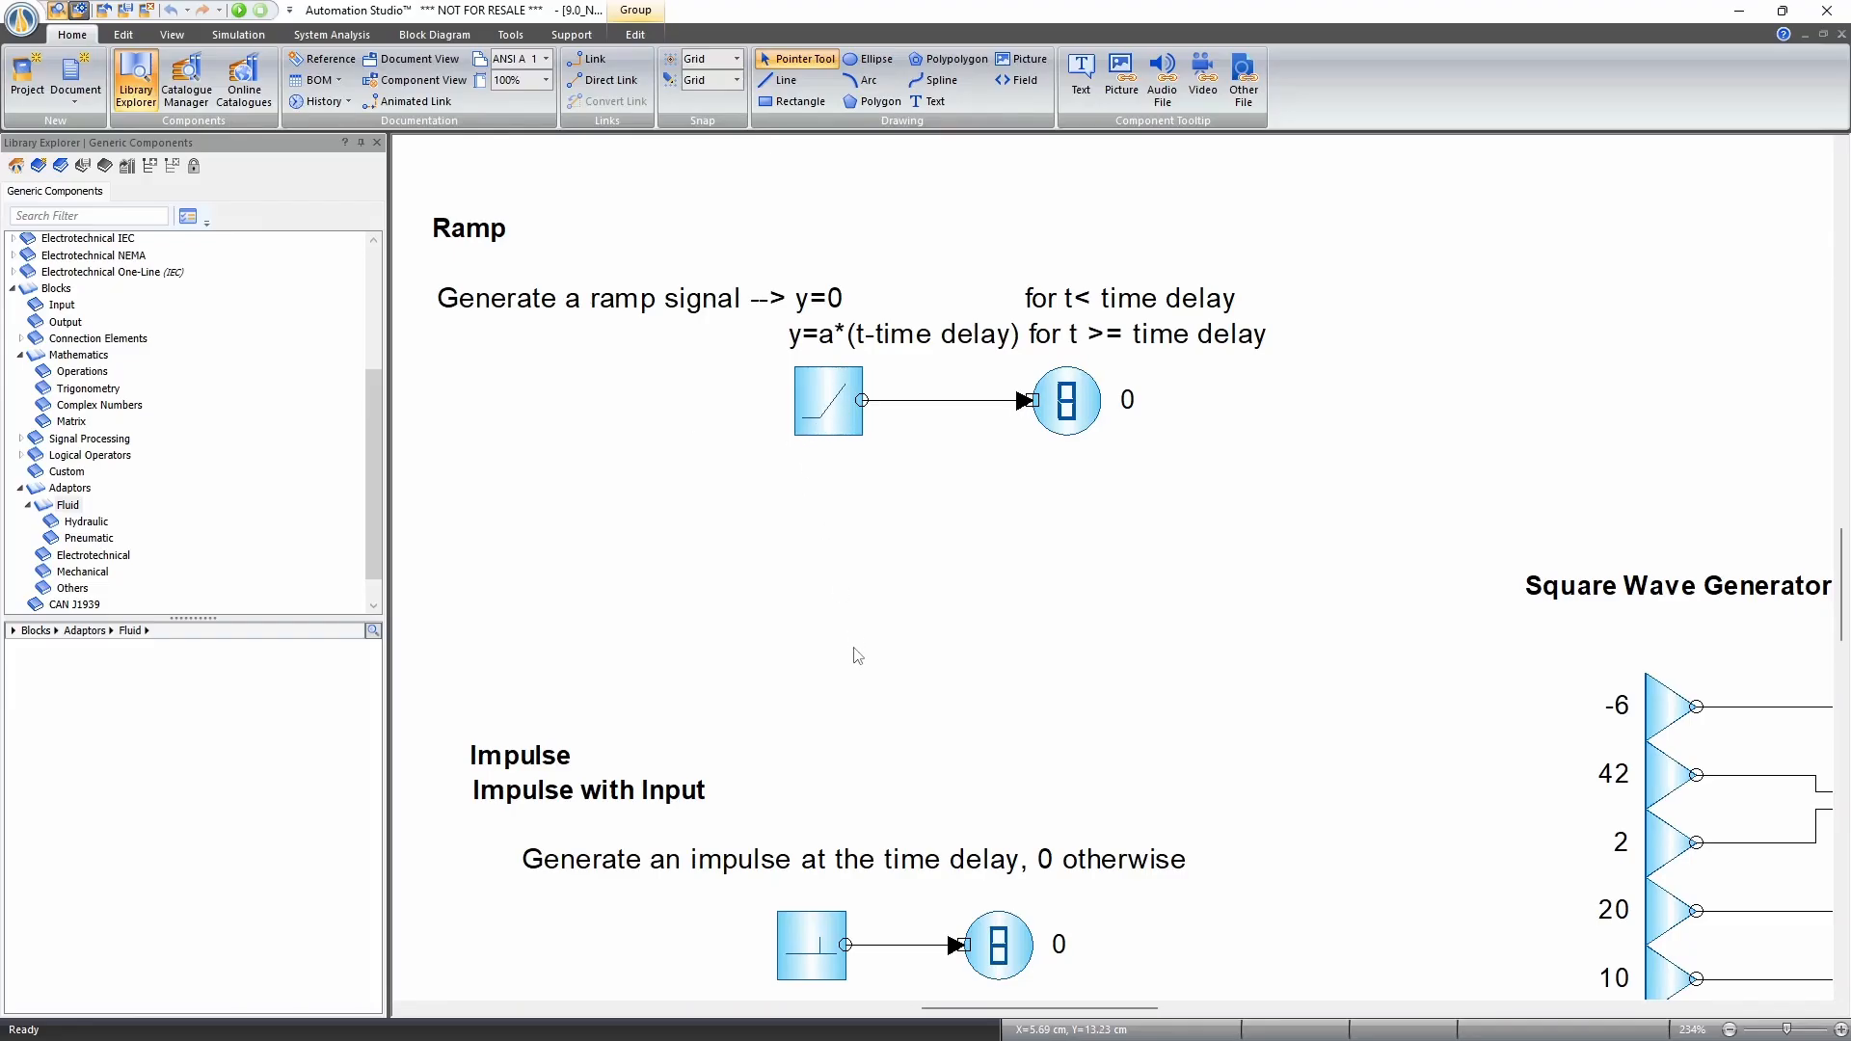
Review the Impulse block's time delay in its properties, close them, and select the Impulse with Input block.
left_click_drag(858, 655, 884, 274)
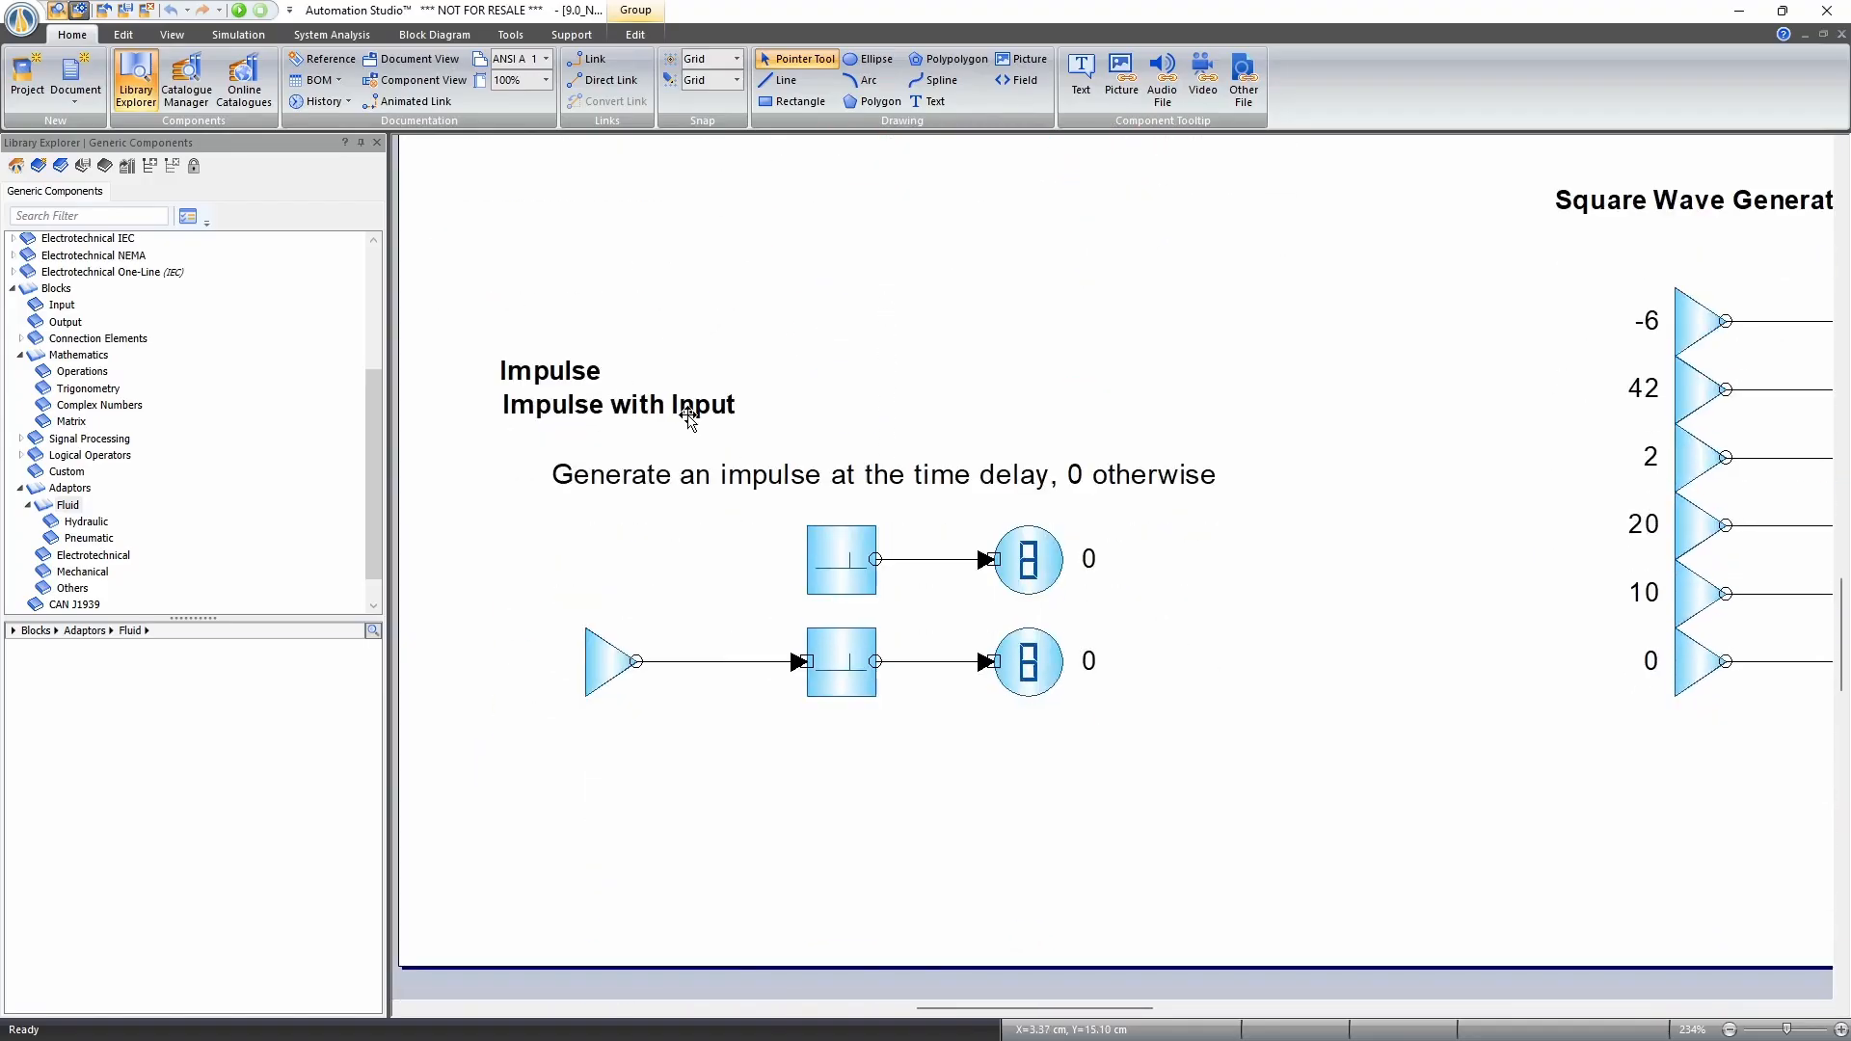
left_click(844, 580)
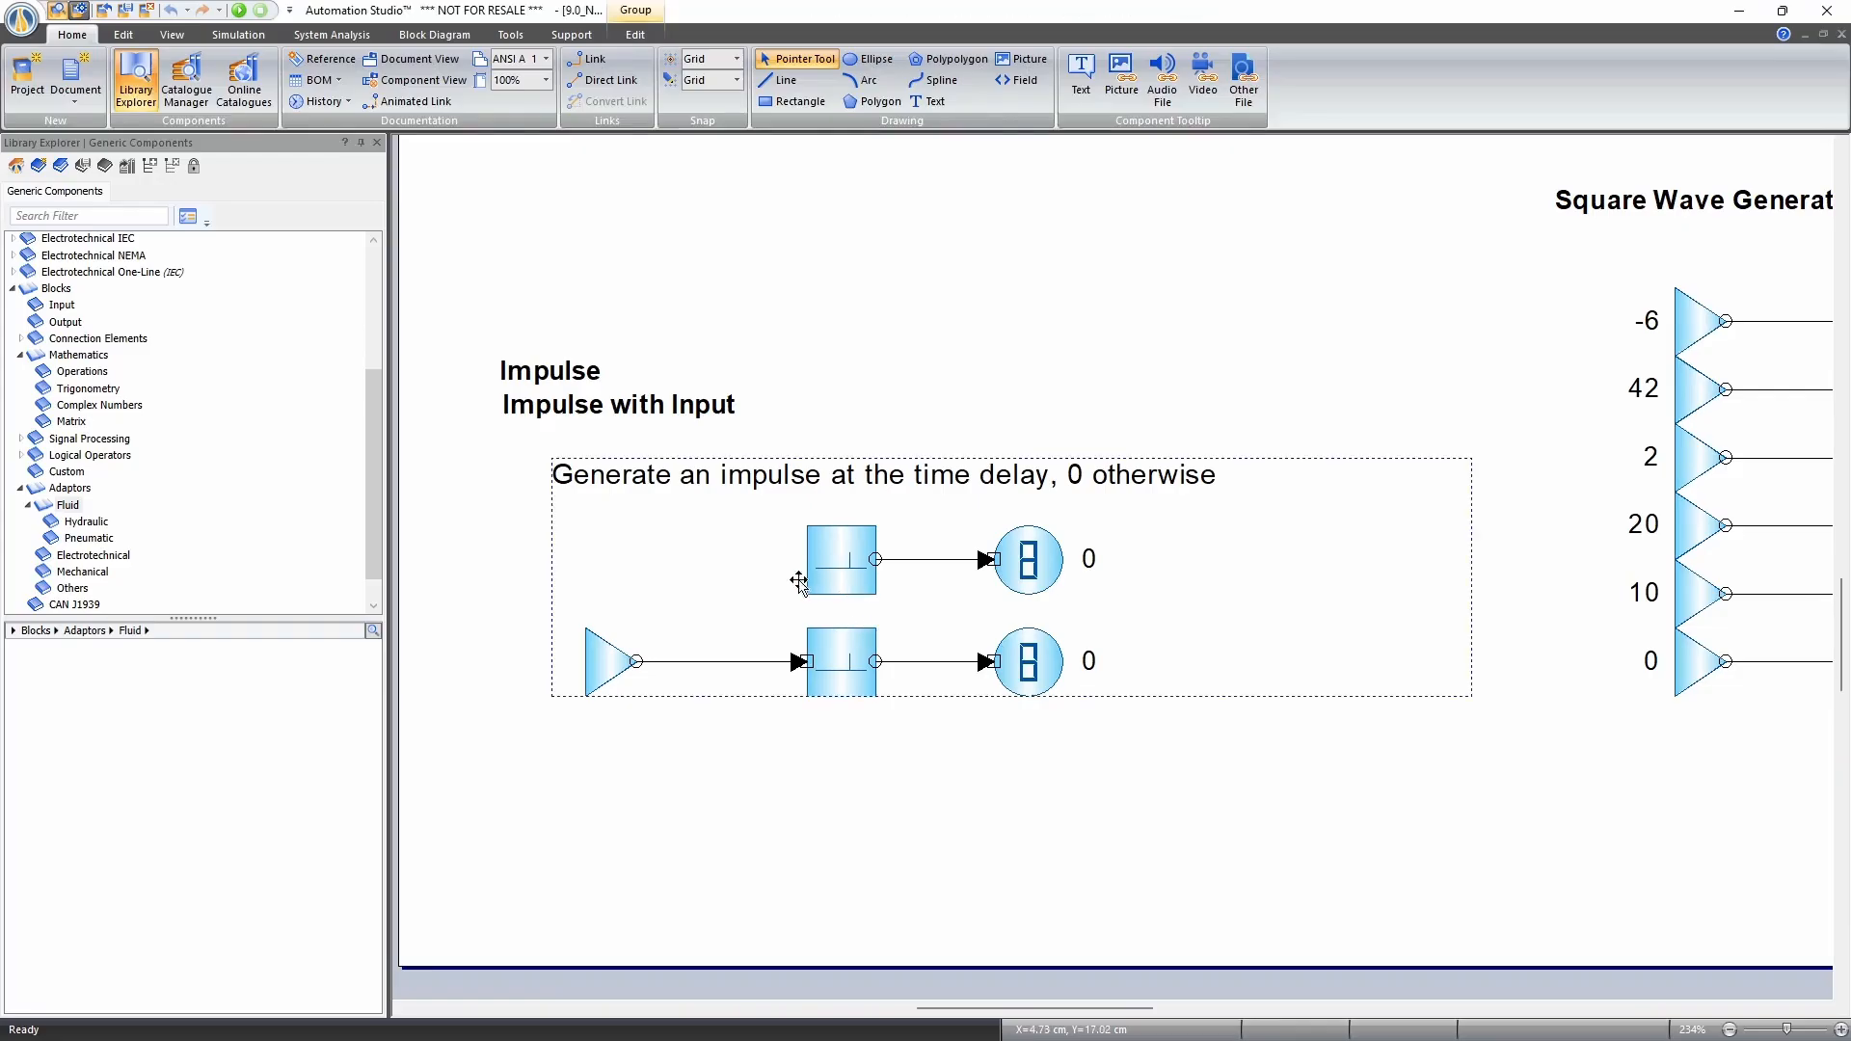
double_click(839, 553)
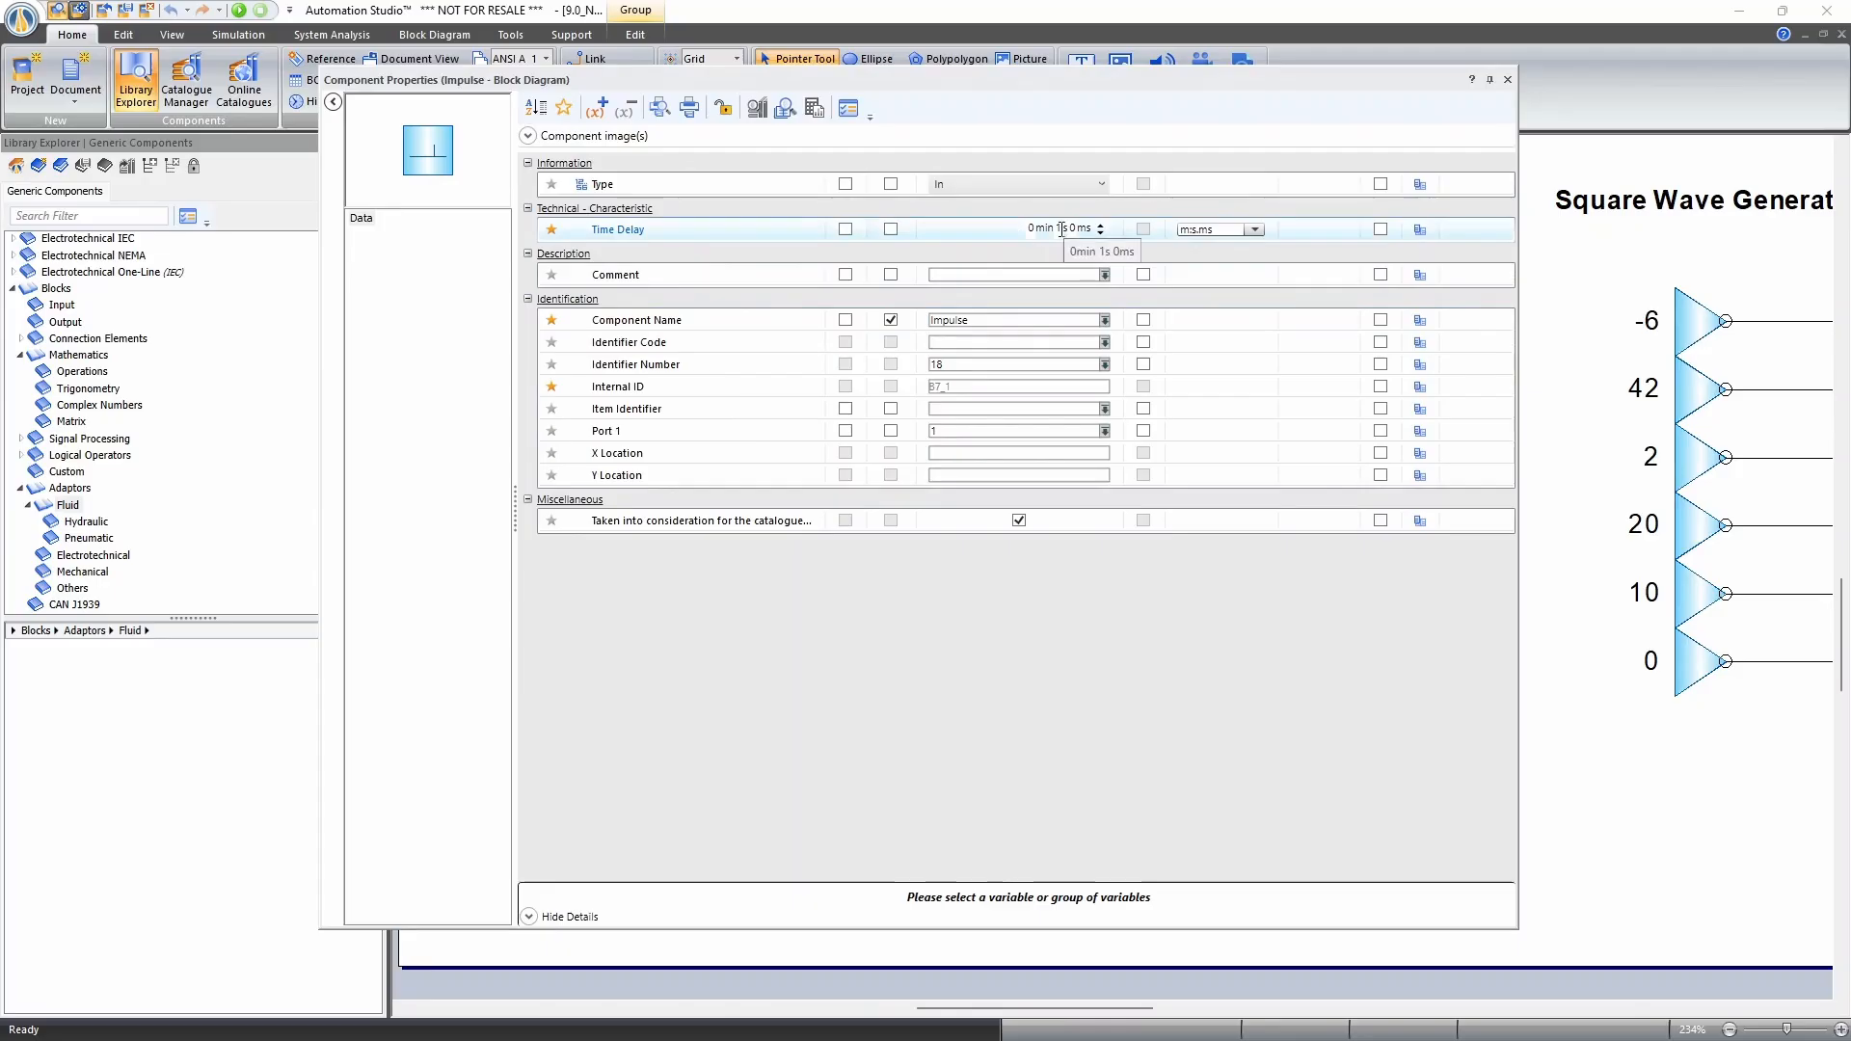
left_click(1508, 79)
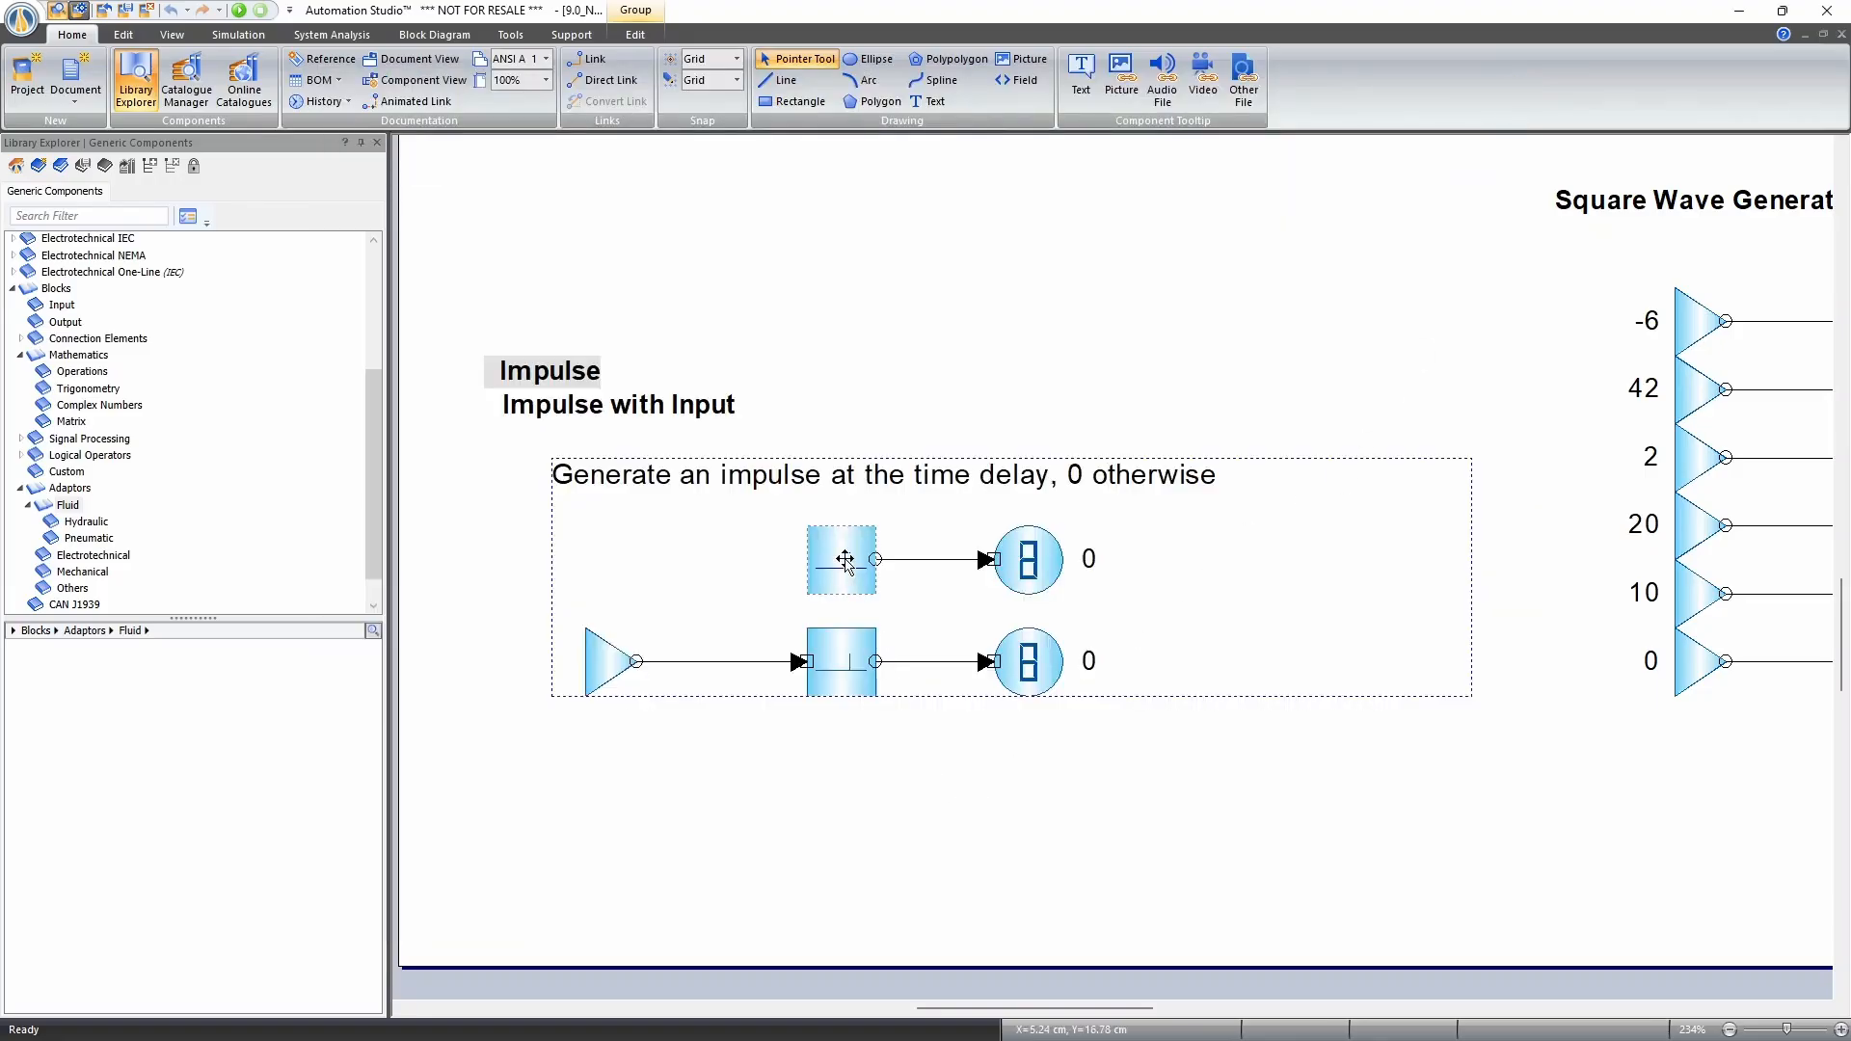
left_click(850, 678)
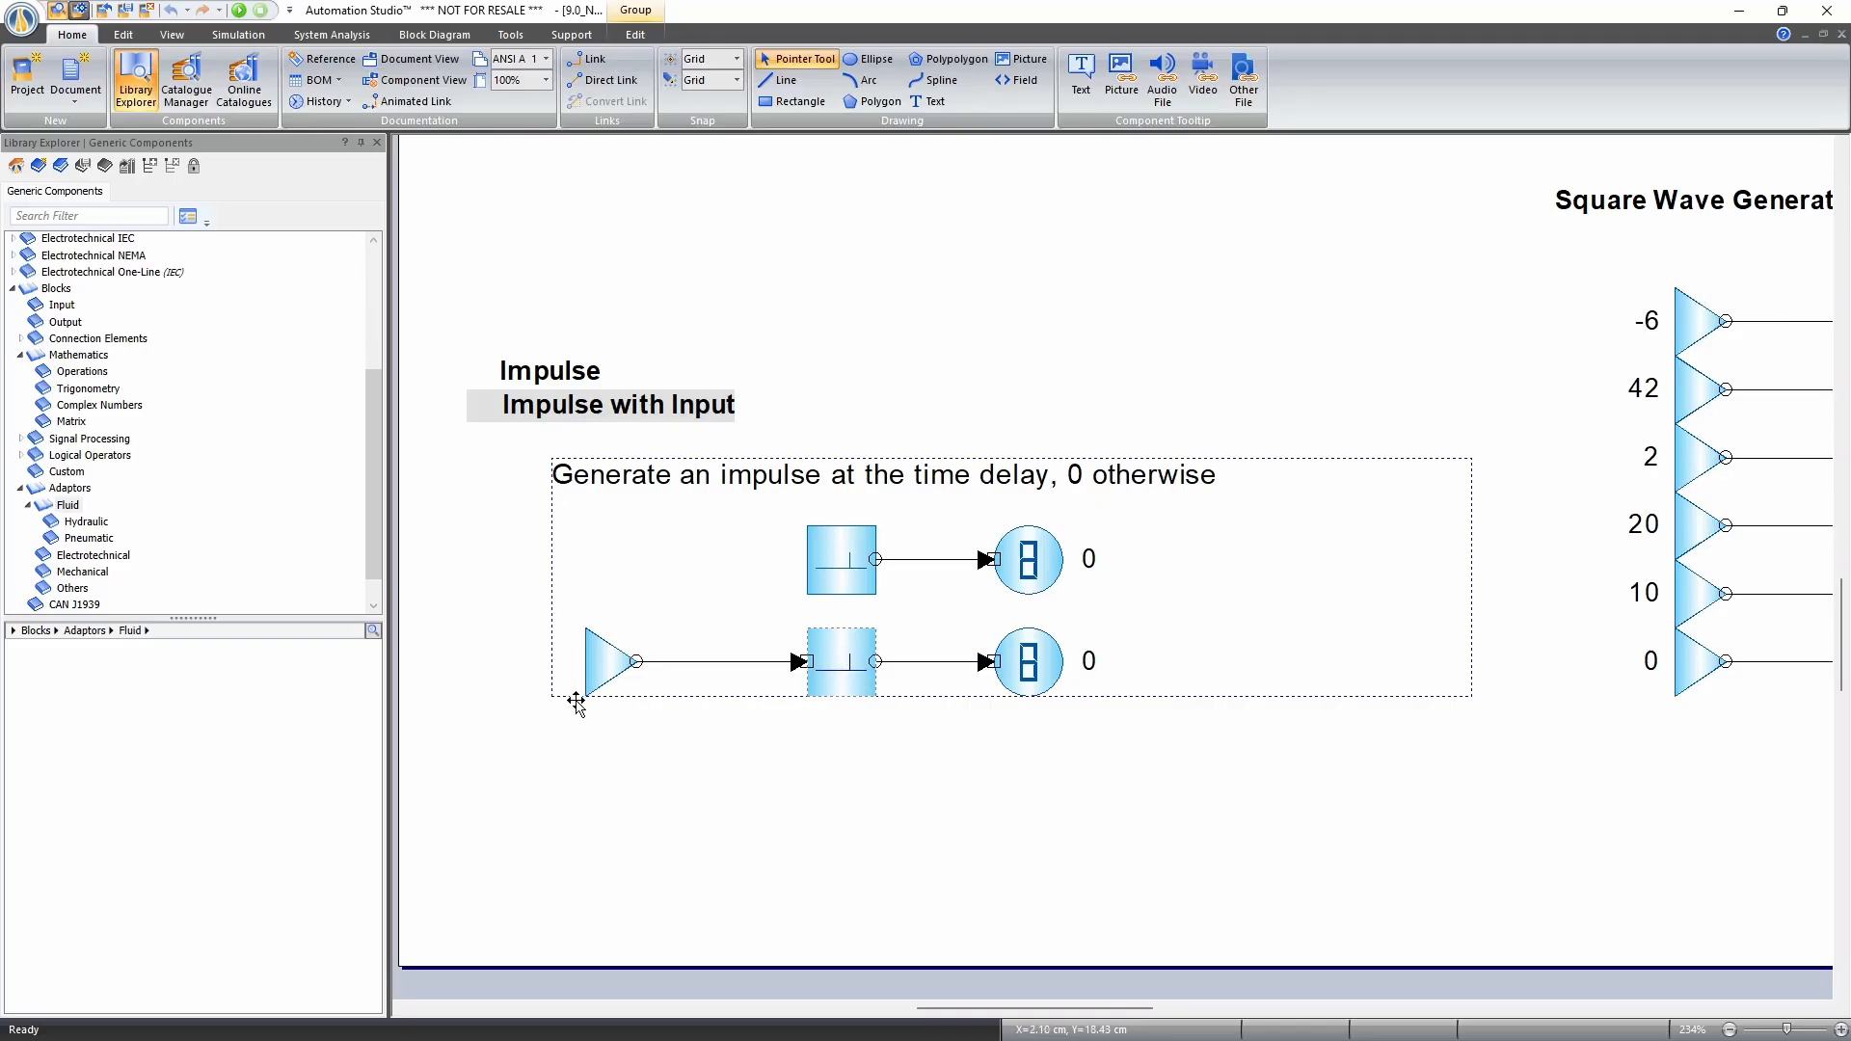
Open the Multicurve Graph z(x,y) block's technical specifications and review the available Multi-Curve parameter values.
scroll(541, 725, "down", 3)
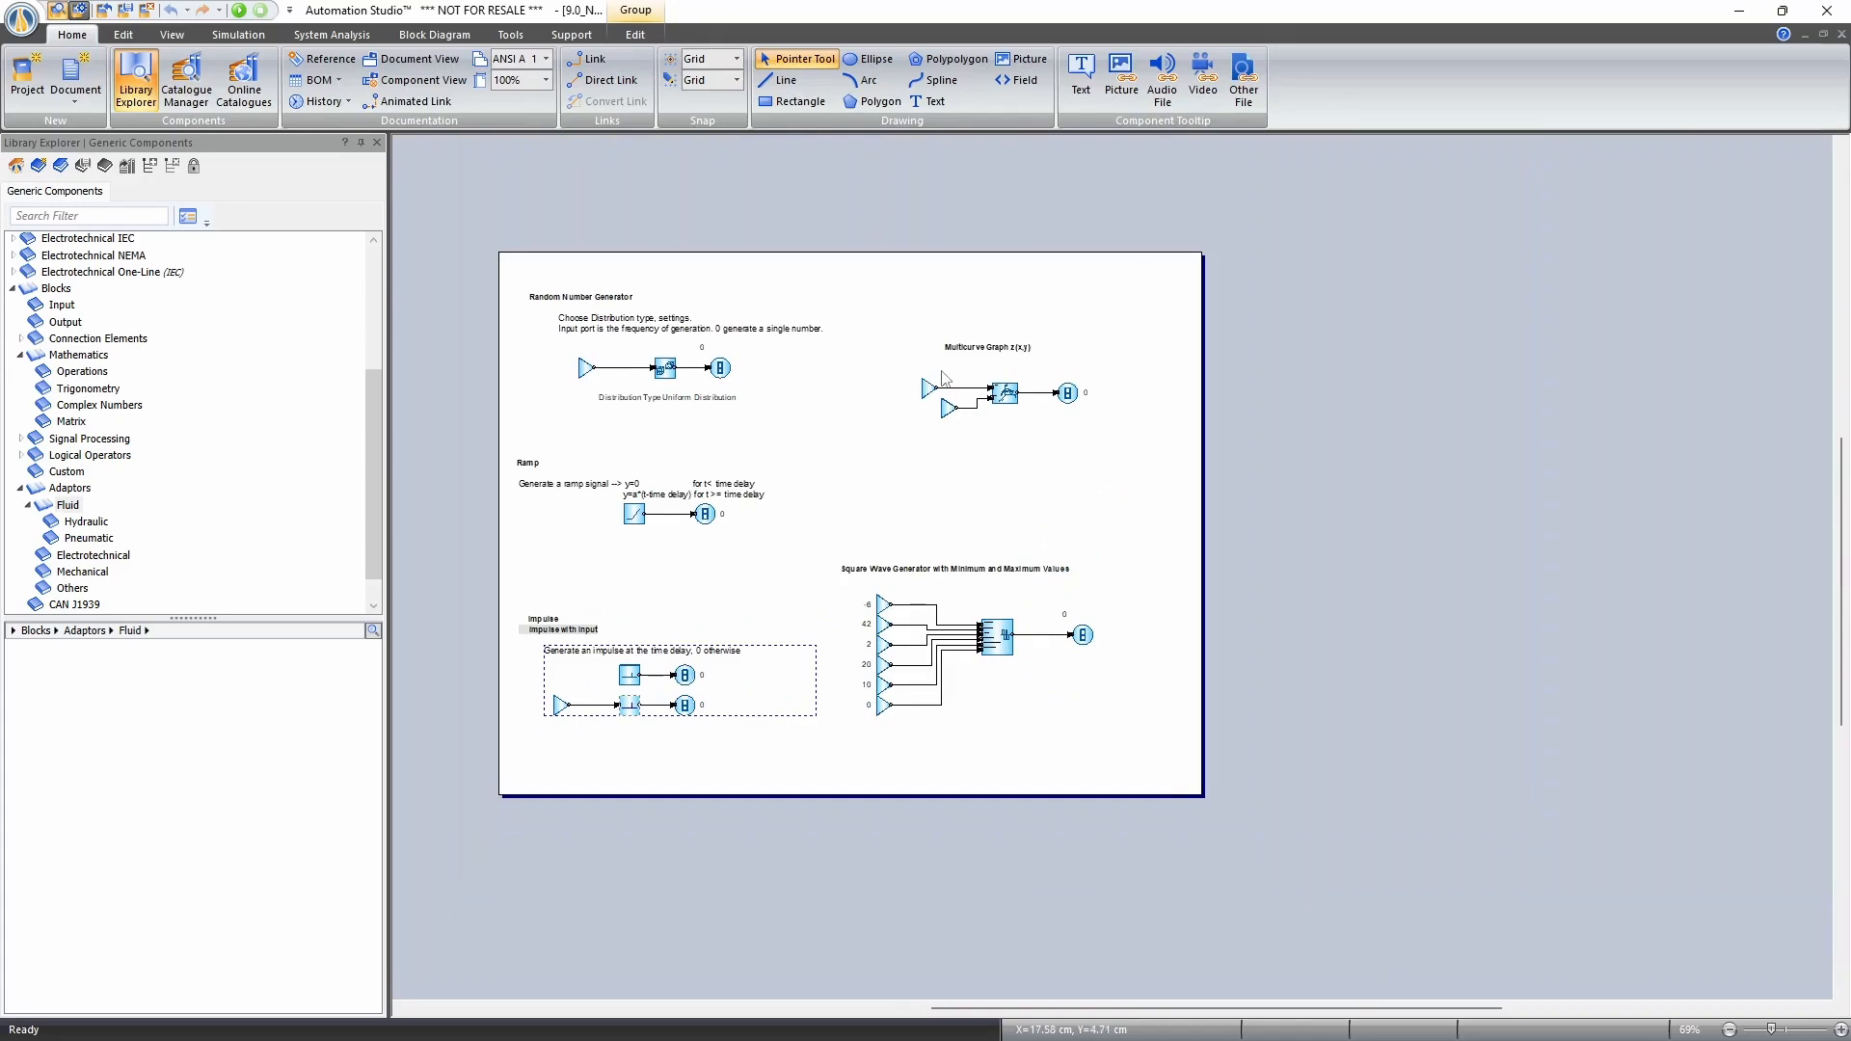
scroll(945, 378, "up", 4)
left_click_drag(1379, 334, 1238, 355)
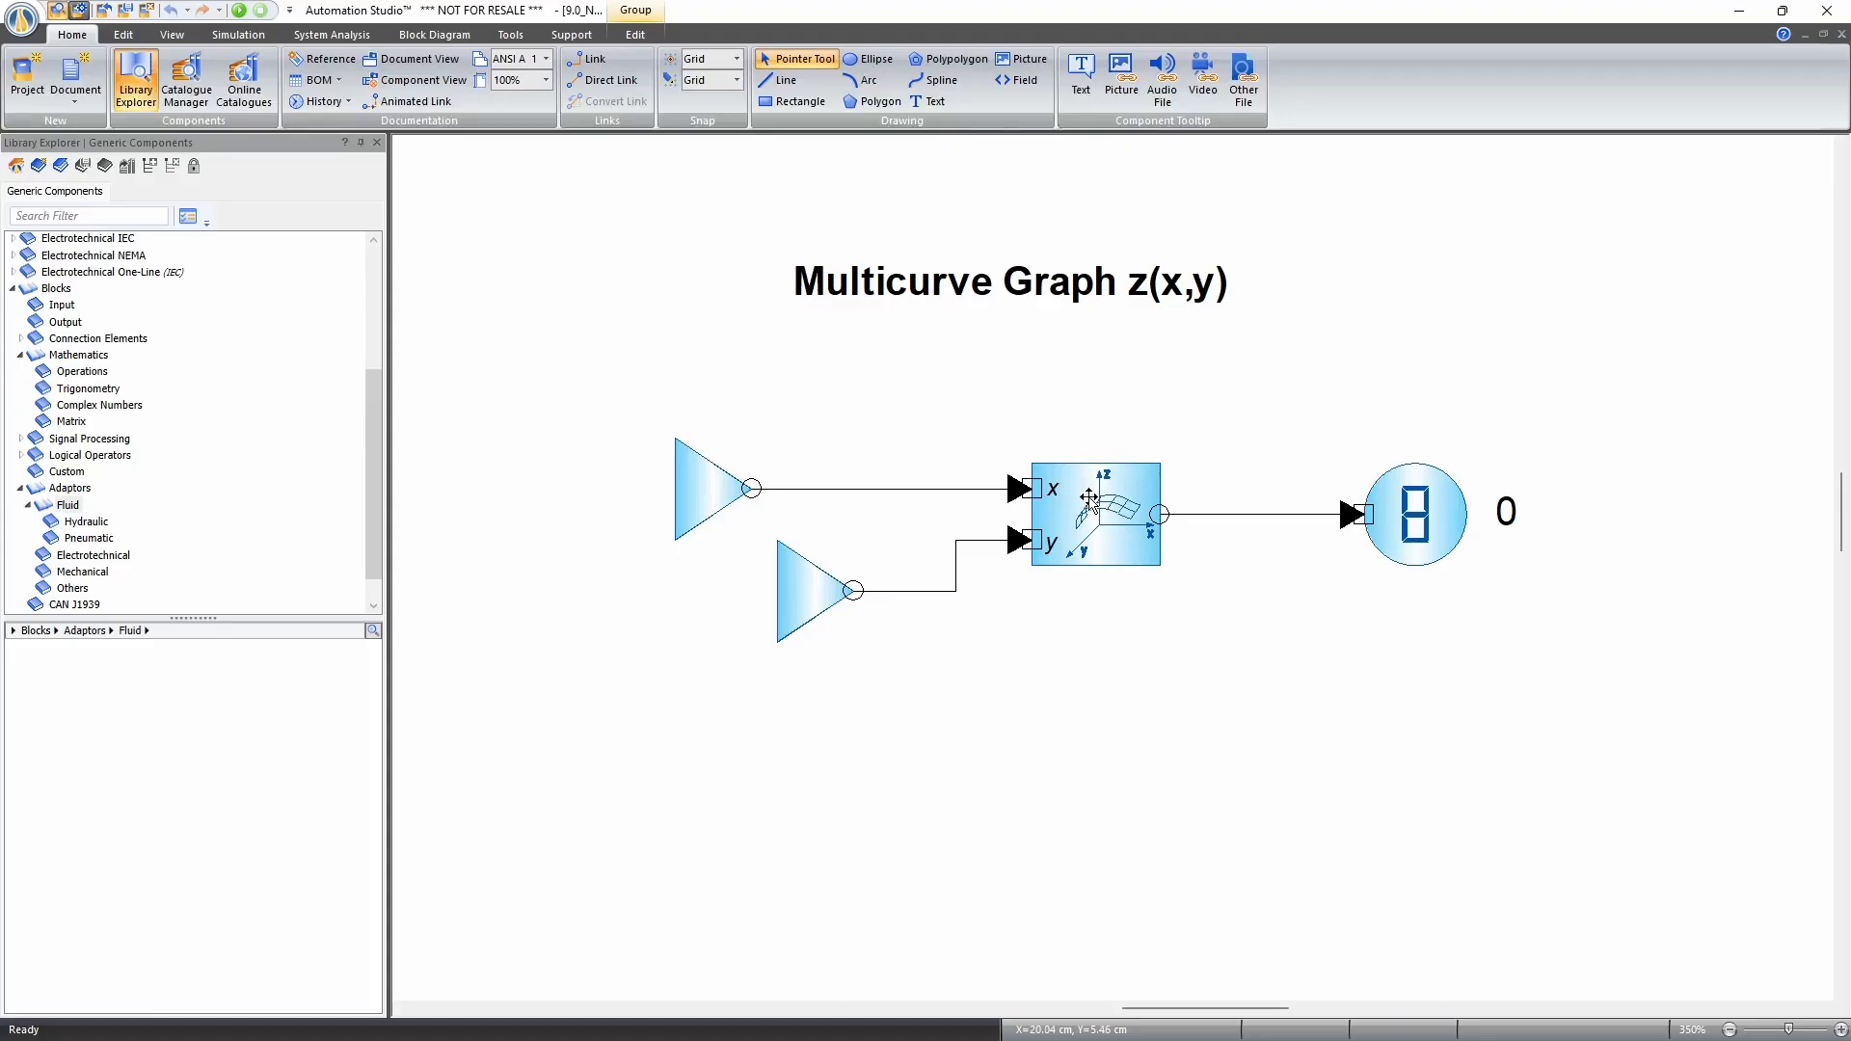
scroll(1081, 521, "down", 2)
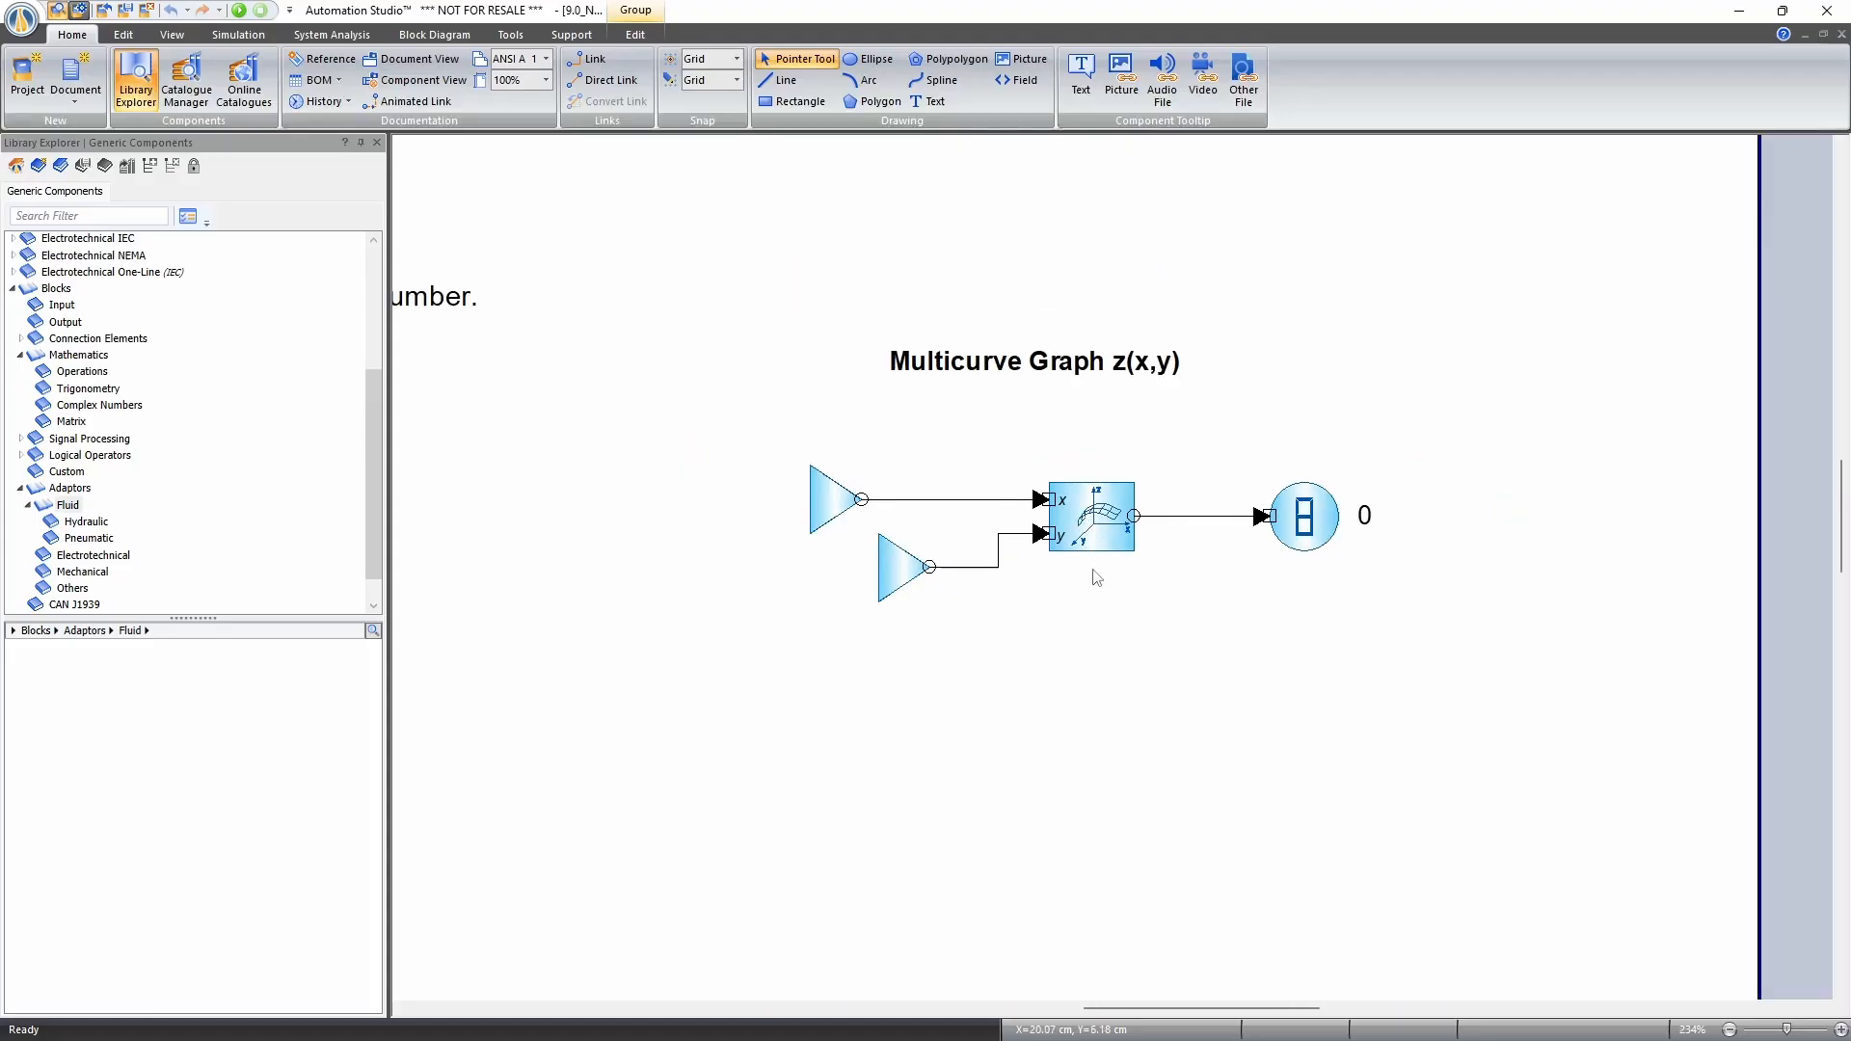
double_click(1103, 517)
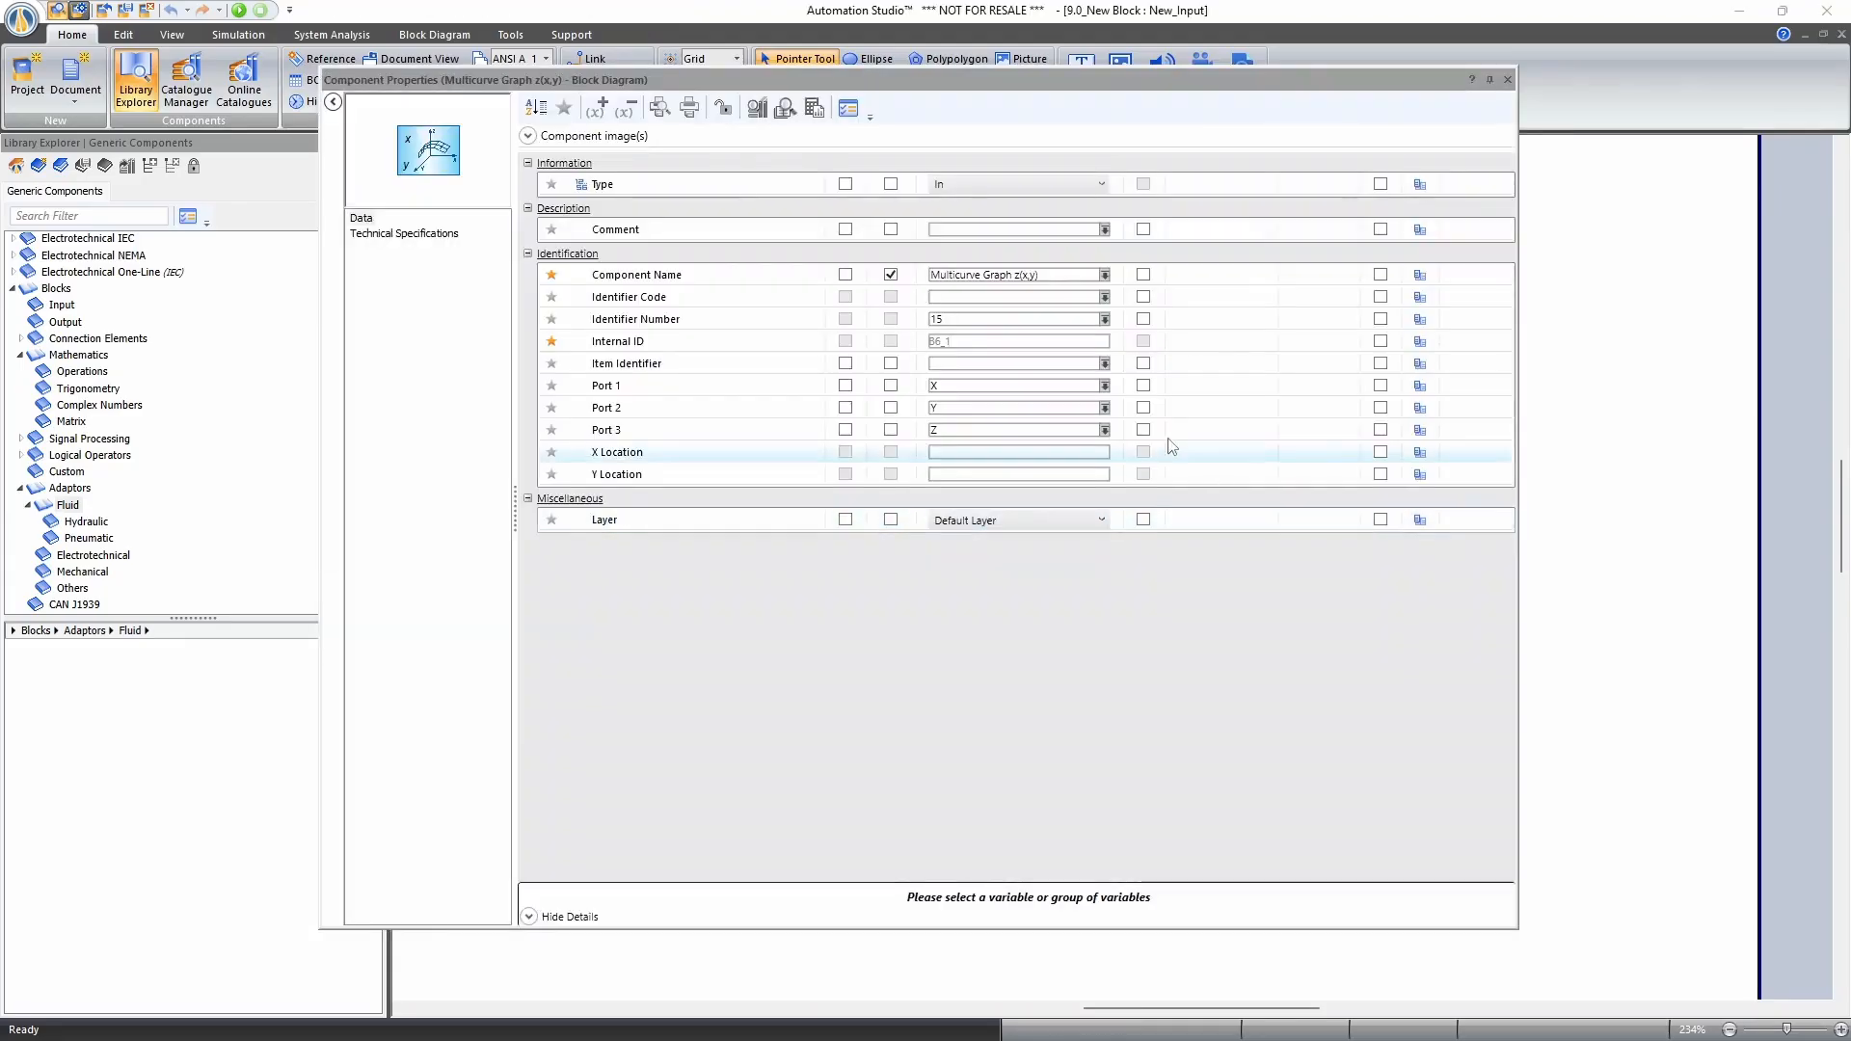
left_click(353, 234)
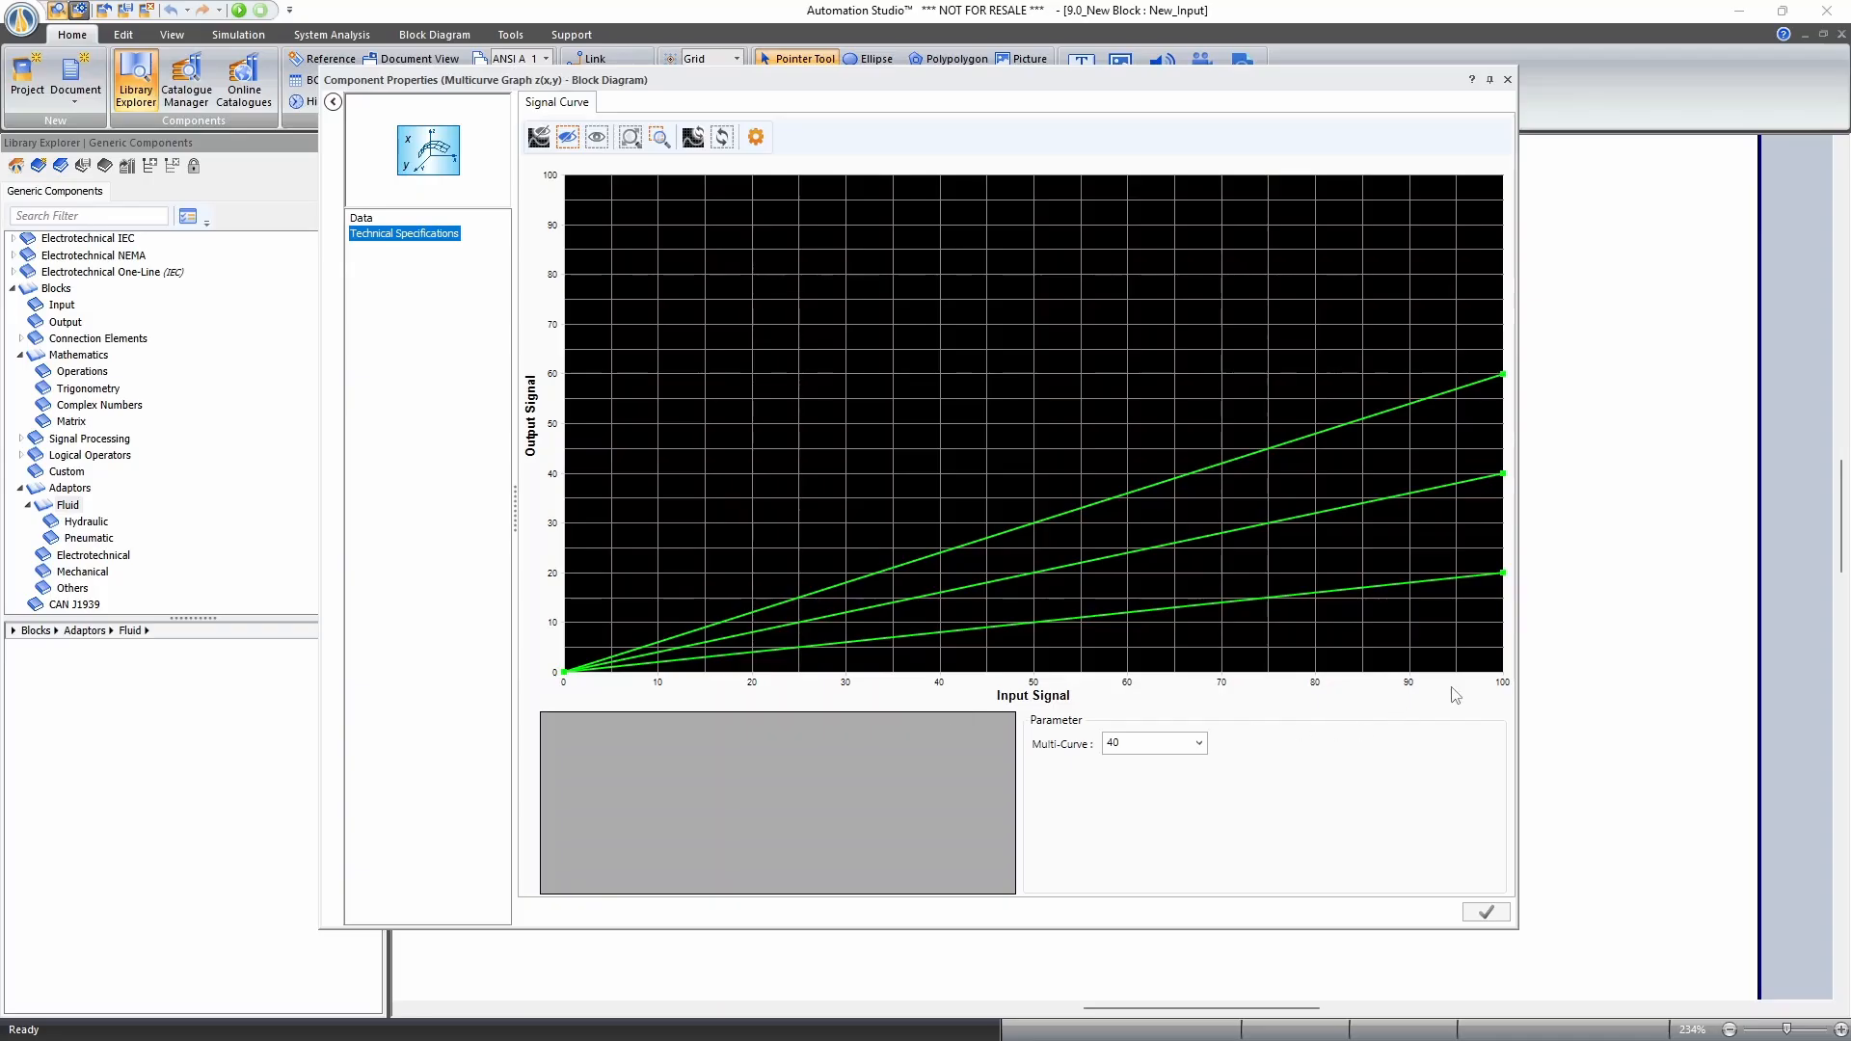
left_click(1200, 743)
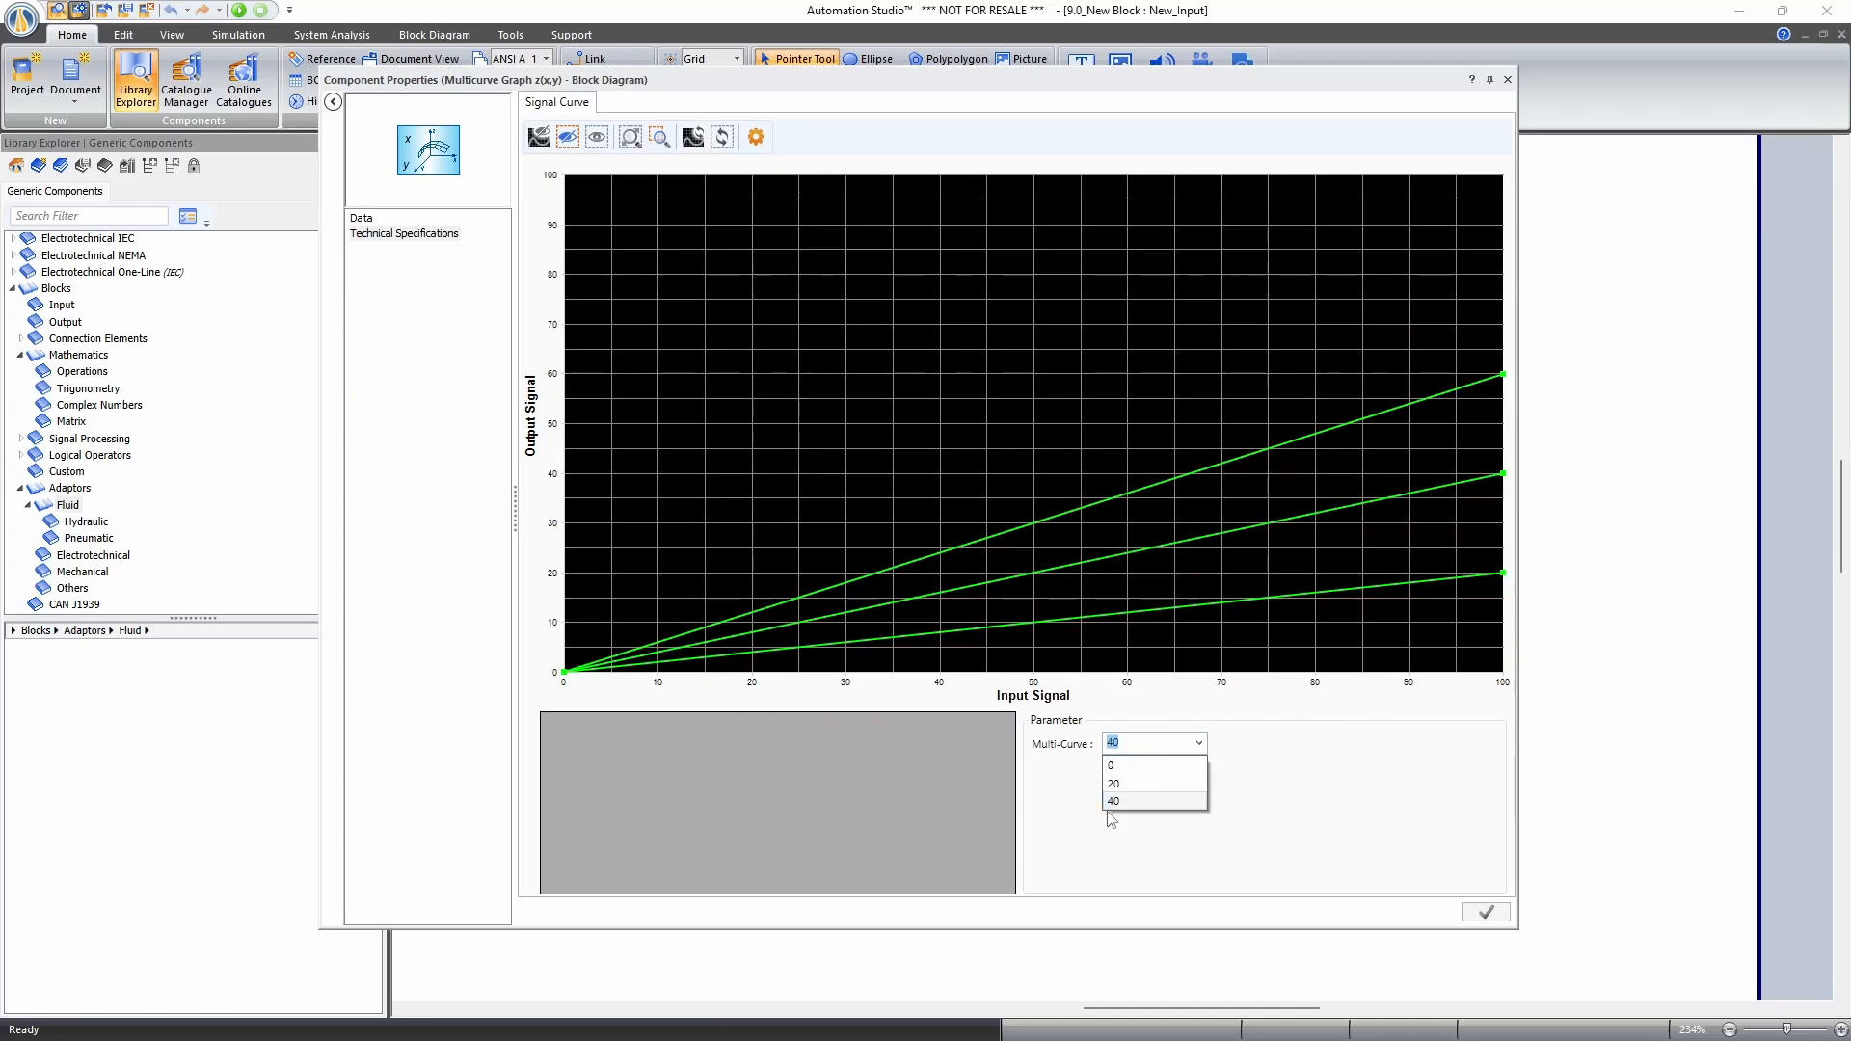
left_click(1339, 745)
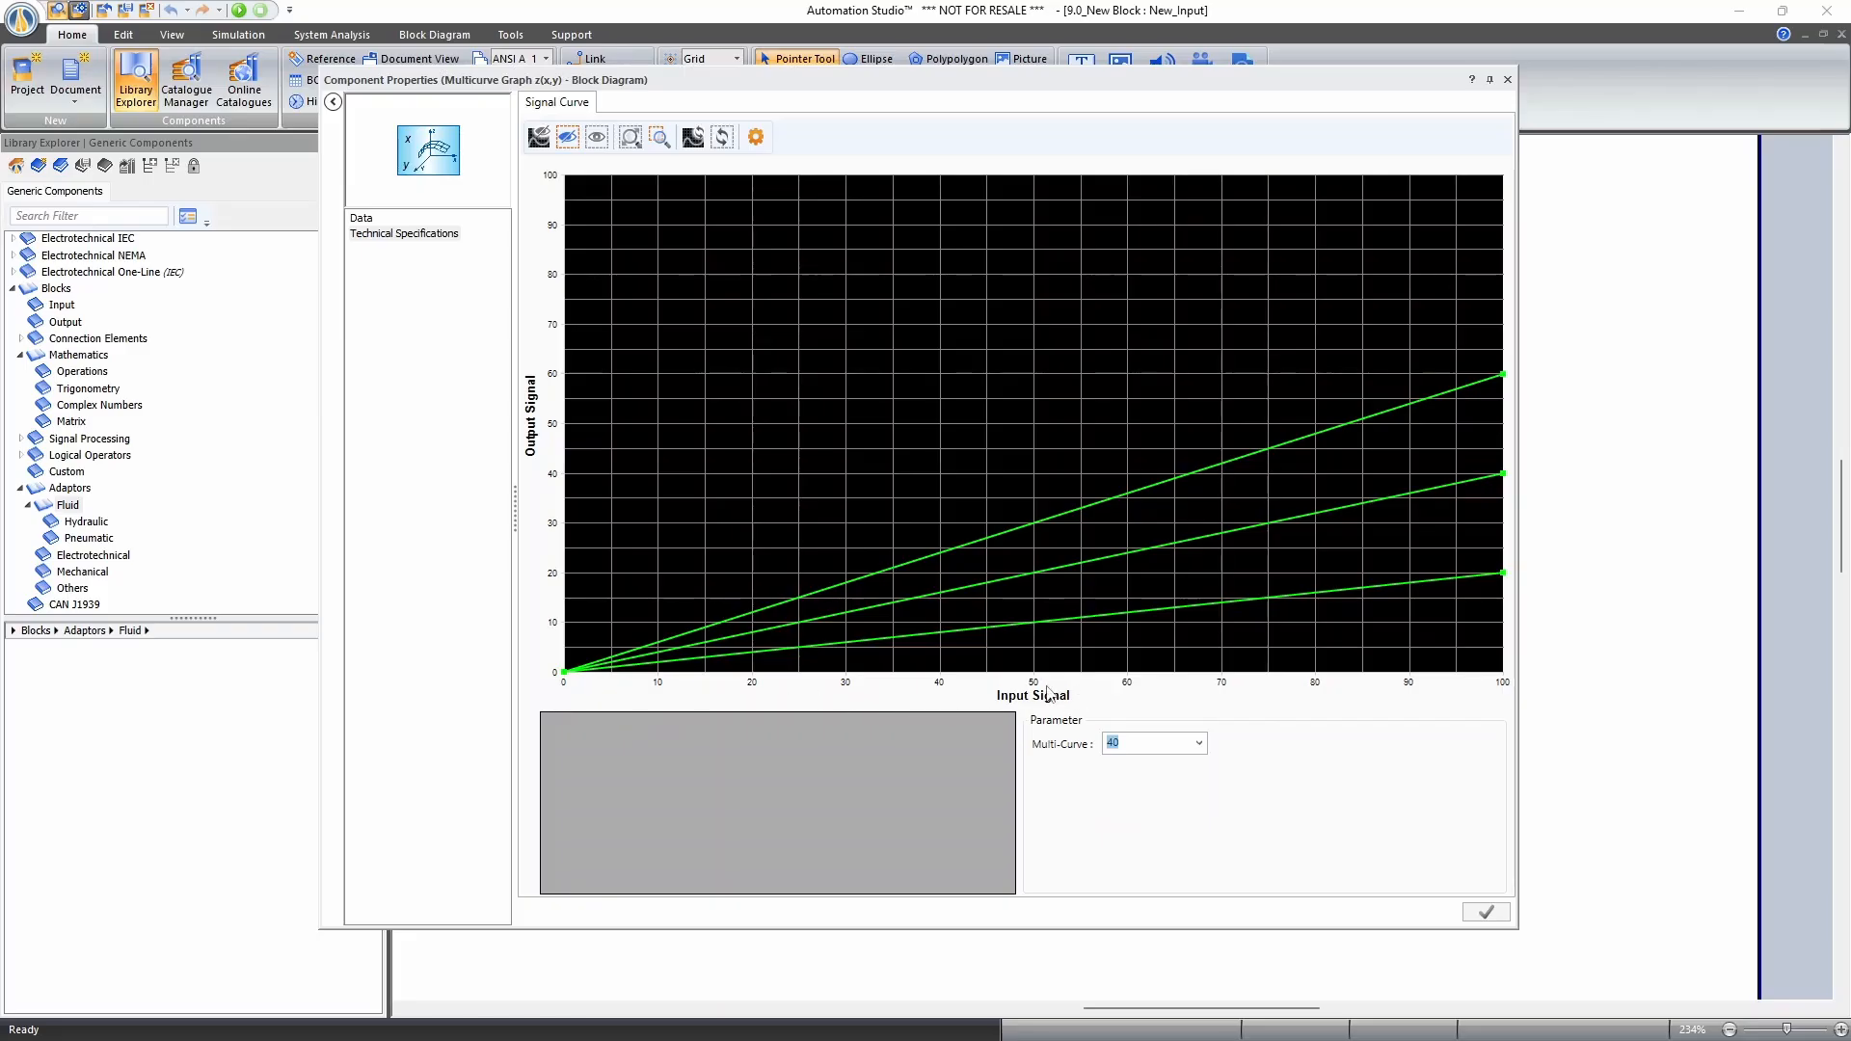
Display the signal curve data for Multi-Curve 0 and Multi-Curve 20, and close the block's properties.
left_click(1194, 743)
left_click(1157, 761)
left_click(1077, 619)
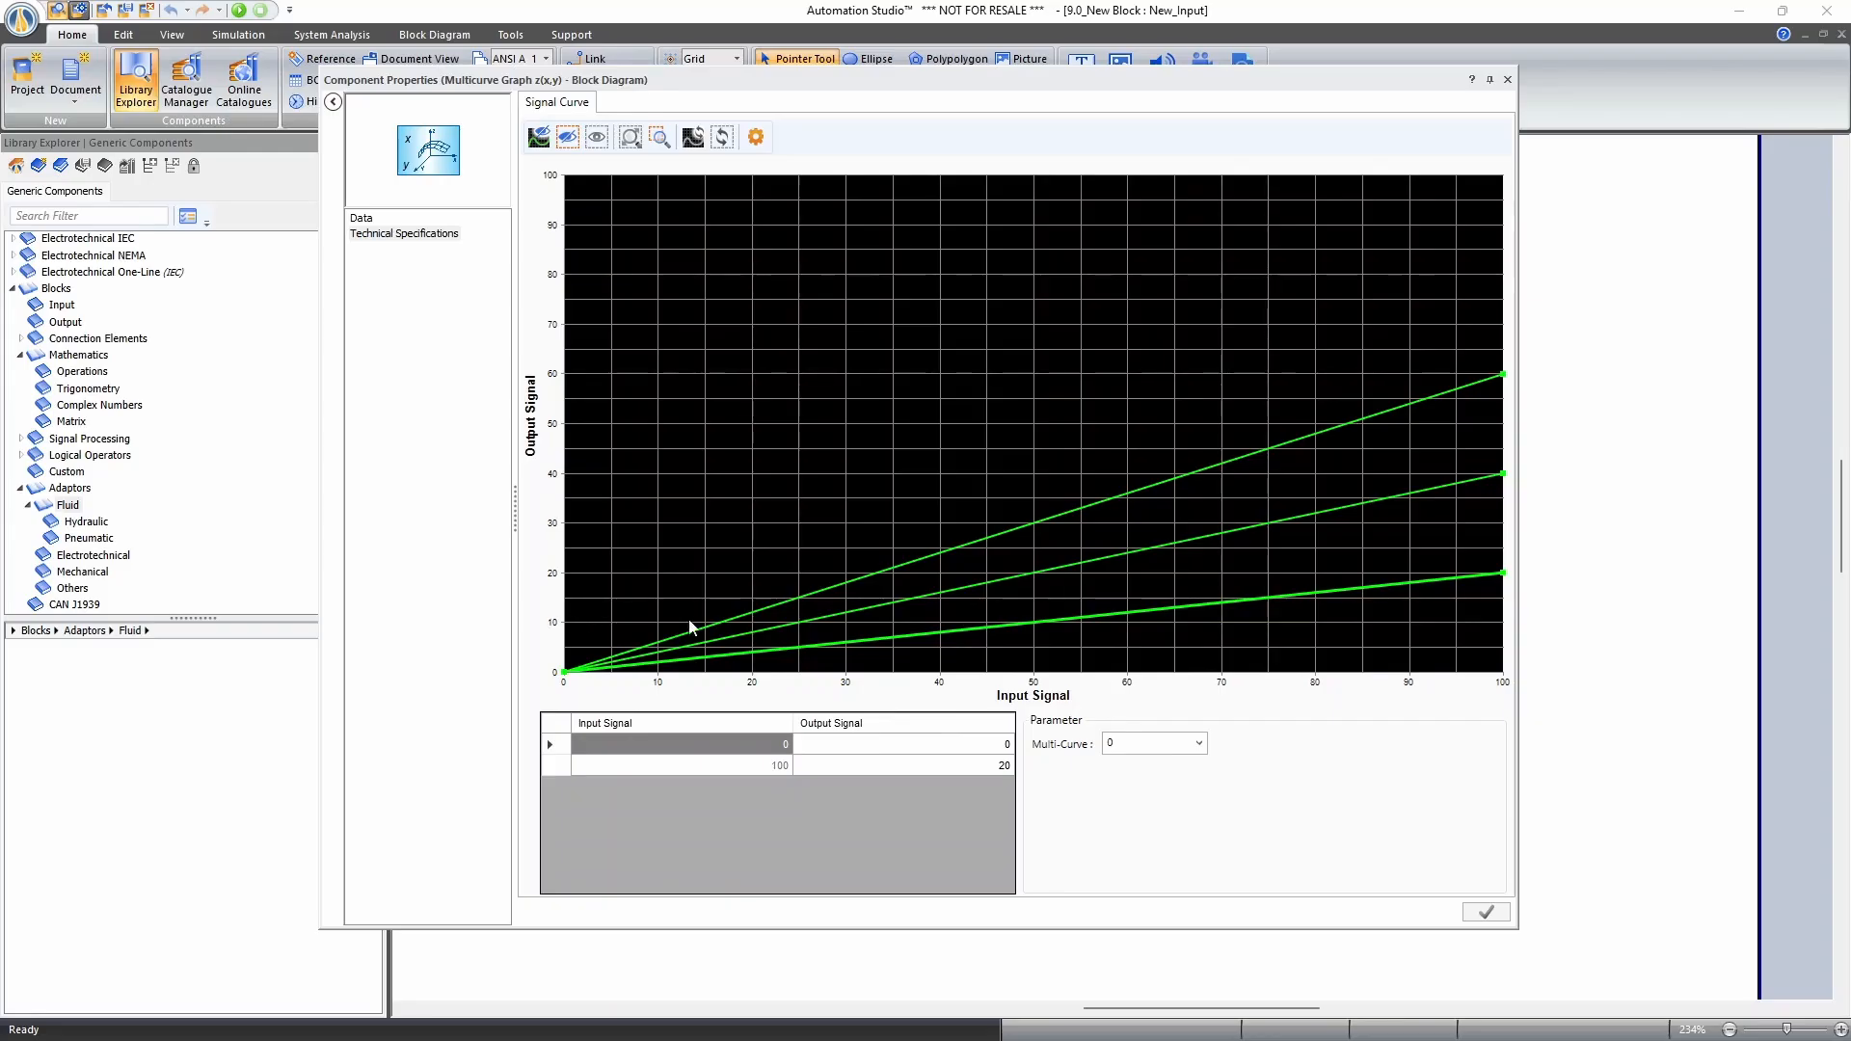
left_click(1199, 743)
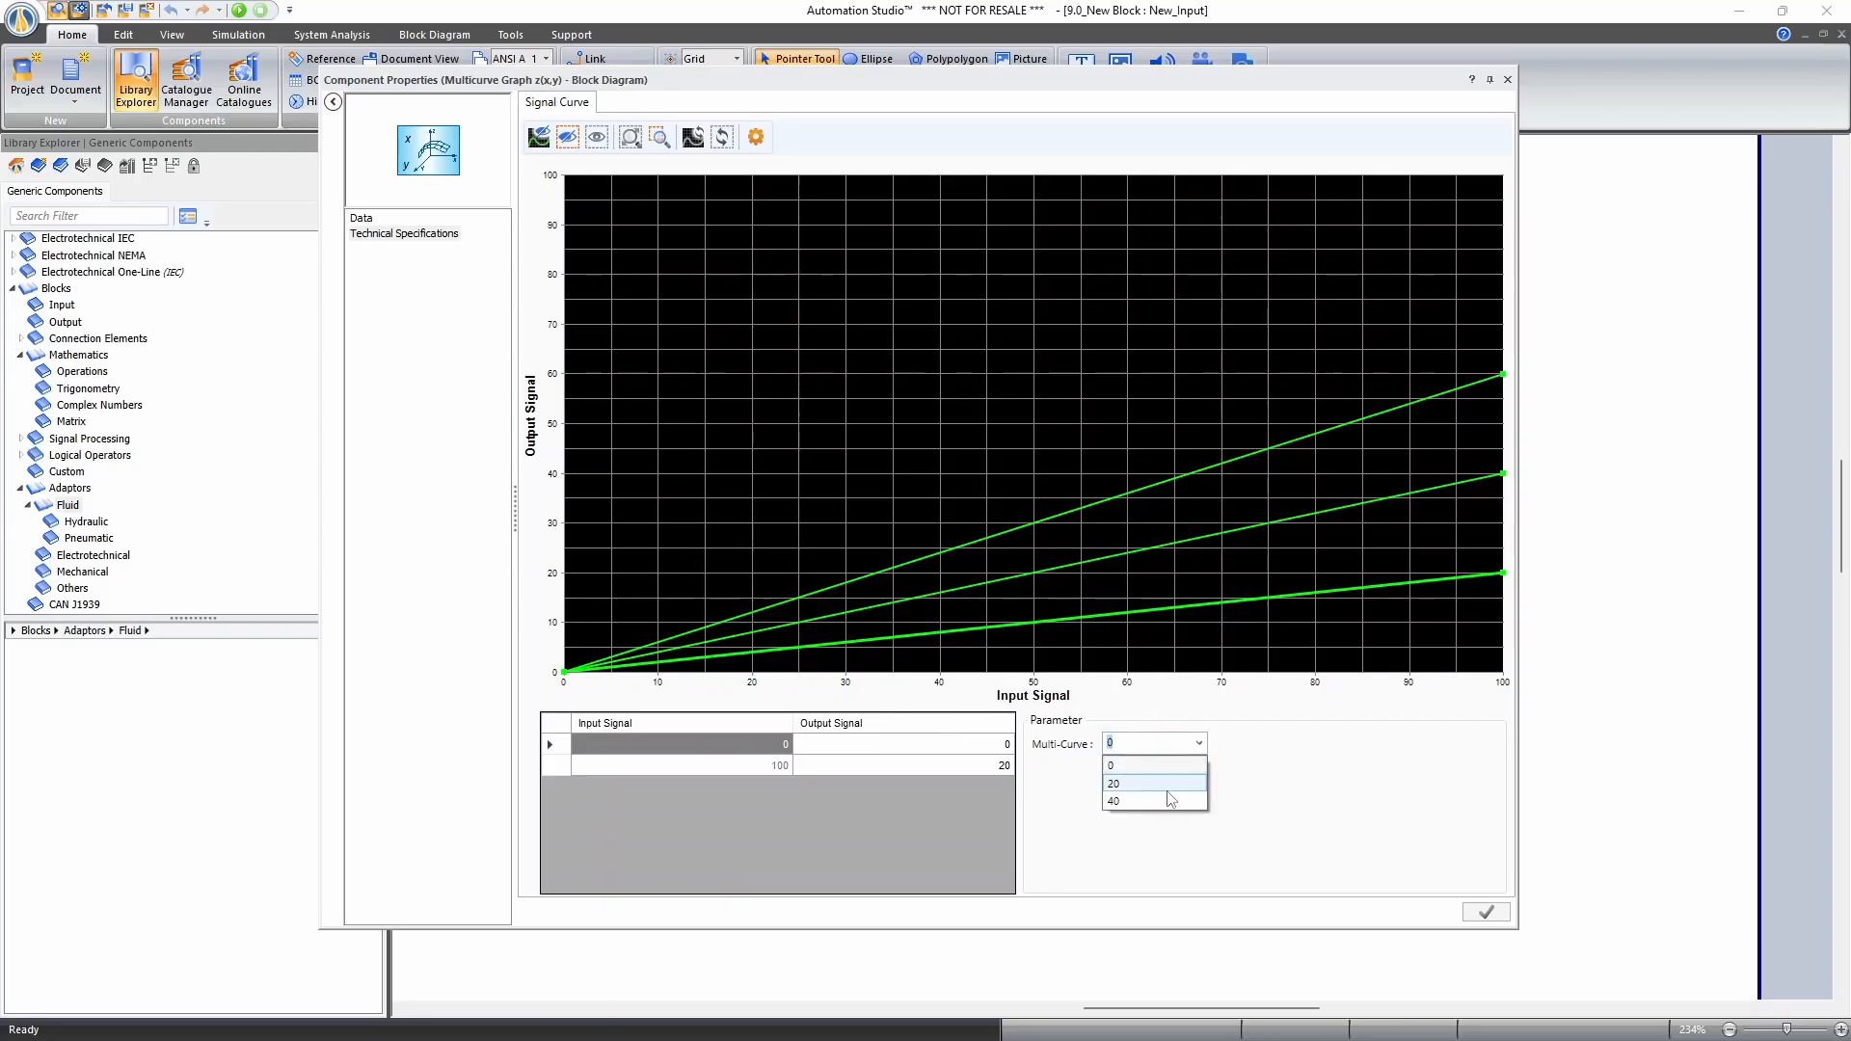
left_click(1123, 777)
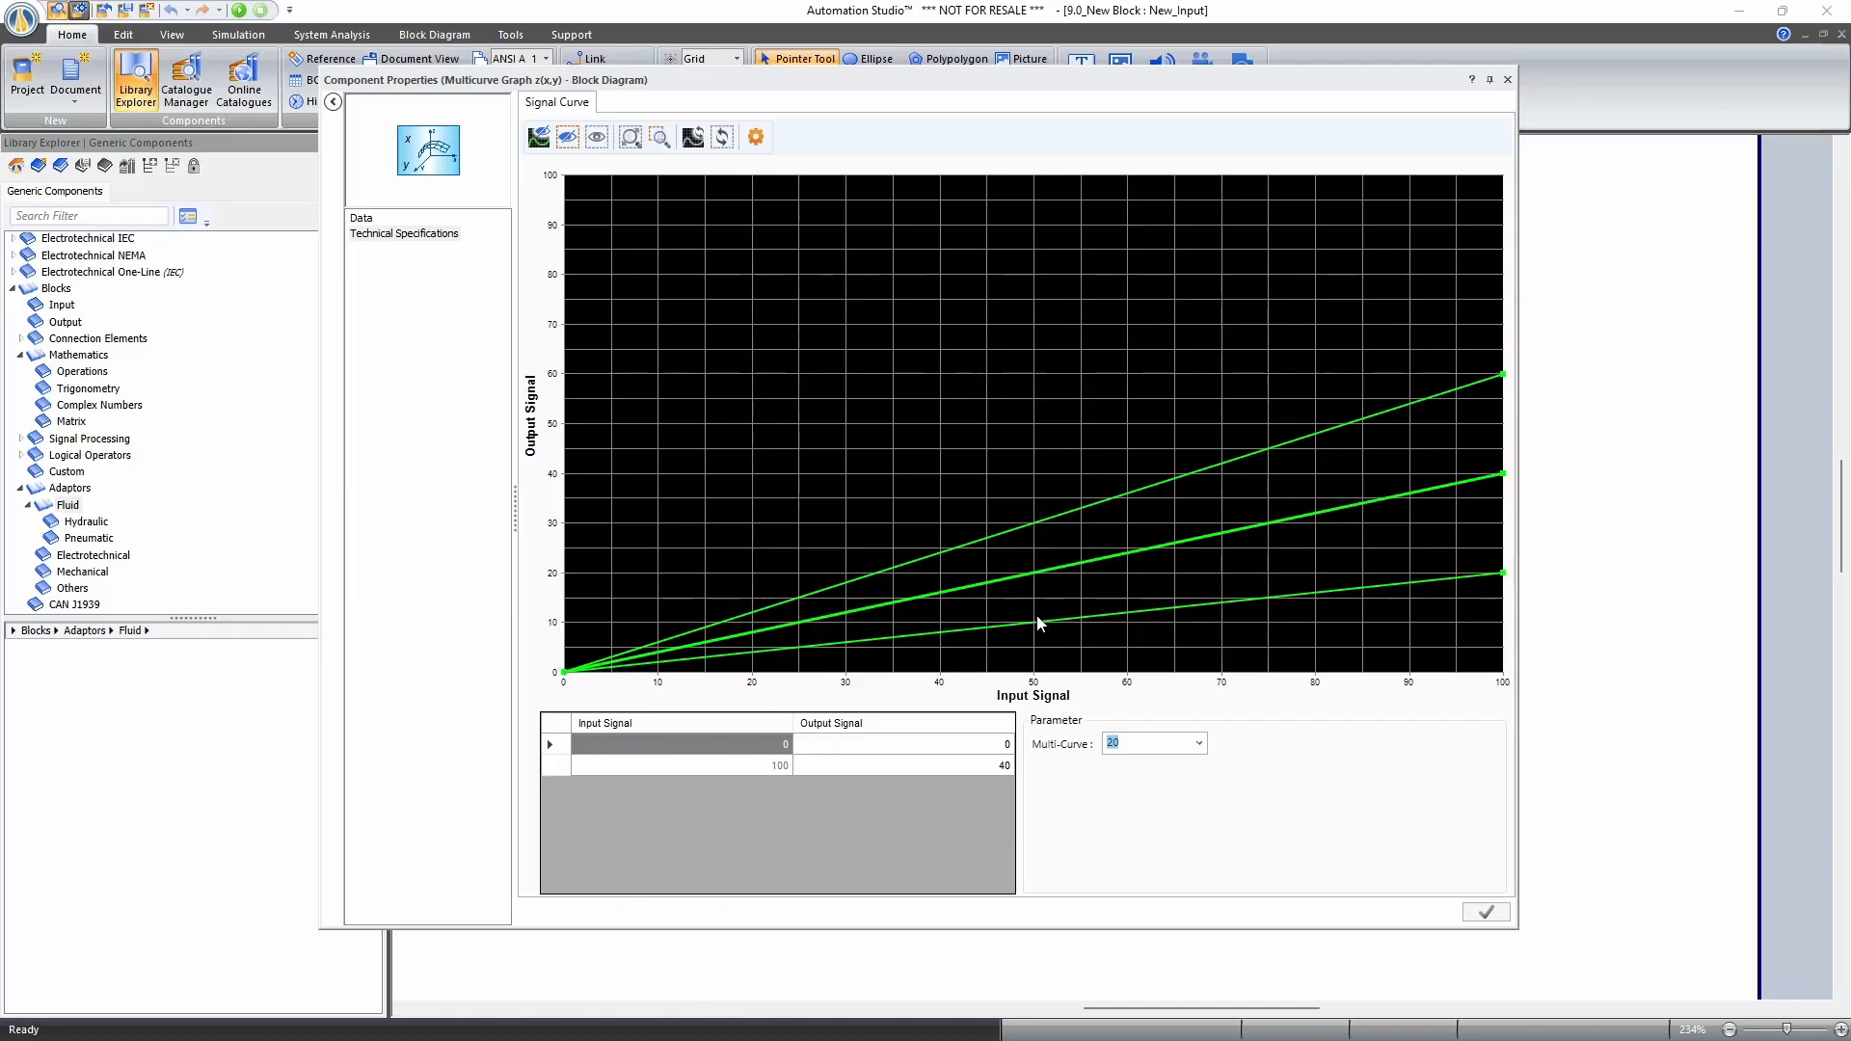
left_click(1508, 79)
Simulate the Multicurve Graph, inspect its x input, enter 20 for the y input and lower it again, and stop the simulation.
left_click(239, 10)
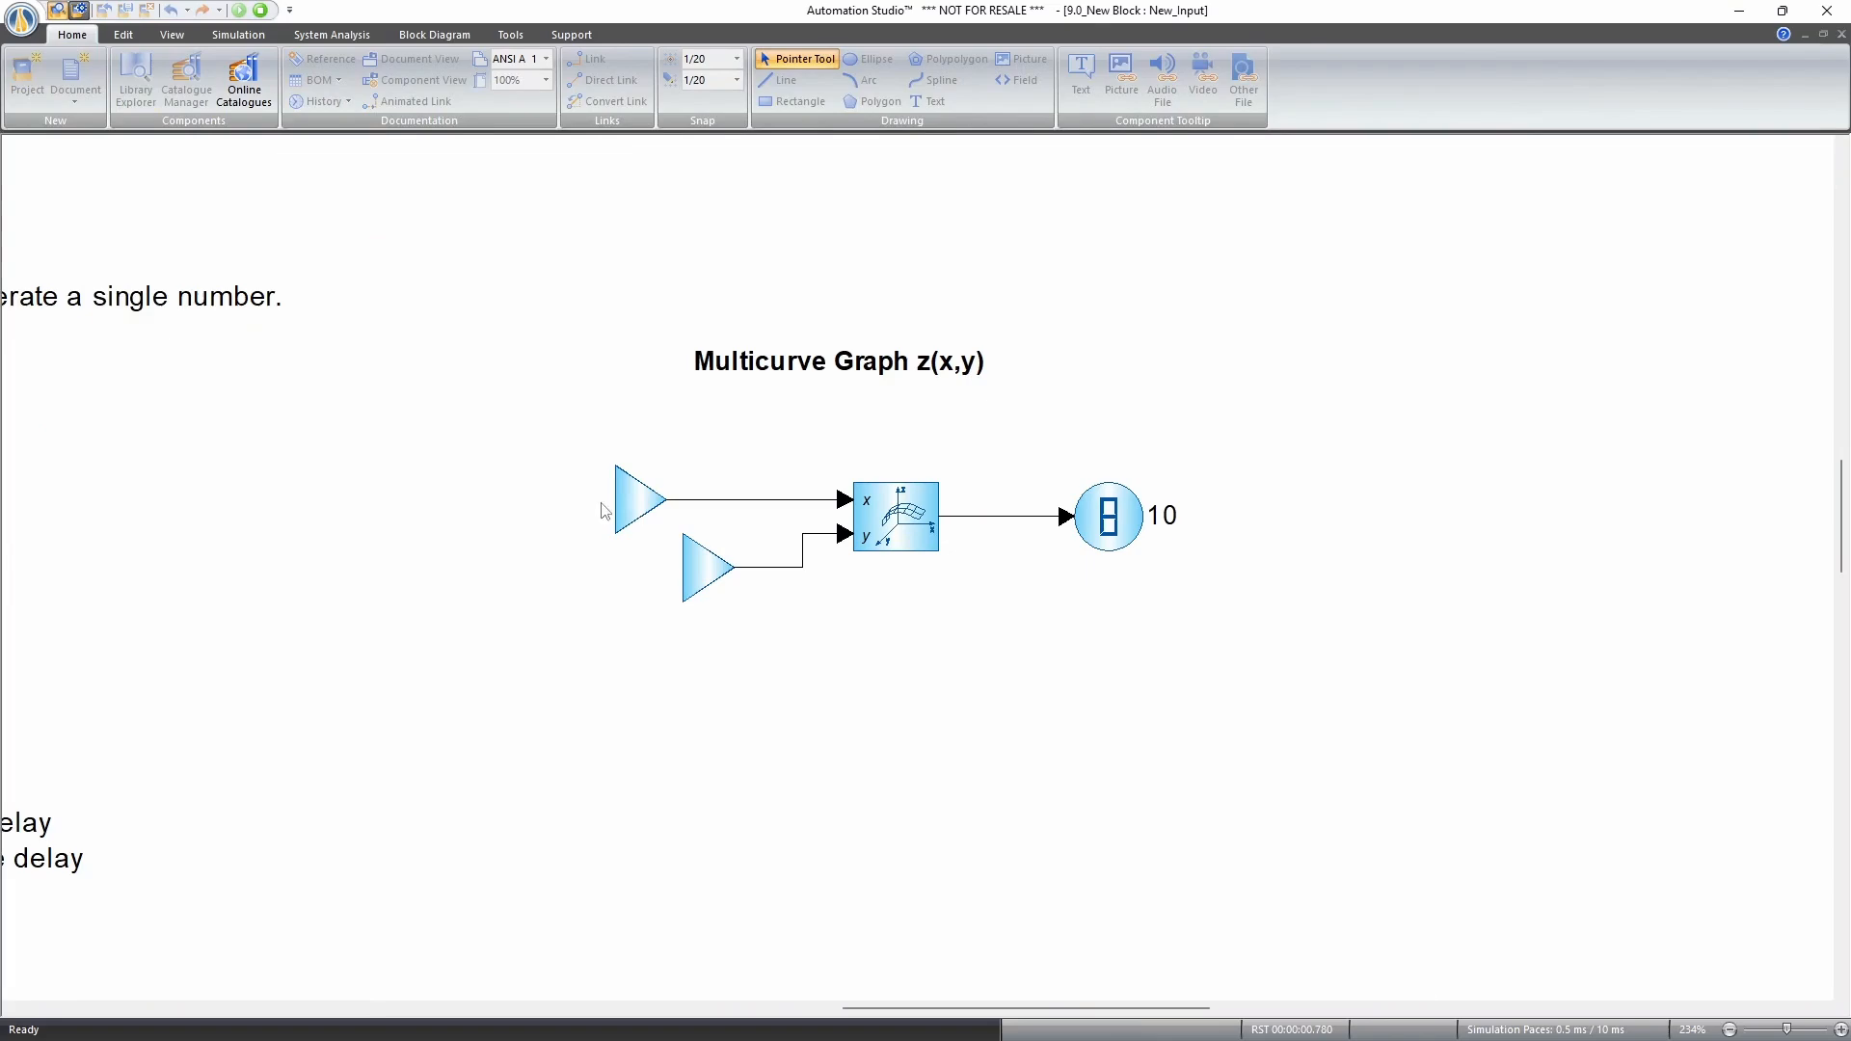
left_click(632, 504)
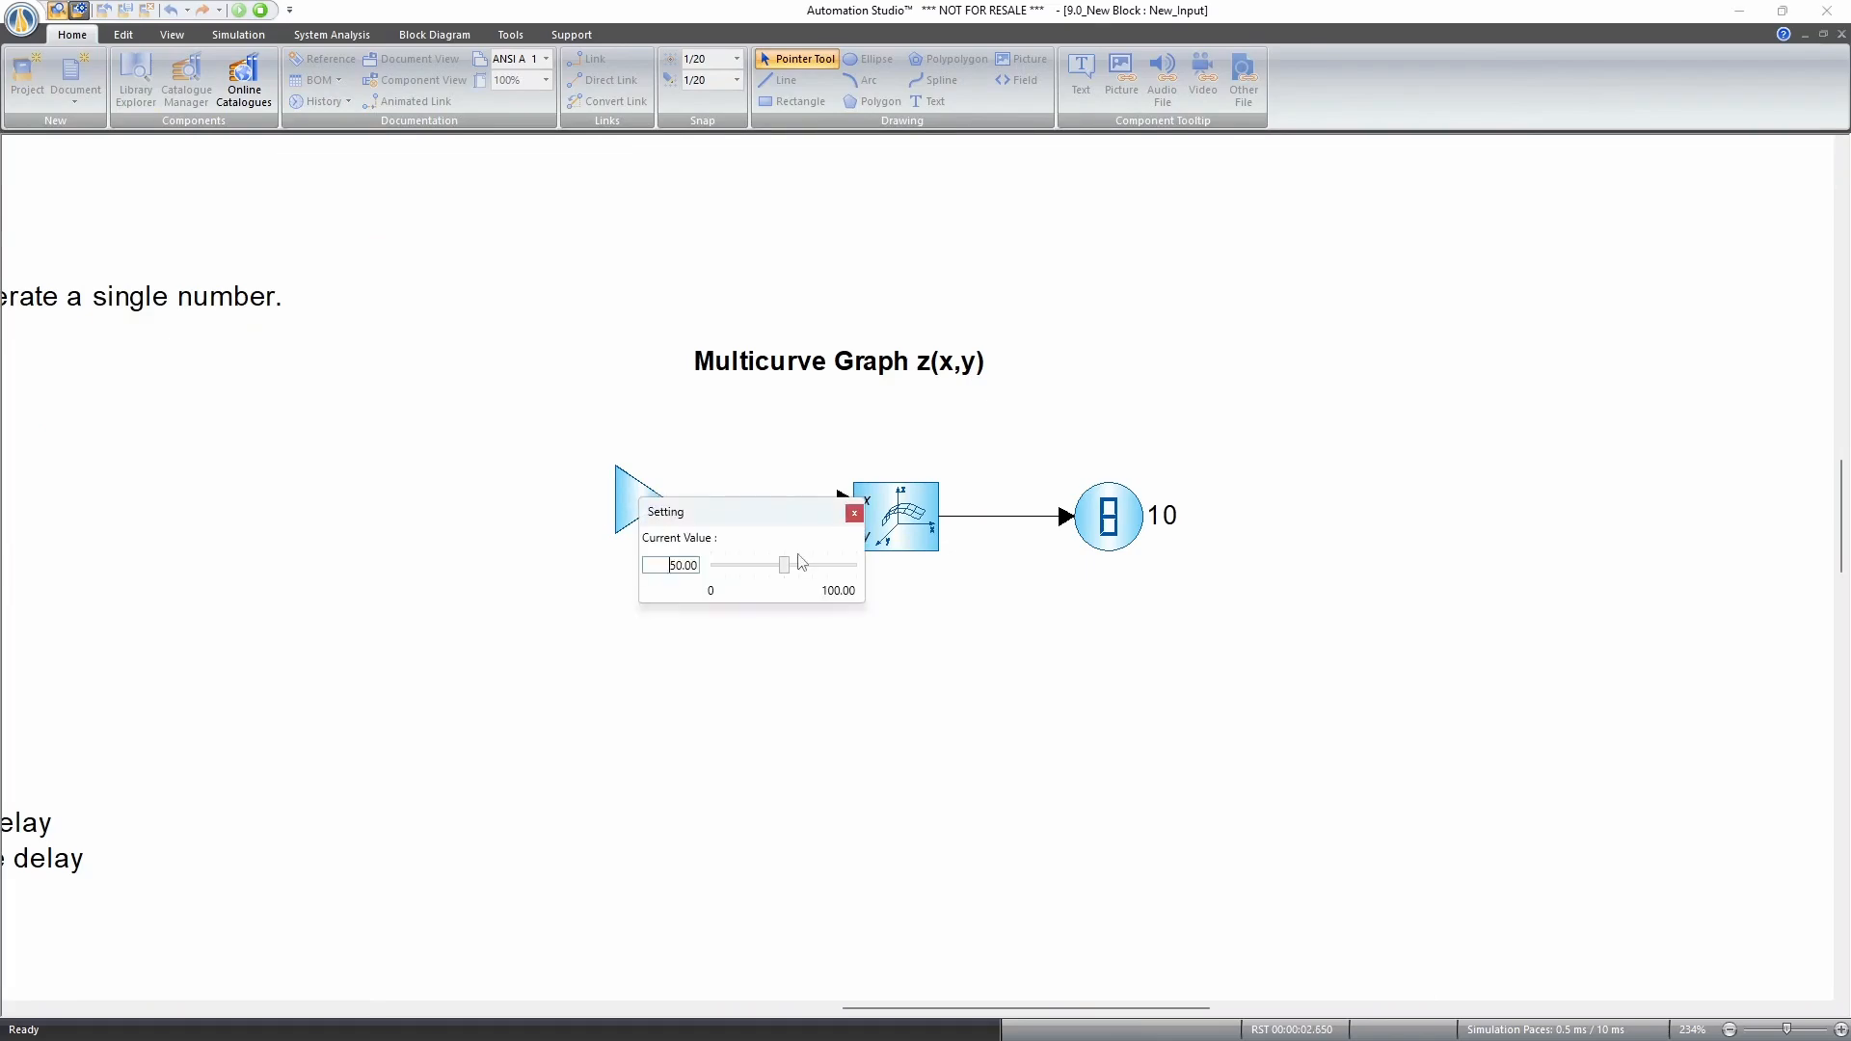
left_click(700, 579)
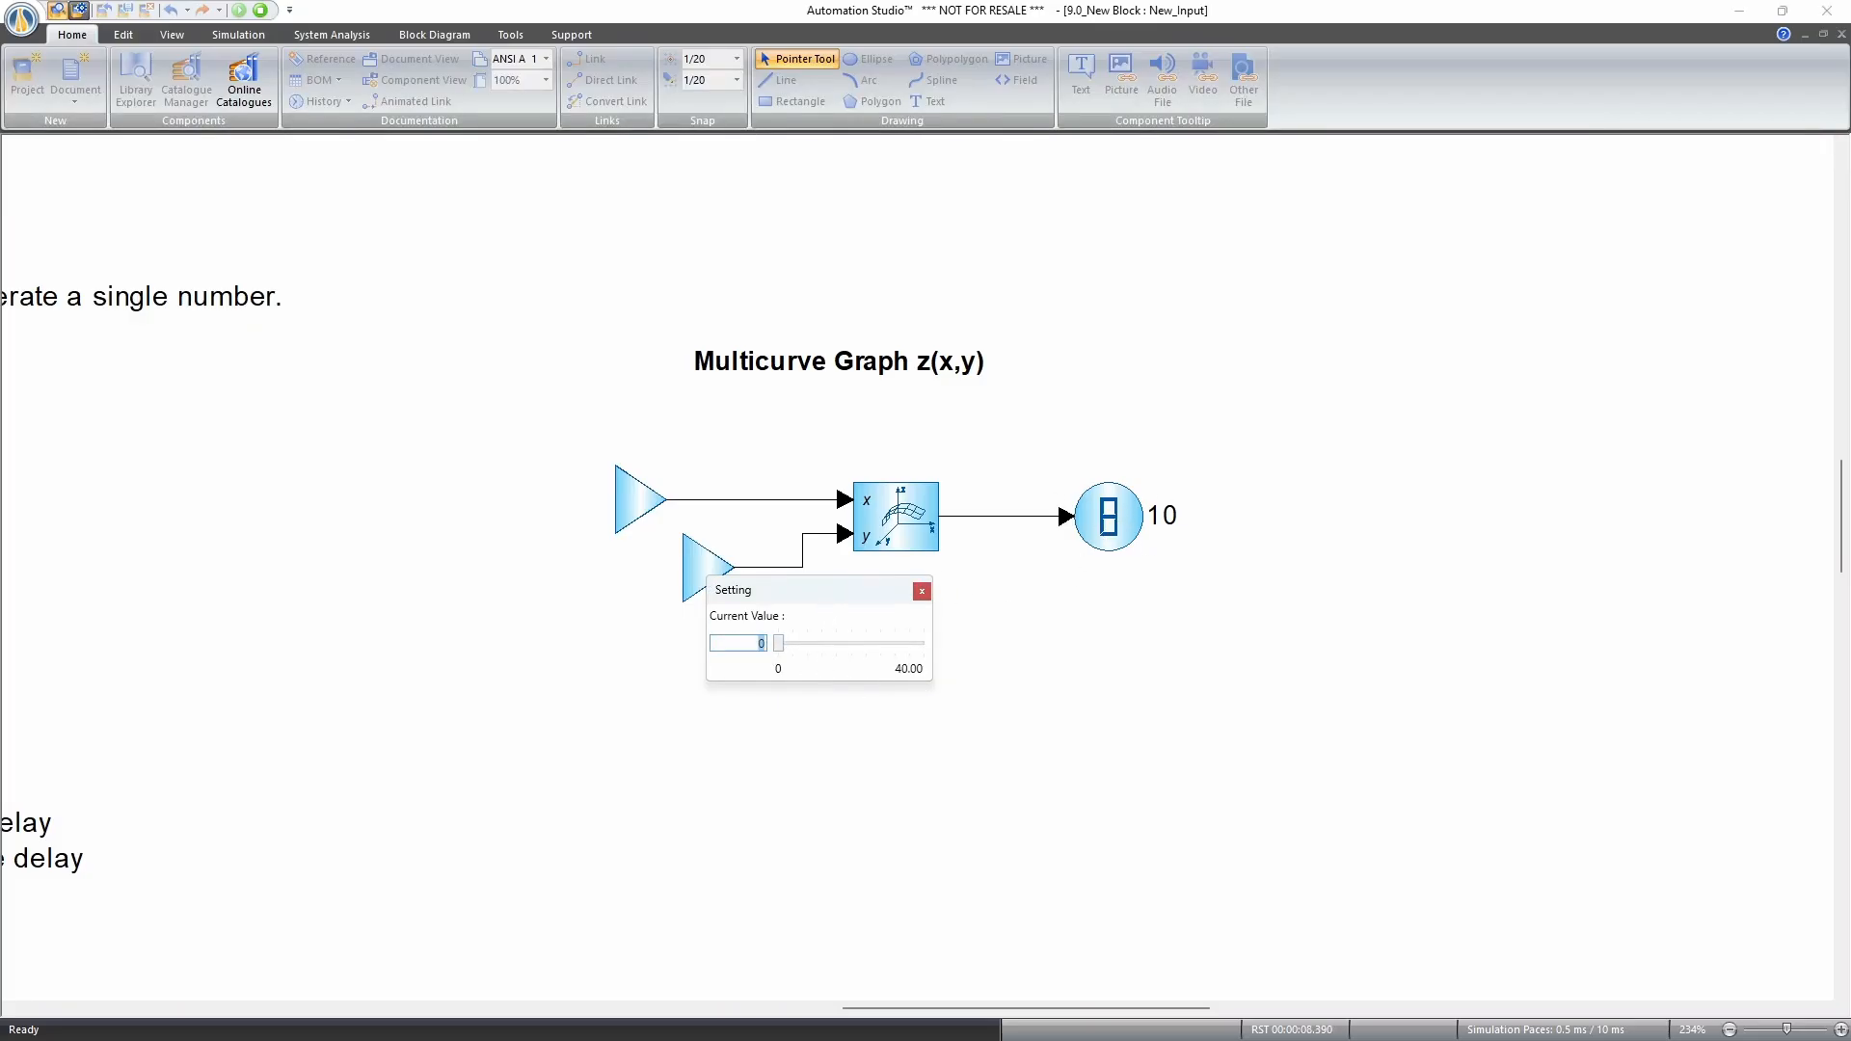
type("20")
left_click_drag(843, 654, 810, 656)
left_click(922, 591)
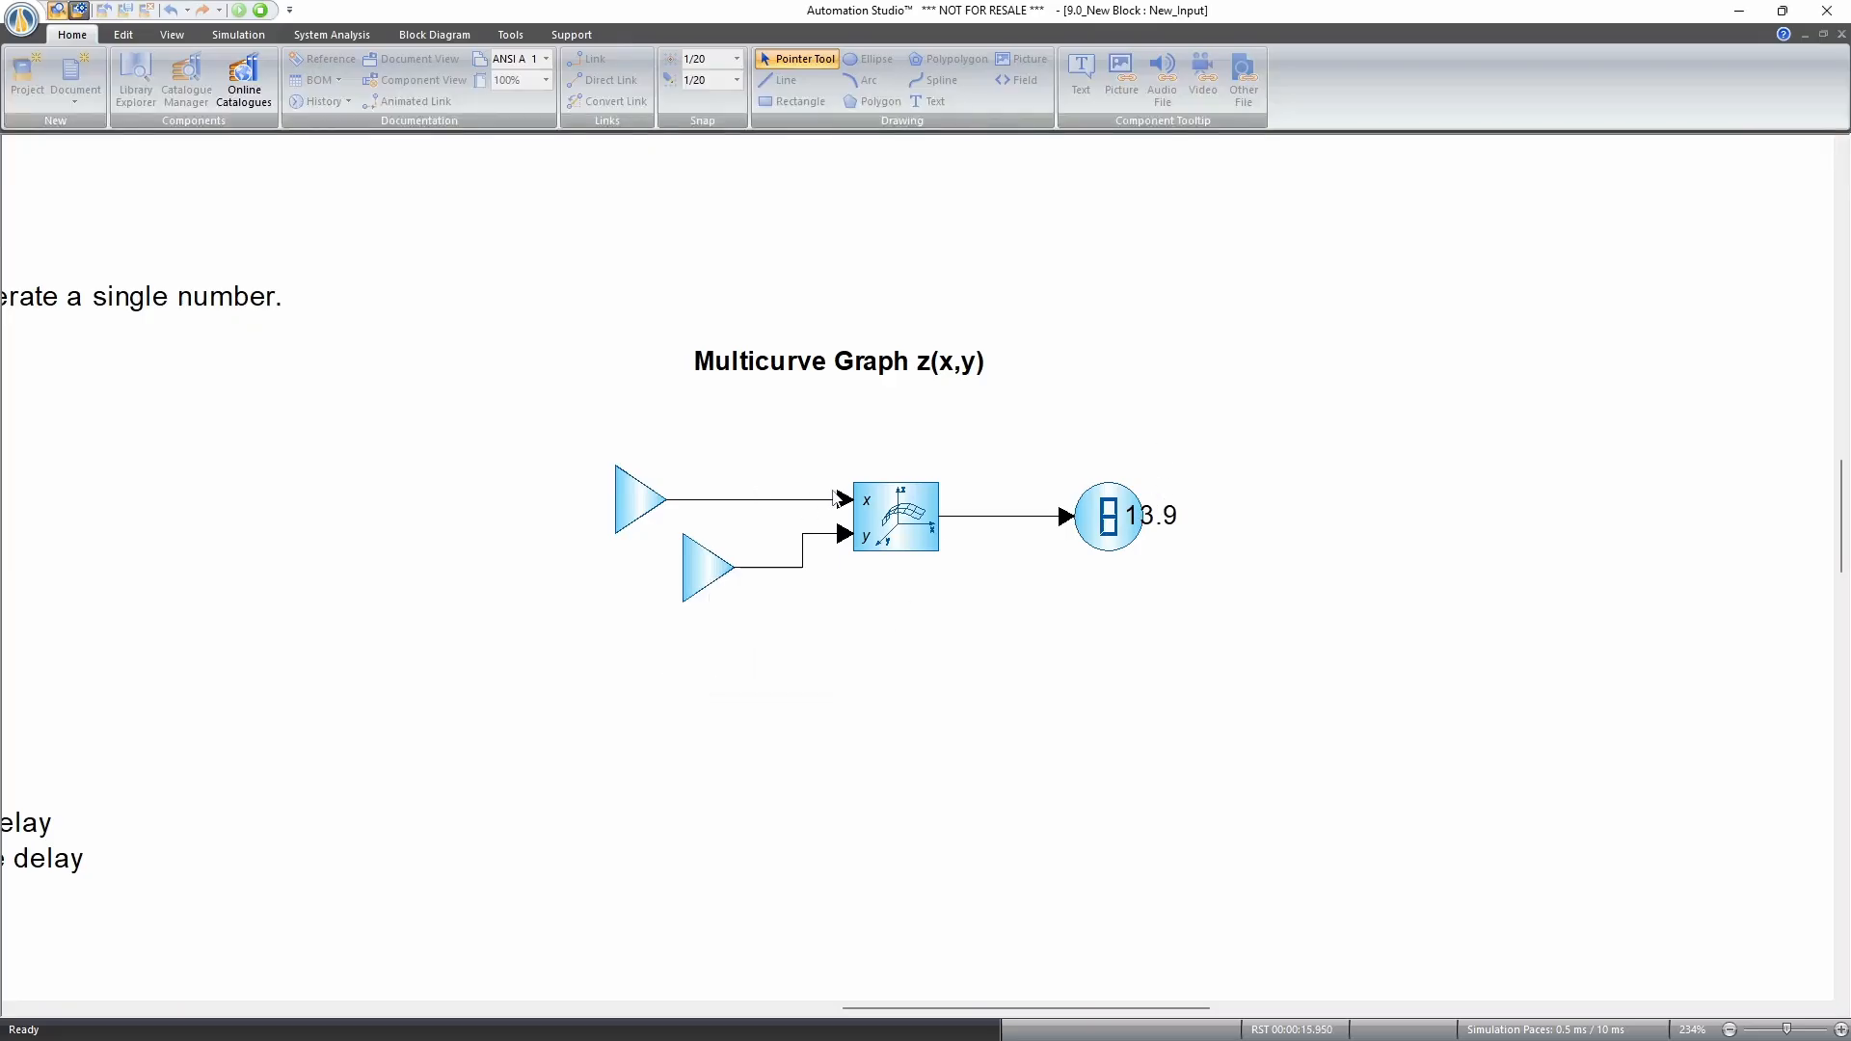
left_click(261, 10)
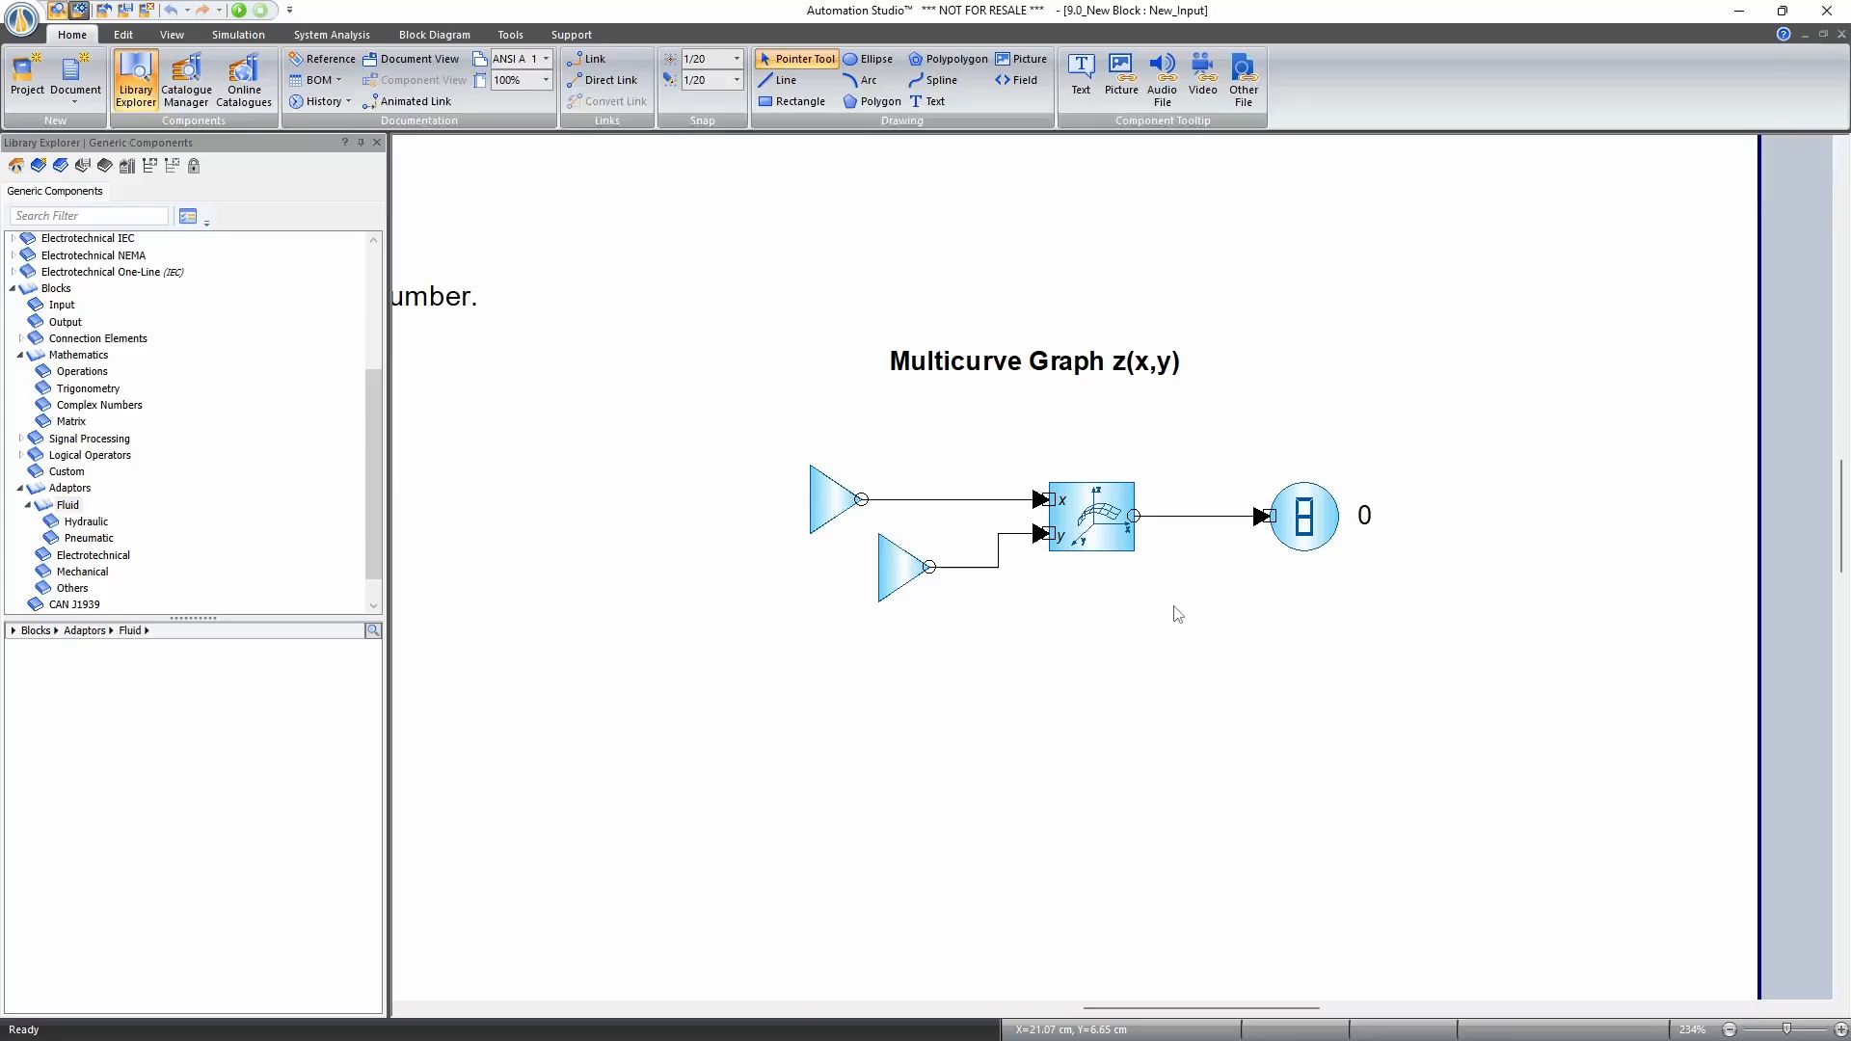
Examine the Square Wave Generator with Minimum and Maximum Values and its six input signals.
scroll(1174, 613, "down", 2)
left_click_drag(1175, 652, 1106, 589)
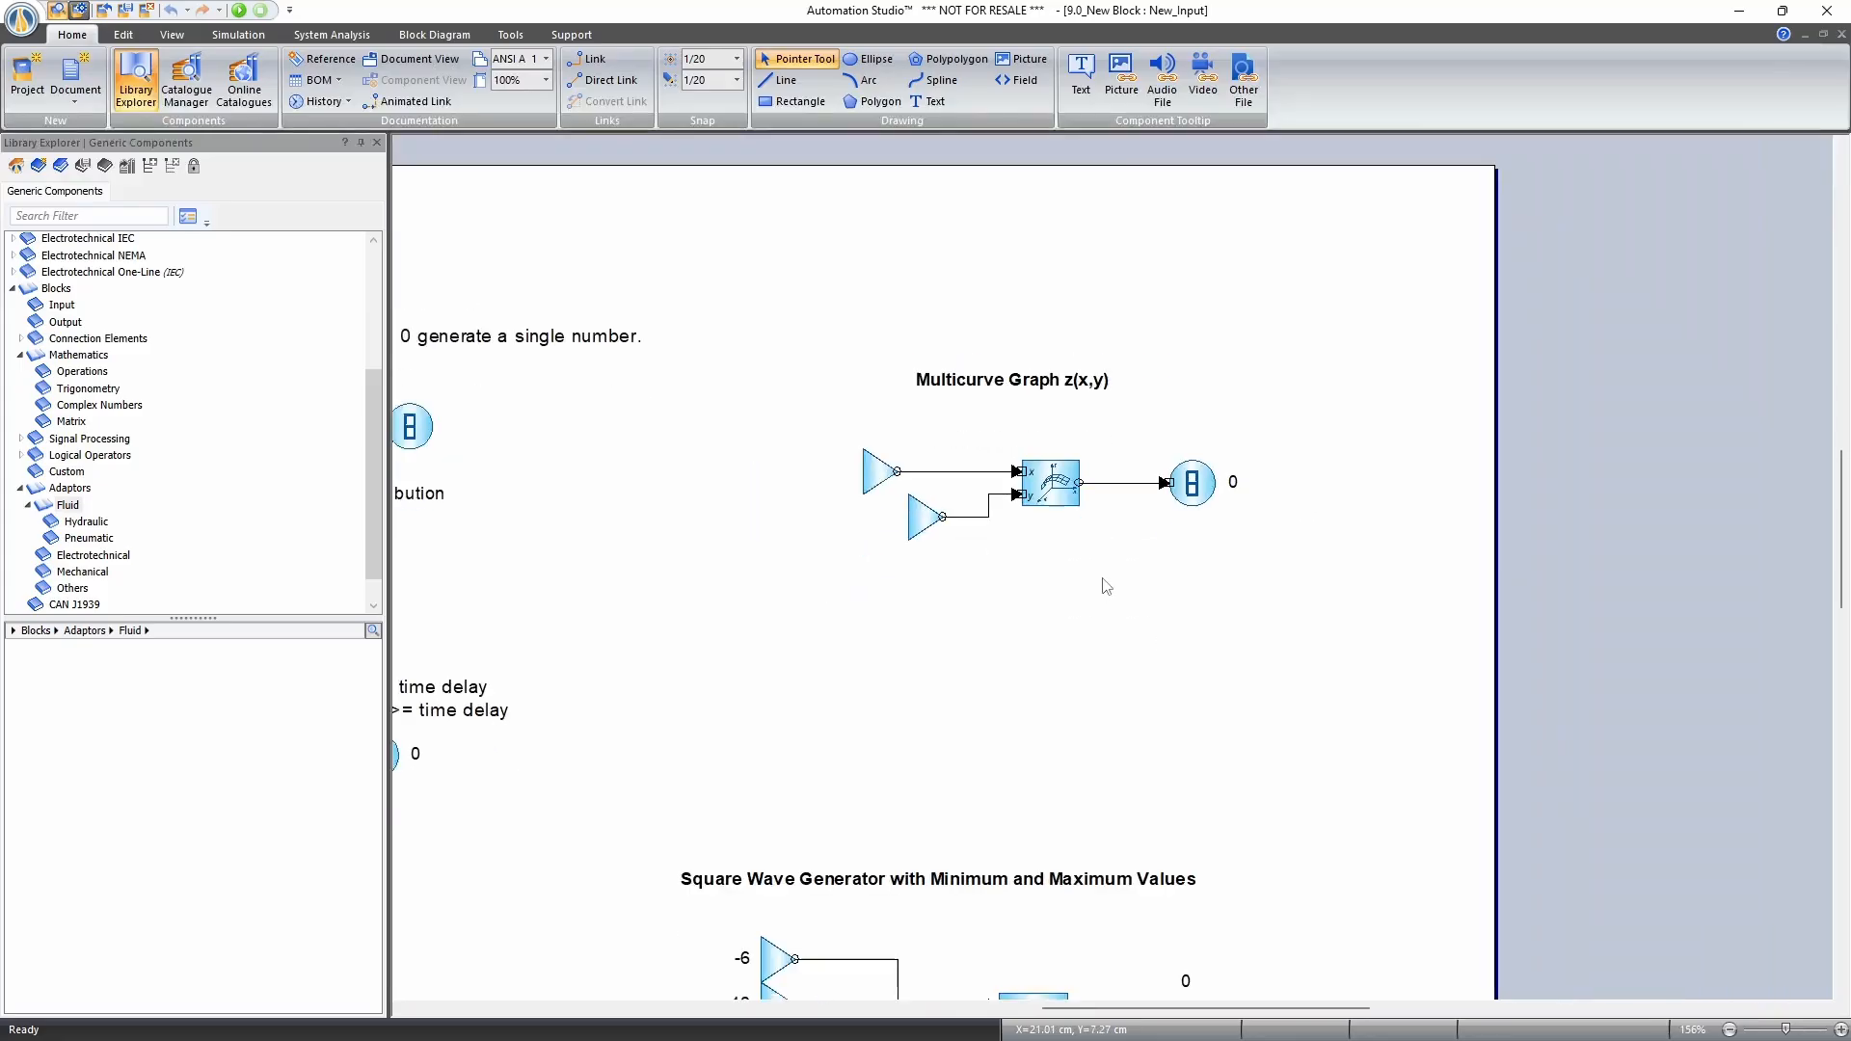
left_click_drag(1085, 735, 1115, 363)
left_click_drag(998, 912, 993, 839)
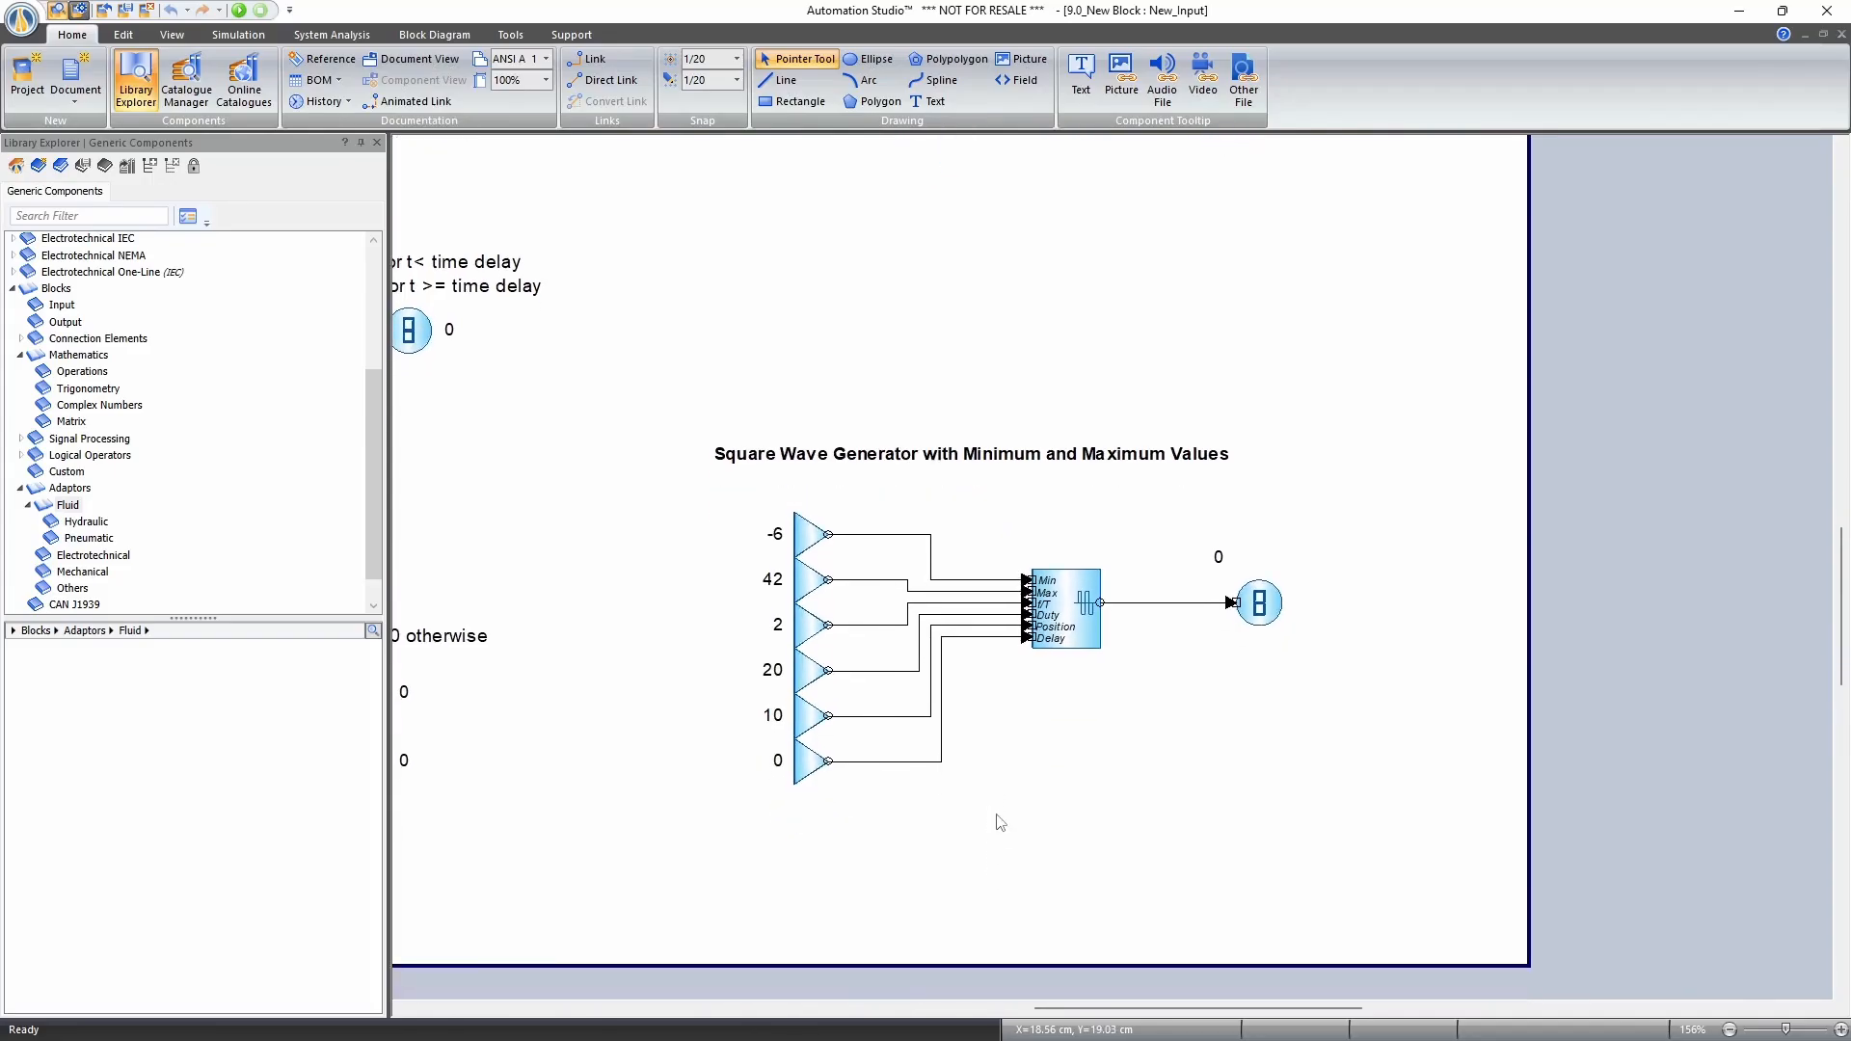
scroll(1003, 815, "up", 2)
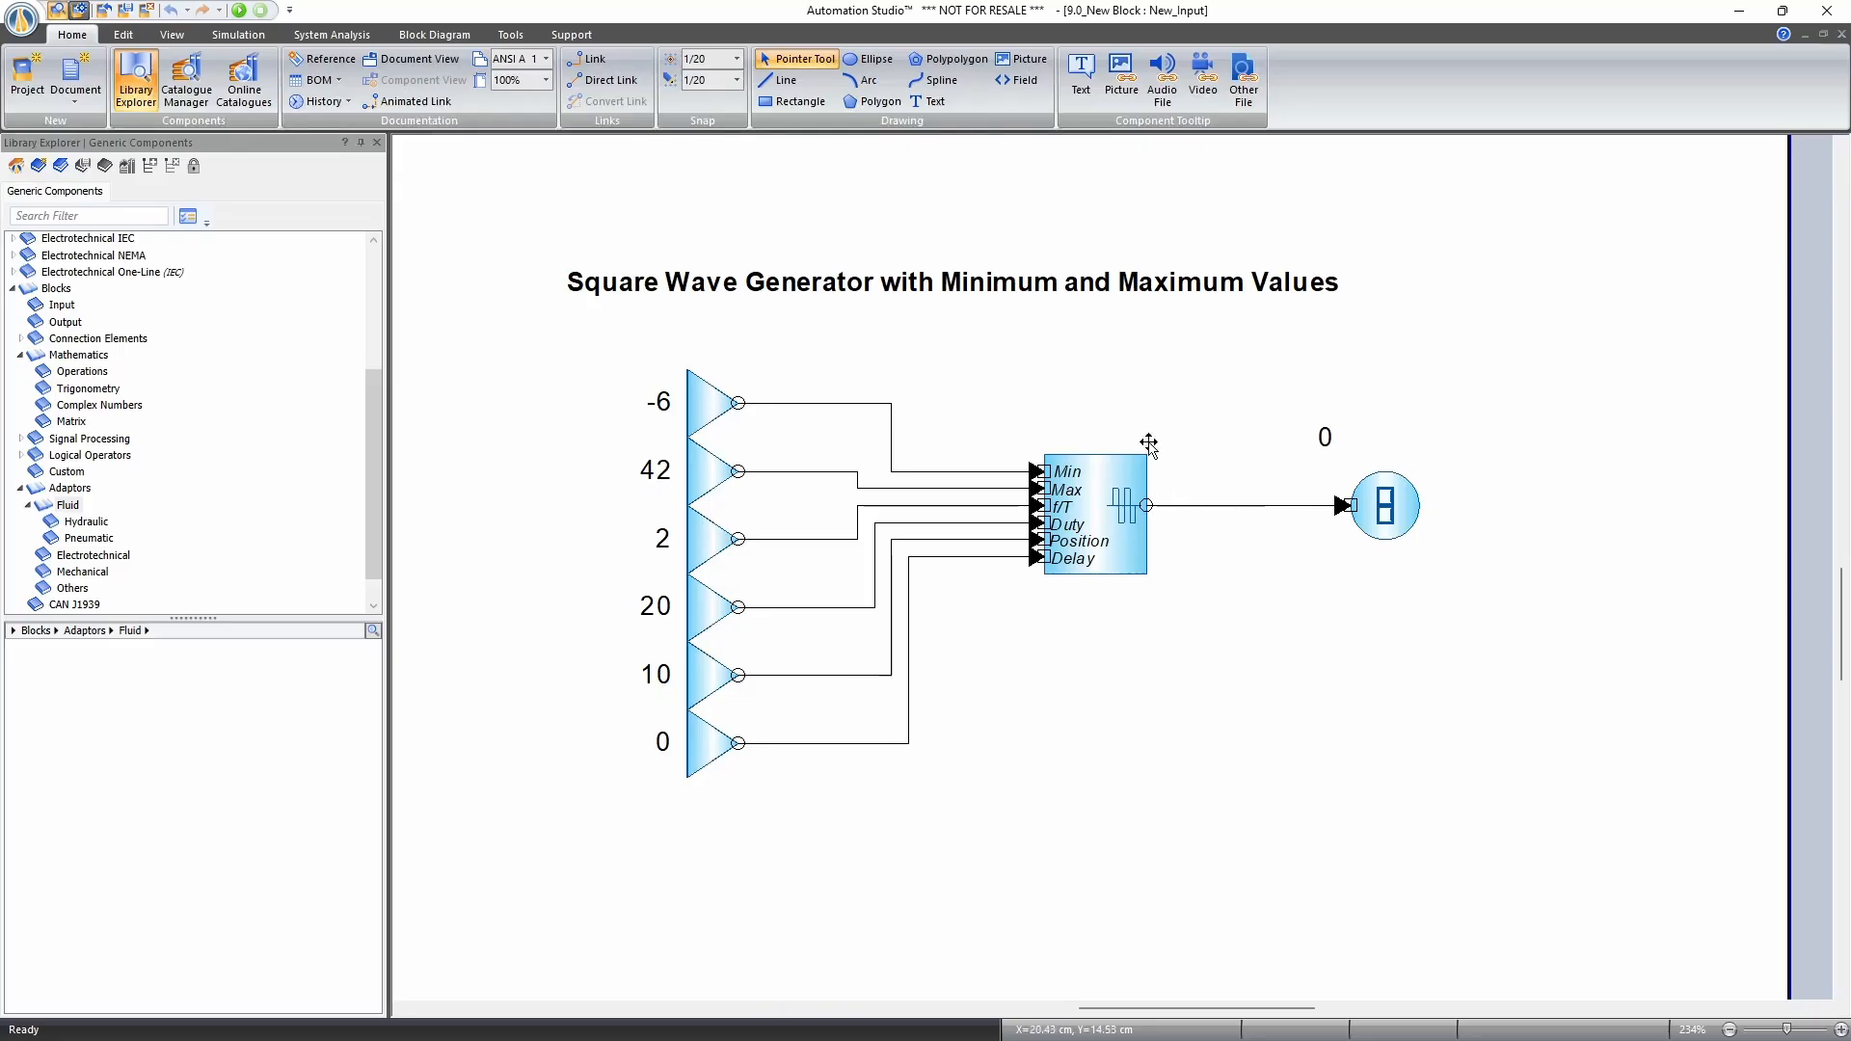
scroll(1072, 540, "up", 2)
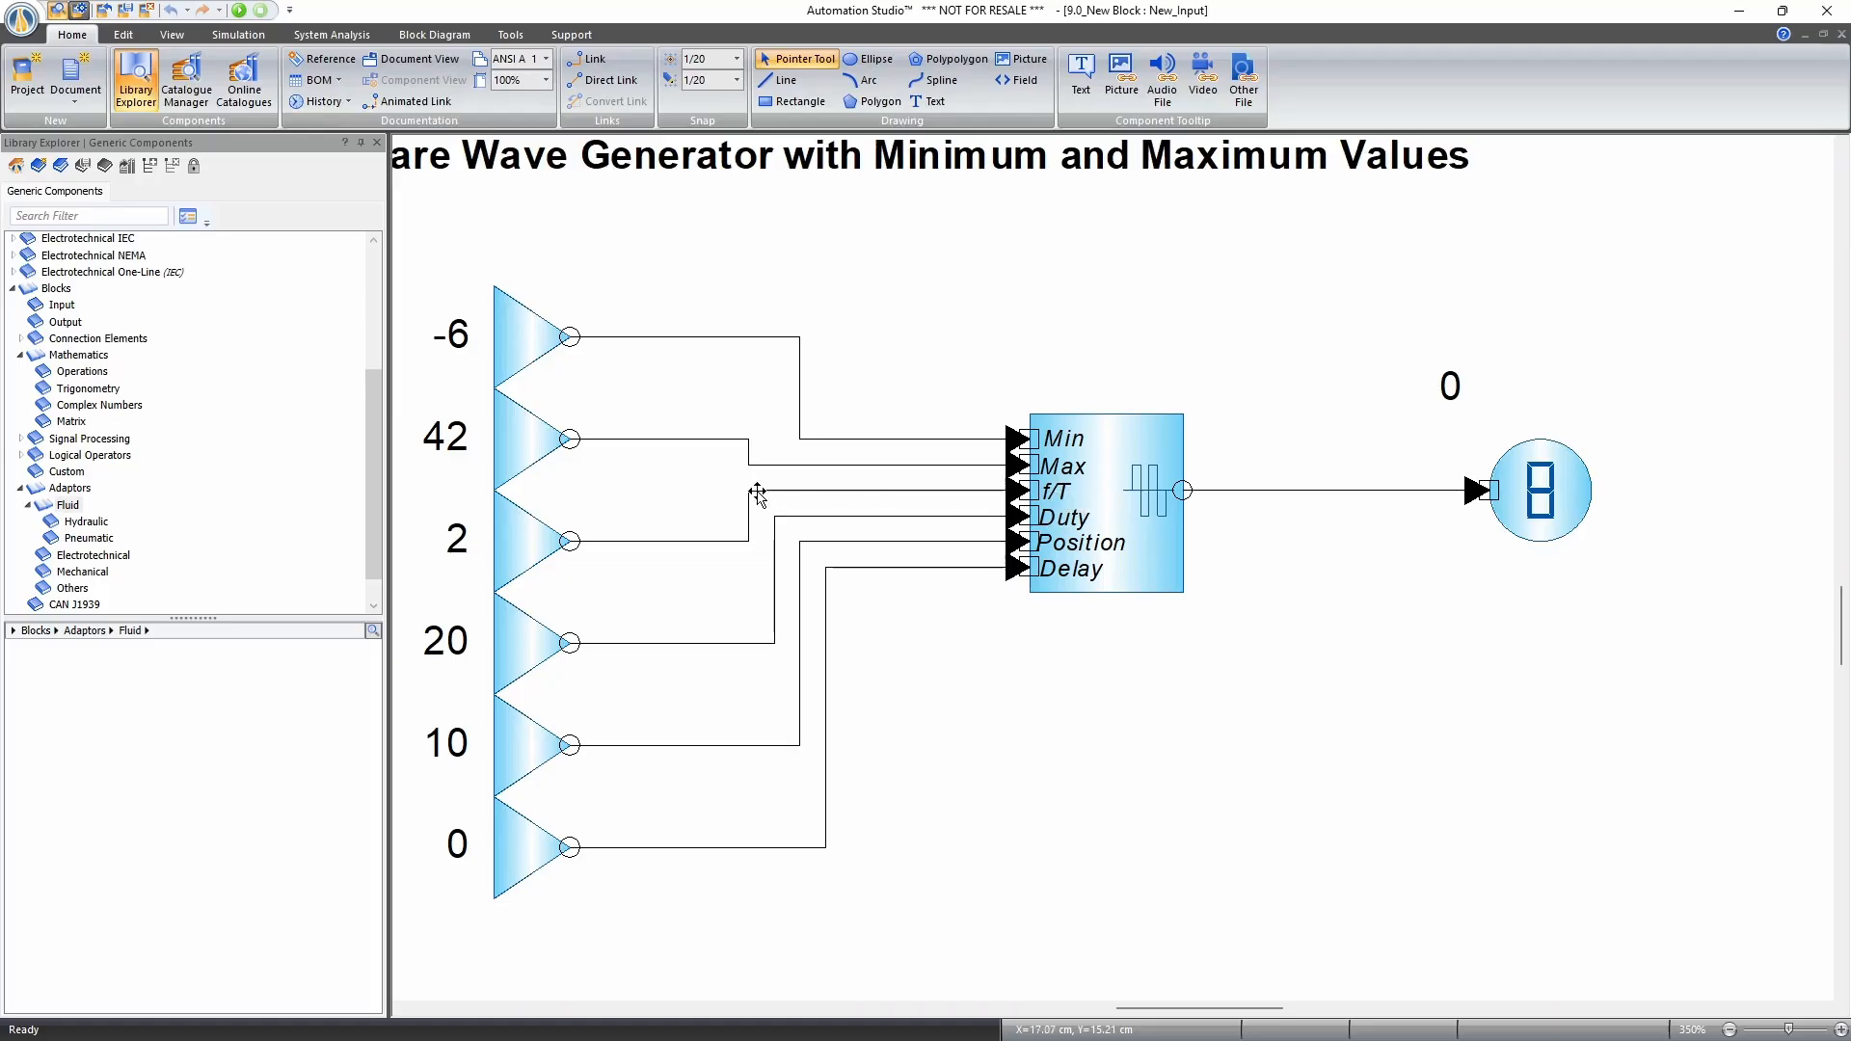
Review the Square Wave Generator's selection mode options in its properties, keep Described By The Frequency, and close the properties.
double_click(1119, 489)
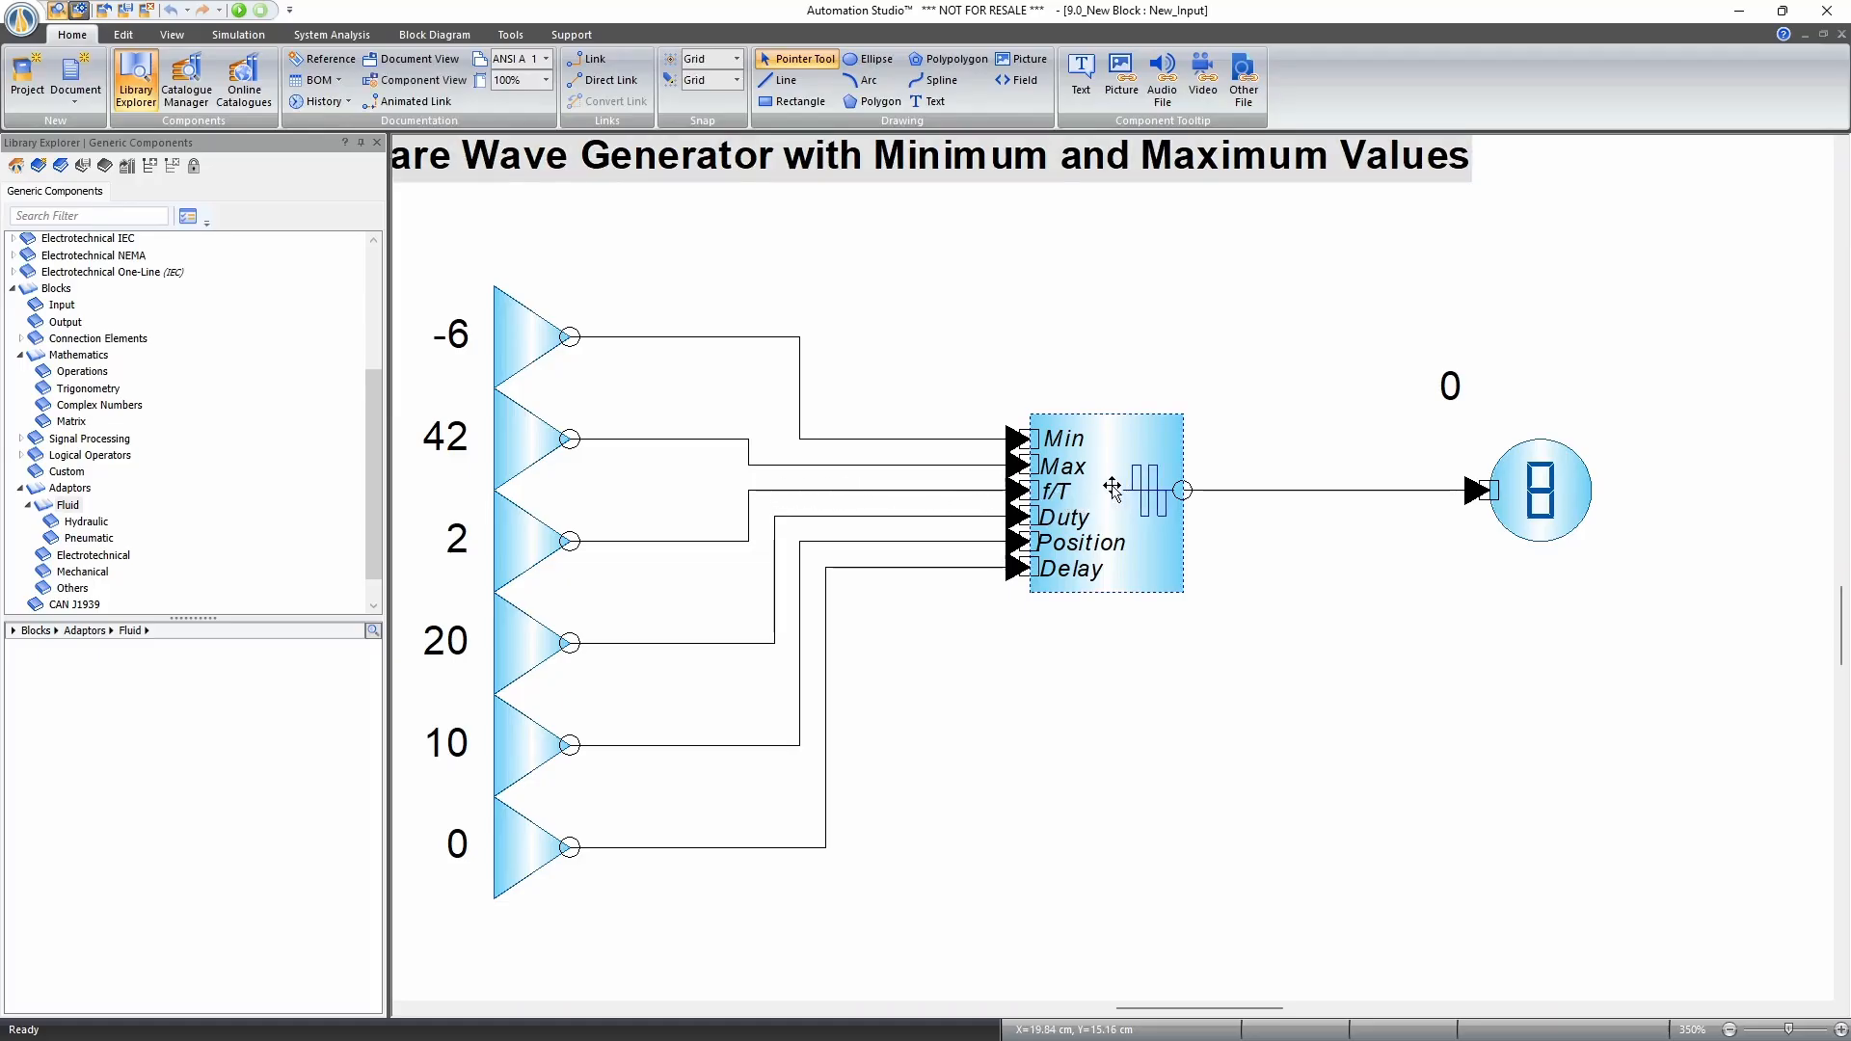
left_click(891, 320)
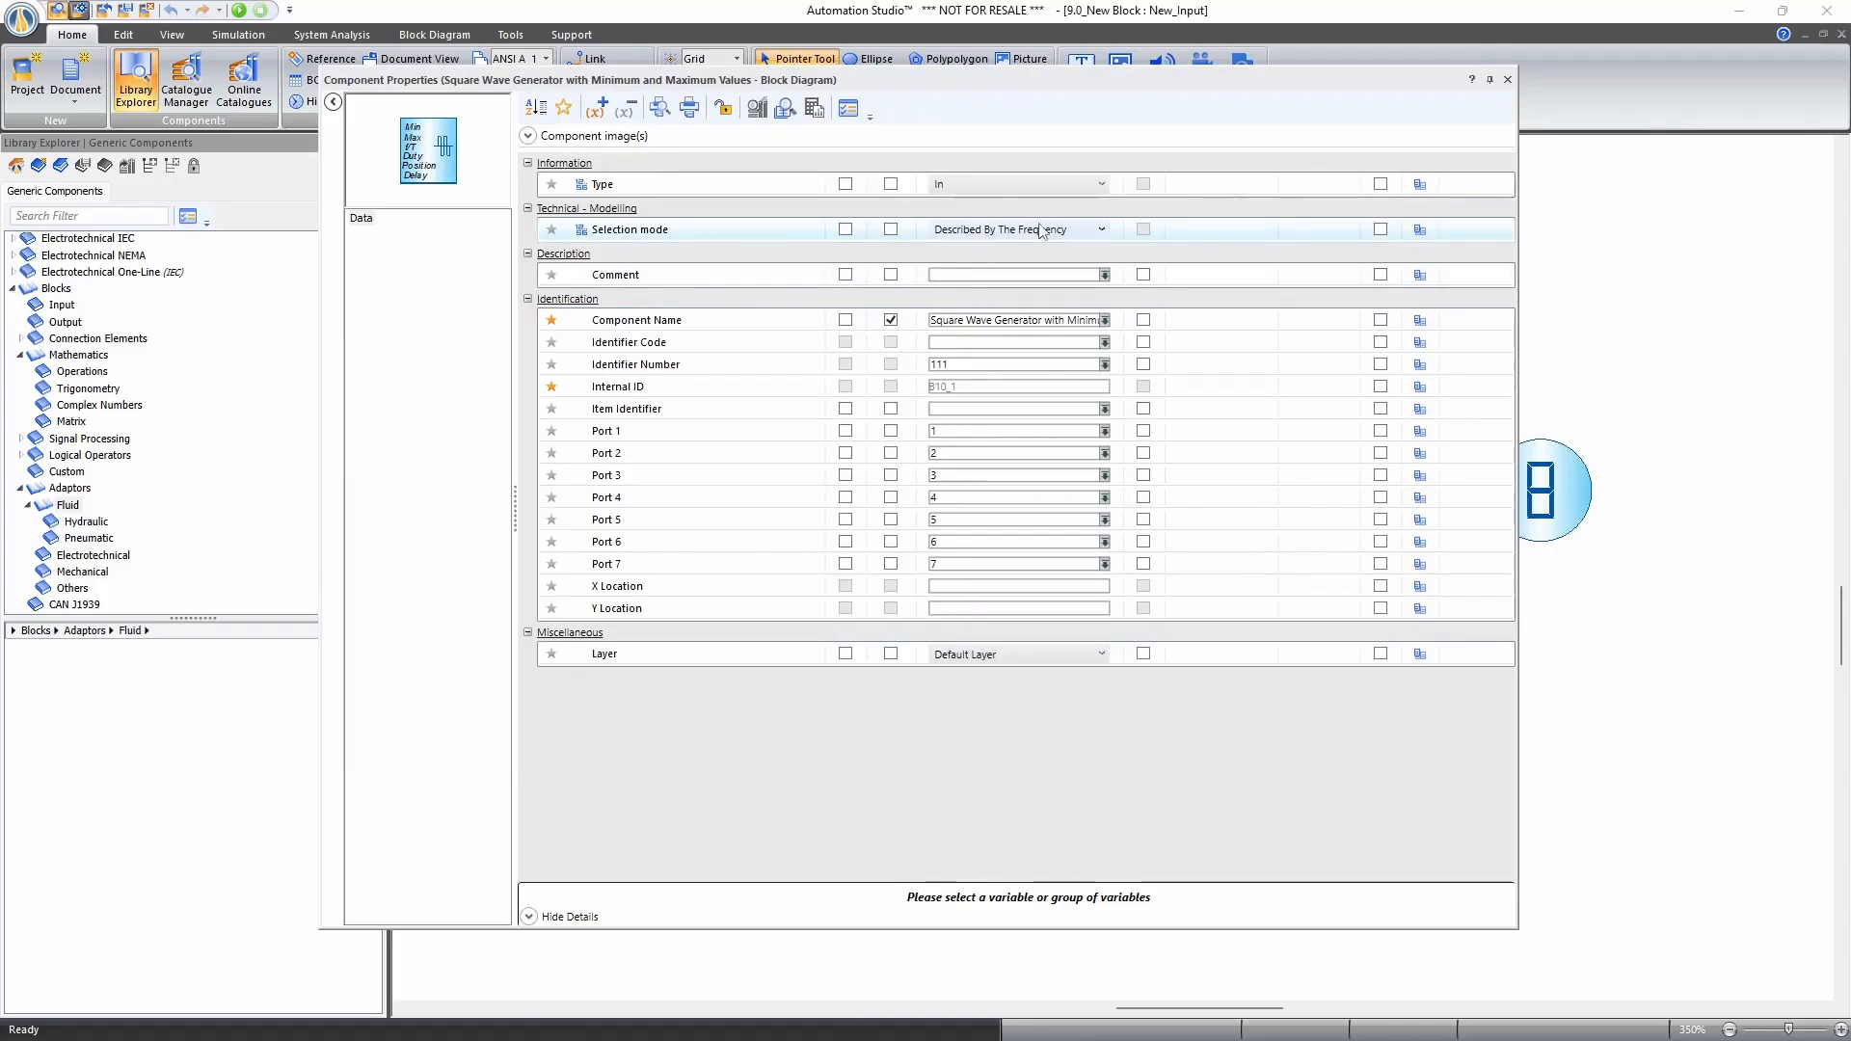
left_click(1003, 232)
left_click(1194, 276)
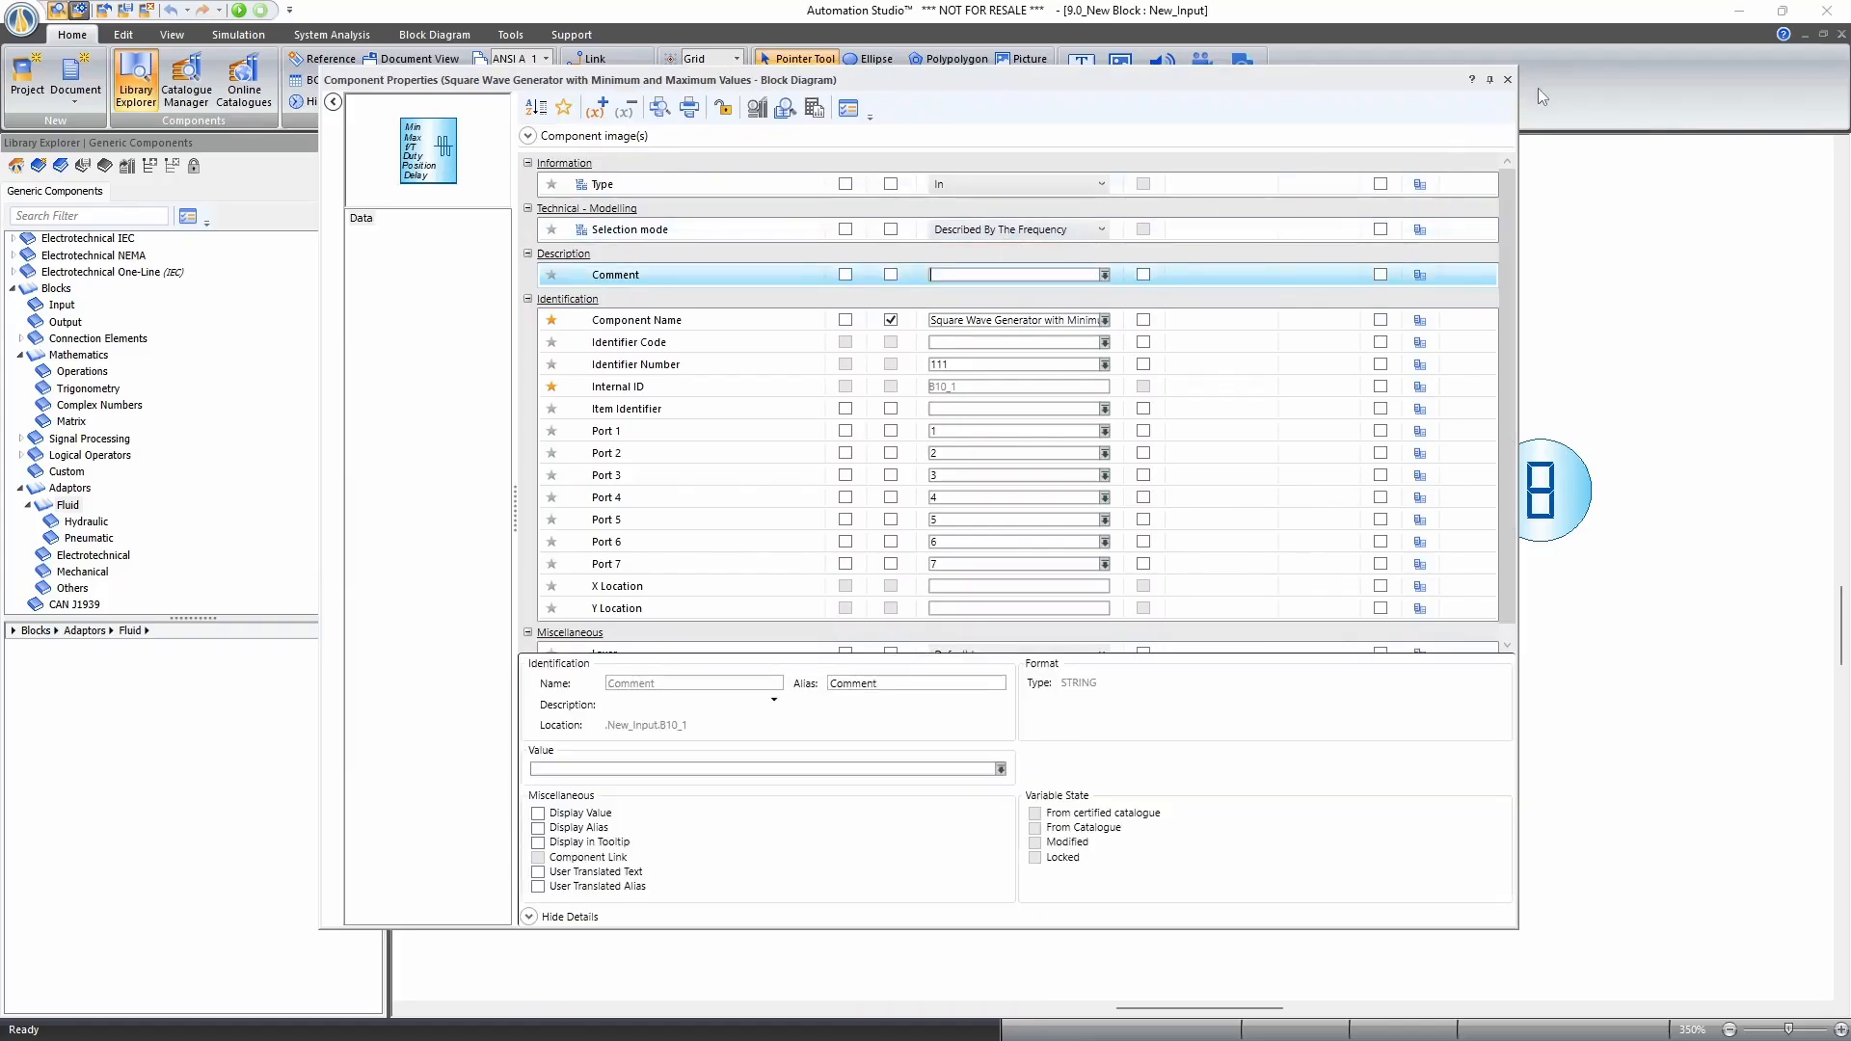
left_click(1509, 80)
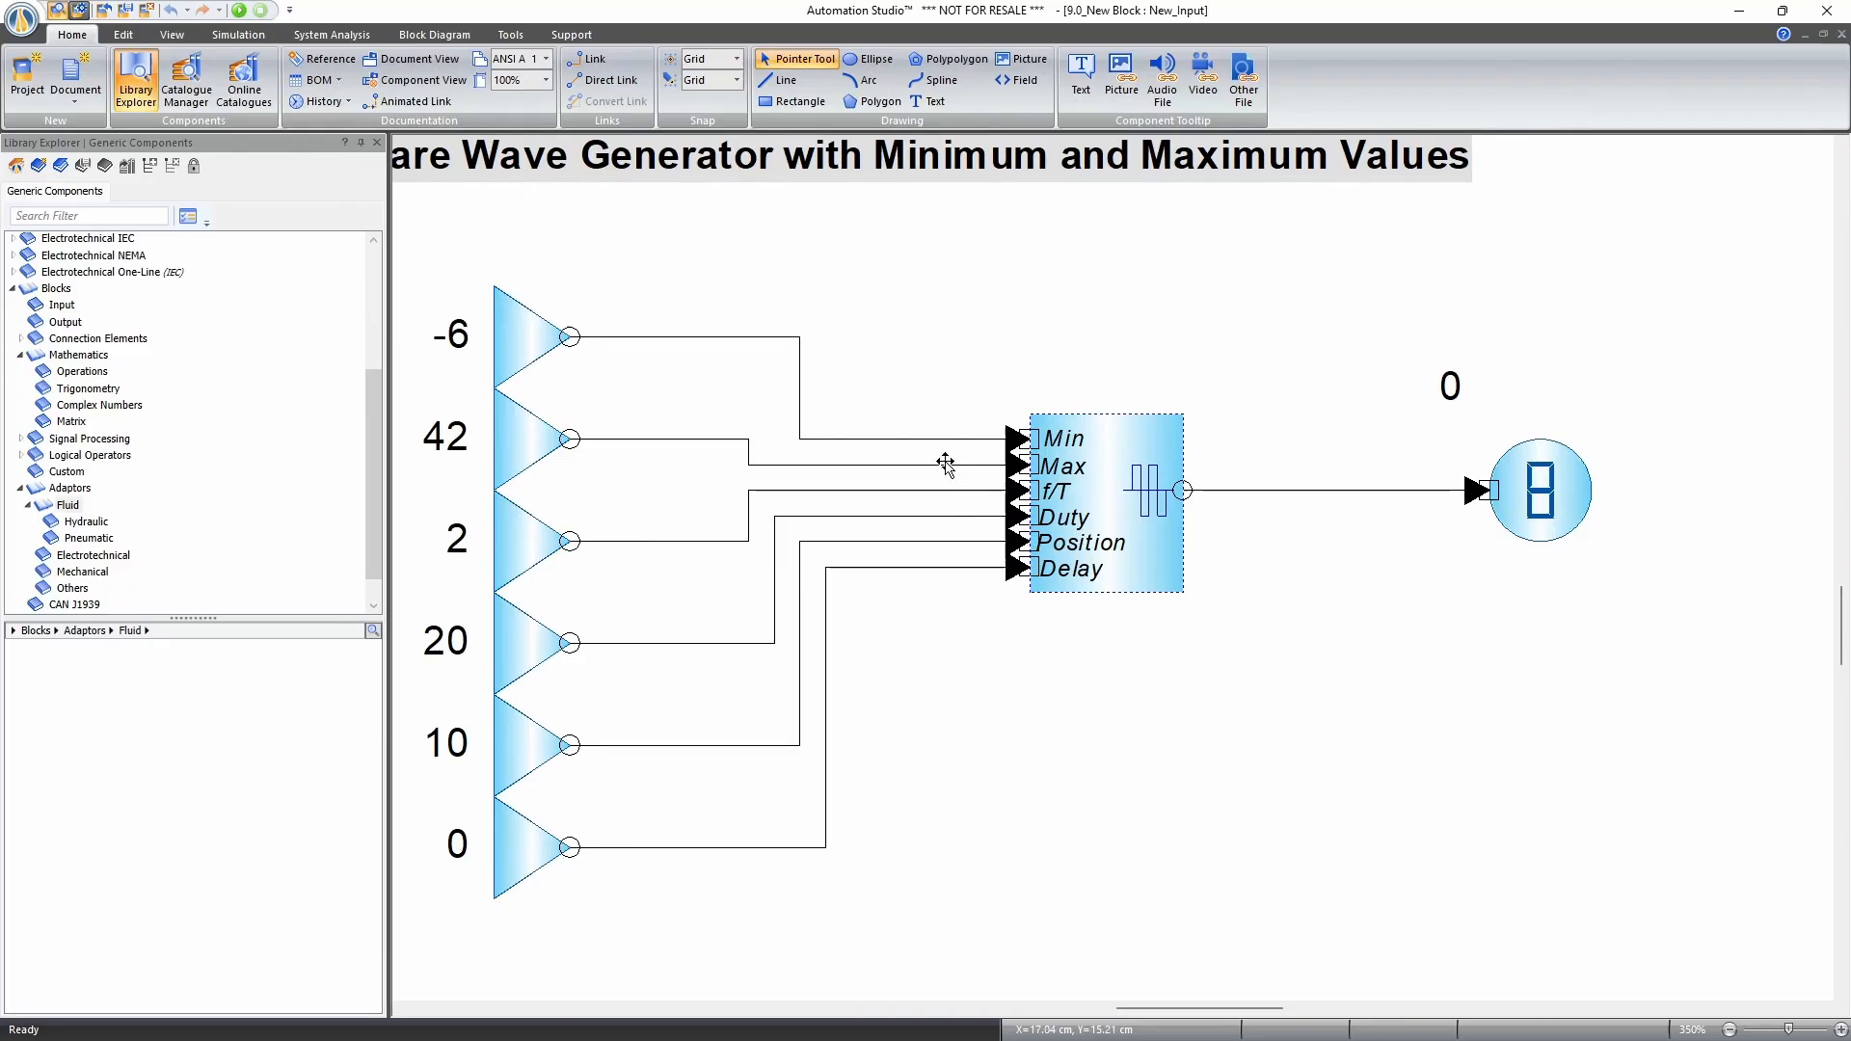
Switch to the New_Matrix_Function diagram and examine the Cross Product, Dot Product and Convolution examples.
scroll(1017, 660, "down", 2)
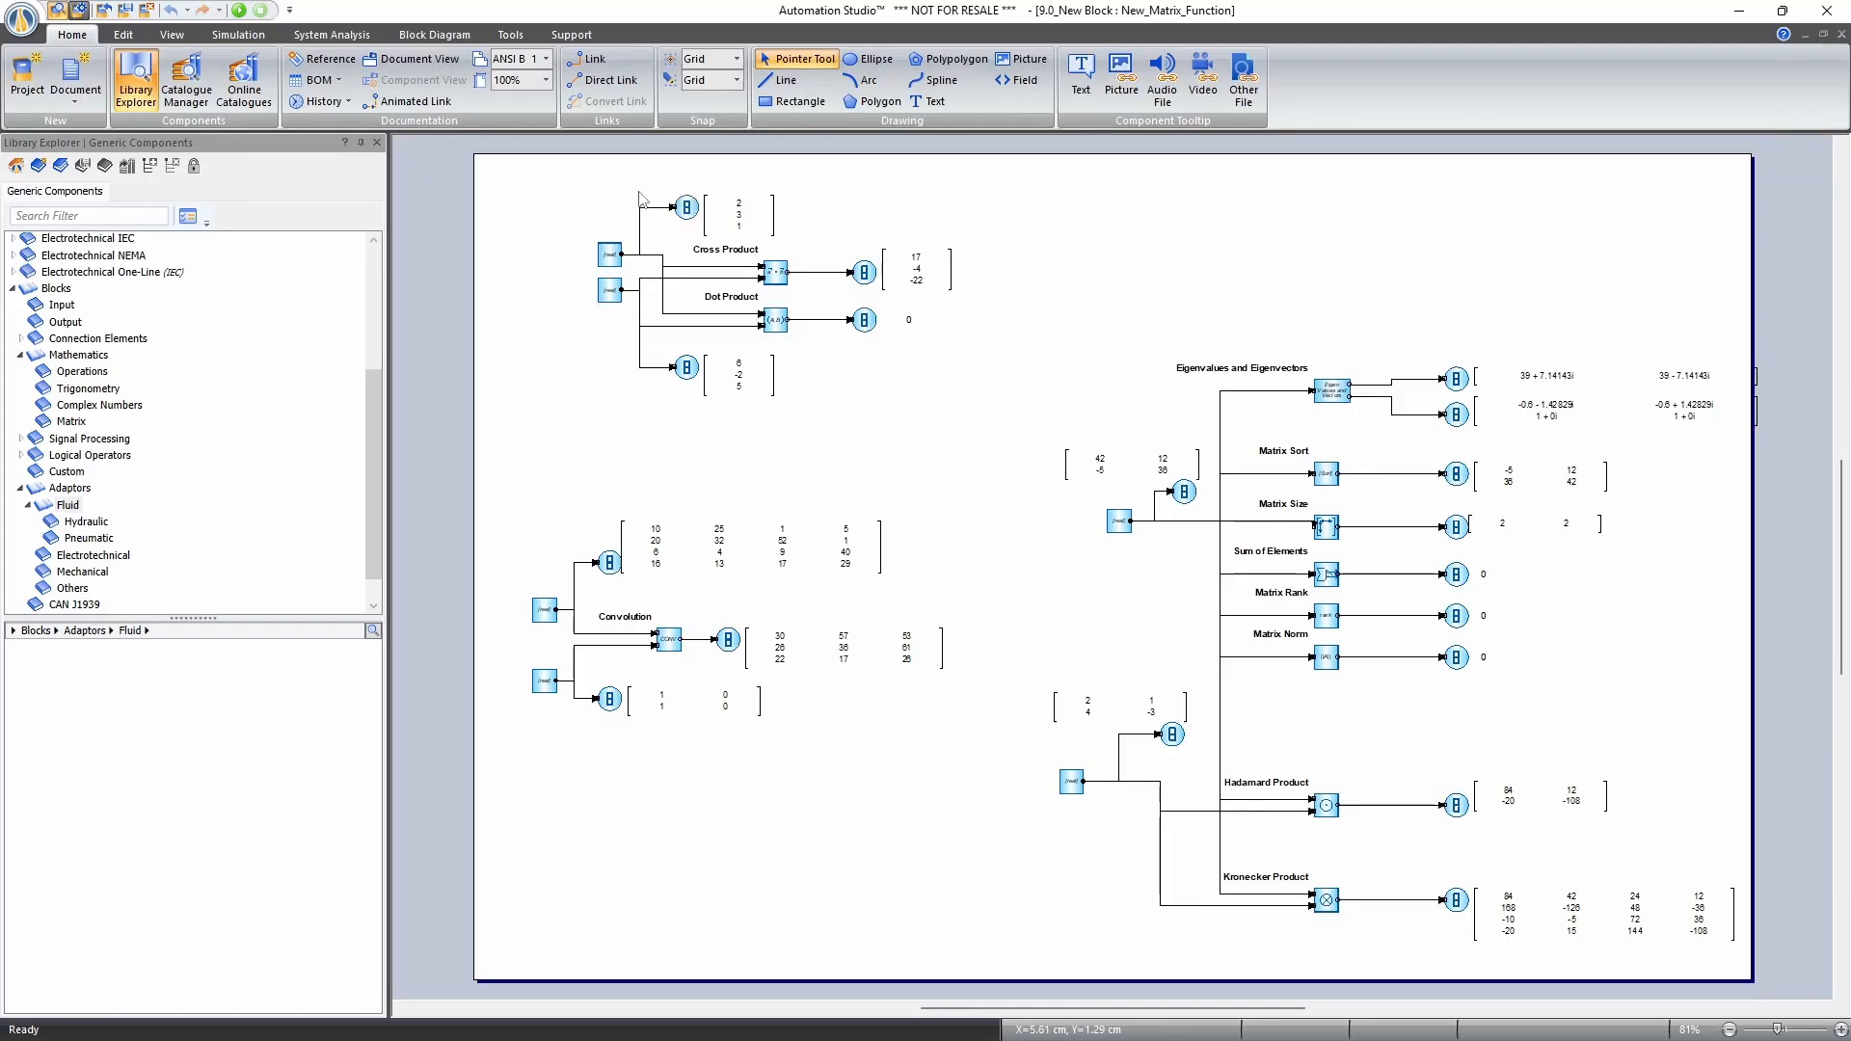
scroll(665, 198, "up", 4)
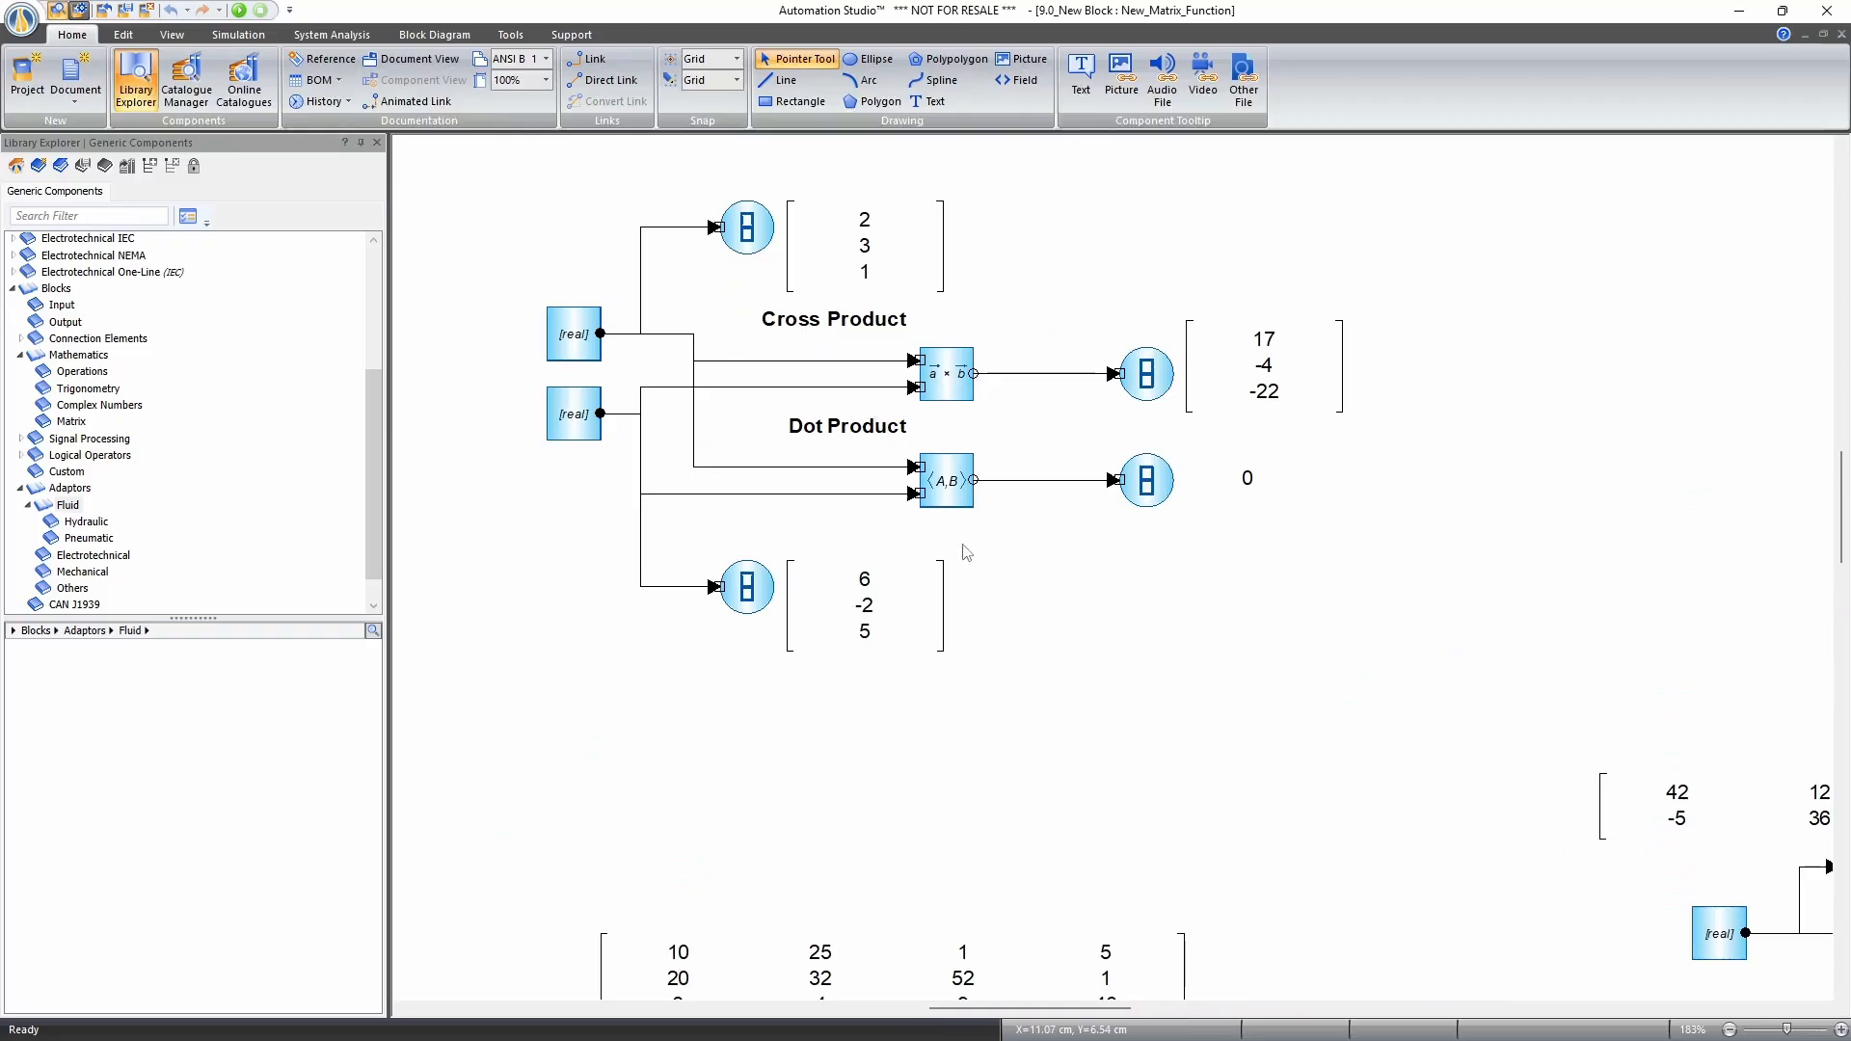
left_click_drag(1014, 679, 999, 648)
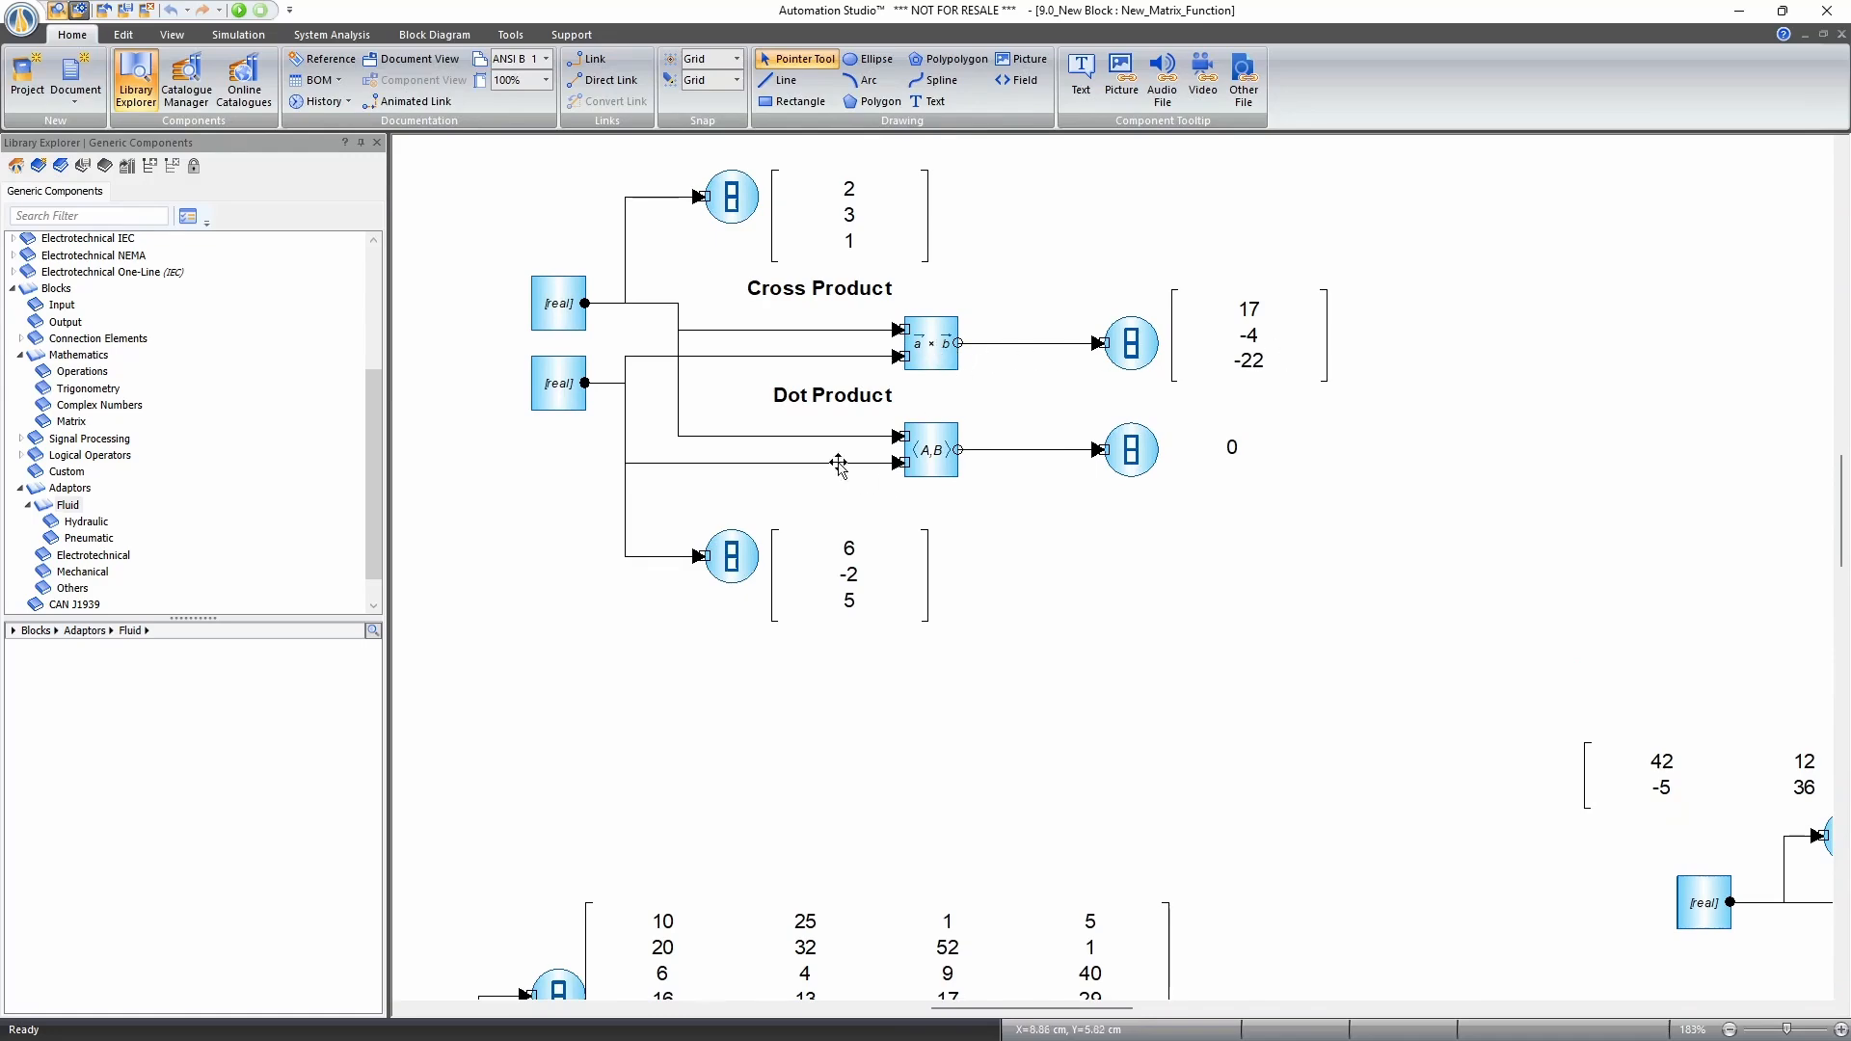
scroll(865, 810, "down", 2)
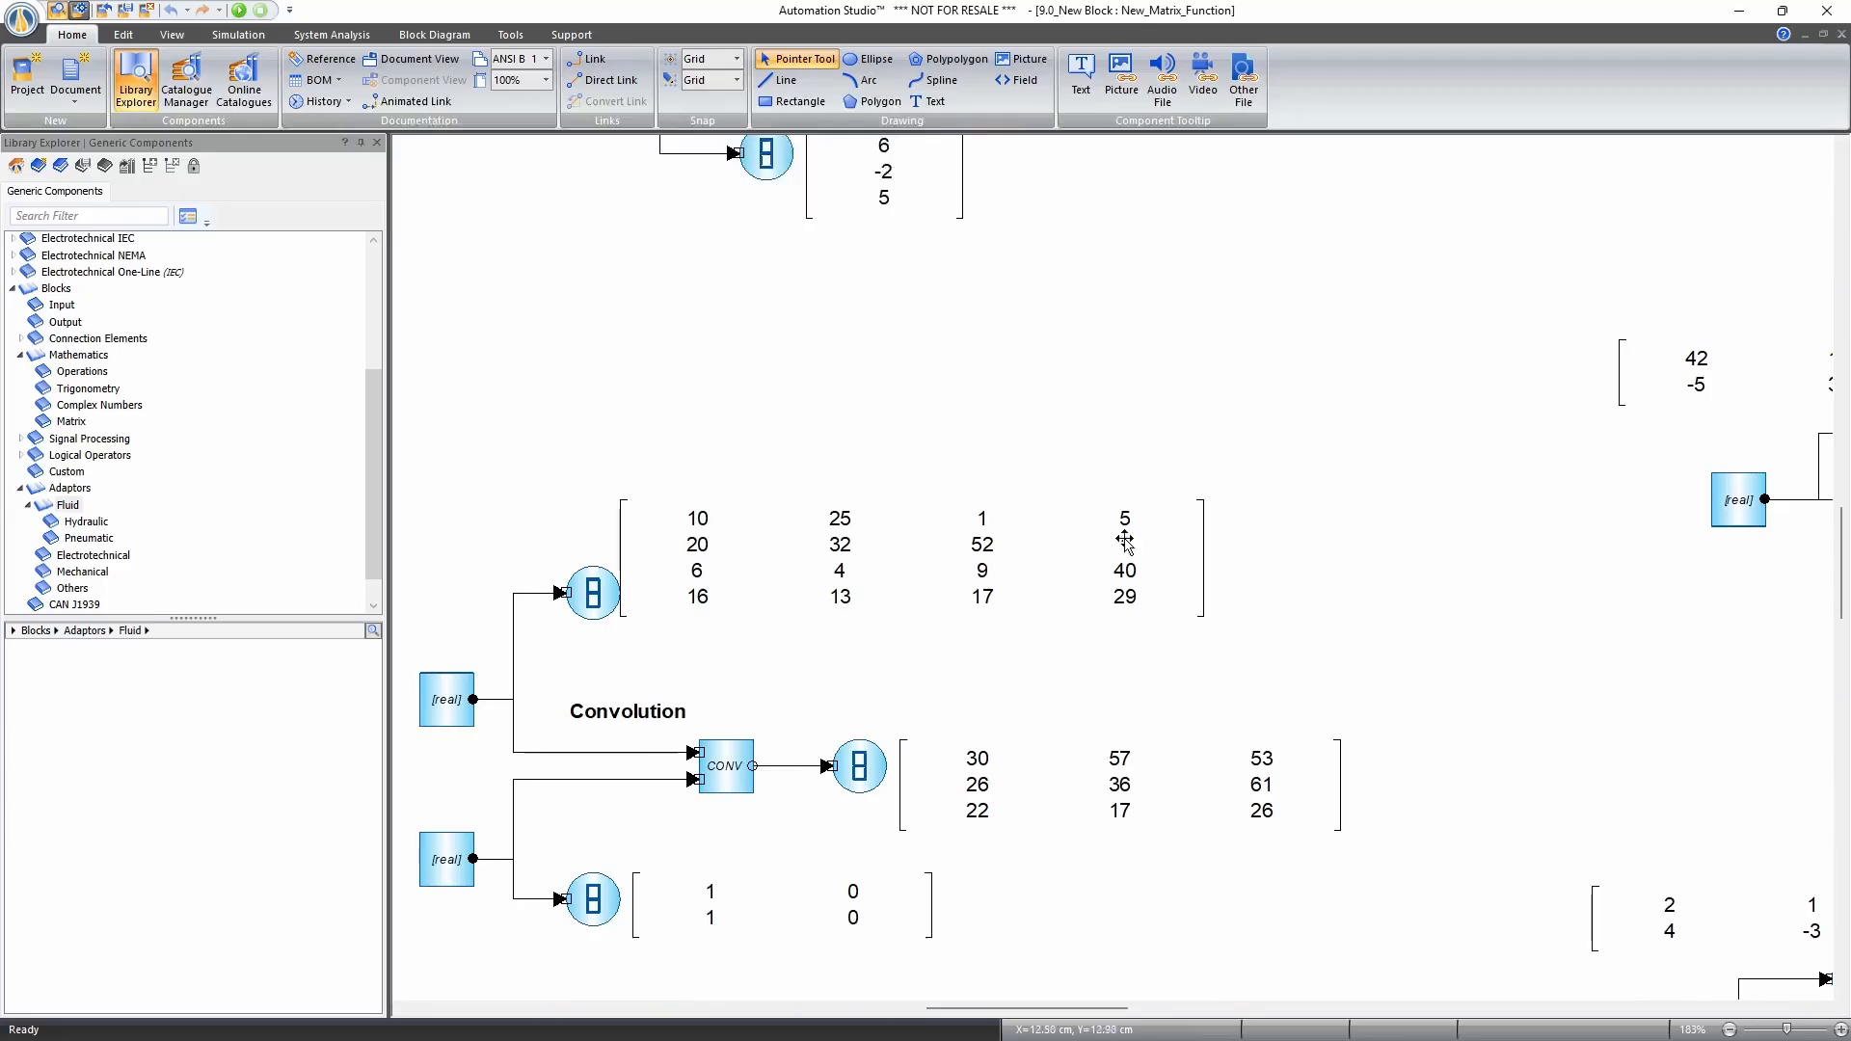
Examine the Convolution example and the Eigenvalues and Eigenvectors example in the matrix function diagram.
left_click_drag(863, 802, 855, 714)
scroll(859, 660, "up", 1)
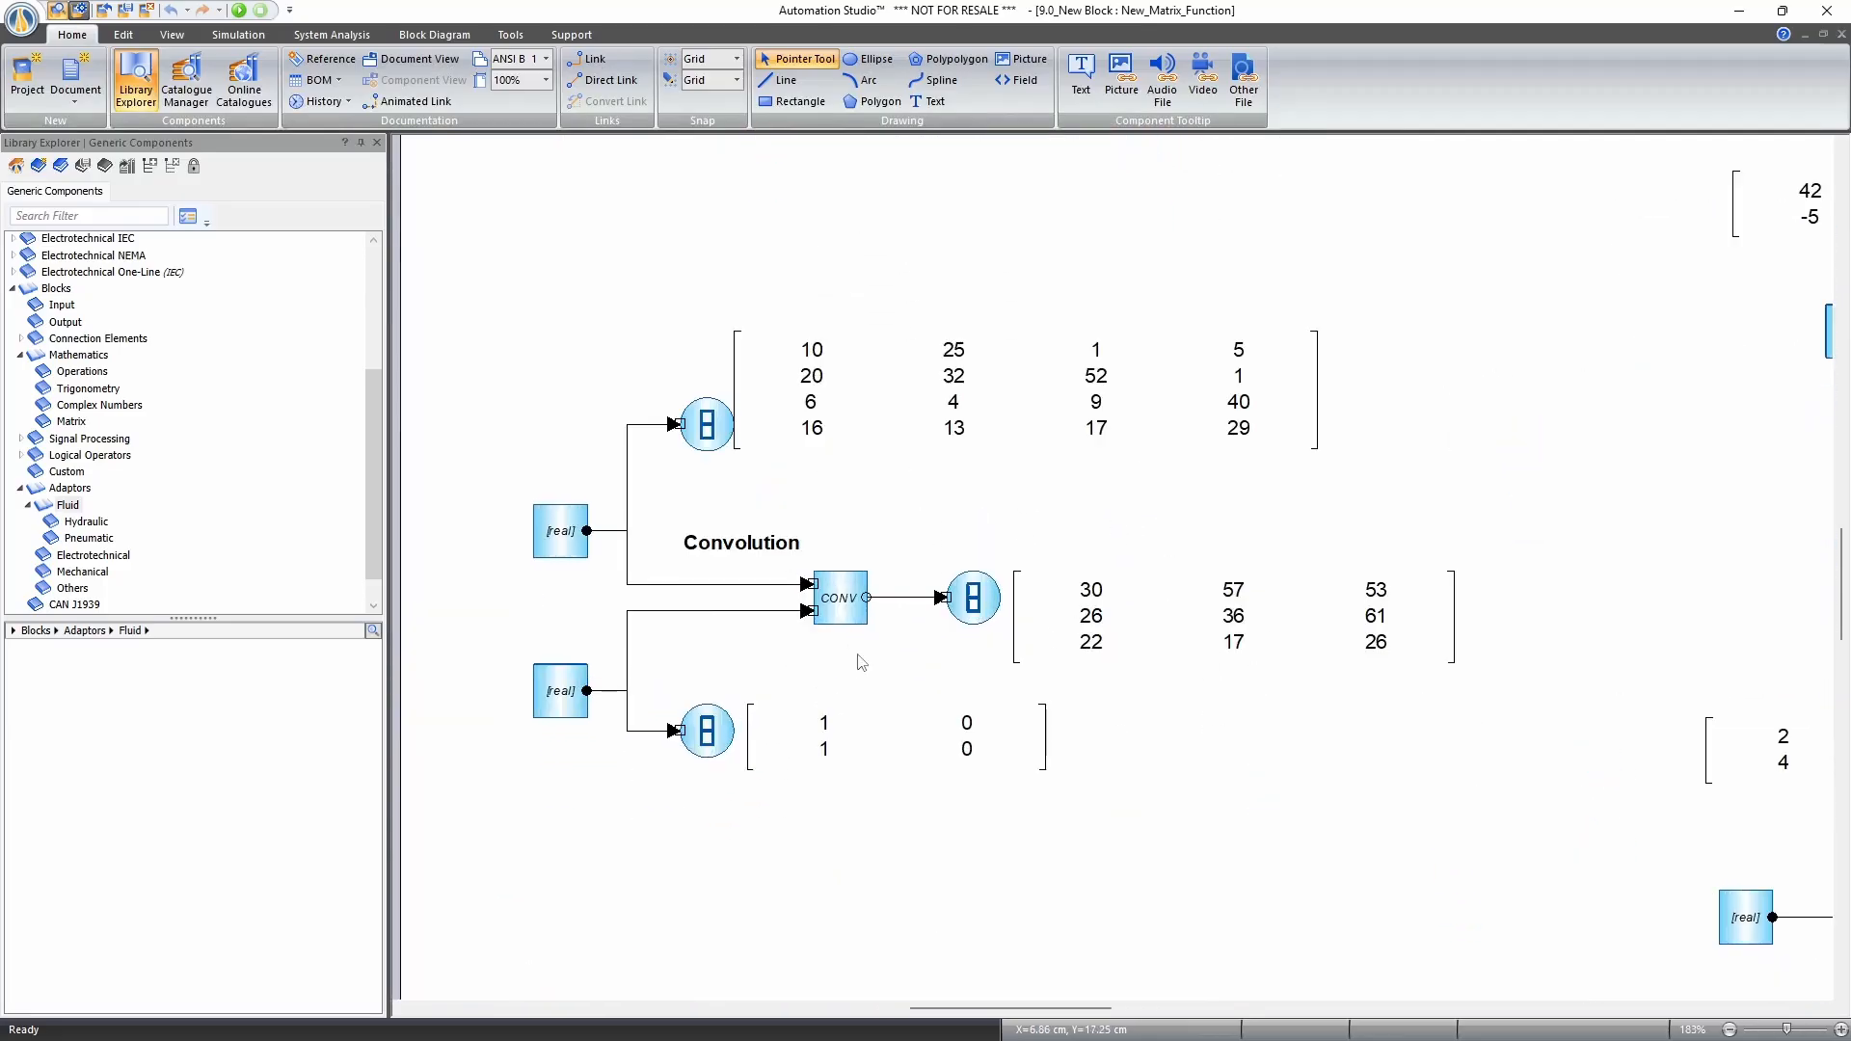
scroll(916, 731, "down", 1)
left_click_drag(1492, 506, 921, 497)
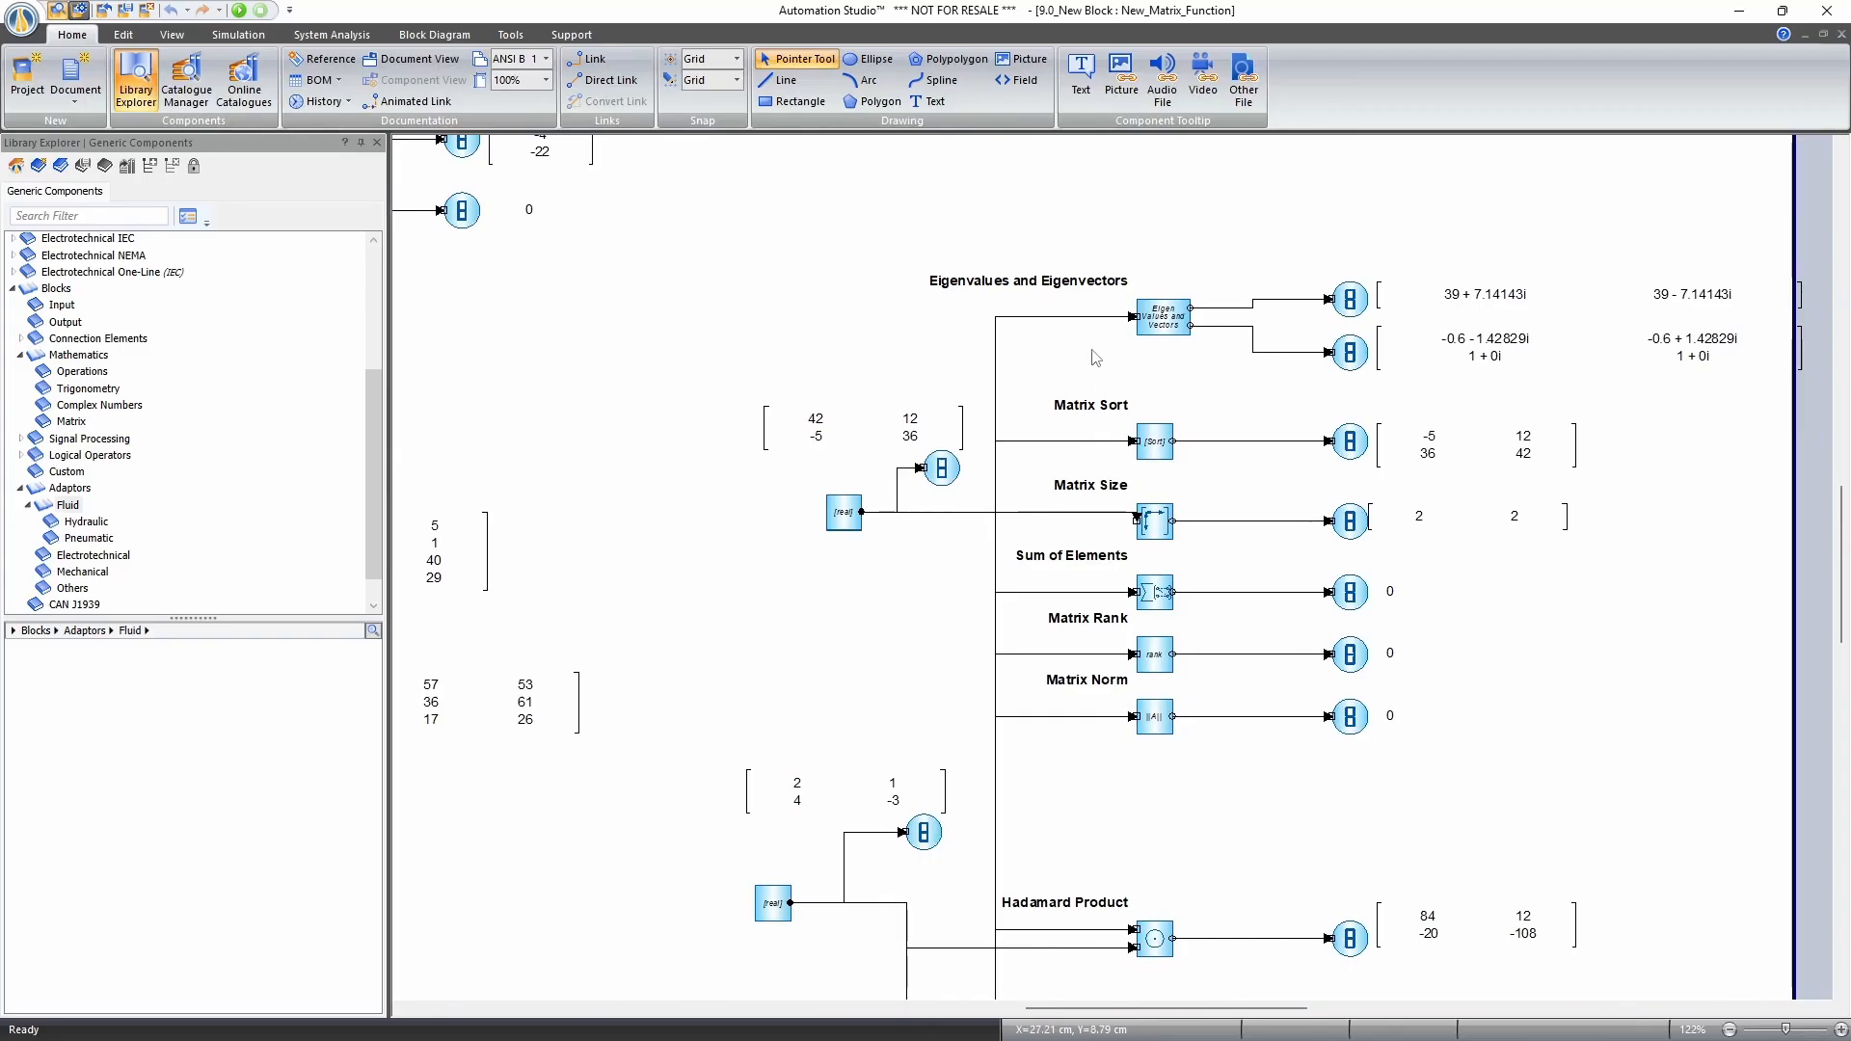
scroll(984, 463, "up", 1)
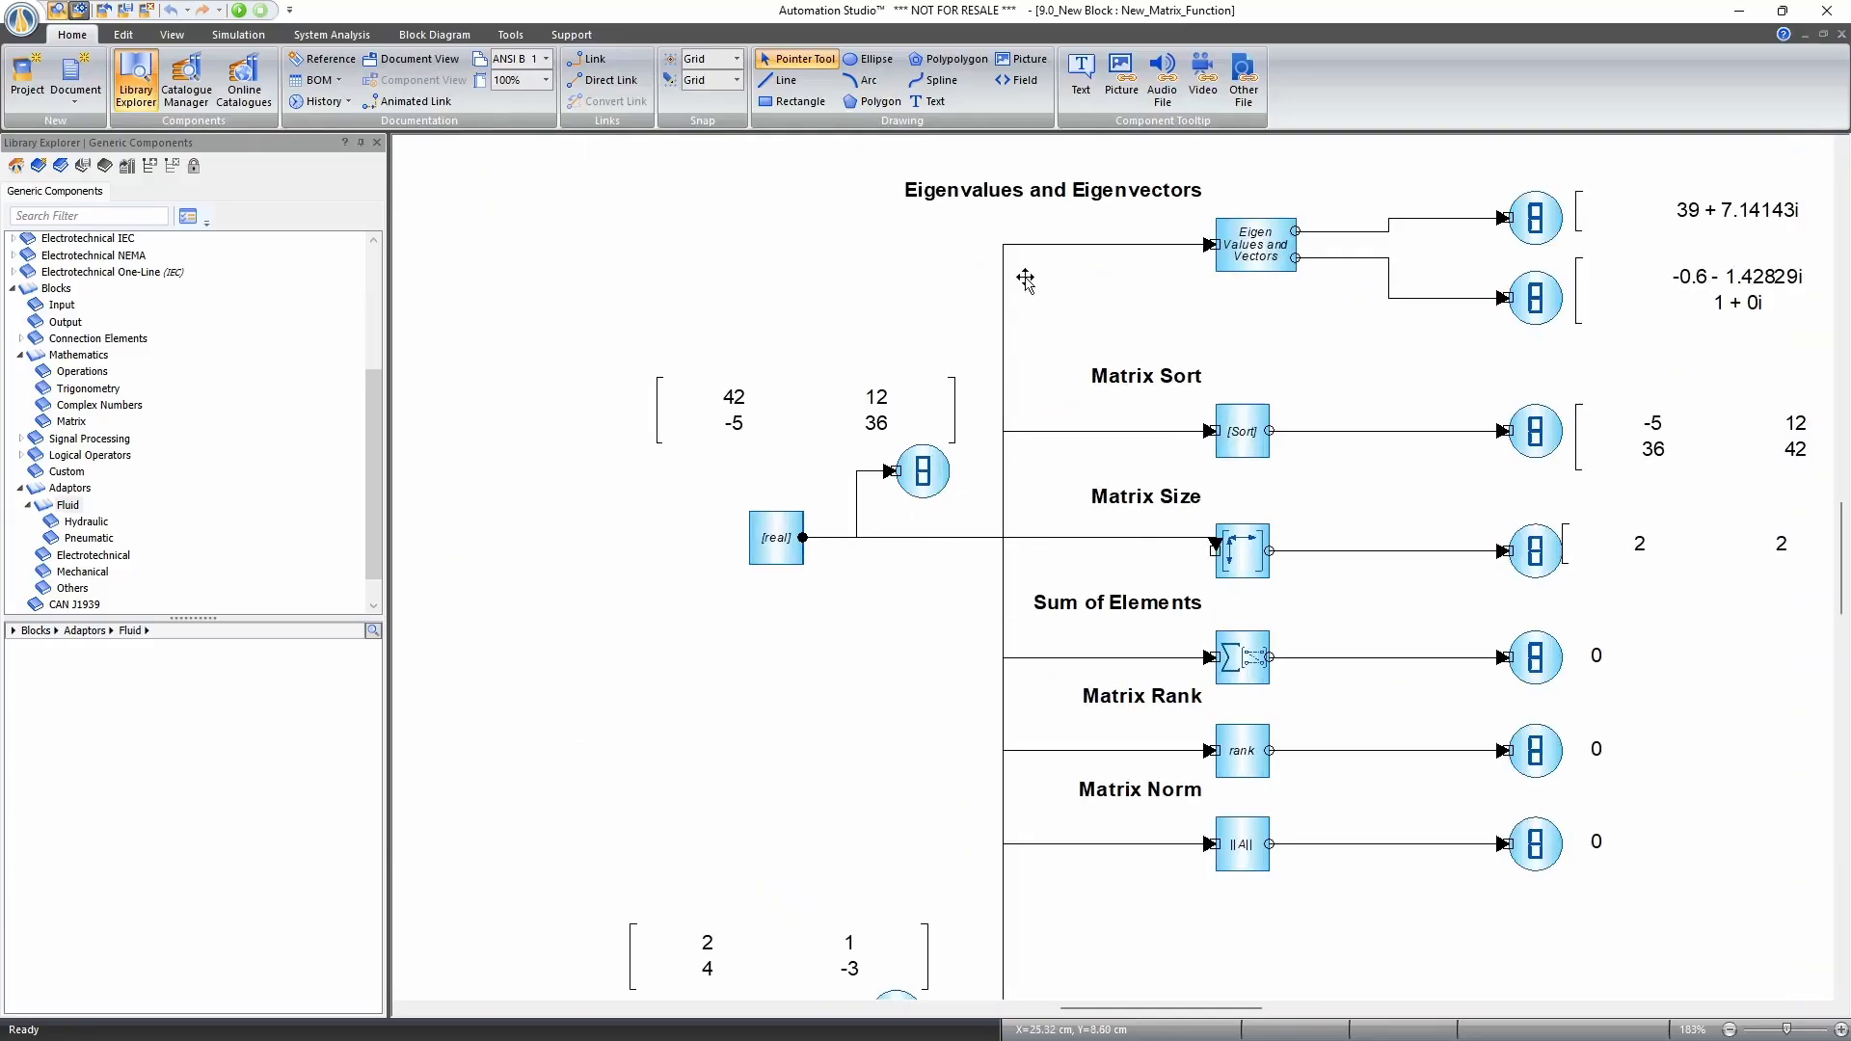
left_click_drag(1517, 381, 1307, 403)
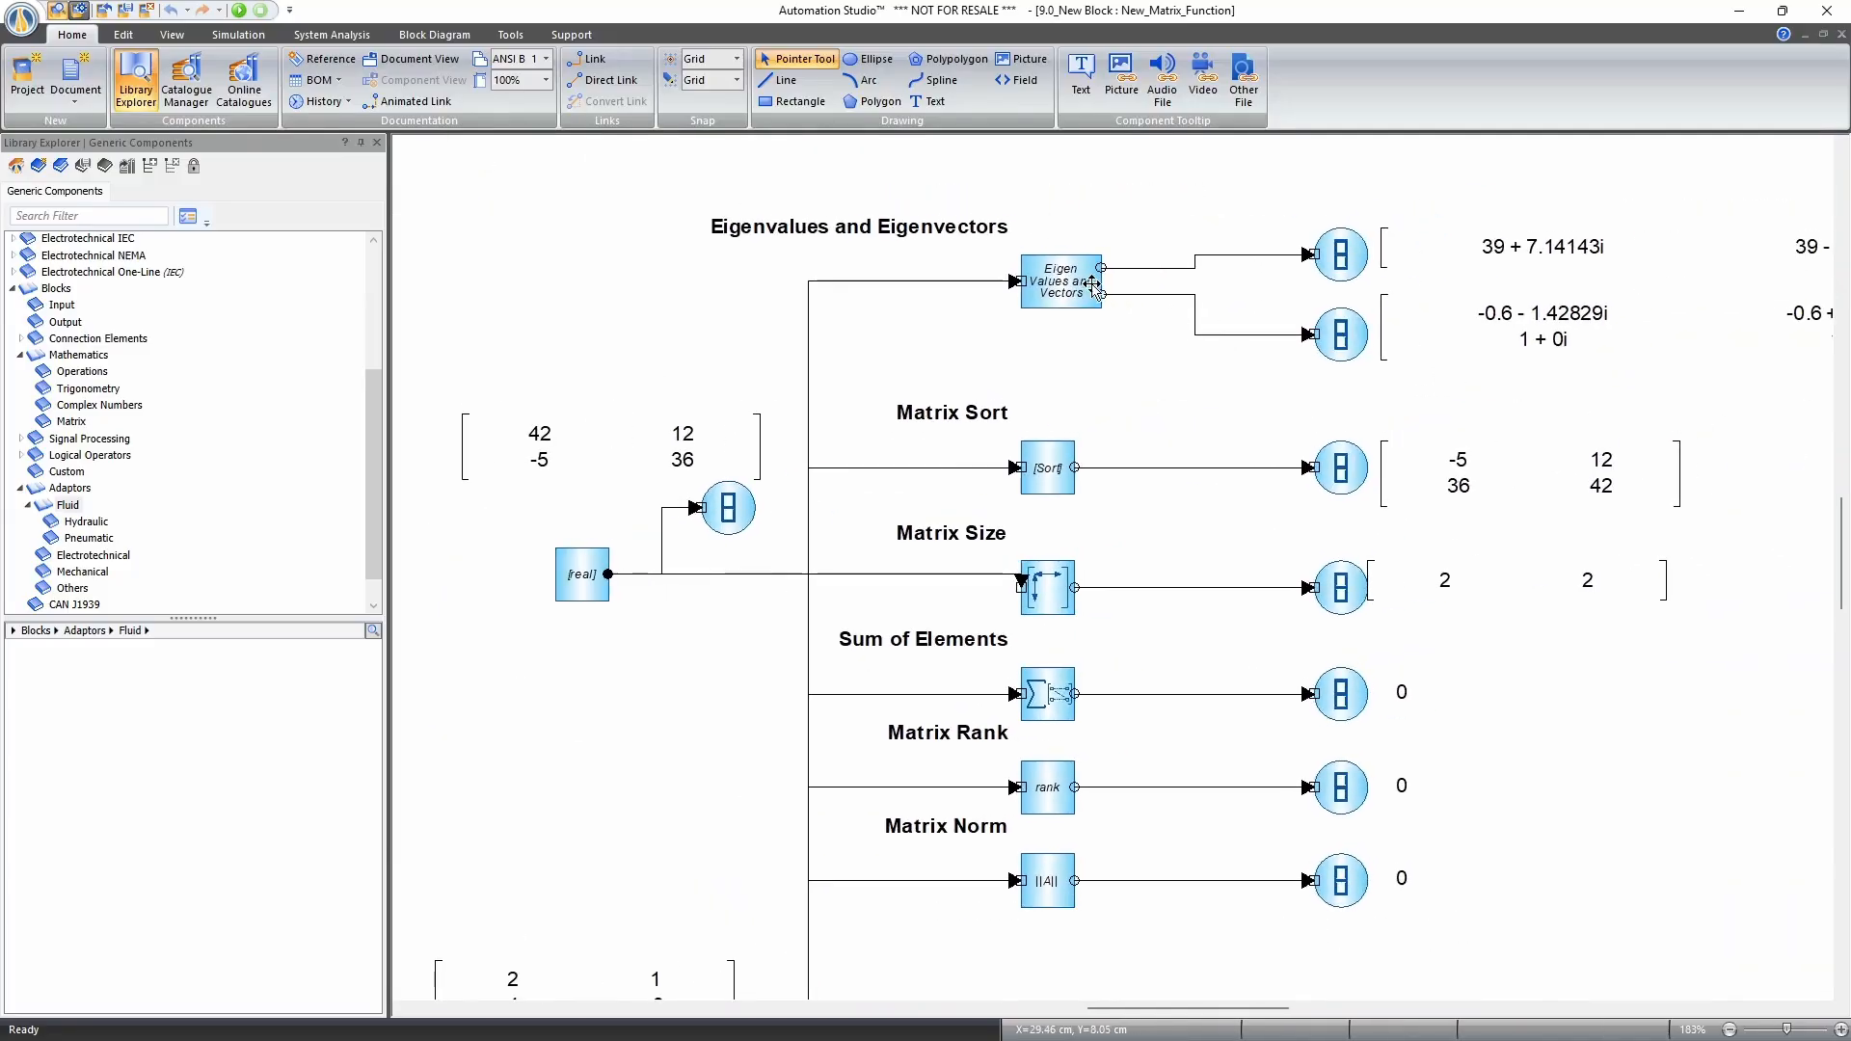
left_click_drag(1204, 350, 1106, 359)
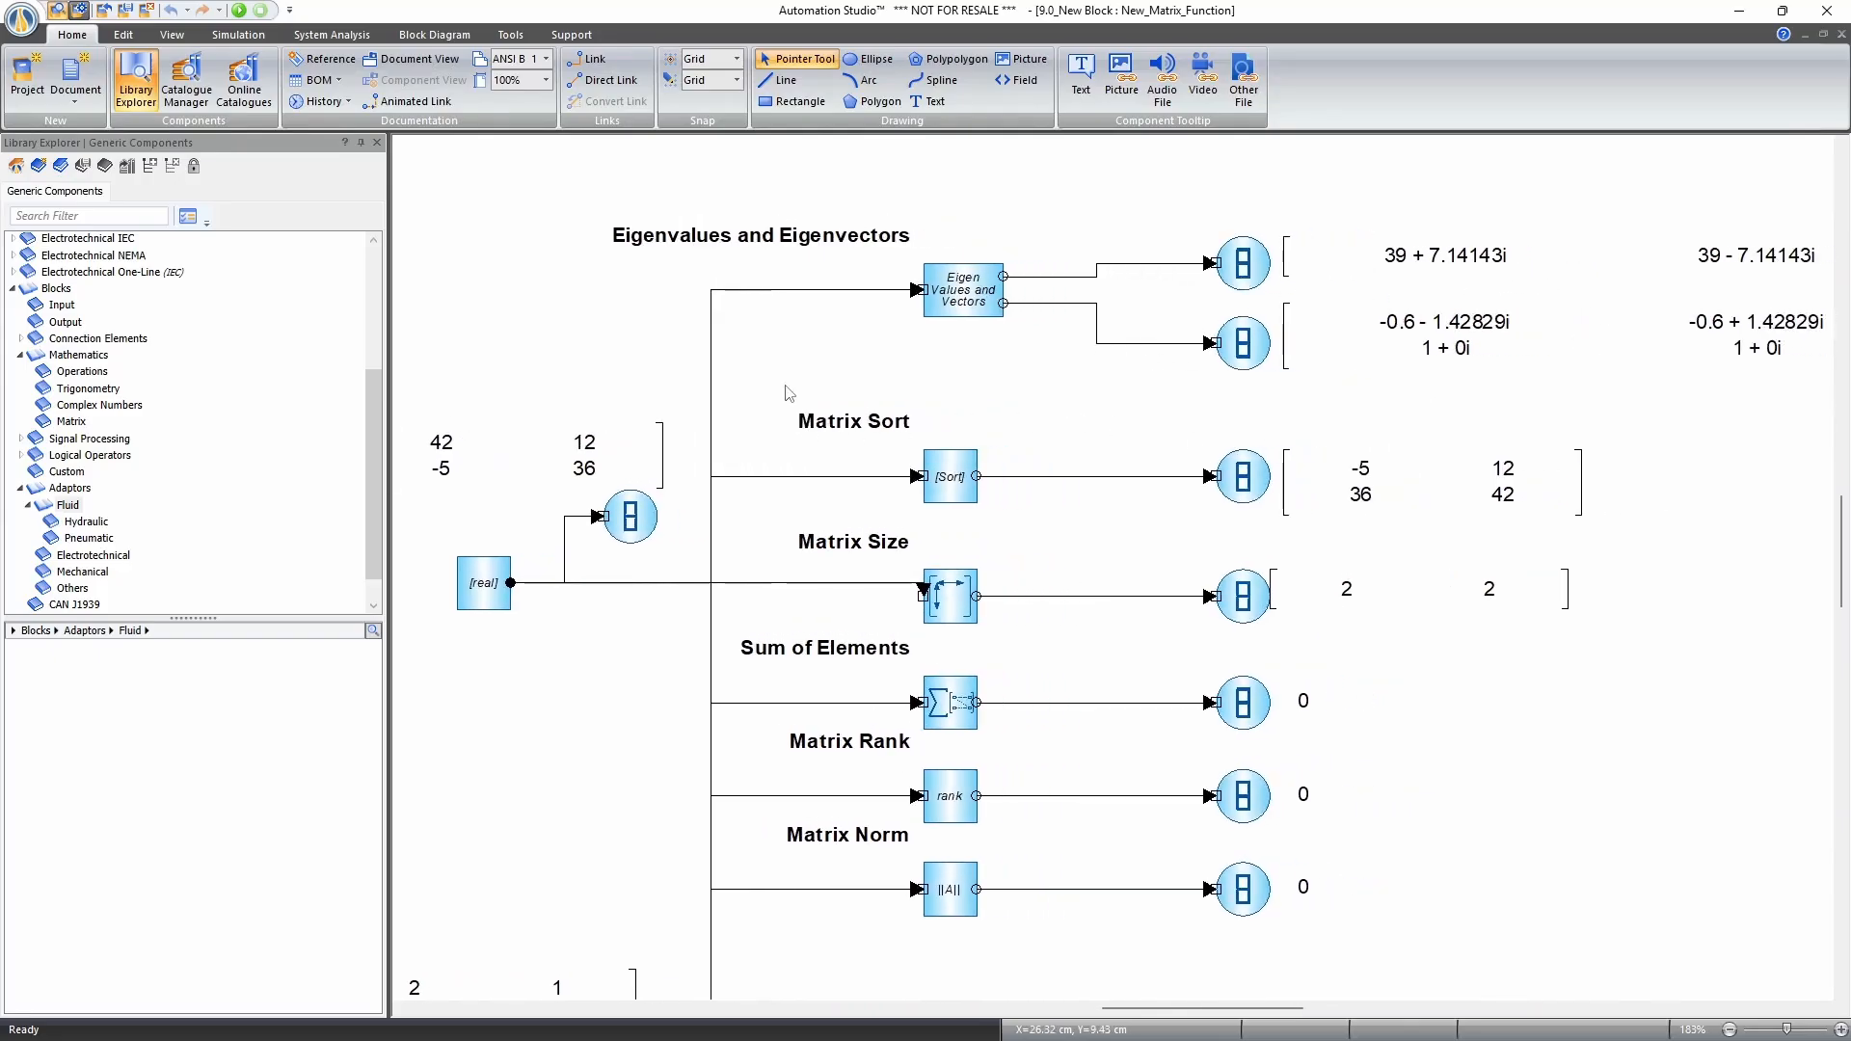
Review the Matrix Sort block's sort direction options in its properties, keep By Row, and close the properties.
double_click(953, 489)
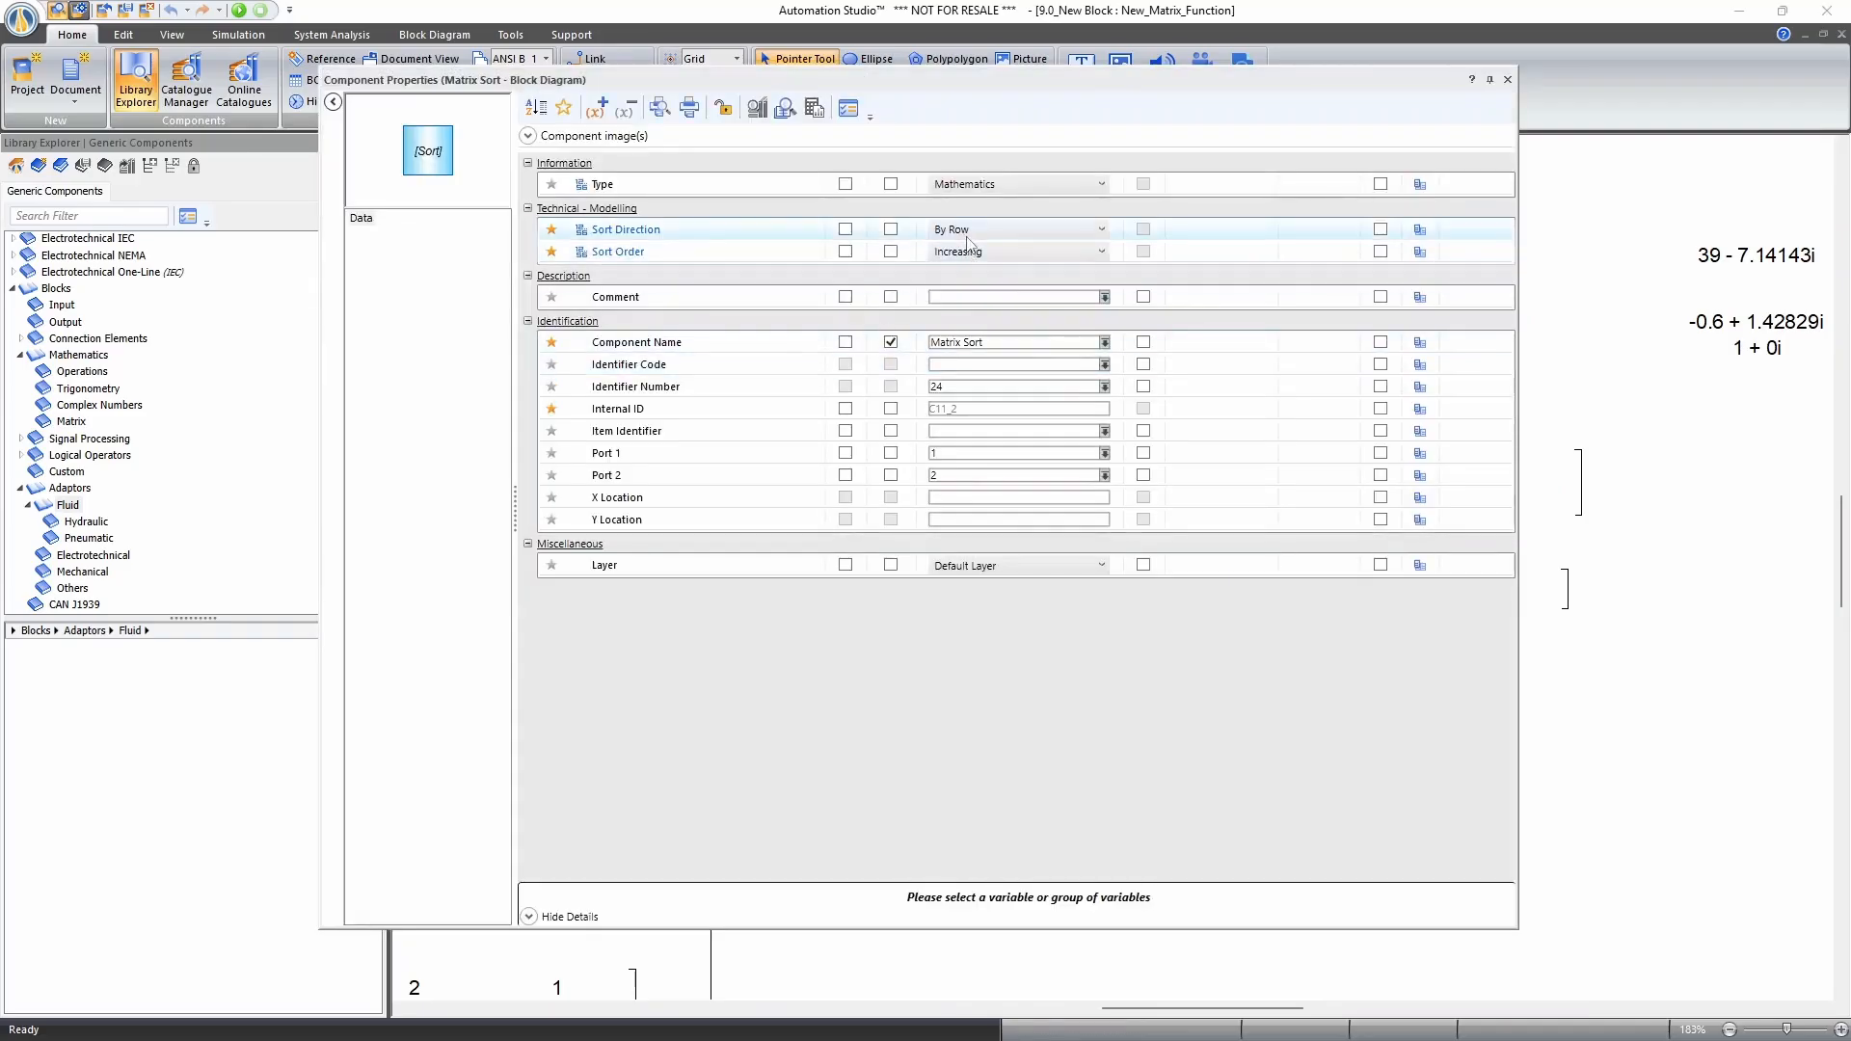
left_click(1007, 232)
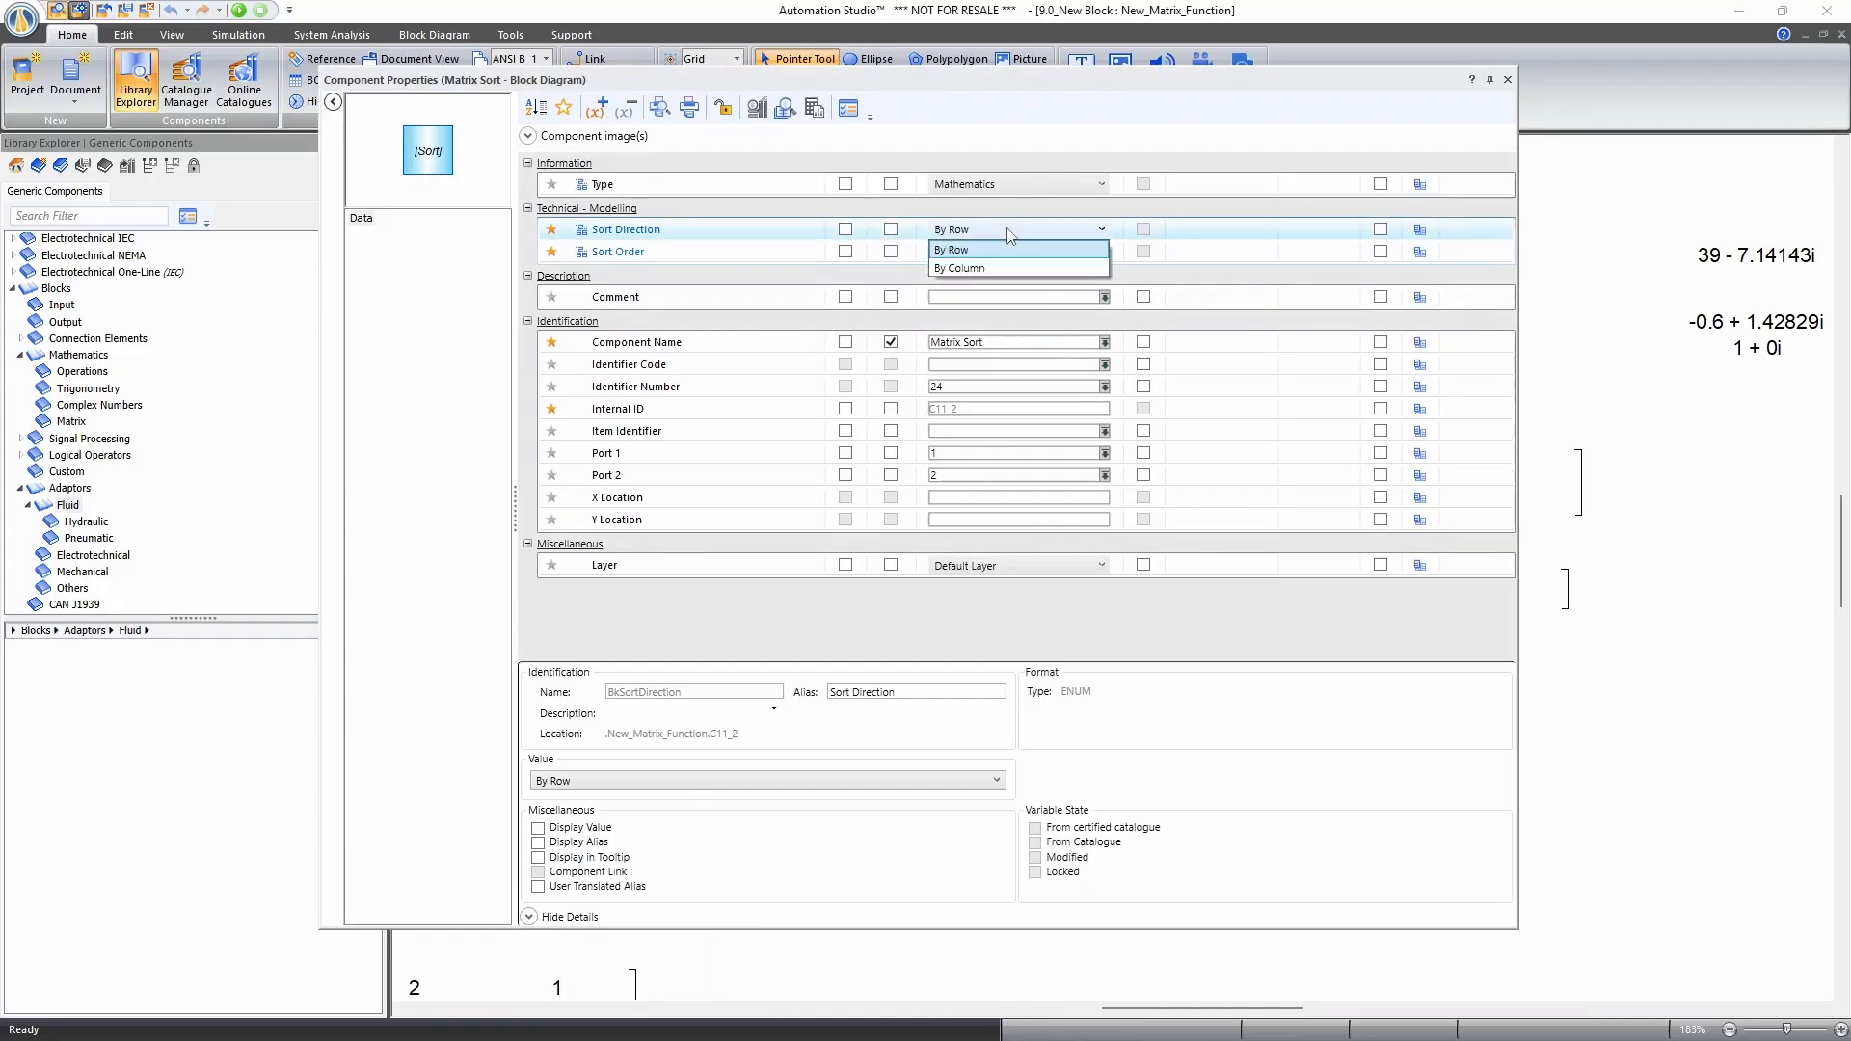
left_click(1009, 249)
left_click(1006, 254)
left_click(1007, 271)
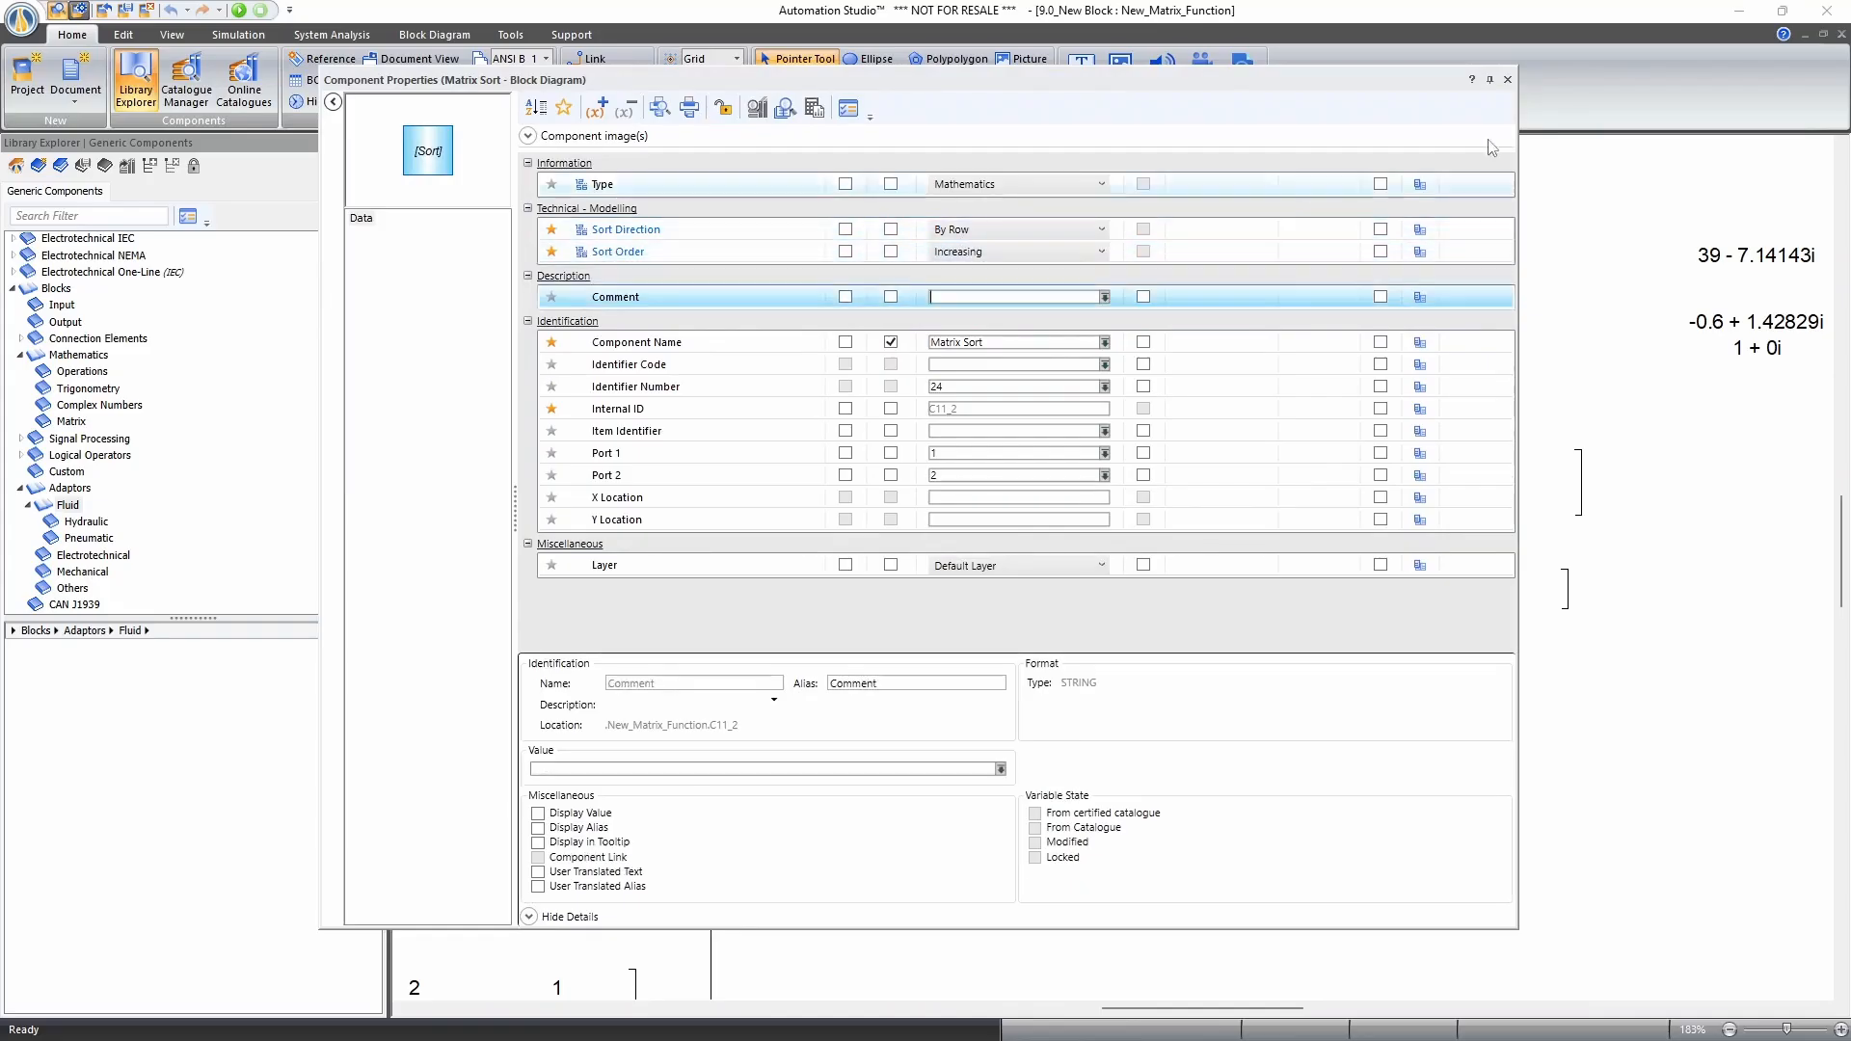
left_click(1509, 80)
Inspect the Matrix Sort and Matrix Size examples and start the simulation to evaluate Sum of Elements, Matrix Rank and Matrix Norm.
left_click_drag(811, 678, 934, 574)
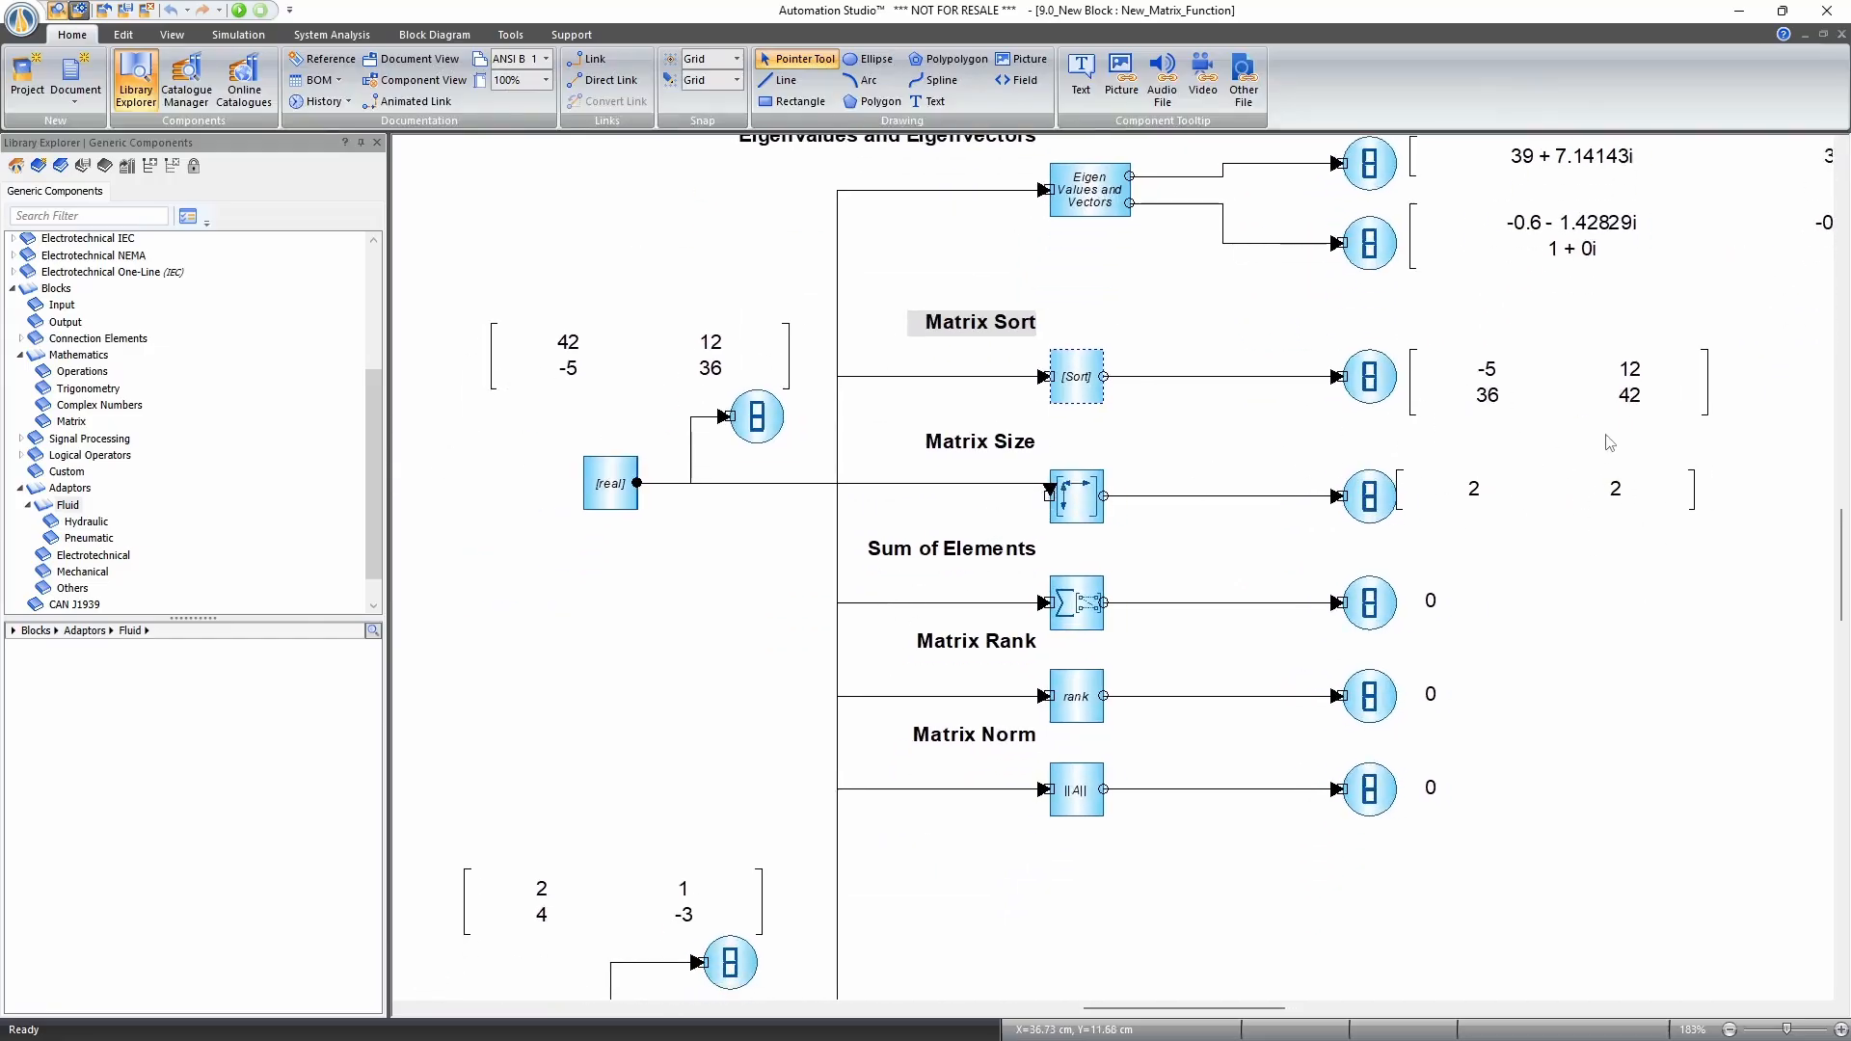
left_click_drag(1457, 629, 1257, 741)
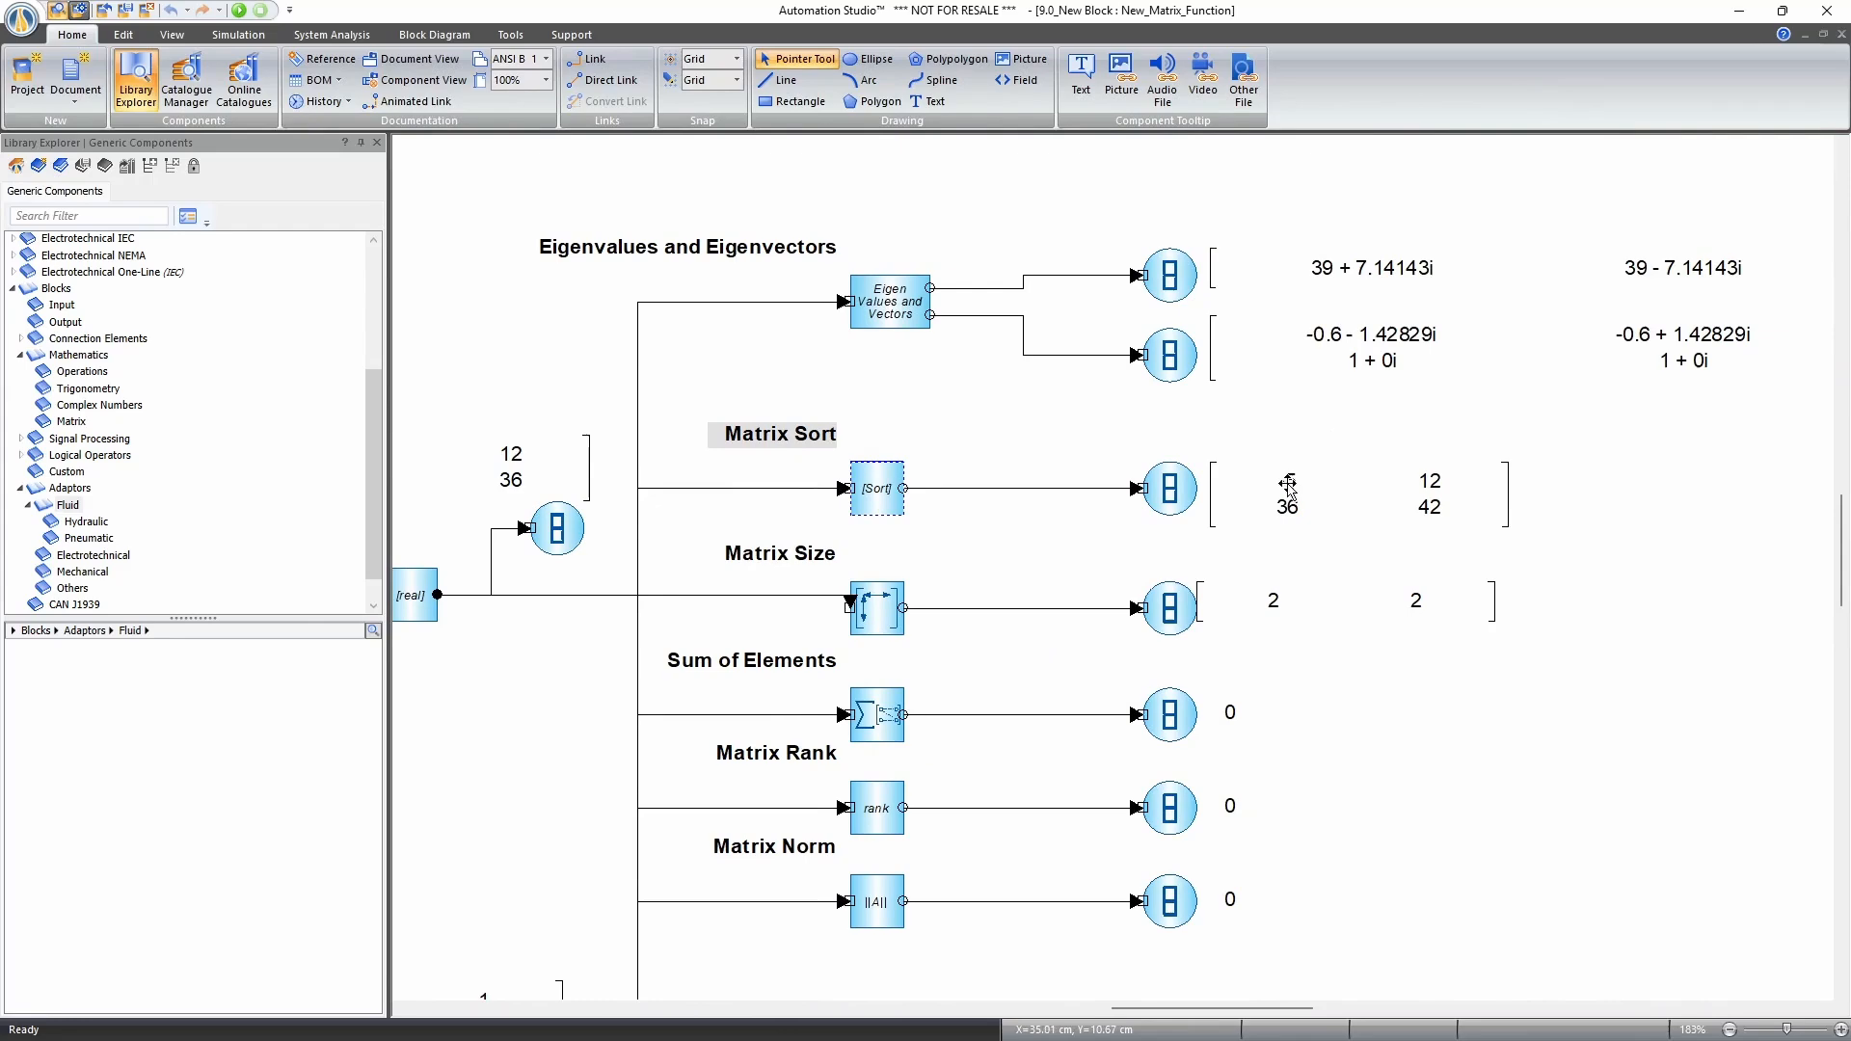
left_click_drag(1004, 653, 1111, 553)
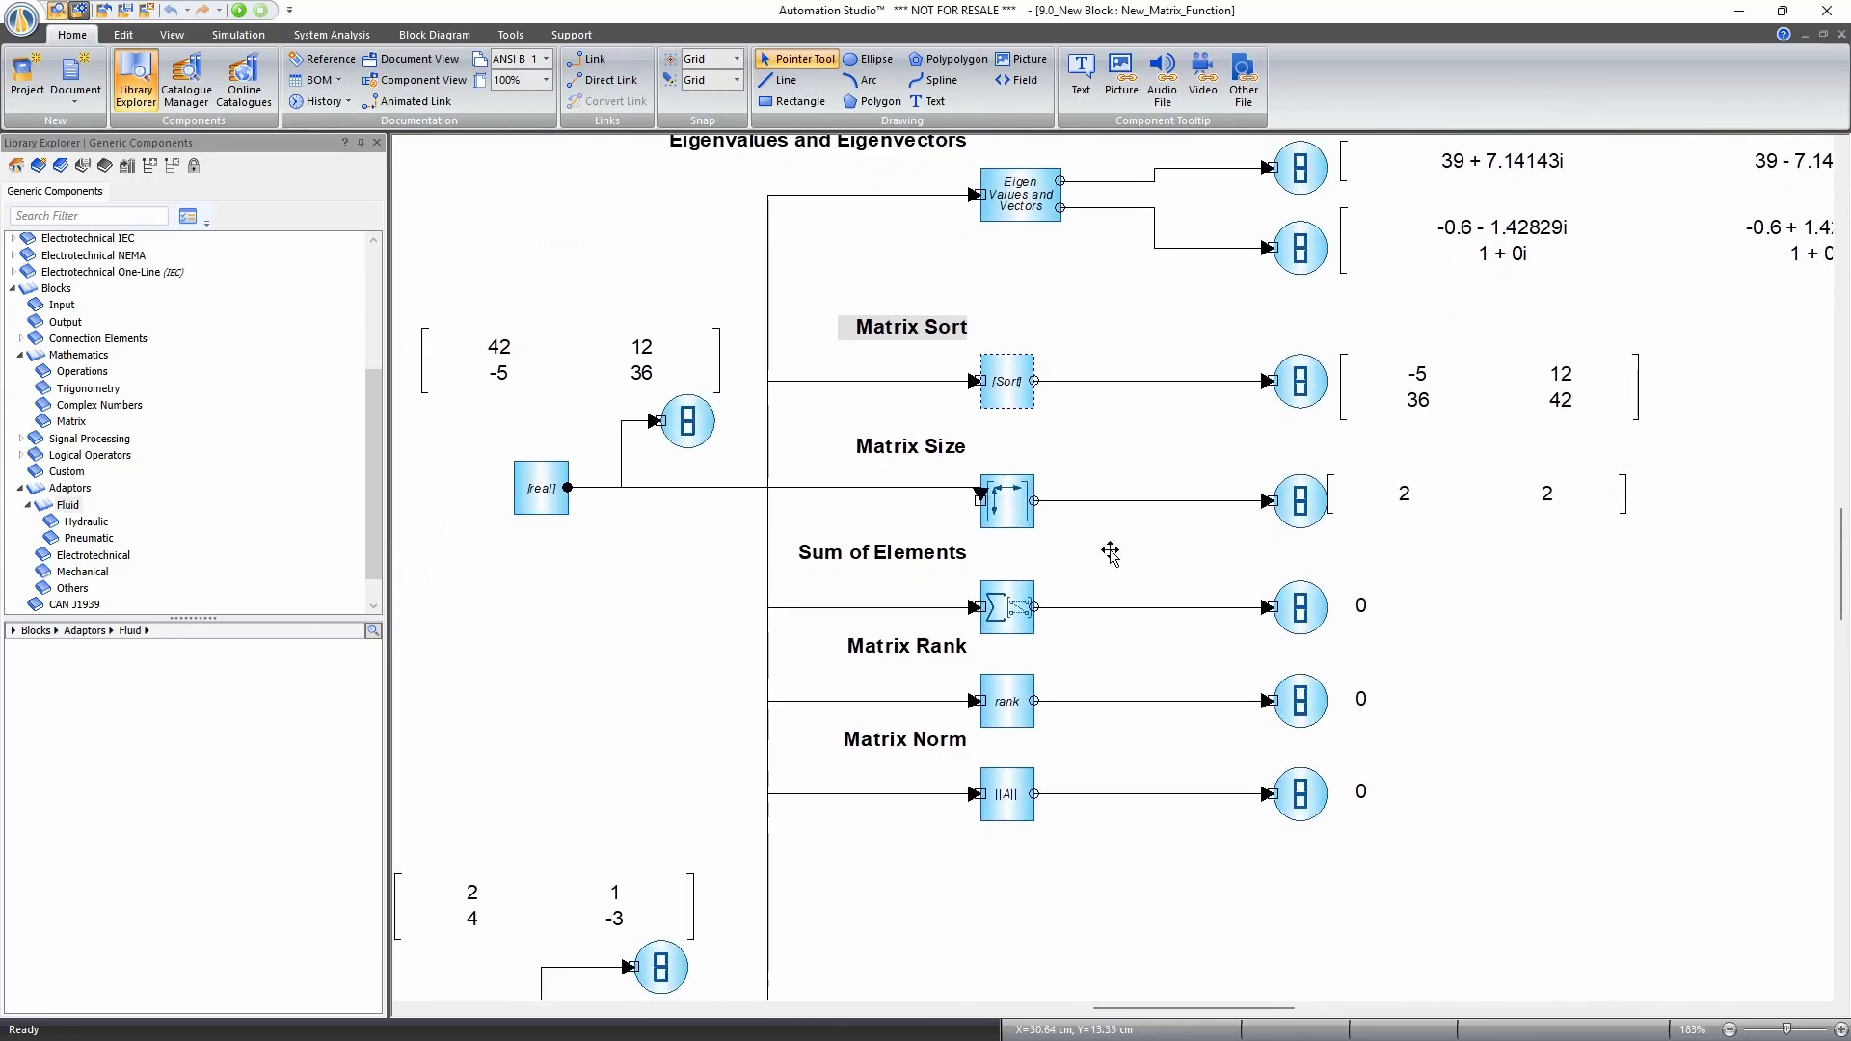
left_click(239, 12)
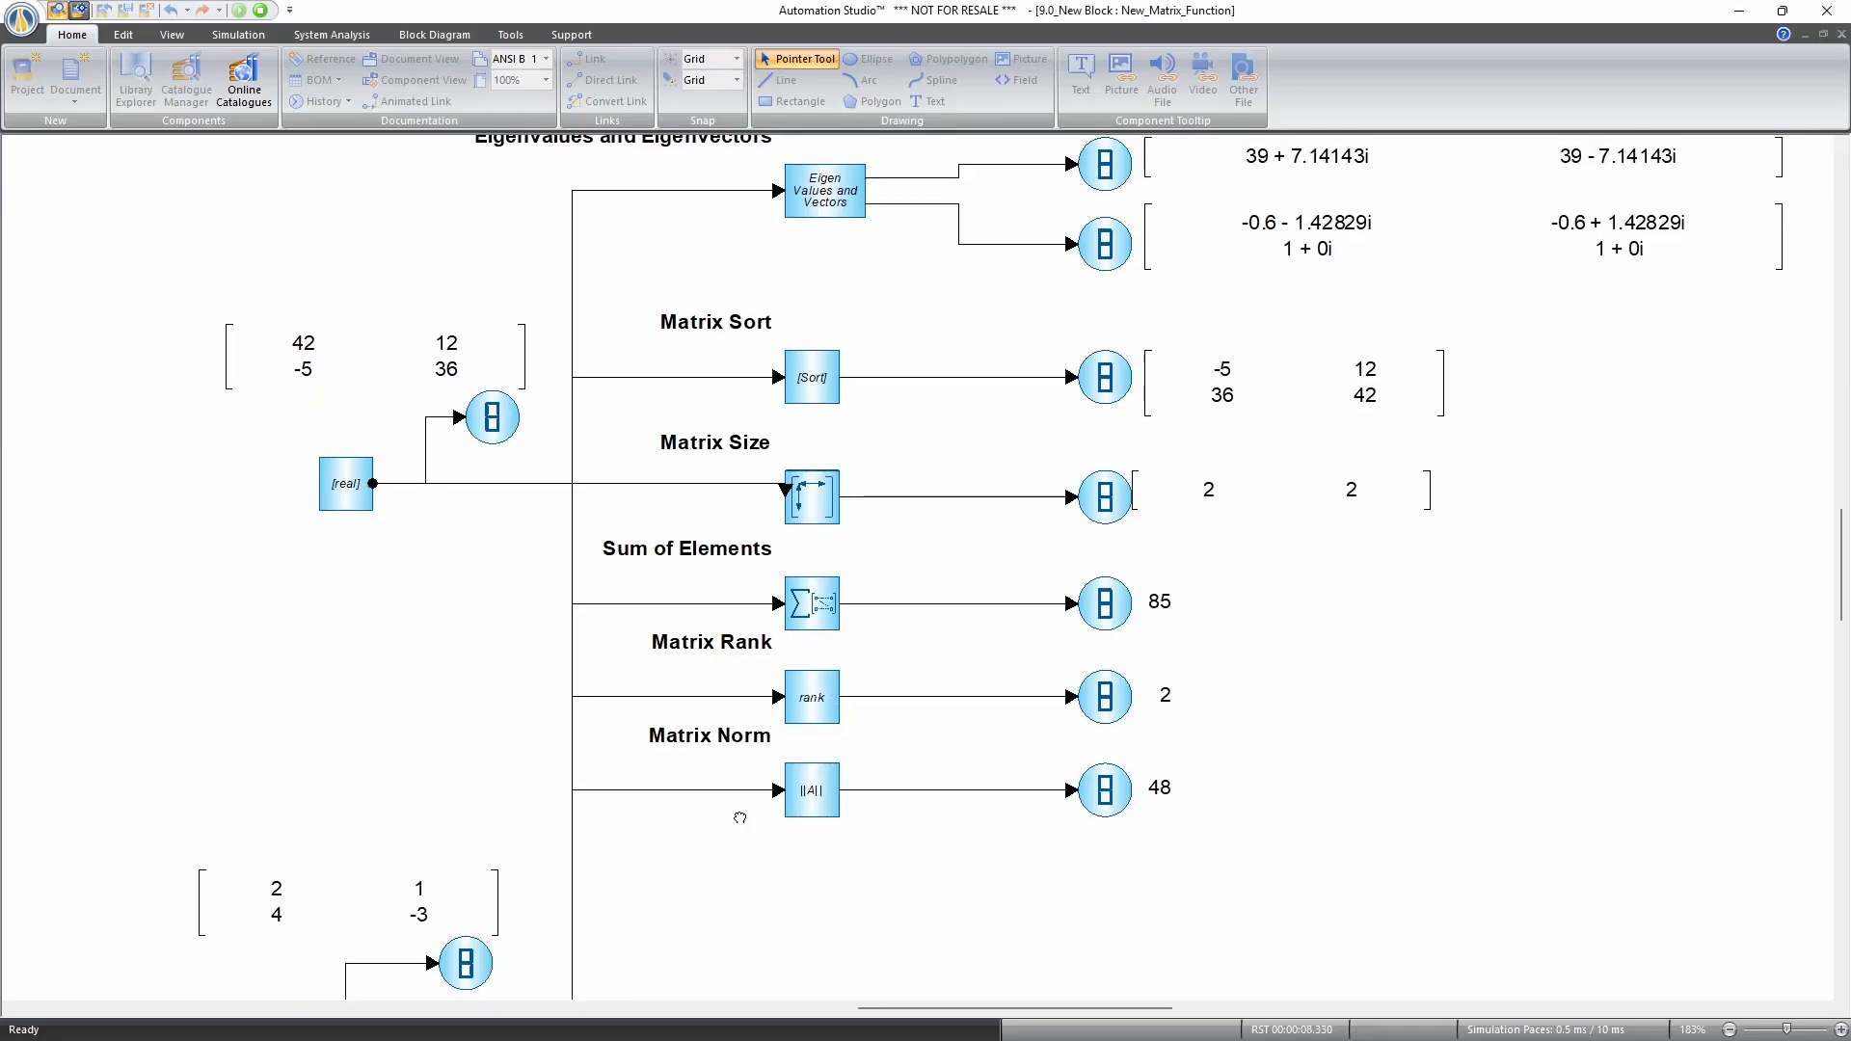
Stop the matrix simulation and examine the Hadamard Product and Kronecker Product examples.
scroll(733, 820, "down", 5)
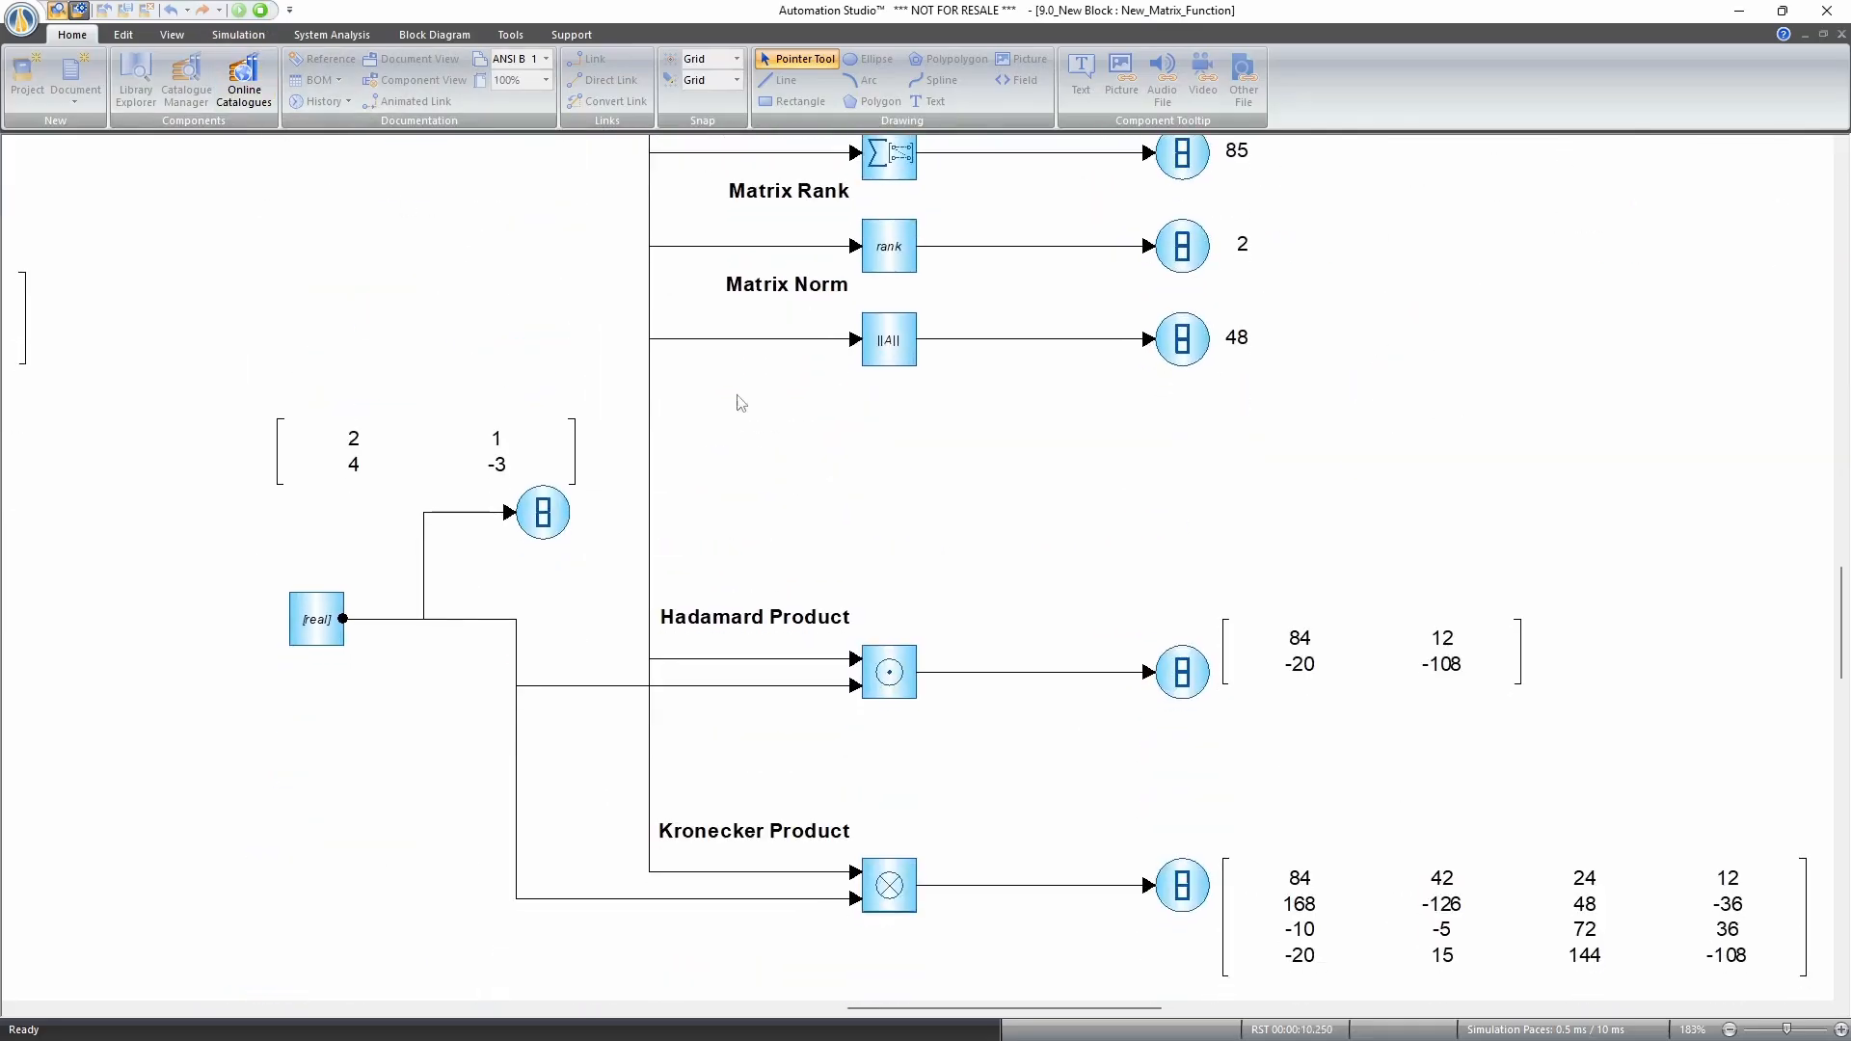
scroll(839, 418, "down", 1)
left_click(260, 9)
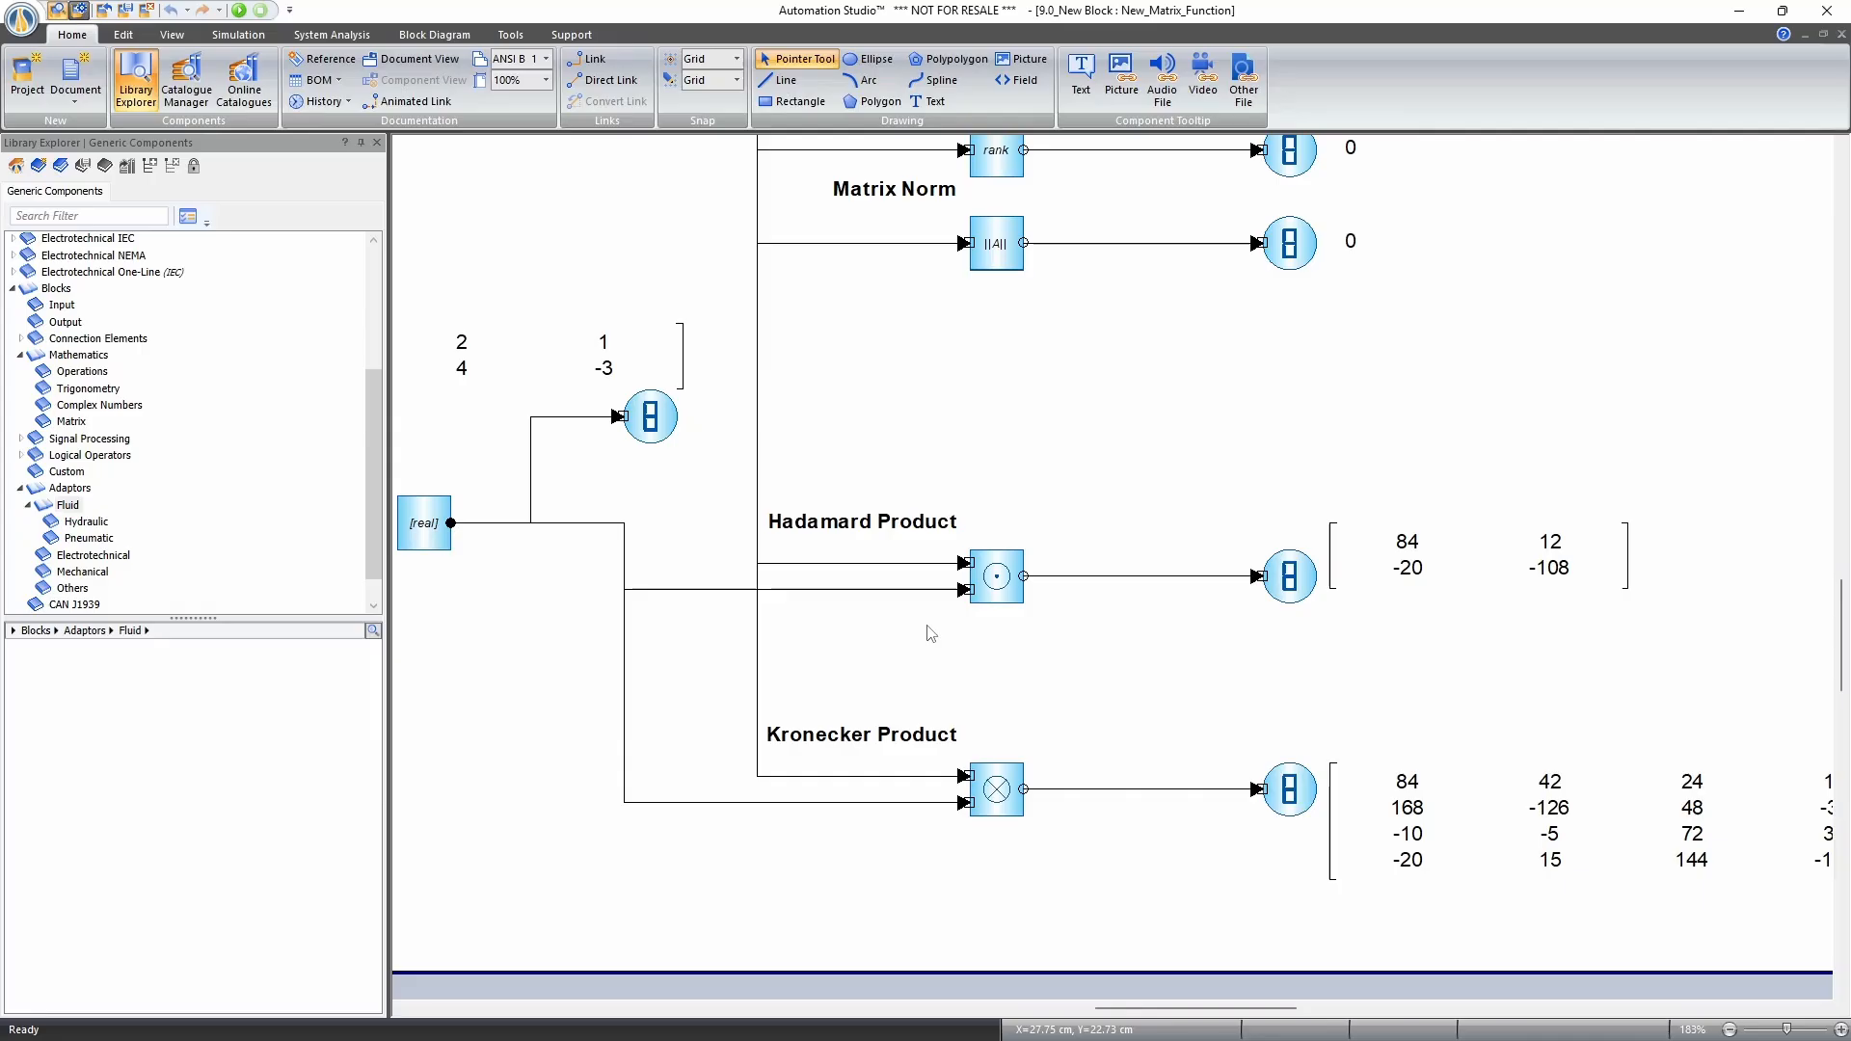
scroll(942, 678, "down", 2)
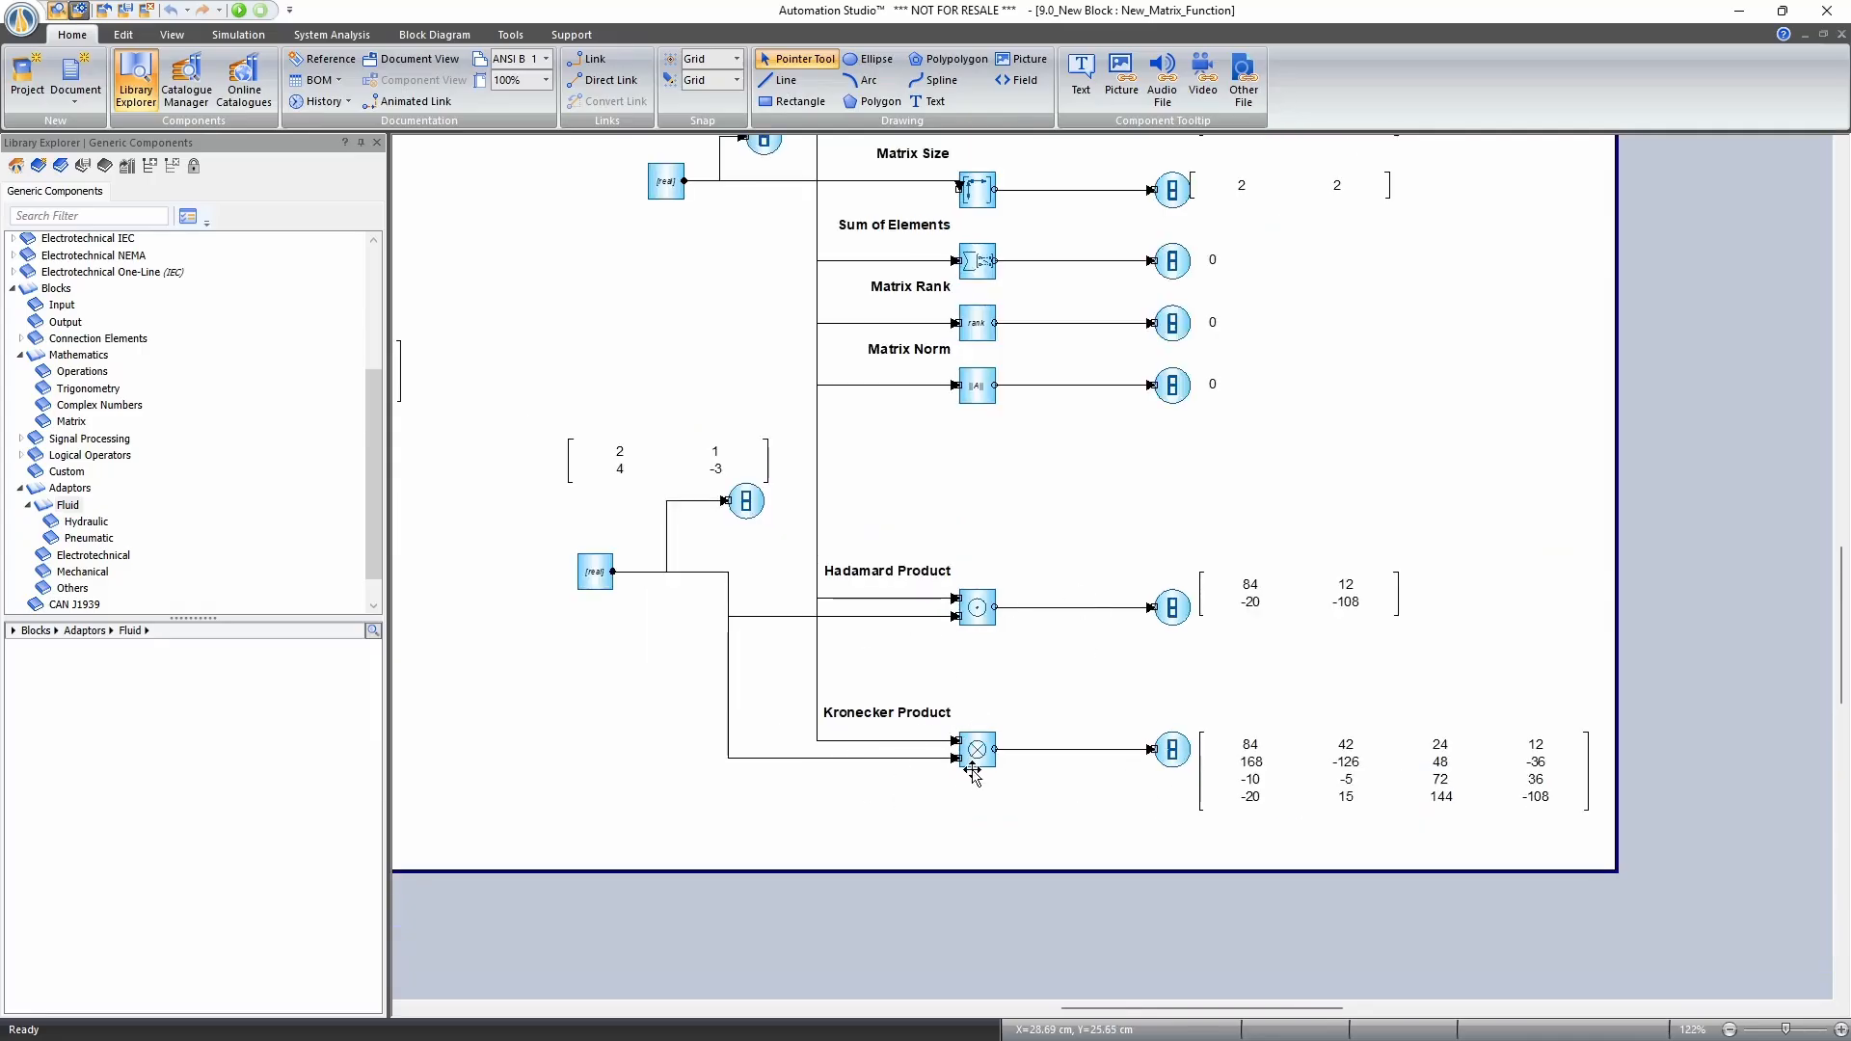
left_click_drag(1126, 788, 1184, 826)
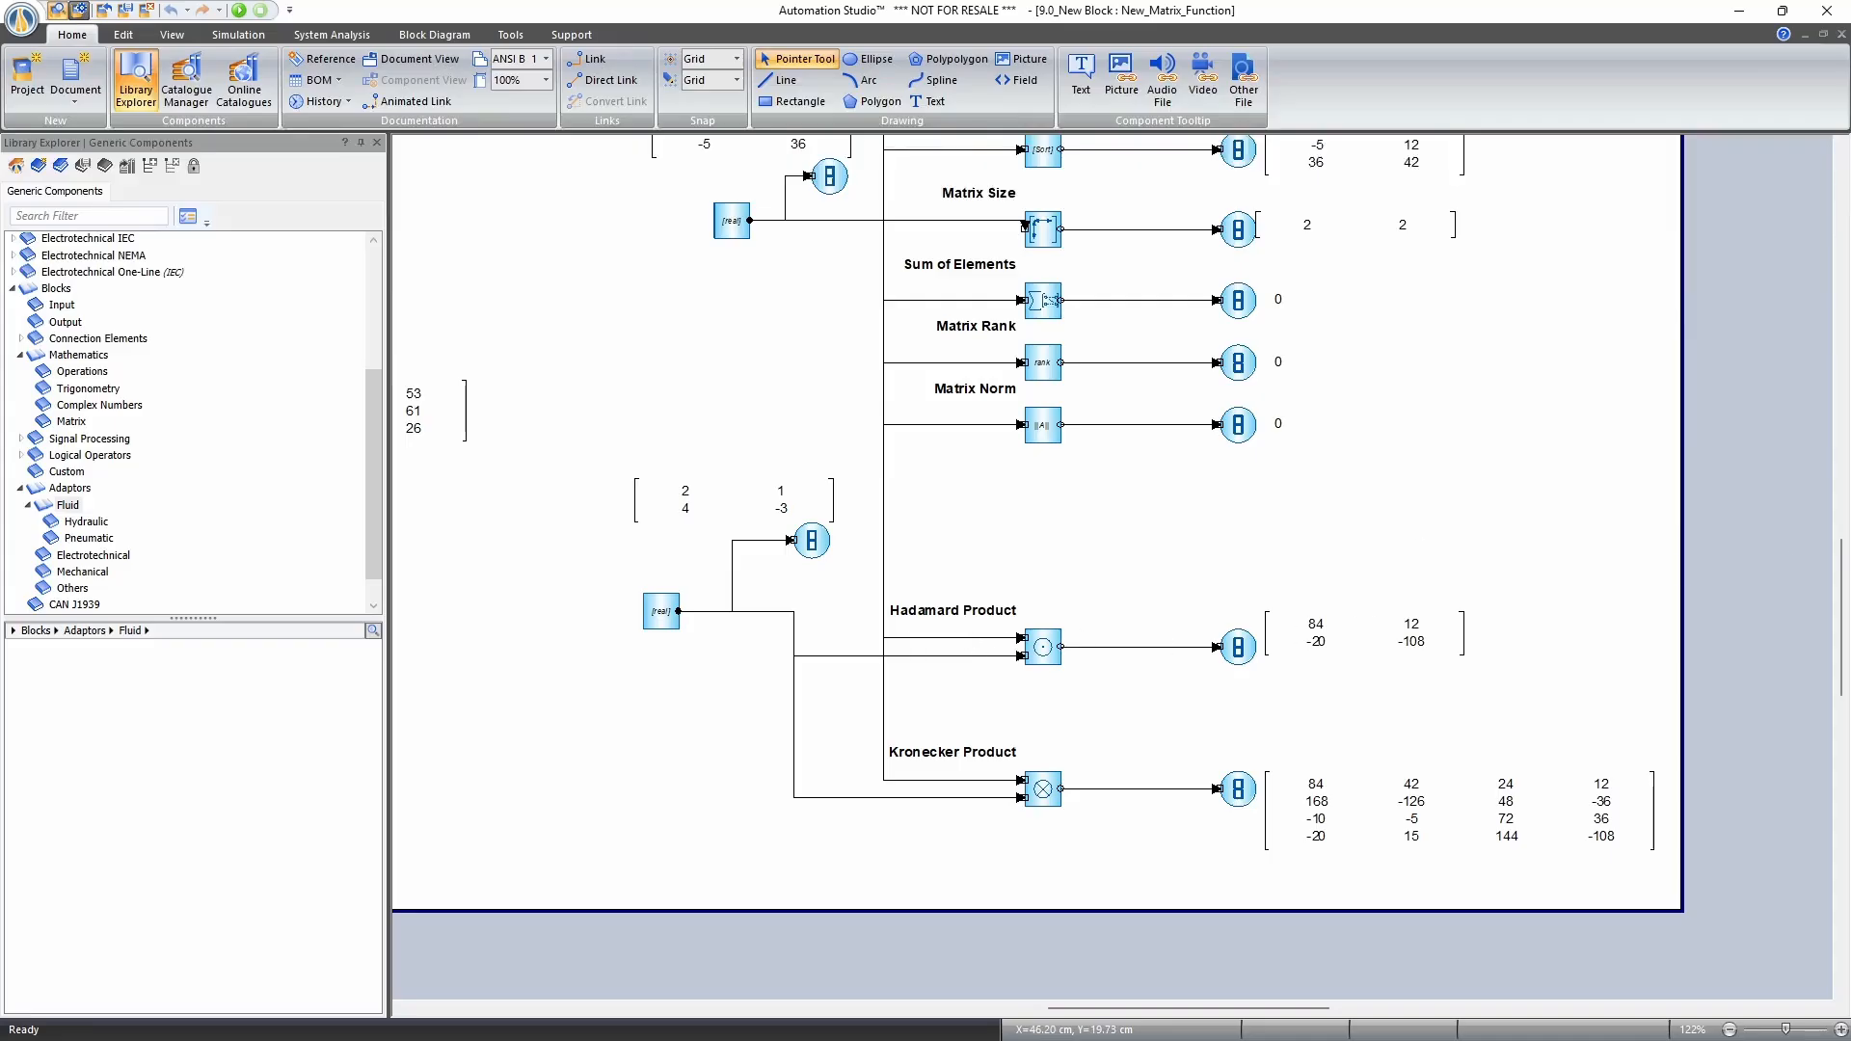
Switch to the New_Math_Function diagram and examine the Inverse Tangent 2 and Reciprocal Square Root examples.
key("ctrl+Tab")
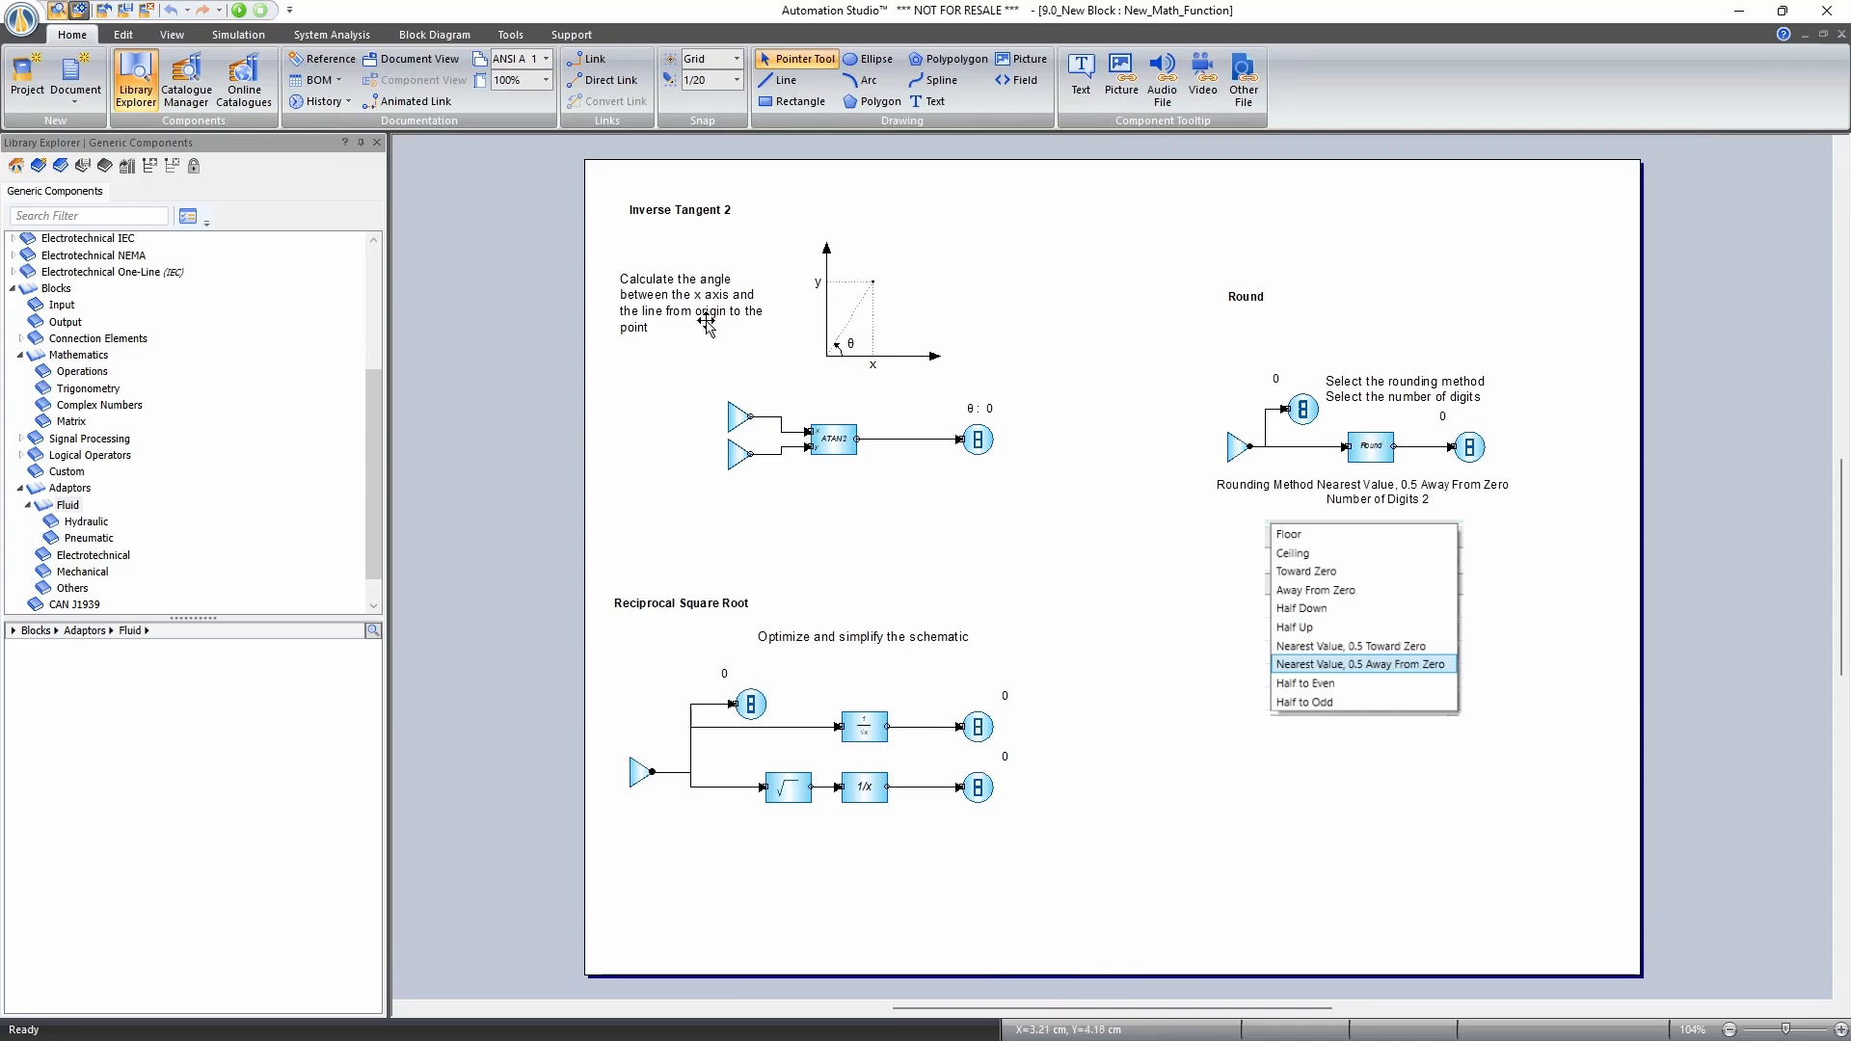
scroll(707, 320, "up", 3)
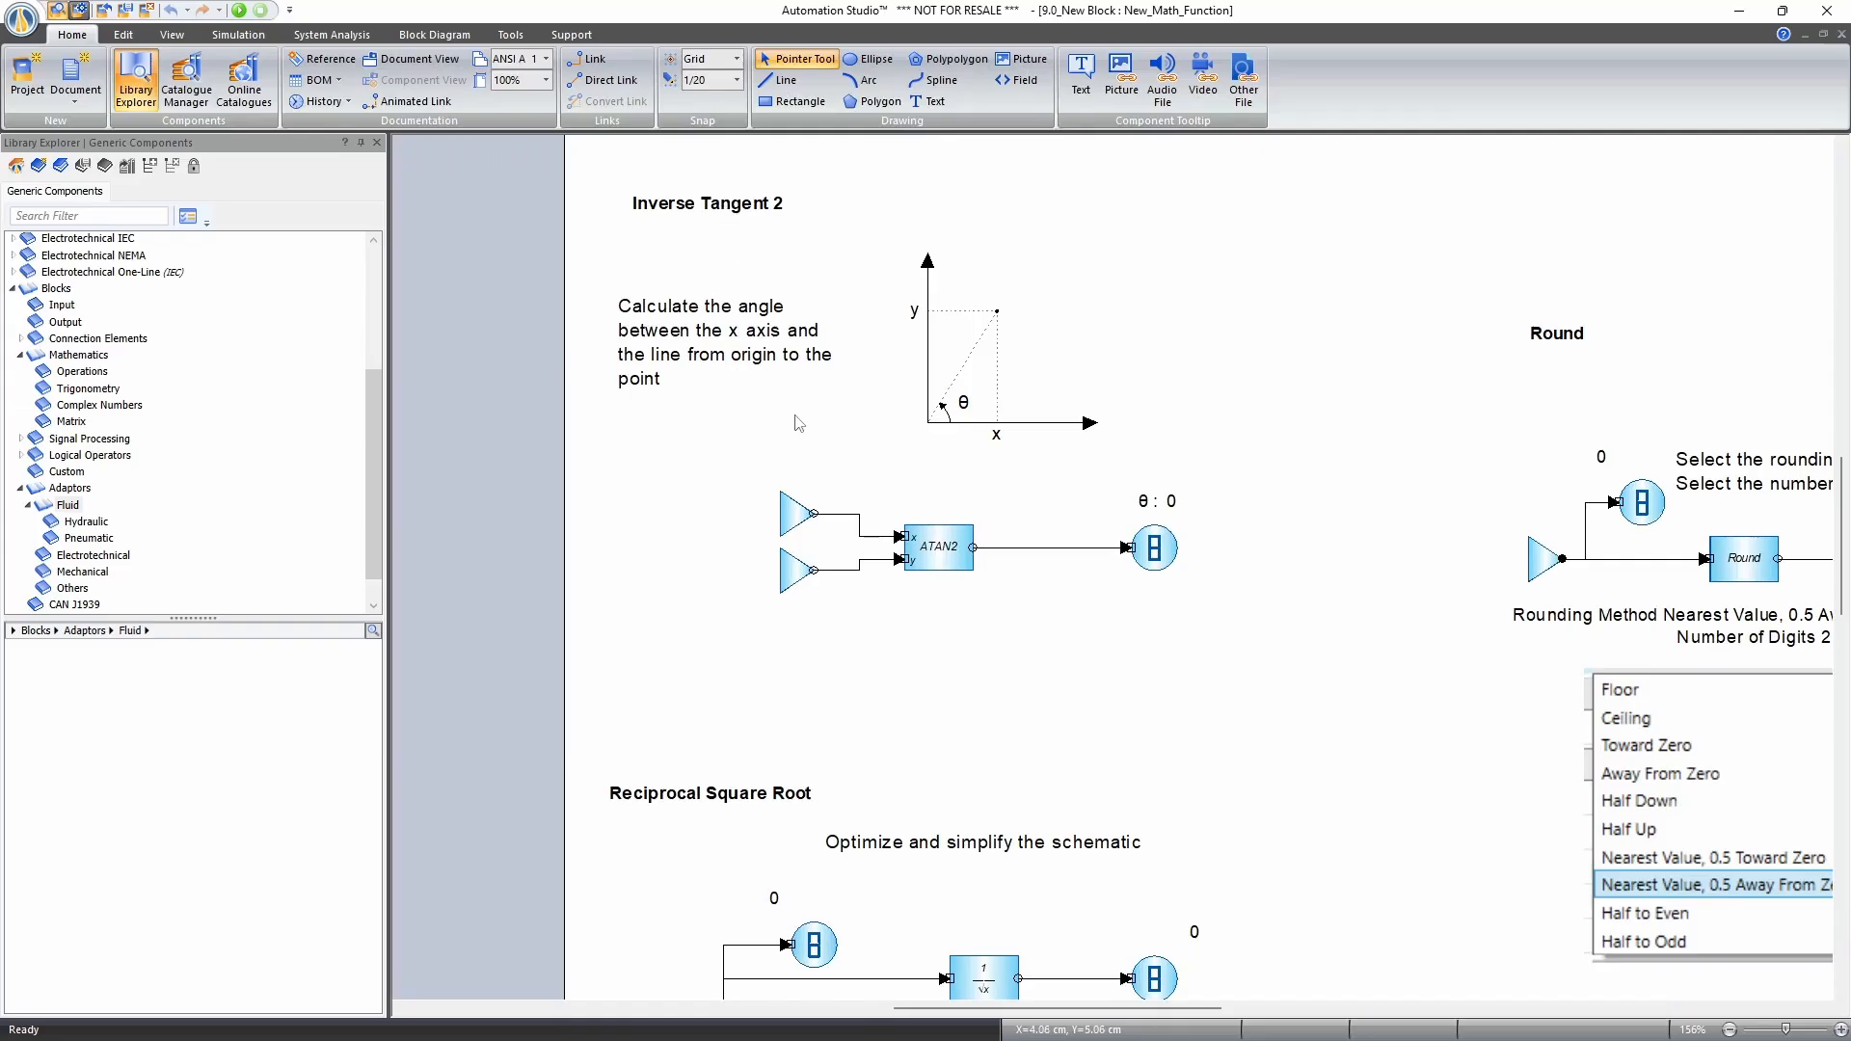
scroll(799, 422, "up", 2)
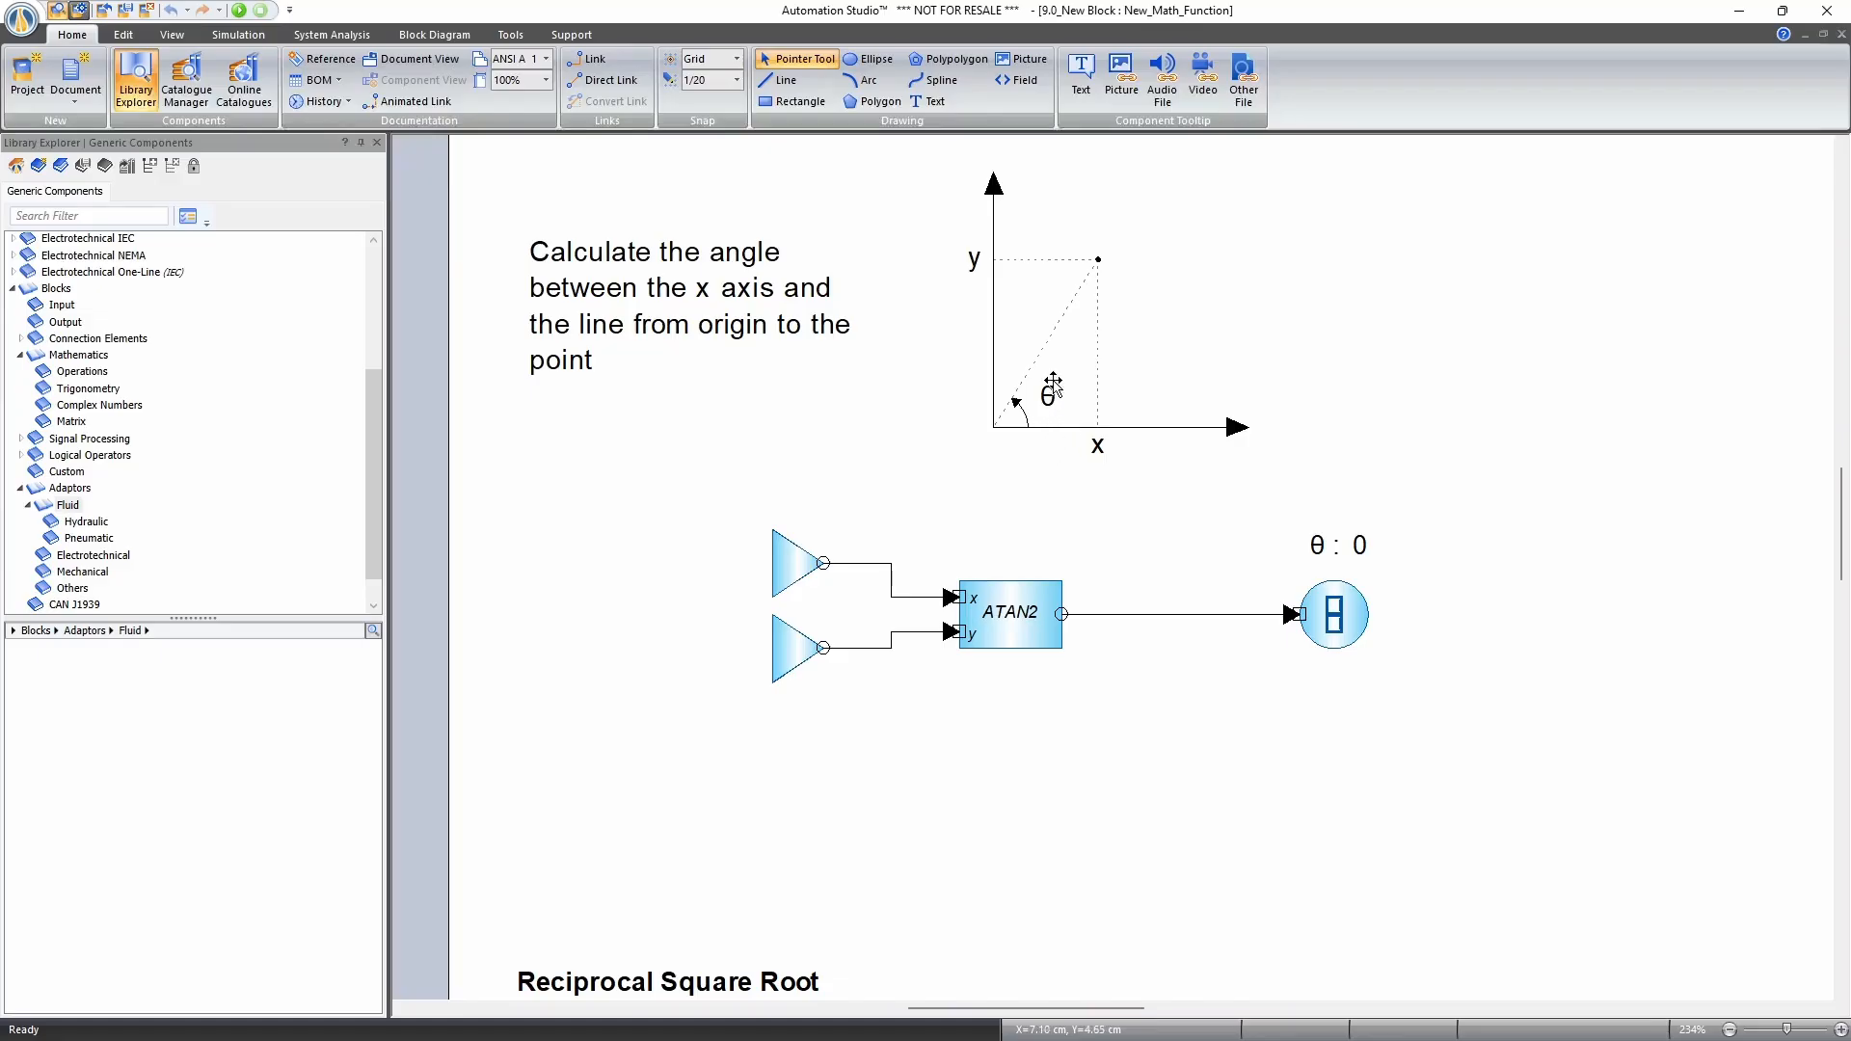
scroll(1029, 595, "down", 3)
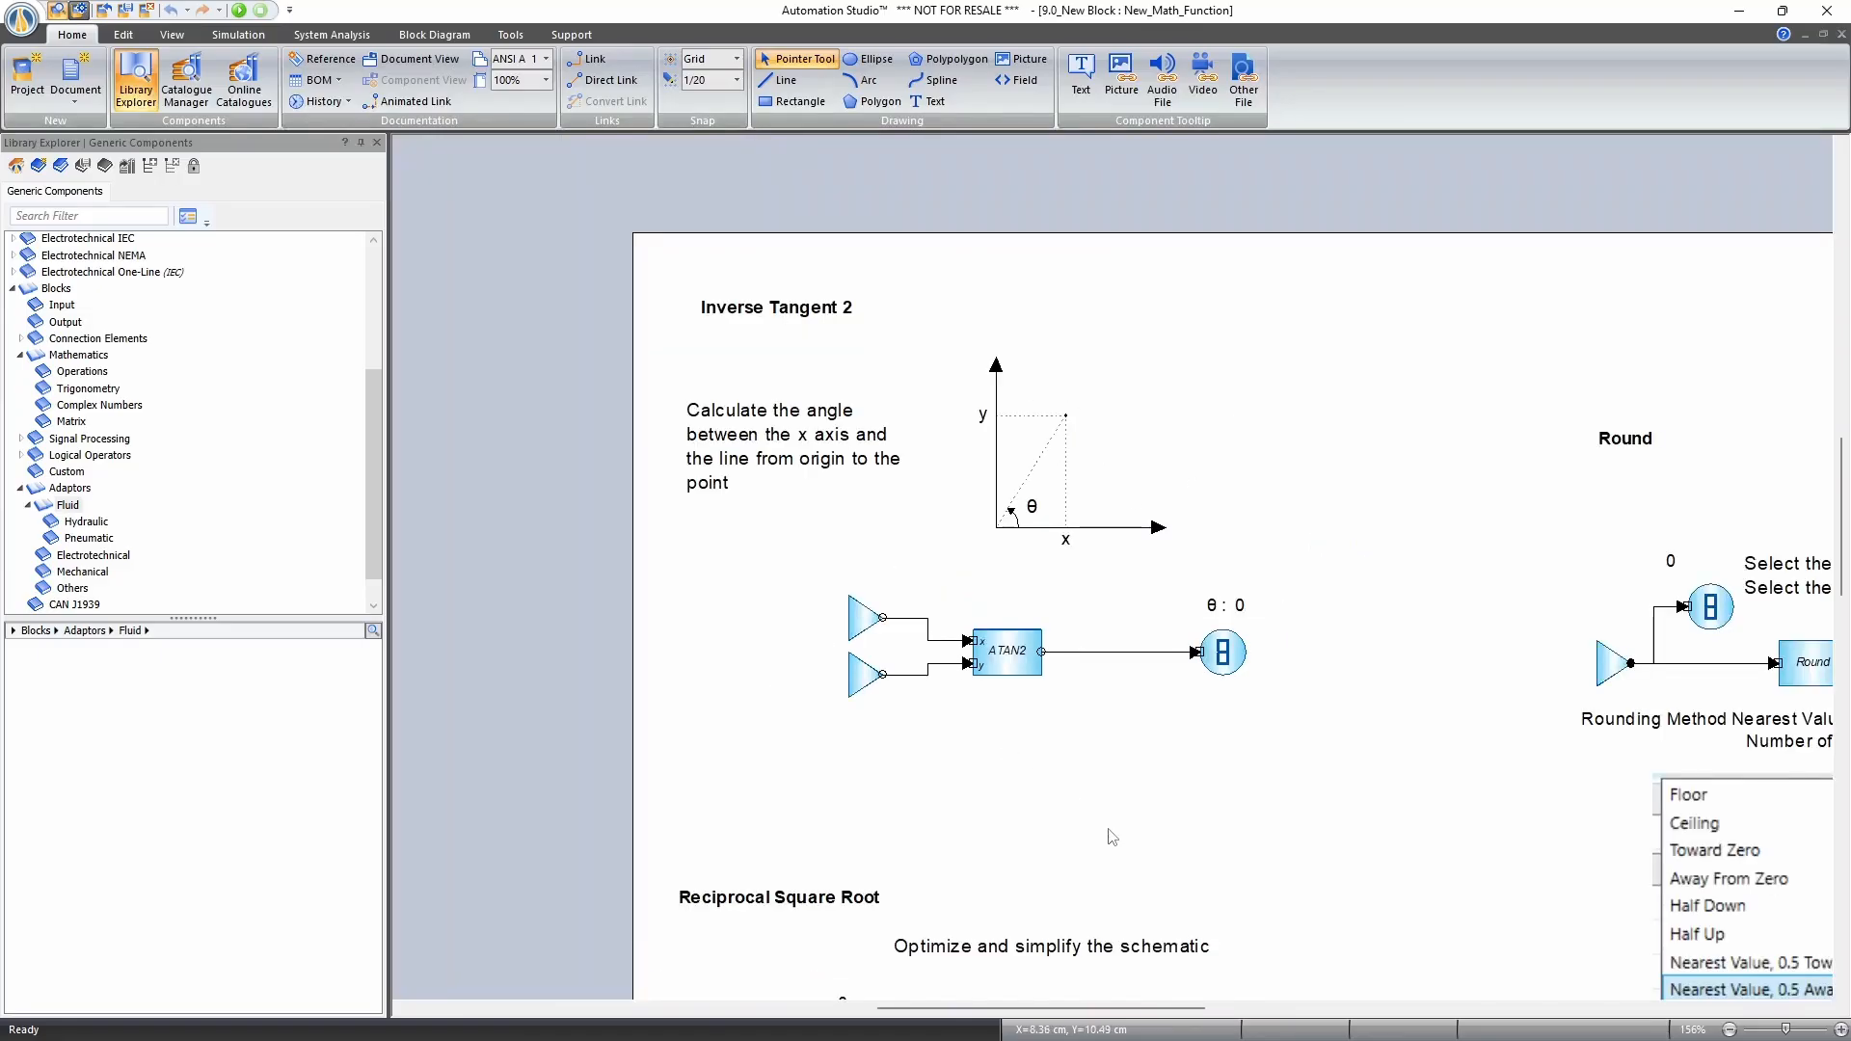
scroll(984, 414, "down", 5)
scroll(699, 675, "up", 3)
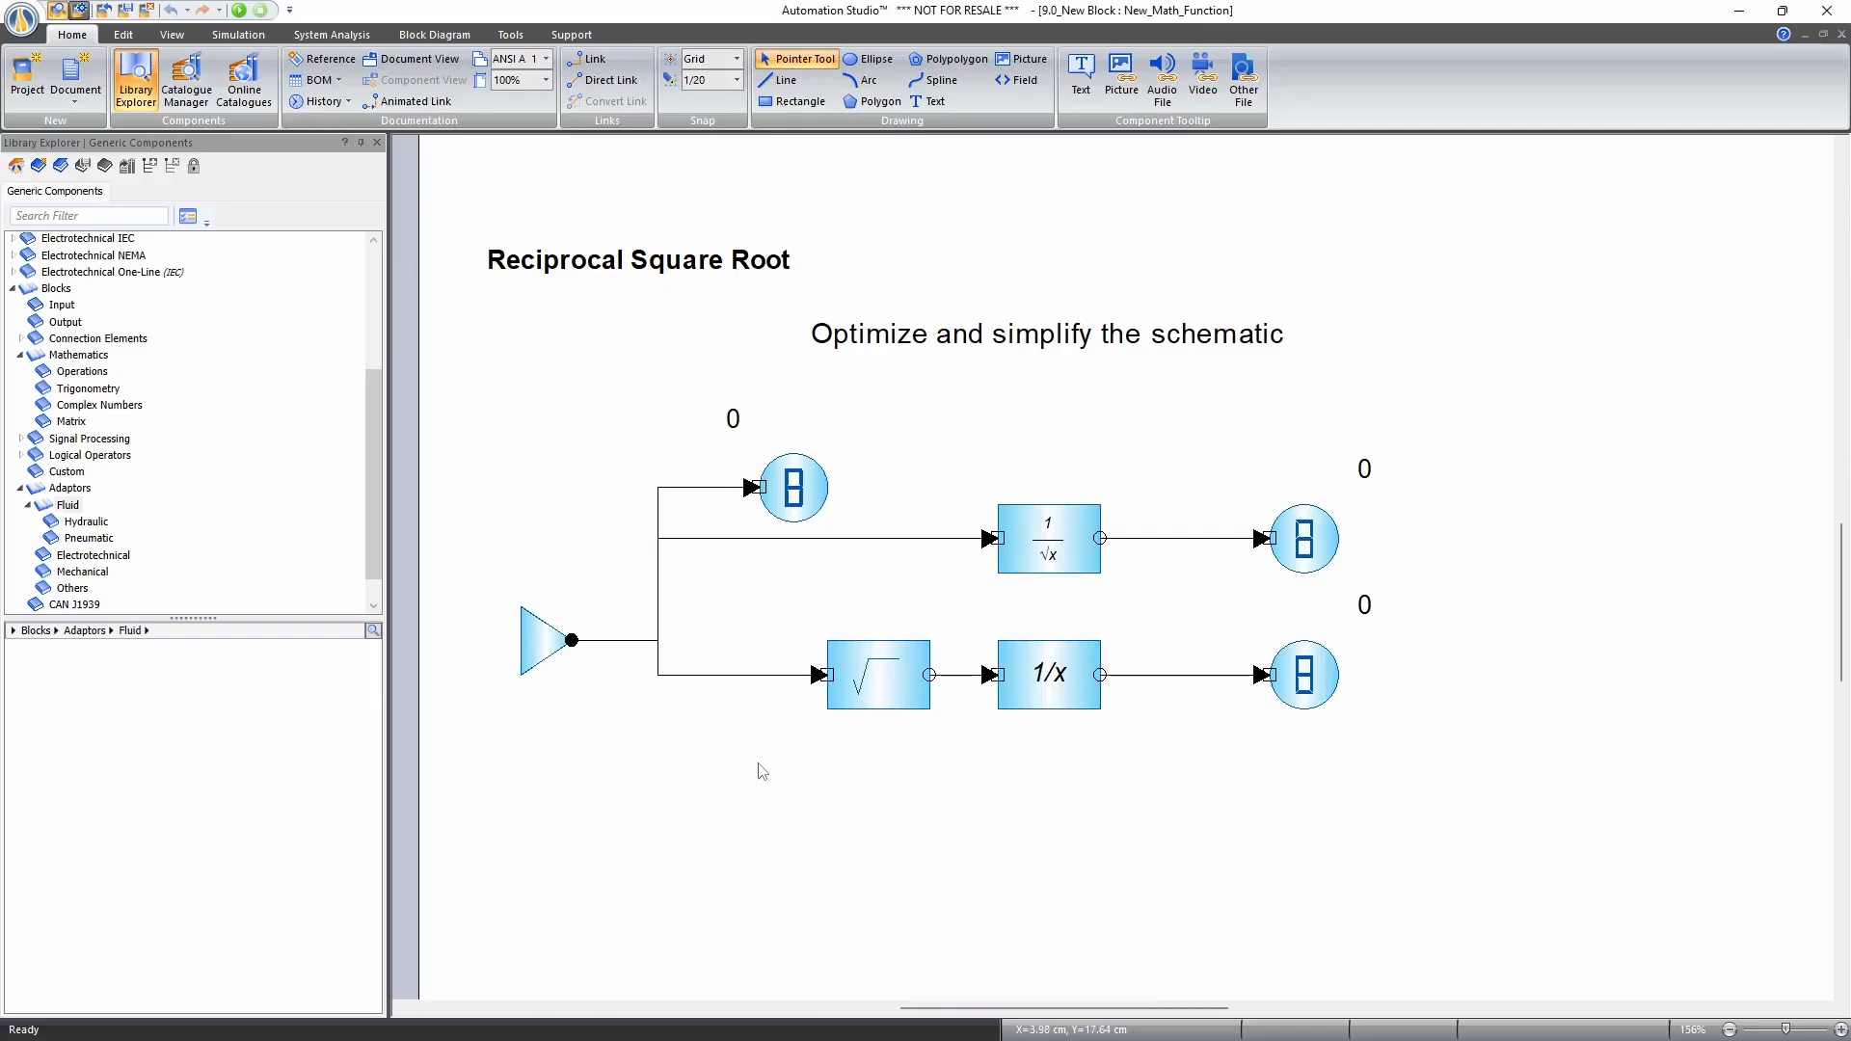
Examine the Round block example, its list of rounding methods, and the block's number of digits and rounding method tooltip.
scroll(760, 770, "down", 1)
left_click_drag(1133, 729, 691, 793)
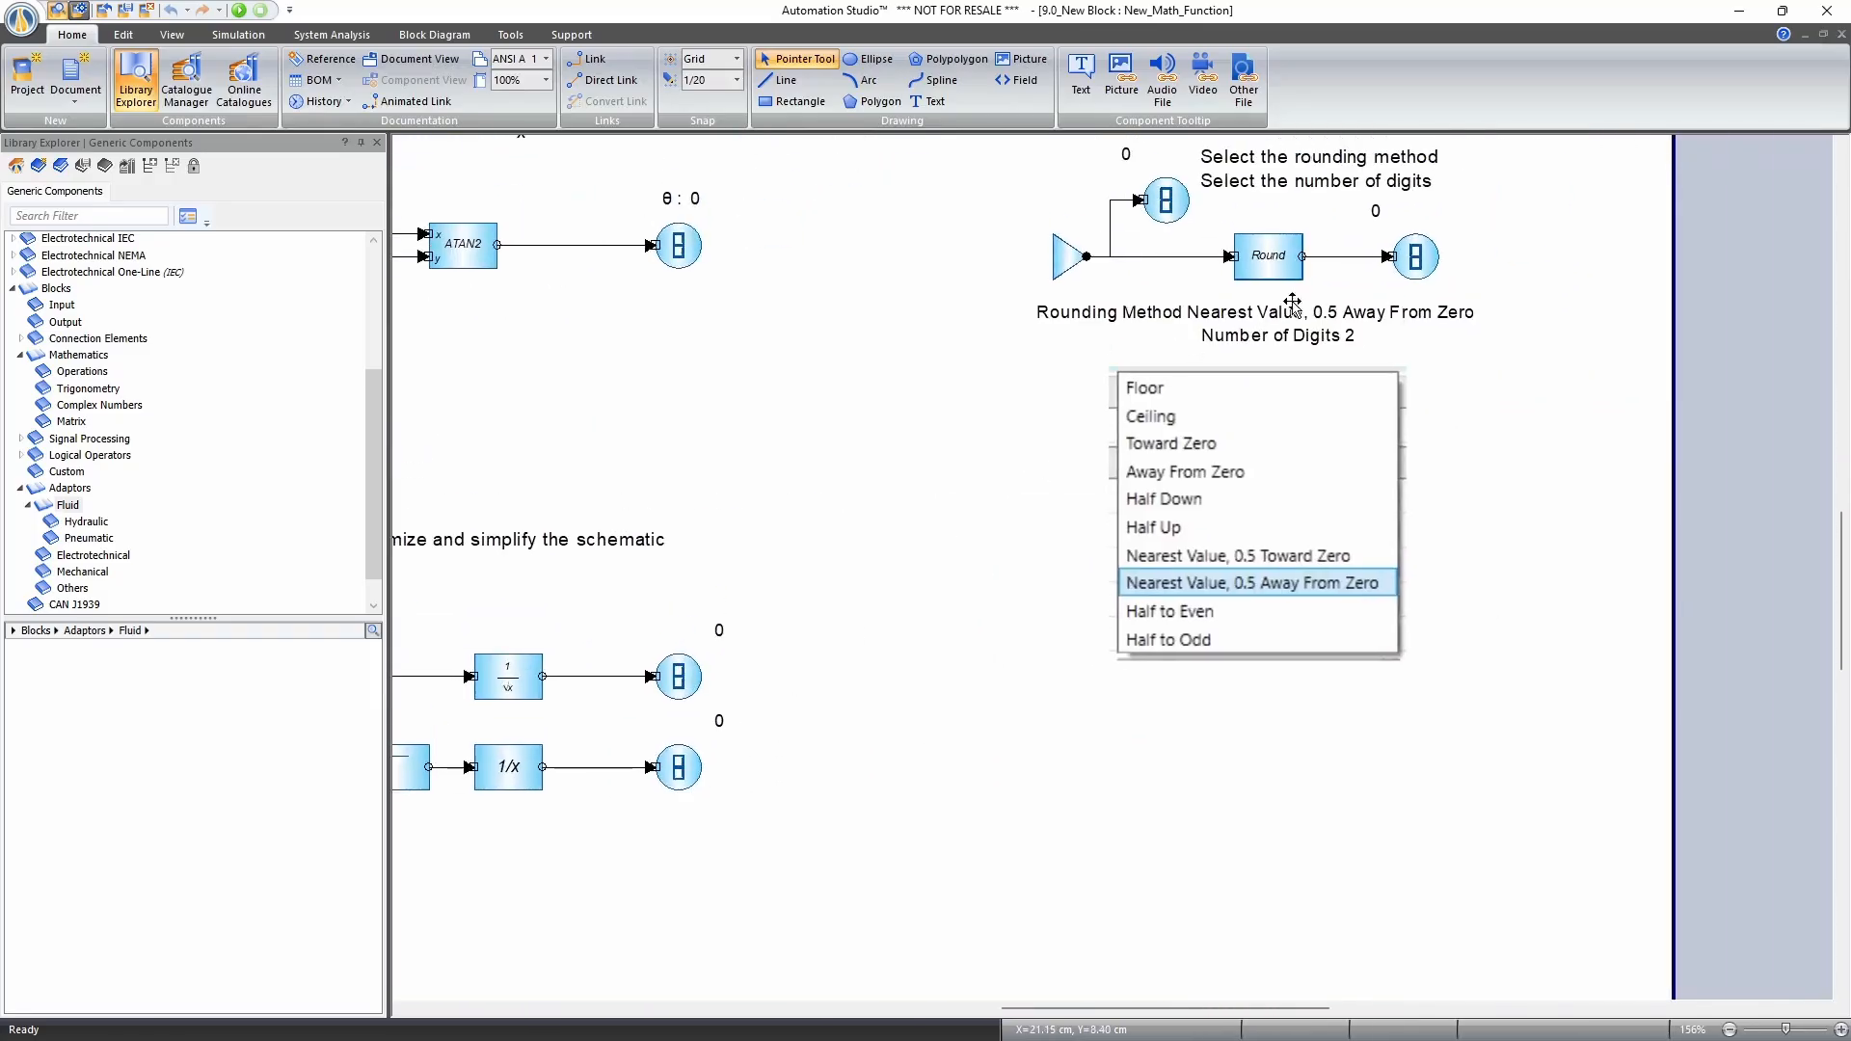
left_click_drag(1375, 351, 1121, 586)
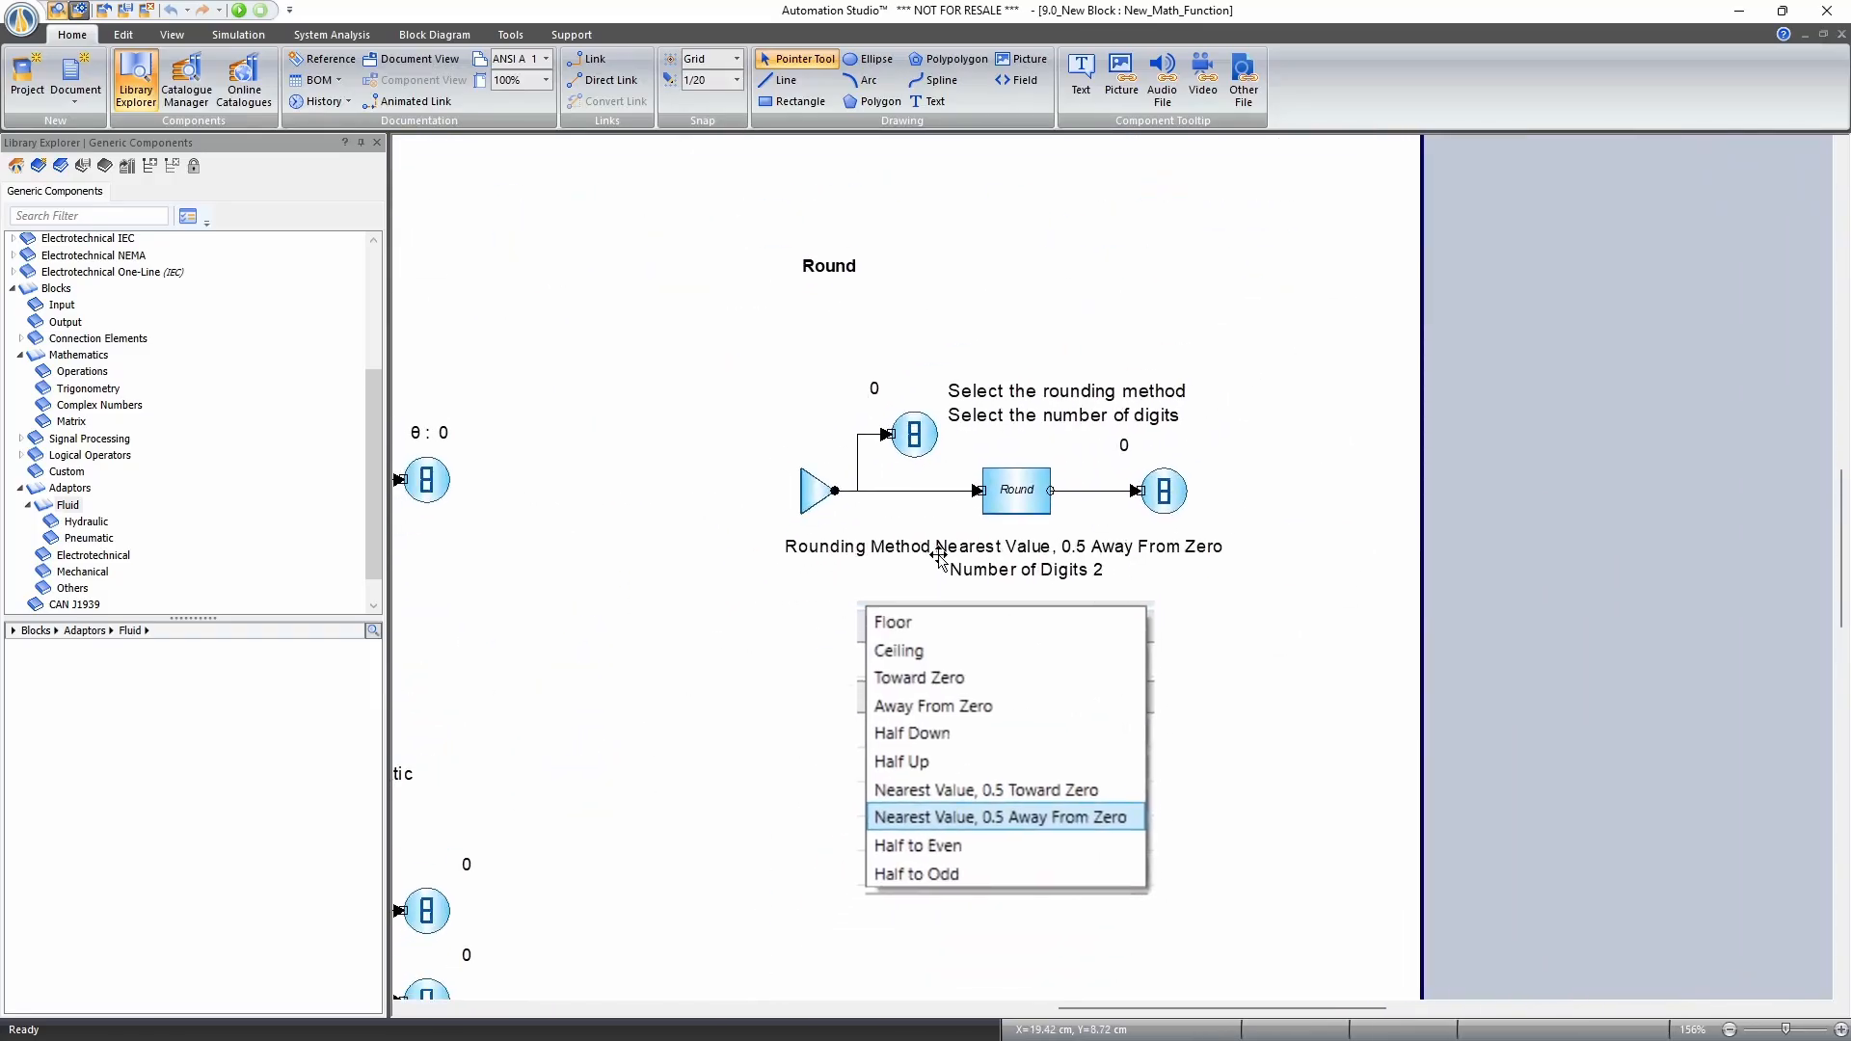
scroll(971, 531, "up", 1)
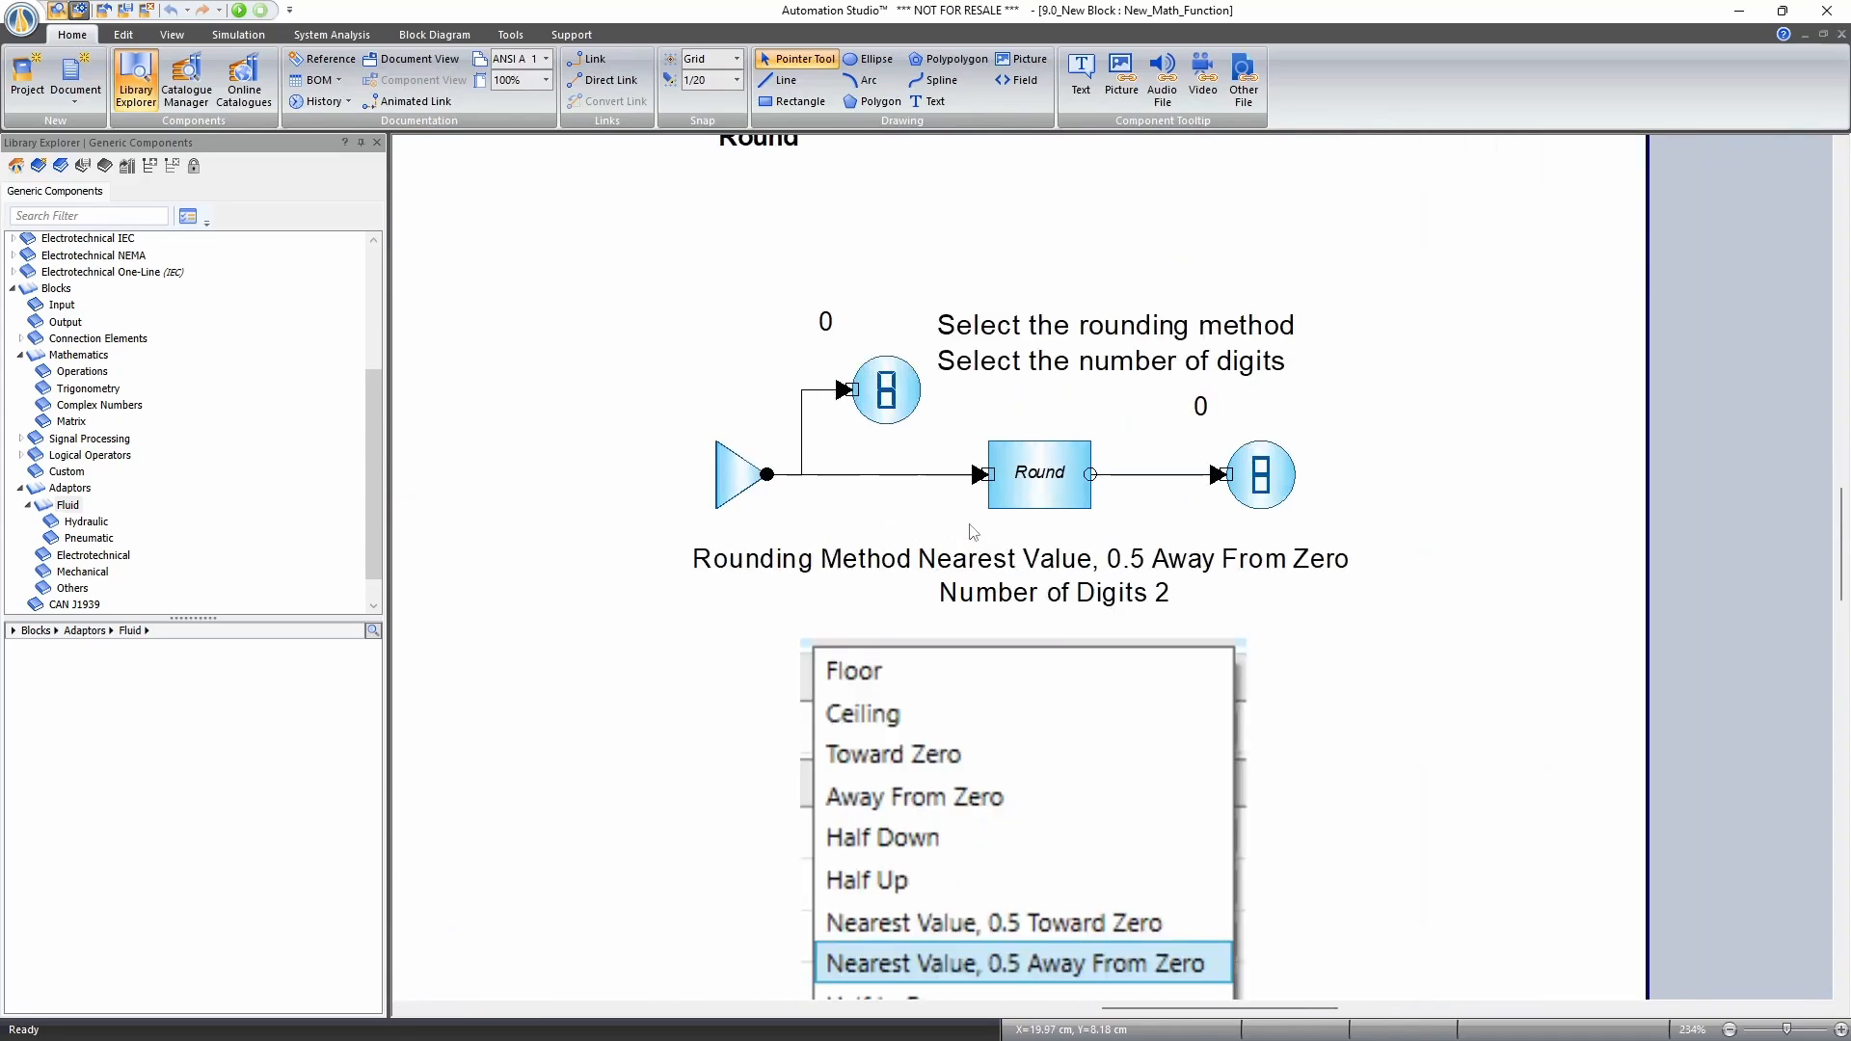
left_click_drag(1287, 563, 1344, 480)
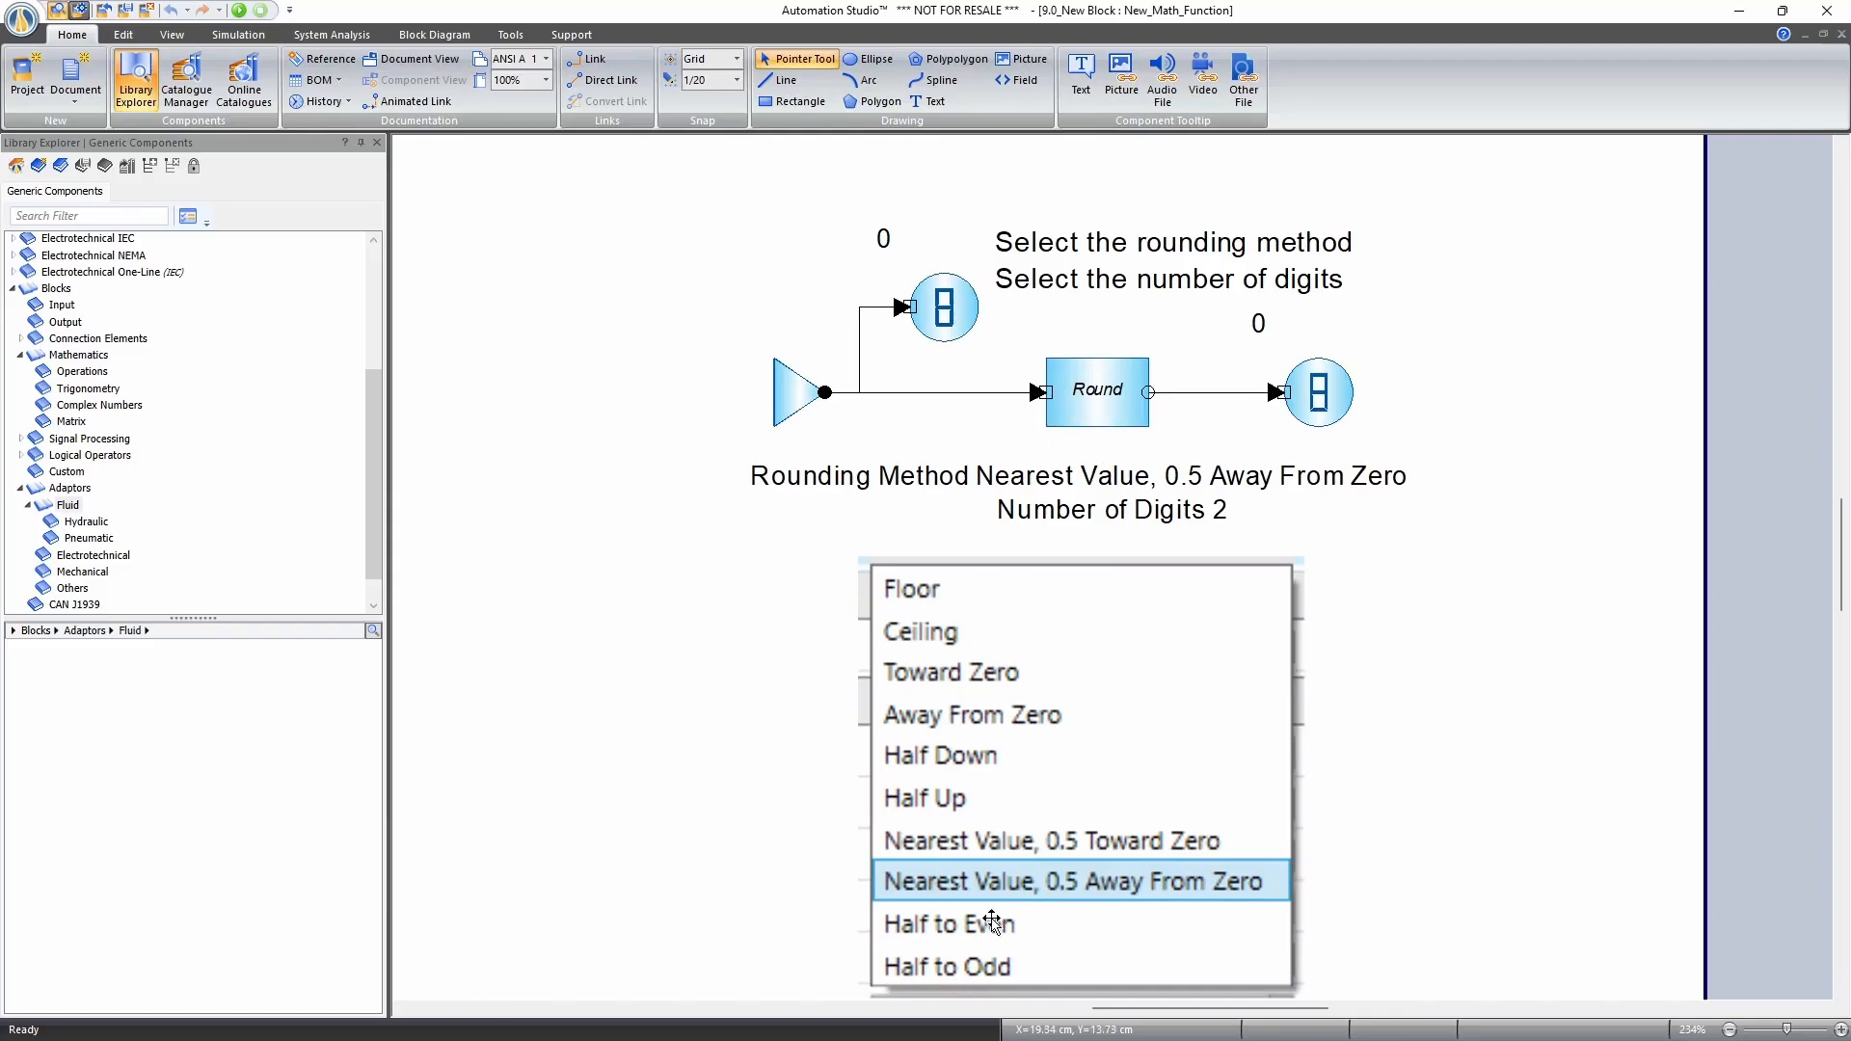
scroll(1351, 857, "down", 1)
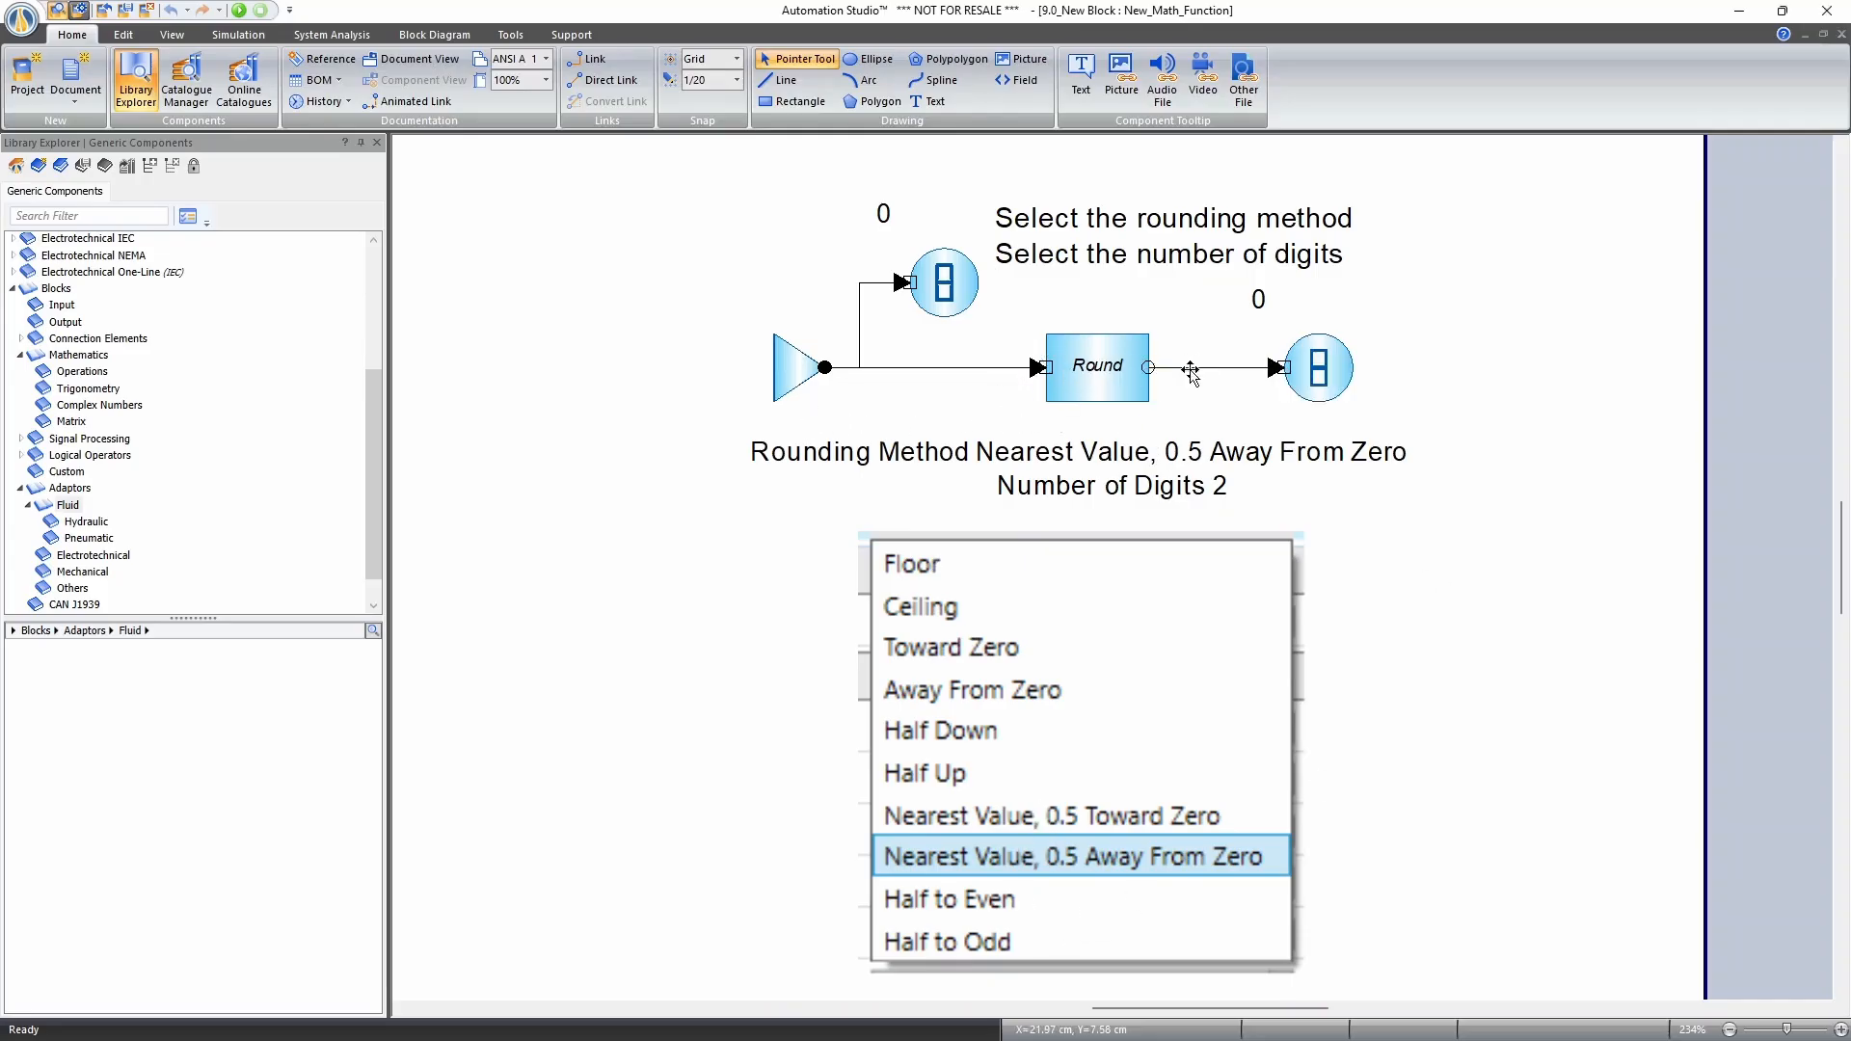
mouse_move(1106, 380)
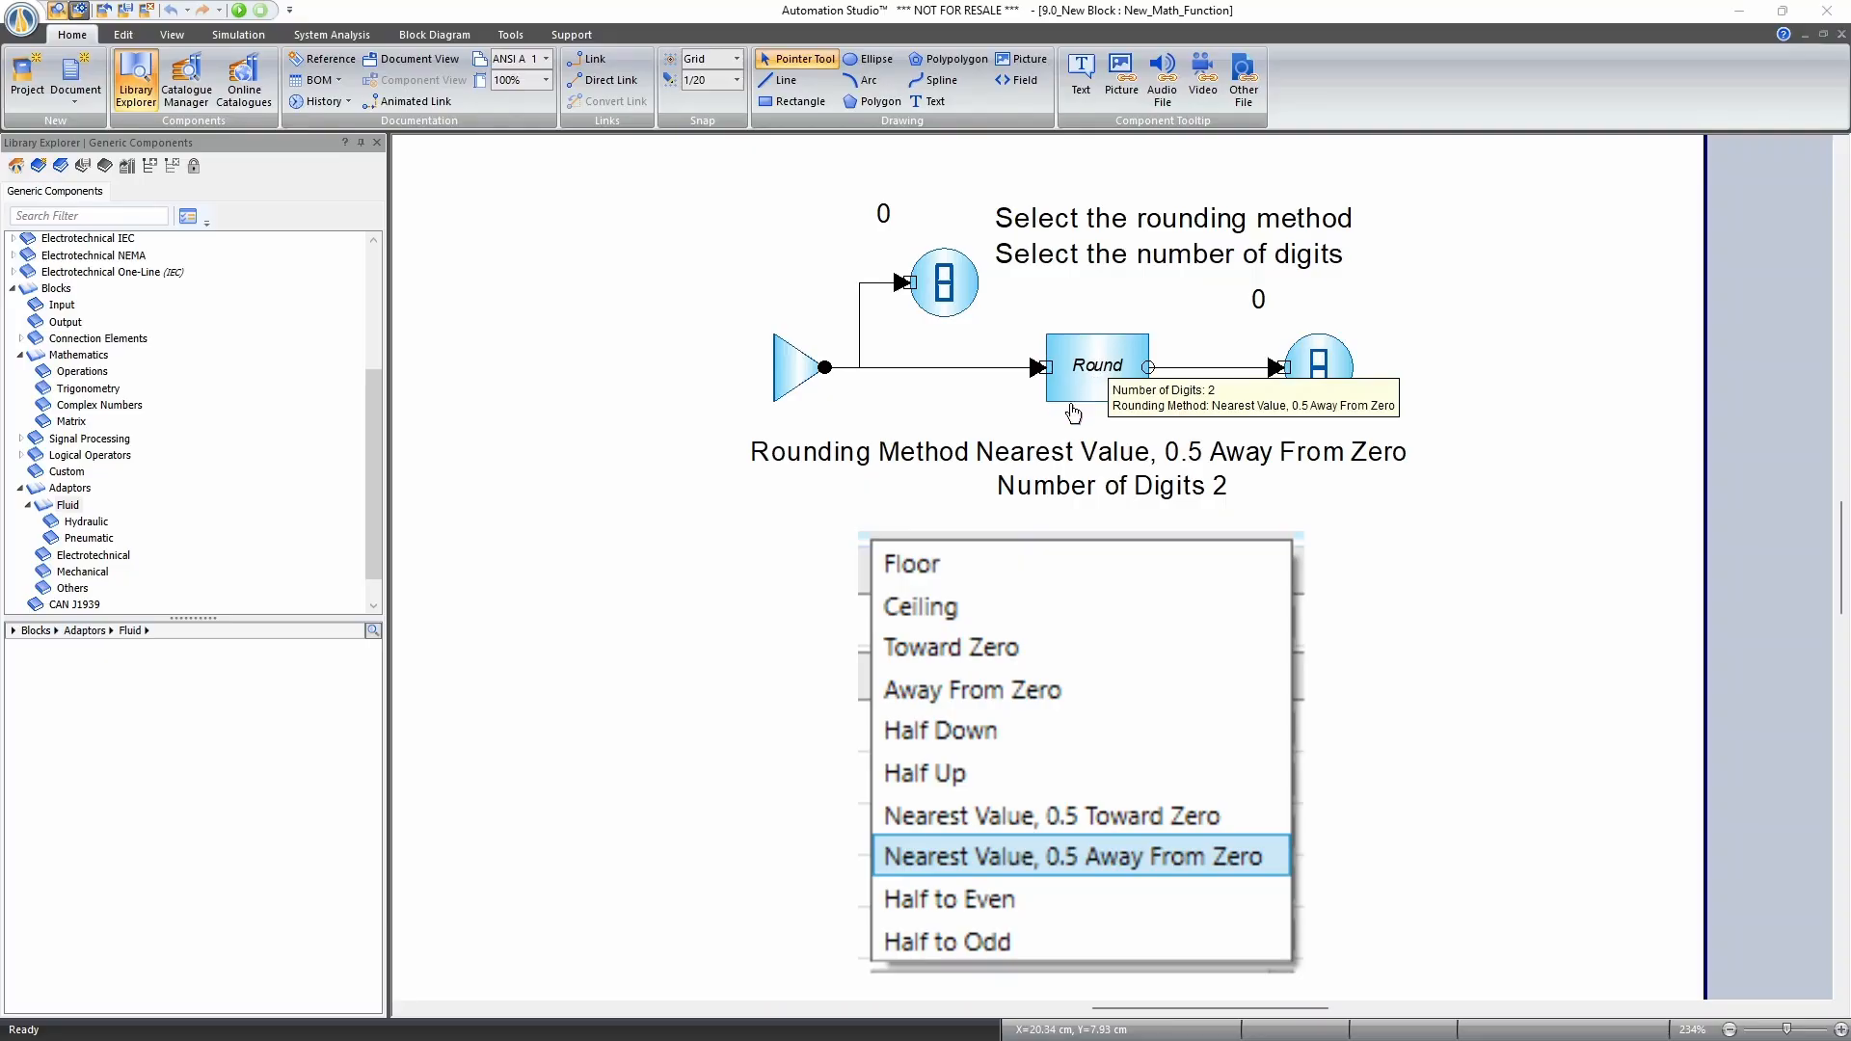
scroll(1415, 566, "down", 2)
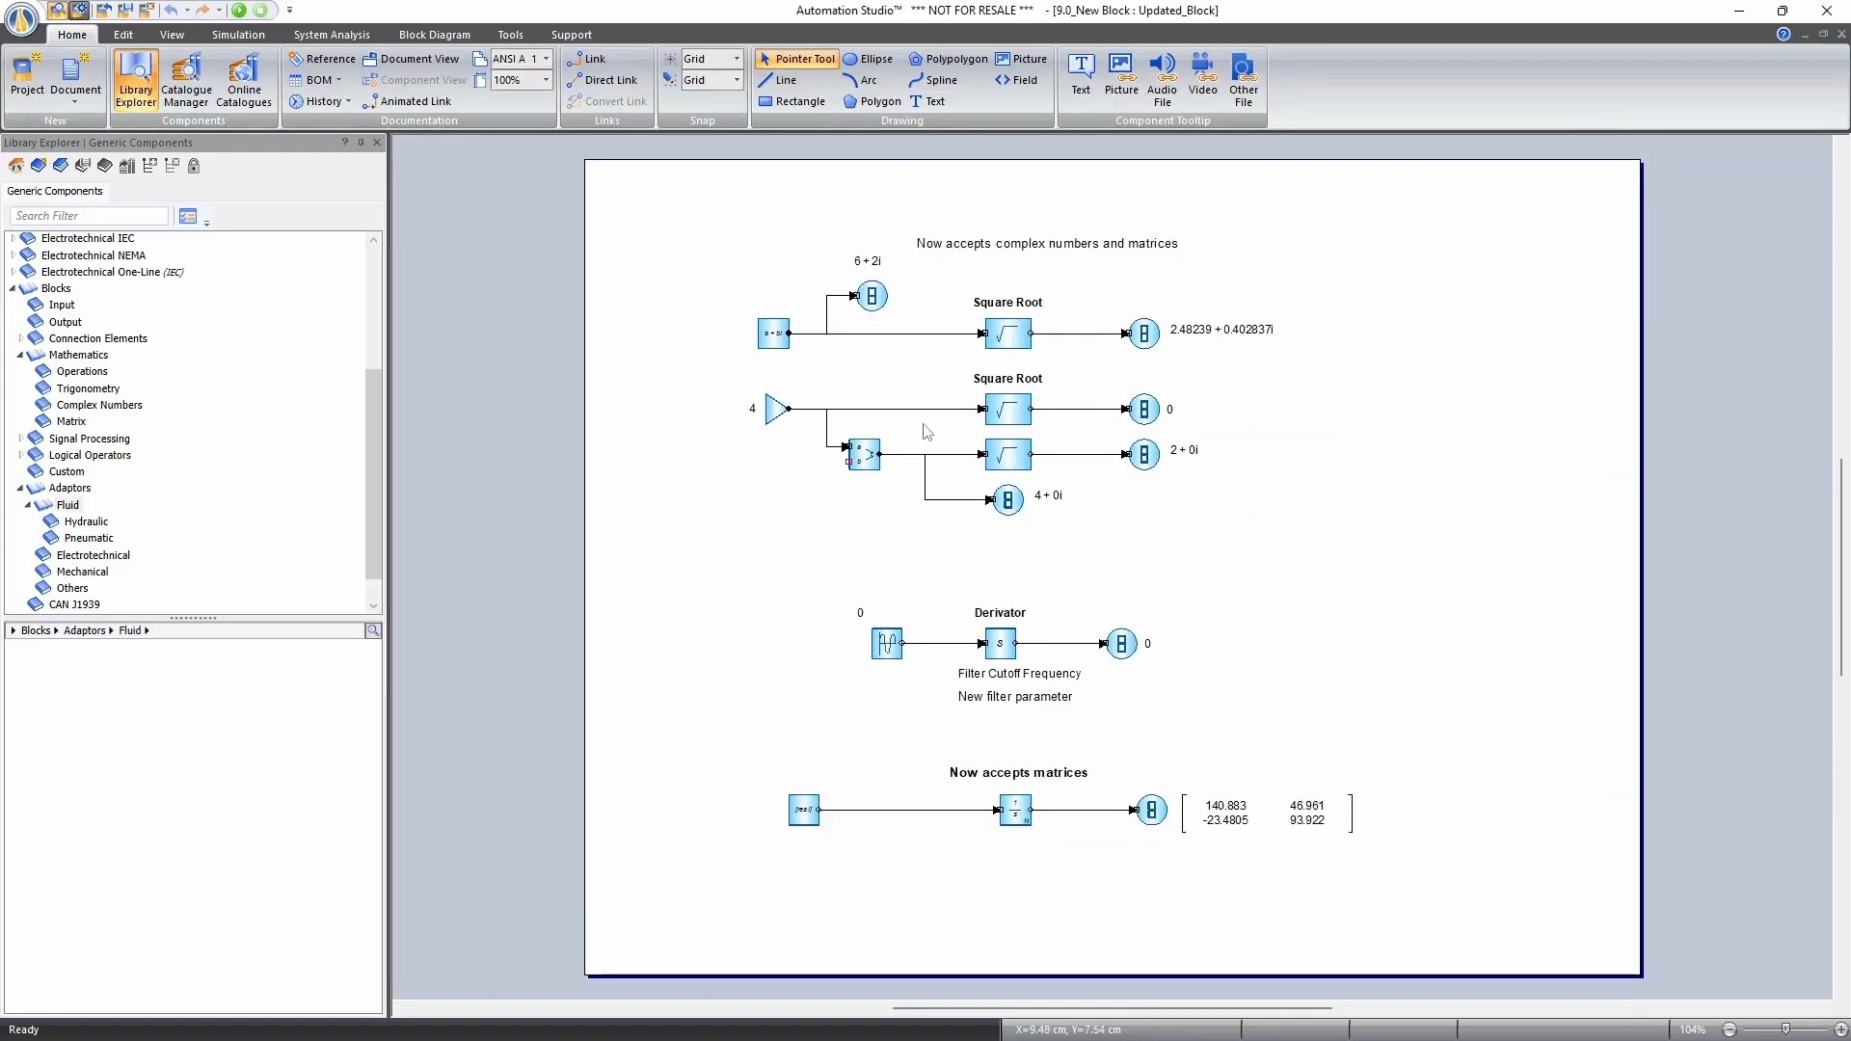
Examine the Square Root examples with complex and real inputs in the Updated_Block diagram and start the simulation.
scroll(910, 275, "up", 2)
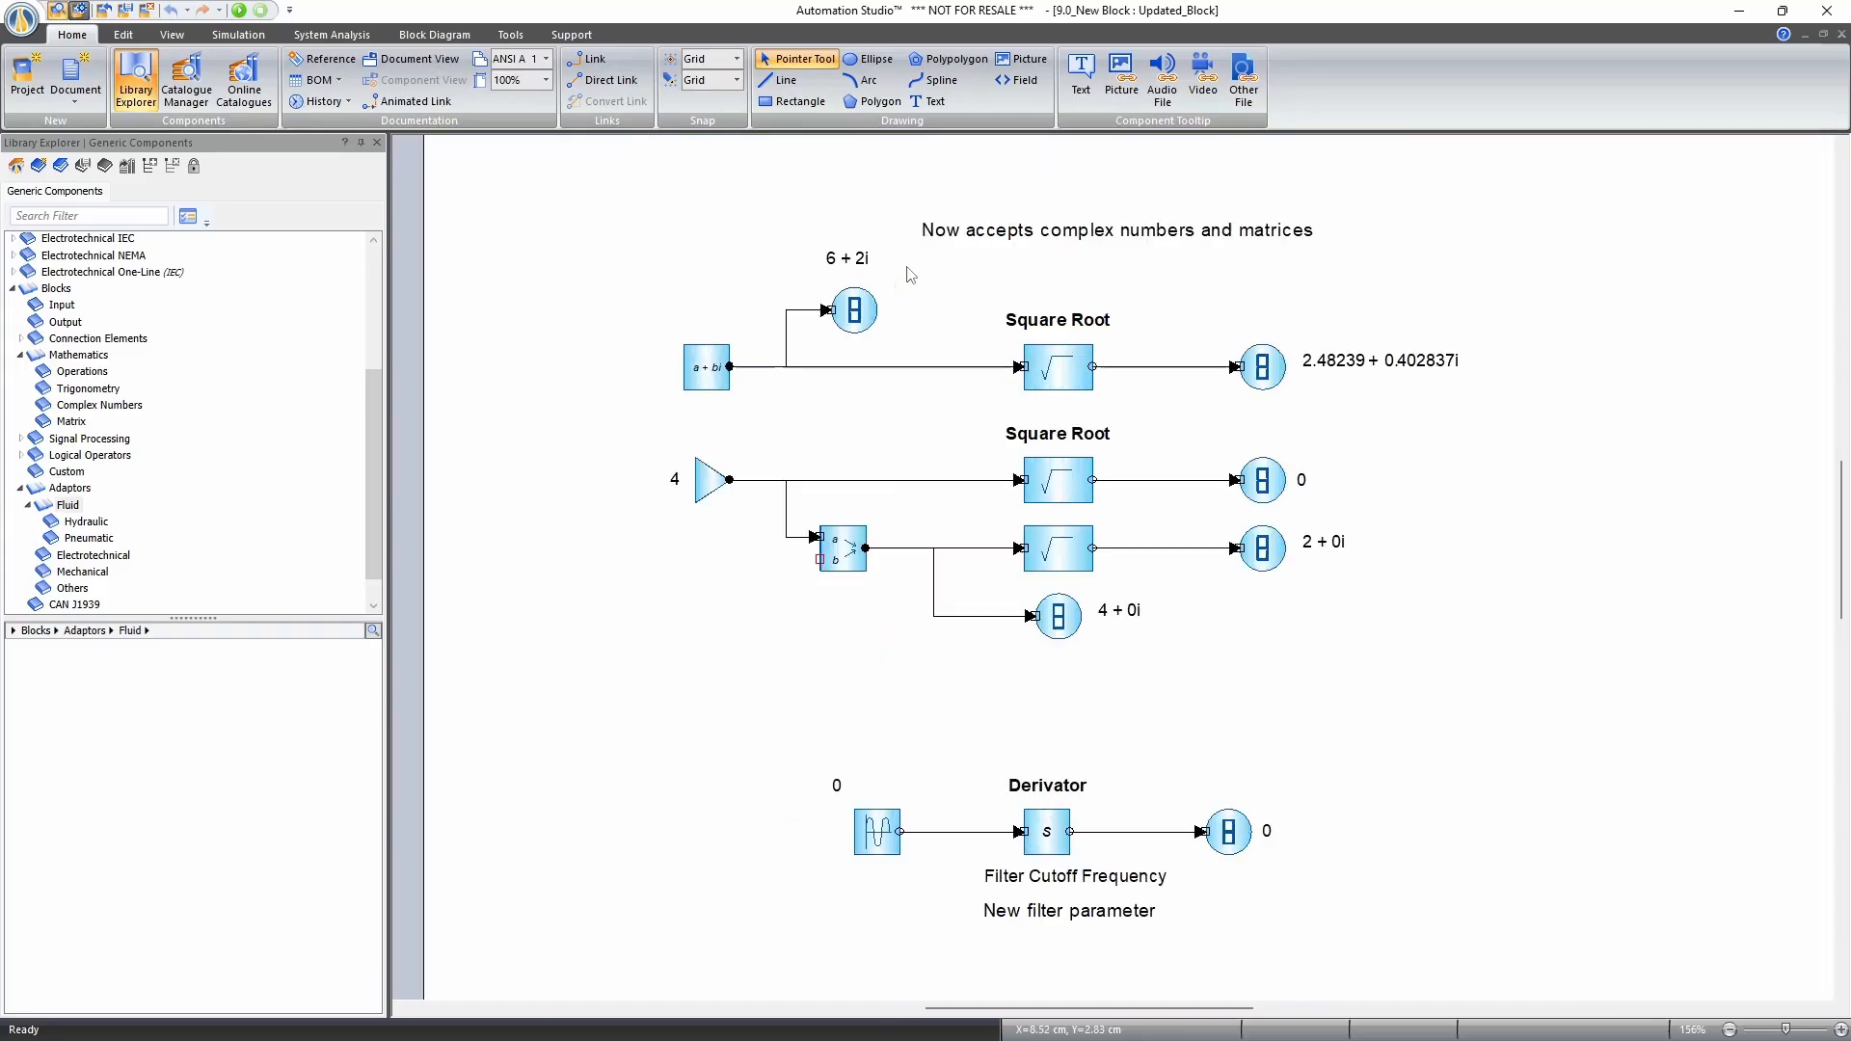
scroll(959, 280, "up", 1)
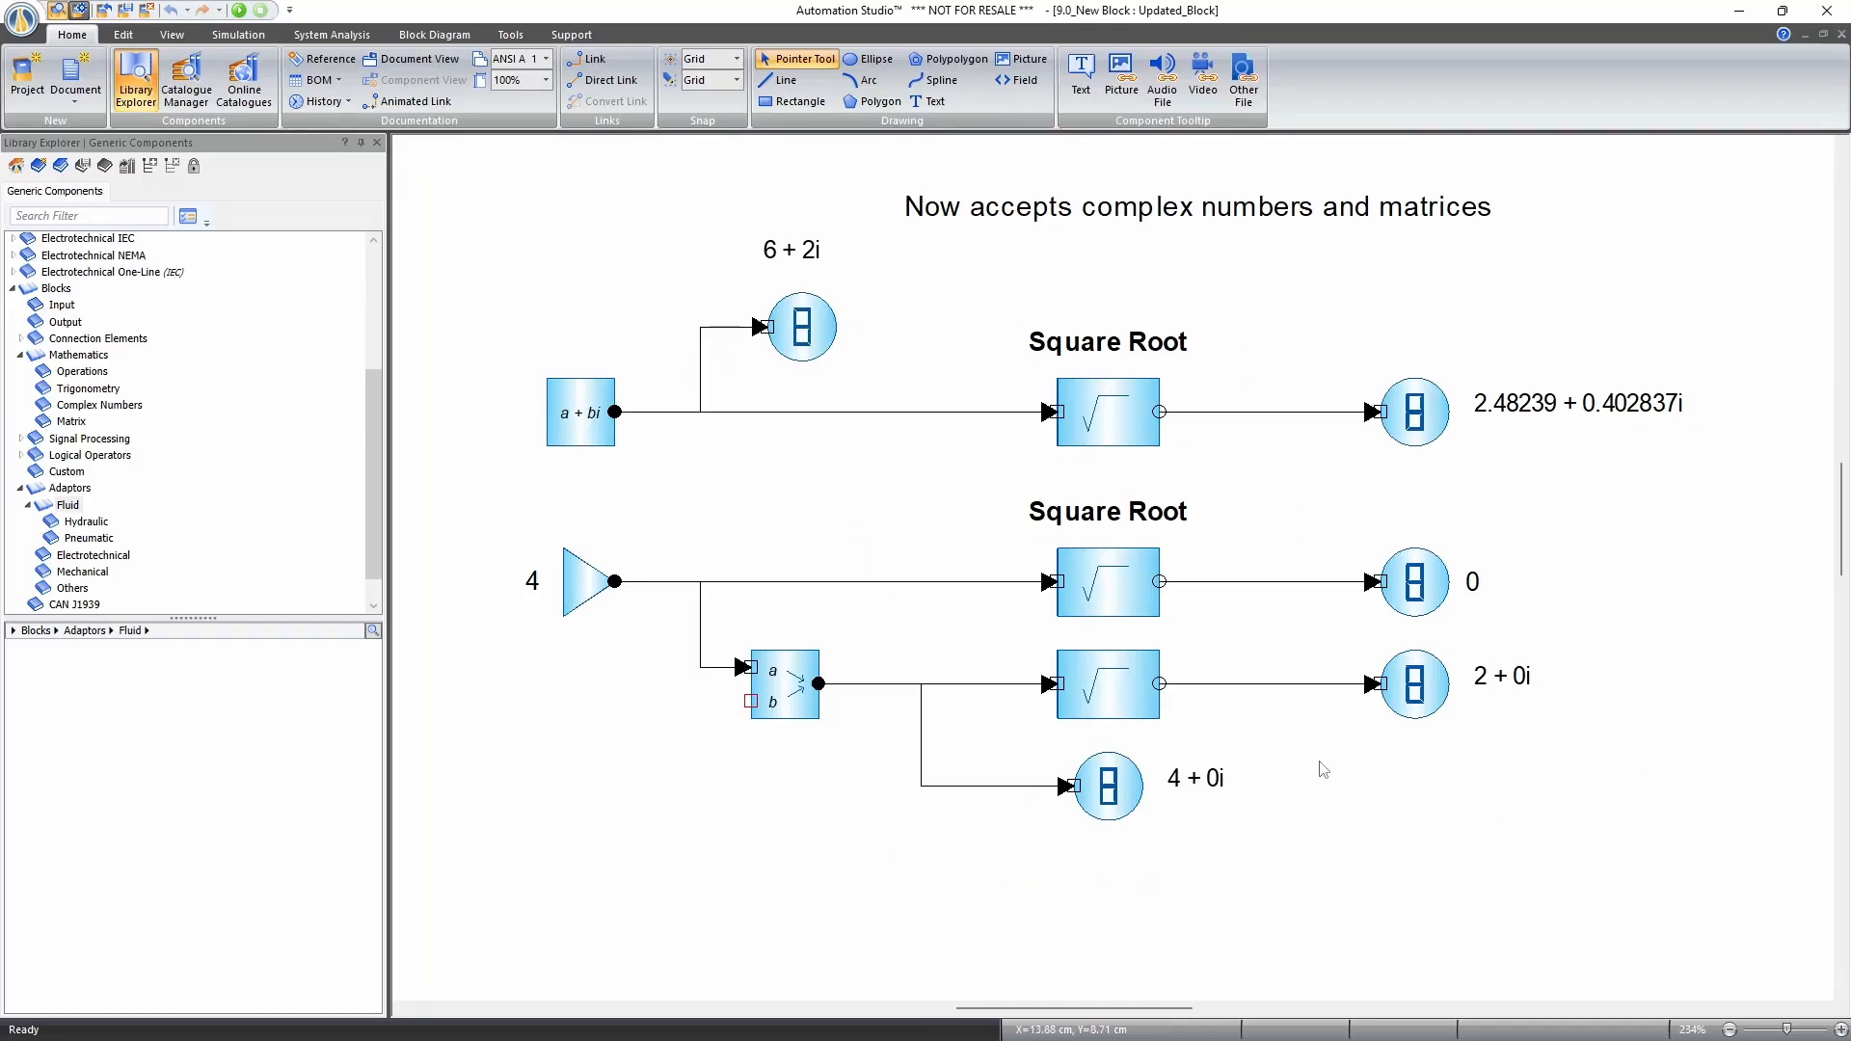
left_click(239, 11)
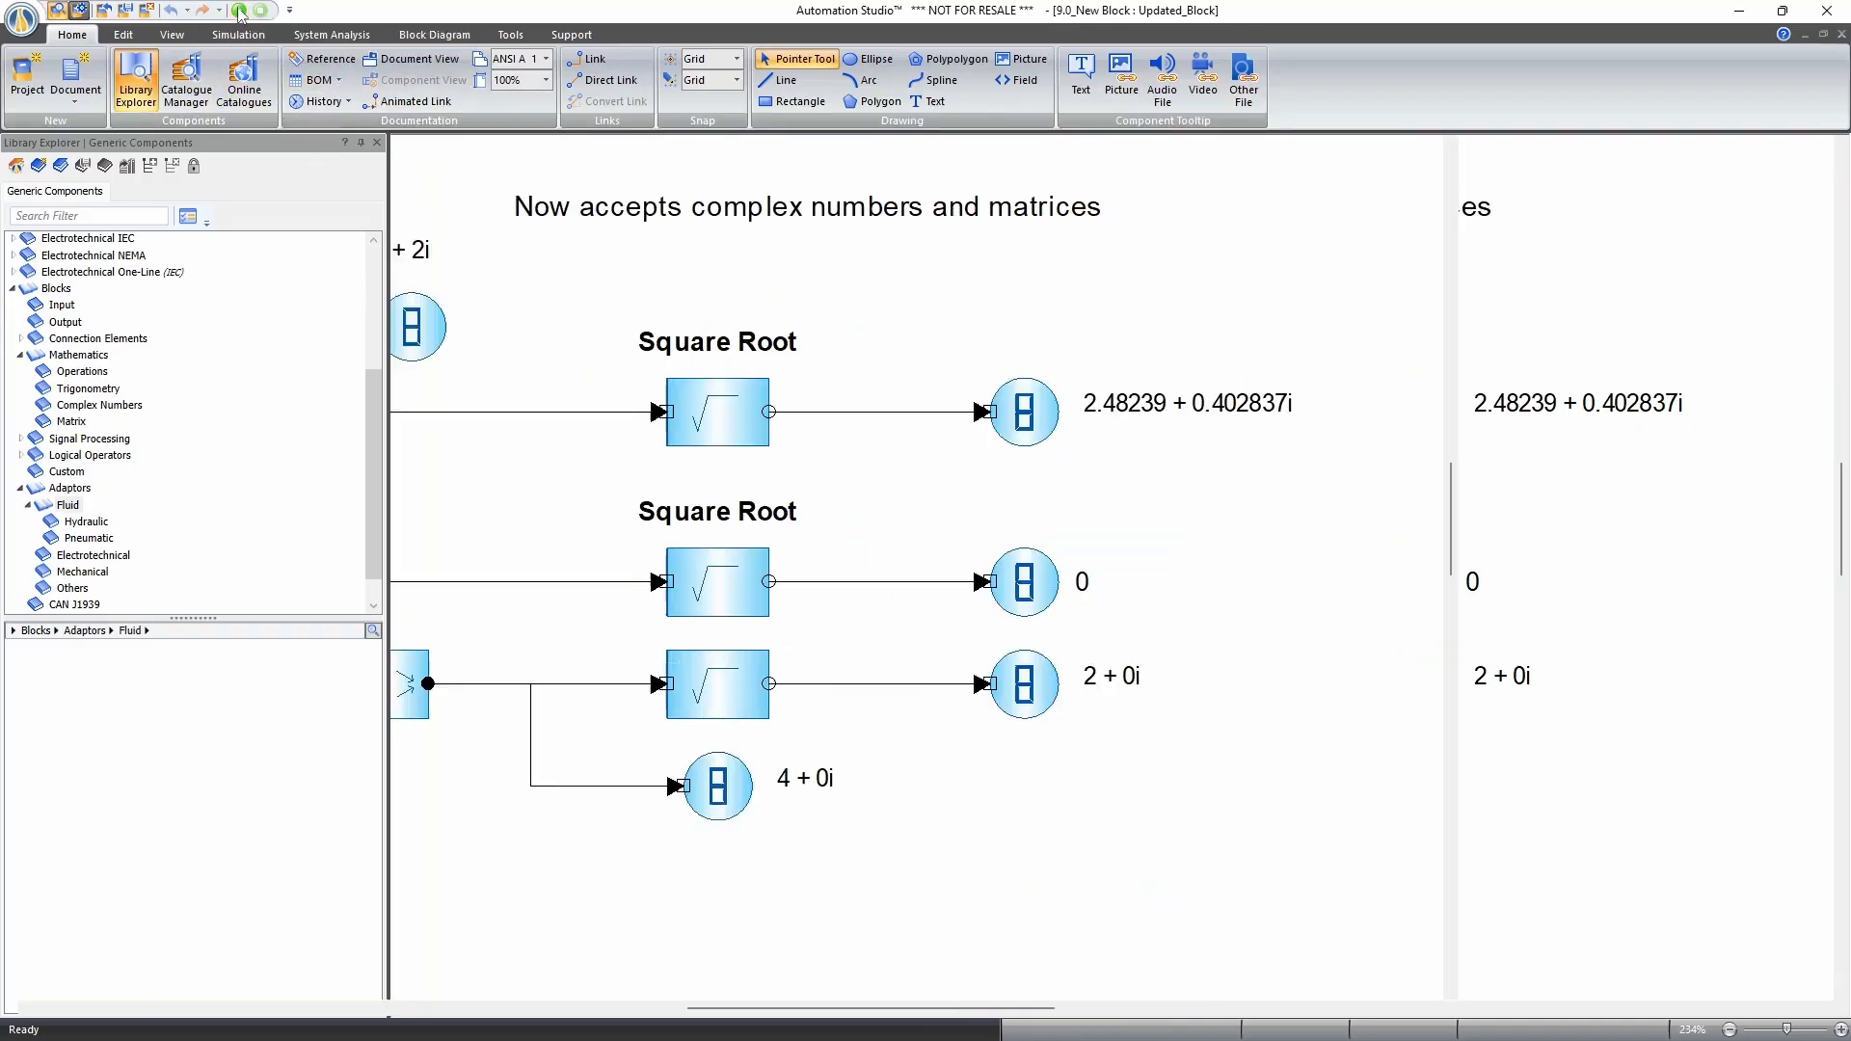
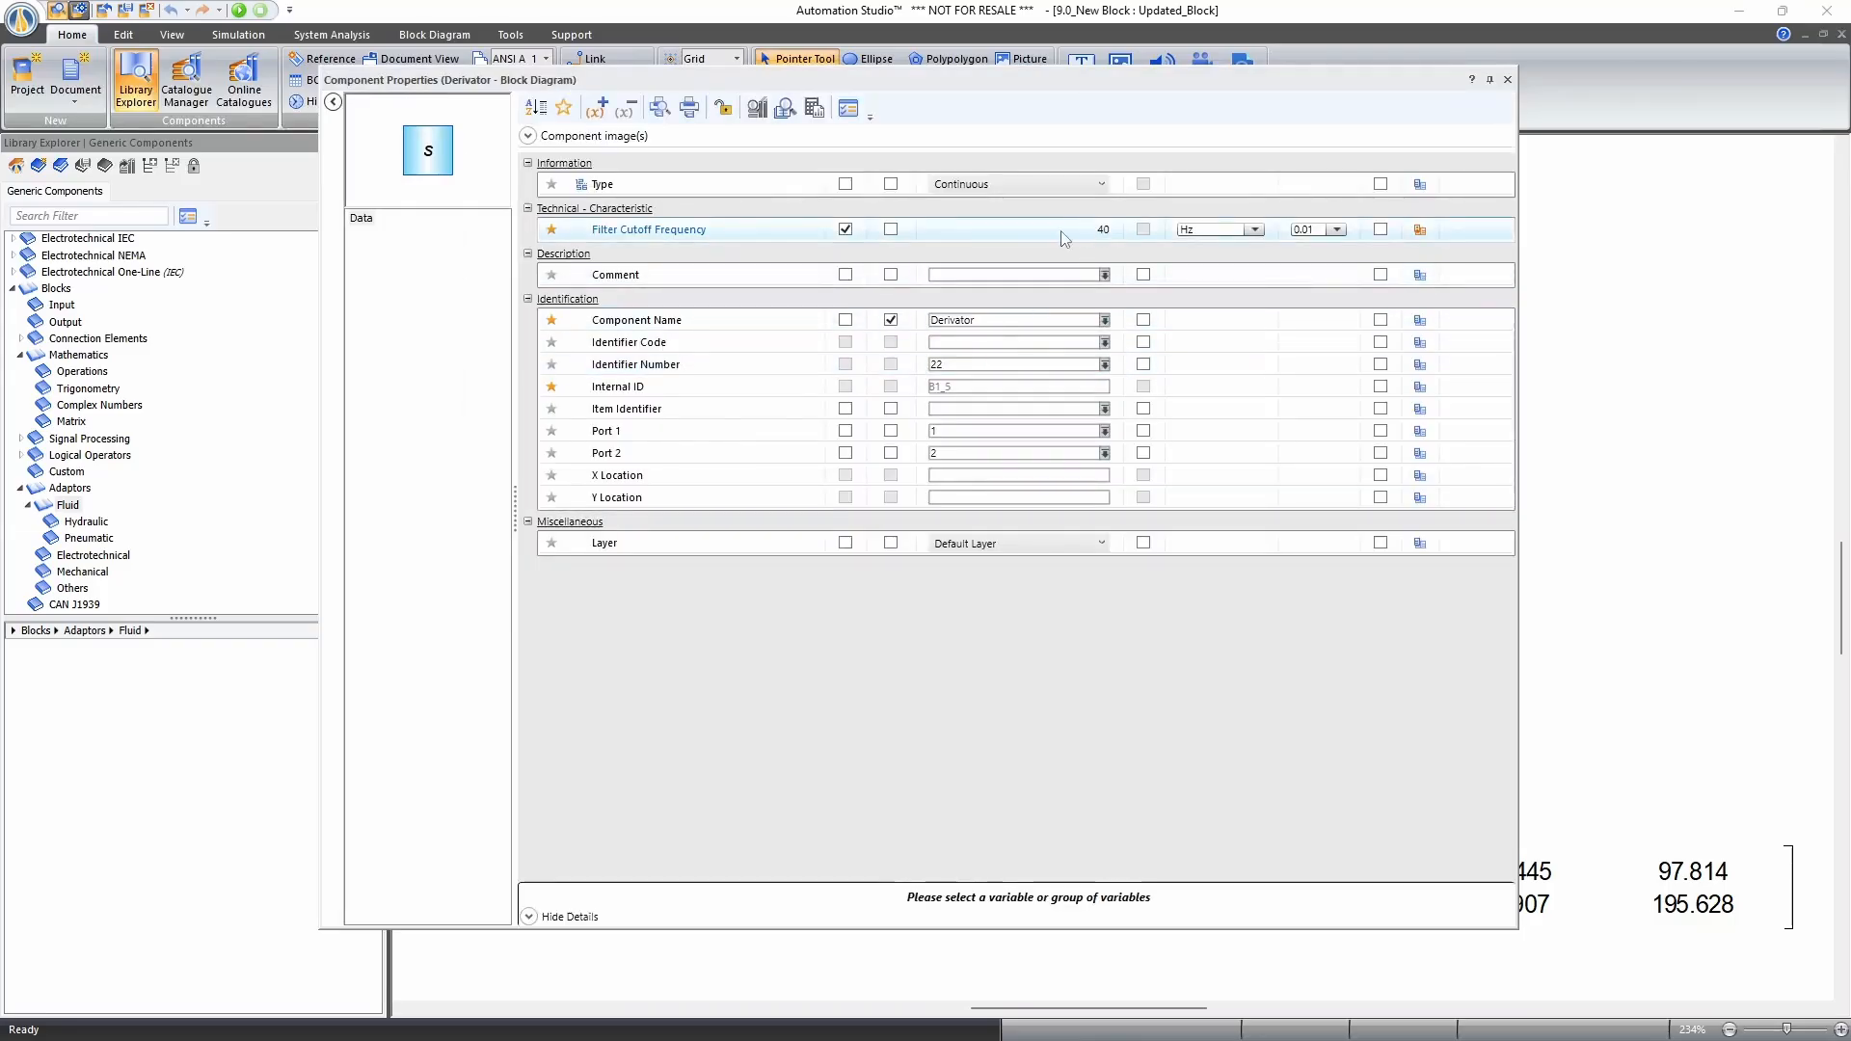
Close the Derivator block's properties and simulate the Updated_Block diagram with the Derivator and matrix integrator examples in view.
left_click(1508, 79)
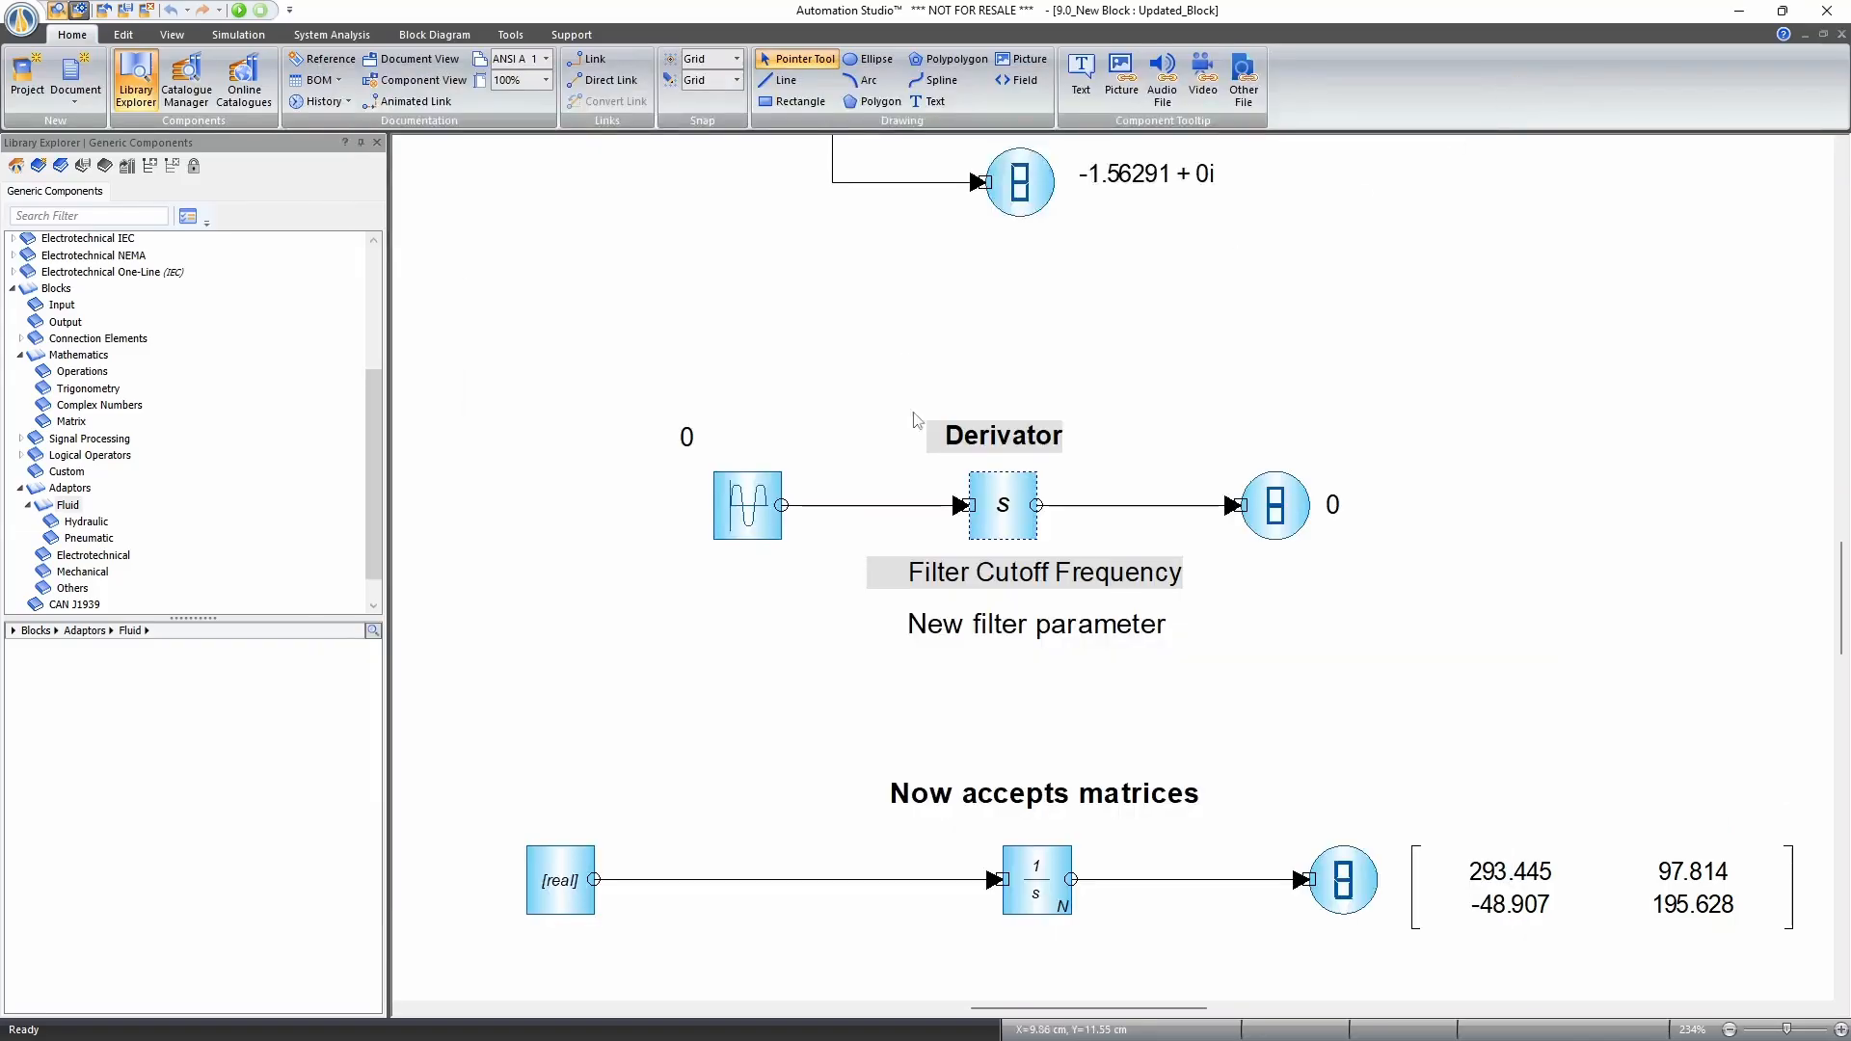
scroll(732, 396, "down", 3)
left_click_drag(779, 463, 788, 517)
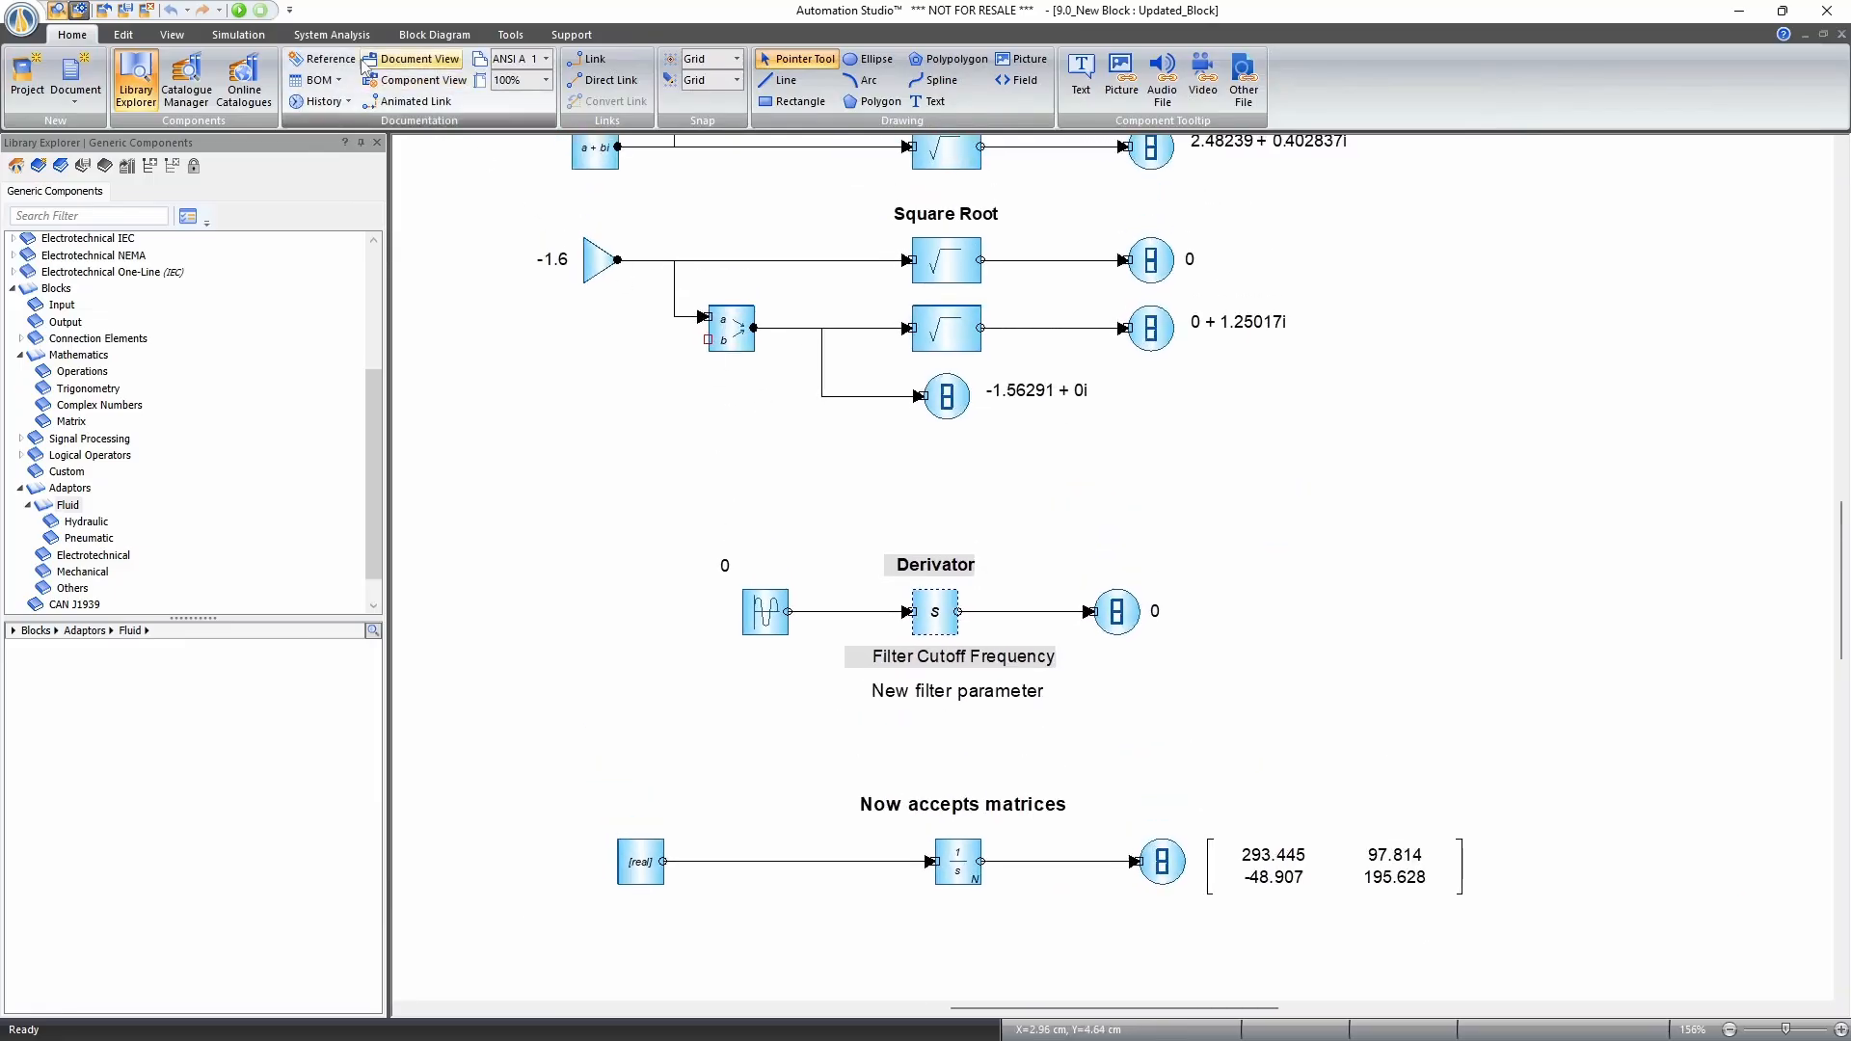
left_click(239, 10)
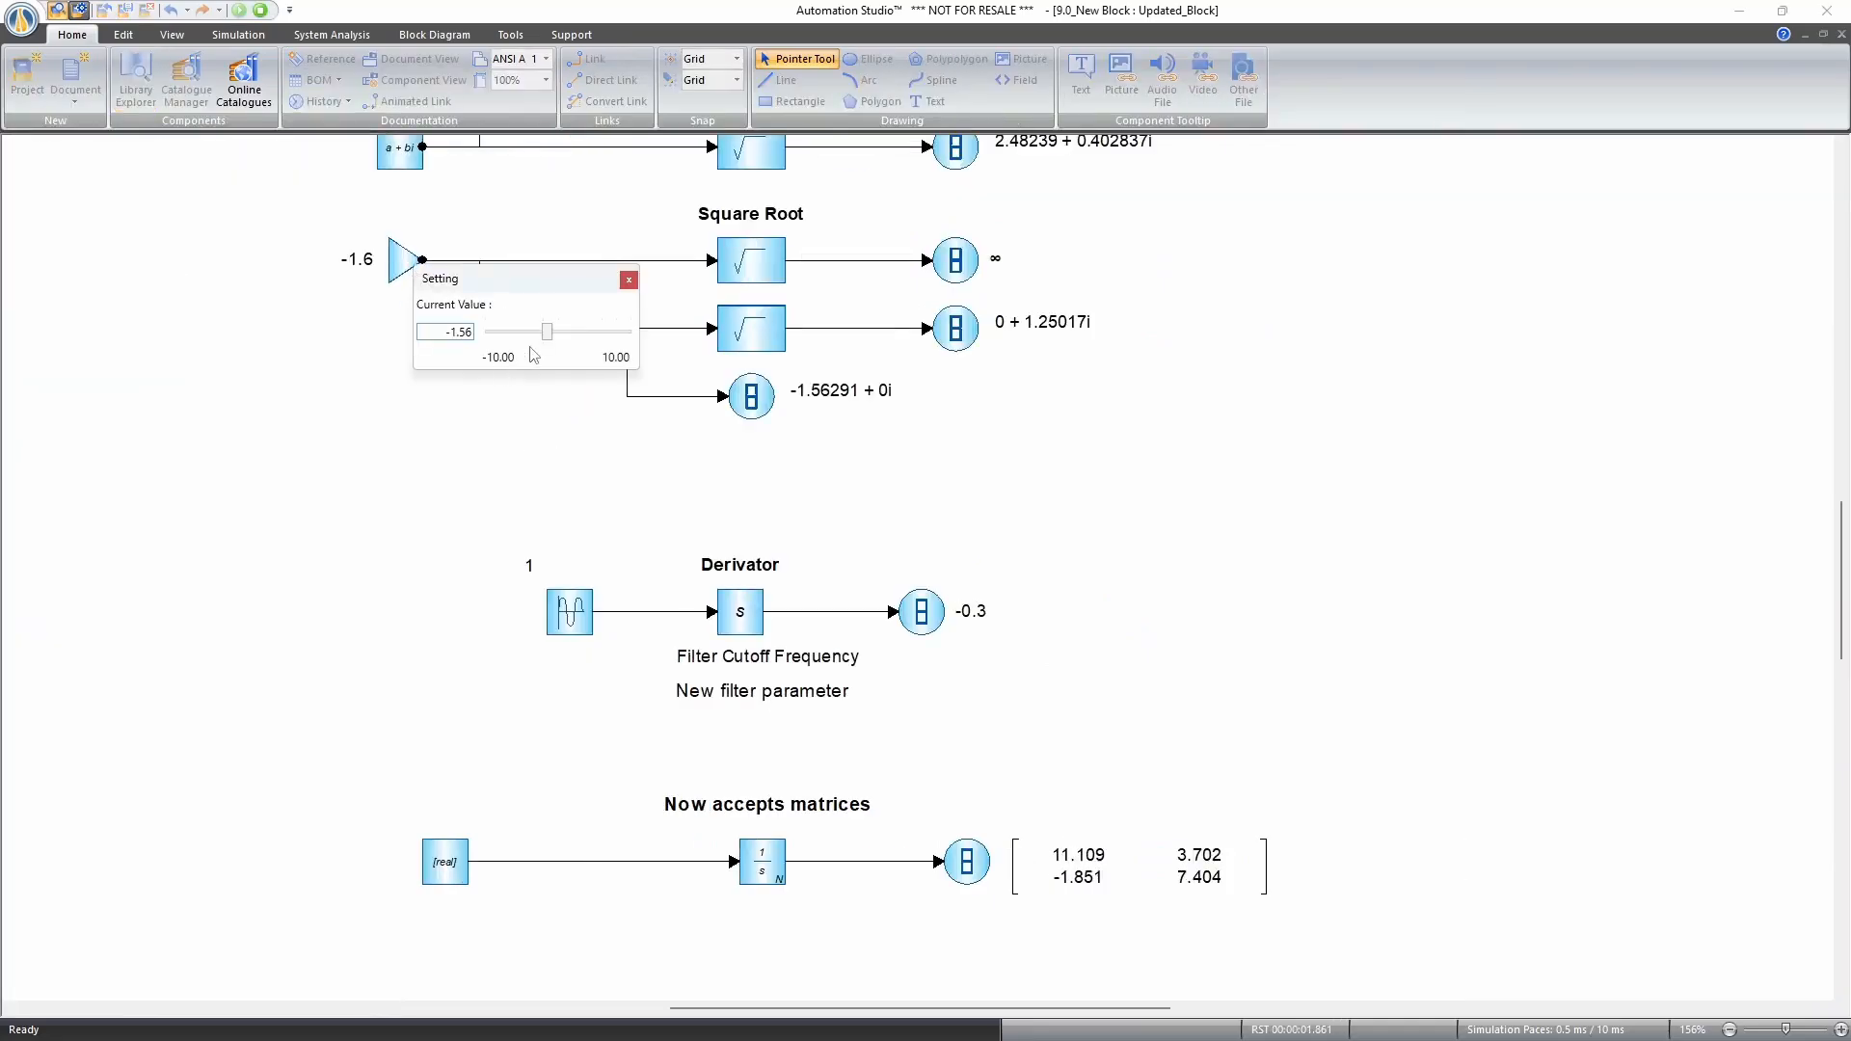
Set the real Square Root input's current value to 10 and close its setting.
double_click(453, 332)
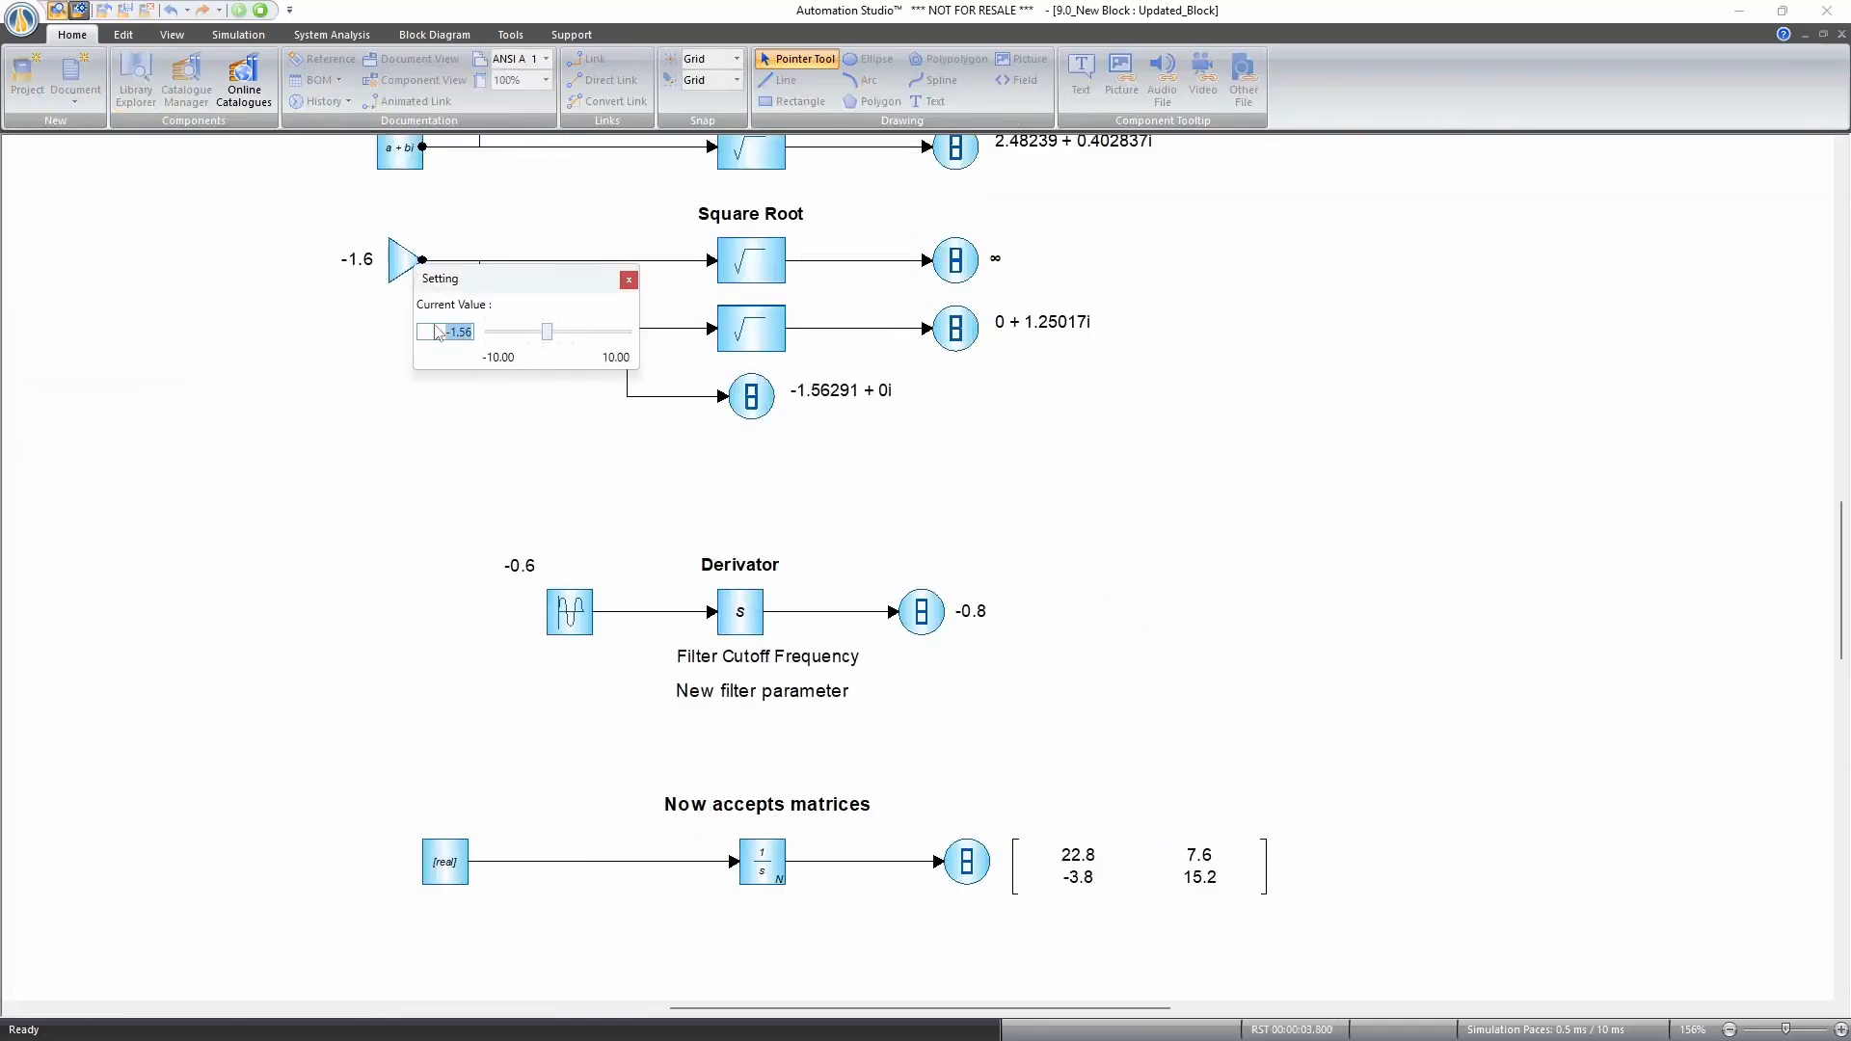
type("10")
key("Return")
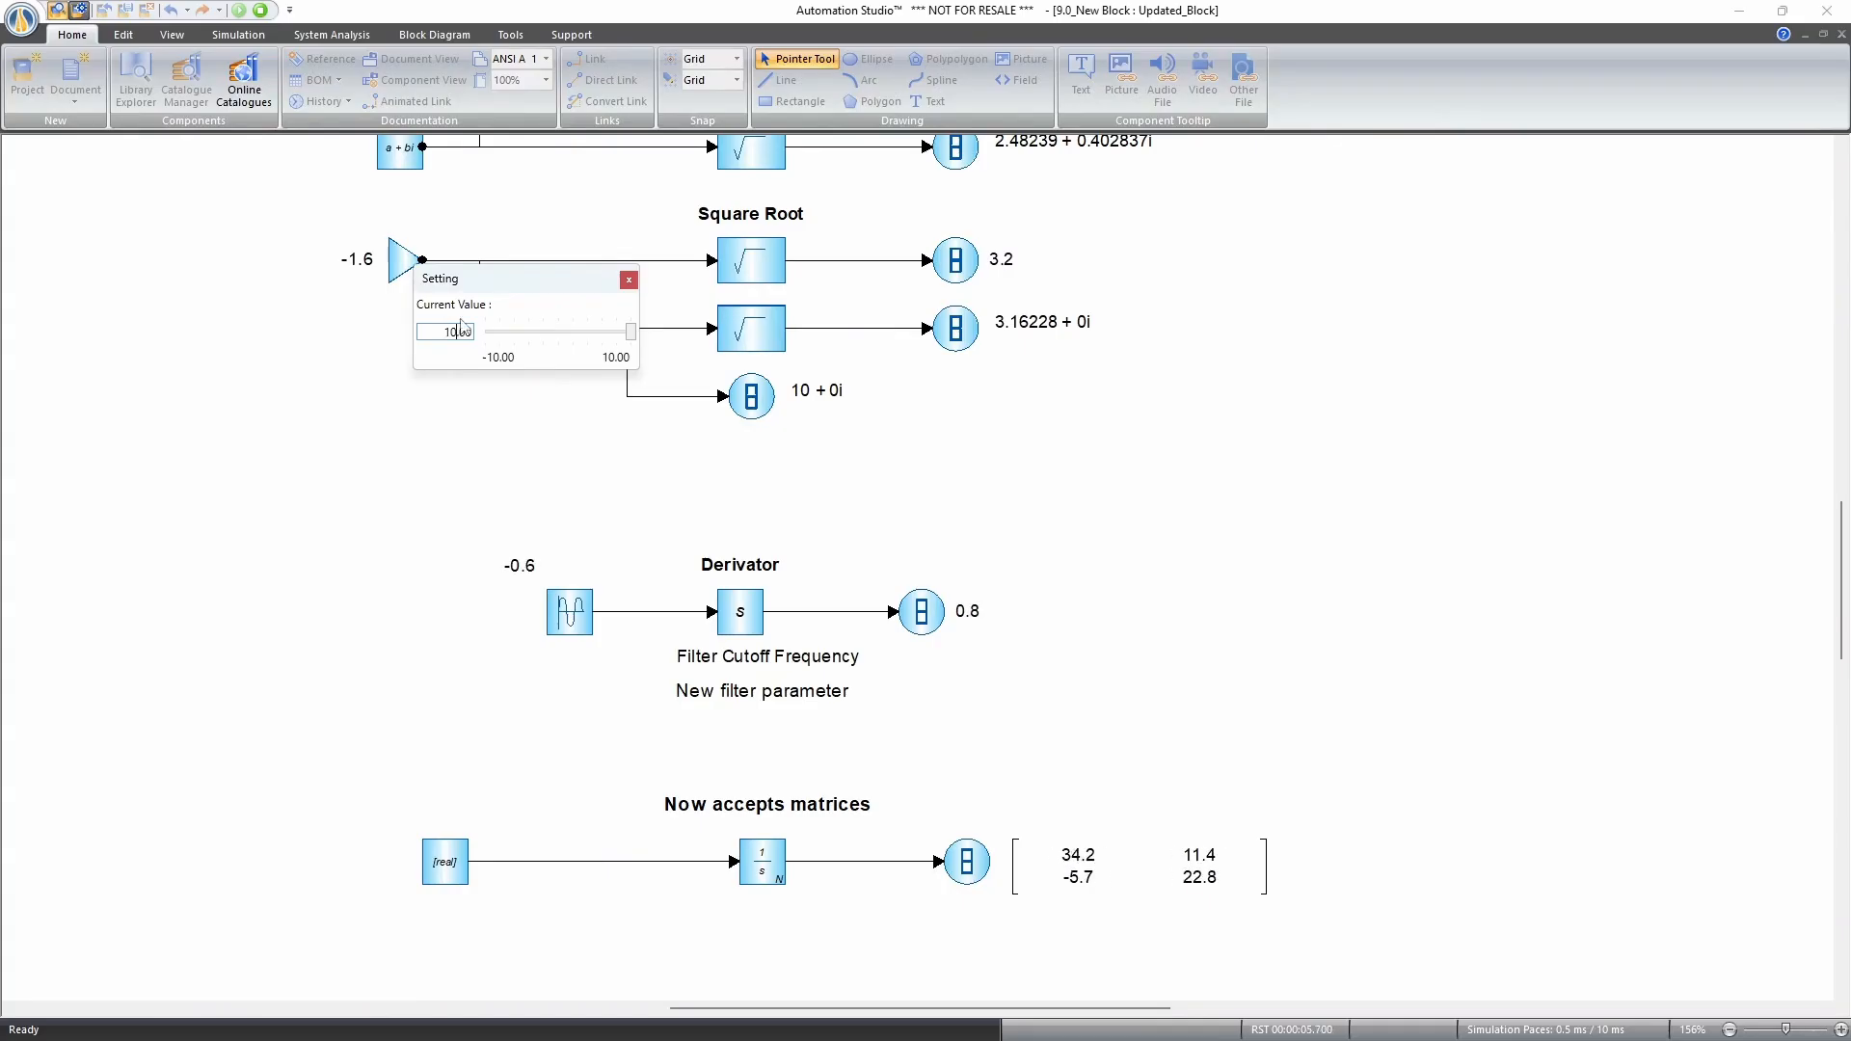
left_click(629, 279)
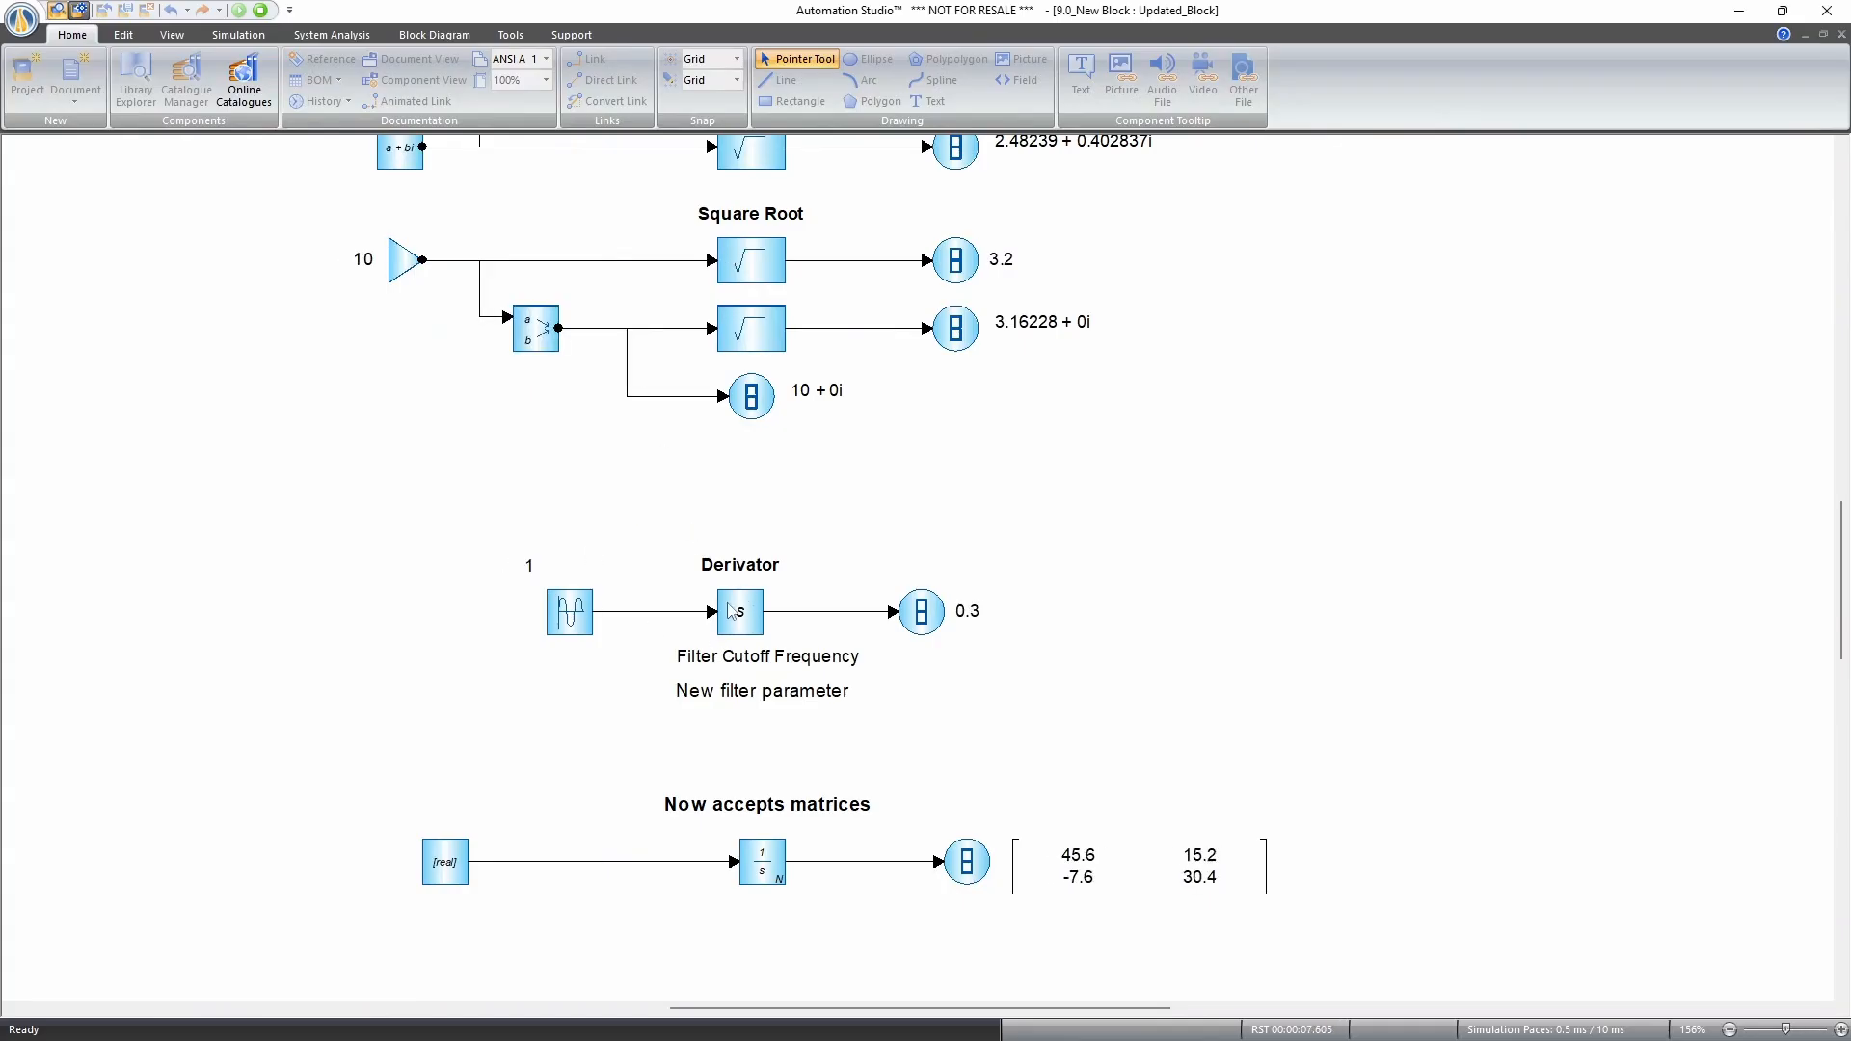
Stop the simulation and examine the Derivator and matrix integrator examples in the Updated_Block diagram.
left_click(260, 9)
left_click_drag(949, 758, 867, 661)
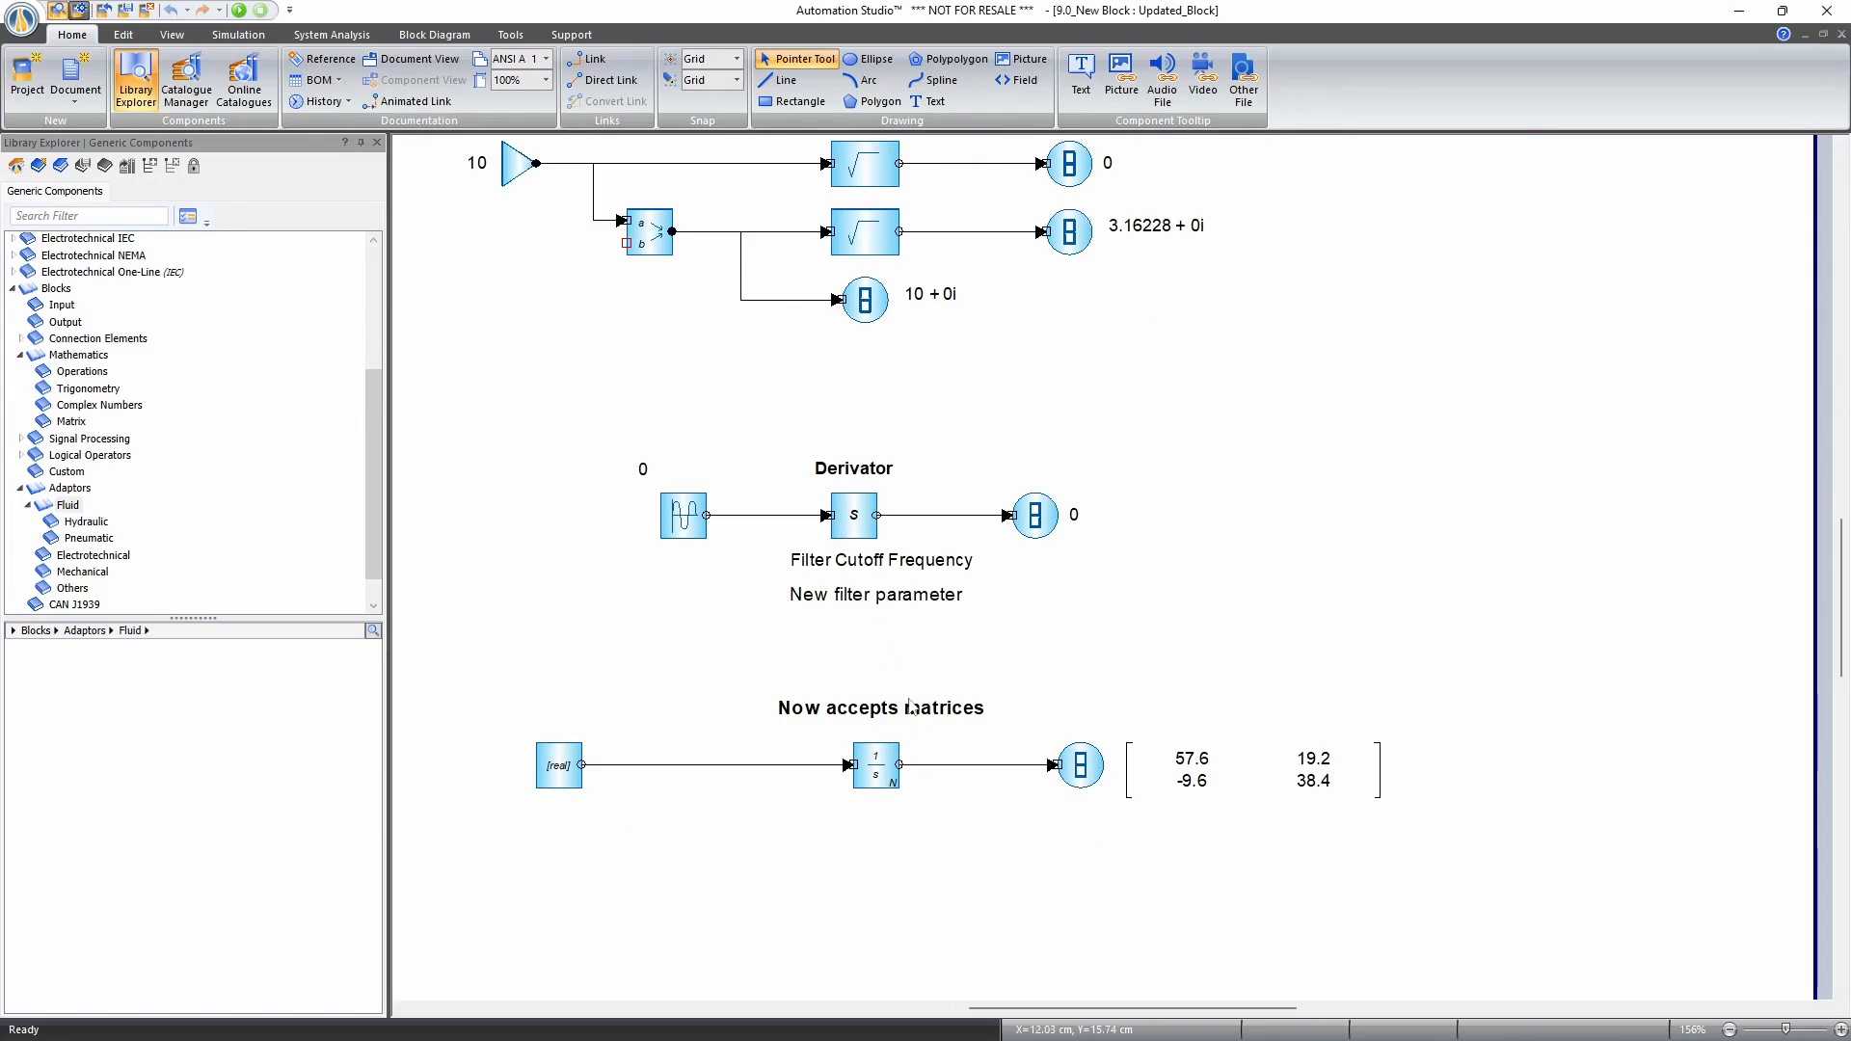
scroll(882, 867, "down", 1)
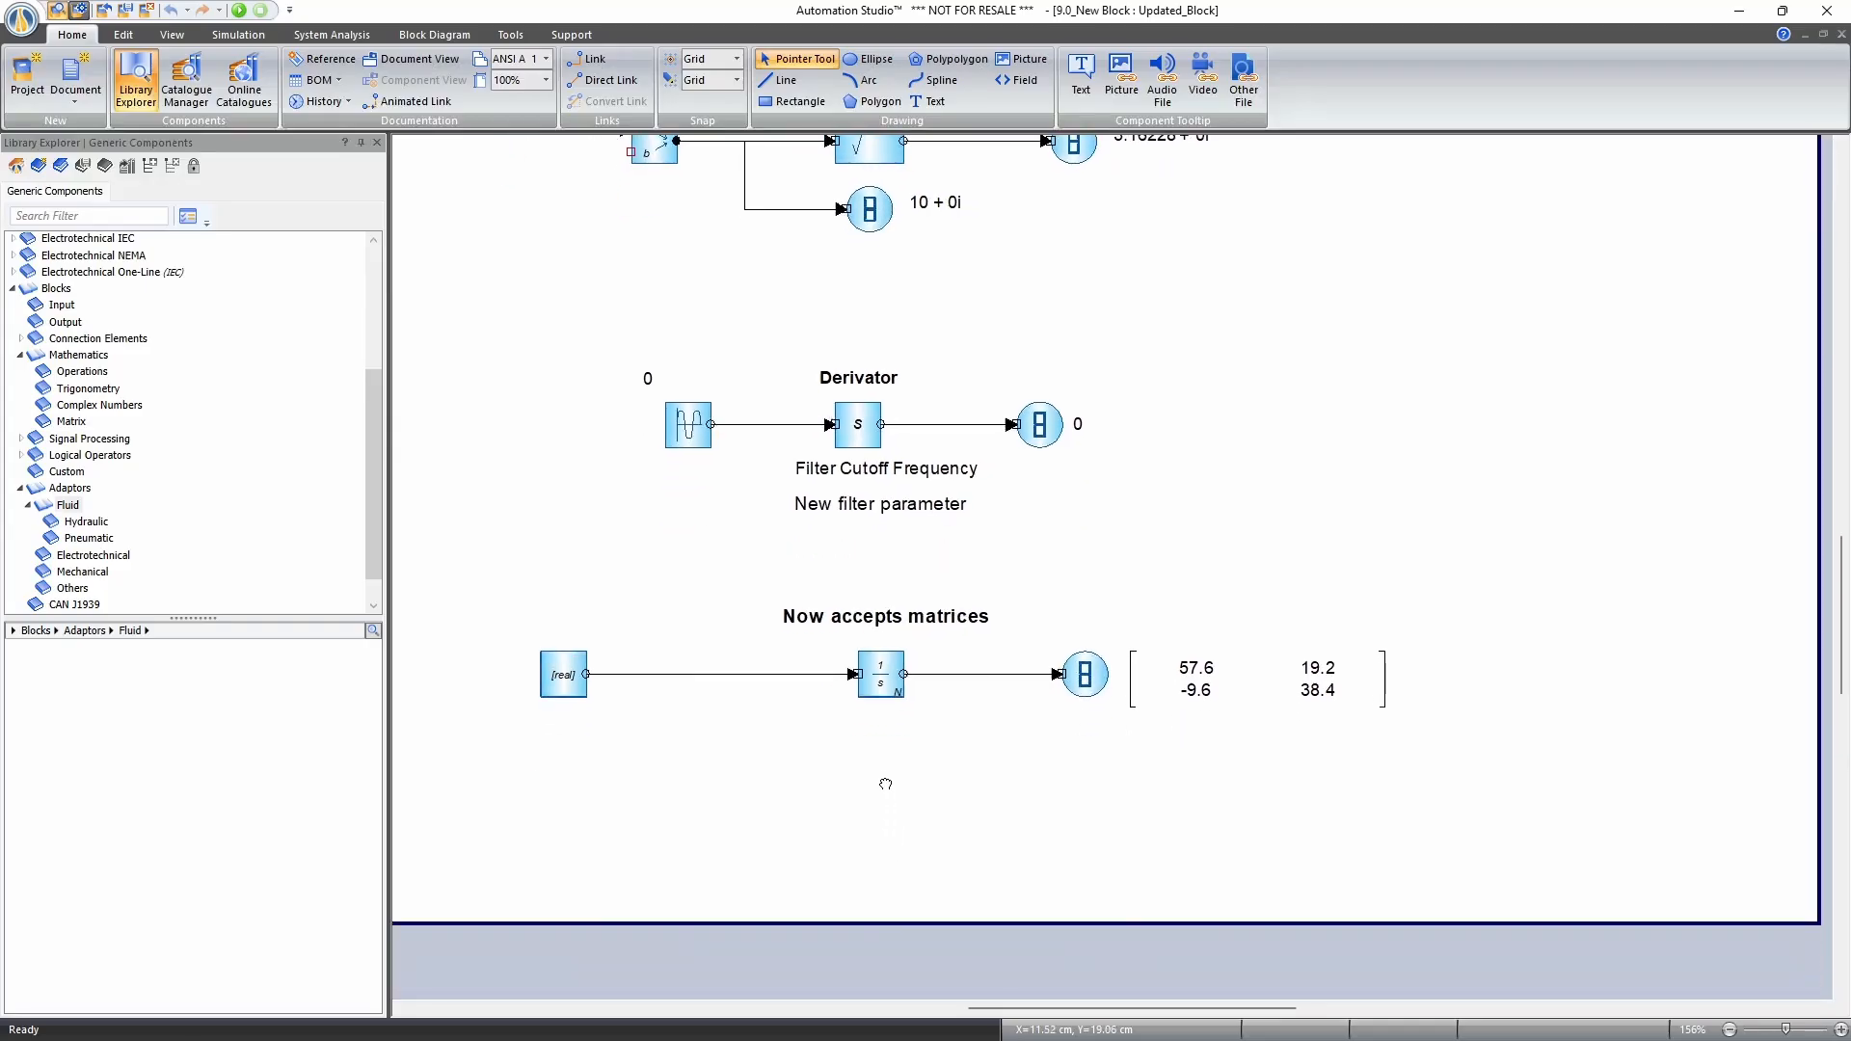
scroll(877, 735, "up", 2)
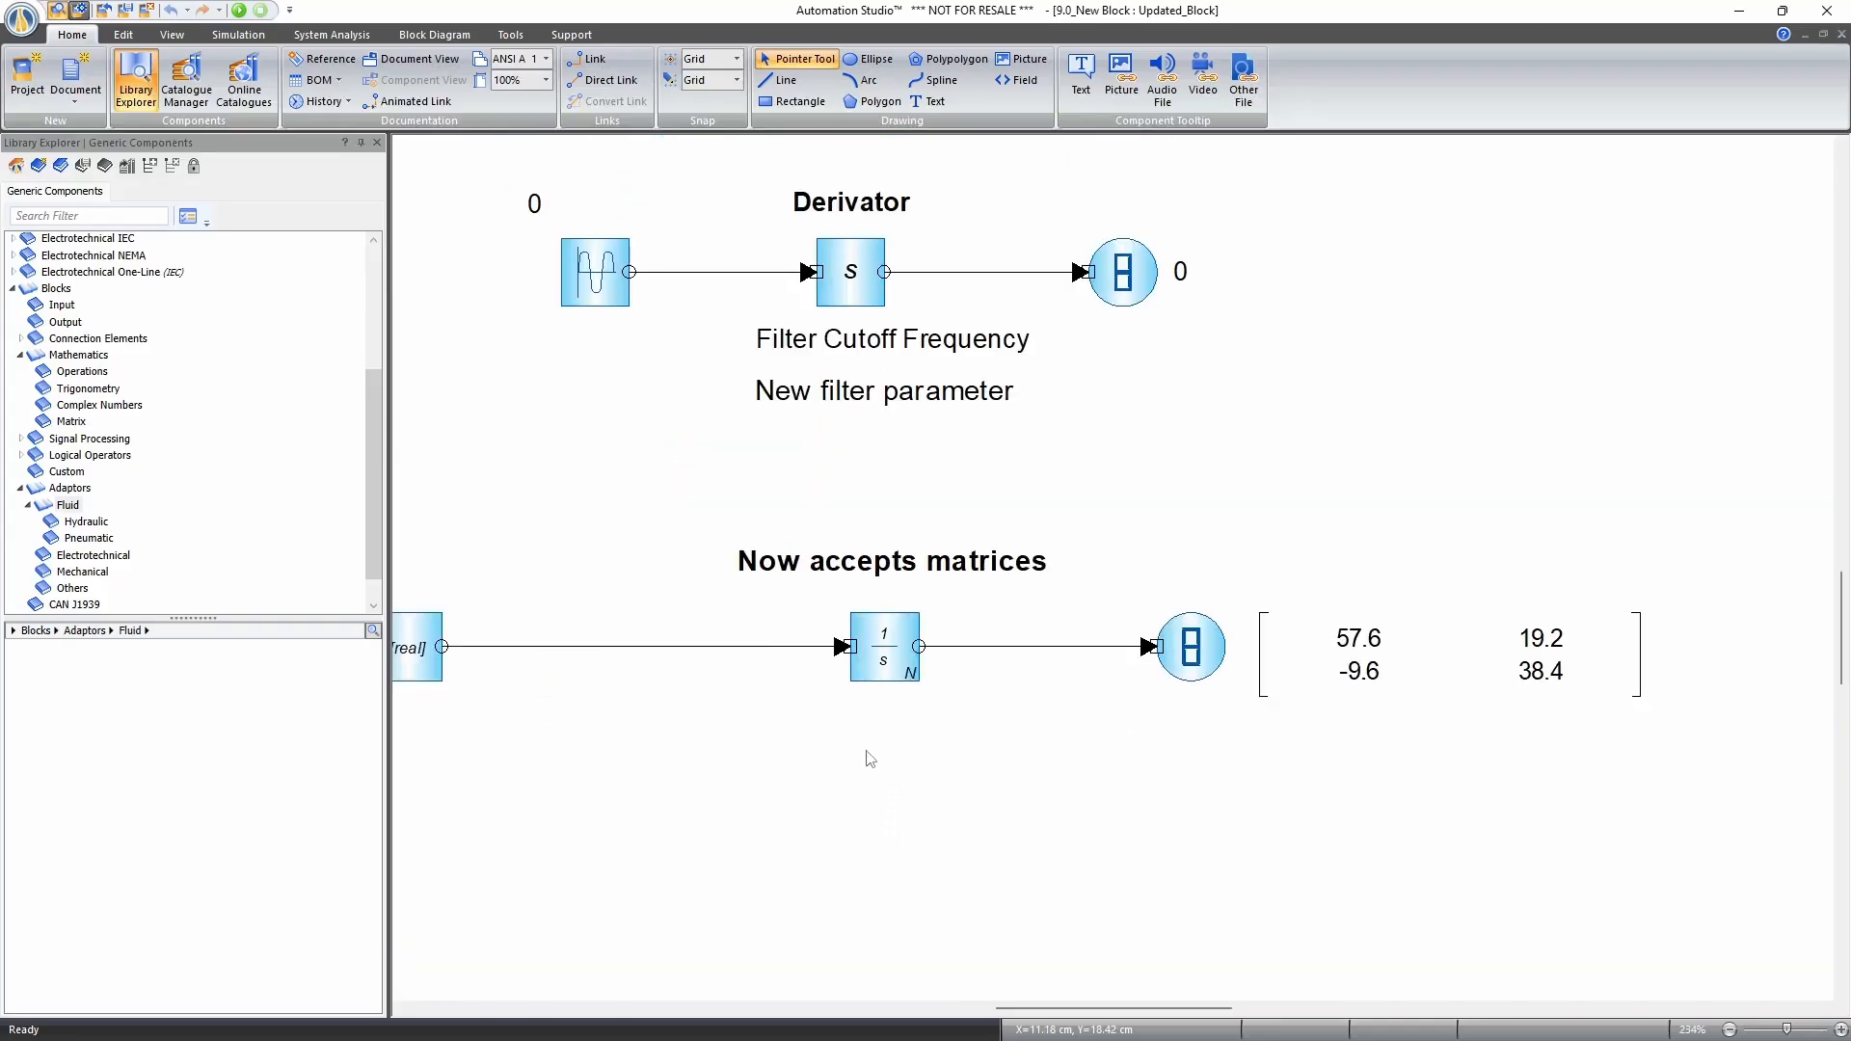
left_click_drag(866, 751, 977, 734)
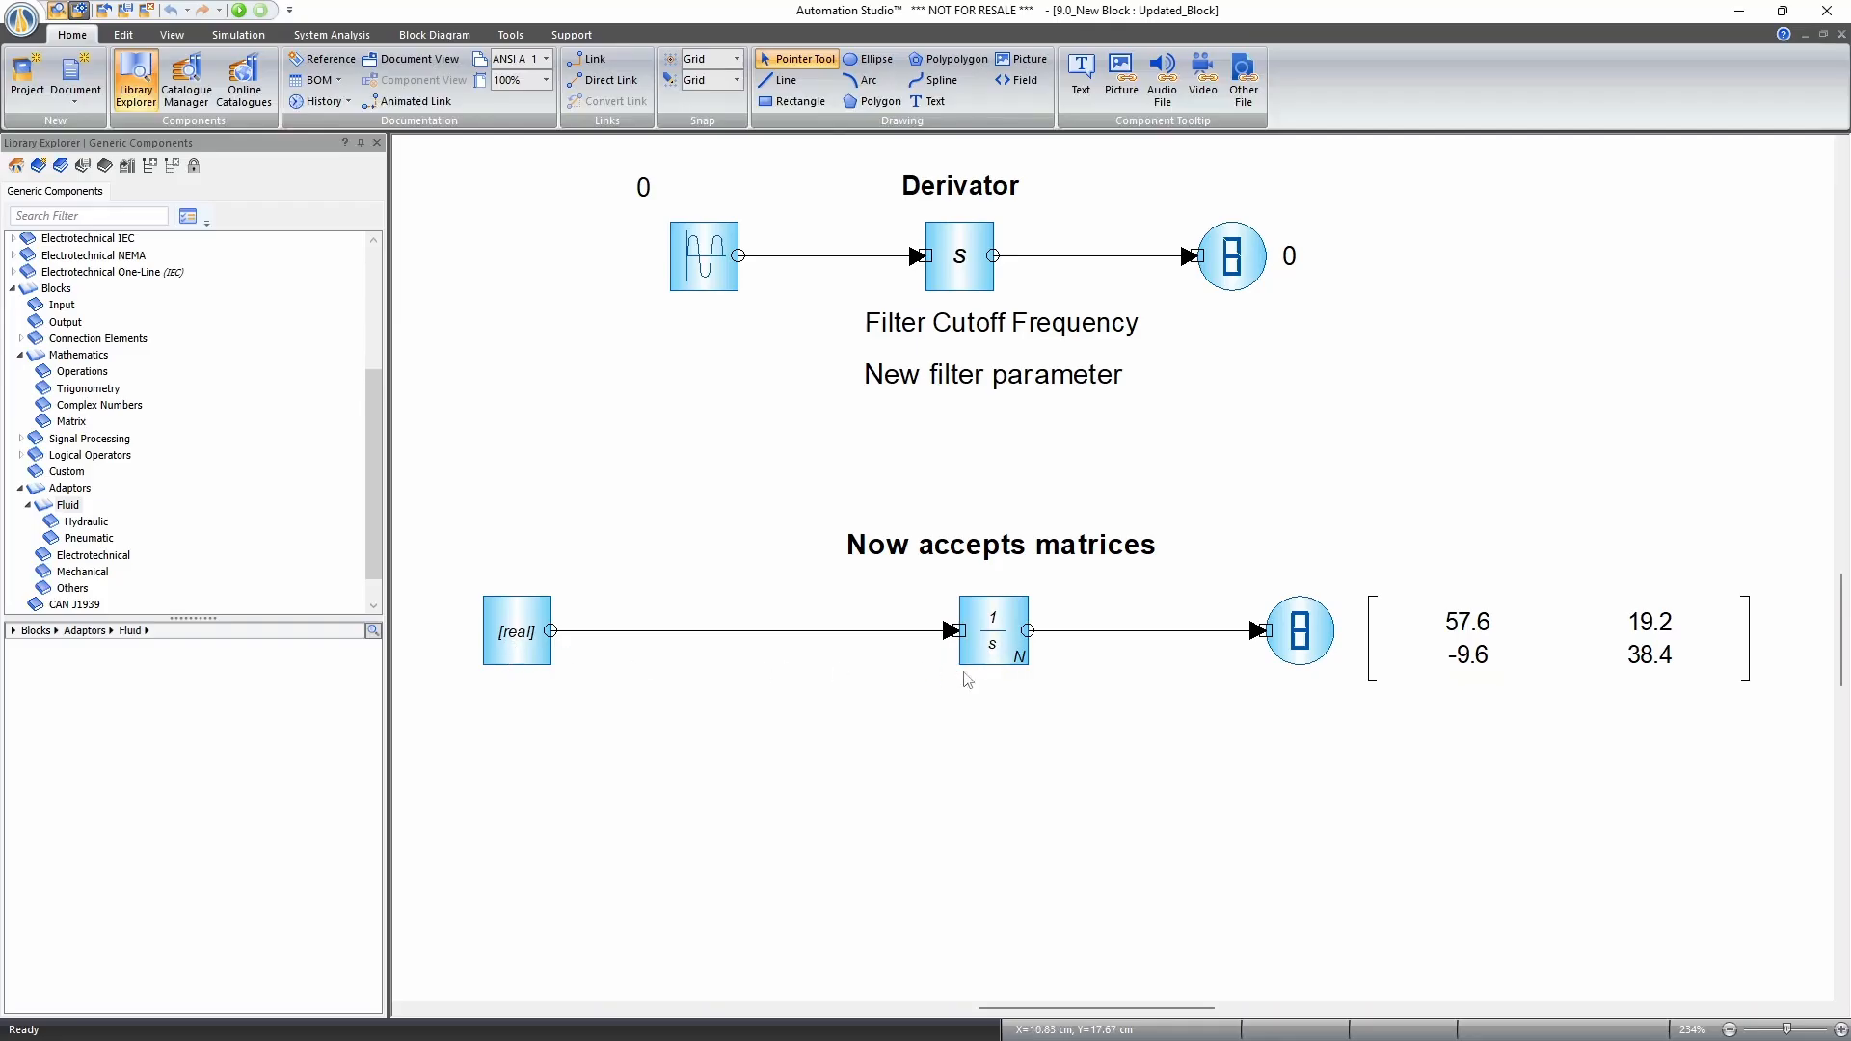
scroll(998, 752, "down", 2)
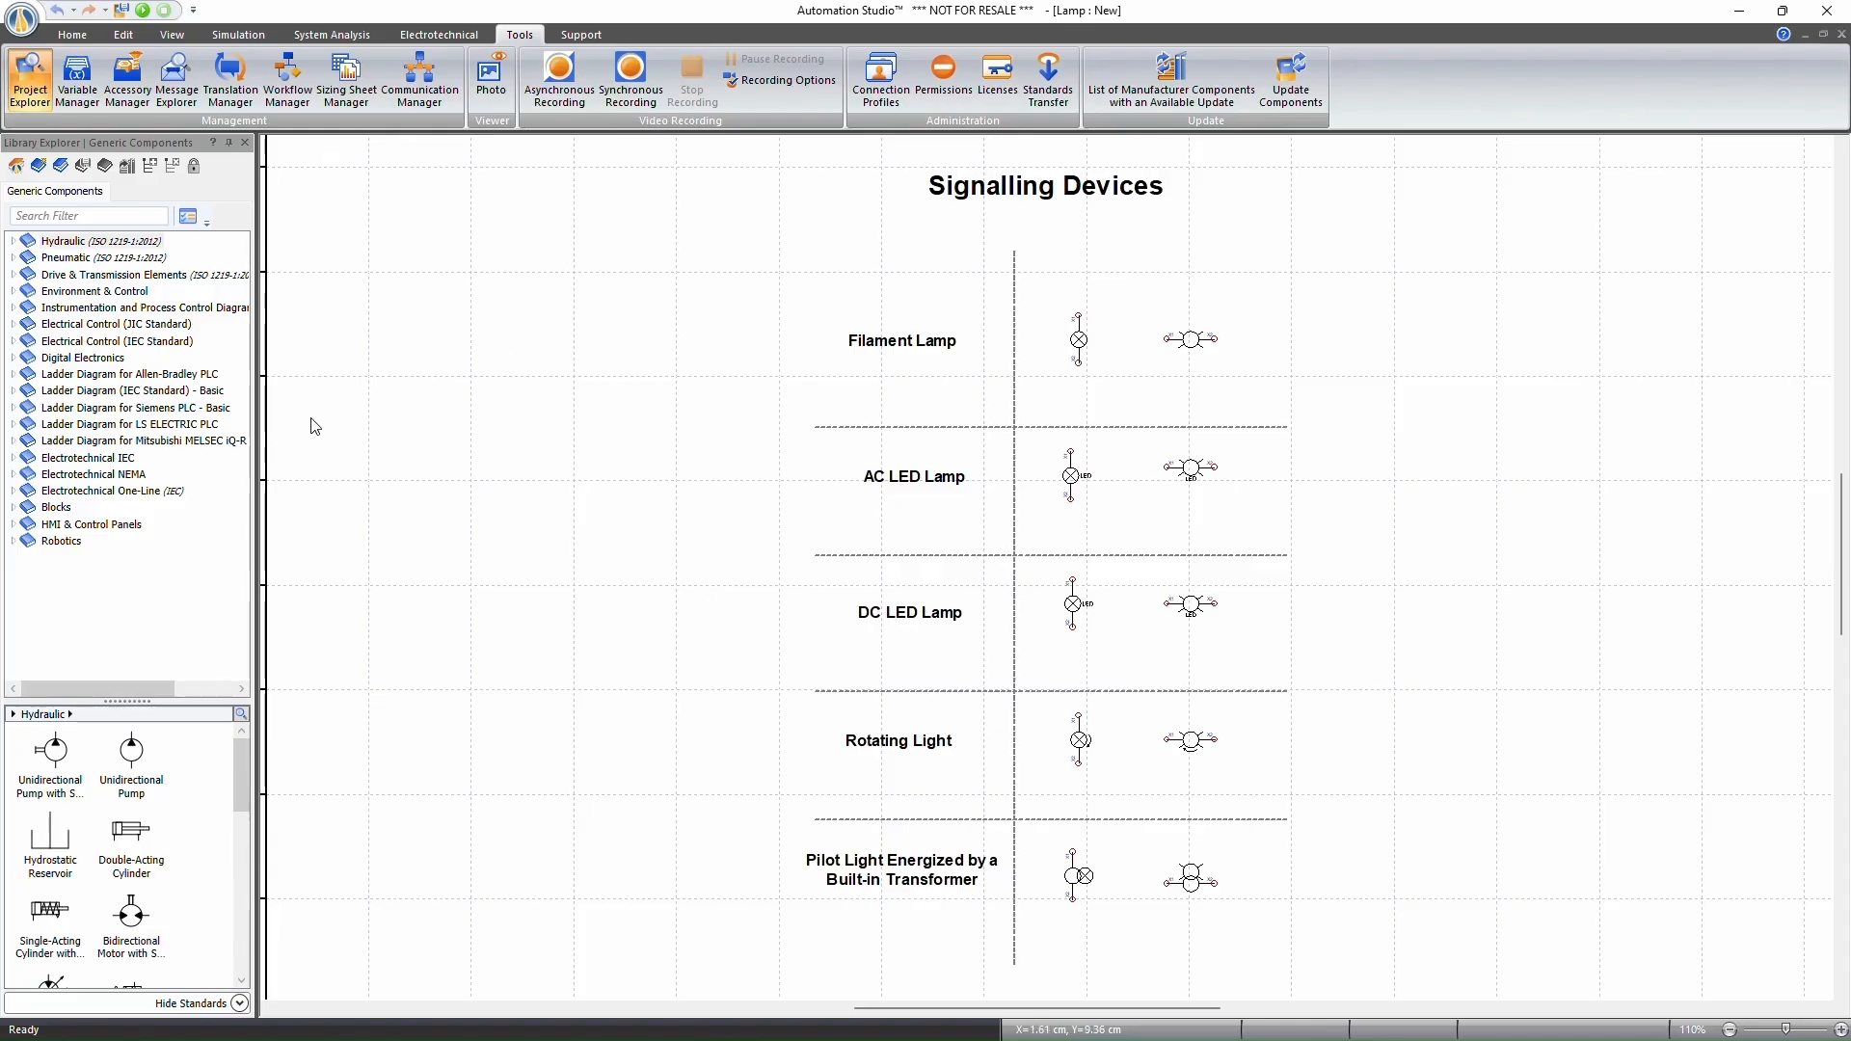
Browse the Electrotechnical IEC library to the Lamp variants under Control, Signalling Devices.
left_click(12, 459)
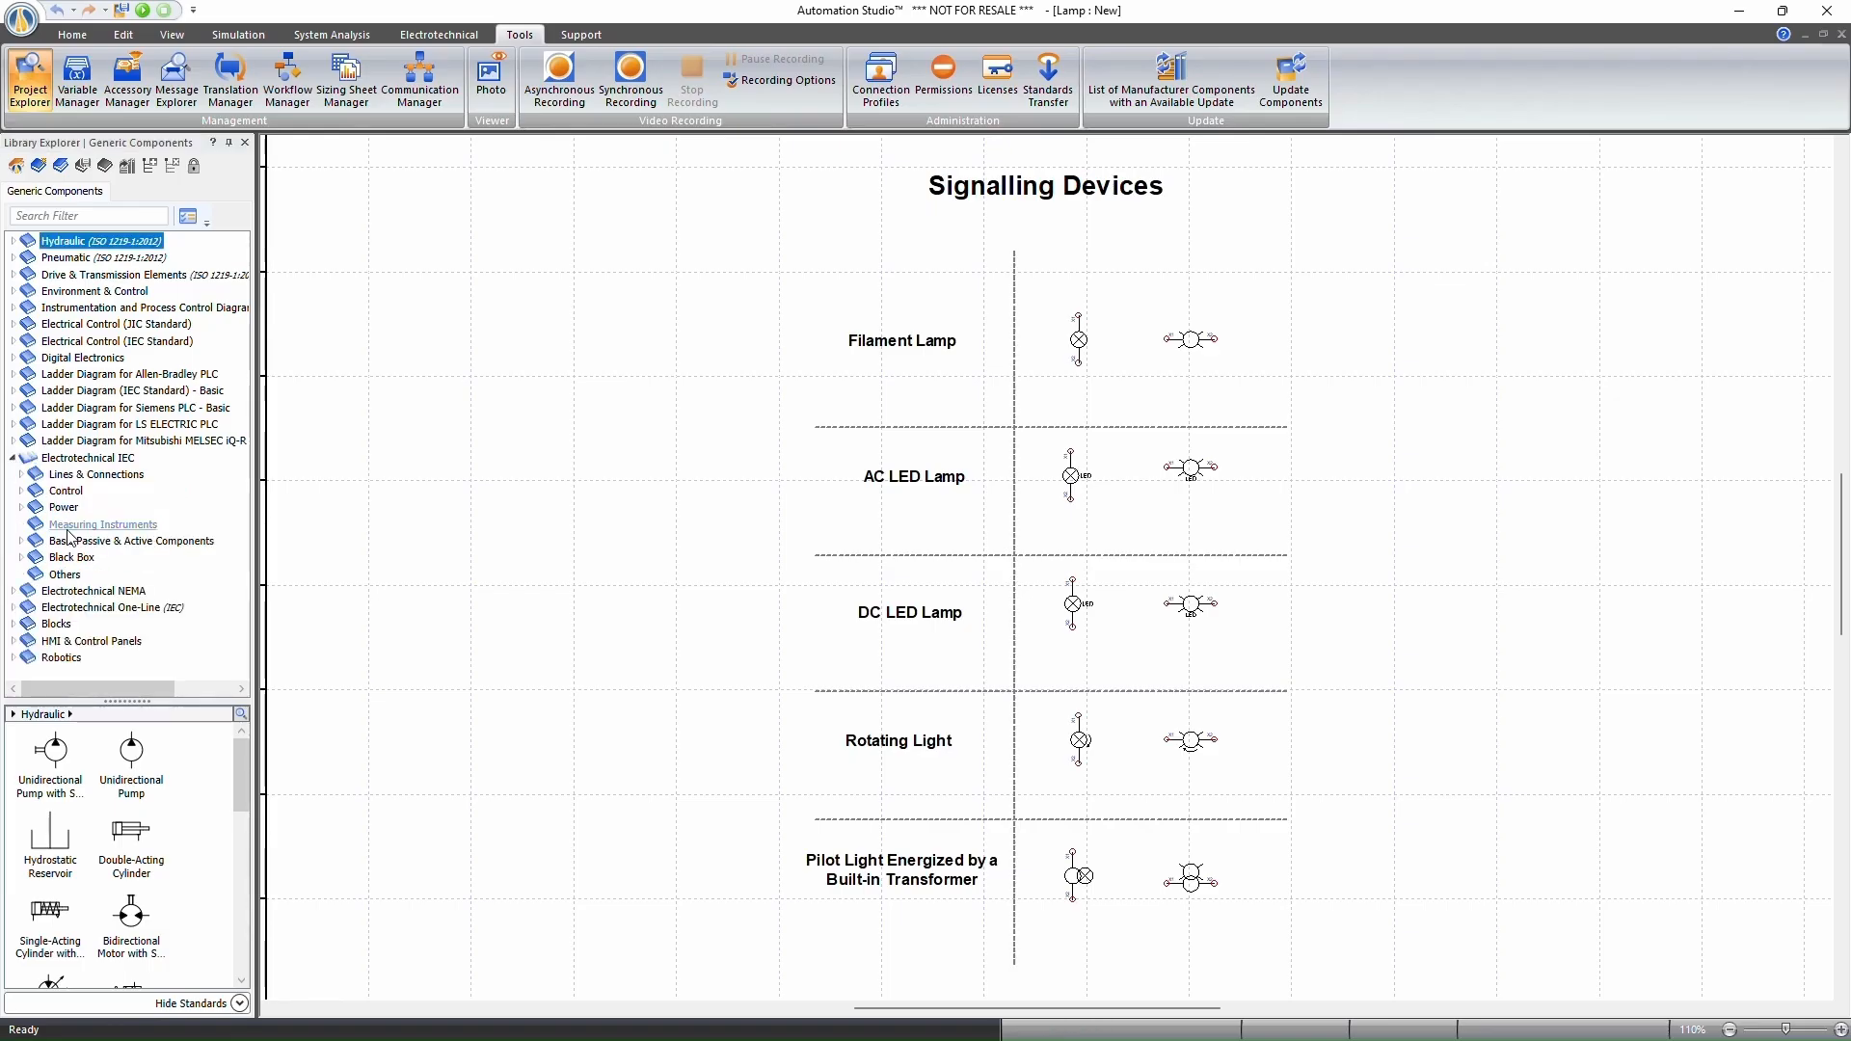
left_click(21, 492)
scroll(140, 557, "down", 2)
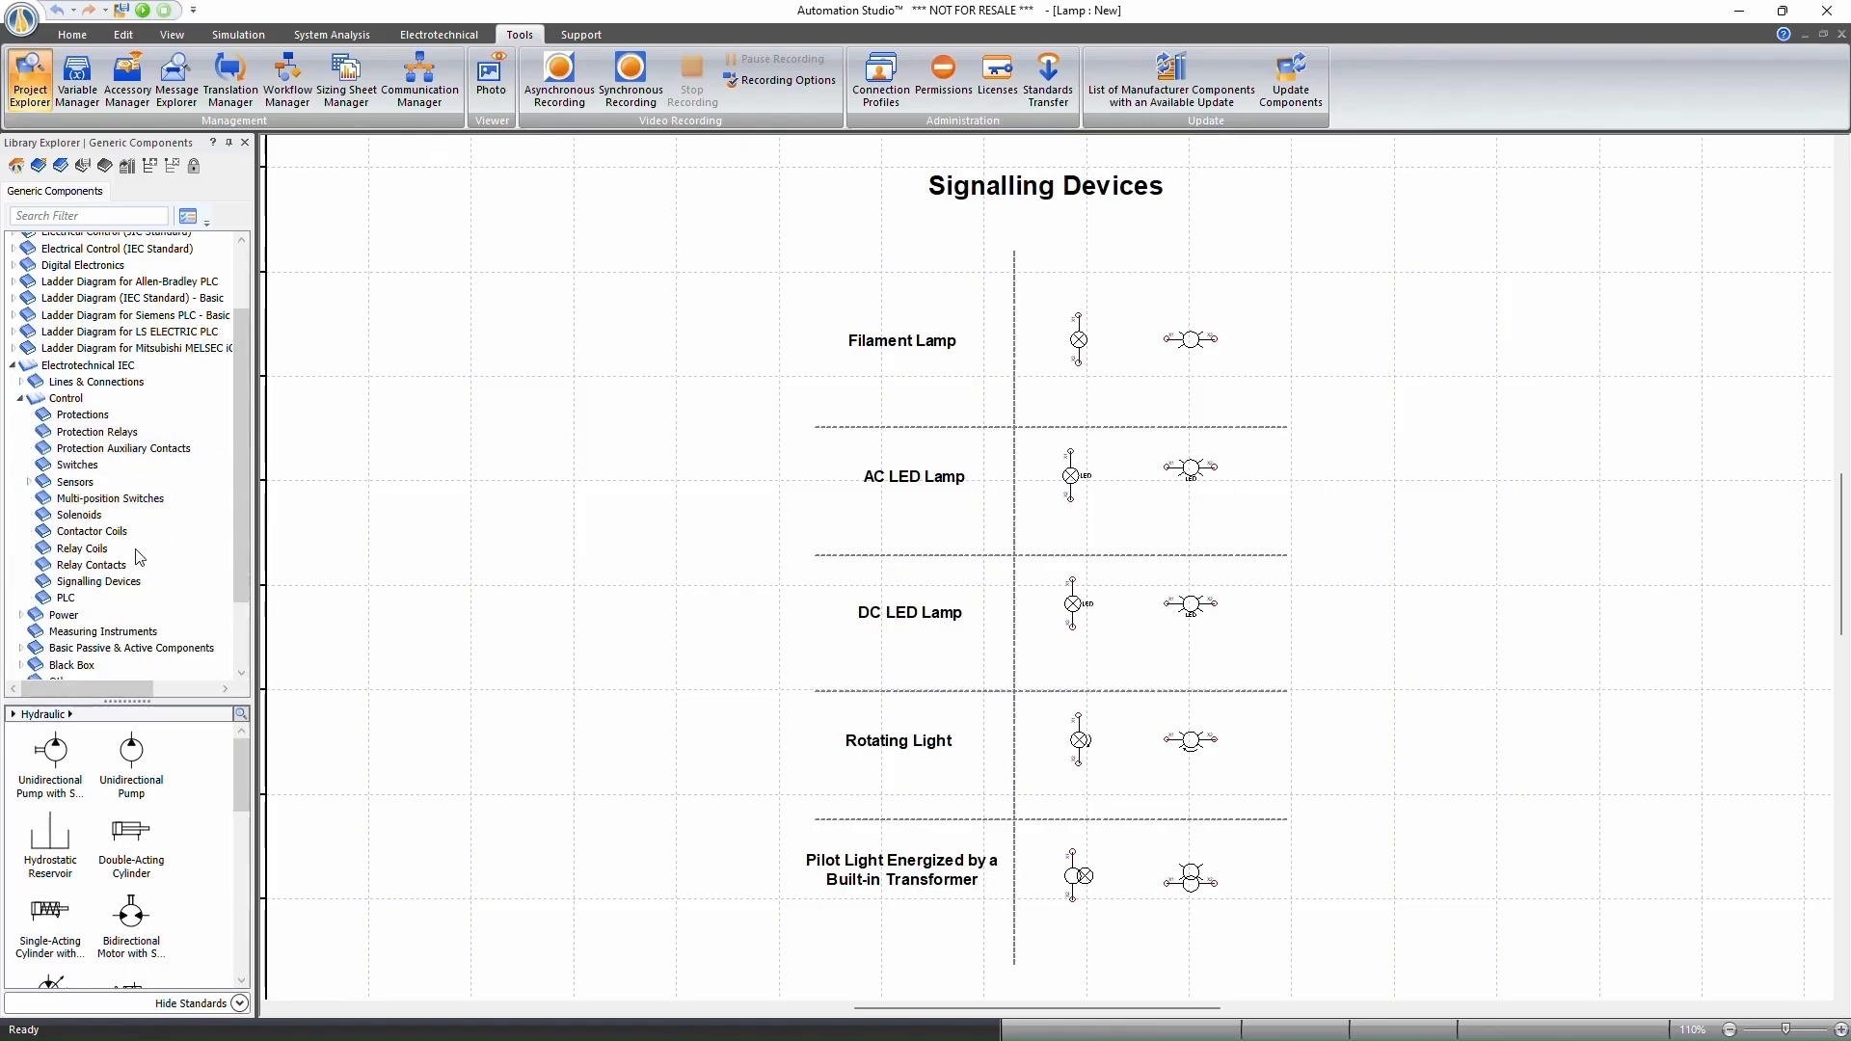
left_click(102, 582)
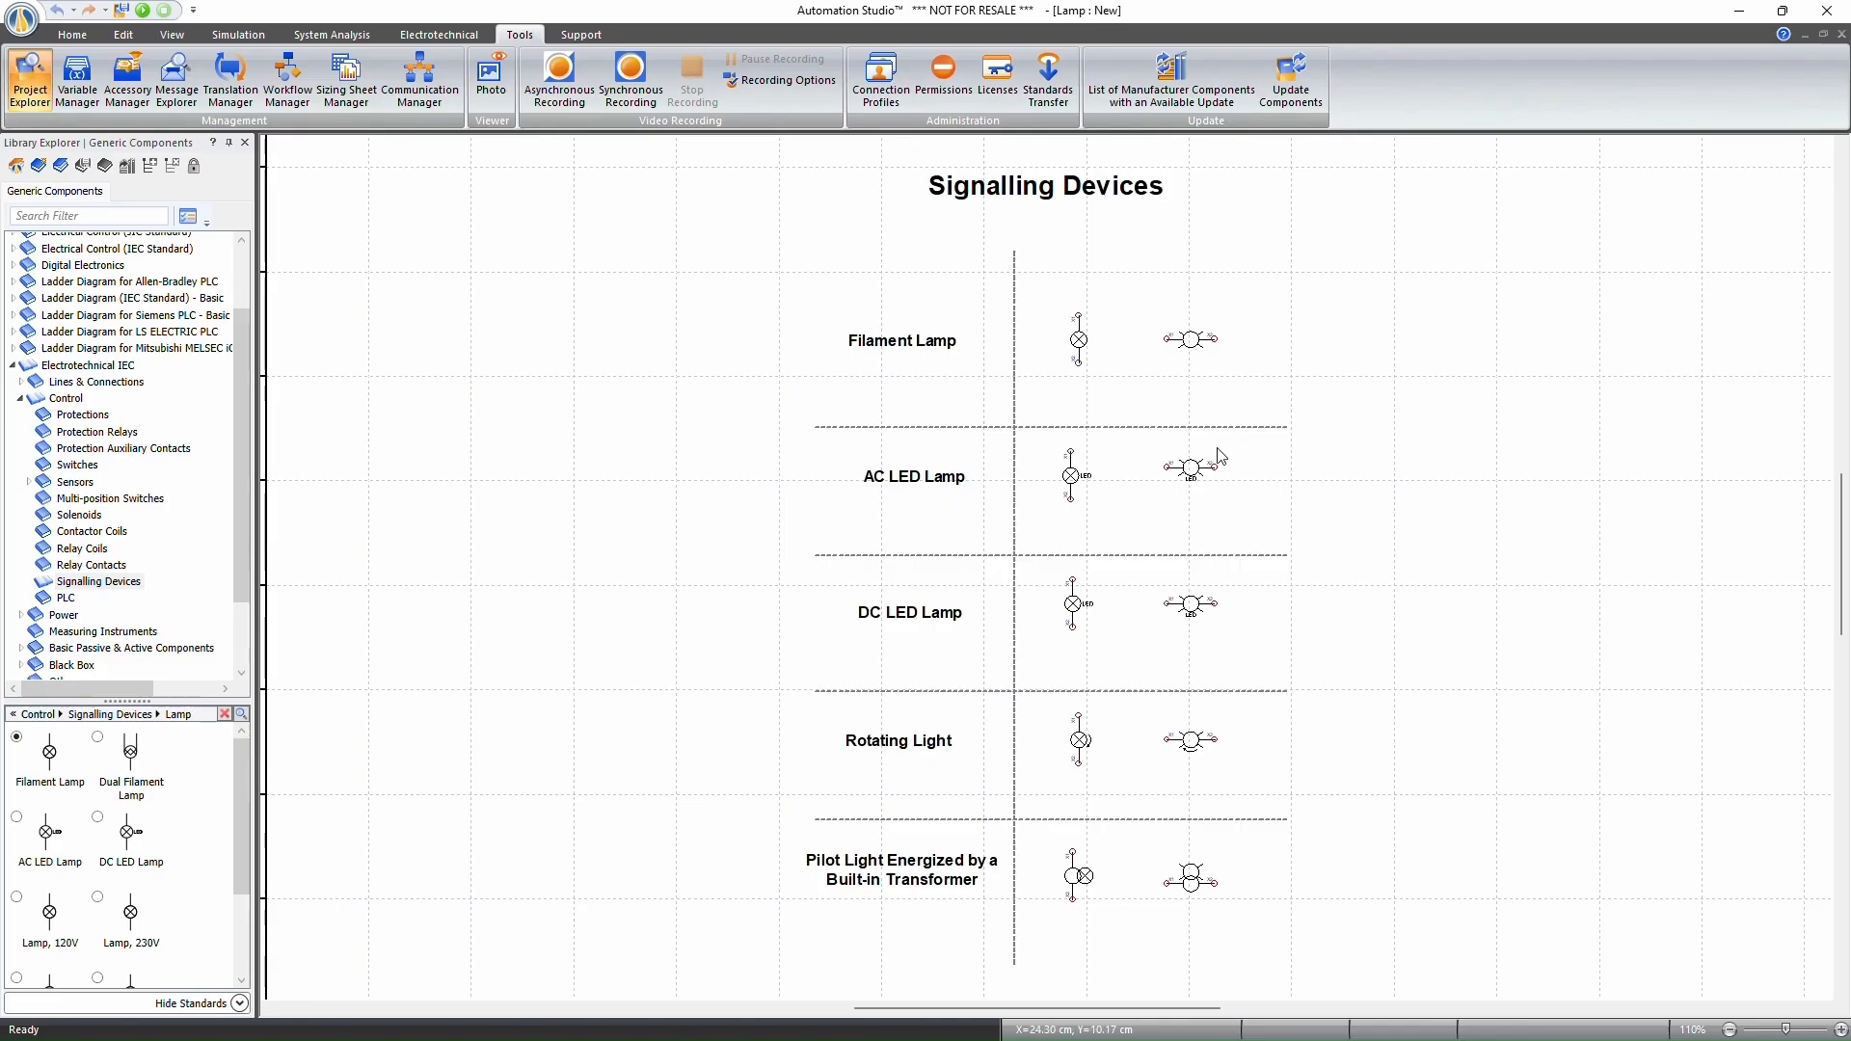
Open the component properties of the vertical Filament Lamp in the New diagram and list its simulation model options.
scroll(1244, 391, "down", 1)
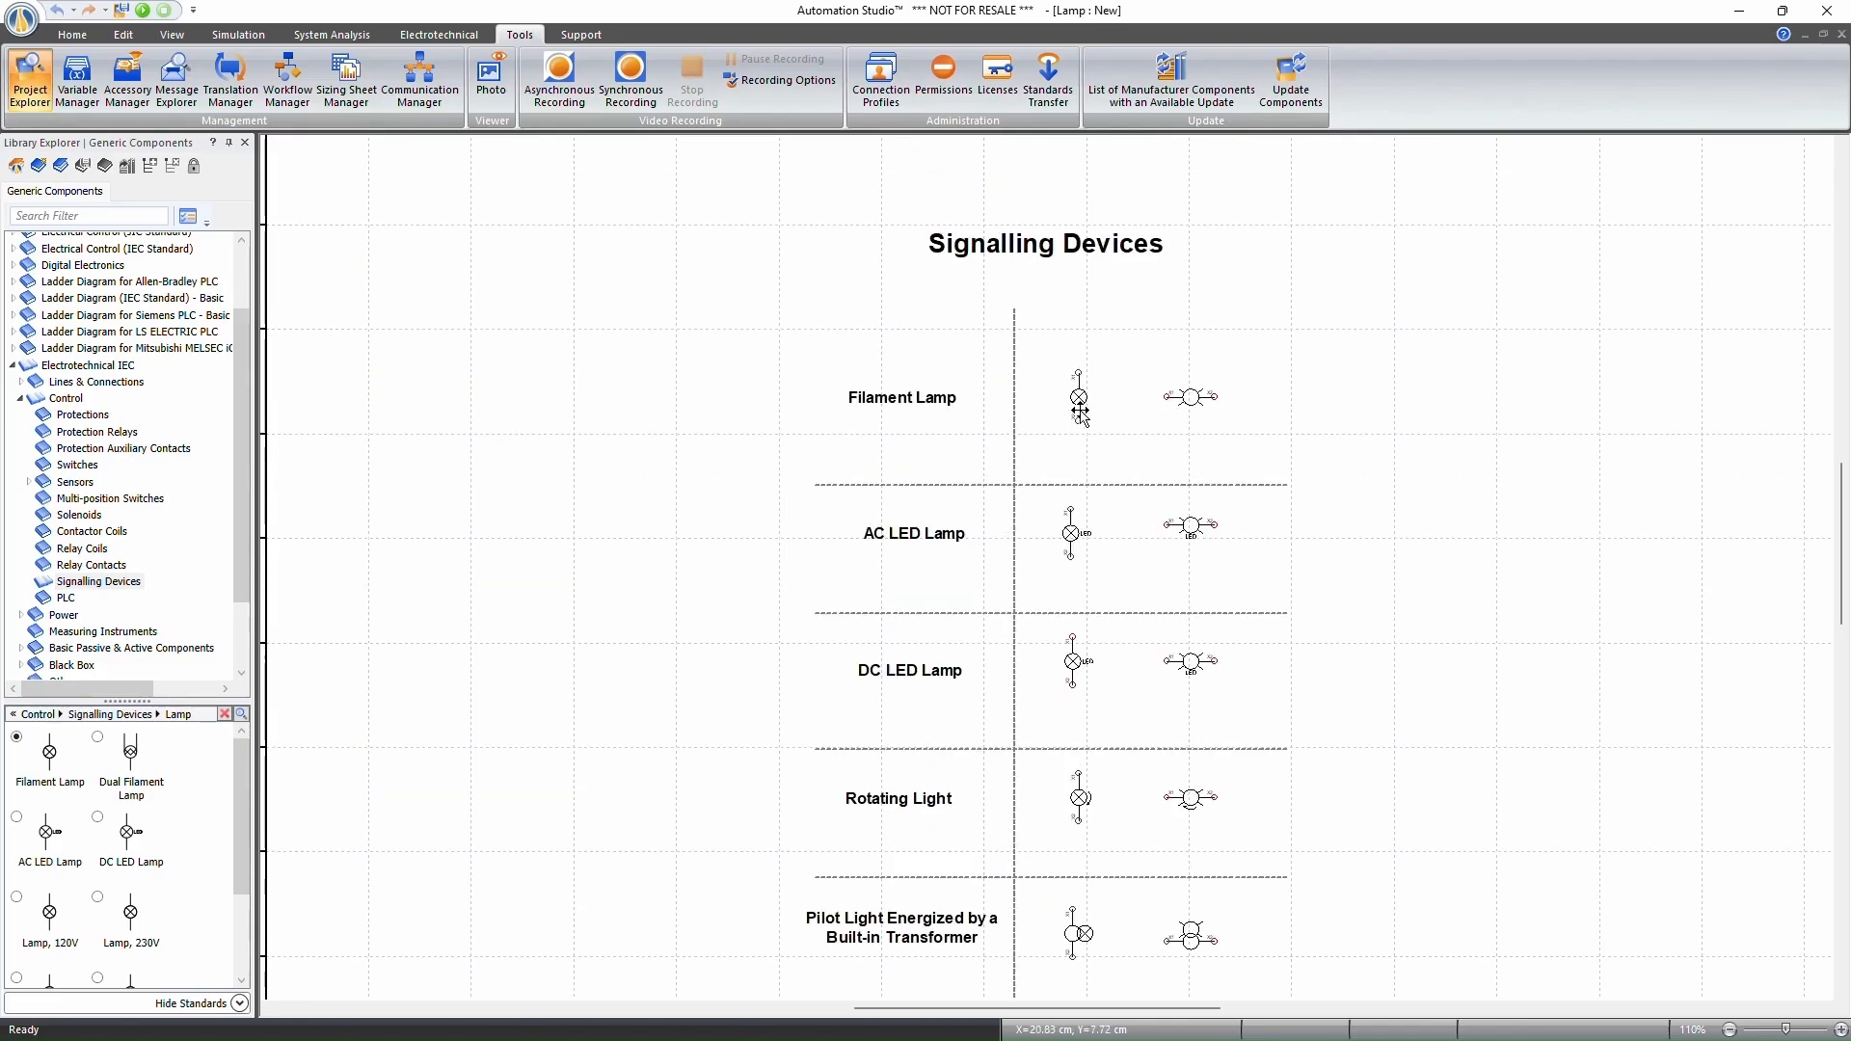
scroll(1157, 405, "down", 1)
double_click(1081, 281)
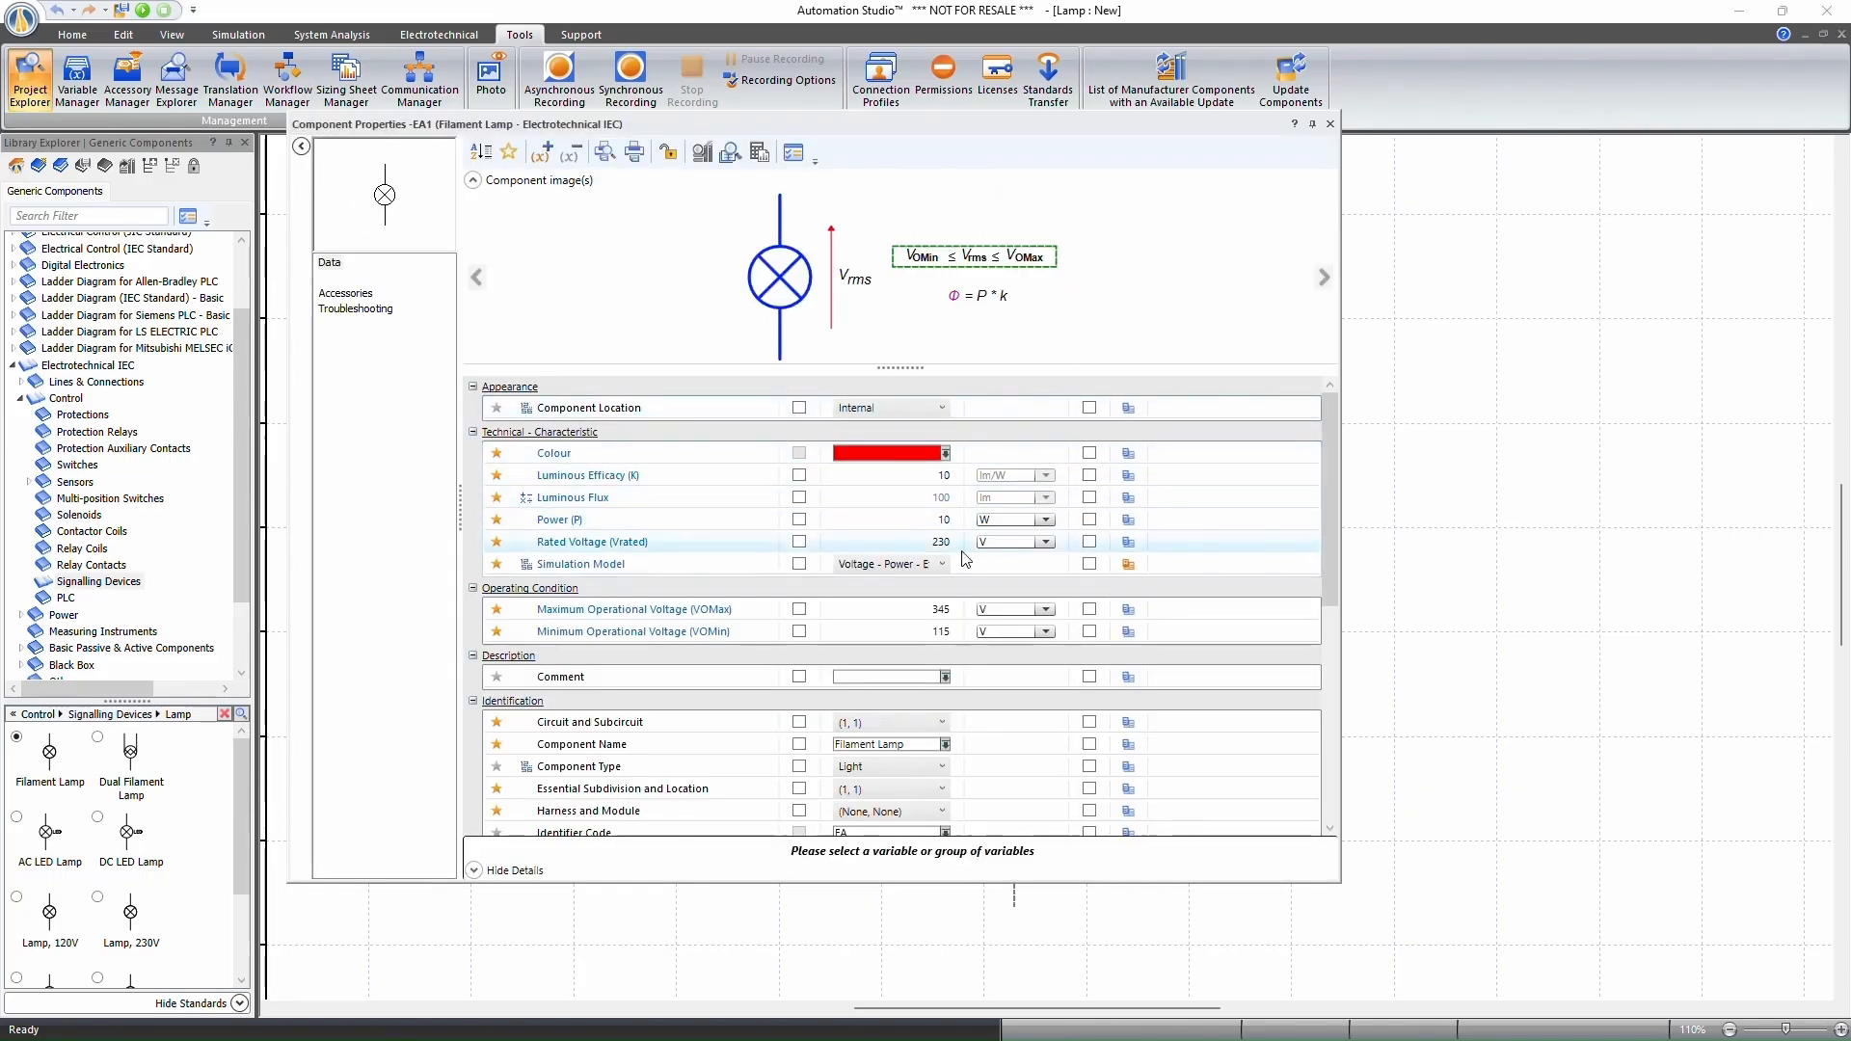
left_click(816, 570)
left_click(924, 566)
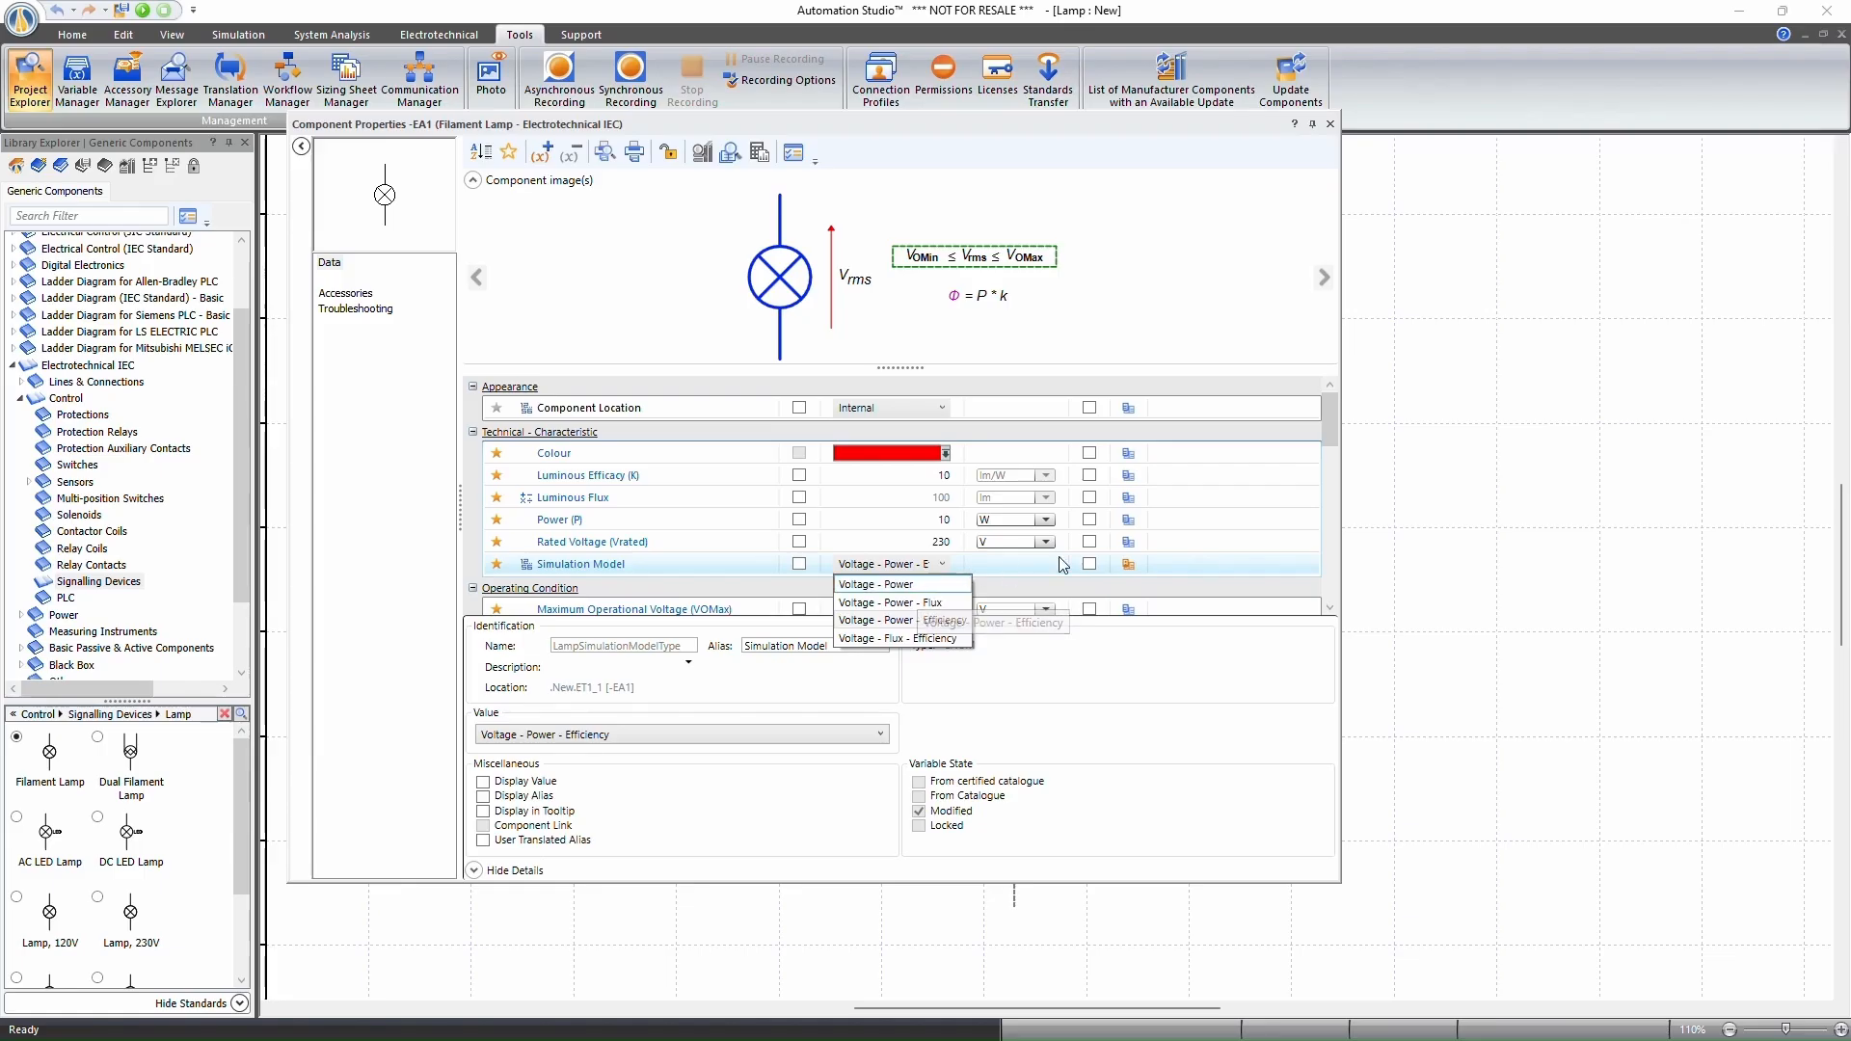
Switch the lamp's simulation model through Voltage - Power, Voltage - Power - Flux and Voltage - Power - Efficiency, and close its properties.
left_click(854, 586)
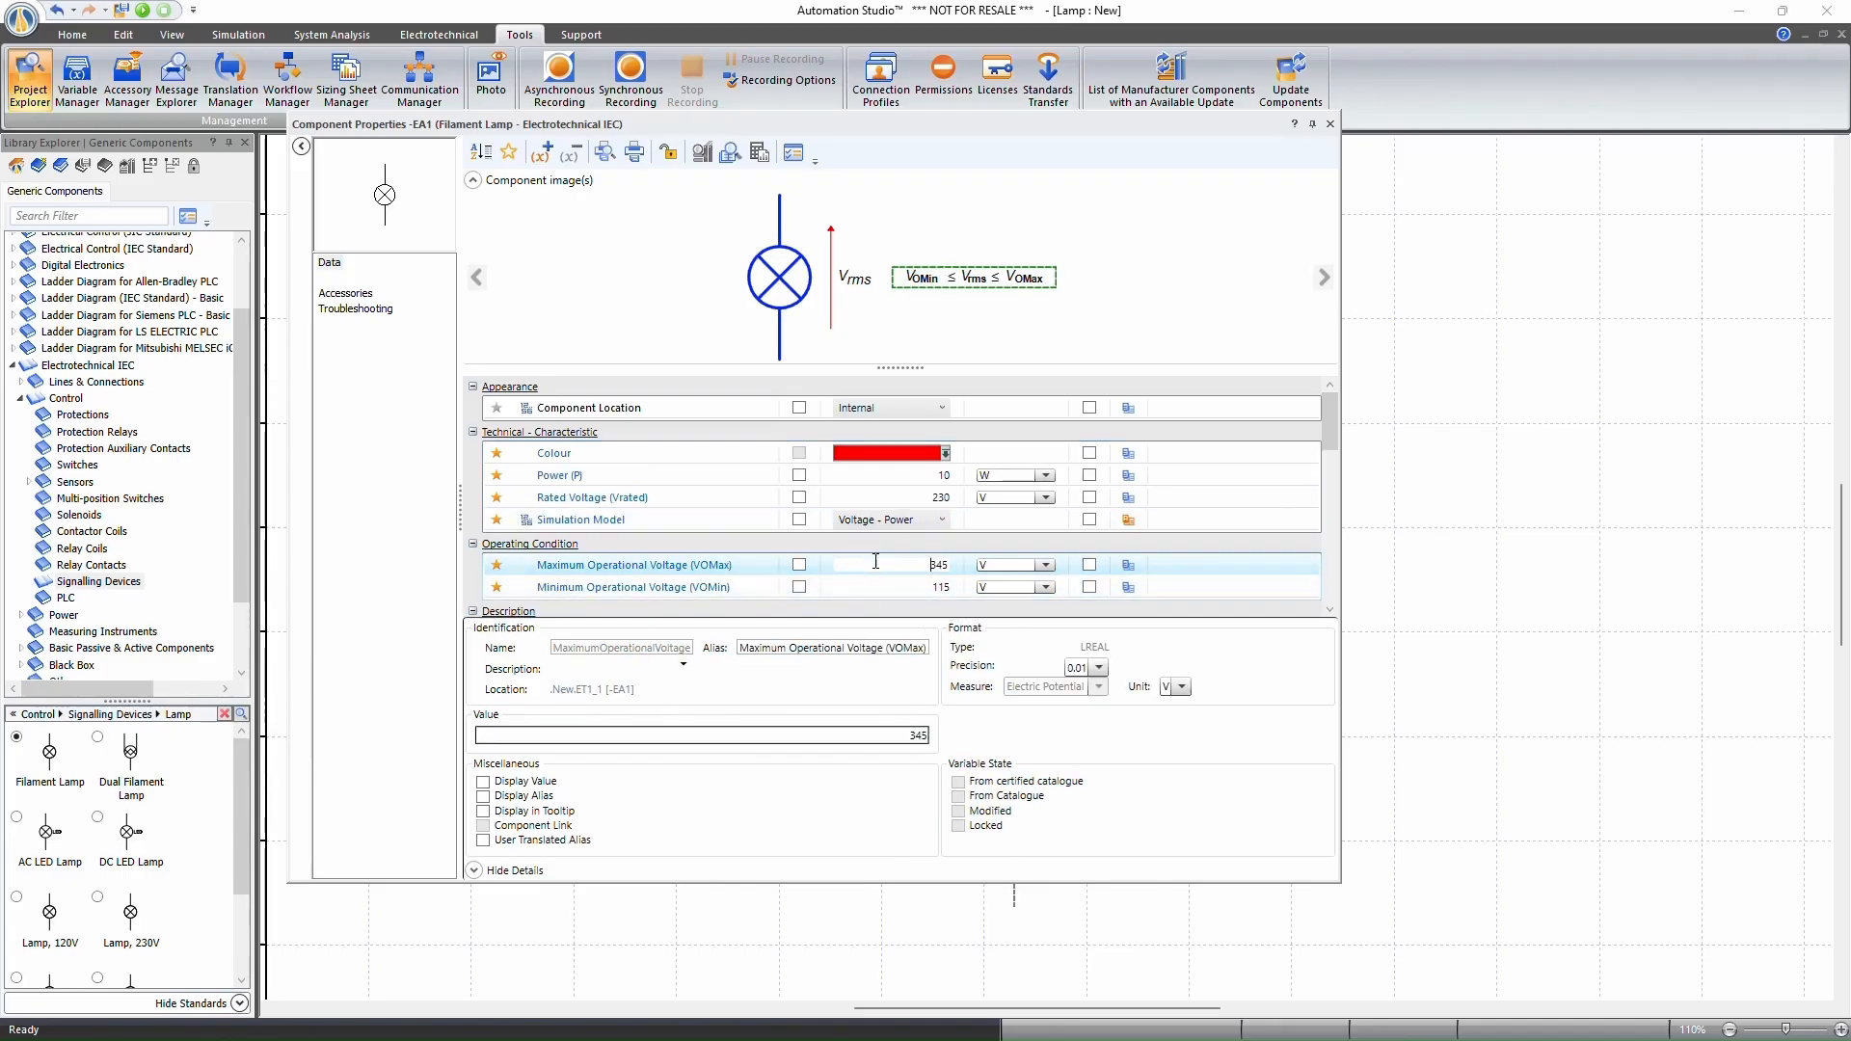
left_click(888, 522)
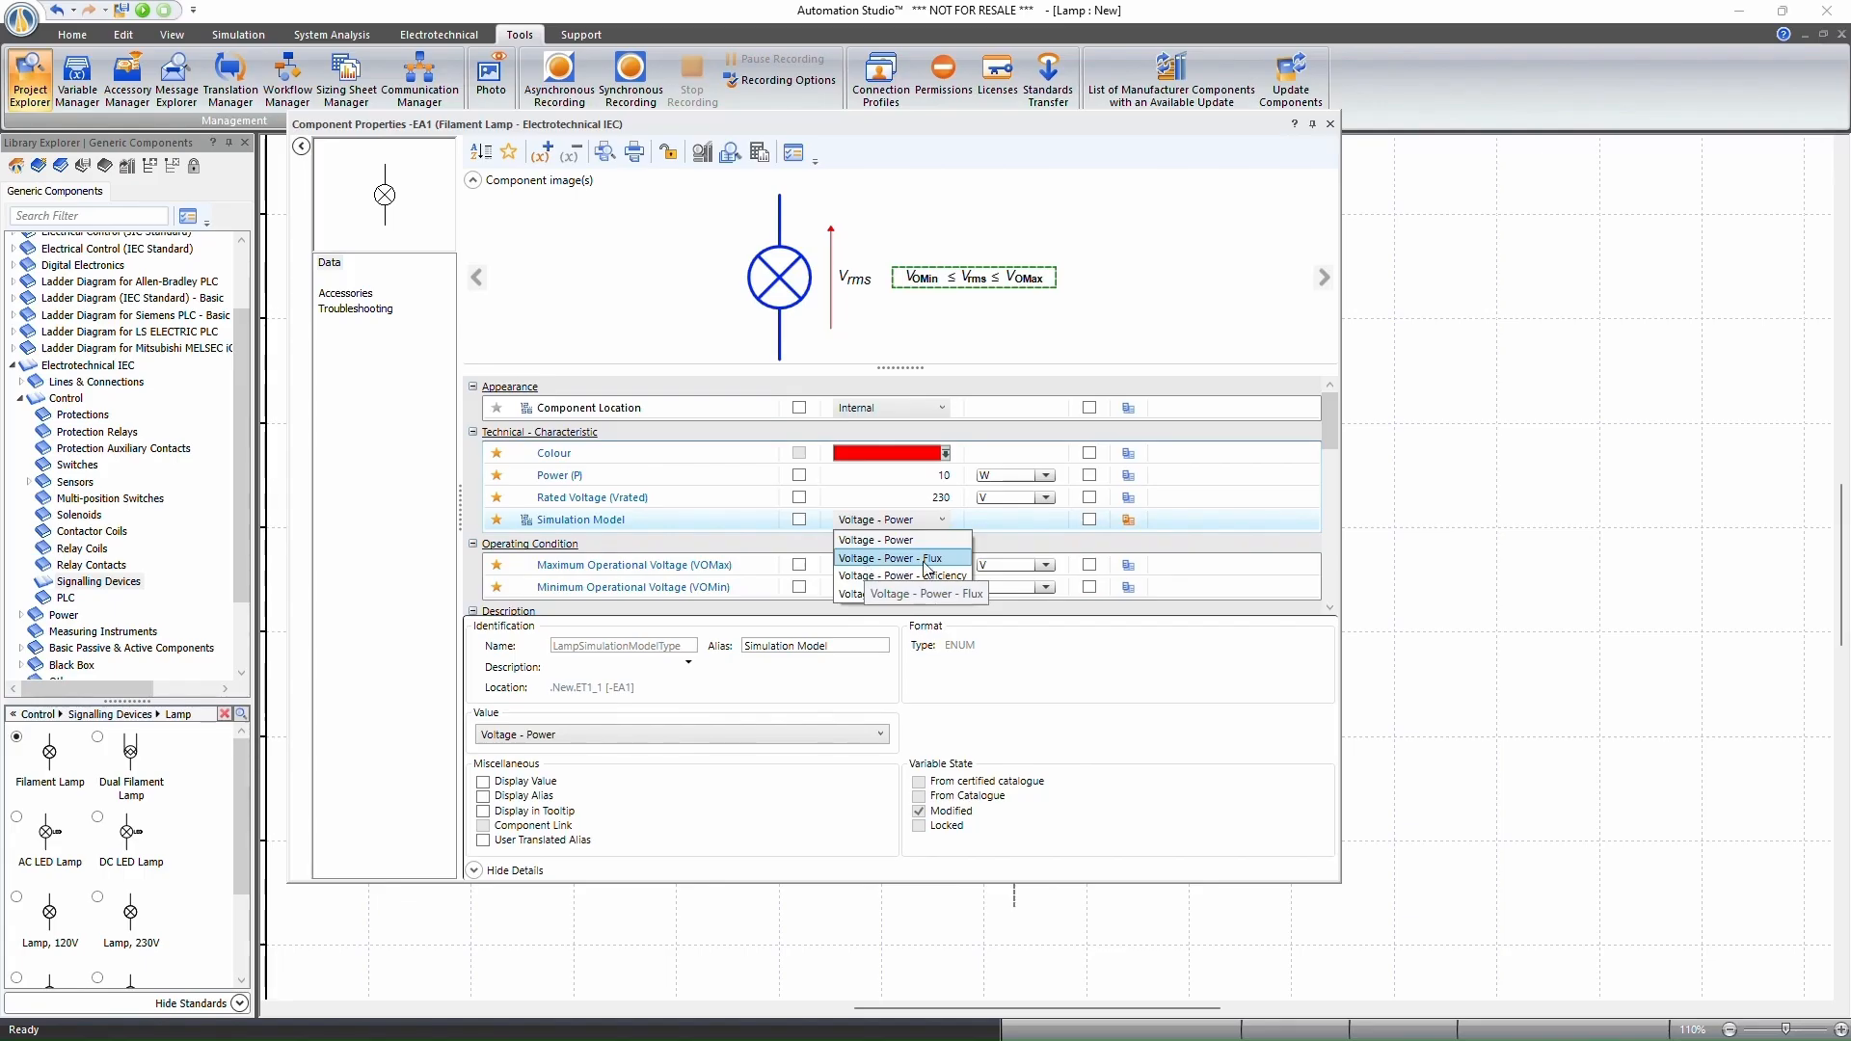
left_click(916, 559)
left_click(873, 569)
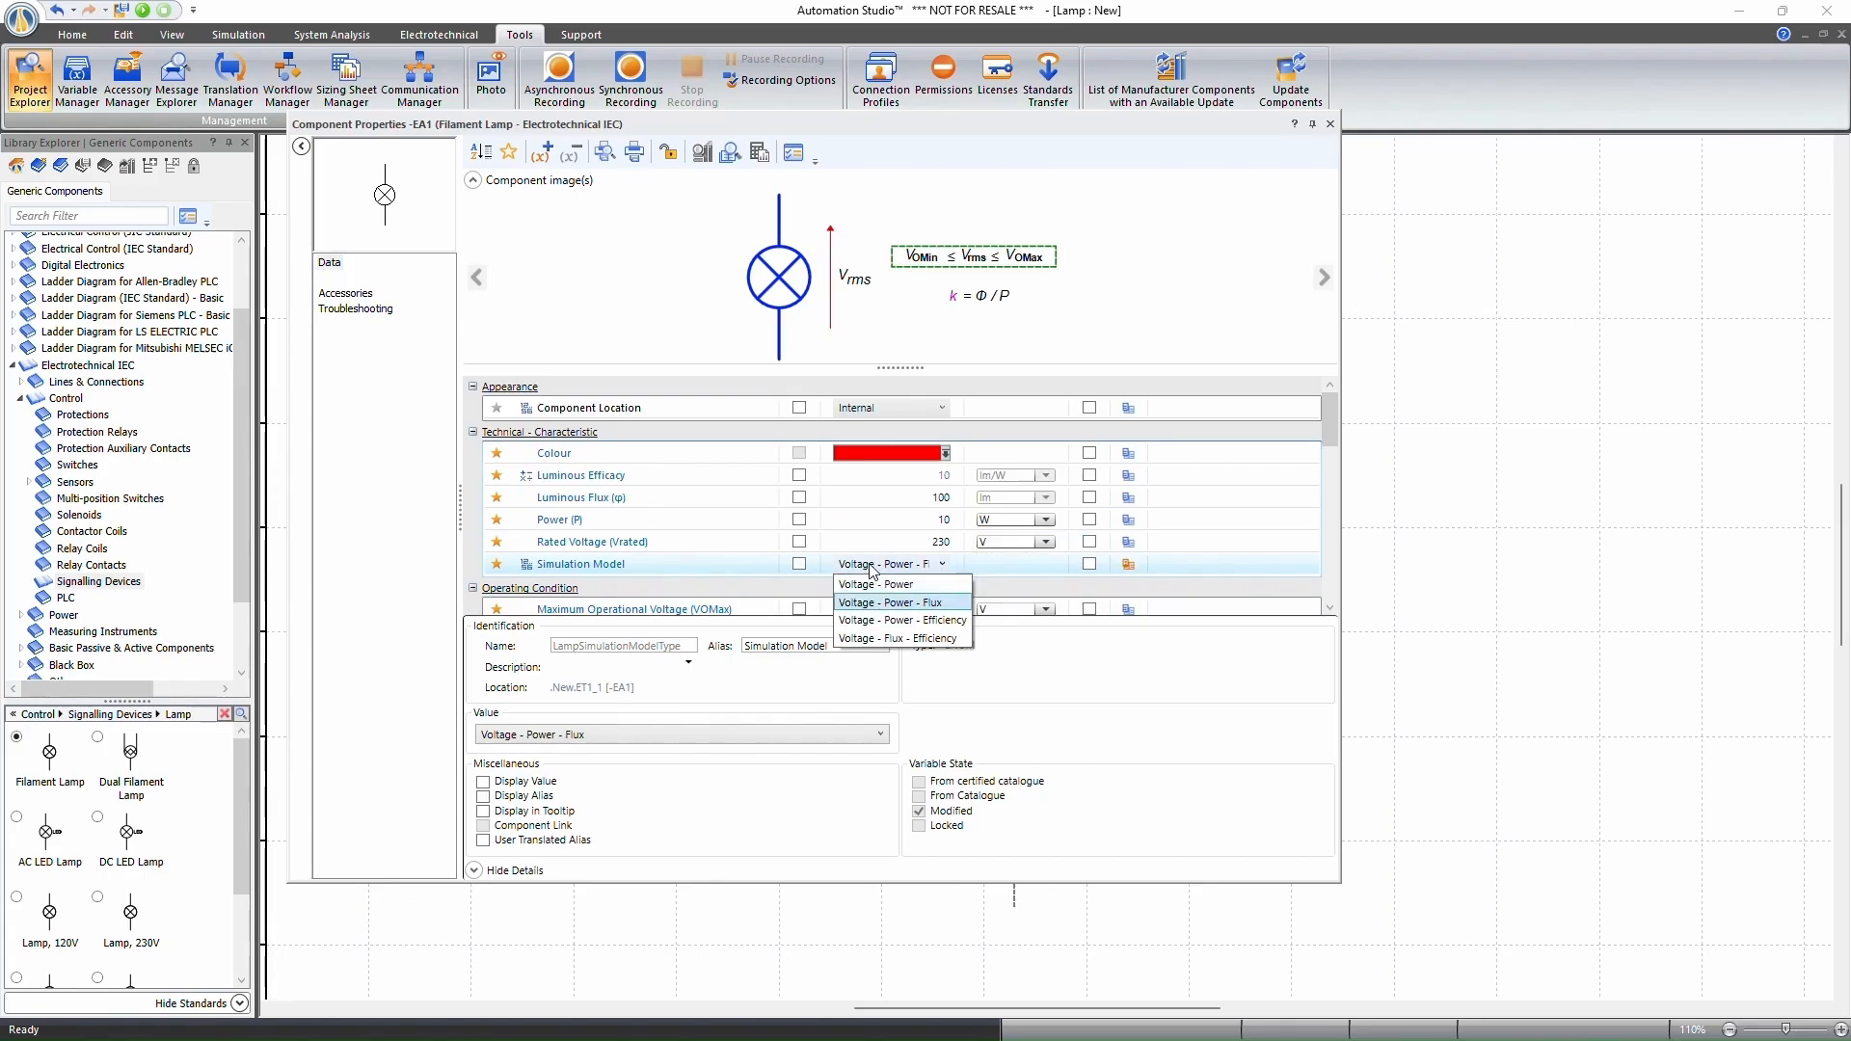
left_click(906, 625)
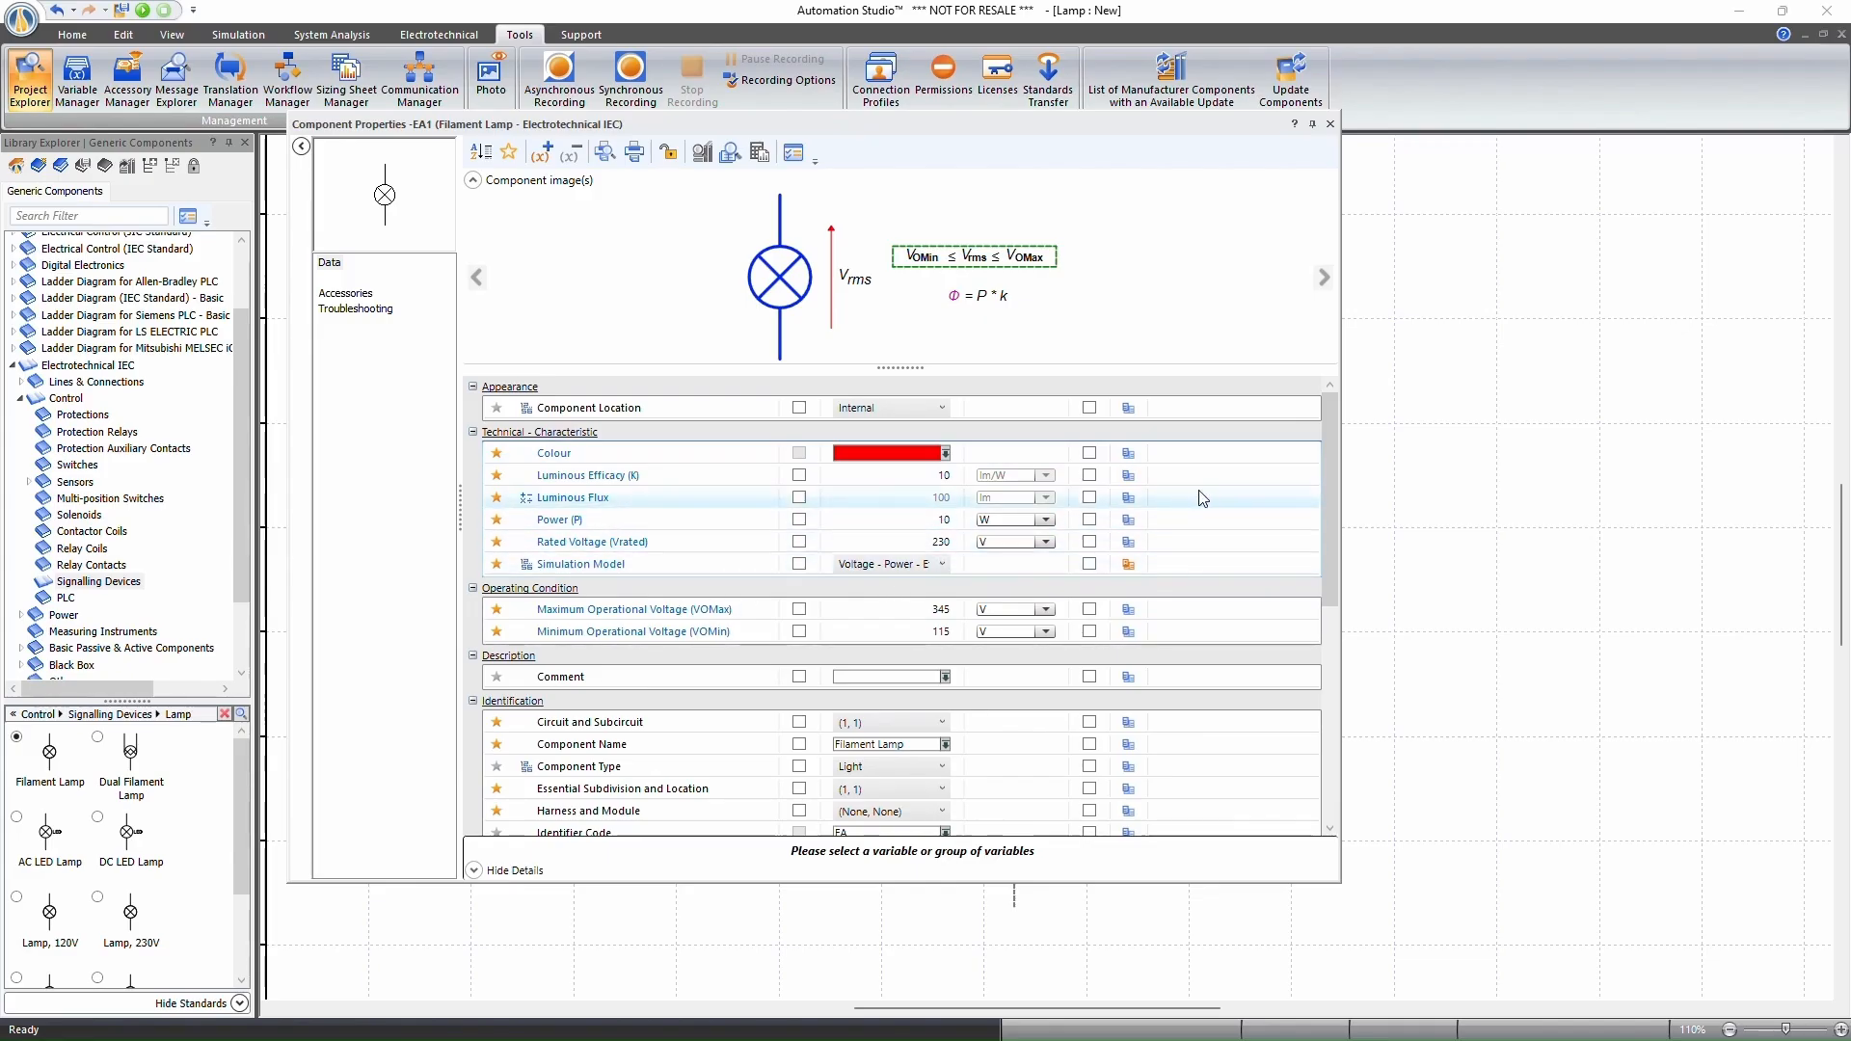
left_click(1331, 126)
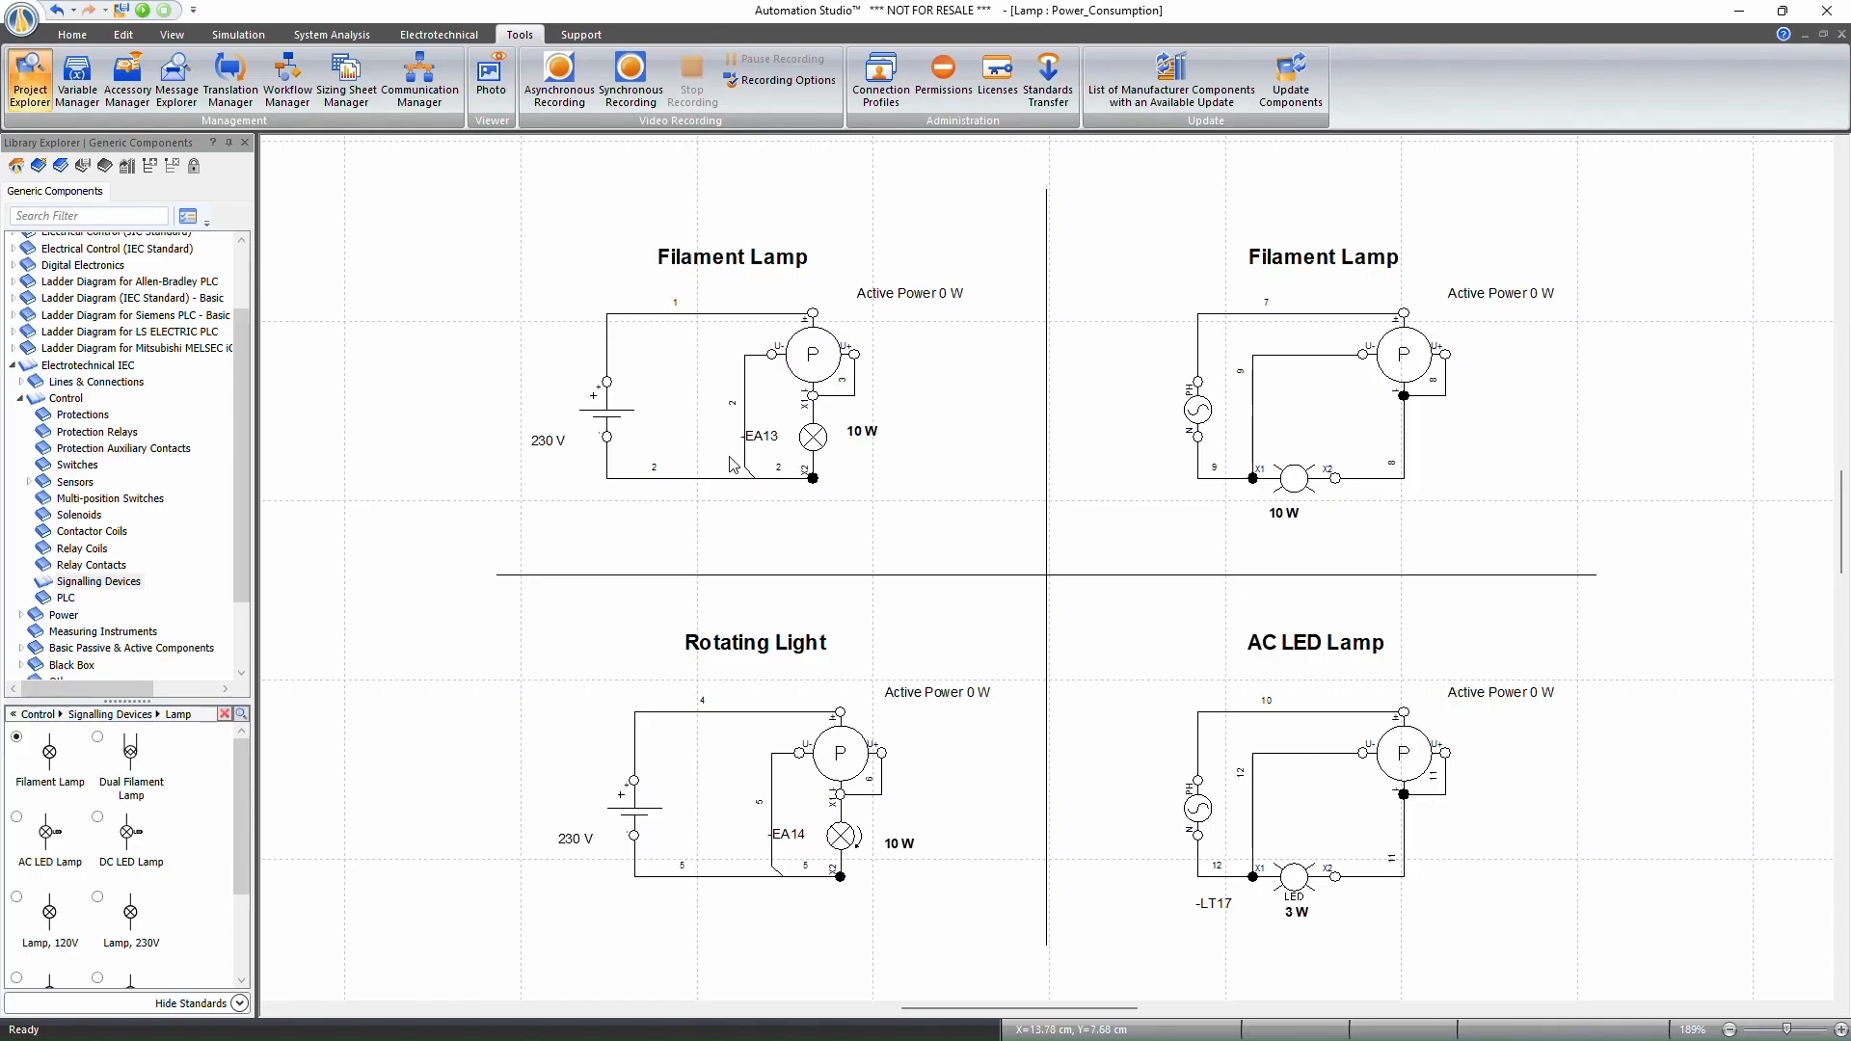
Examine the power and simulation model properties of the battery-fed Filament Lamp in the Power_Consumption diagram, and close them.
double_click(813, 438)
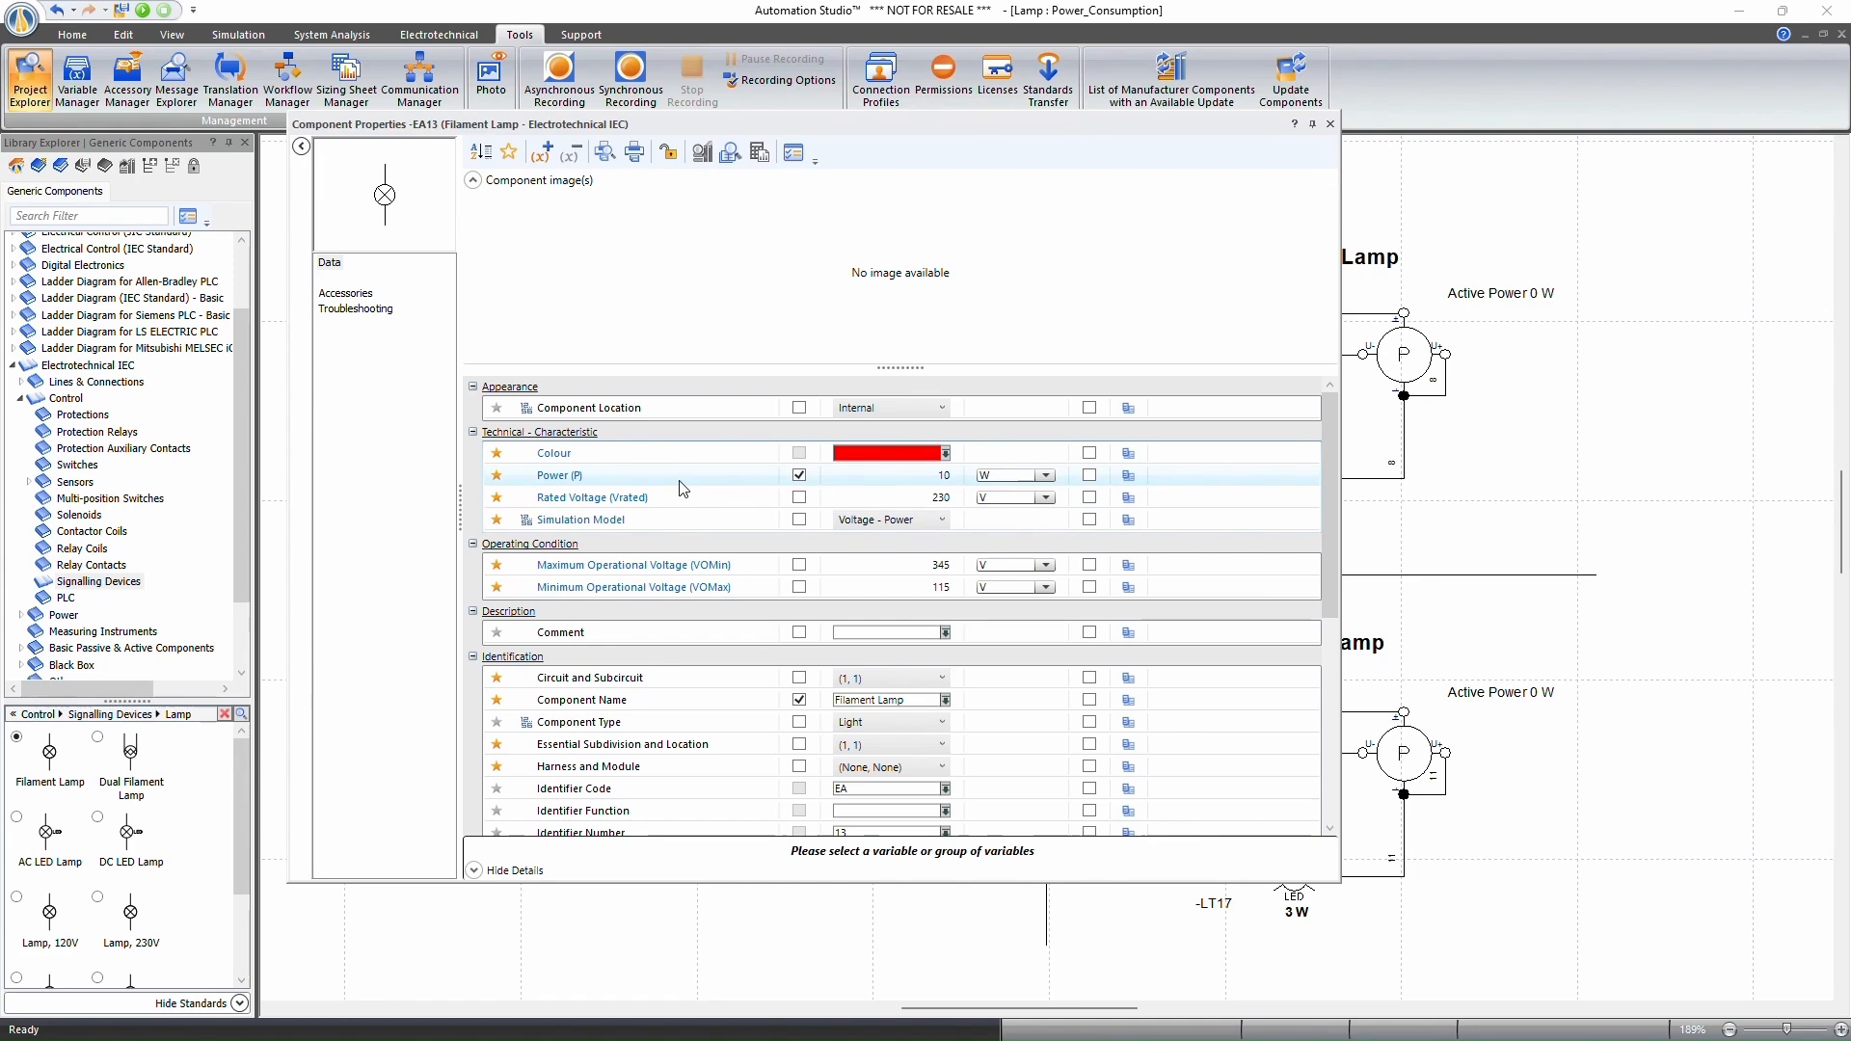
mouse_move(680, 489)
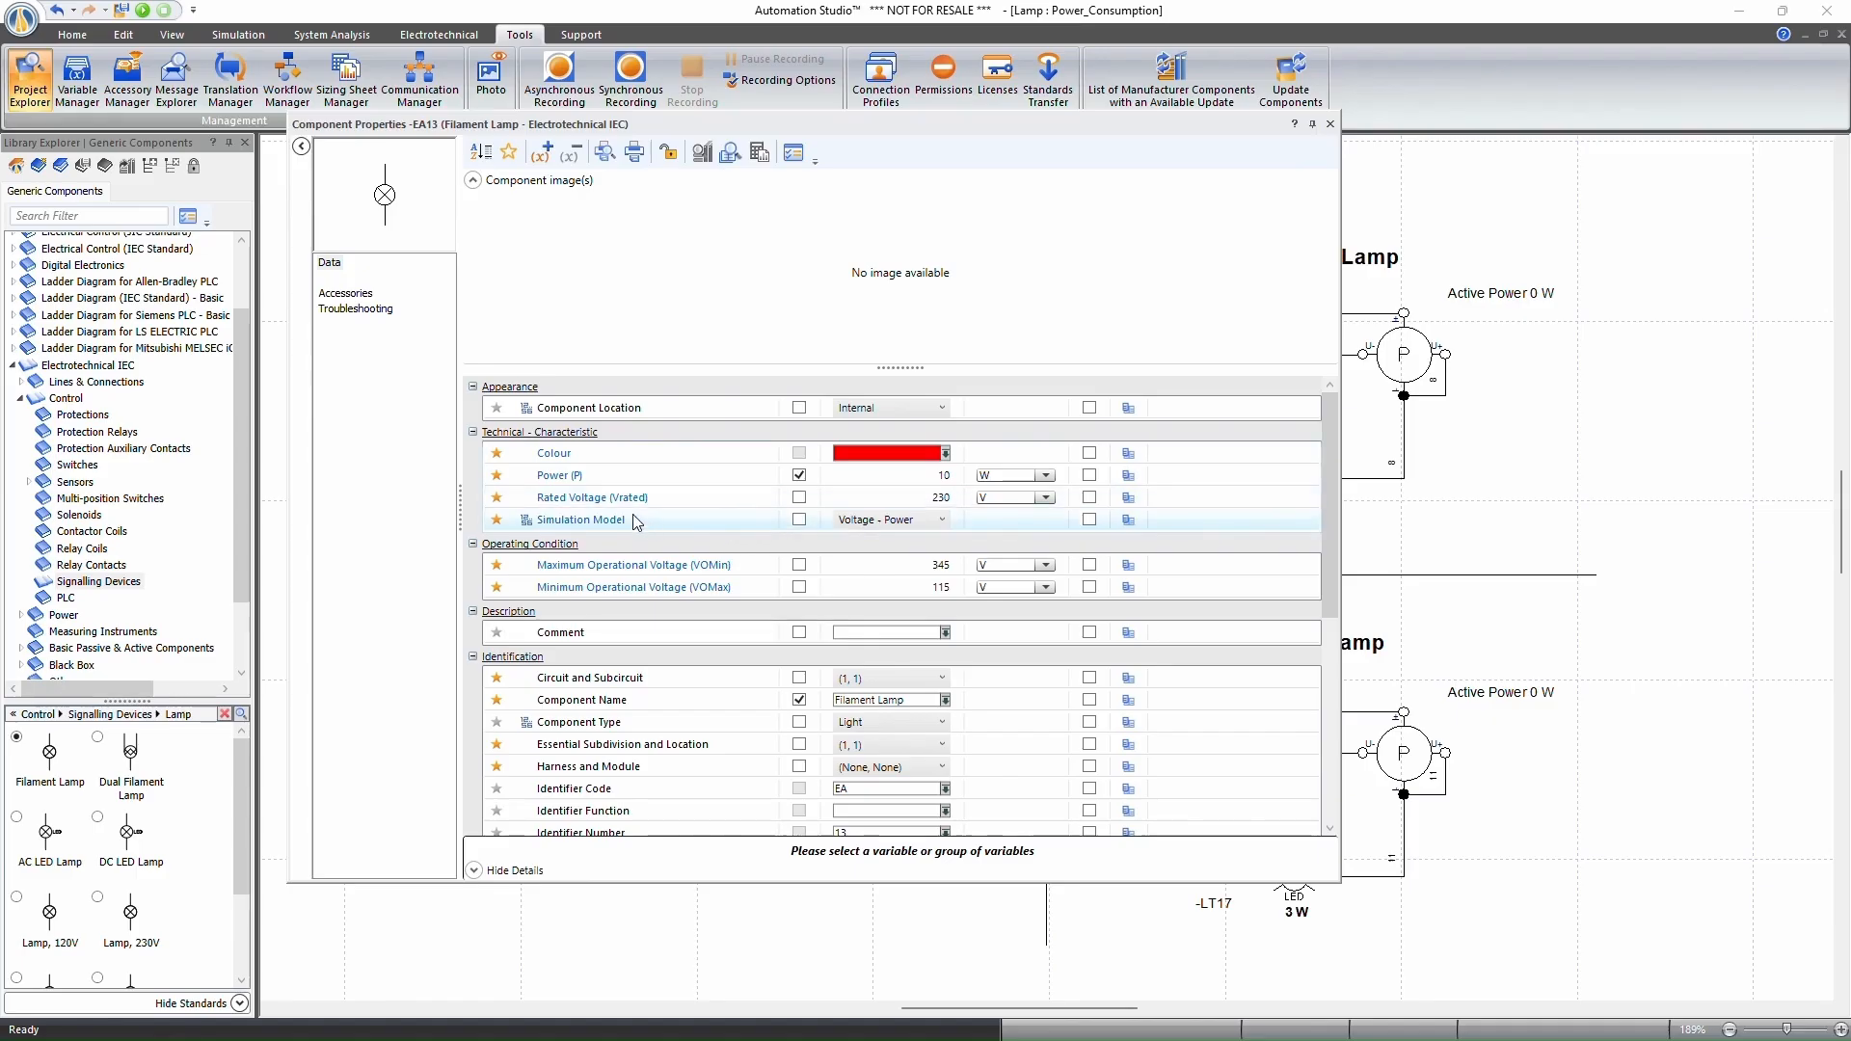
left_click(1330, 123)
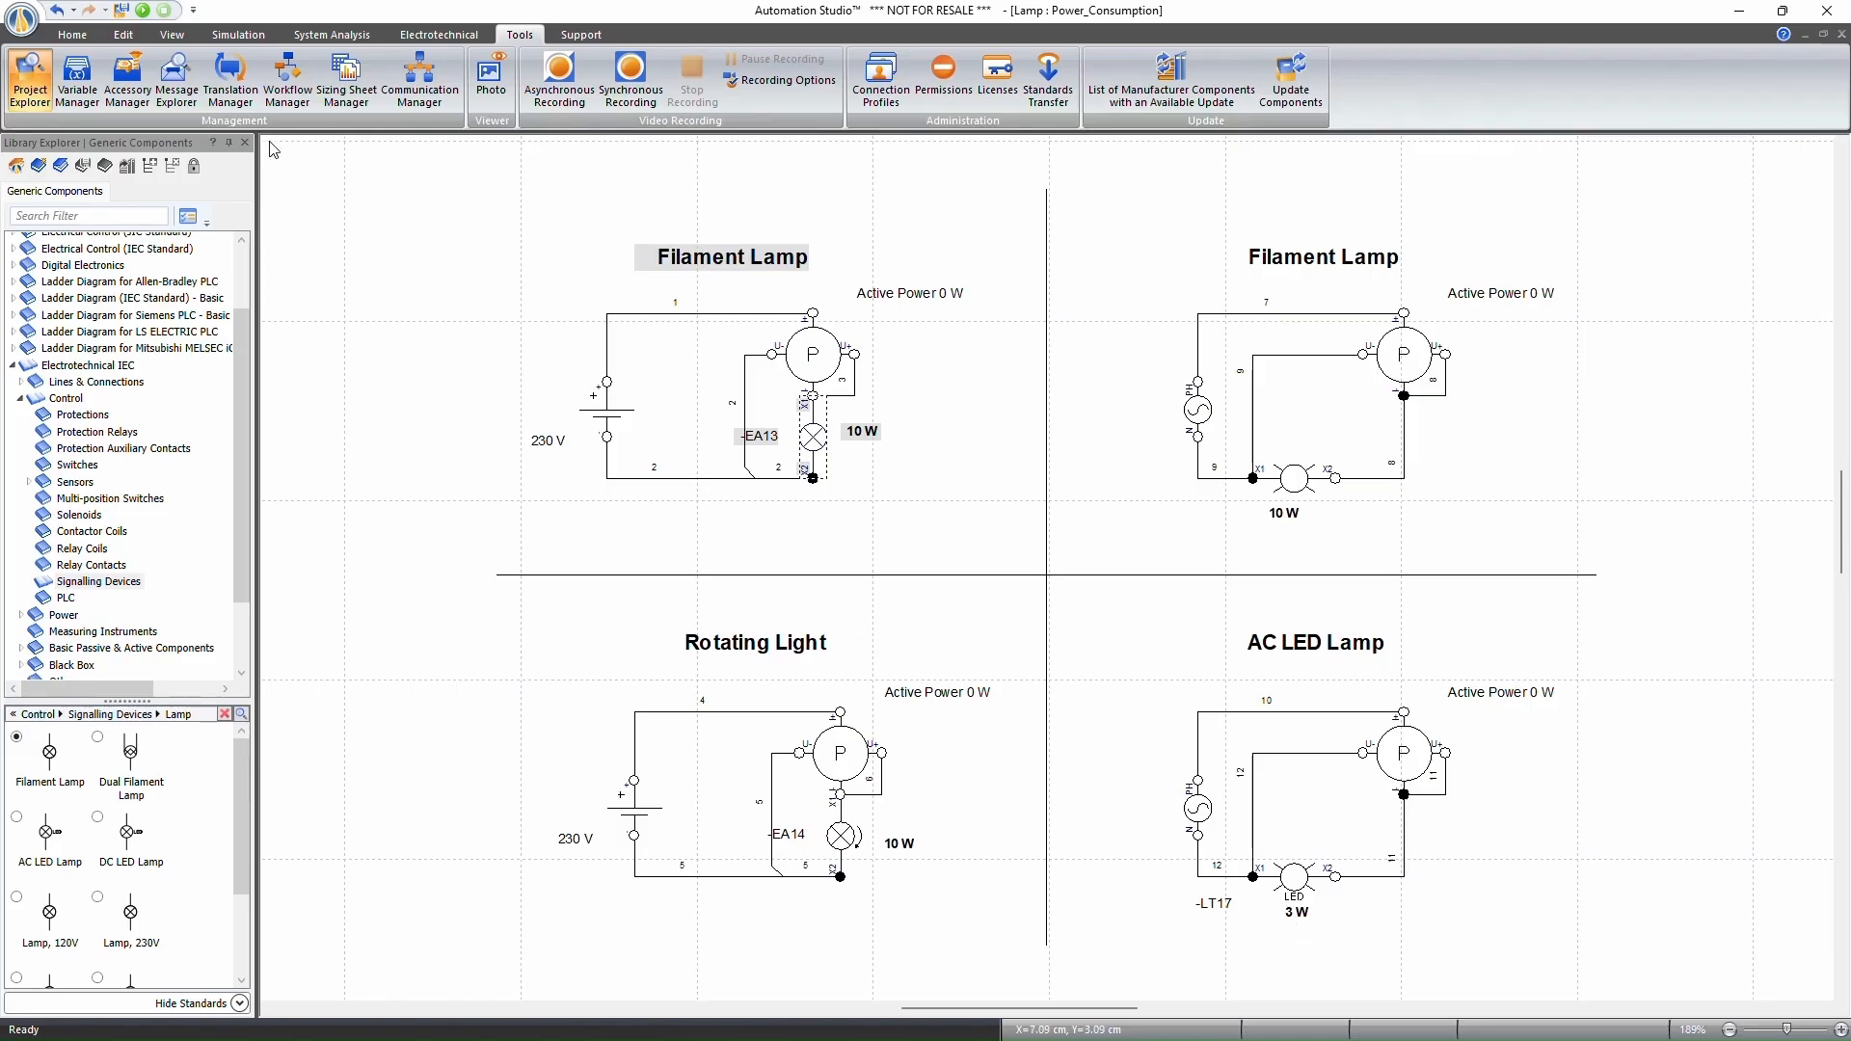
Simulate the Power_Consumption diagram to read the active power of the four lamp circuits, and stop the simulation.
left_click(145, 12)
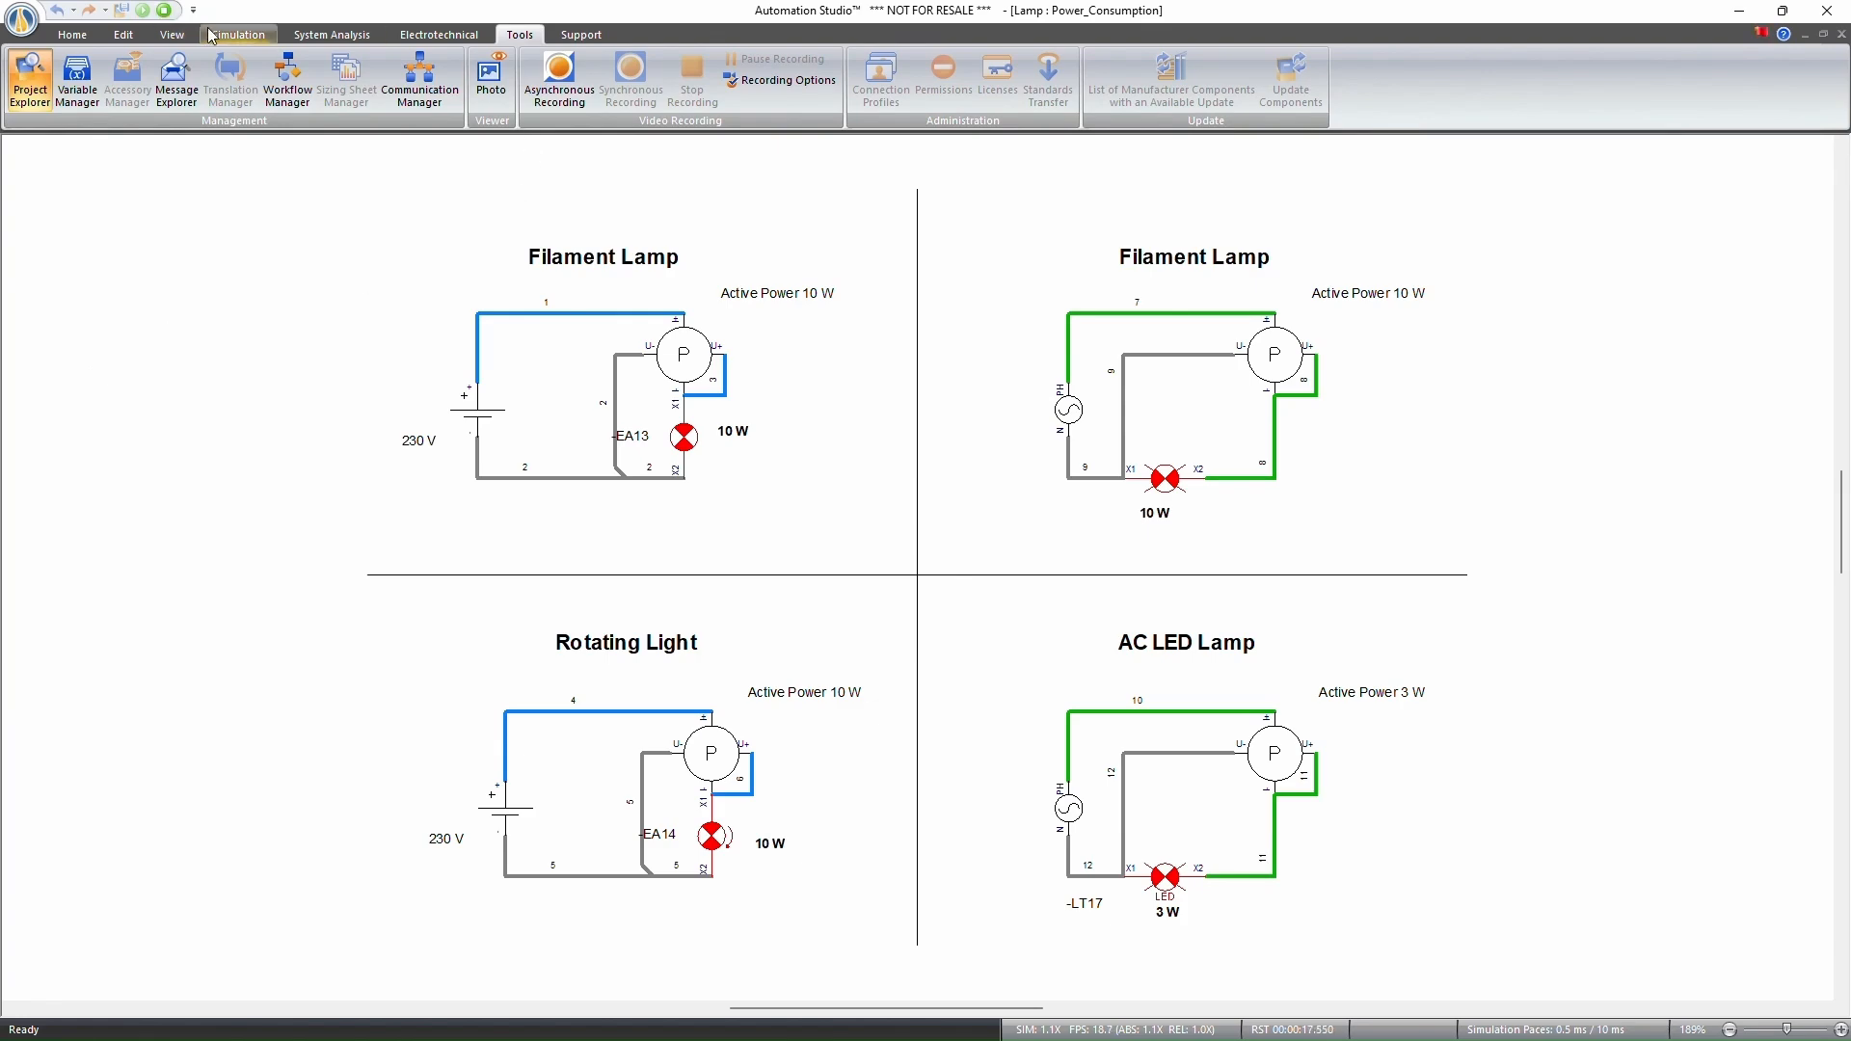
left_click(238, 35)
left_click(93, 82)
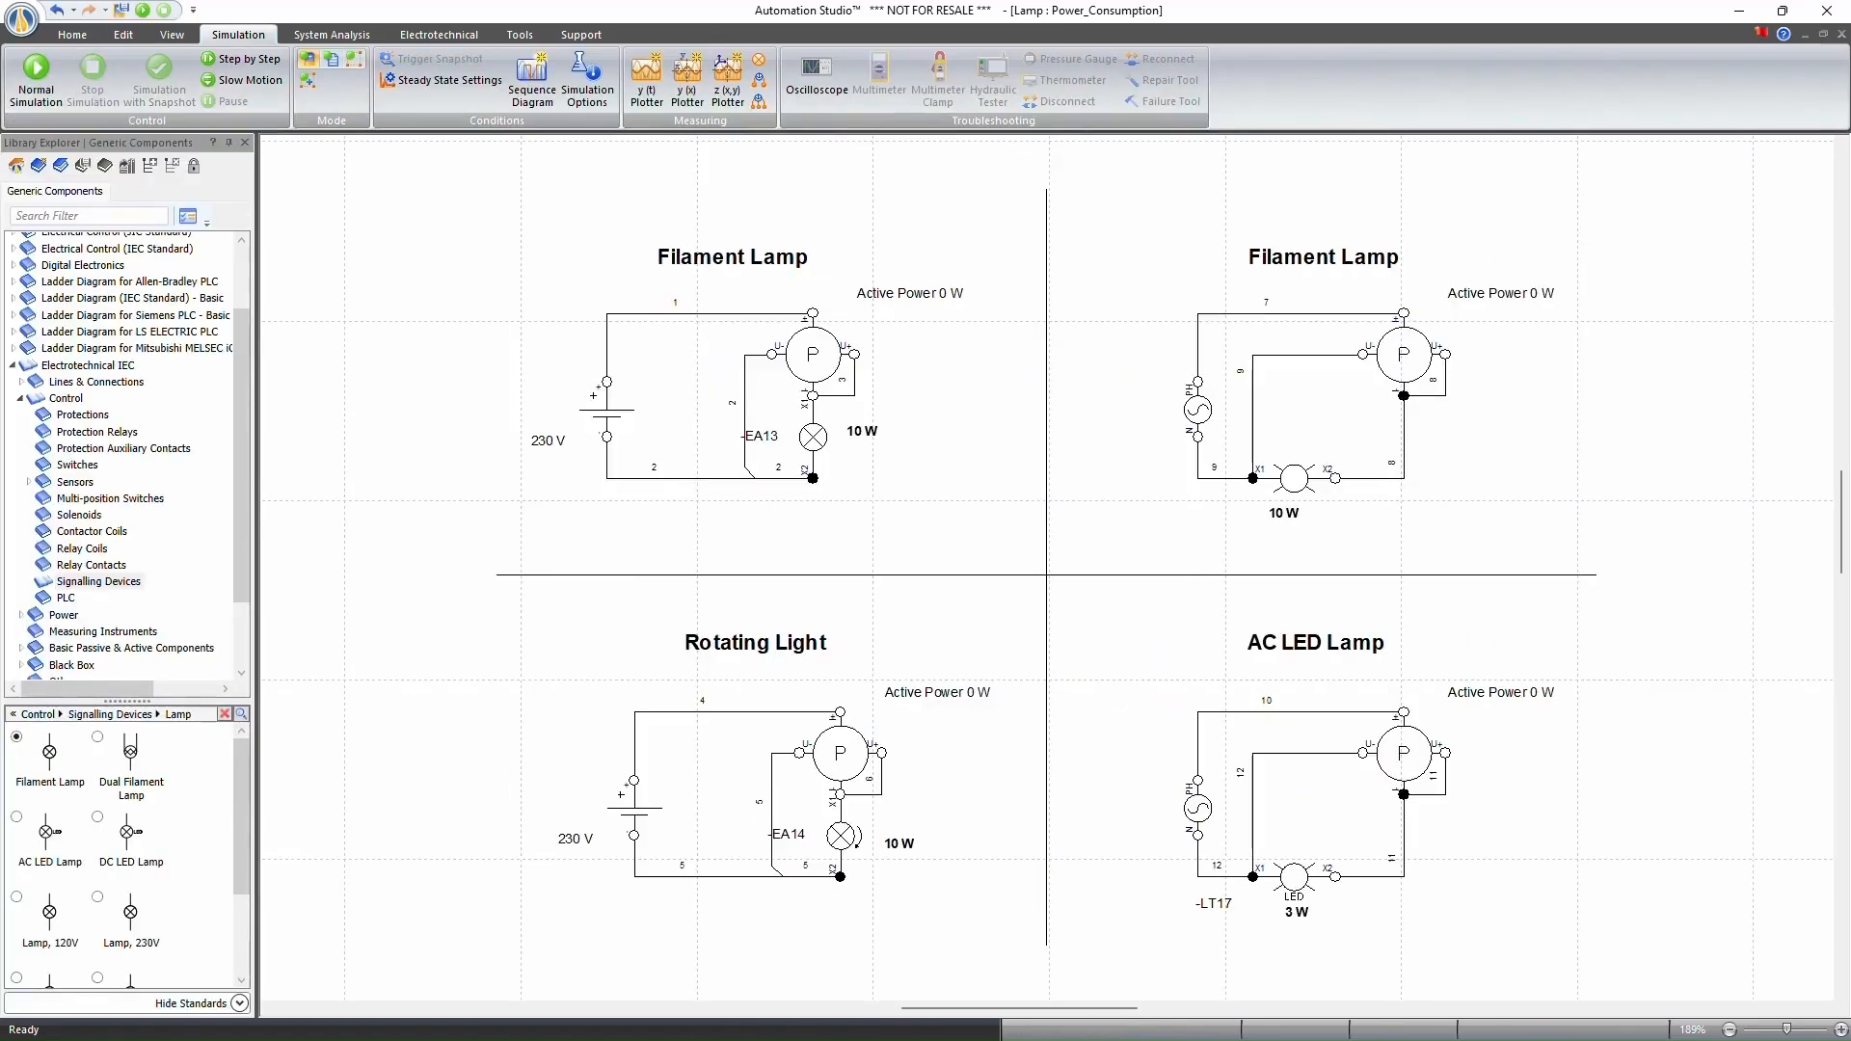
Switch to the SR2 diagram and examine its signalling devices, from Pilot Light to Beacon and Lamp.
key("ctrl+Tab")
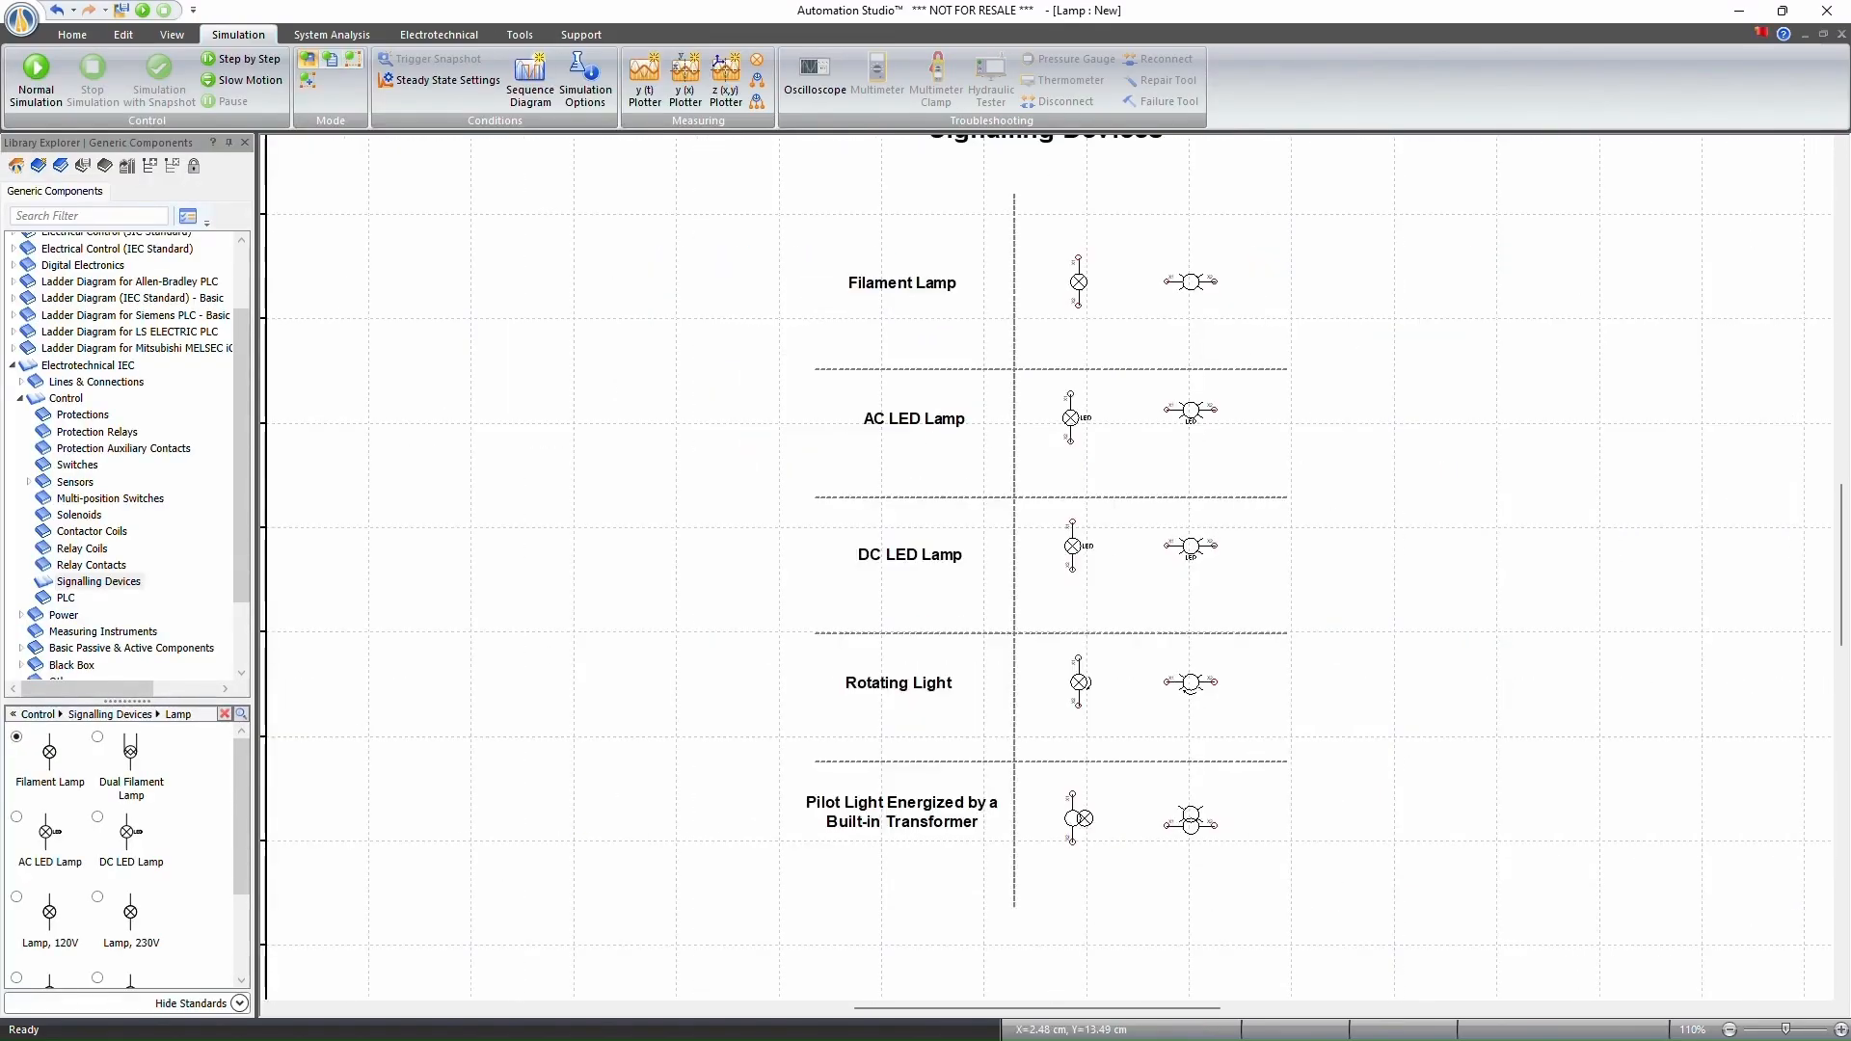
key("ctrl+Tab")
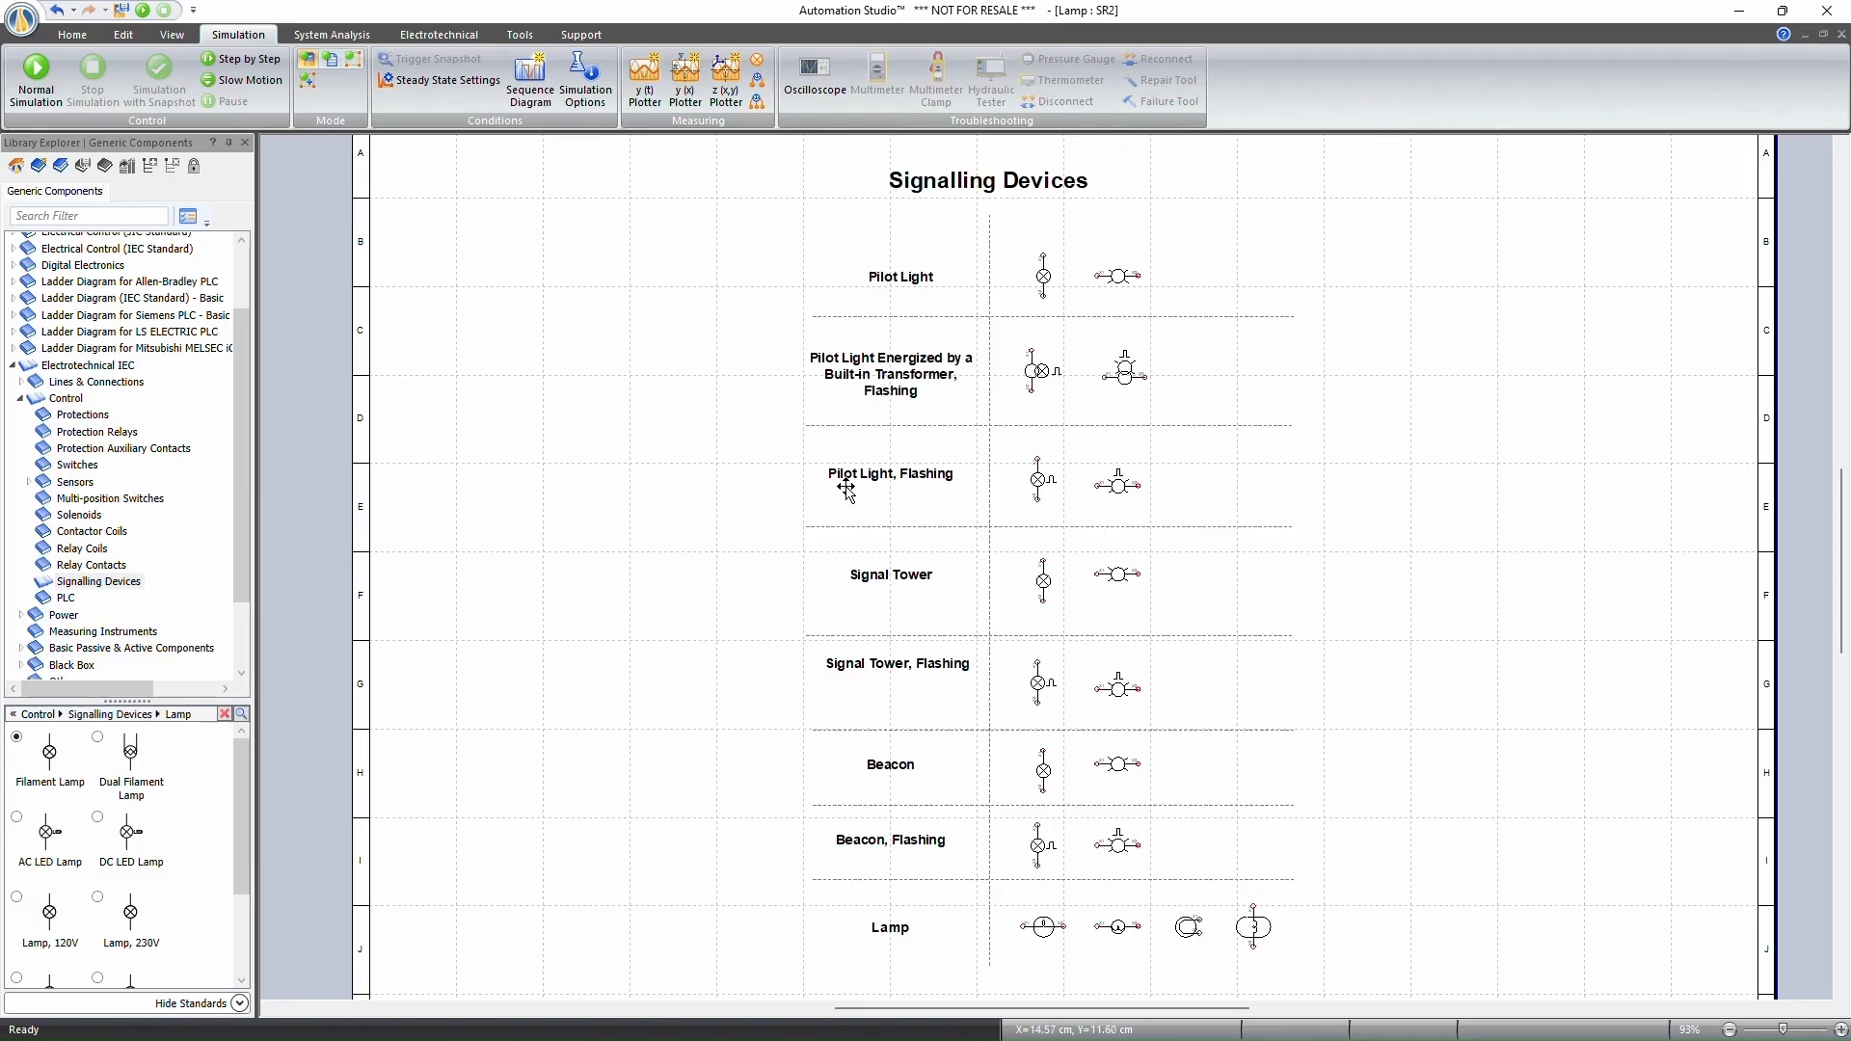
scroll(897, 617, "down", 1)
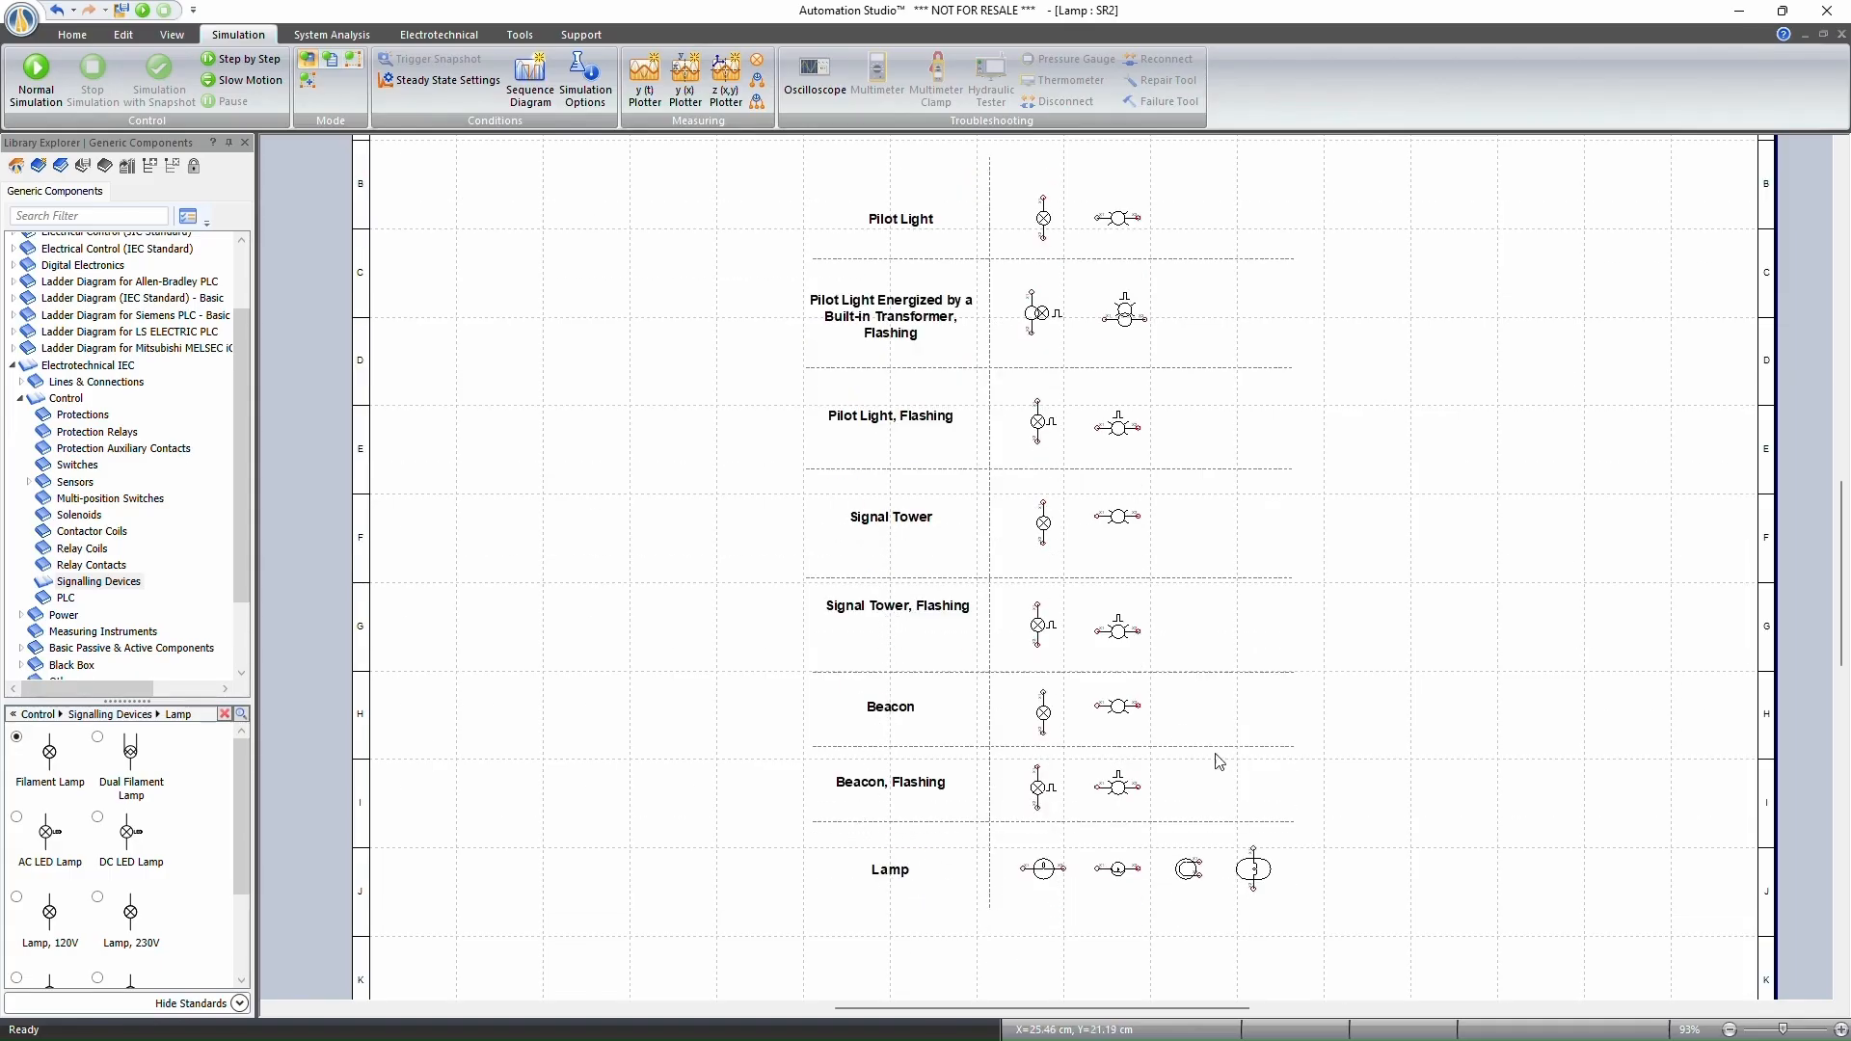
scroll(1374, 901, "up", 3)
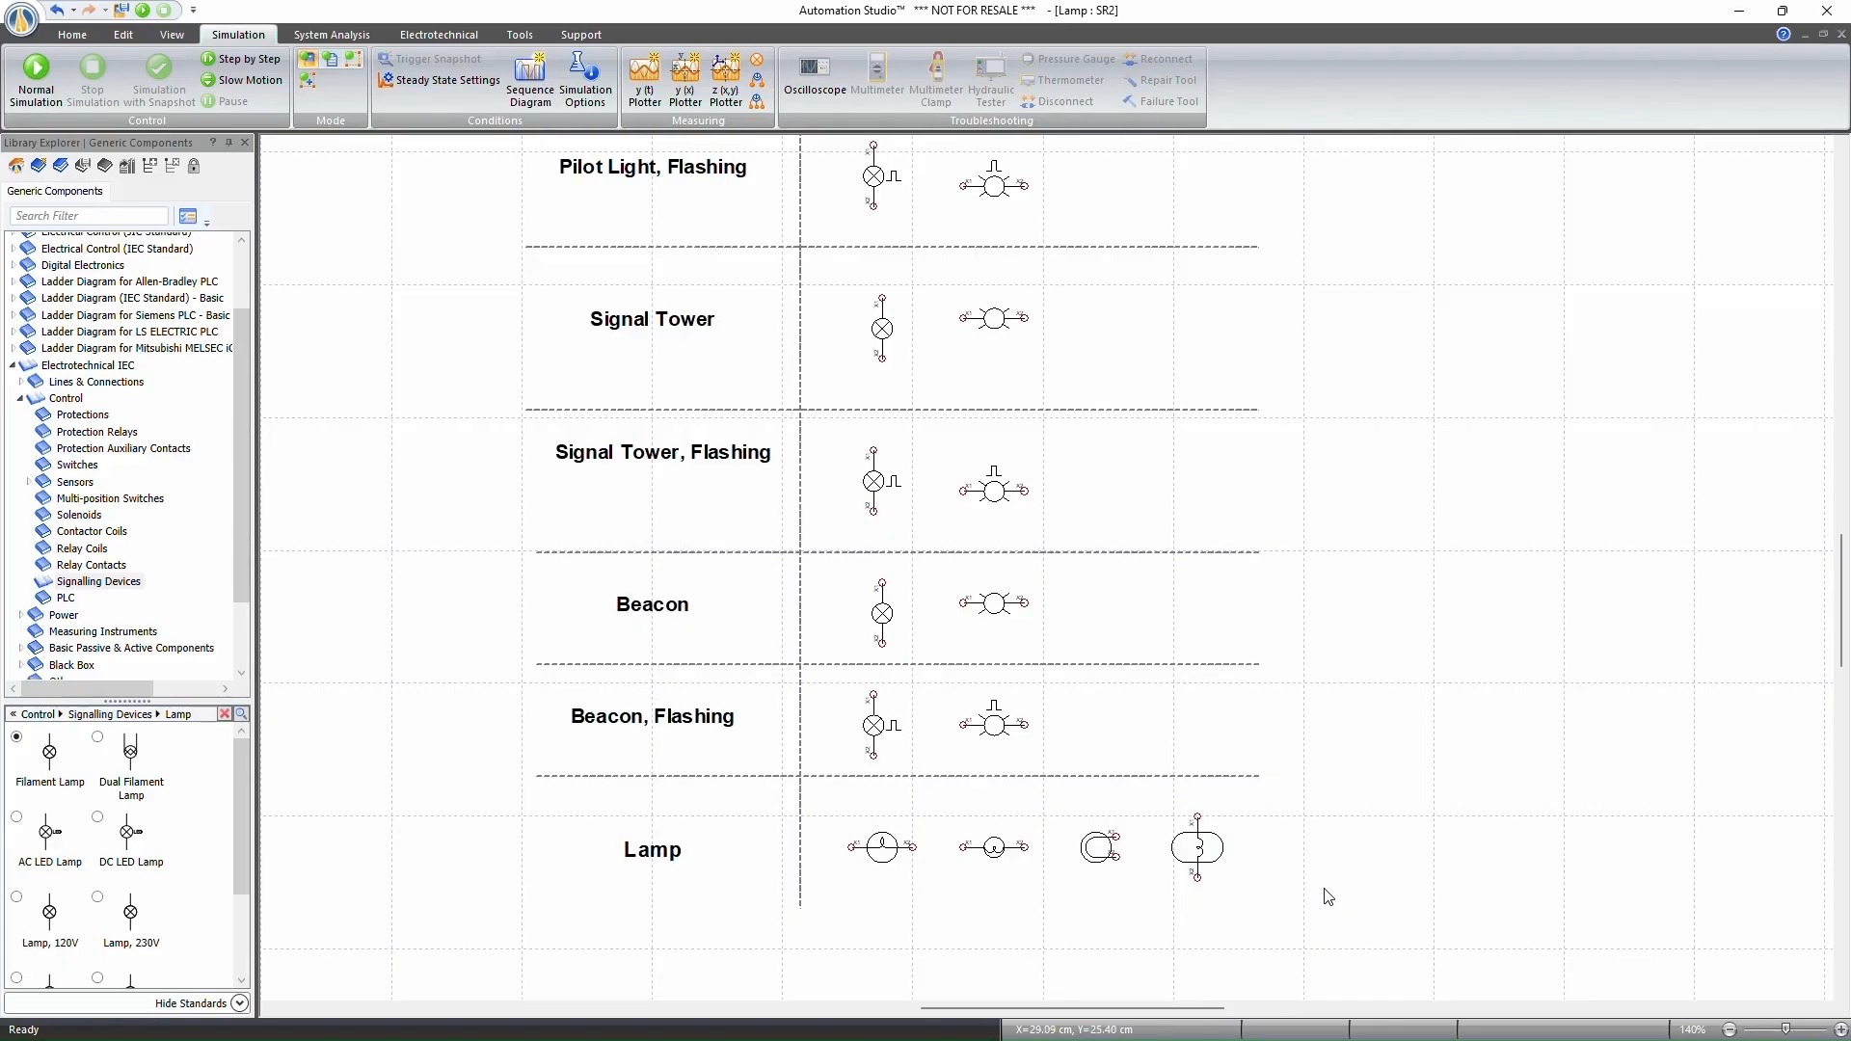
scroll(1329, 897, "down", 3)
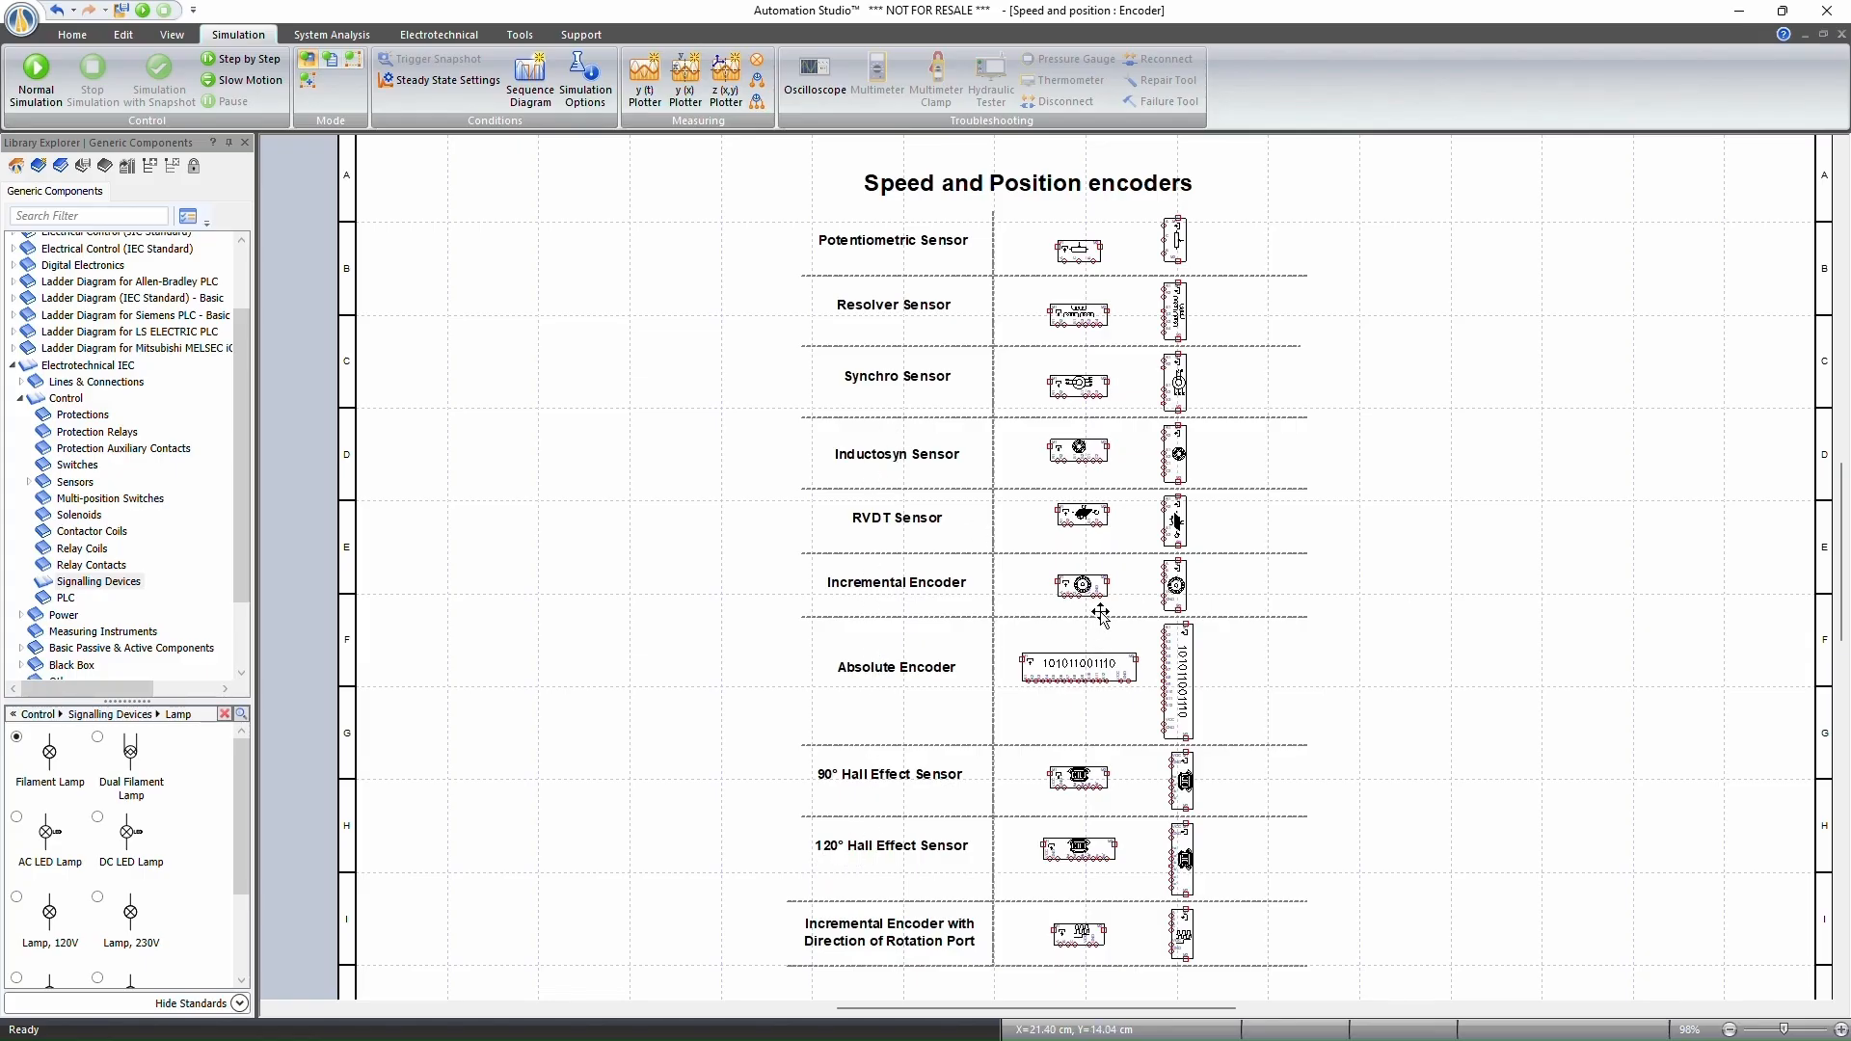
Examine the Inductosyn Sensor's component properties in the Encoder diagram and close them.
scroll(1290, 586, "up", 3)
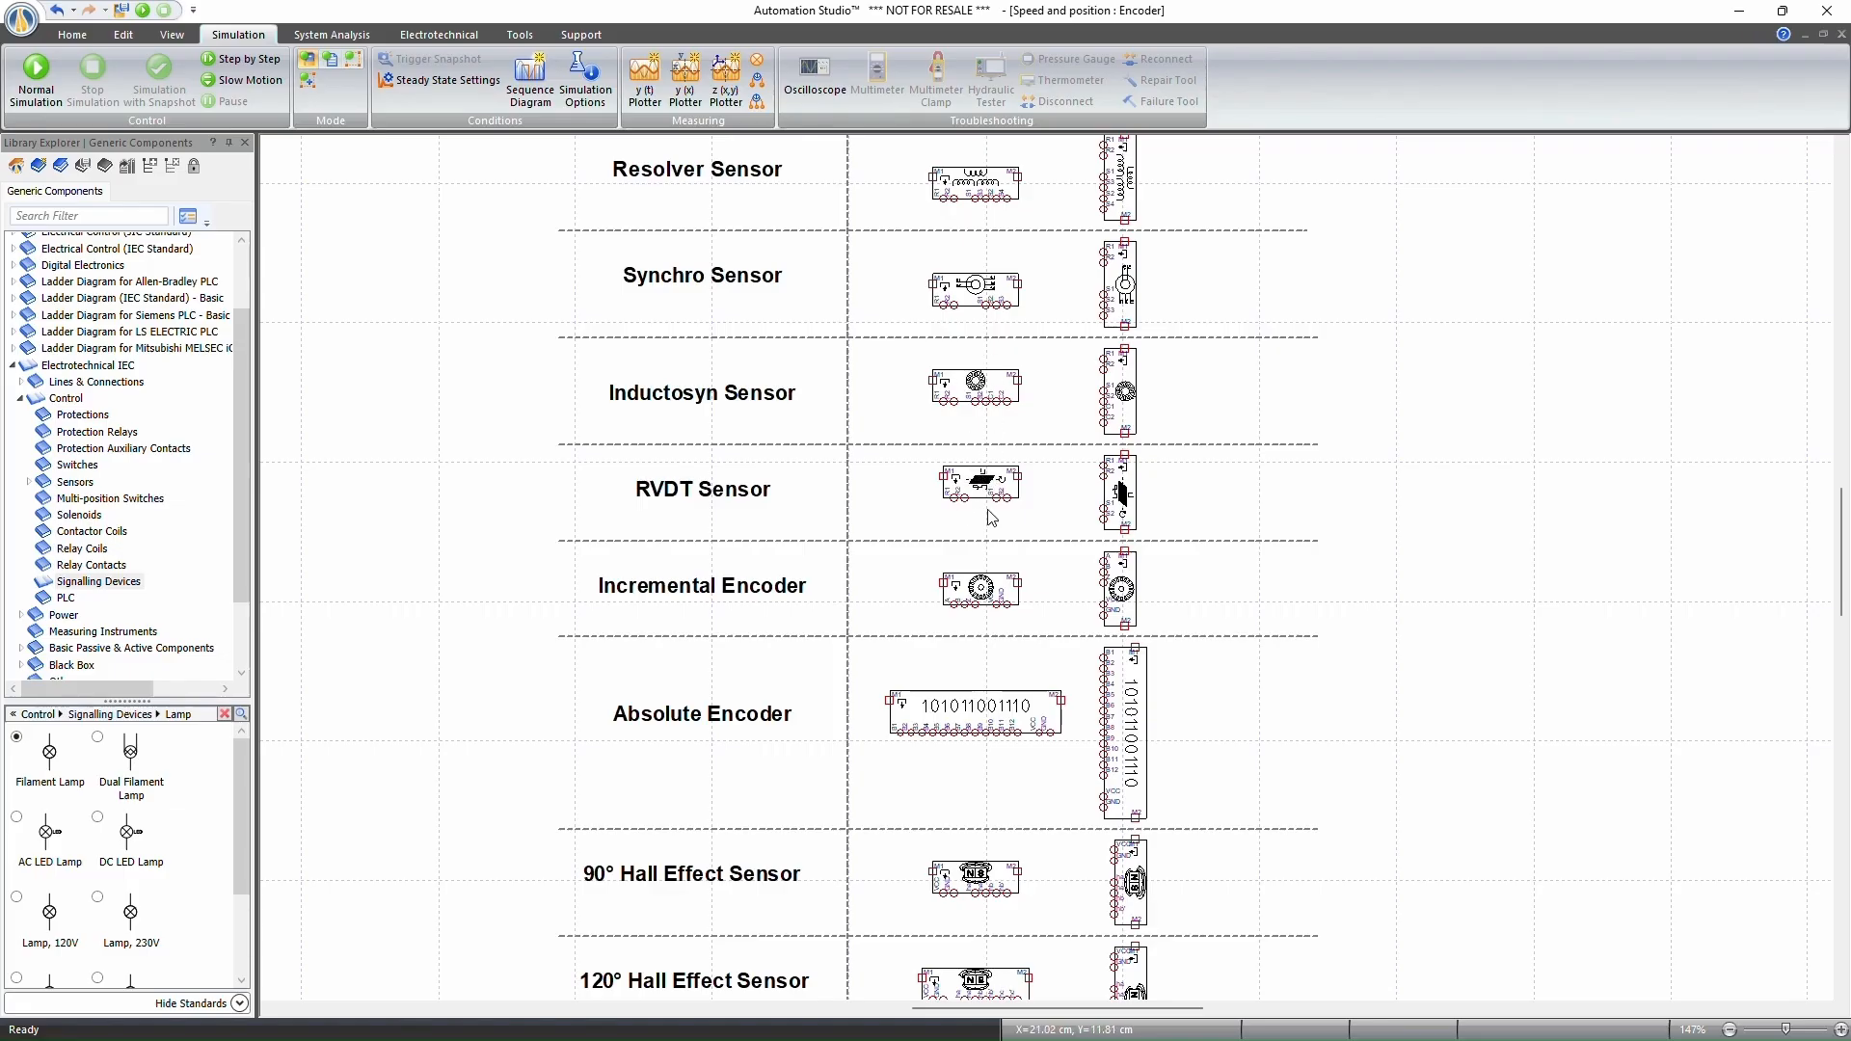
double_click(961, 383)
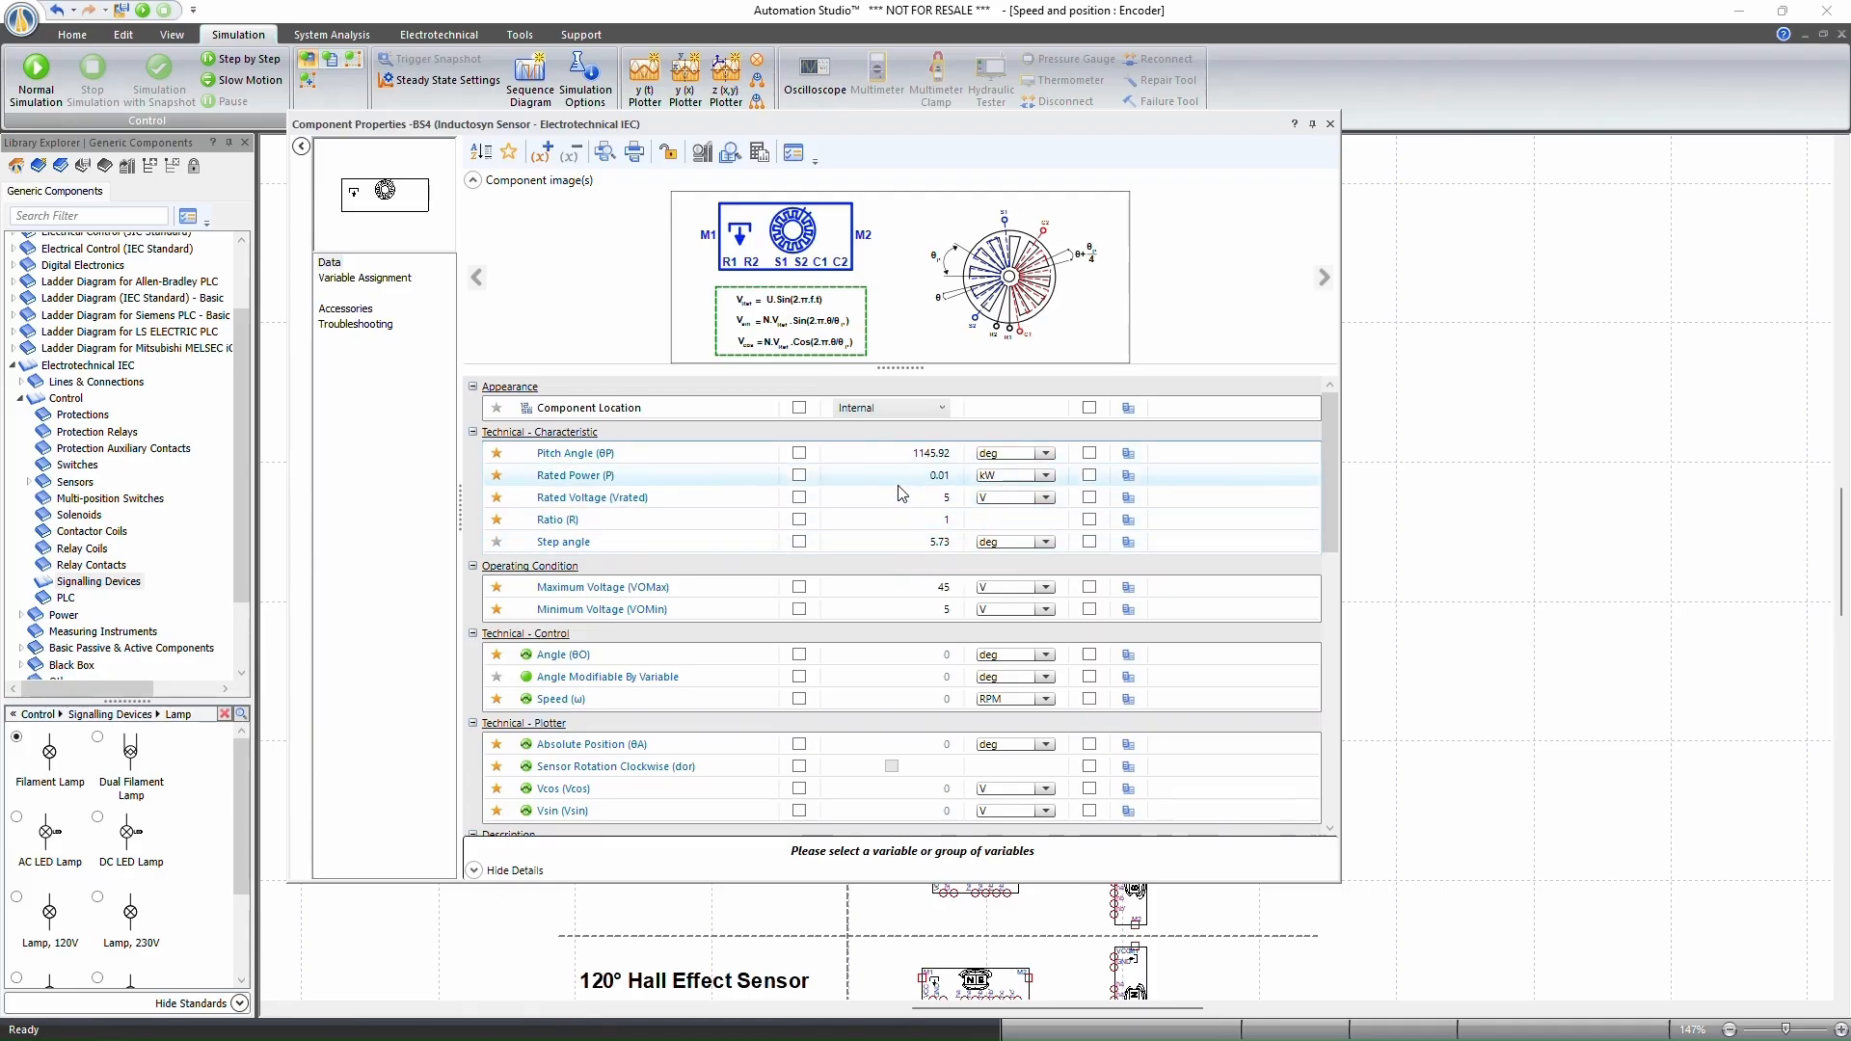
left_click(1331, 125)
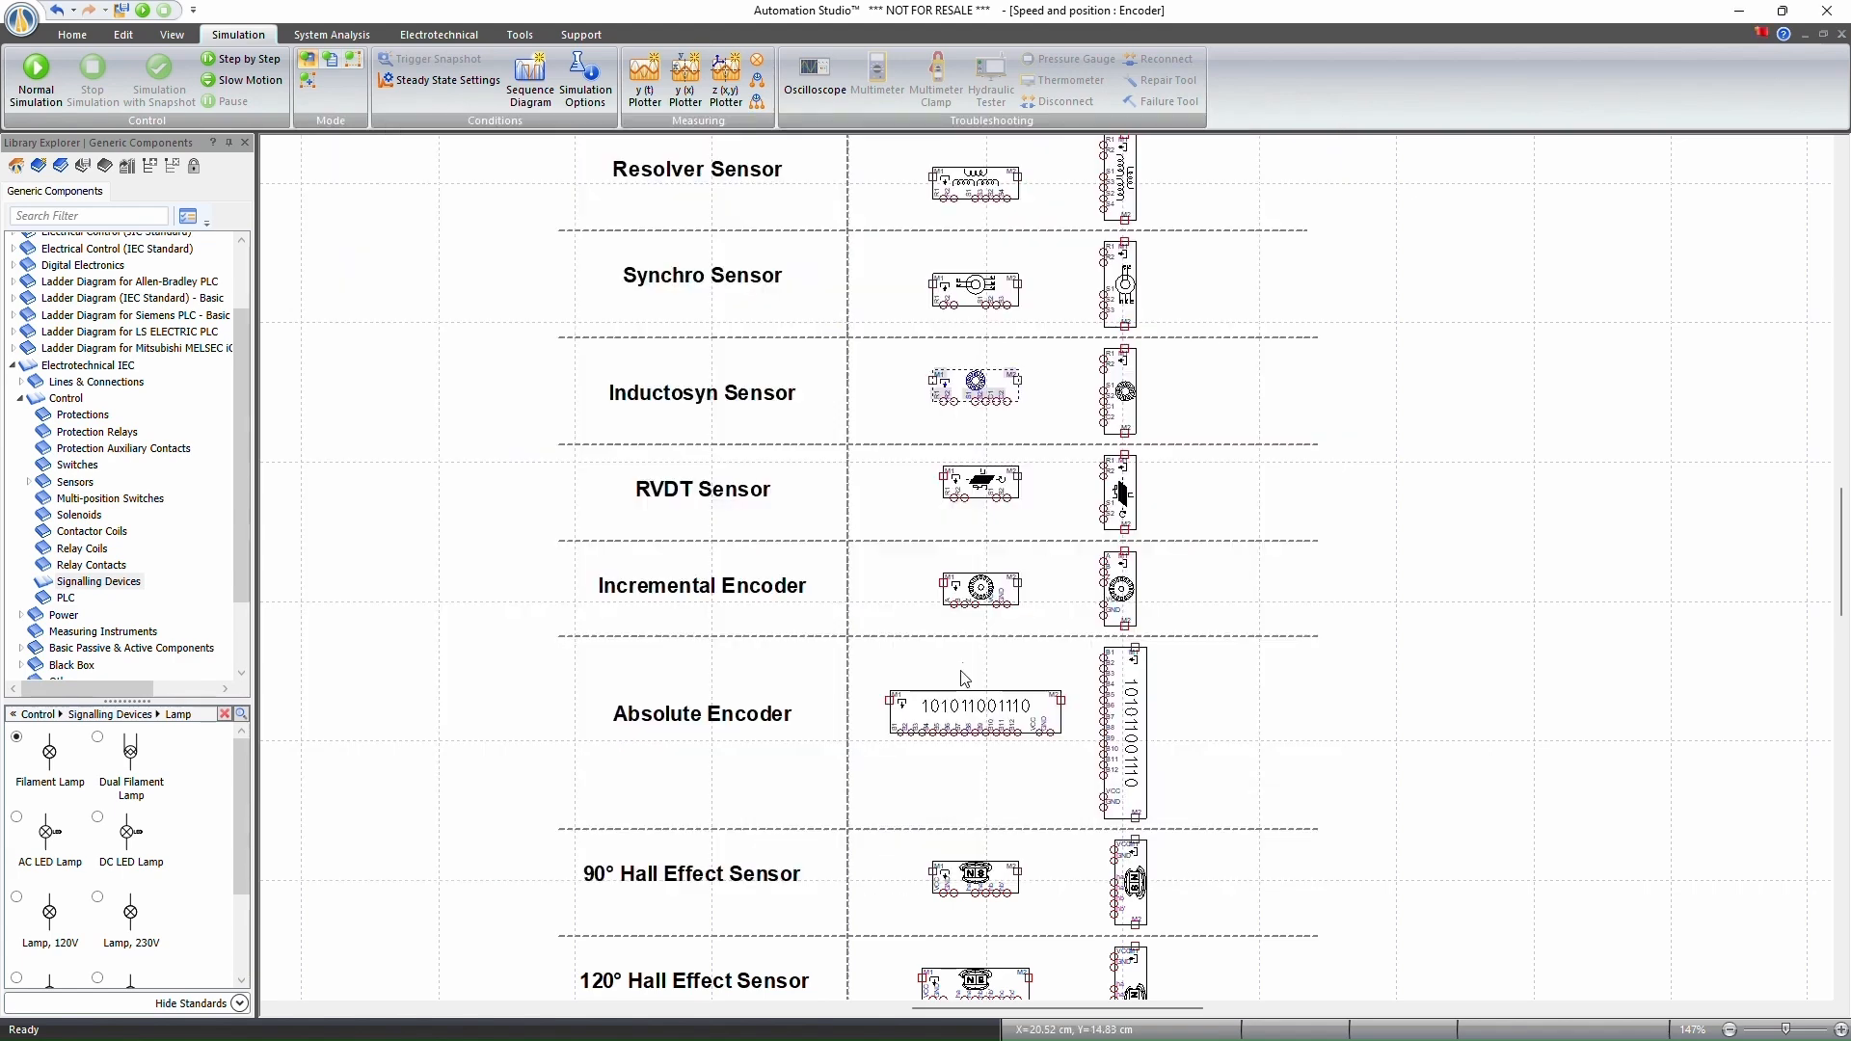
Open the Incremental Encoder's component properties, review its variable assignment and return to its data.
double_click(968, 583)
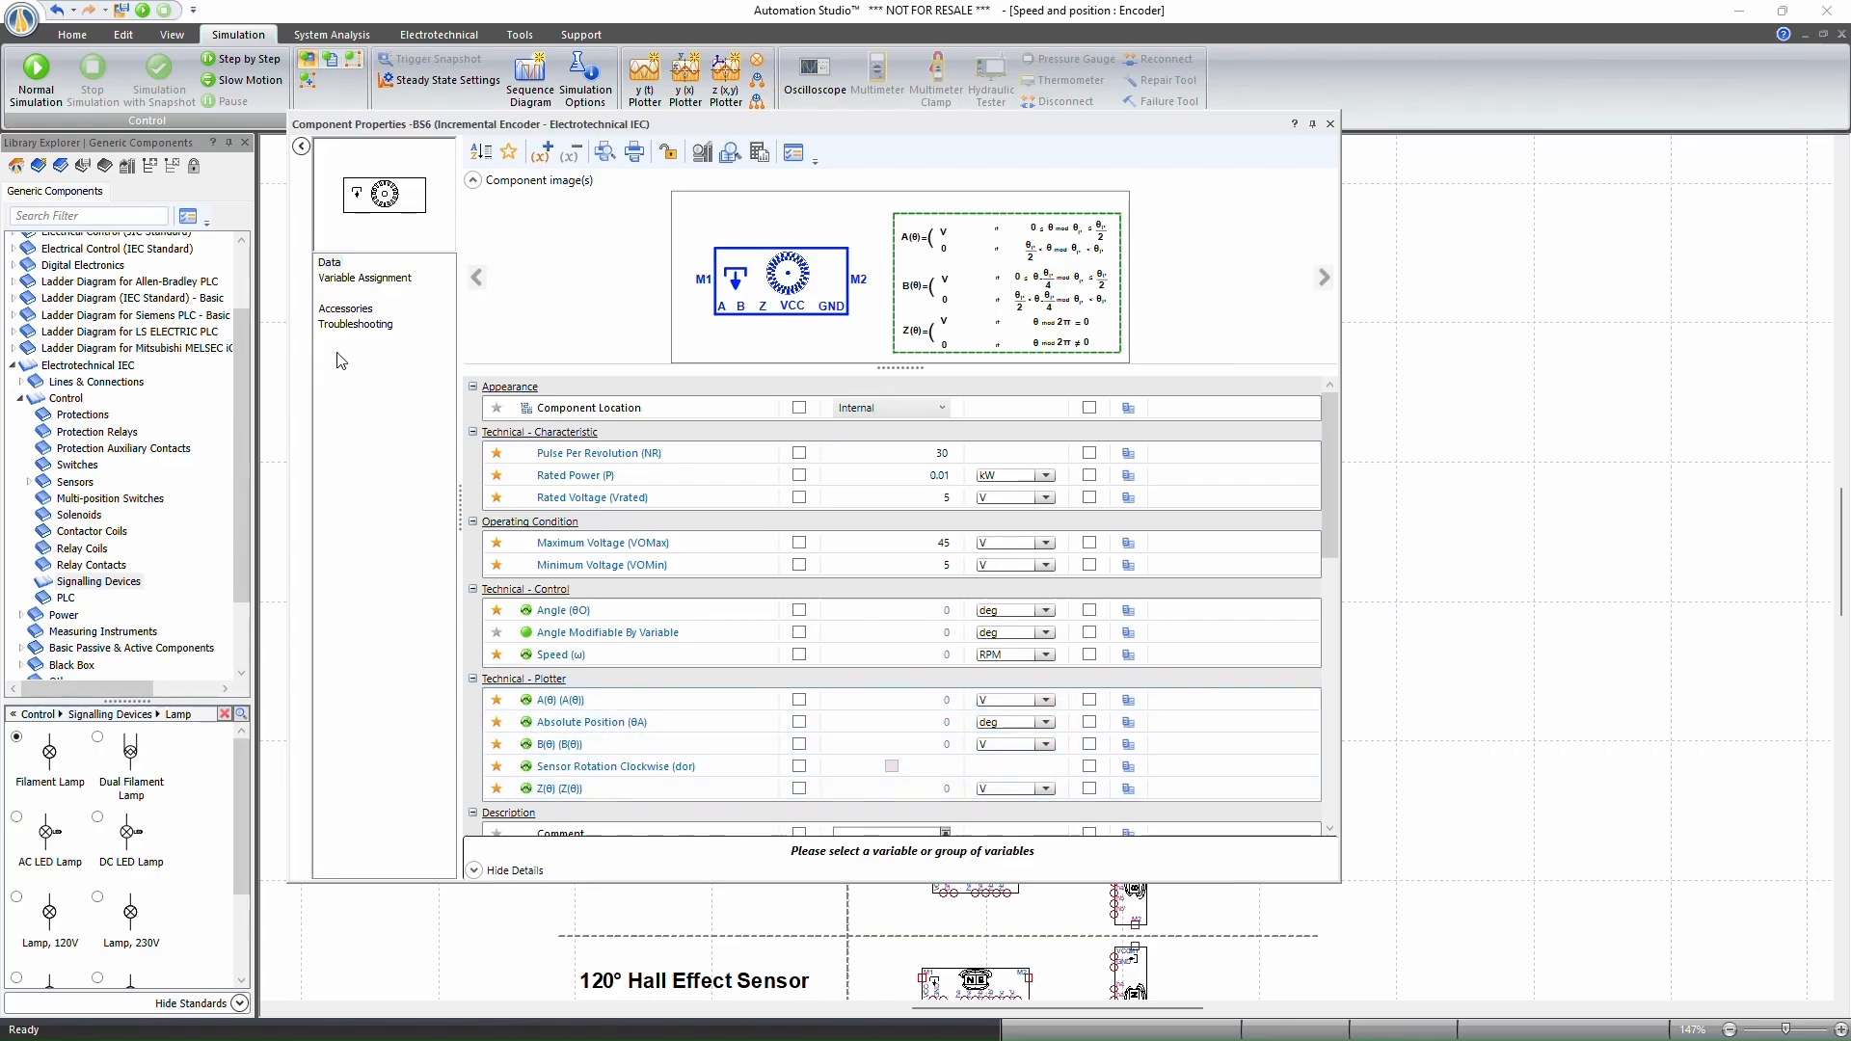
left_click(364, 280)
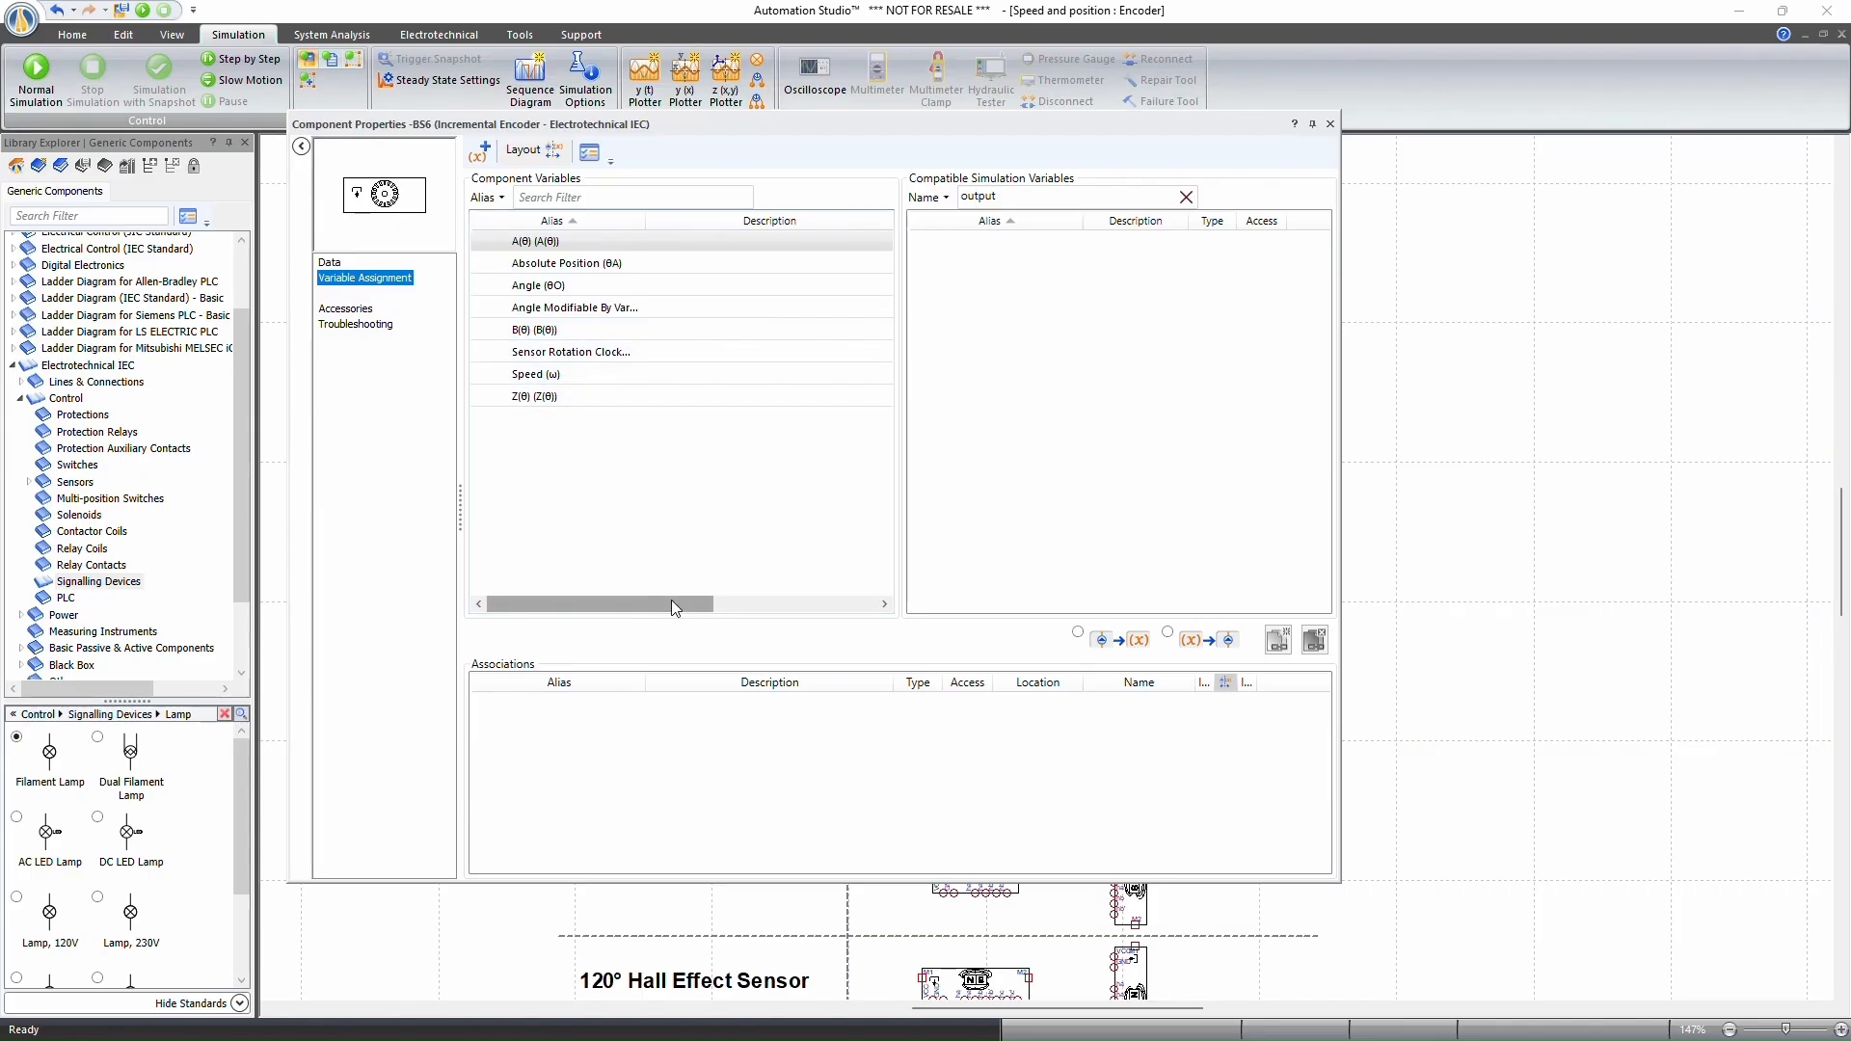
left_click(330, 265)
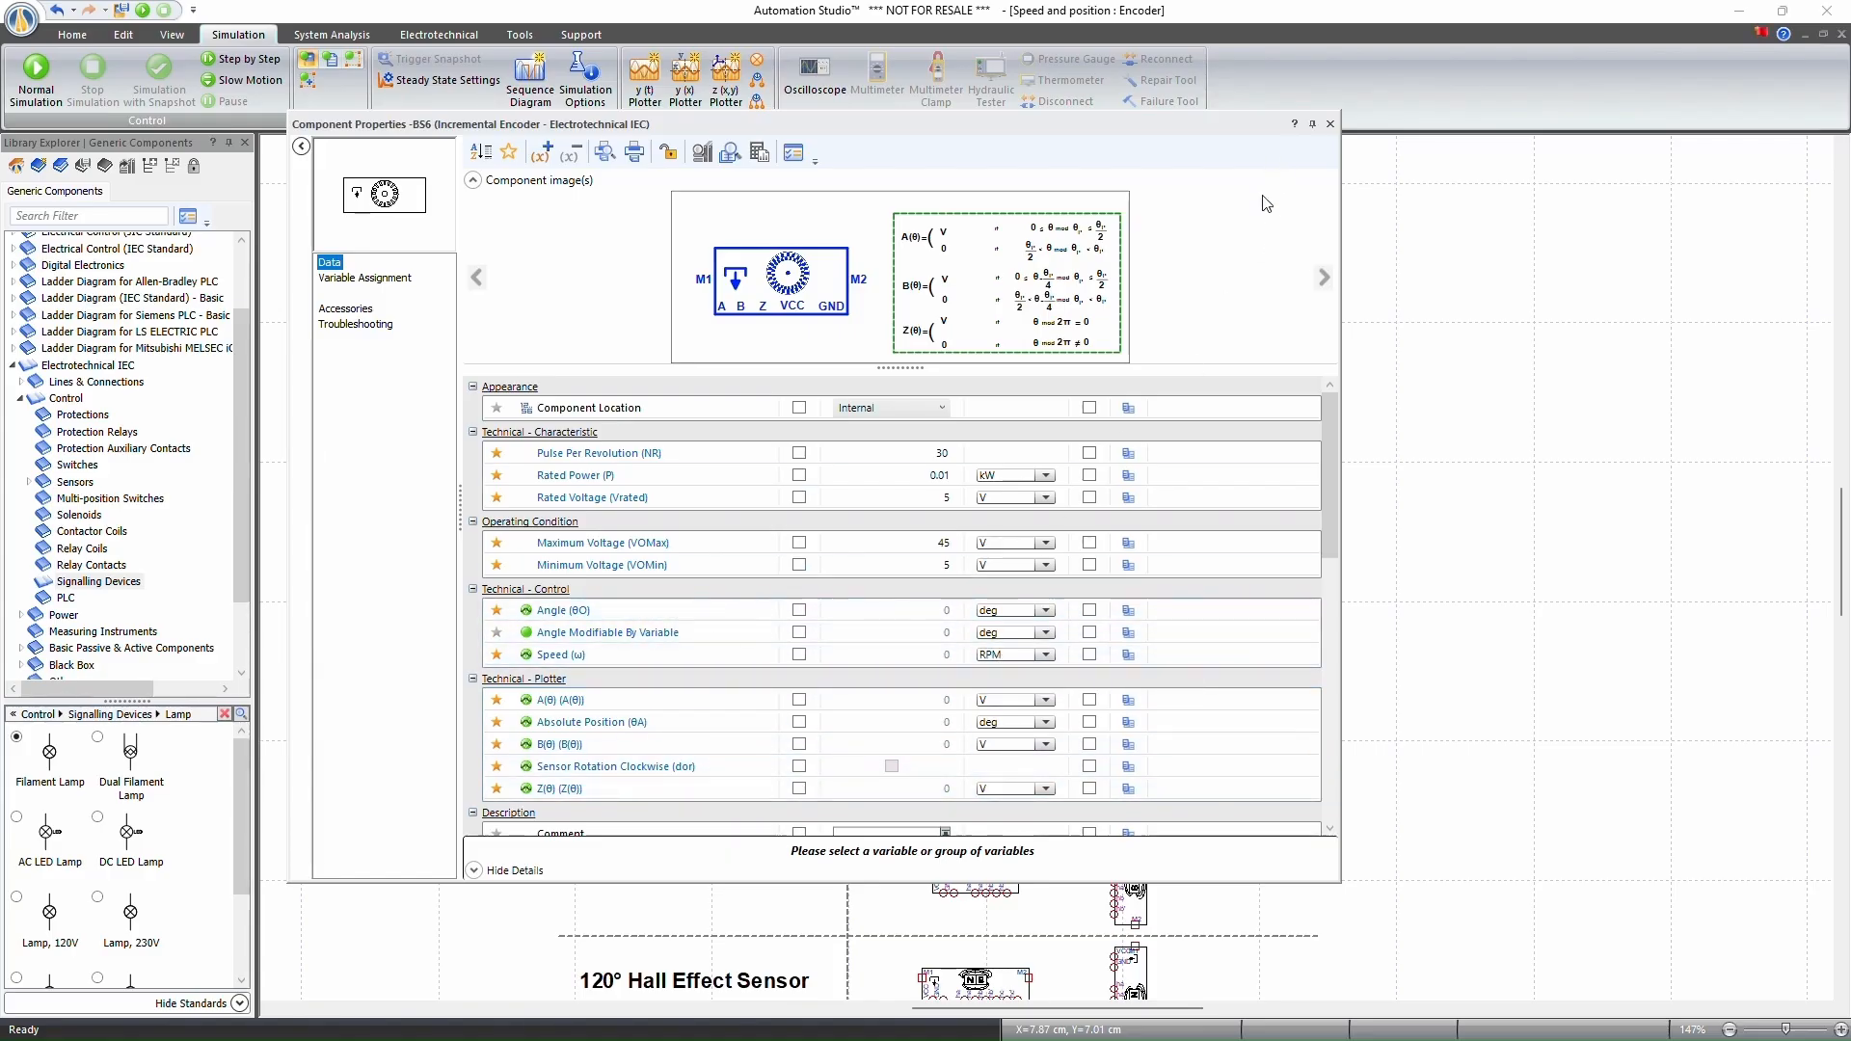
Close the Incremental Encoder's component properties and examine the speed and position encoders listed in the Encoder diagram.
left_click(1331, 124)
scroll(1294, 294, "down", 1)
scroll(1294, 295, "down", 1)
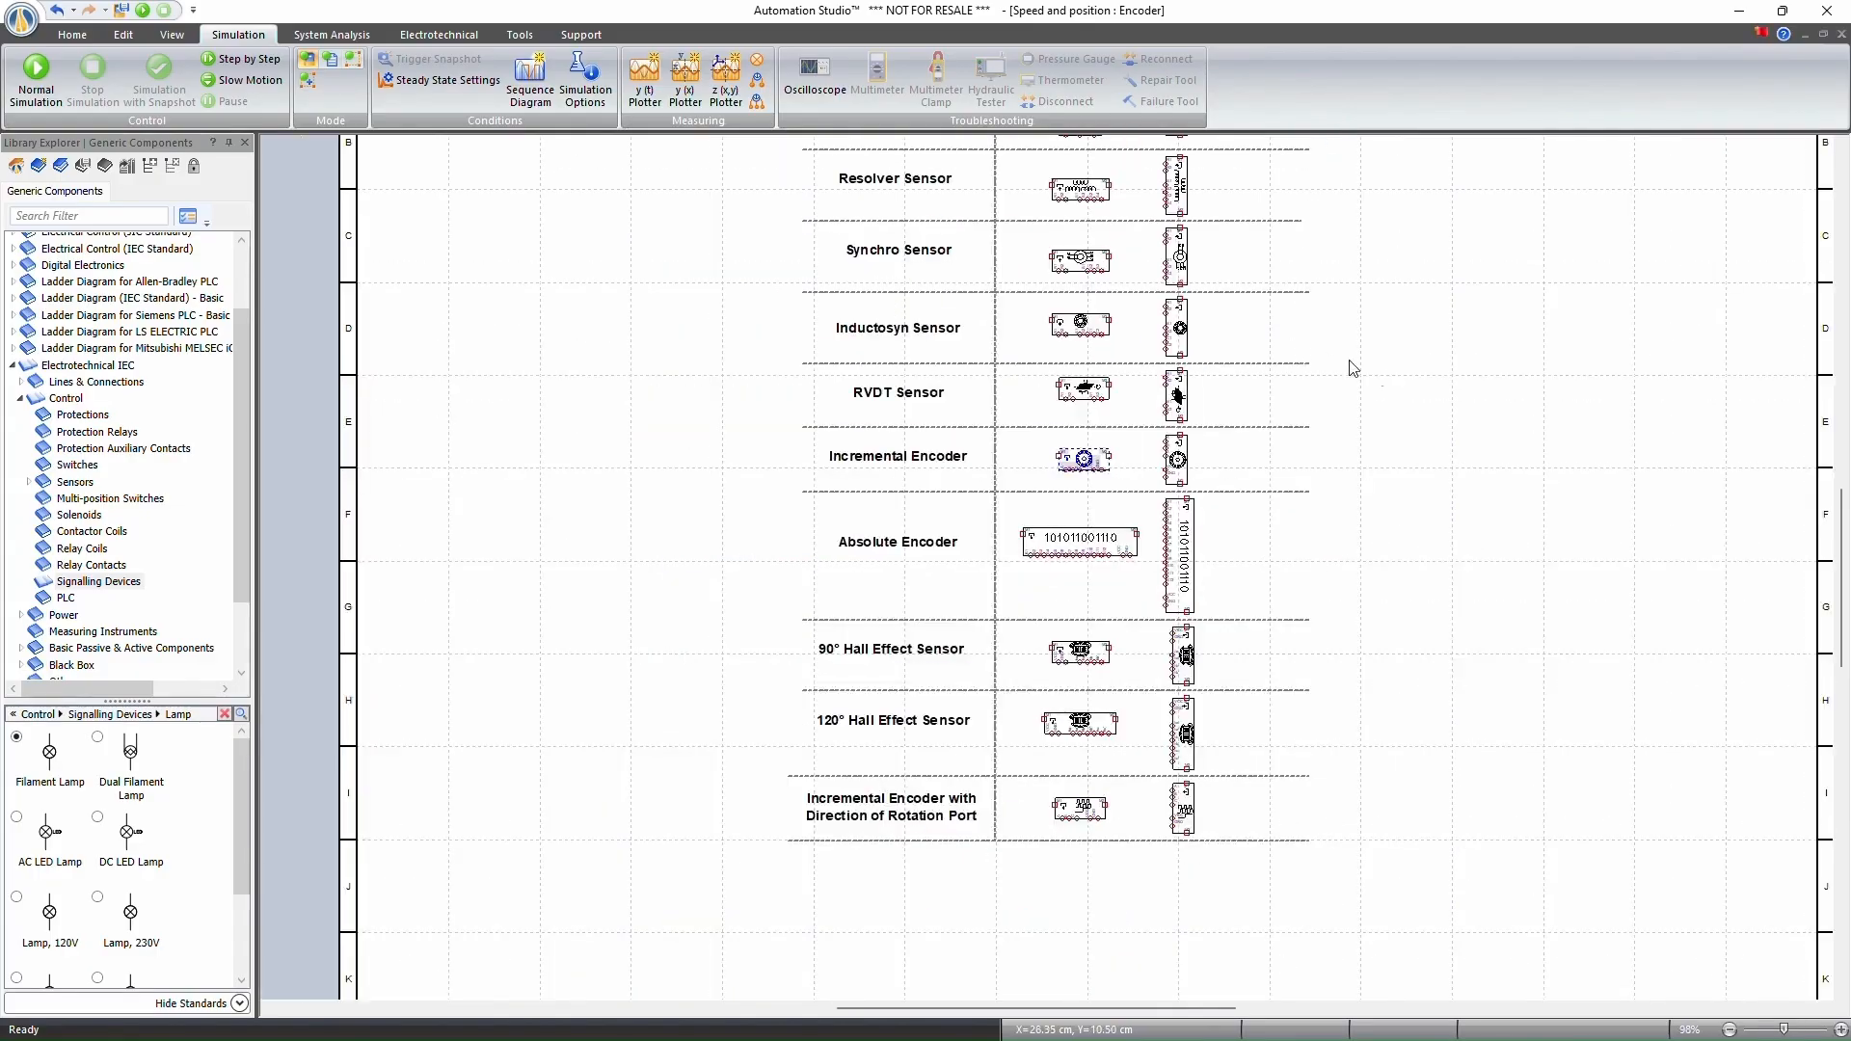
scroll(1281, 389, "up", 1)
scroll(1314, 392, "up", 1)
scroll(1229, 389, "up", 2)
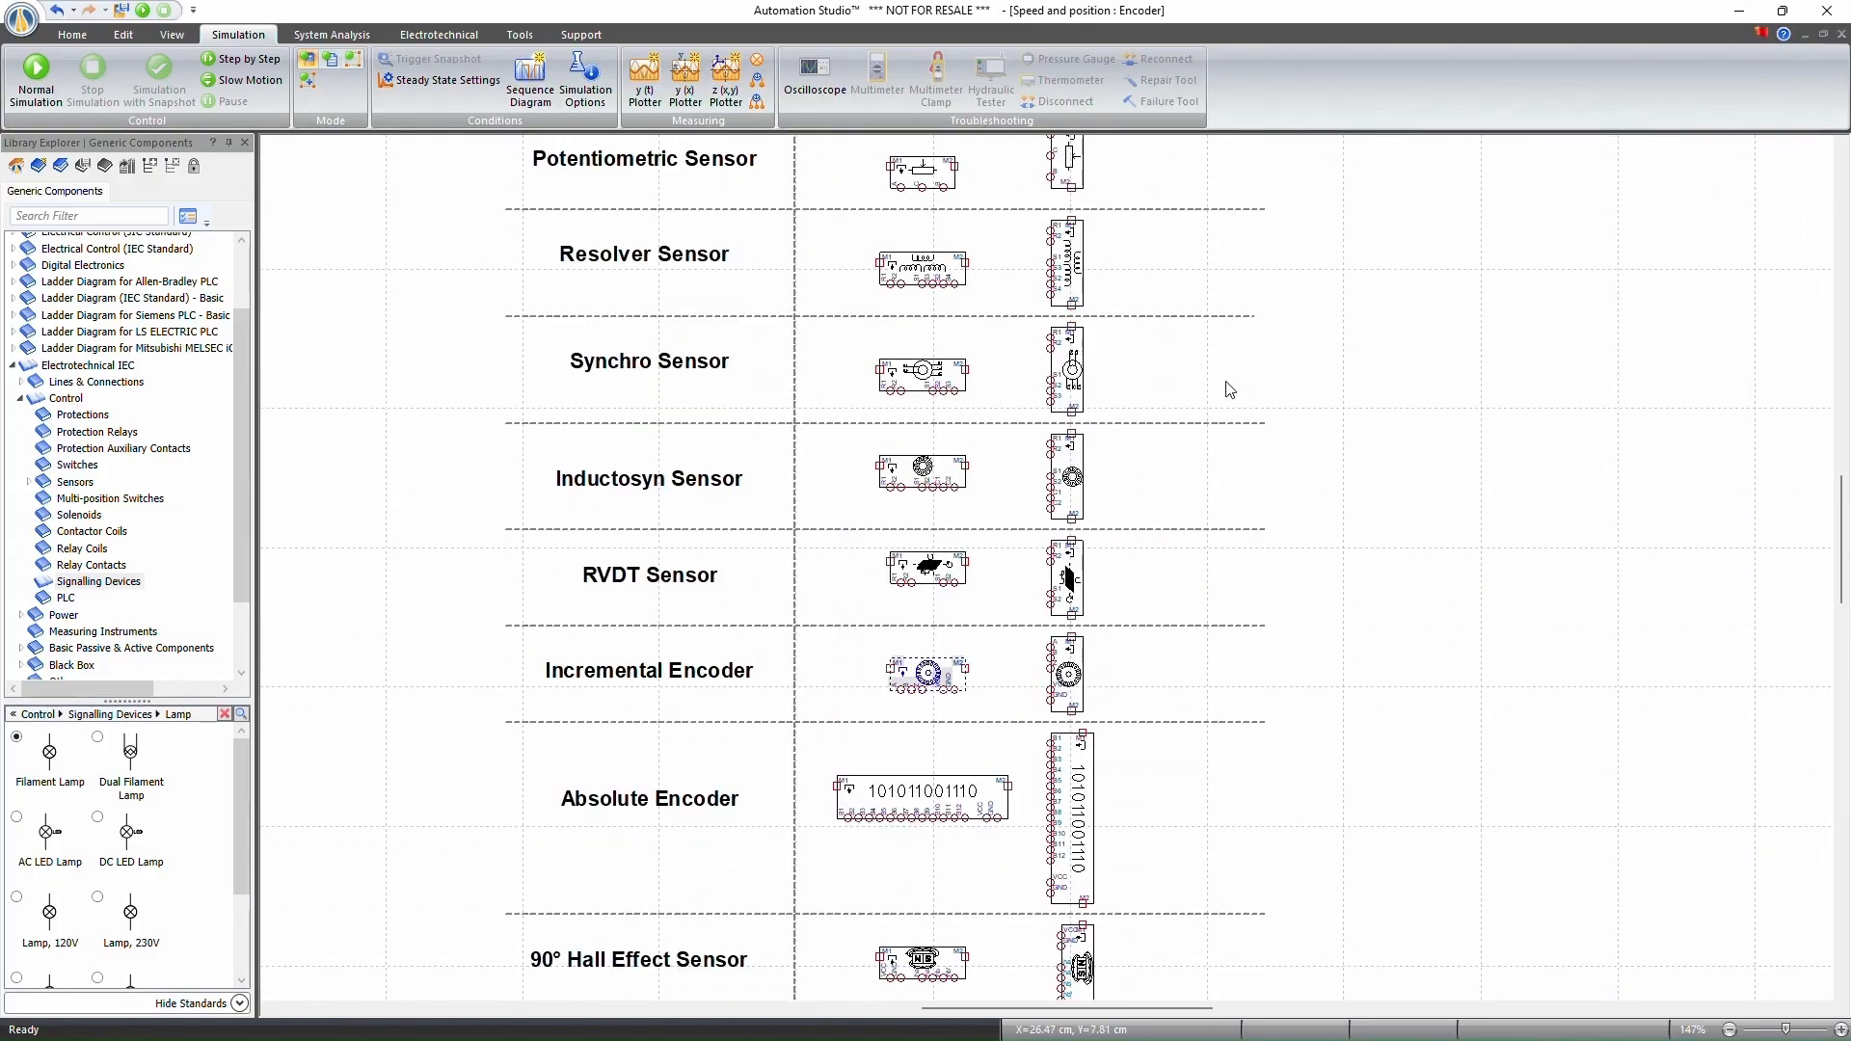
scroll(887, 386, "up", 1)
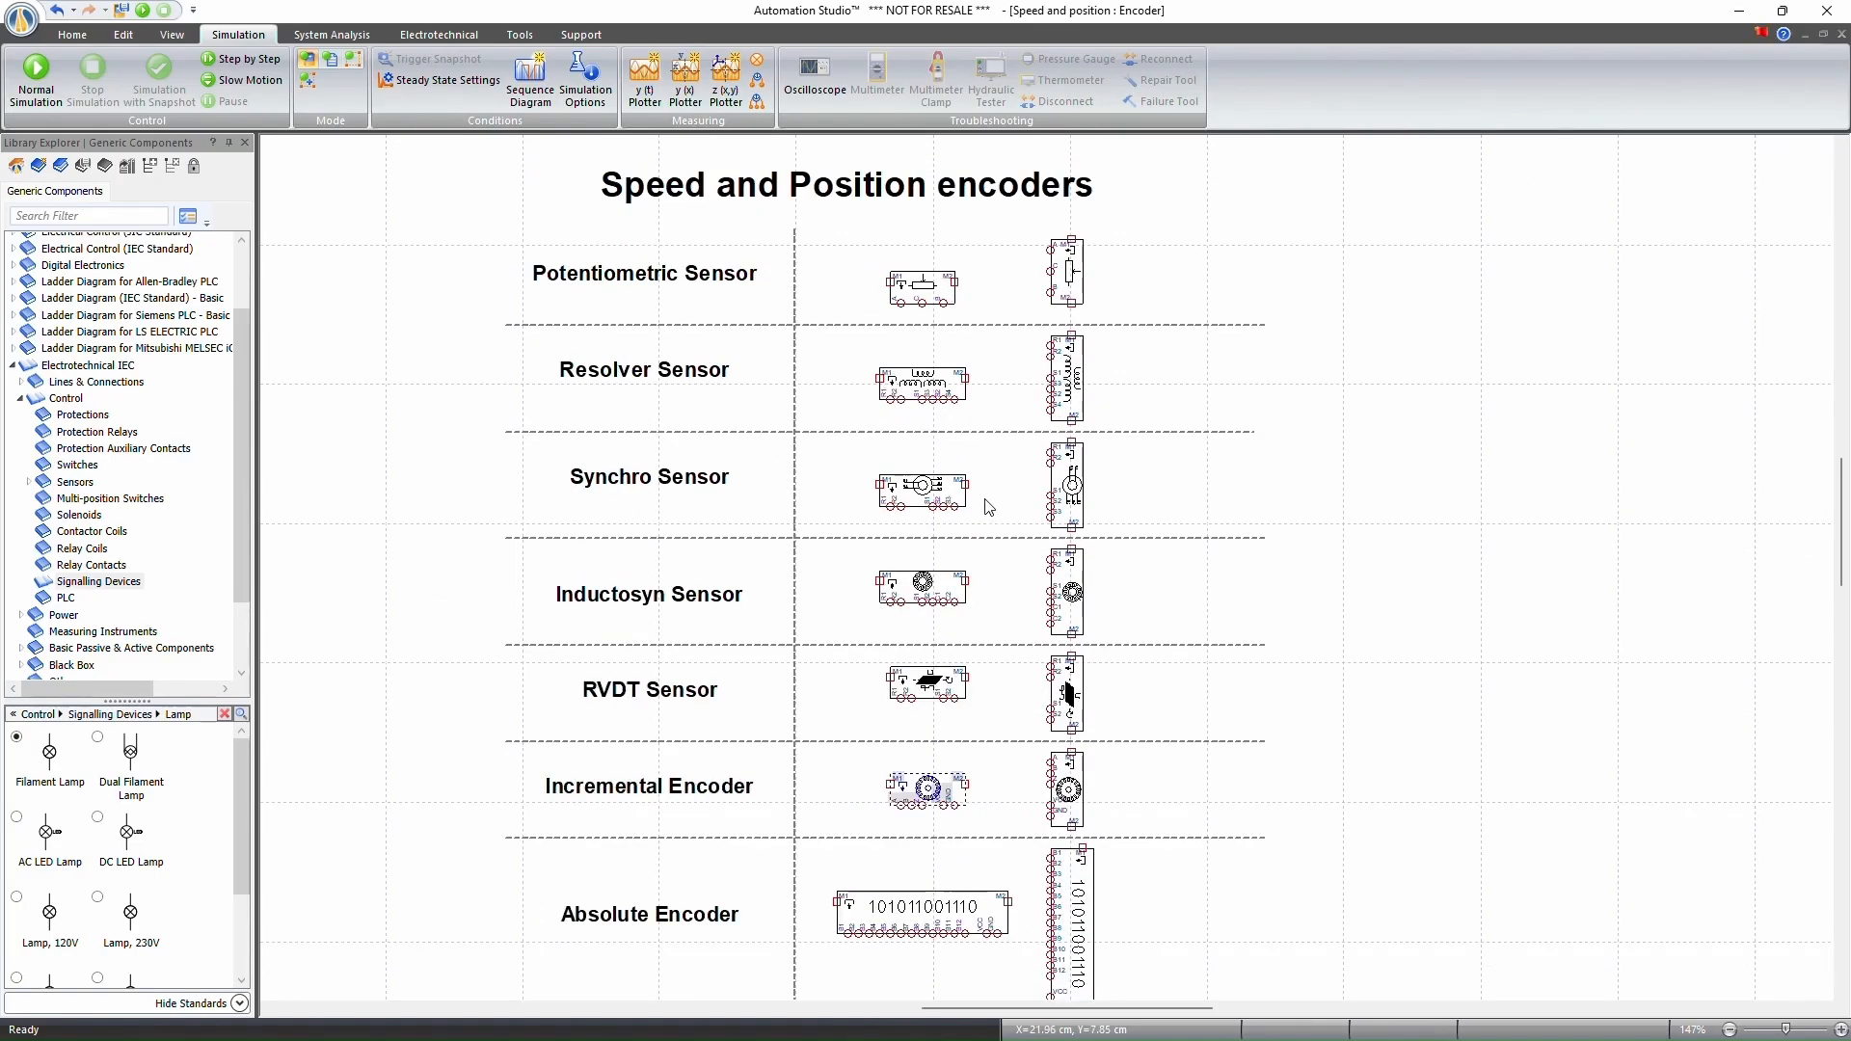
scroll(988, 506, "down", 1)
Switch to the Decoder diagram and examine its speed and position decoders from the top of the list.
key("ctrl+Tab")
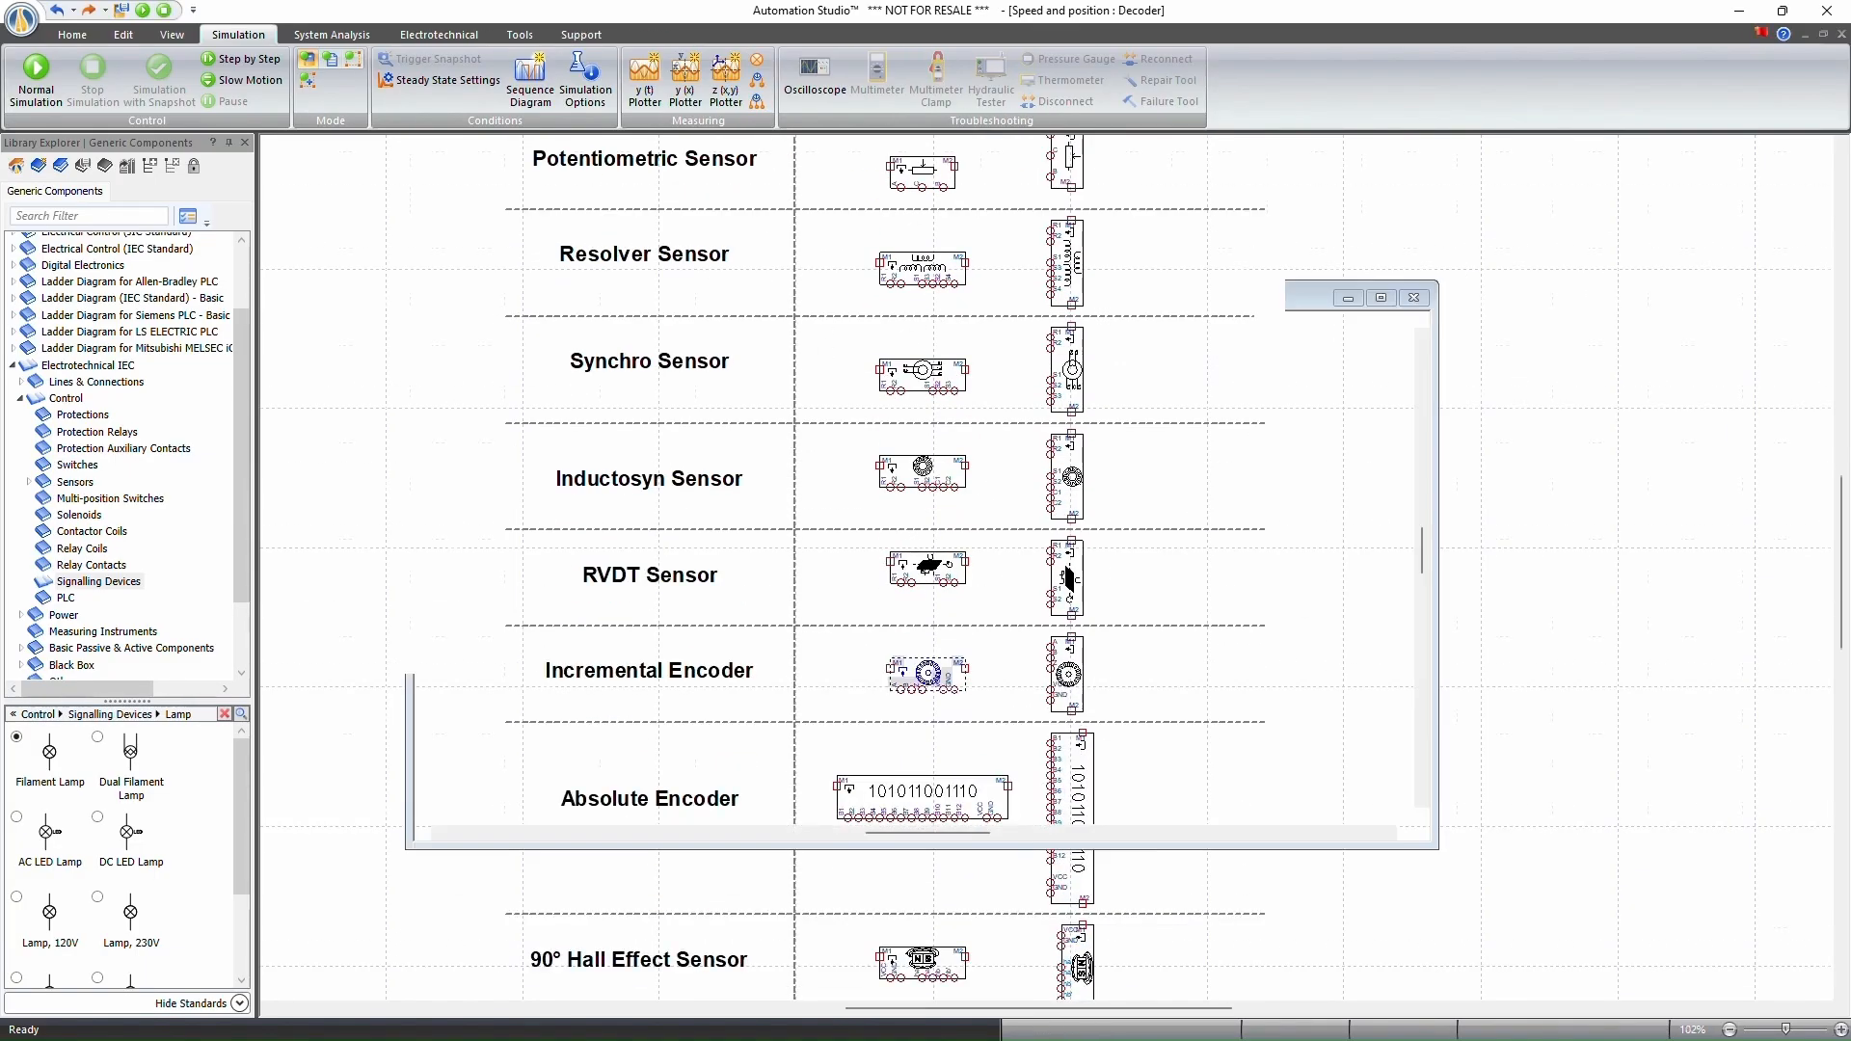
scroll(1444, 457, "up", 4, "ctrl")
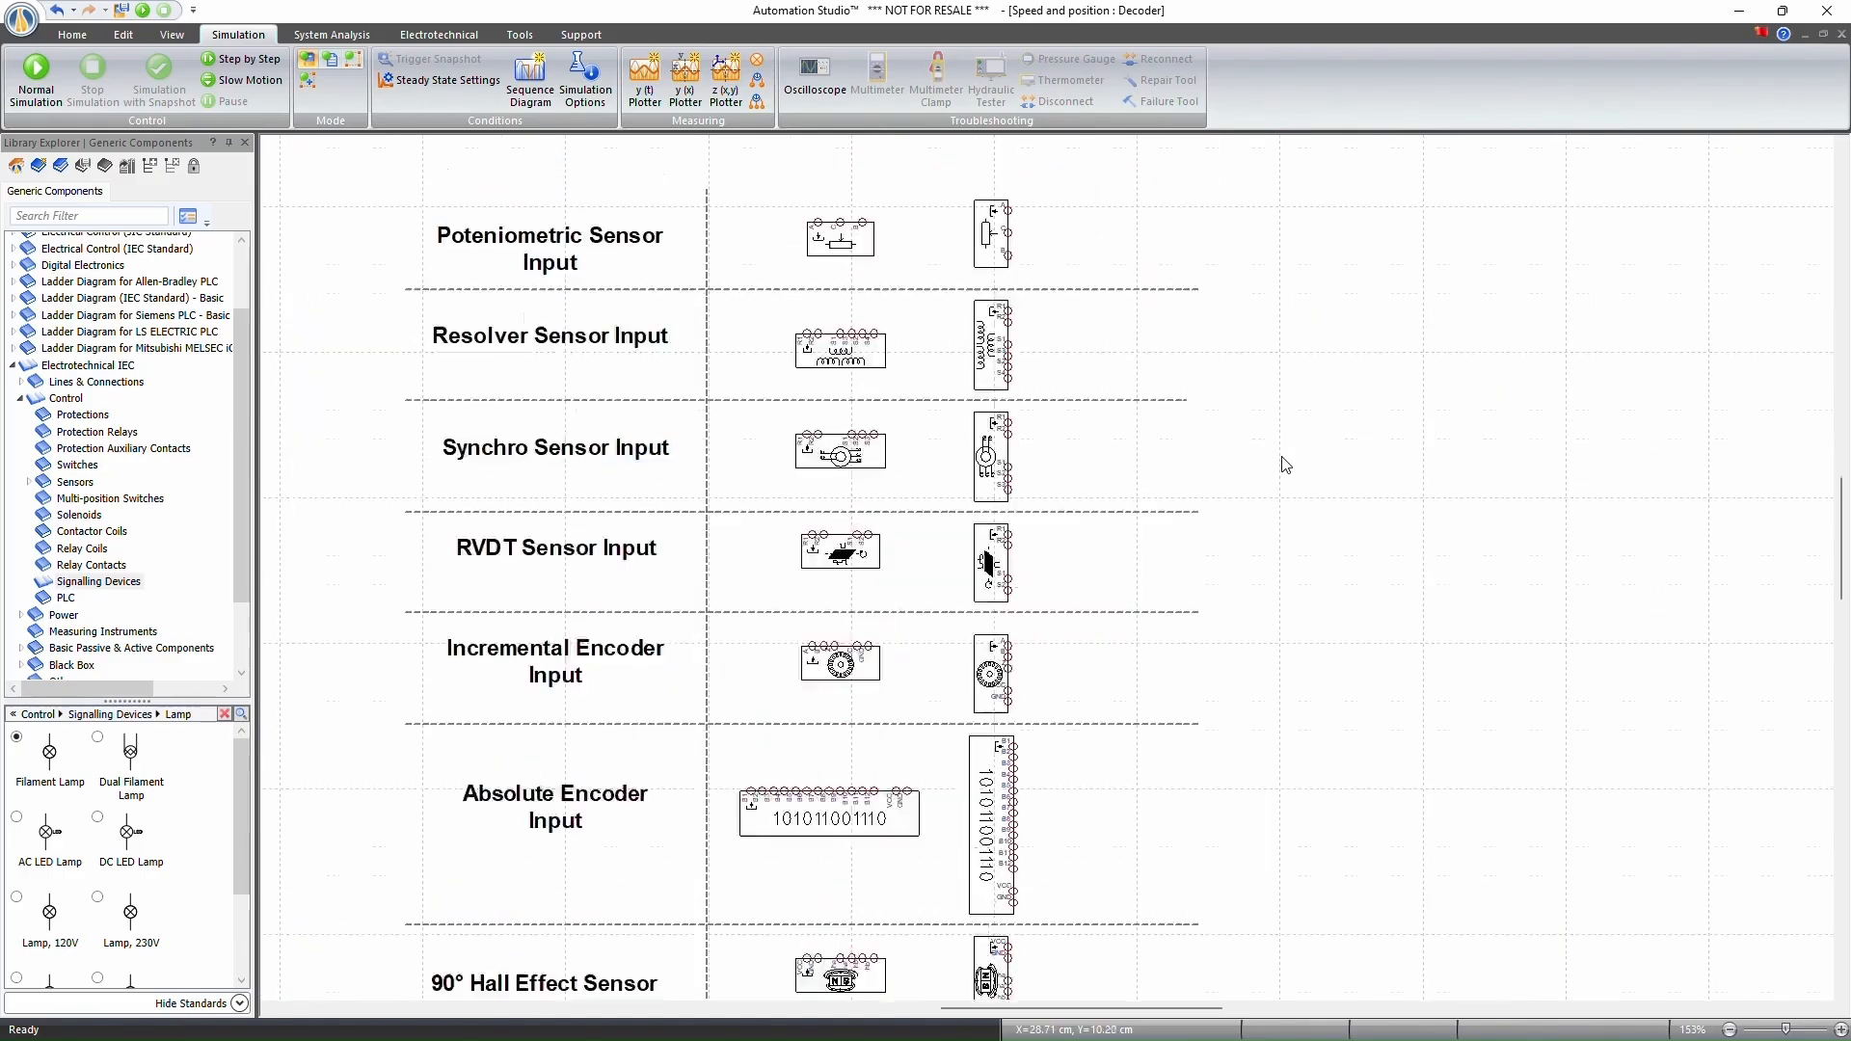
scroll(1170, 463, "up", 1)
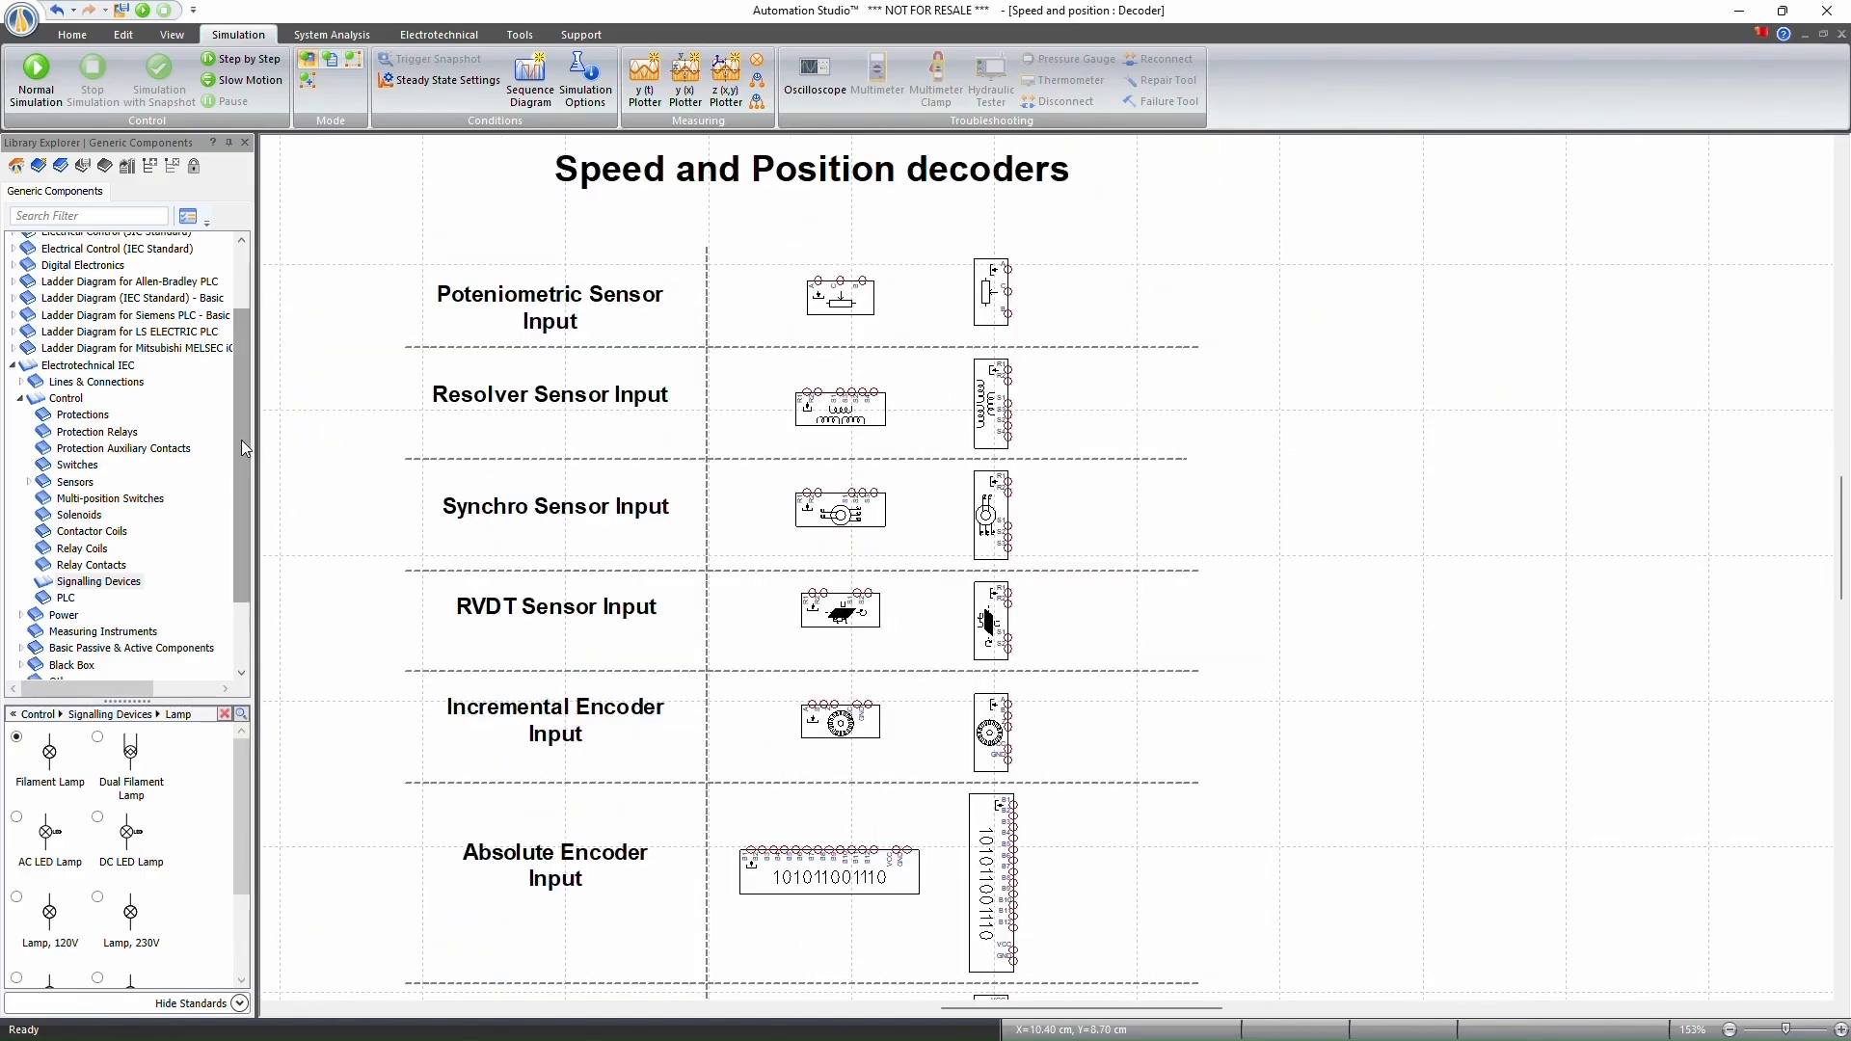
Browse the Electrotechnical IEC library to the Speed & Position sensors under Control and examine the available encoder components.
scroll(242, 440, "down", 2)
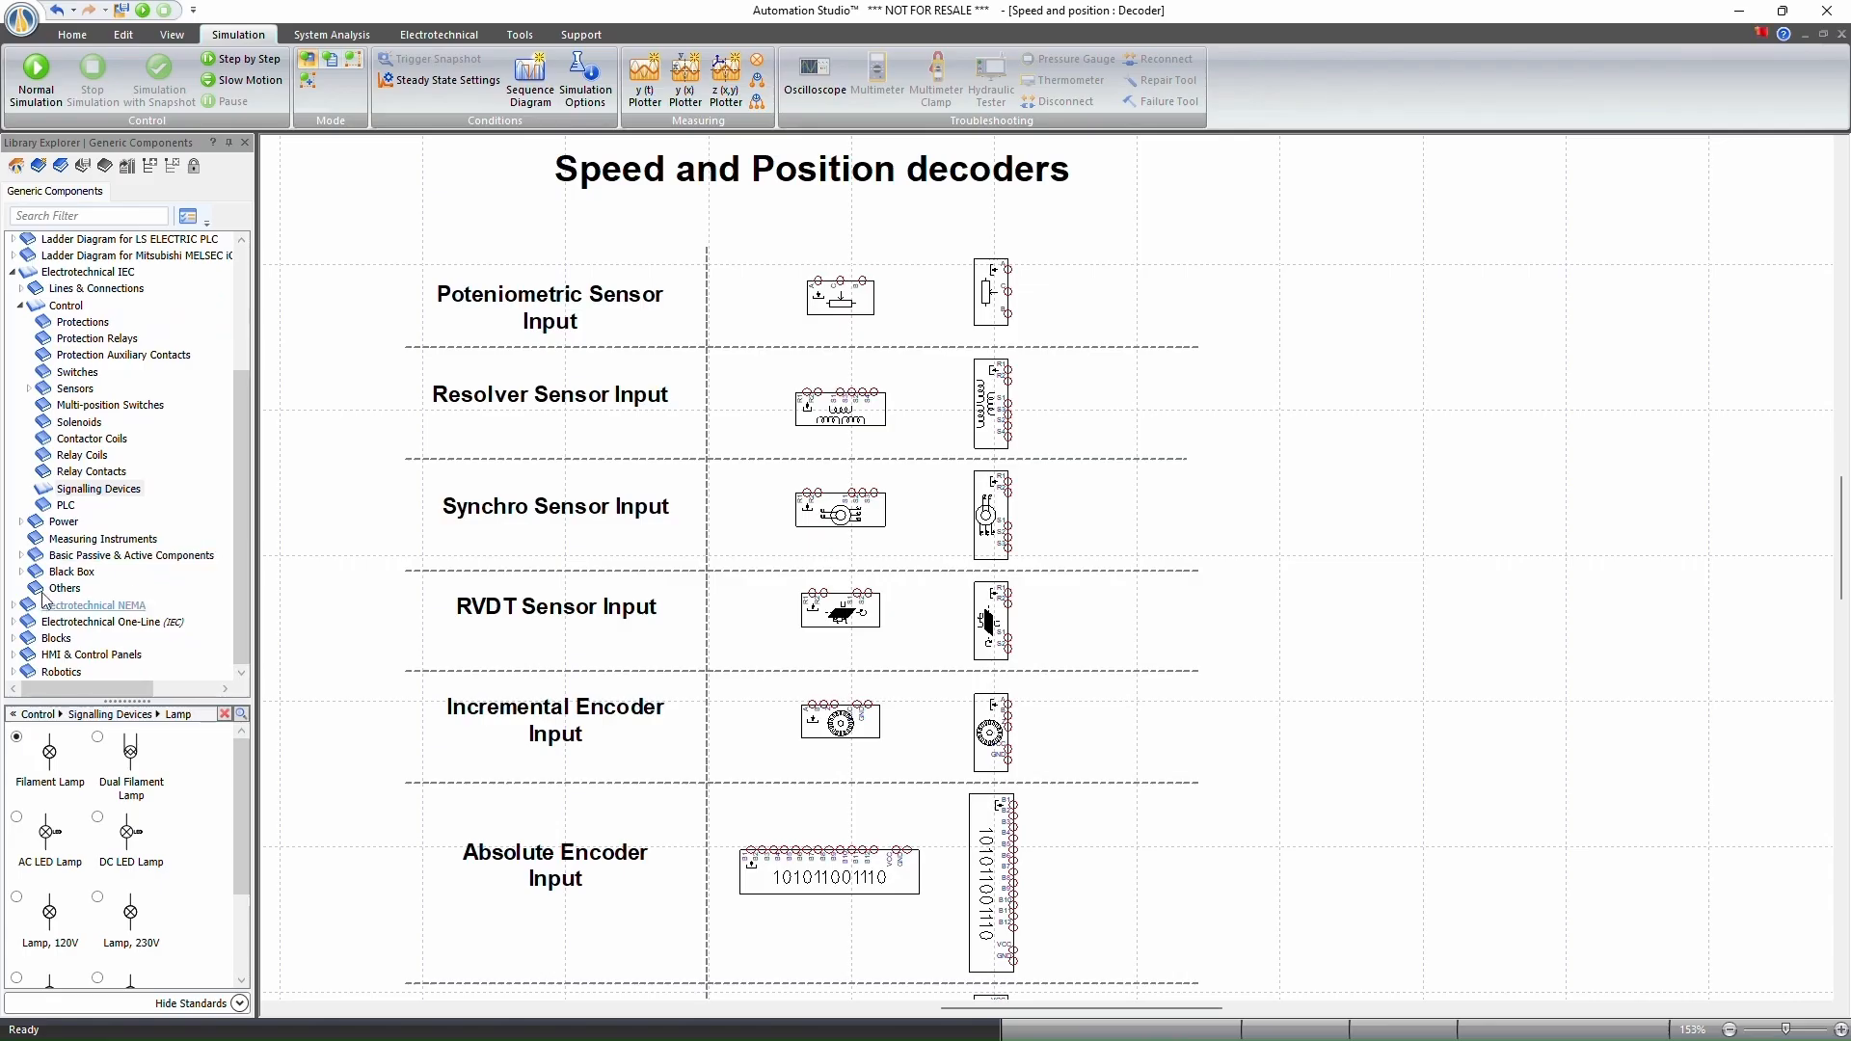
left_click(68, 390)
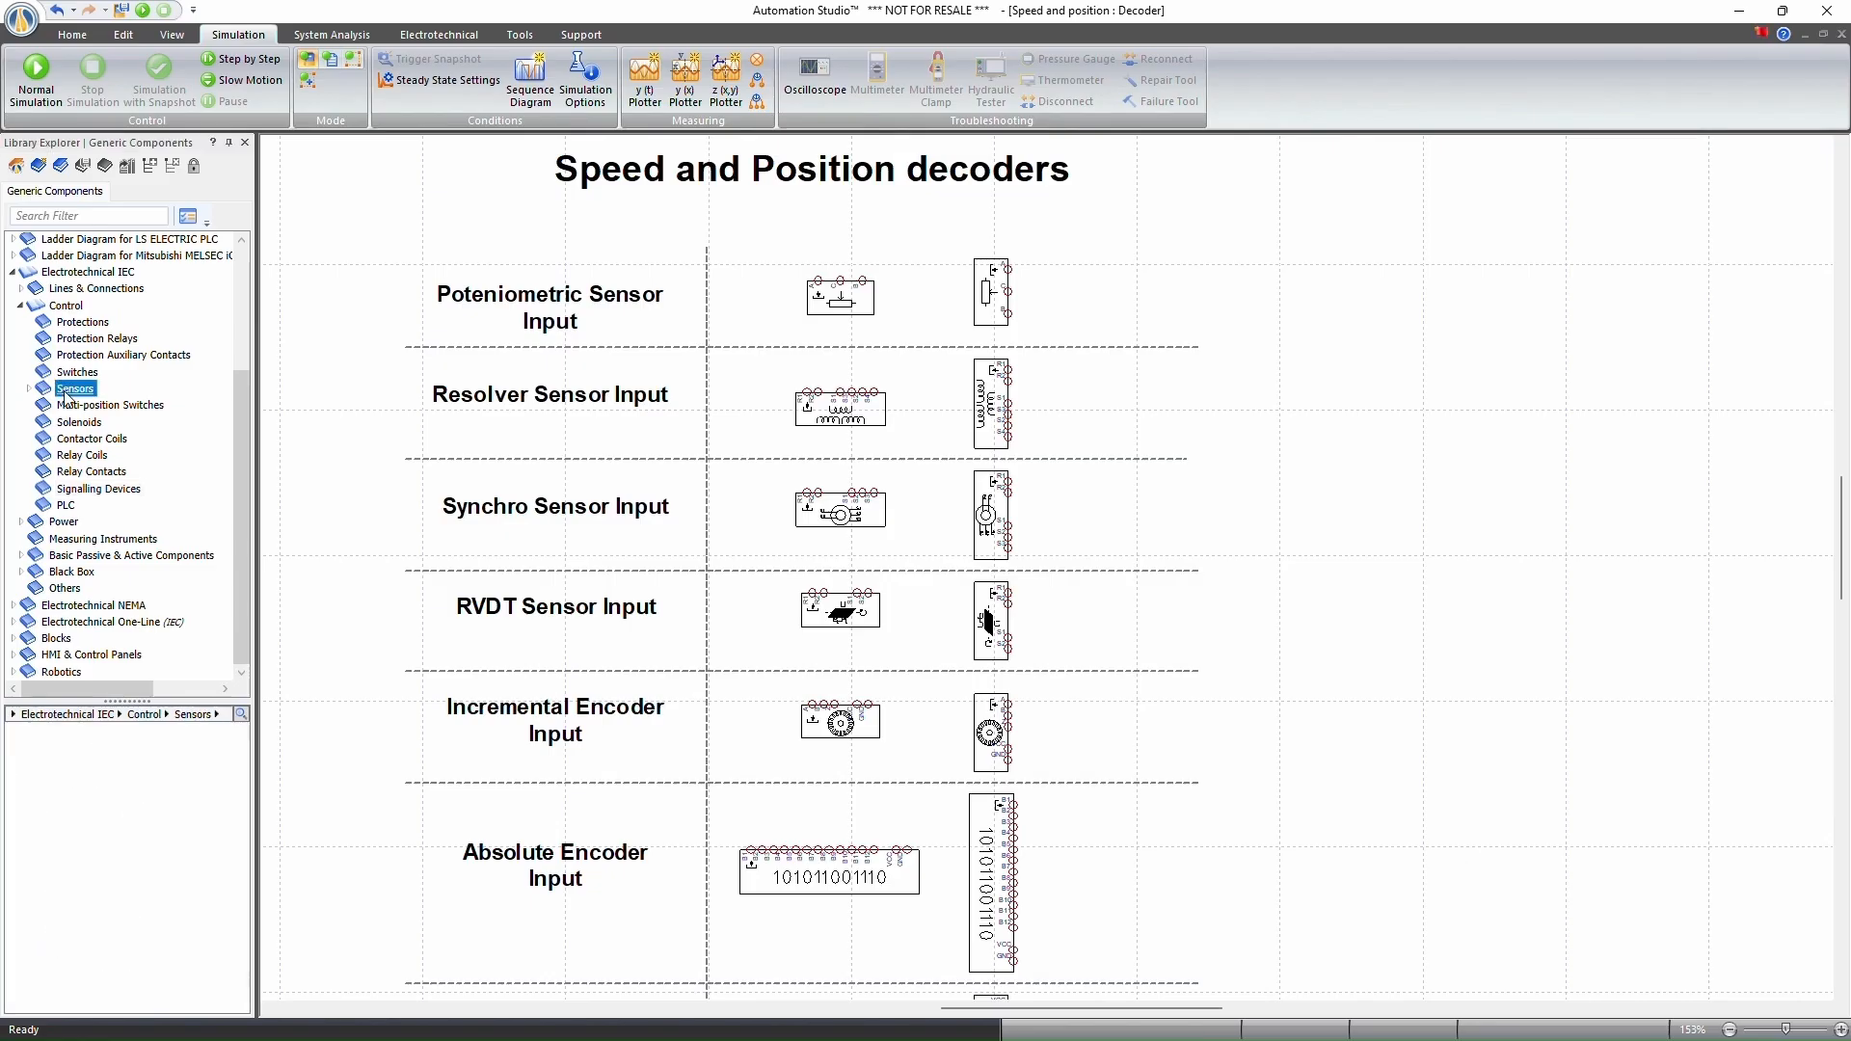
double_click(68, 390)
left_click(104, 490)
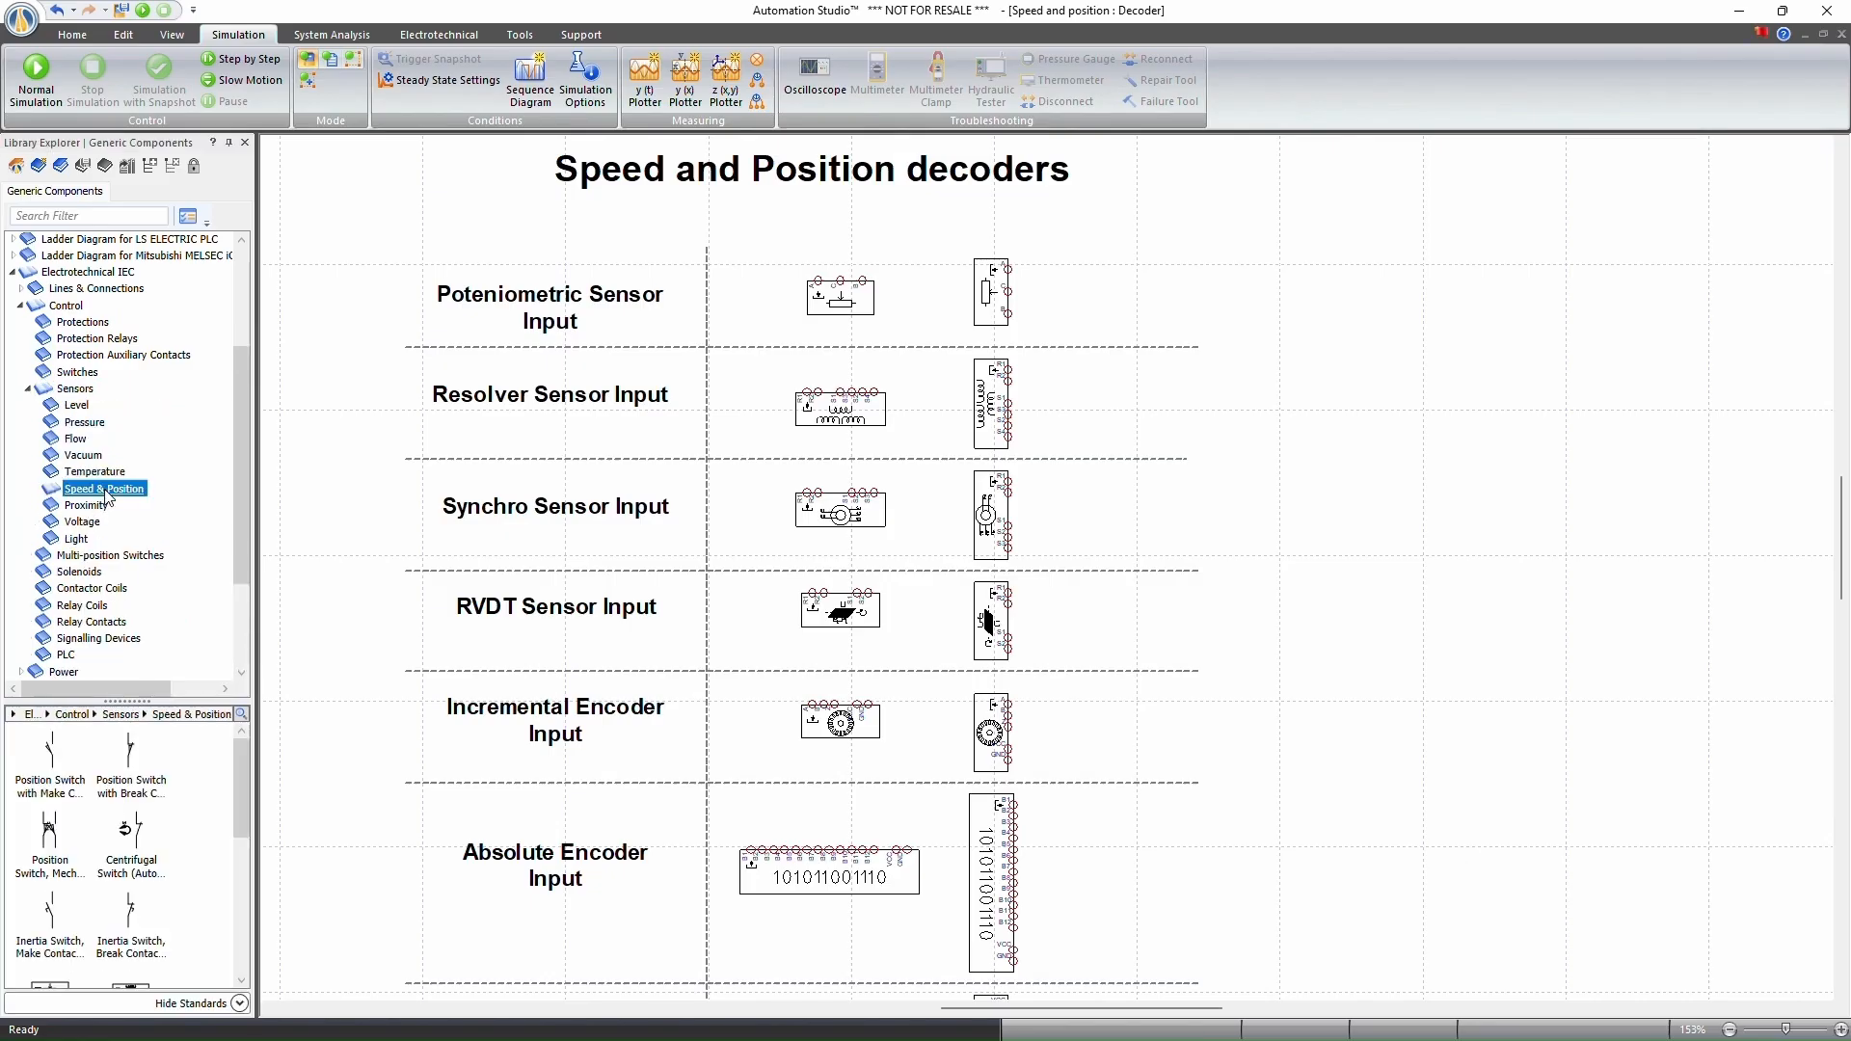
scroll(160, 776, "down", 2)
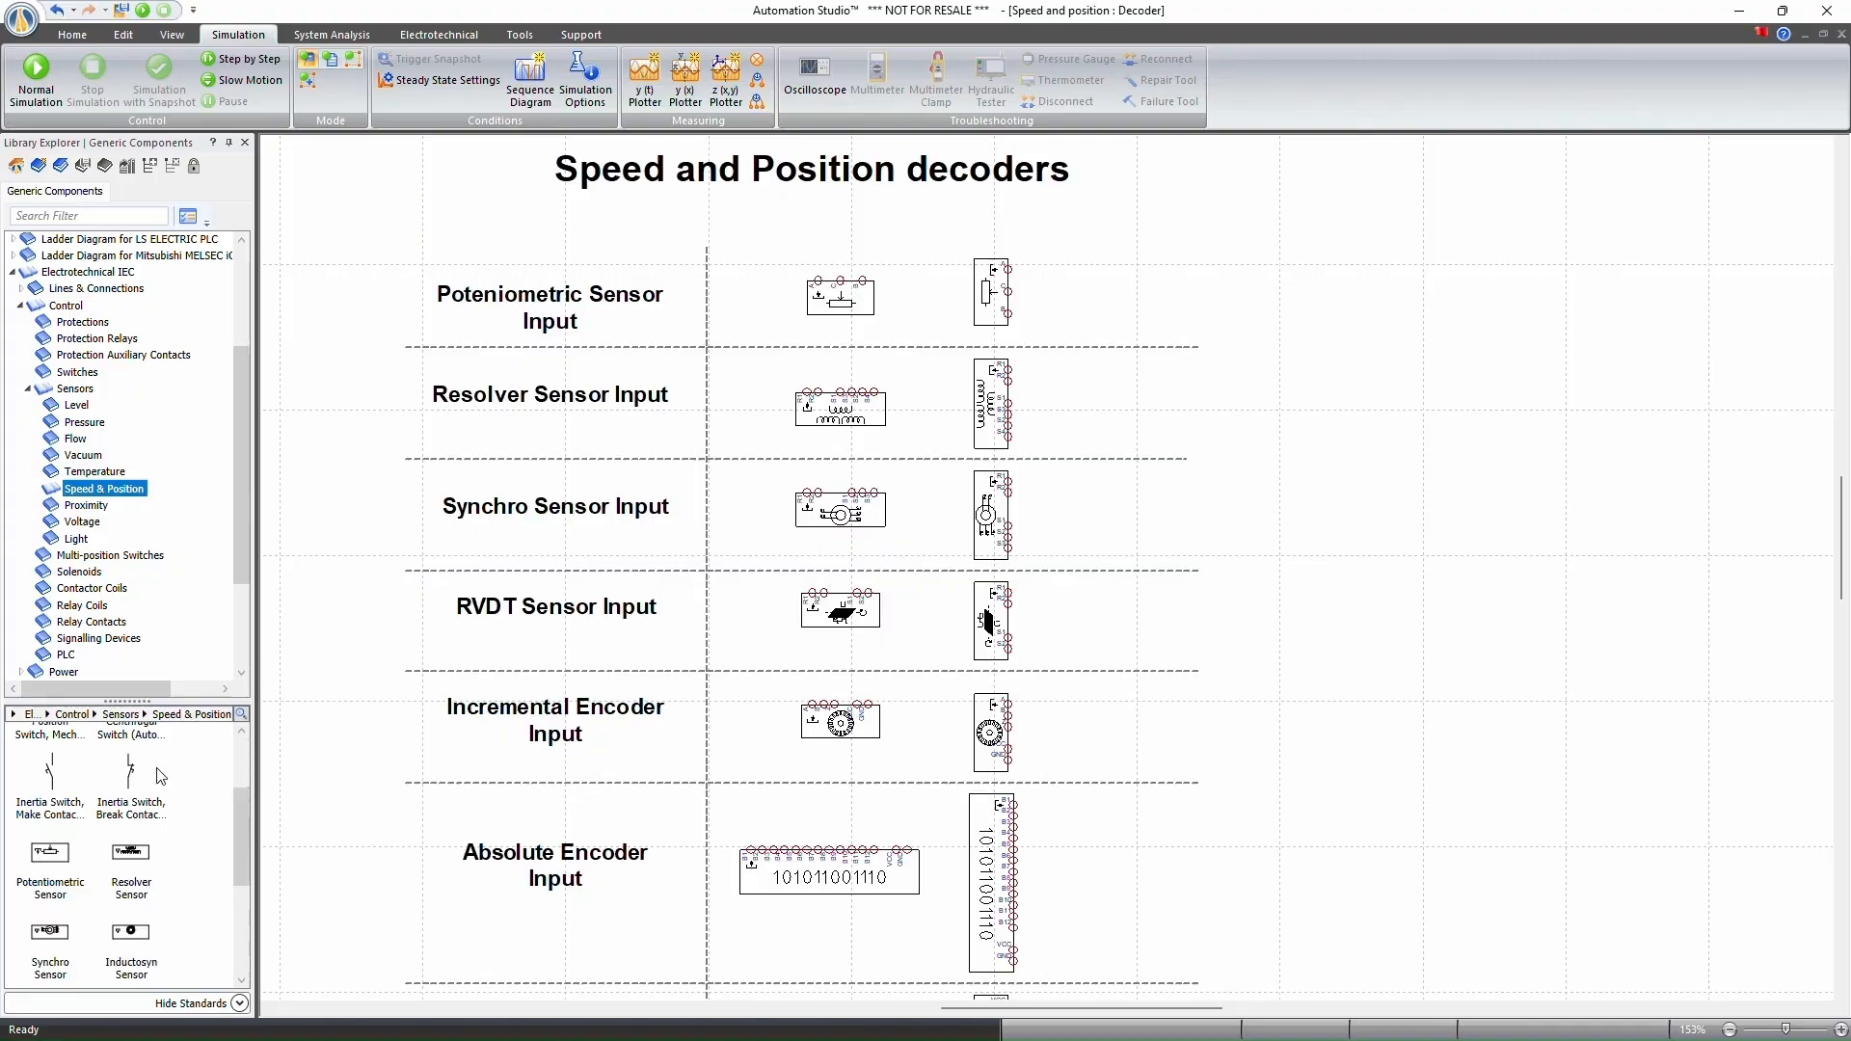
scroll(160, 777, "down", 4)
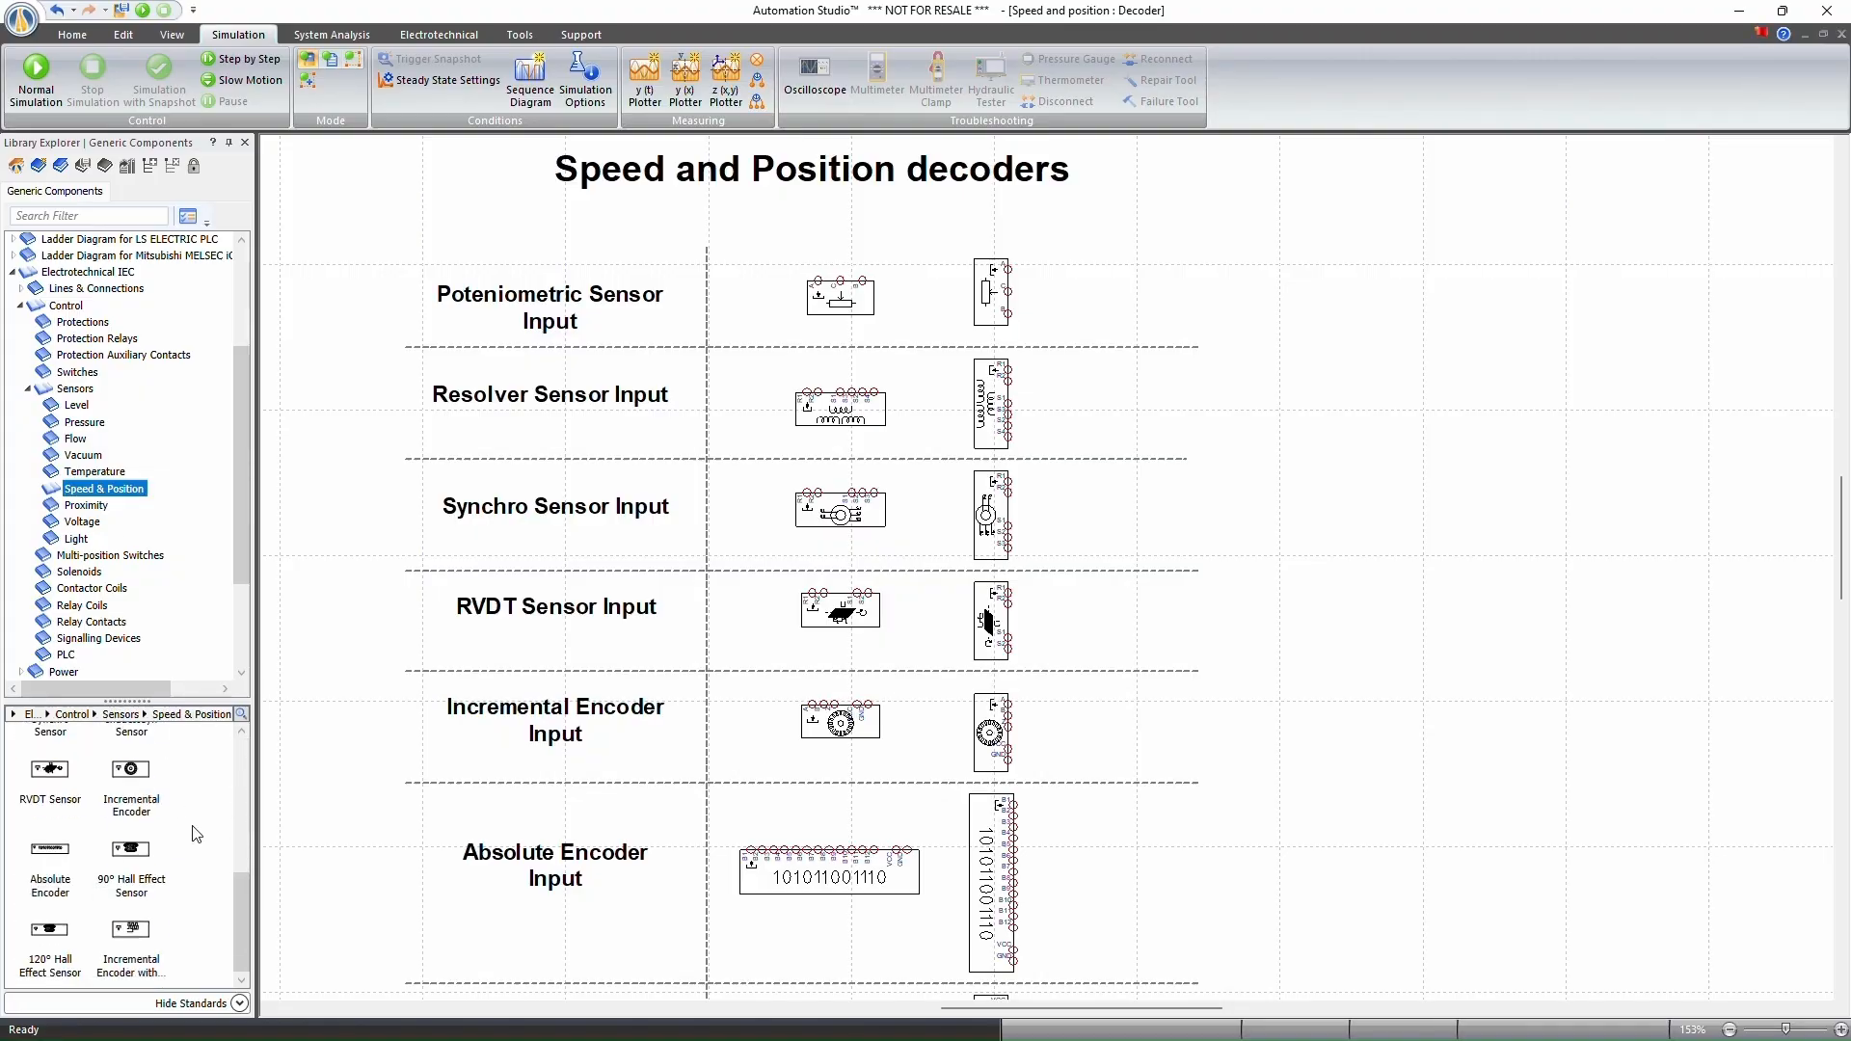
Browse to the Black Box Inputs in the Electrotechnical IEC library and examine the sensor and encoder input components.
scroll(205, 590, "down", 2)
scroll(151, 576, "down", 1)
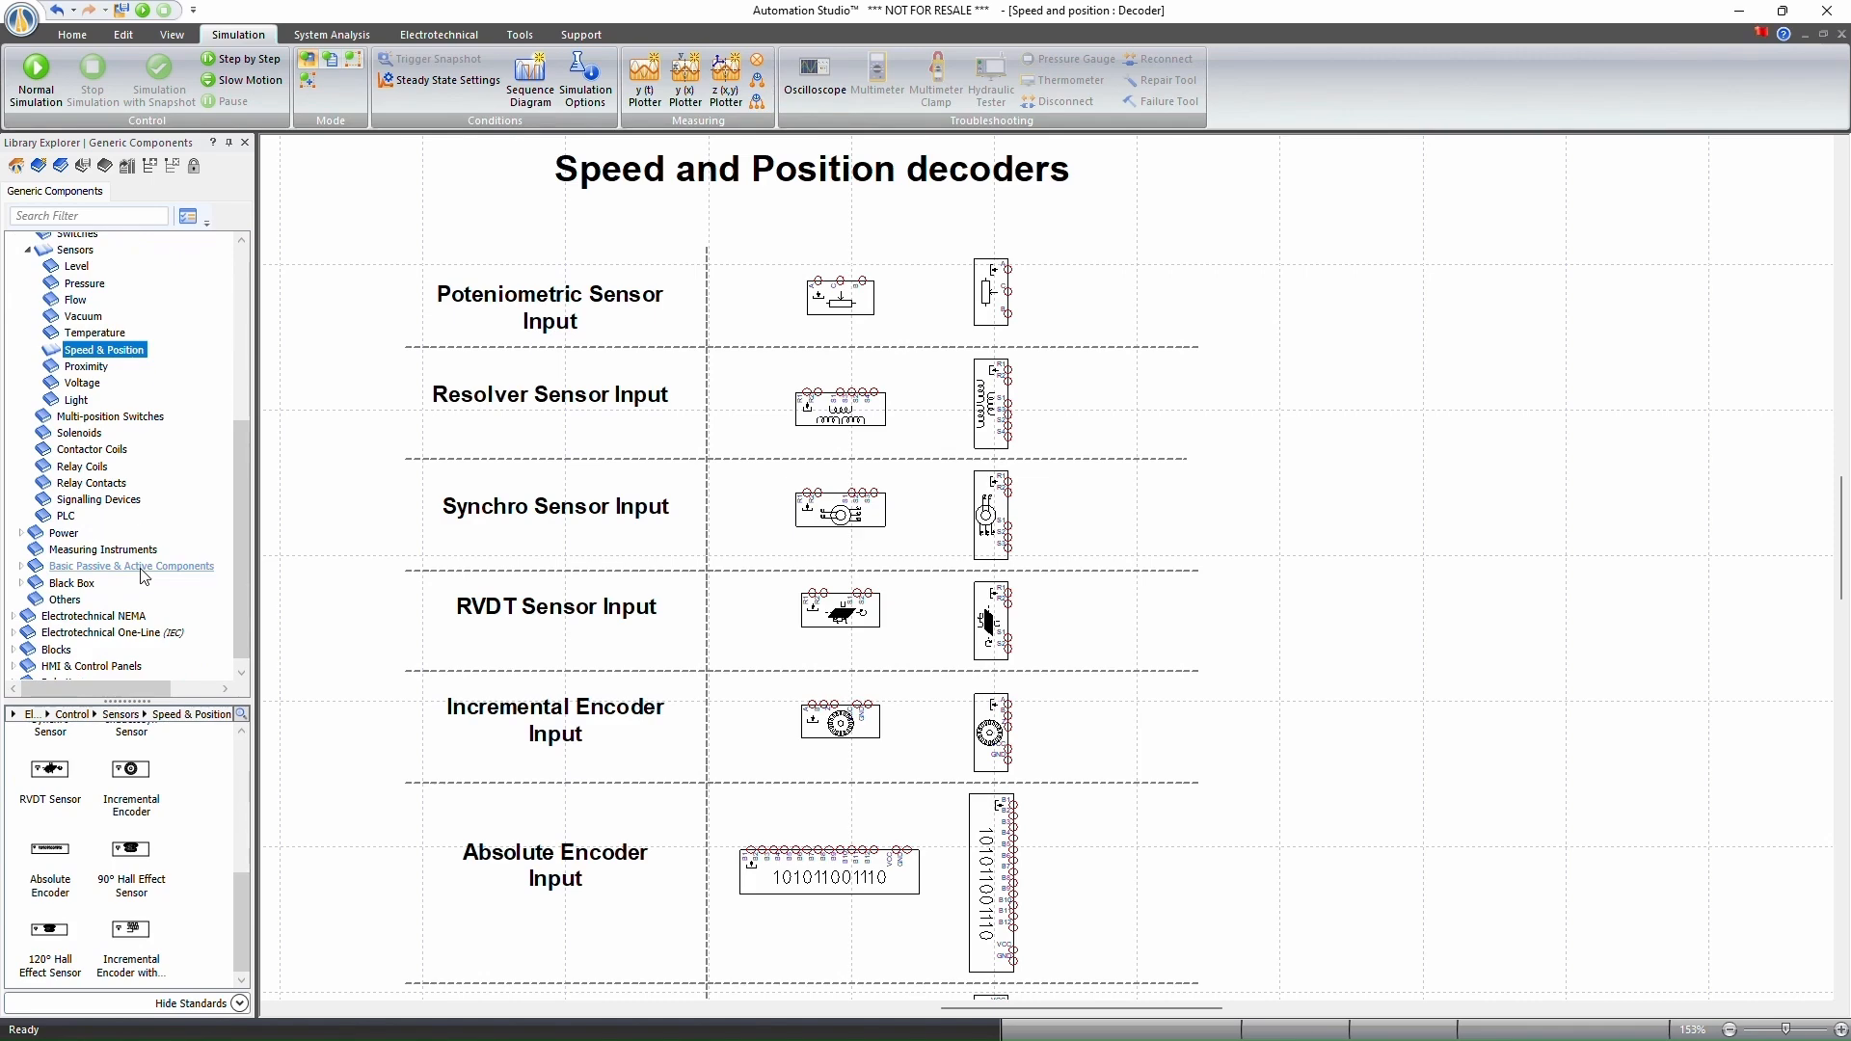
left_click(75, 585)
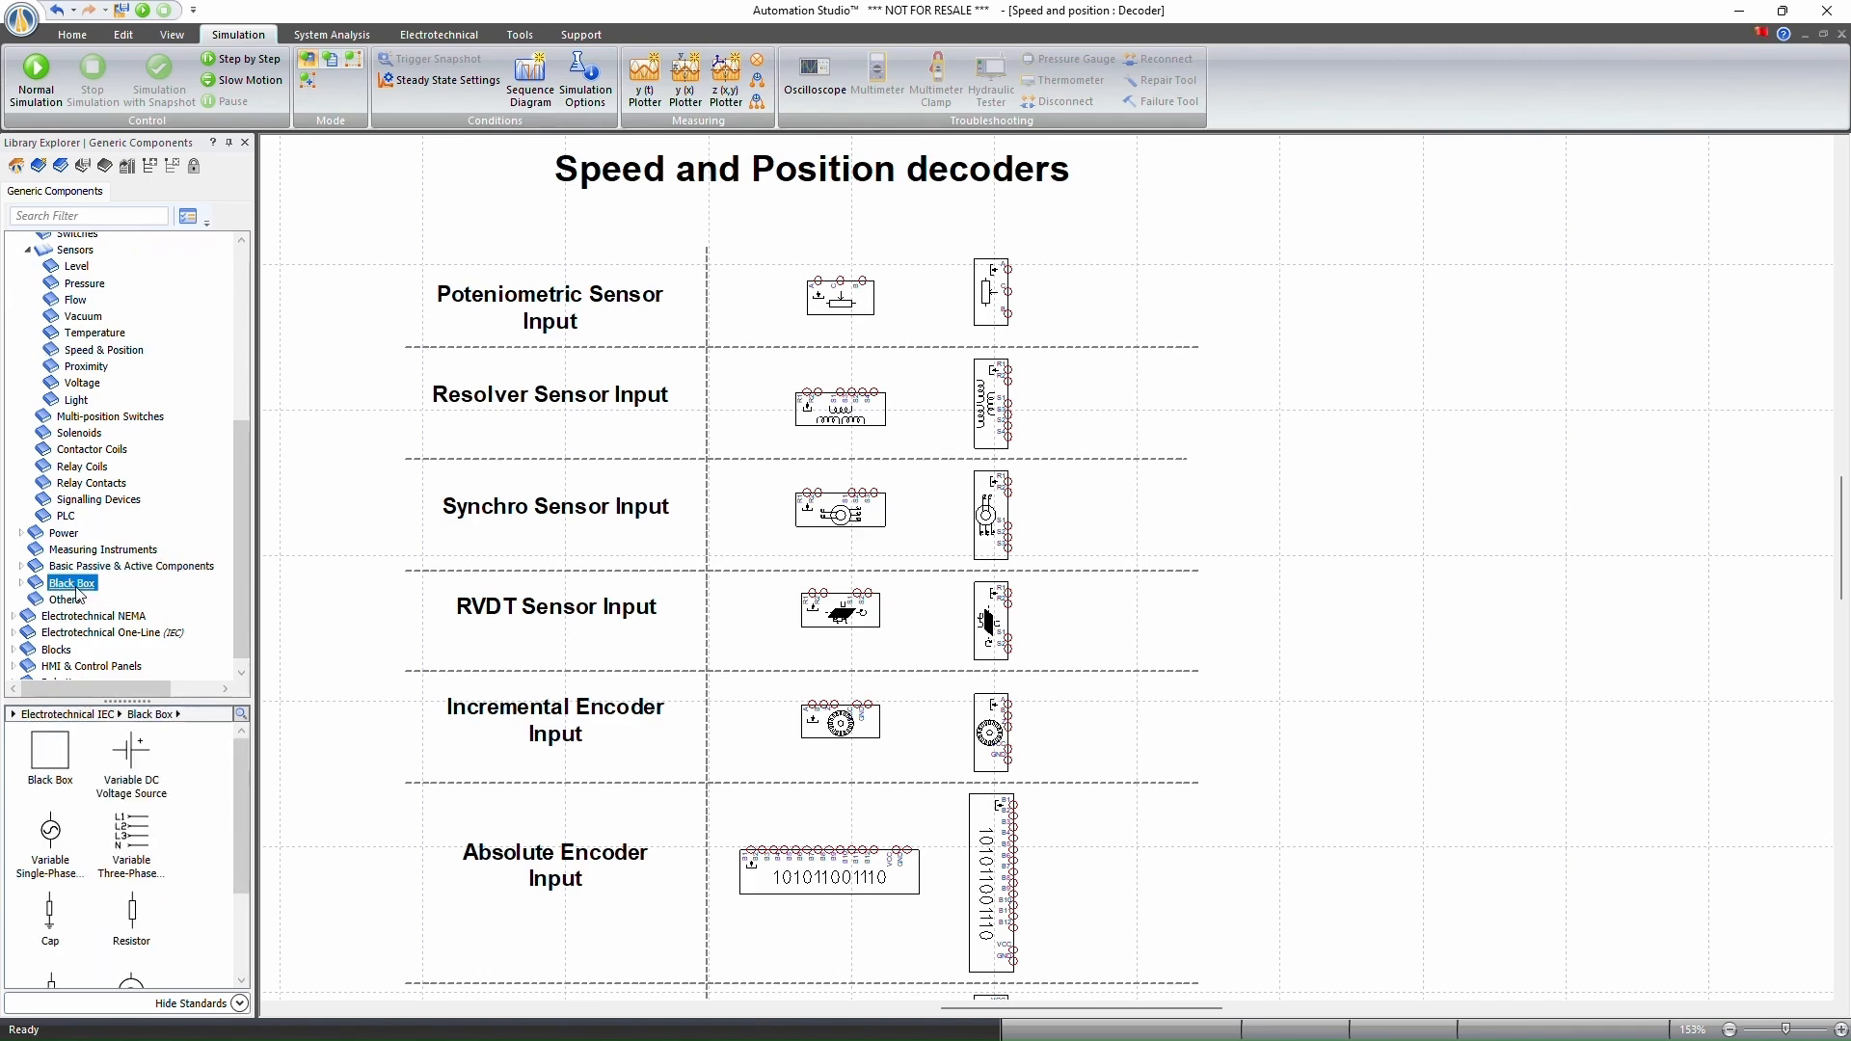
double_click(74, 584)
left_click(71, 600)
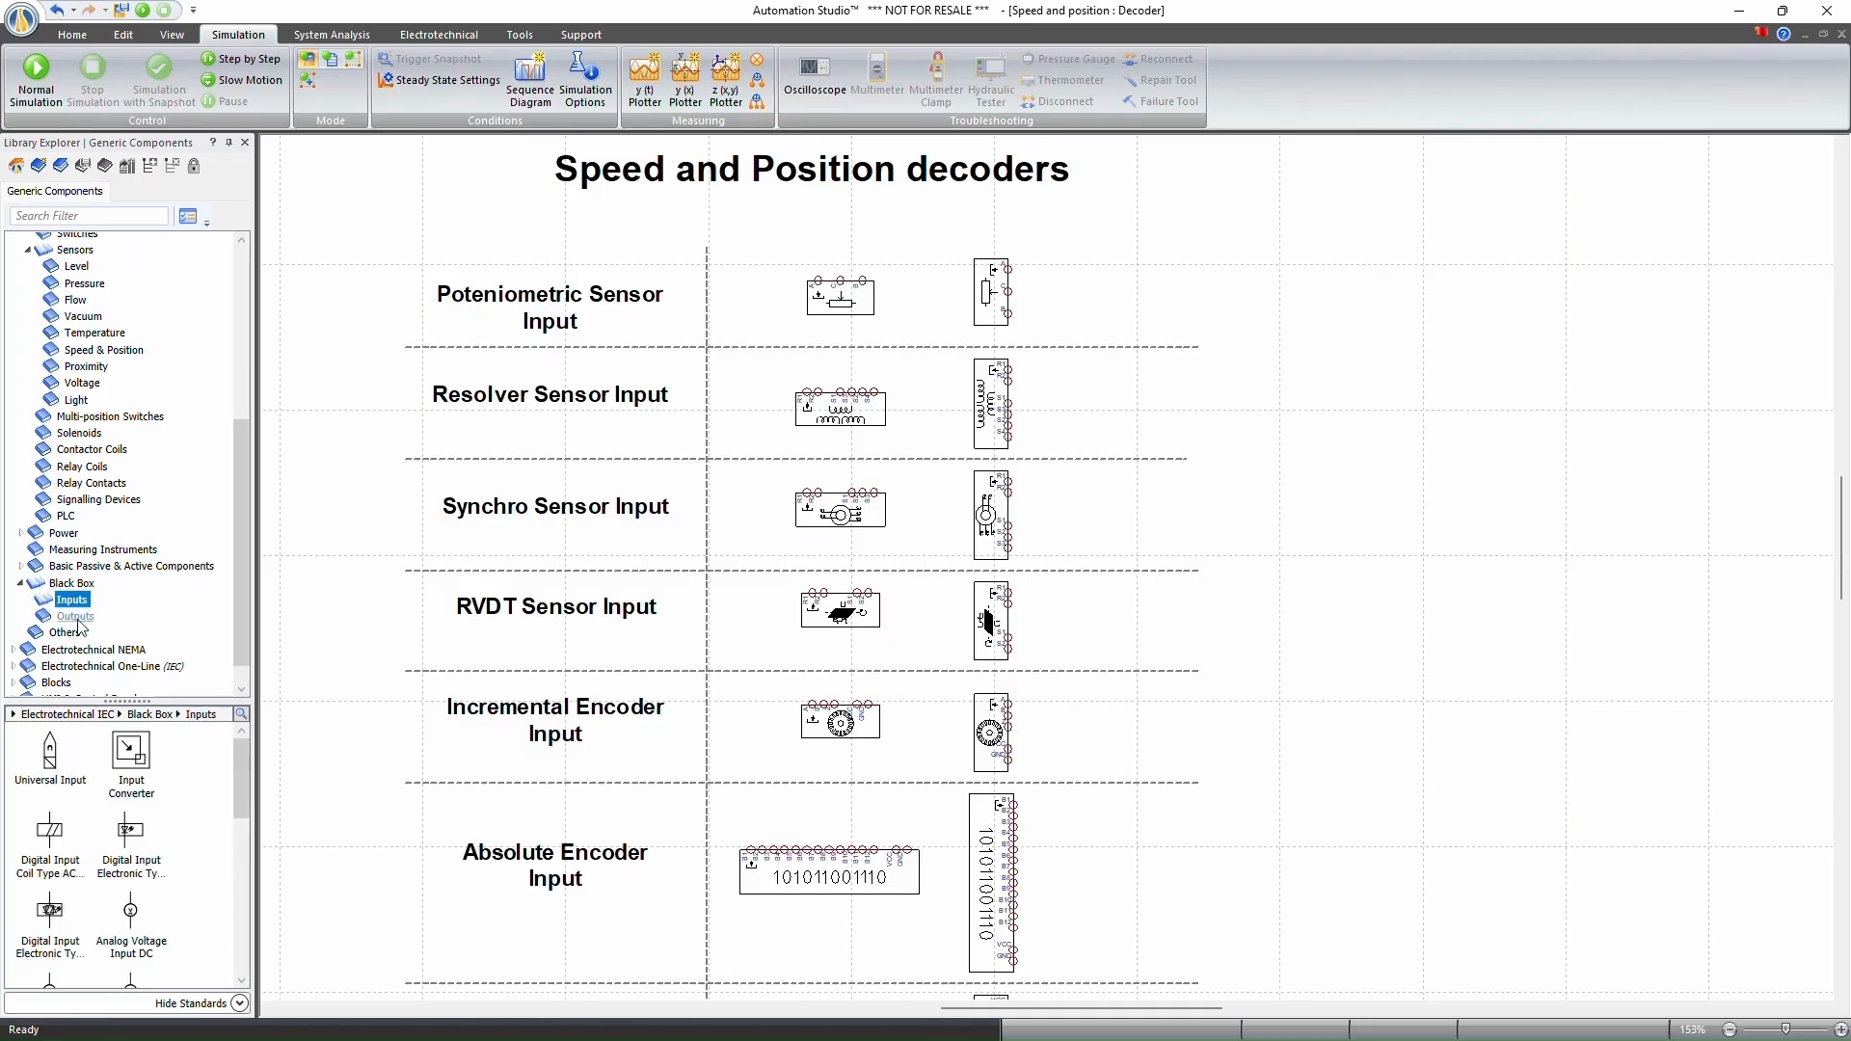
scroll(173, 848, "down", 5)
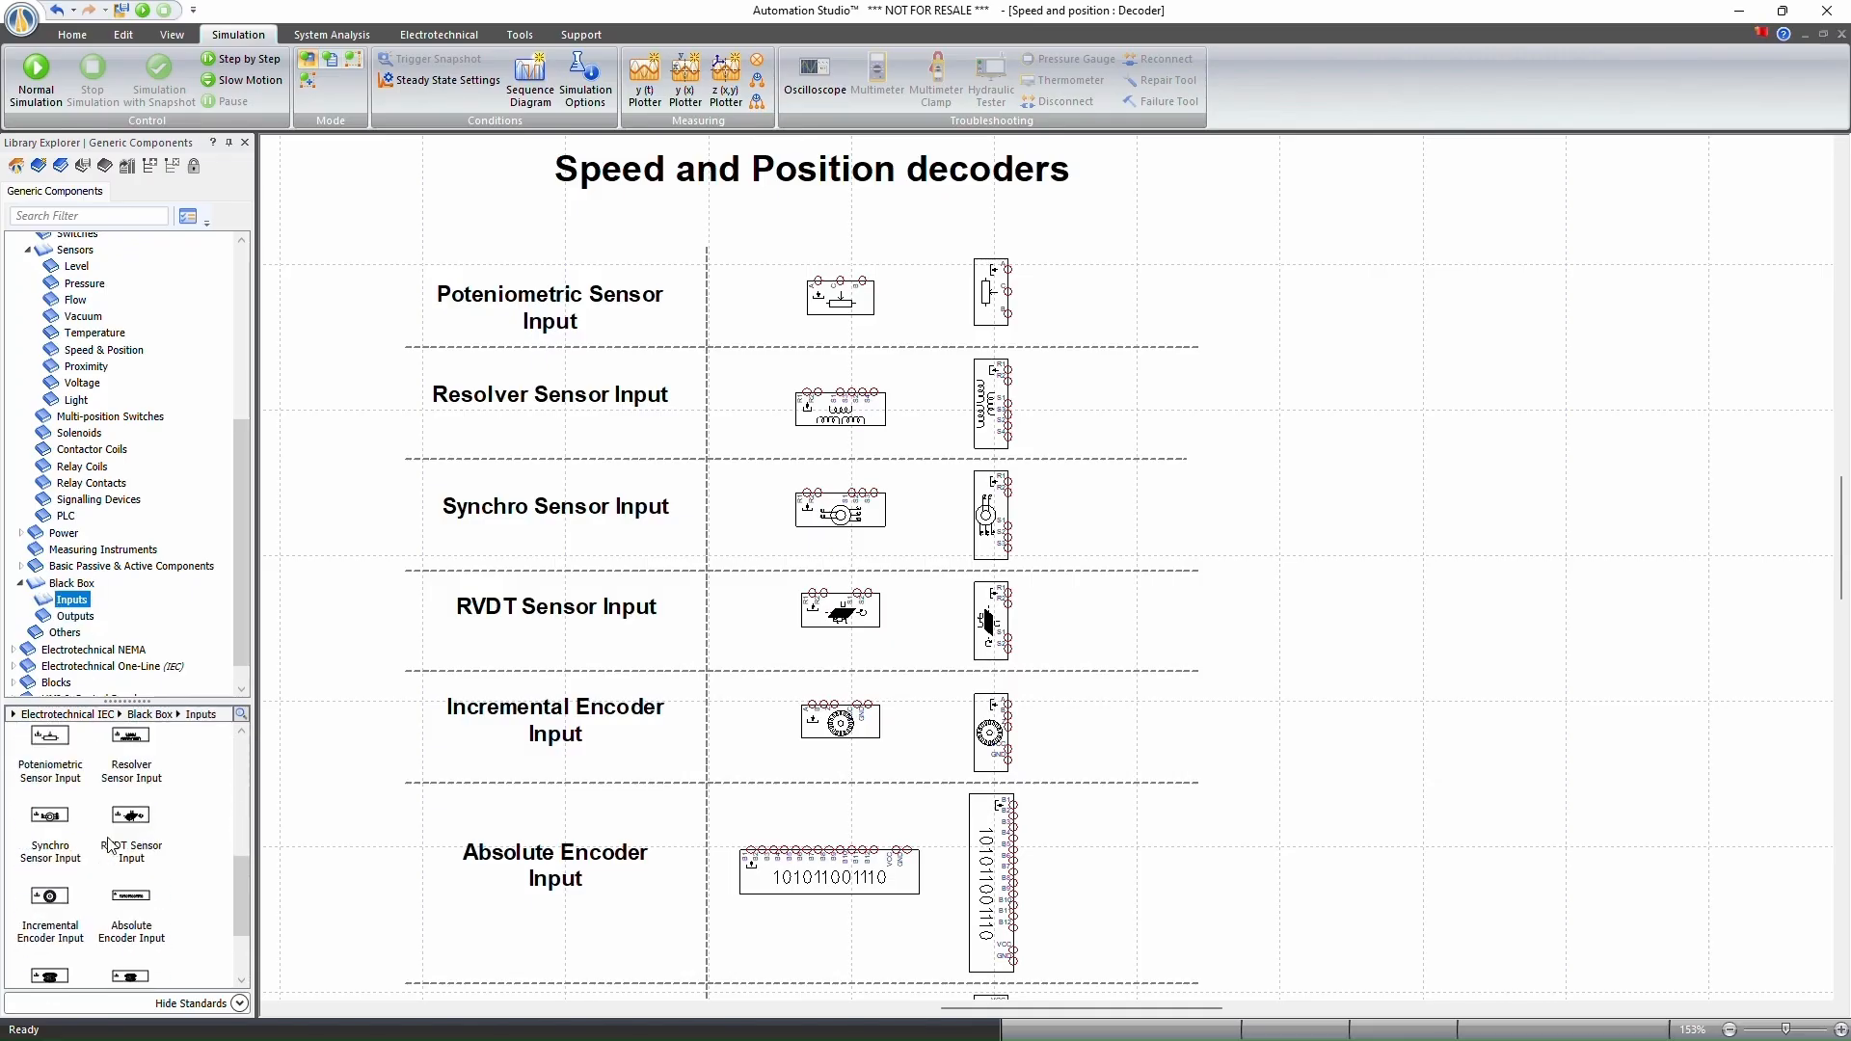
scroll(98, 844, "down", 1)
scroll(49, 853, "down", 1)
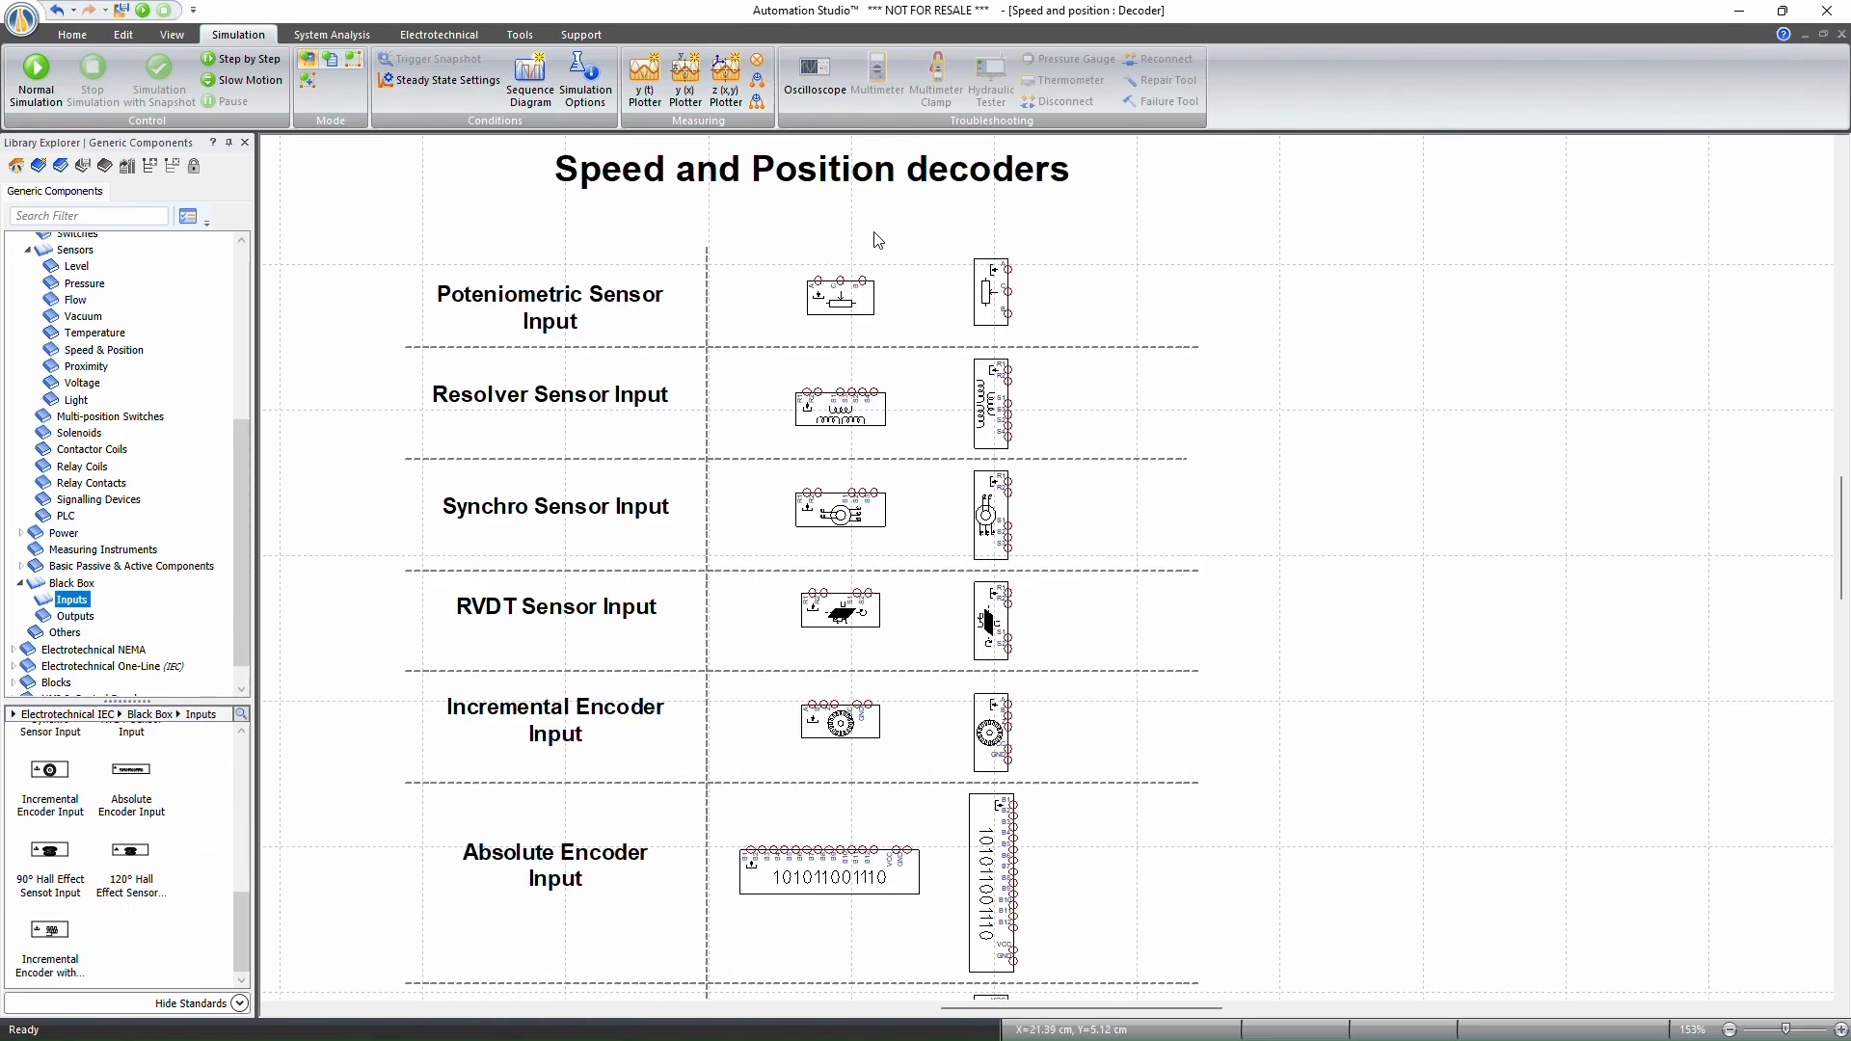
Examine the Poteniometric Sensor Input's data and variable assignment in the Decoder diagram, and close its component properties.
double_click(861, 299)
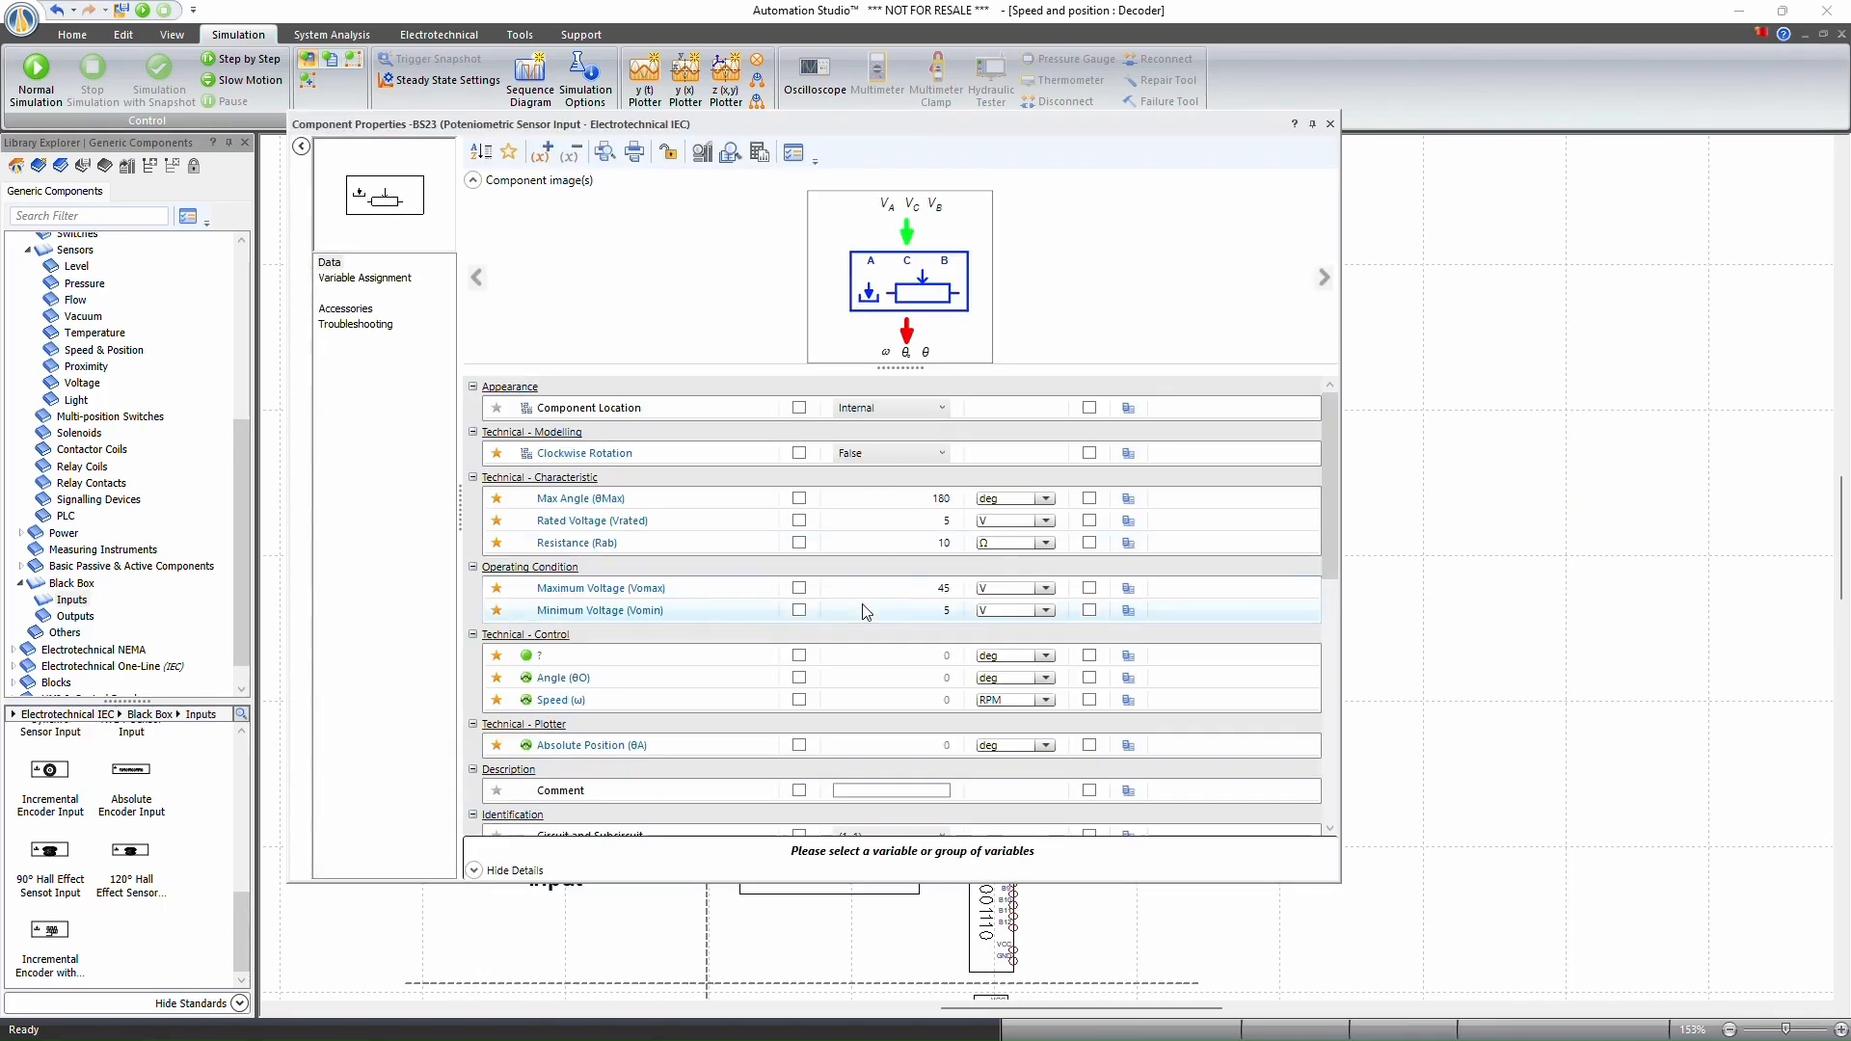
scroll(866, 610, "down", 1)
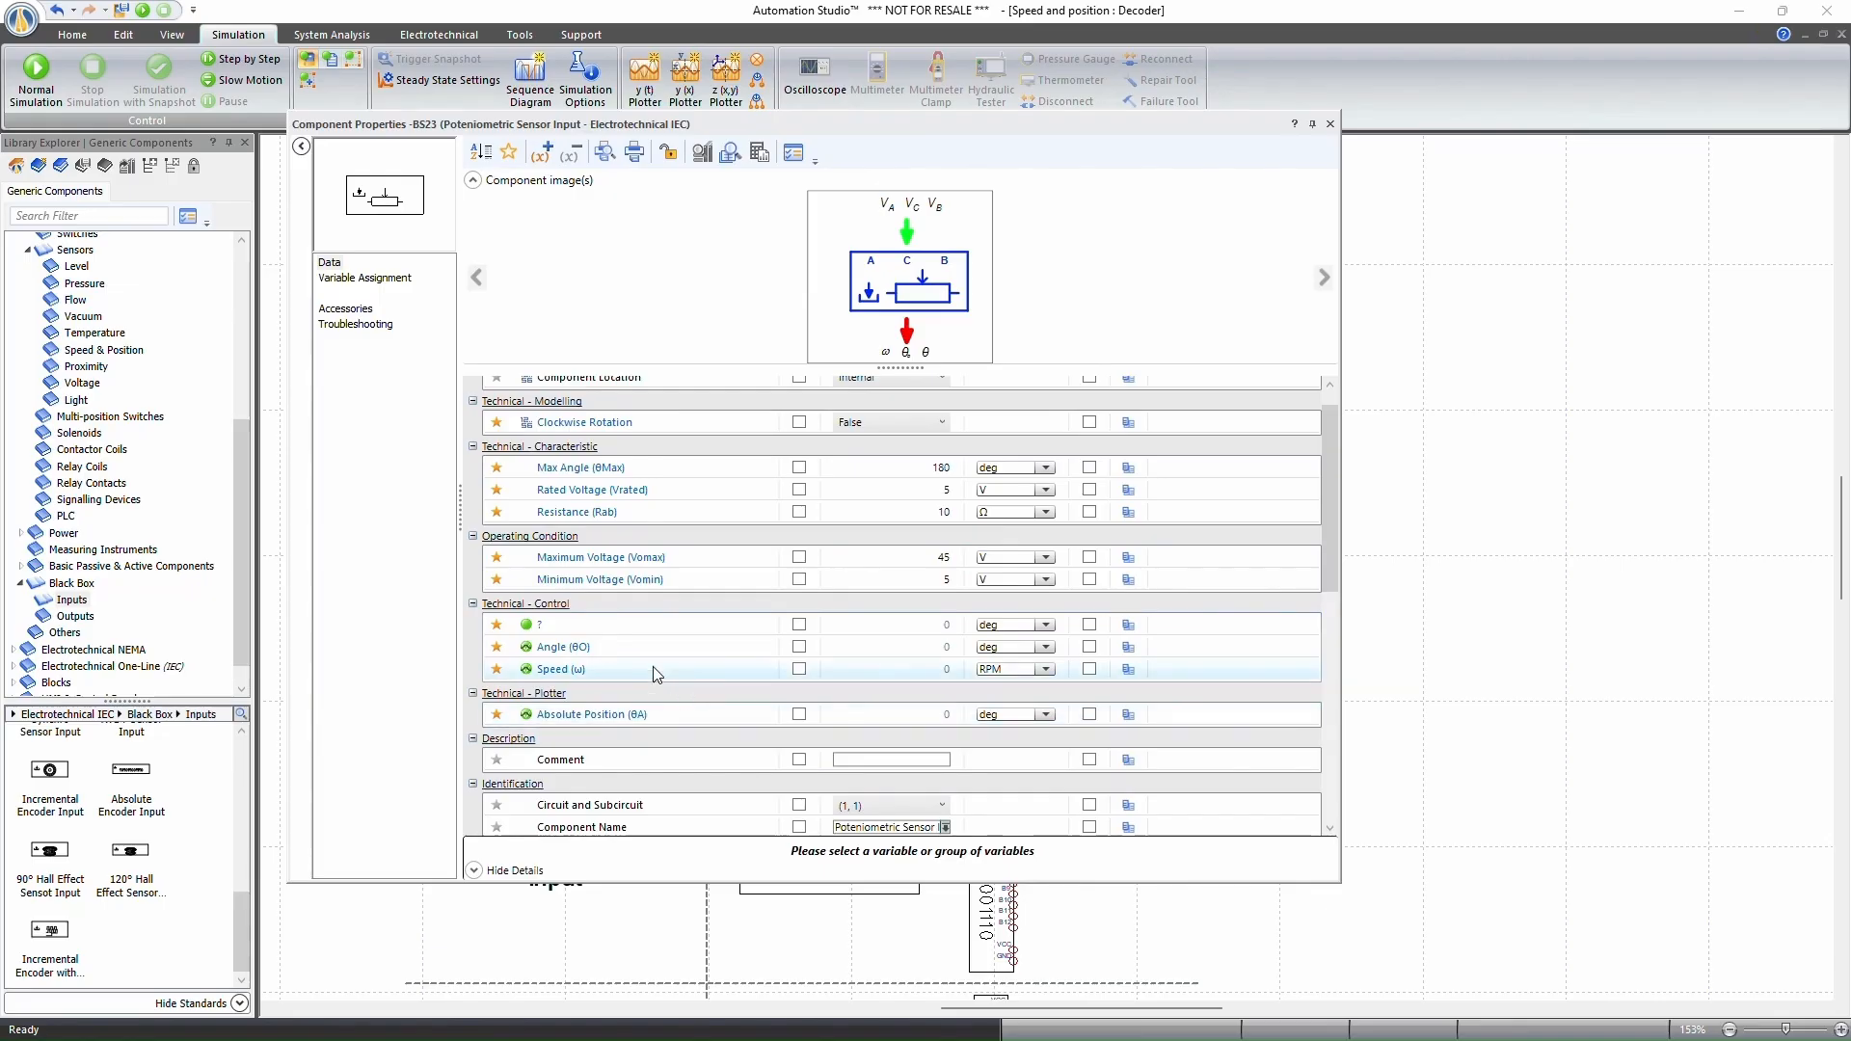
scroll(683, 646, "down", 1)
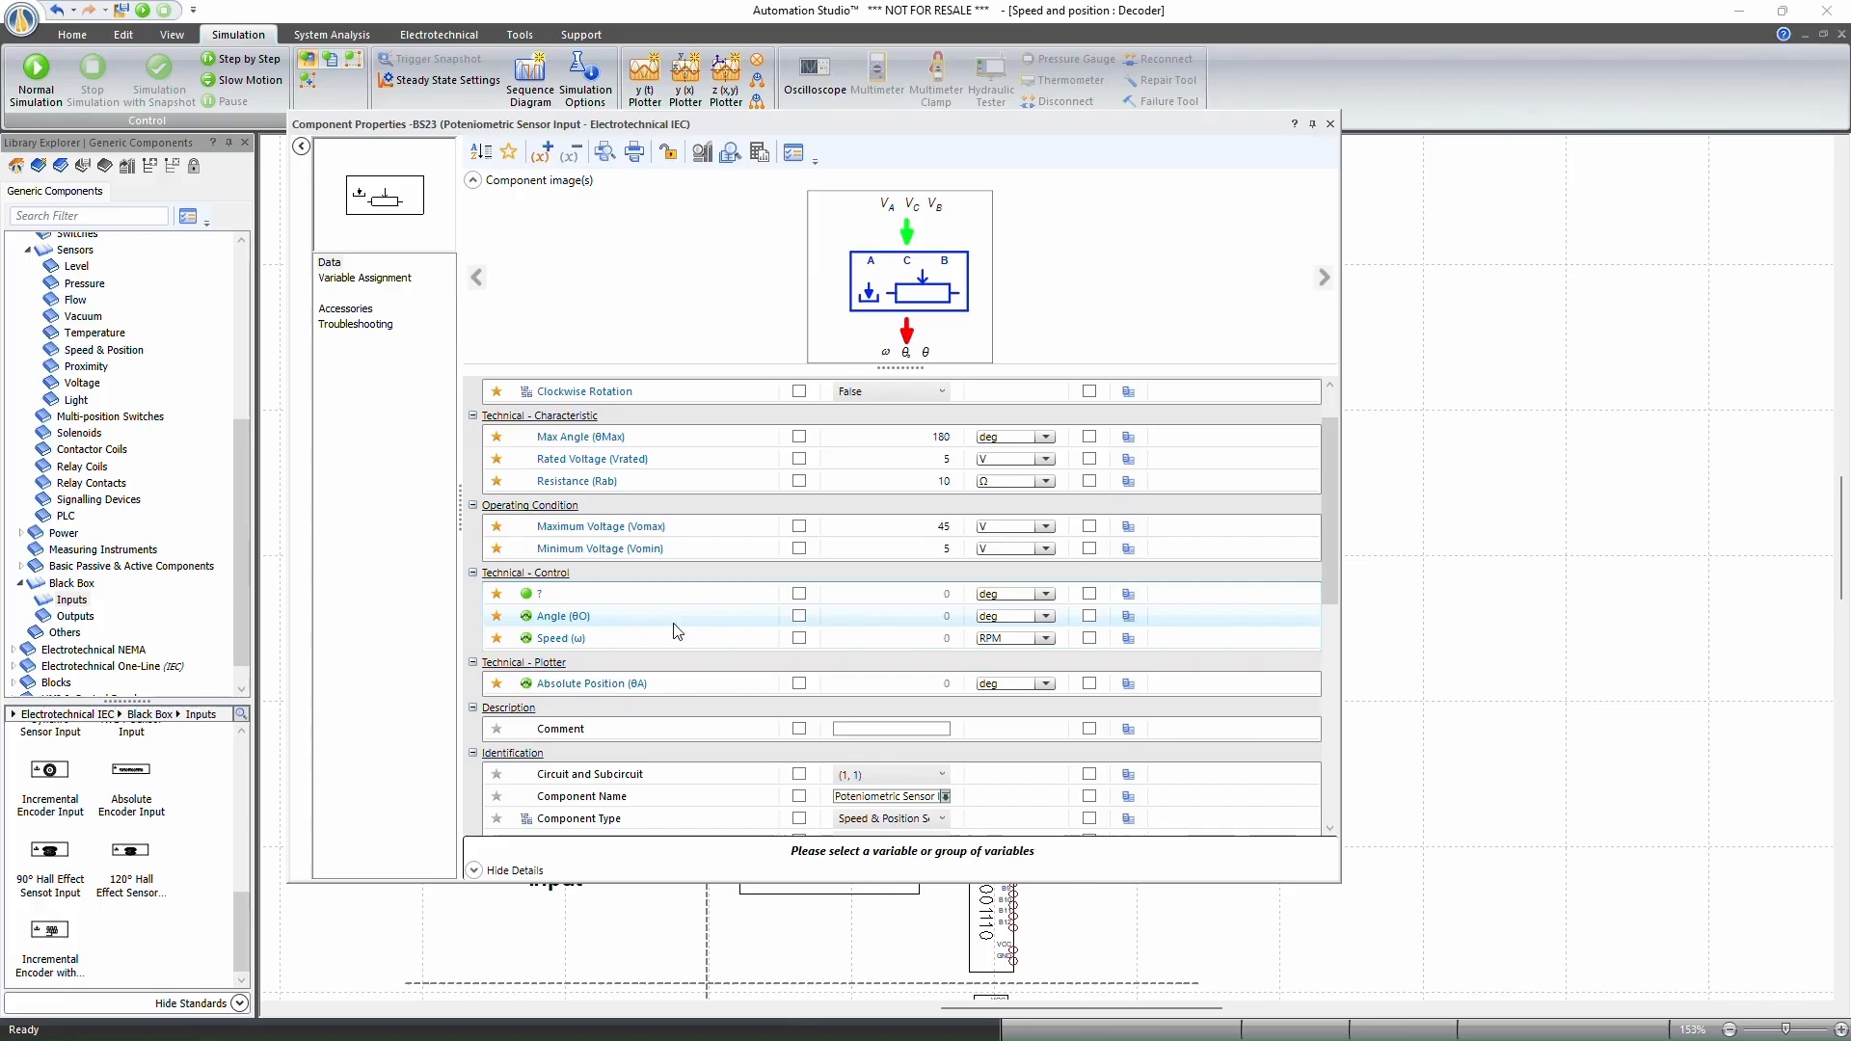
left_click(364, 277)
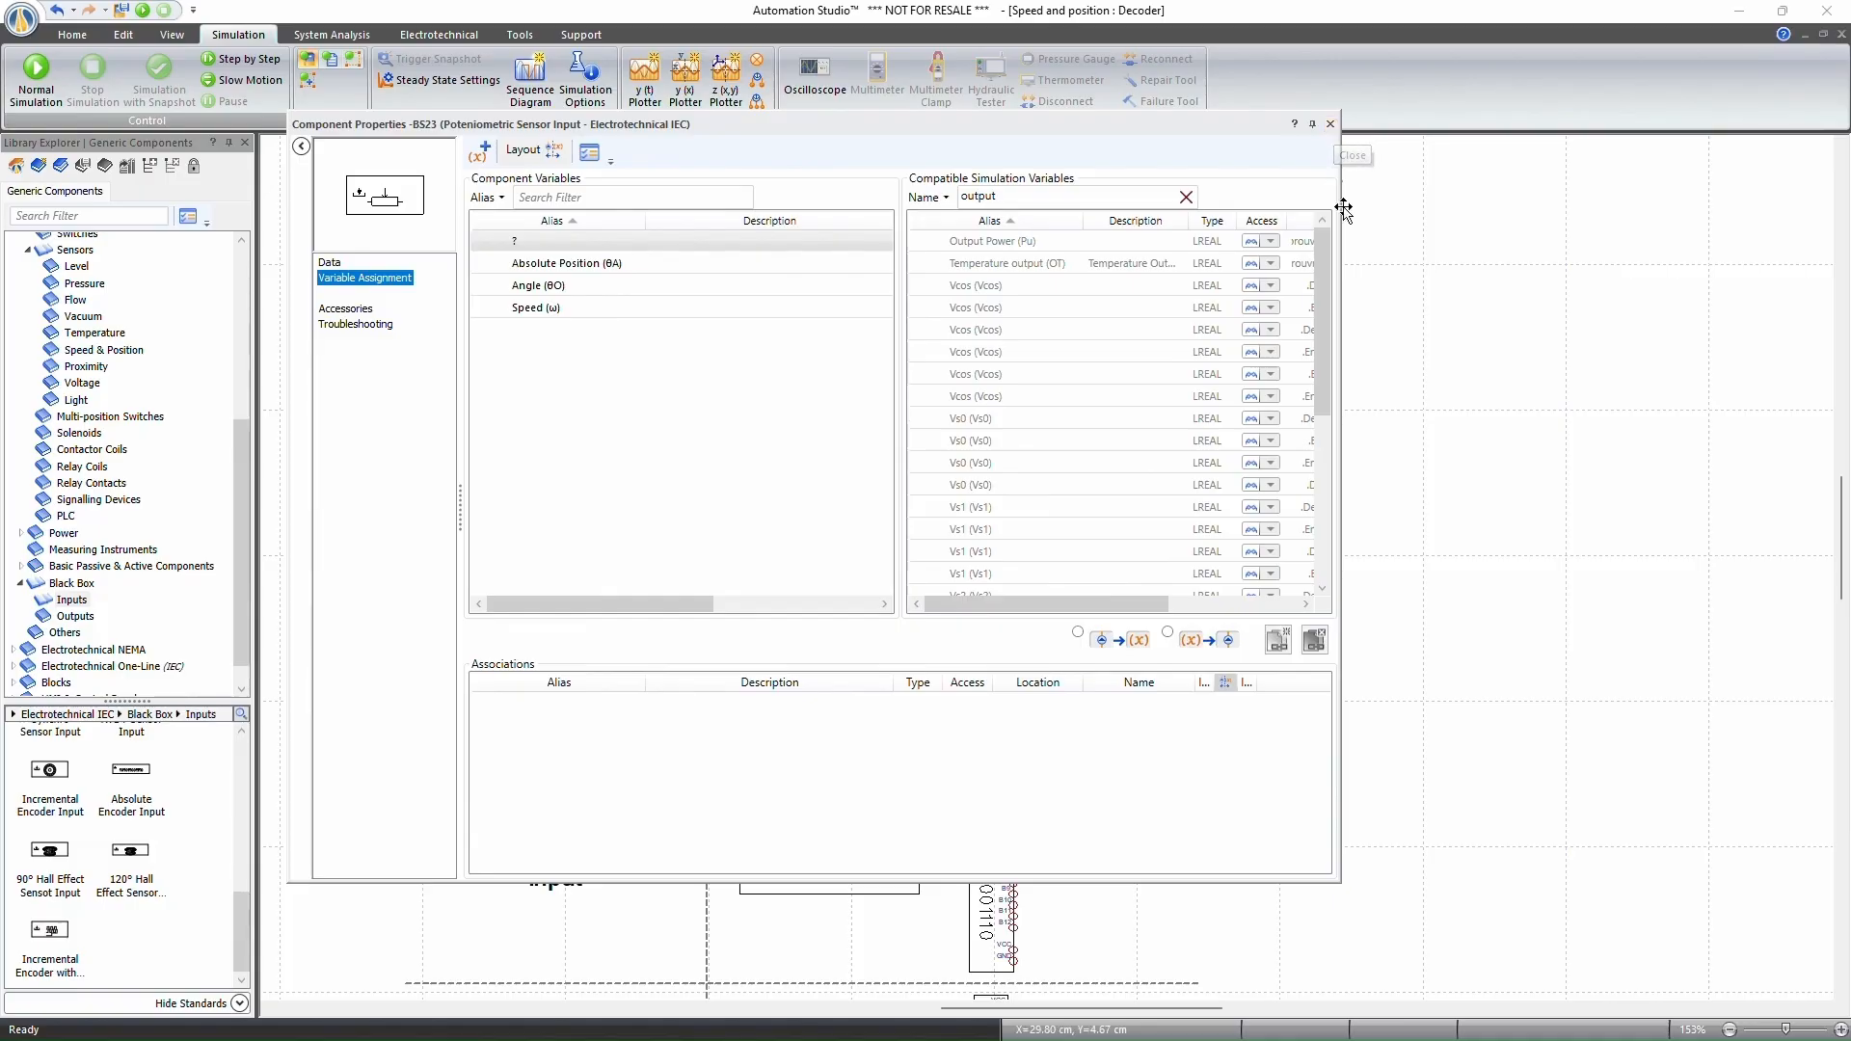
left_click(1330, 125)
Switch to the MotorDCimprouvements diagram and review the data of the incremental encoder coupled to the motor shaft, closing it when done.
scroll(1312, 353, "down", 8)
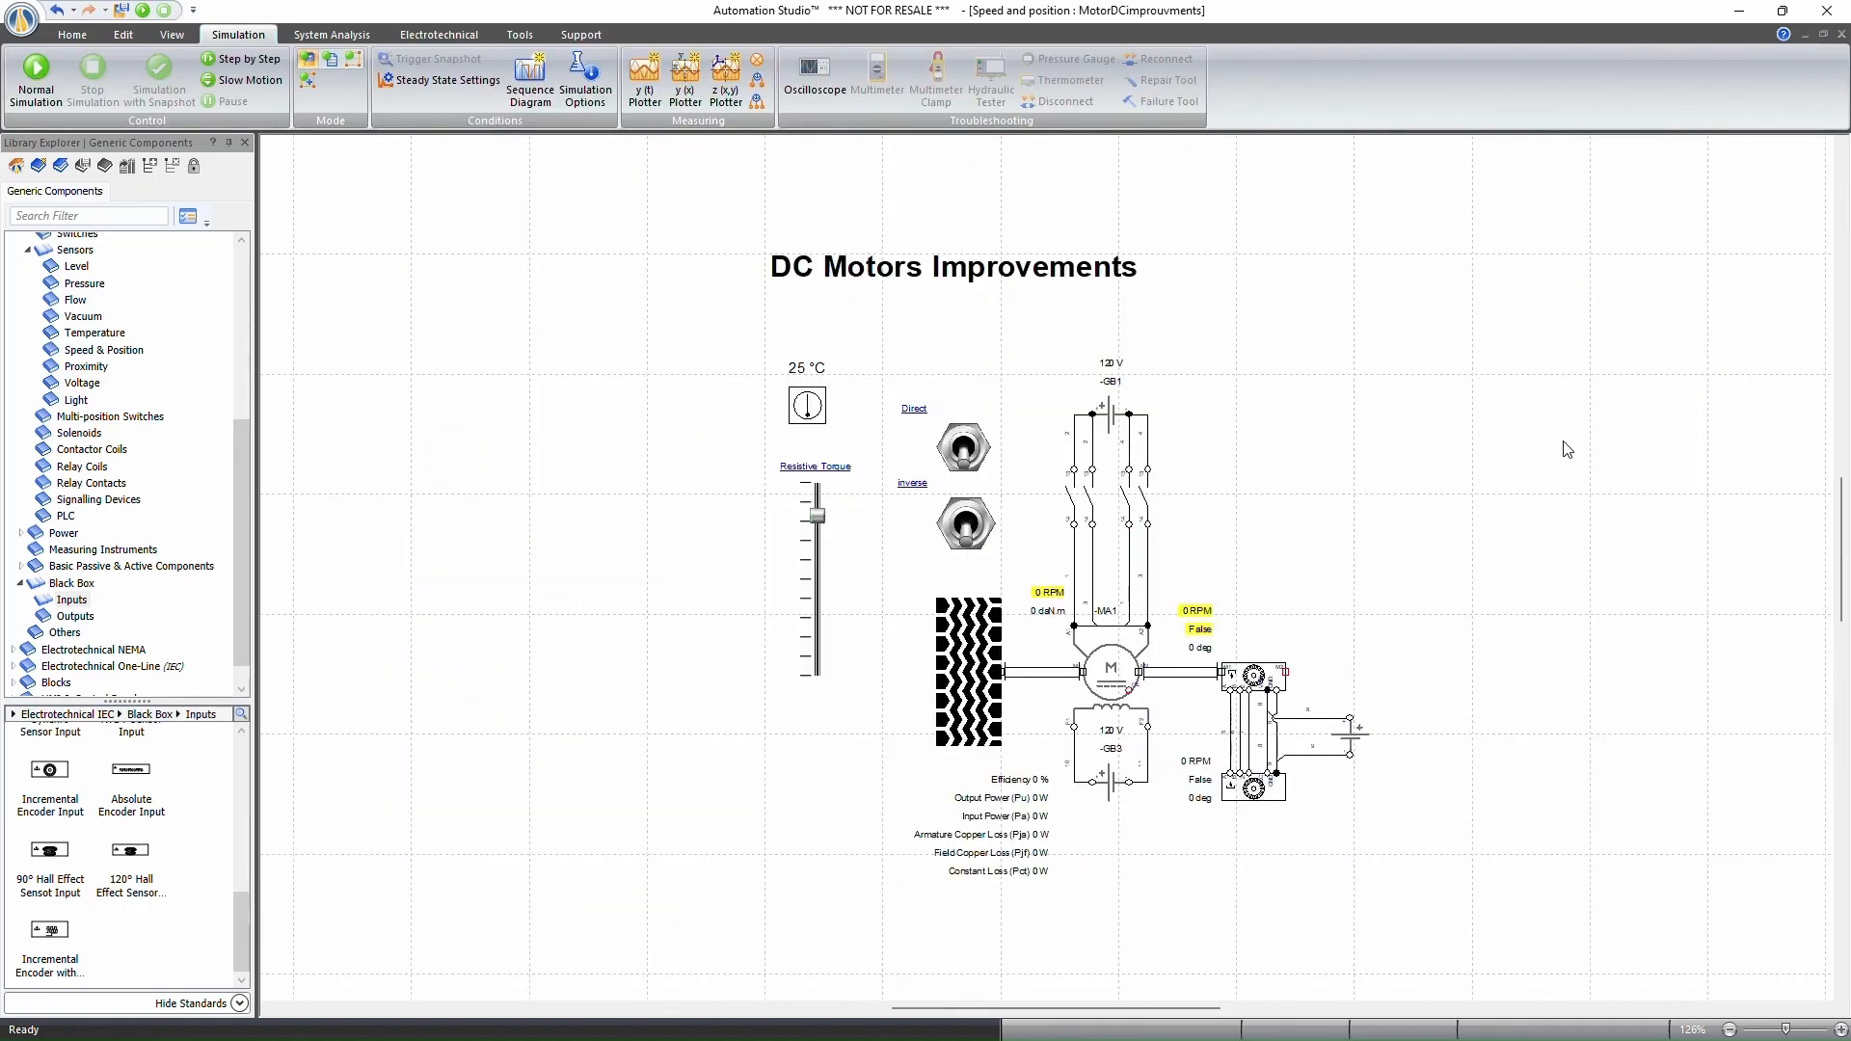
right_click(1562, 445)
left_click(1660, 596)
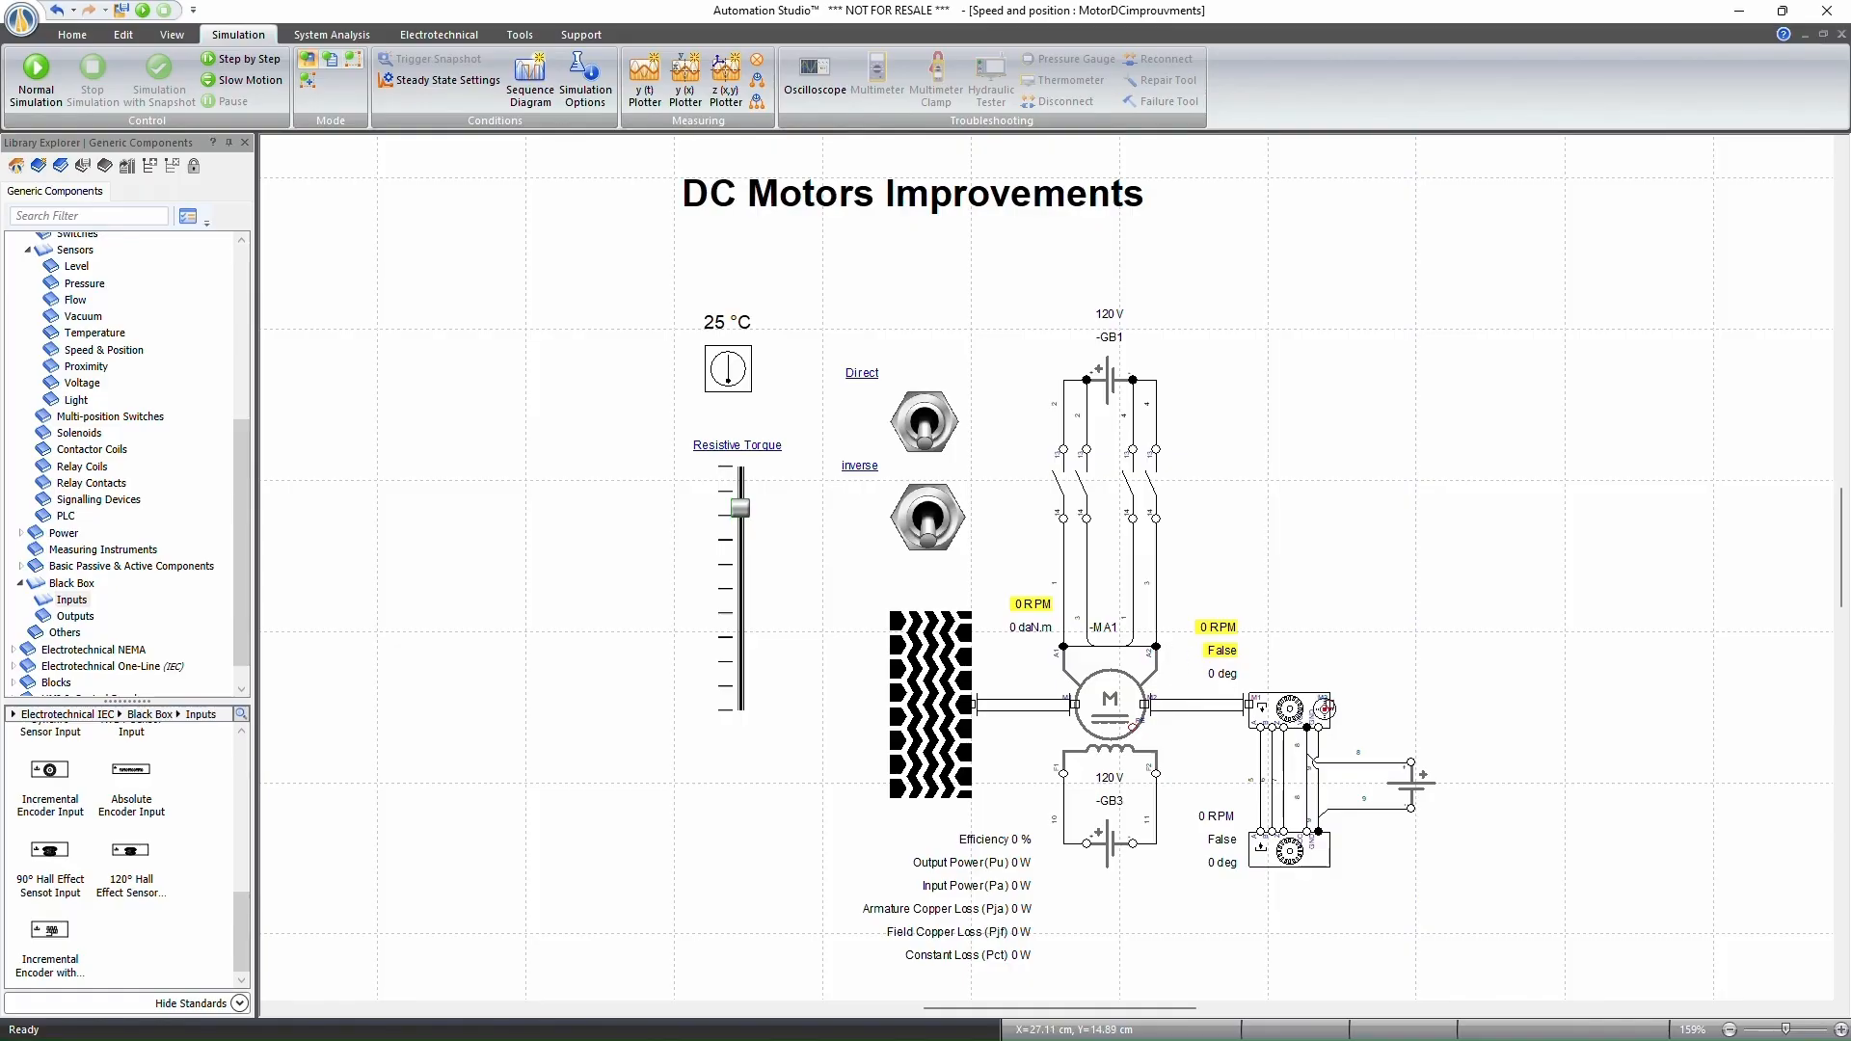
double_click(1302, 699)
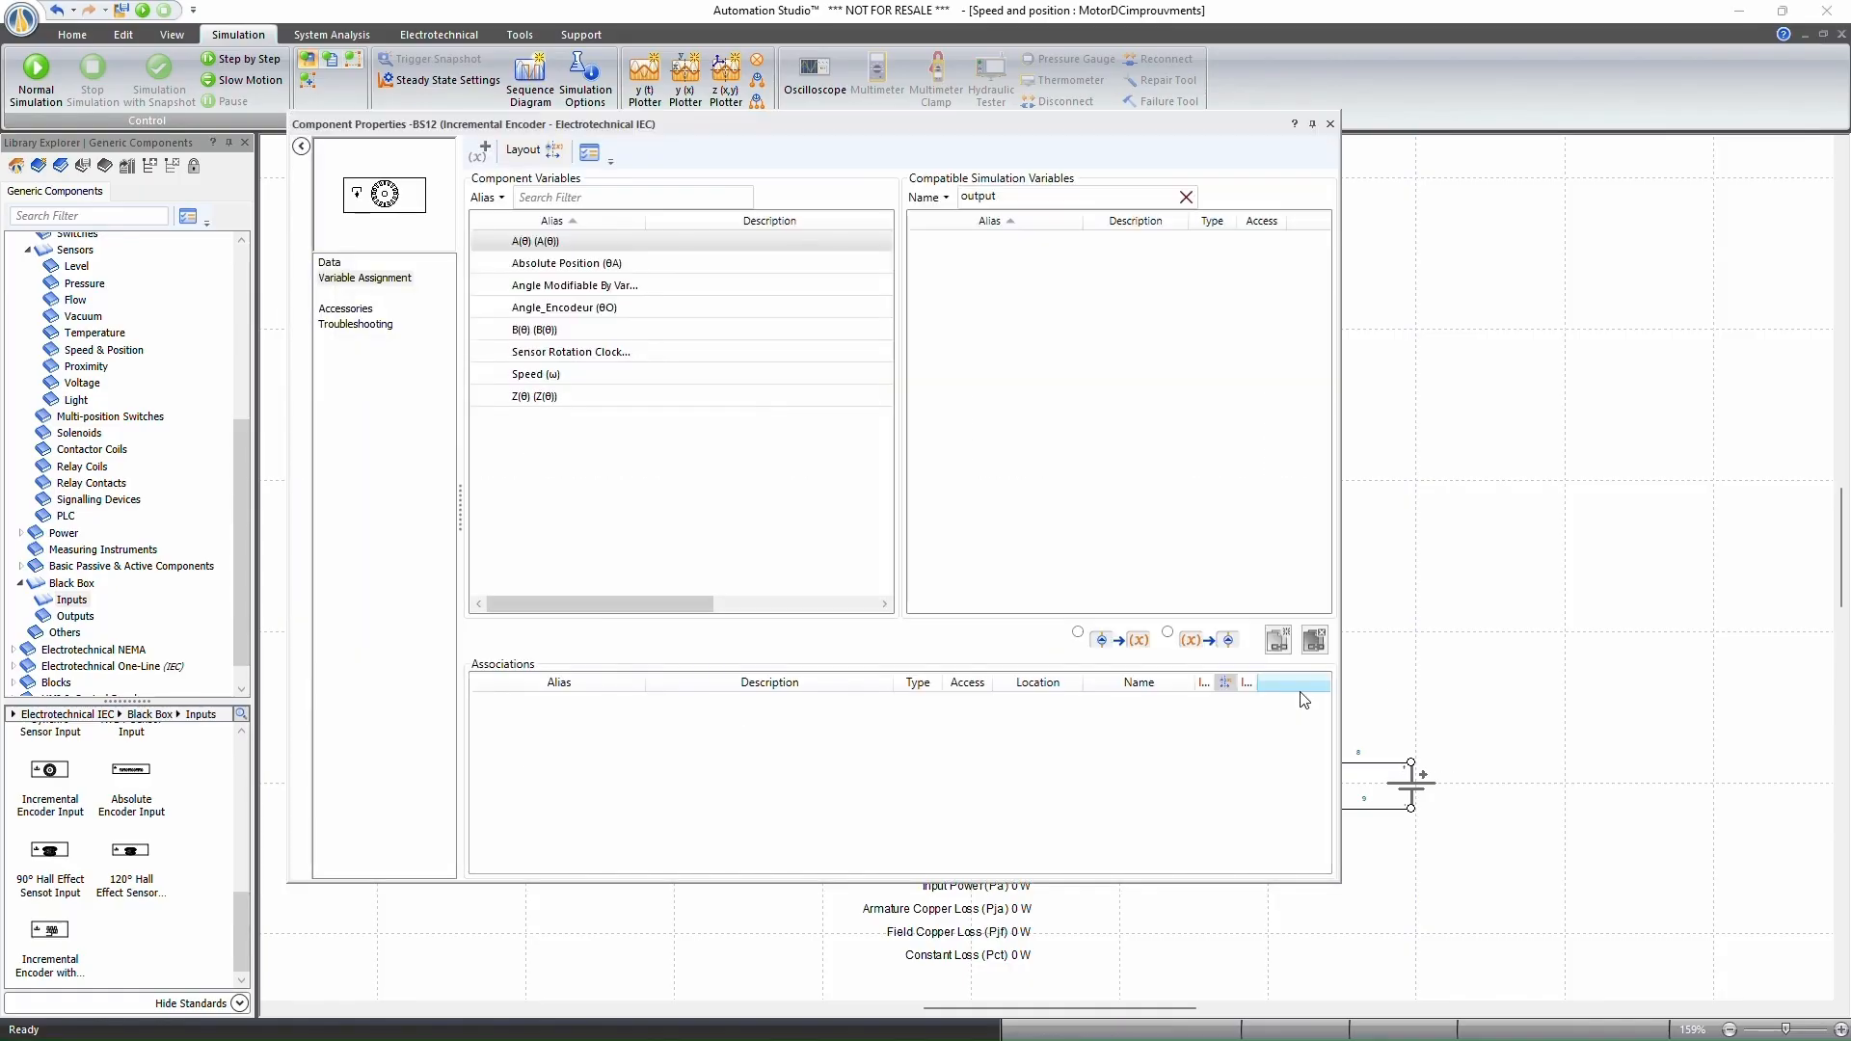
left_click(329, 262)
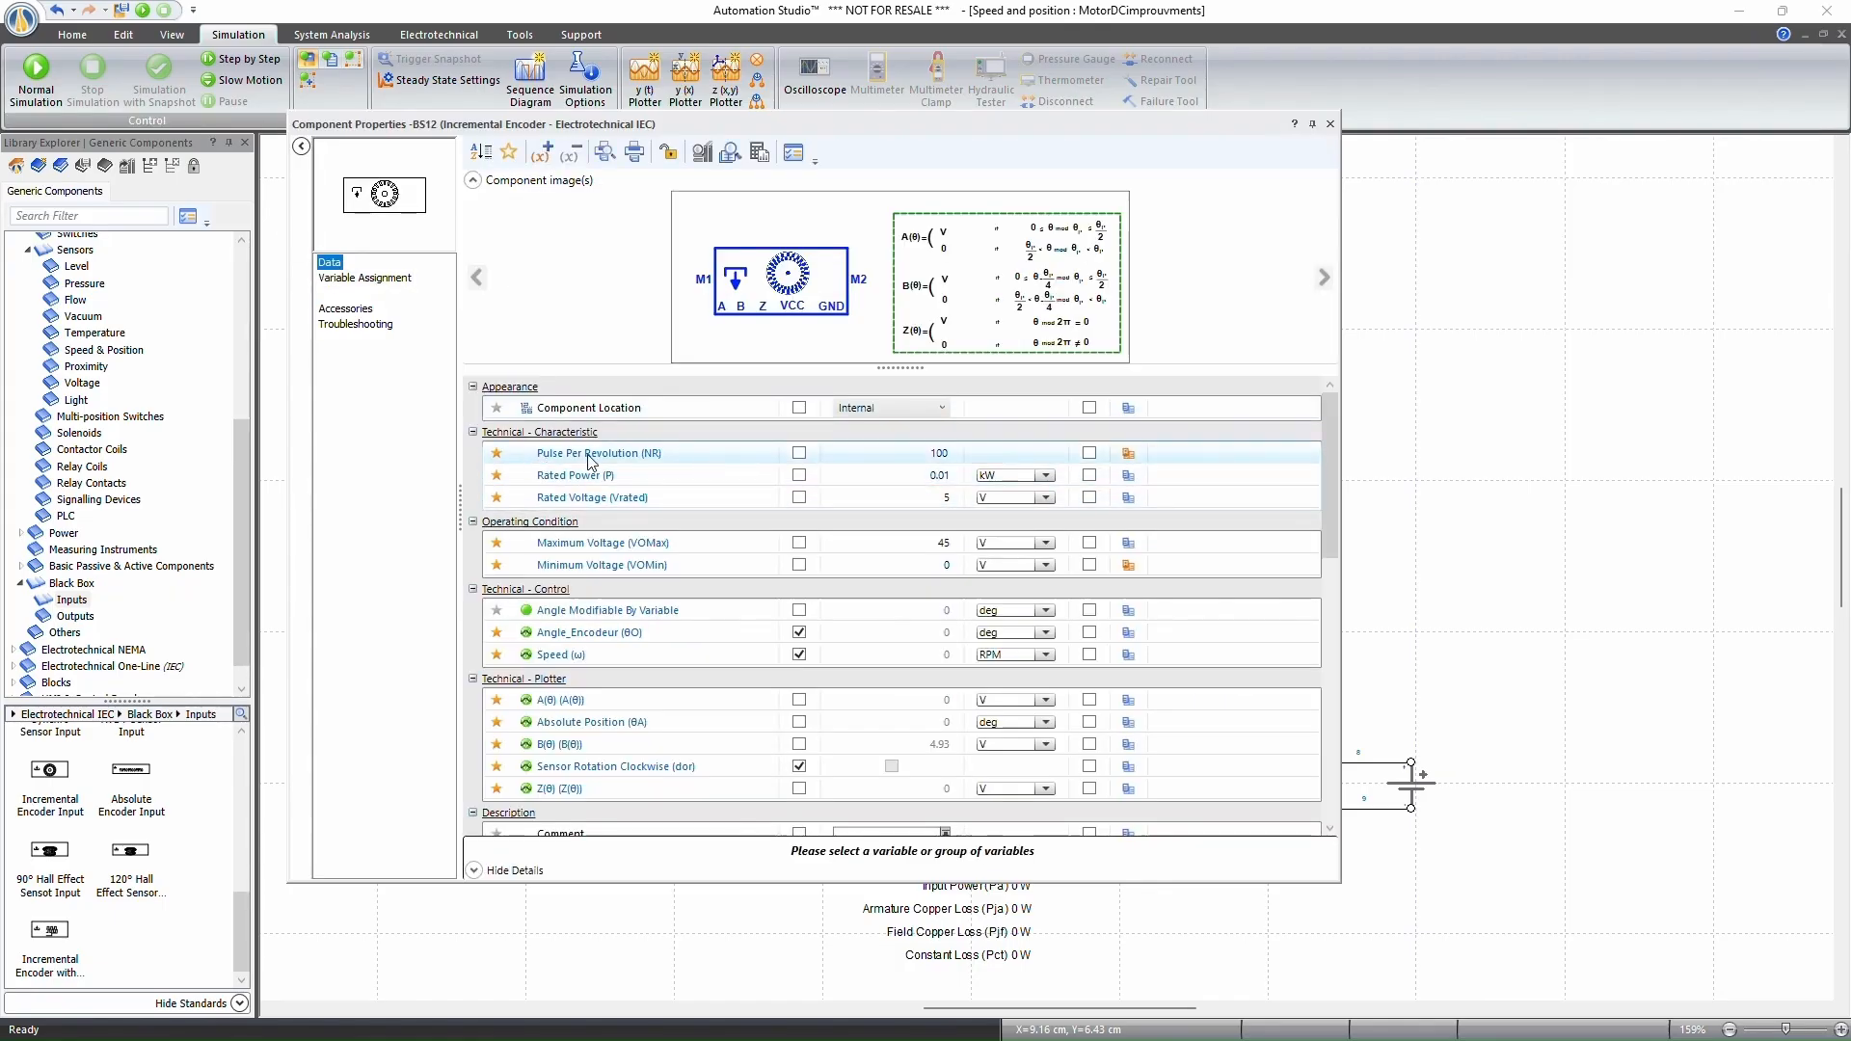
left_click(1329, 126)
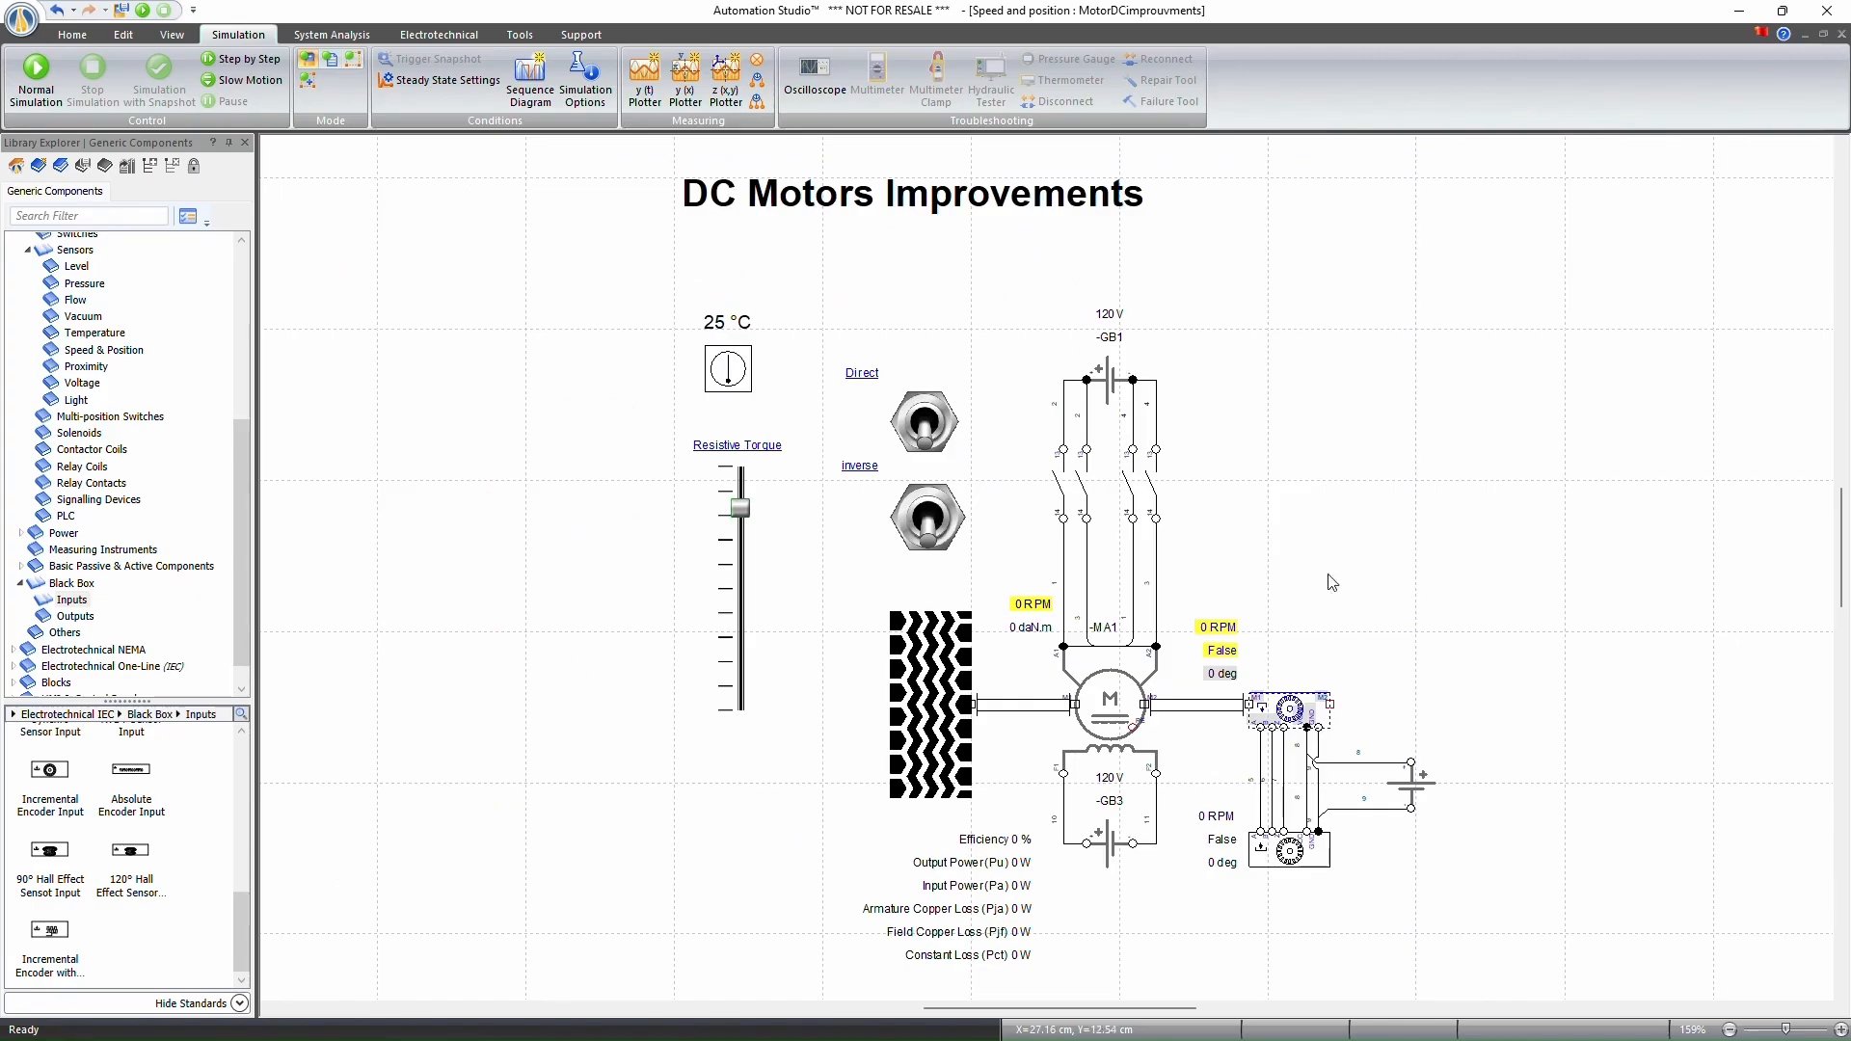
Examine the separately excited DC motor's component properties, from its technical characteristics to its power and loss variables, and close them.
scroll(1293, 863, "down", 1)
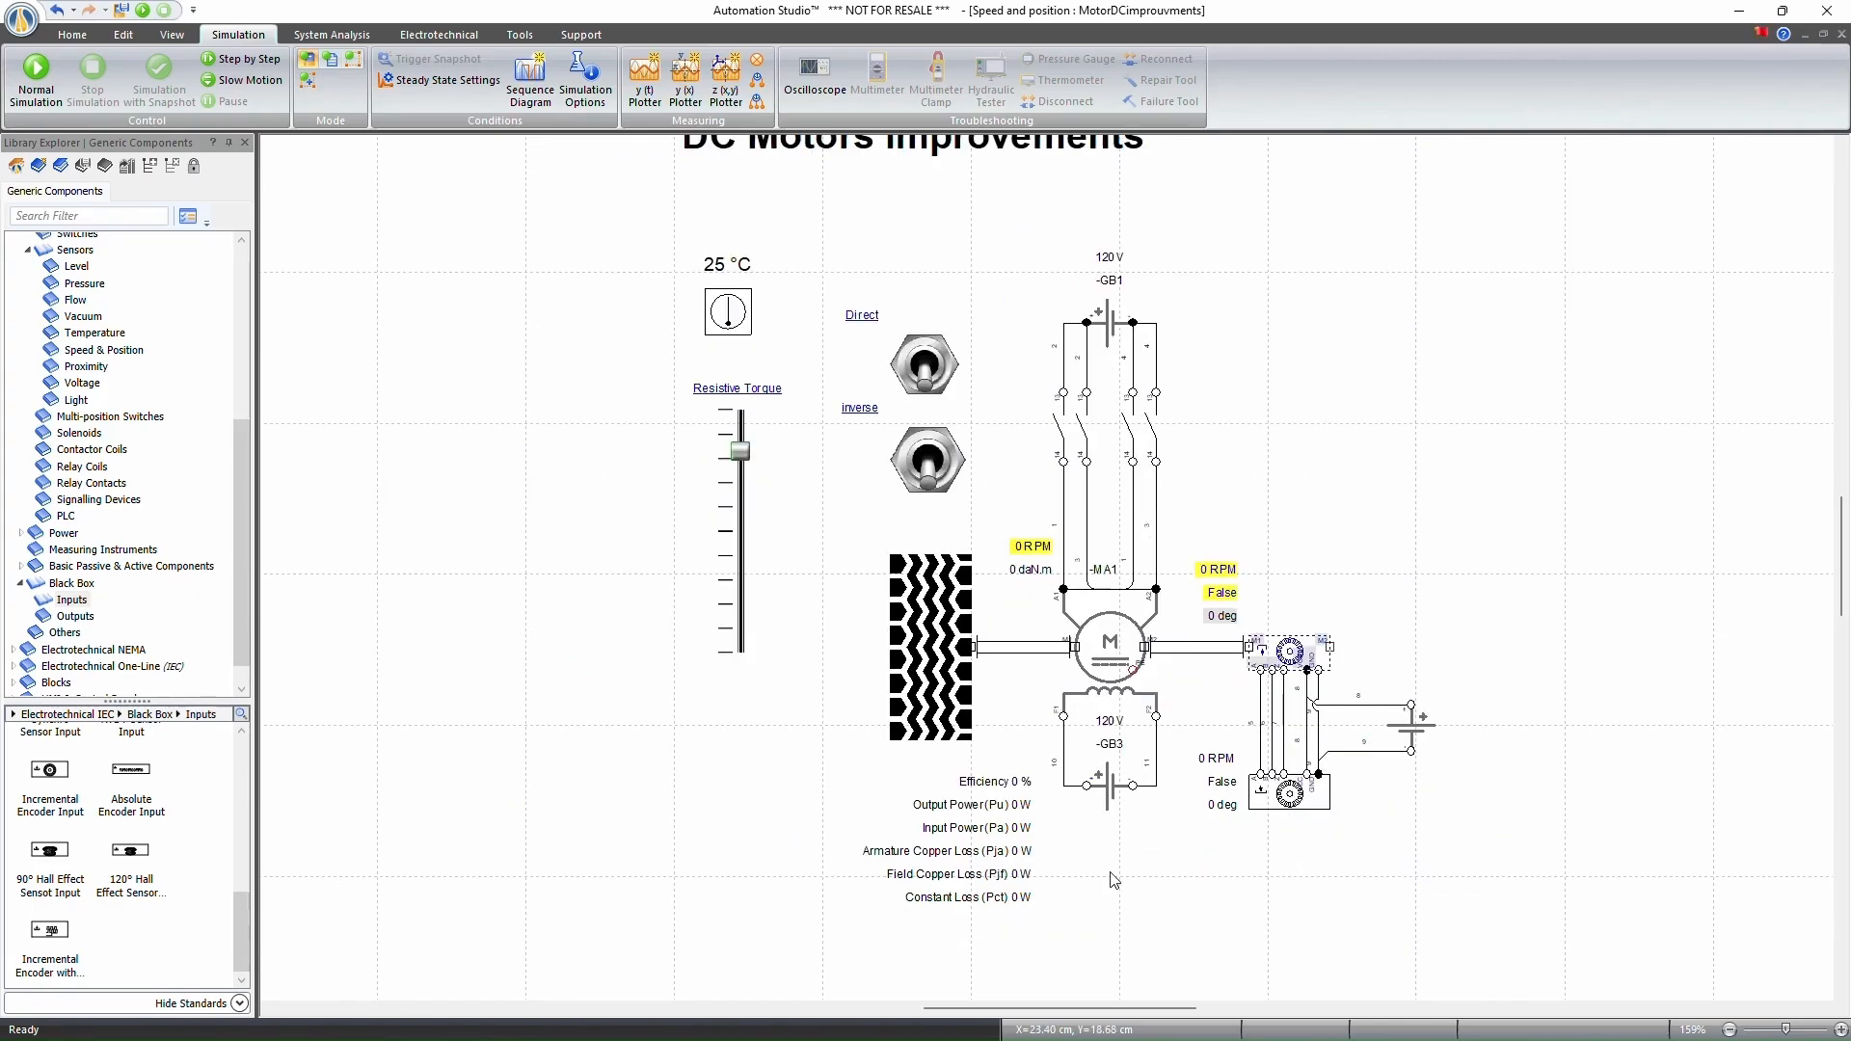
scroll(1363, 453, "up", 1)
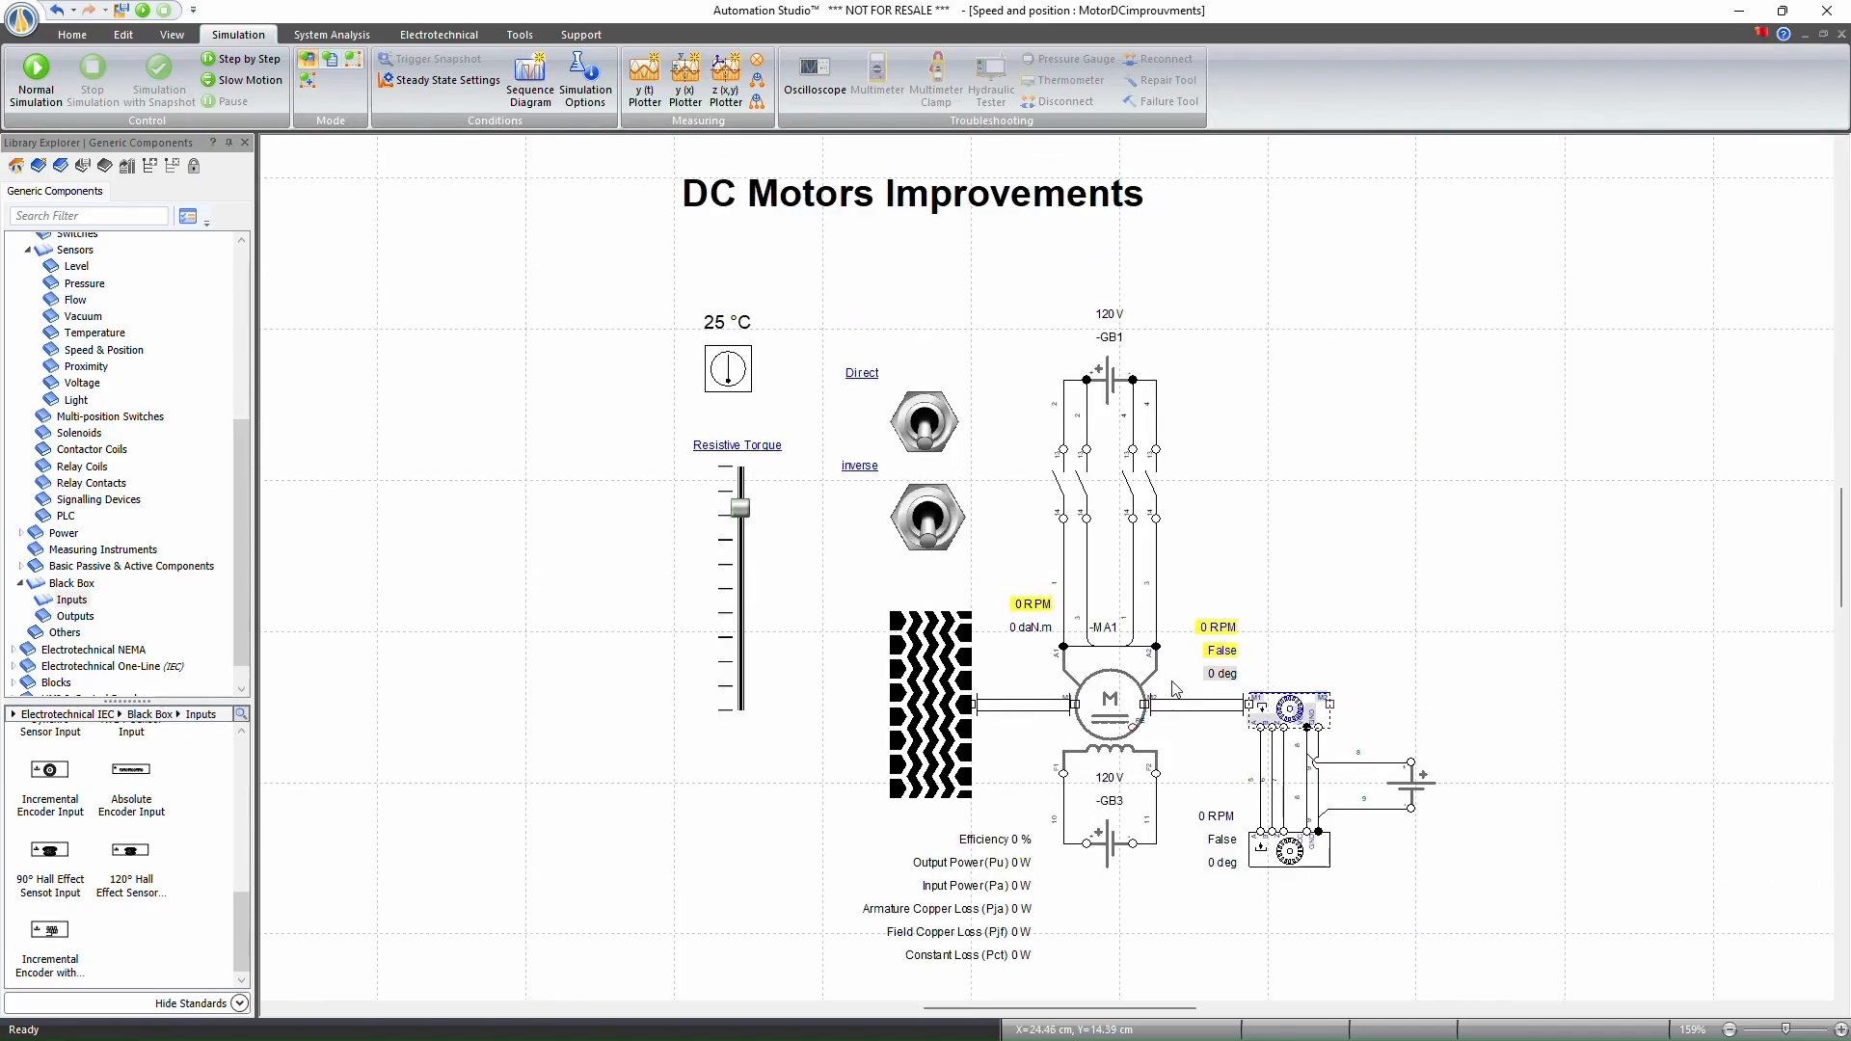
scroll(1309, 622, "down", 1)
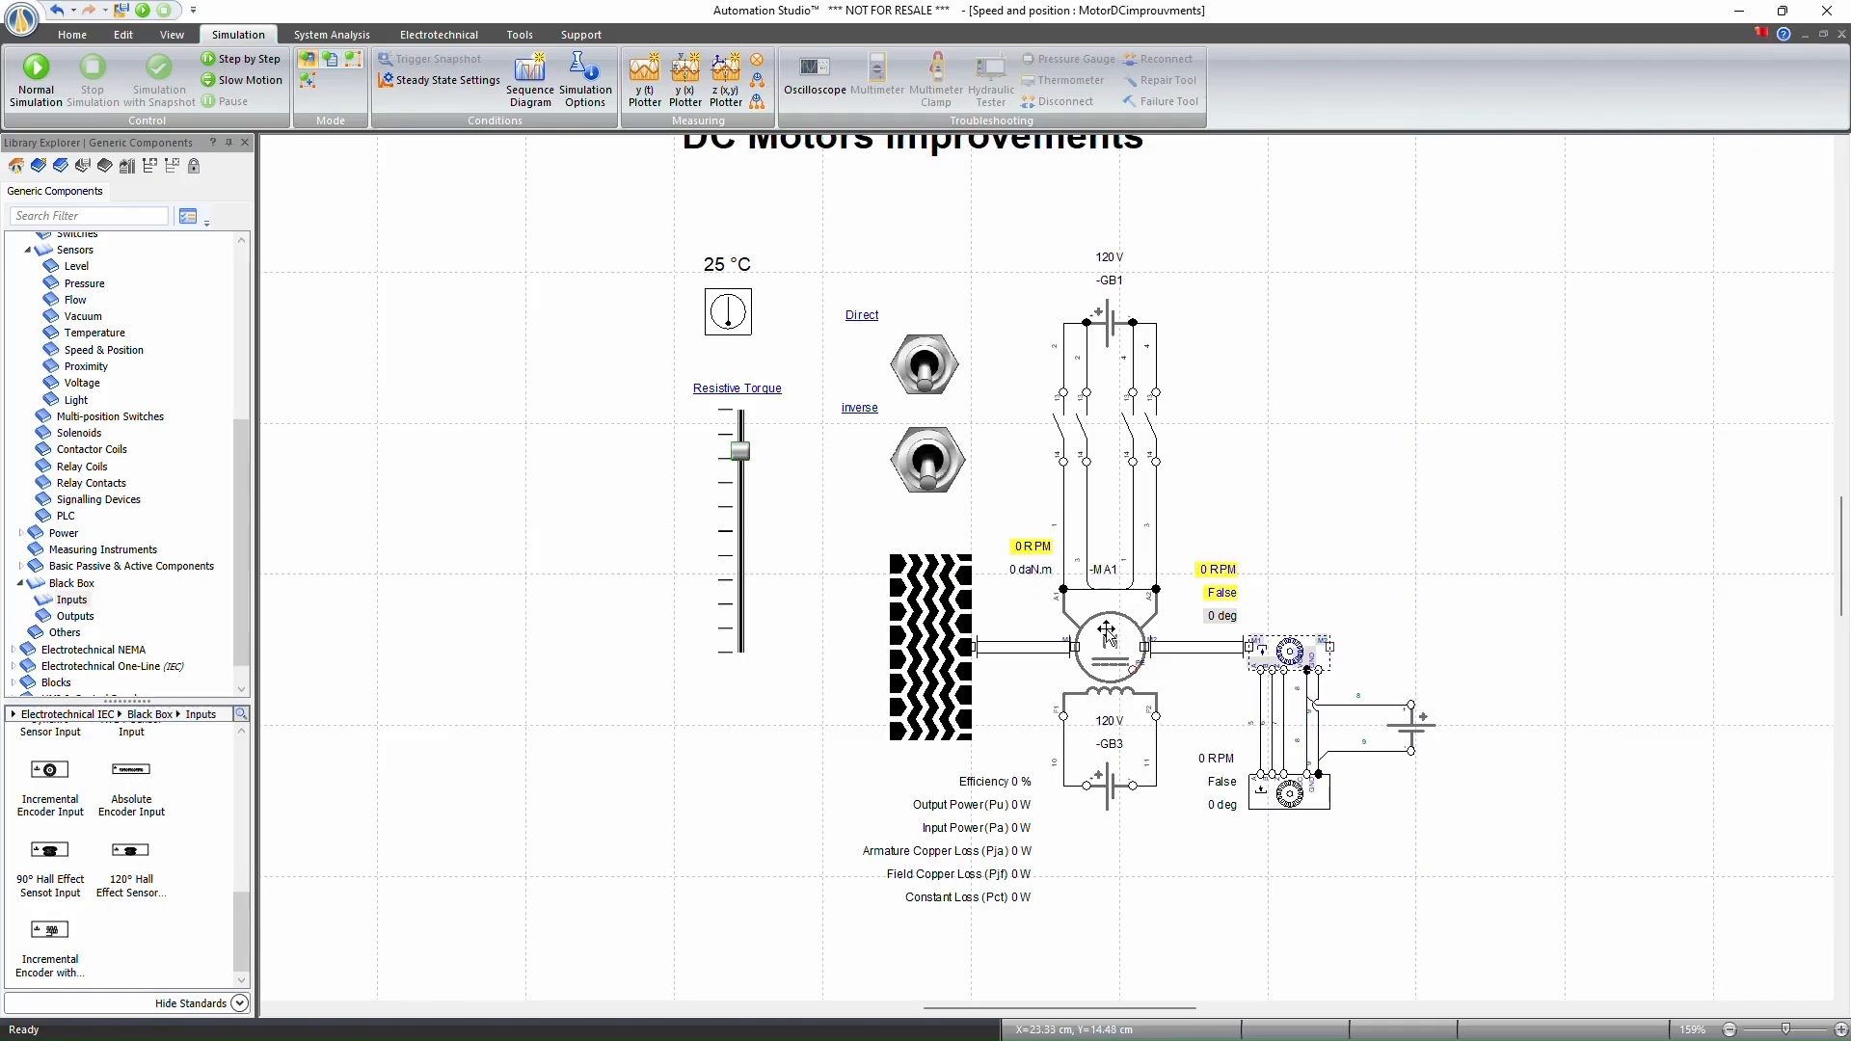
double_click(1114, 625)
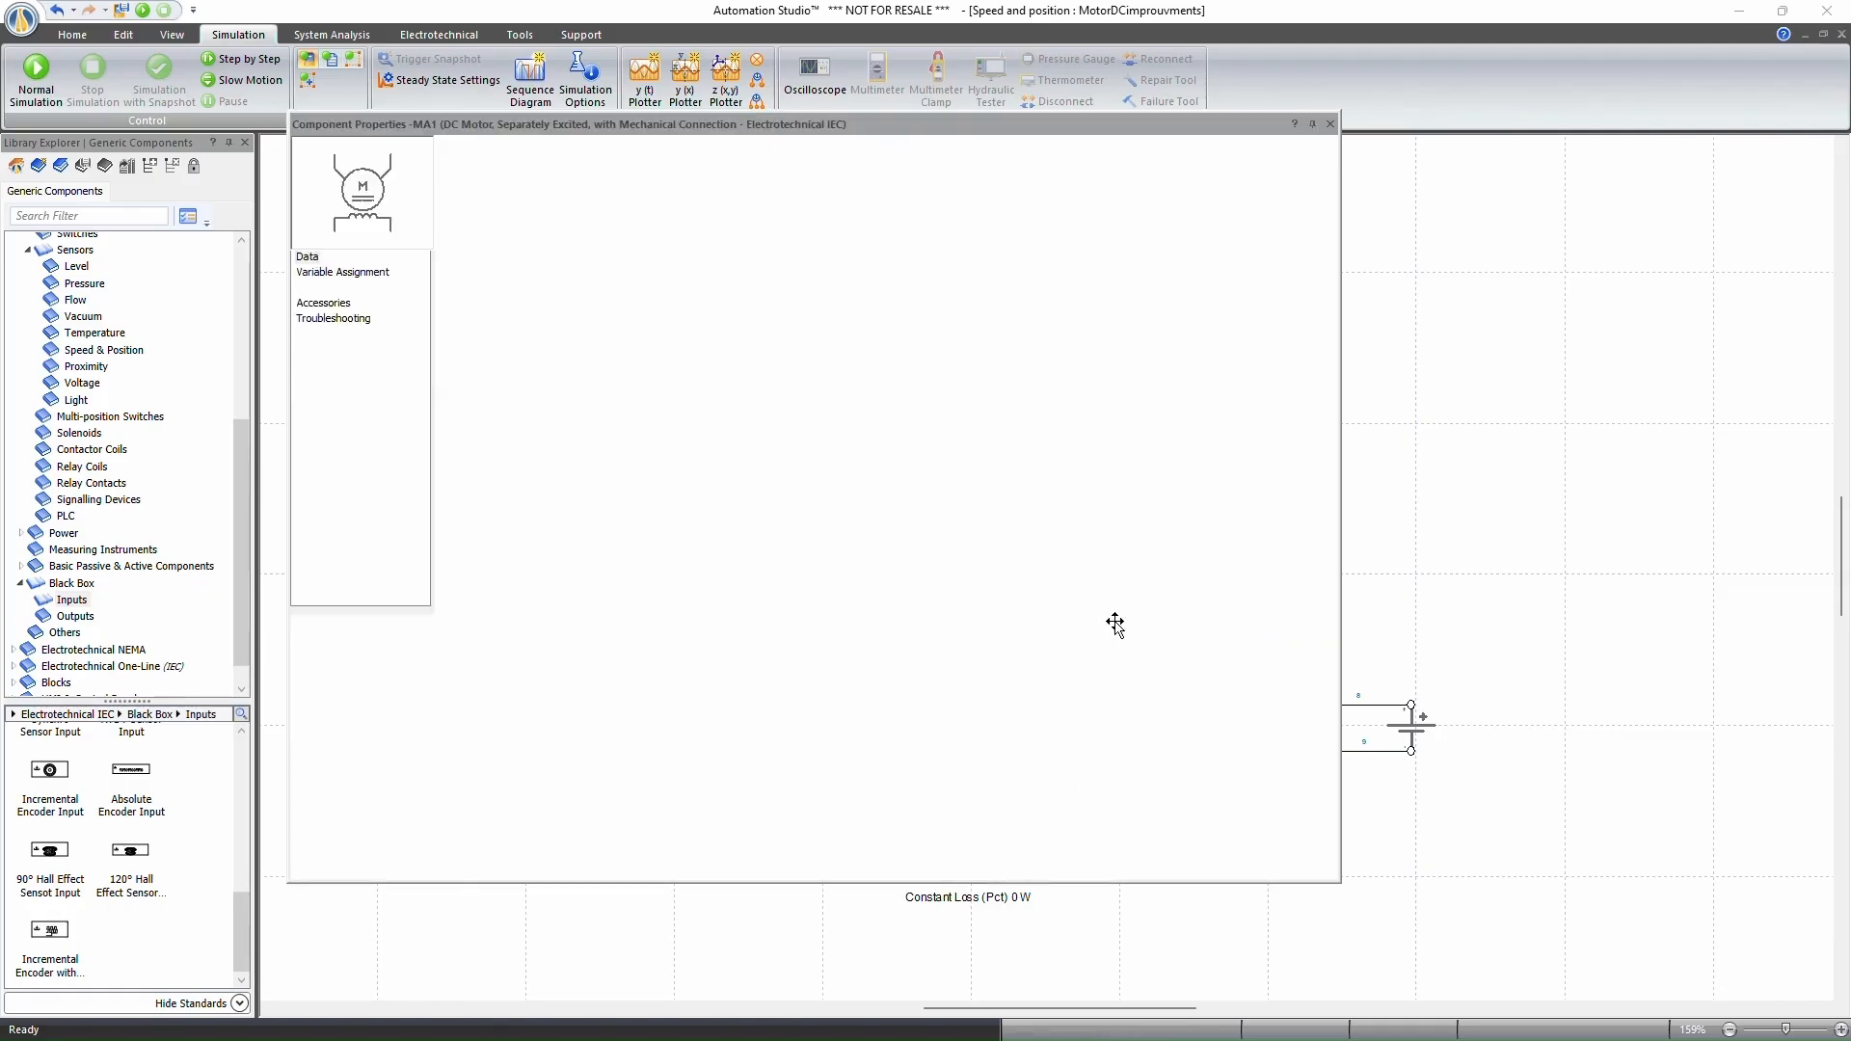
scroll(753, 597, "down", 6)
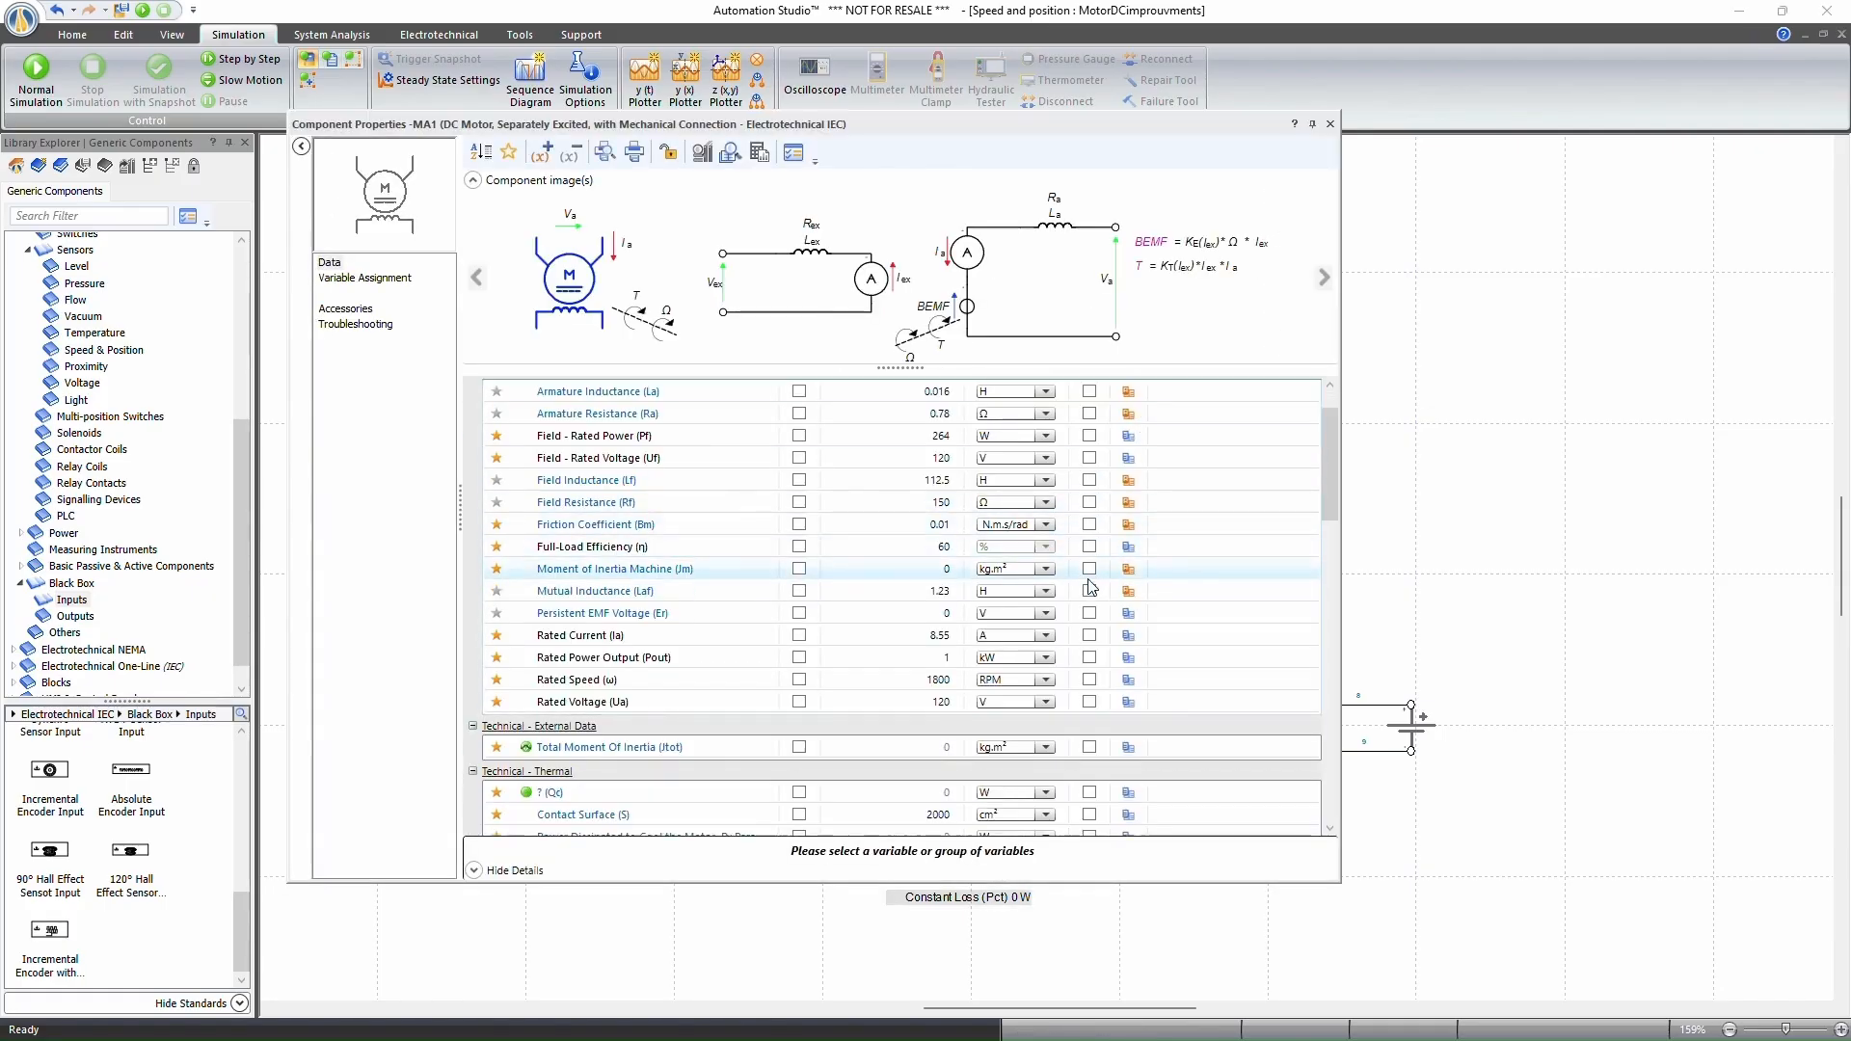
scroll(754, 598, "down", 4)
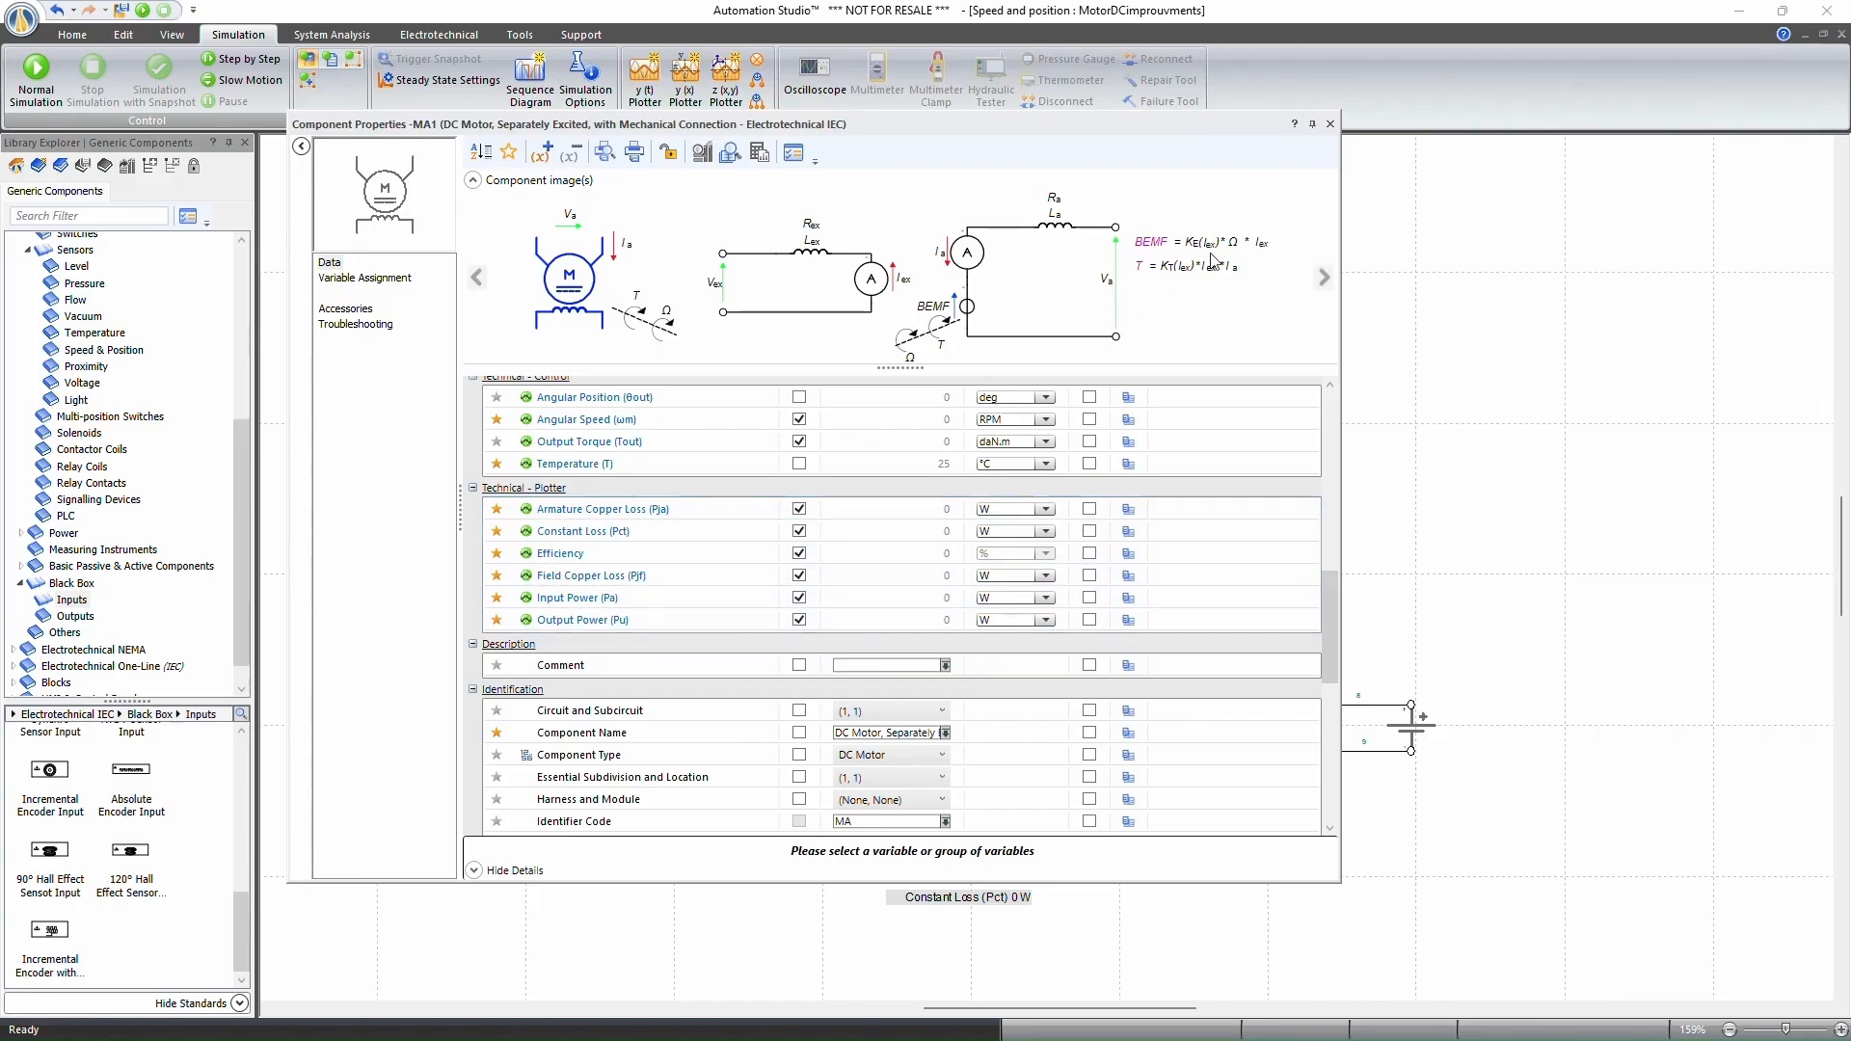
left_click(1330, 126)
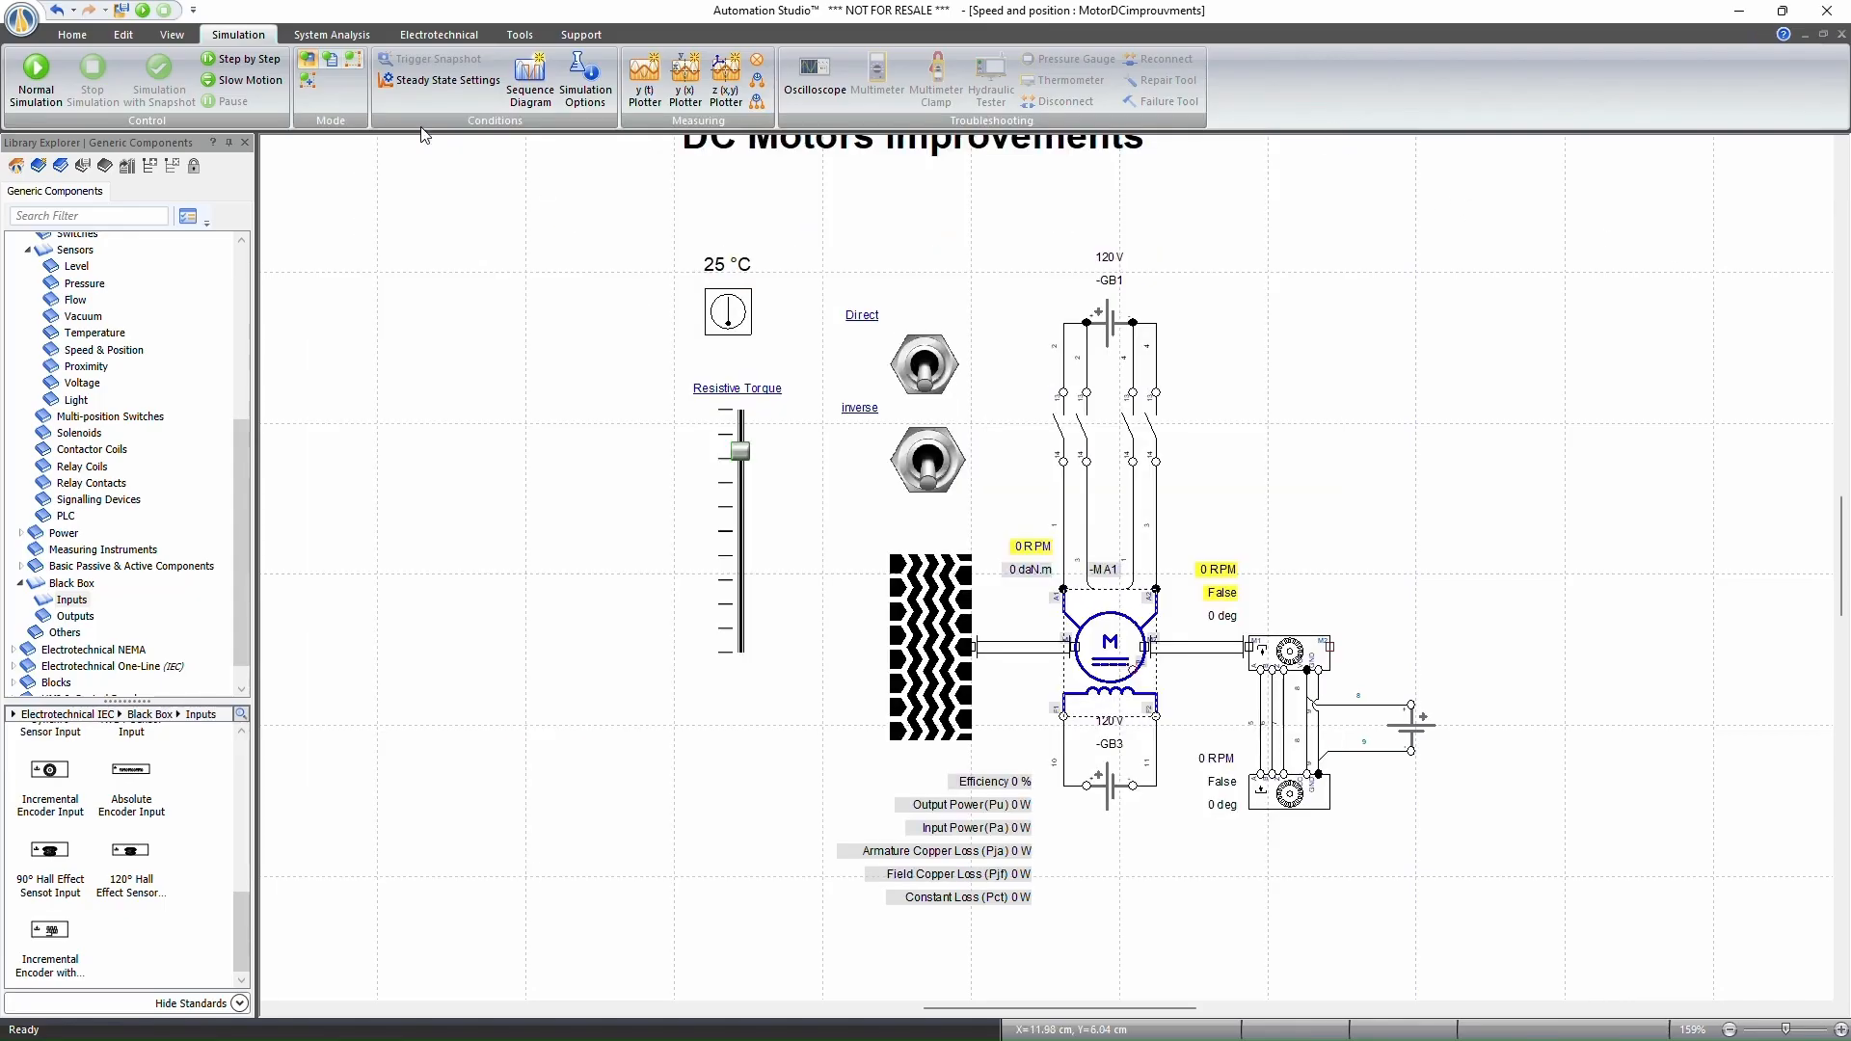
Simulate the DC motor with the Direct switch on, apply resistive torques of 0.6 and 0.9 daN.m in turn, and switch Direct off.
left_click(33, 90)
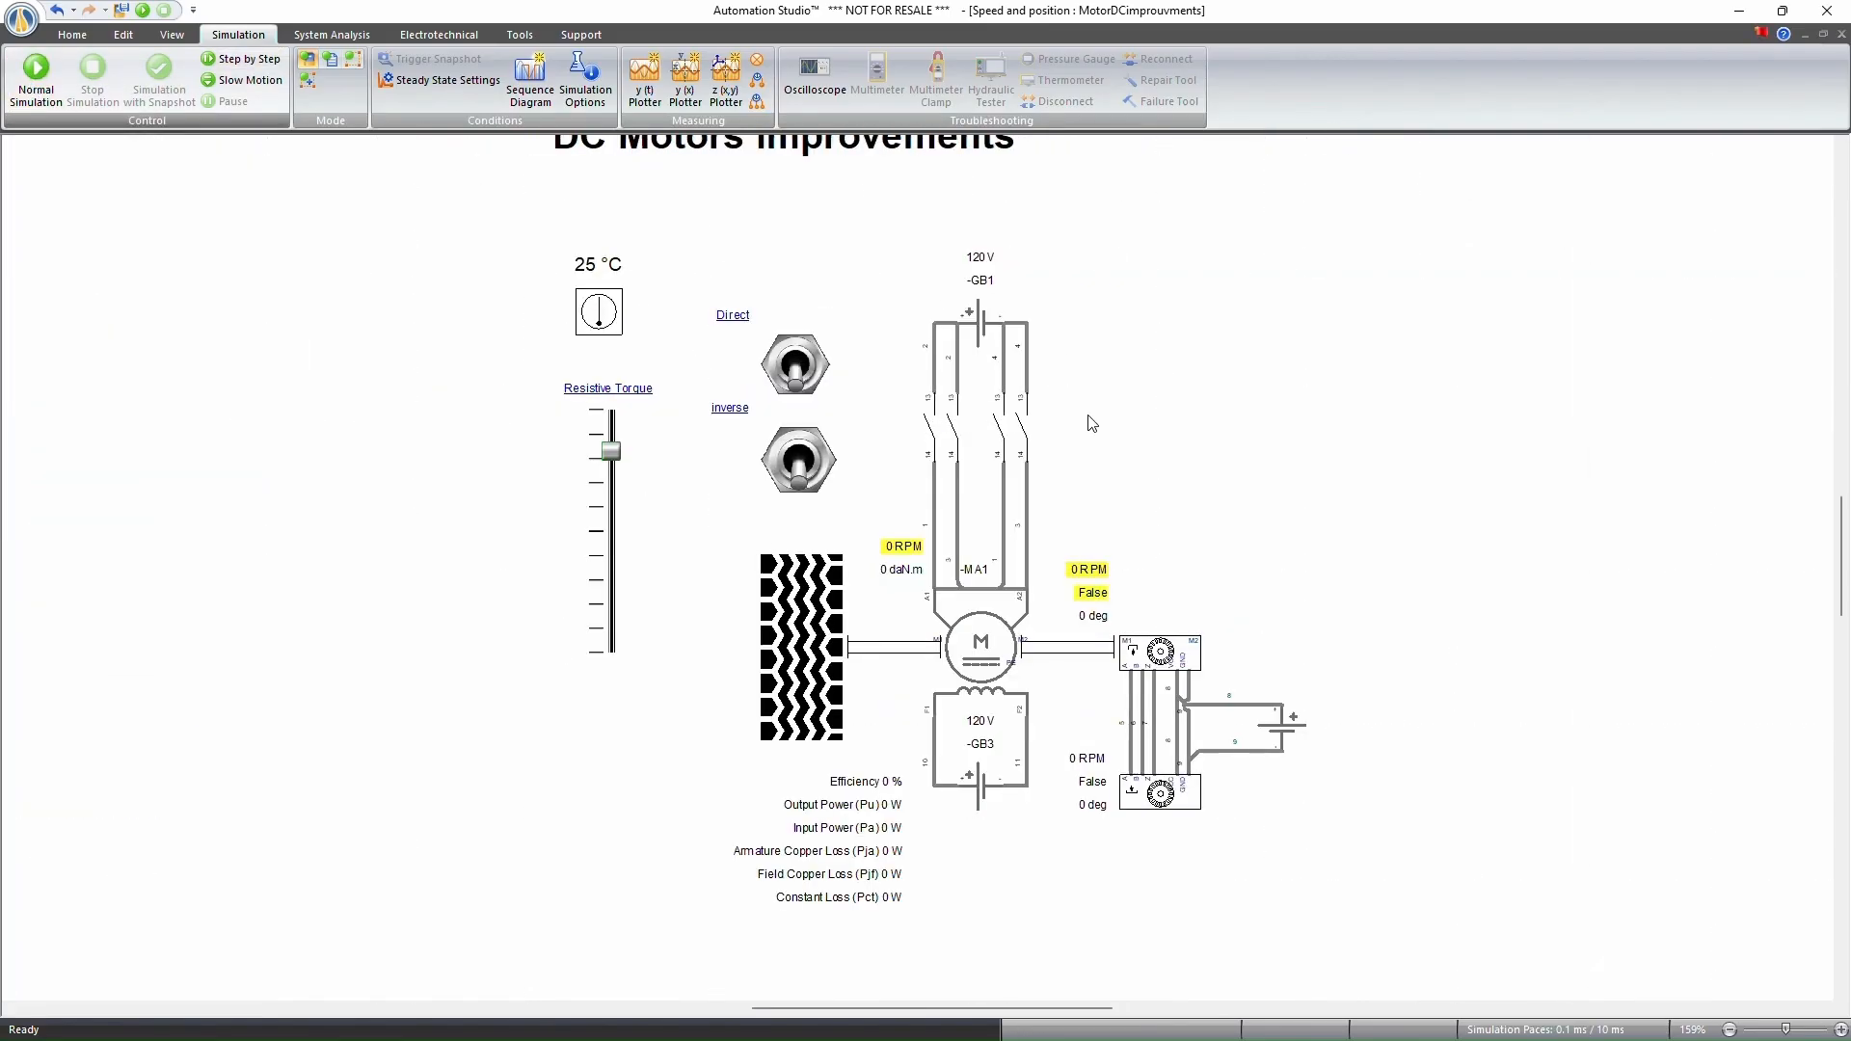
left_click(804, 385)
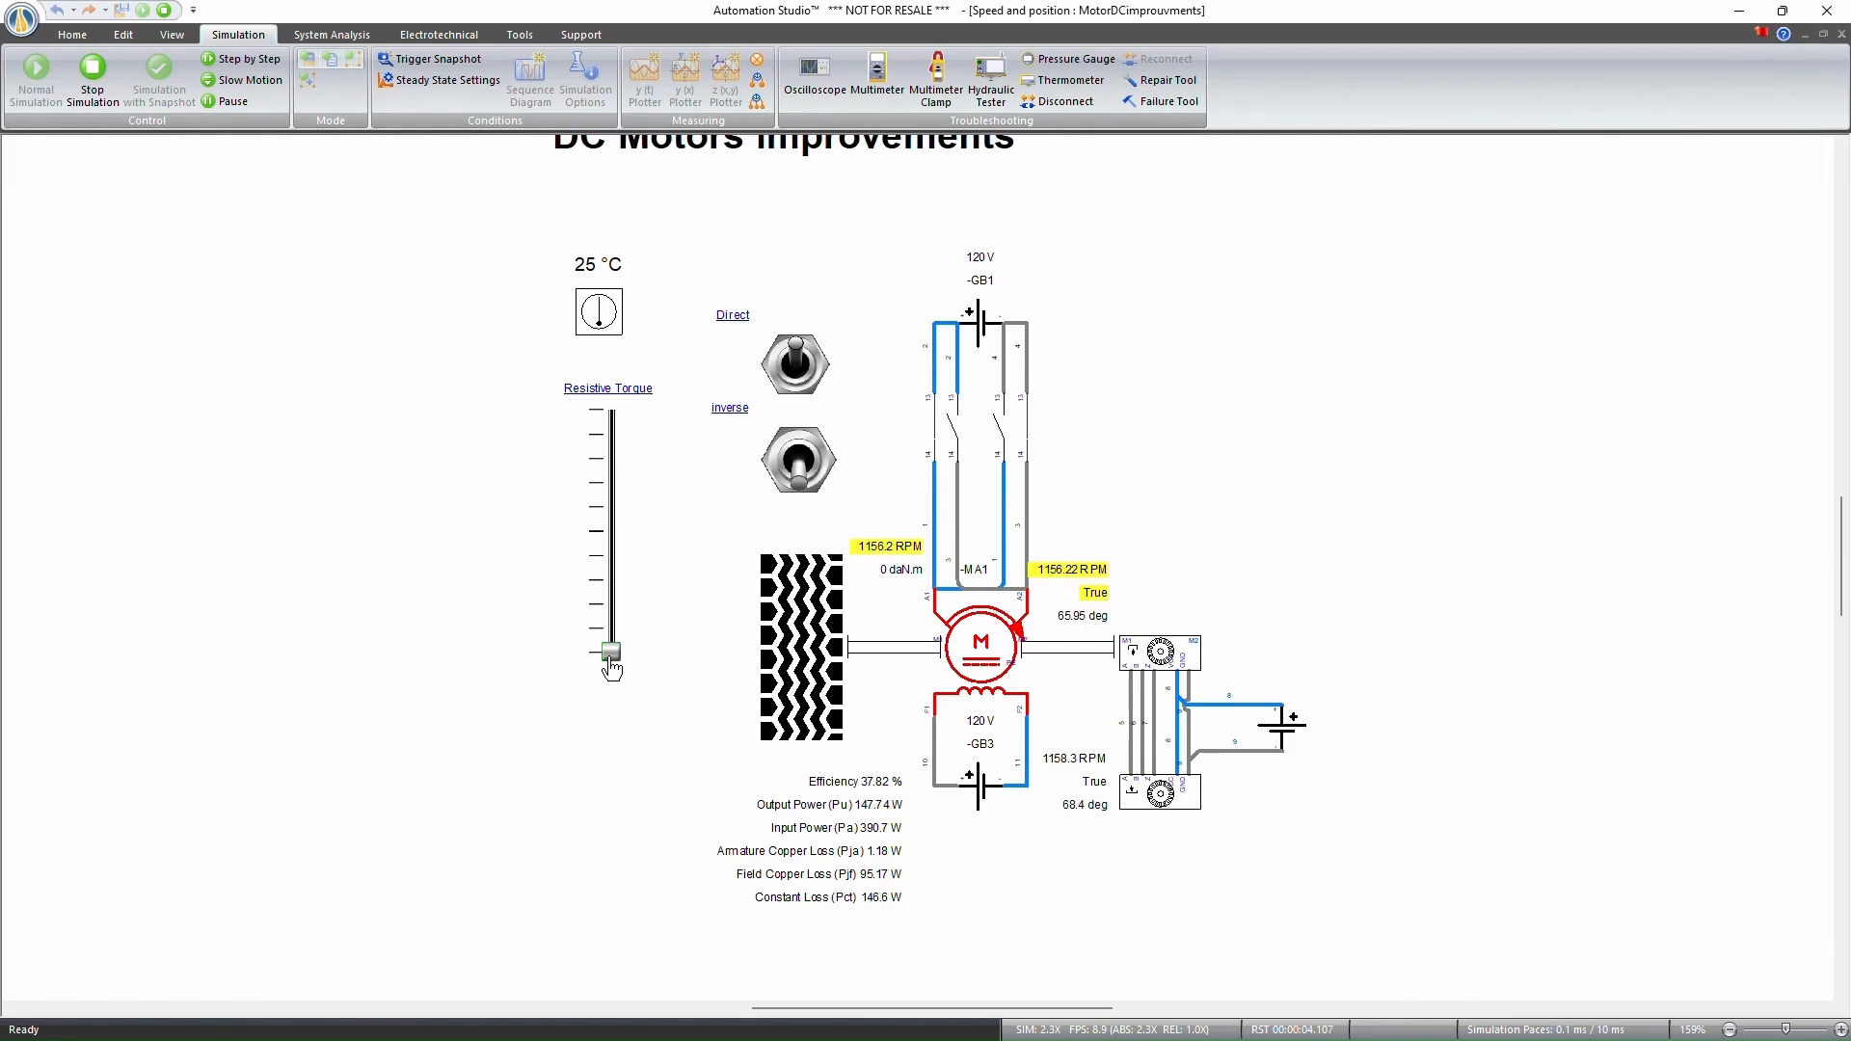
left_click_drag(611, 668, 609, 566)
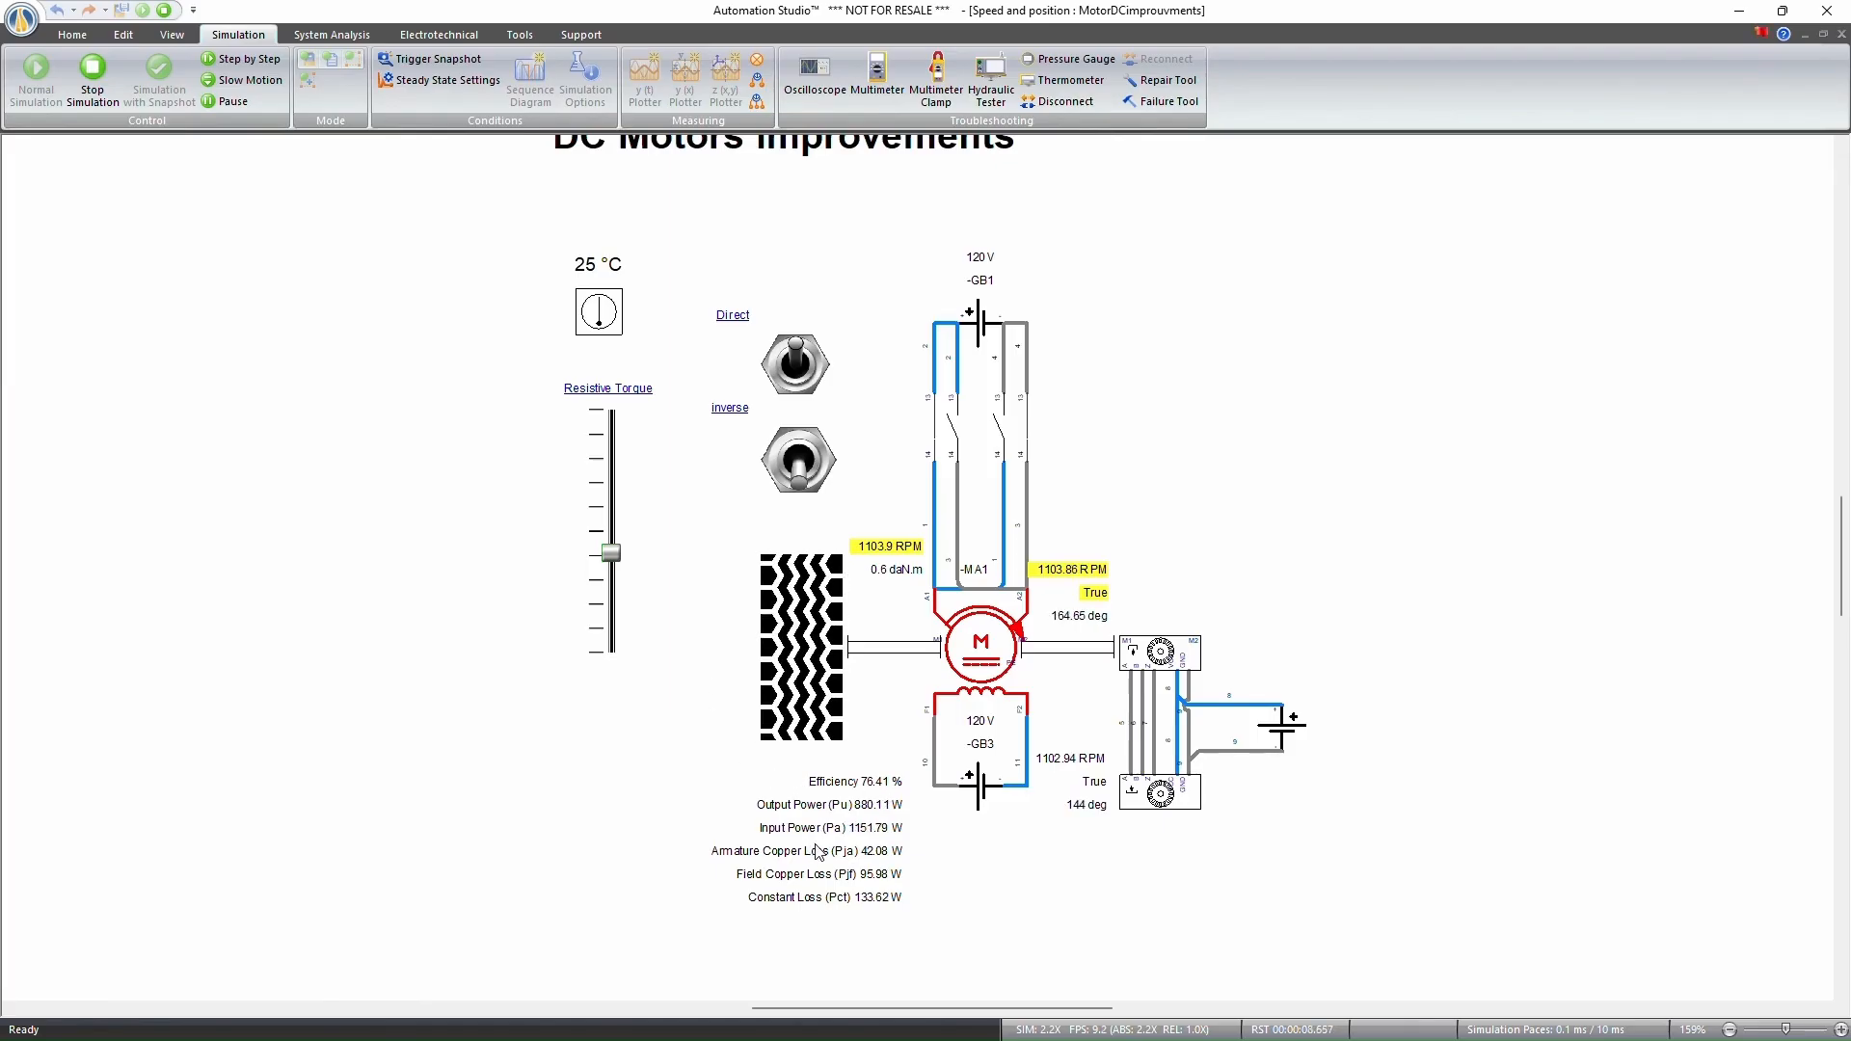
left_click_drag(613, 559, 606, 507)
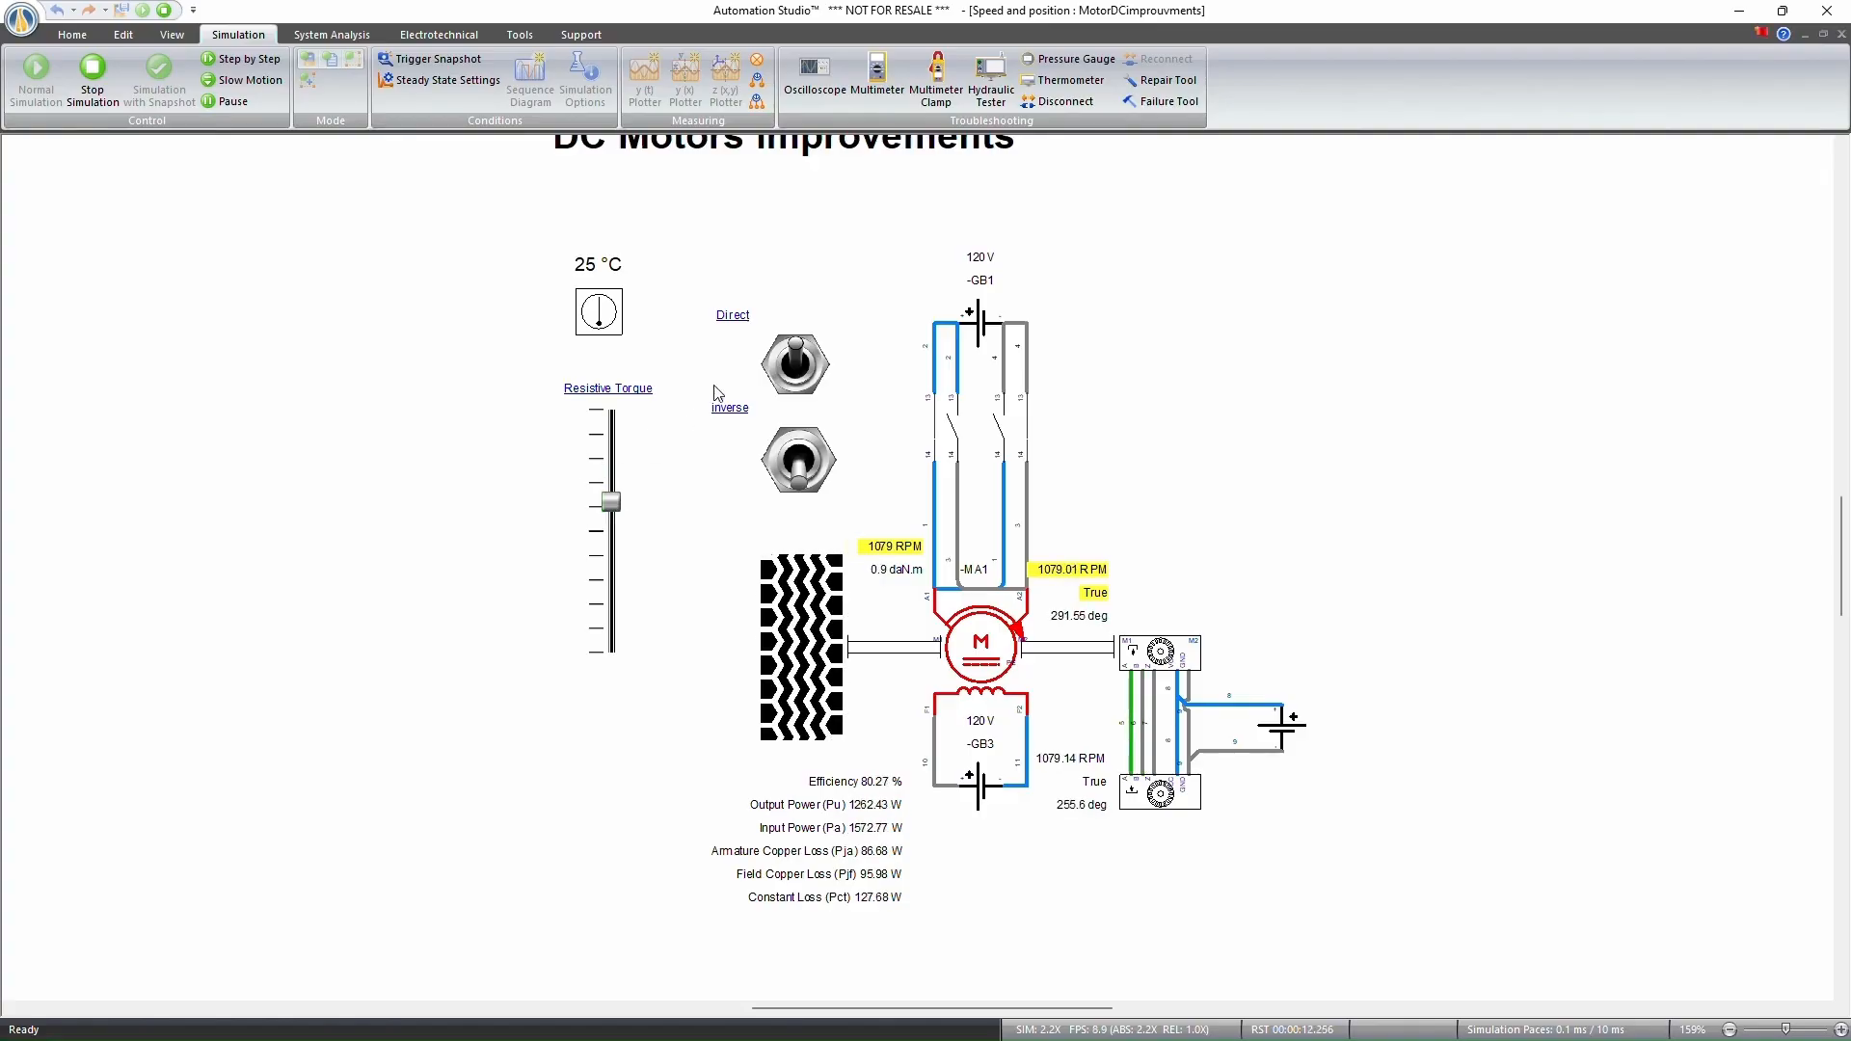
left_click(796, 372)
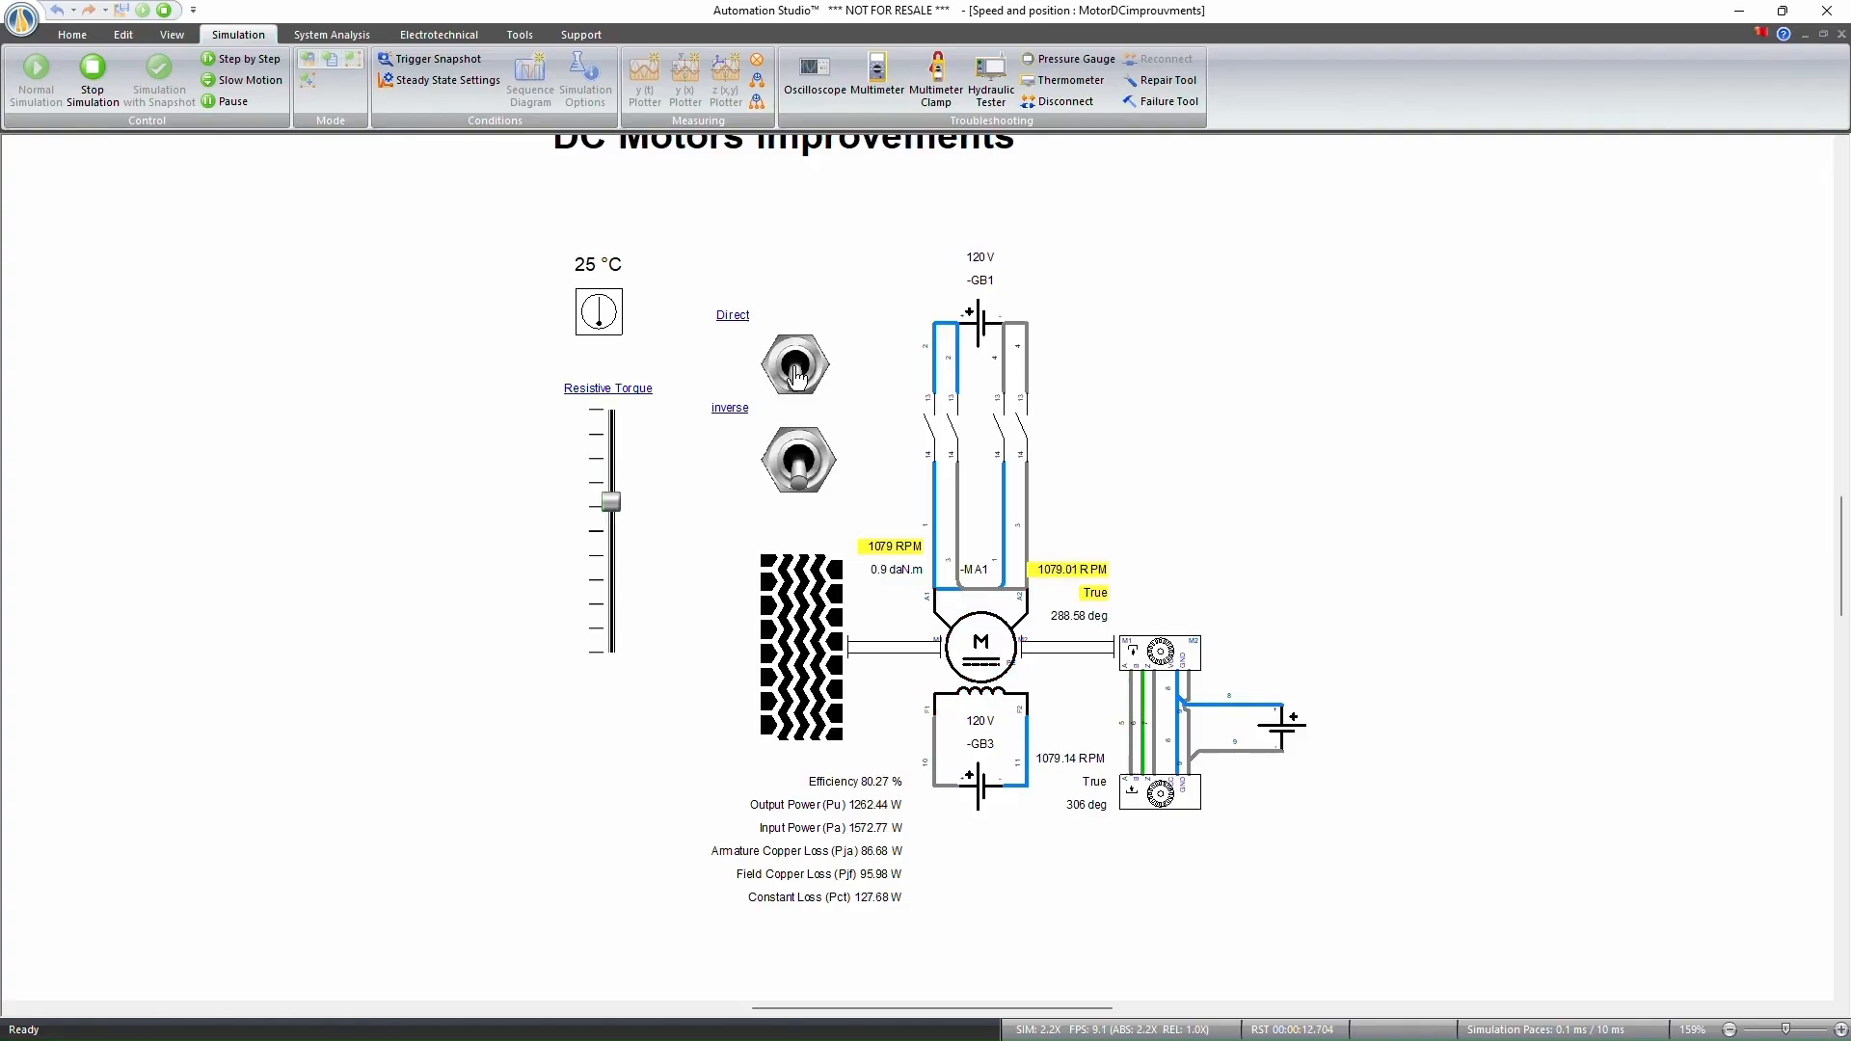
Stop the simulation and review the Technical - Thermal properties of the DC motor -MA1.
left_click(92, 73)
double_click(1100, 634)
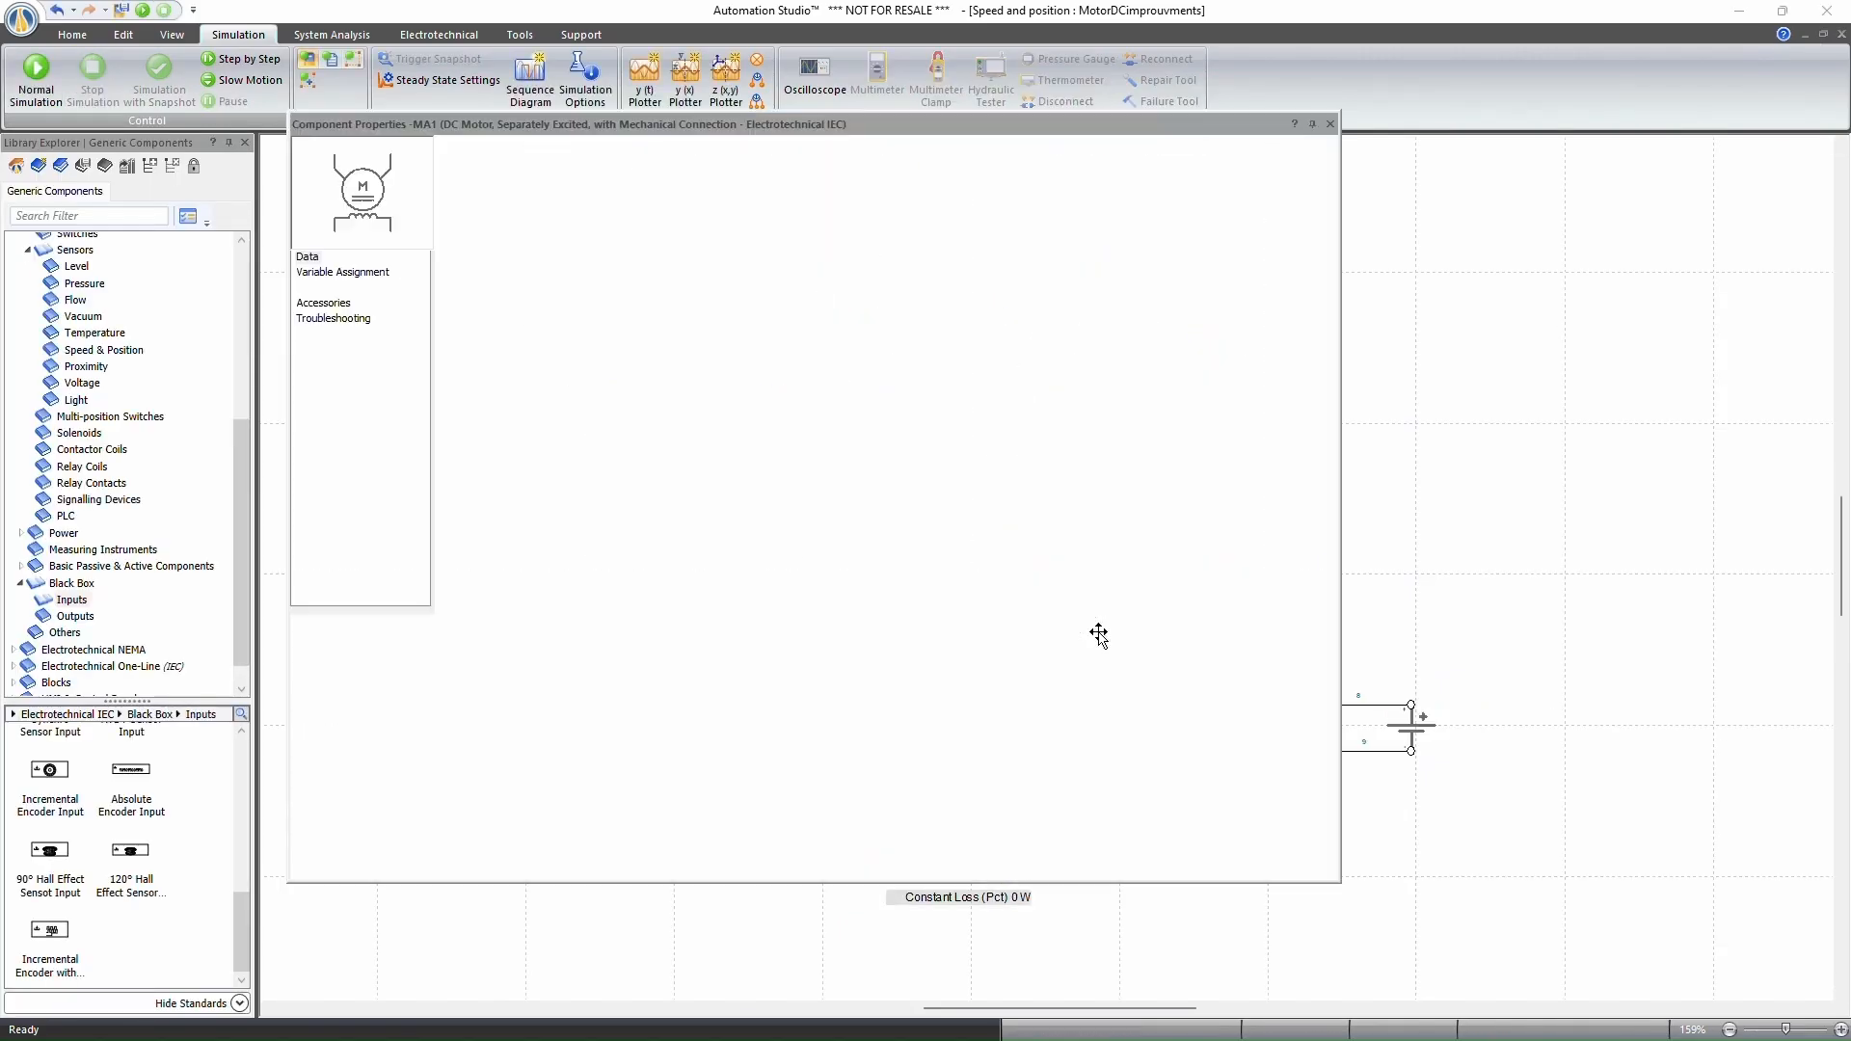
scroll(1104, 665, "down", 5)
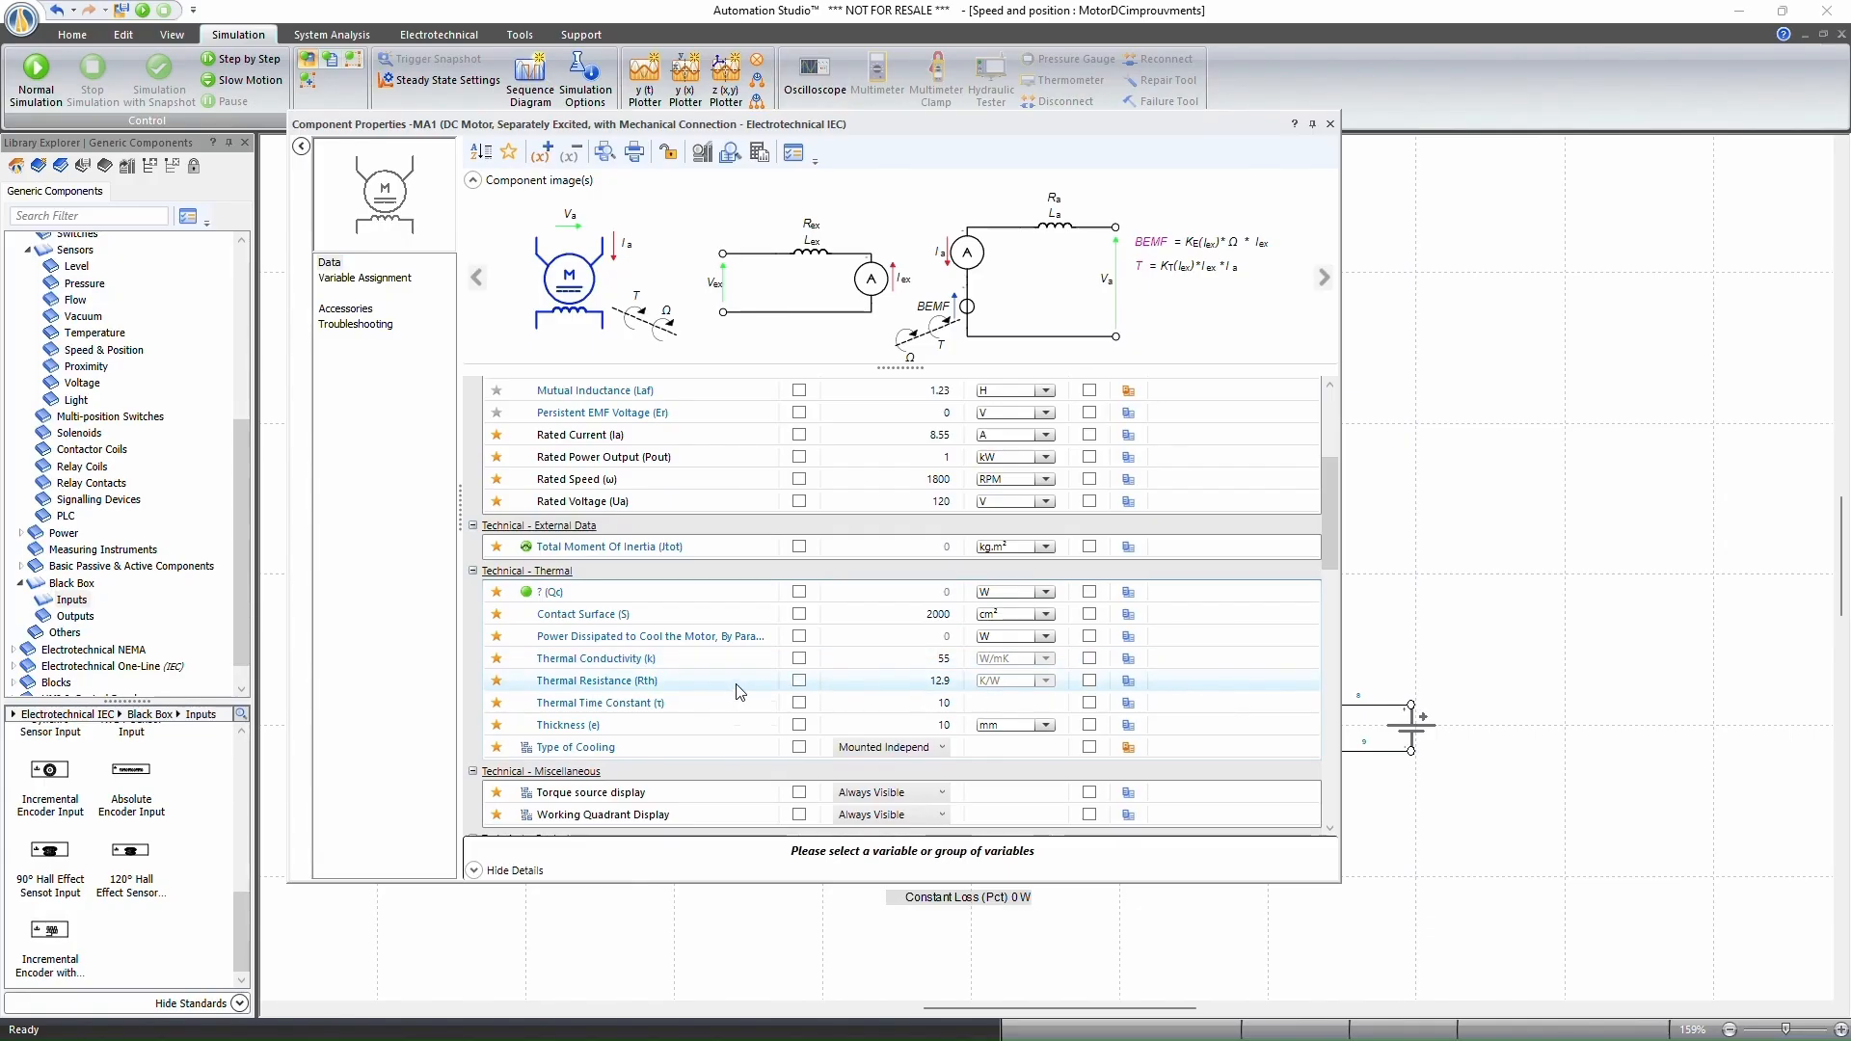
left_click(1330, 124)
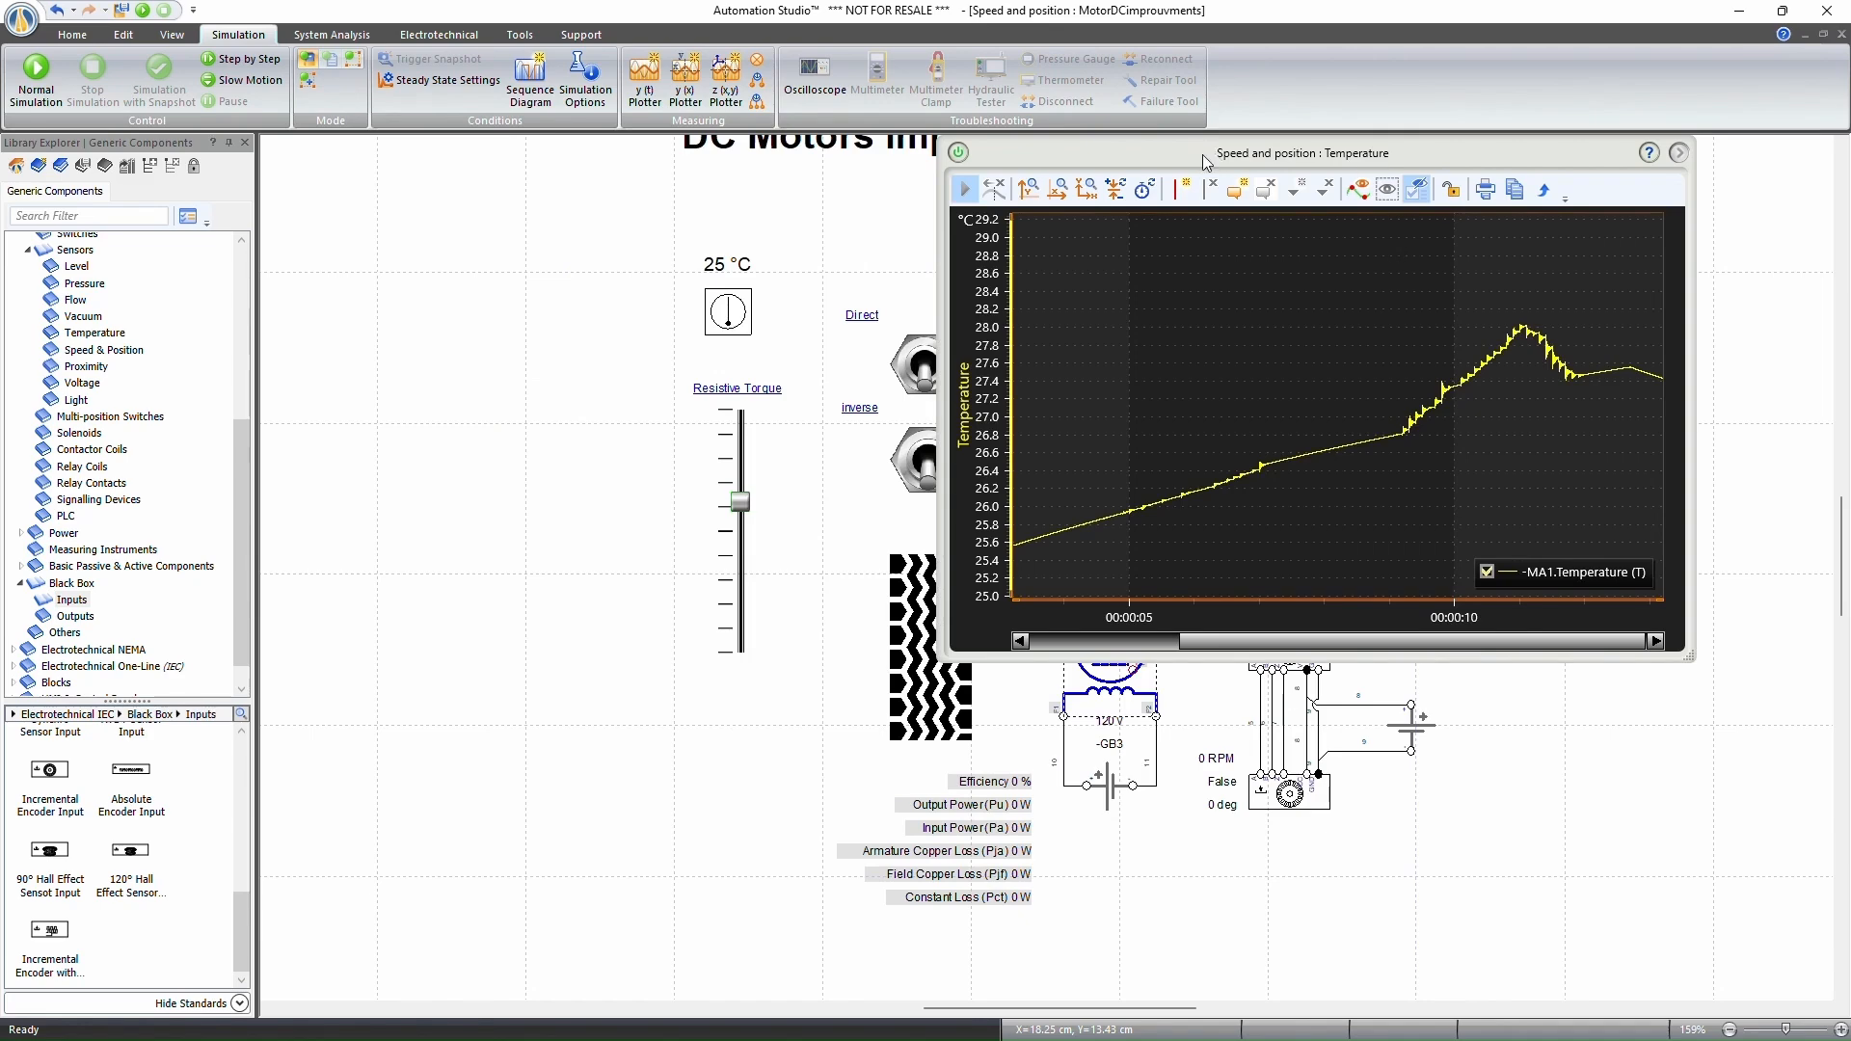
Move the Temperature plotter away from the motor and check which motor variables are selected for plotting, including Temperature (T).
left_click_drag(1204, 162, 1336, 161)
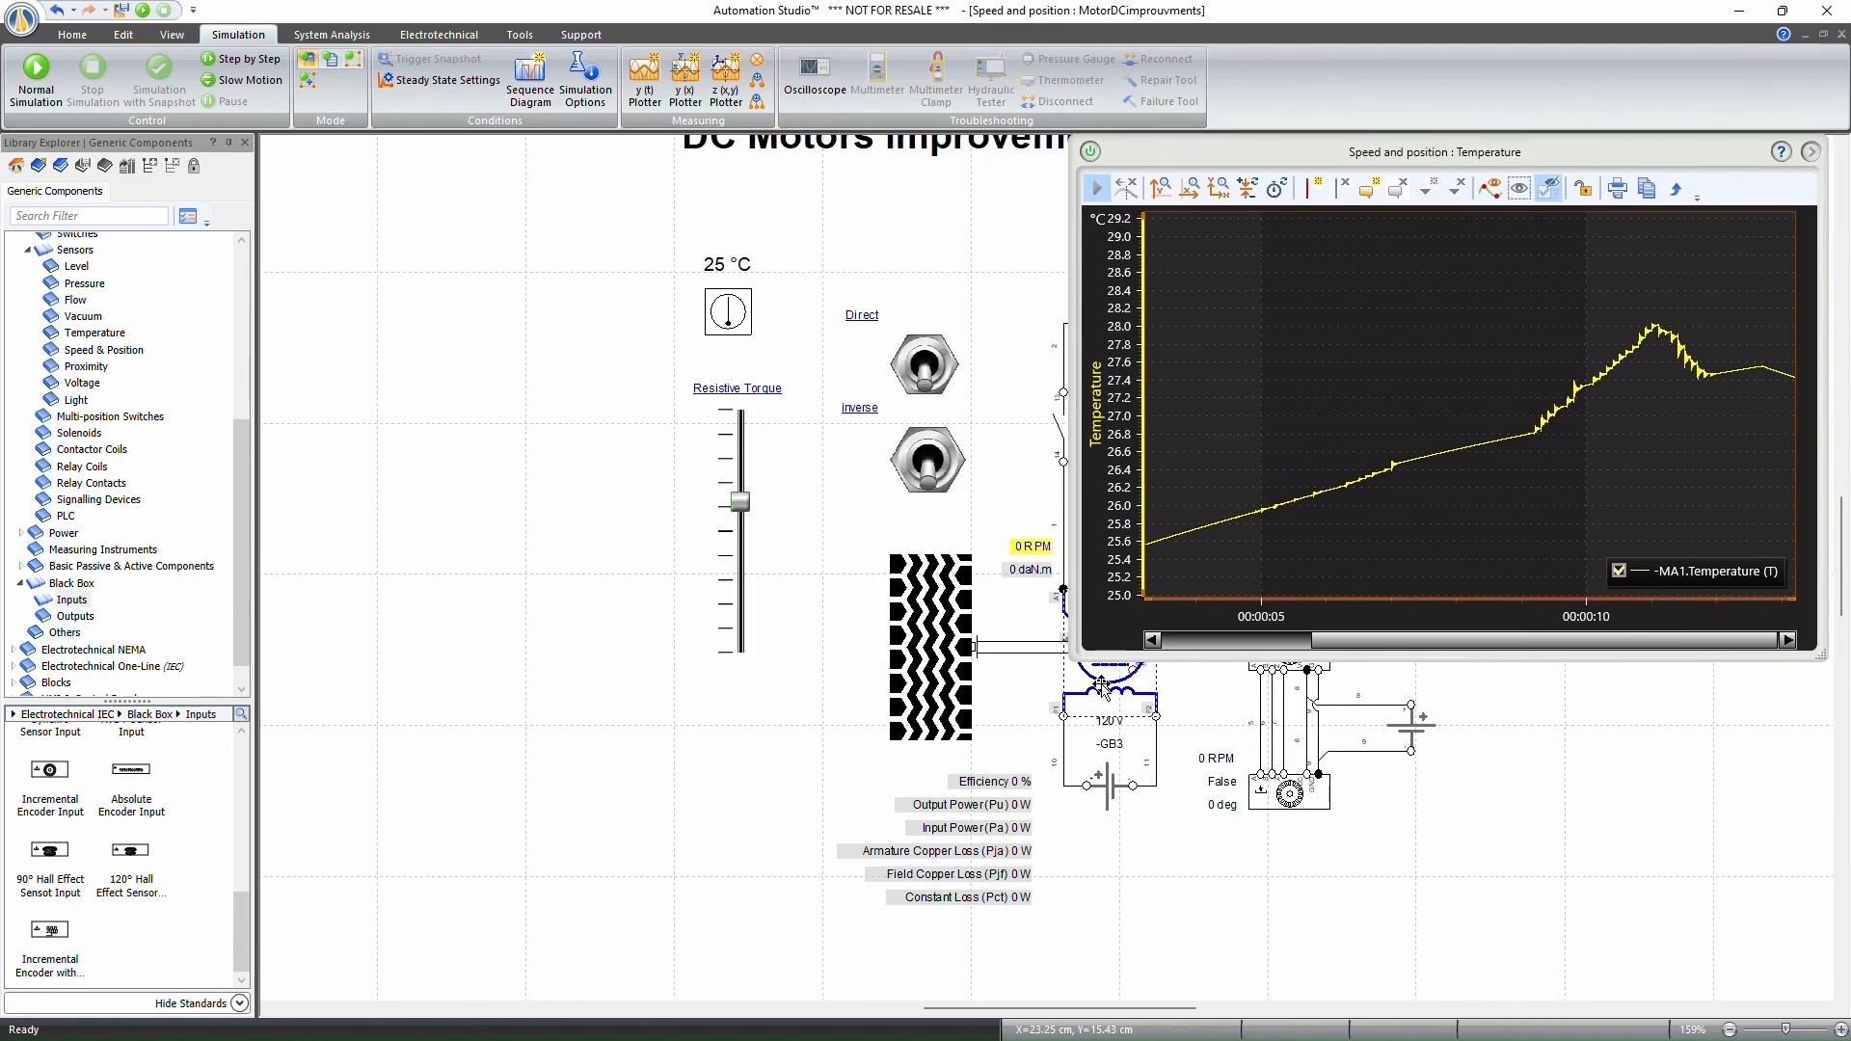
left_click_drag(1343, 322, 1345, 320)
scroll(1323, 339, "down", 3)
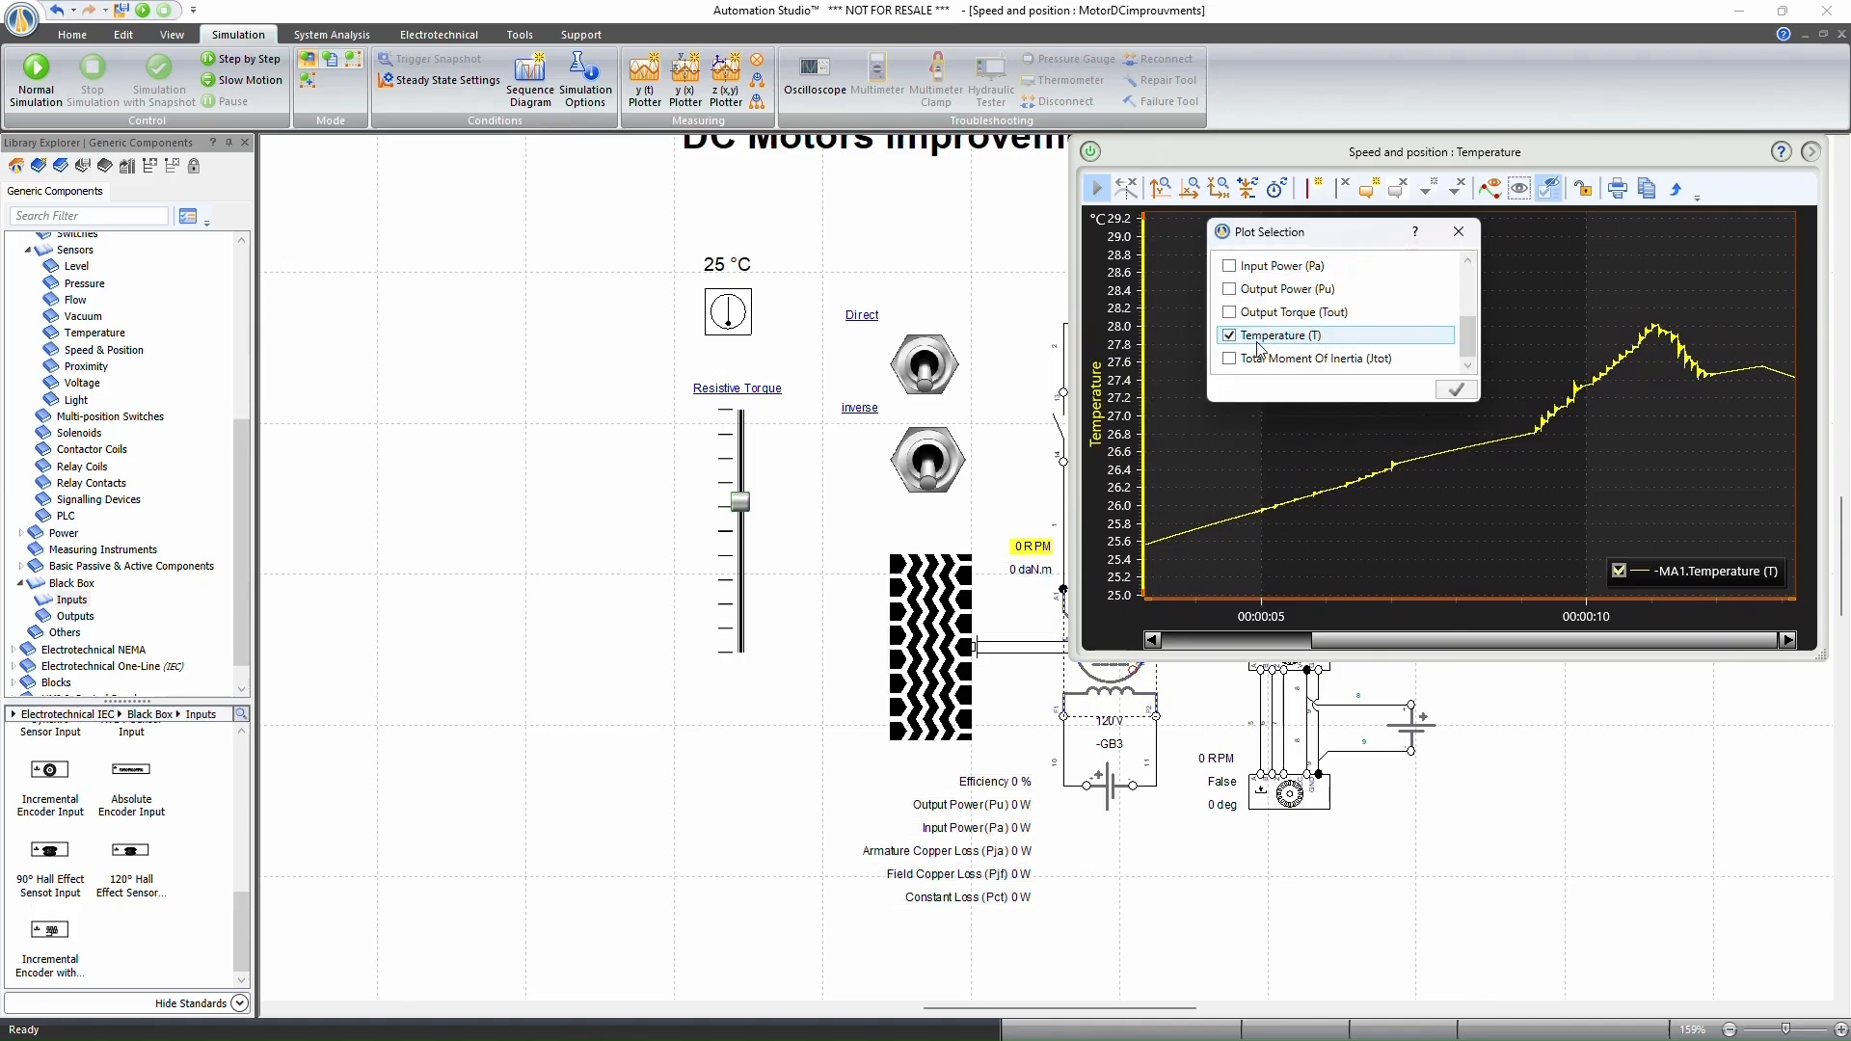
left_click(1458, 232)
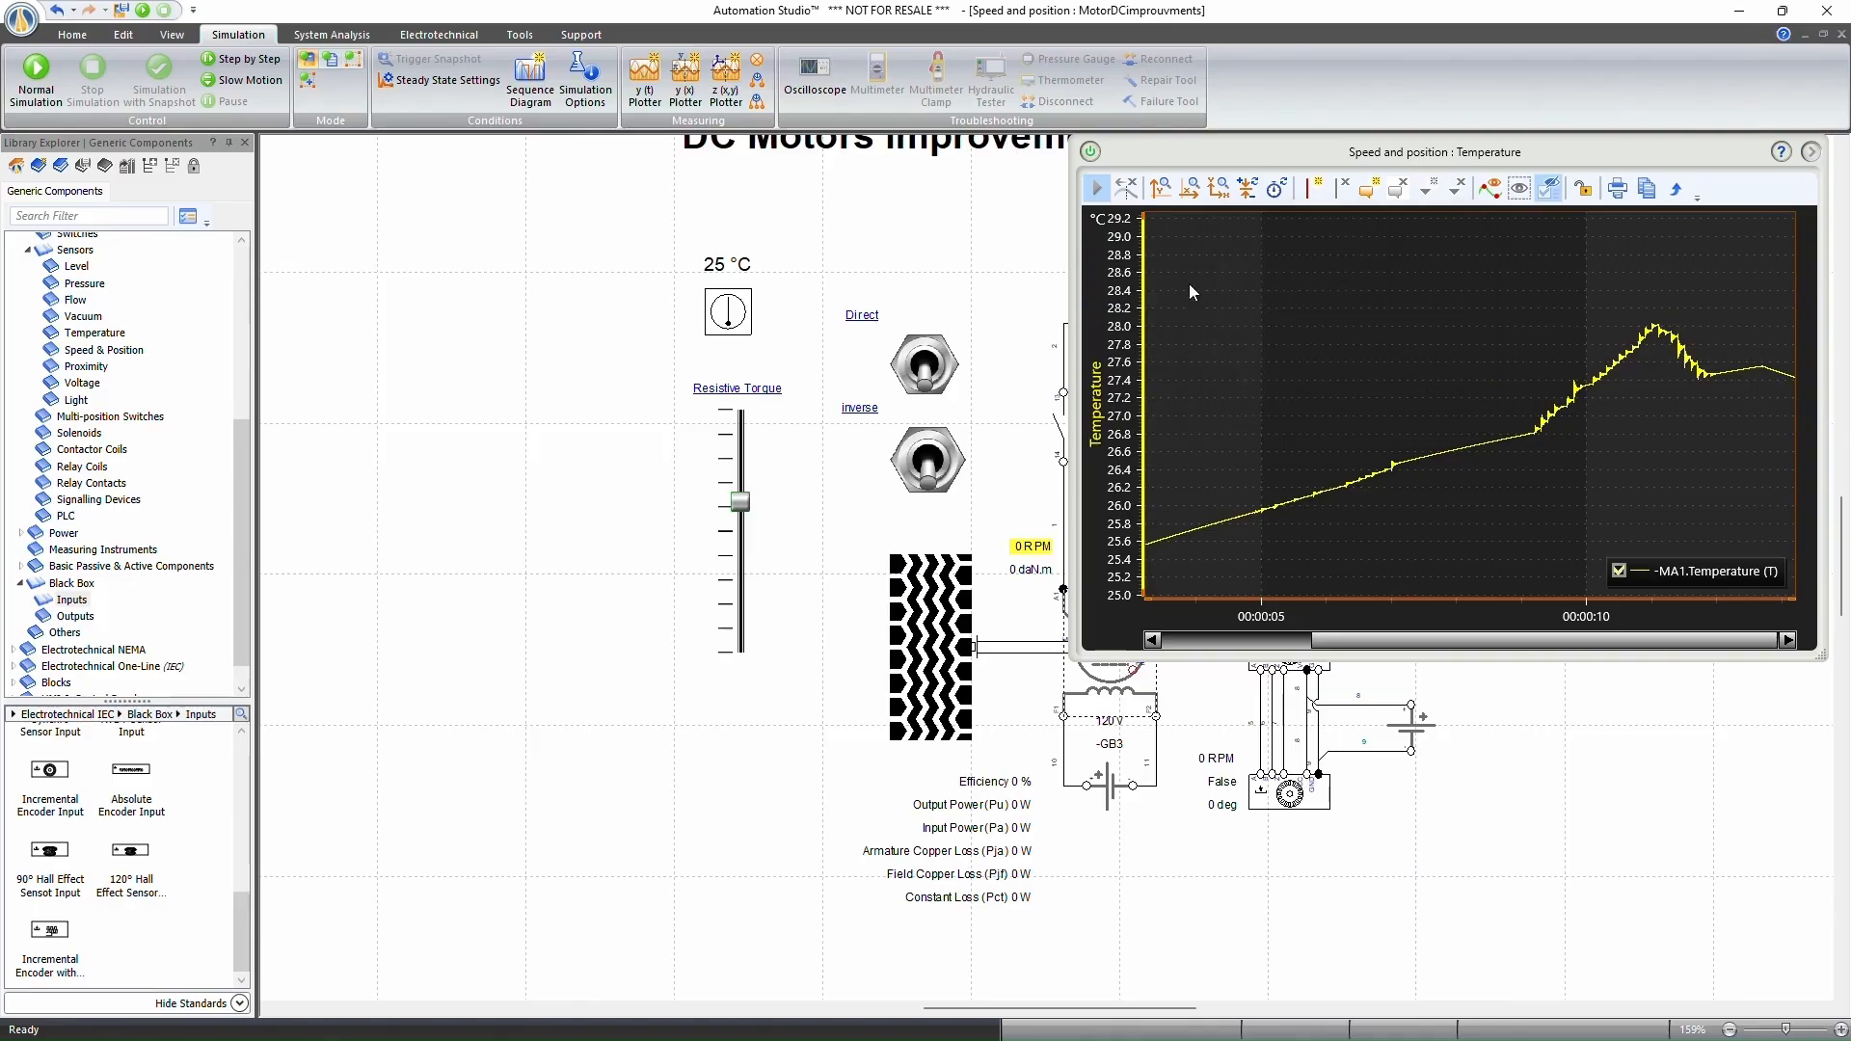
Review the project's simulation options, including Thermal Simulation Pace and Thermal Evolution.
left_click(585, 99)
scroll(412, 720, "down", 1)
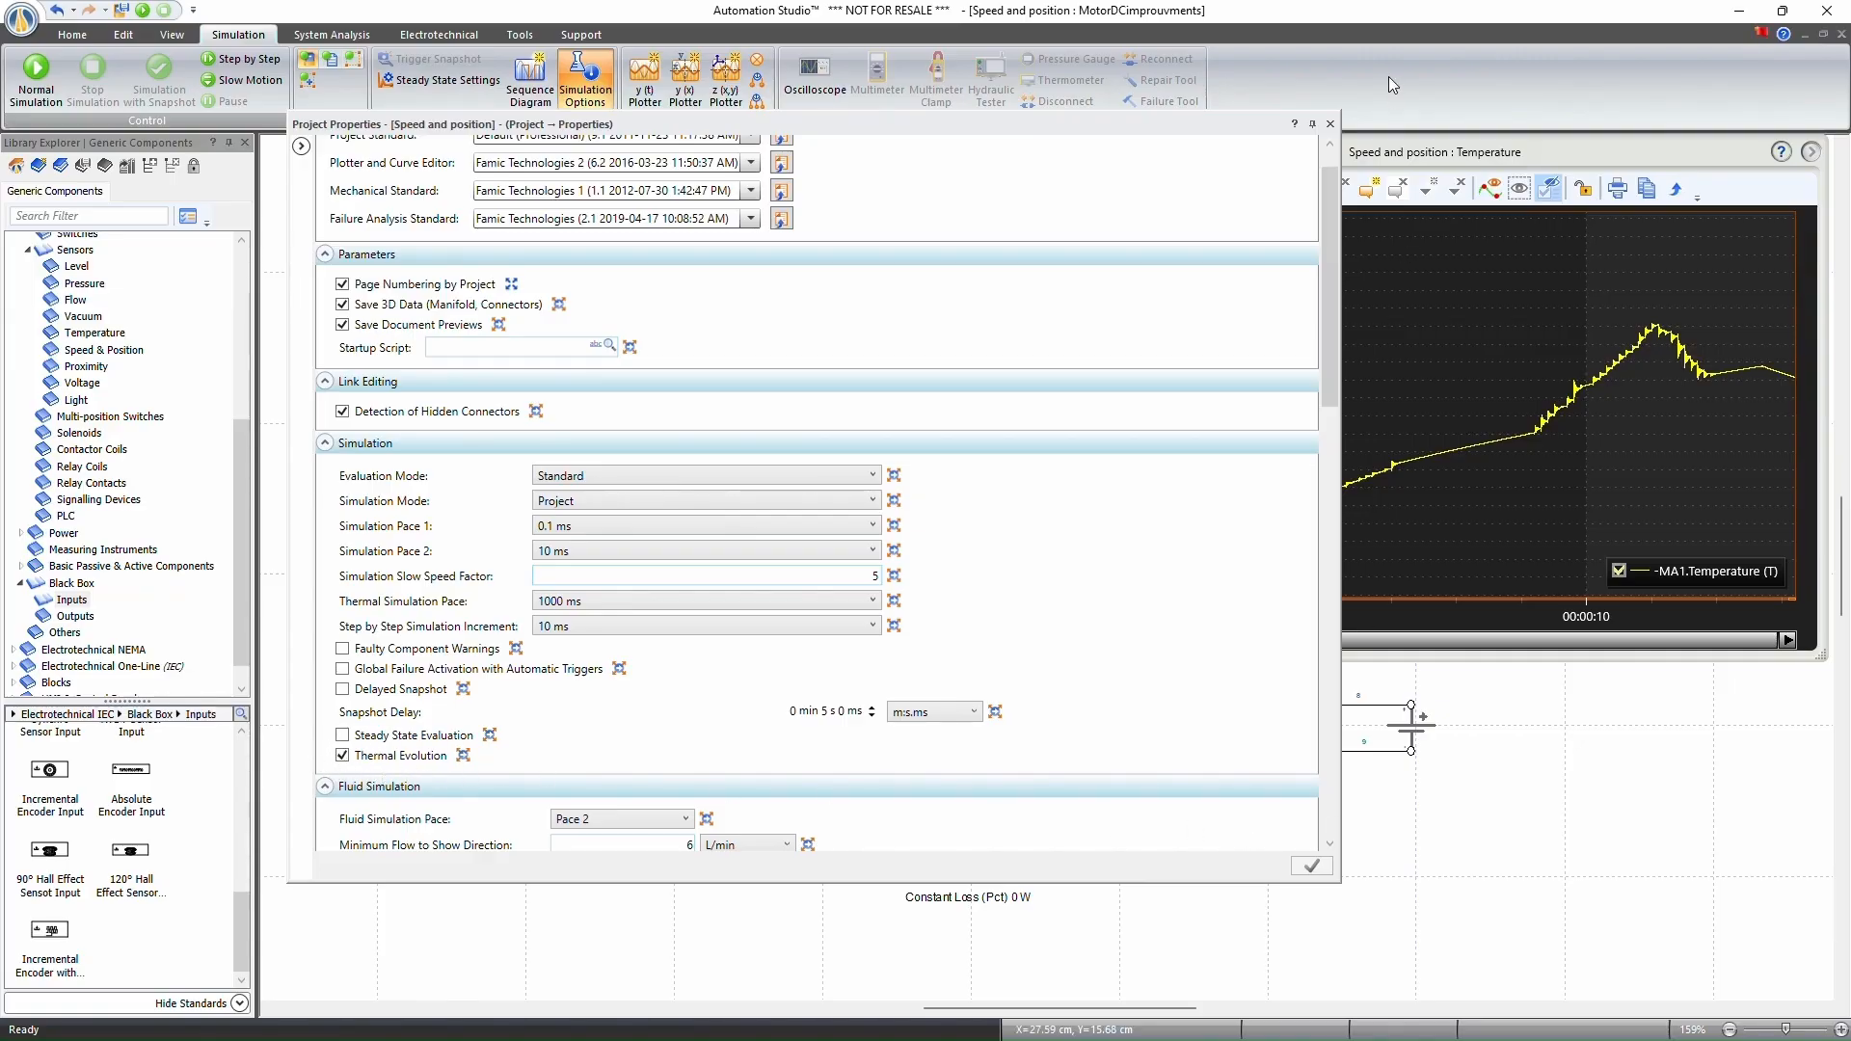
left_click(1330, 123)
Start the normal simulation and turn on the Direct switch to run the motor.
left_click(43, 84)
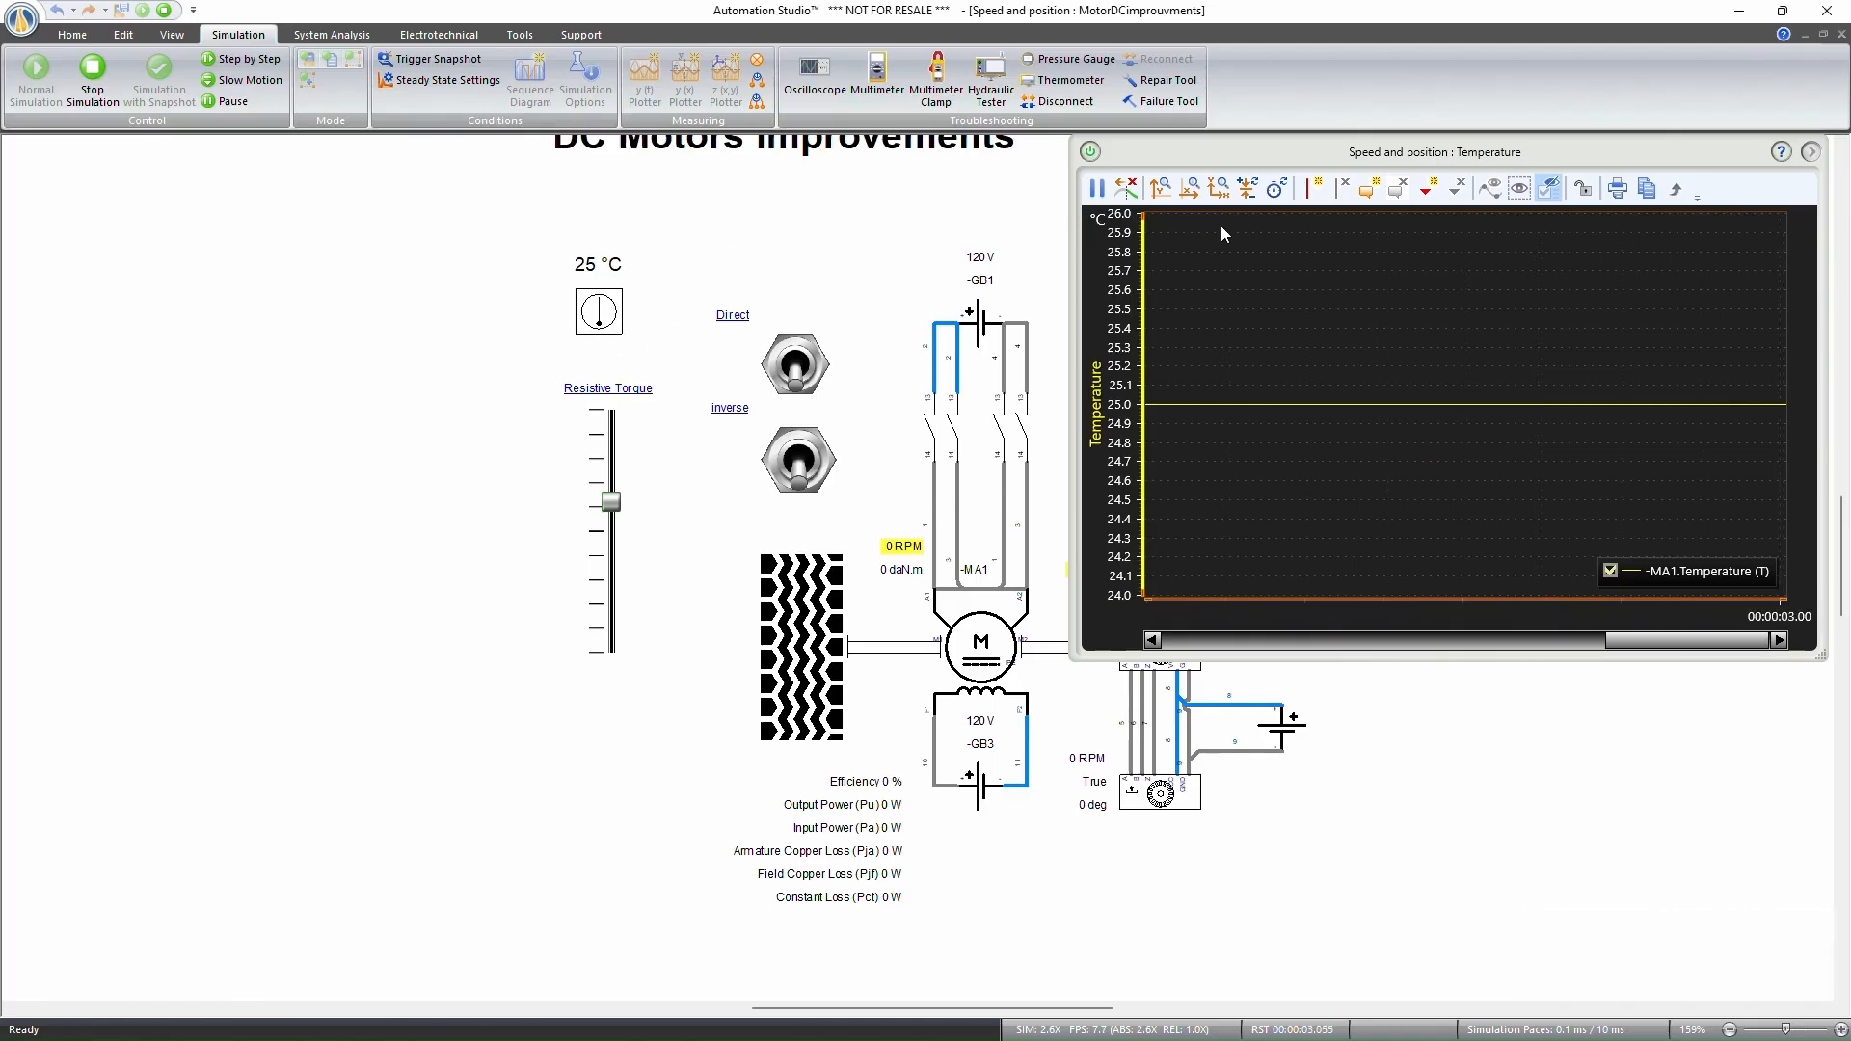
left_click(794, 376)
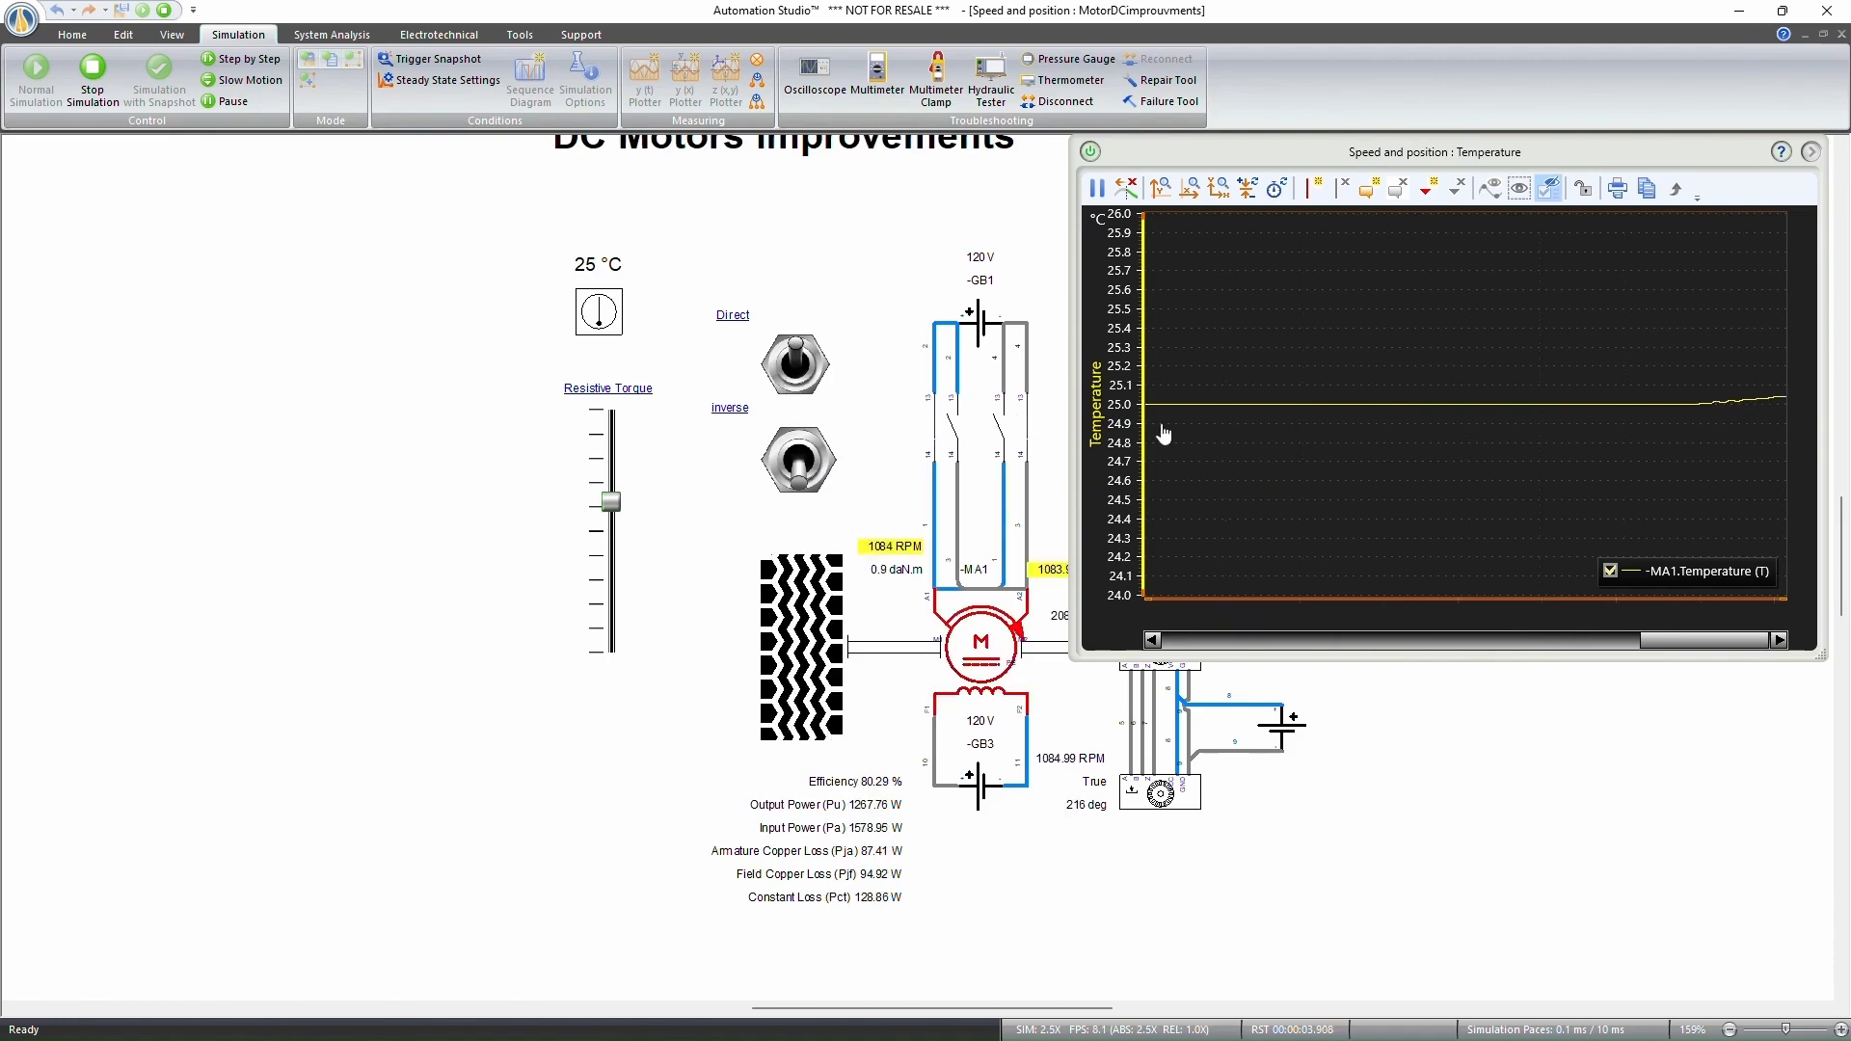
Repeatedly fit both axes of the Temperature plotter to the rising motor temperature curve, and stop the simulation.
left_click(1219, 193)
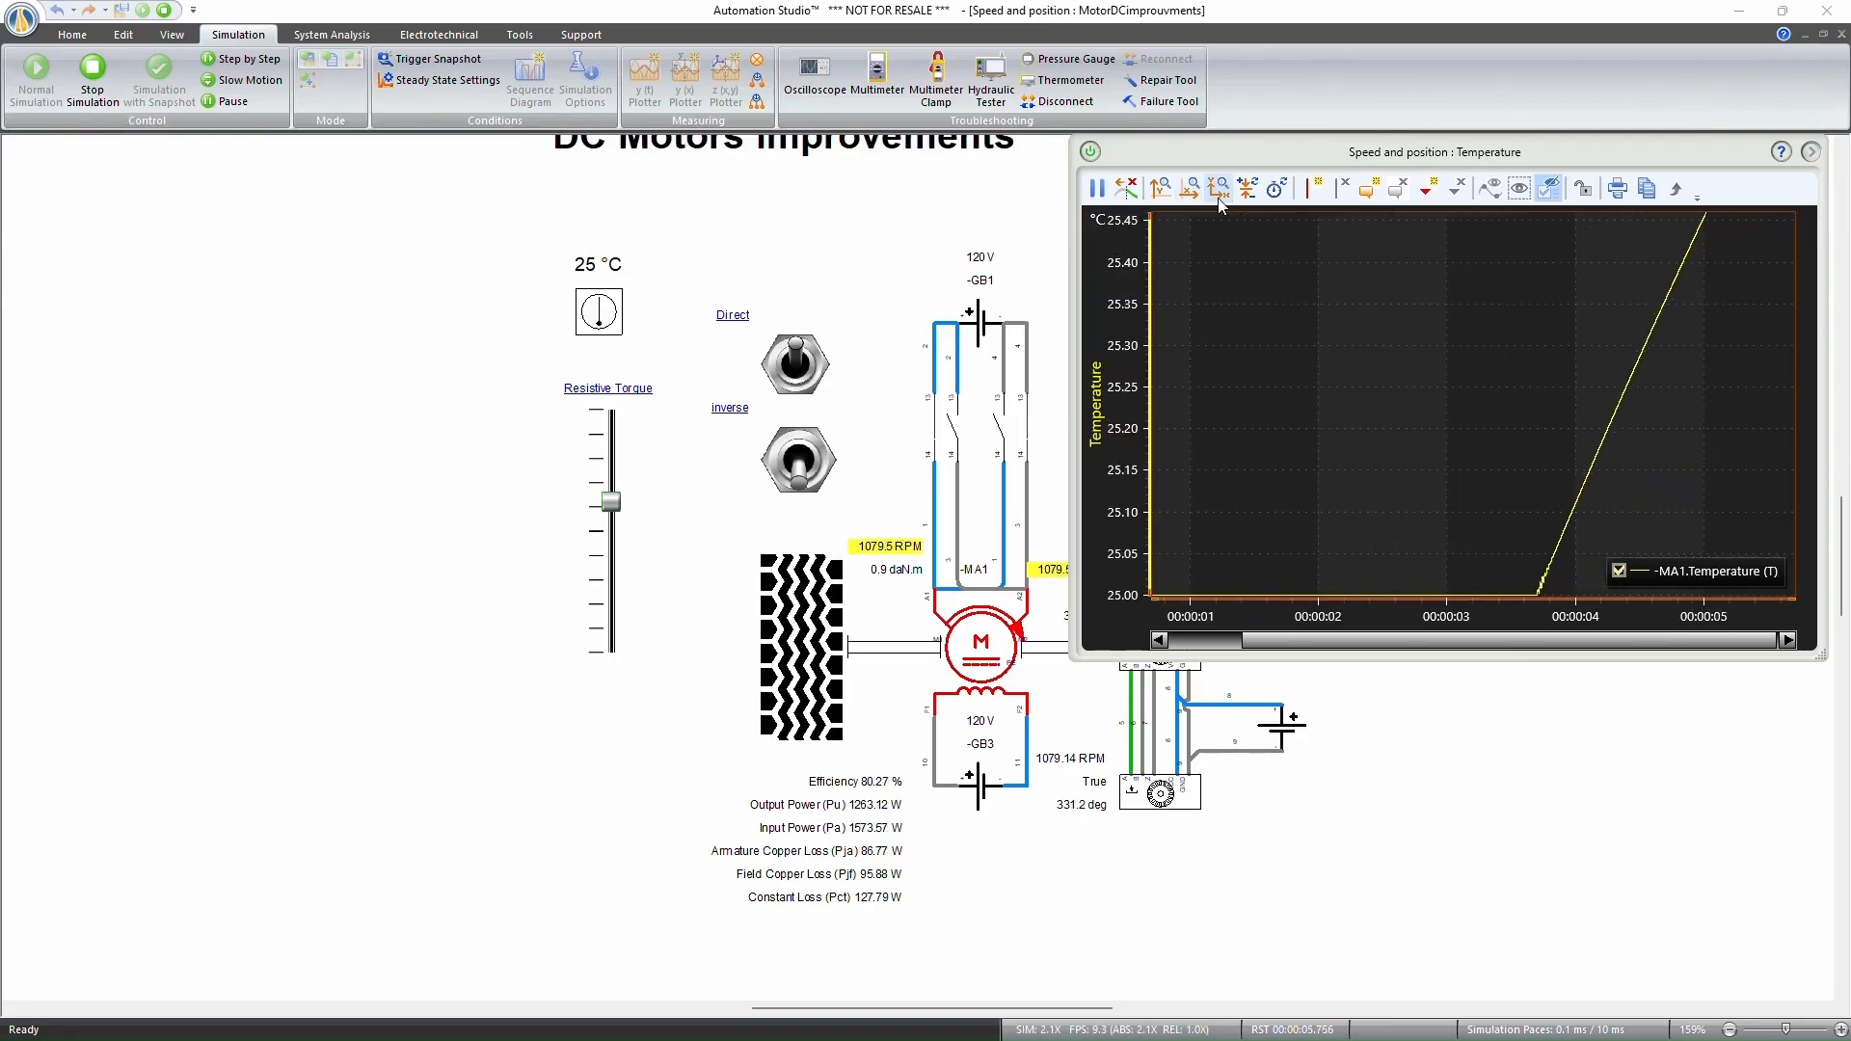
left_click(1219, 192)
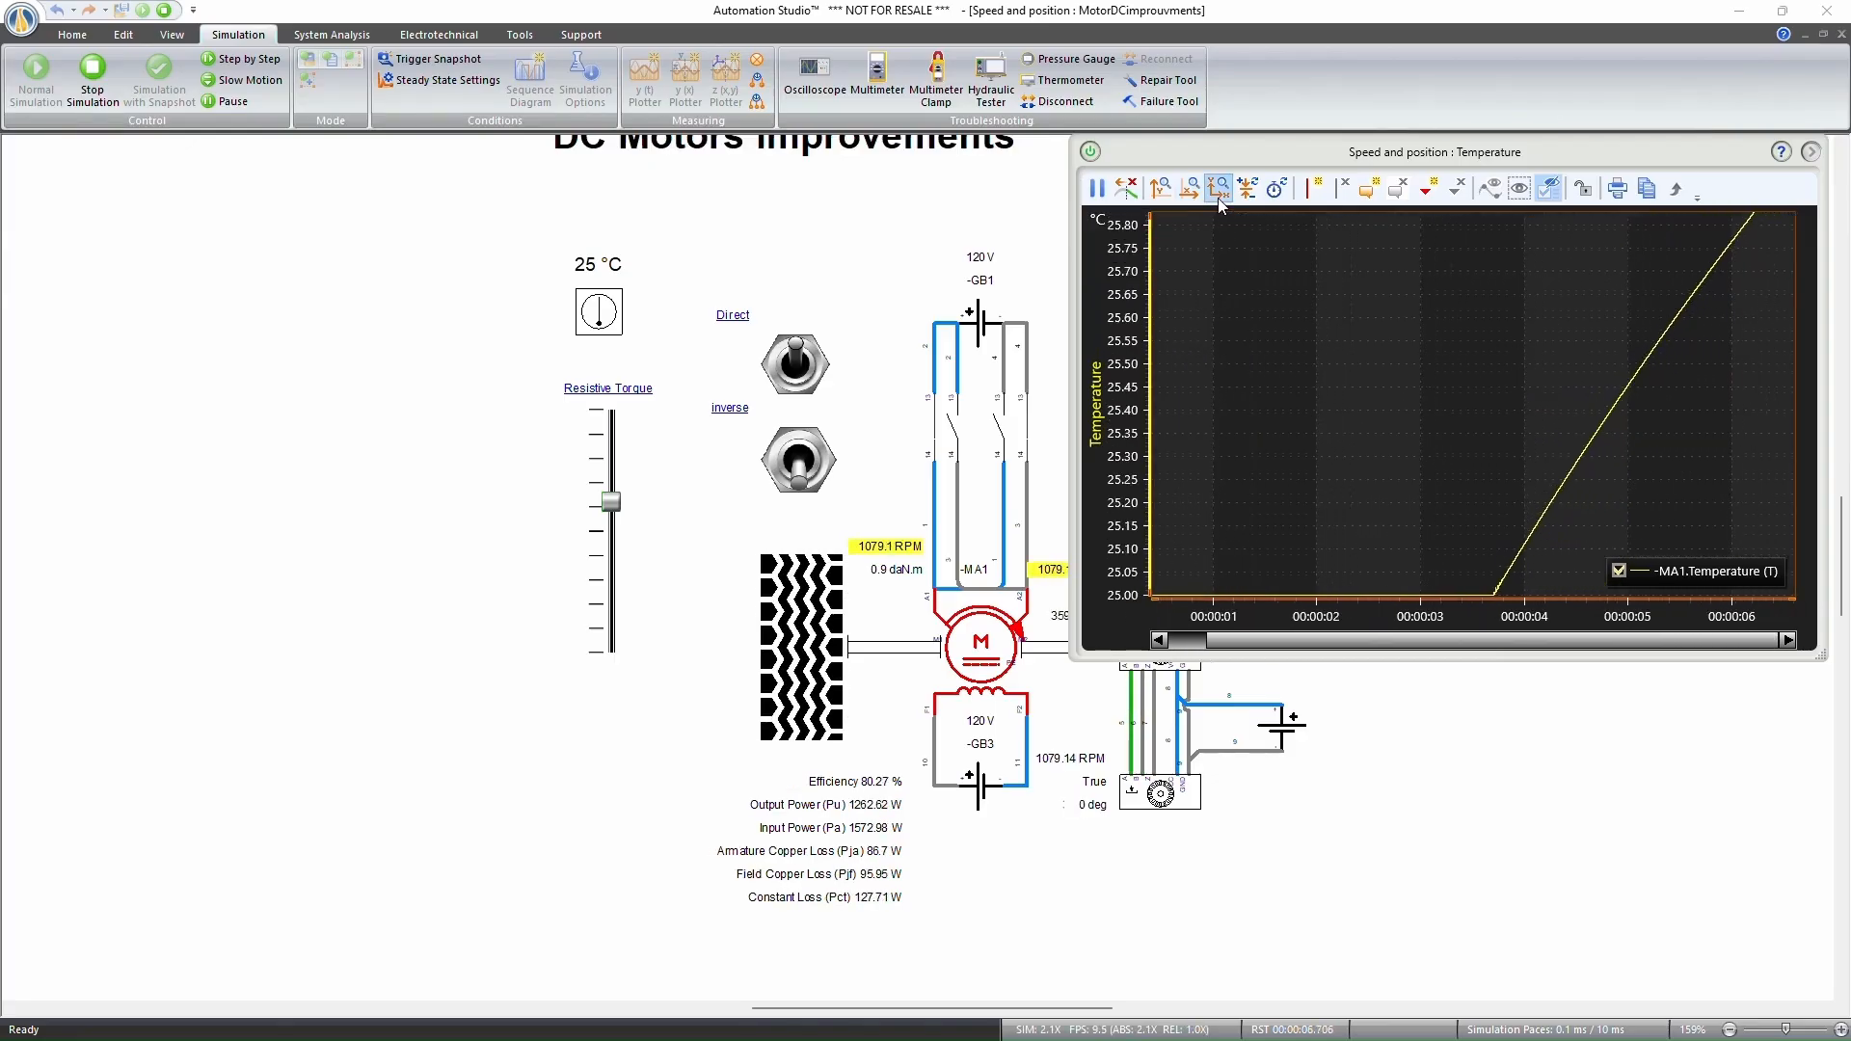
left_click(1219, 199)
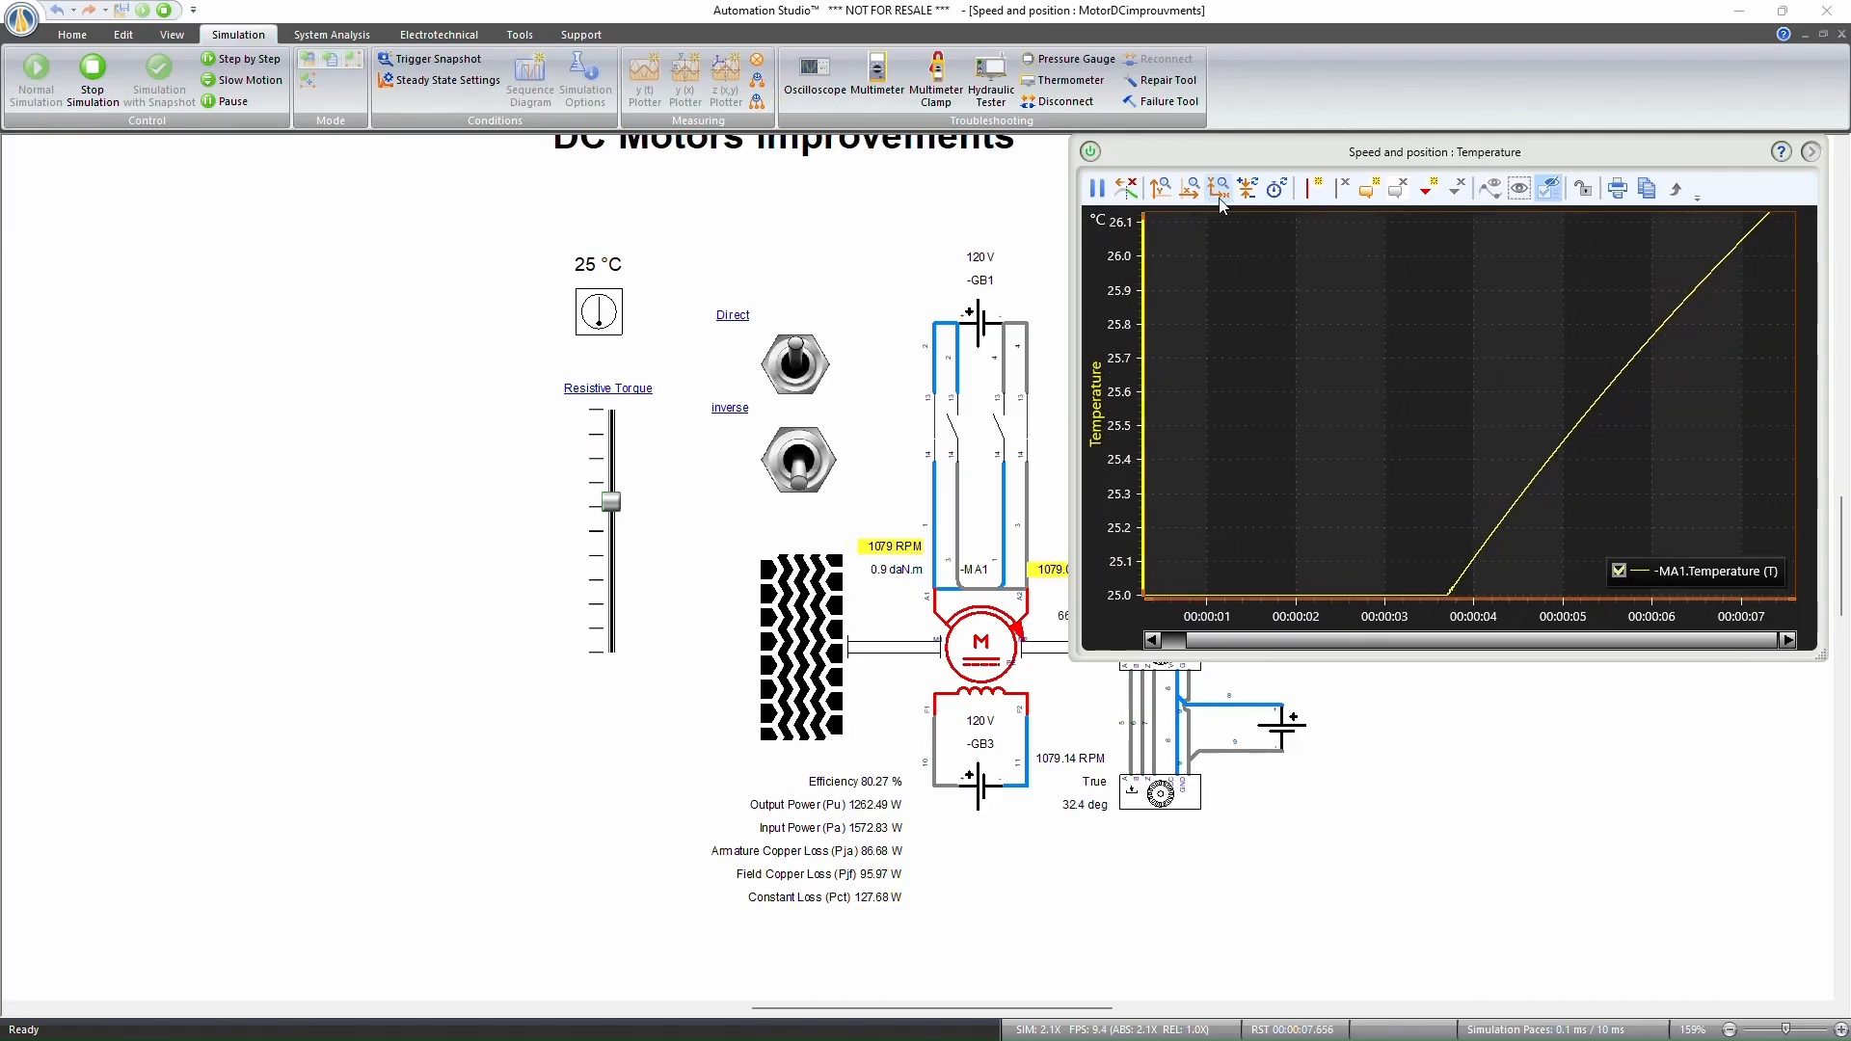
left_click(1221, 198)
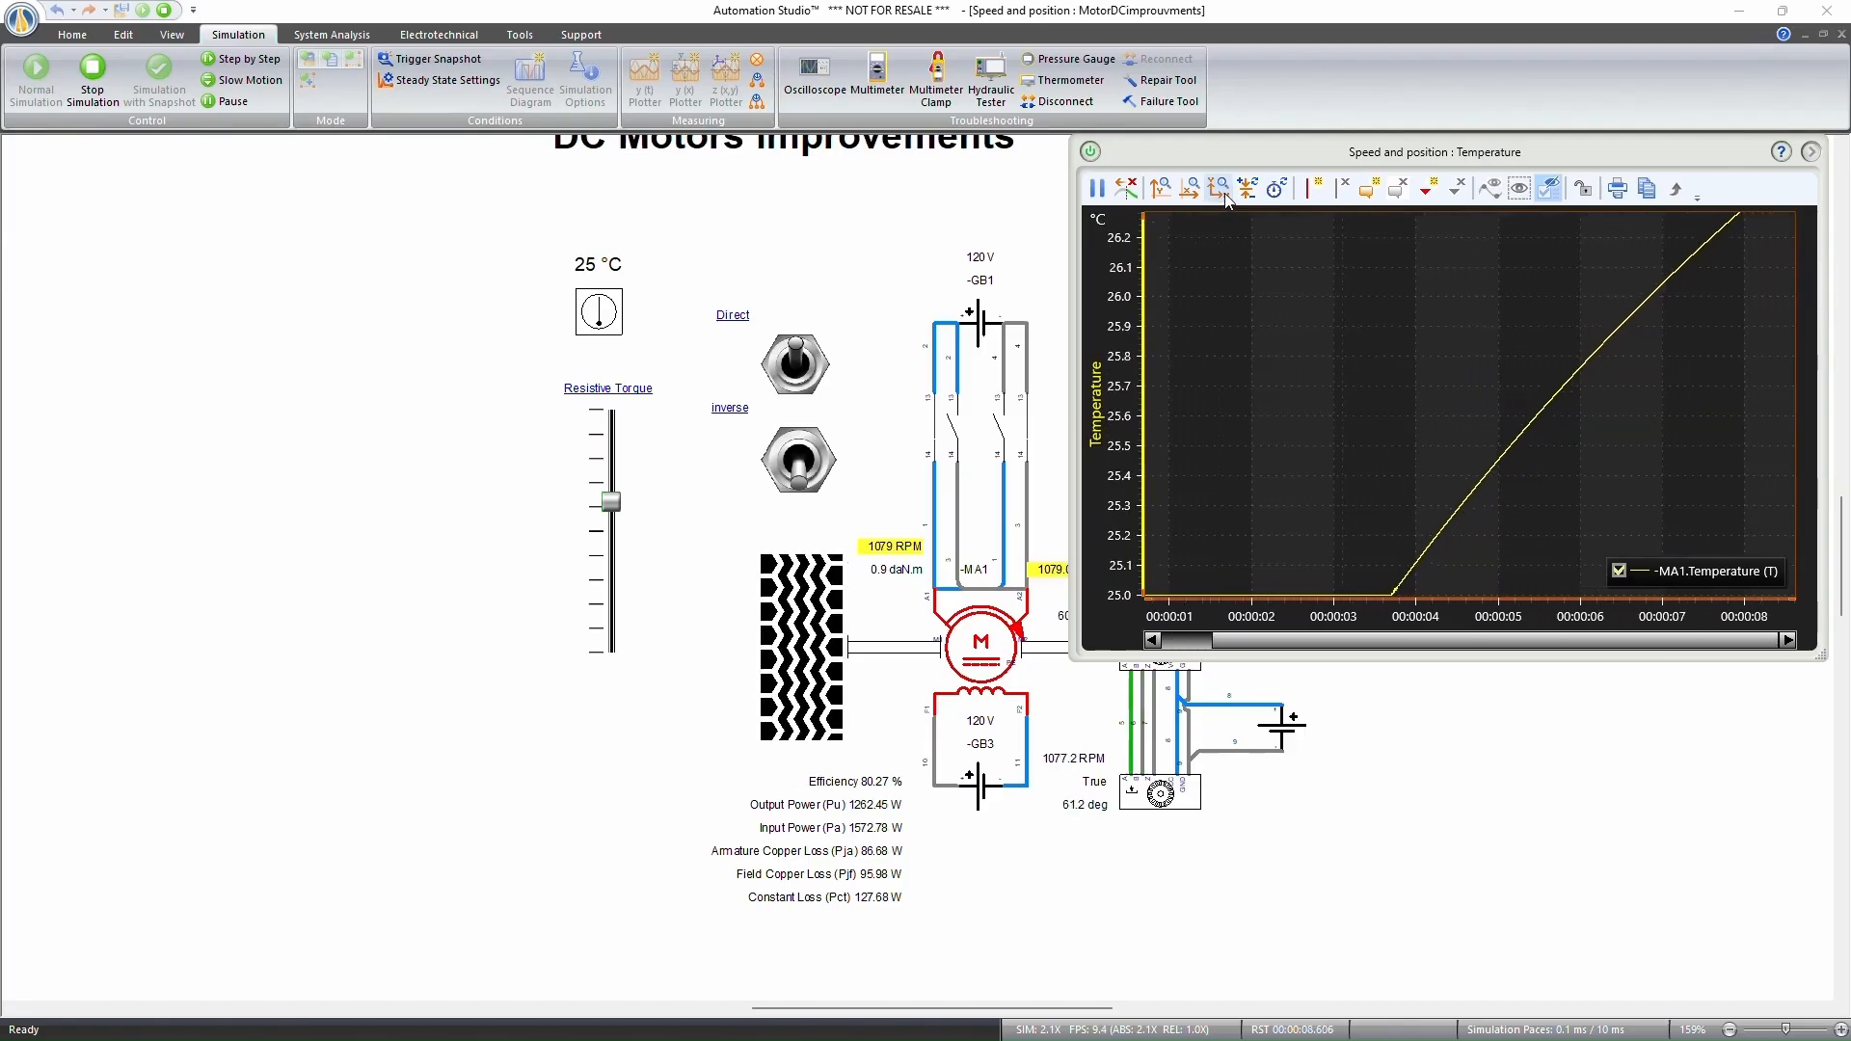
left_click(1222, 196)
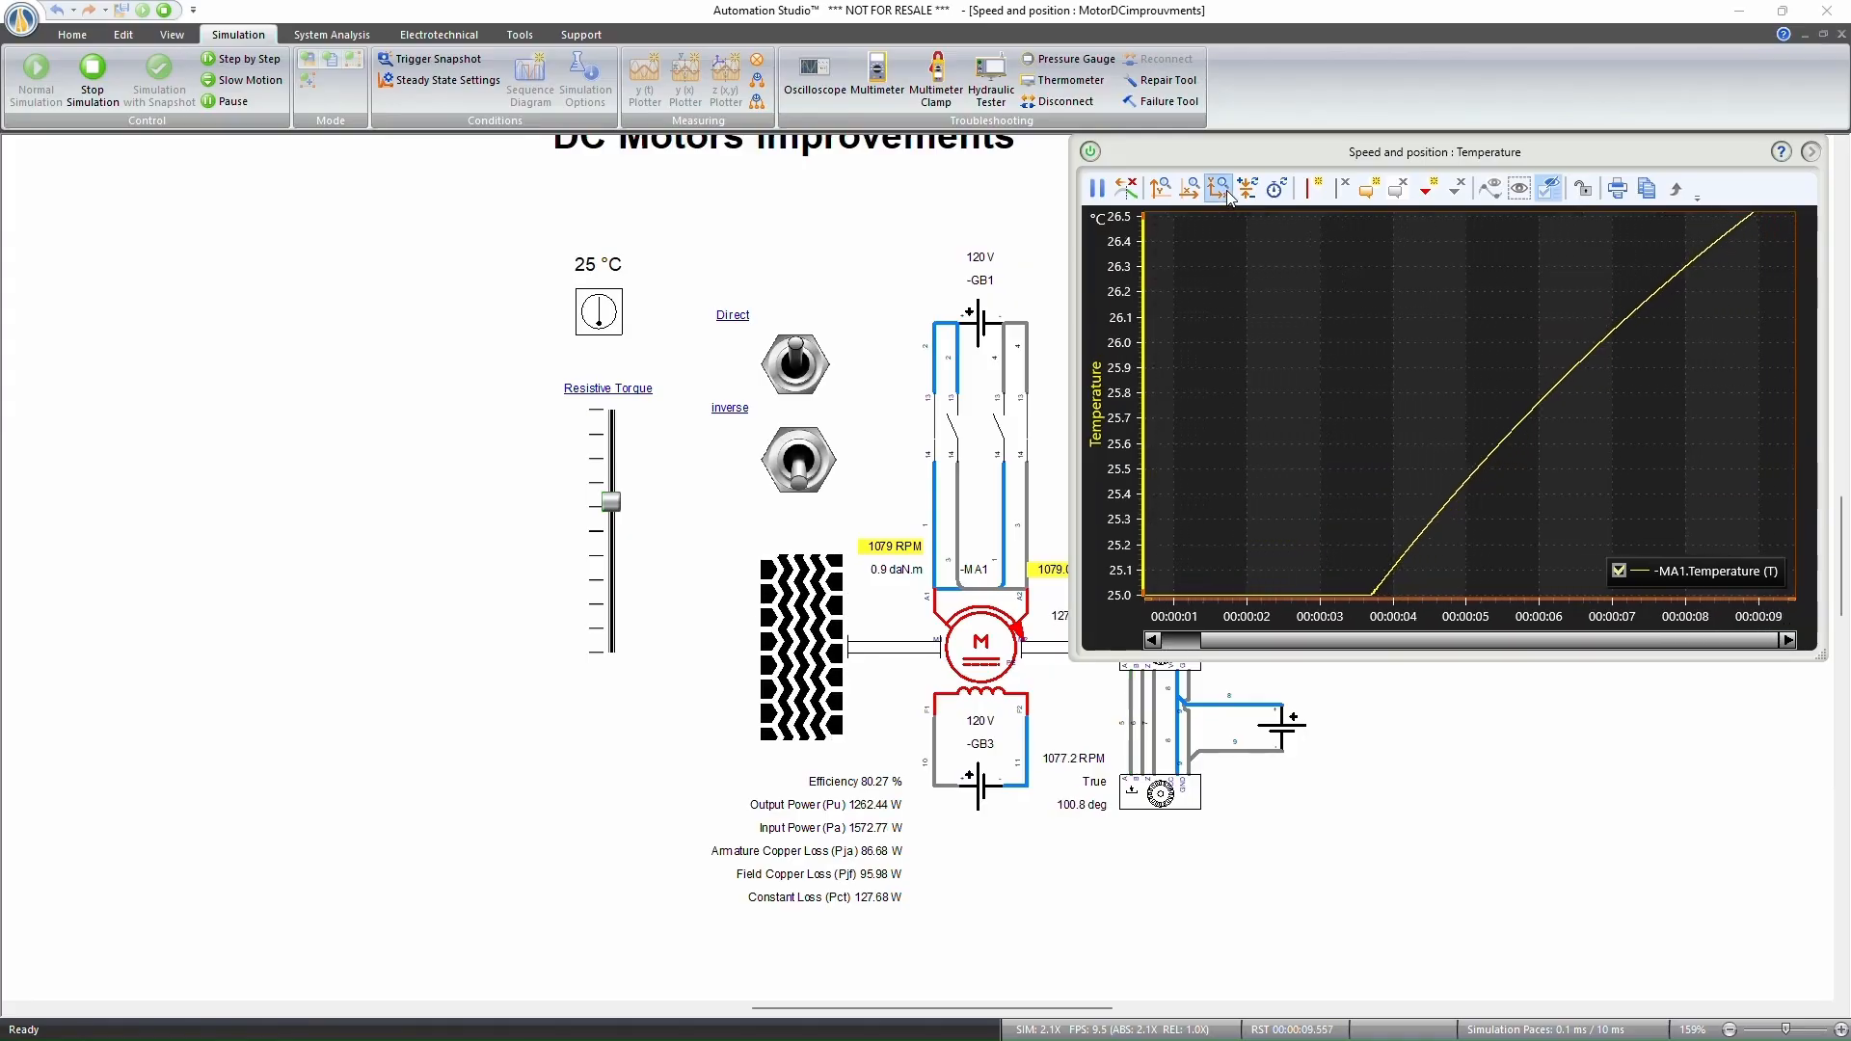
left_click(1220, 189)
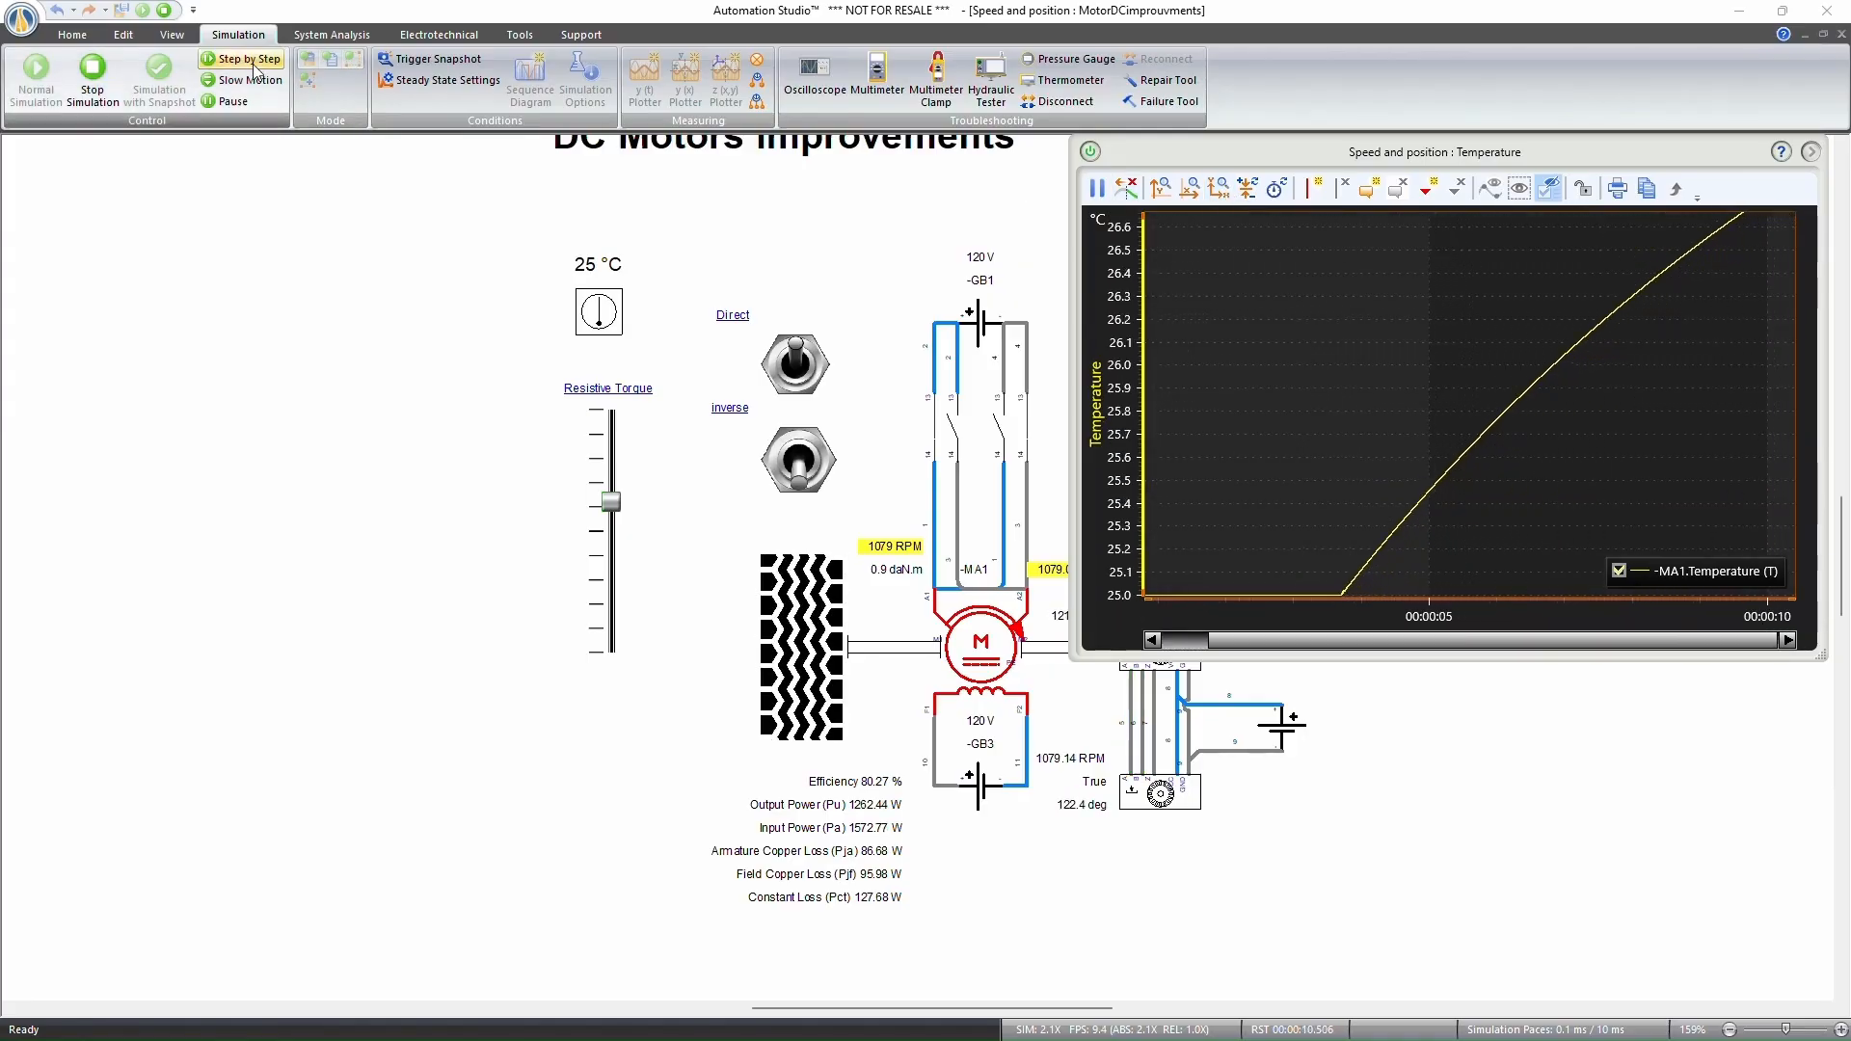
left_click(1222, 188)
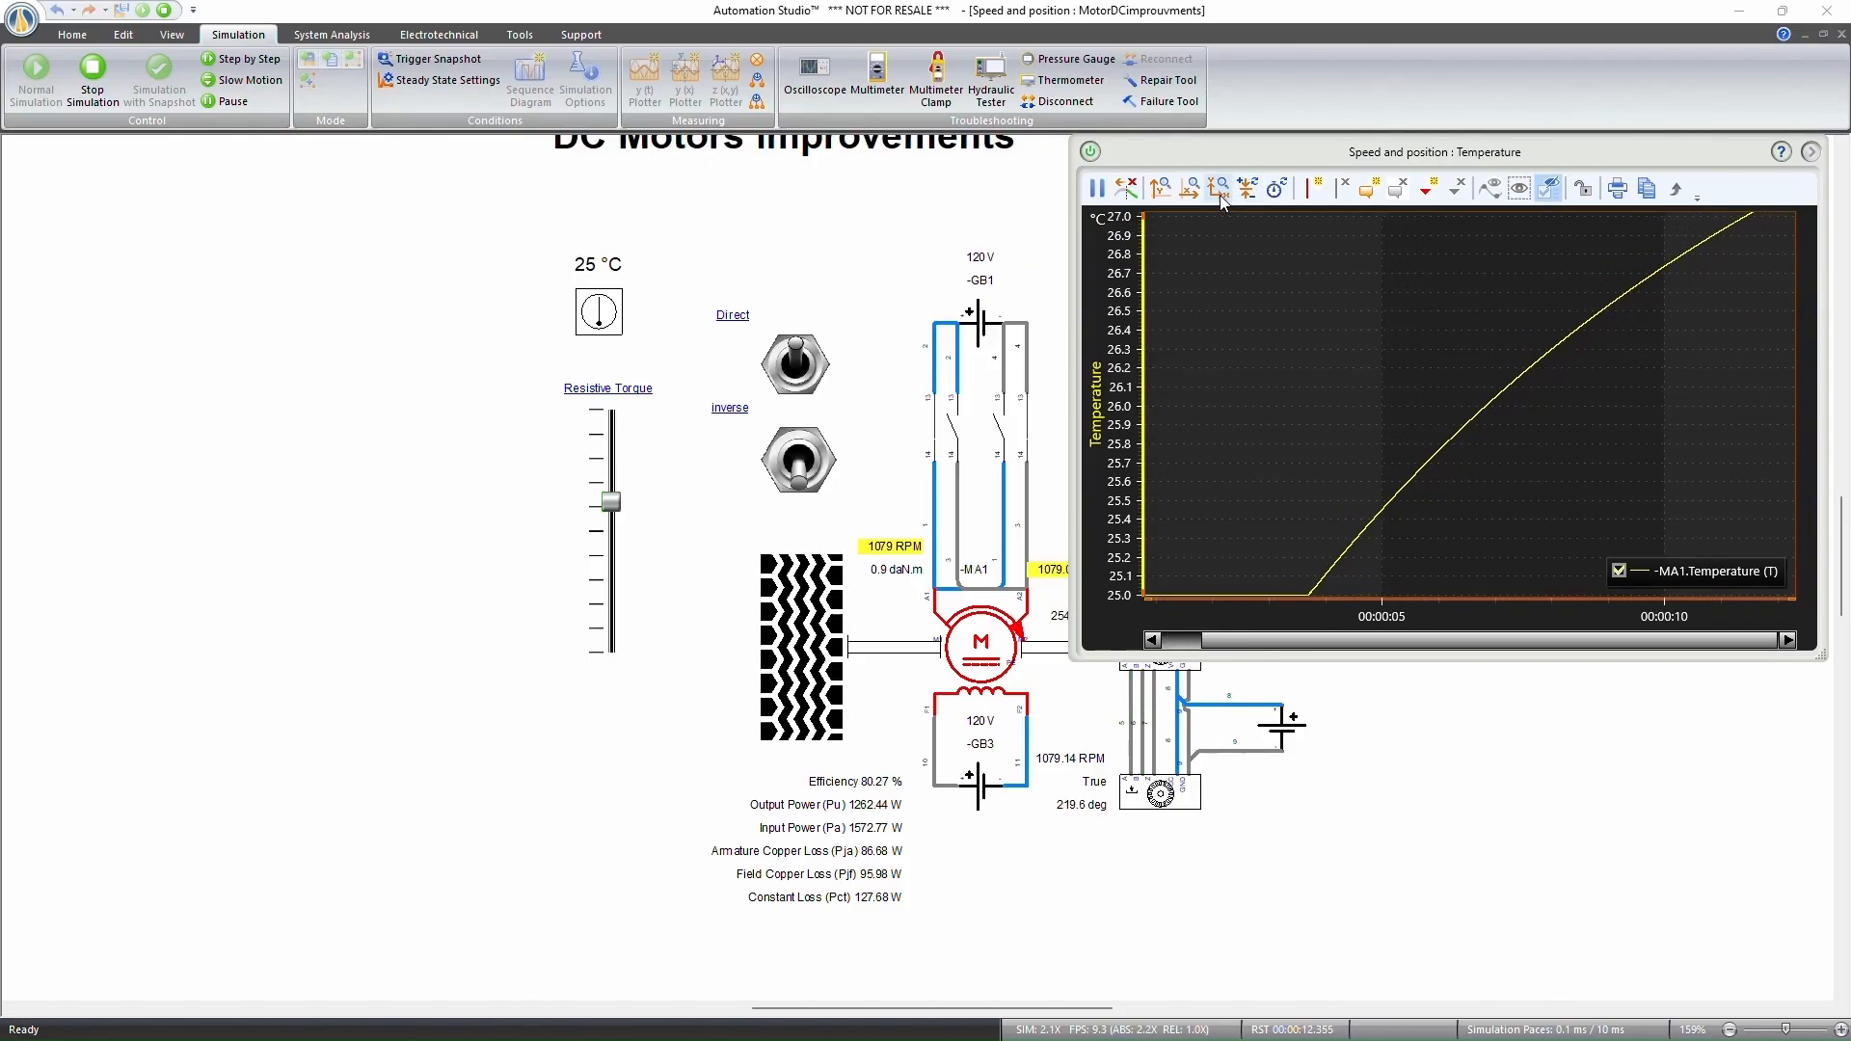
left_click(1221, 189)
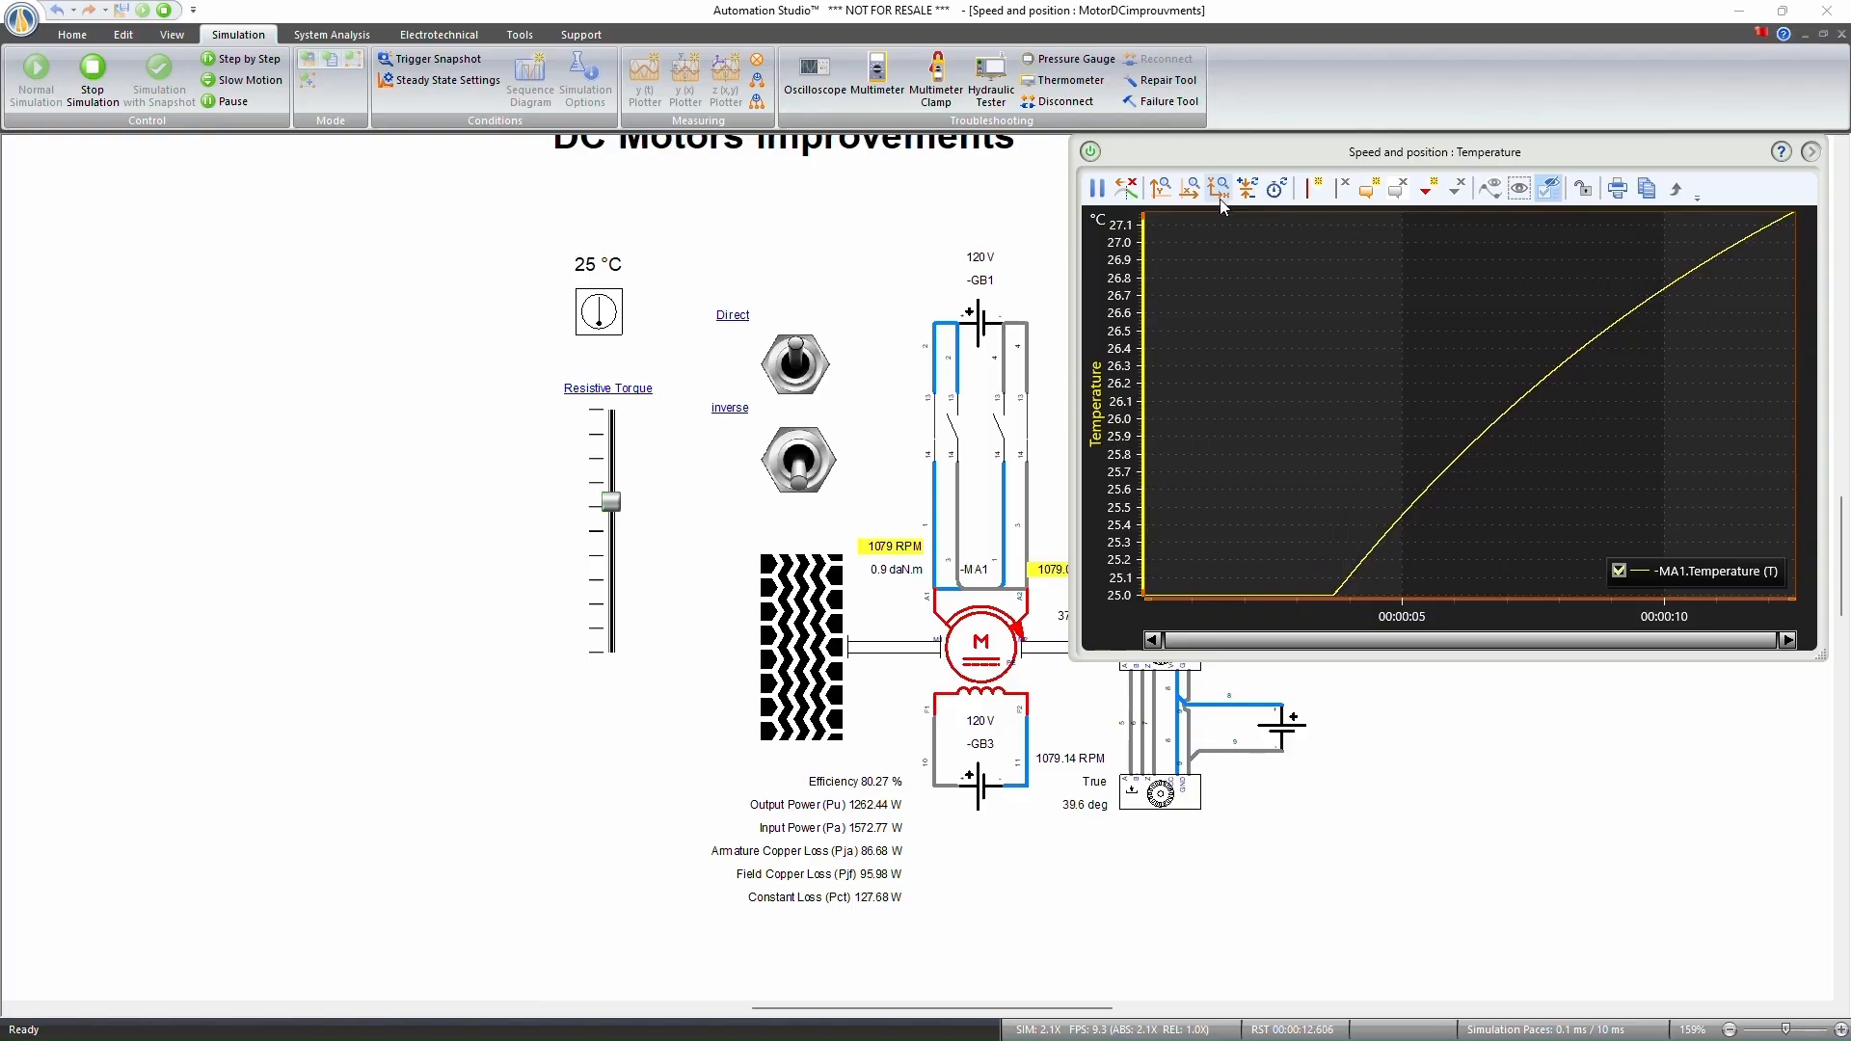
left_click(92, 69)
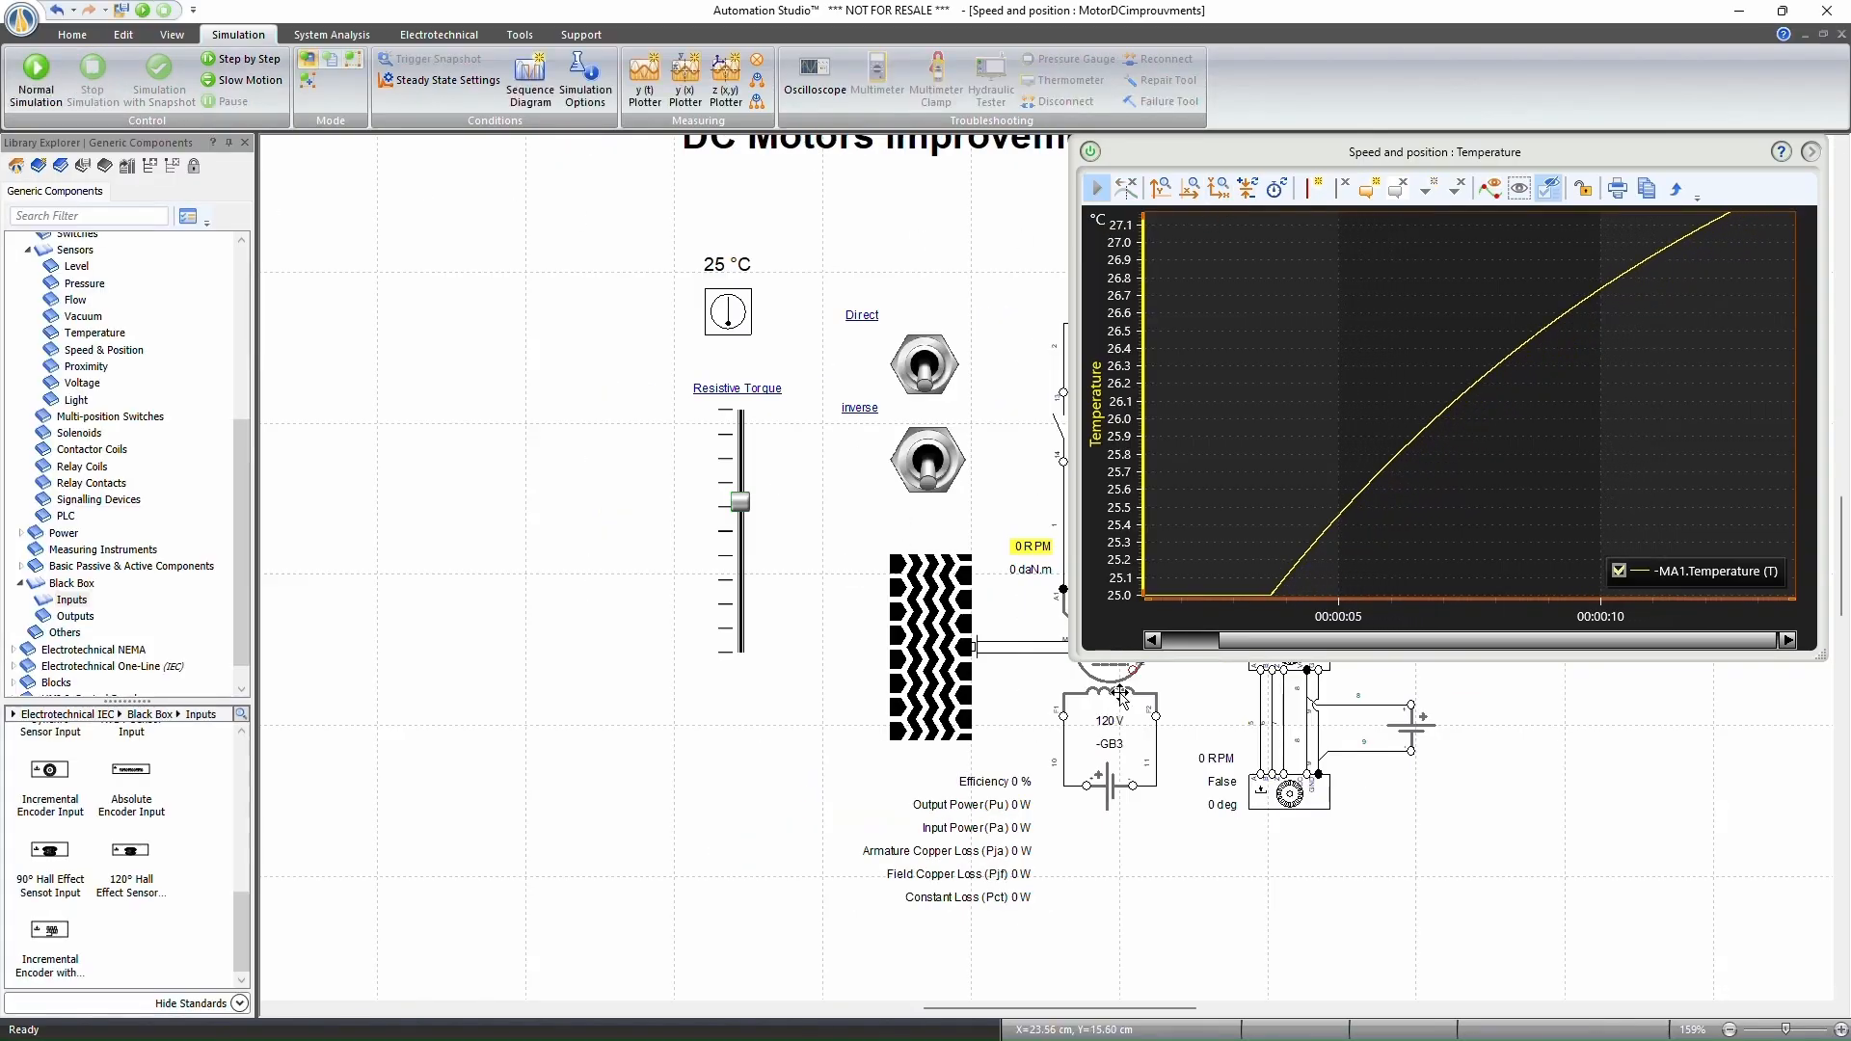
Set the Type of Cooling of the DC motor -MA1 to Free Convection in its thermal properties.
double_click(1122, 698)
scroll(778, 636, "down", 10)
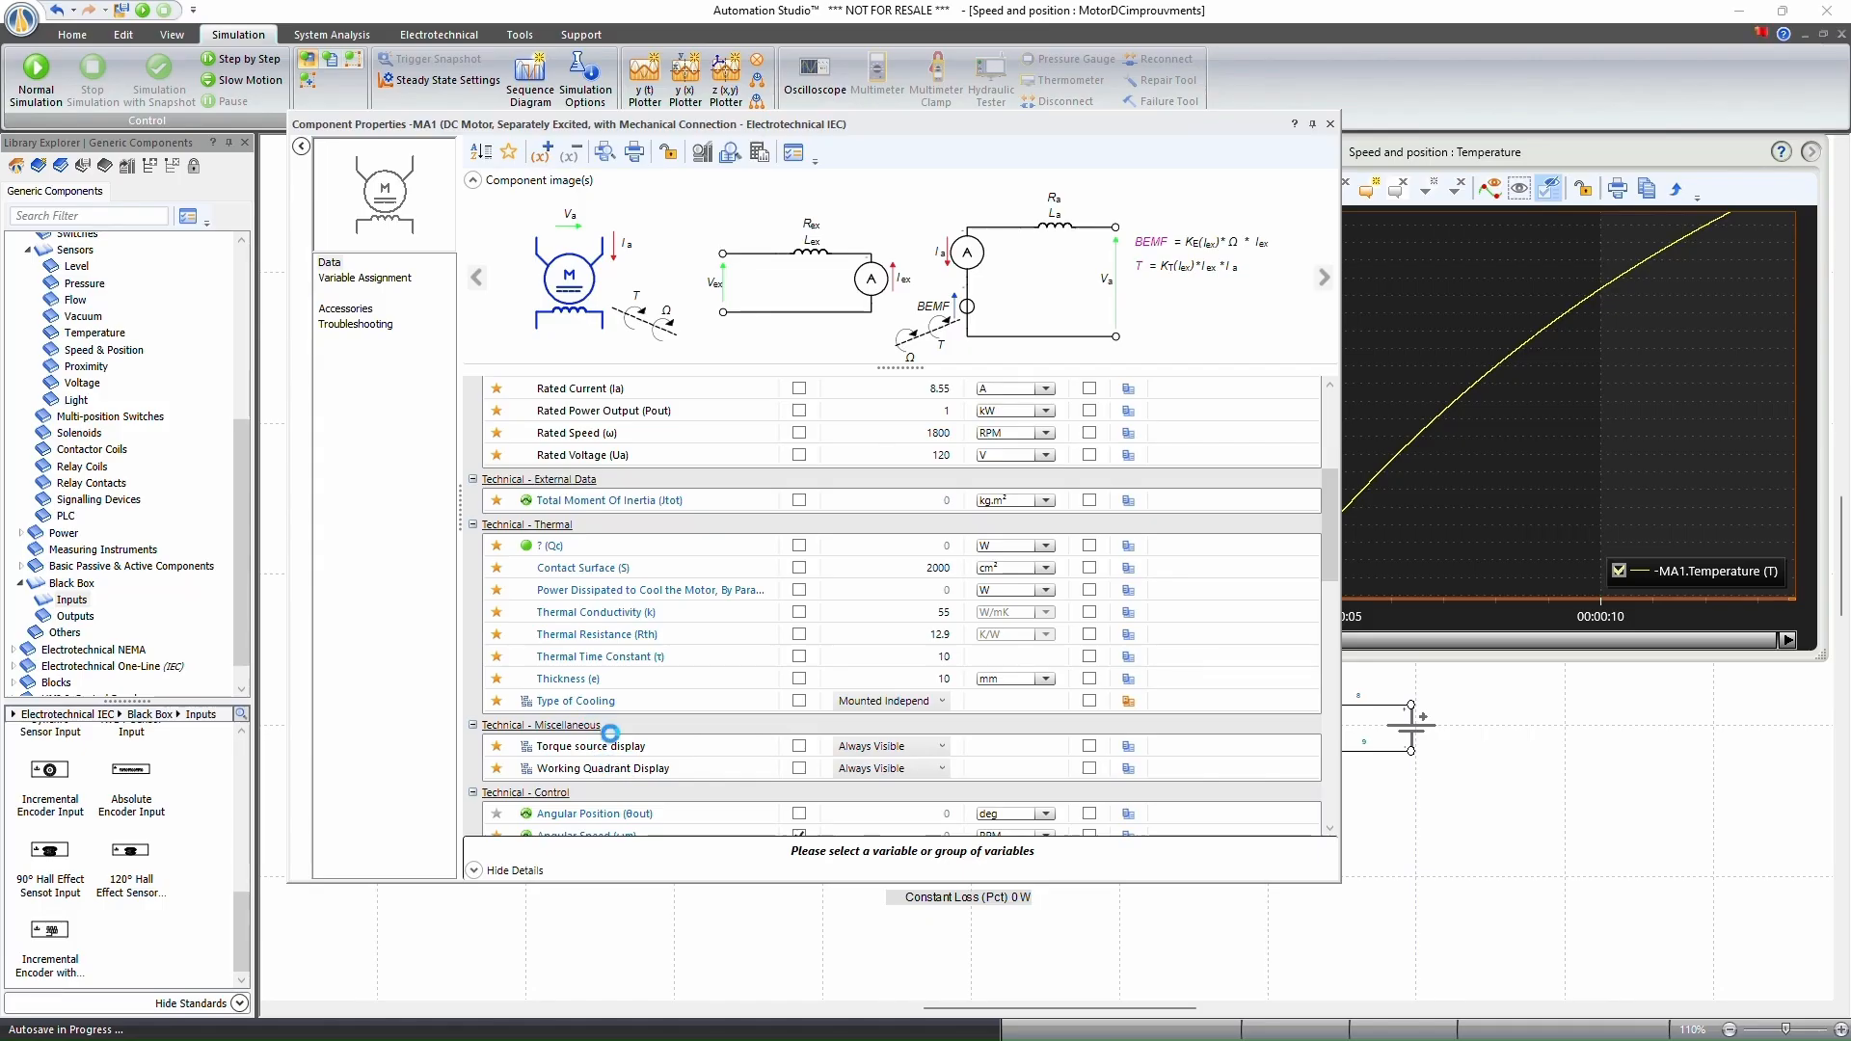
left_click_drag(714, 707, 1148, 86)
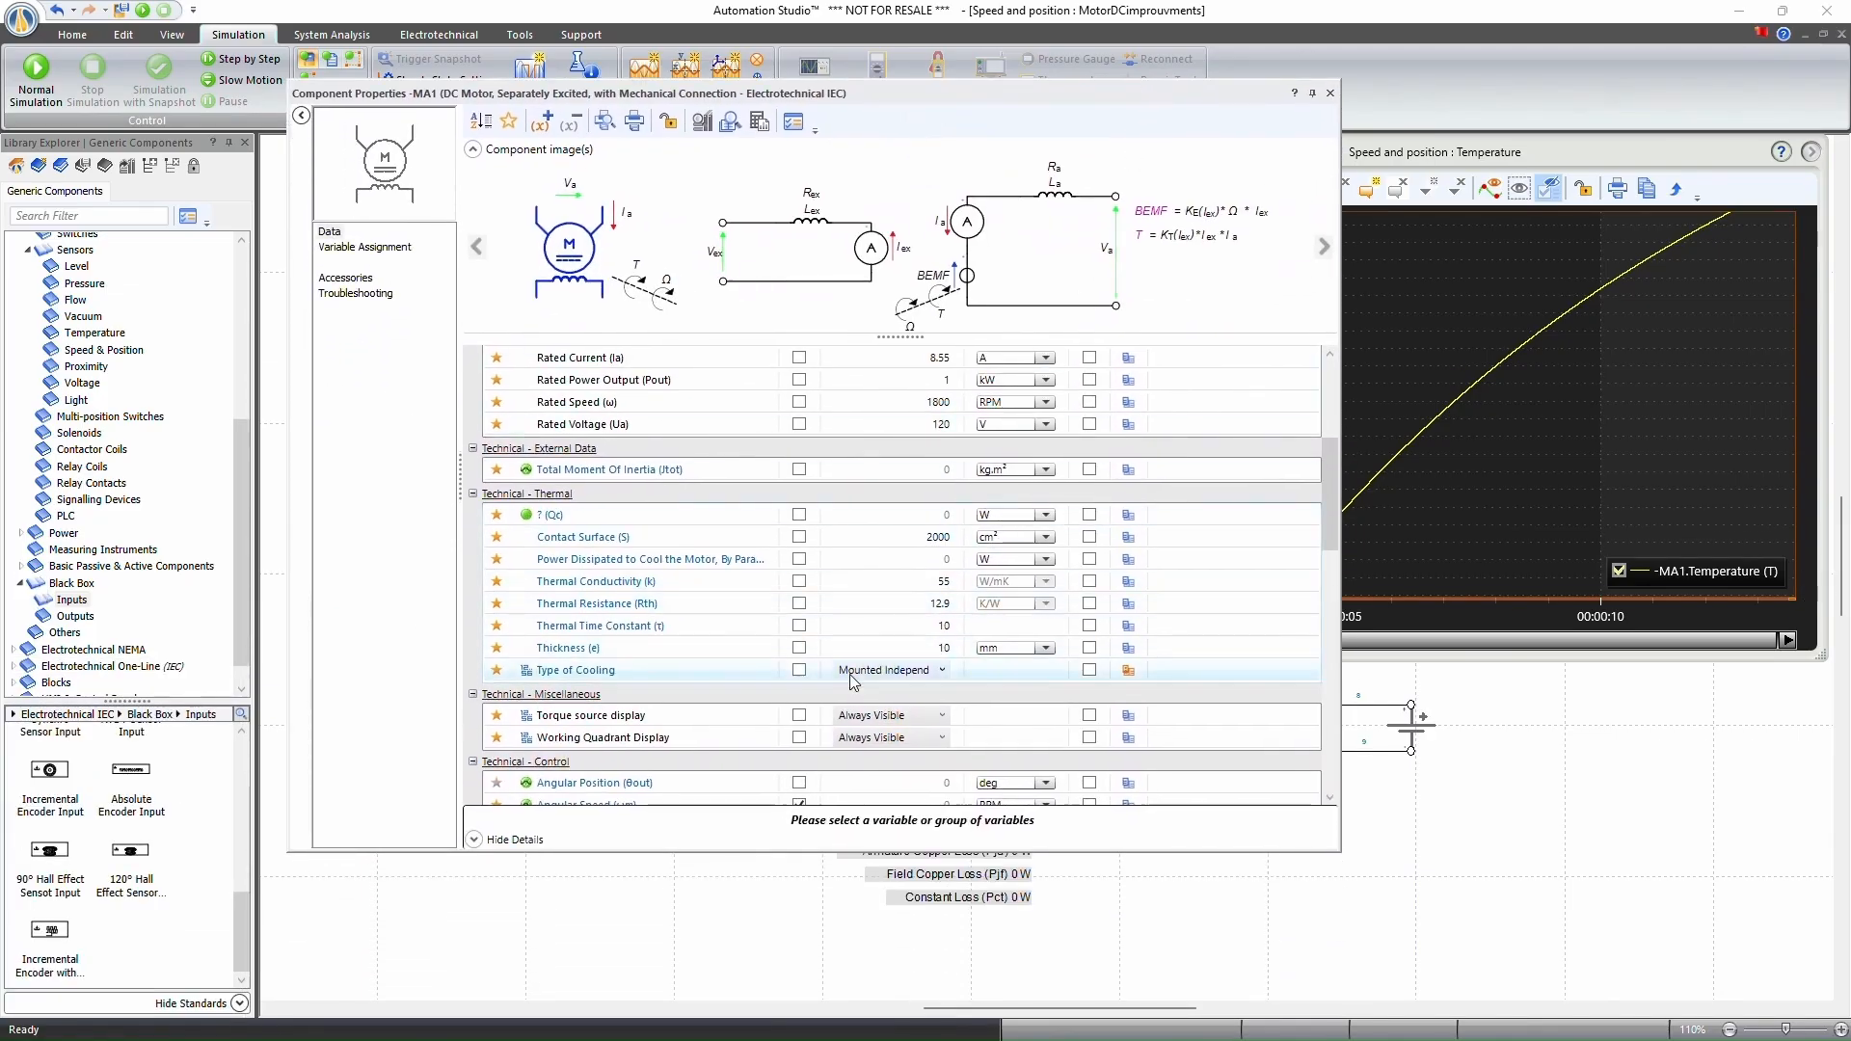
left_click(853, 680)
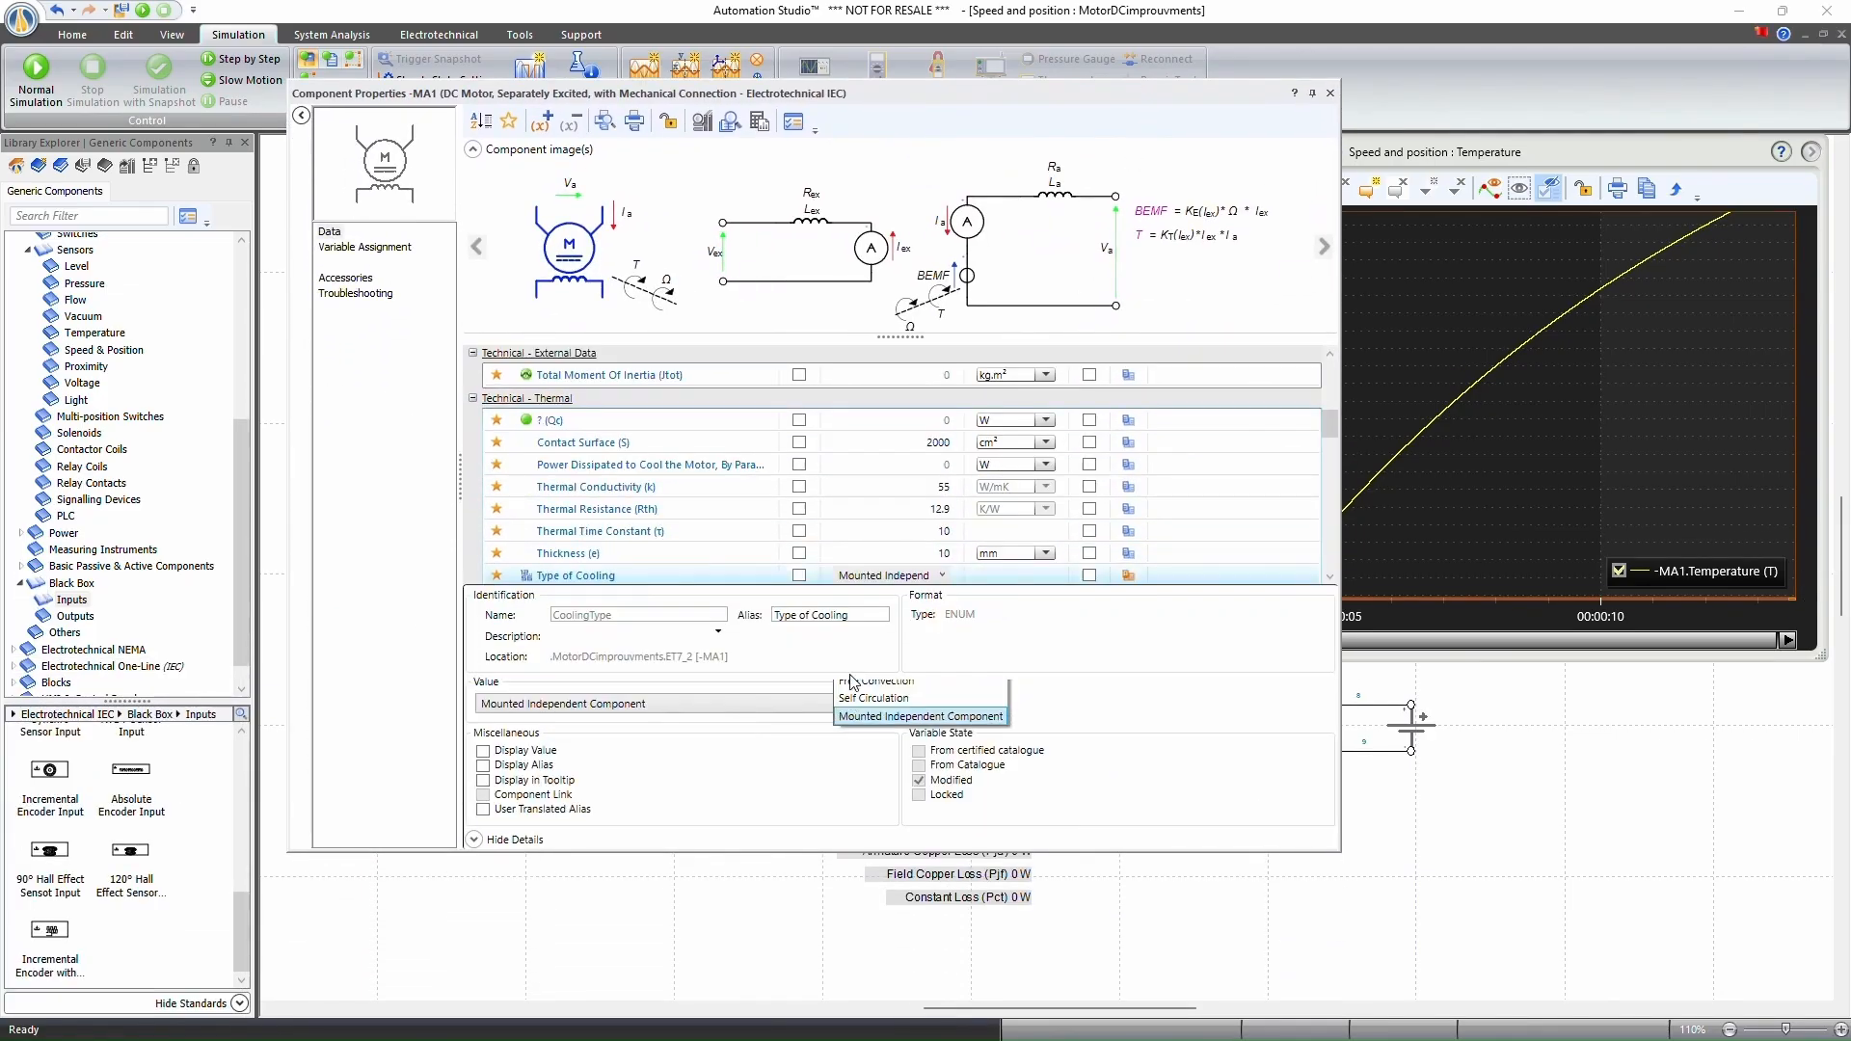
left_click(472, 839)
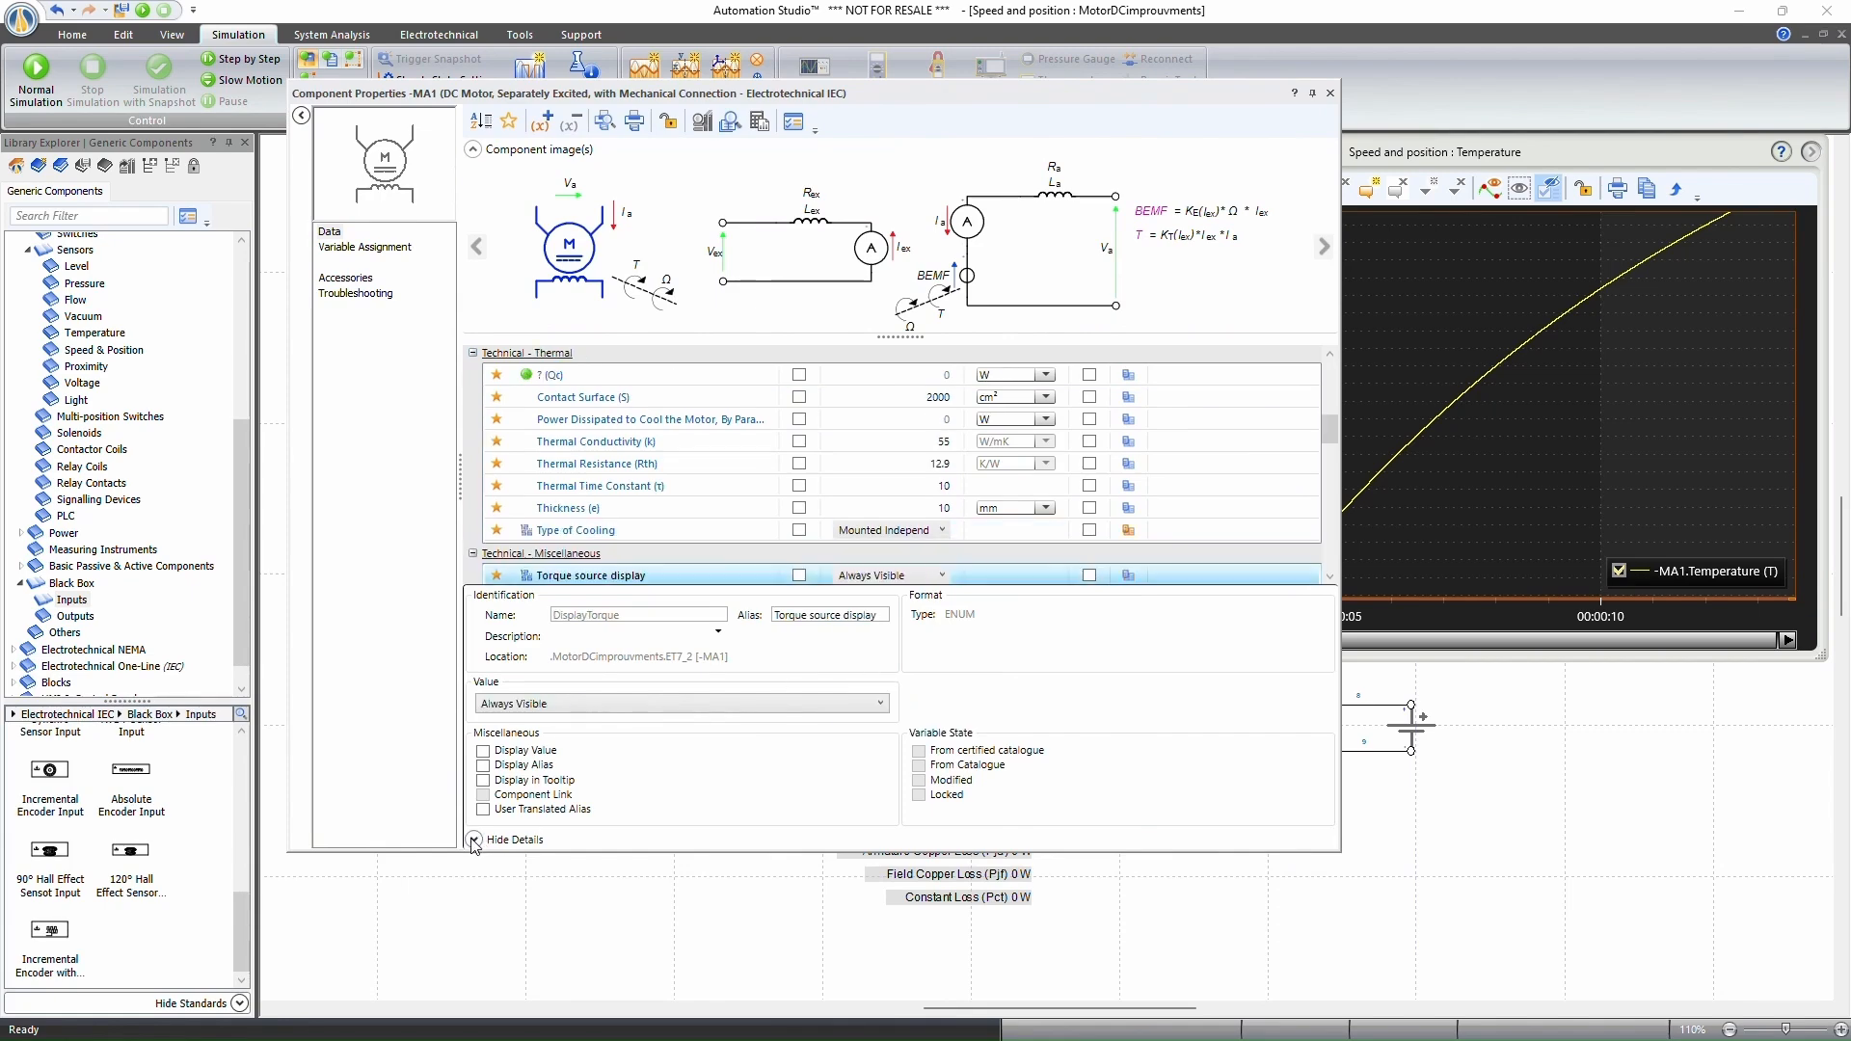
left_click(891, 530)
left_click(909, 552)
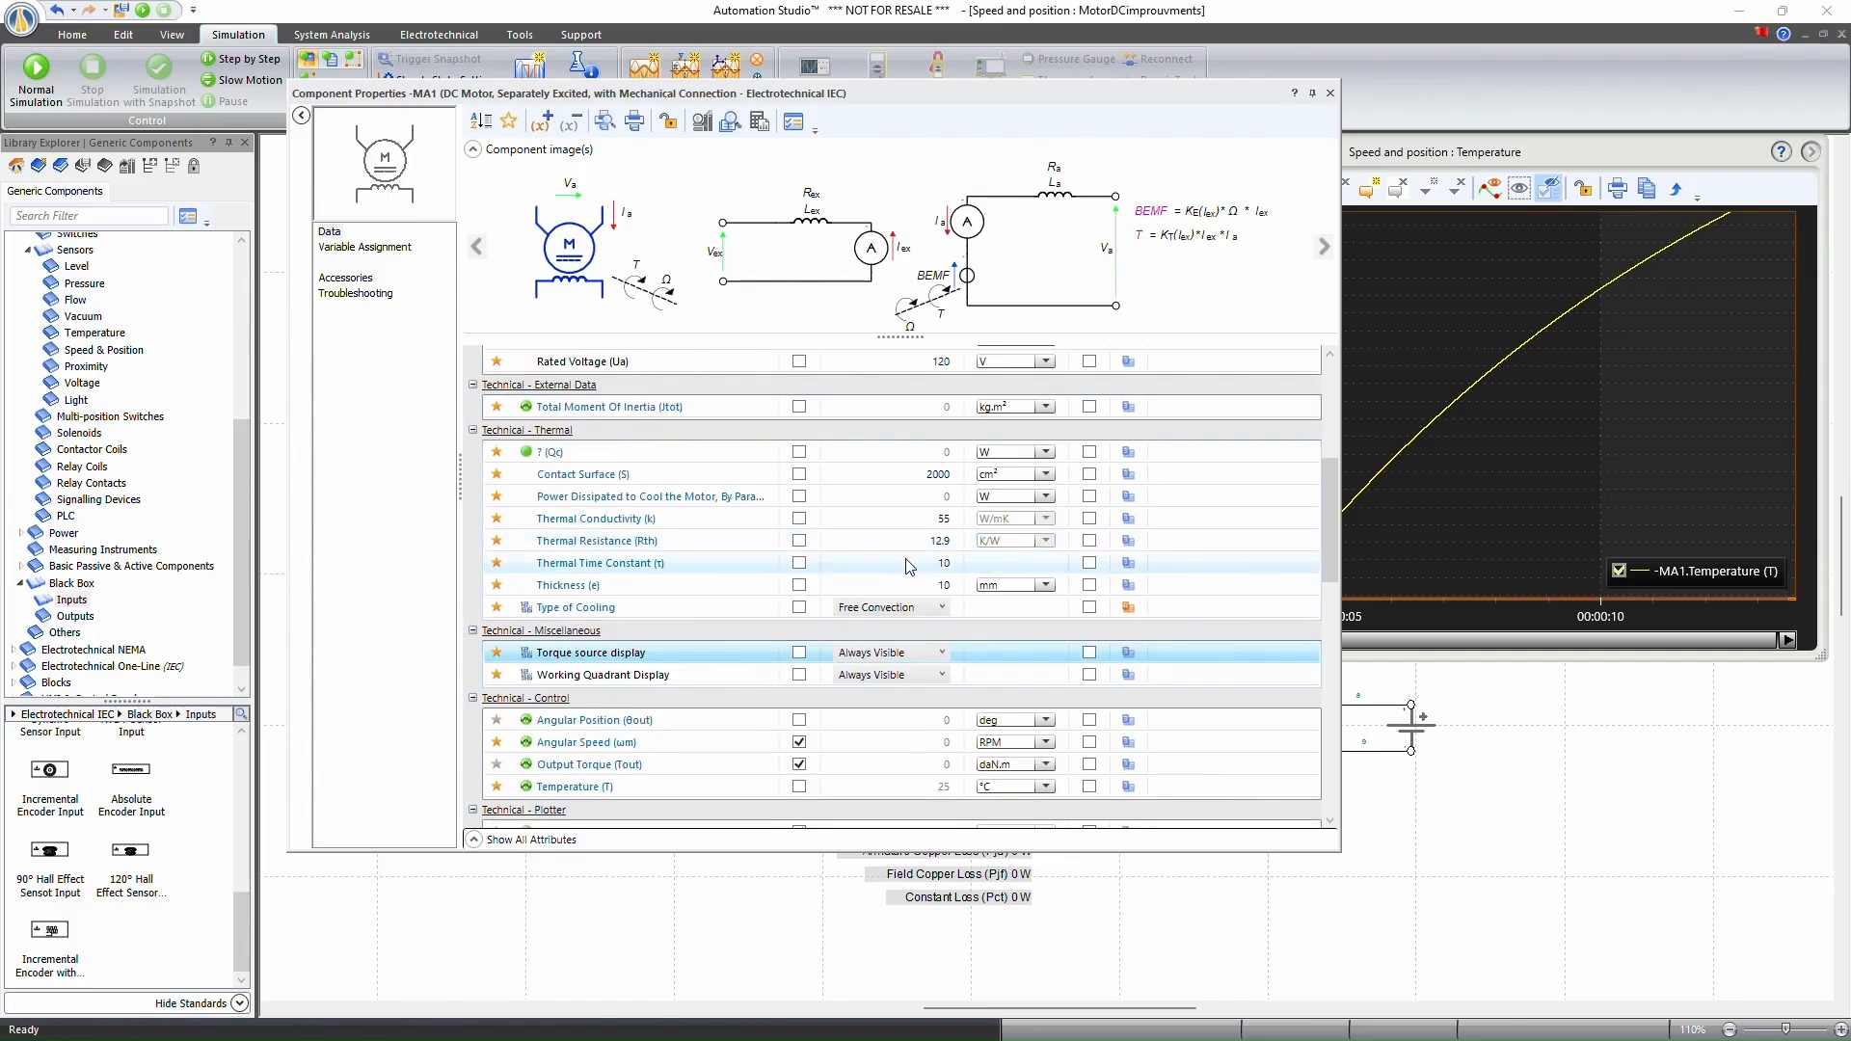
Set the Type of Cooling to Self Circulation and the power dissipated to cool the motor to 50 W.
left_click(875, 611)
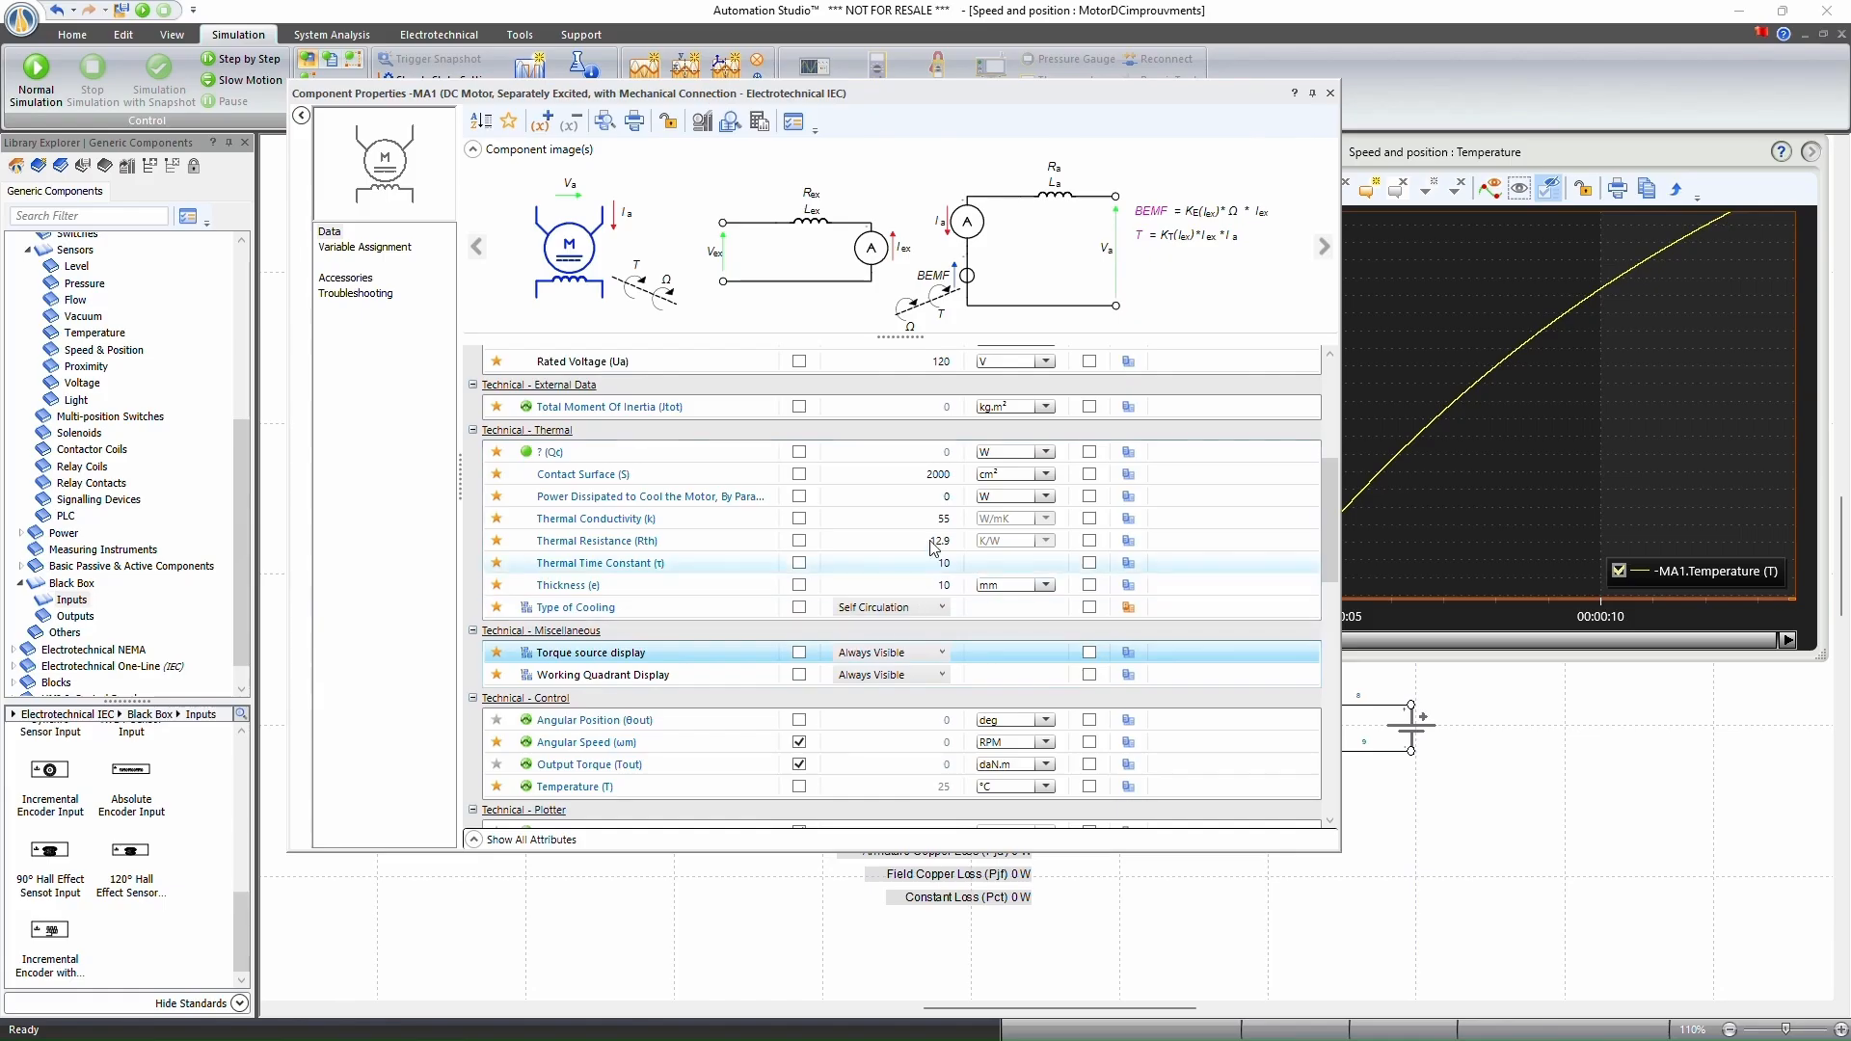
left_click(920, 498)
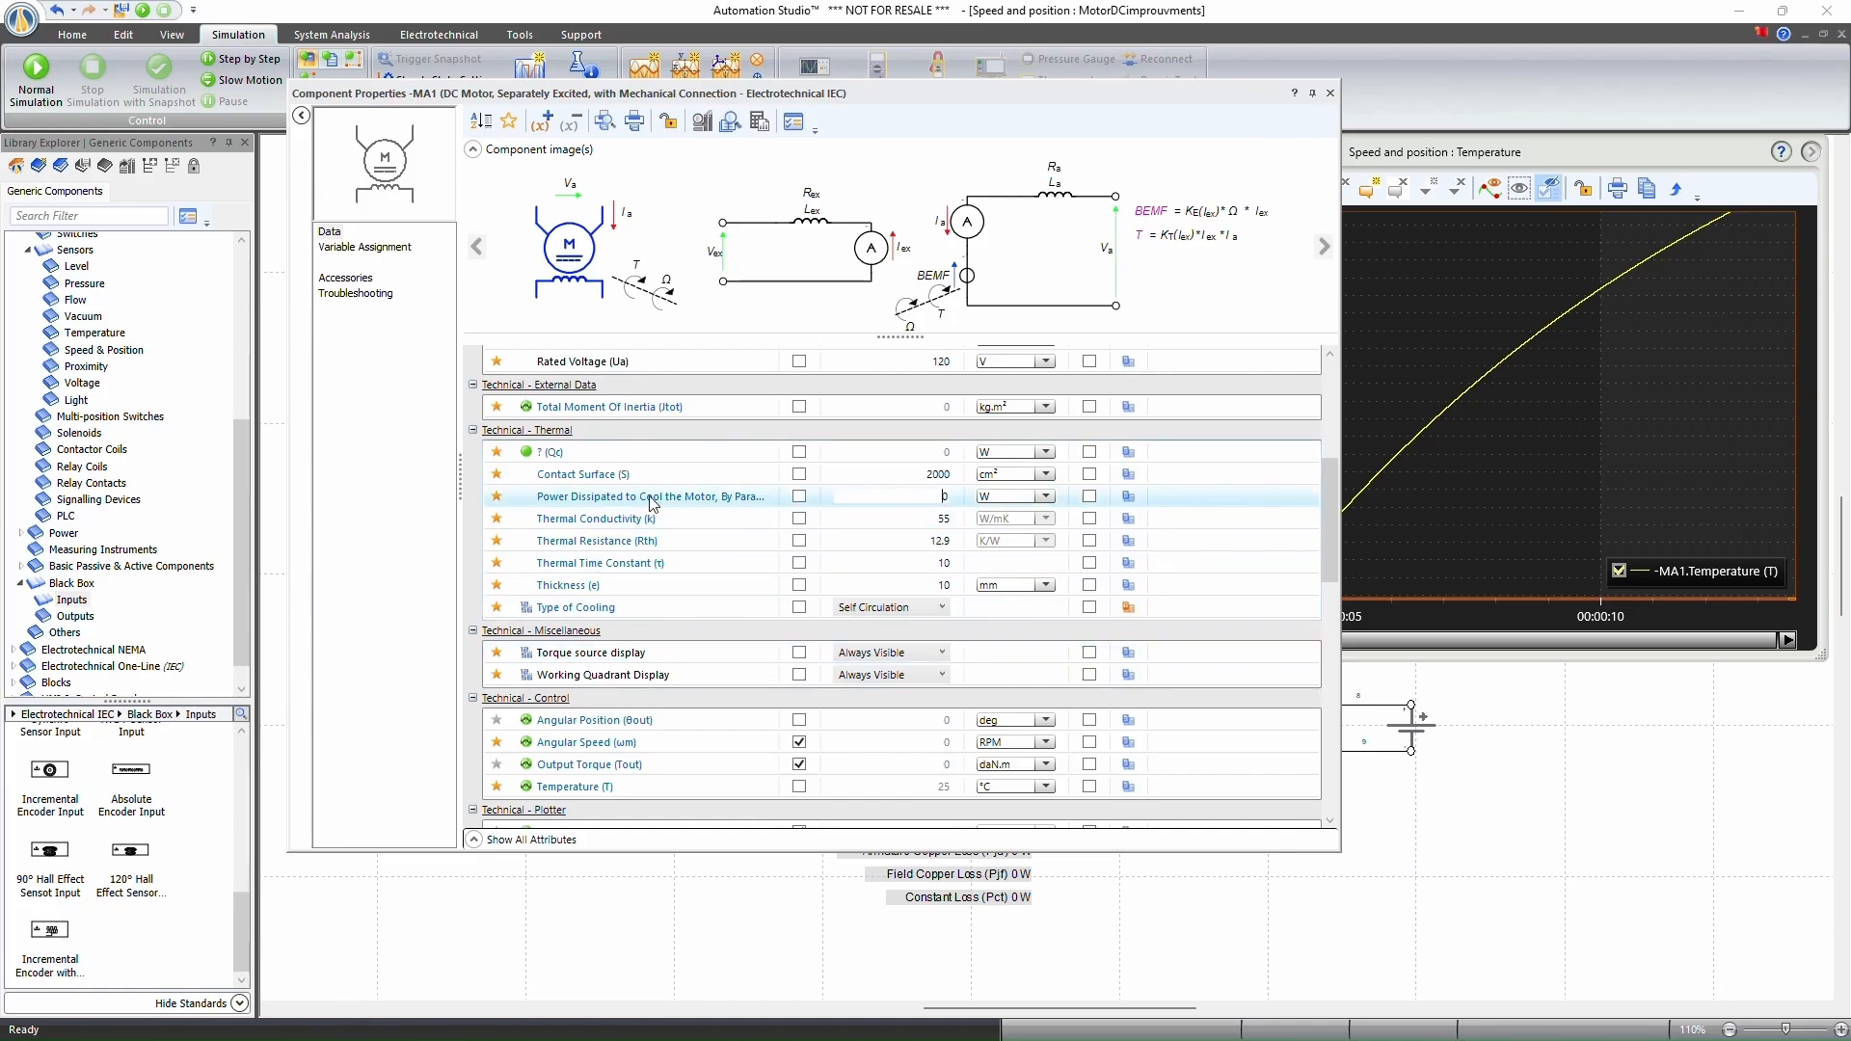
left_click_drag(925, 495, 1011, 496)
Set the motor's Type of Cooling to Mounted Independent Component.
left_click(883, 610)
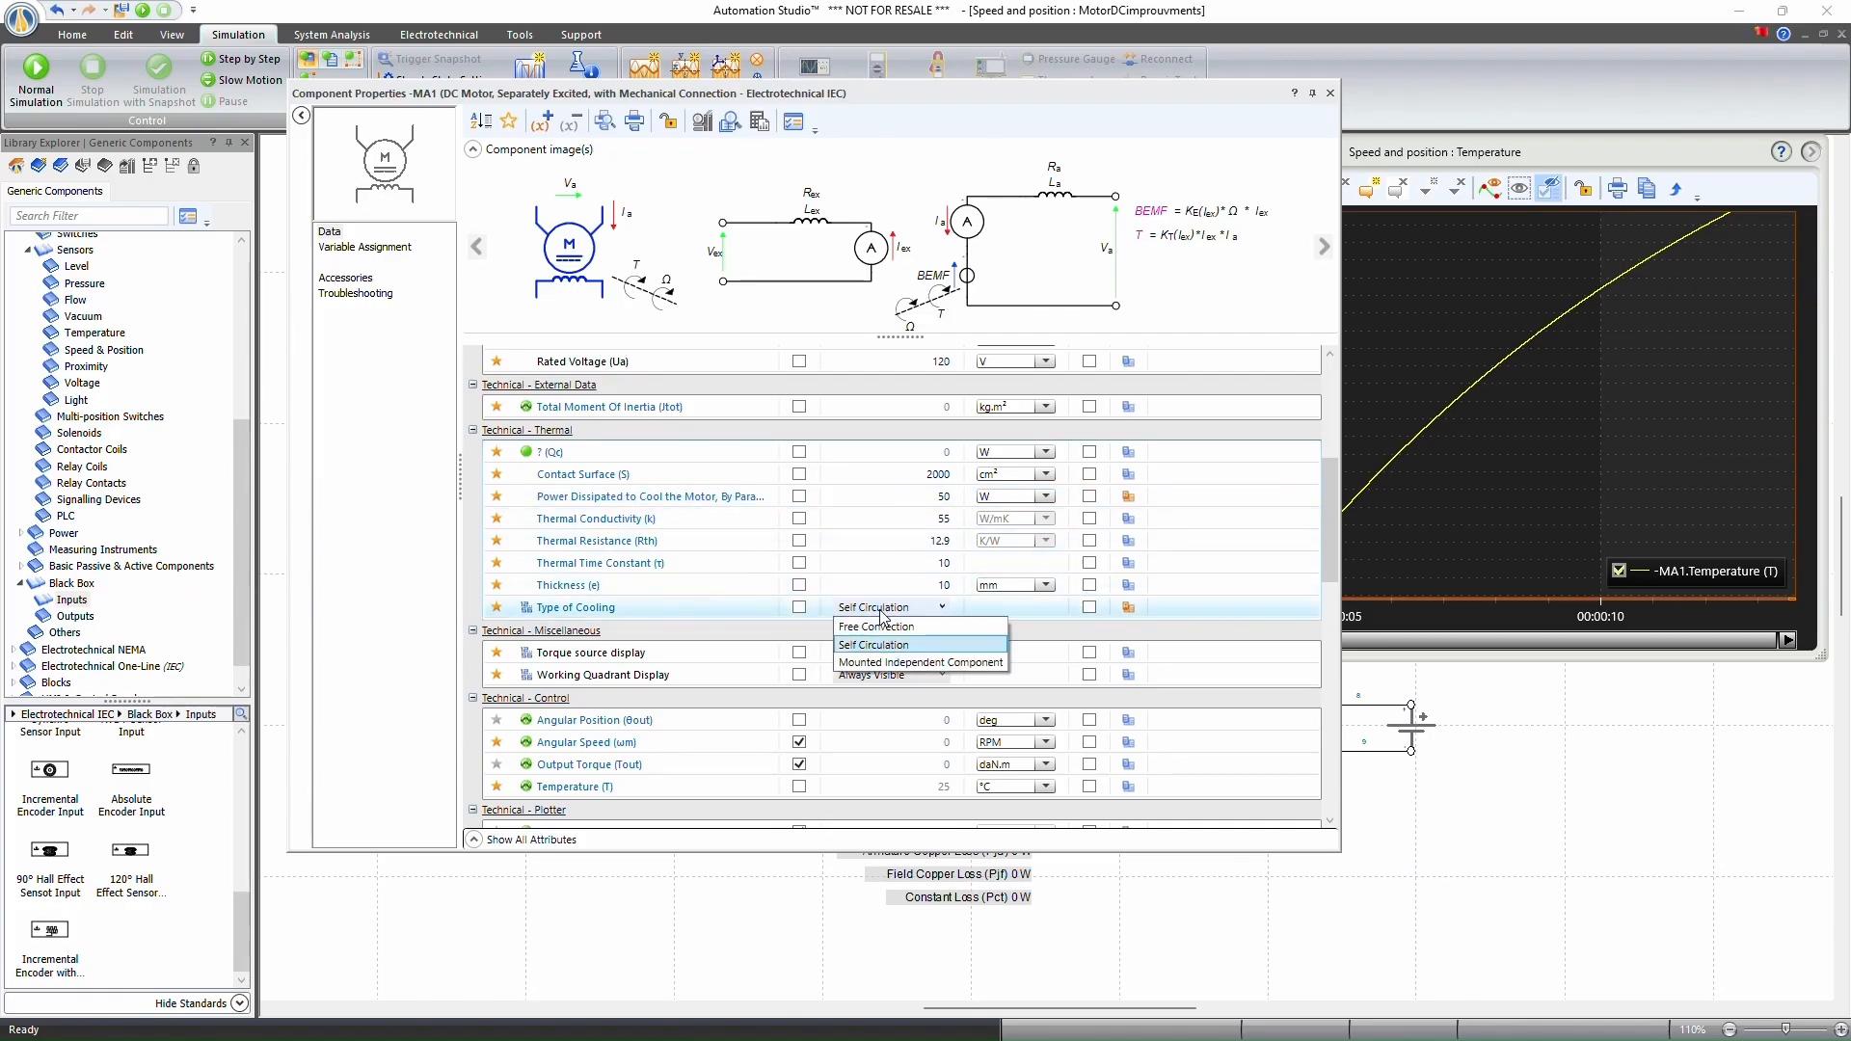
left_click(881, 661)
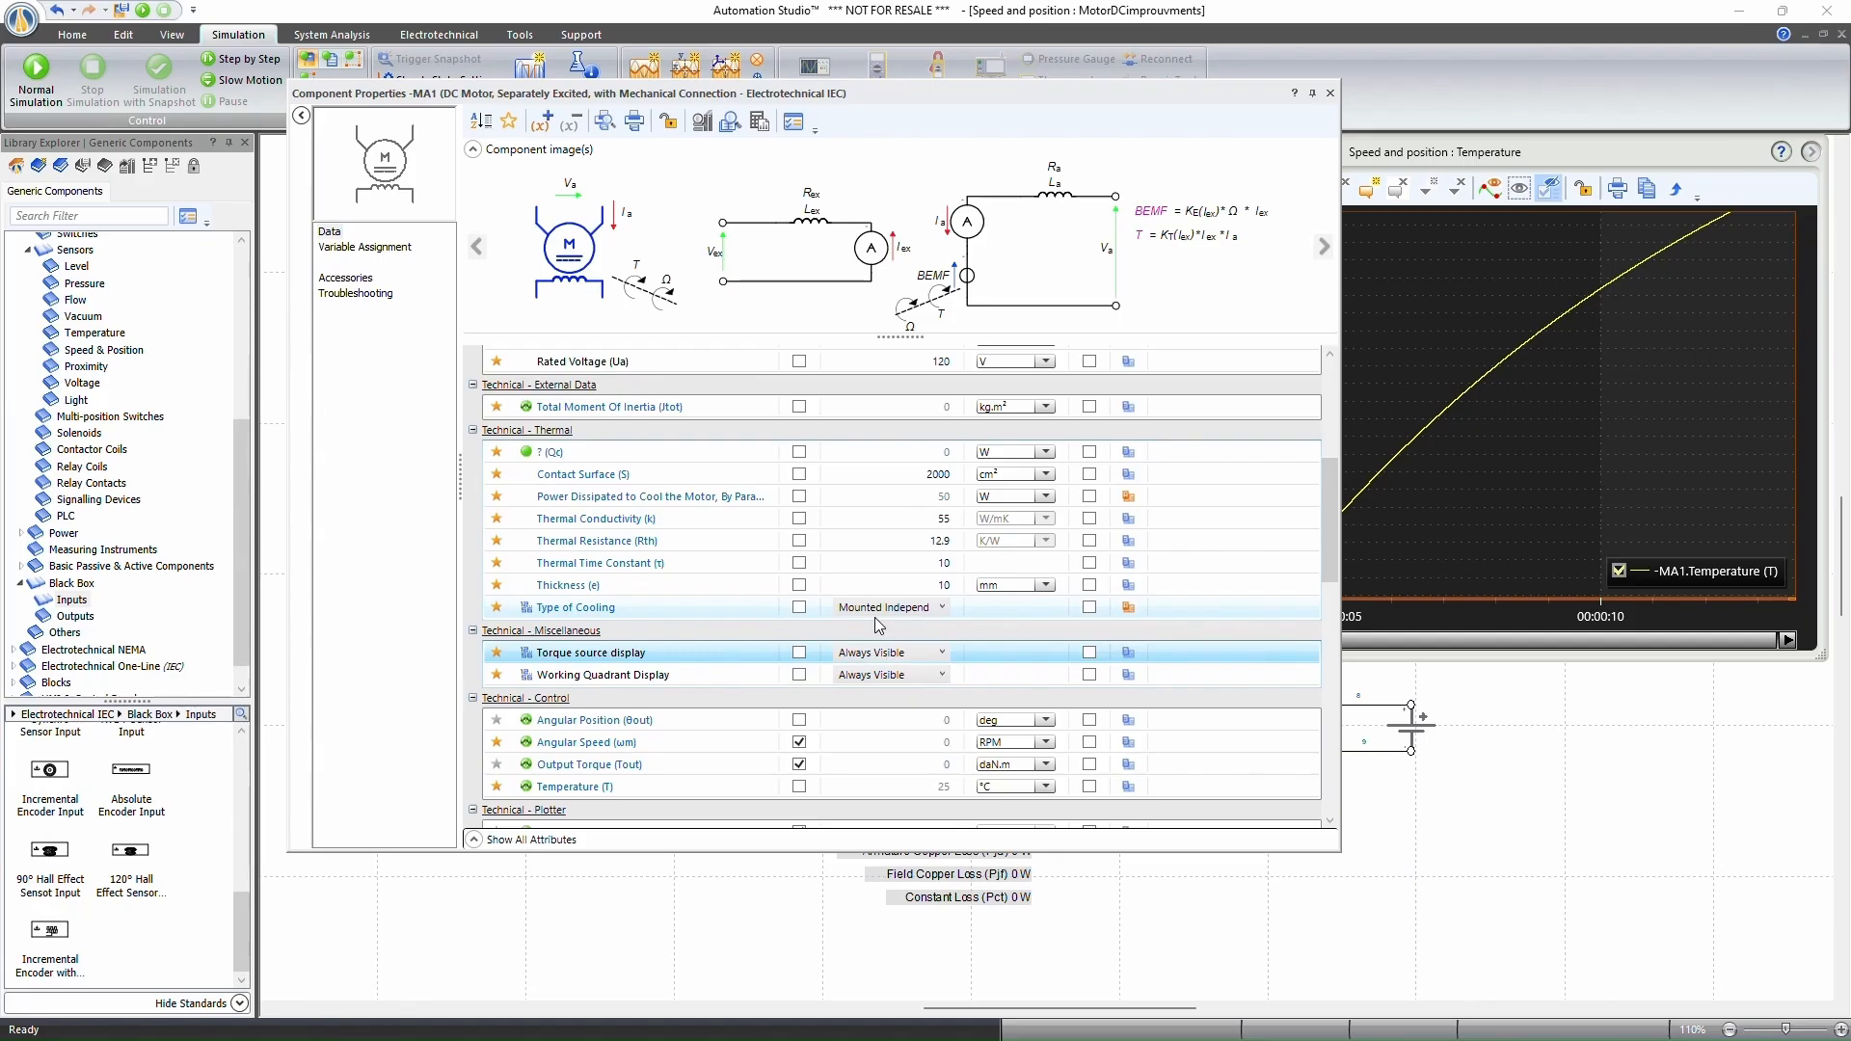
Examine the Qc cooling power variable and its internal name in the motor's variable assignment, and close the component properties.
left_click(379, 250)
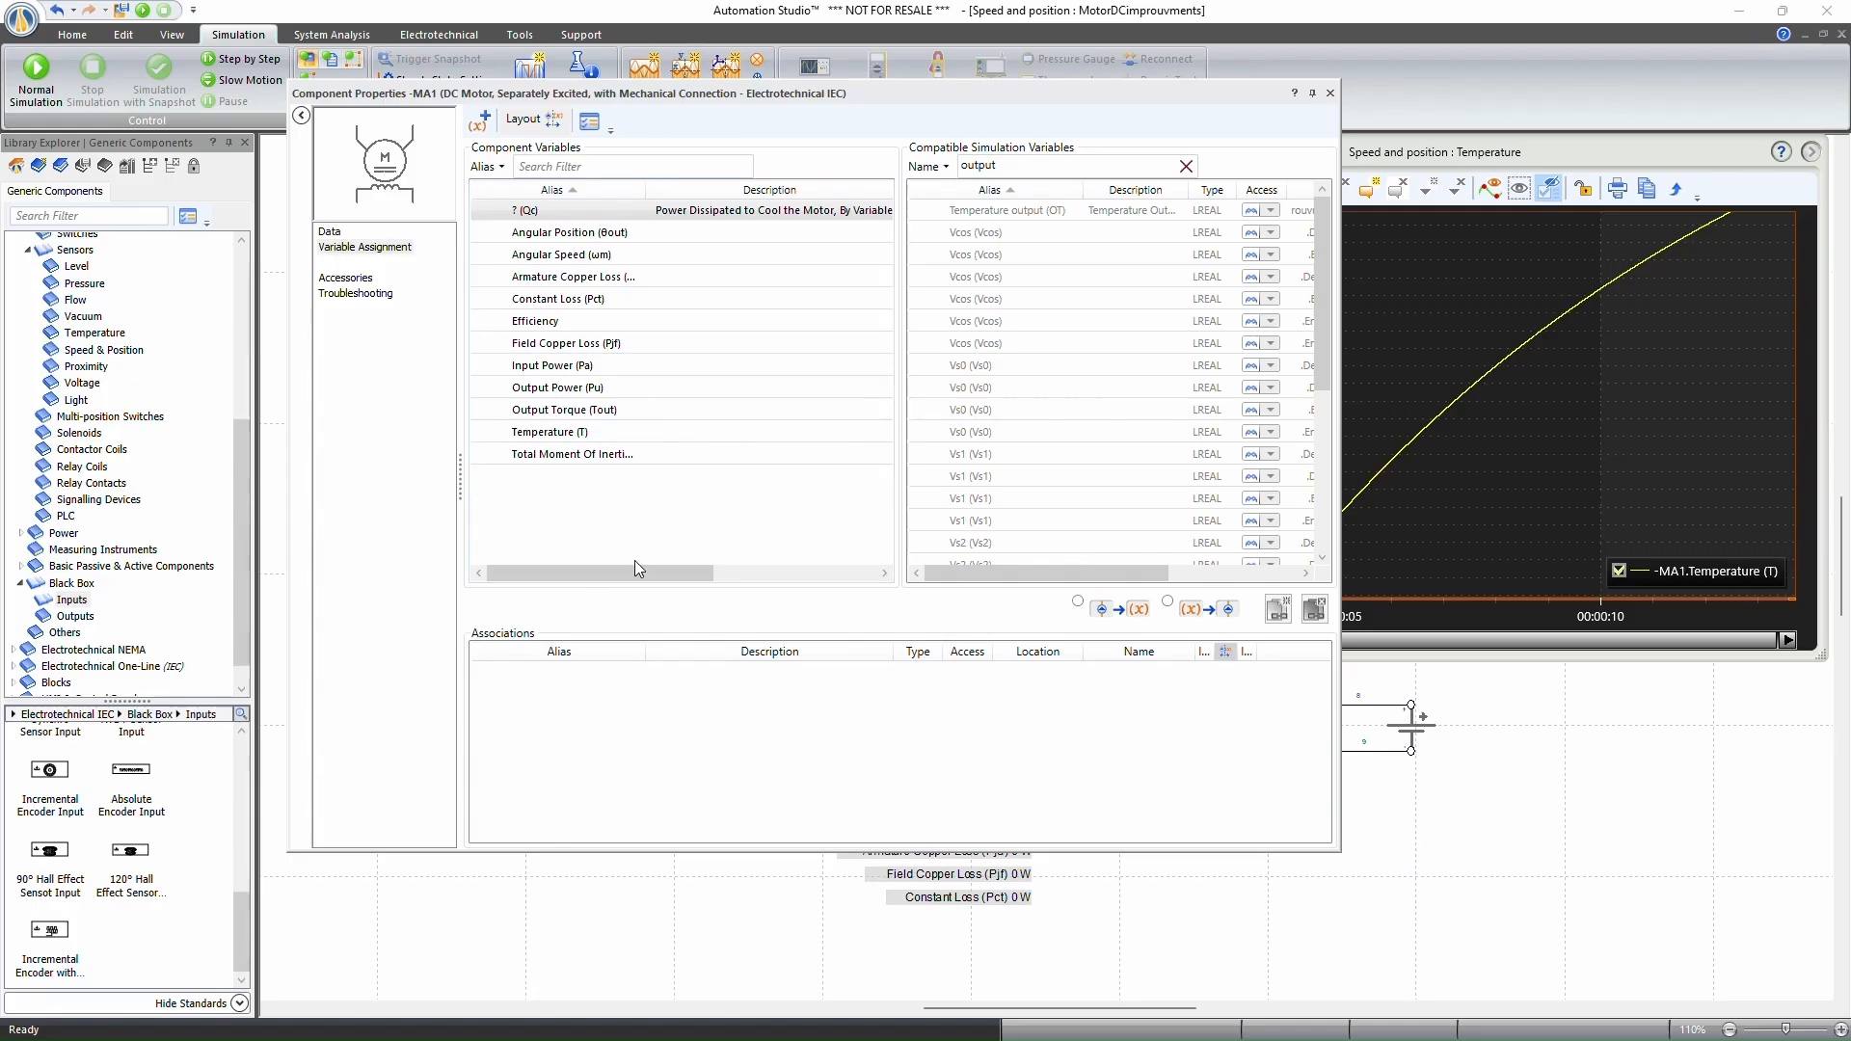
left_click_drag(636, 574, 800, 577)
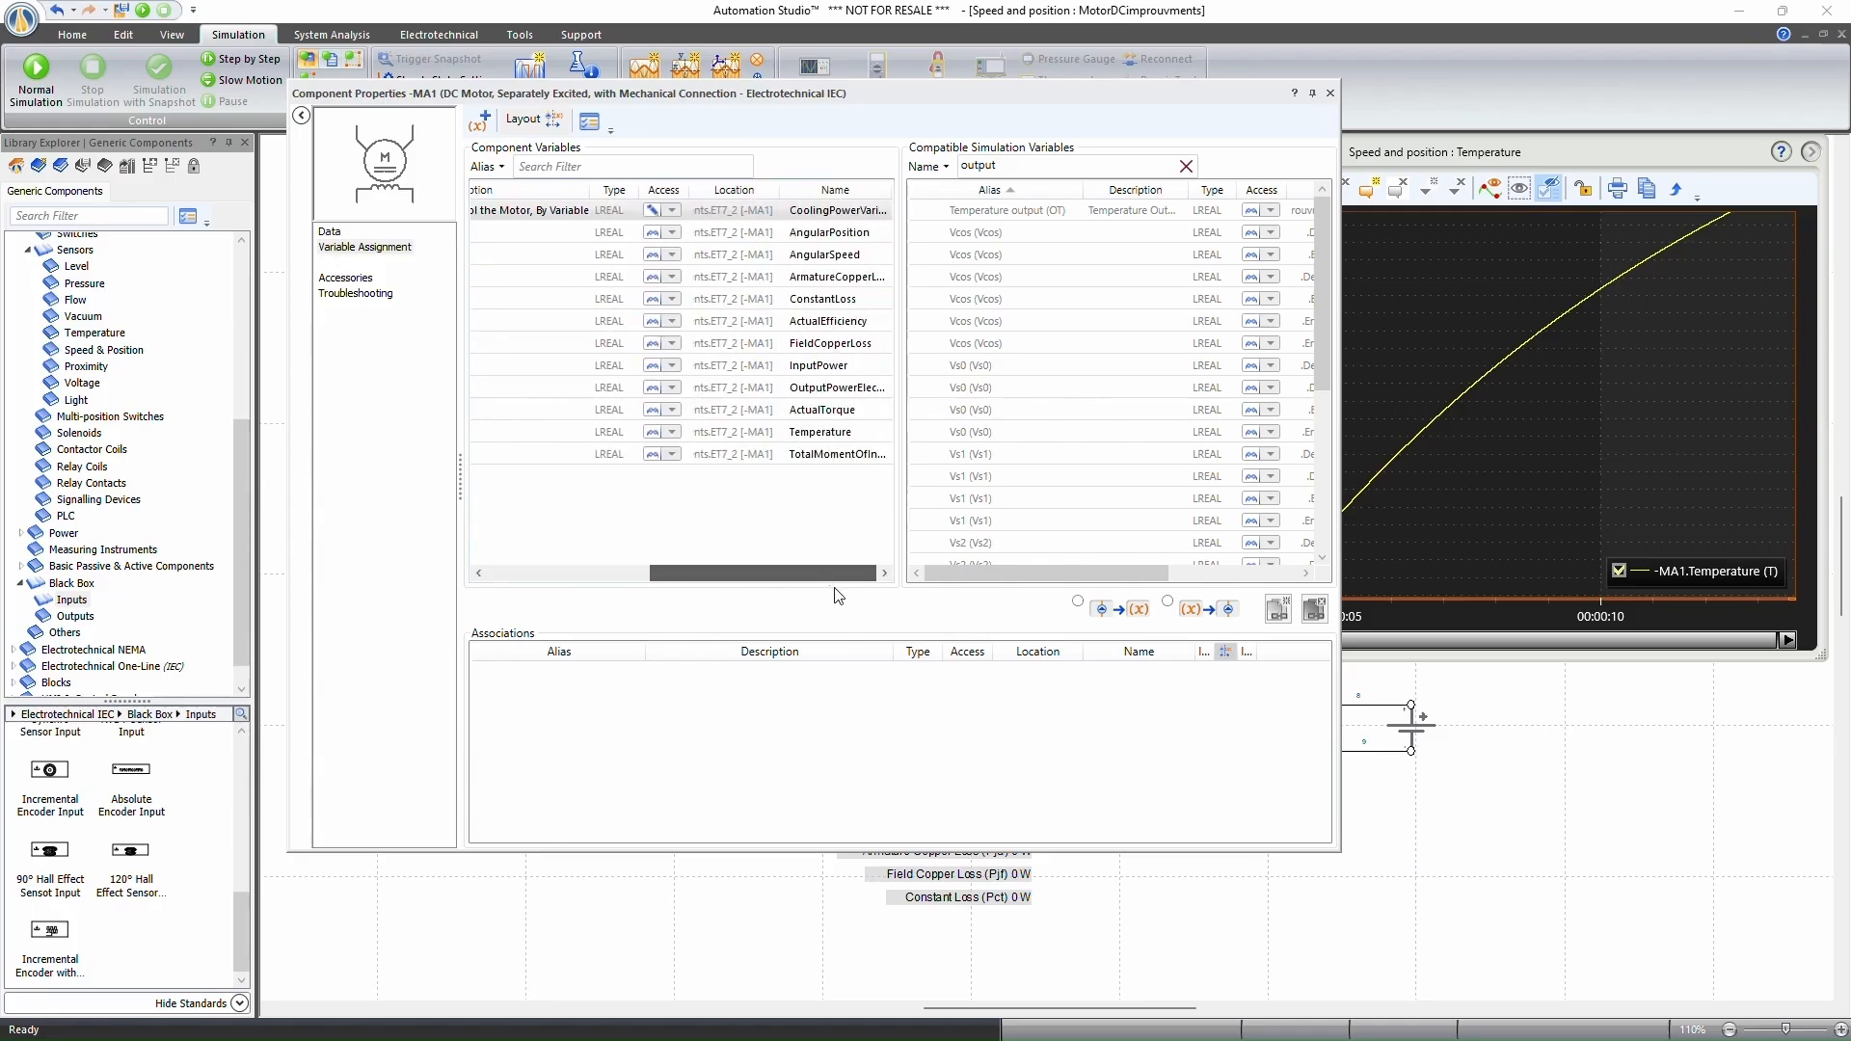
left_click_drag(892, 186, 921, 186)
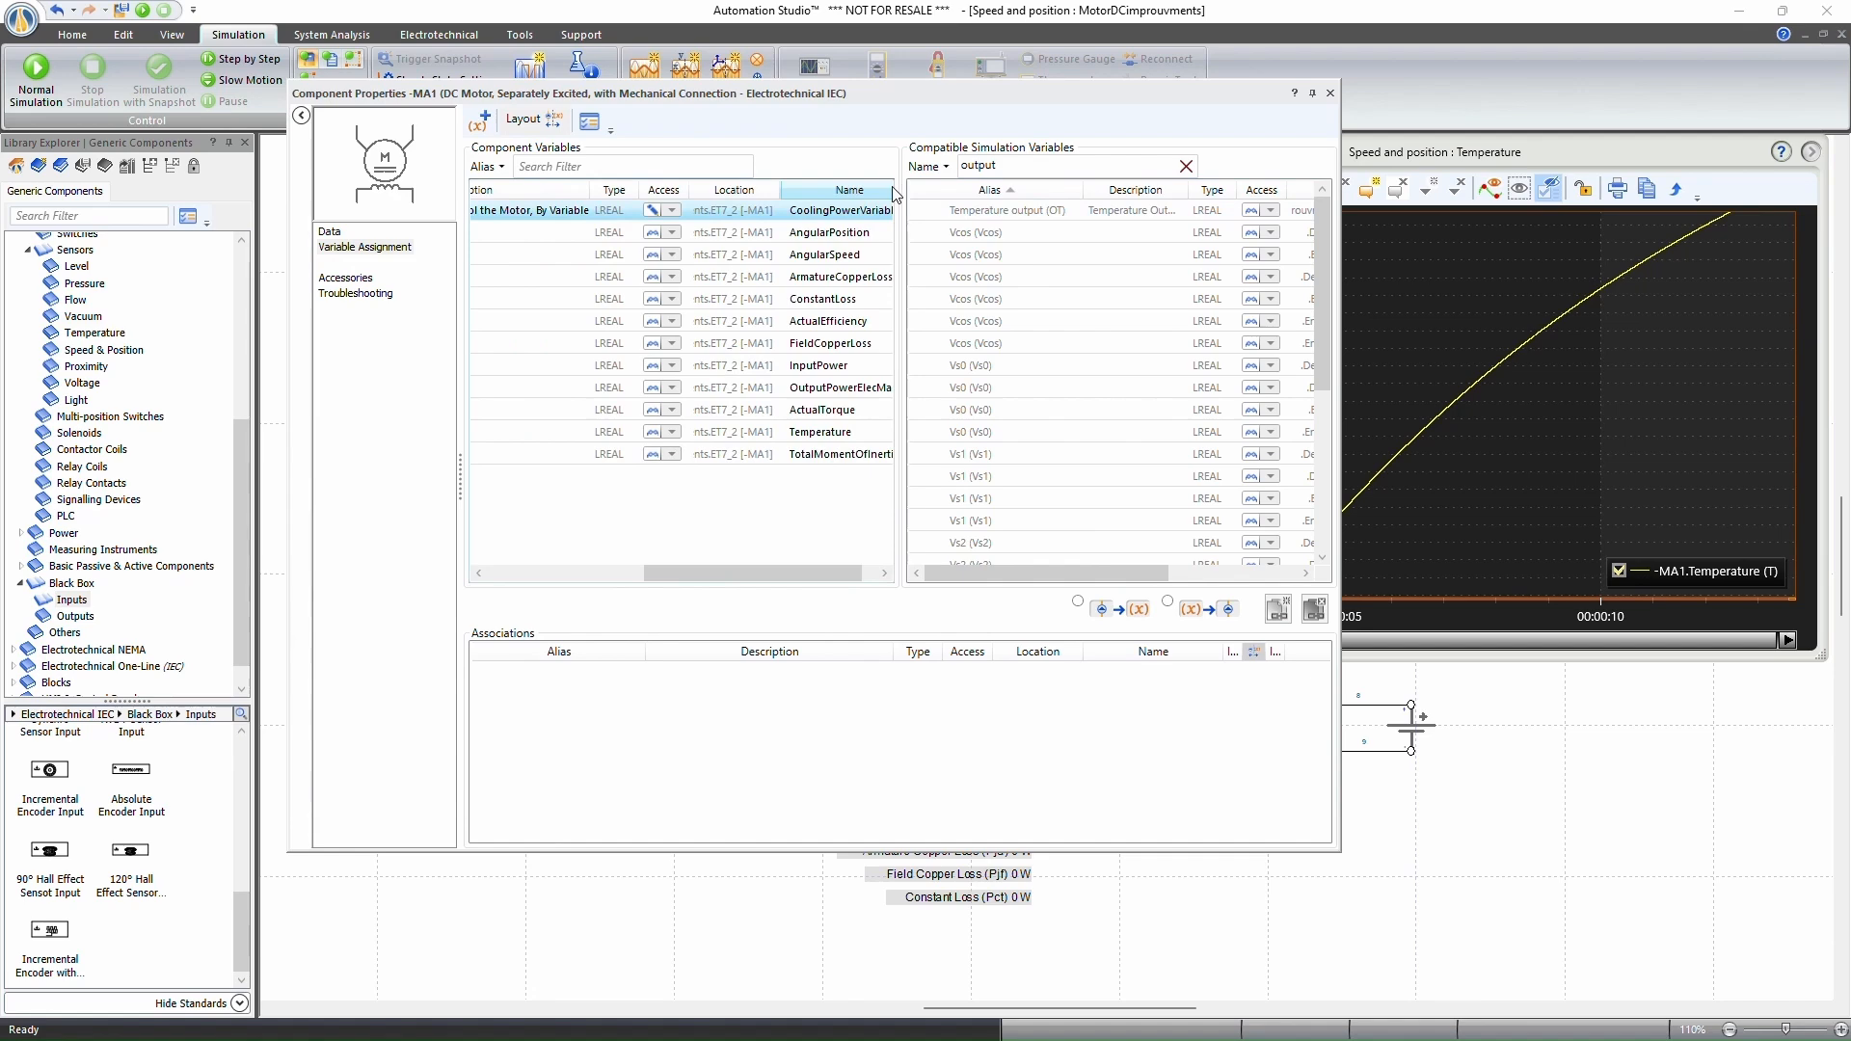
mouse_move(833, 570)
left_mouse_down()
mouse_move(653, 570)
mouse_move(818, 575)
left_mouse_up()
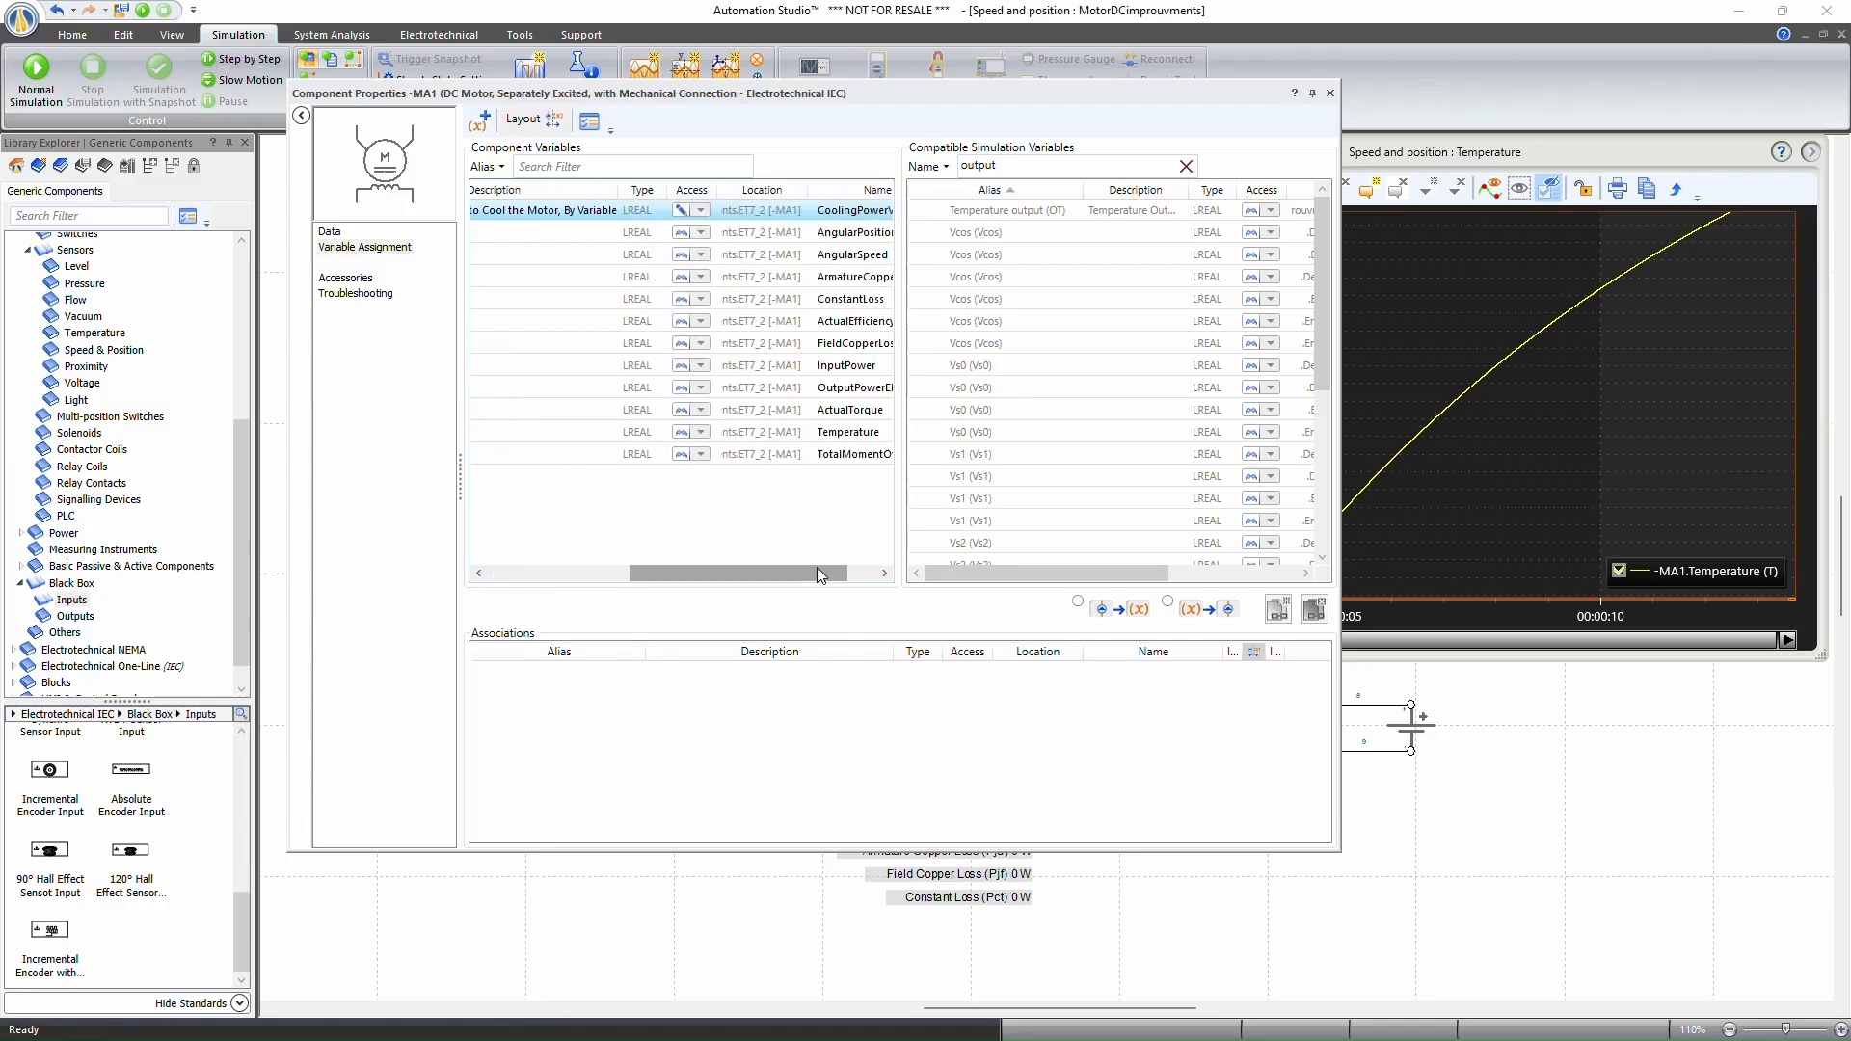
left_click(330, 231)
left_click(397, 249)
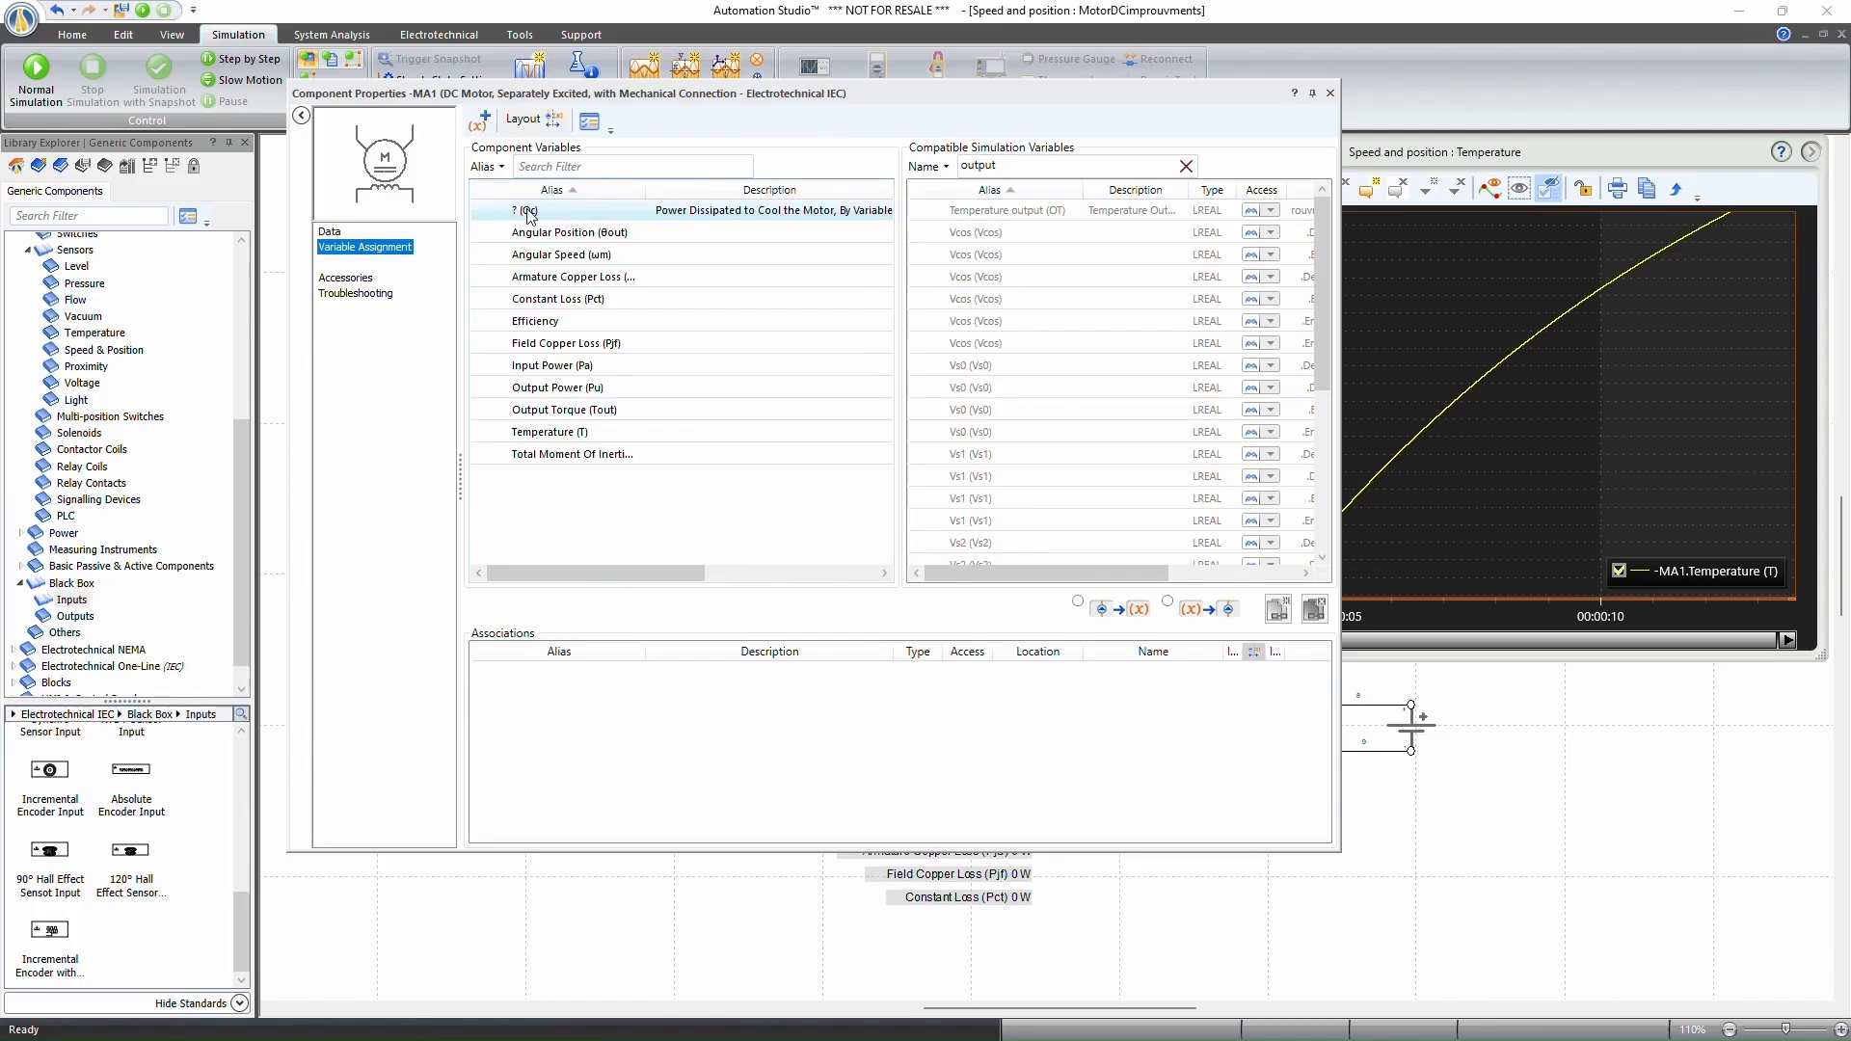
left_click(329, 234)
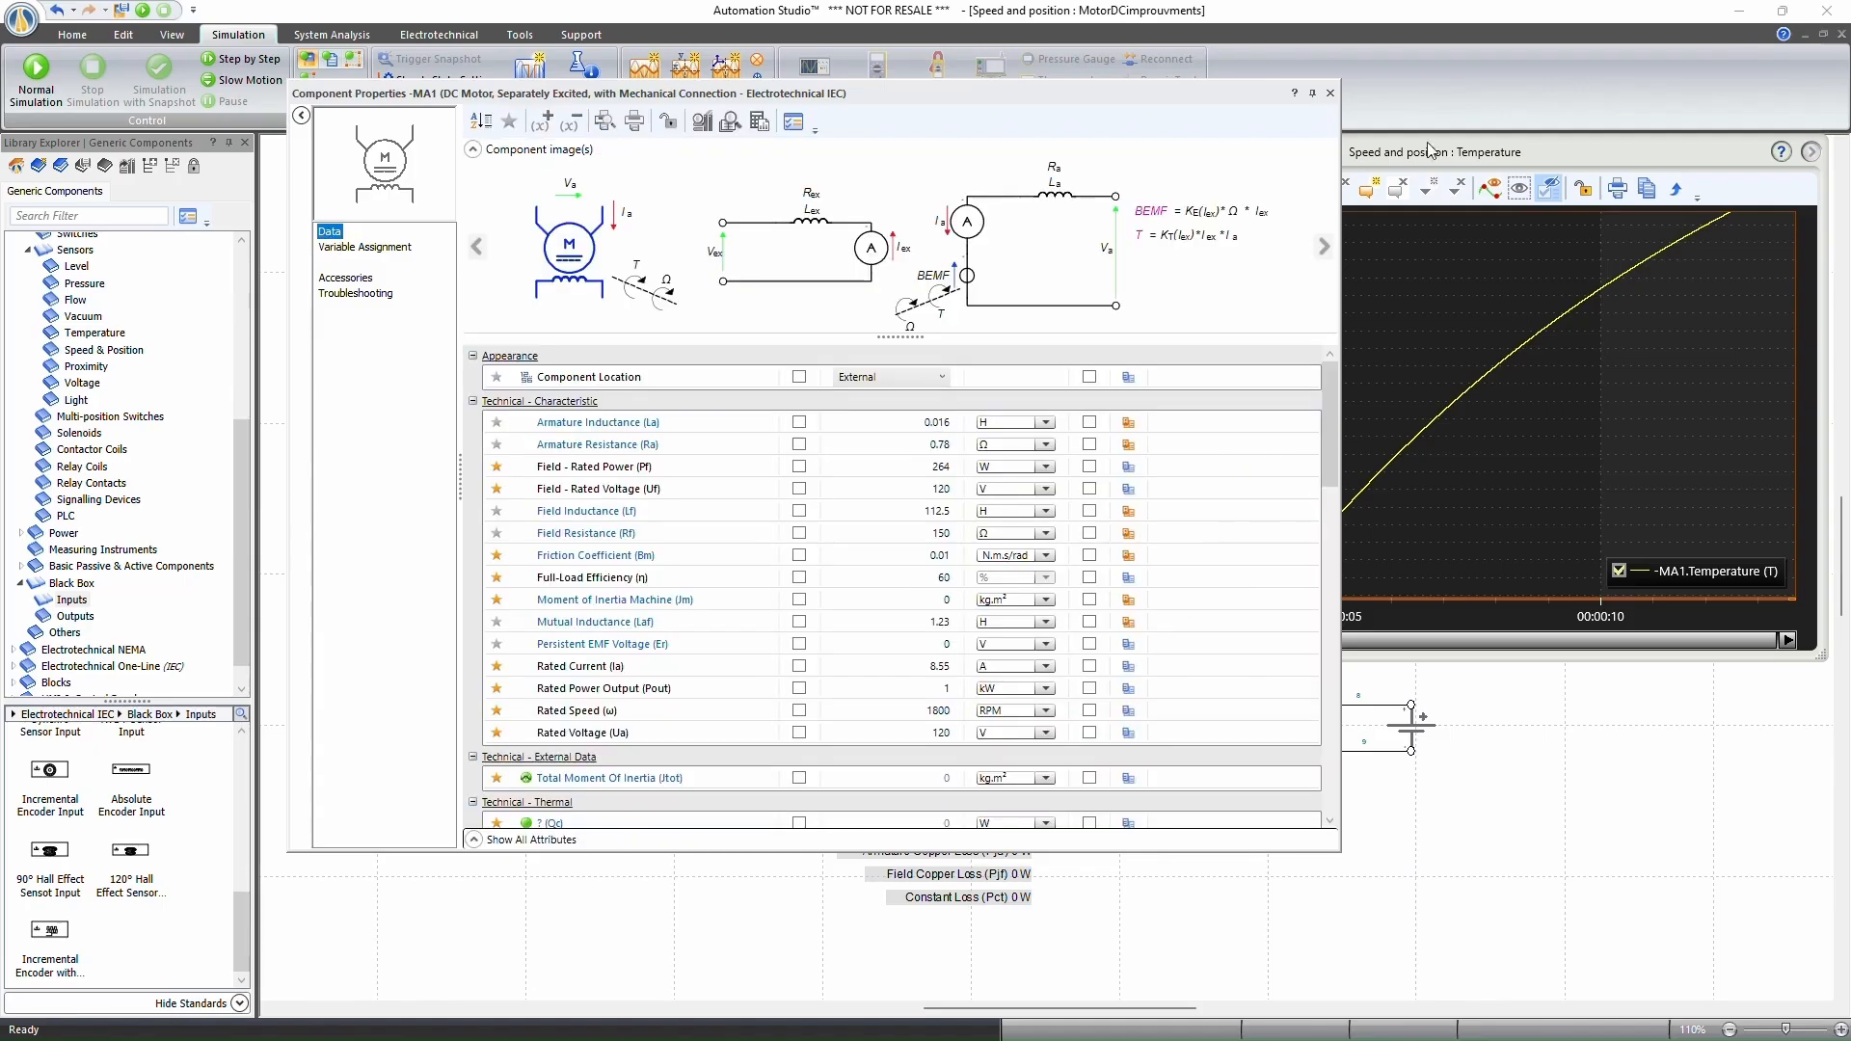
left_click(1331, 92)
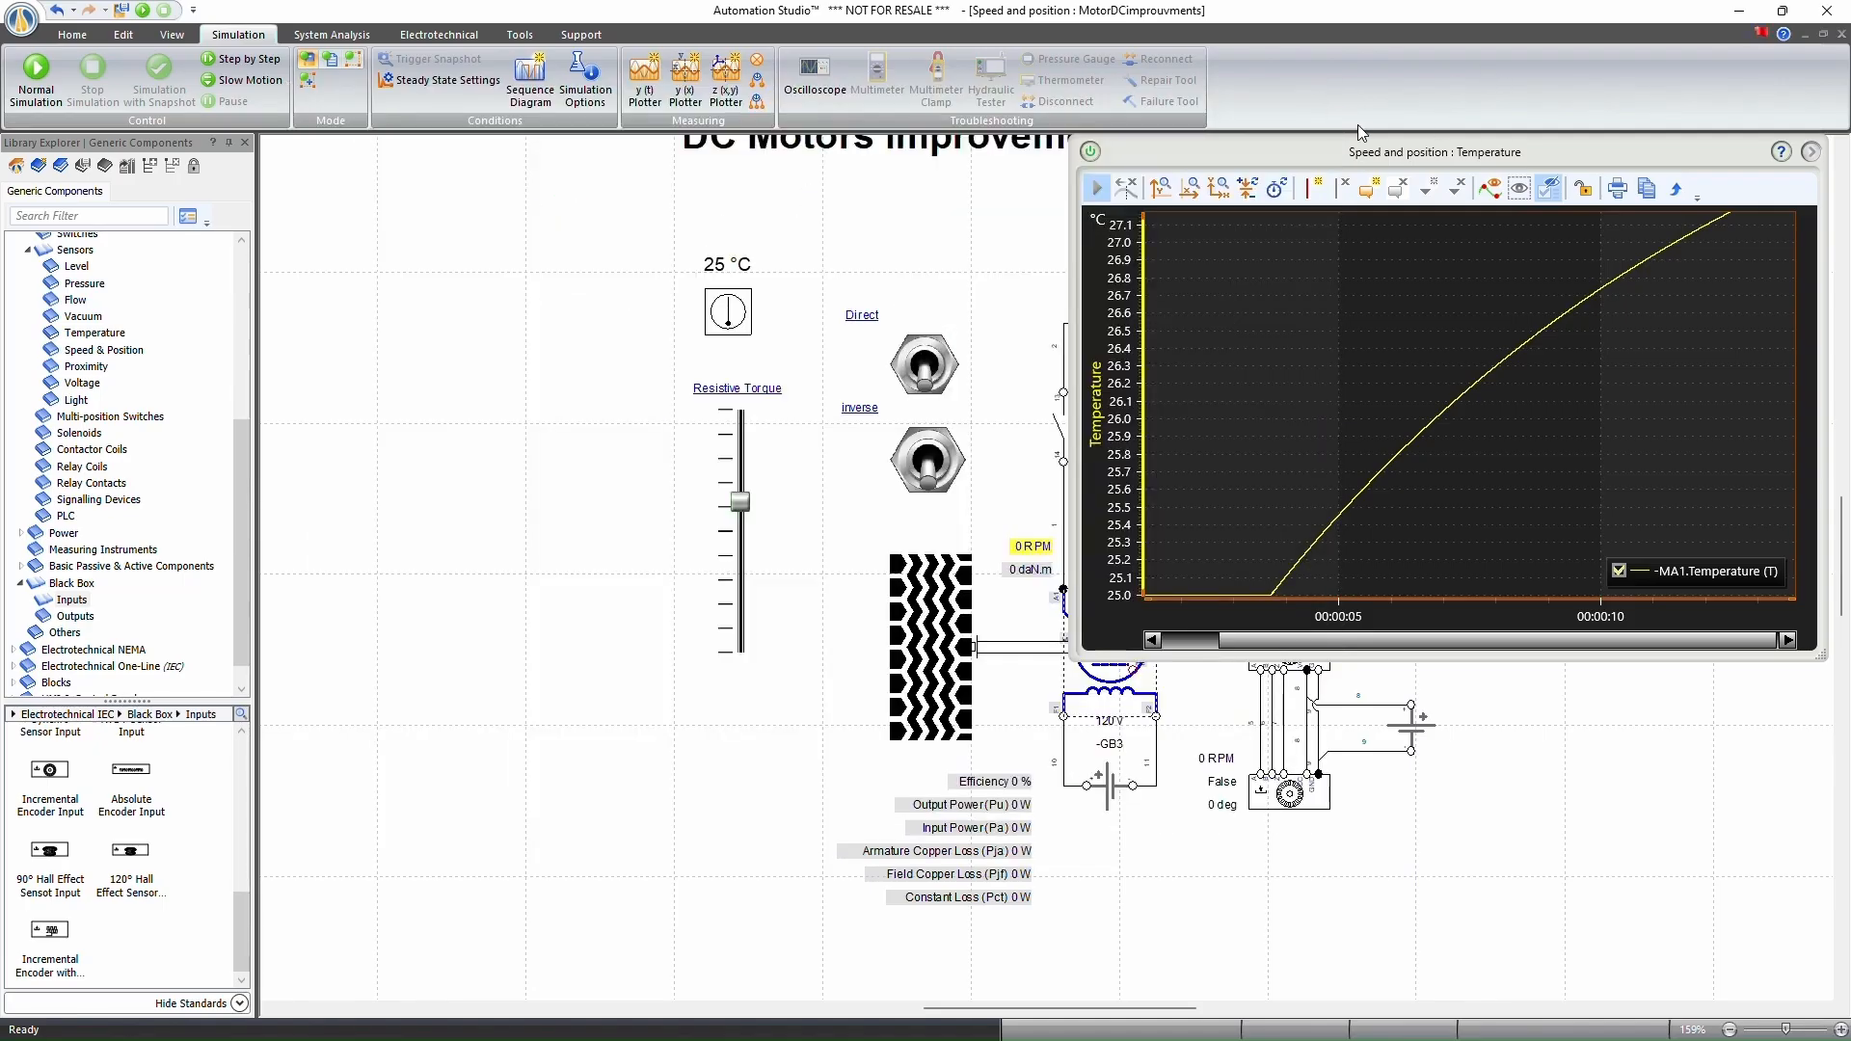
Close the Temperature plotter and bring up the ABZ plotter of the encoder signals.
left_click(1090, 152)
scroll(1502, 525, "down", 1)
left_click(1496, 501)
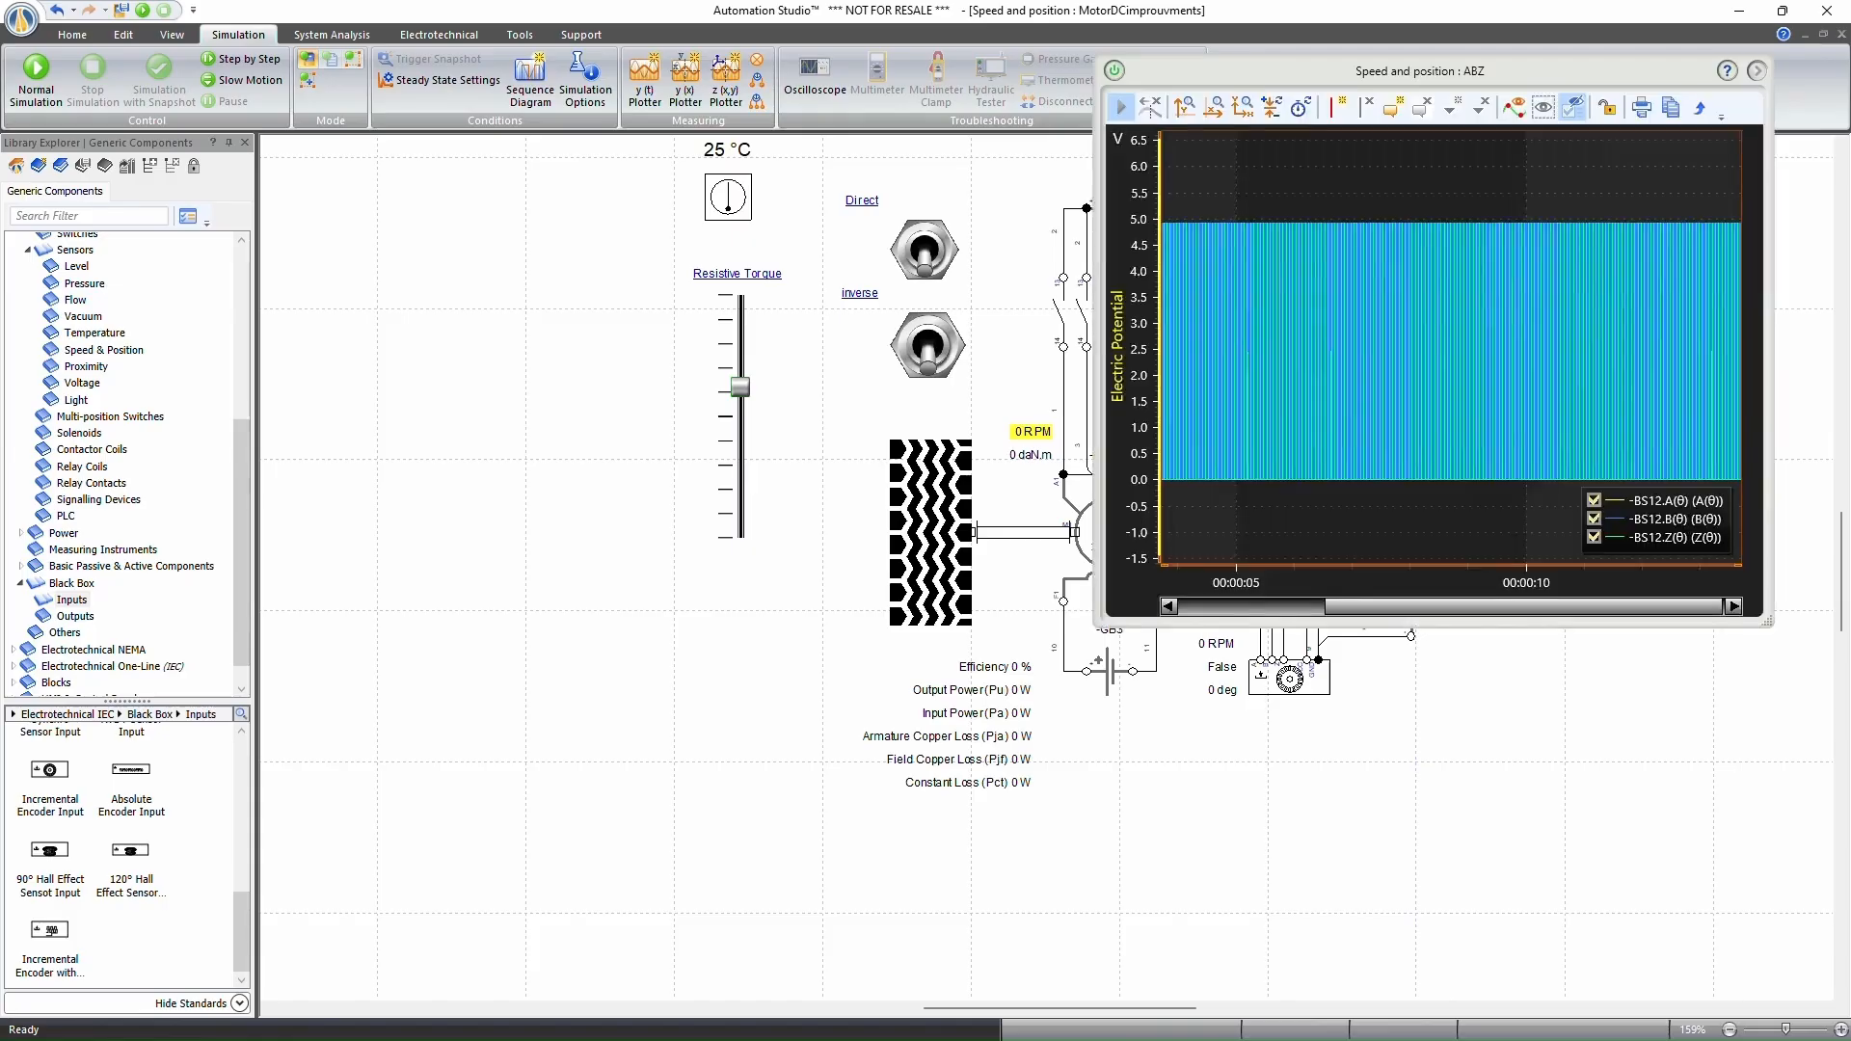
Review which of the upper encoder's variables can be plotted in the ABZ plotter, leaving the plot selection as it is.
left_click_drag(1391, 90, 751, 309)
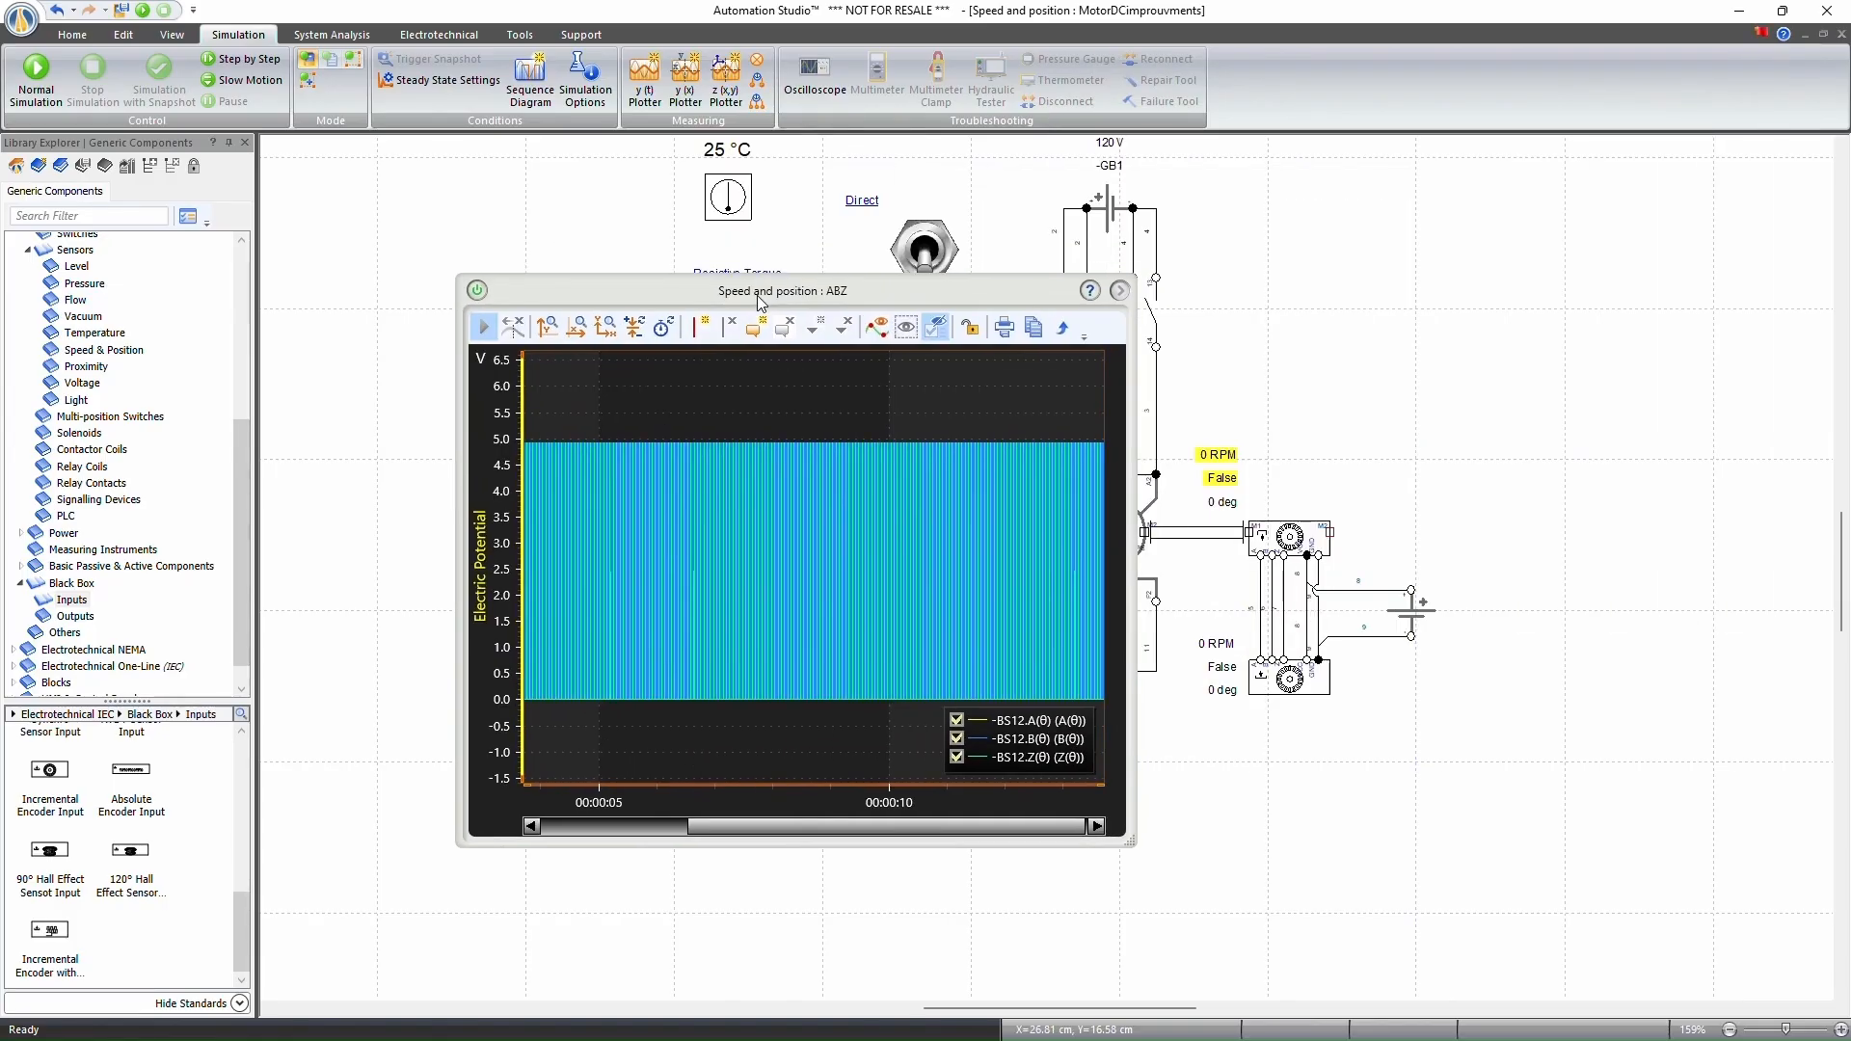
left_click(1300, 530)
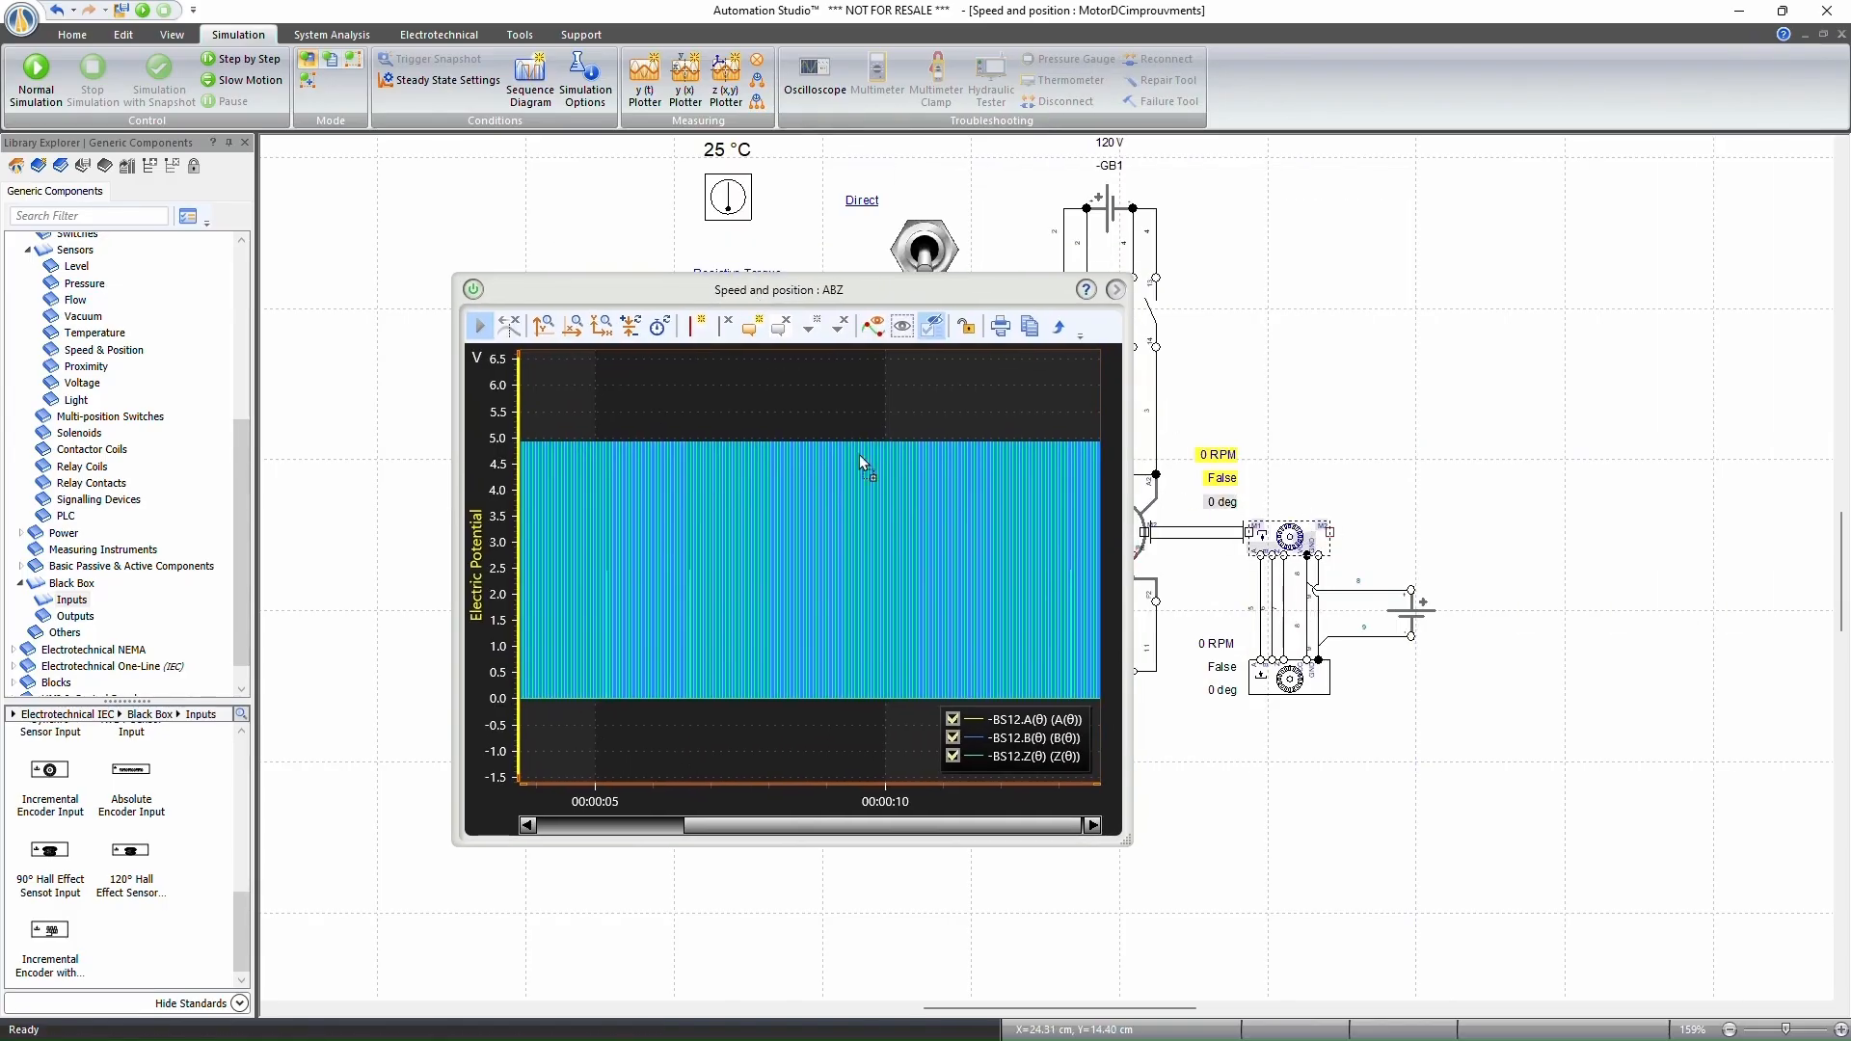
left_click_drag(859, 457, 859, 457)
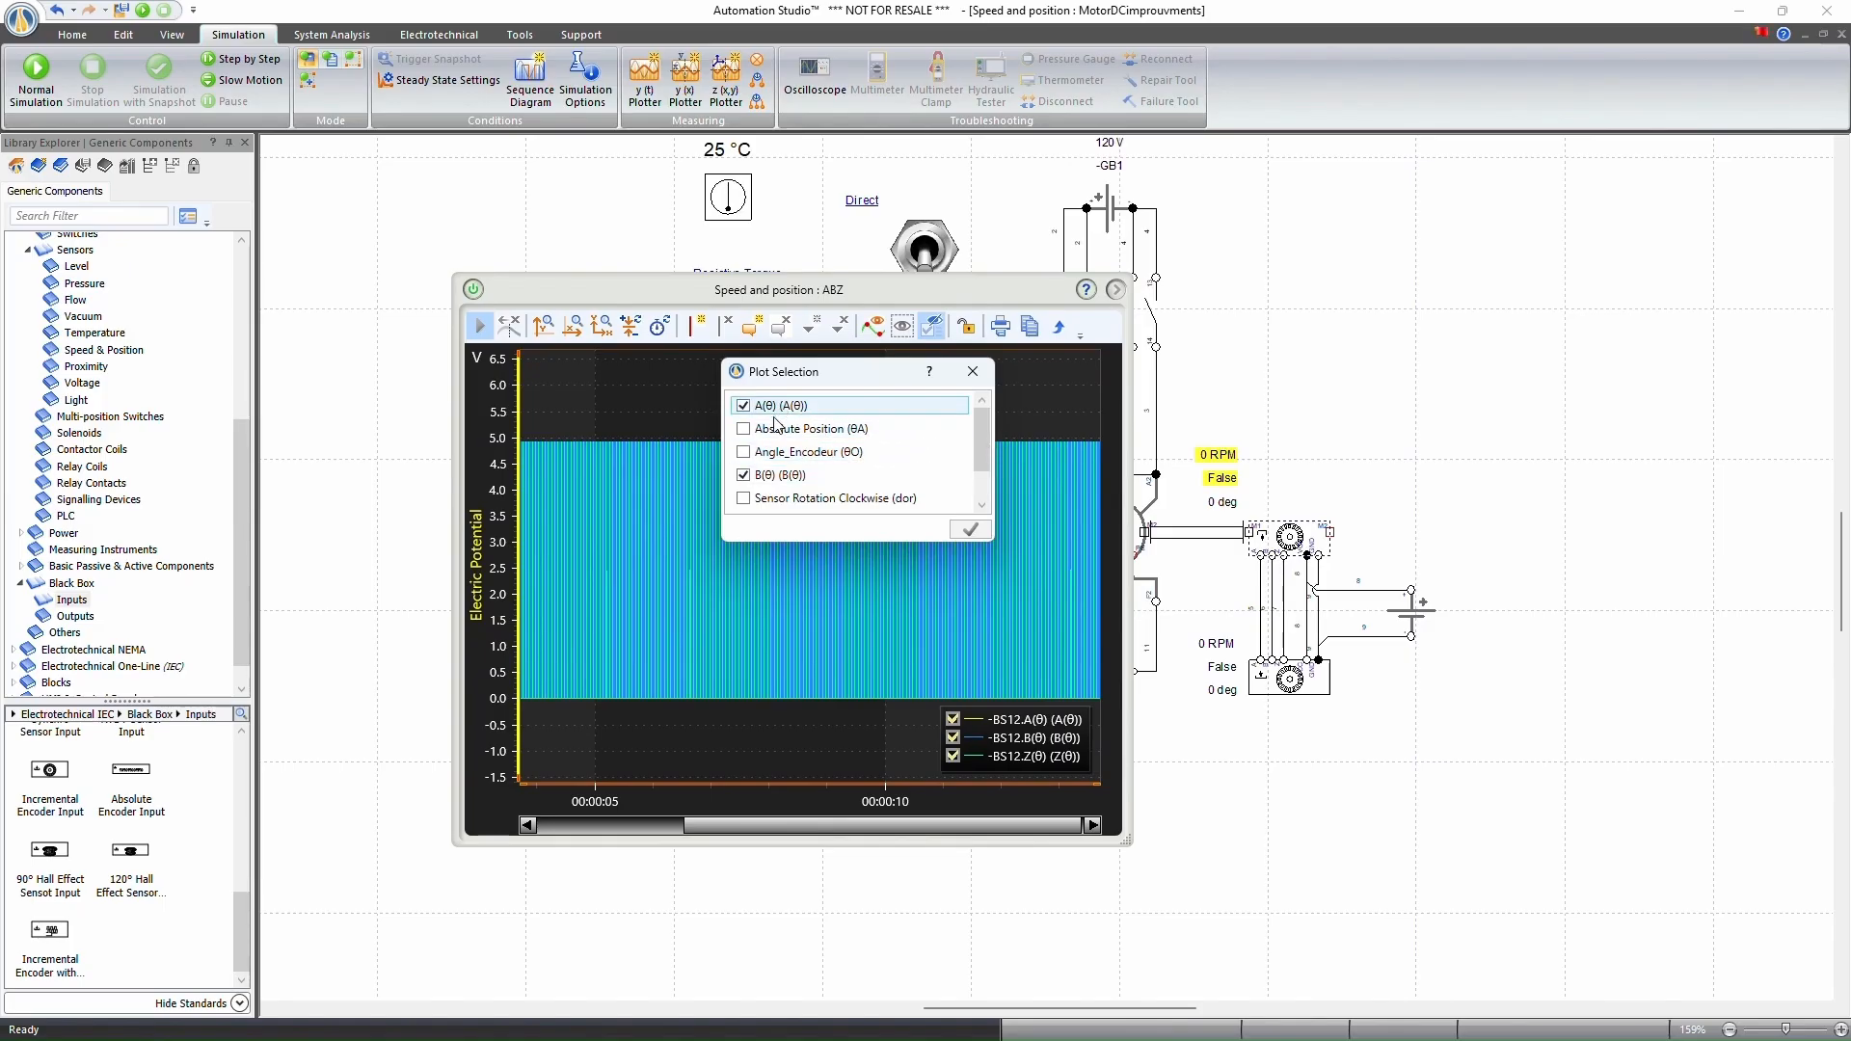
left_click_drag(985, 461, 985, 521)
left_click(972, 373)
Run the normal simulation with the Direct switch on and magnify the encoder's A, B and Z signals in the ABZ plotter.
left_click(36, 64)
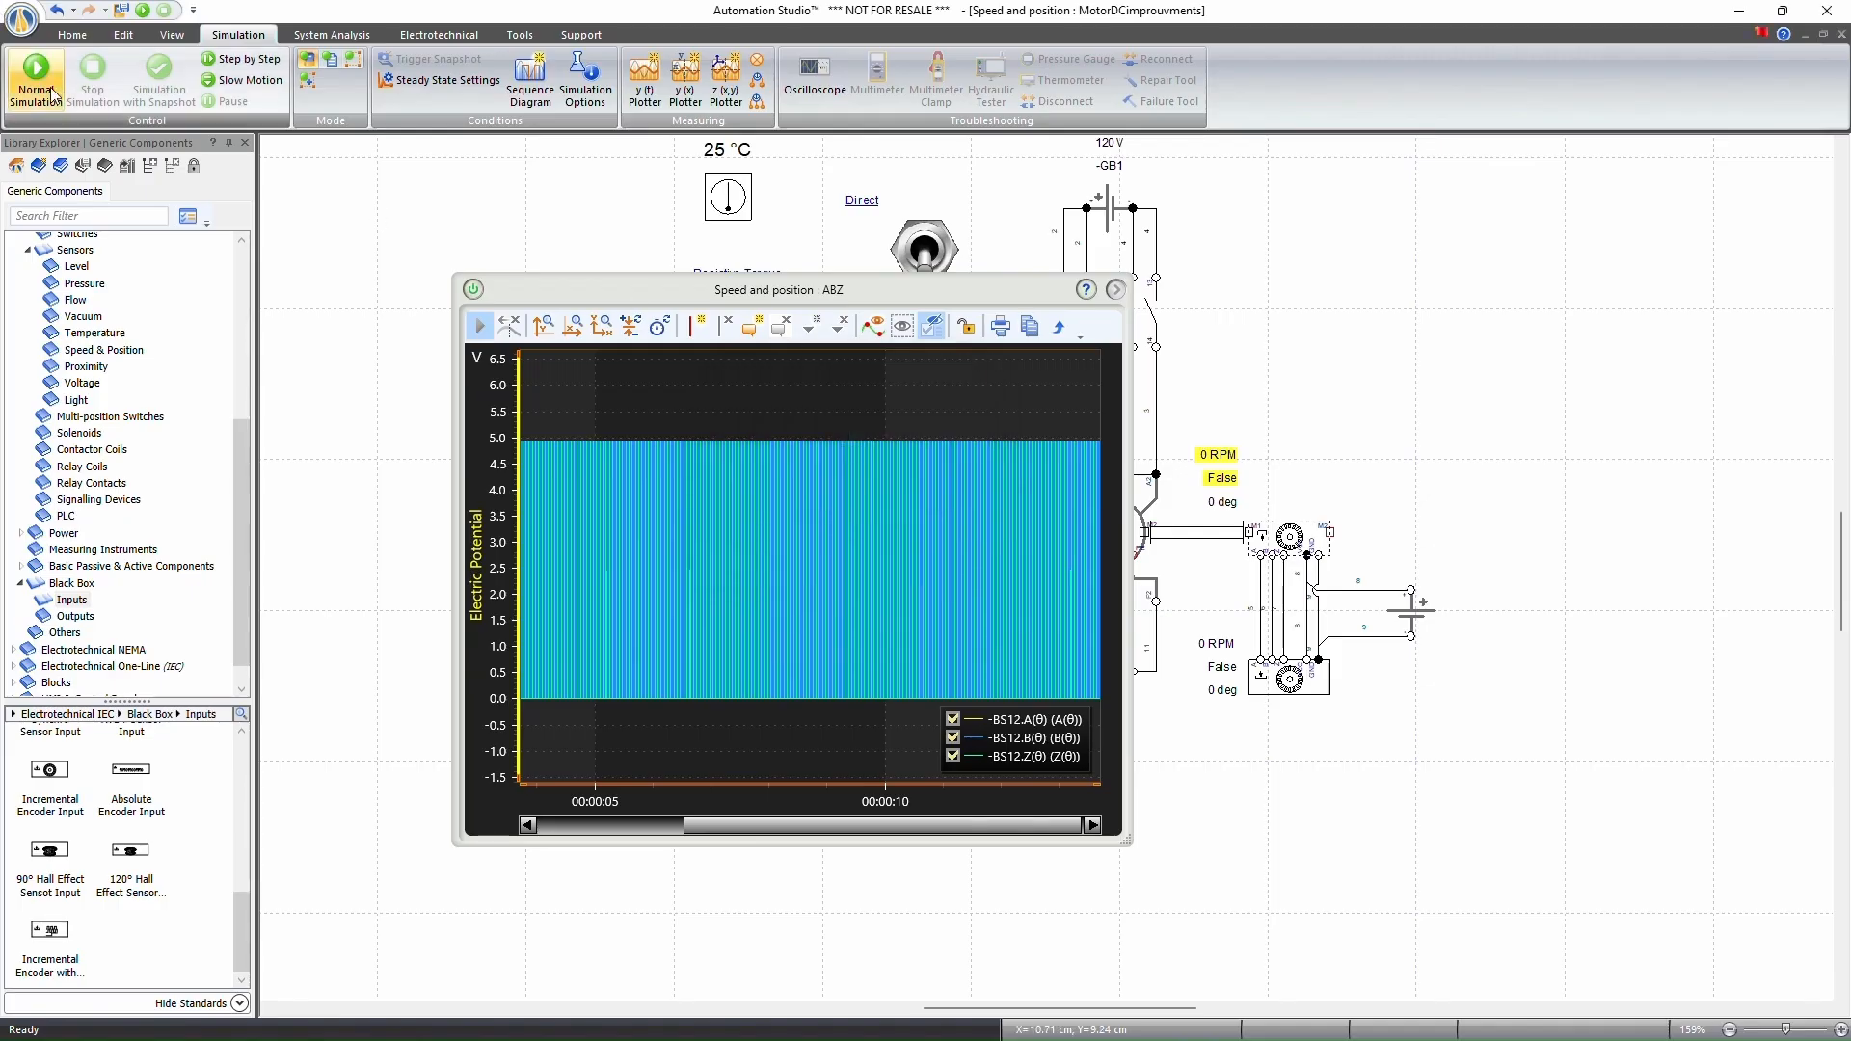
left_click(791, 262)
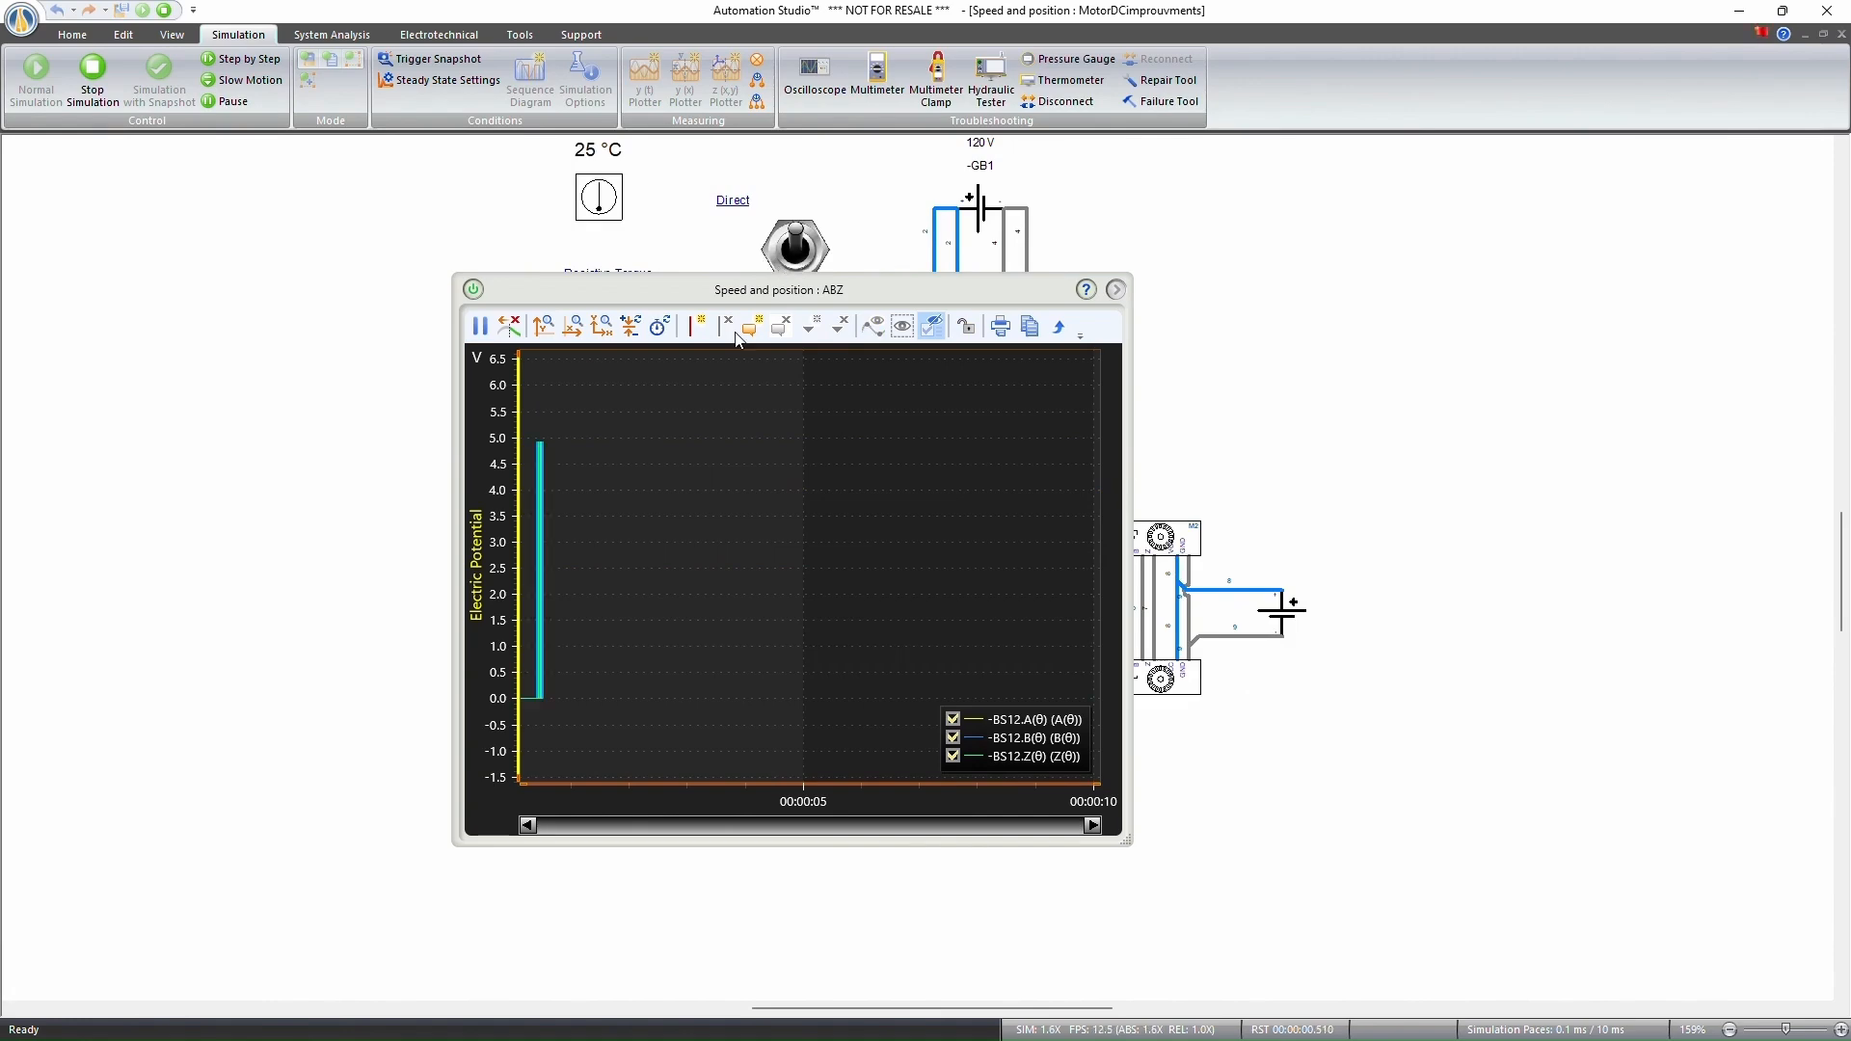
left_click(602, 326)
left_click(854, 521)
scroll(855, 518, "up", 10)
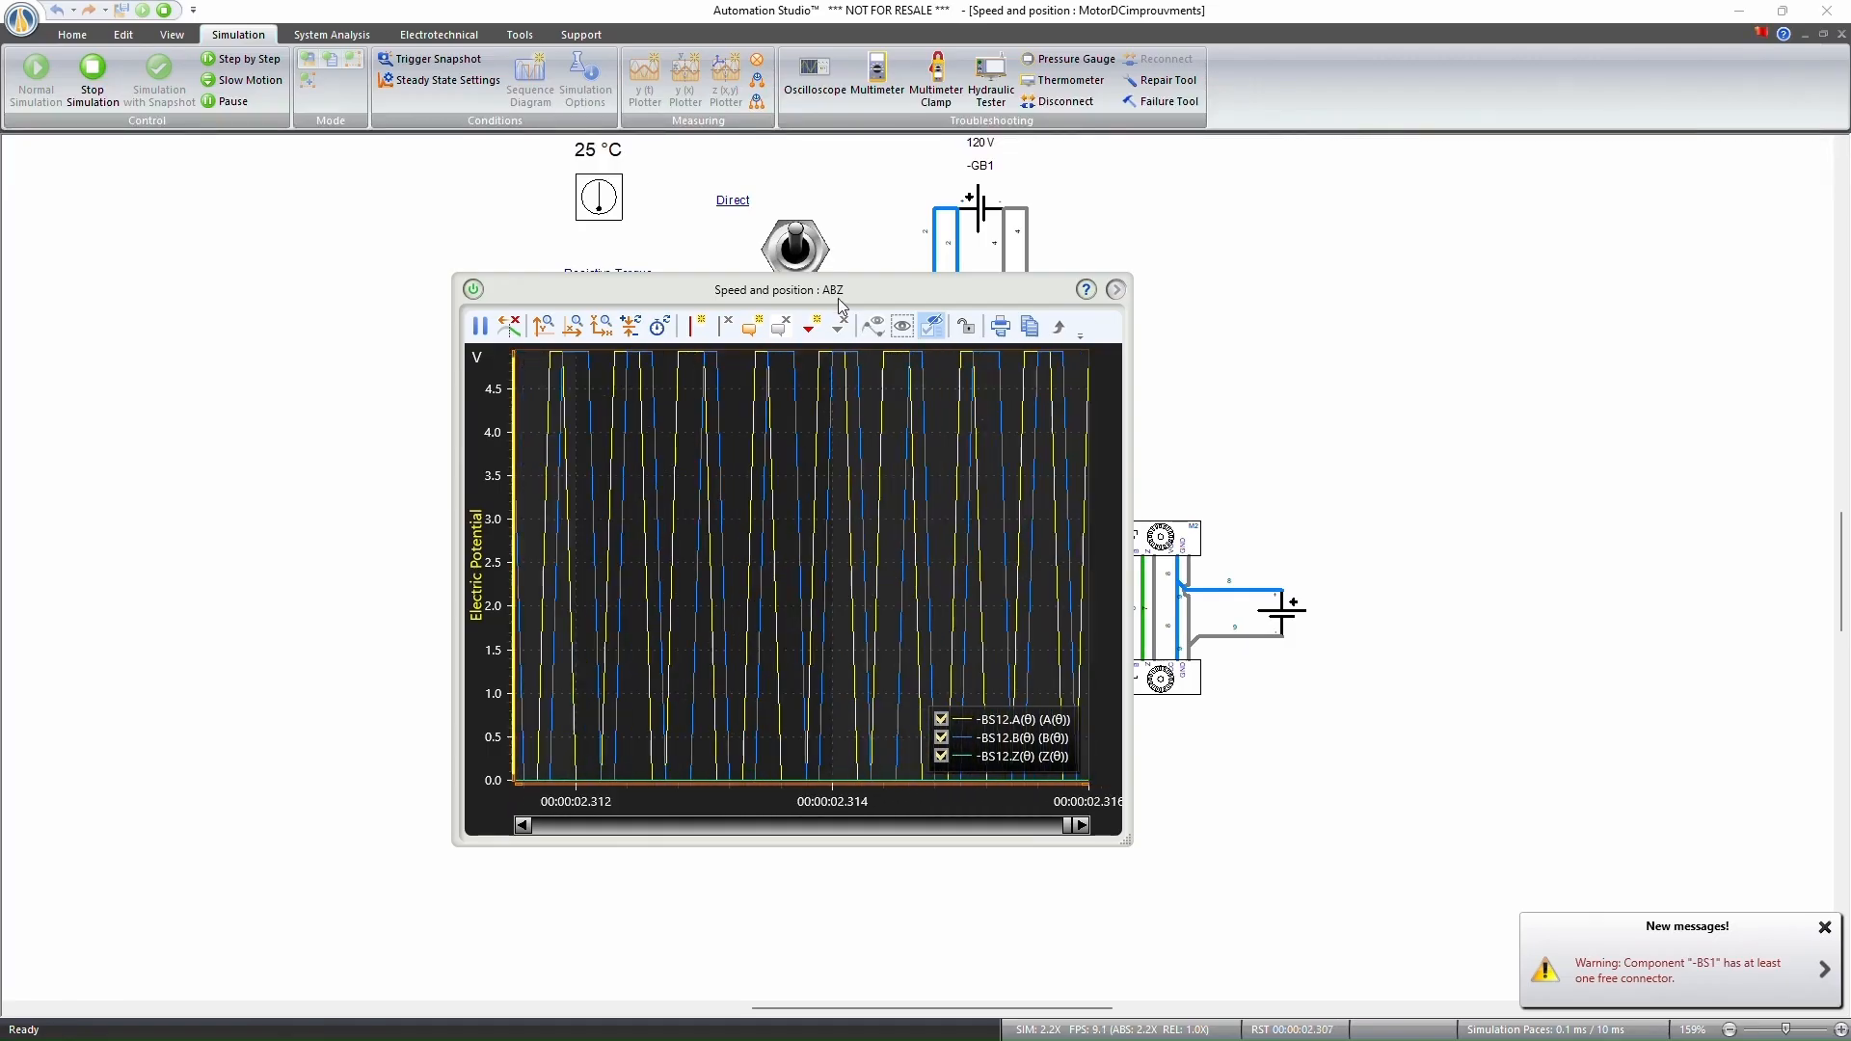
Reverse the motor by turning the Direct switch off and the inverse switch on, with the ABZ plotter clear of both.
left_click_drag(858, 293, 841, 406)
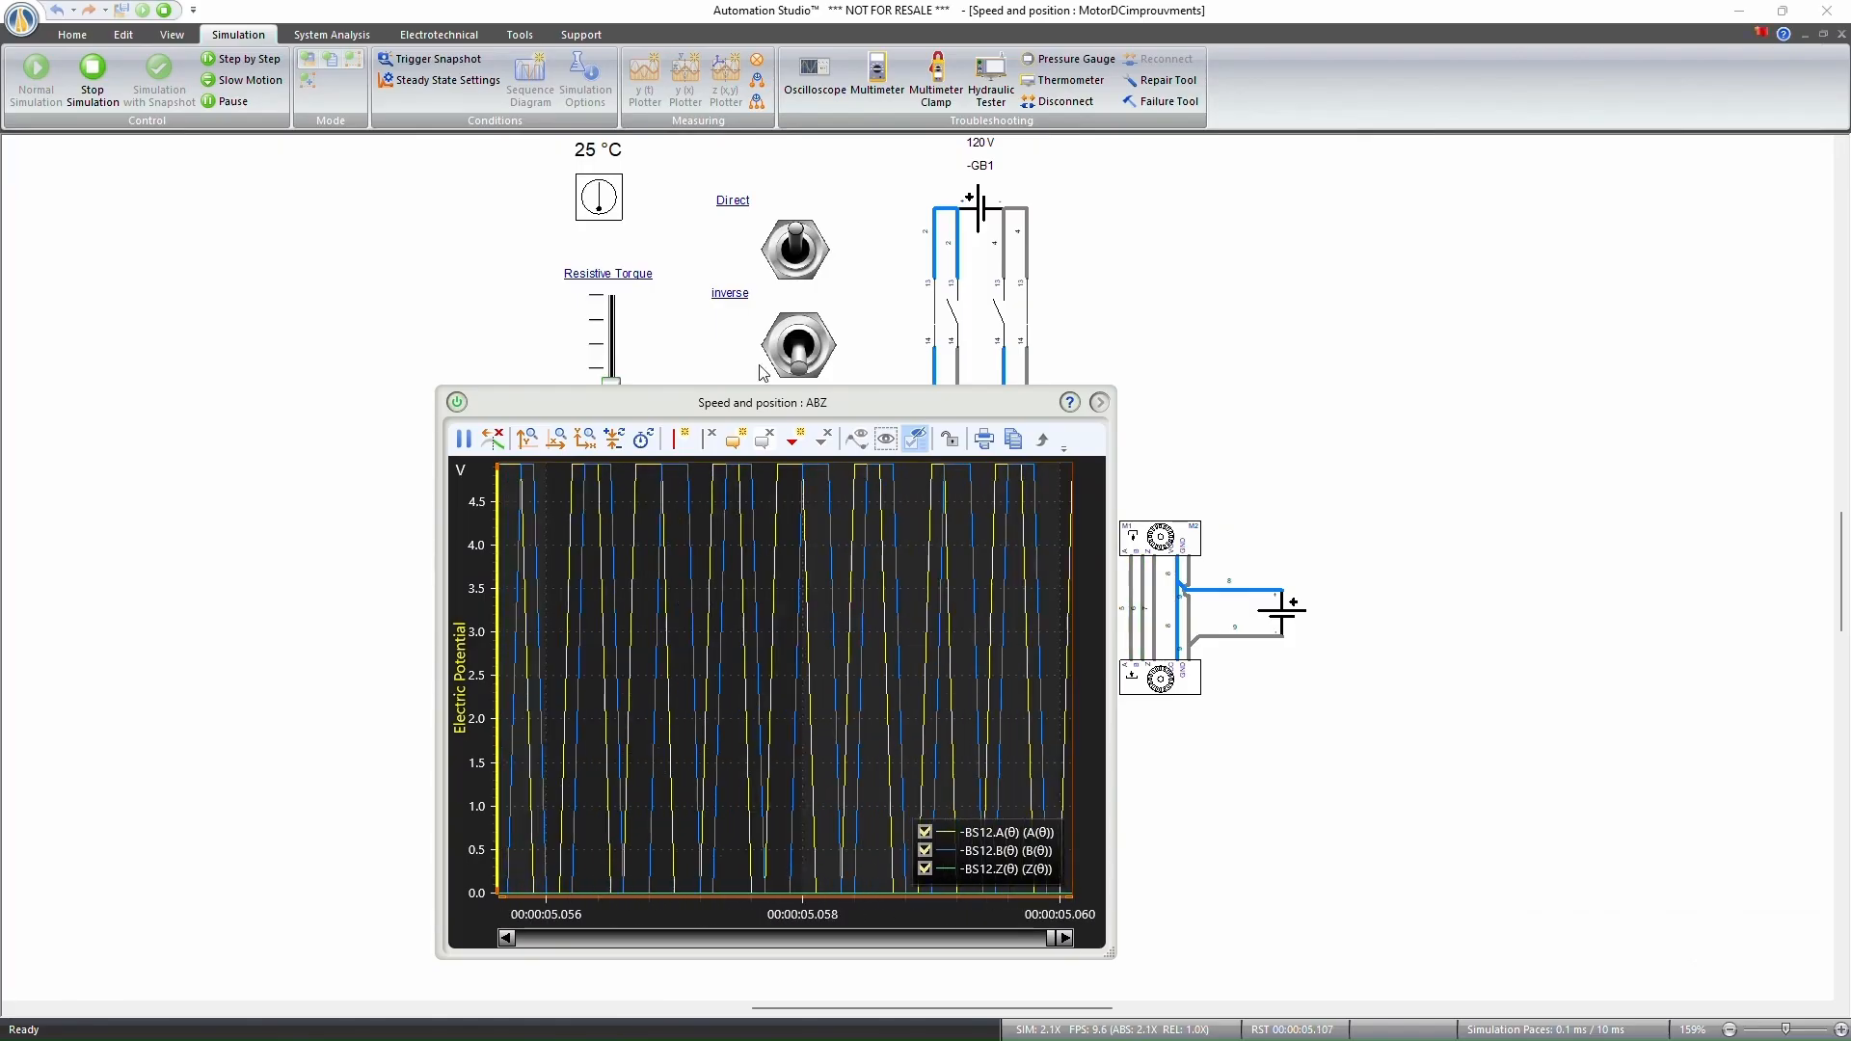
left_click(798, 252)
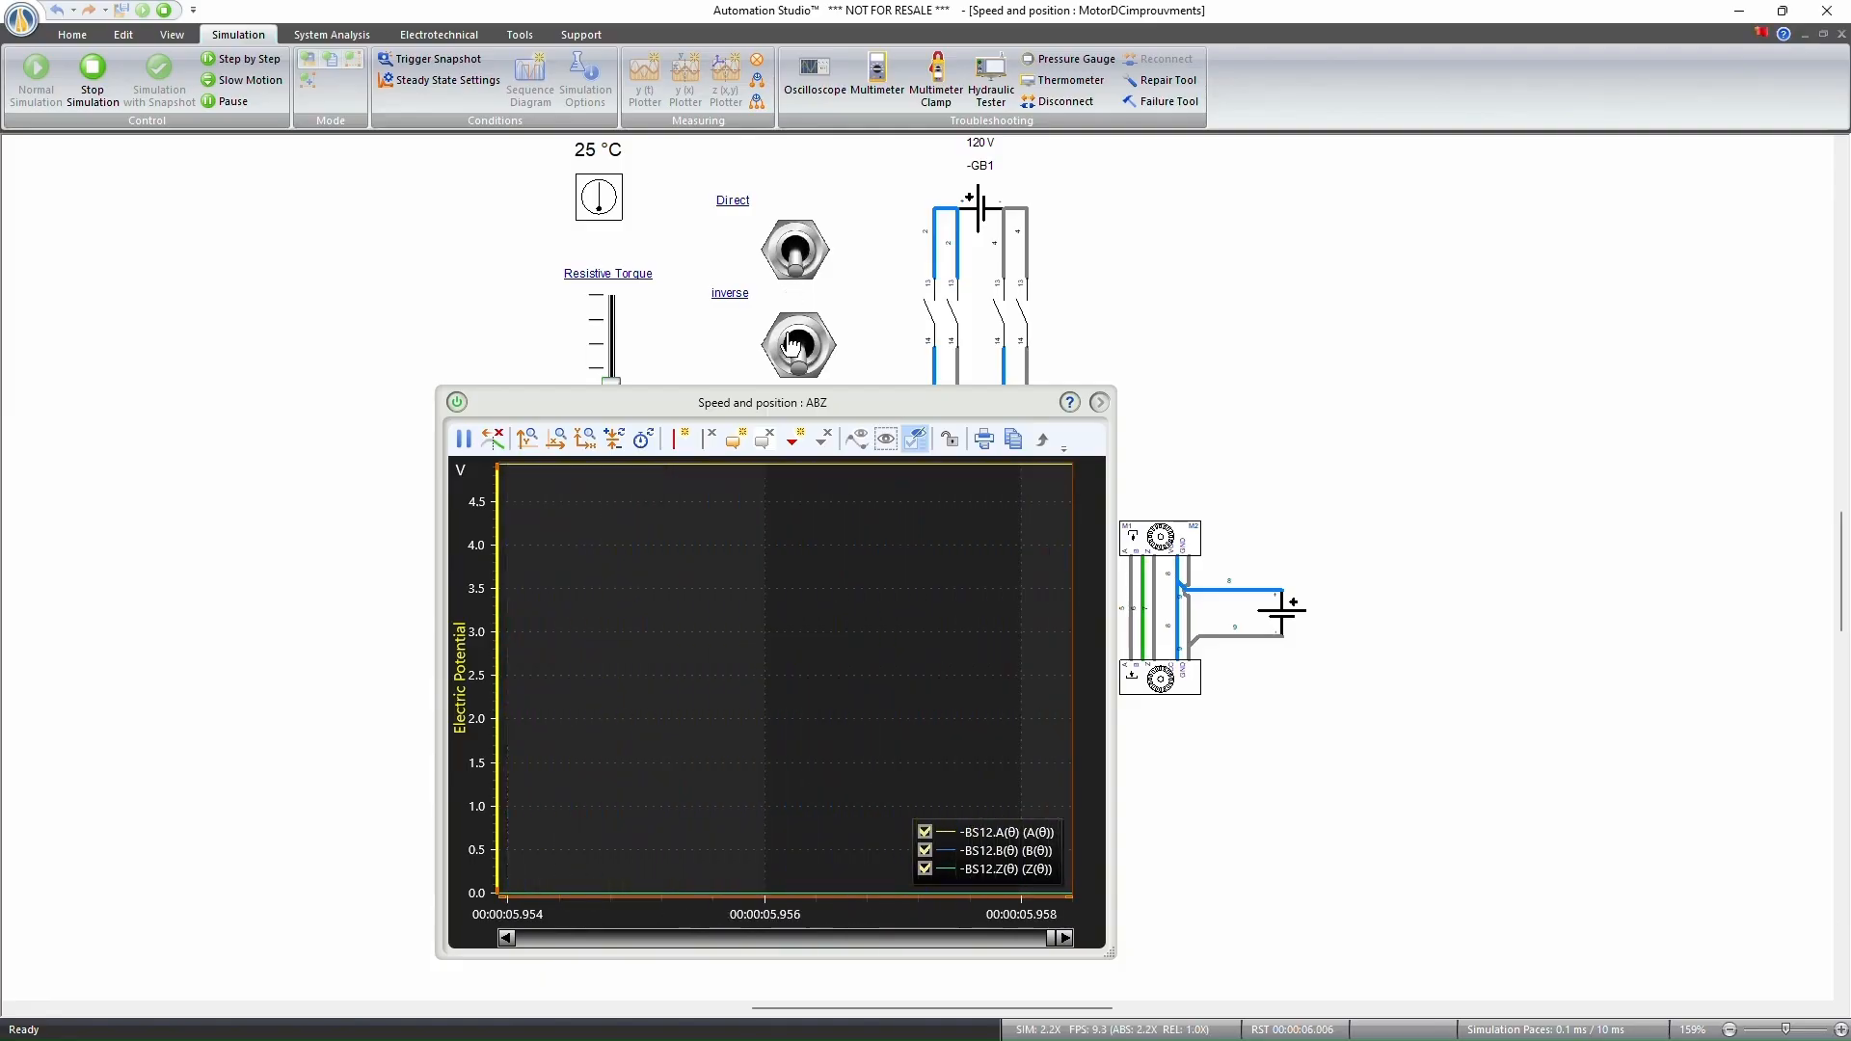
left_click(798, 349)
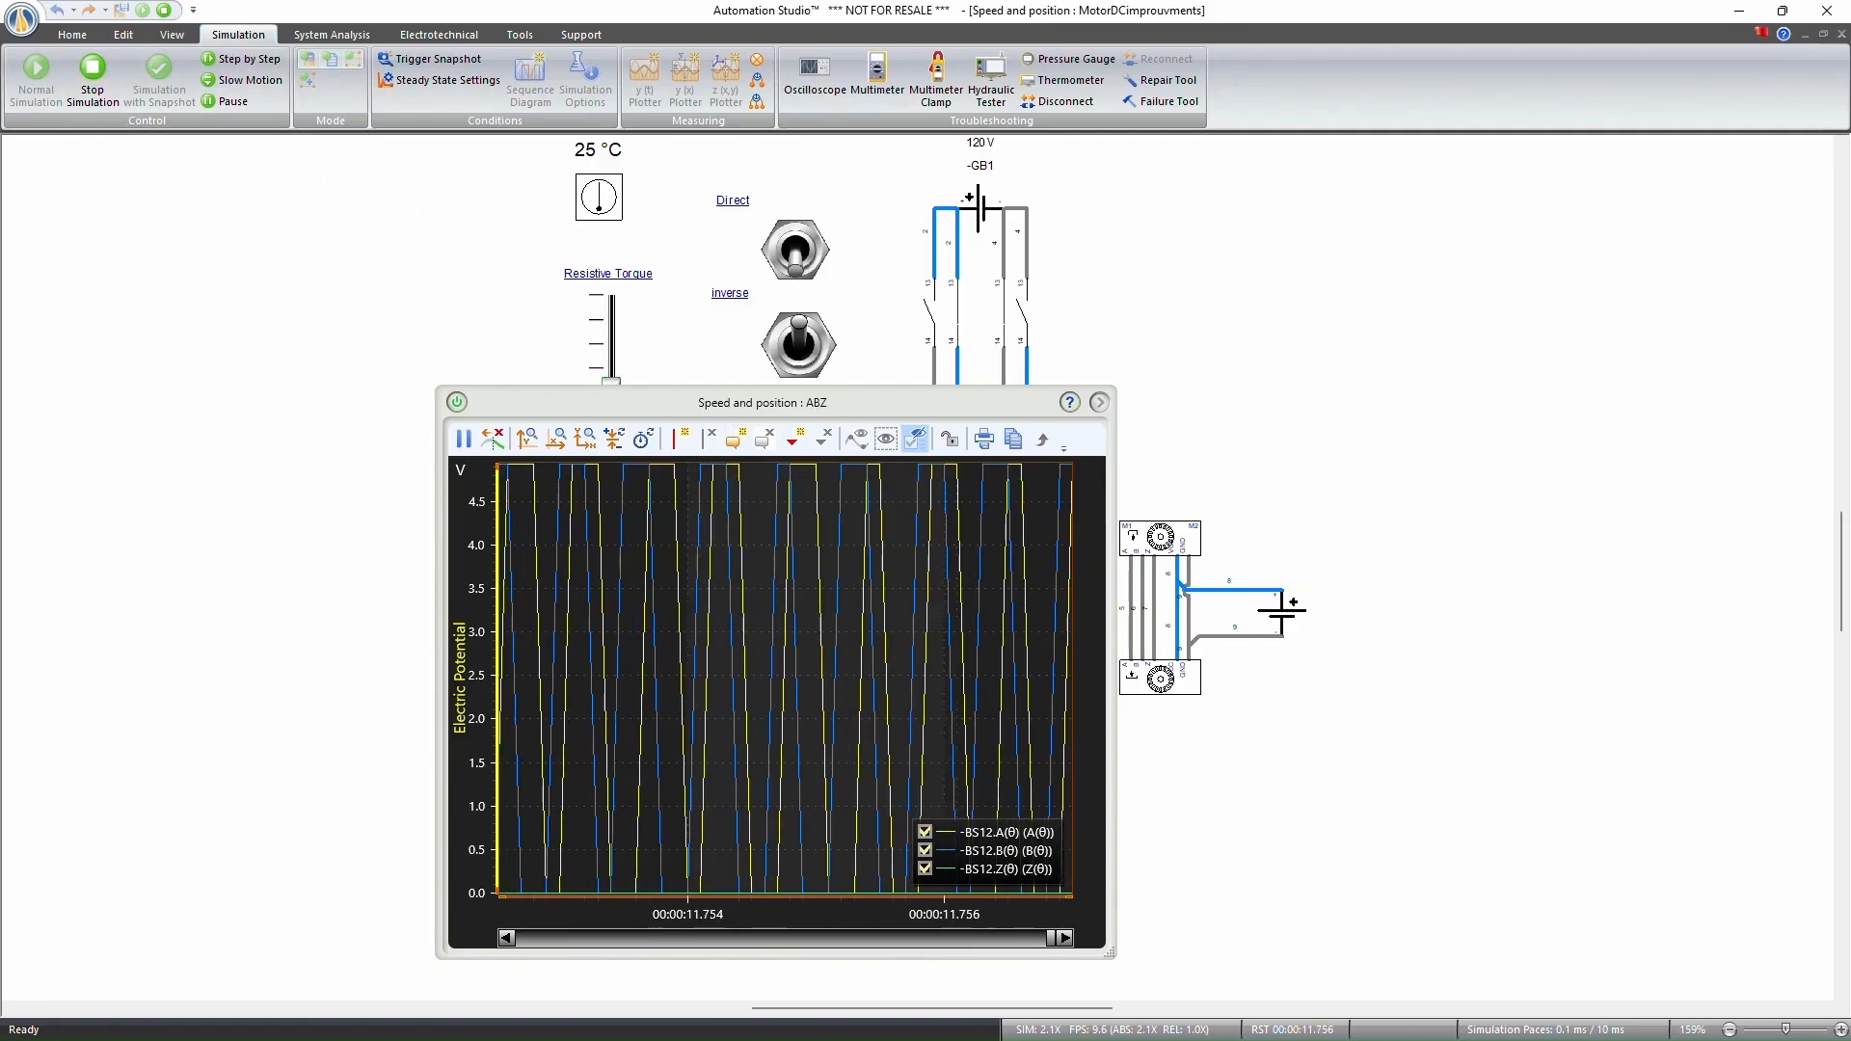
Compare the encoder angle with the motor's angular position at close range in the pos_vit plotter.
key("alt+Tab")
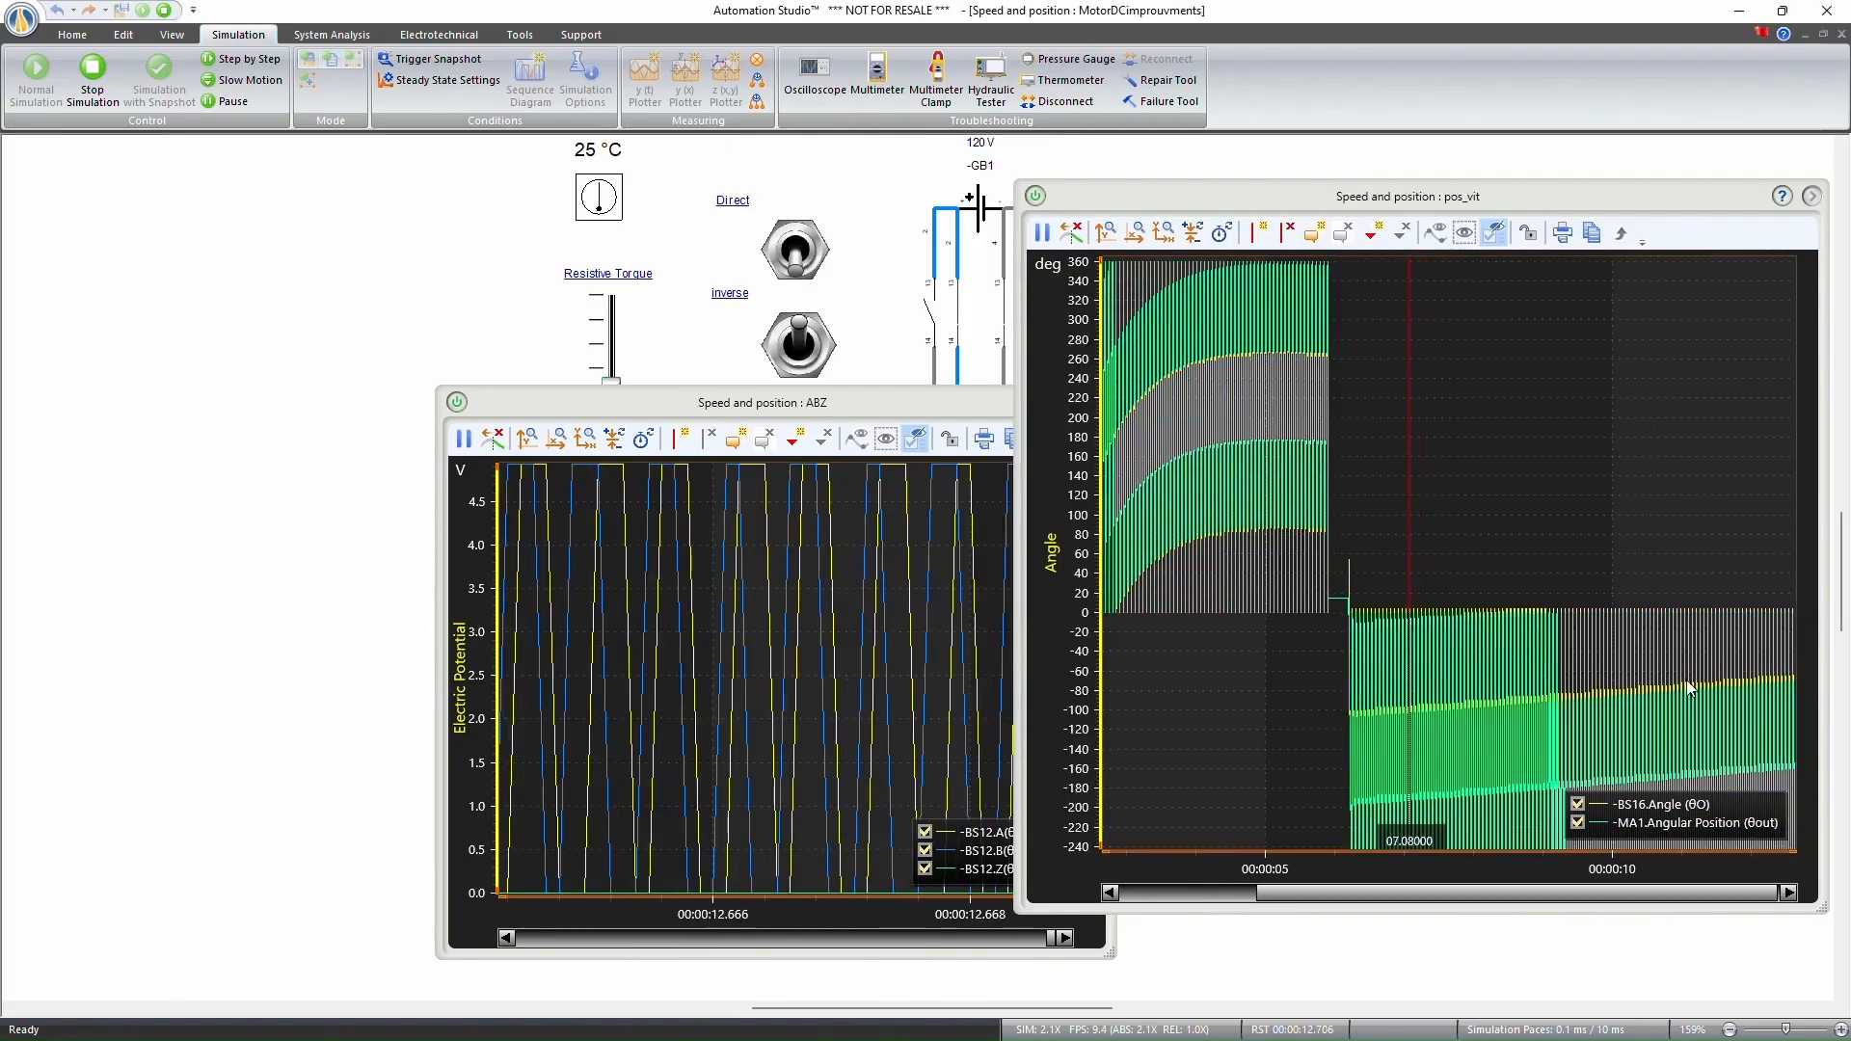
scroll(1694, 692, "up", 7)
scroll(1629, 704, "down", 2)
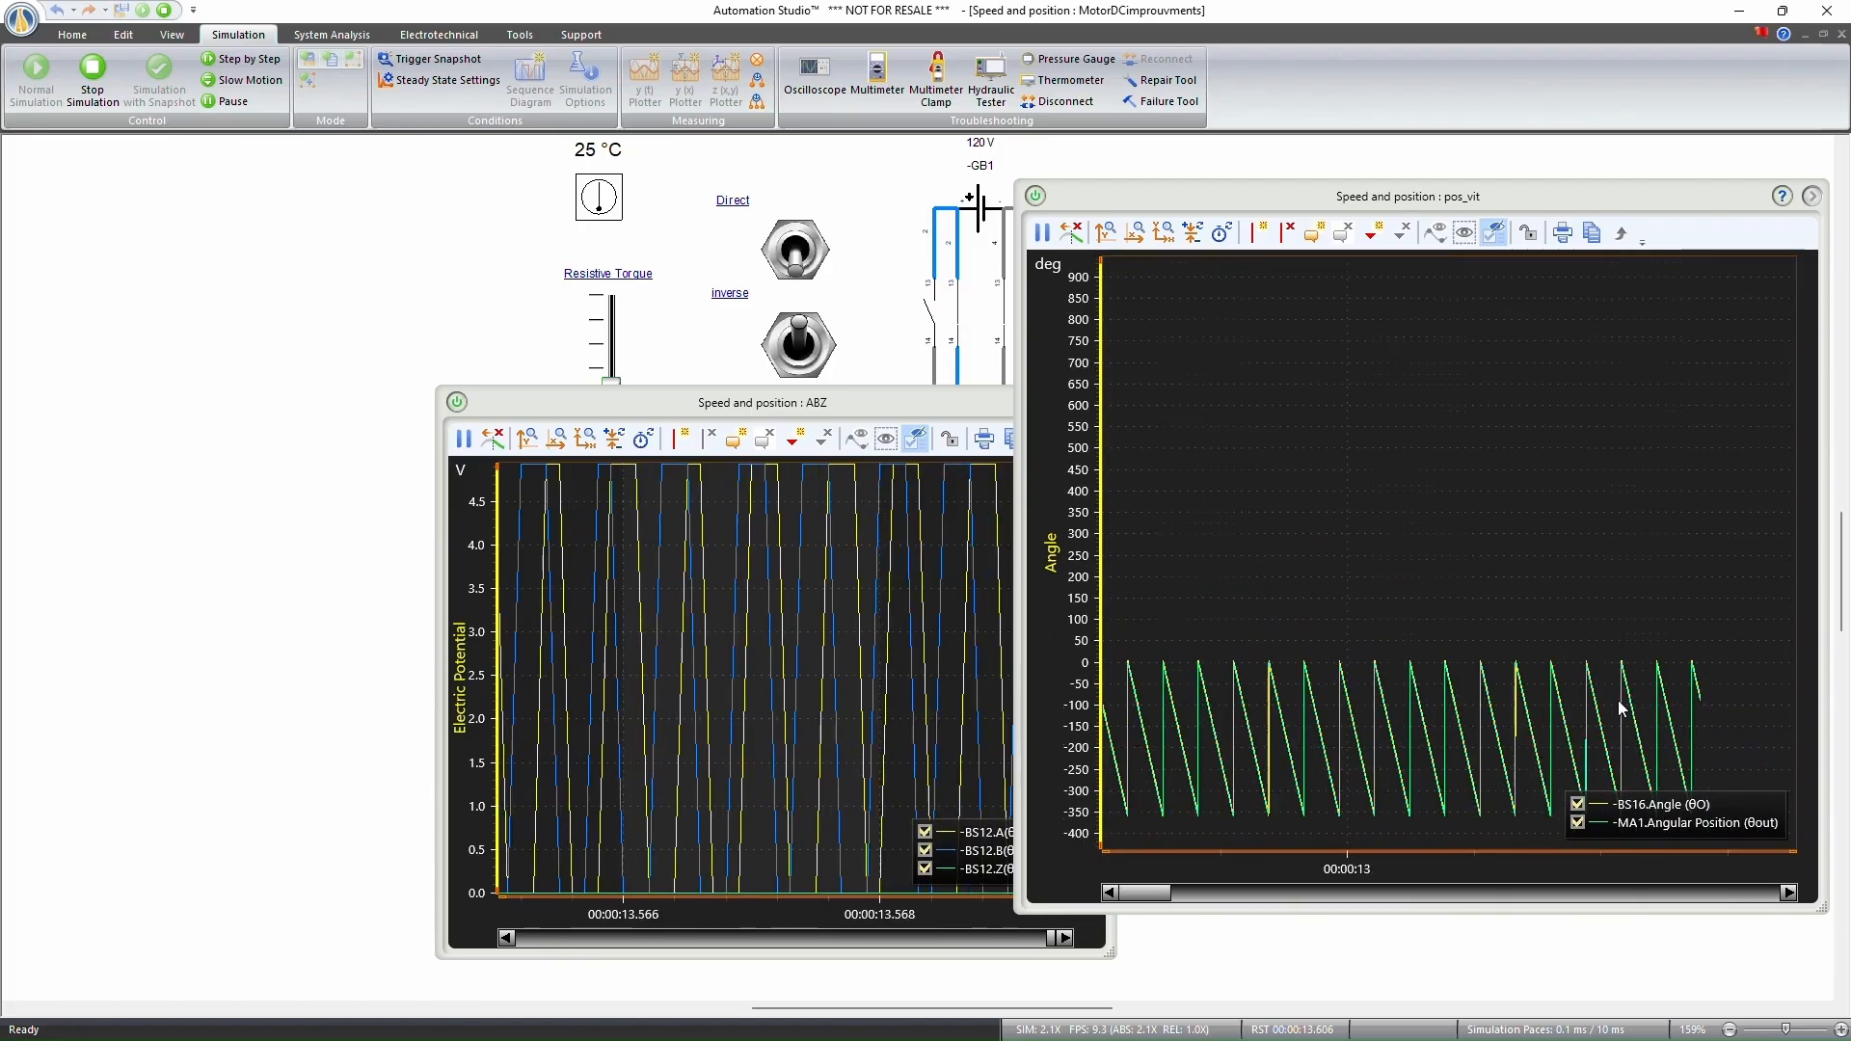
scroll(1501, 751, "up", 3)
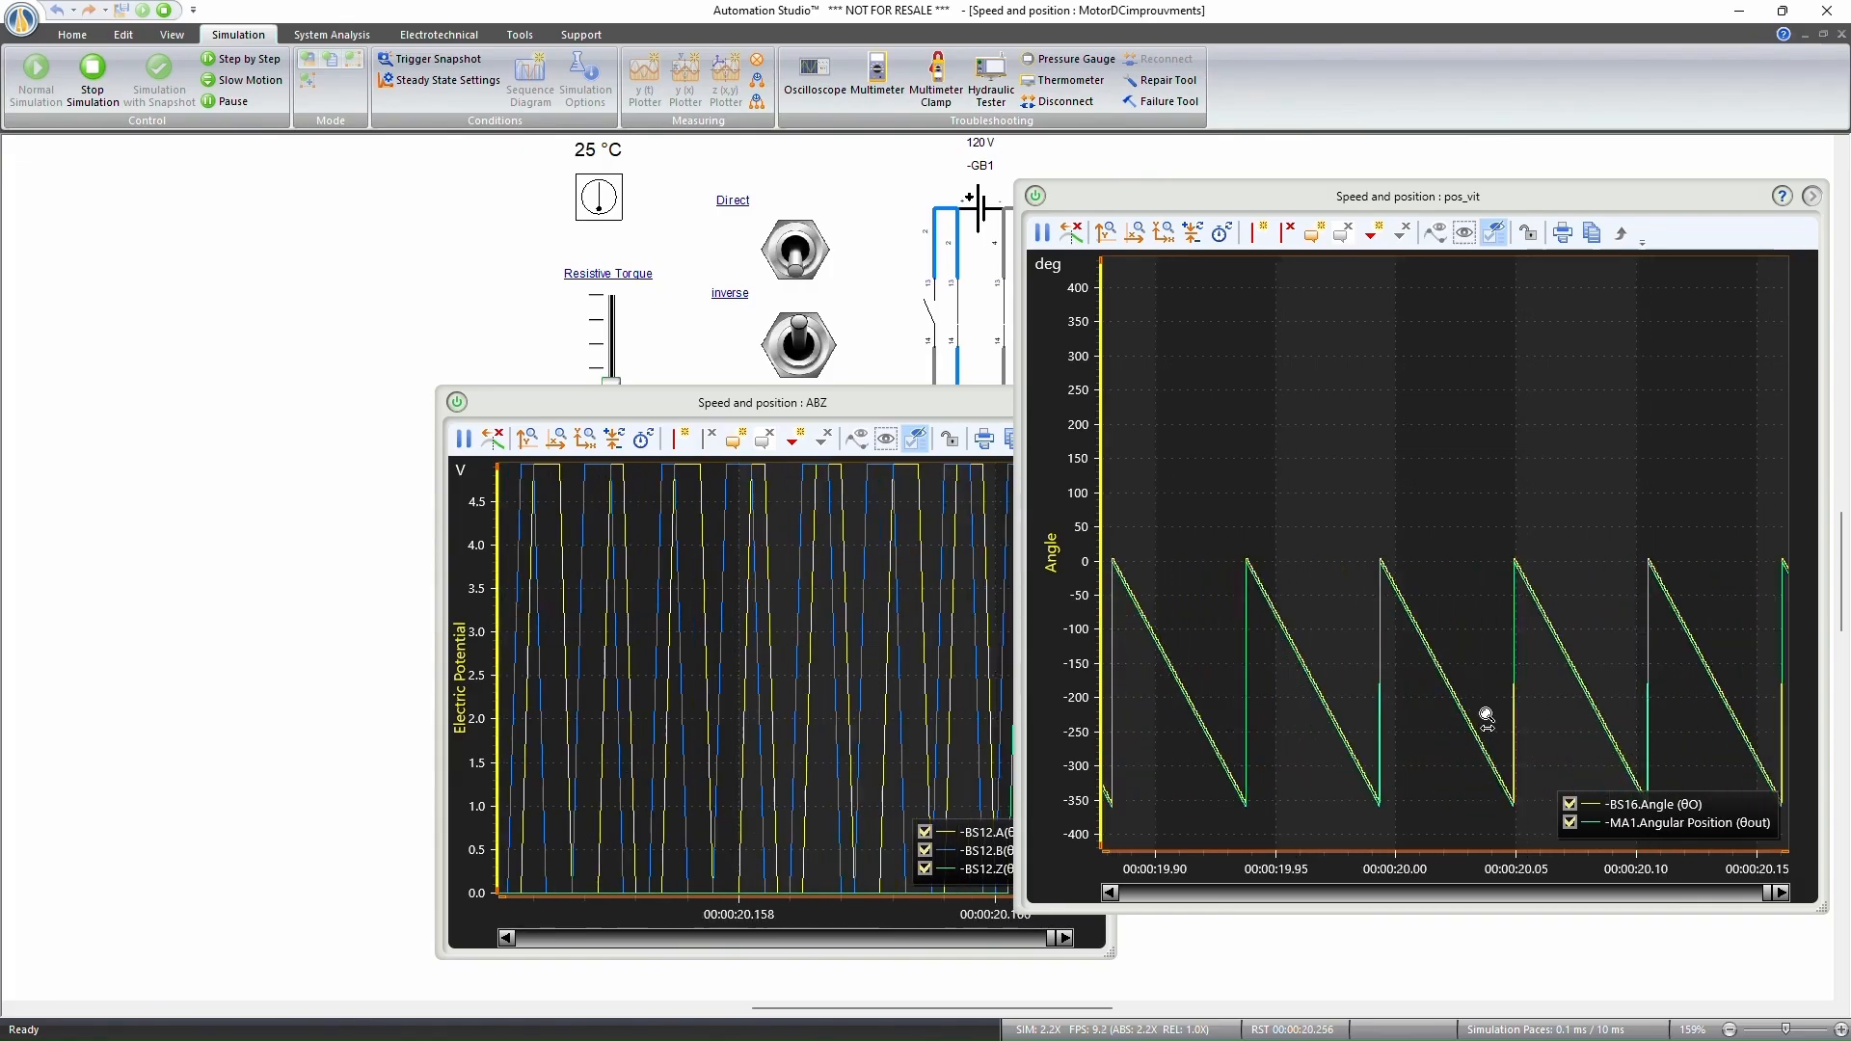
scroll(1479, 719, "up", 2)
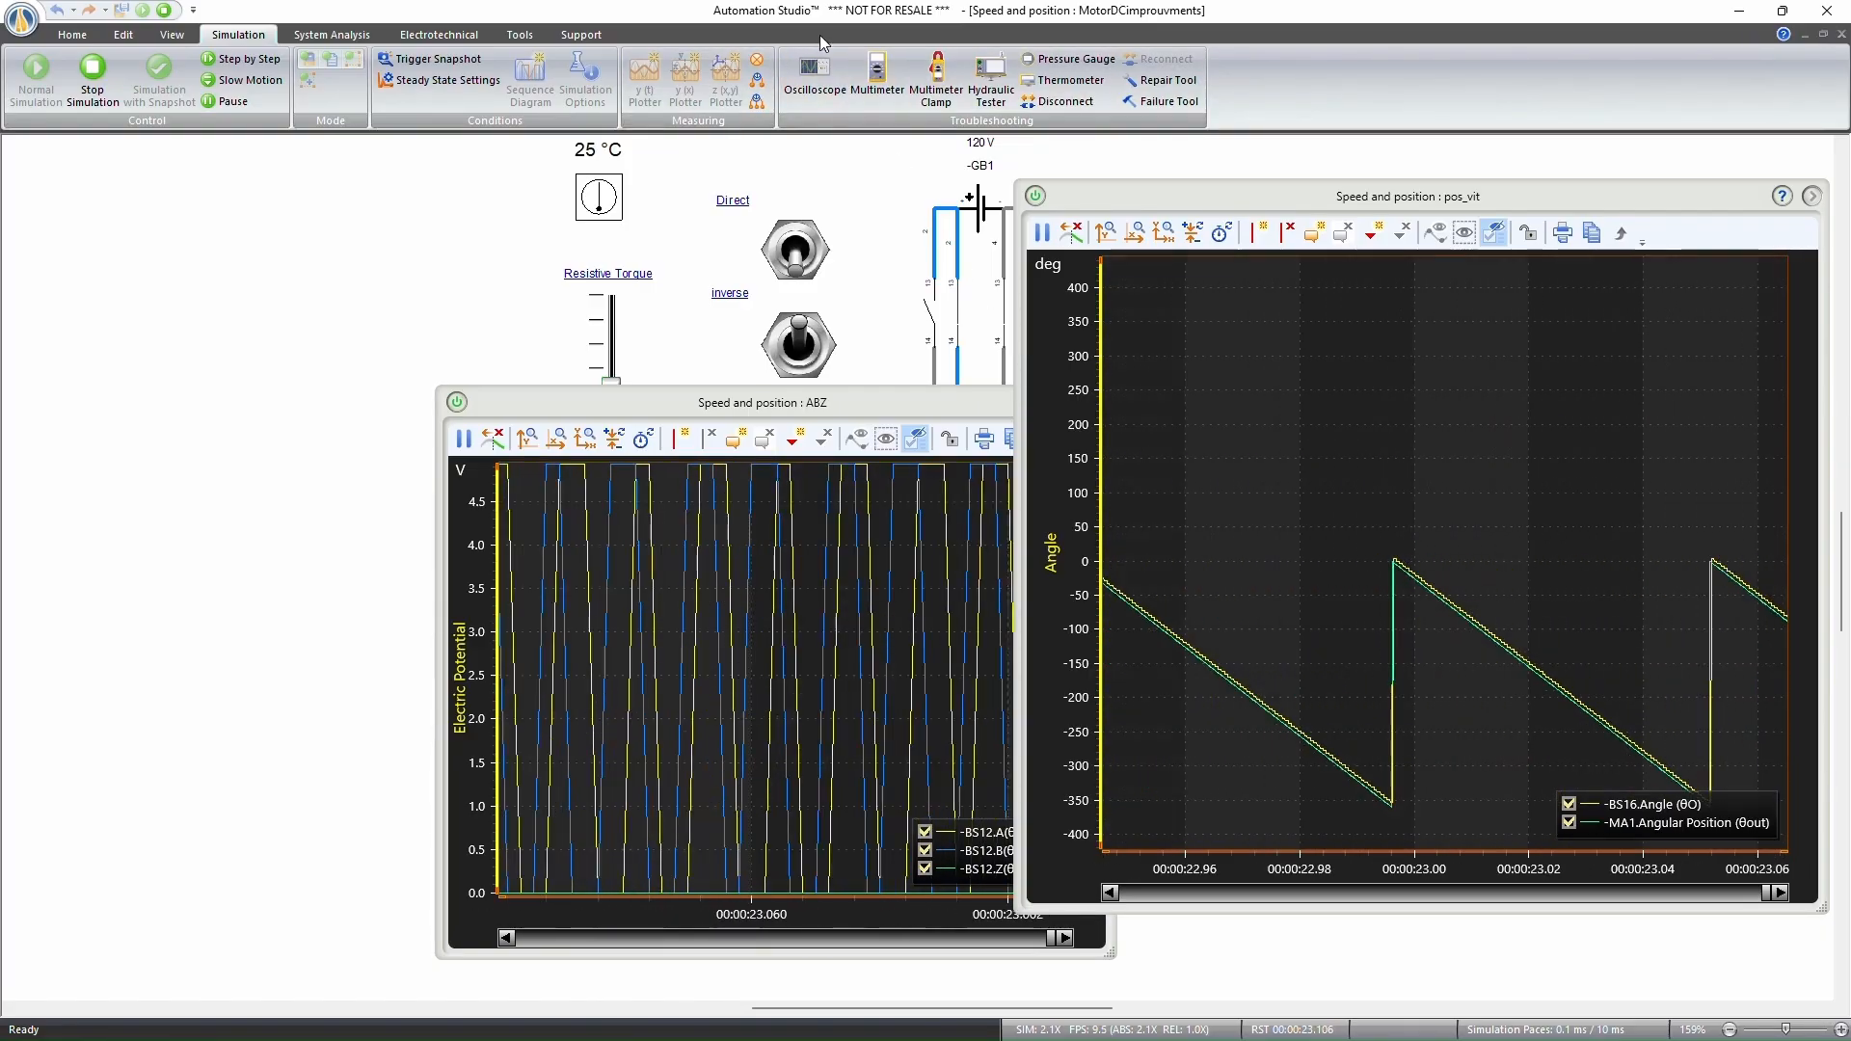
Stop the simulation, switch to the simplified_model_IEC_NEMA diagram, and close the ABZ and pos_vit plotters.
left_click(109, 86)
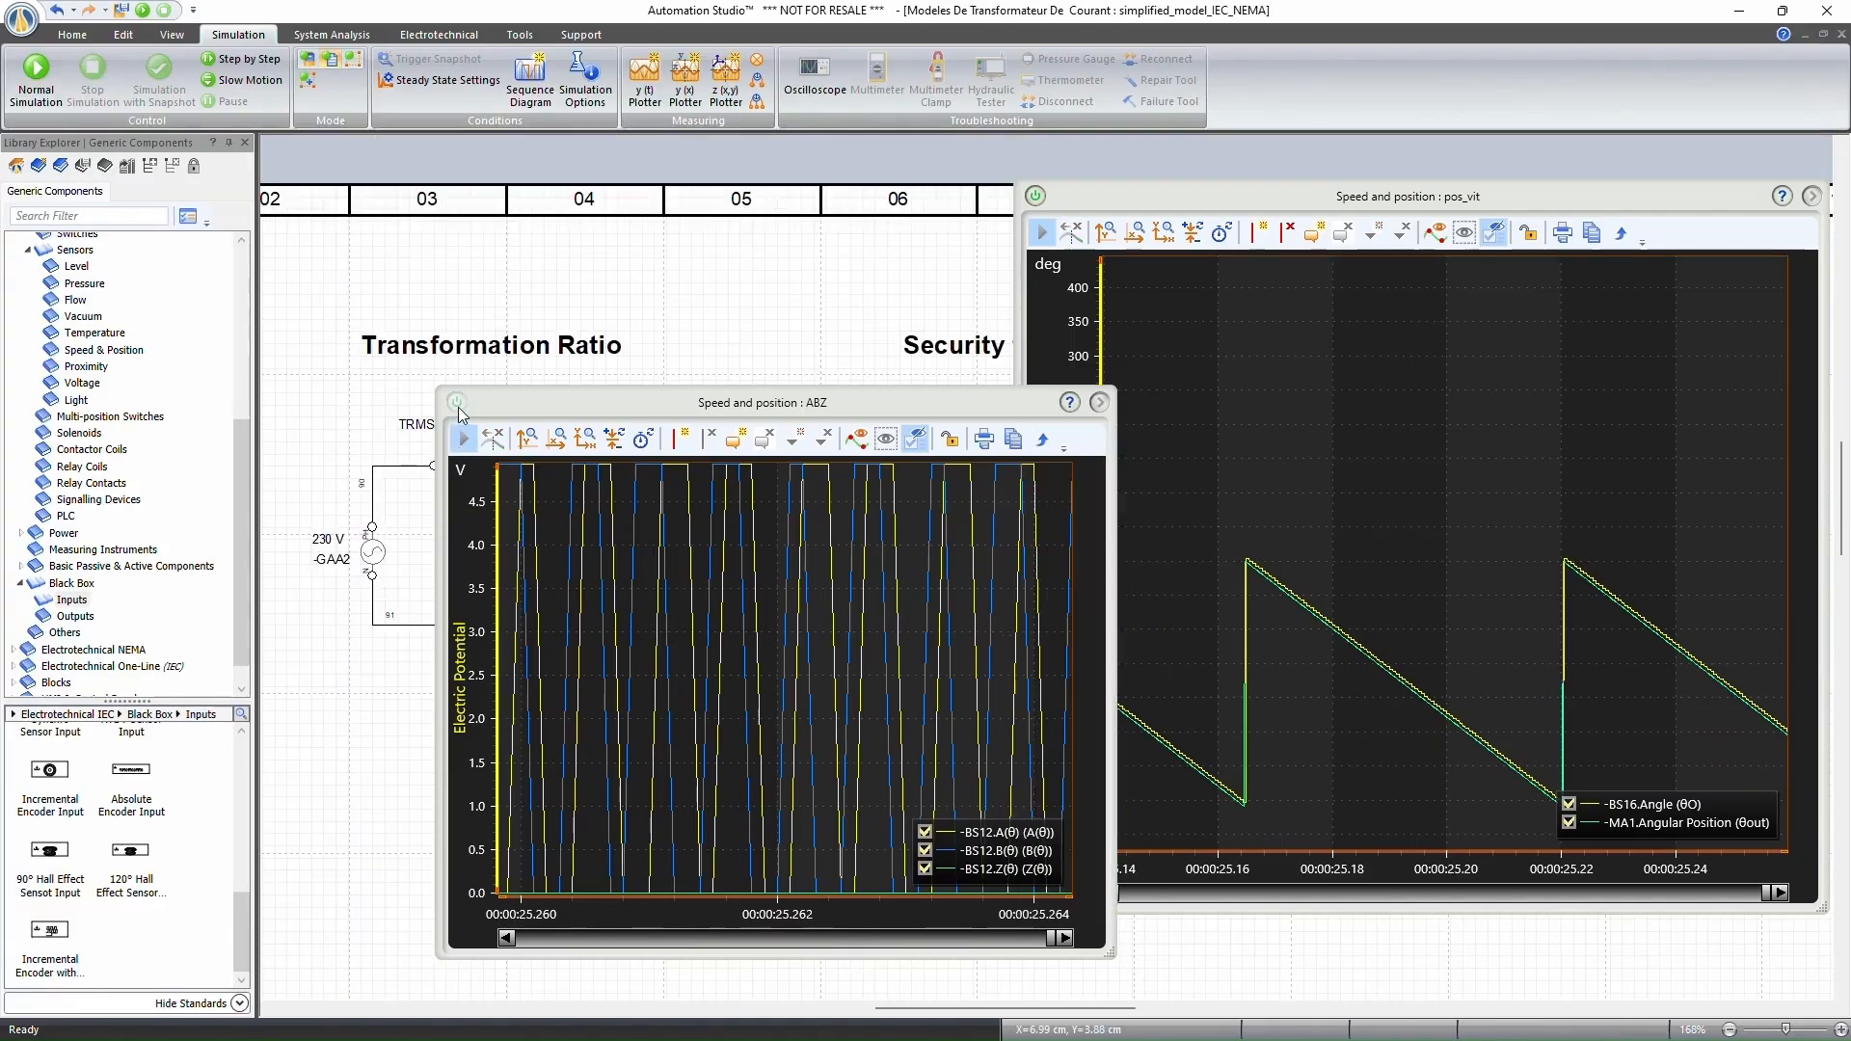
left_click(457, 402)
left_click(1035, 196)
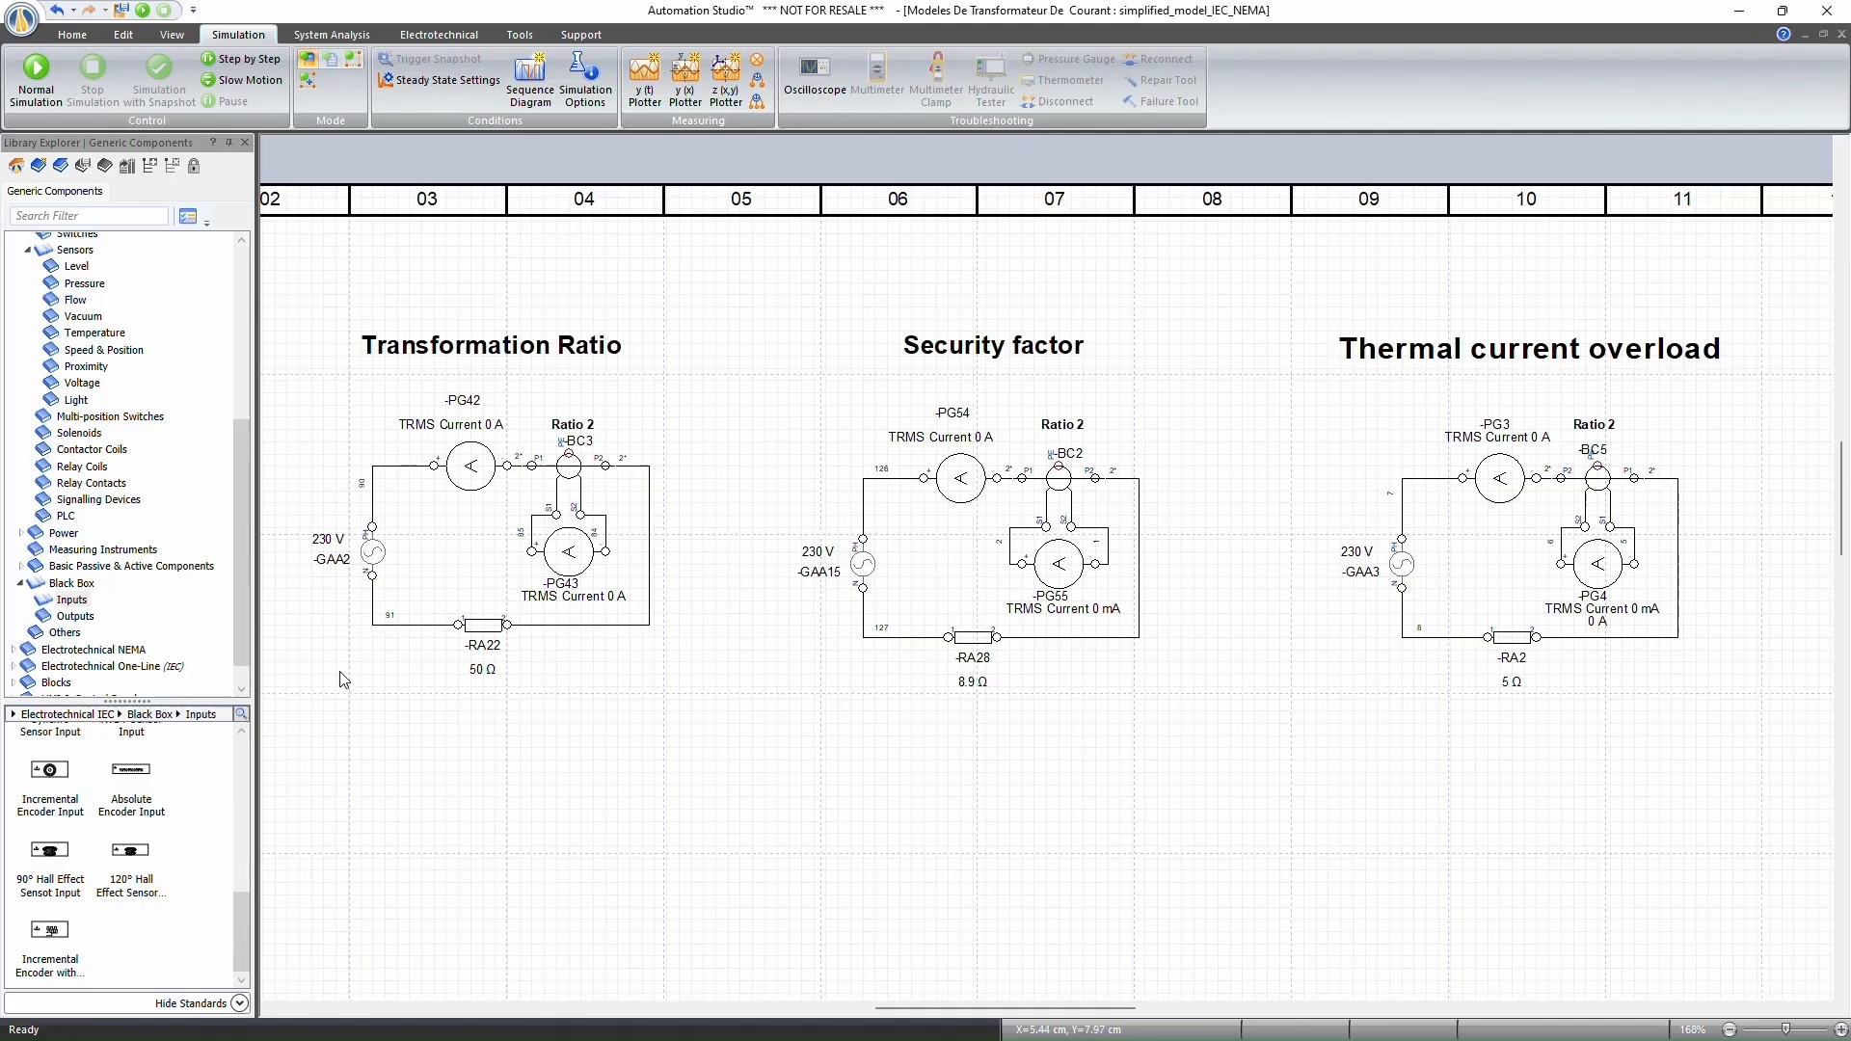
Review the technical characteristics and operating conditions of current transformer -BC3 in the Transformation Ratio circuit, and close its properties.
double_click(580, 489)
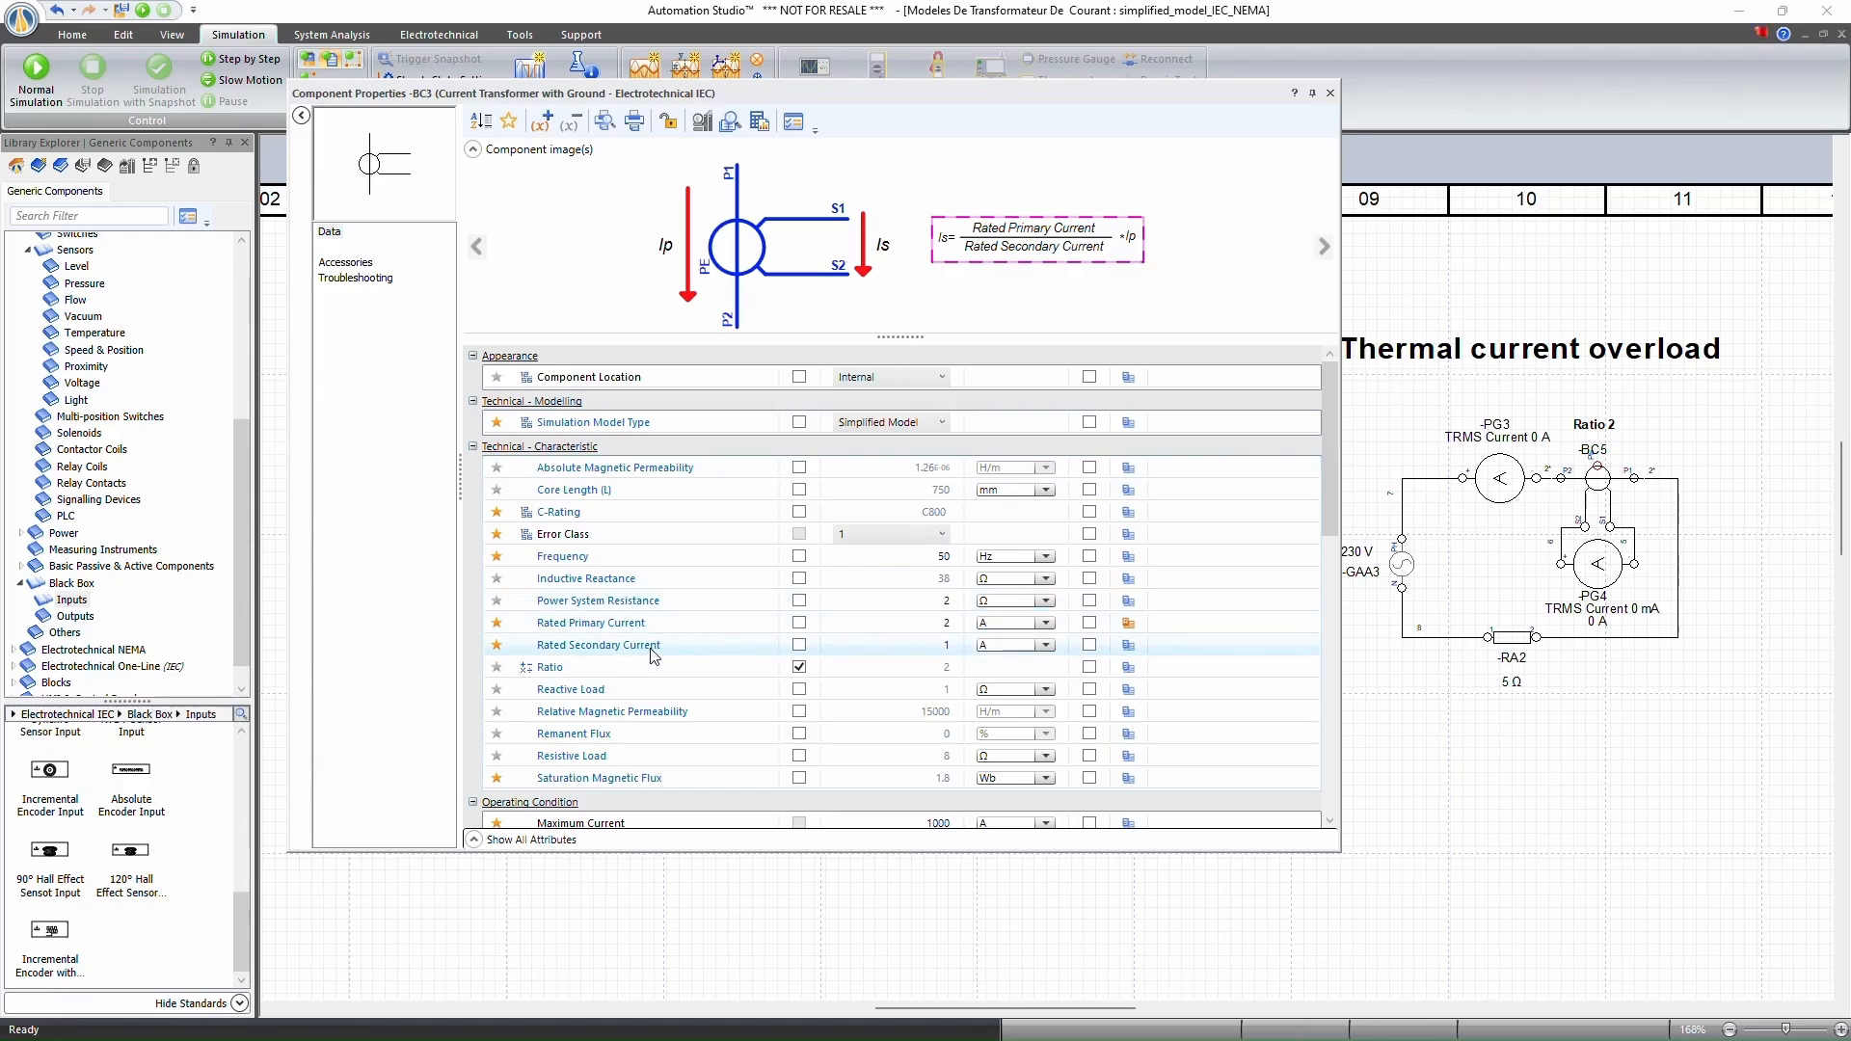
scroll(627, 713, "down", 2)
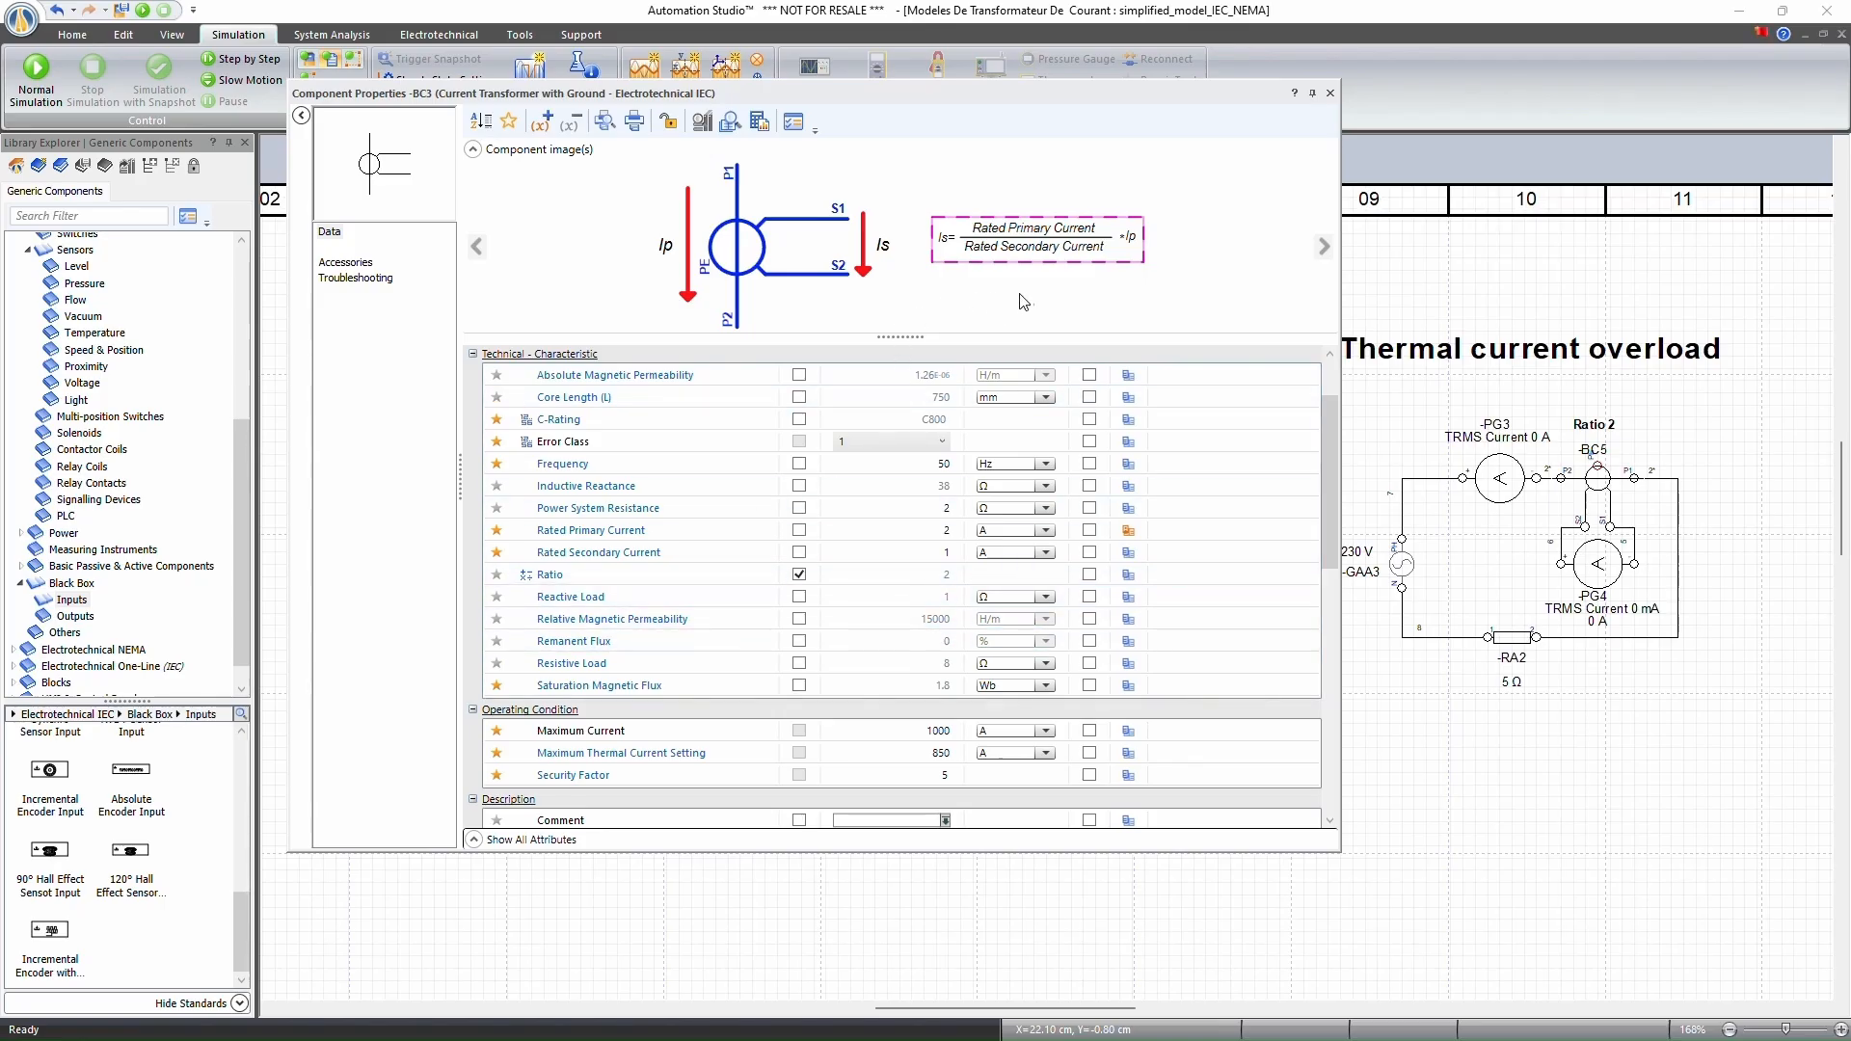
left_click(1329, 94)
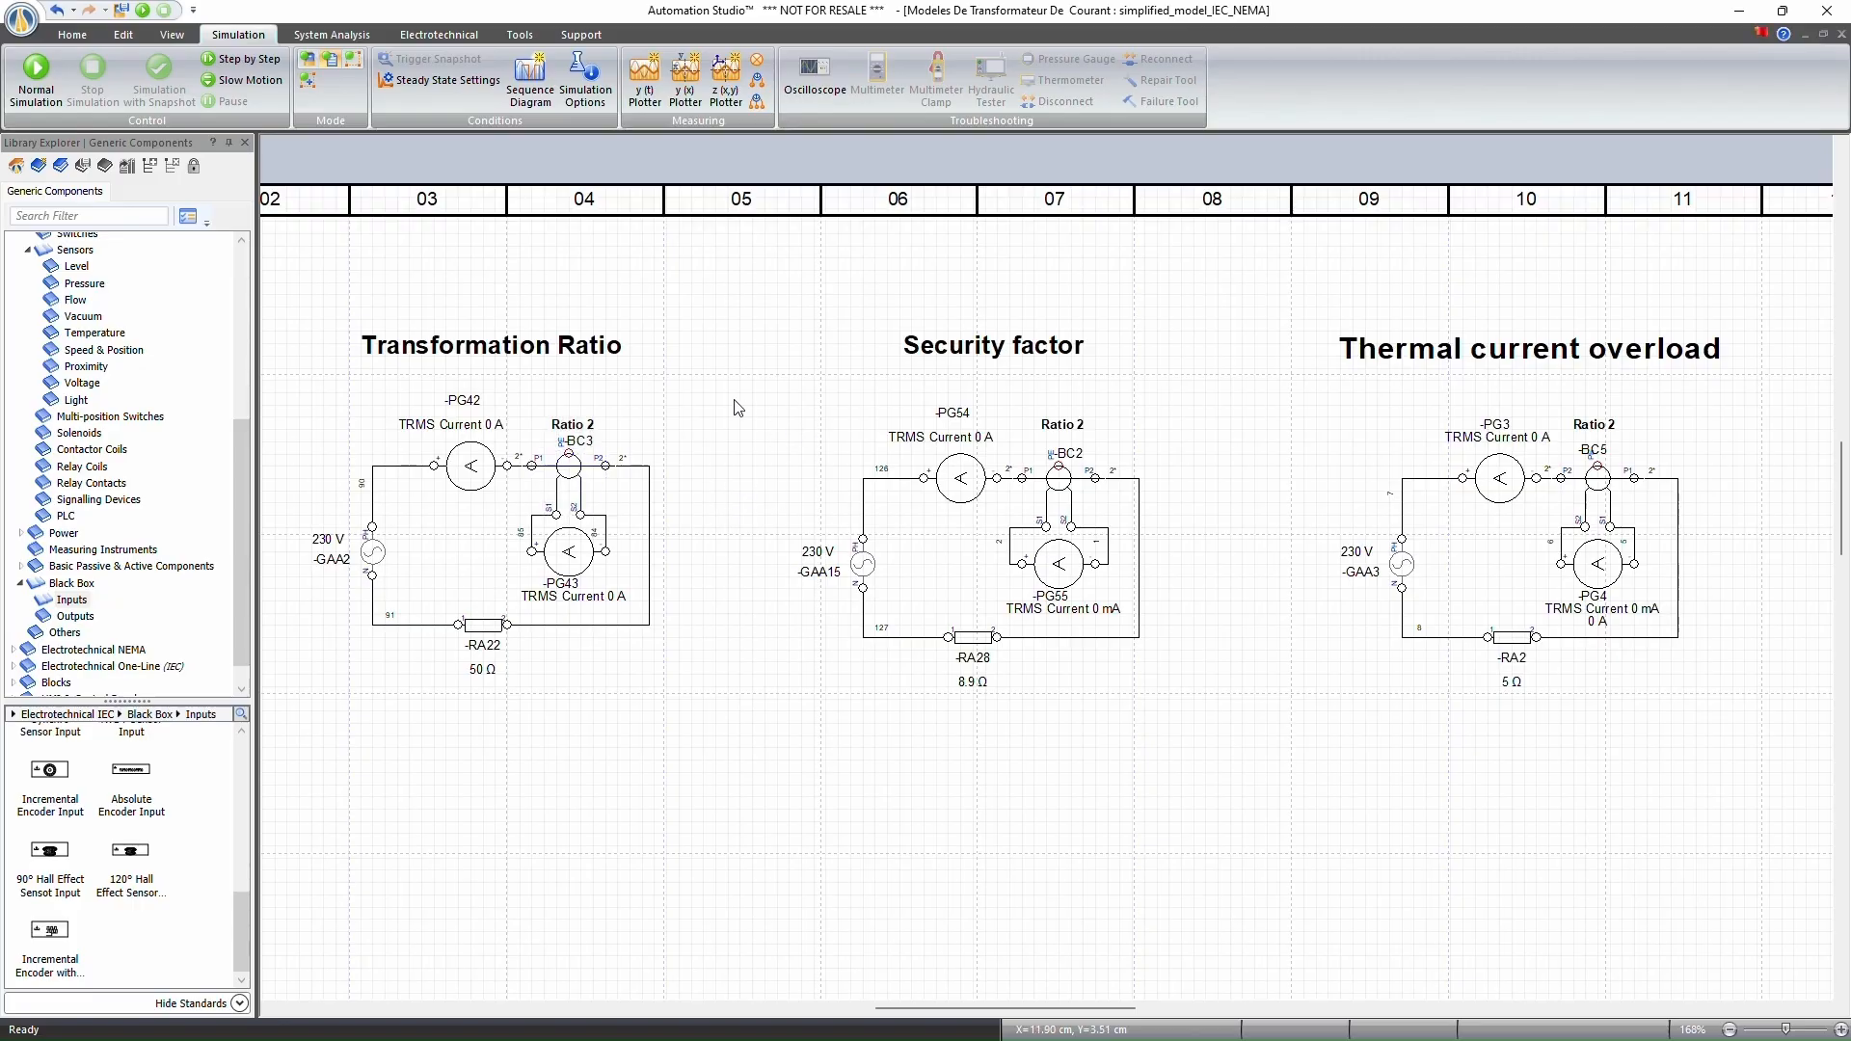
Simulate the transformer circuits with the Message Explorer shown and lower resistor -RA2 in the Thermal current overload circuit to 0.001 Ω.
left_click(36, 75)
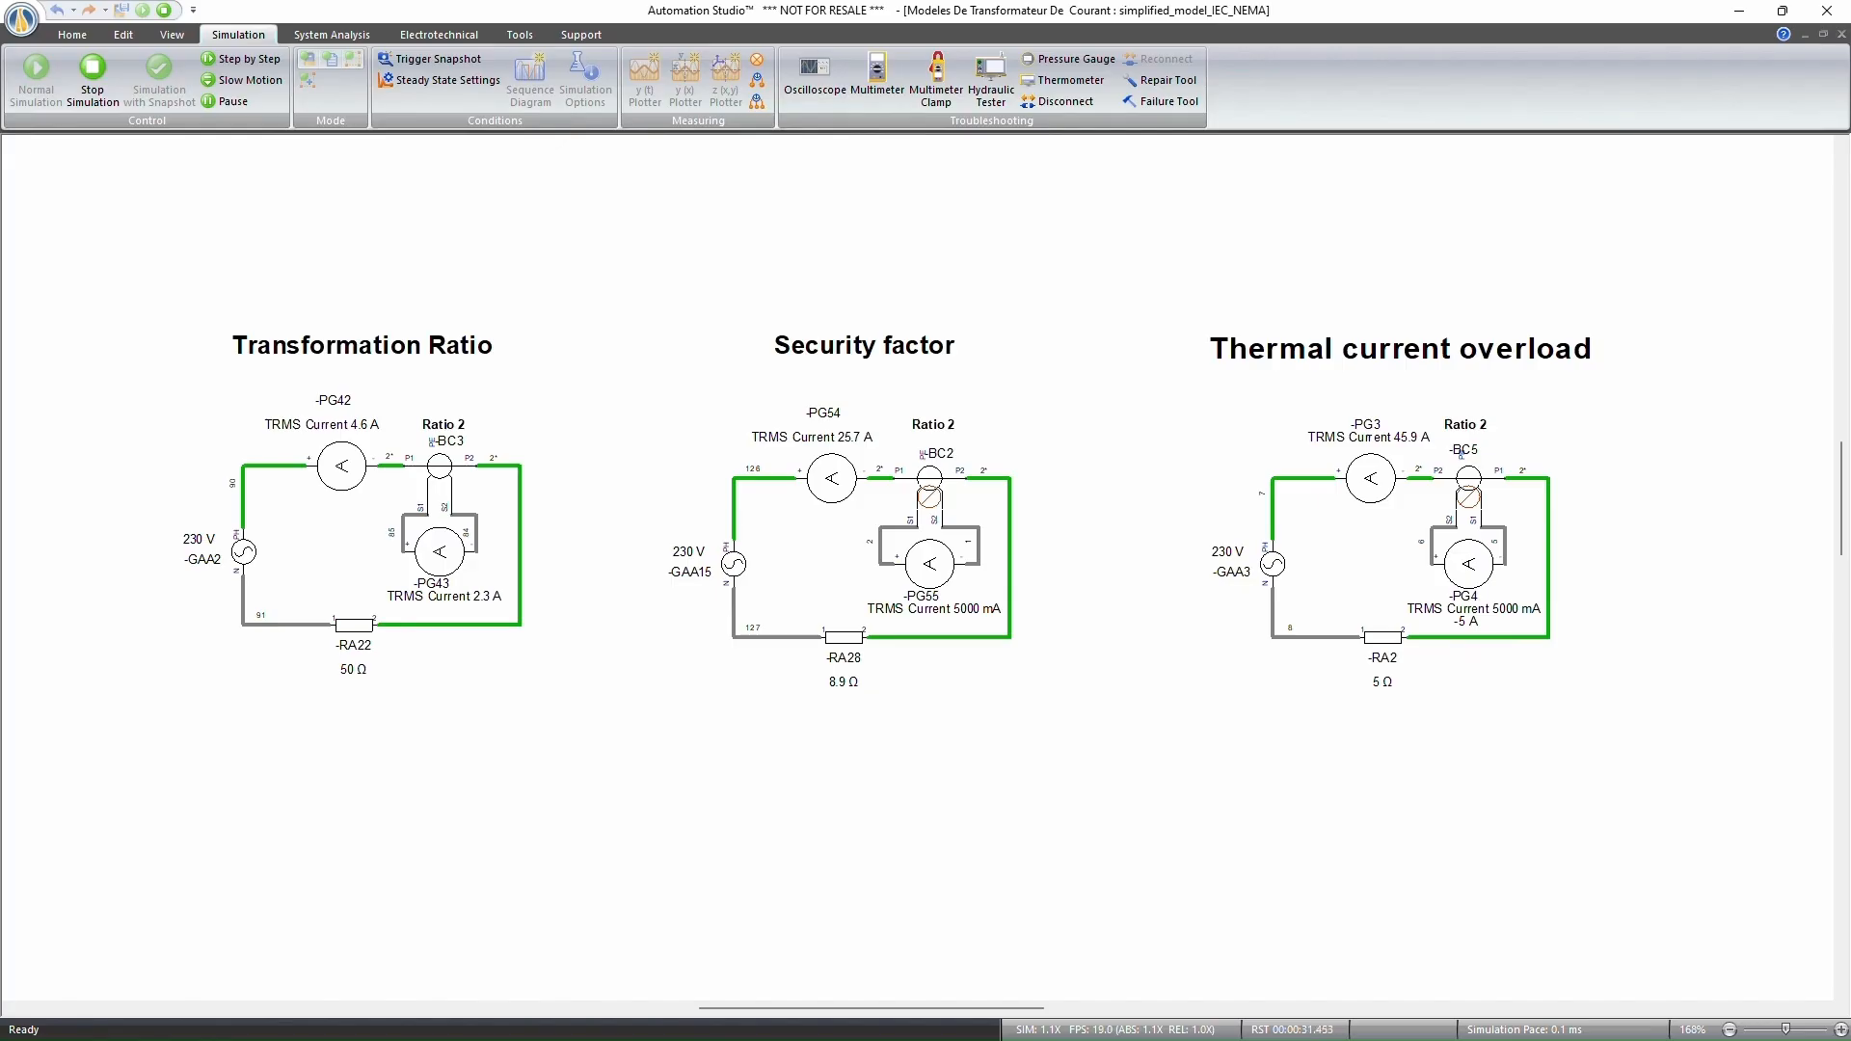
left_click_drag(0, 598, 1035, 223)
left_click(1396, 640)
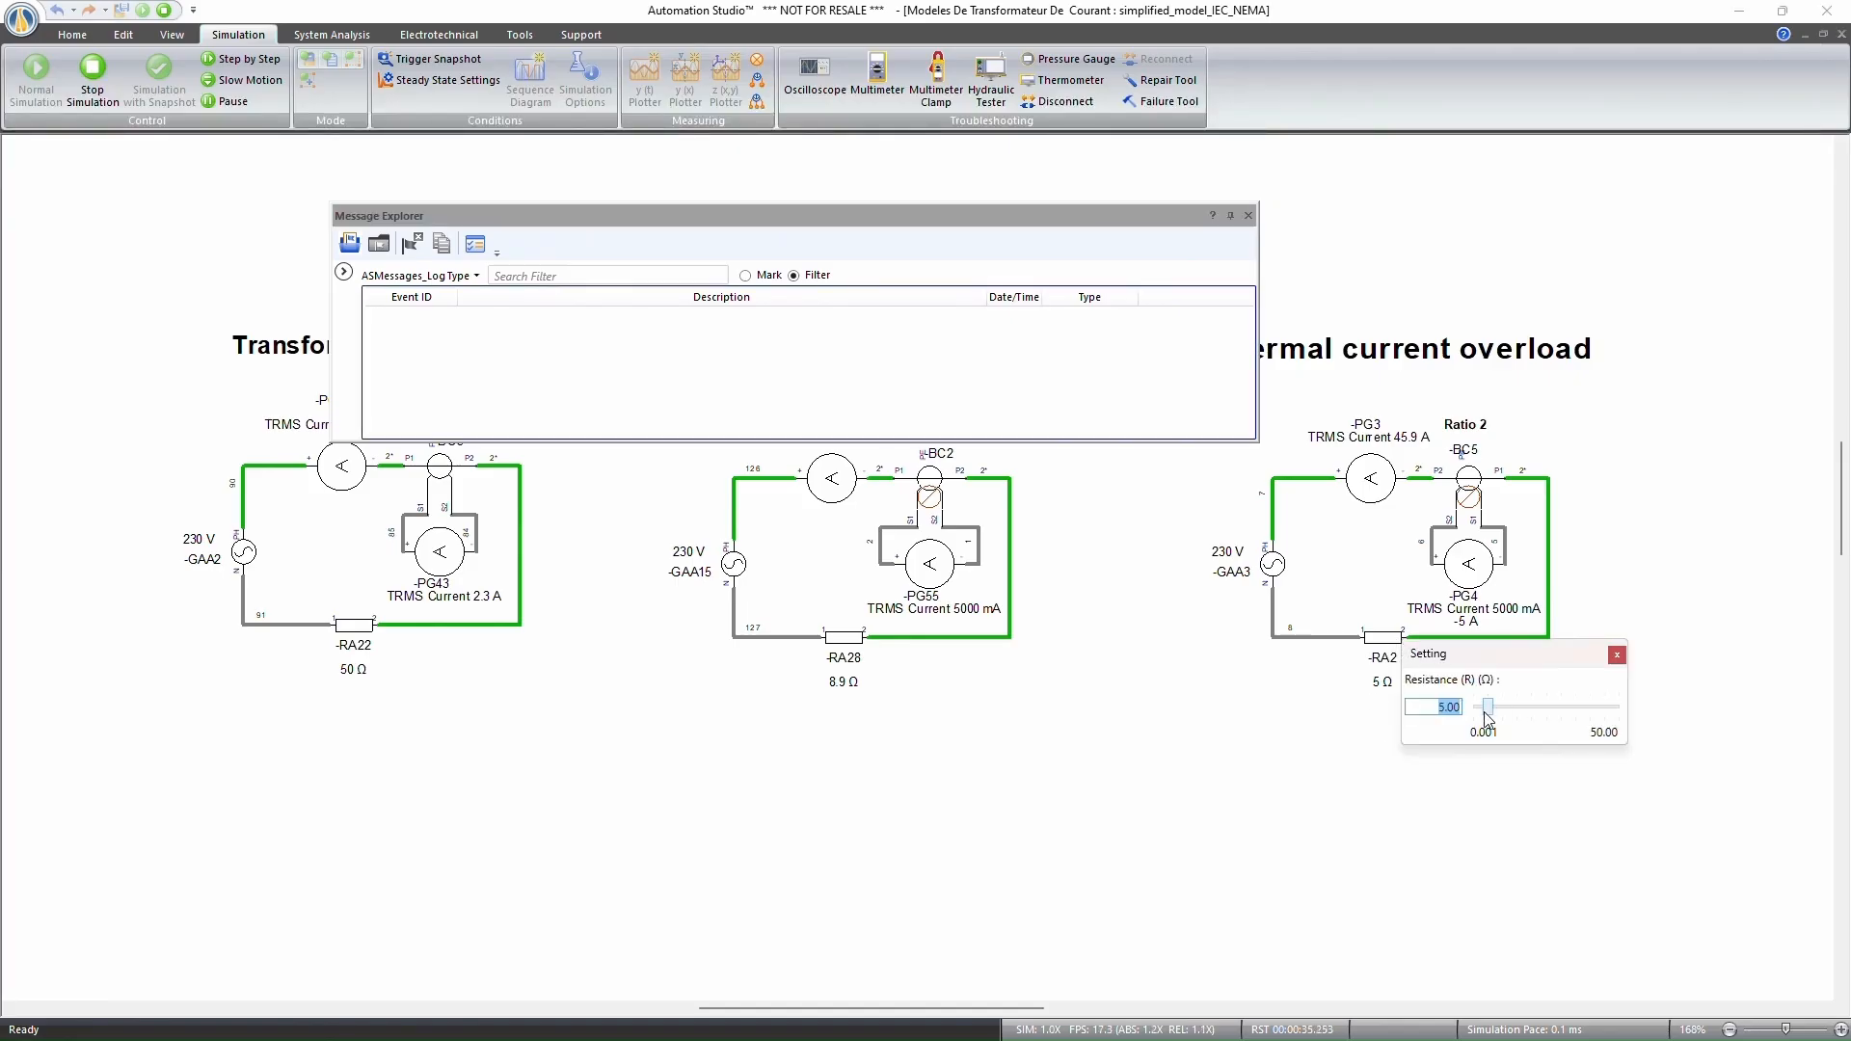
left_click_drag(1486, 713, 1427, 719)
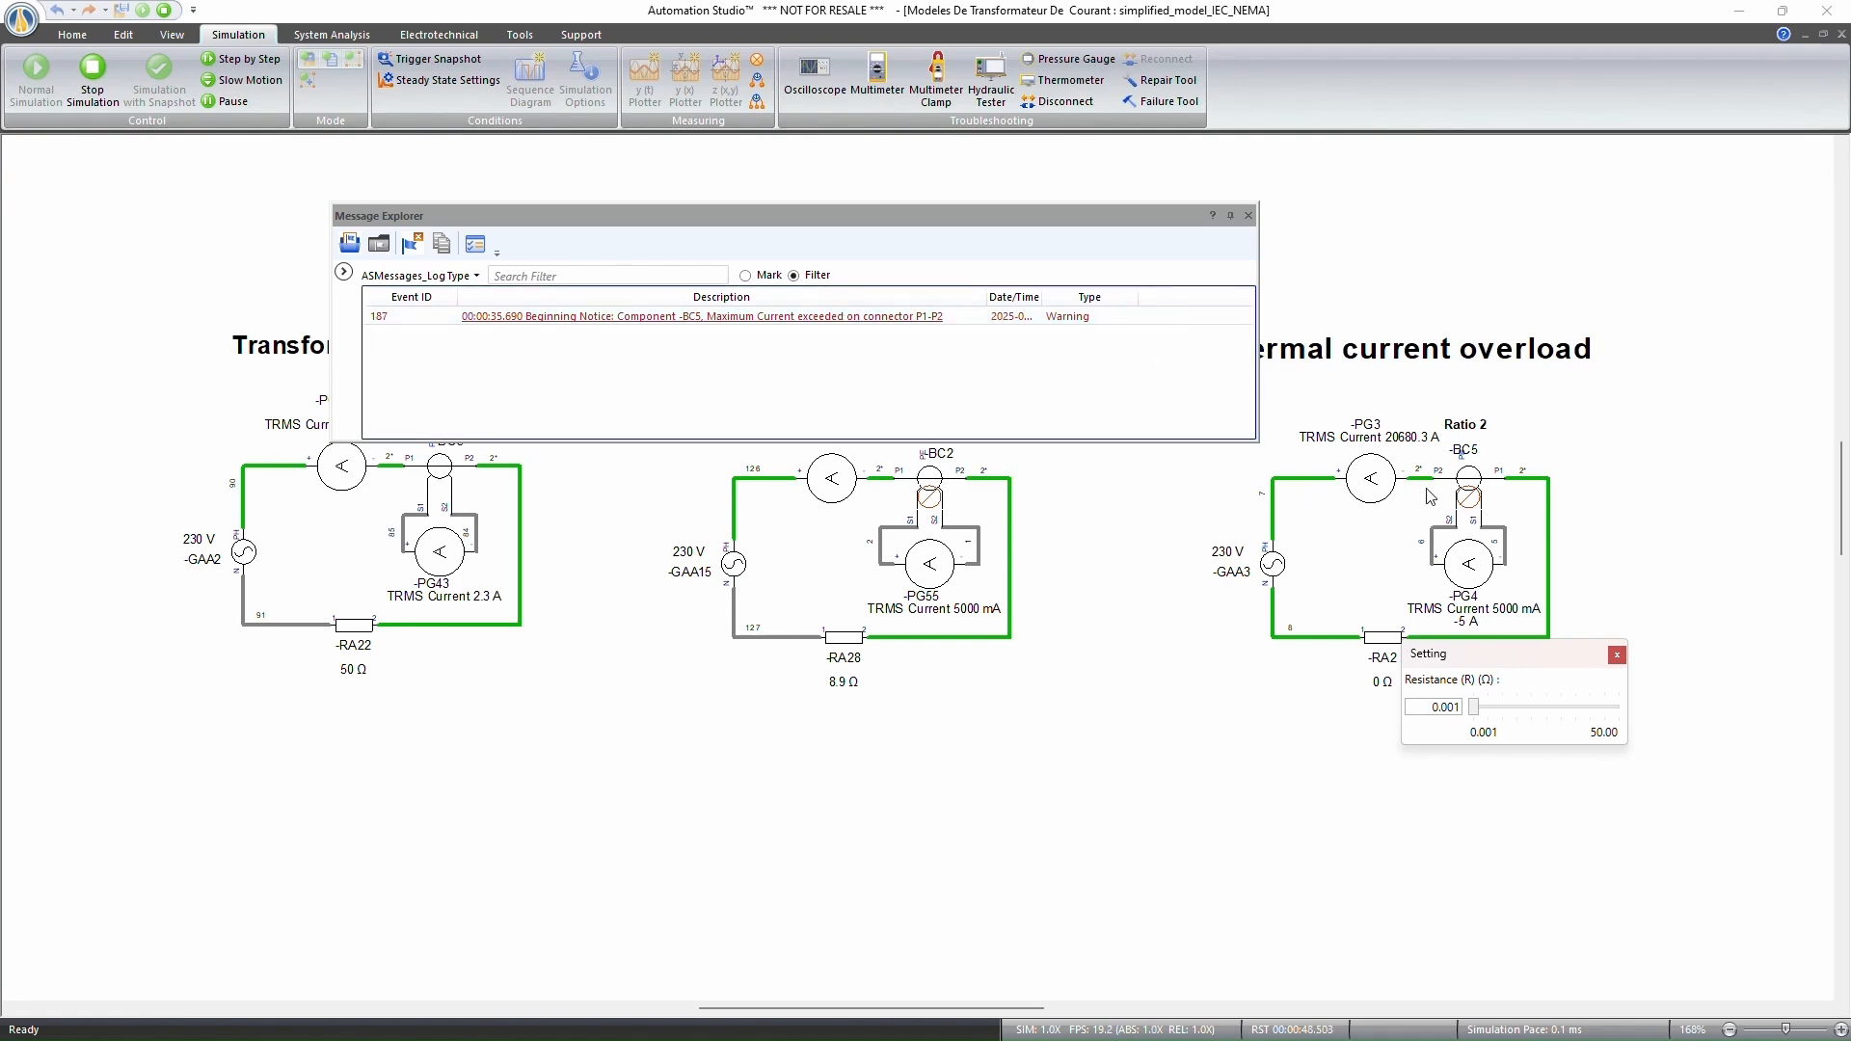
Dismiss the resistance setting, move the Message Explorer below the circuit titles, and stop the simulation.
left_click(835, 232)
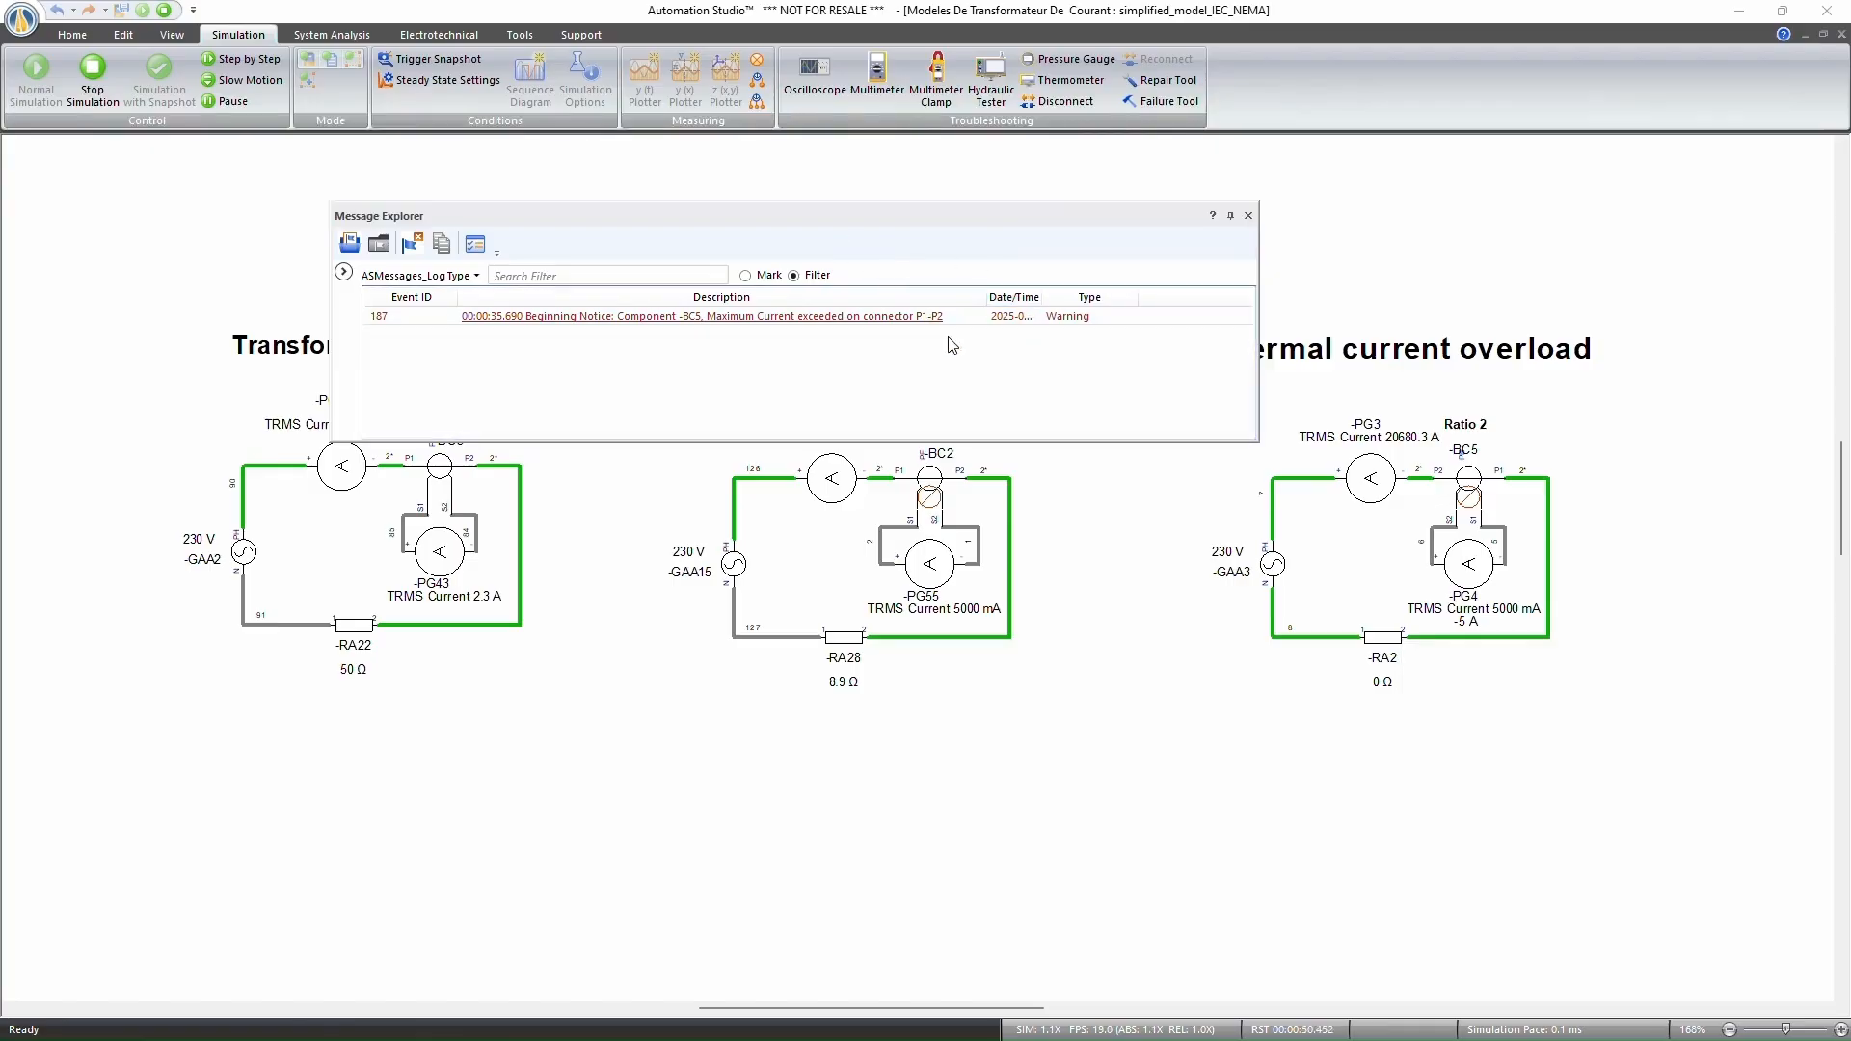
left_click_drag(918, 230, 1100, 487)
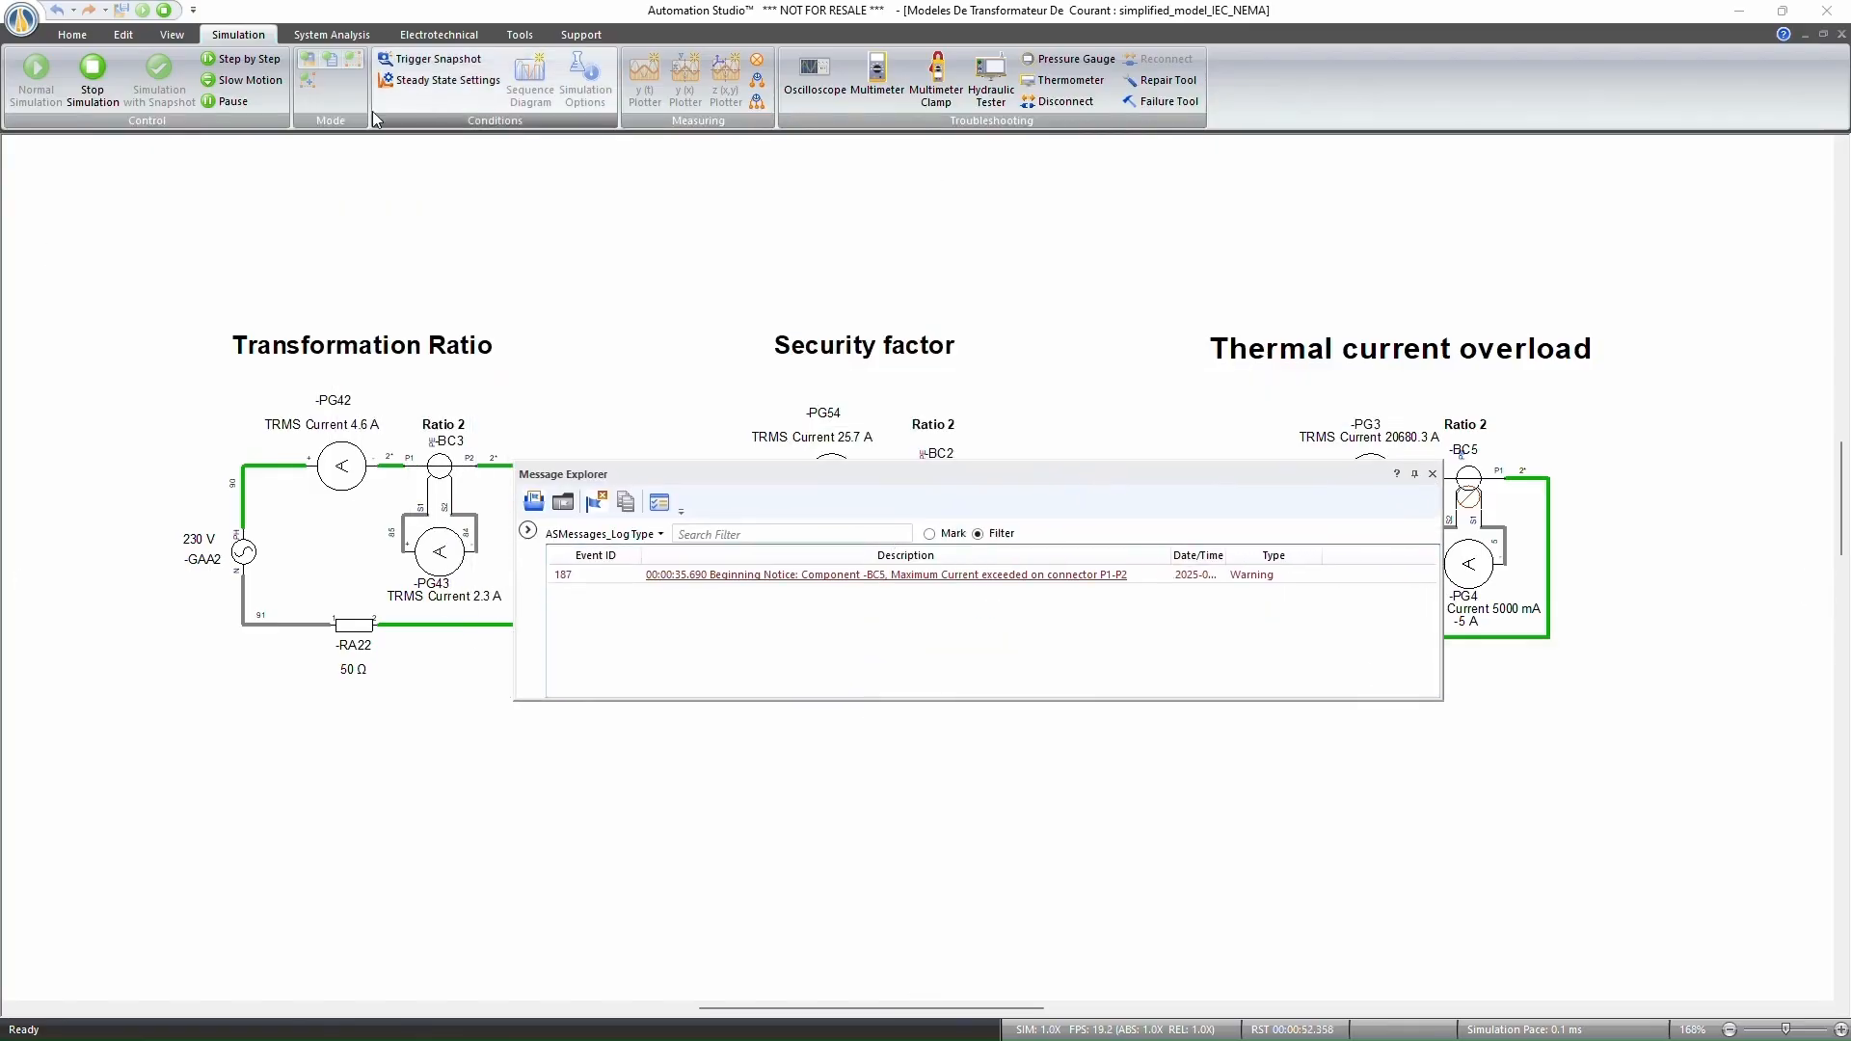
left_click(93, 77)
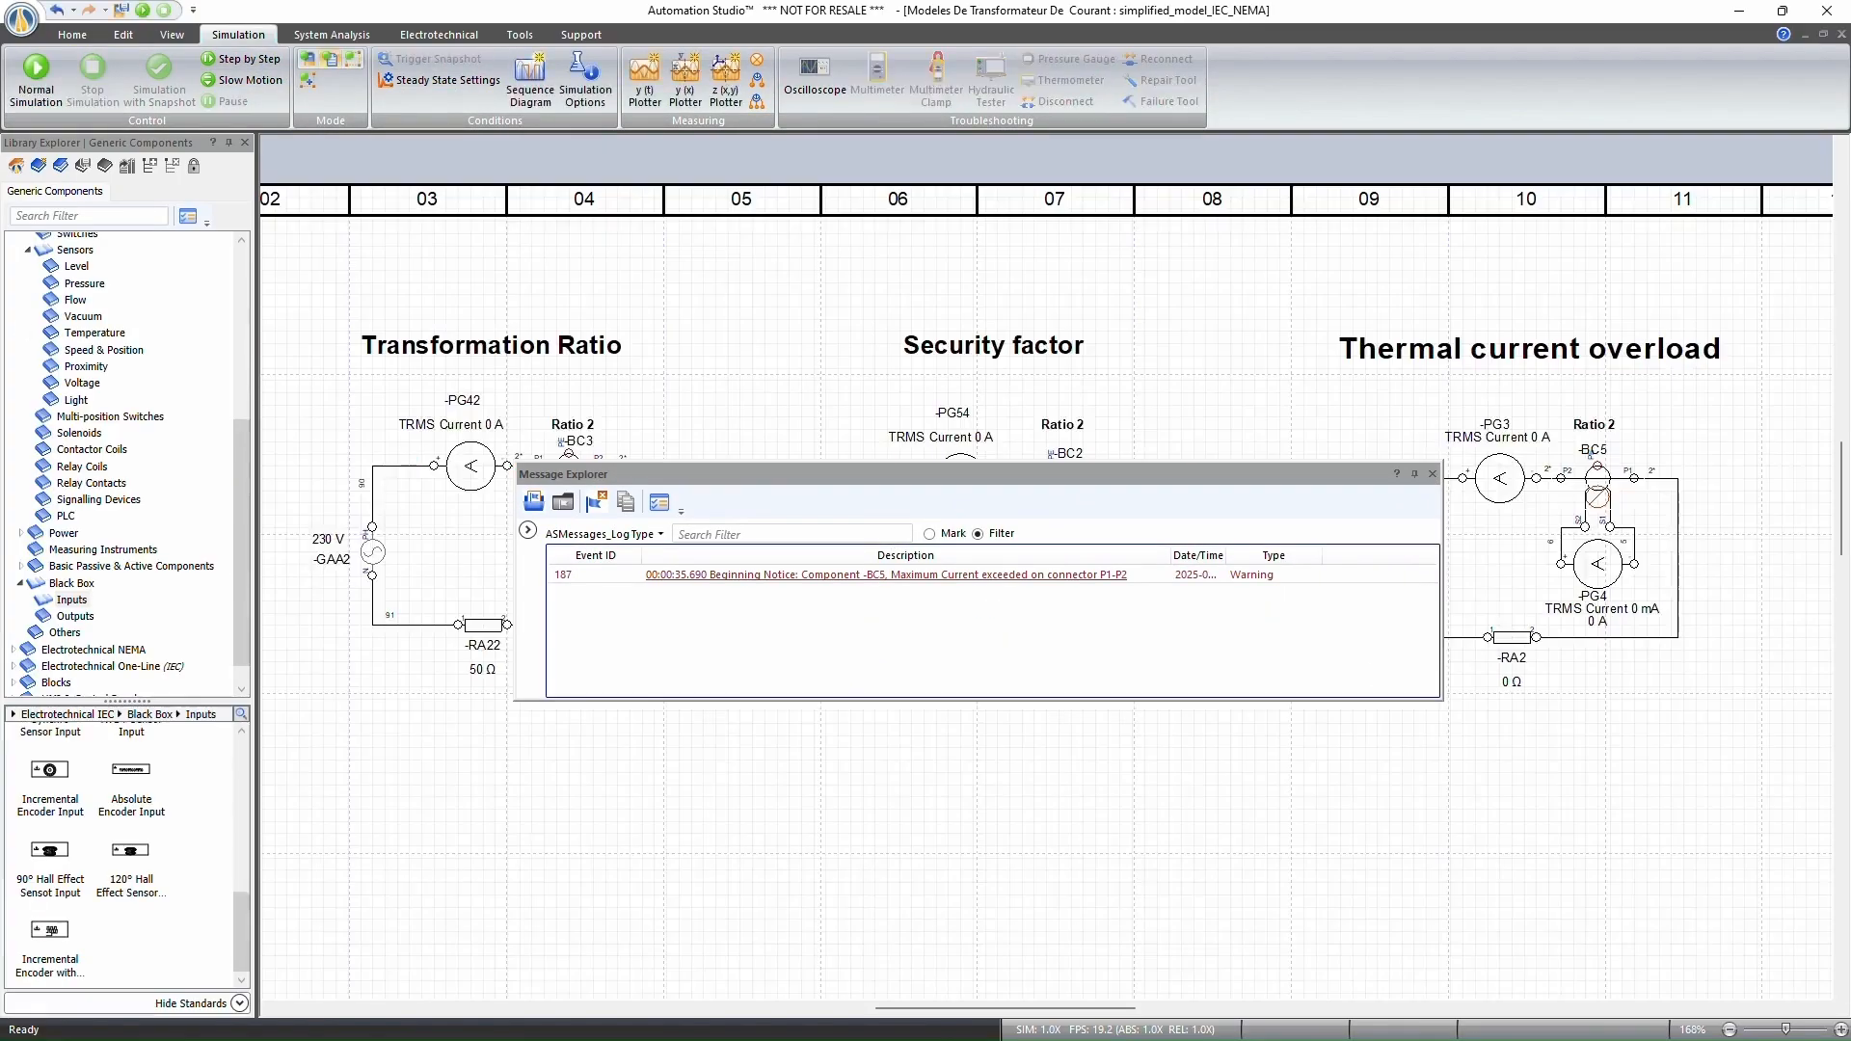
Switch to the Advanced_Model_IEC_NEMA_1 diagram, hide the Message Explorer, and focus on the Saturation circuit and its current plot.
key("ctrl+Tab")
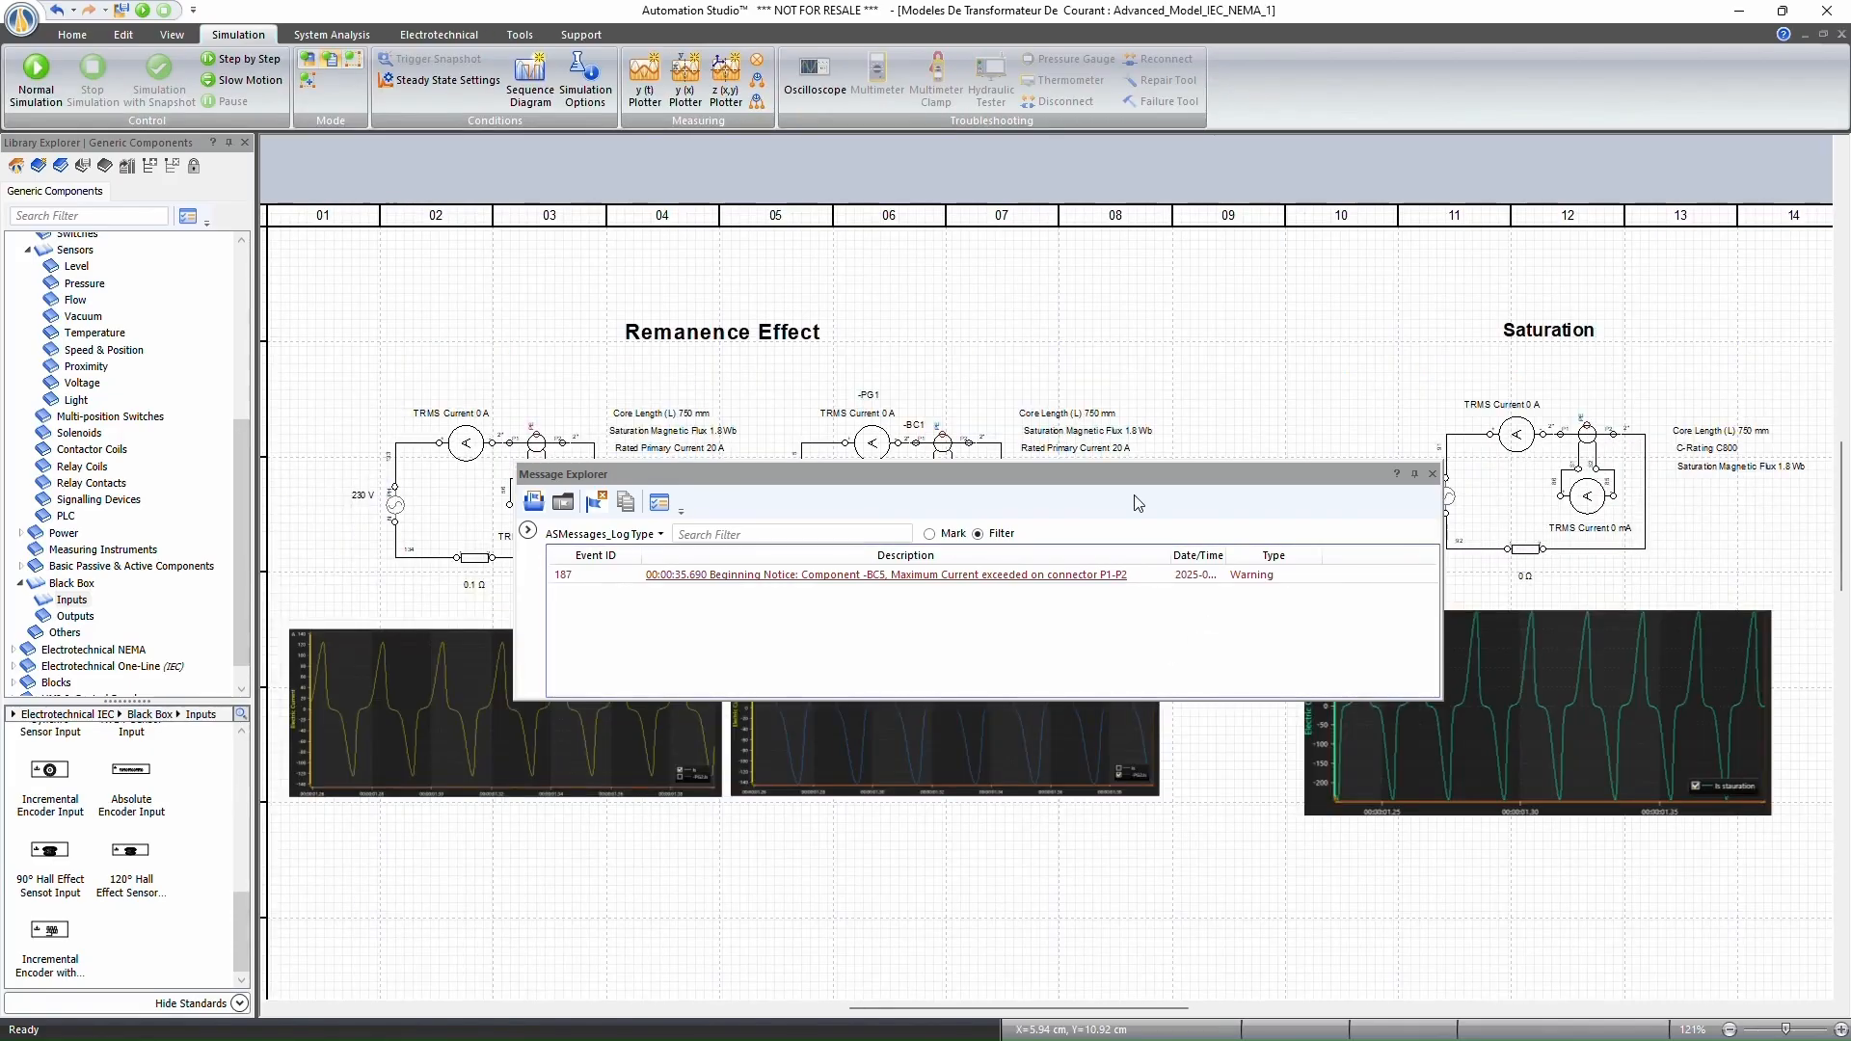
left_click(1132, 477)
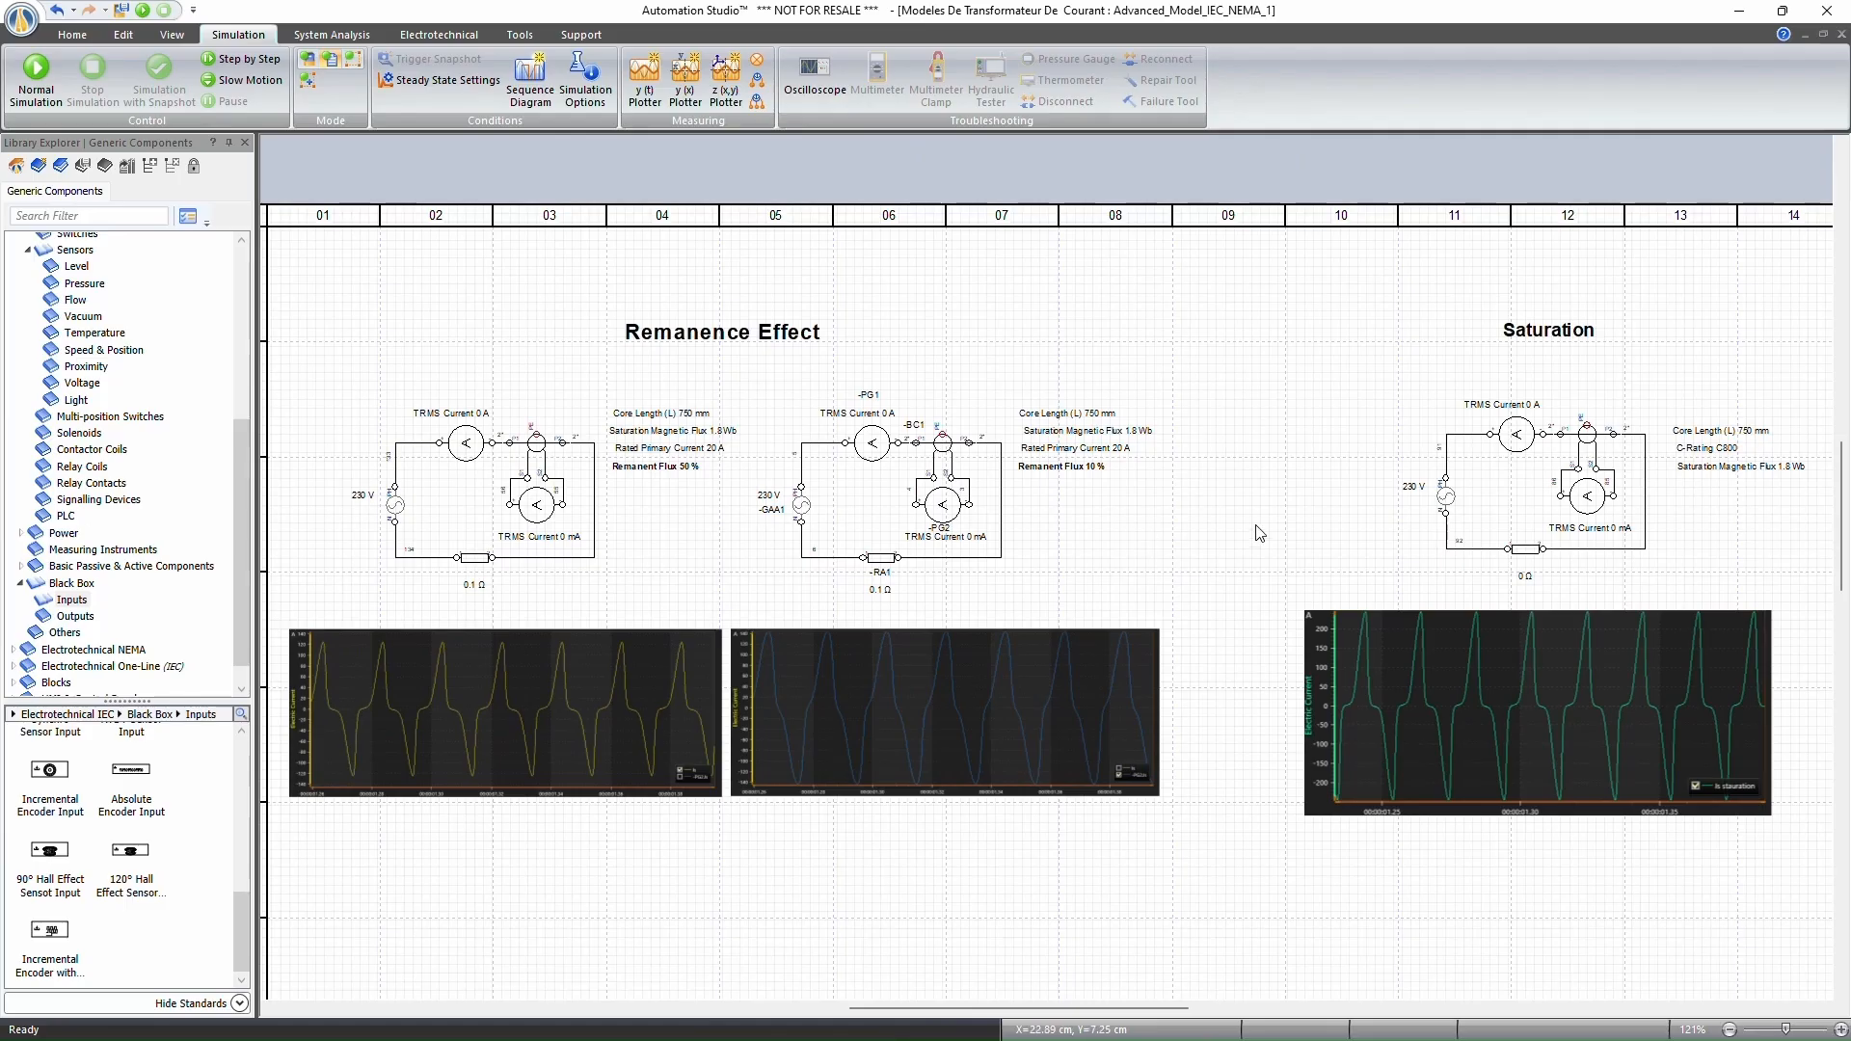
scroll(1712, 559, "up", 2)
scroll(1344, 599, "down", 4)
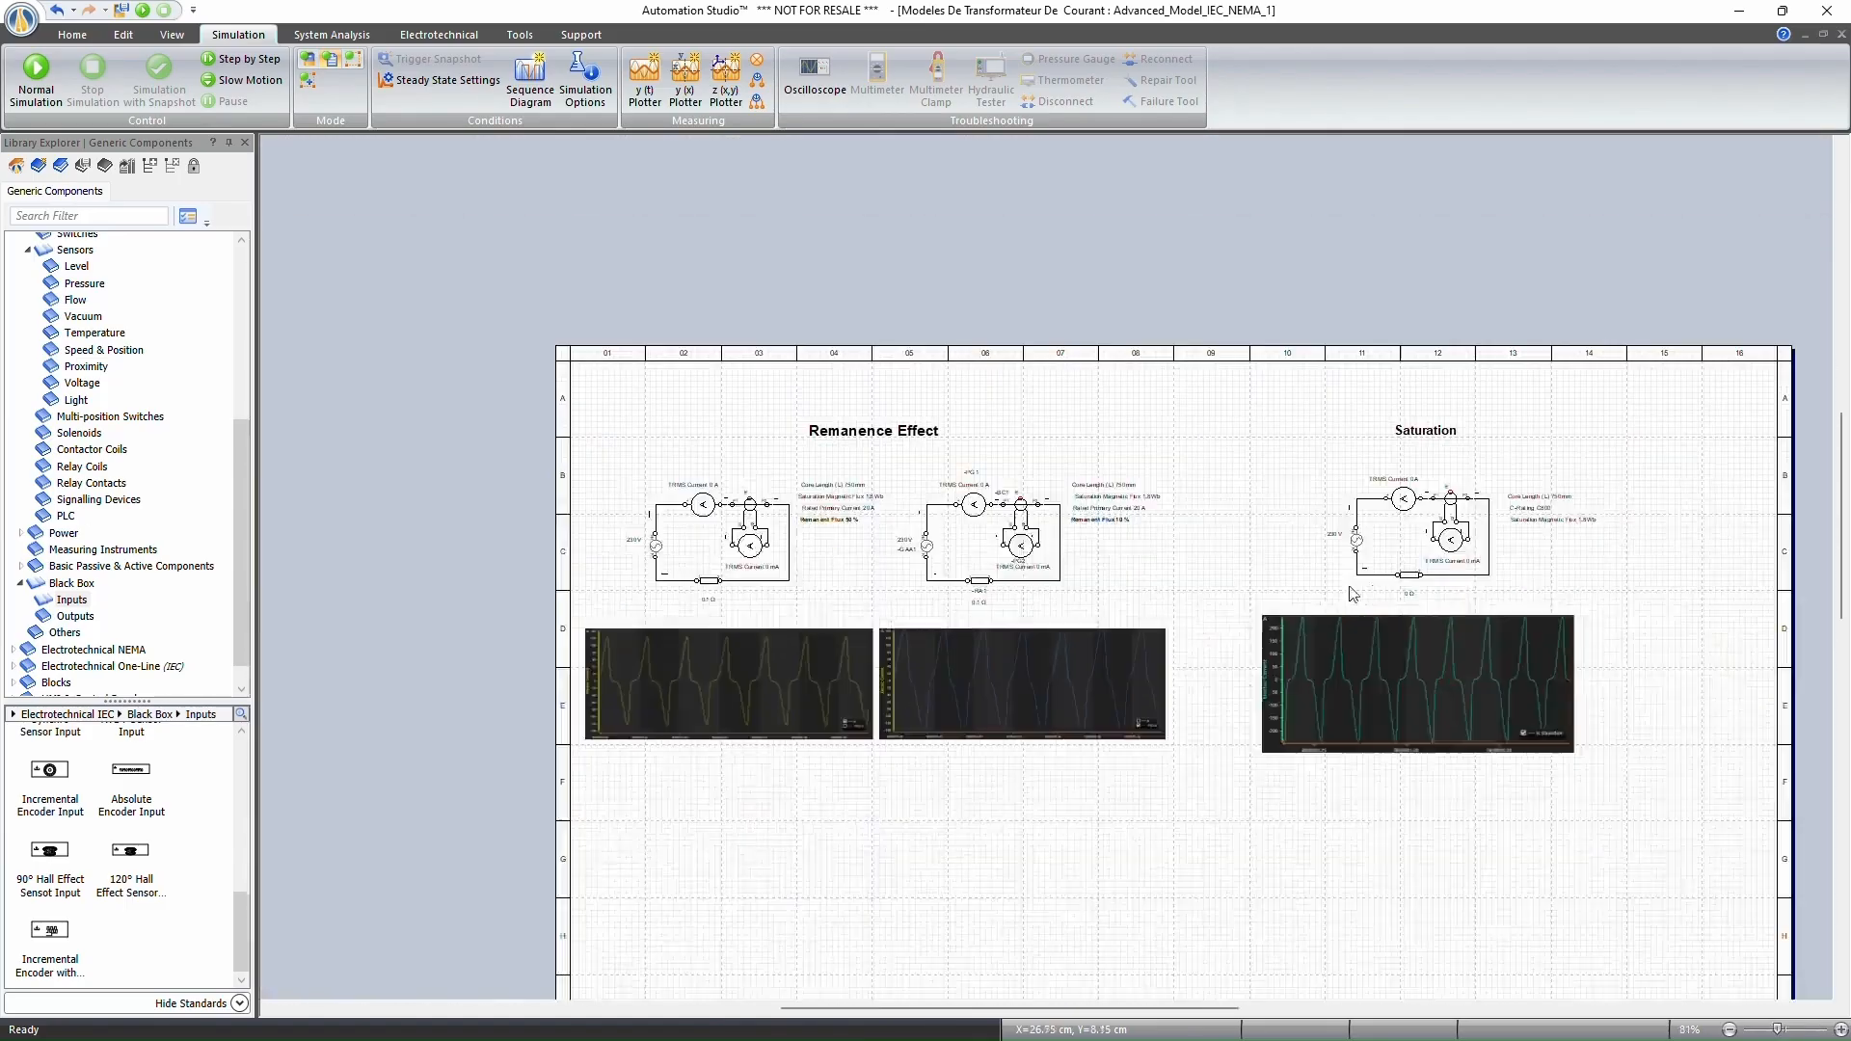
scroll(1666, 581, "up", 2)
scroll(1680, 578, "up", 2)
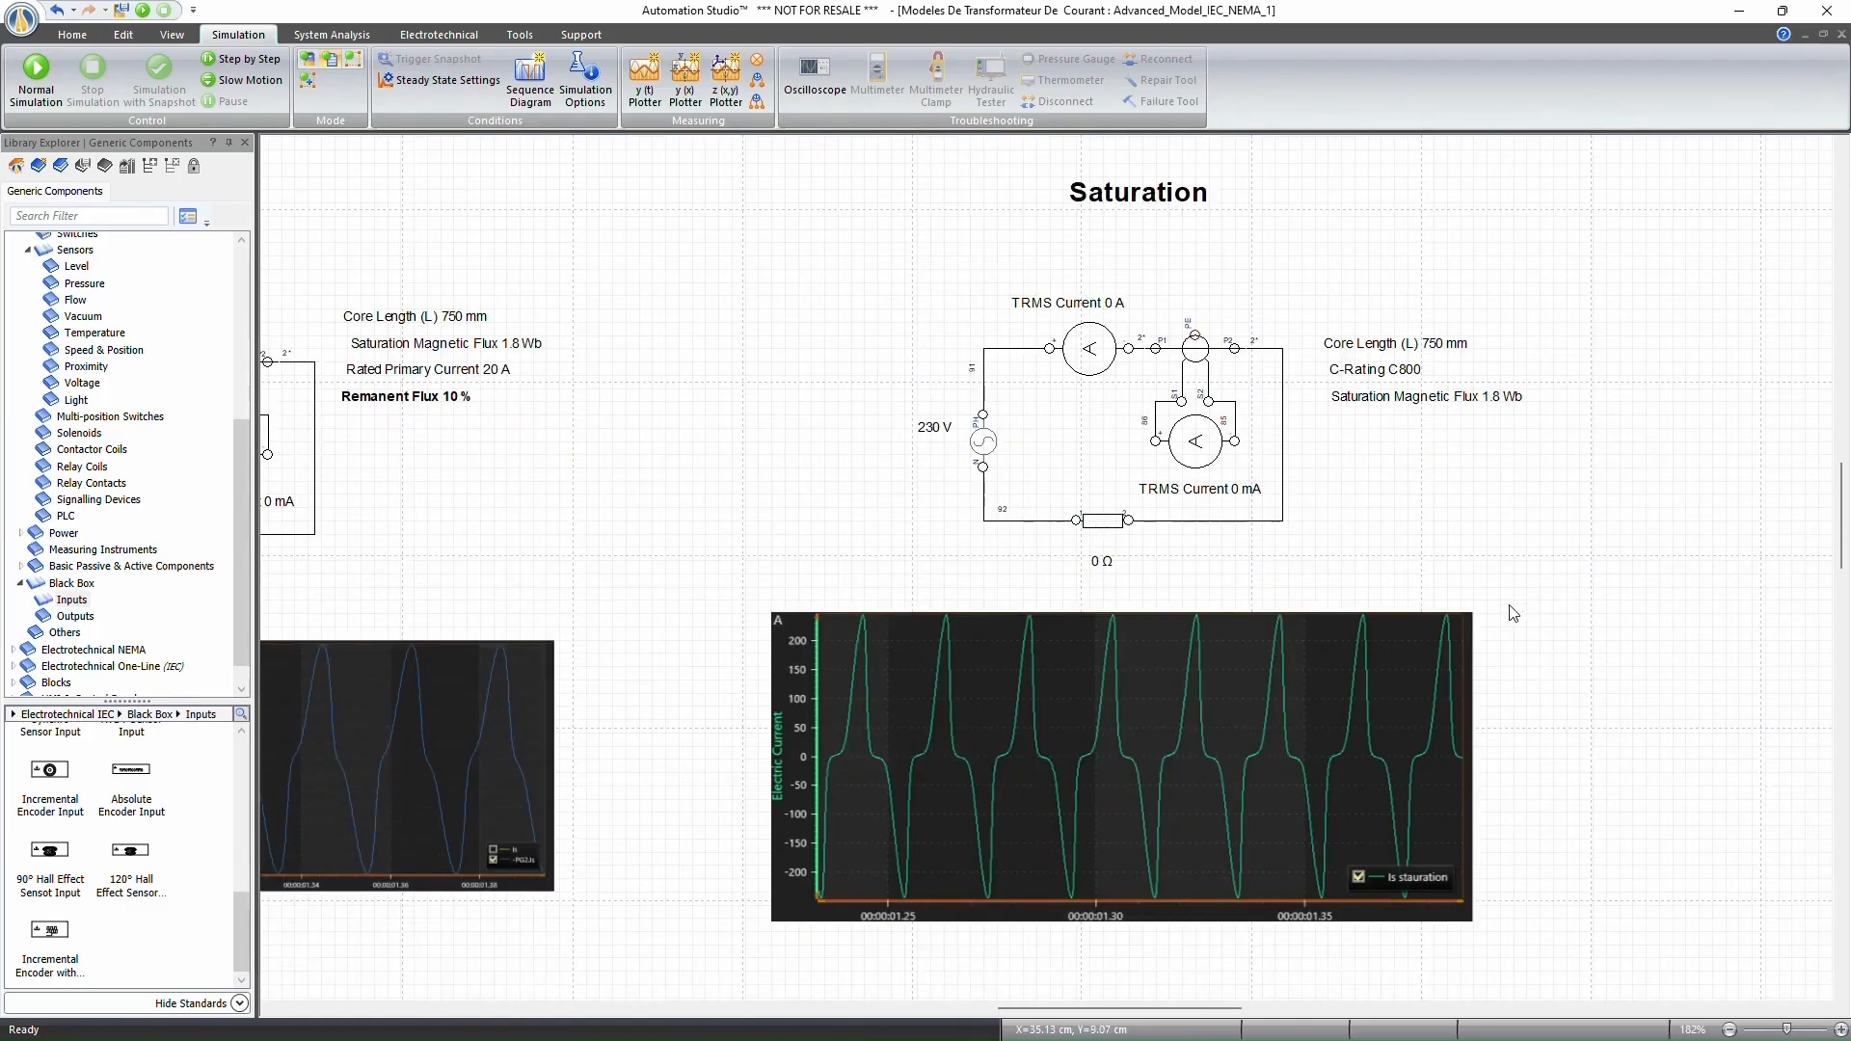
Examine the Saturation circuit's current transformer parameters, including model type, C-Rating and saturation magnetic flux, and close its properties.
double_click(1213, 384)
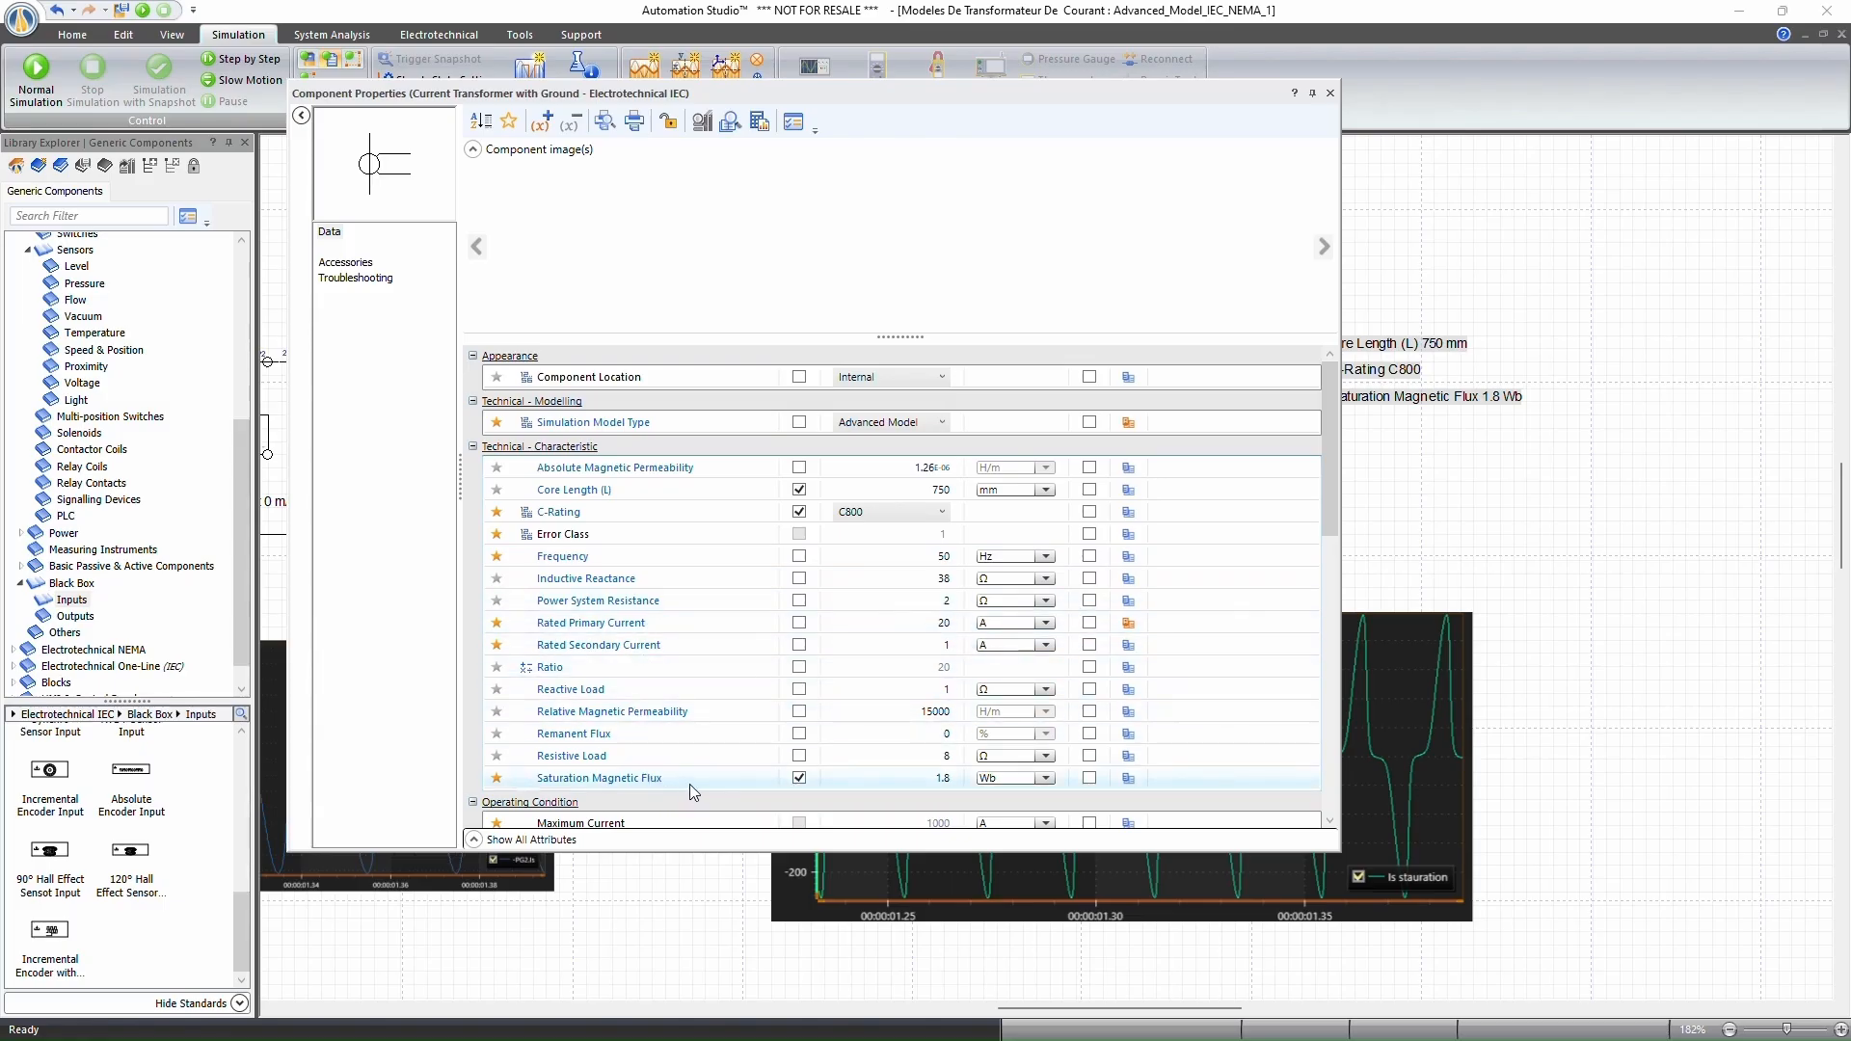
mouse_move(694, 787)
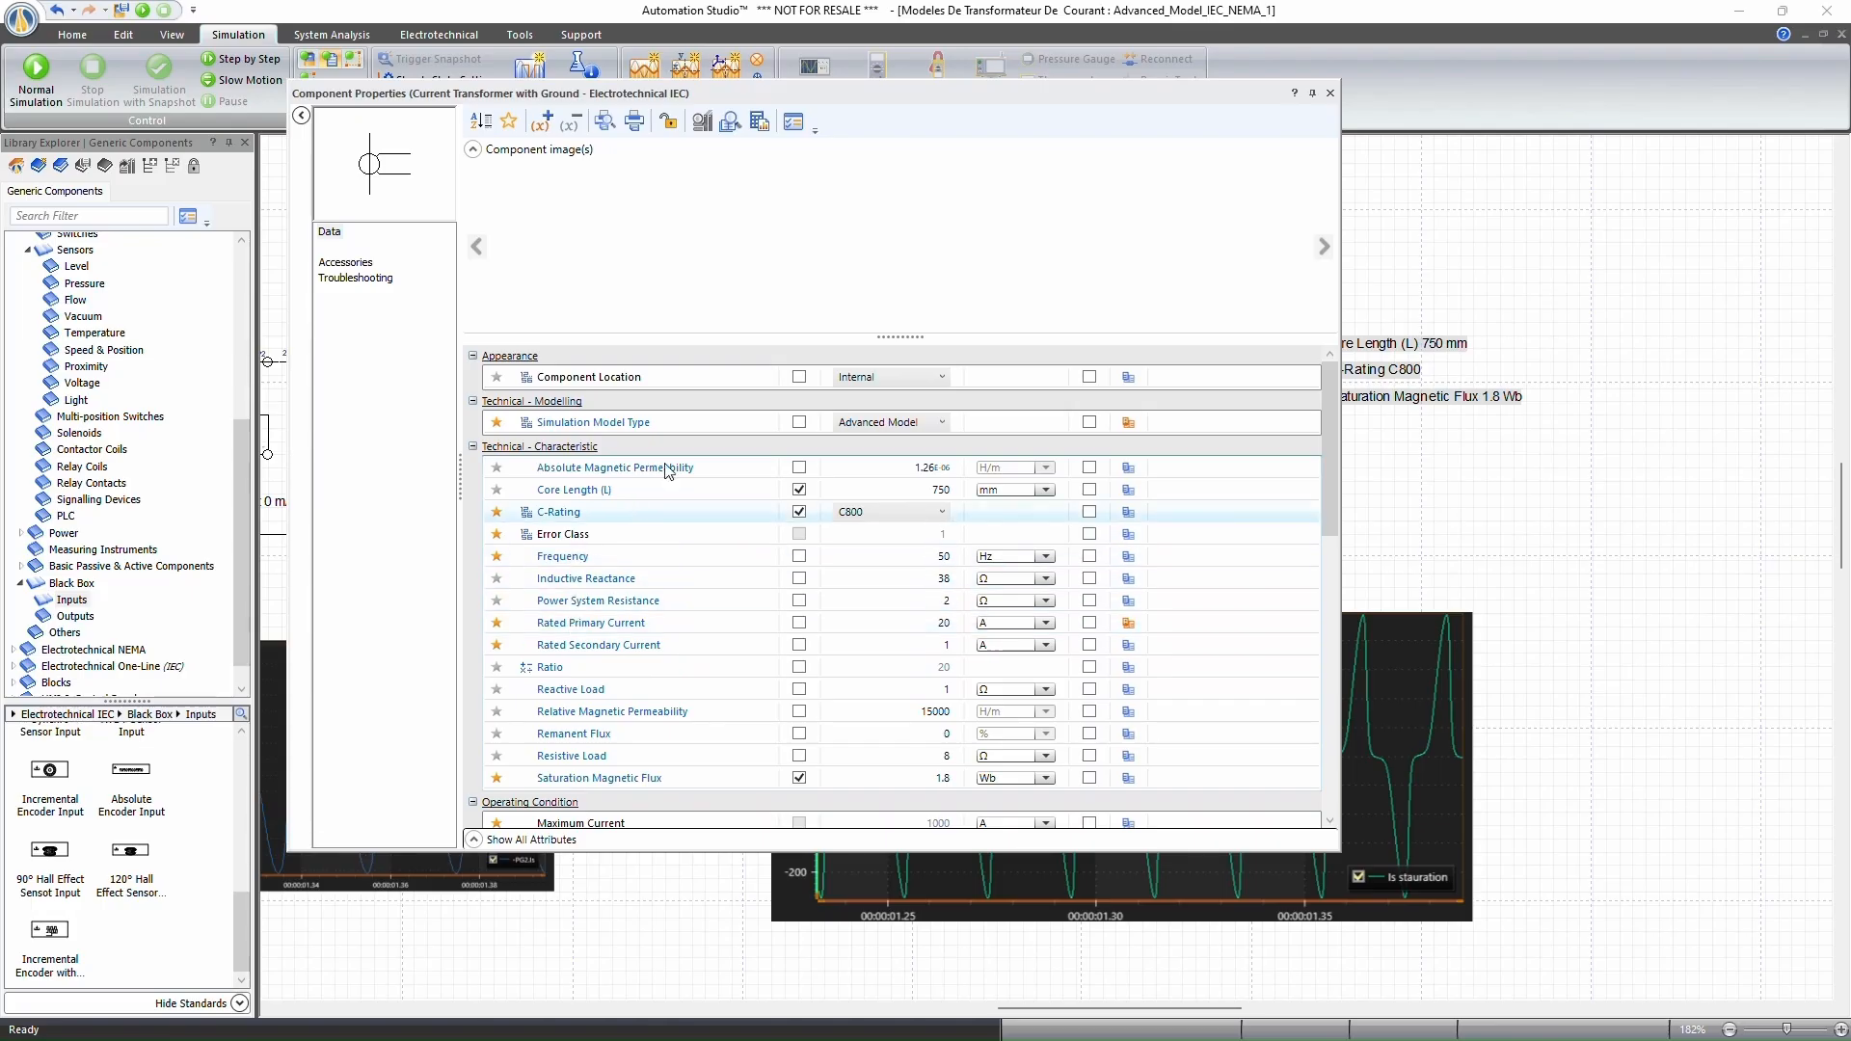
left_click(1329, 94)
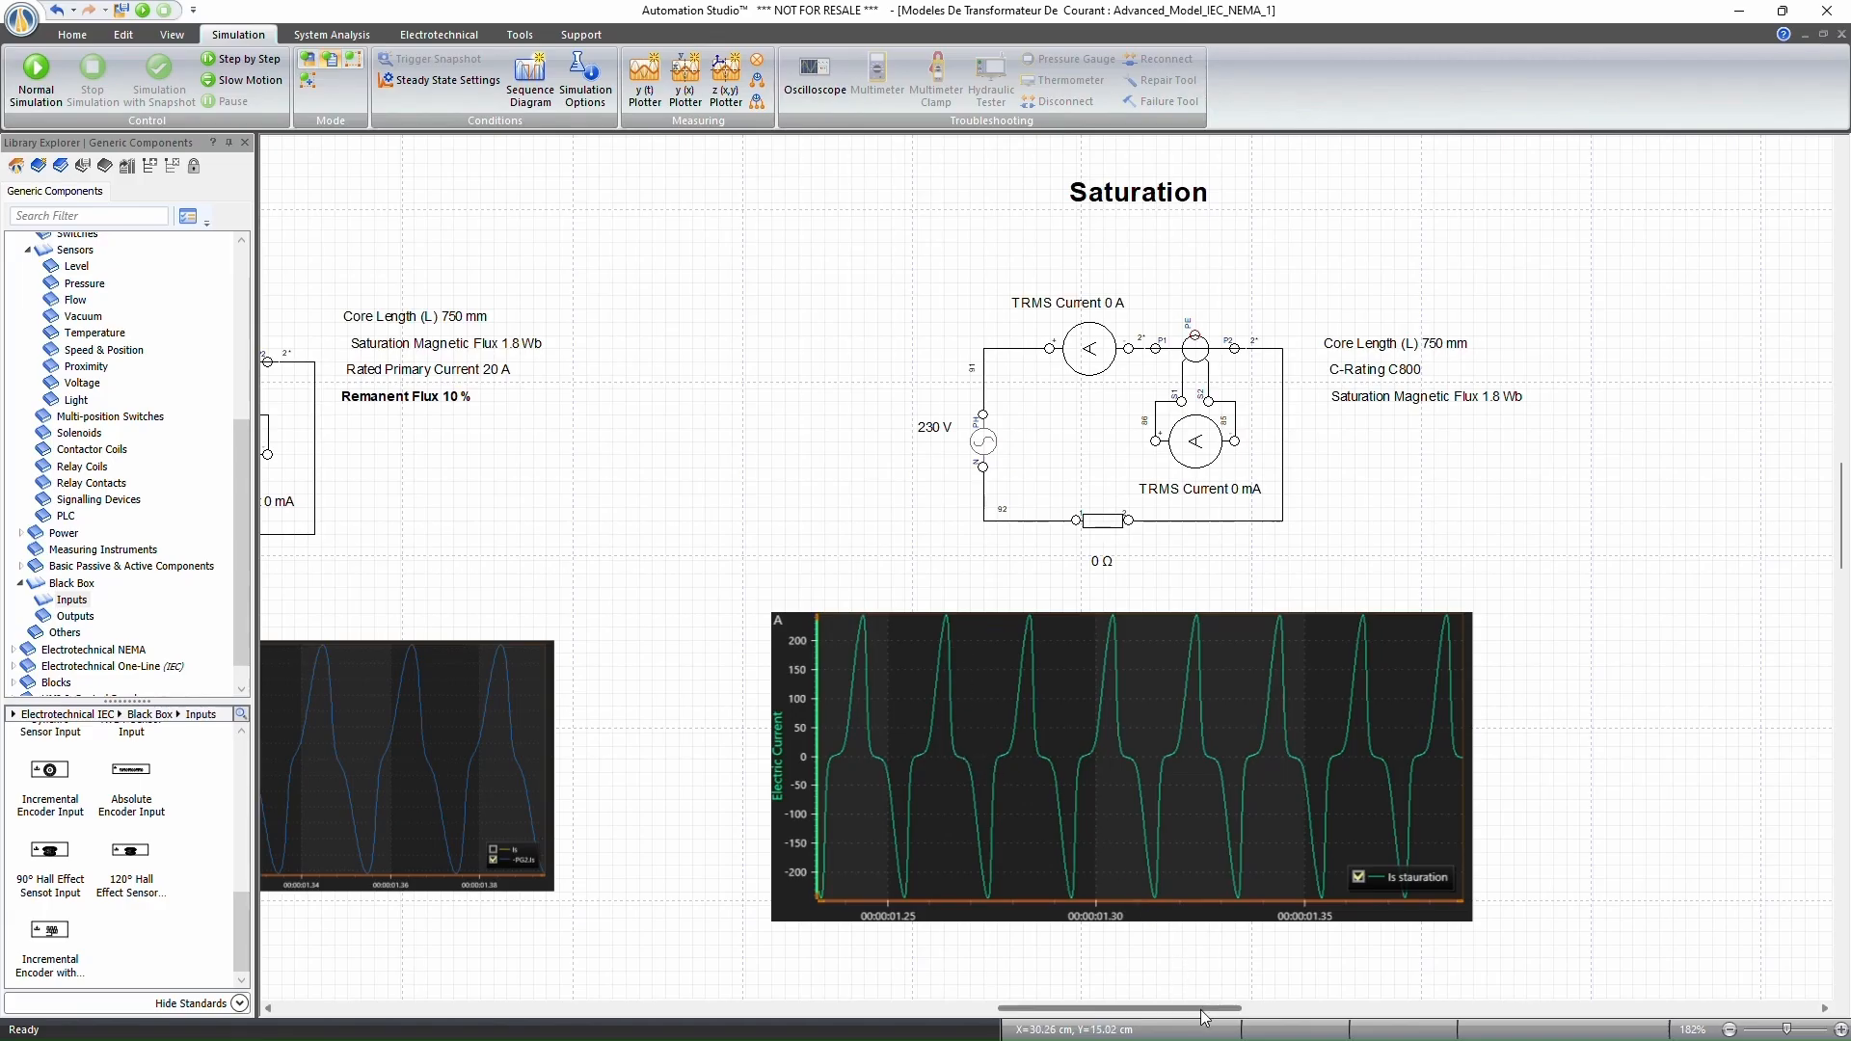
Compare the two Remanence Effect circuits and their current waveforms for remanent flux of 50% and 10%.
left_click_drag(1202, 1018, 1198, 1018)
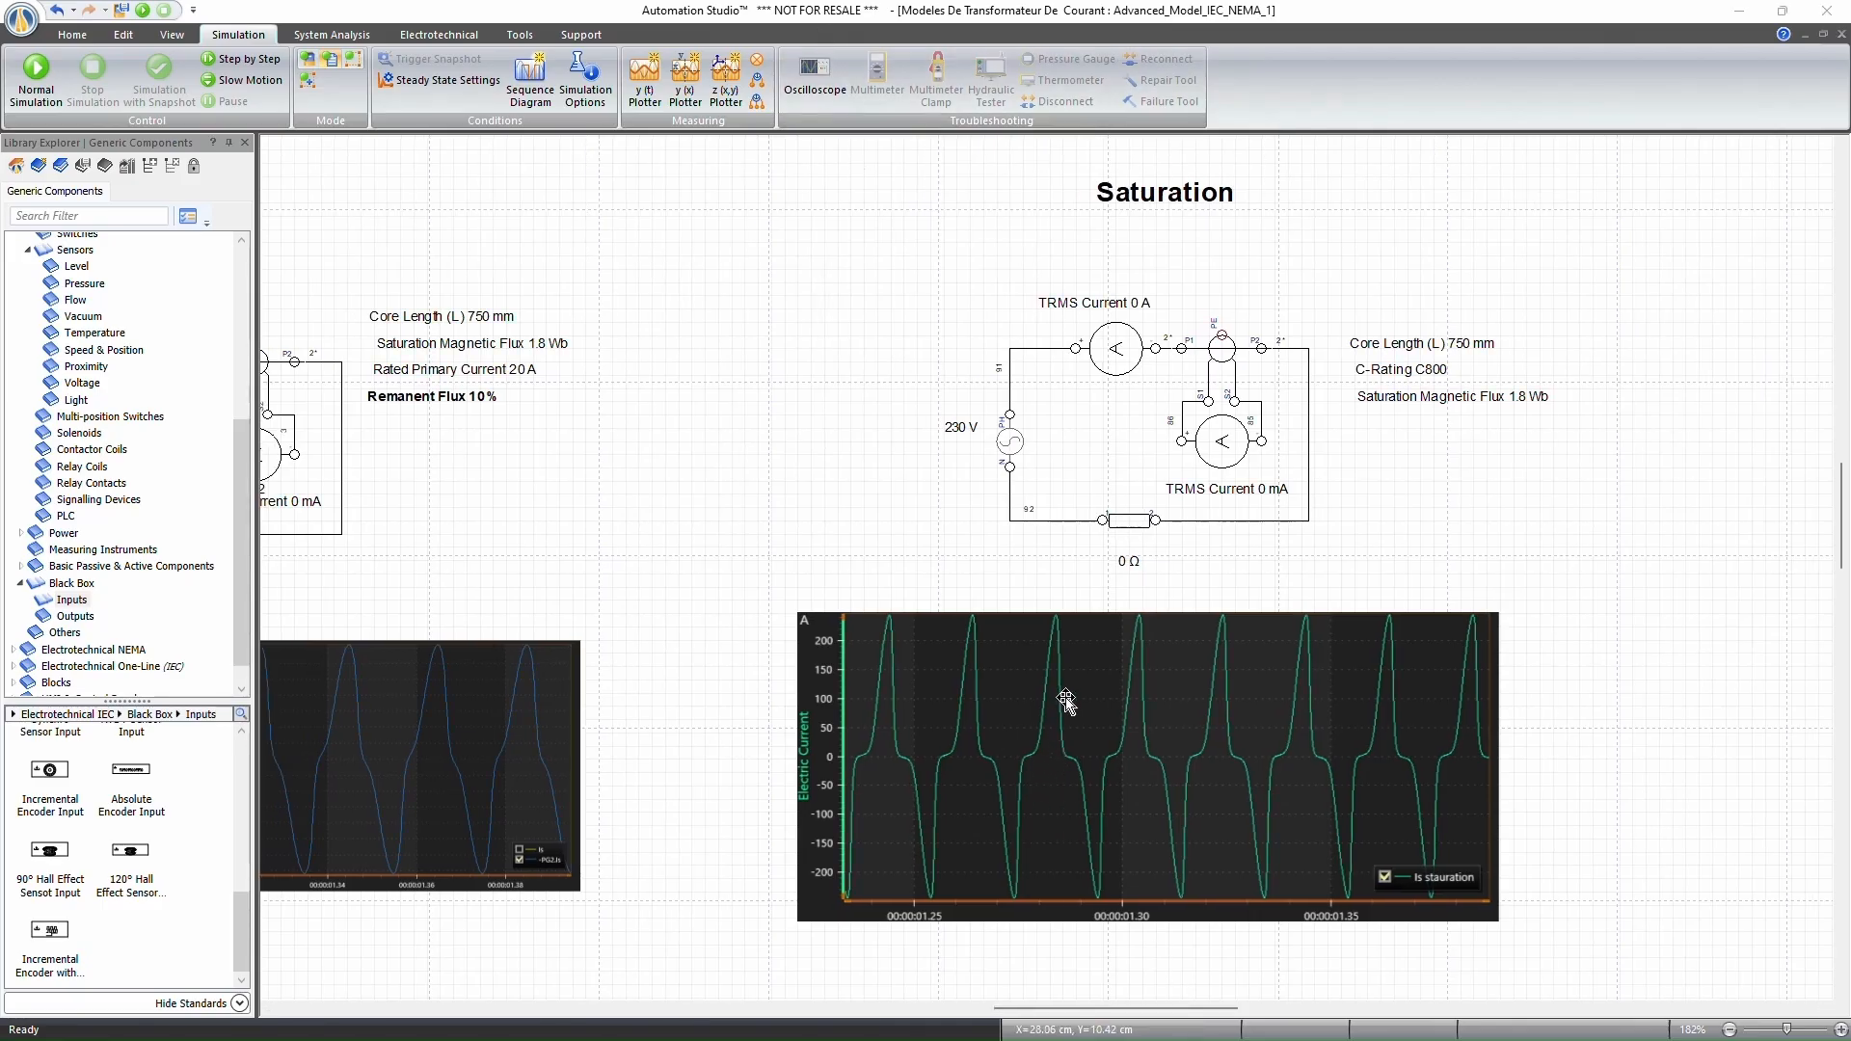
left_click_drag(1067, 1009, 933, 993)
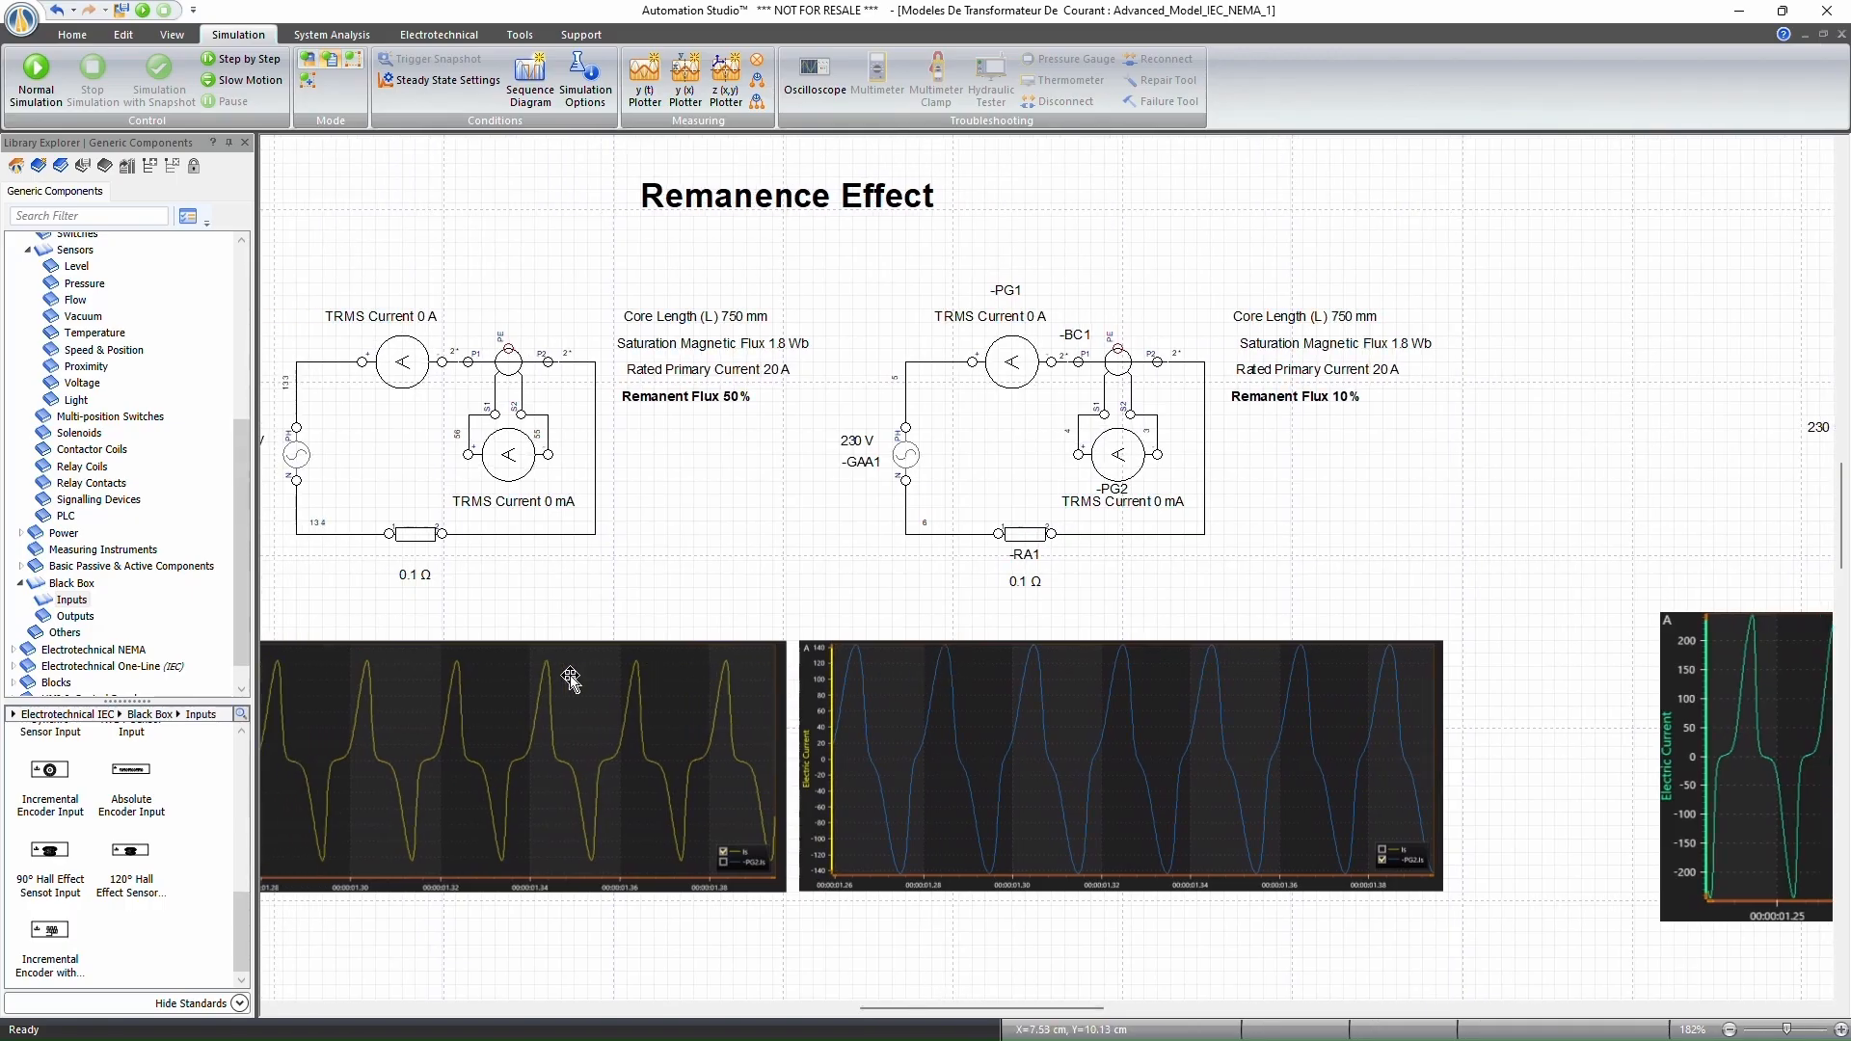
scroll(514, 673, "down", 2)
scroll(514, 673, "up", 2)
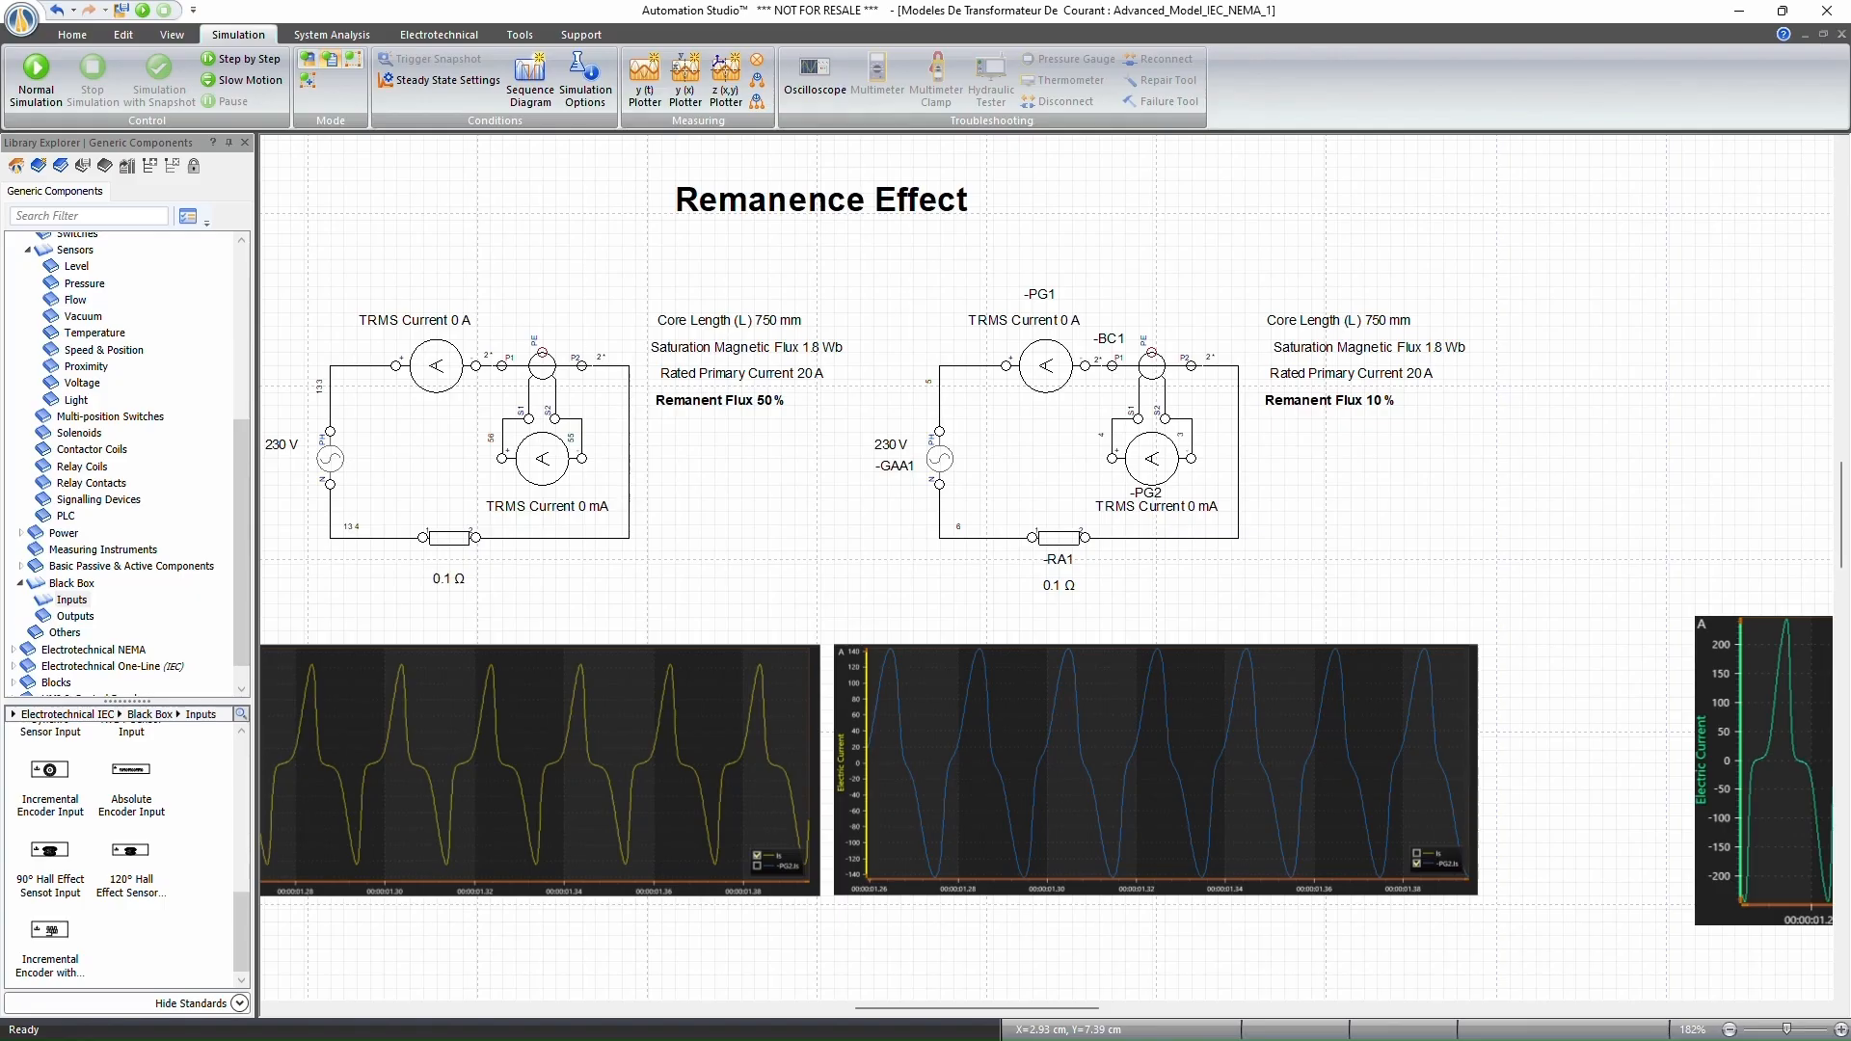
Examine the CAN J1939 bus speed options in the Communication Manager and close the manager.
left_click(520, 37)
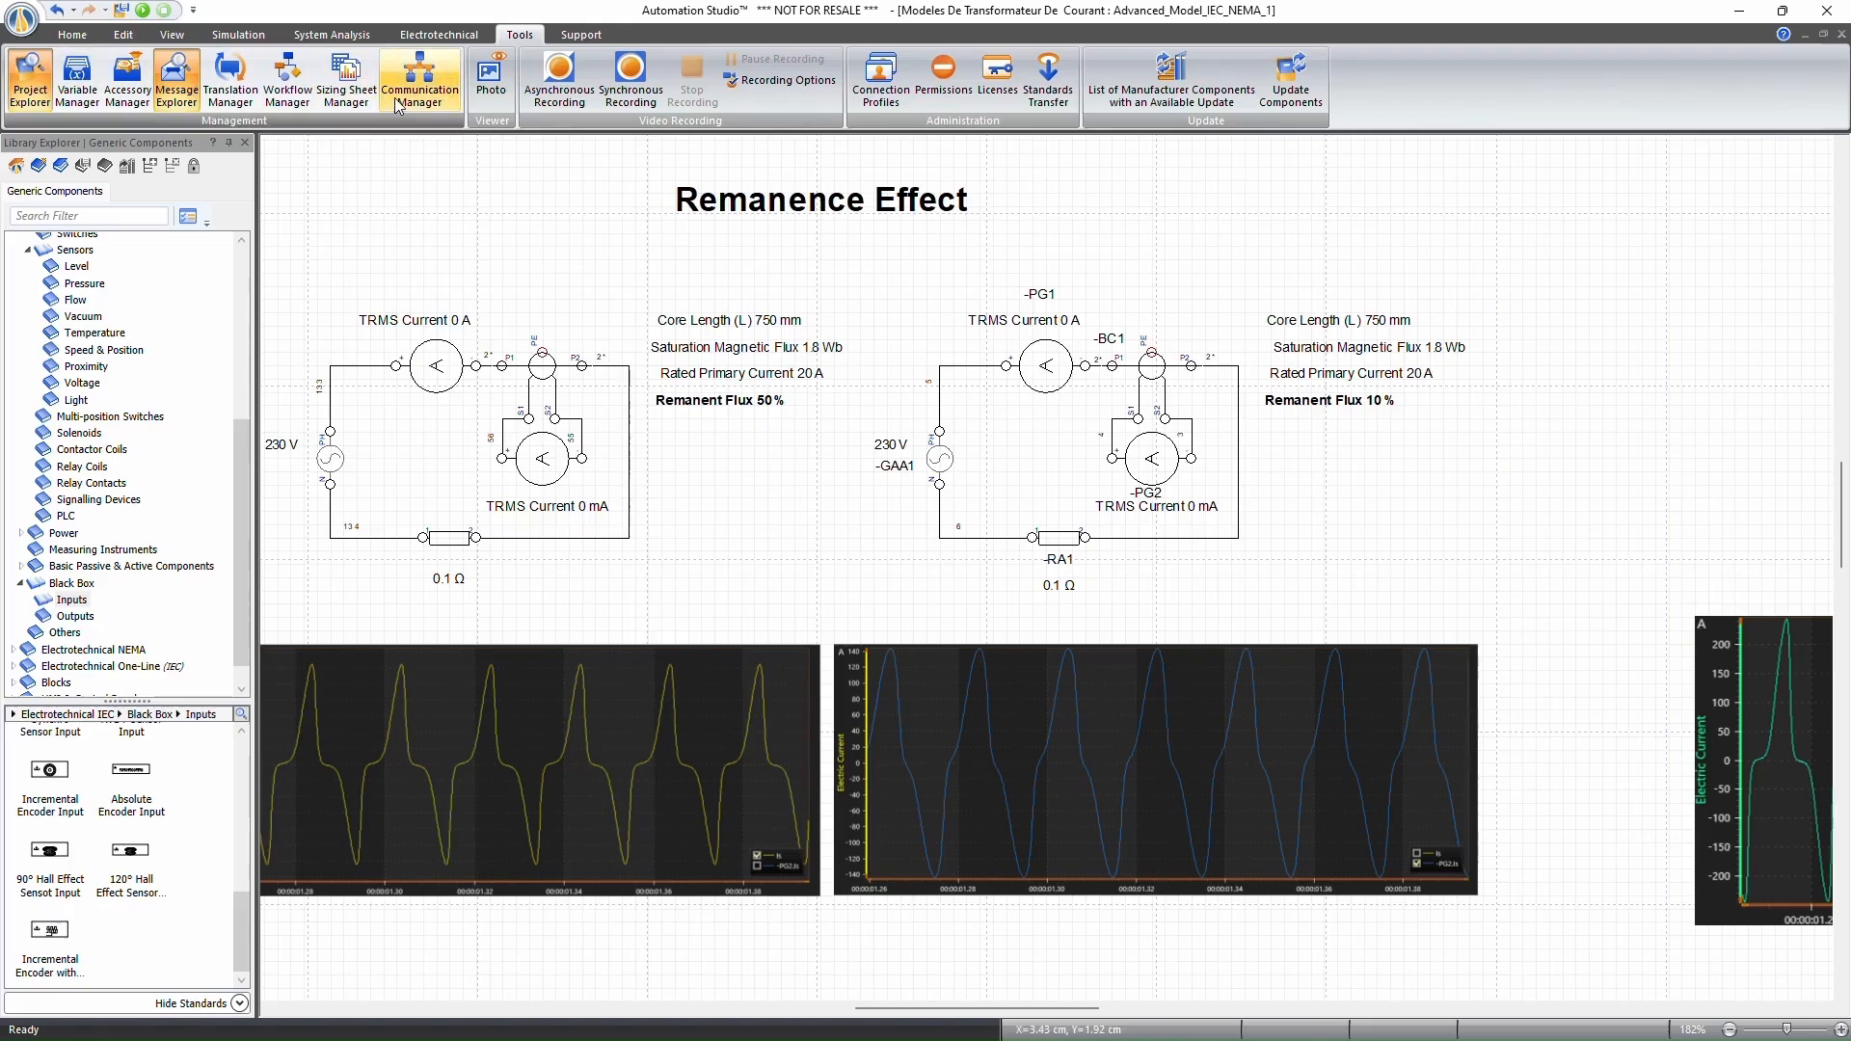
left_click(419, 77)
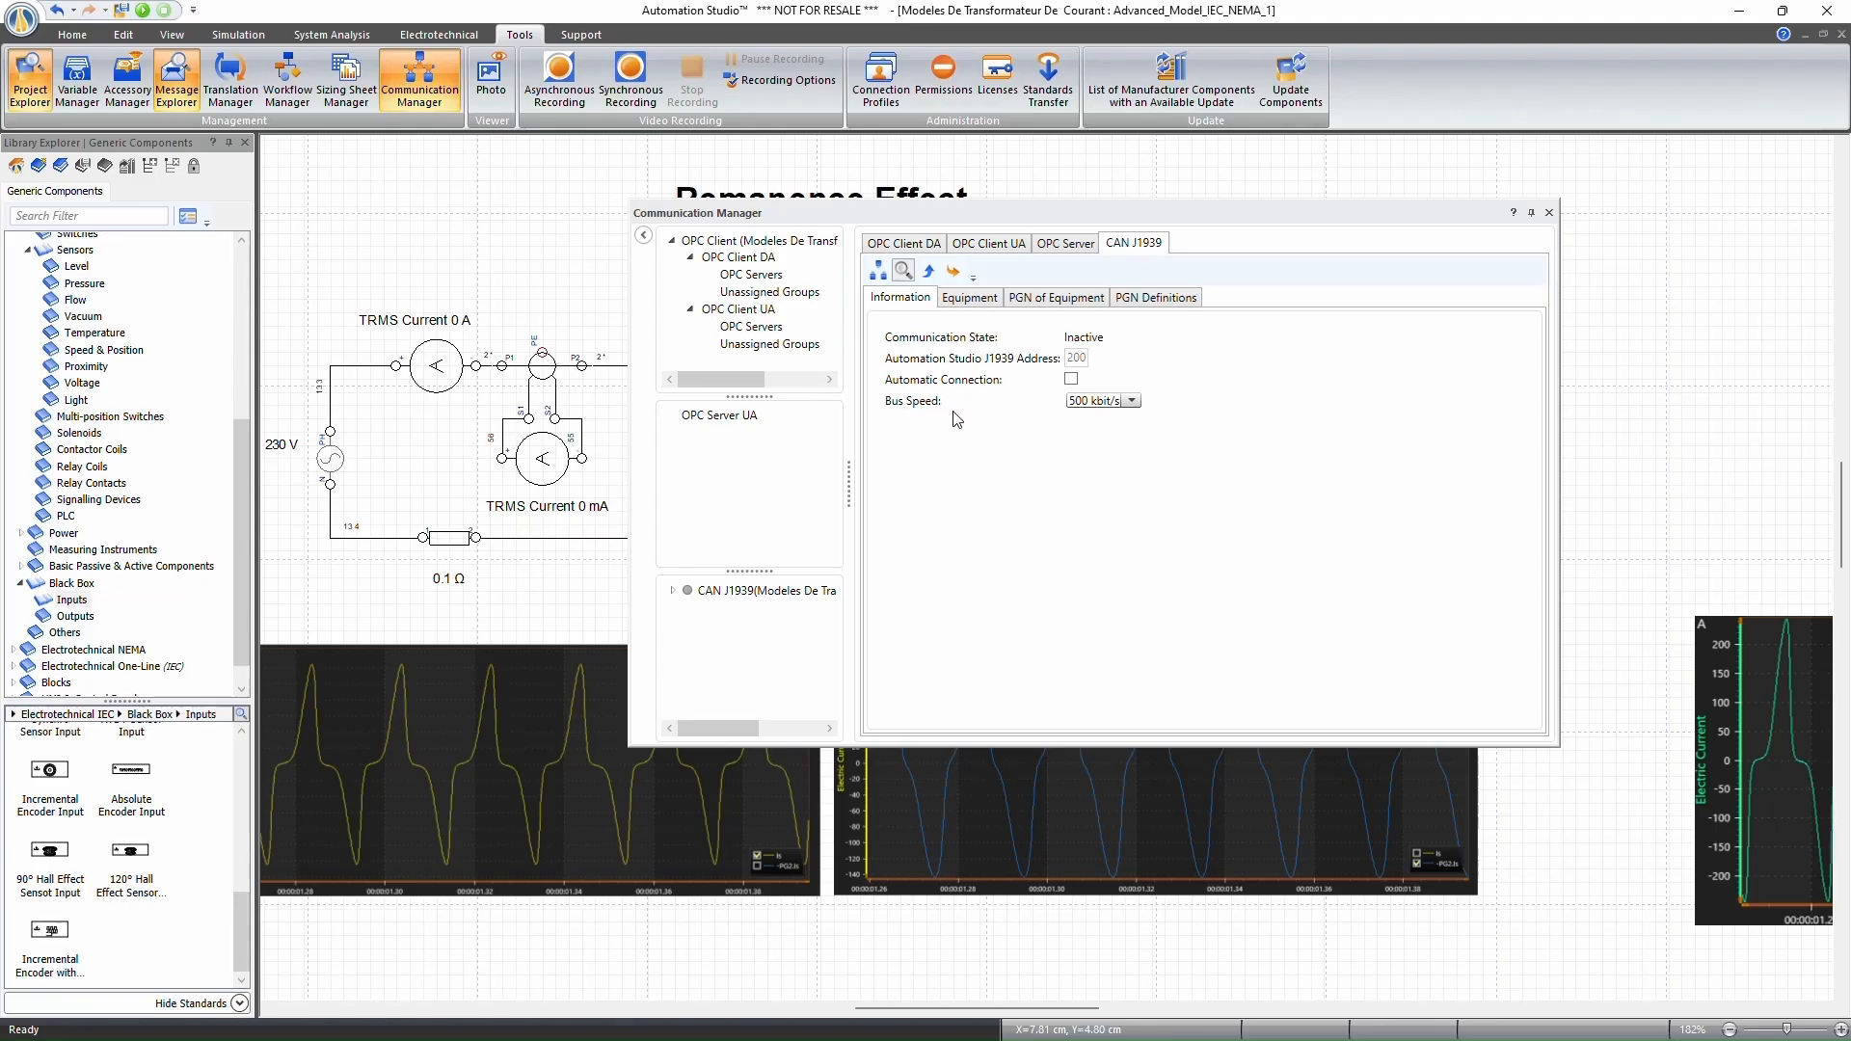
left_click(1131, 400)
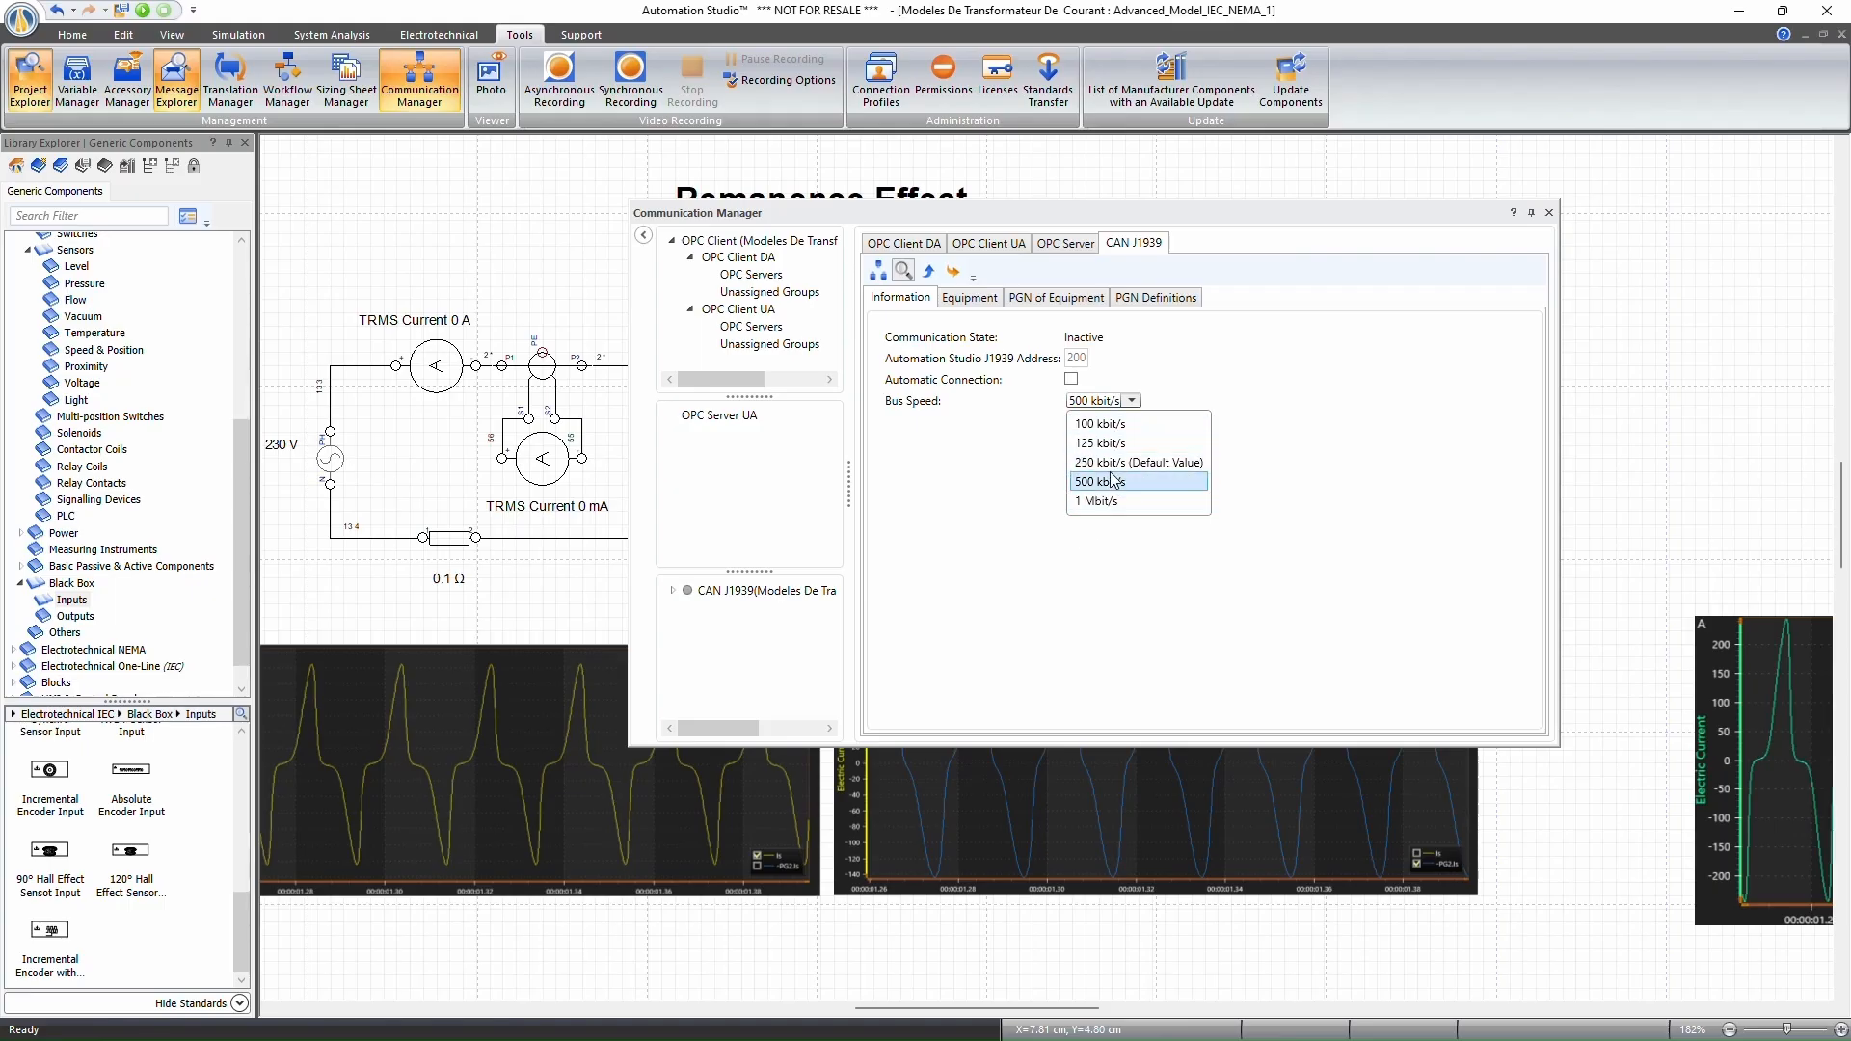
left_click(1552, 216)
left_click(1551, 216)
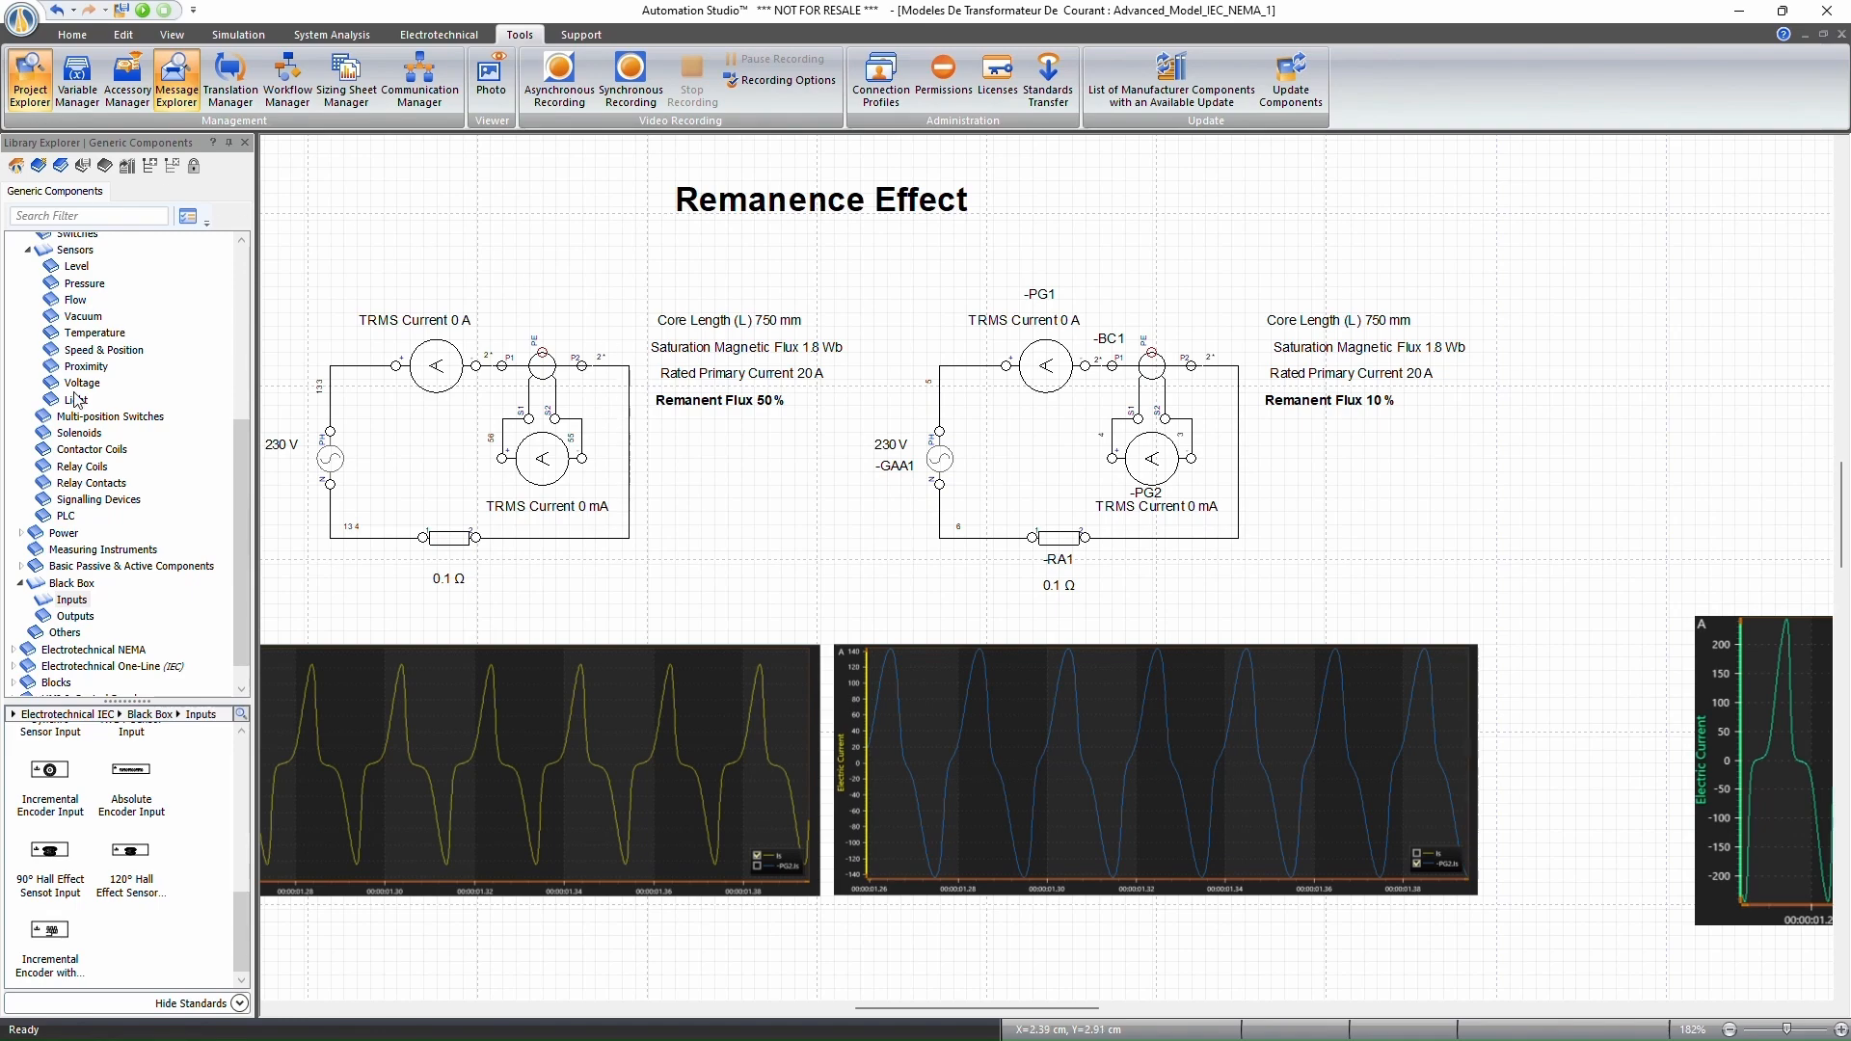
Load the Electrical - North America Residential Electricity library and switch to the HousePlan3 diagram.
left_click(16, 167)
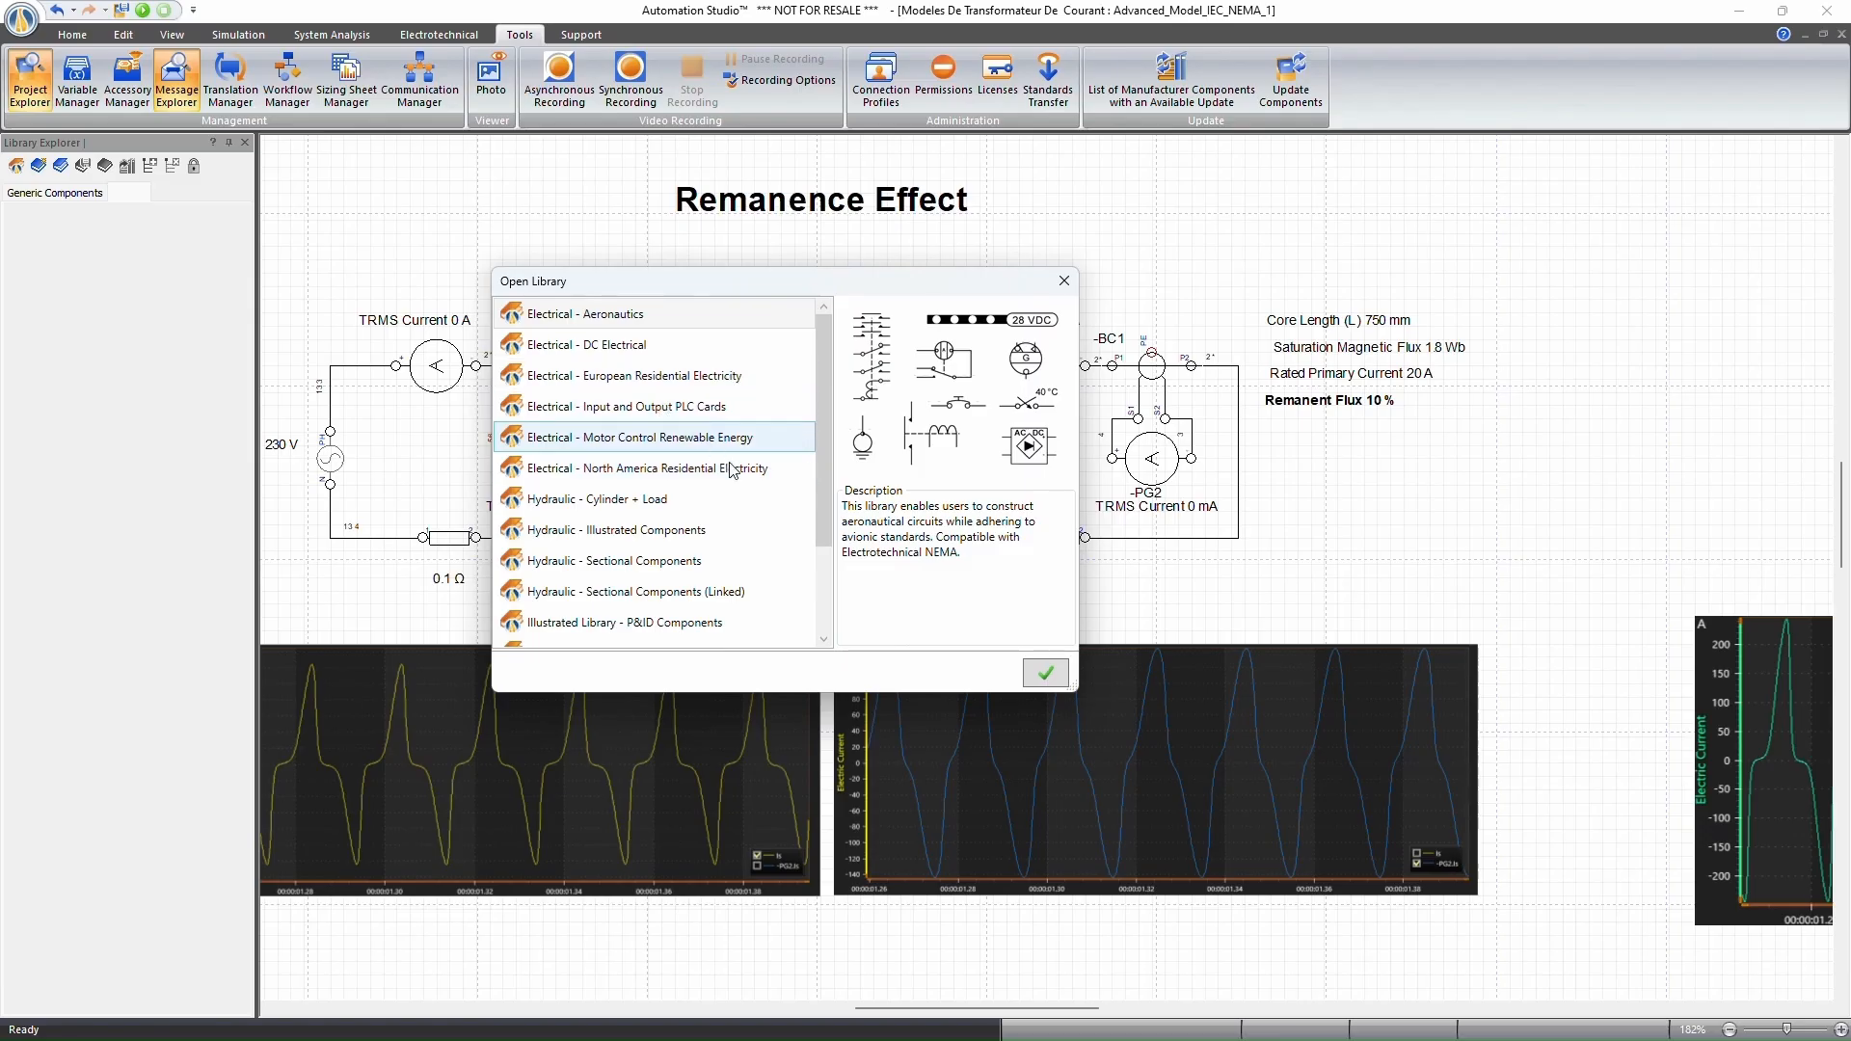
left_click(585, 472)
left_click(1043, 677)
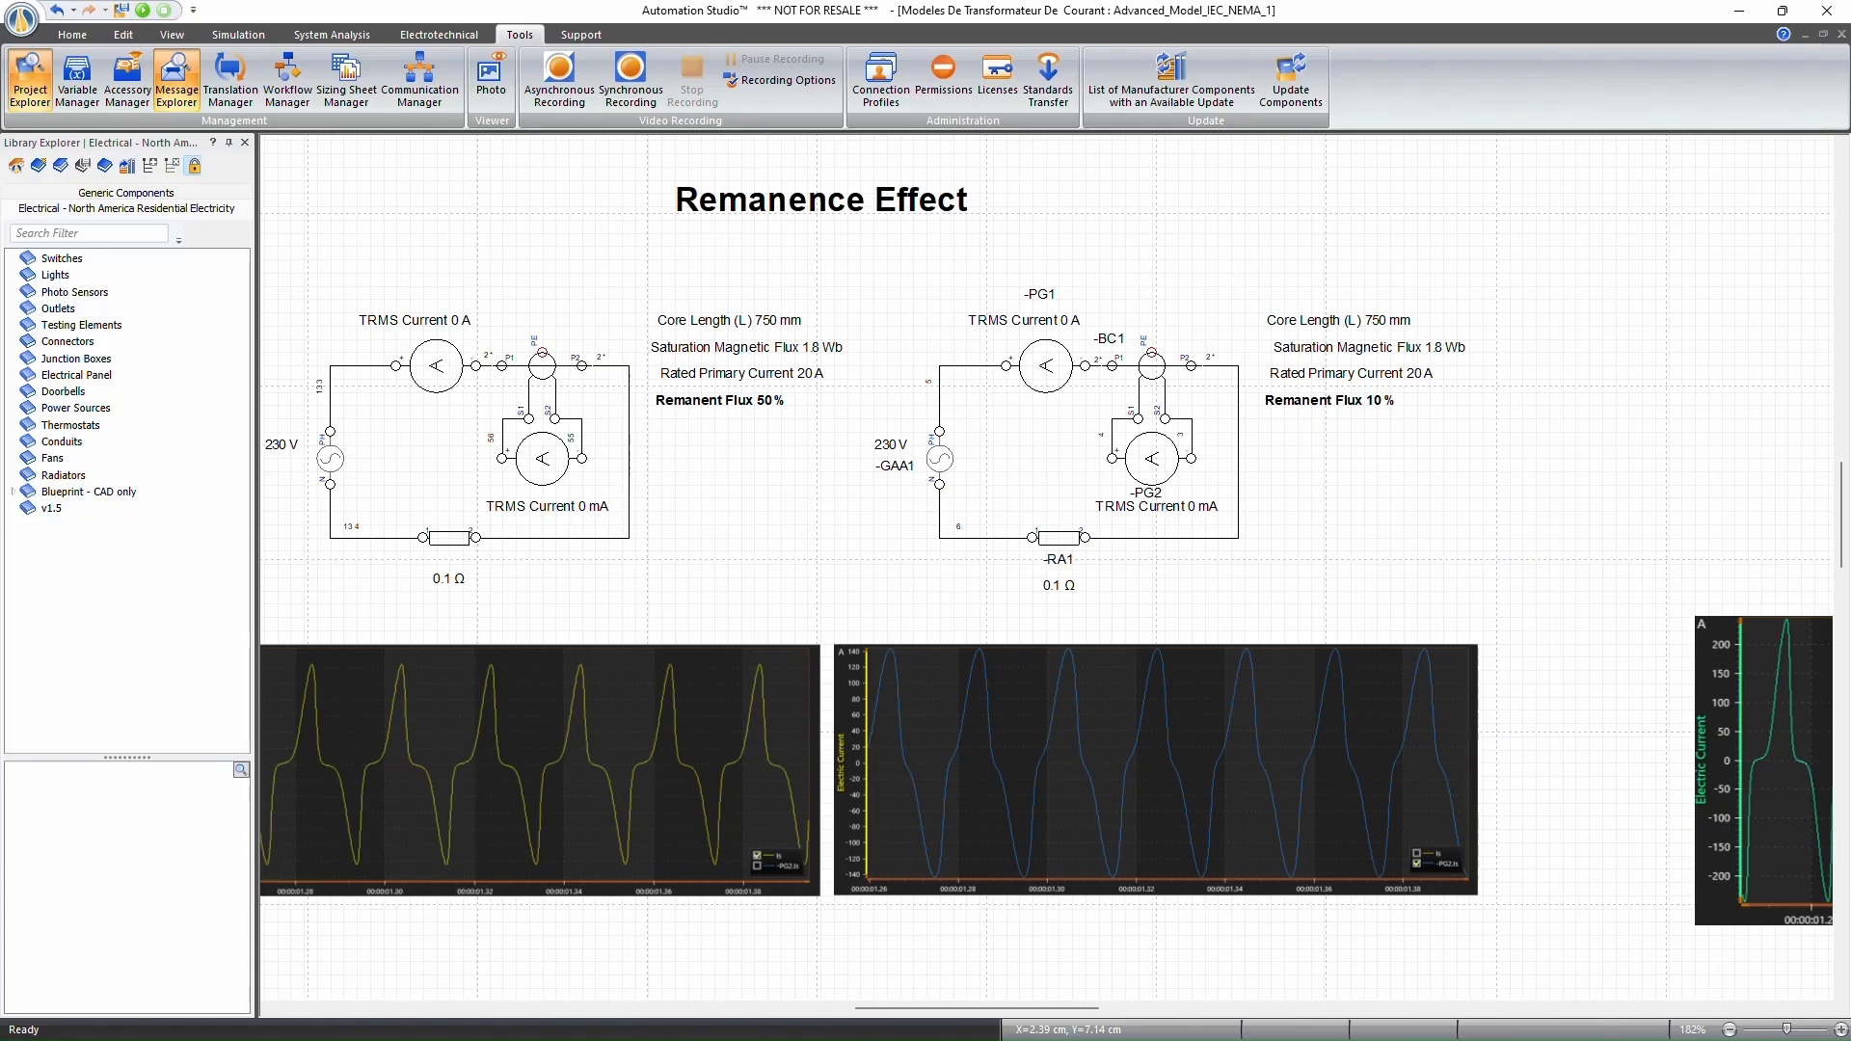
key("ctrl+Tab")
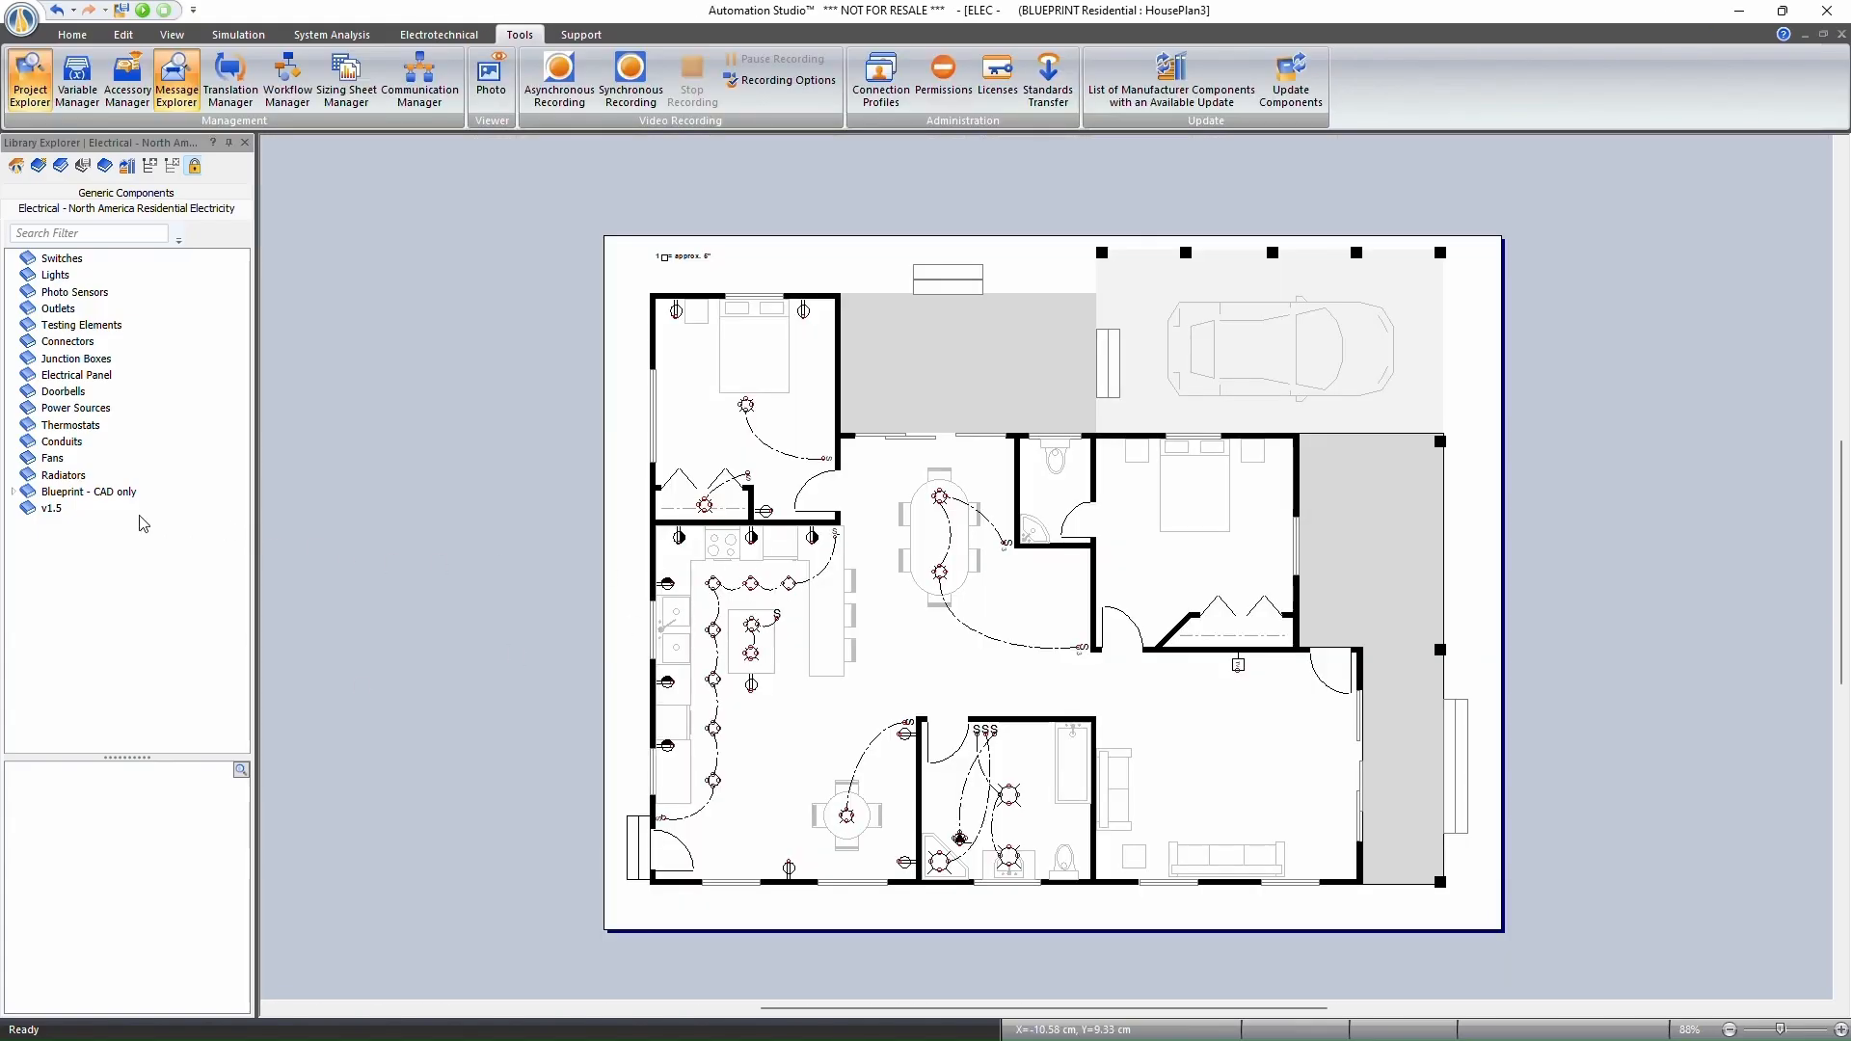
Expand the library's Blueprint - CAD only category and view the Small and Large Miscellaneous symbols.
double_click(116, 493)
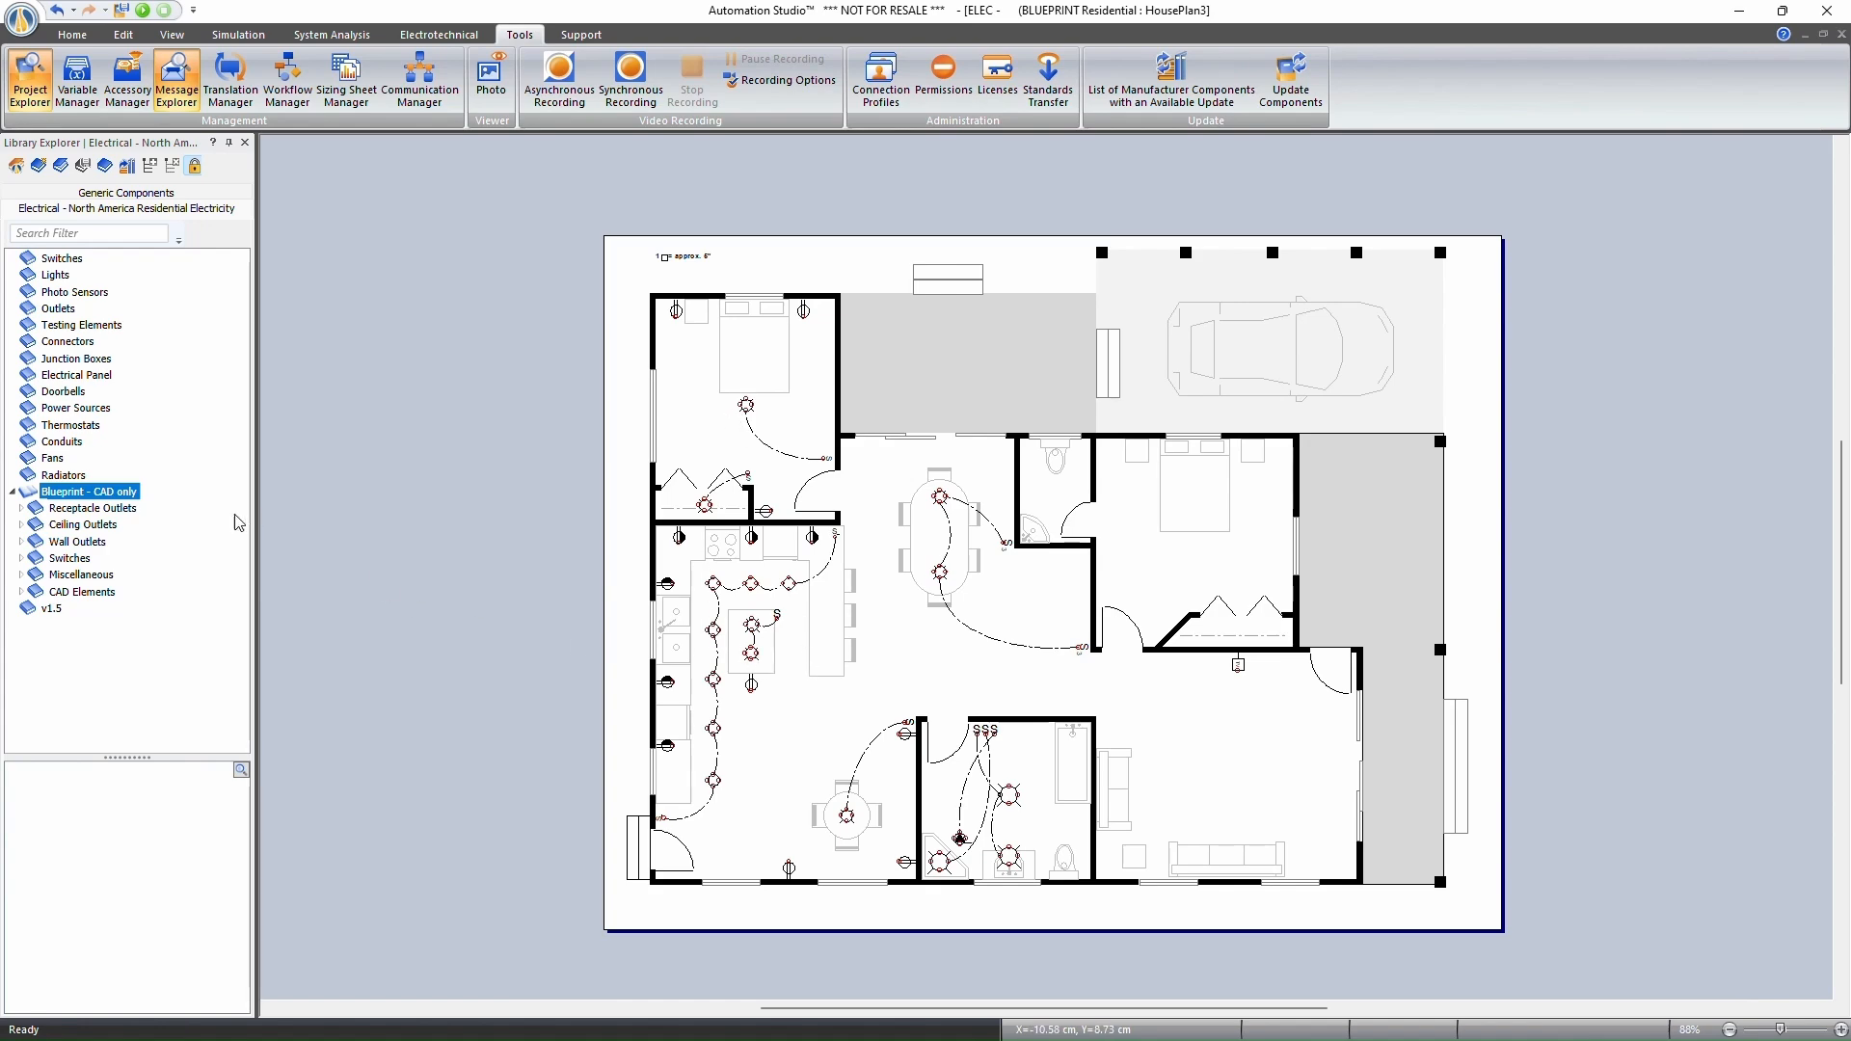
double_click(38, 576)
left_click(57, 592)
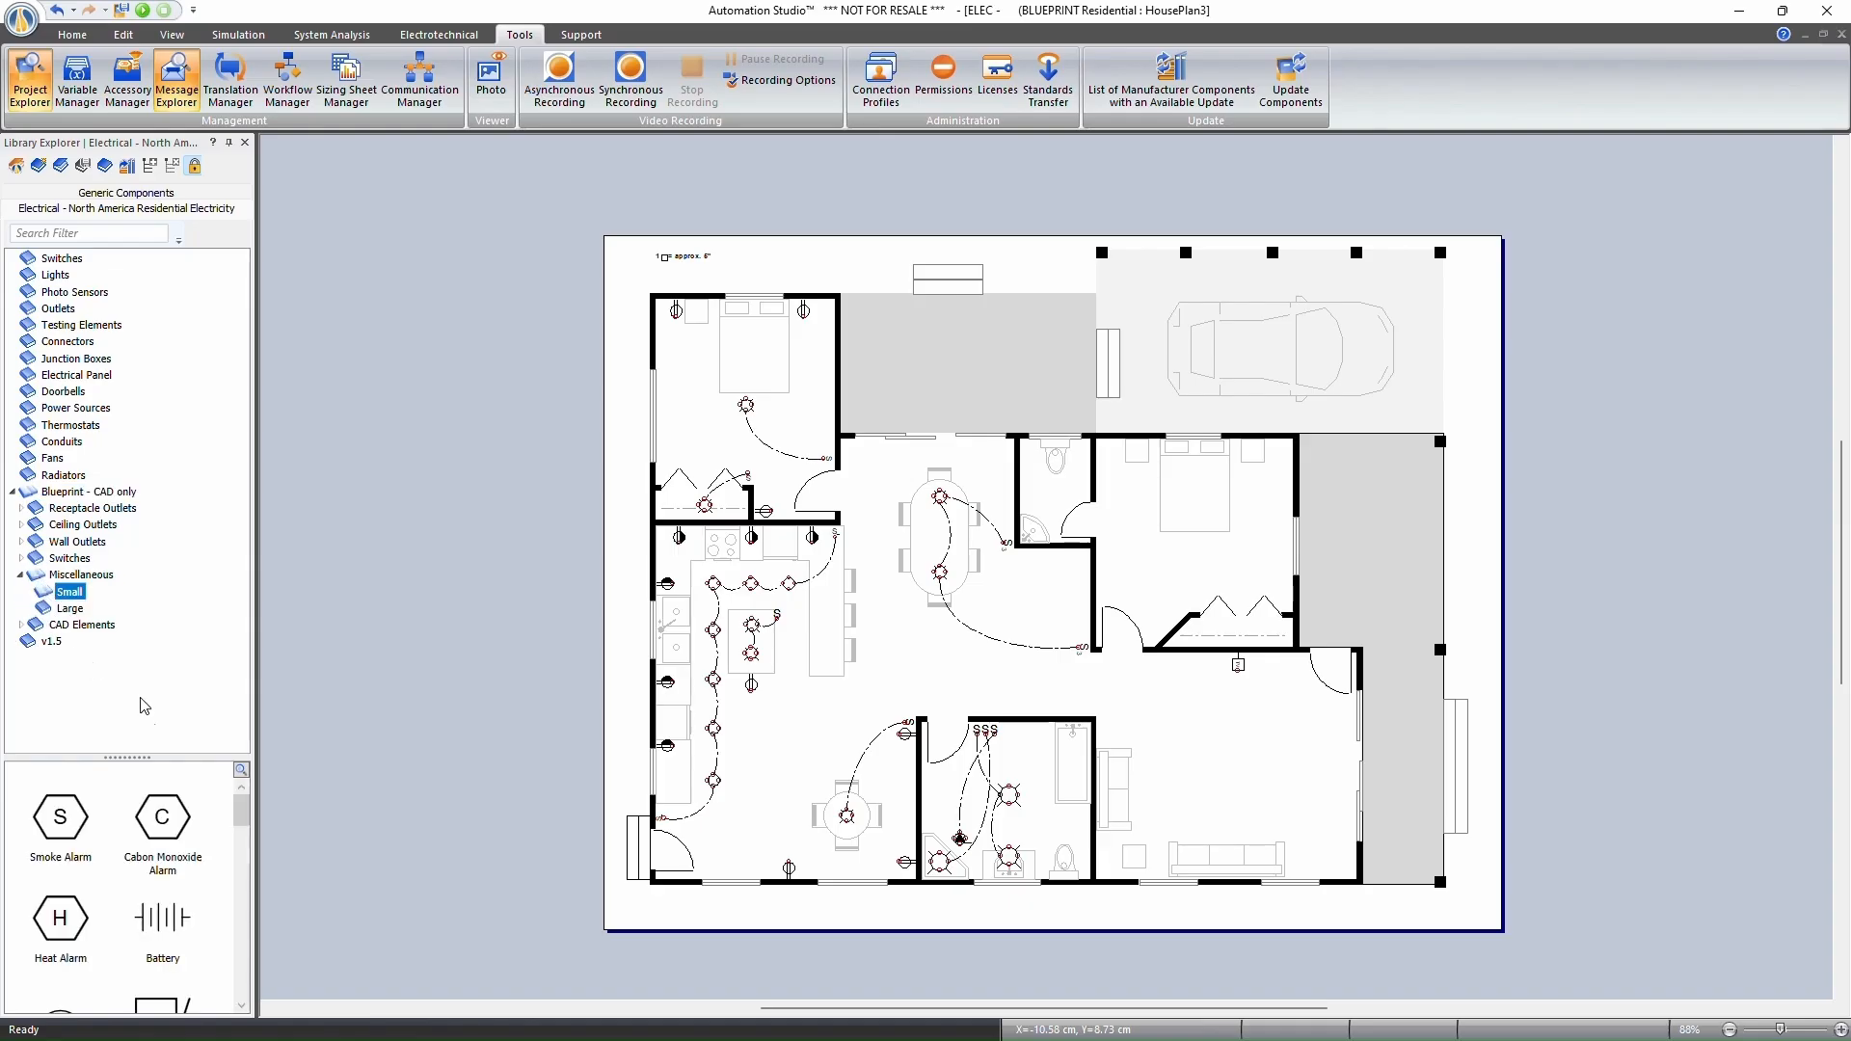
left_click(65, 609)
Browse the Small CAD Elements: Frame, Doors, Stairs, Kitchen, Bathroom, Appliances, and Bedroom, Living Room.
left_click(88, 627)
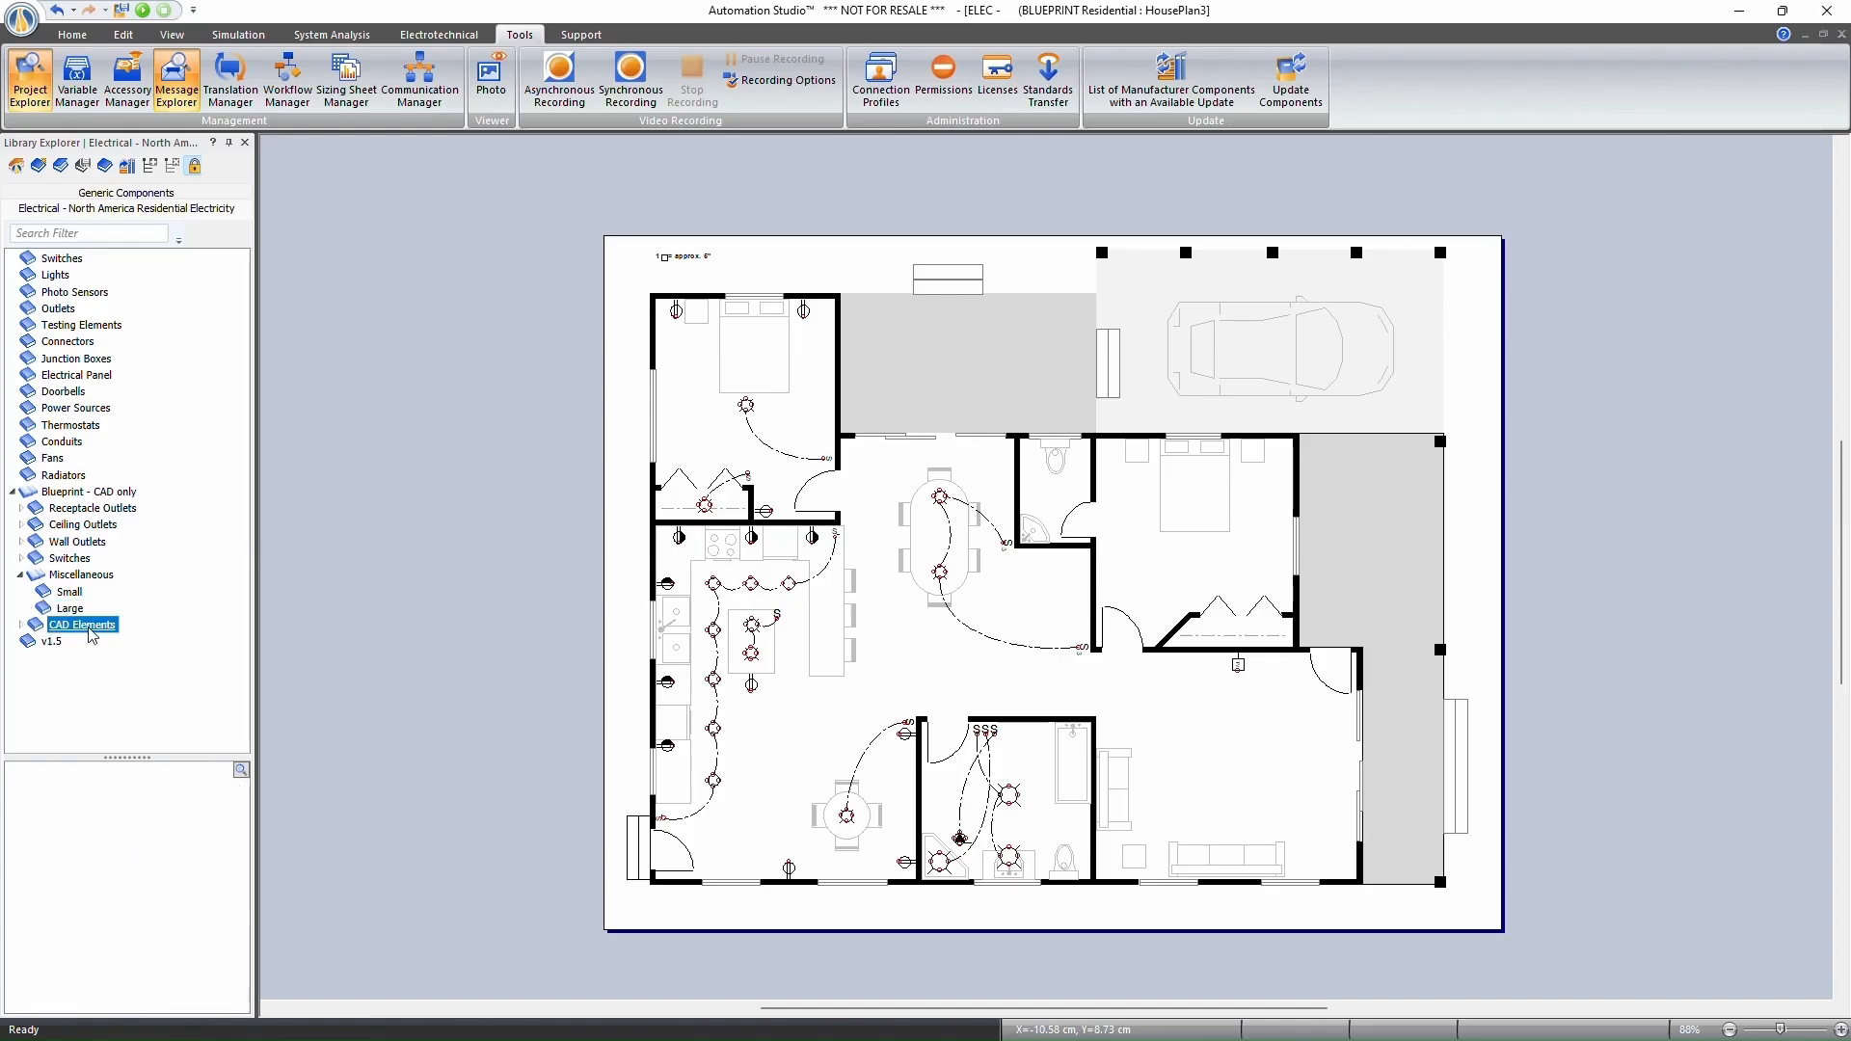
double_click(82, 625)
double_click(69, 641)
scroll(873, 601, "down", 1)
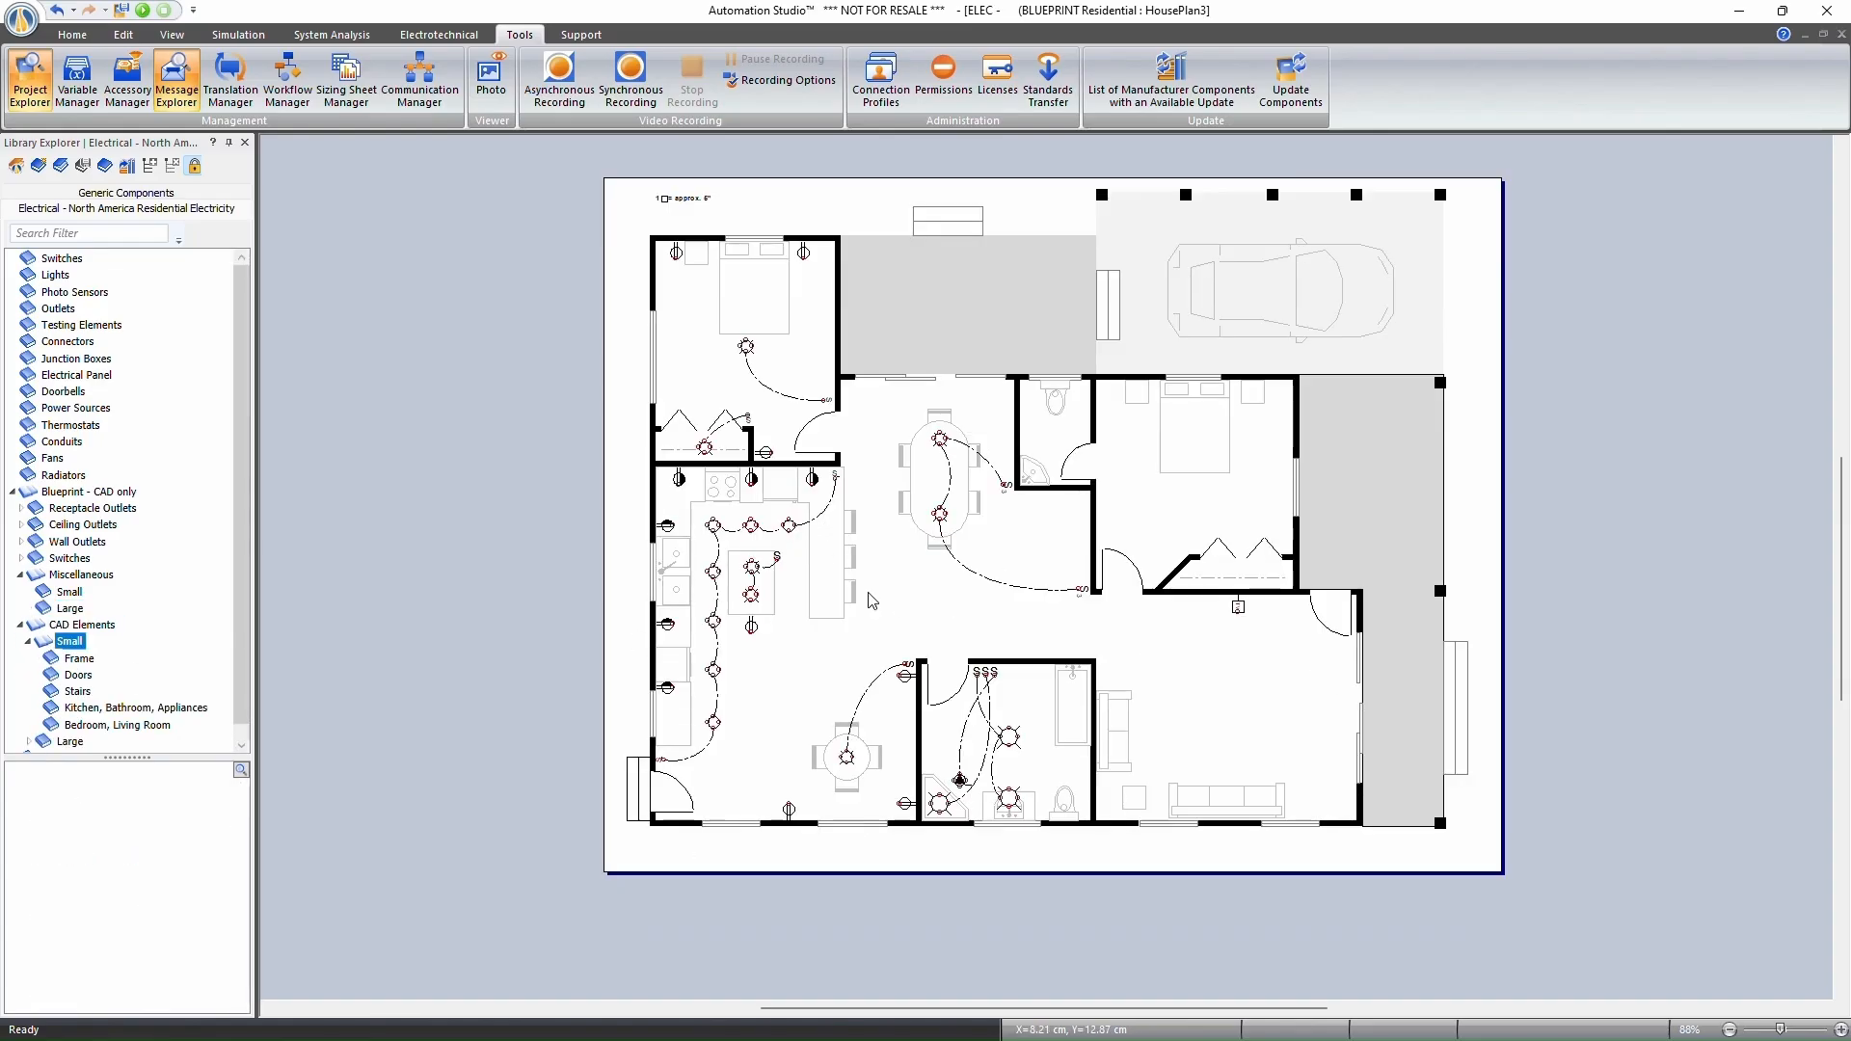
left_click(79, 659)
scroll(90, 675, "down", 1)
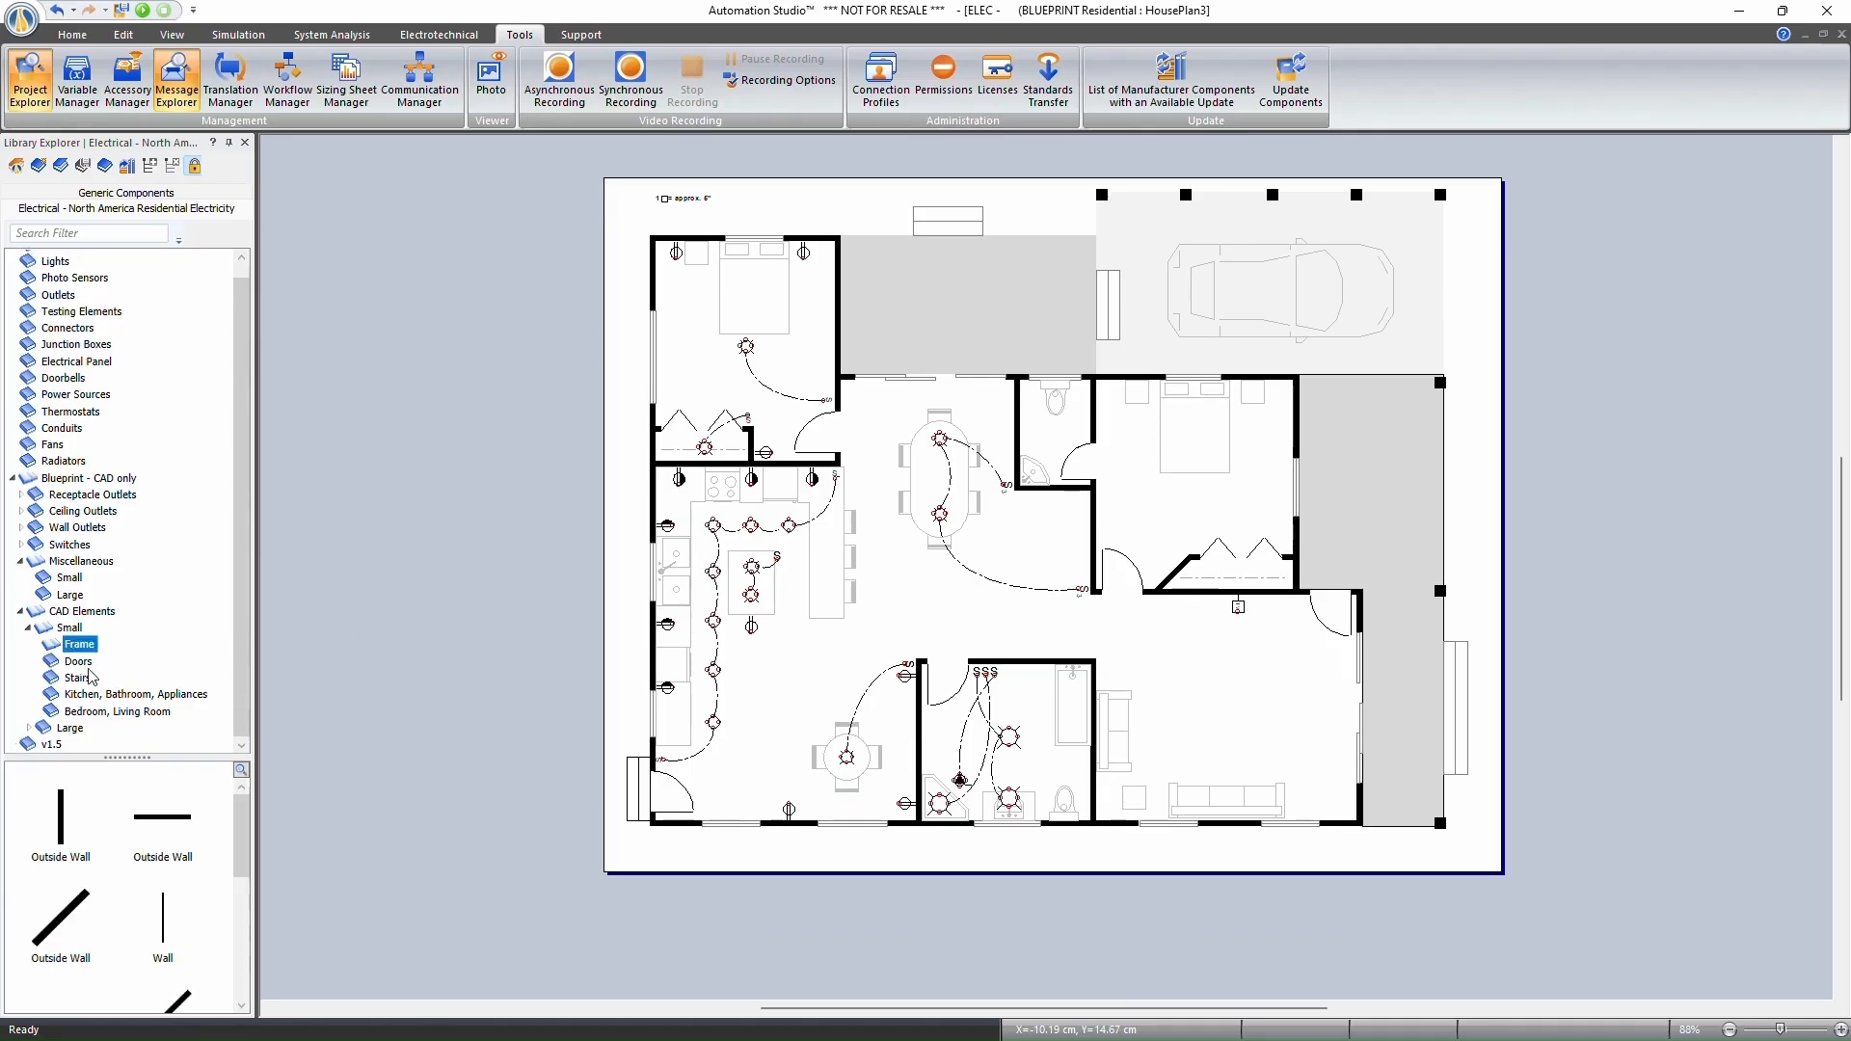
left_click(79, 661)
left_click(79, 678)
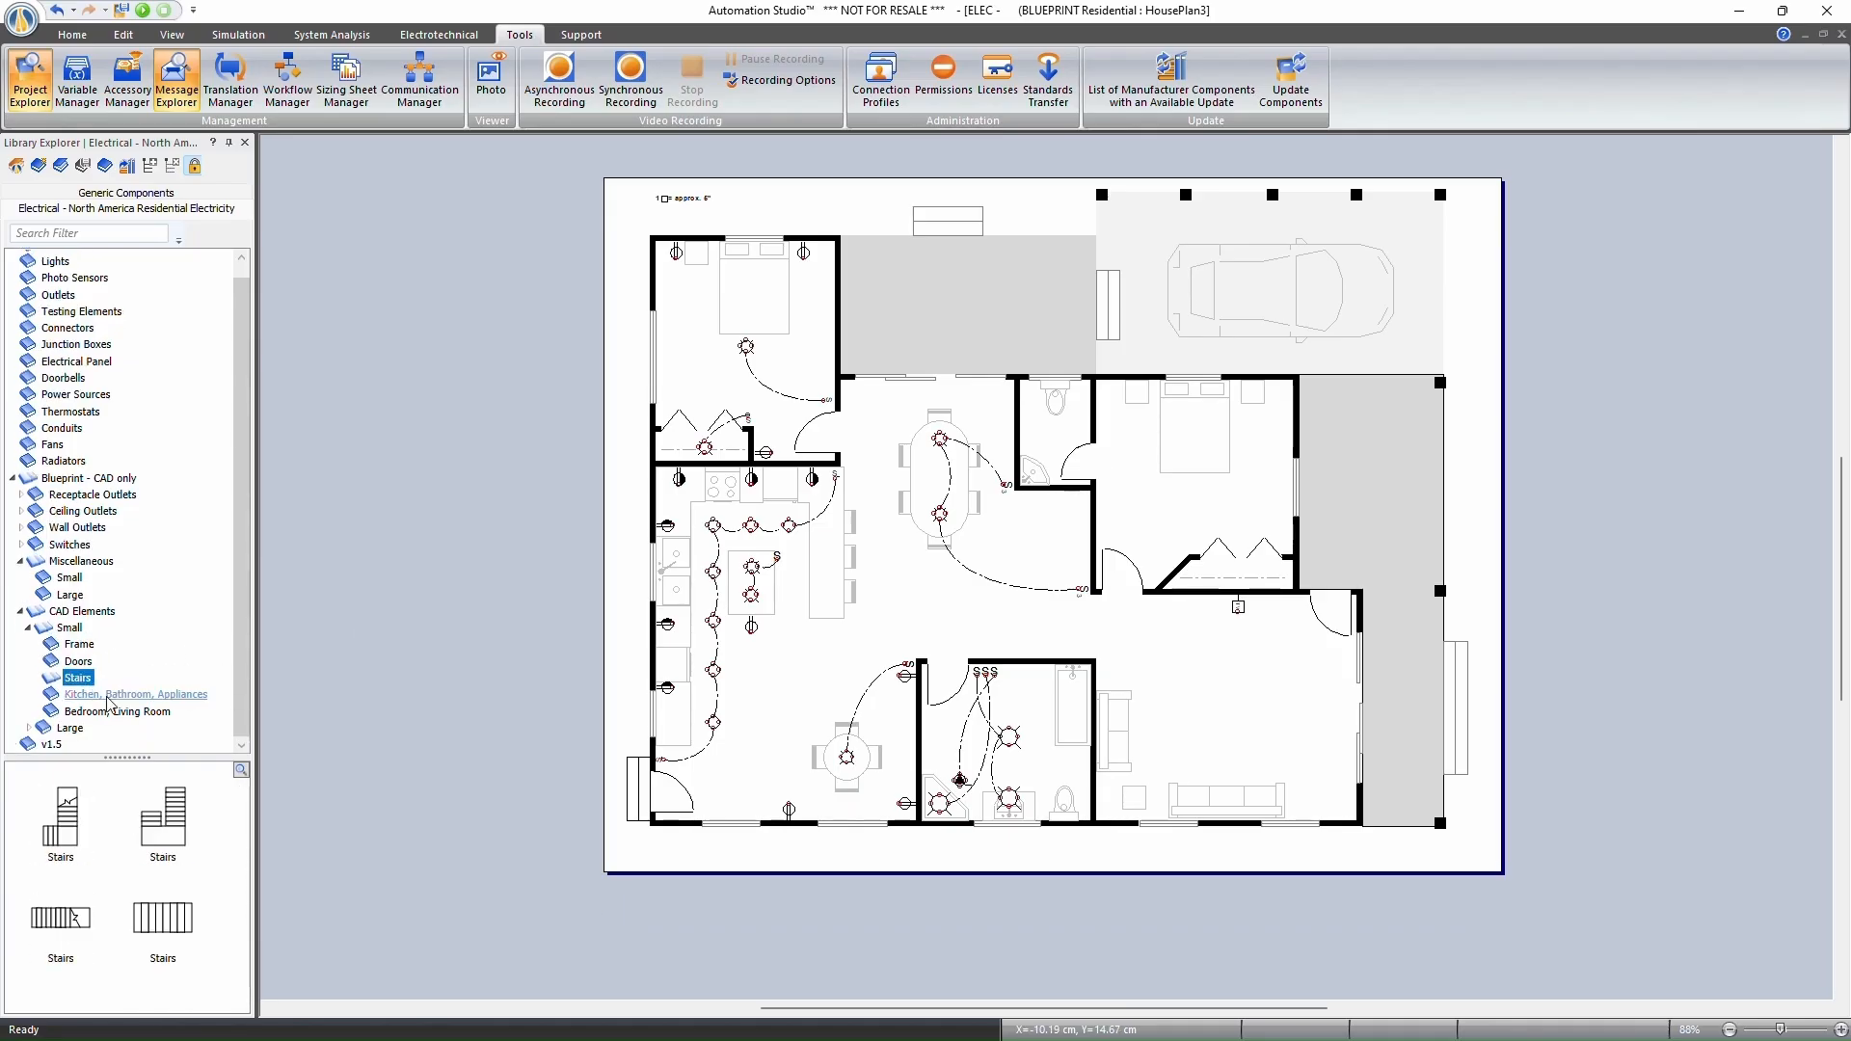
left_click(108, 695)
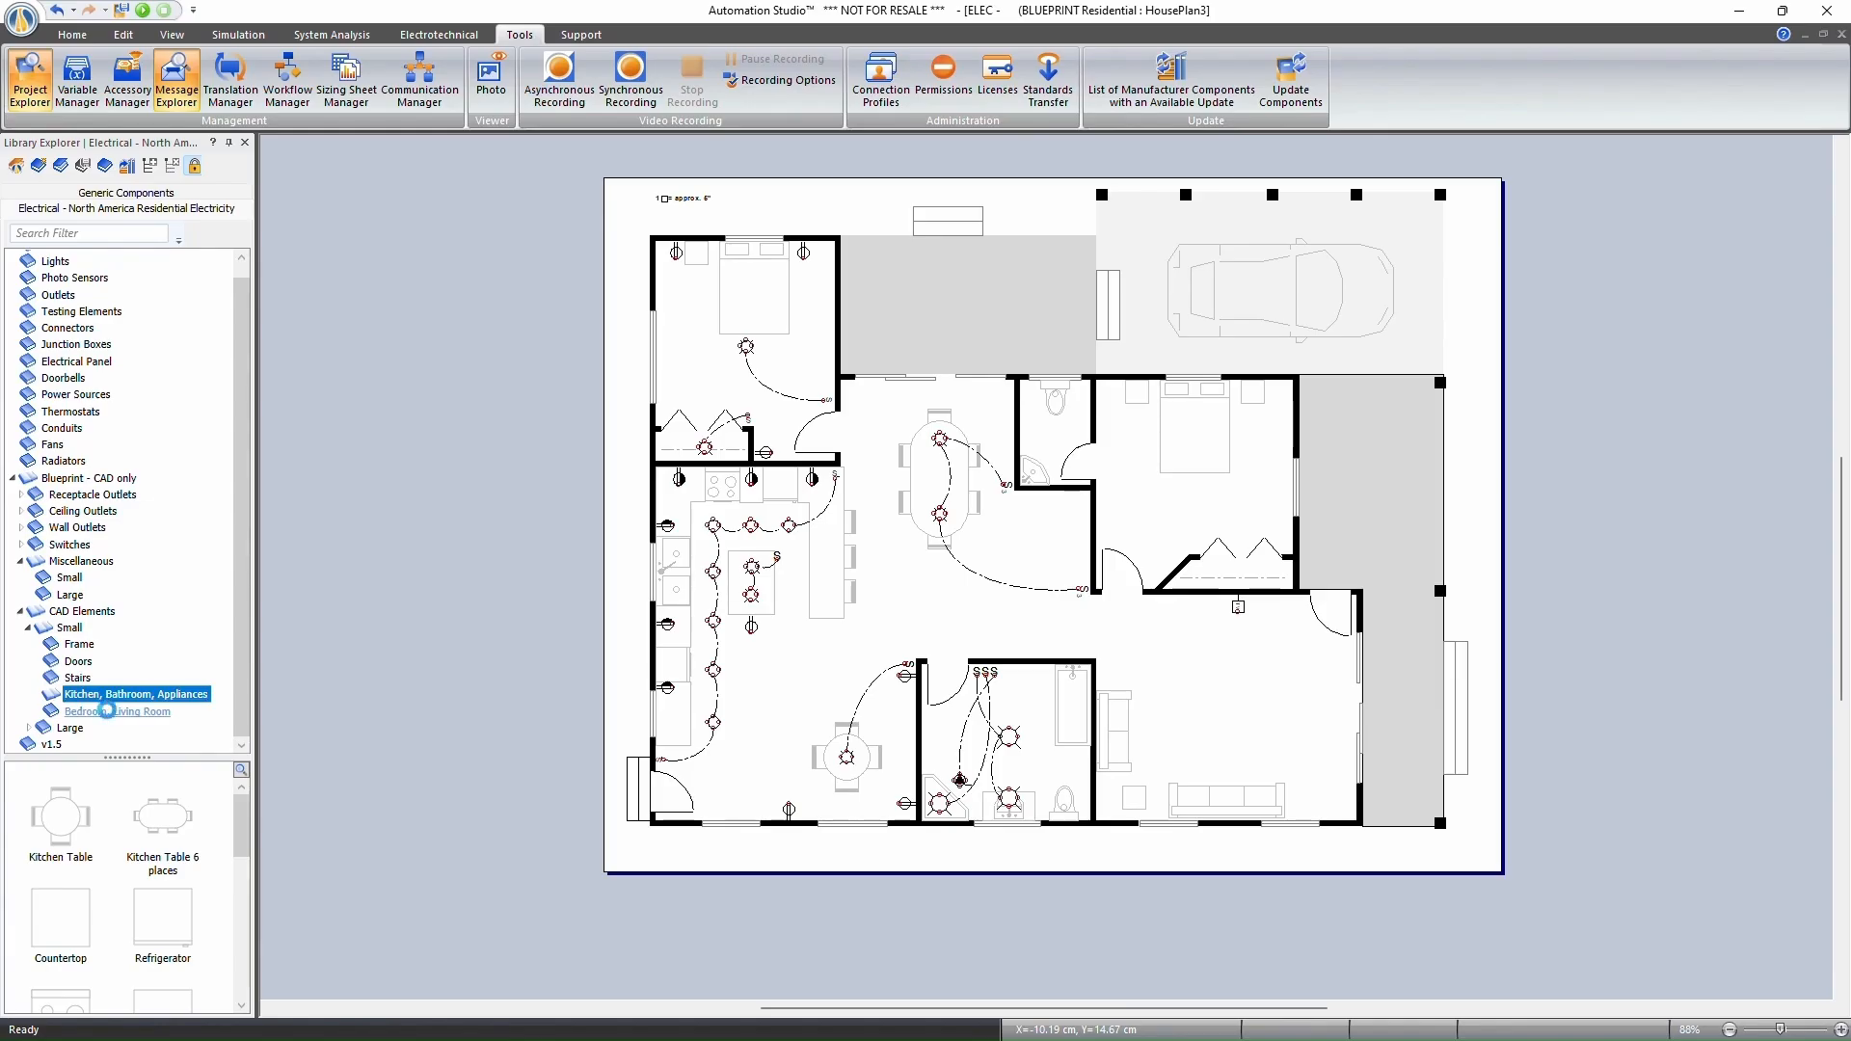
left_click(107, 710)
Browse the Large CAD Elements, including Frame, Doors, Stairs, and Kitchen, Bathroom, Appliances.
double_click(73, 729)
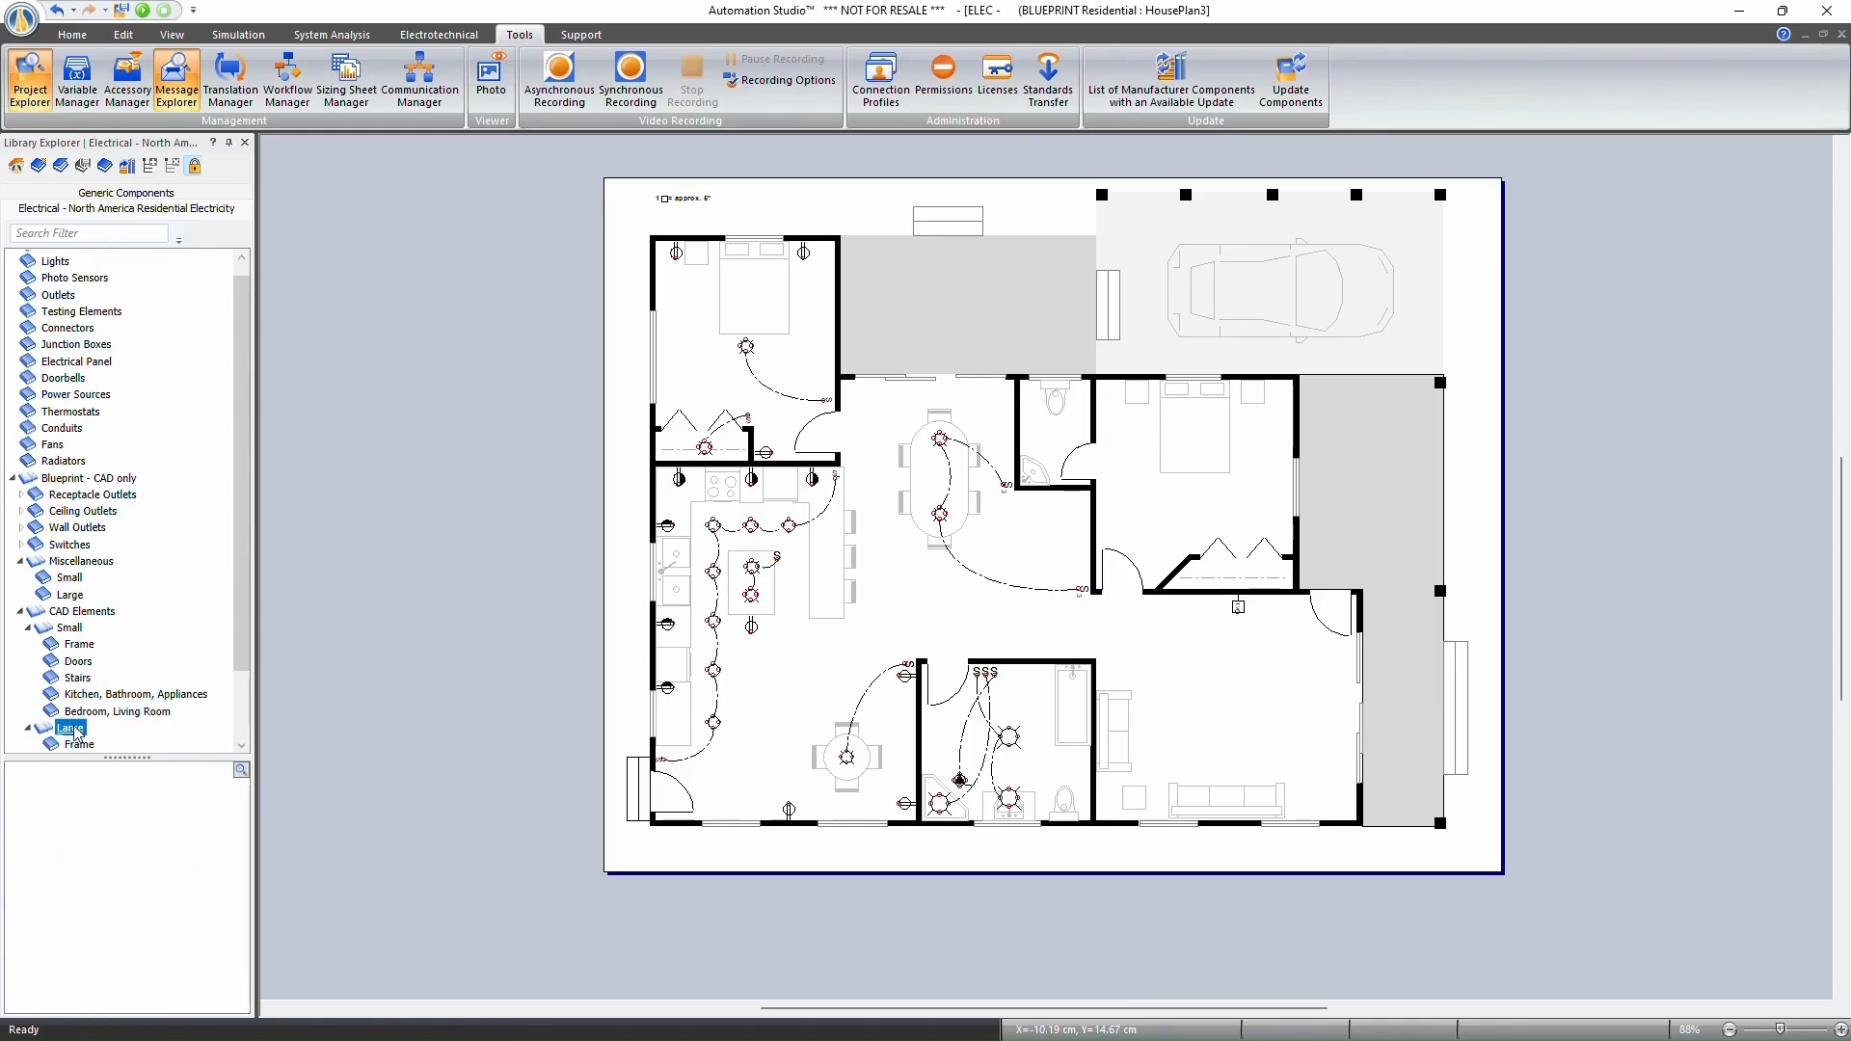
left_click(79, 698)
left_click(78, 714)
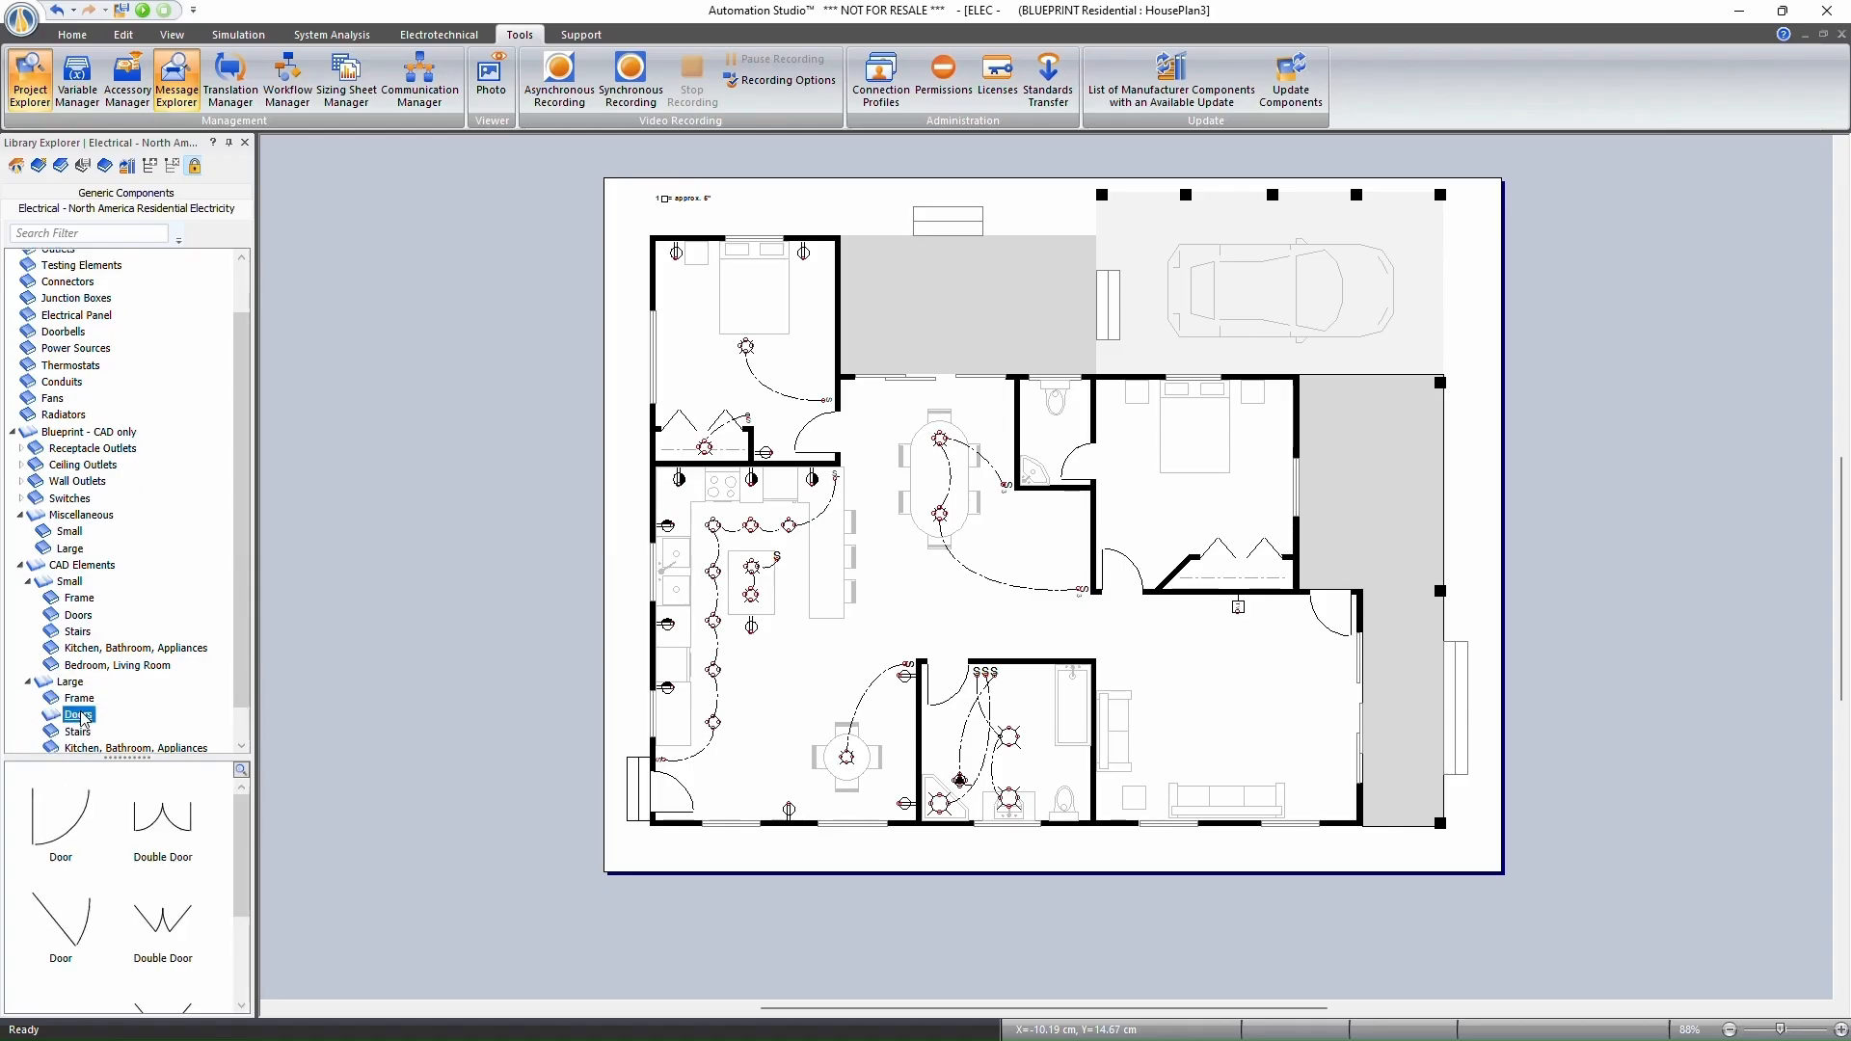
left_click(84, 735)
left_click(135, 747)
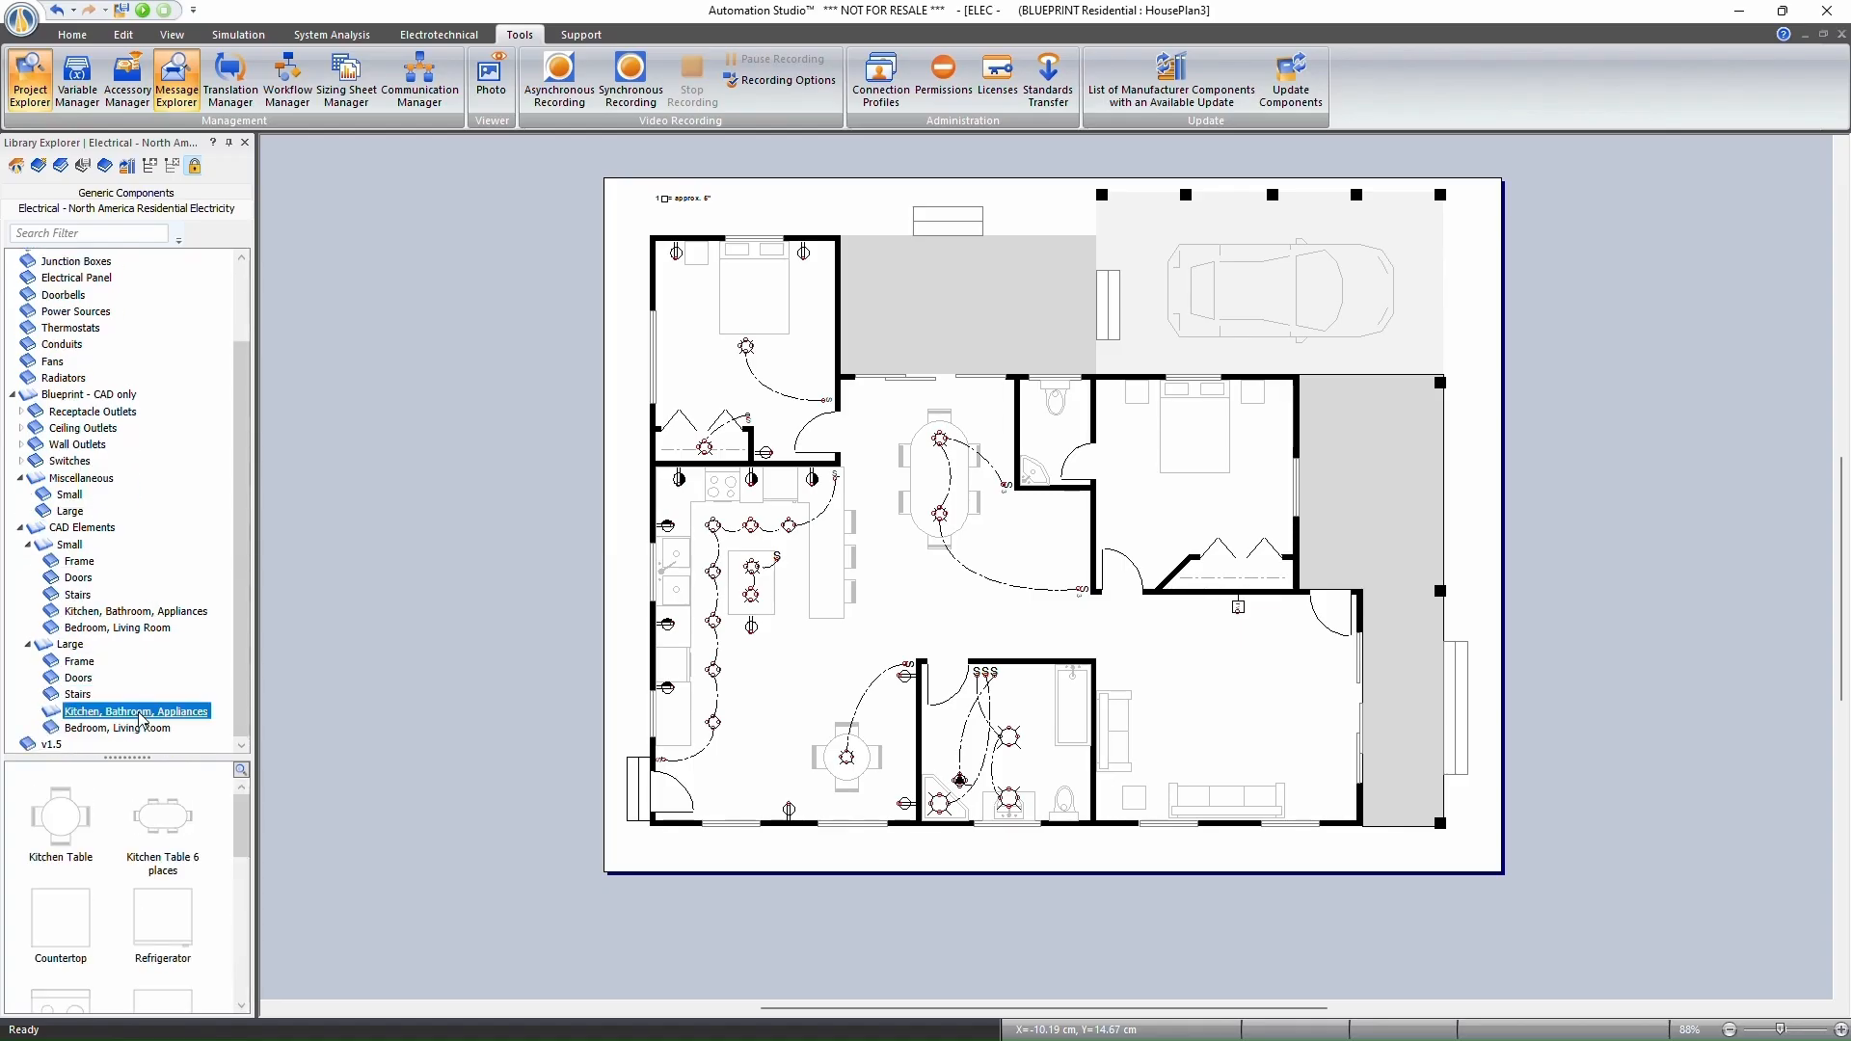
scroll(125, 655, "up", 1)
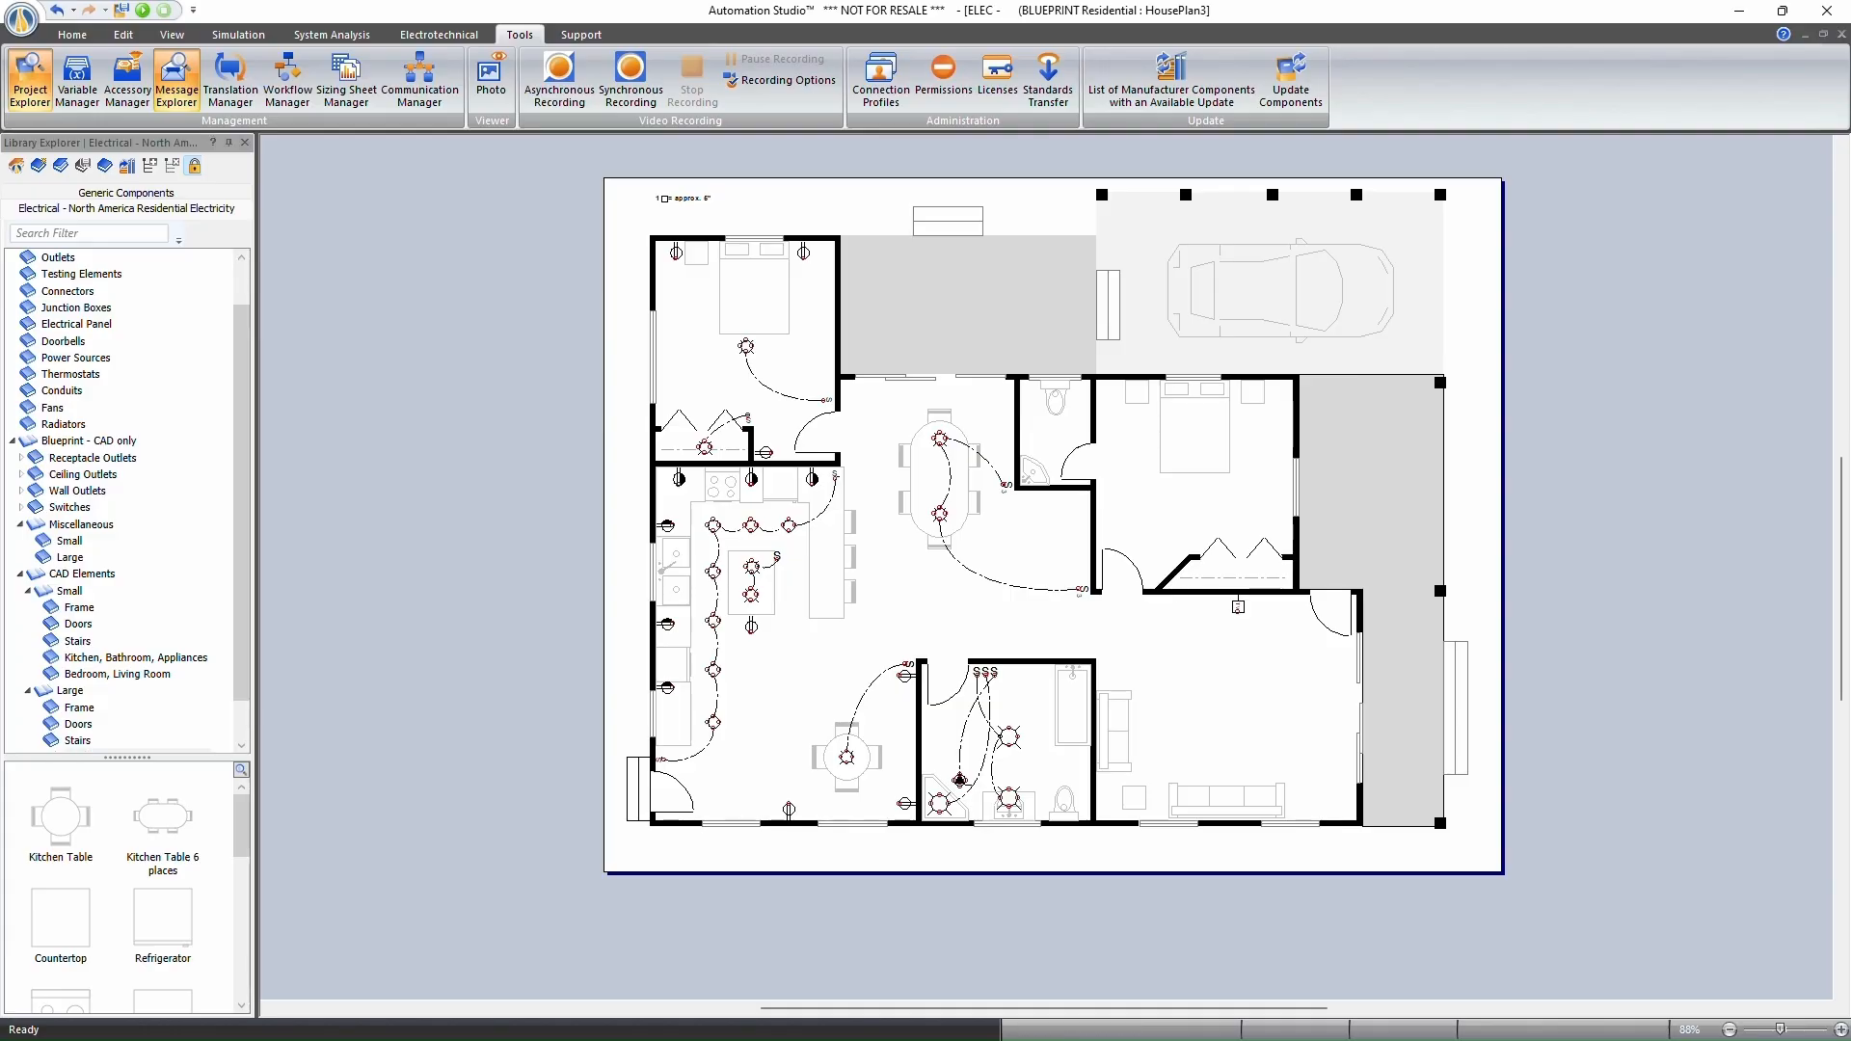
Switch to the BluePrint_CAD diagram and view the Small and Large Receptacle Outlets in the library.
key("ctrl+Tab")
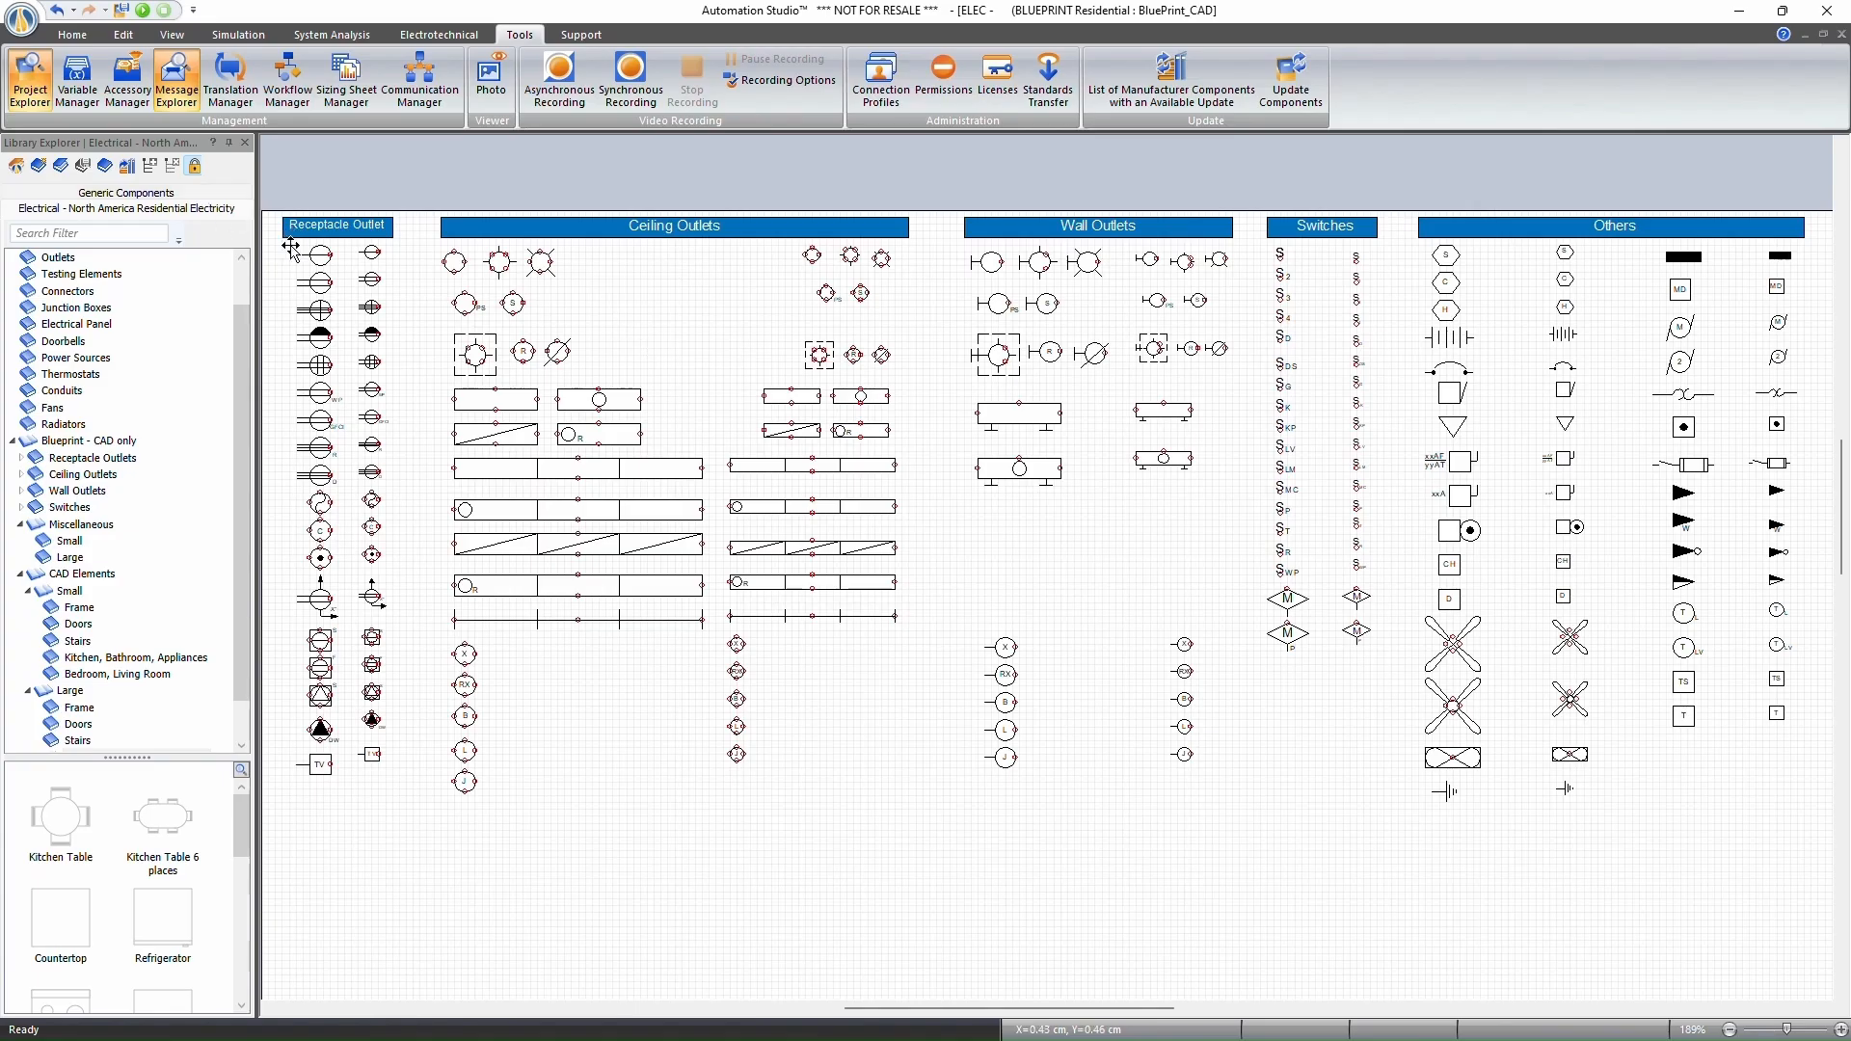
scroll(58, 485, "up", 1)
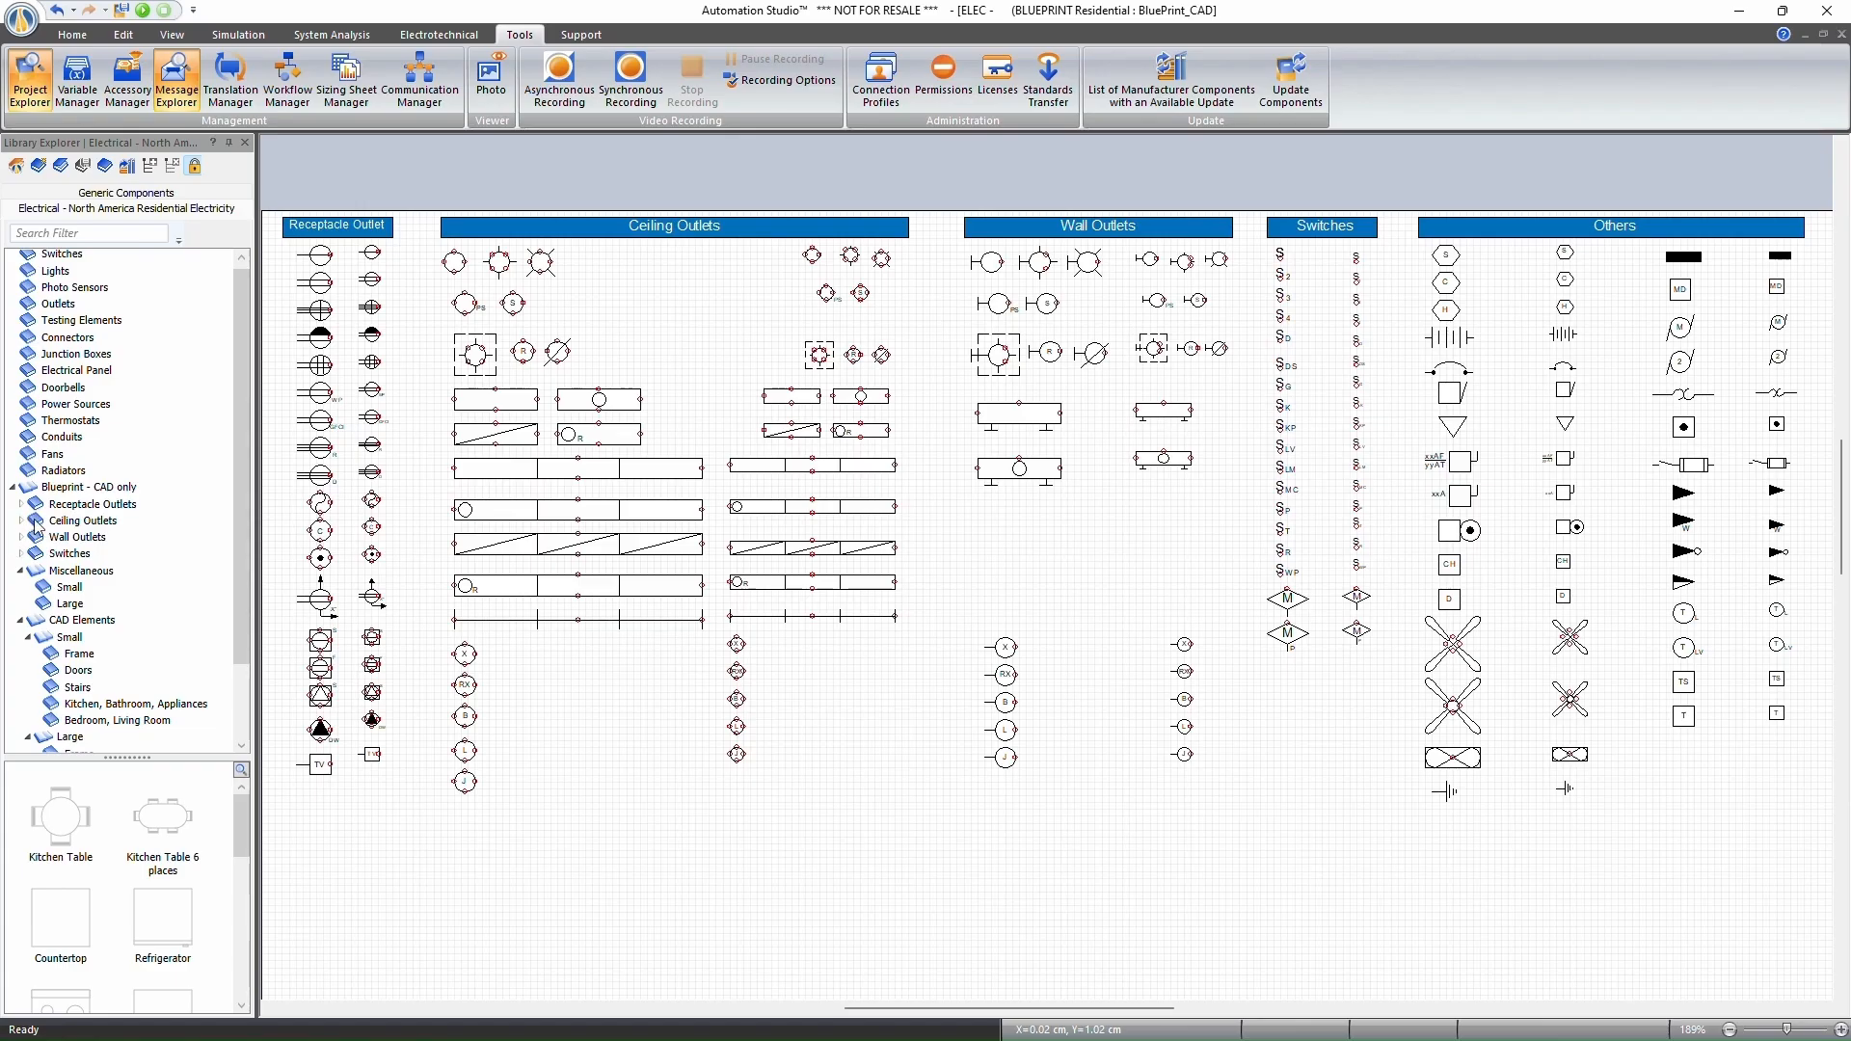
left_click(69, 506)
left_click(69, 506)
left_click(70, 507)
left_click(68, 523)
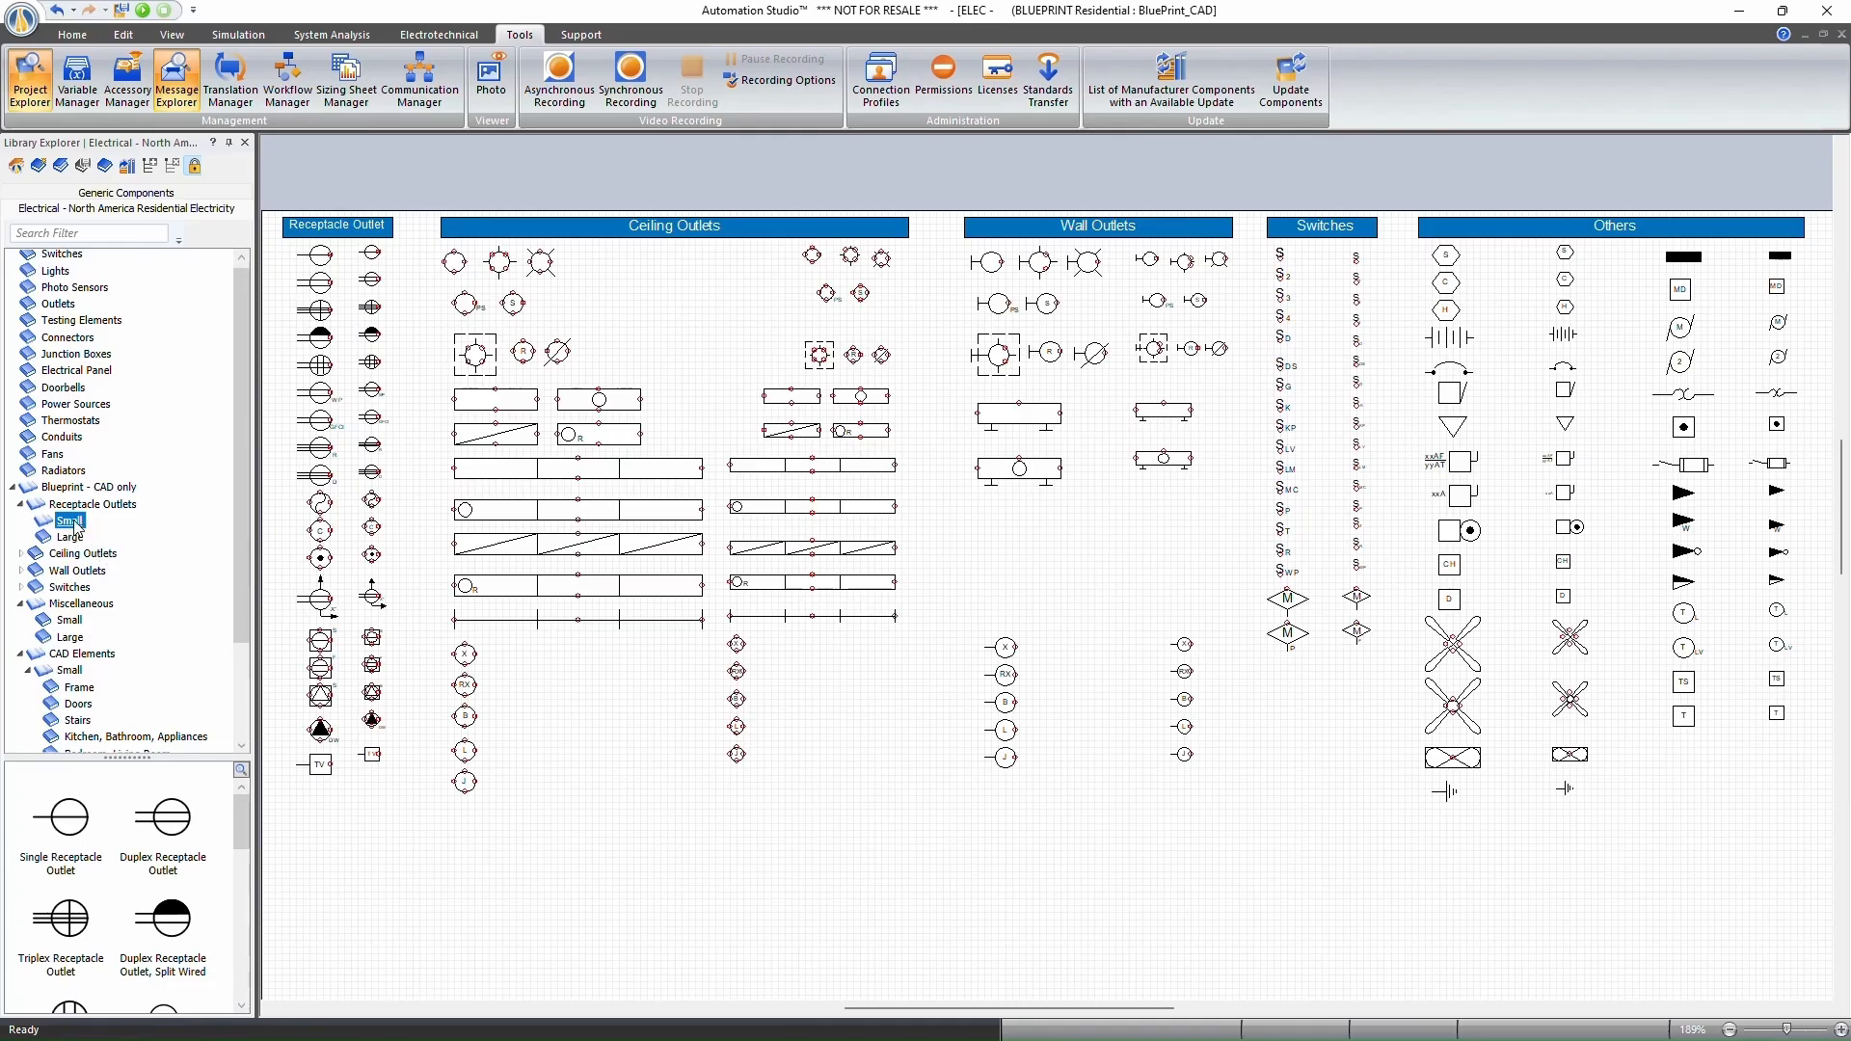
left_click(71, 537)
View the Small and Large symbols of the library's Ceiling Outlets and Wall Outlets categories.
left_click(74, 555)
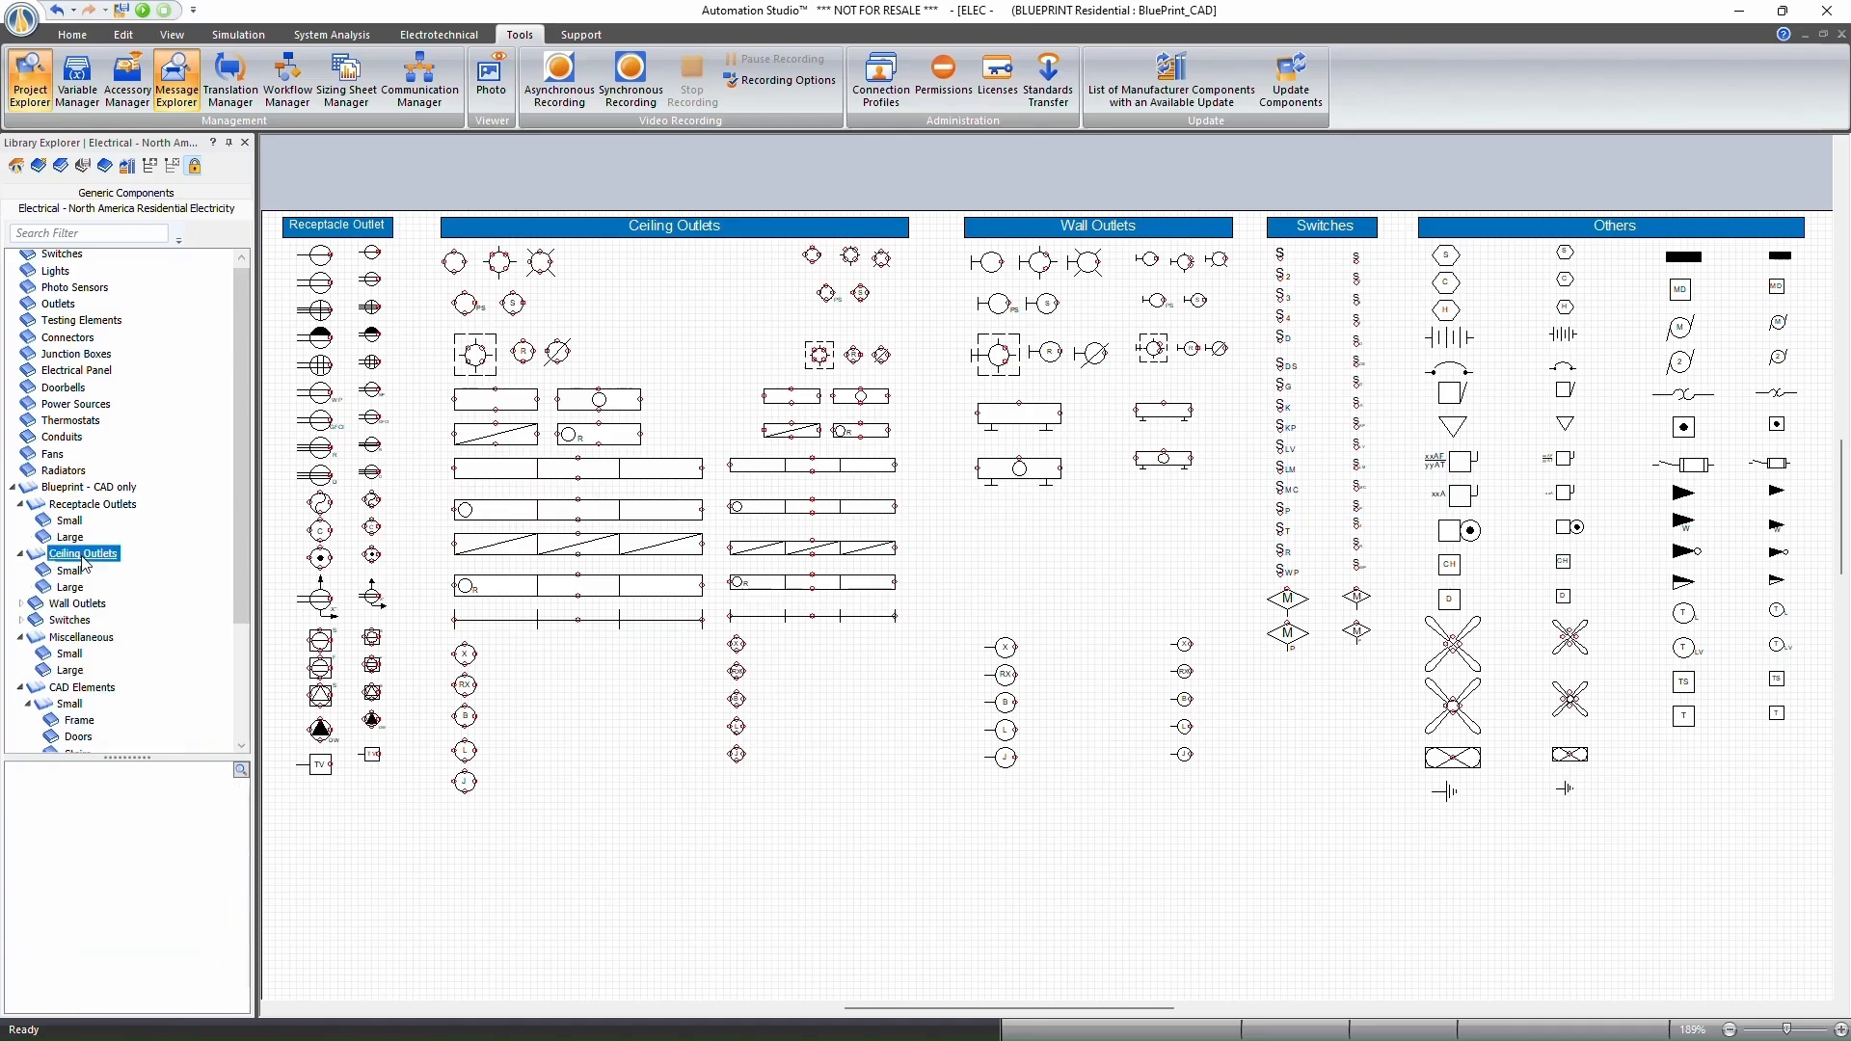
left_click(74, 555)
left_click(74, 555)
left_click(71, 572)
left_click(71, 588)
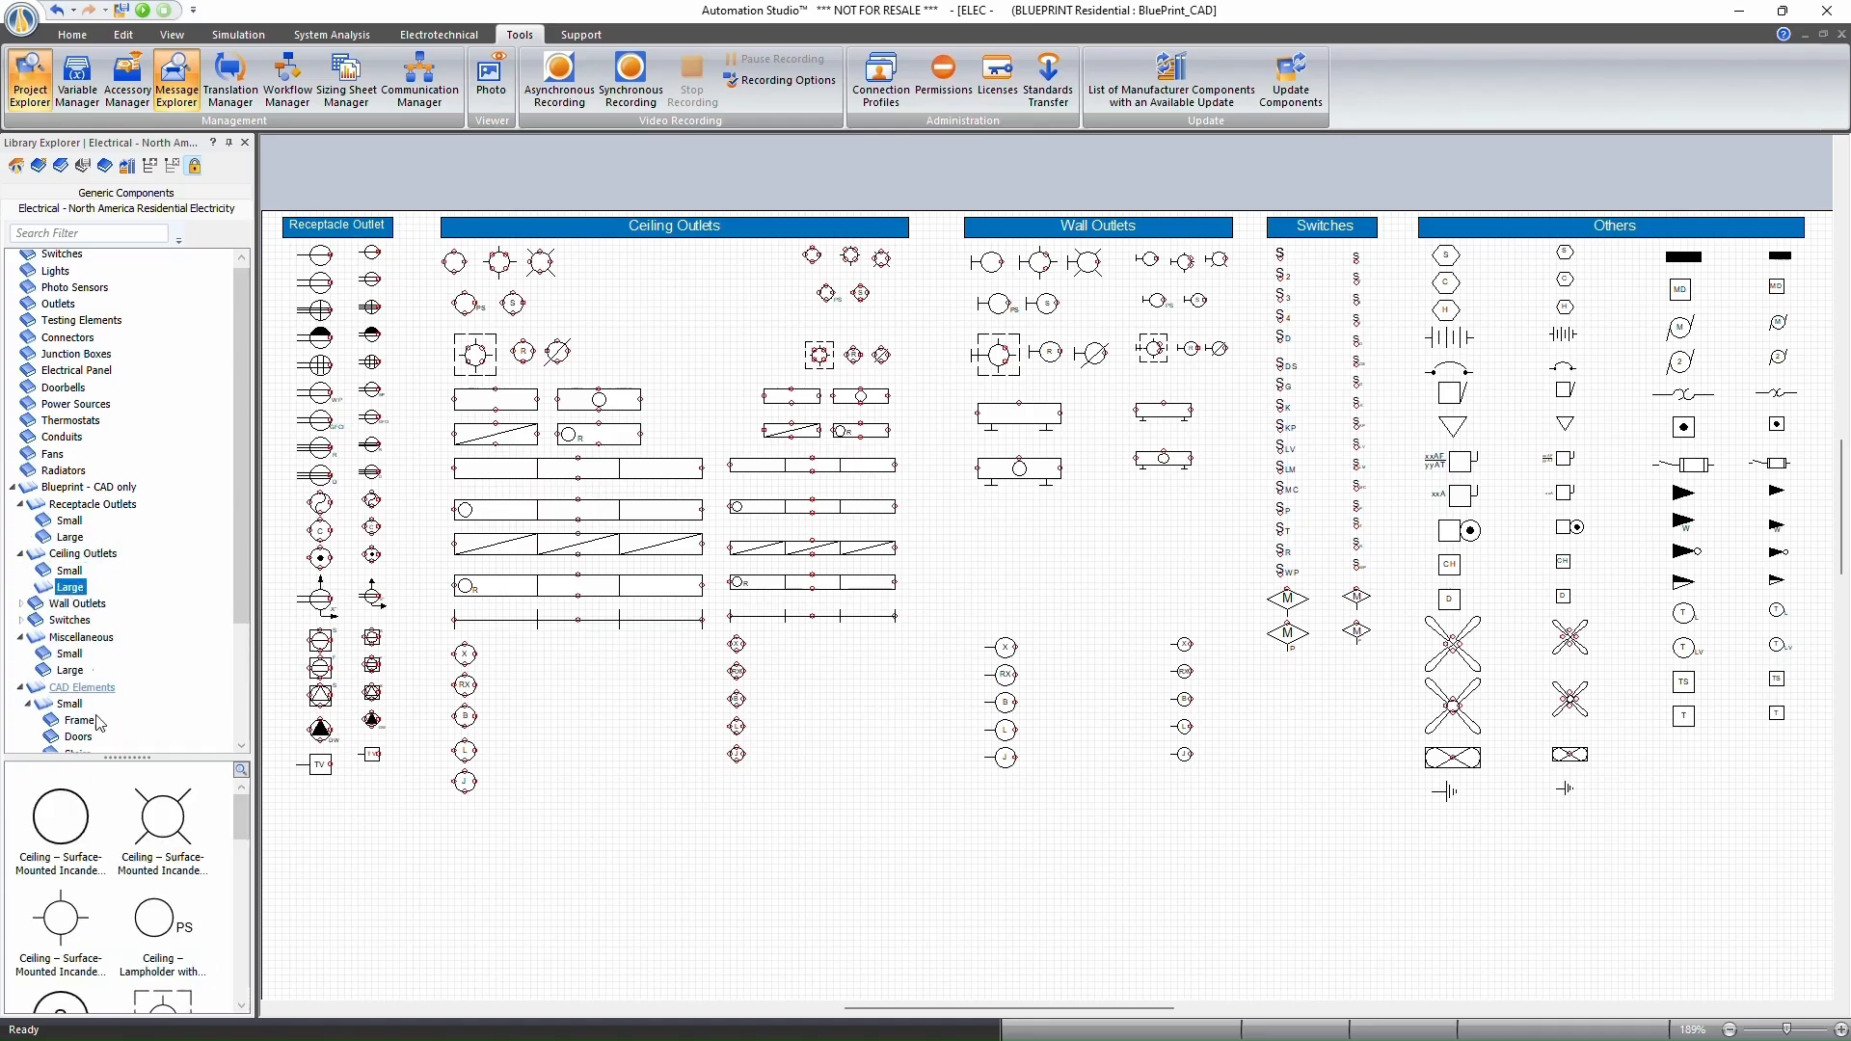
left_click(68, 605)
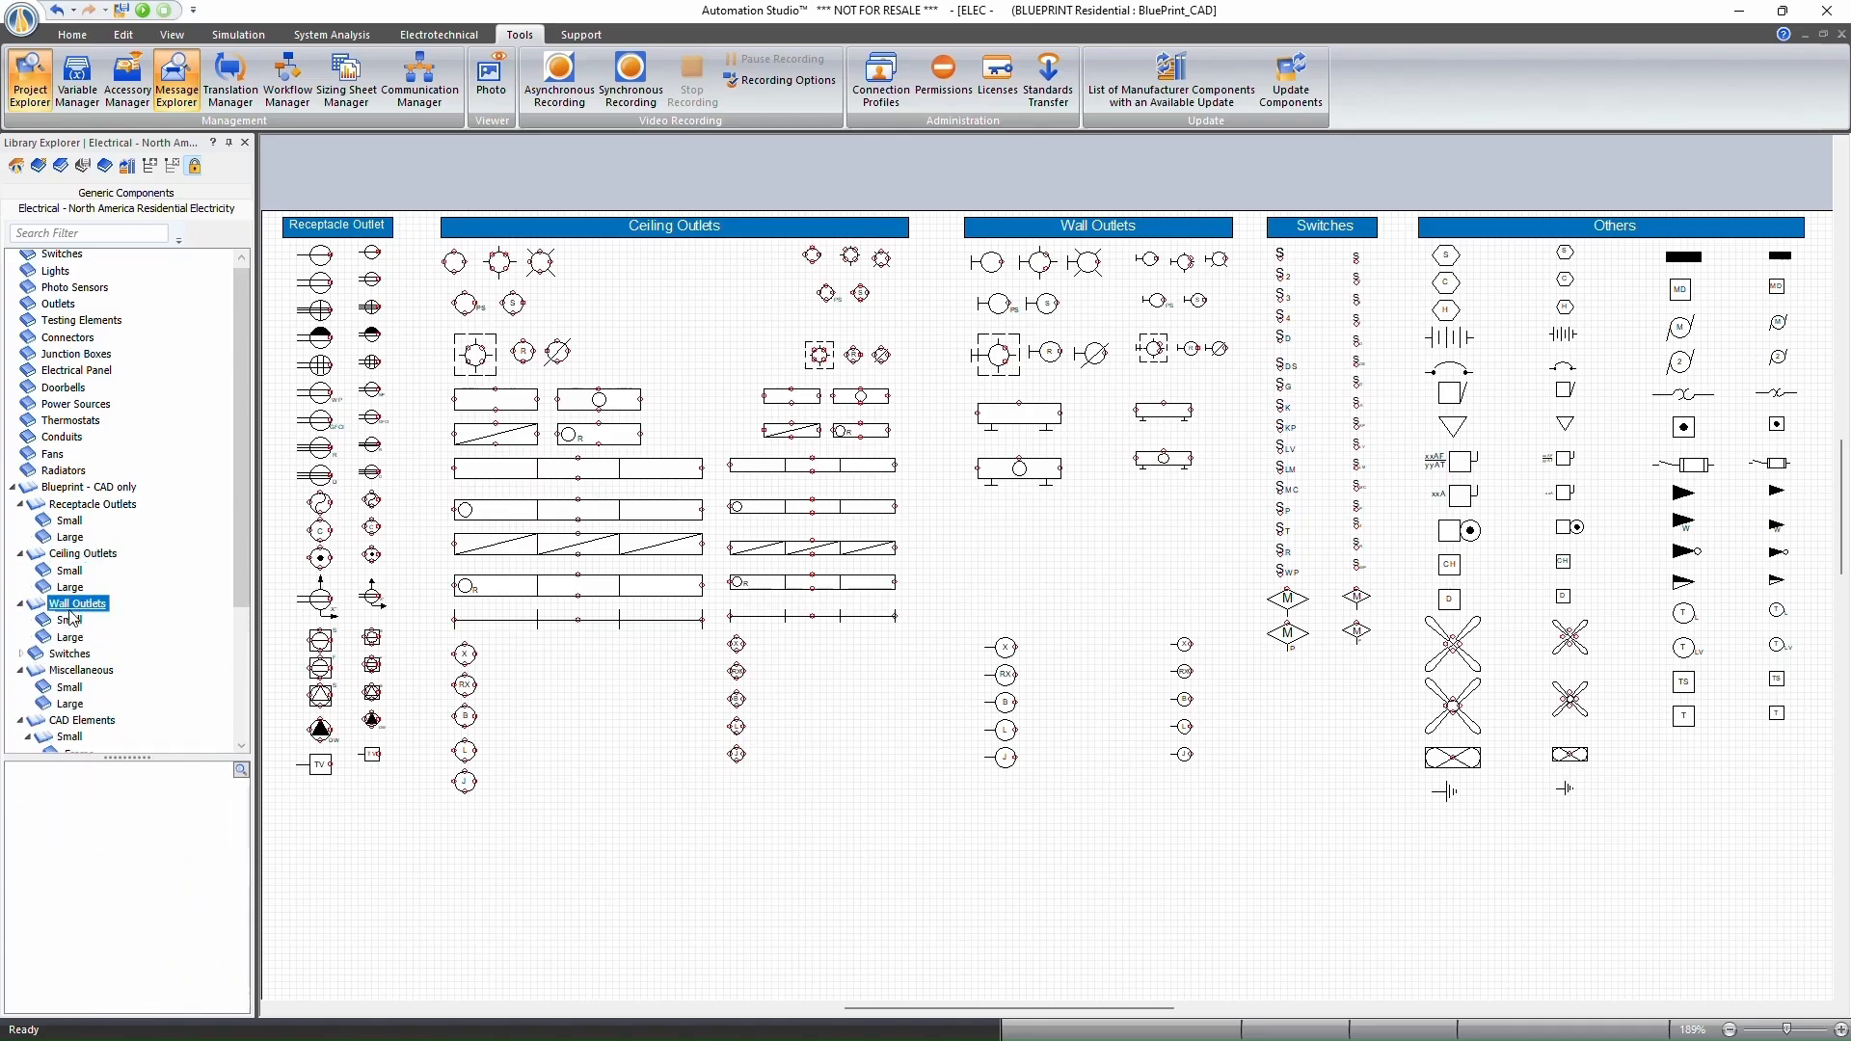
left_click(69, 621)
left_click(70, 638)
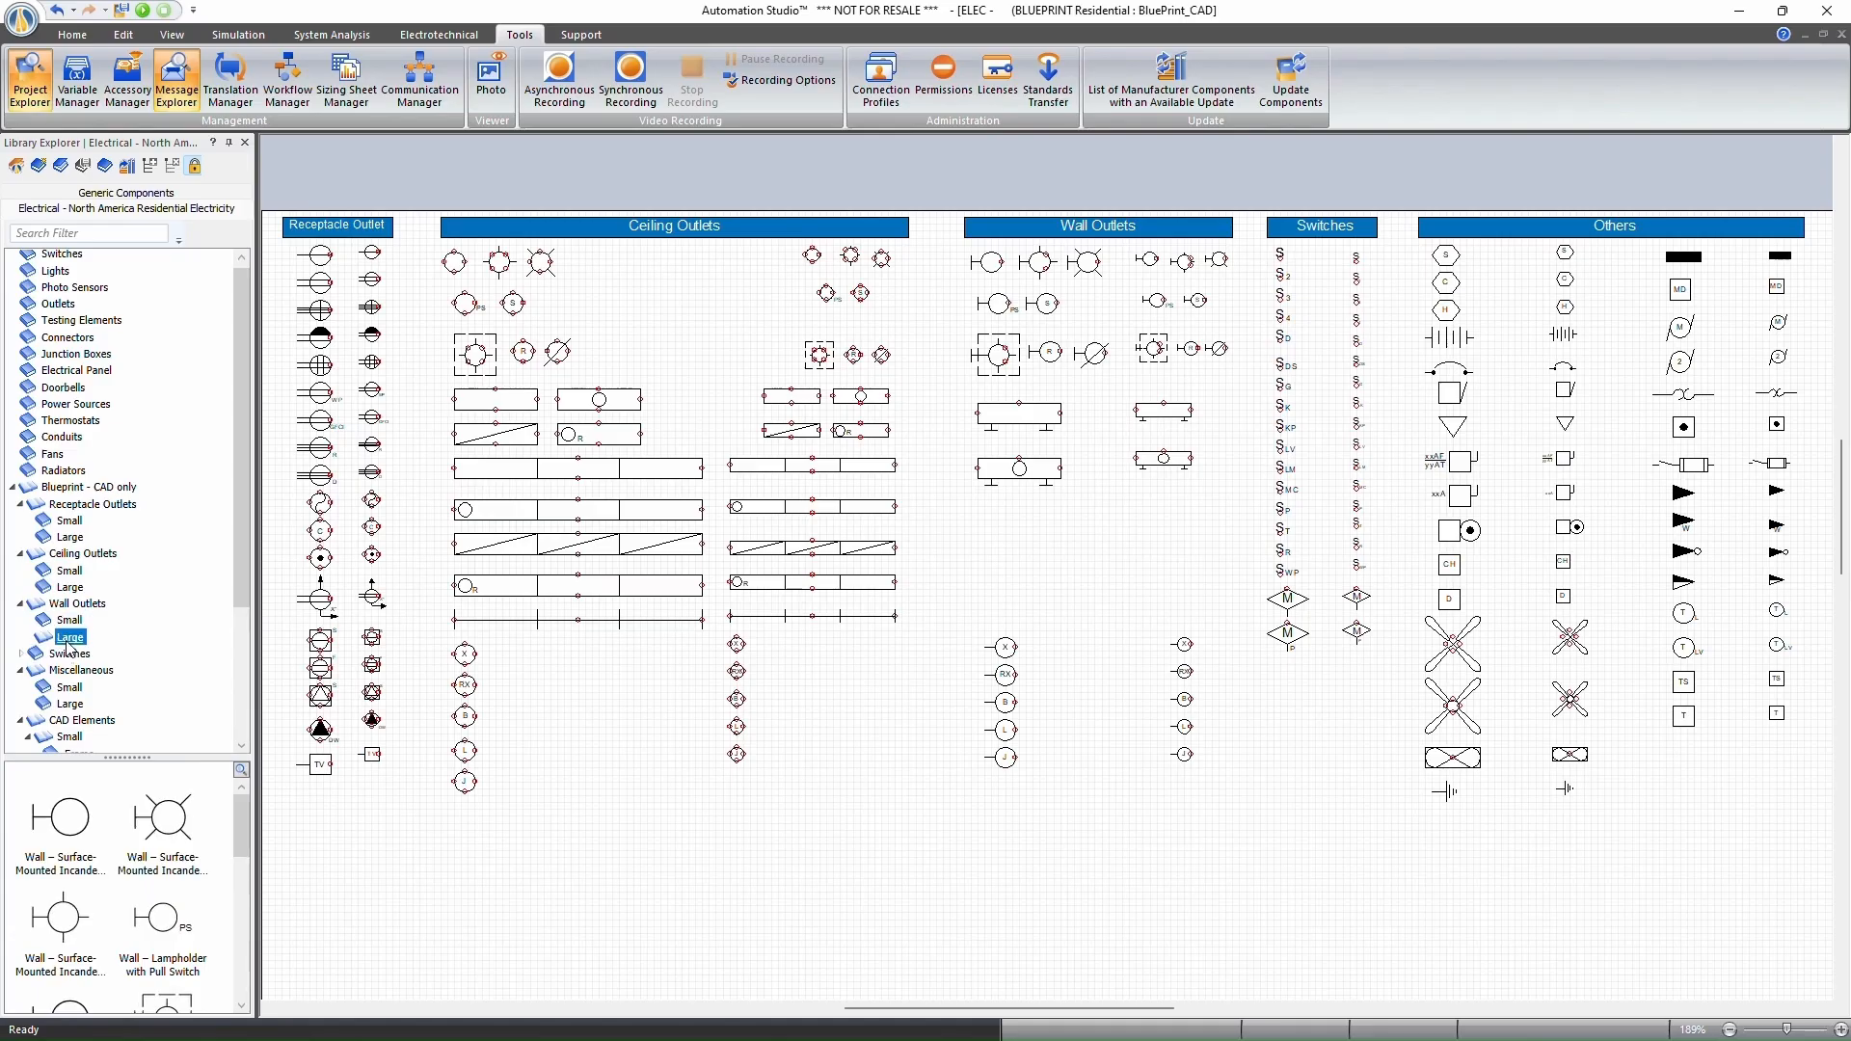
Load the Electrical - Motor Control Renewable Energy library and expand Passive Components under Motor Control.
left_click(15, 167)
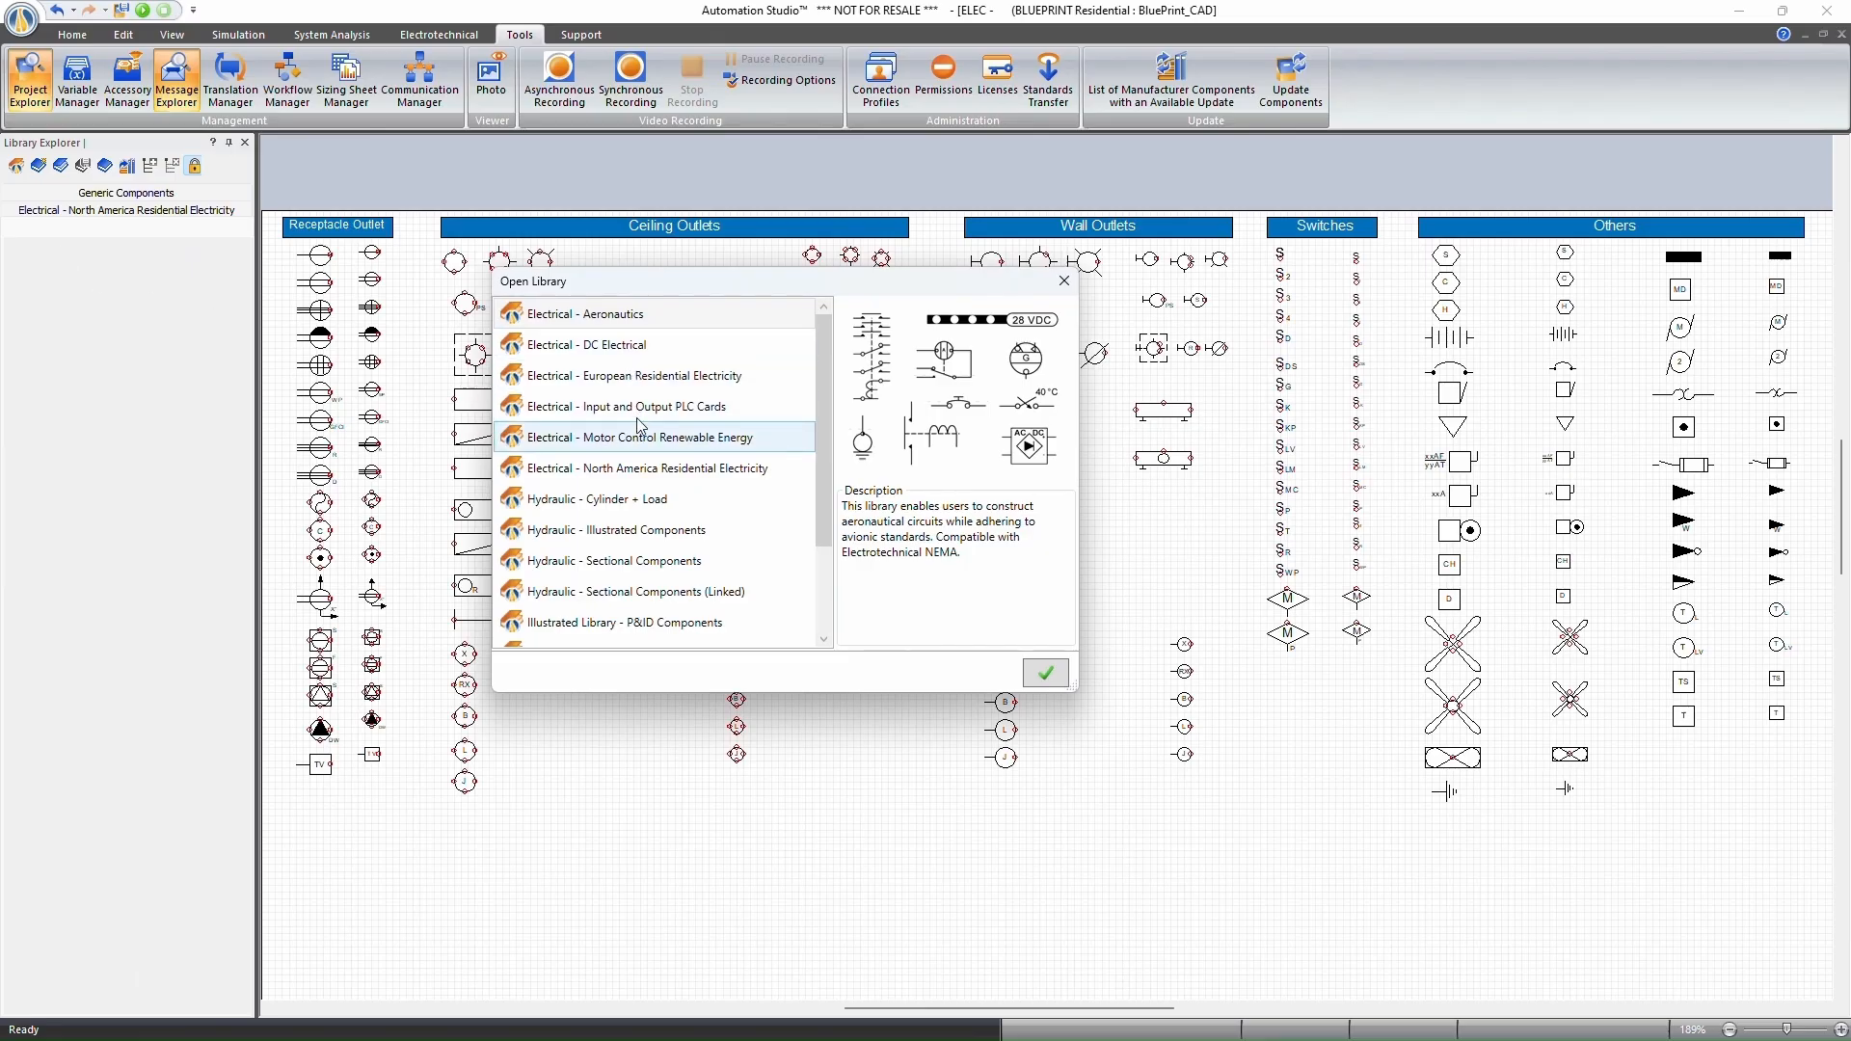
left_click(690, 448)
left_click(1047, 673)
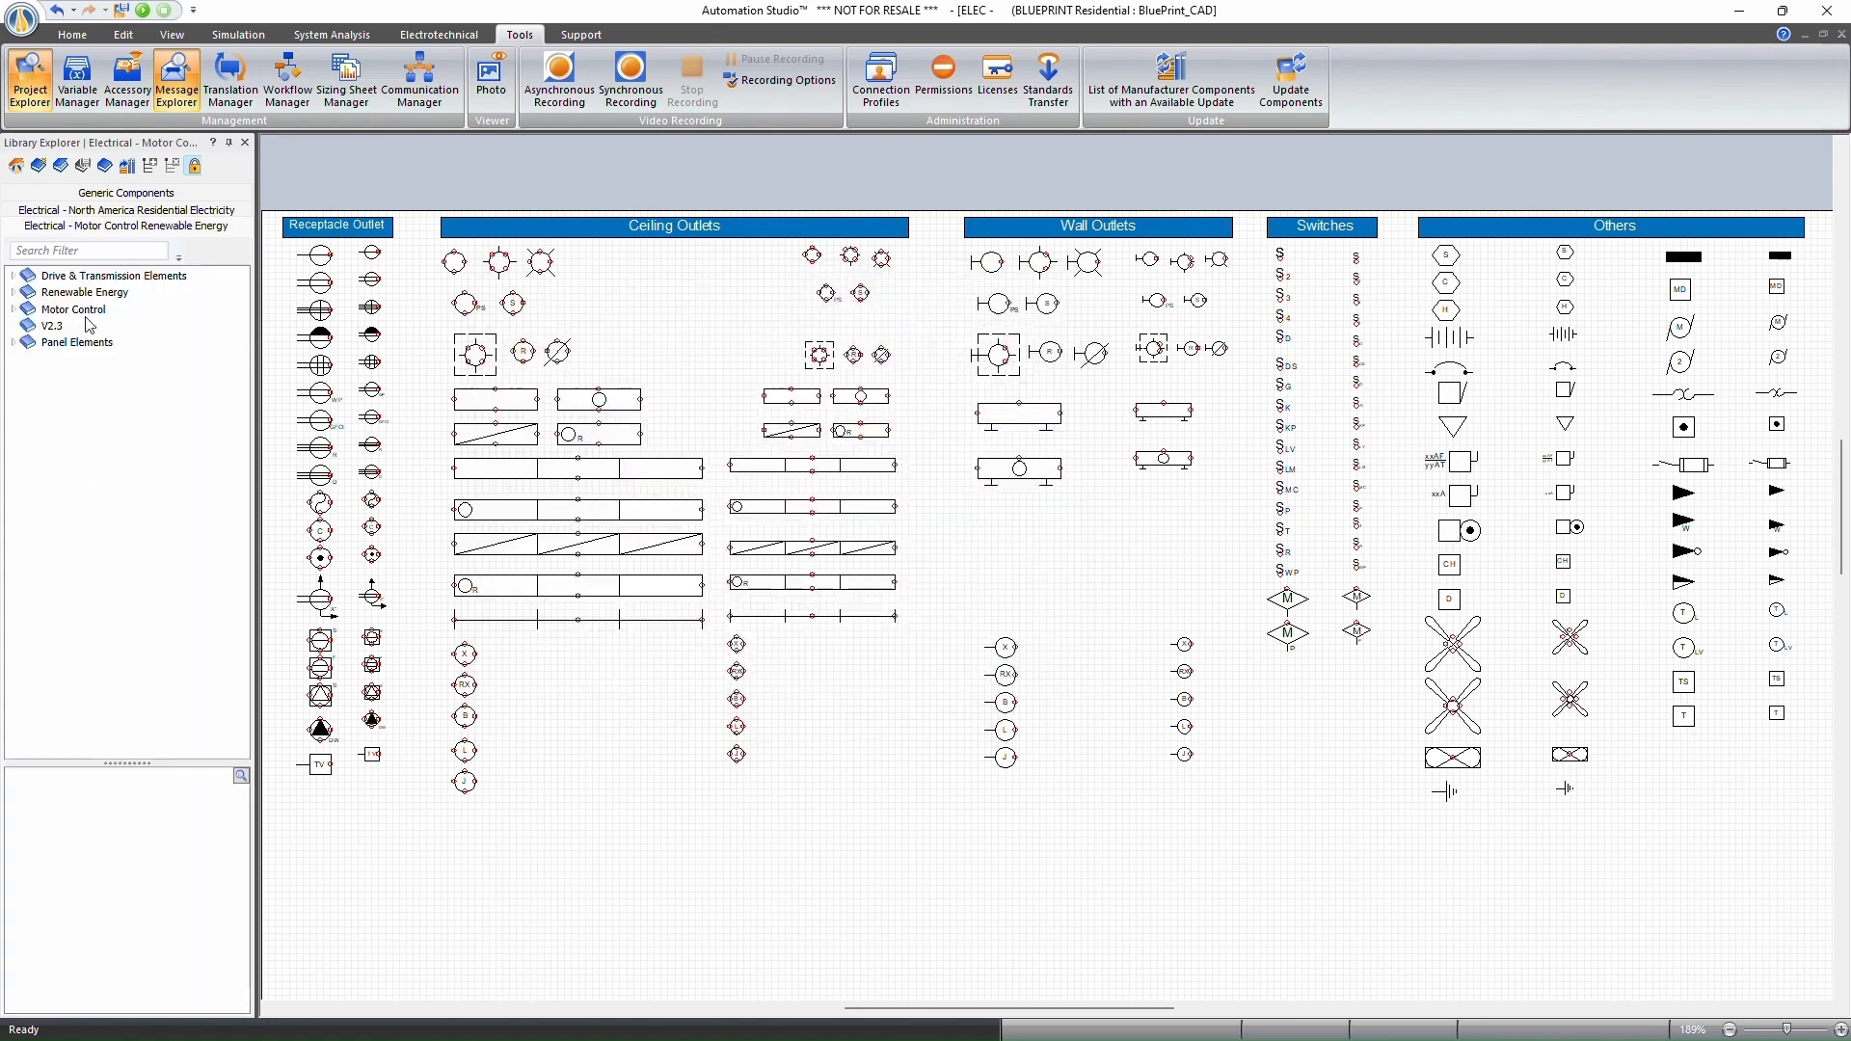
left_click(14, 311)
double_click(112, 362)
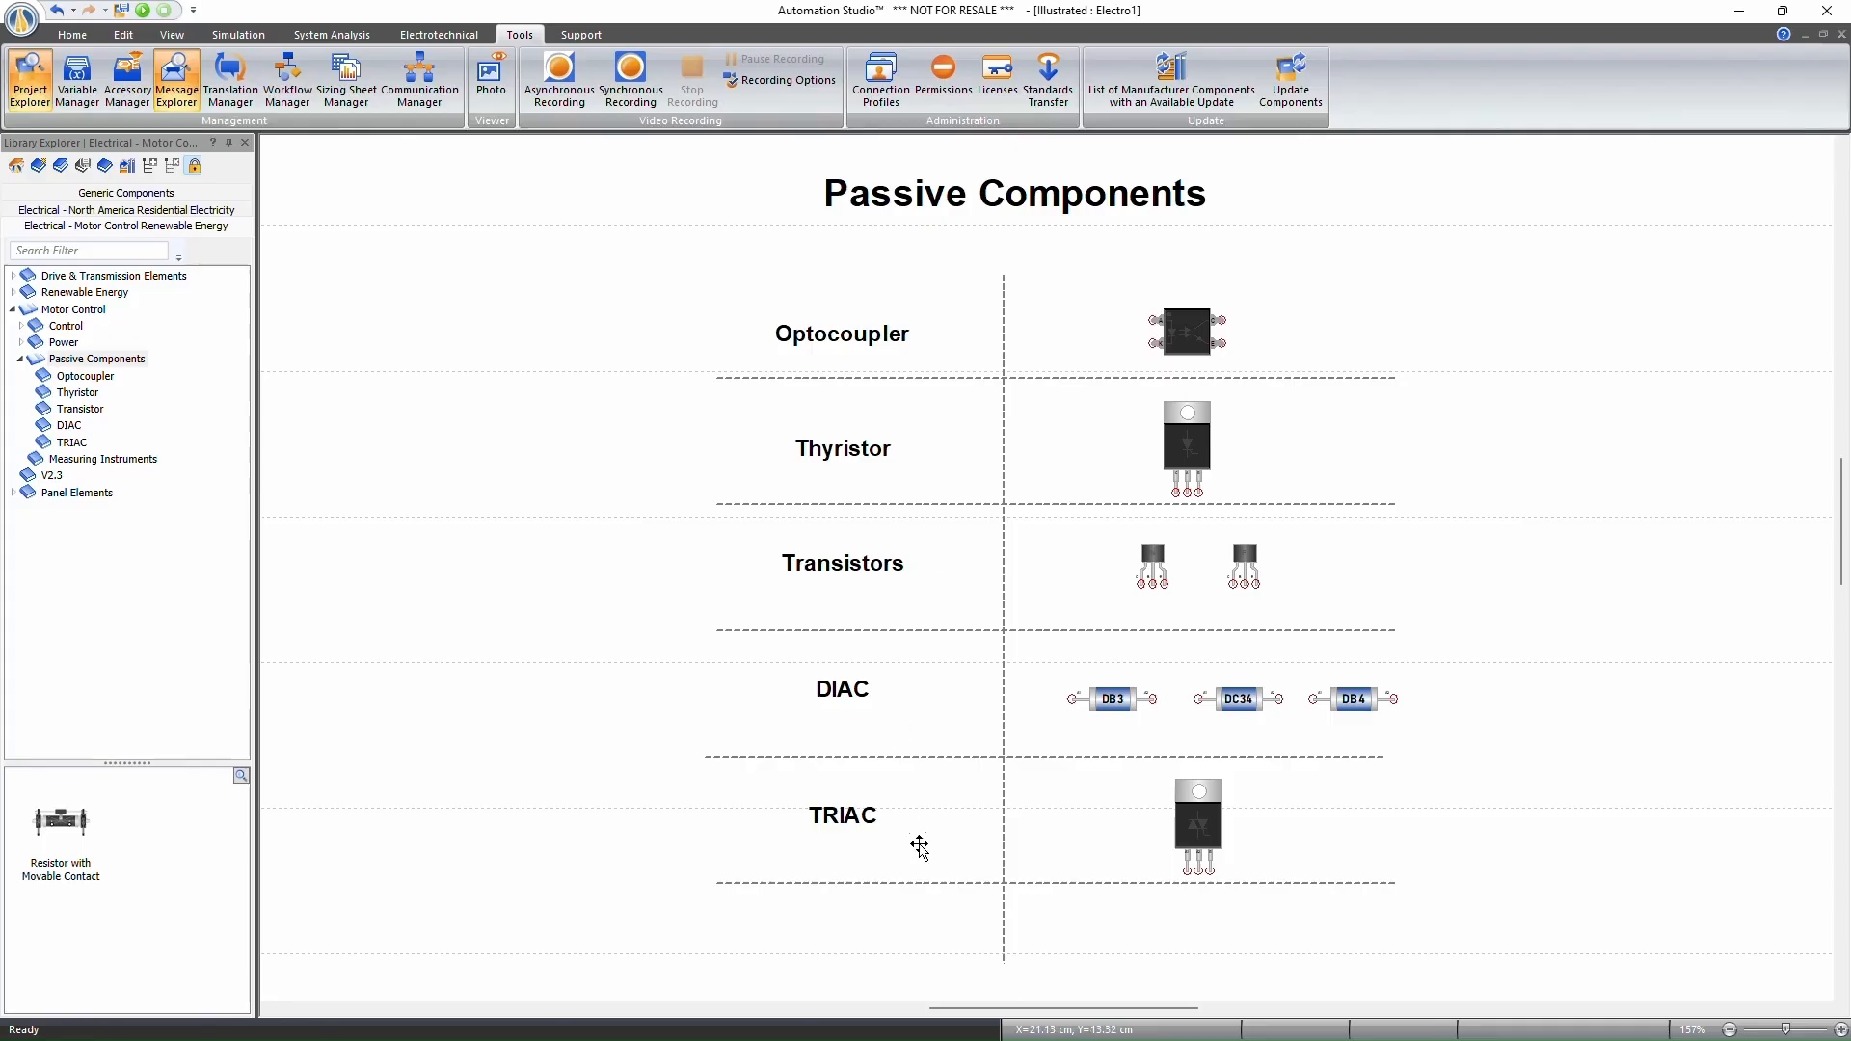
Examine the optocoupler's user-defined properties, including CTR, series resistance and threshold voltage, and close its properties.
double_click(1188, 333)
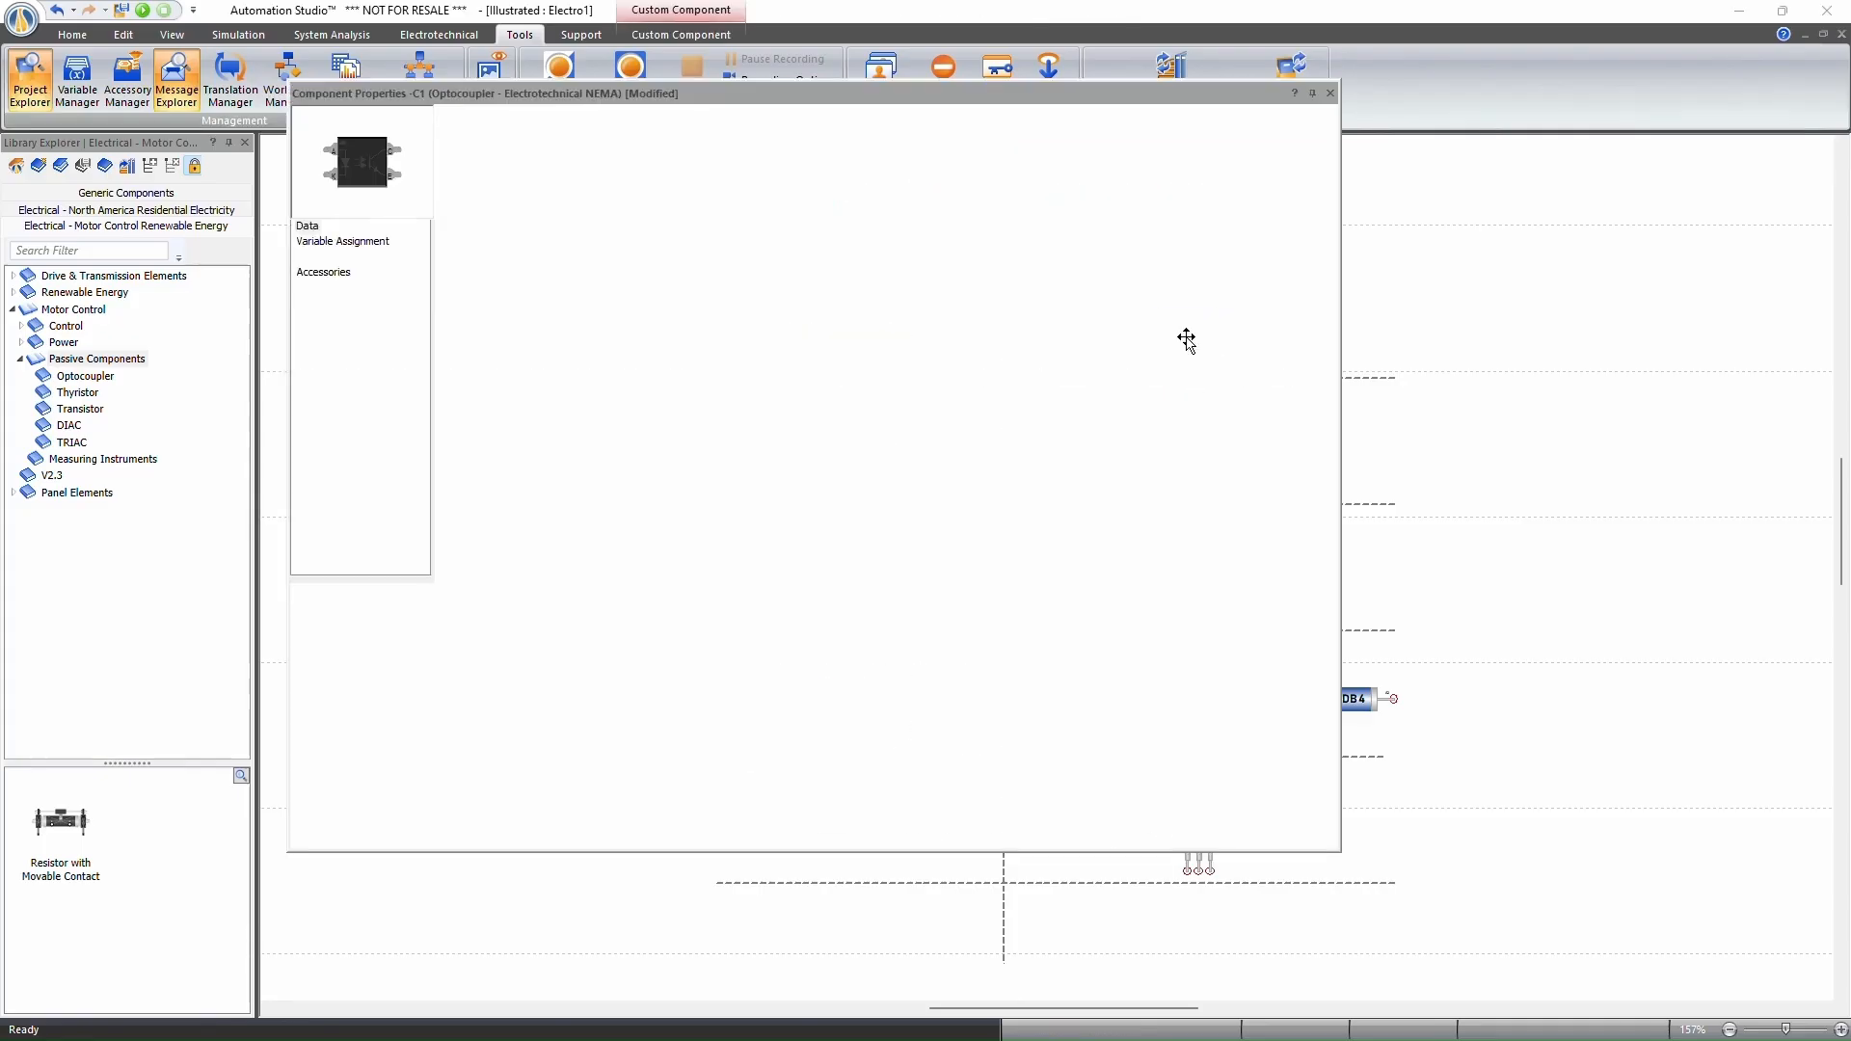
scroll(864, 494, "down", 10)
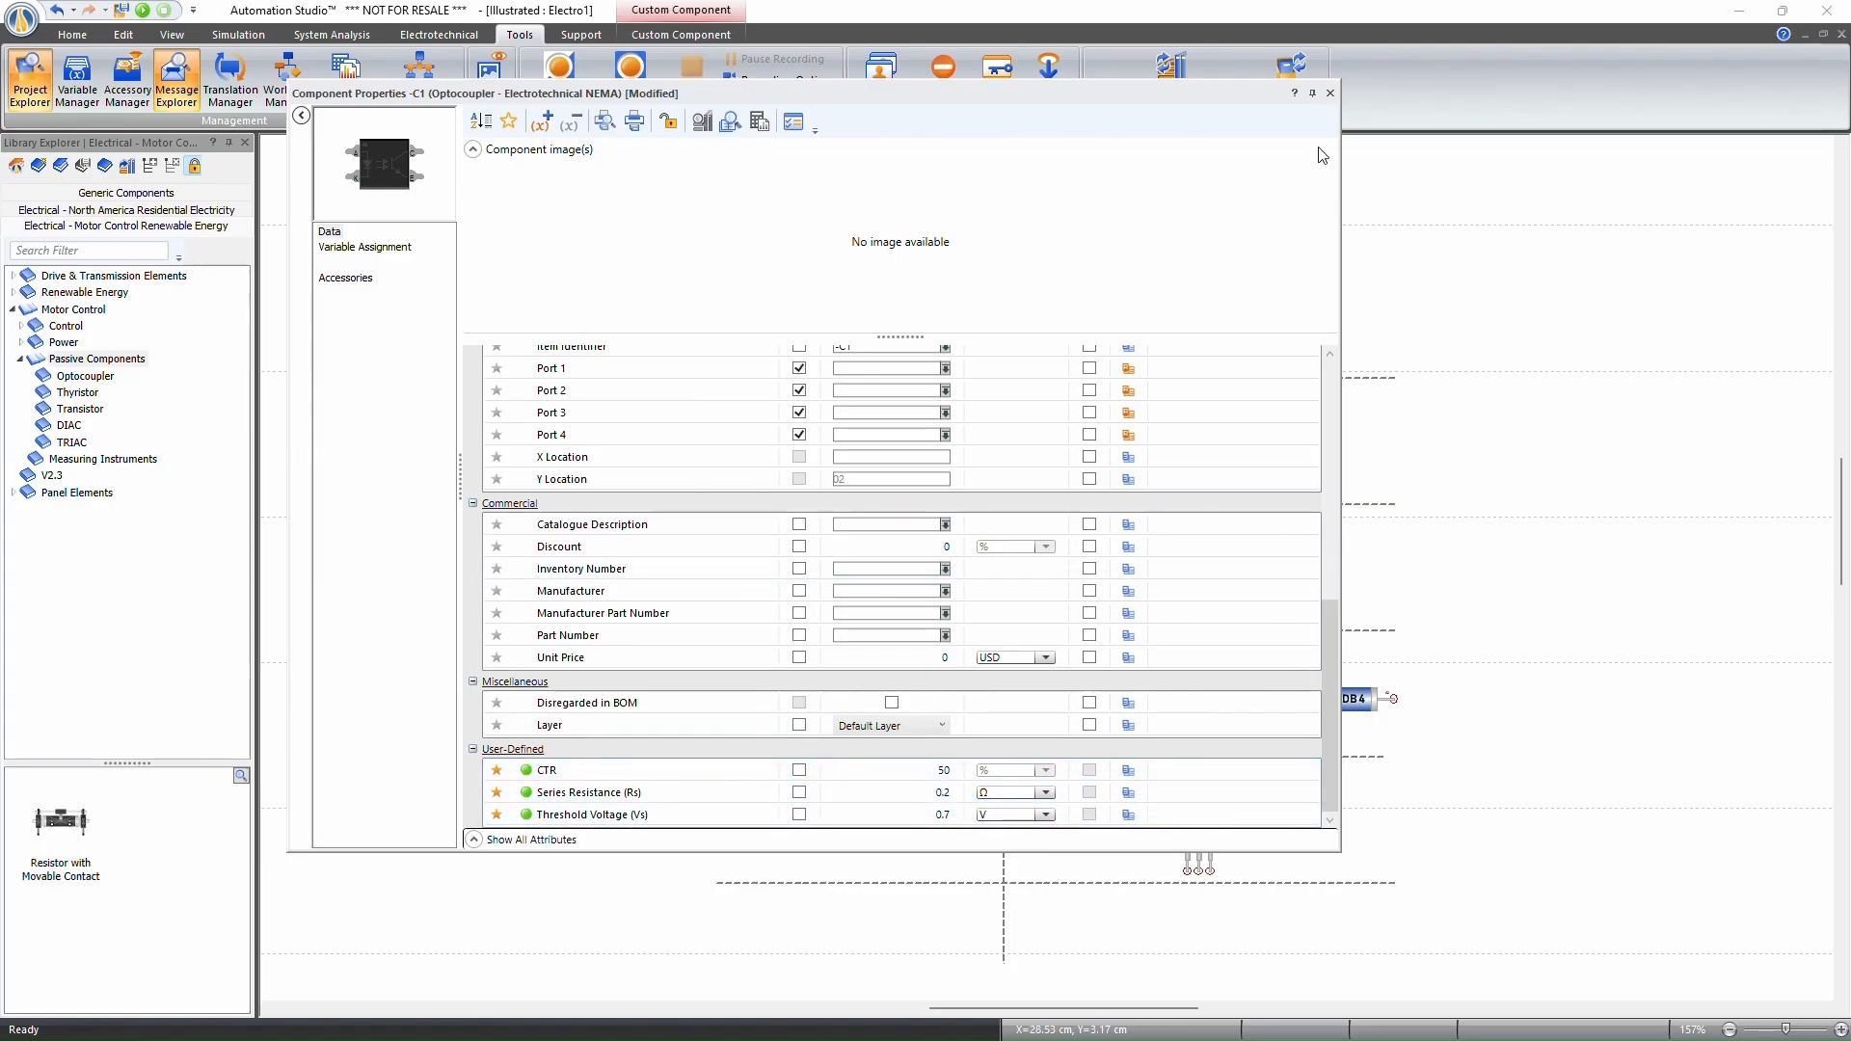
left_click(1331, 93)
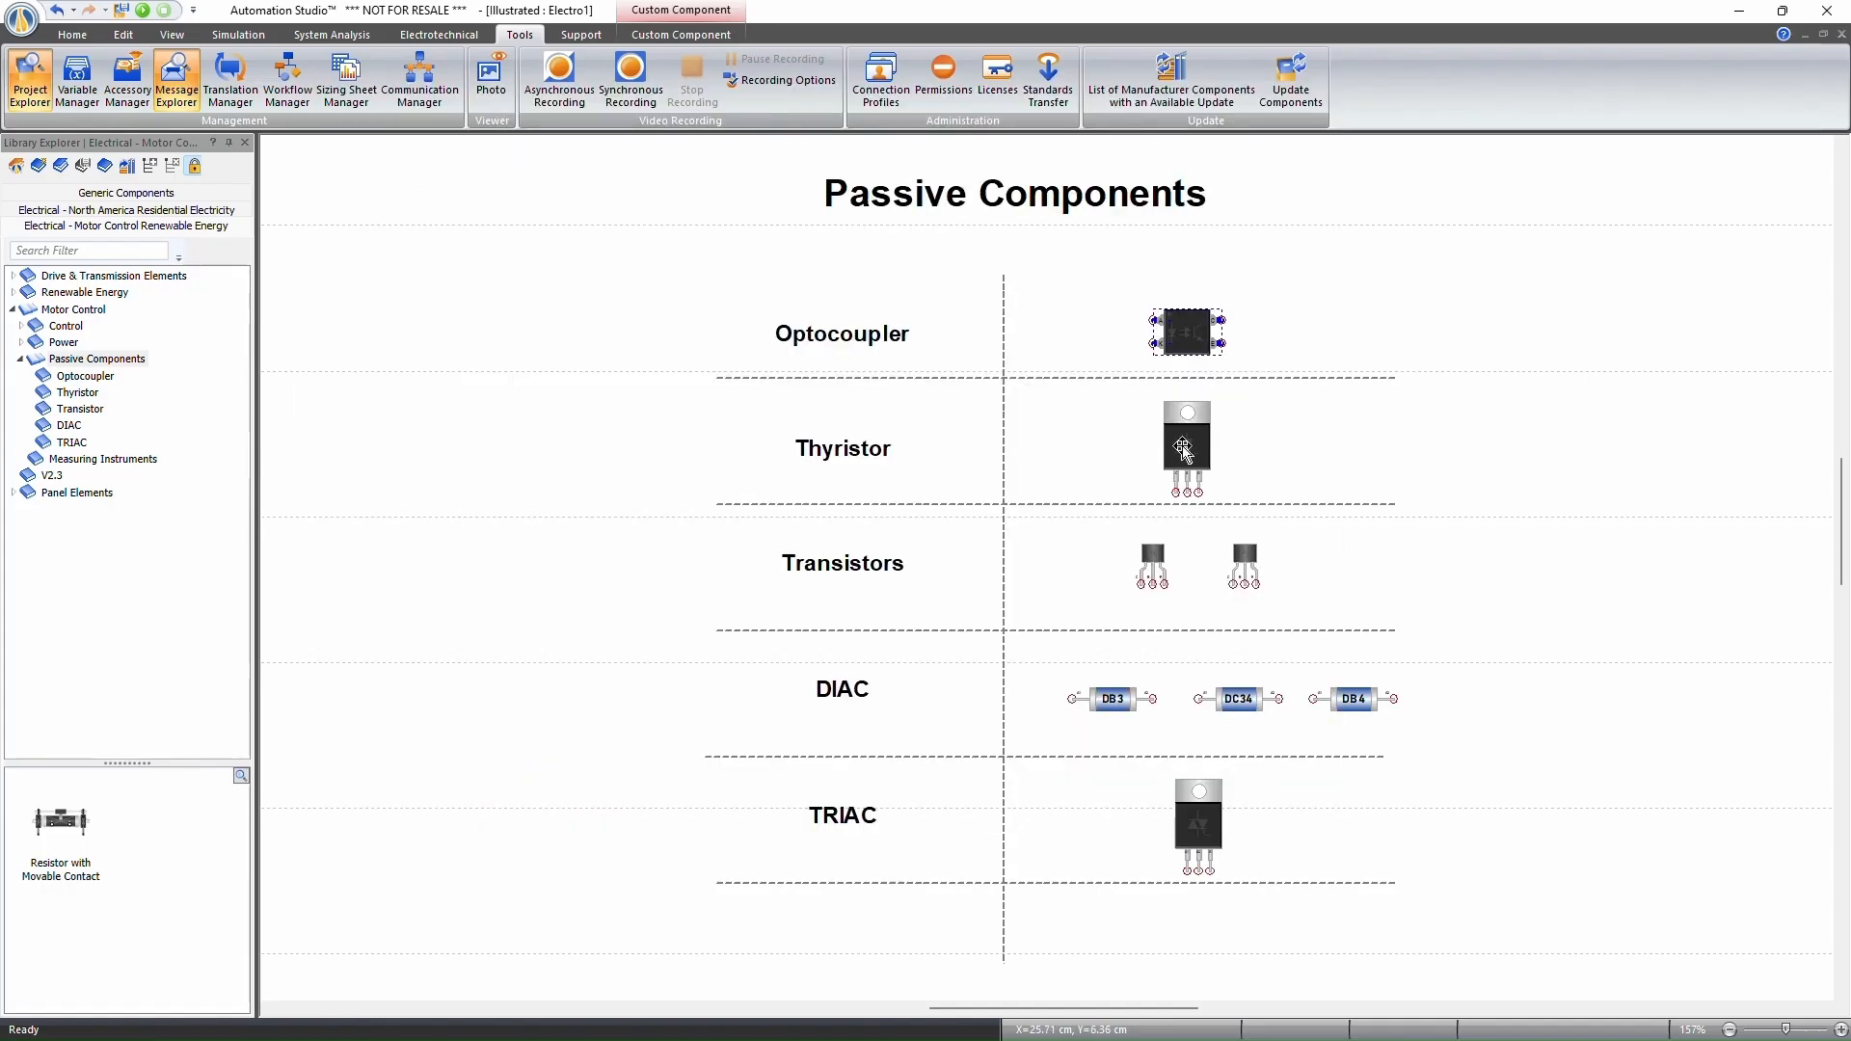
Examine the TRIAC's user-defined properties, including the gate trigger currents, IH and VGT, and close its properties.
scroll(1230, 755, "down", 1)
double_click(1188, 696)
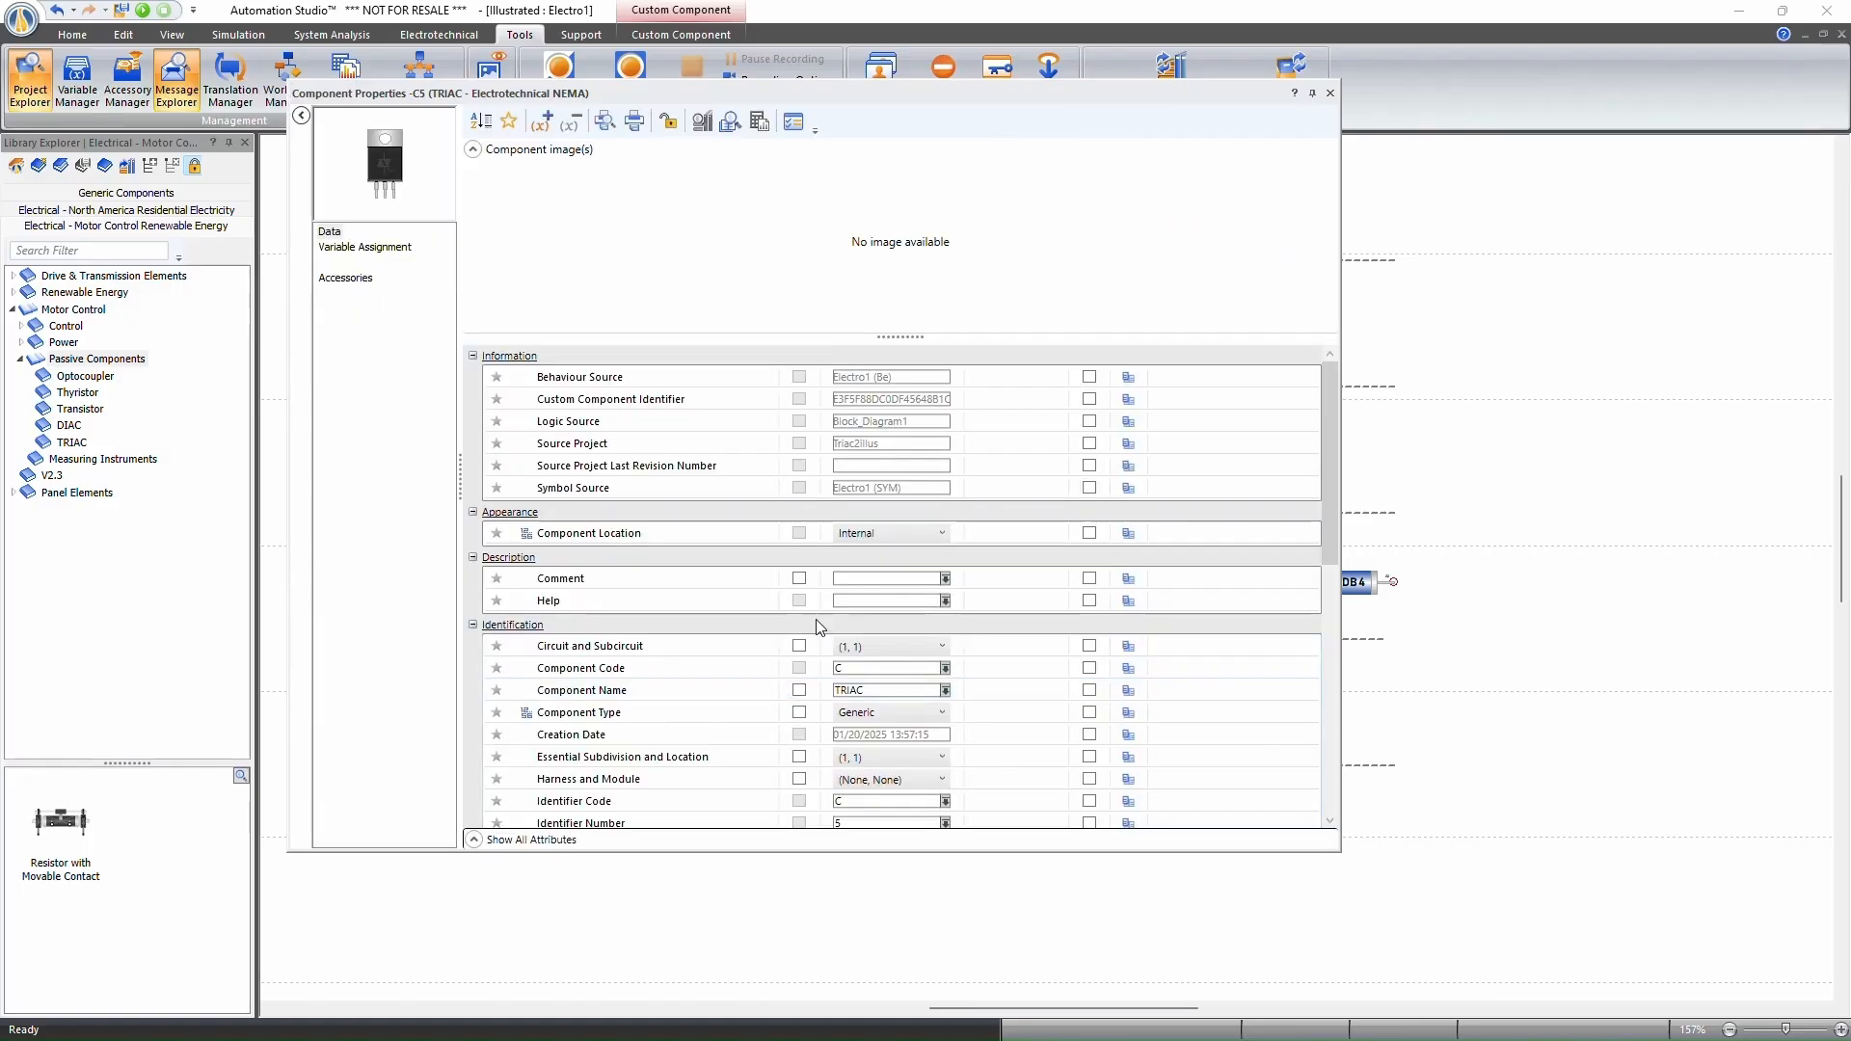
scroll(820, 628, "down", 3)
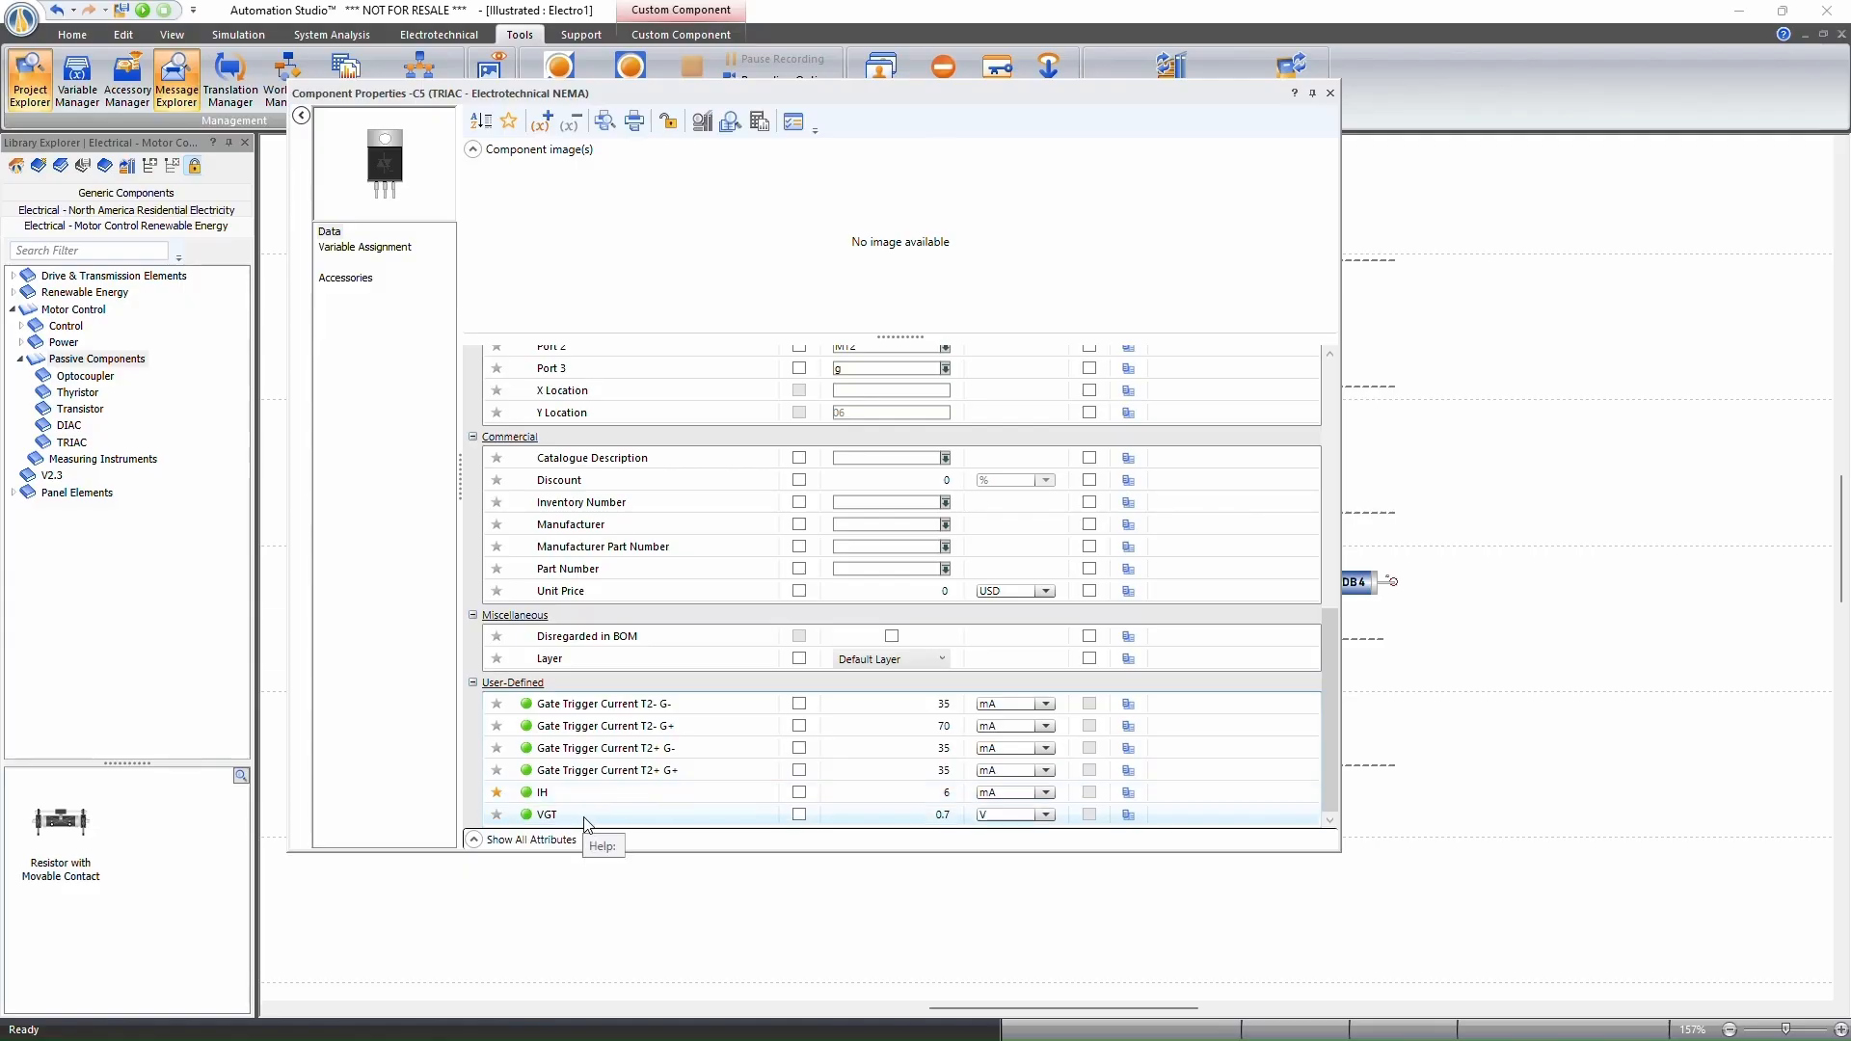
left_click(1332, 93)
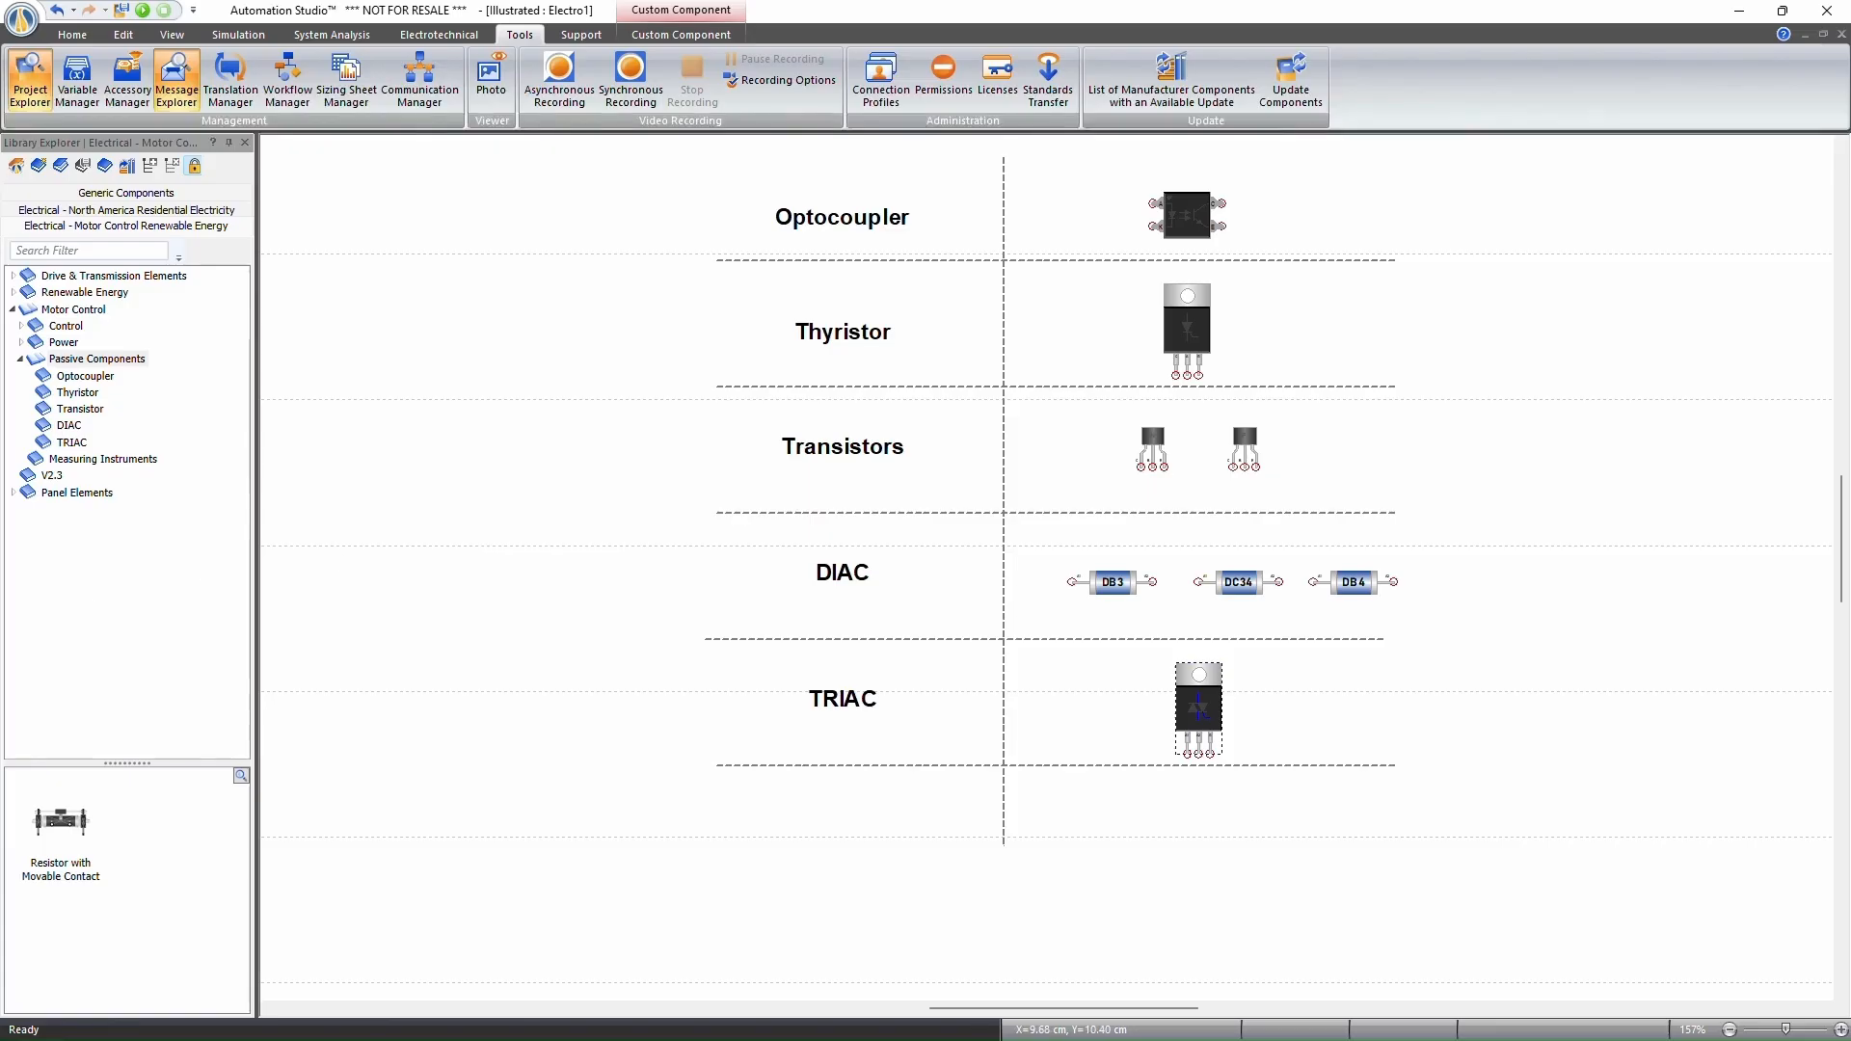
Switch to the Solenoid diagram that lists the solenoid types.
key("ctrl+Tab")
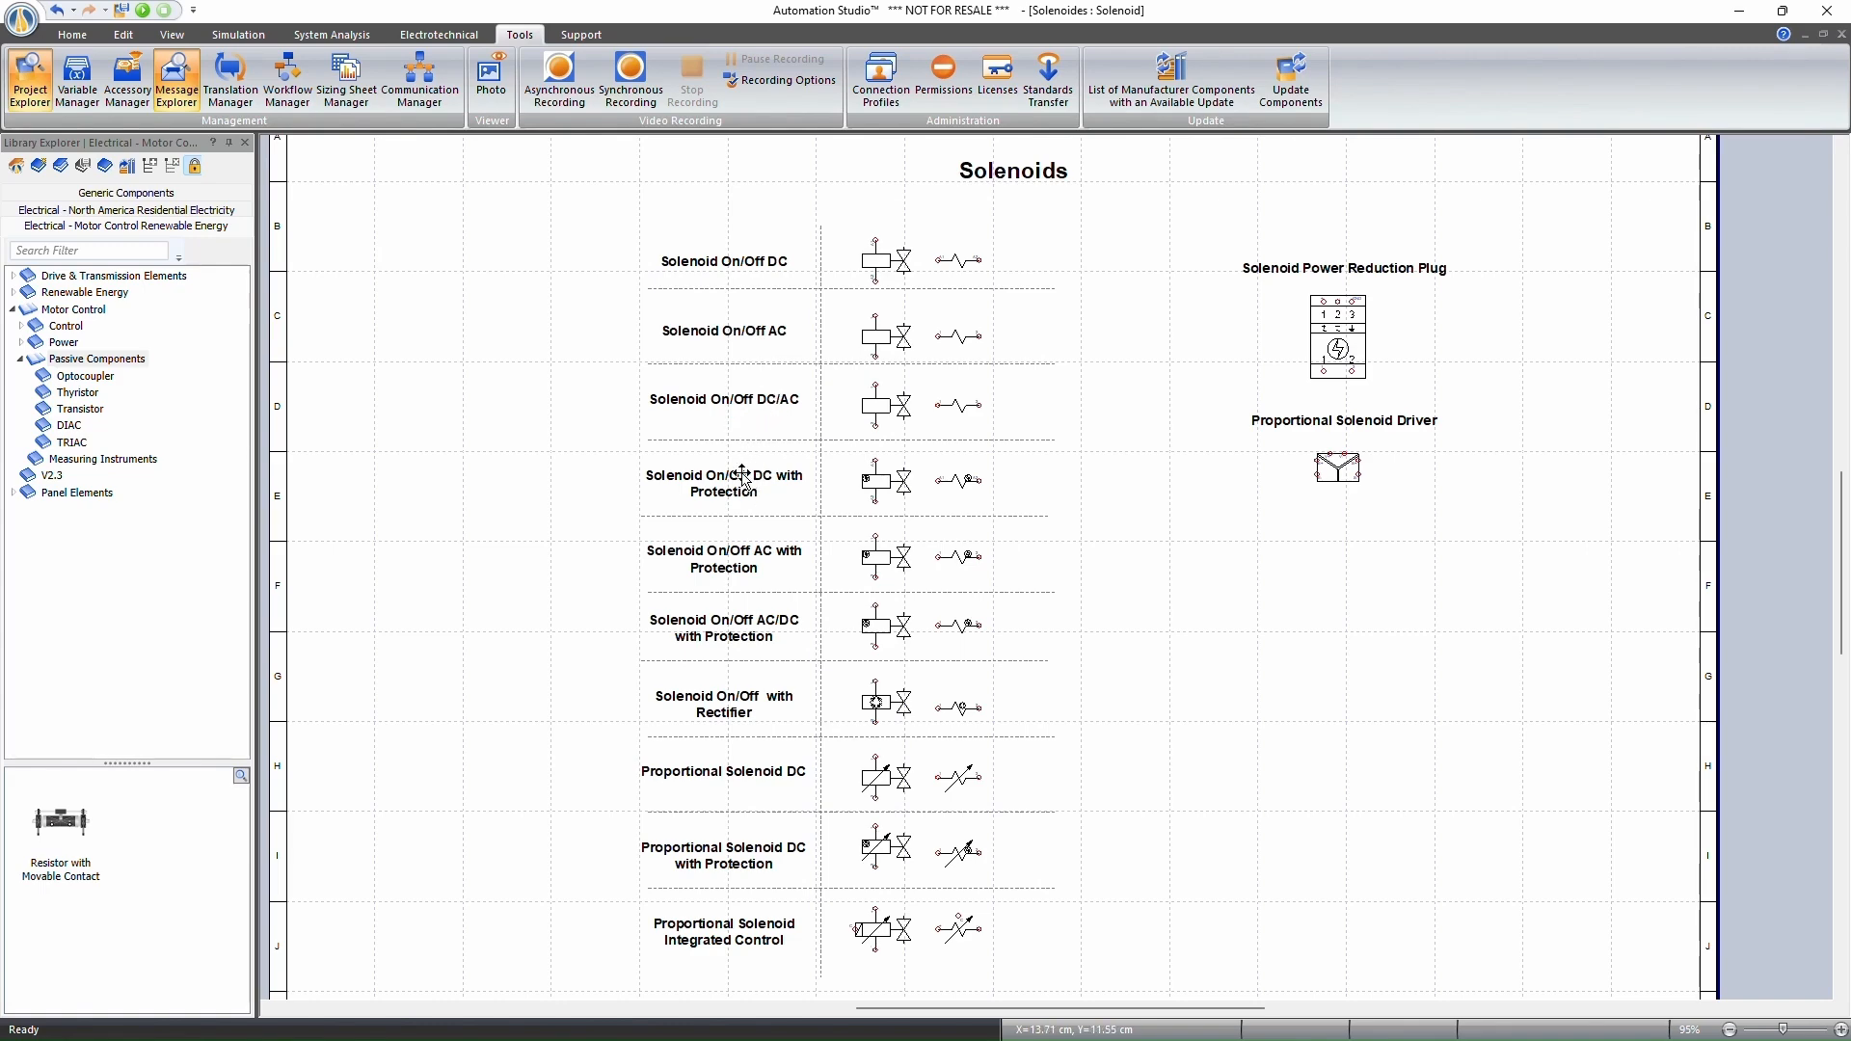
Open the Proportional Solenoid Driver's properties and examine its dither activation, amplitude and frequency settings.
scroll(735, 617, "down", 1)
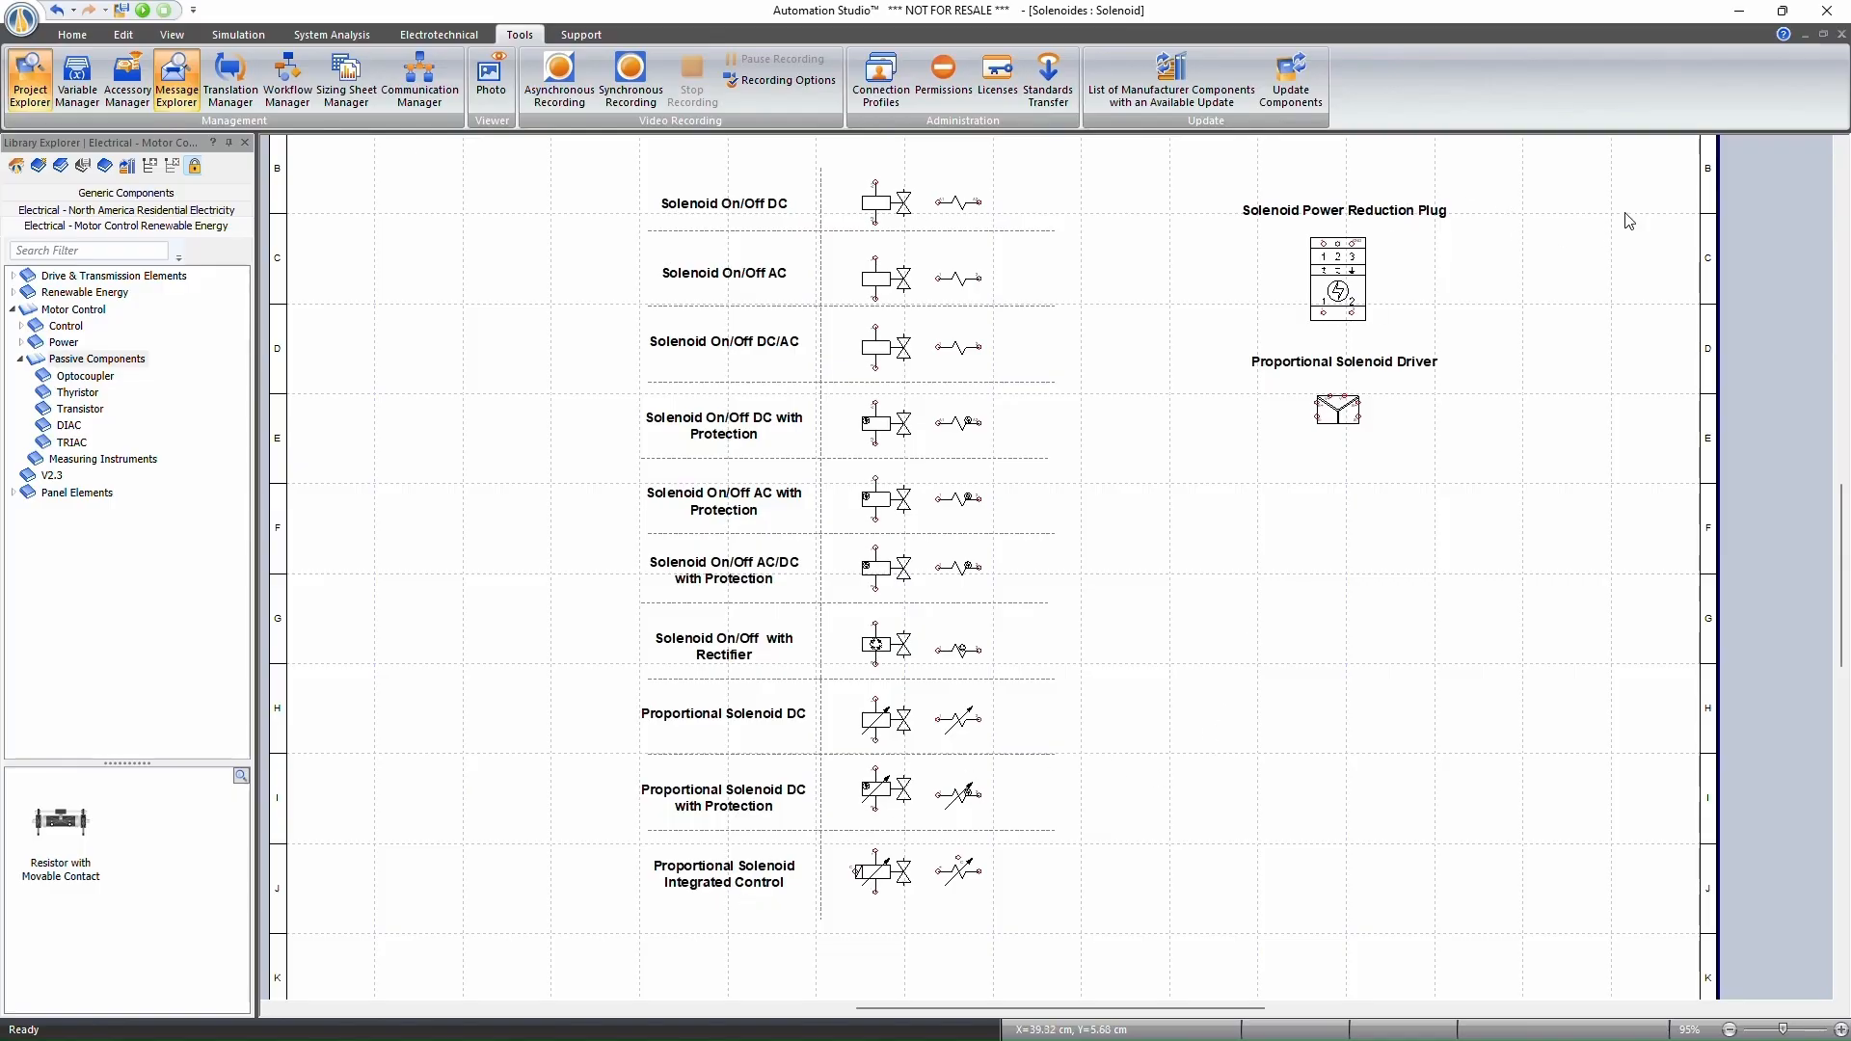
scroll(1649, 270, "up", 1)
scroll(1662, 311, "up", 2)
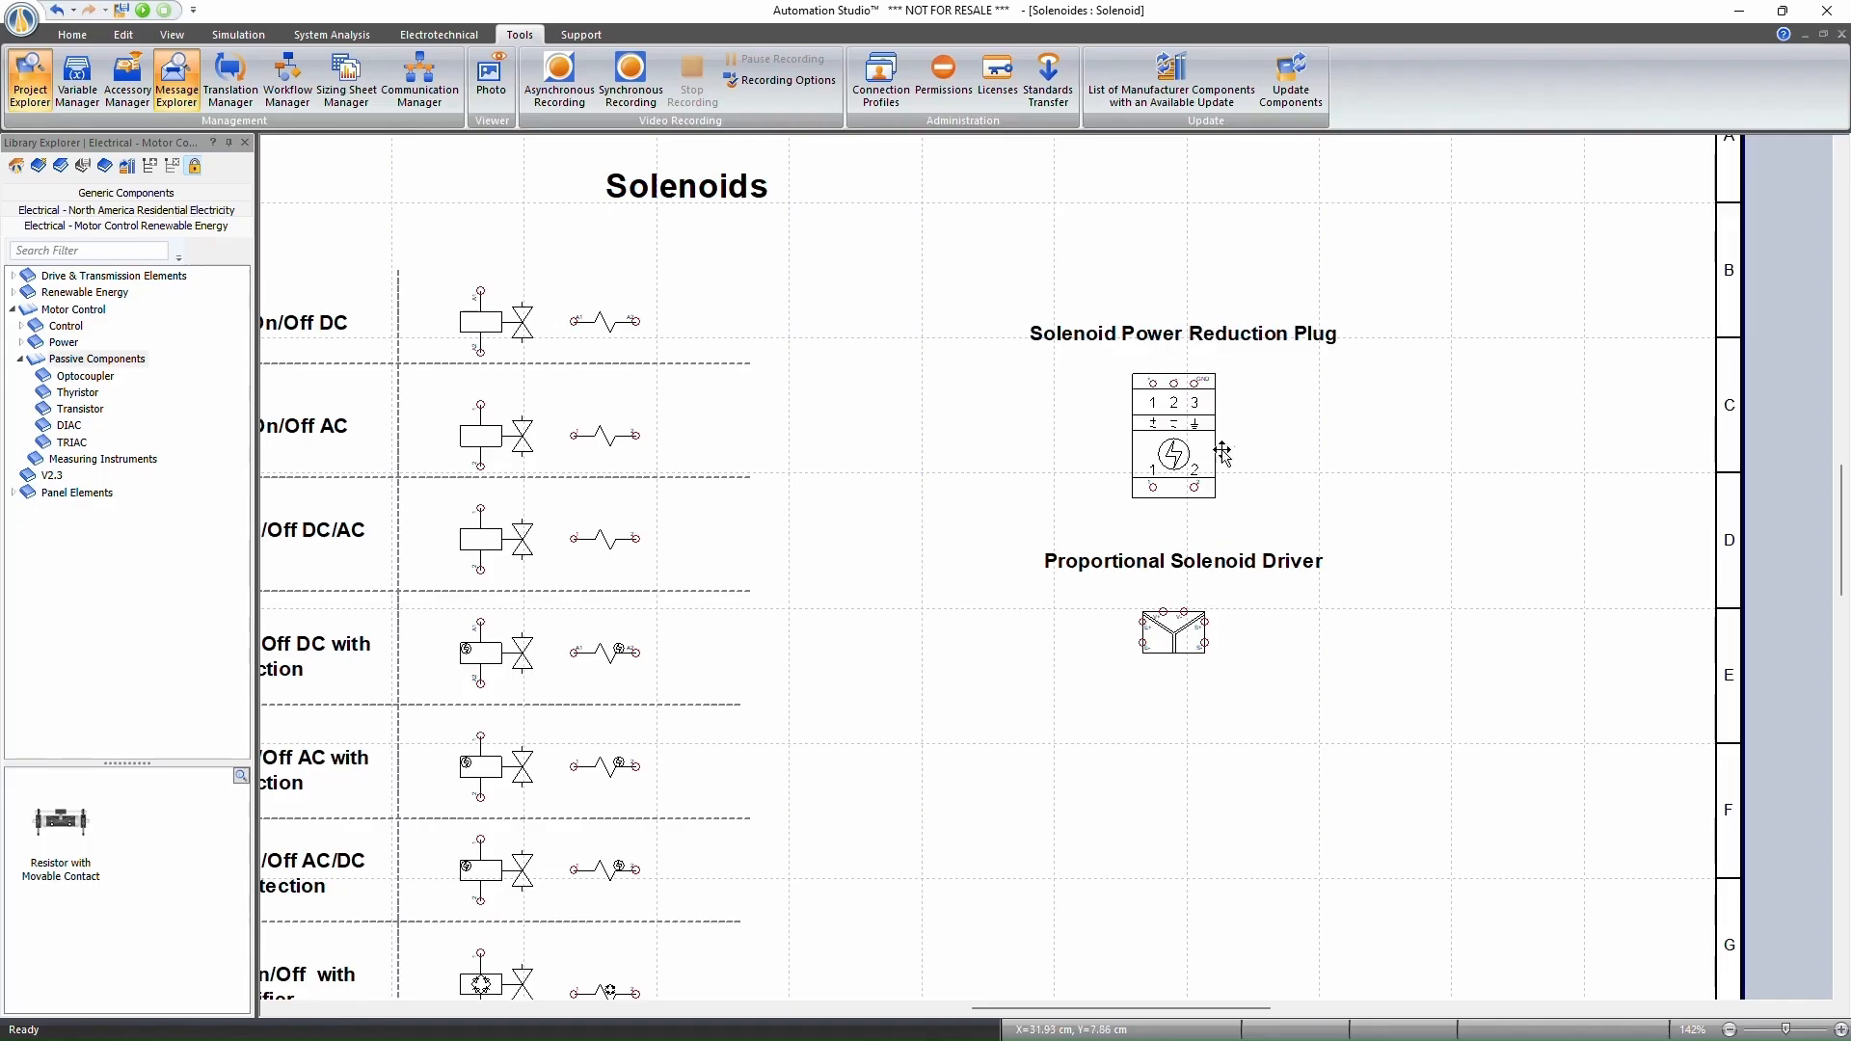
double_click(1175, 640)
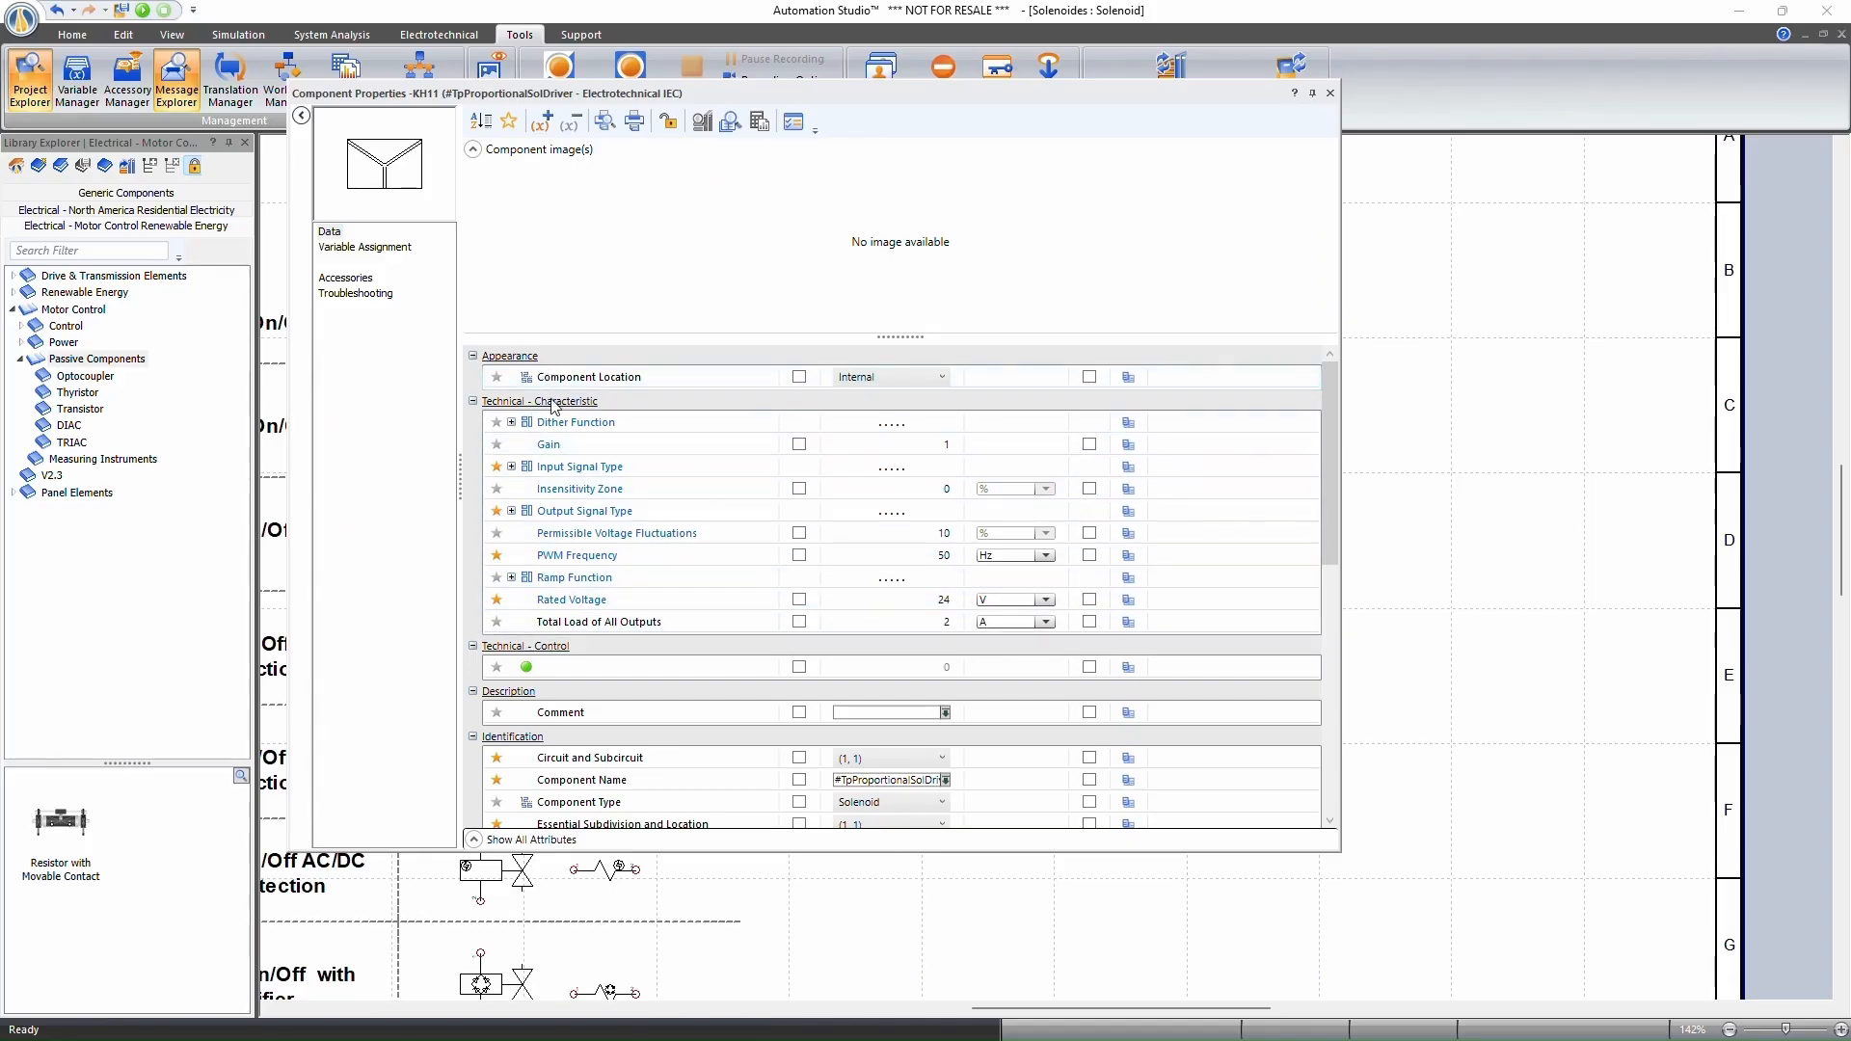
left_click(512, 423)
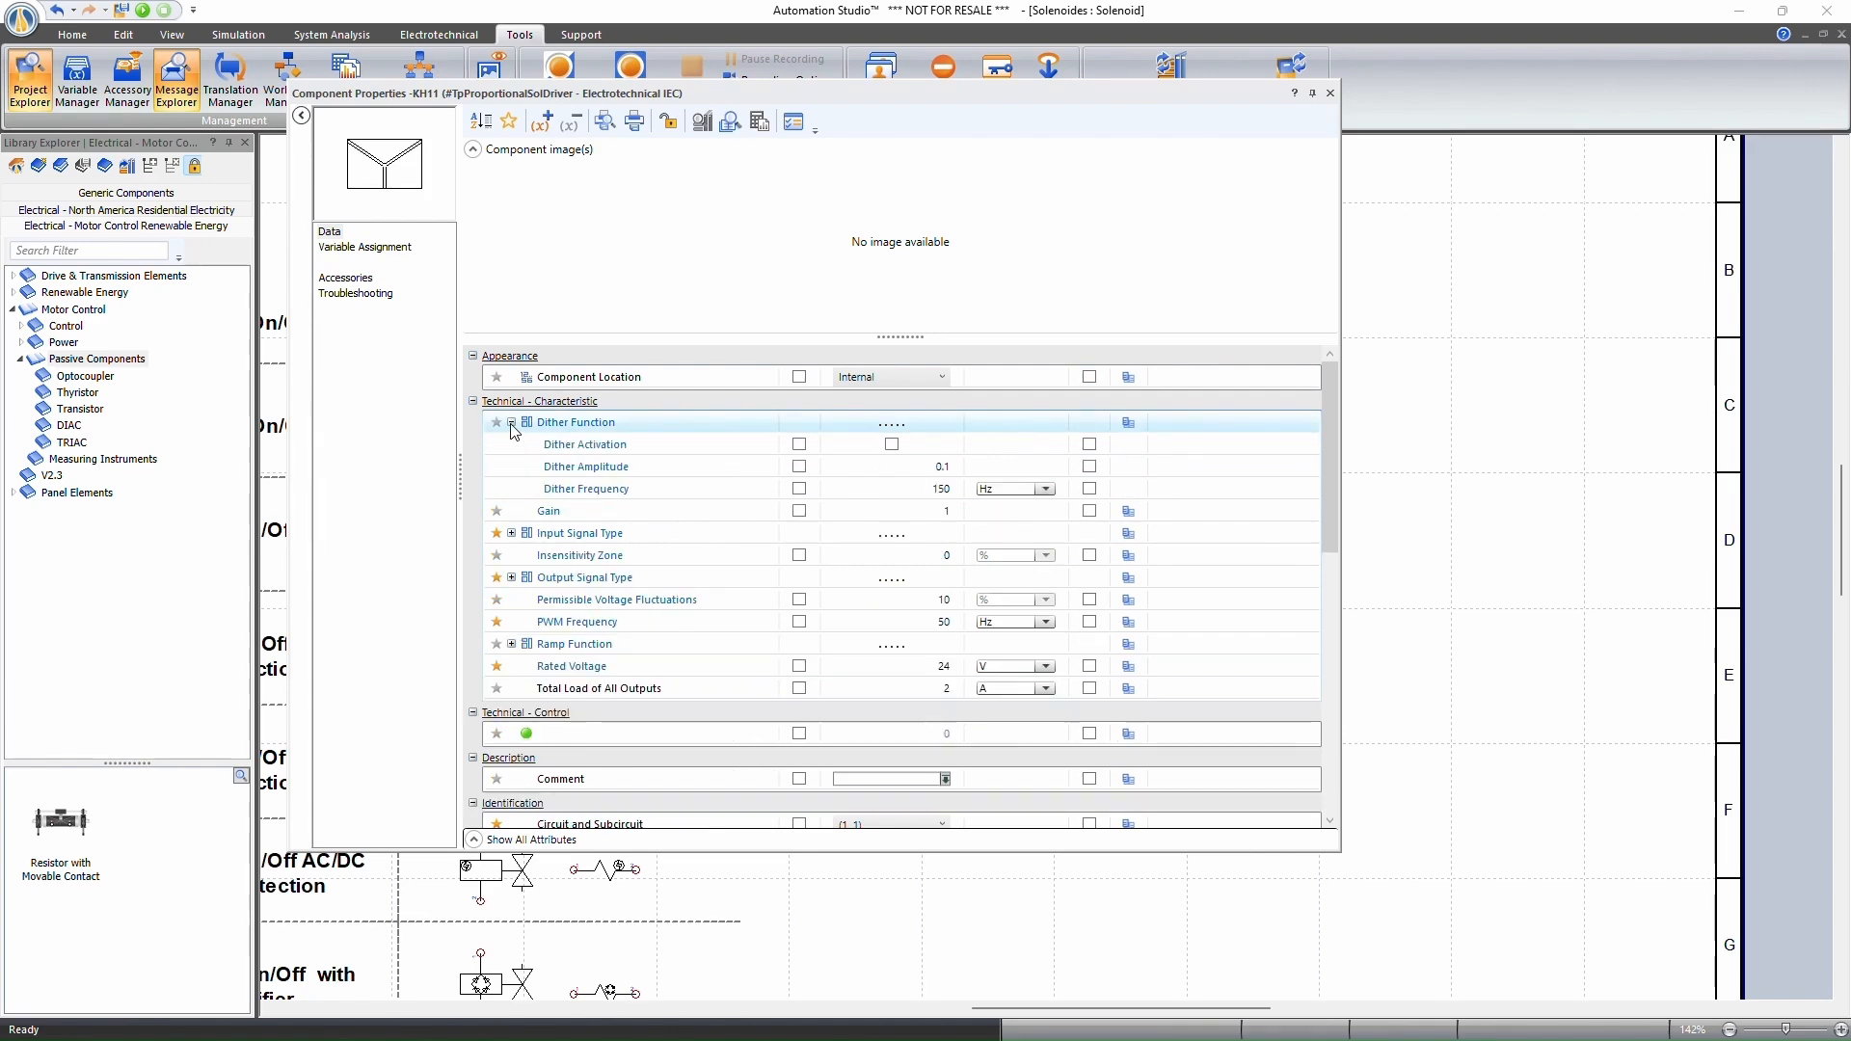
Set the driver's input signal type to Free Current Range with a minimum current of 1 A and a maximum of 2 A.
left_click(512, 533)
left_click(912, 561)
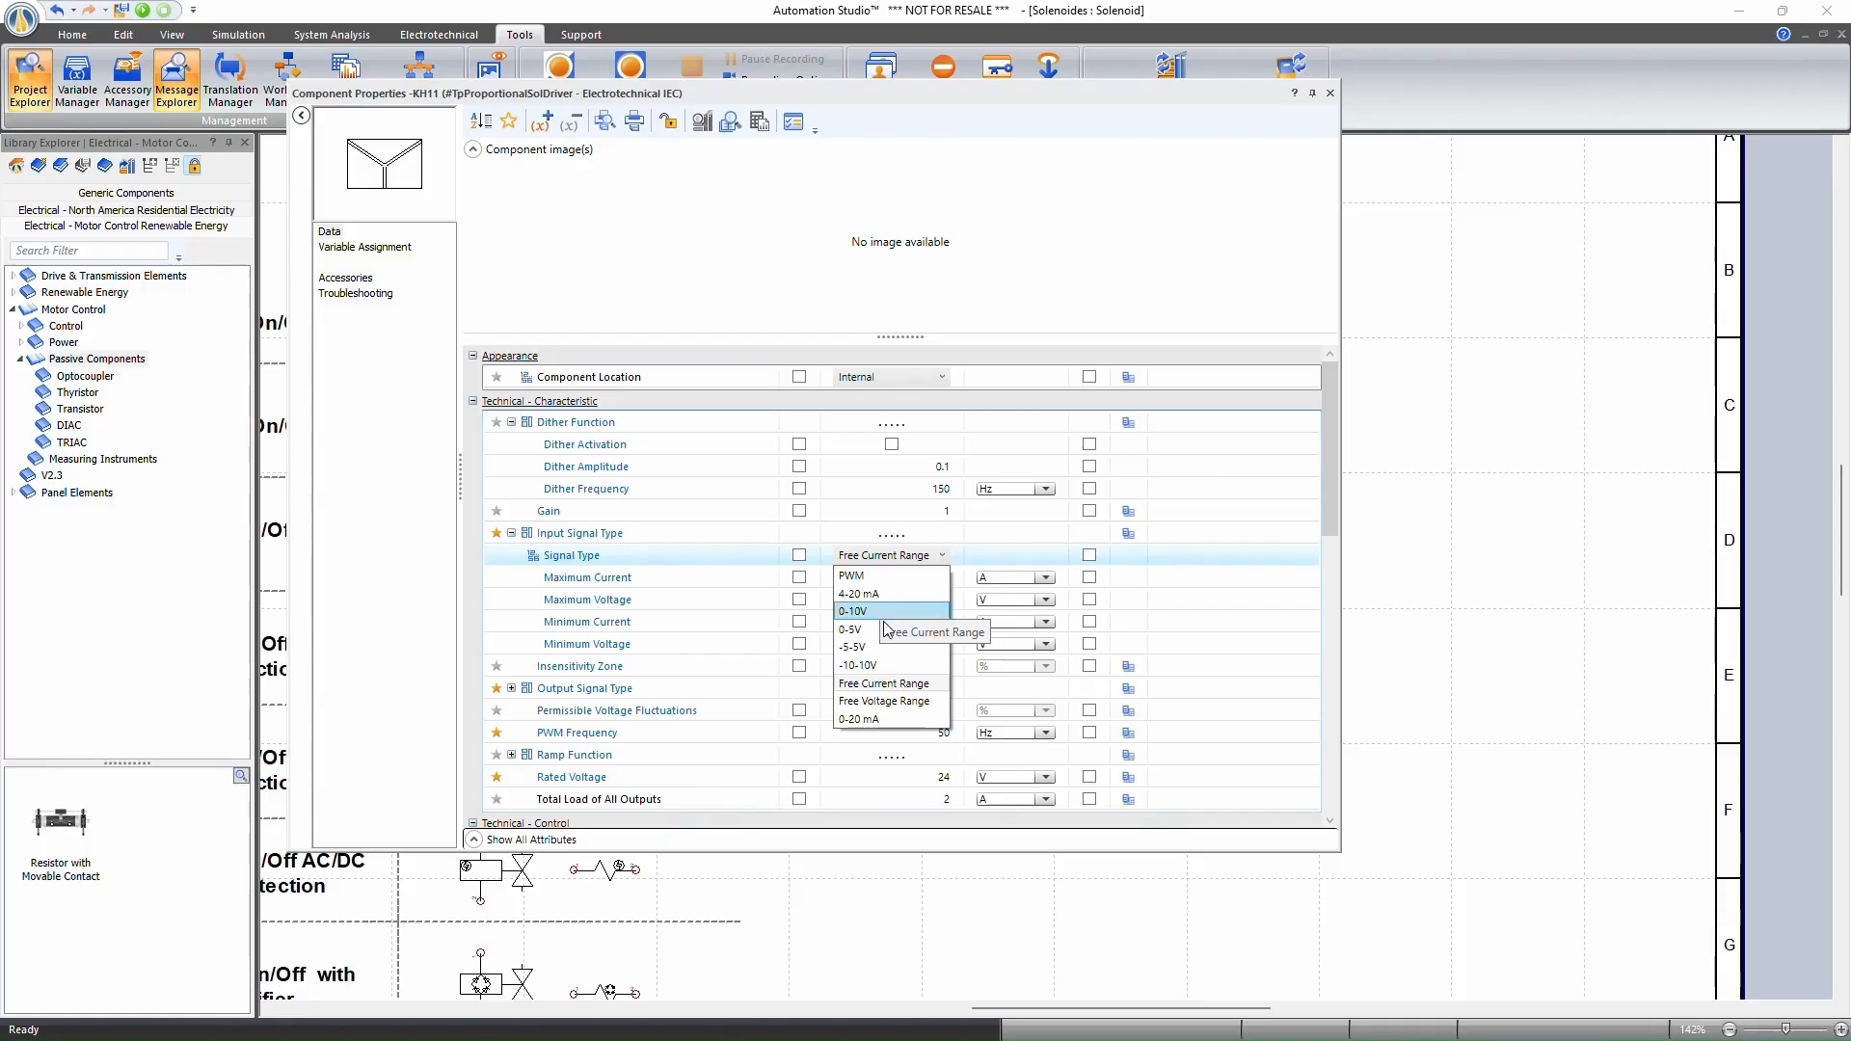
left_click(869, 685)
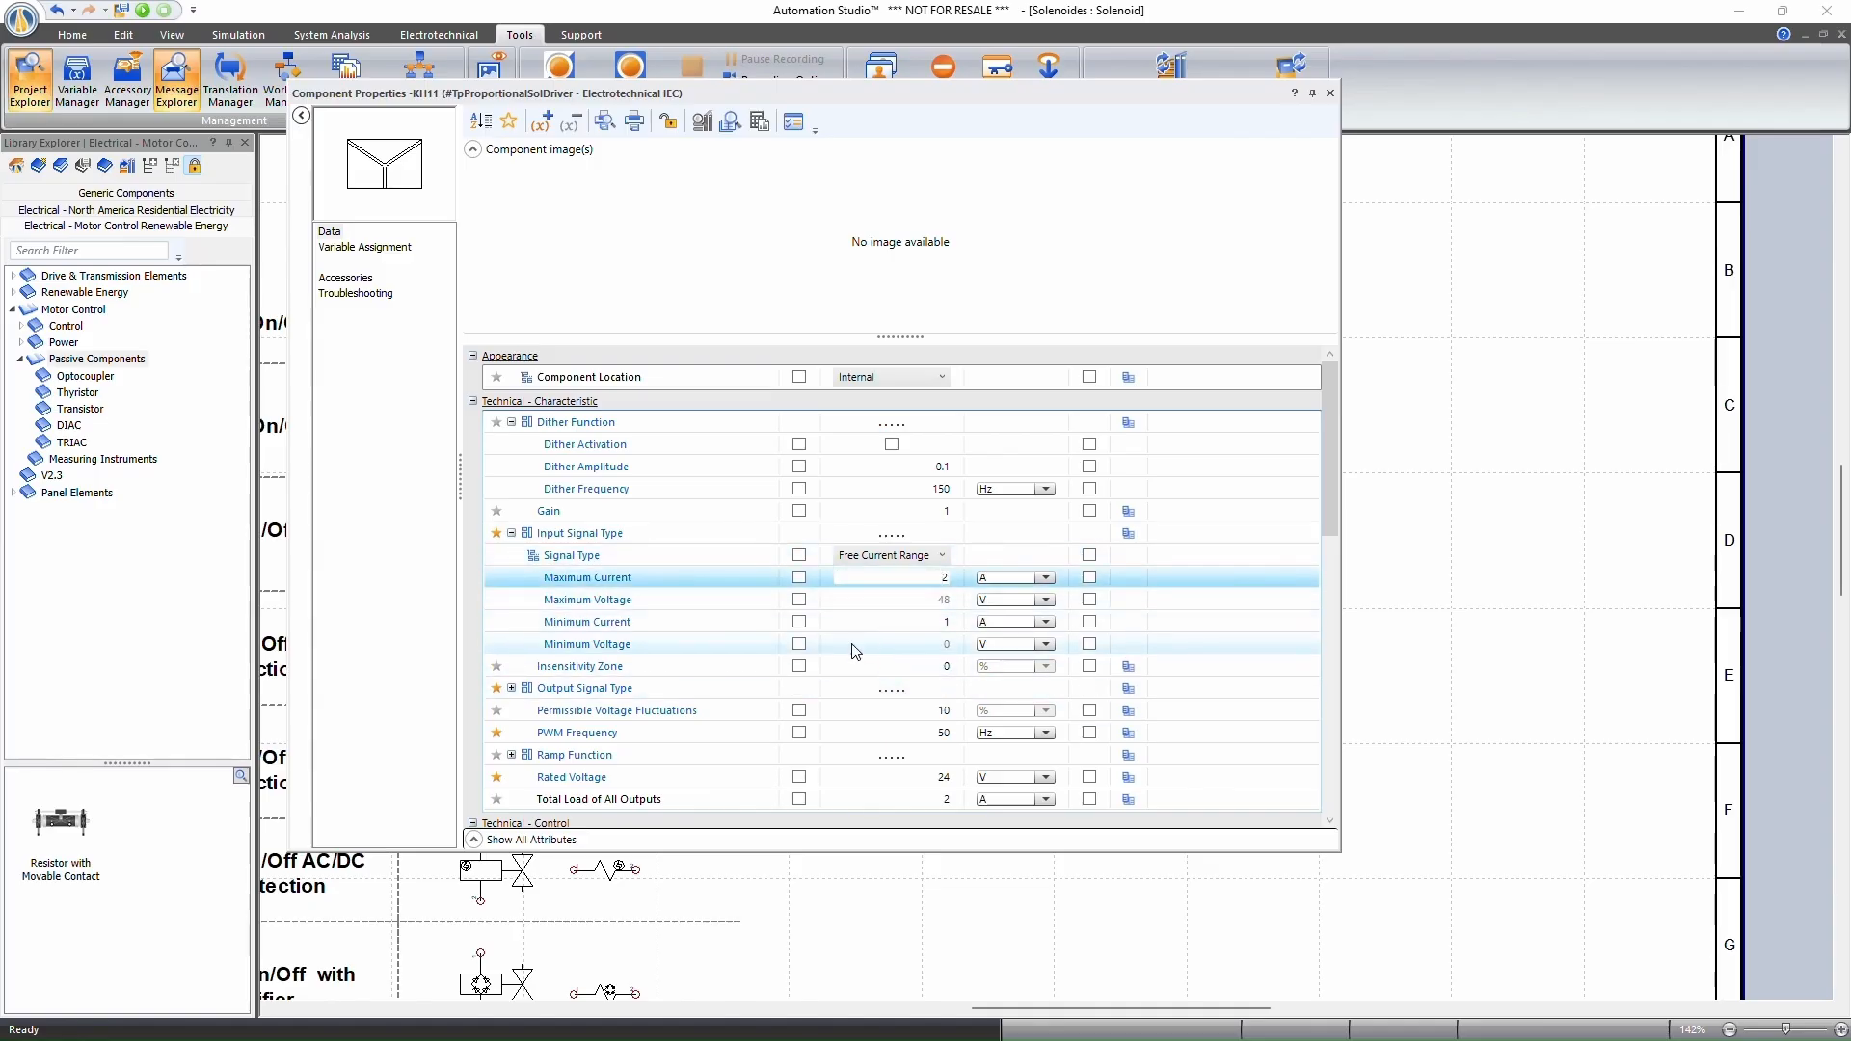
left_click(901, 622)
Set the driver's input signal type to Free Voltage Range, with a minimum voltage of 2 V and a maximum of 10 V.
left_click(891, 556)
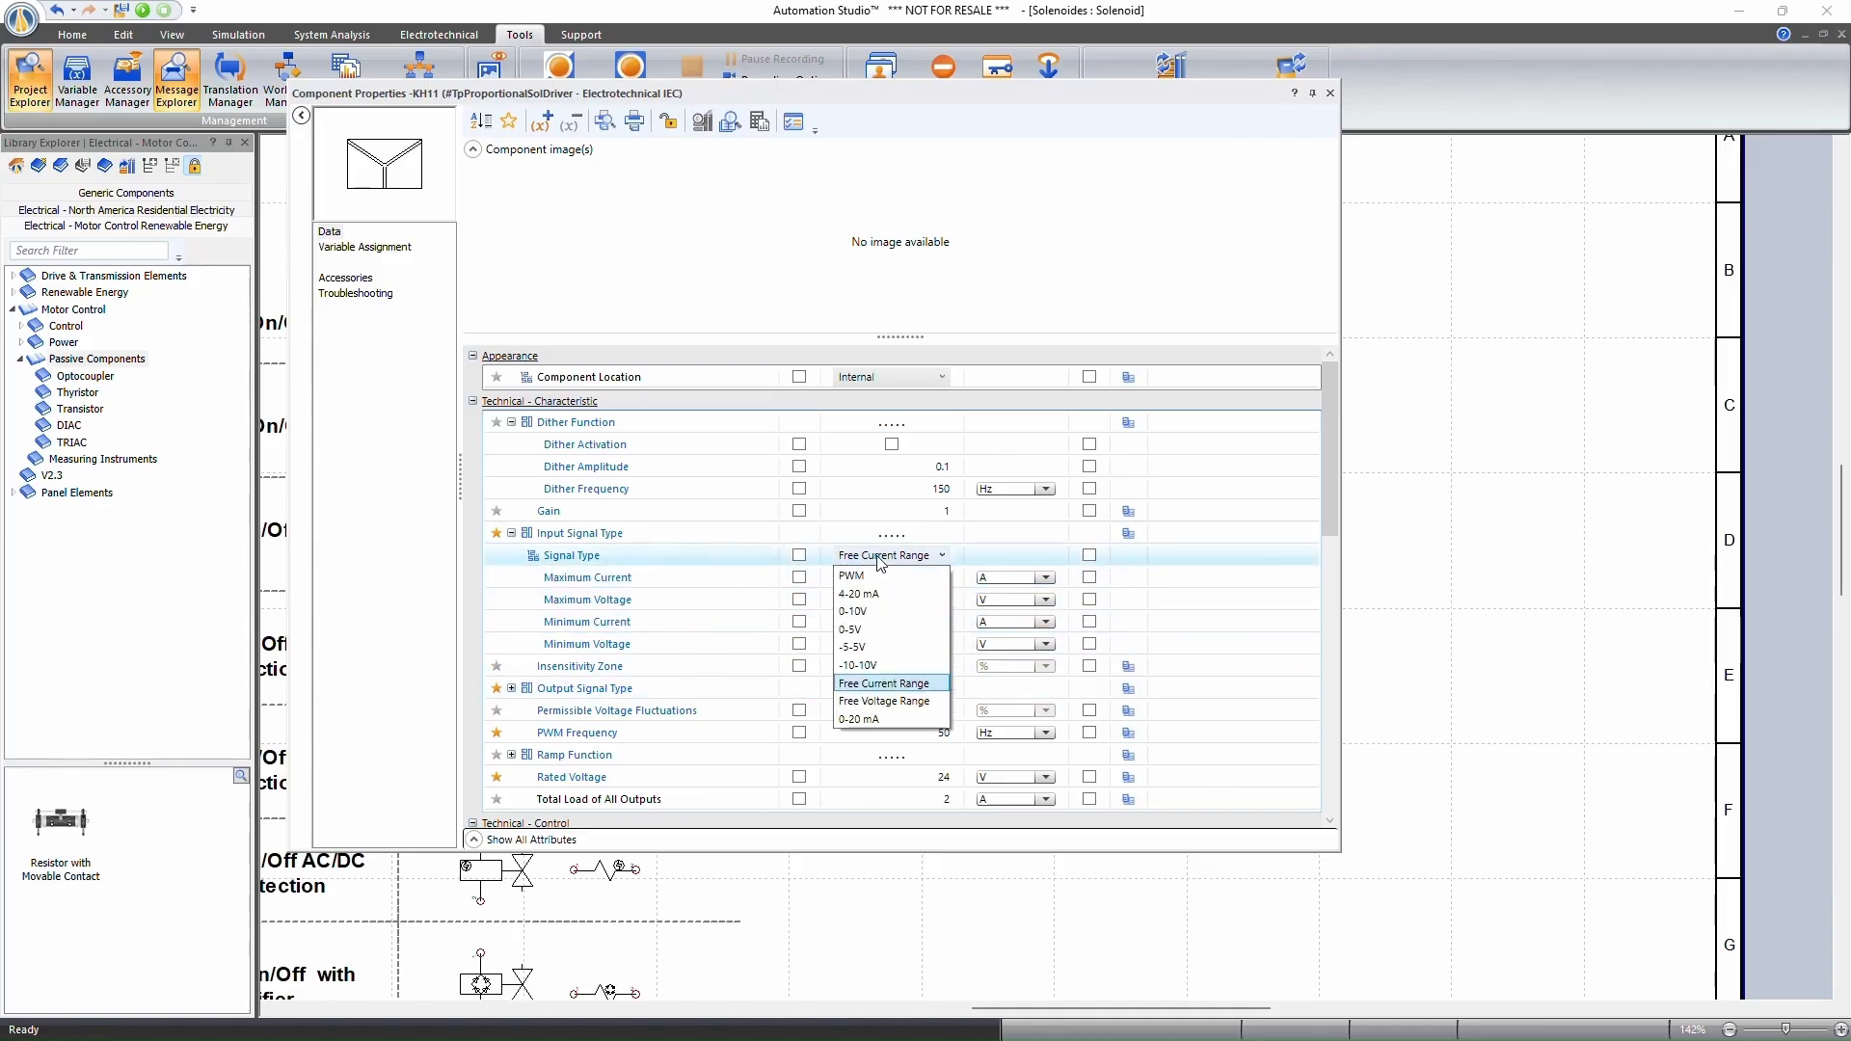
left_click(895, 704)
left_click(924, 644)
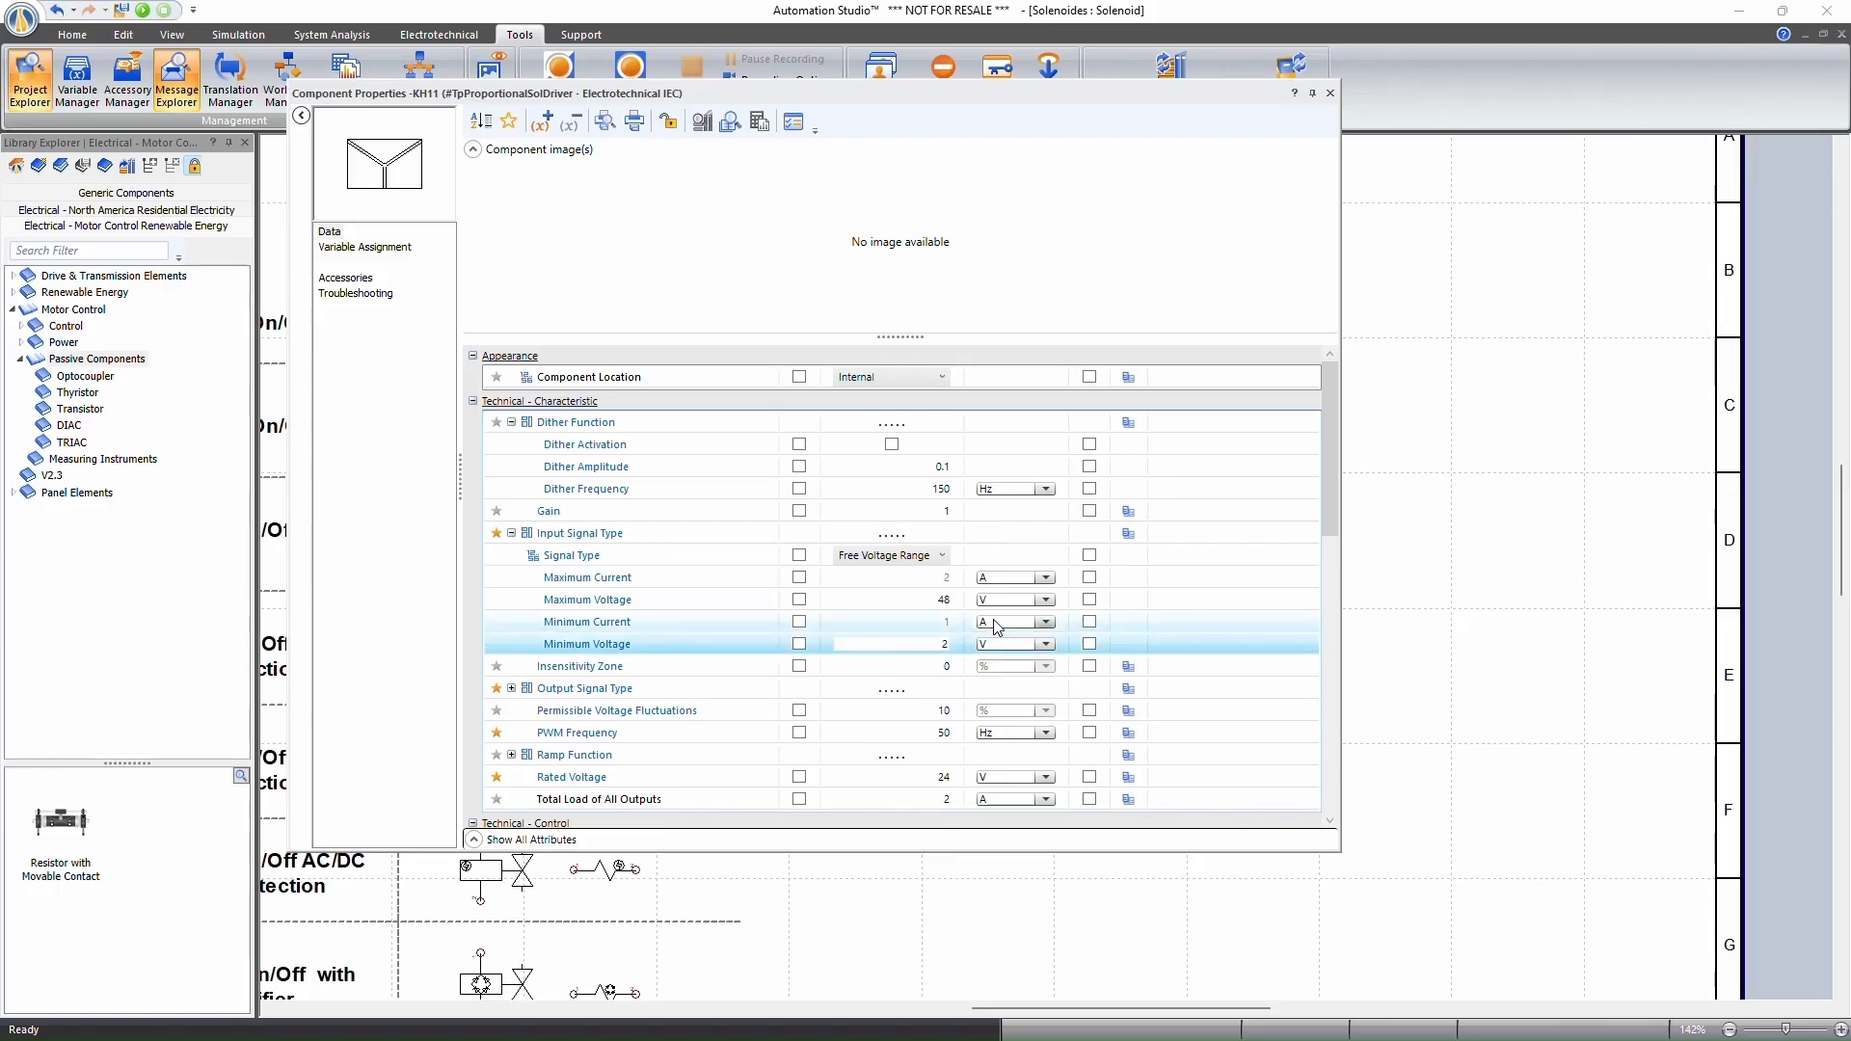
left_click(926, 599)
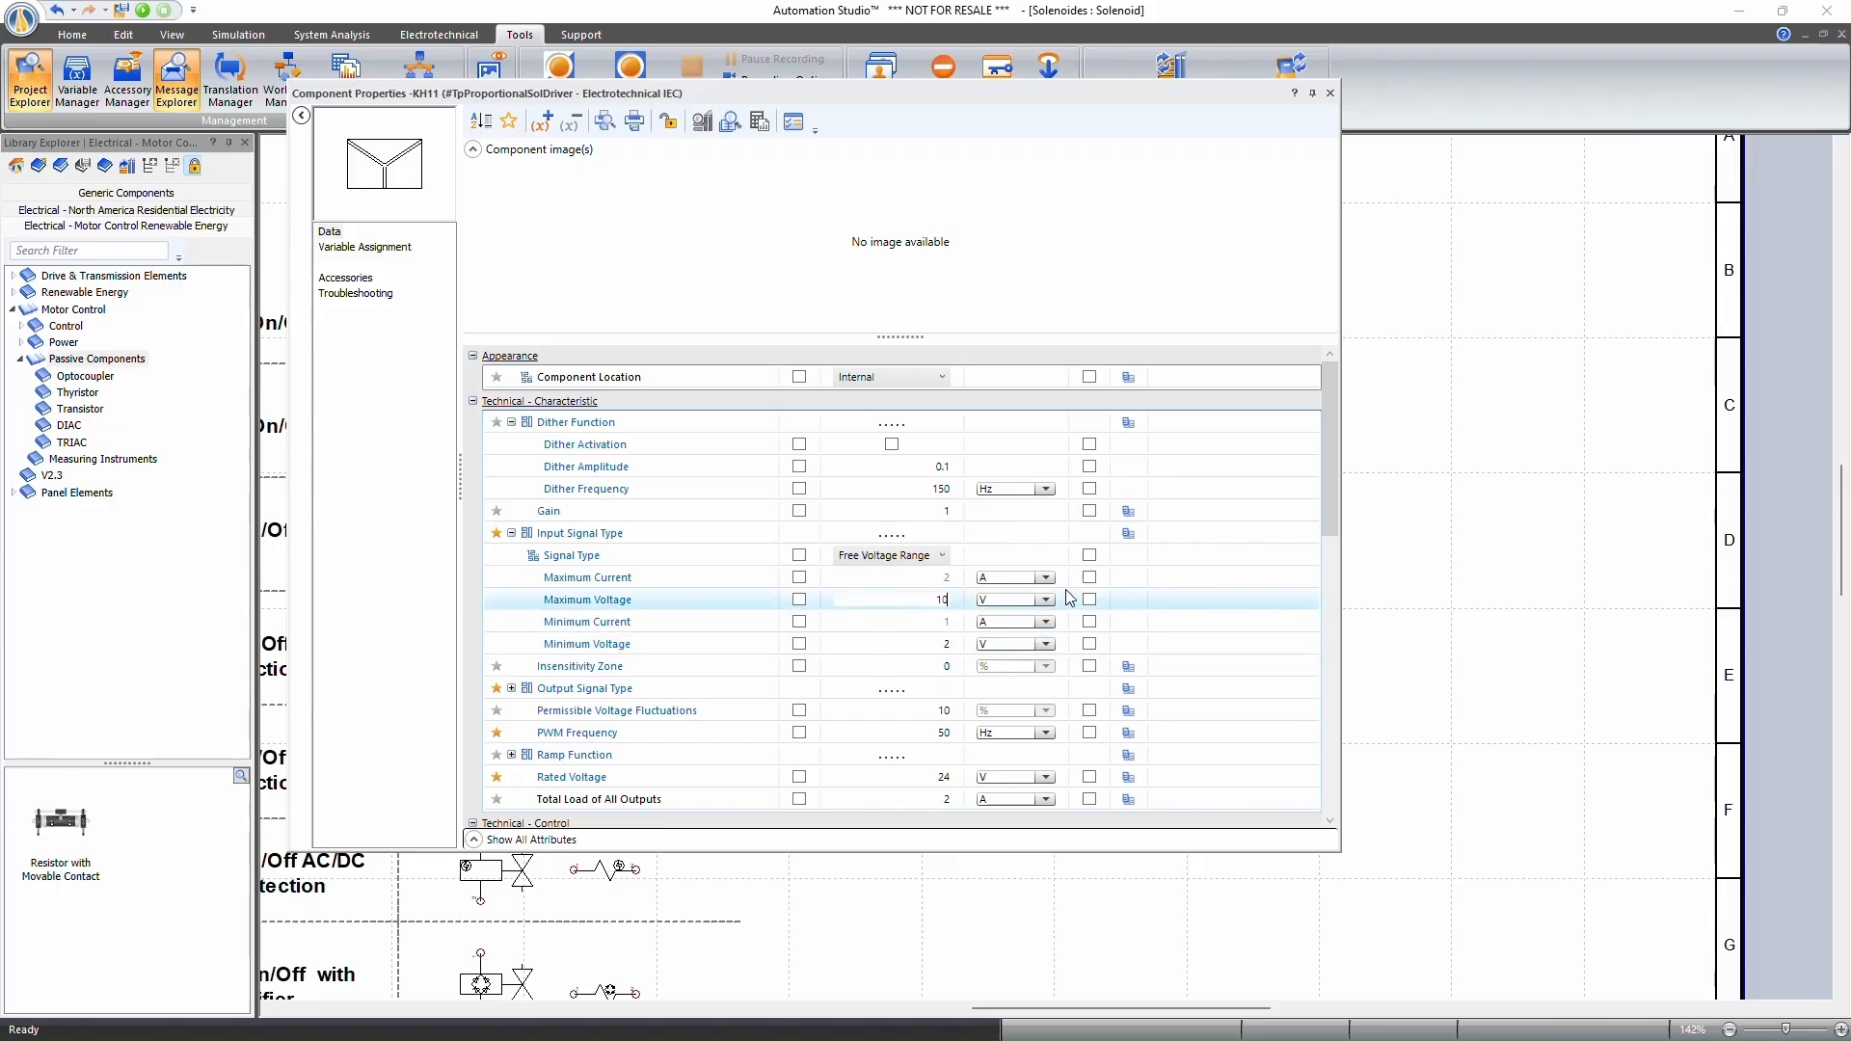
key("Tab")
Activate the driver's ramp function and review its ramp-down and ramp-up times.
scroll(1061, 594, "down", 1)
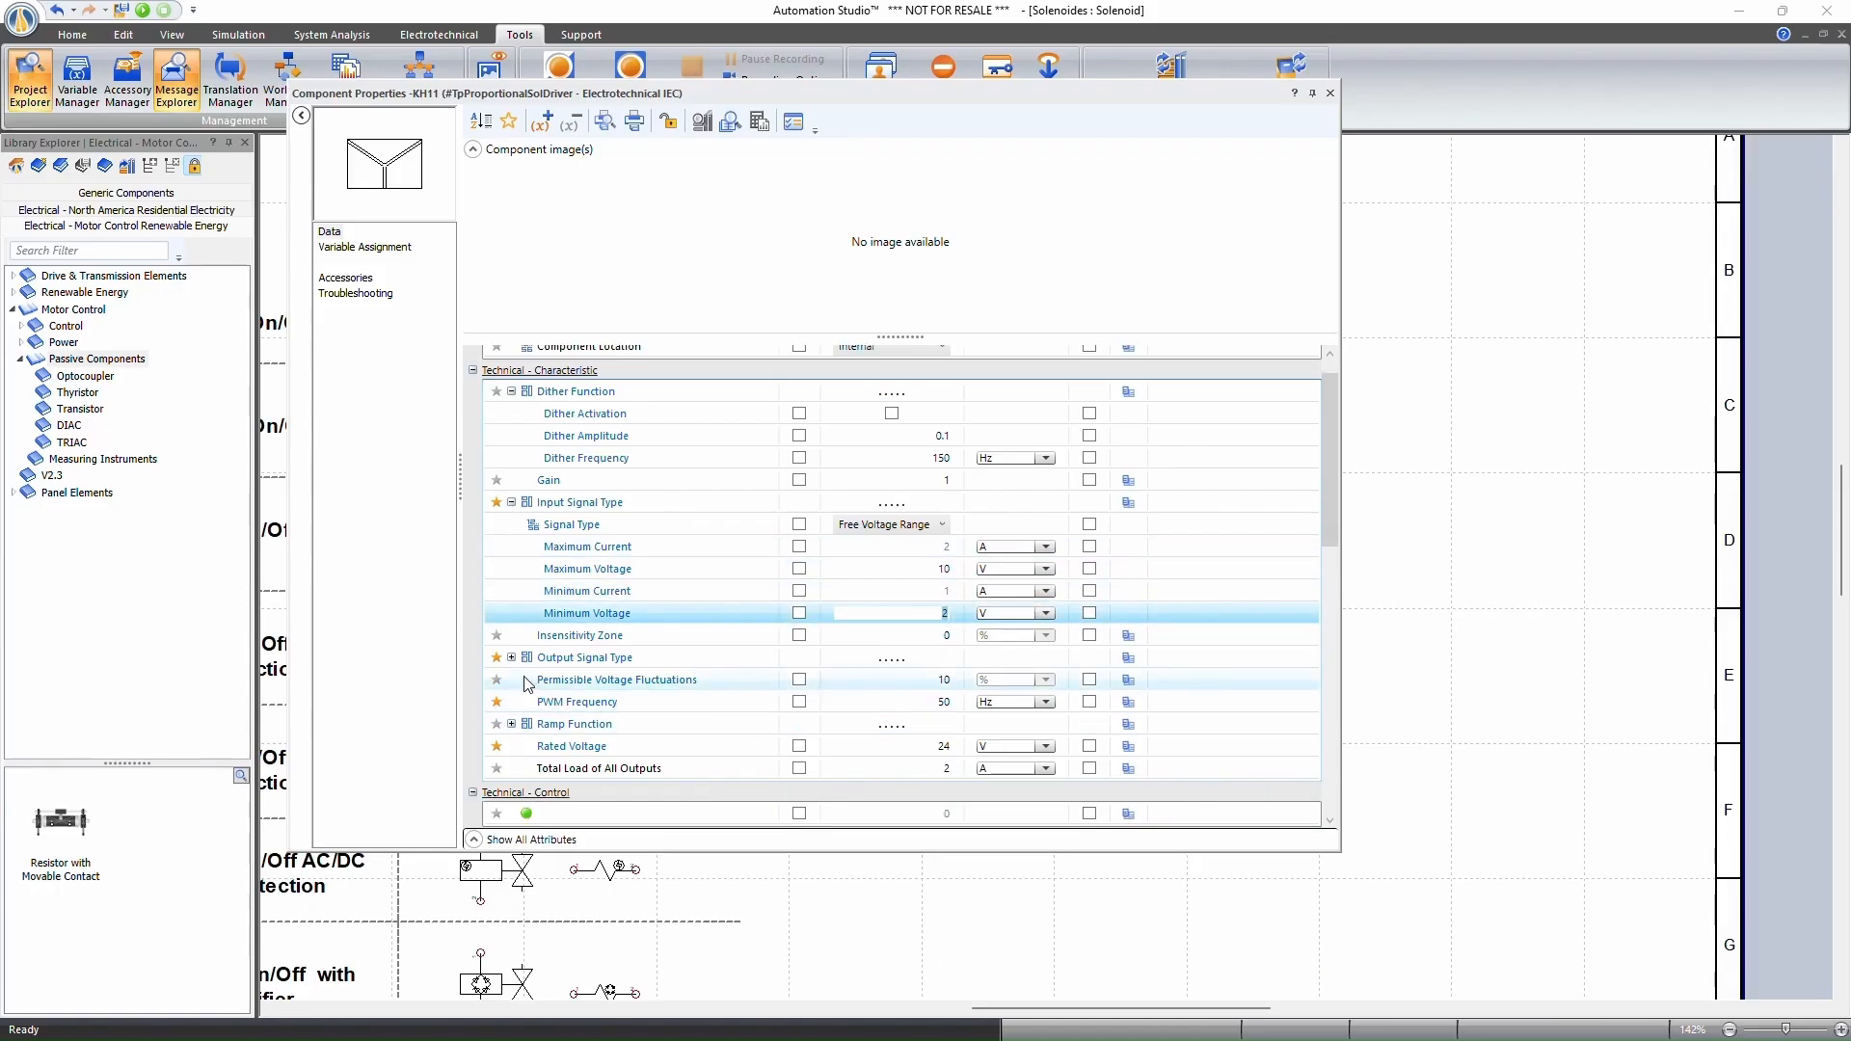
scroll(622, 663, "down", 1)
left_click(513, 627)
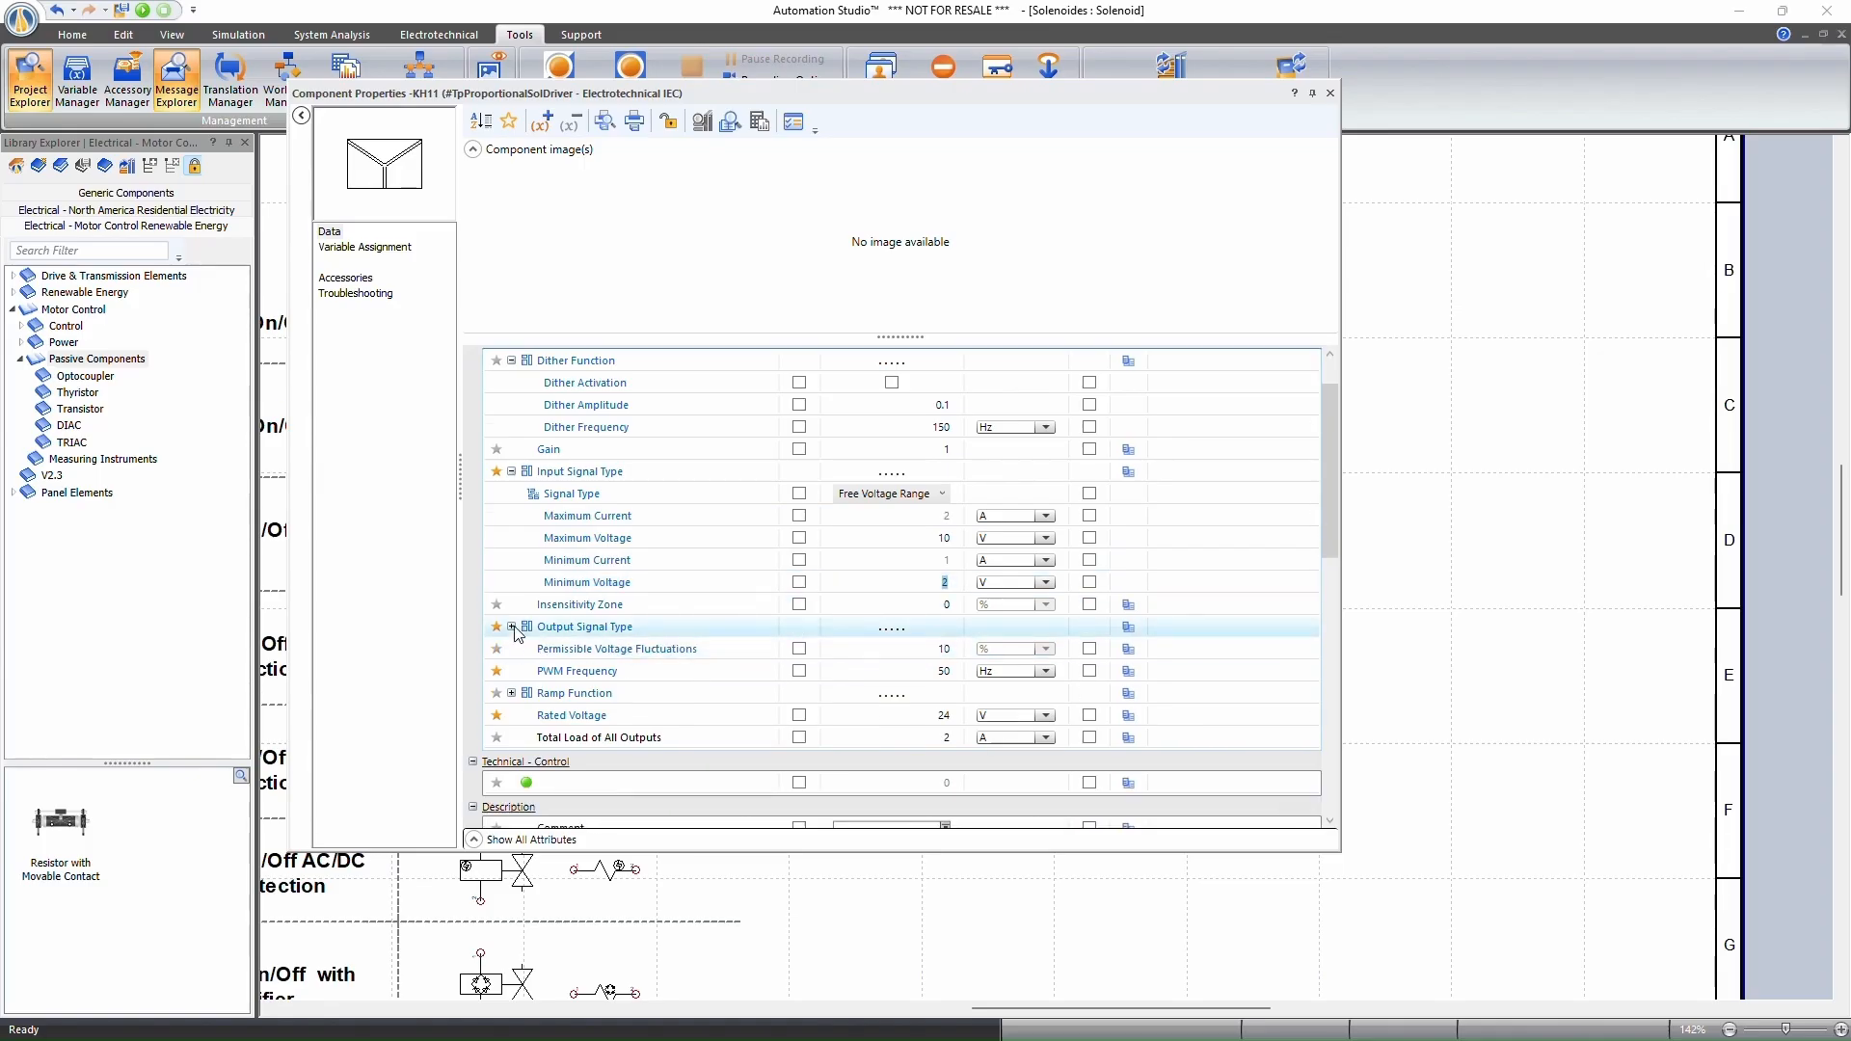
left_click(513, 628)
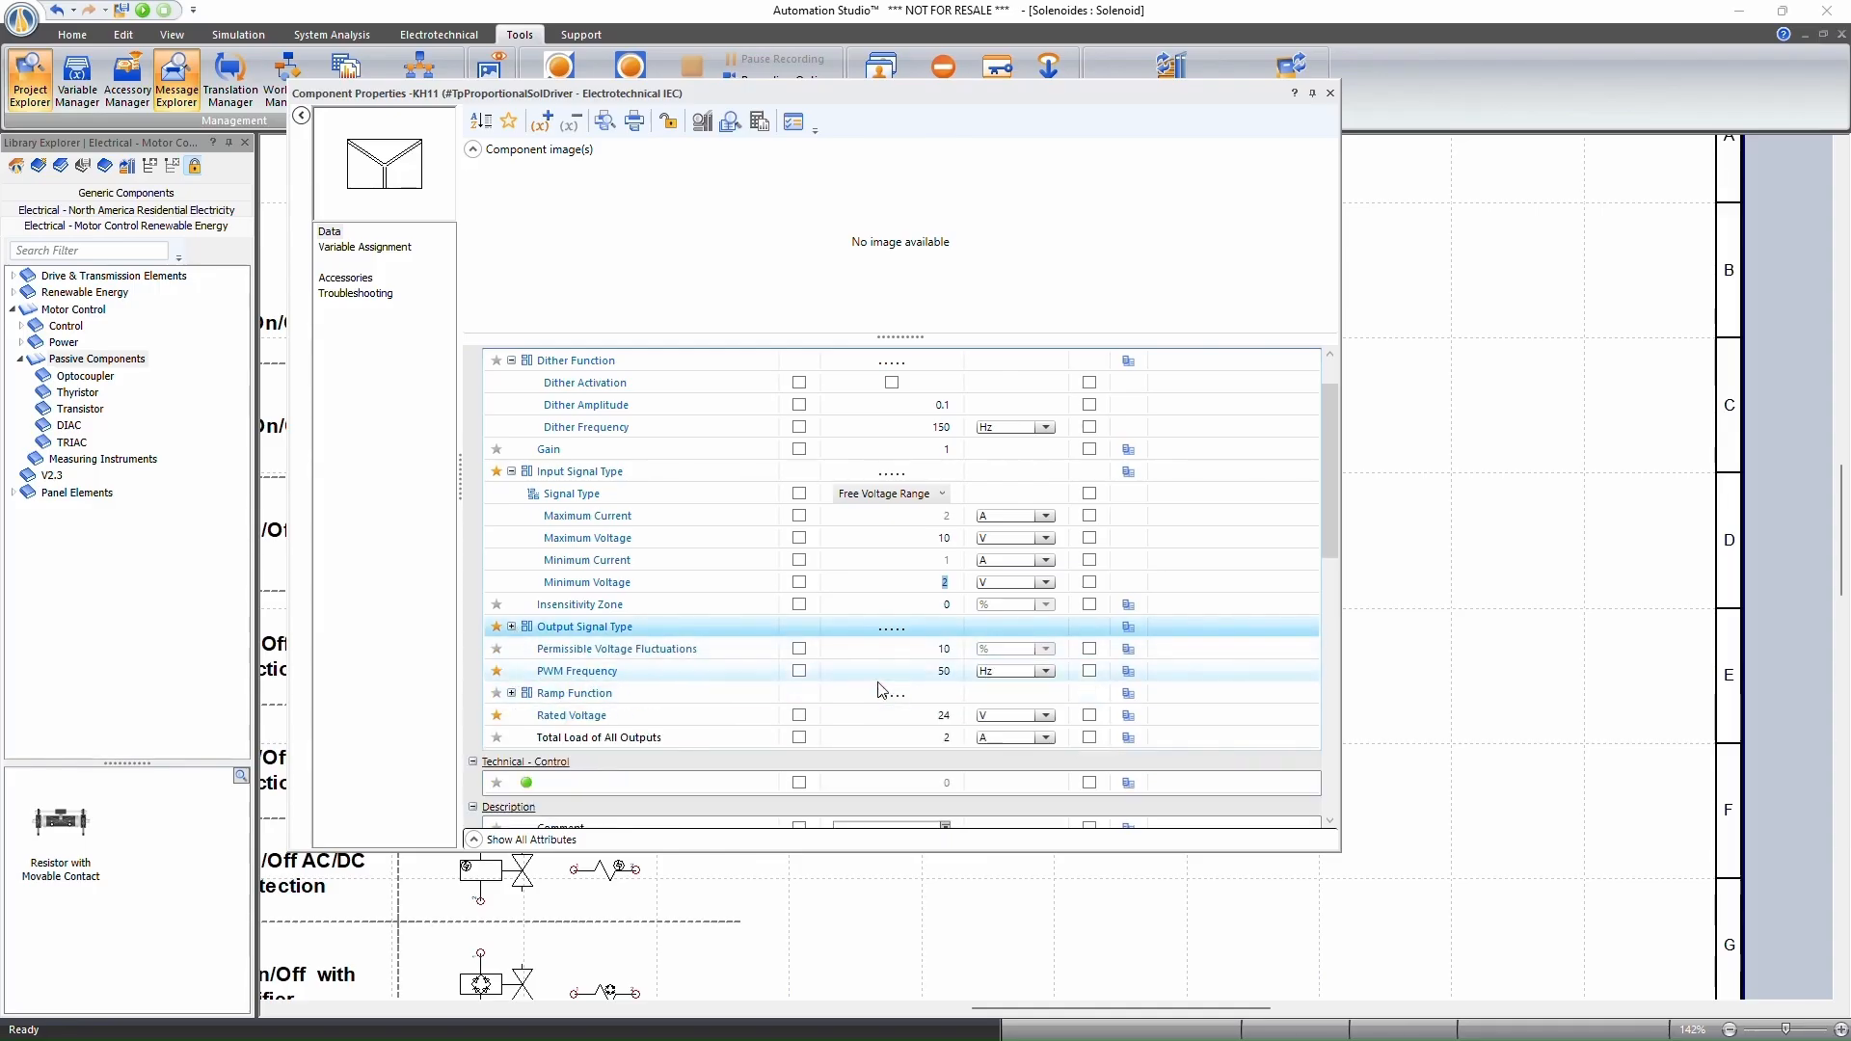
left_click(512, 694)
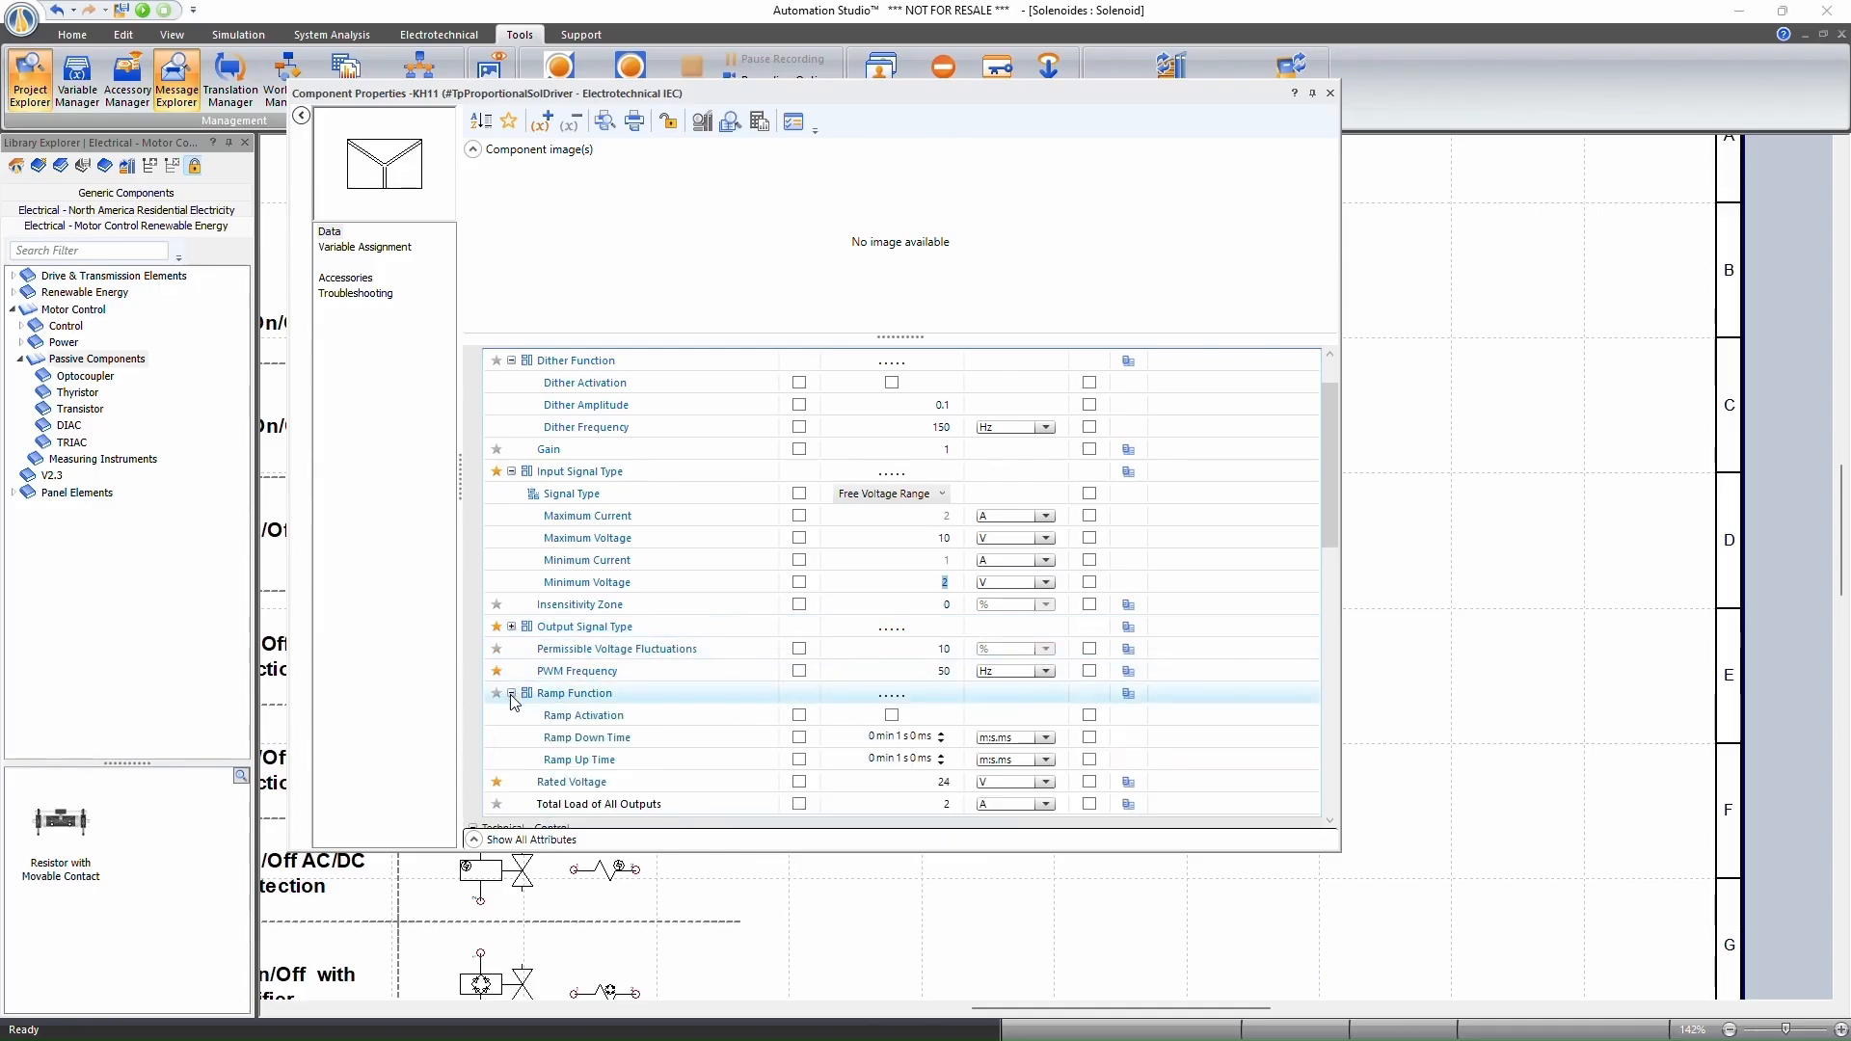
scroll(827, 728, "down", 1)
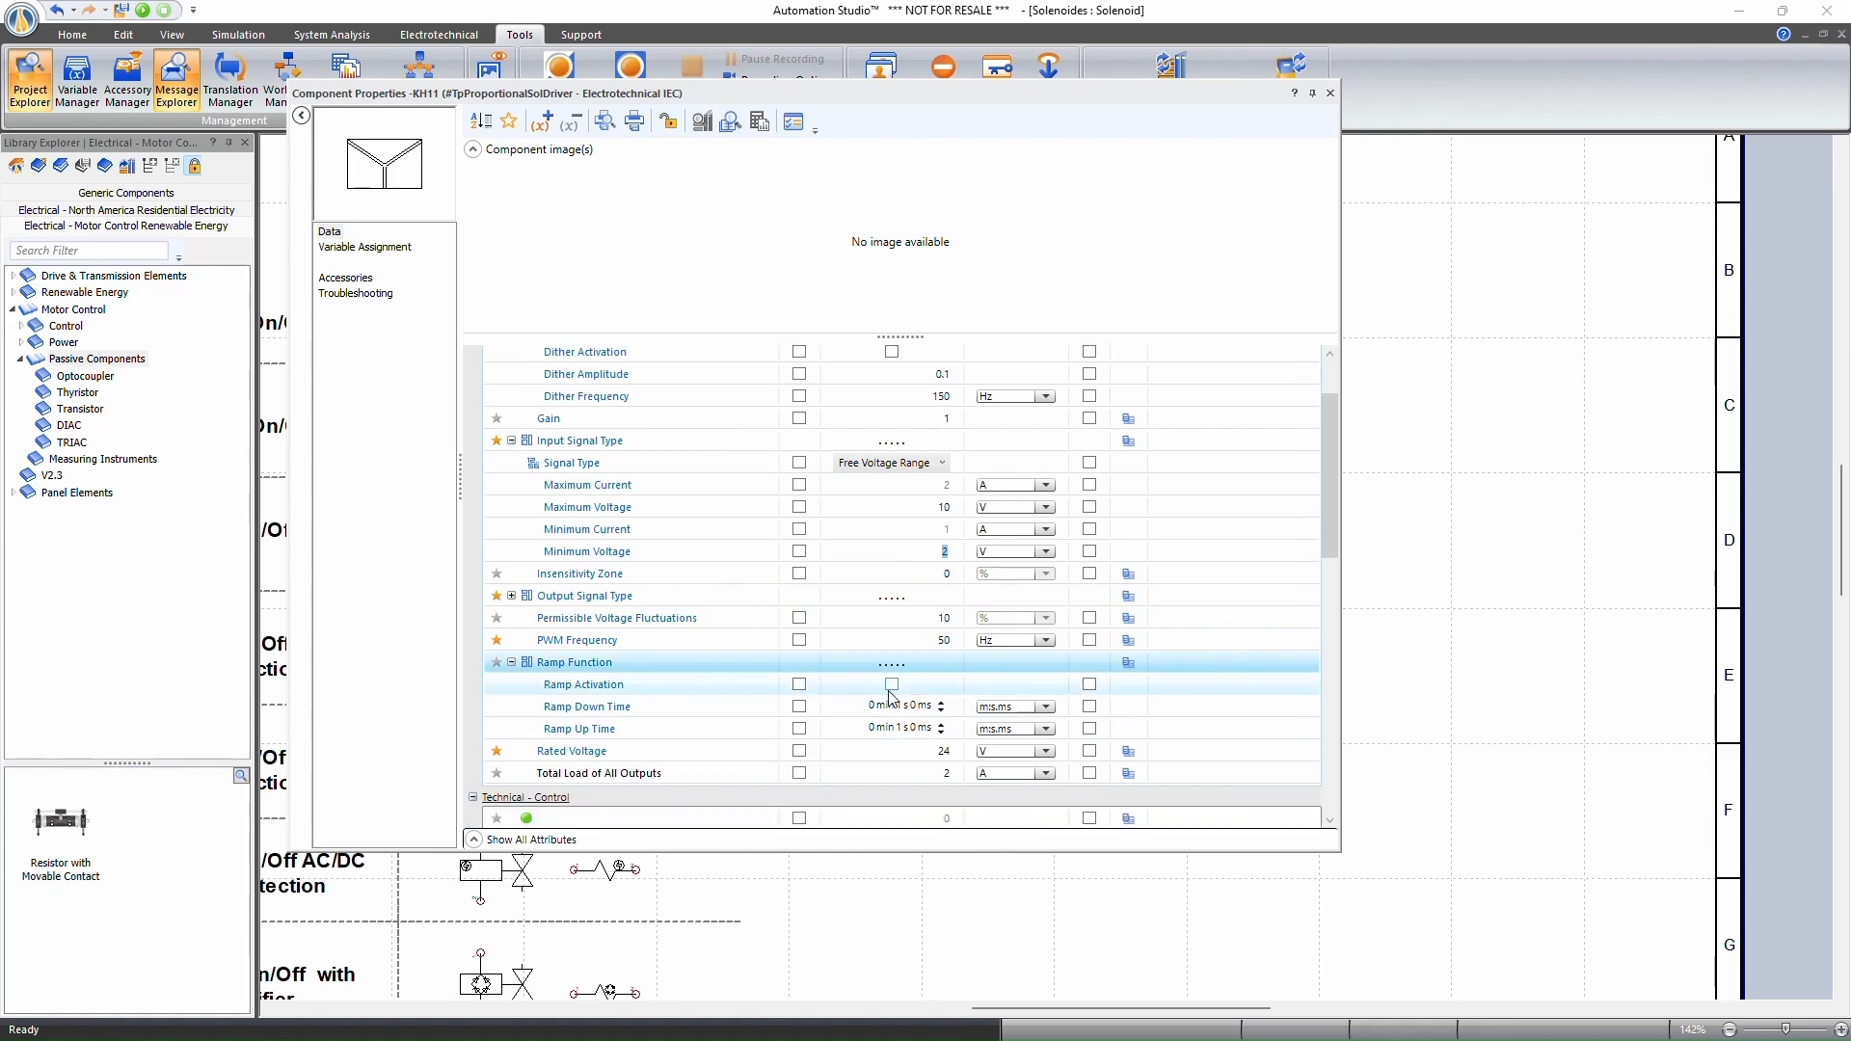
left_click(889, 684)
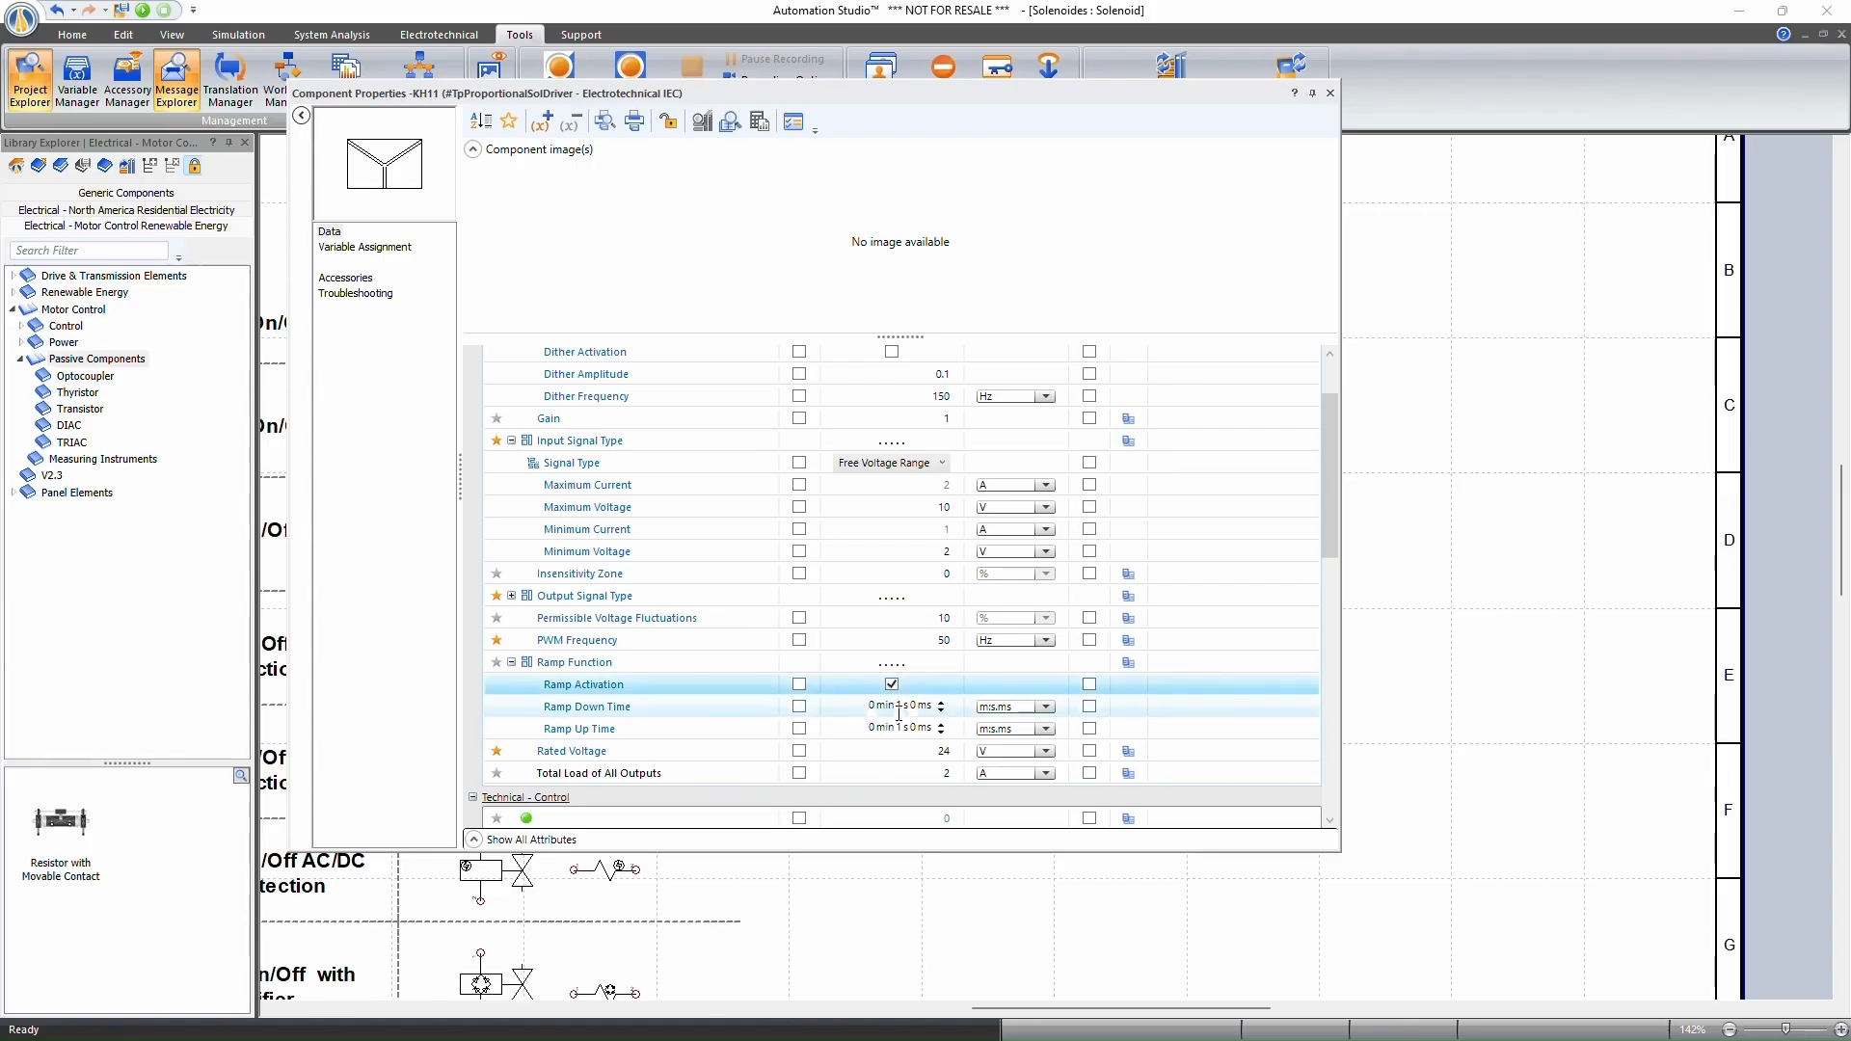
left_click(900, 706)
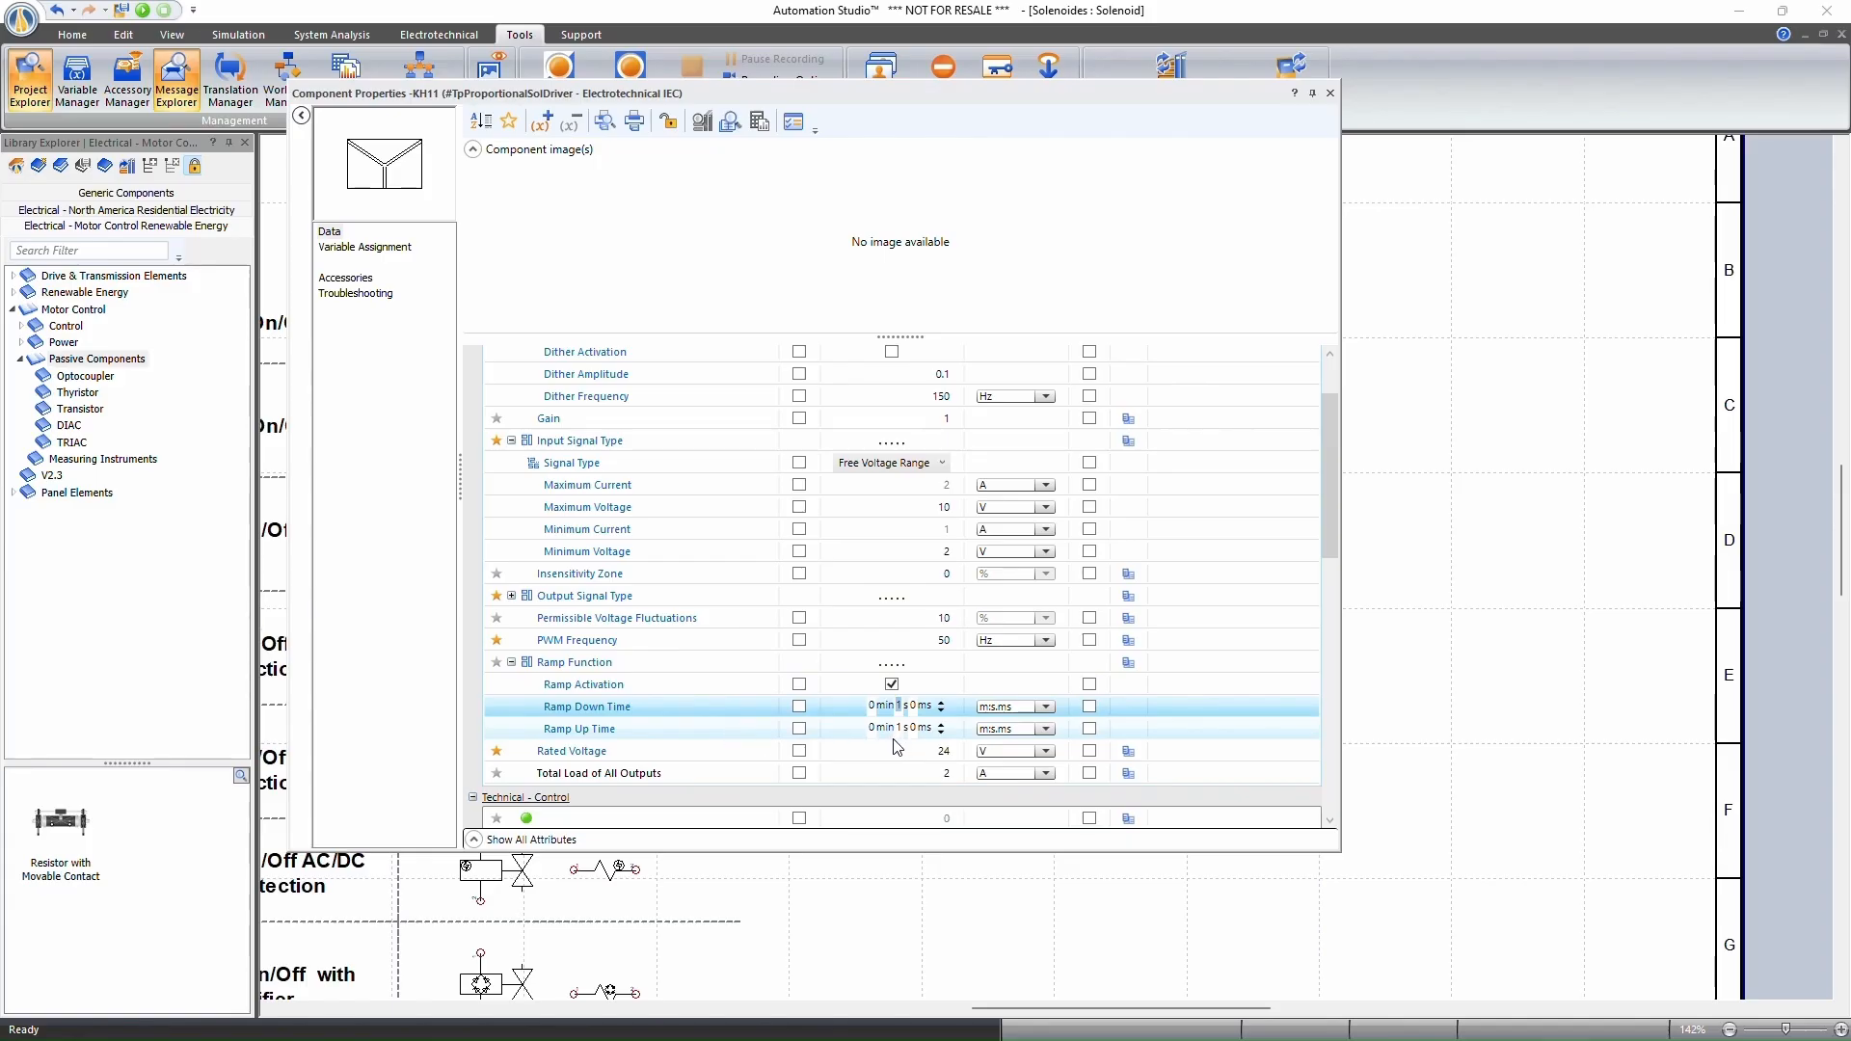
Review the driver's gain setting, close its properties and switch to the Controller diagram.
scroll(778, 669, "up", 2)
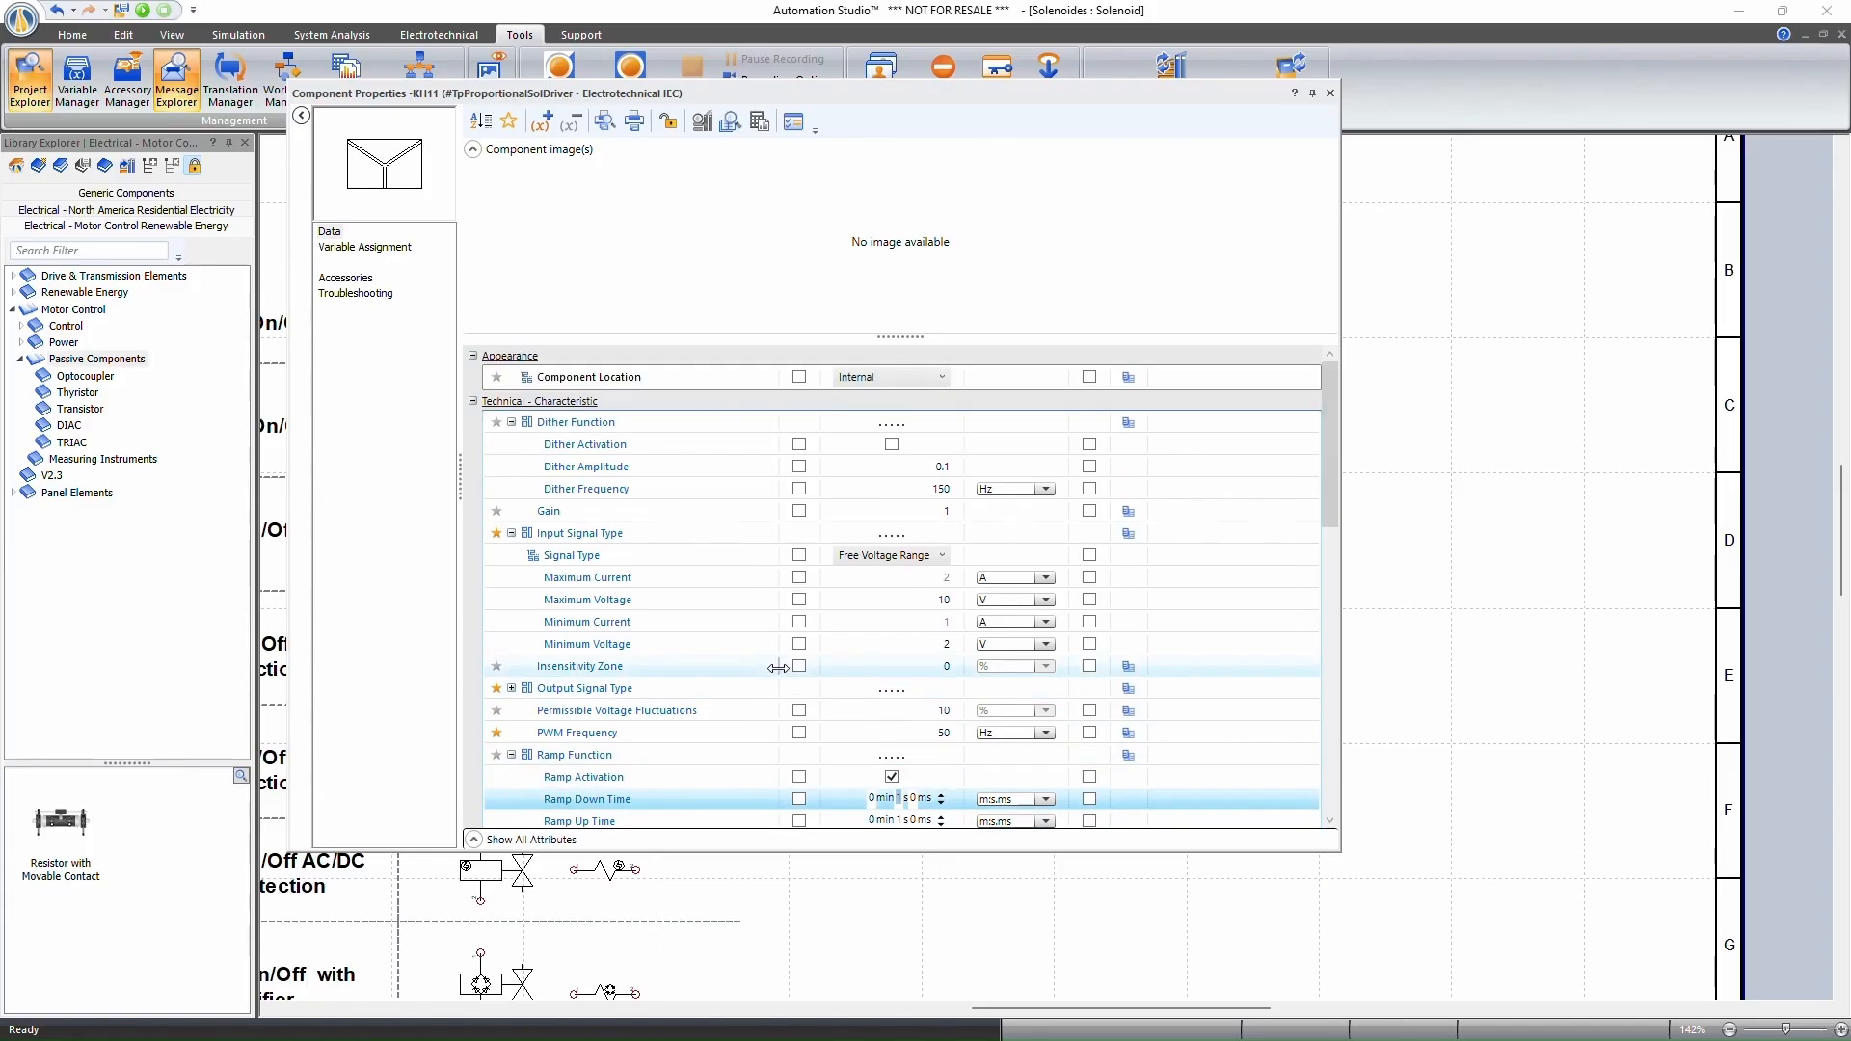
left_click(941, 511)
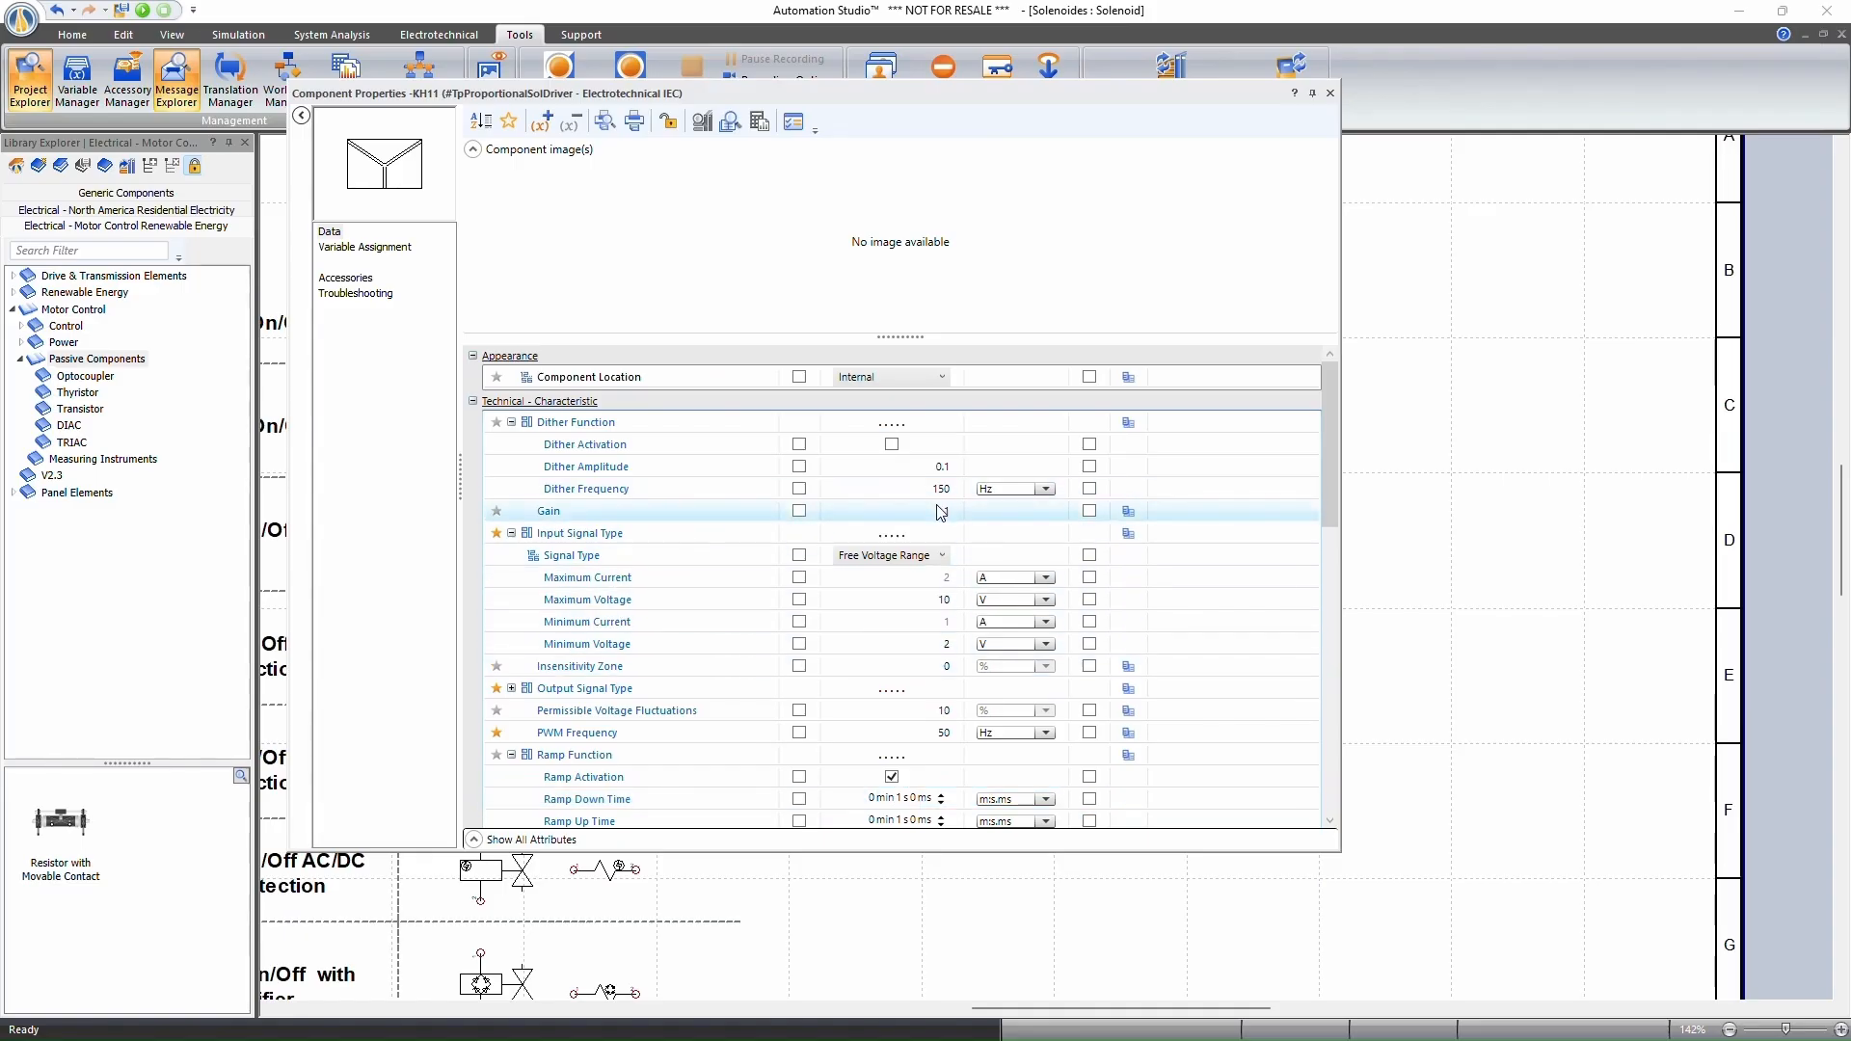
left_click(939, 509)
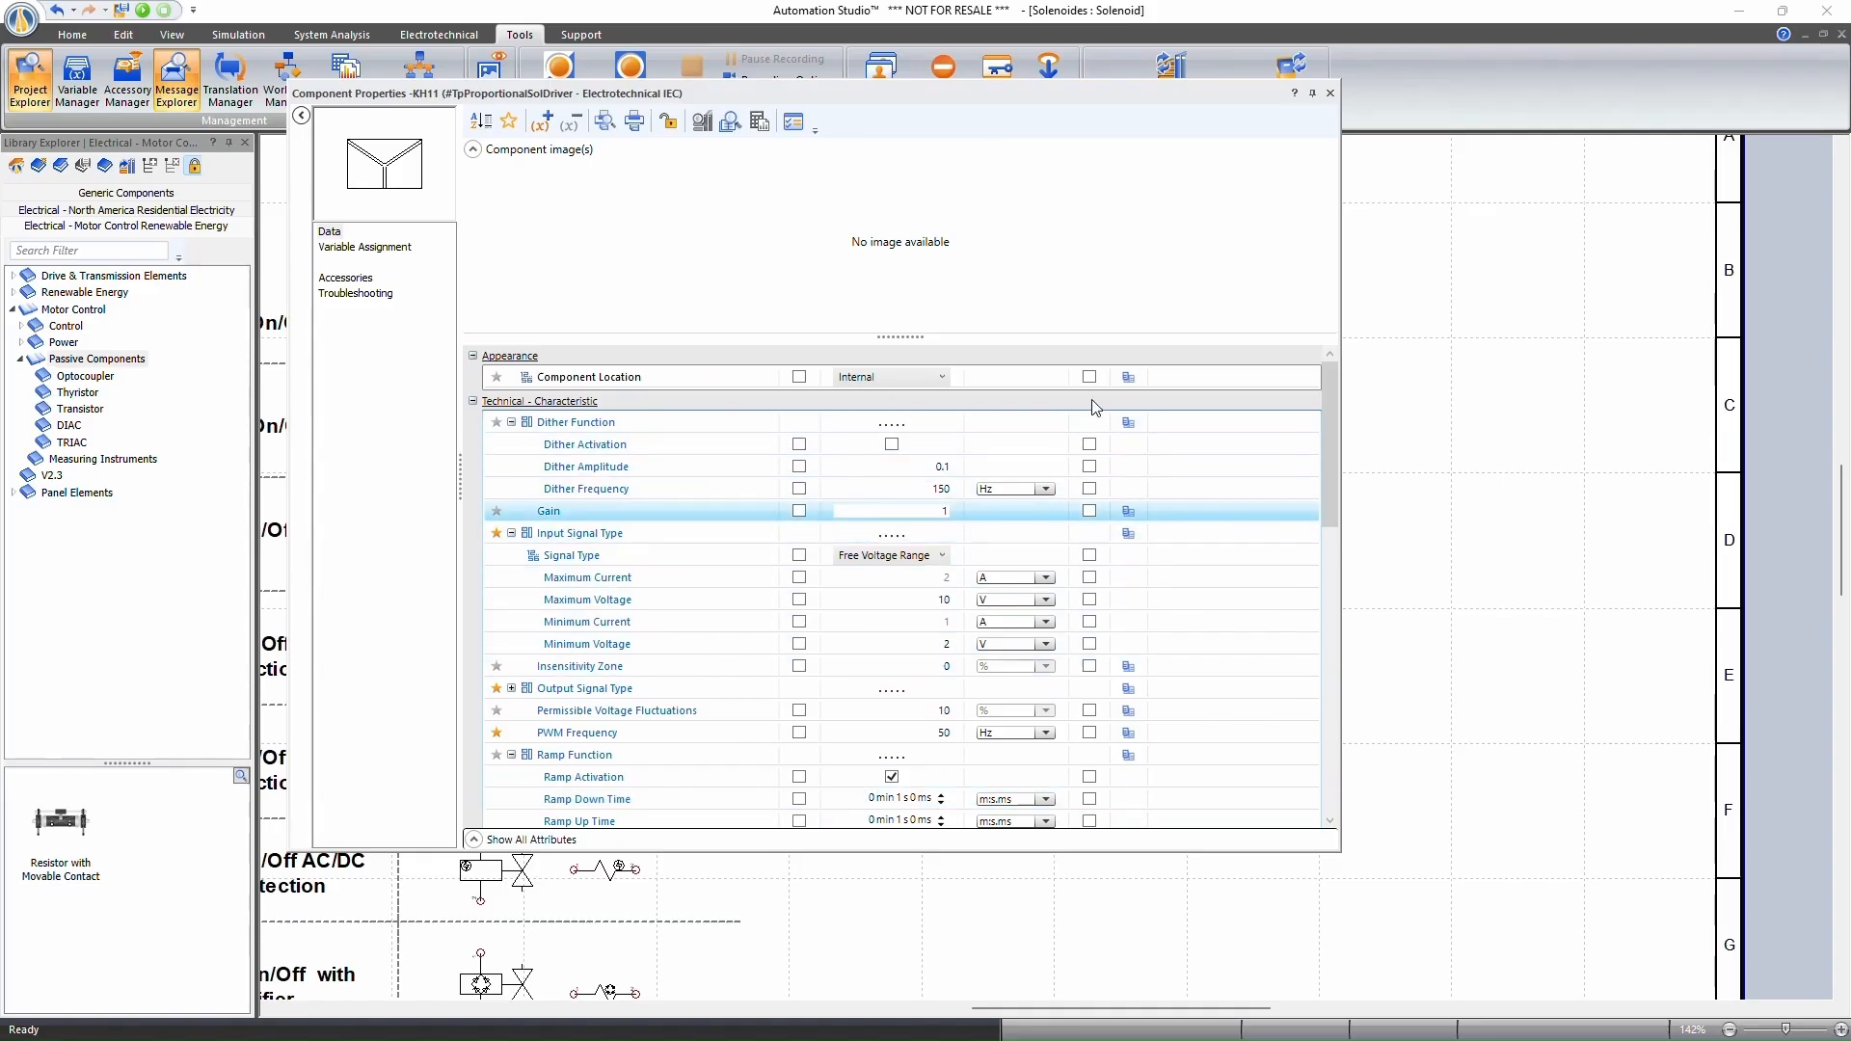
left_click(1331, 93)
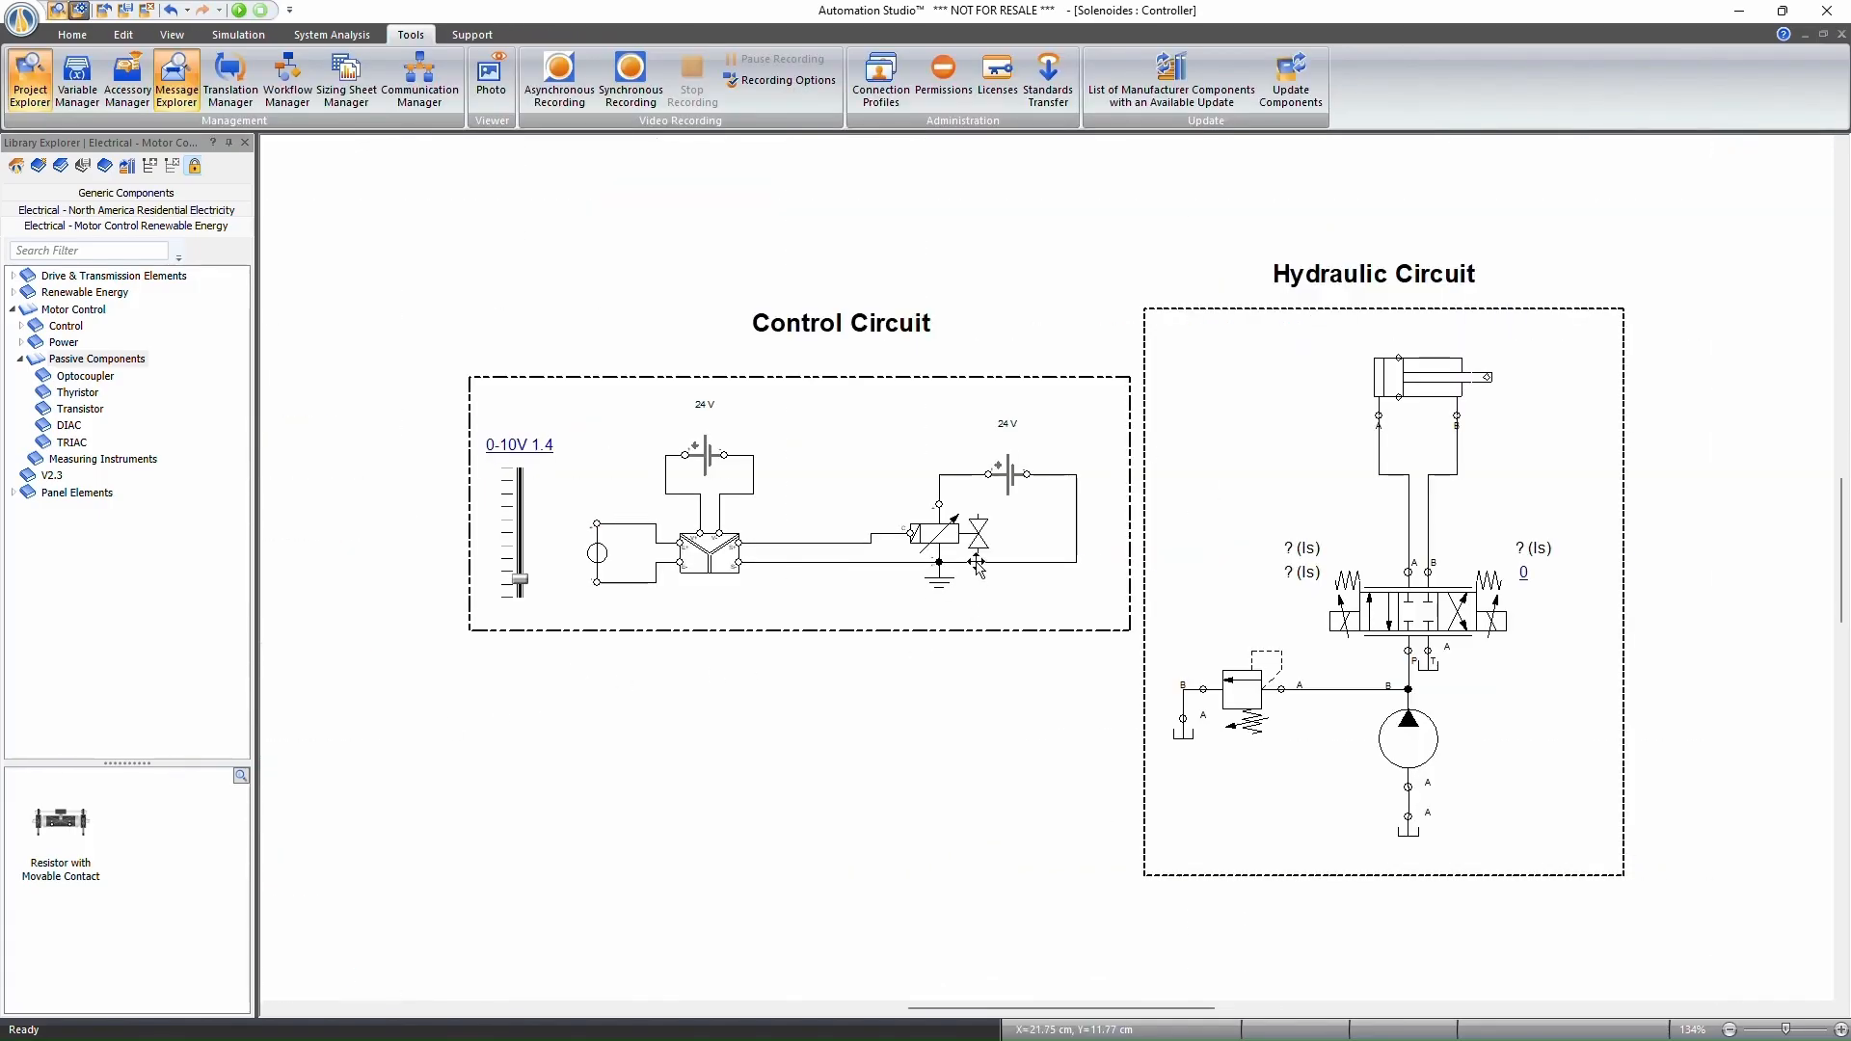
Examine the rated values and available signal types of the Control Circuit's integrated-control solenoid, and close its properties.
double_click(974, 538)
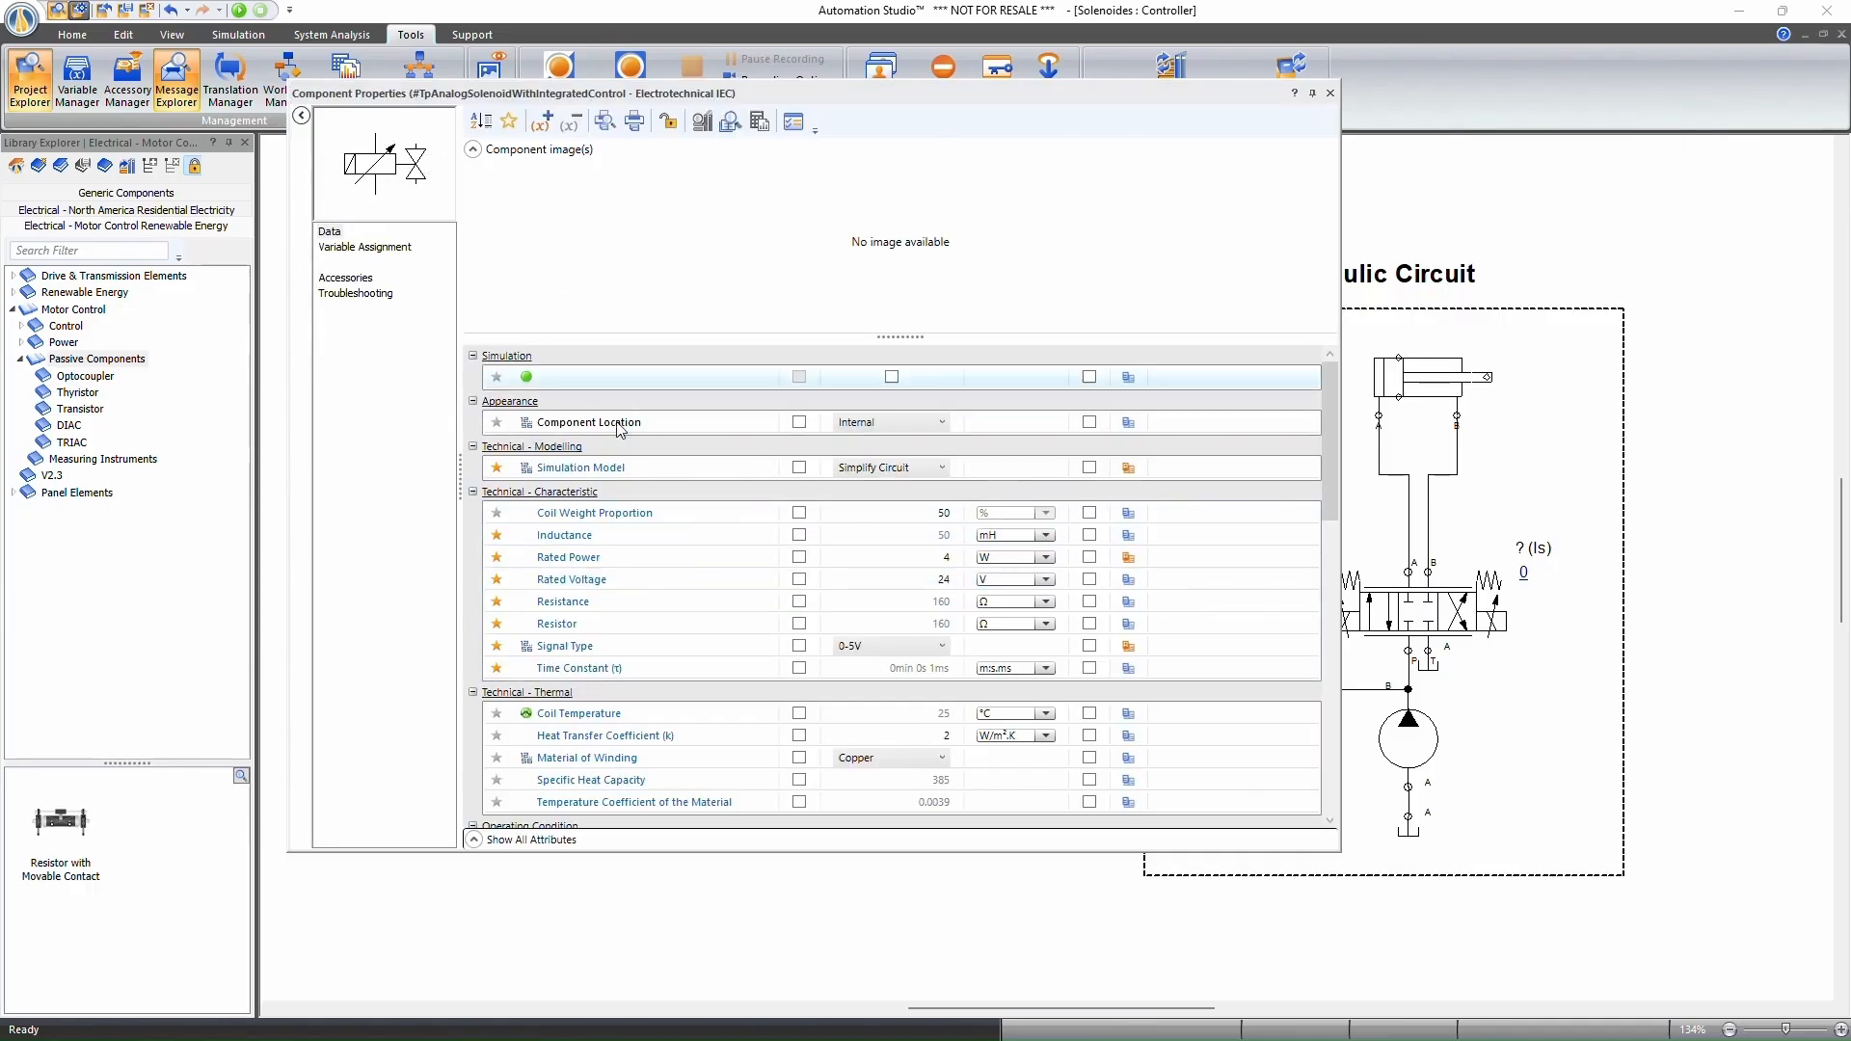
scroll(693, 538, "down", 1)
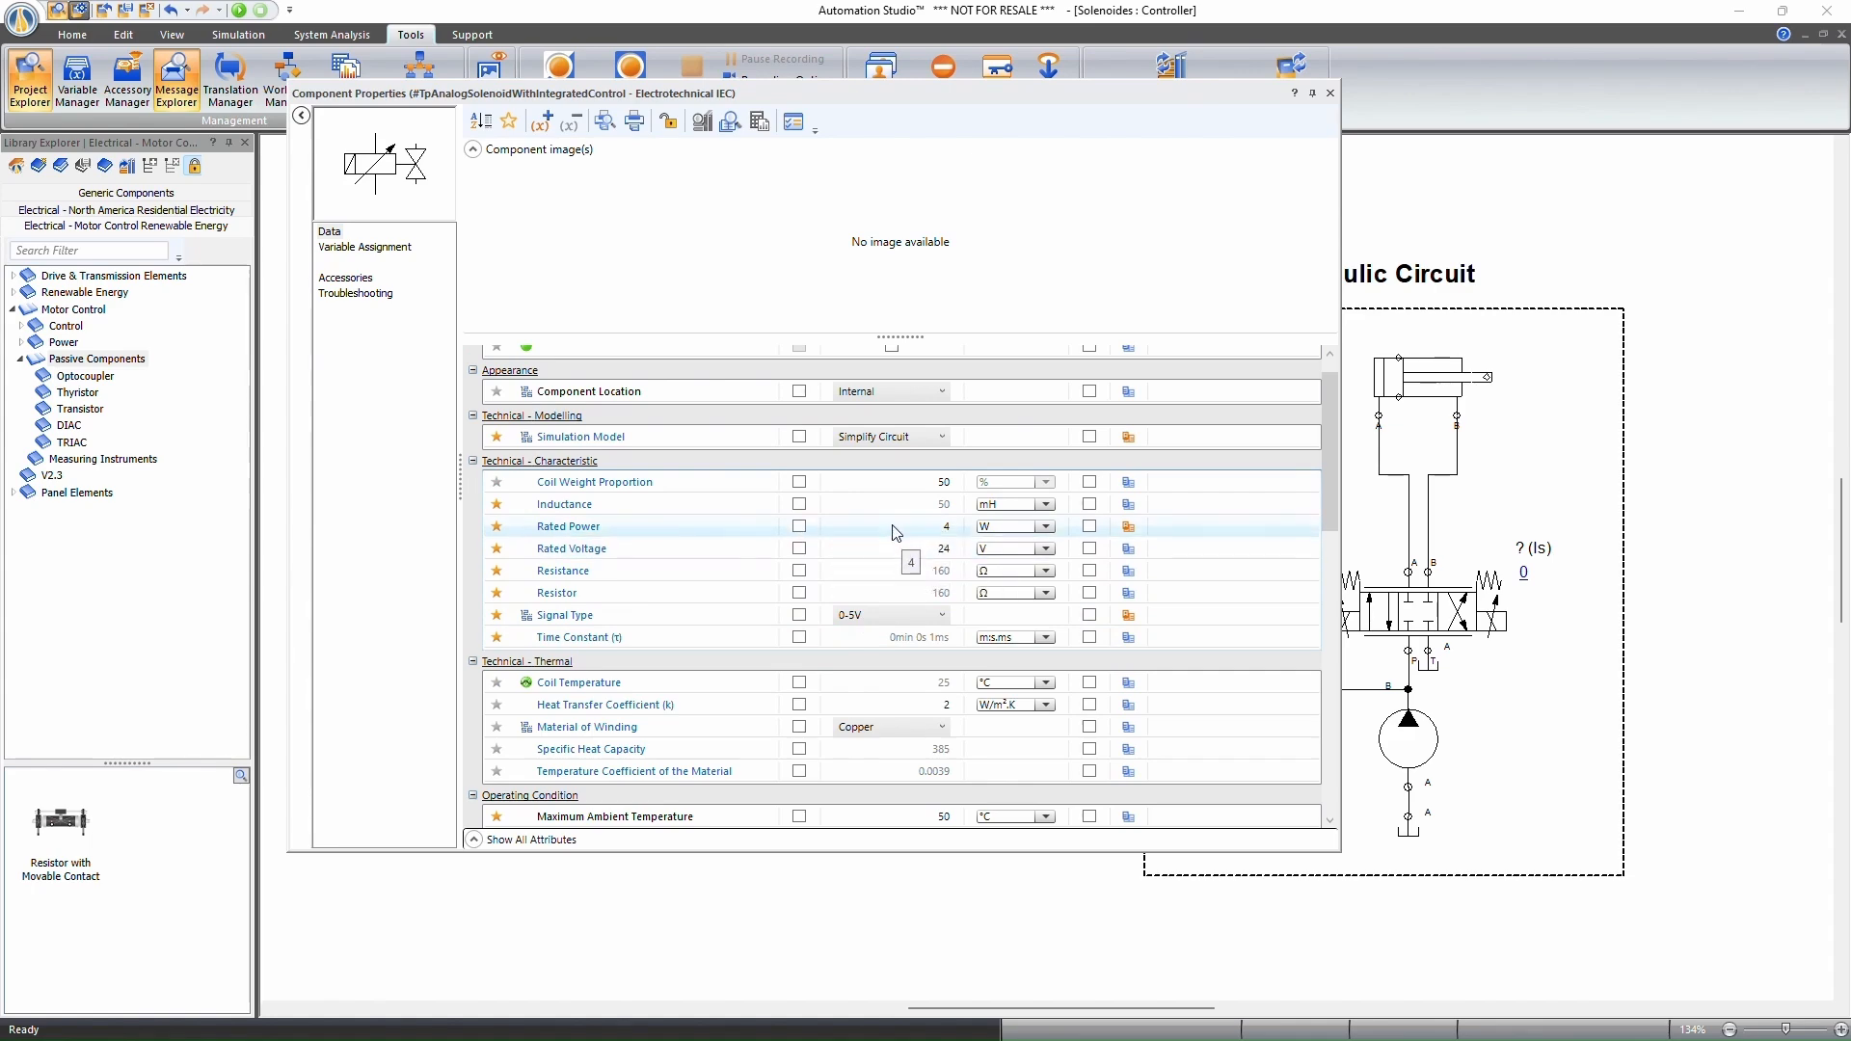
scroll(897, 534, "down", 1)
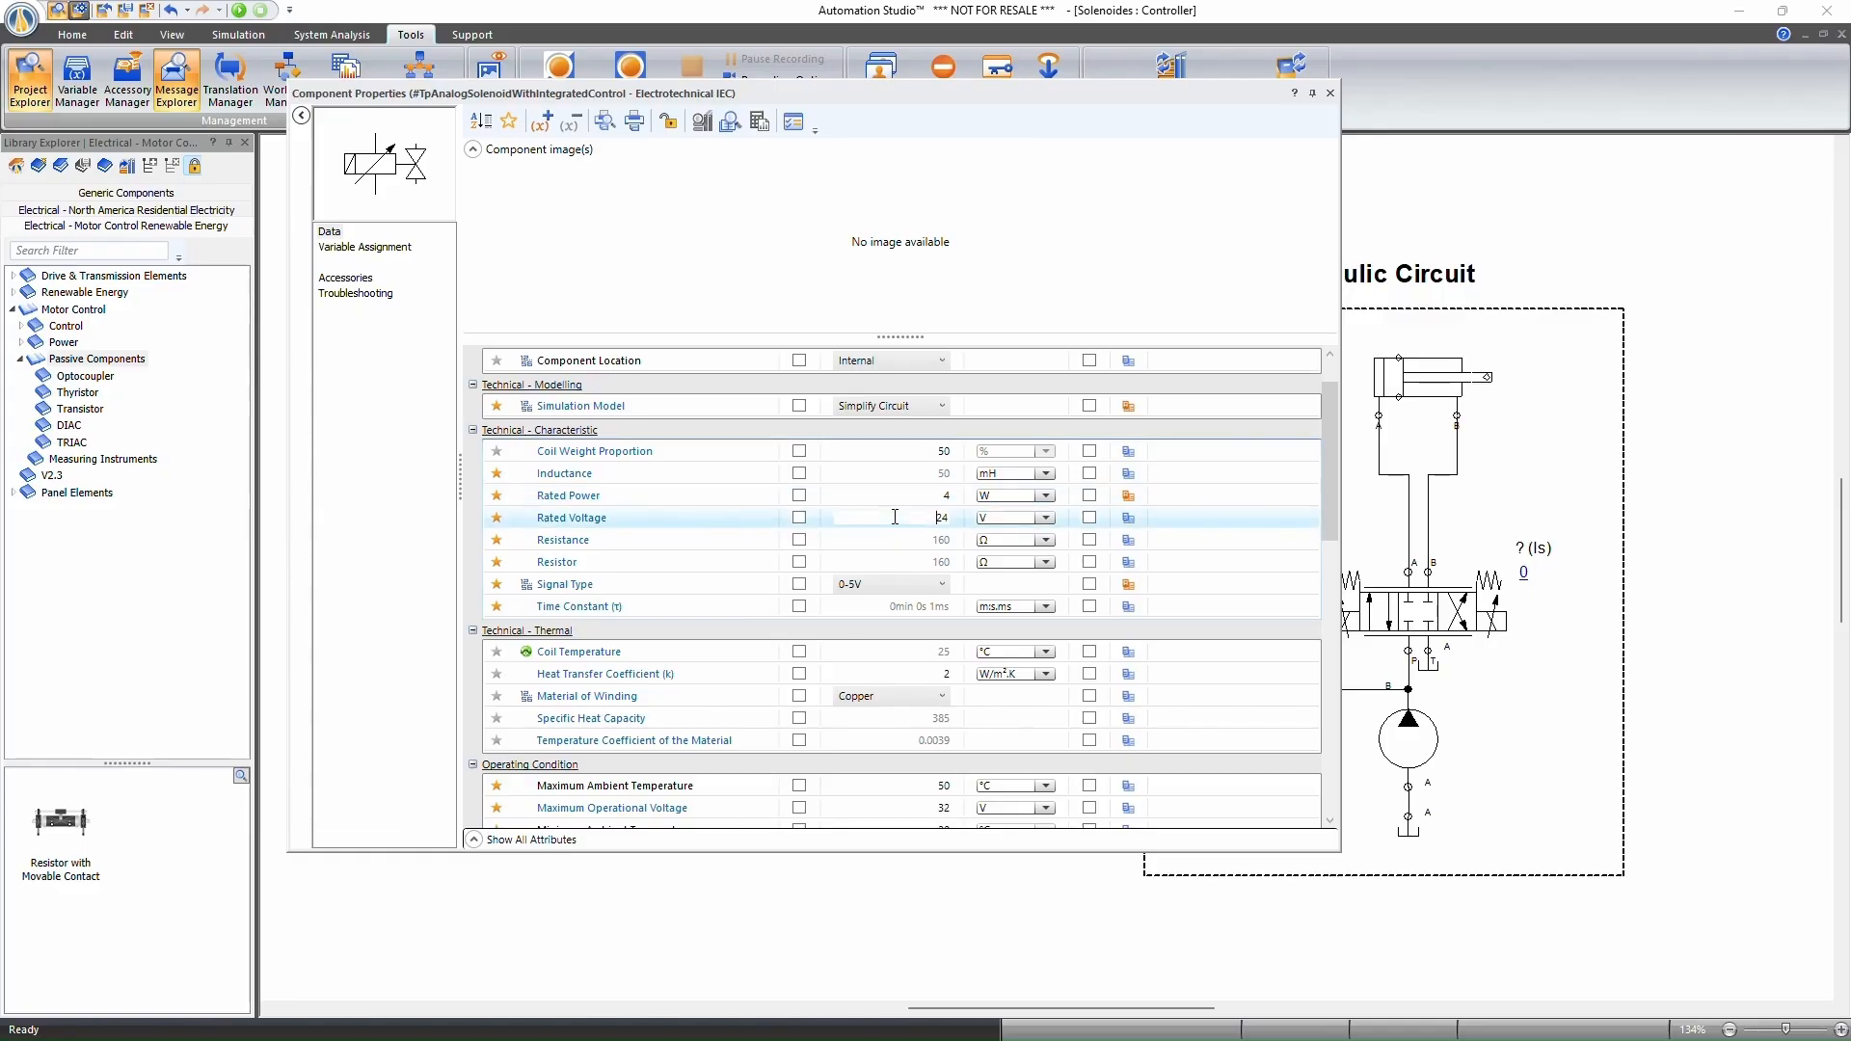
left_click(897, 585)
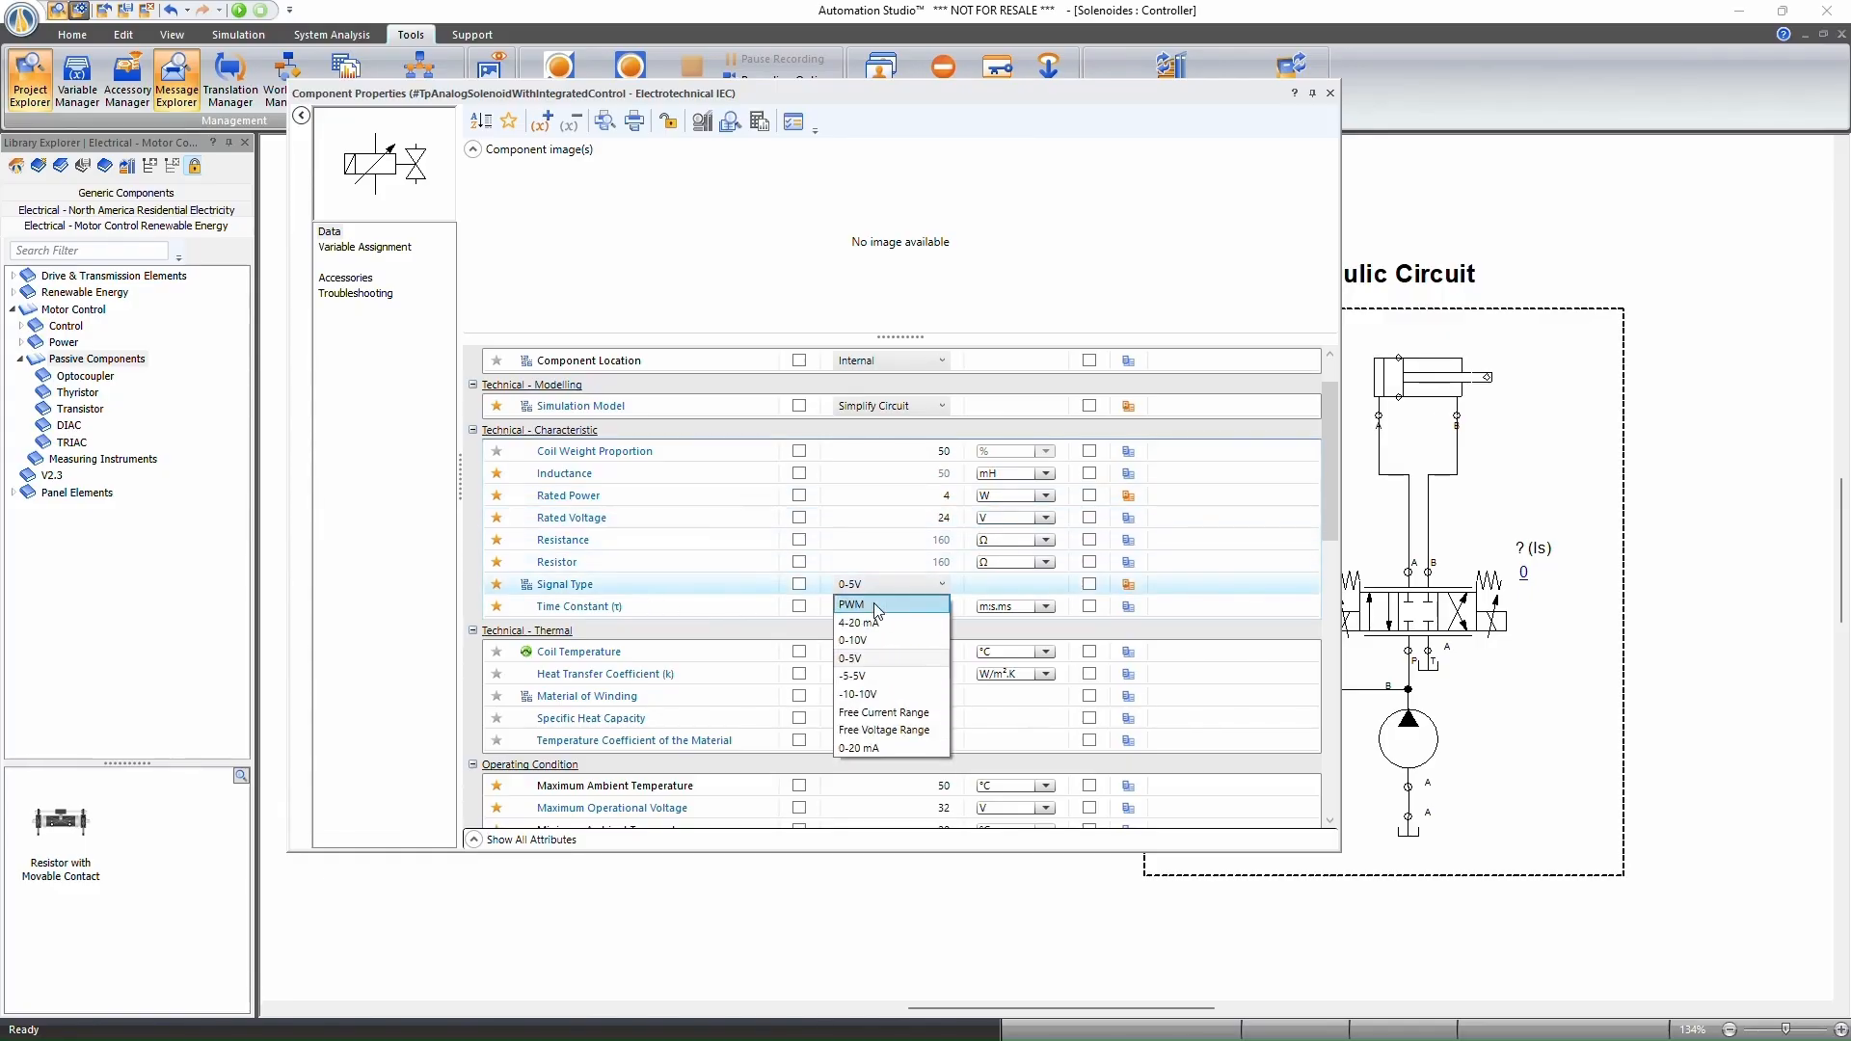
left_click(1329, 95)
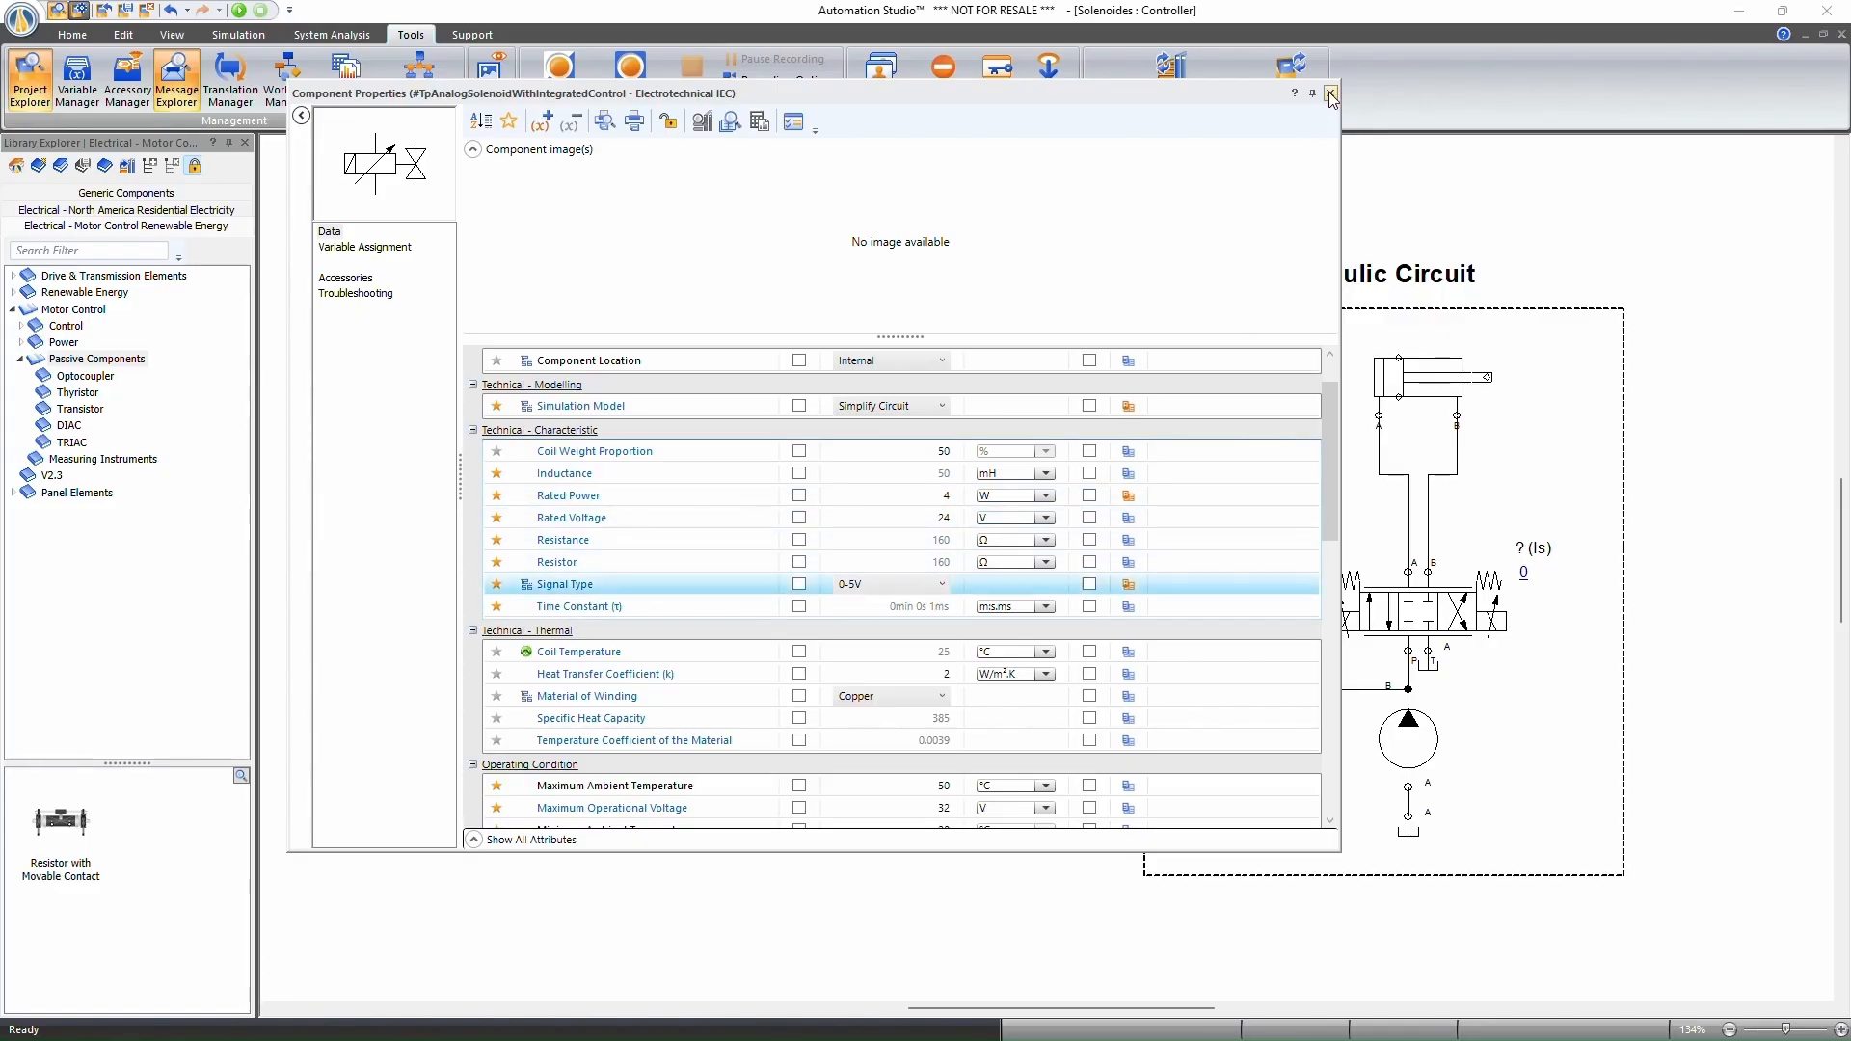
left_click(1330, 93)
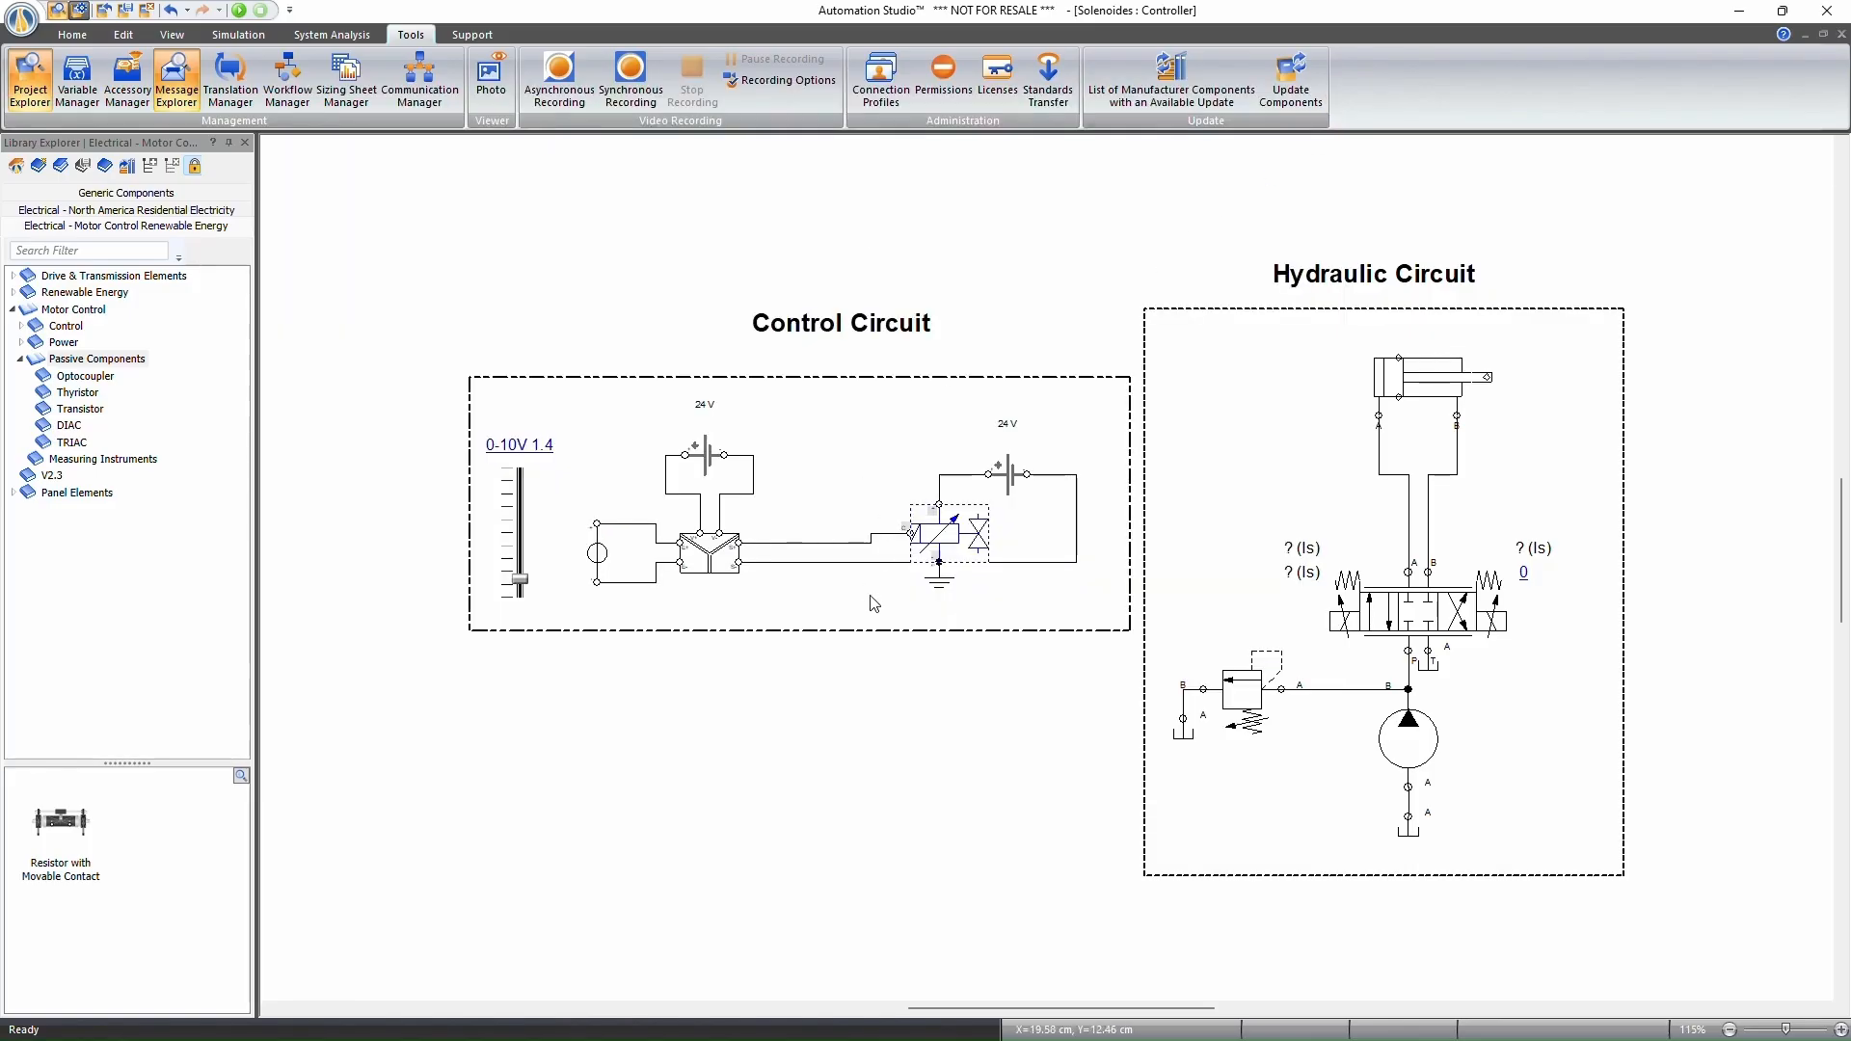
Reopen the integrated-control solenoid's properties, choose 0-5V as its signal type and close the properties.
scroll(930, 632, "up", 5)
left_click(905, 753)
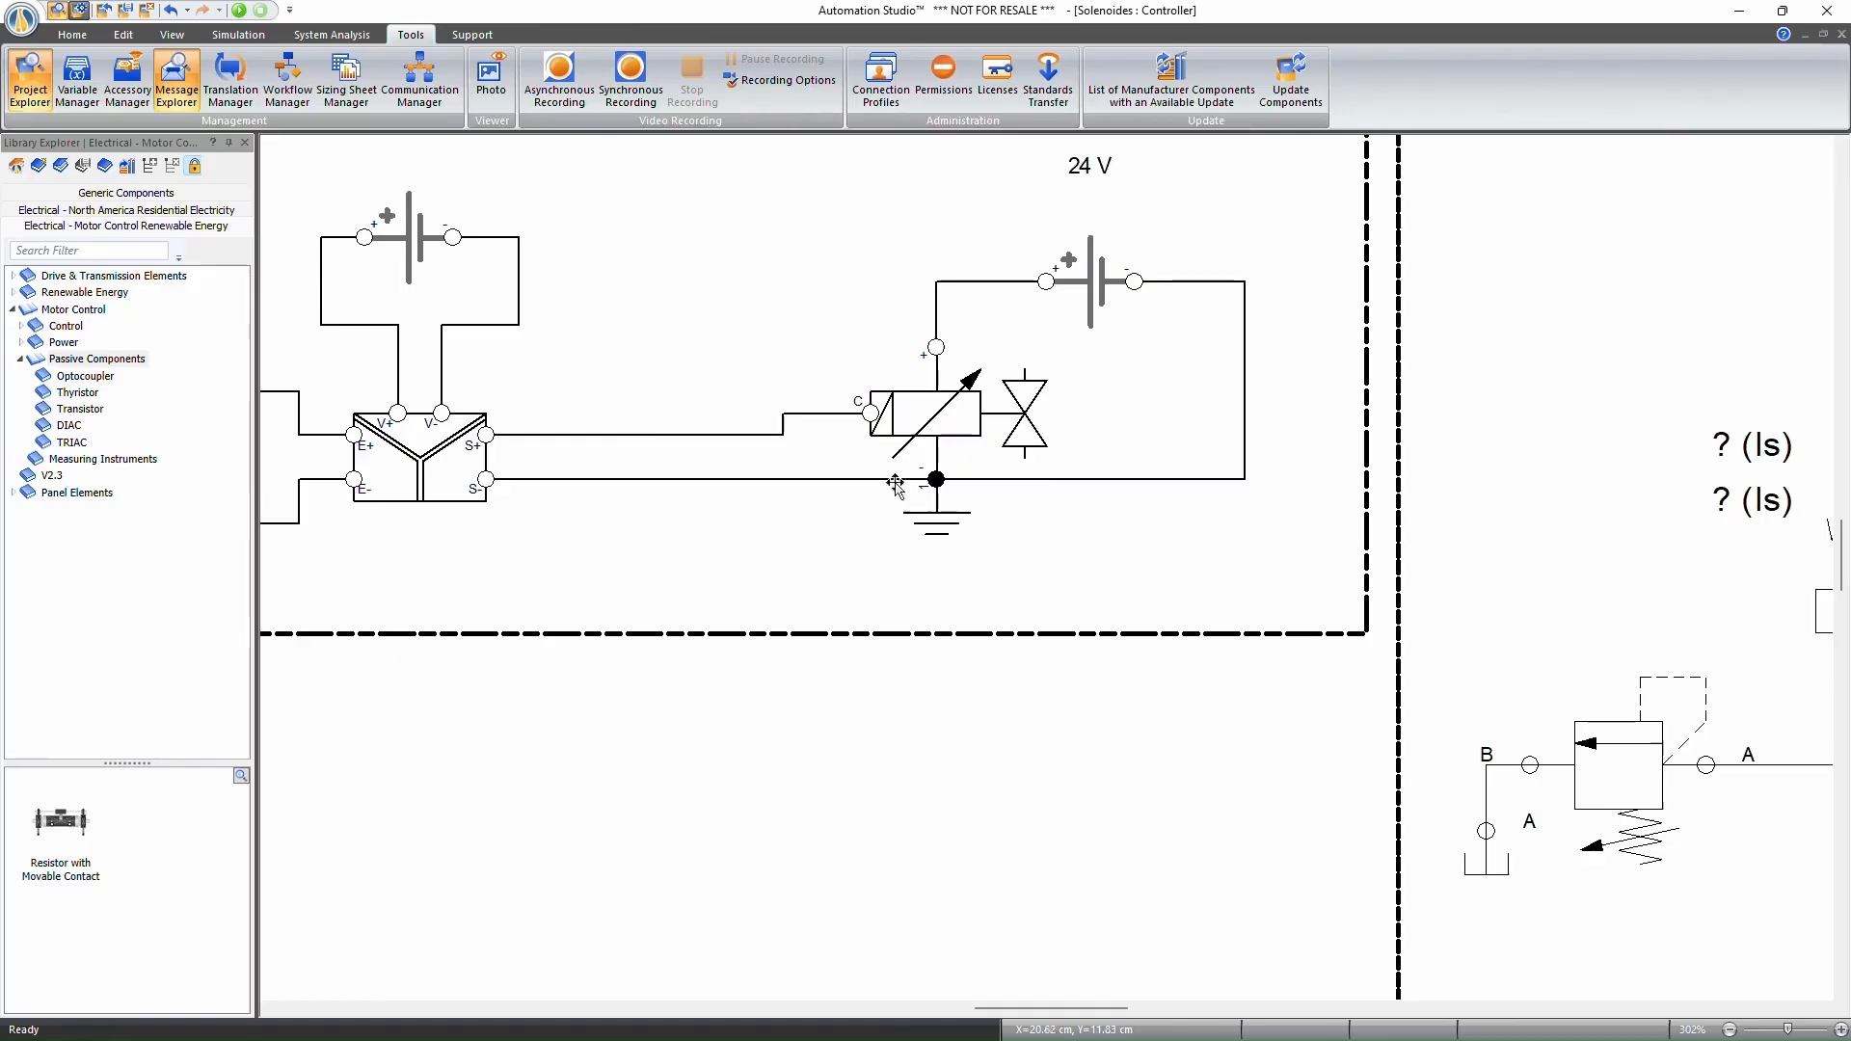
double_click(902, 418)
left_click(887, 646)
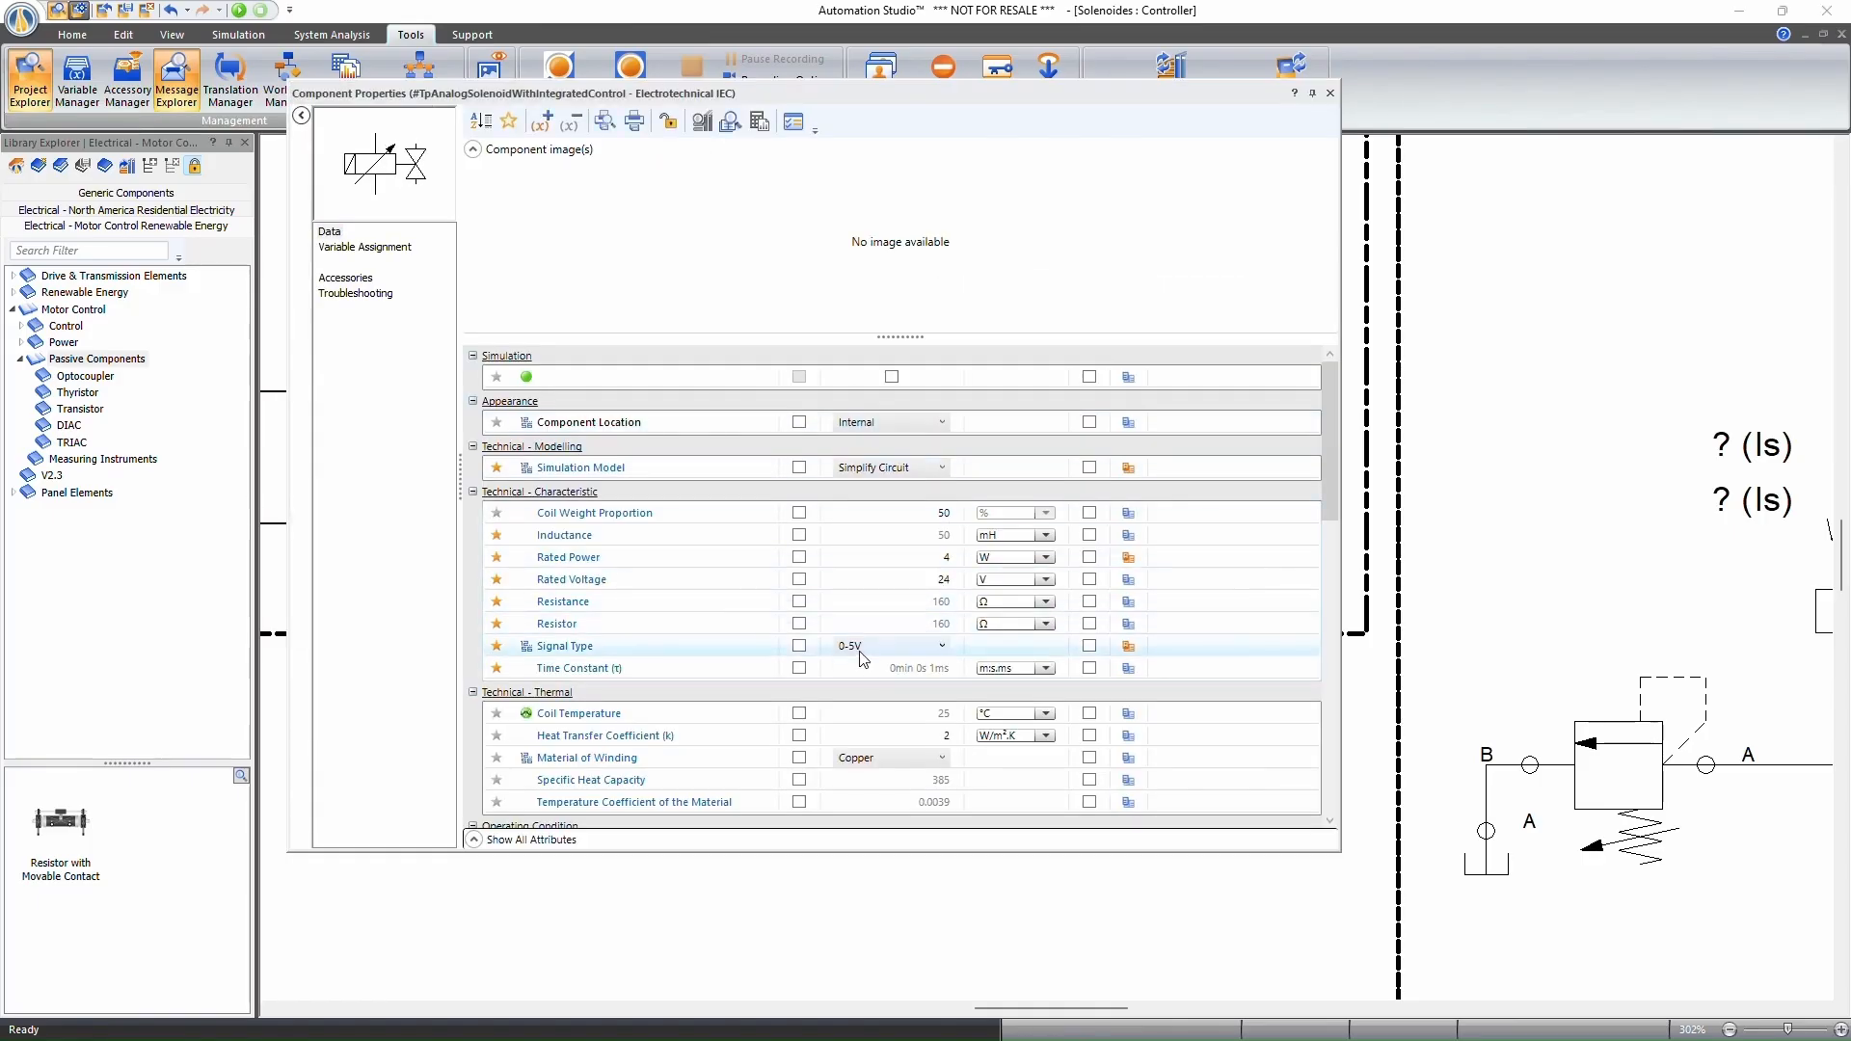
left_click(887, 646)
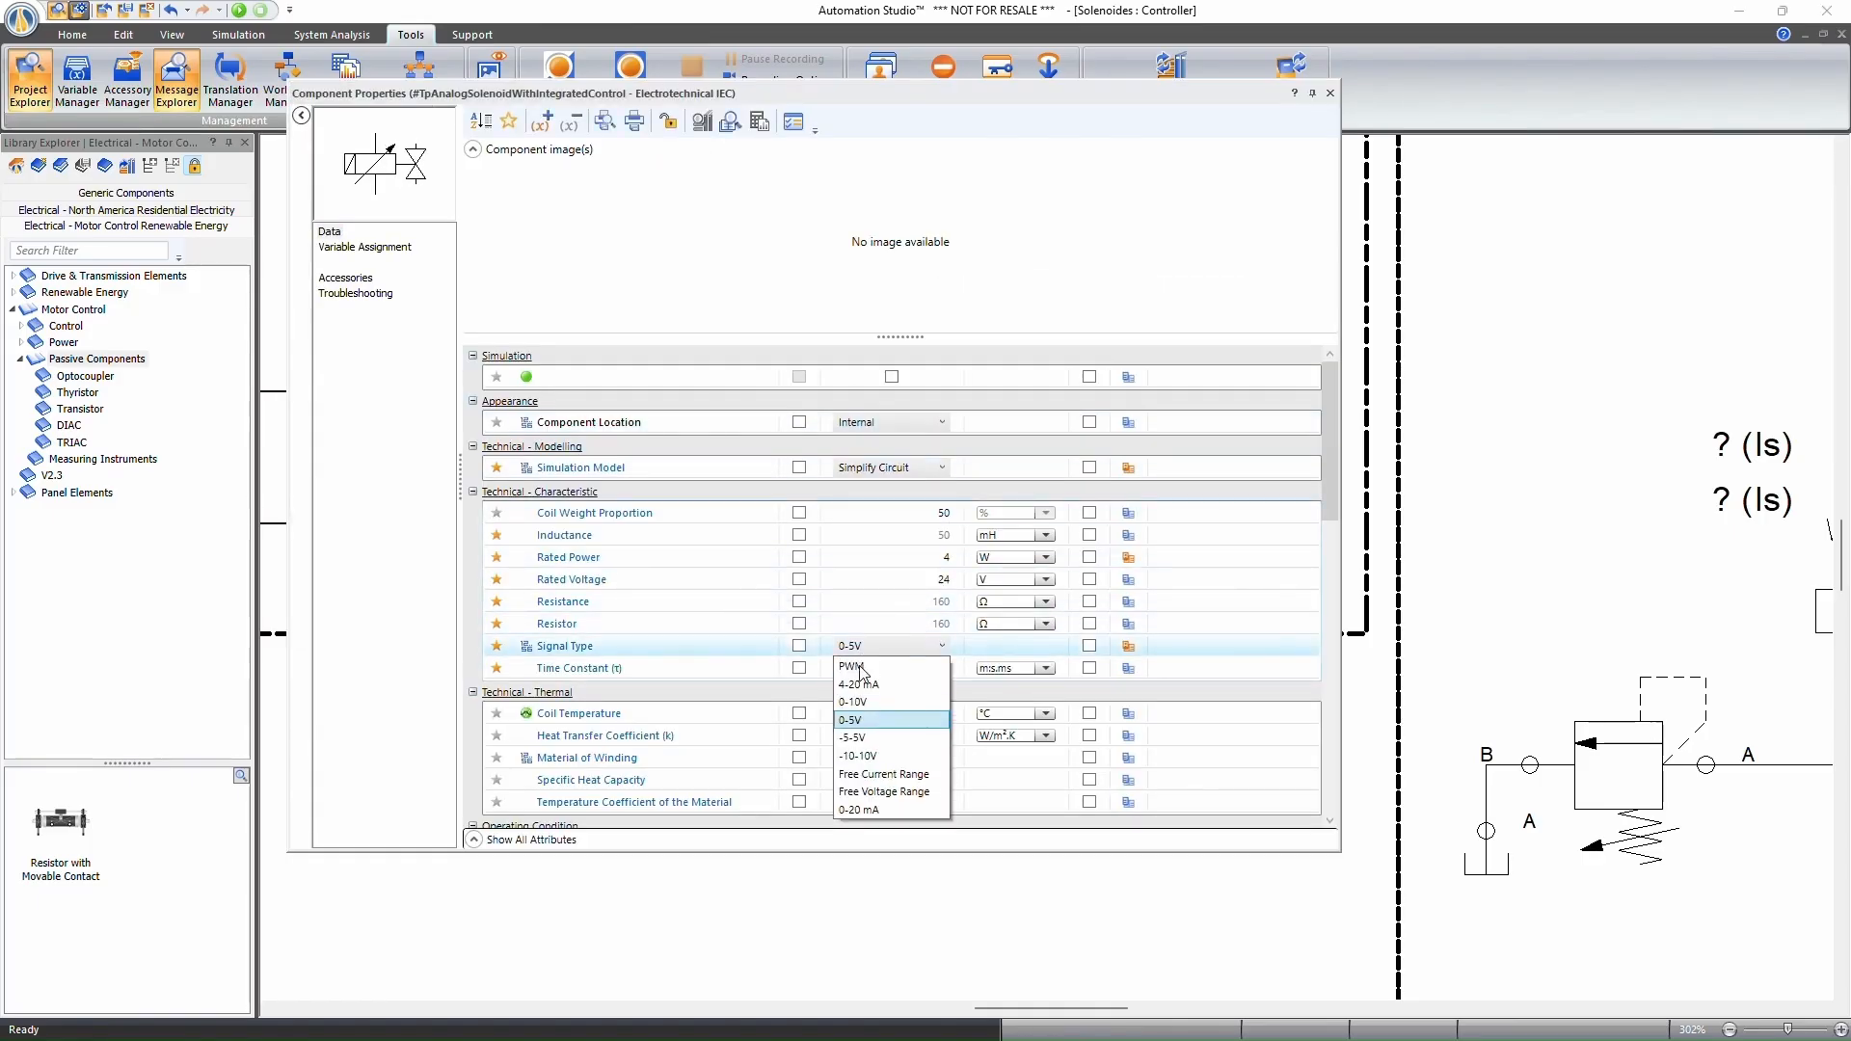
left_click(868, 722)
left_click(1329, 93)
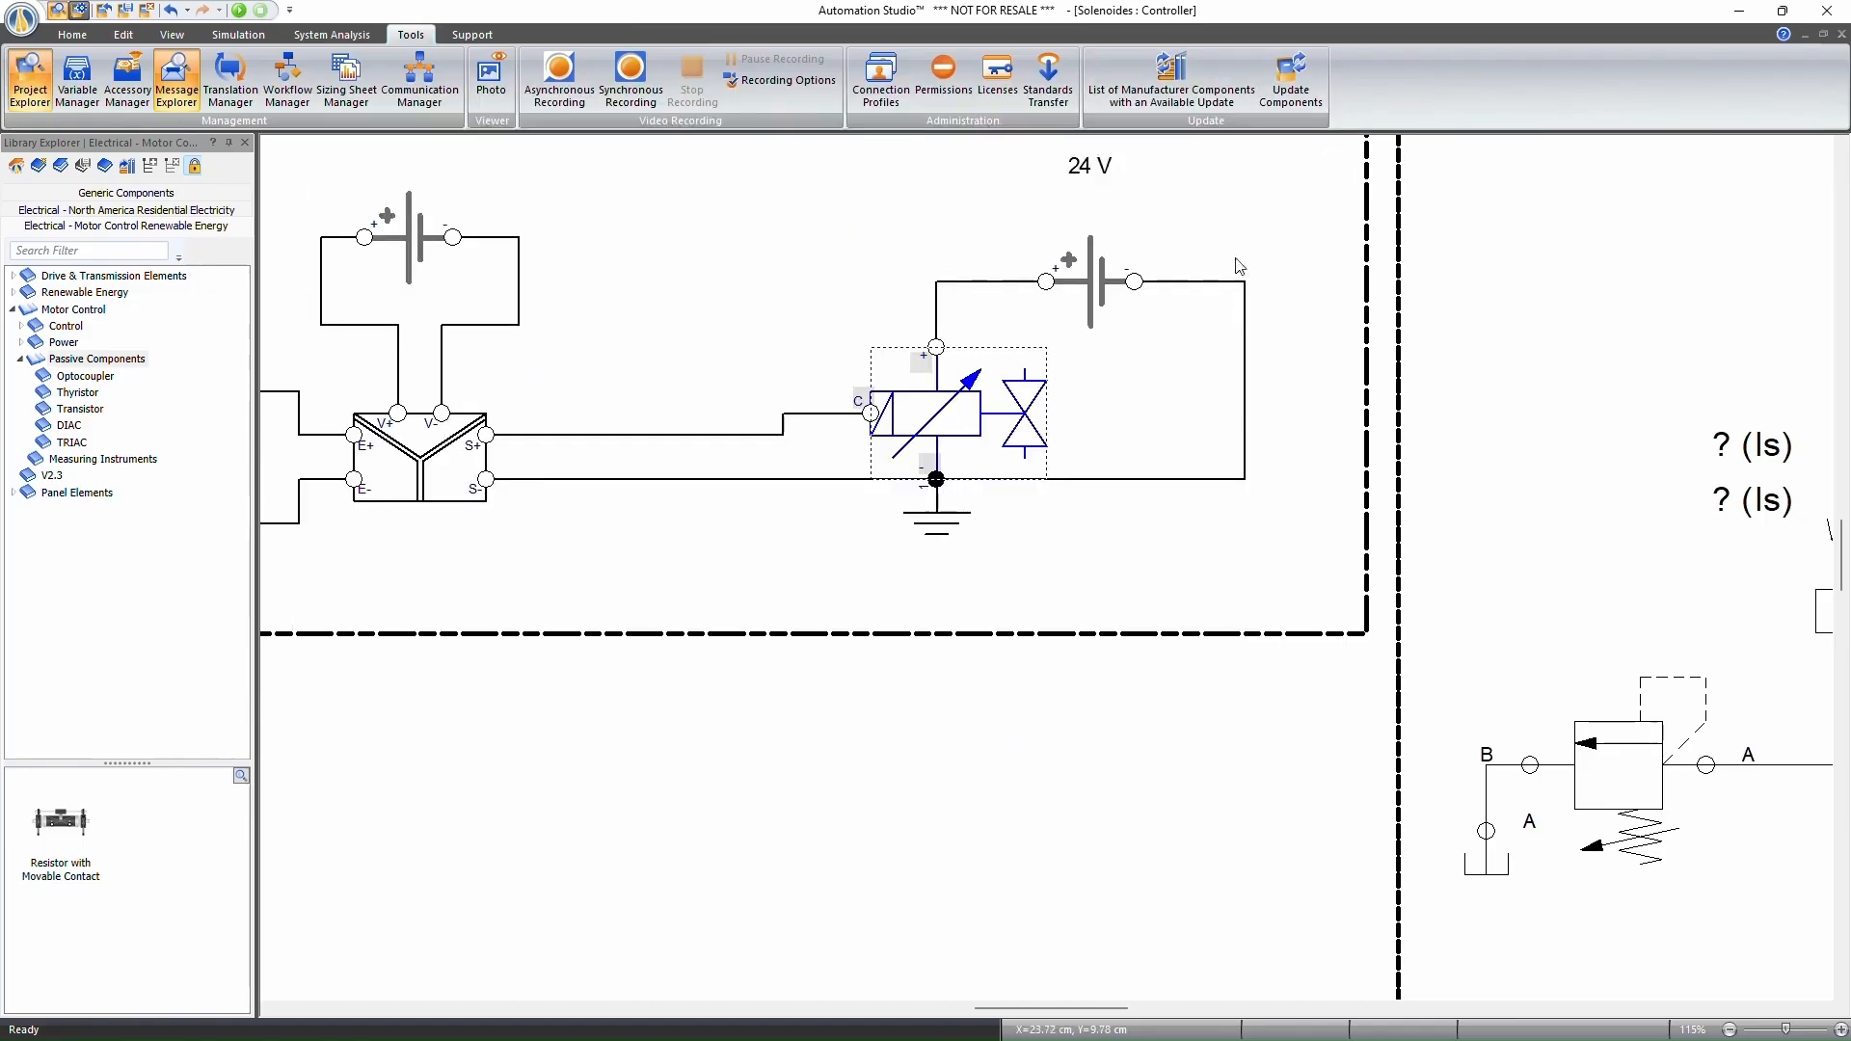
Open the properties of the Control Circuit's proportional solenoid driver and examine its input and output signal types.
scroll(937, 443, "down", 3)
scroll(936, 443, "up", 3)
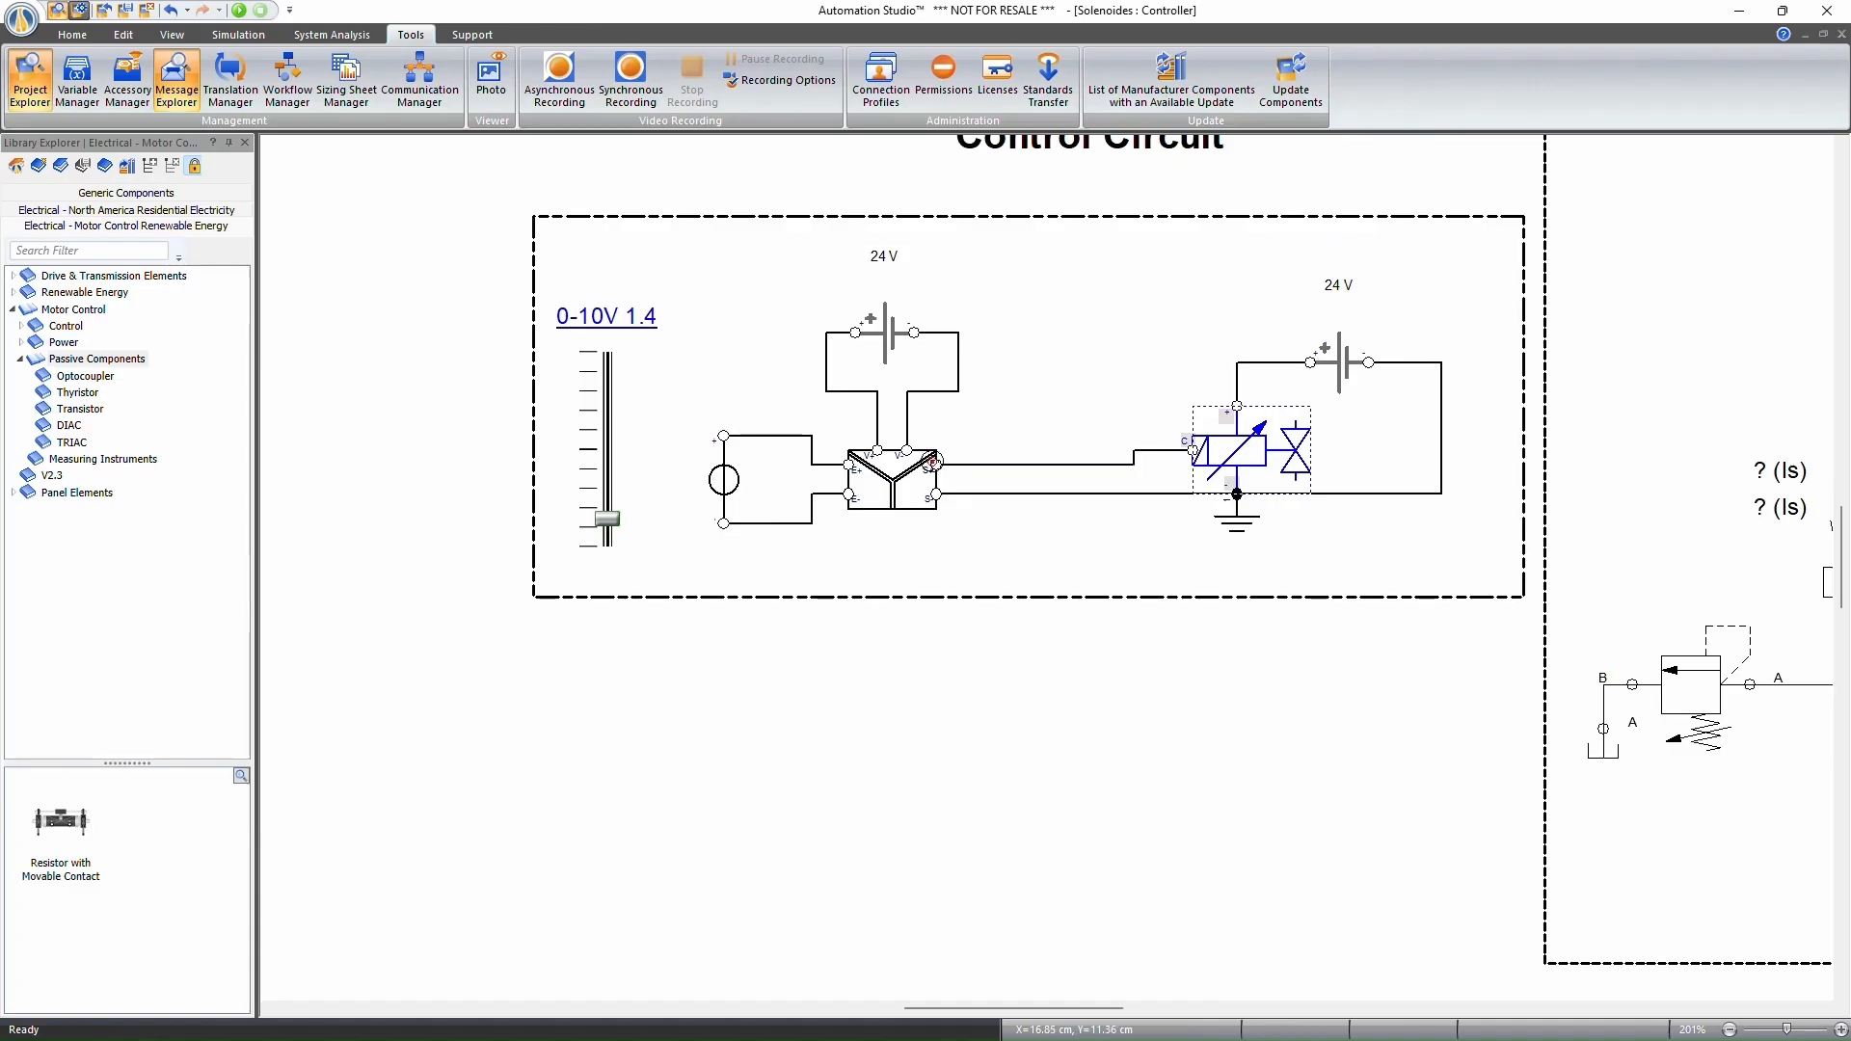
scroll(932, 463, "up", 2)
double_click(883, 482)
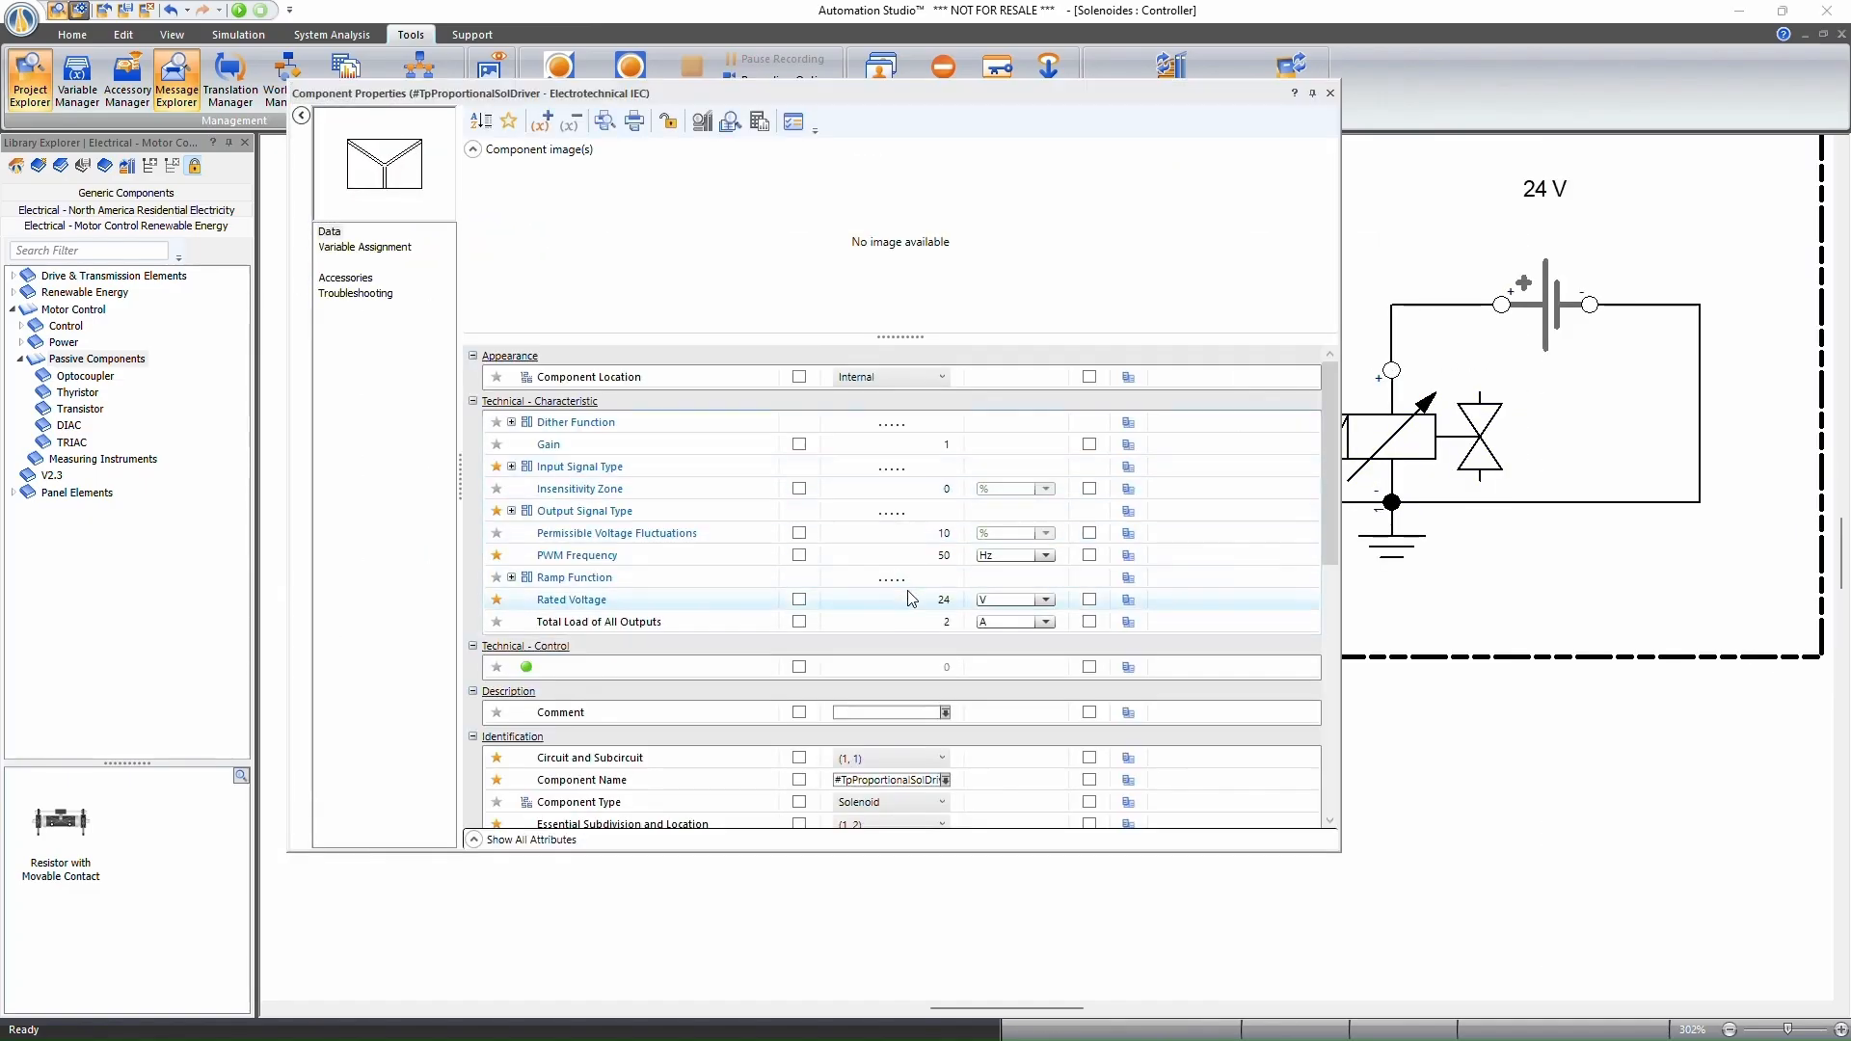
left_click(511, 467)
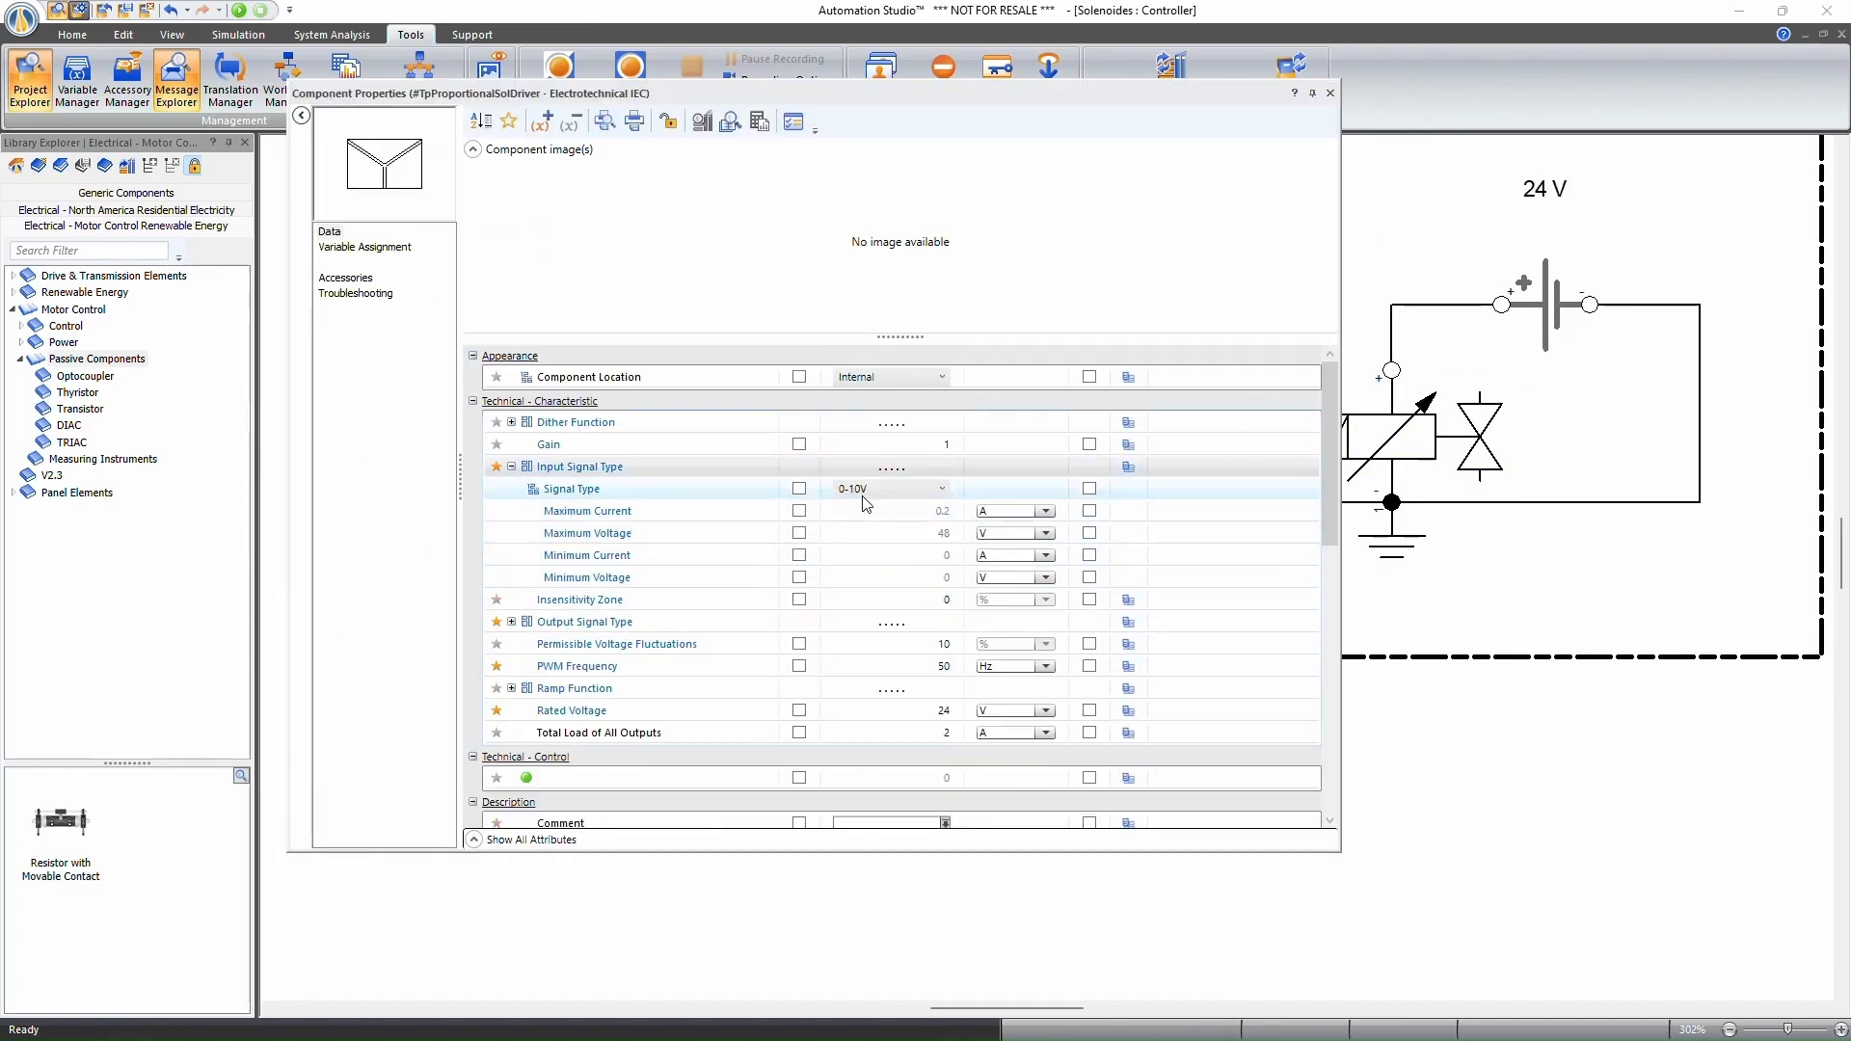
left_click(511, 622)
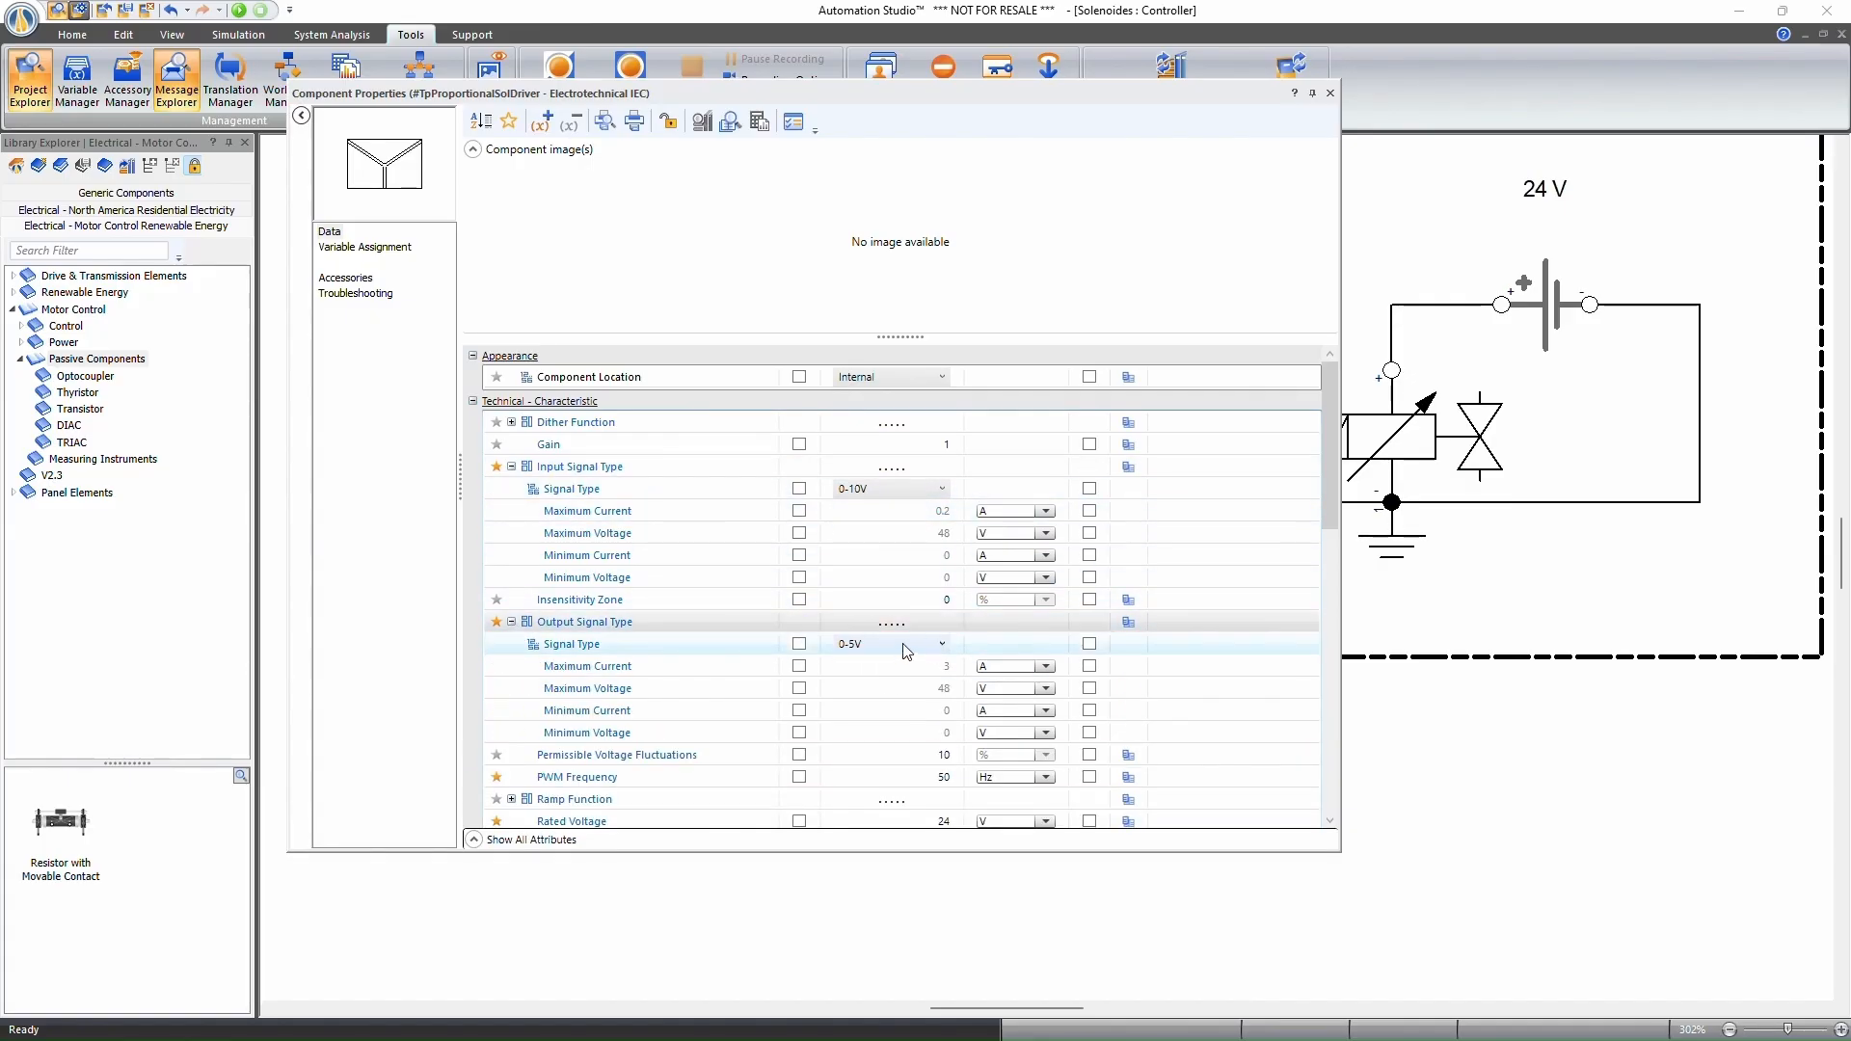
left_click_drag(1199, 97, 1069, 194)
scroll(867, 702, "down", 3)
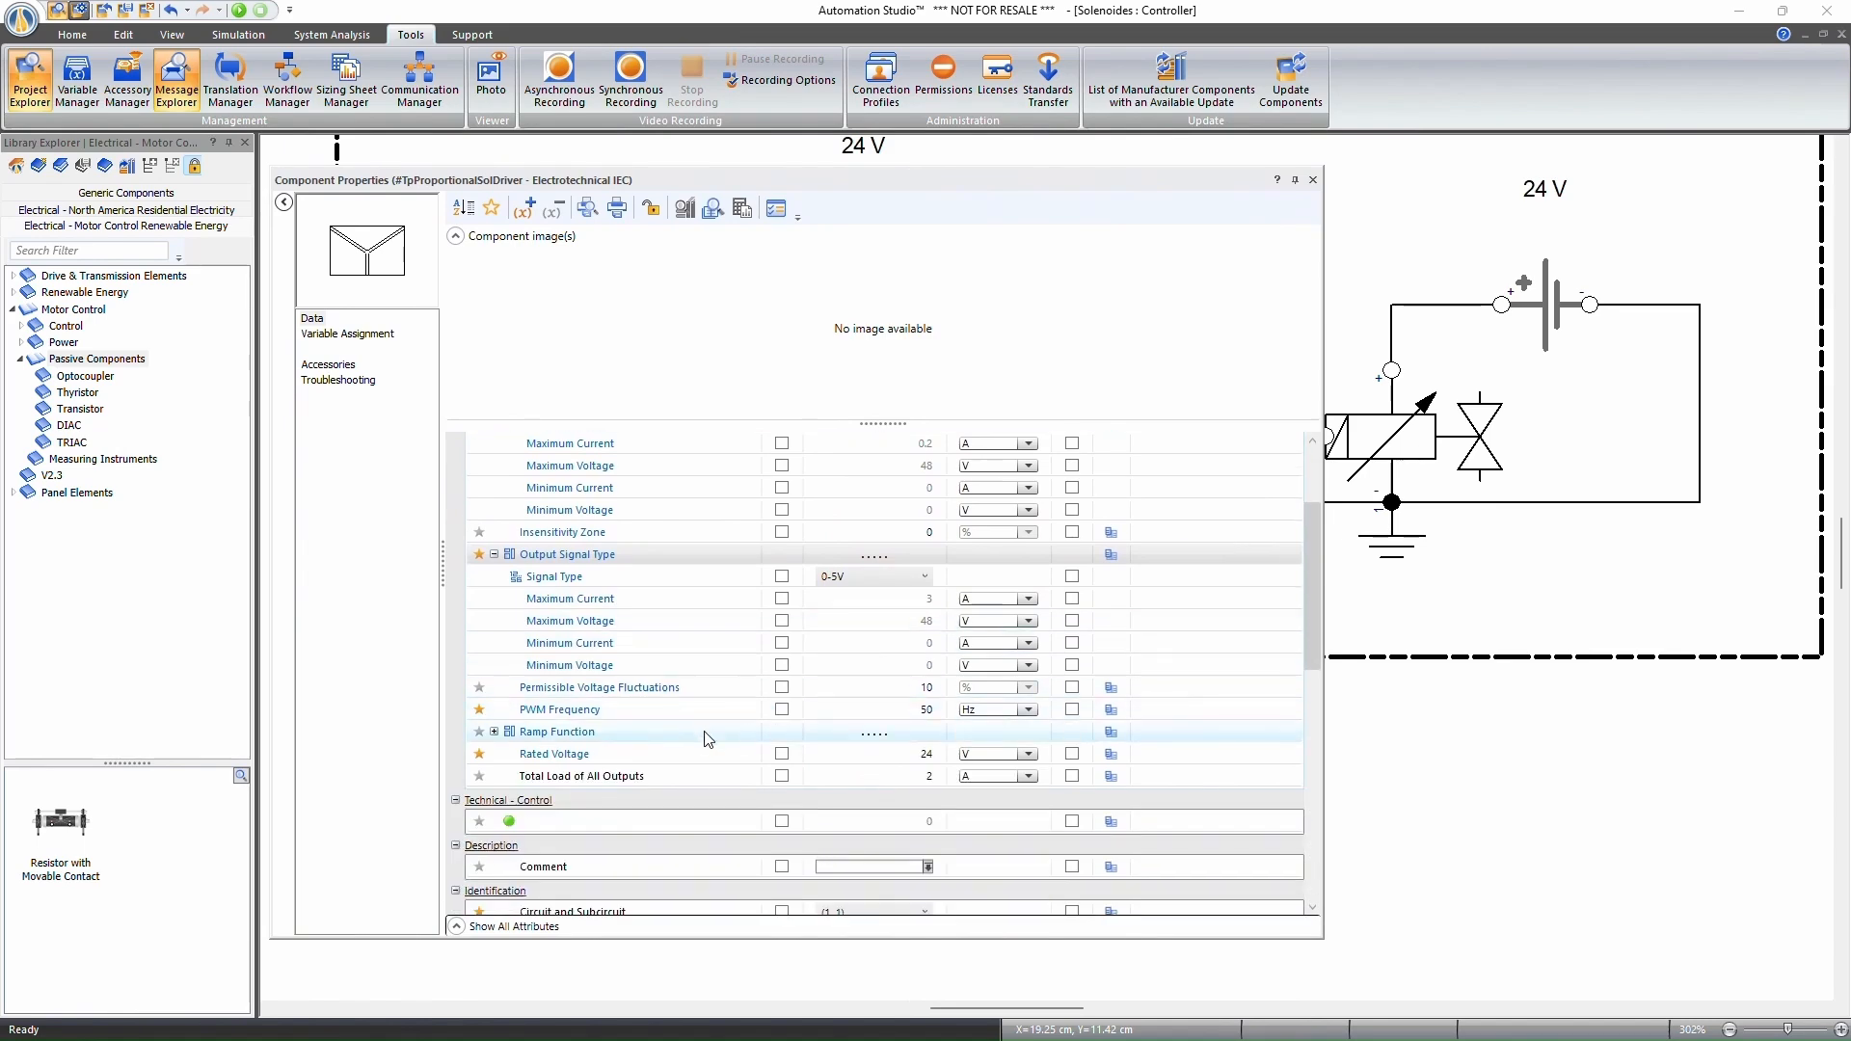
Check the Ramp Function group and signal types of the proportional solenoid driver, and close its properties.
left_click(494, 732)
left_click(494, 732)
scroll(661, 641, "up", 1)
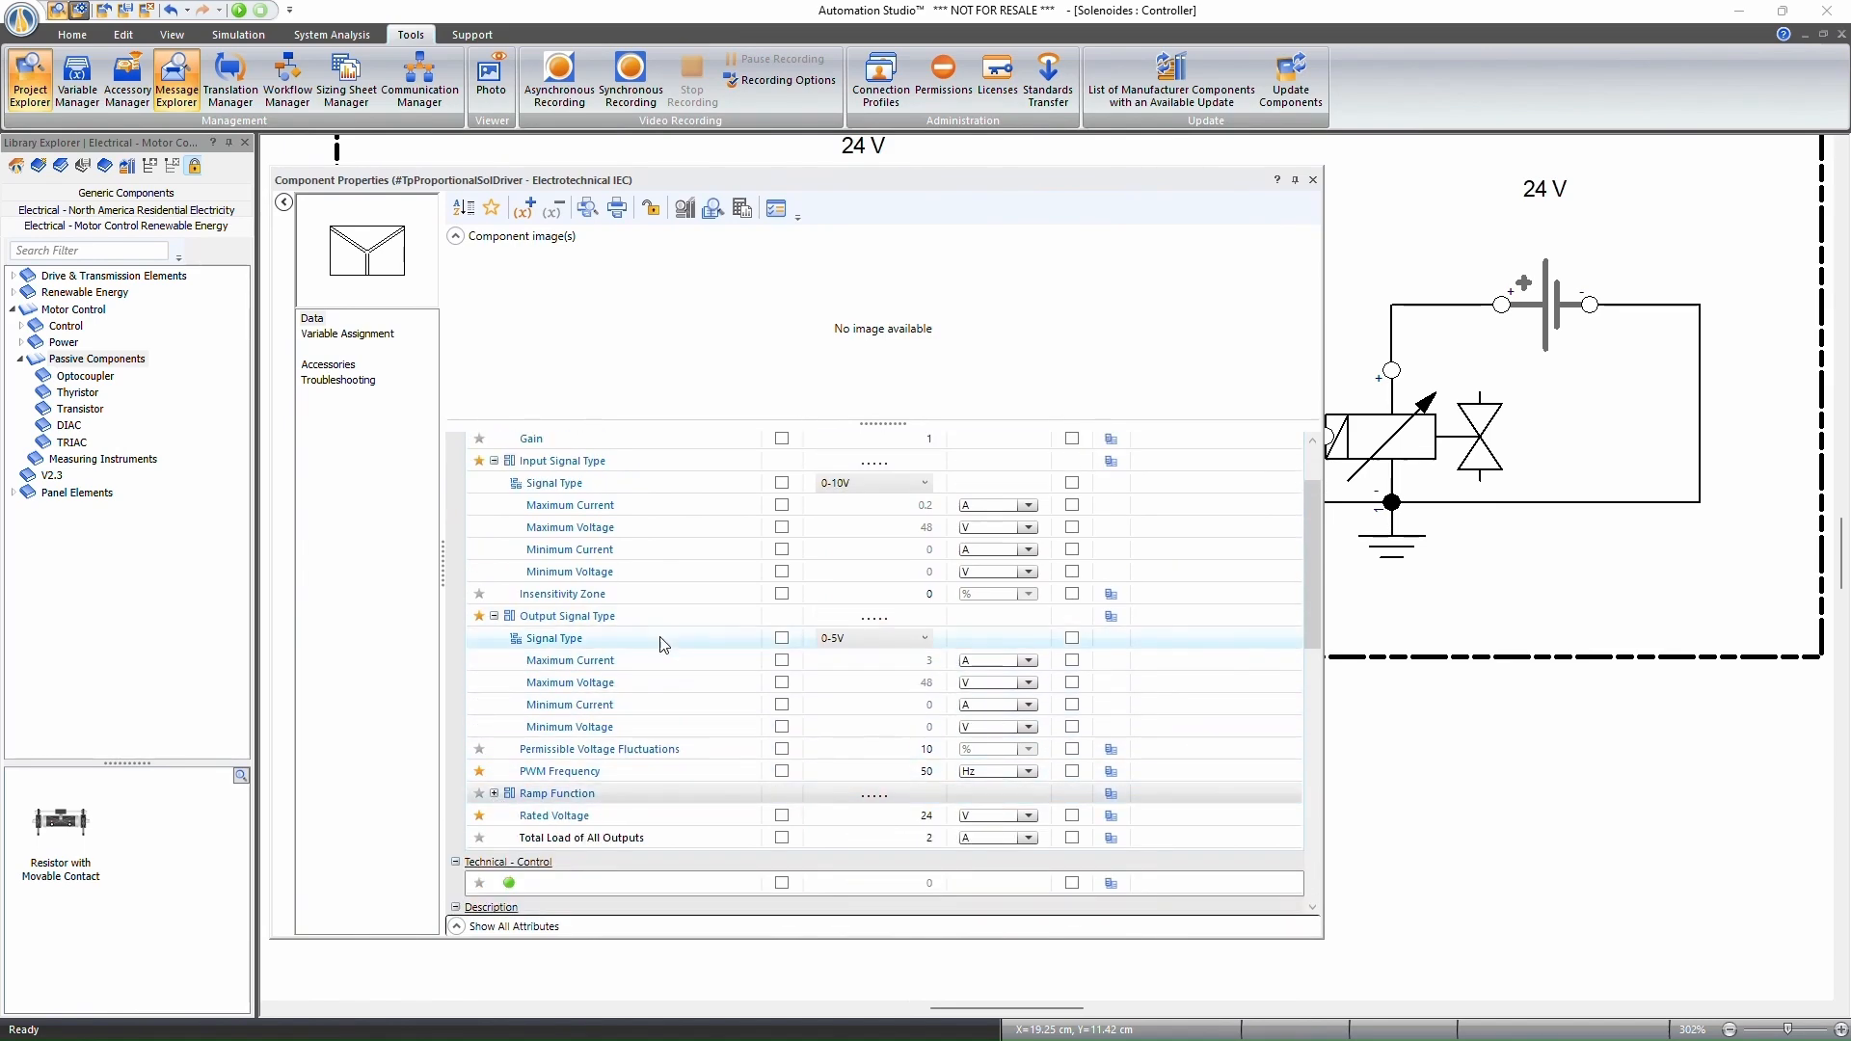
left_click(1313, 179)
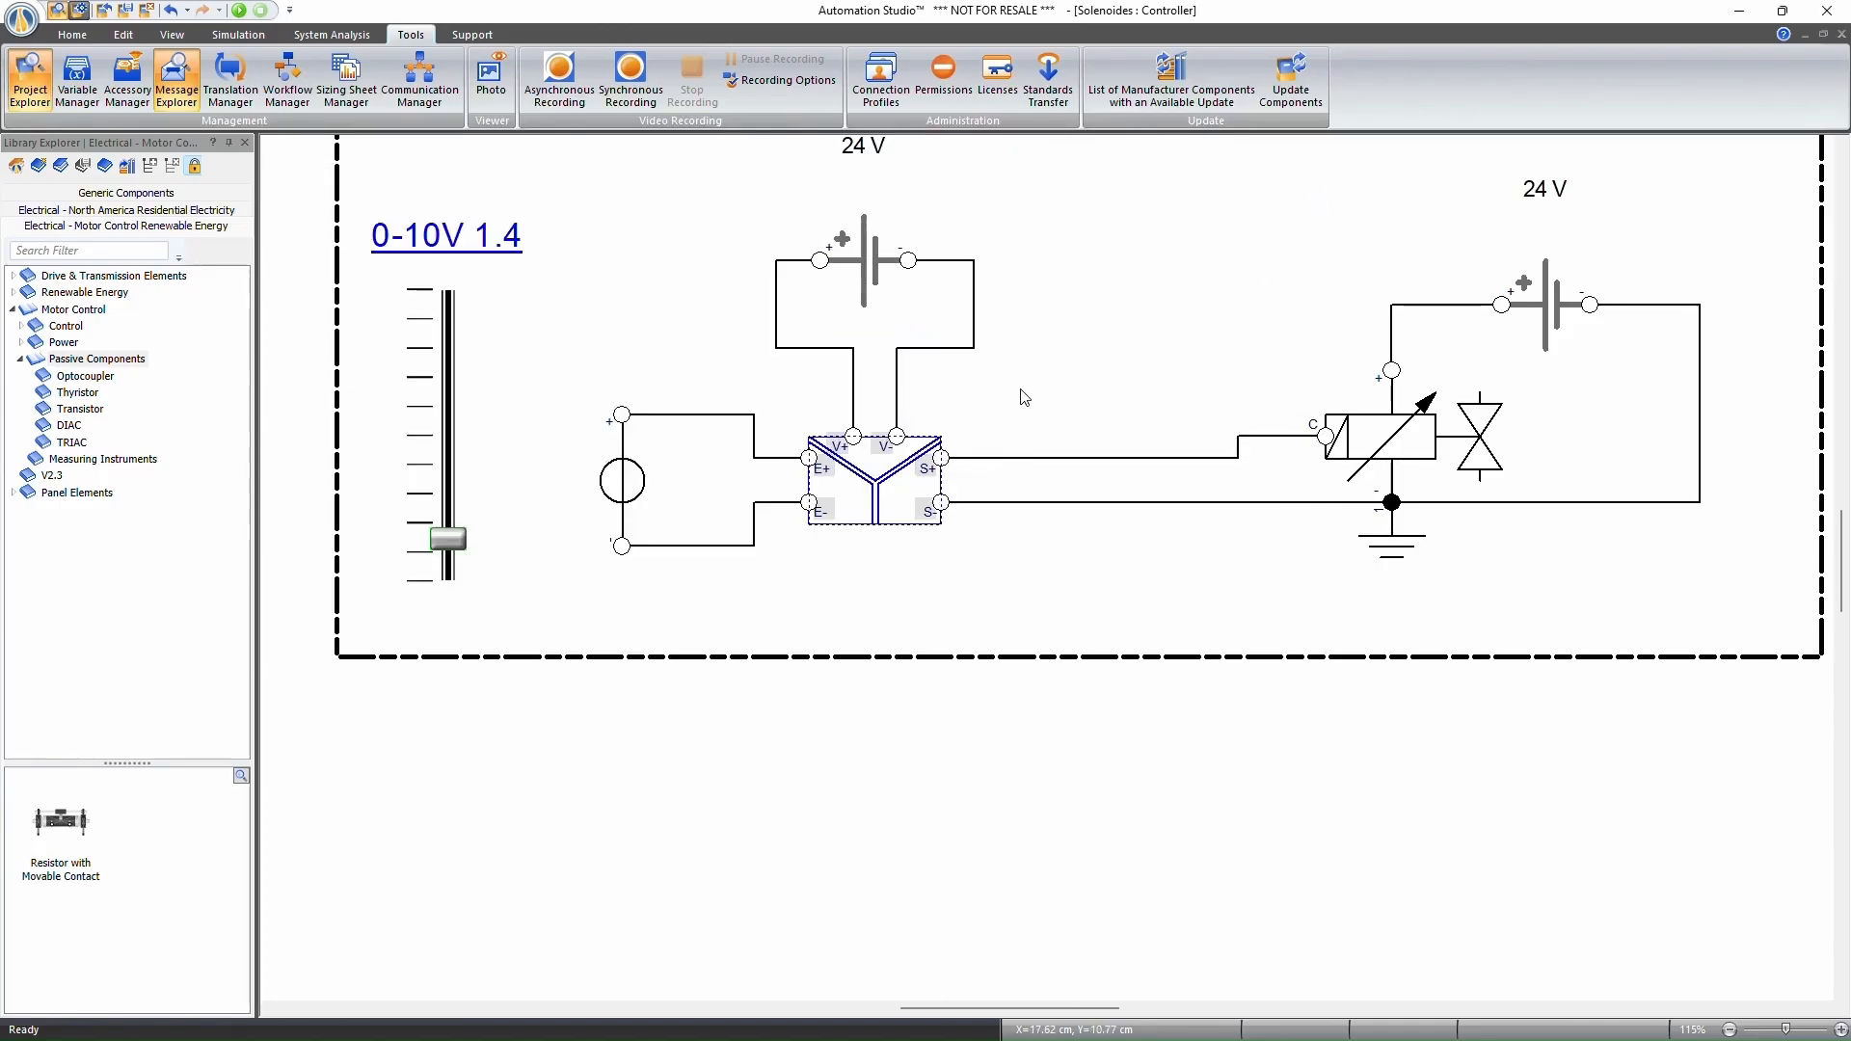
Open the Hydraulic Circuit's proportional directional valve properties and show the variable assignment of its V2 solenoid.
scroll(1024, 396, "down", 5)
scroll(969, 376, "up", 5)
scroll(1195, 487, "up", 2)
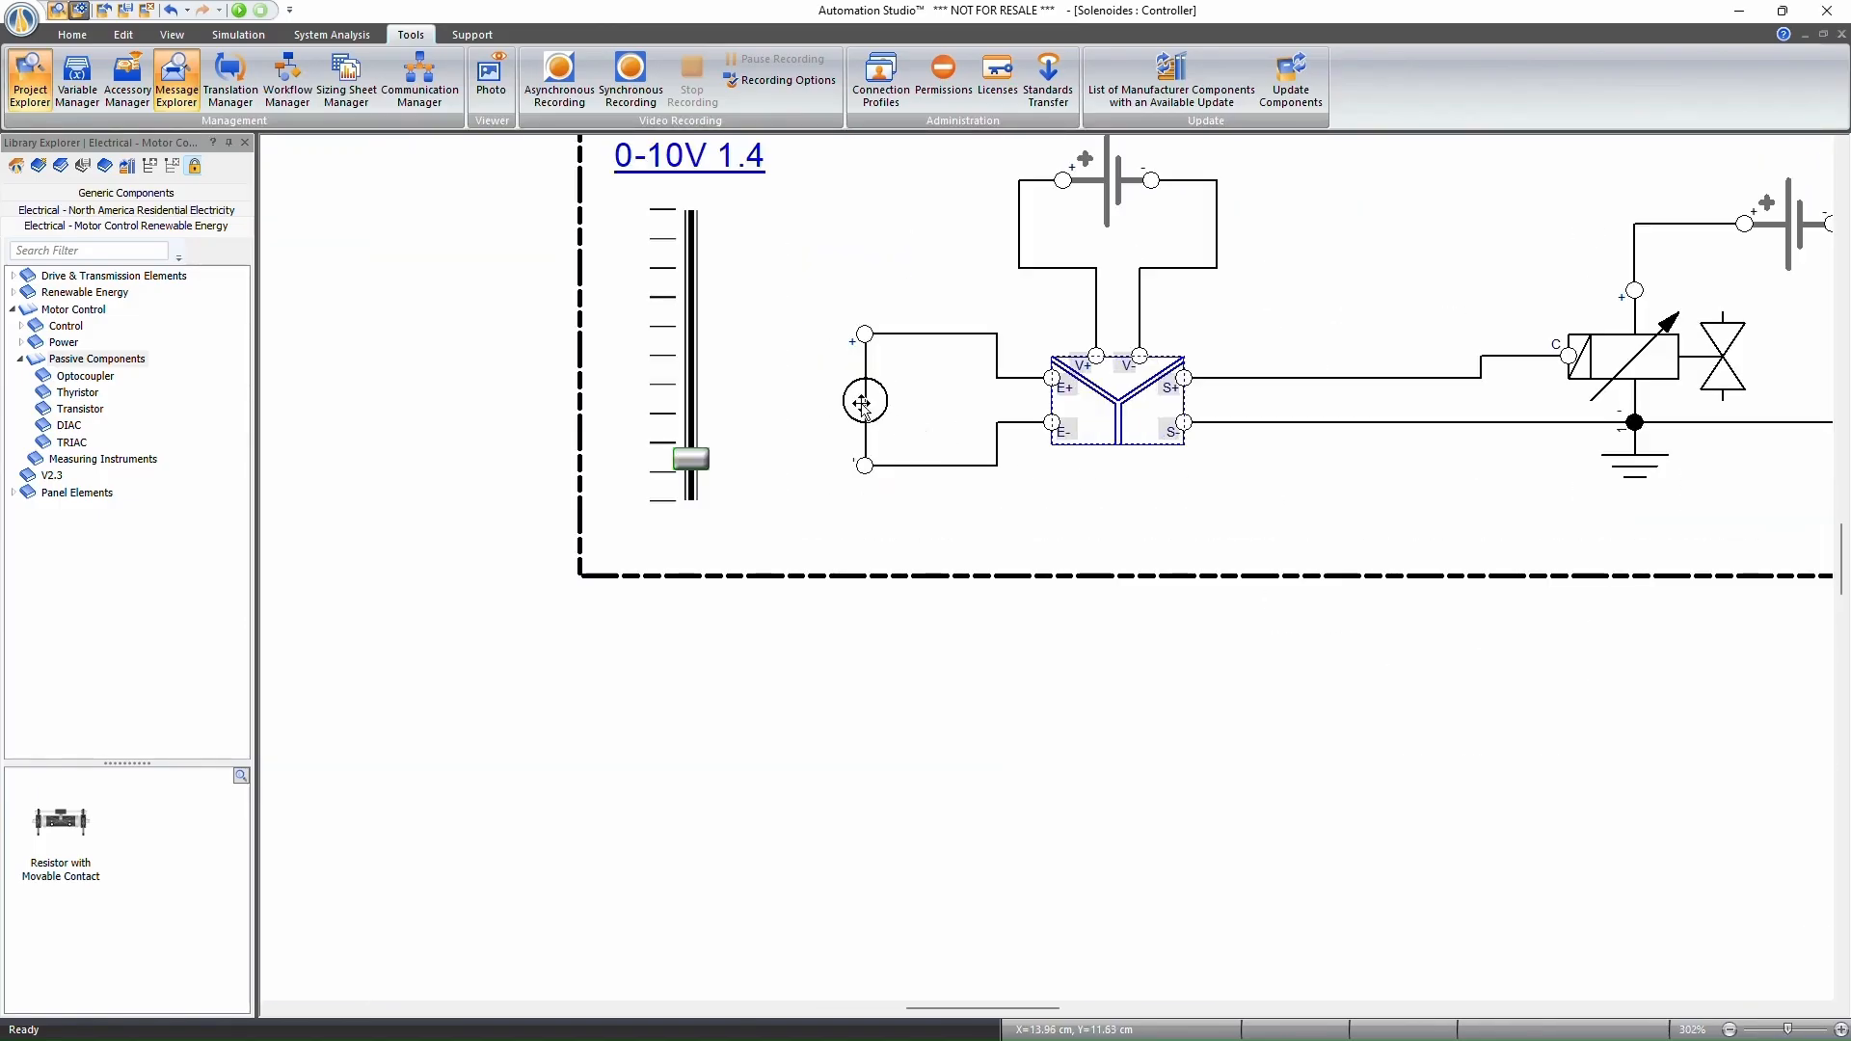
left_click(924, 402)
scroll(906, 453, "up", 1)
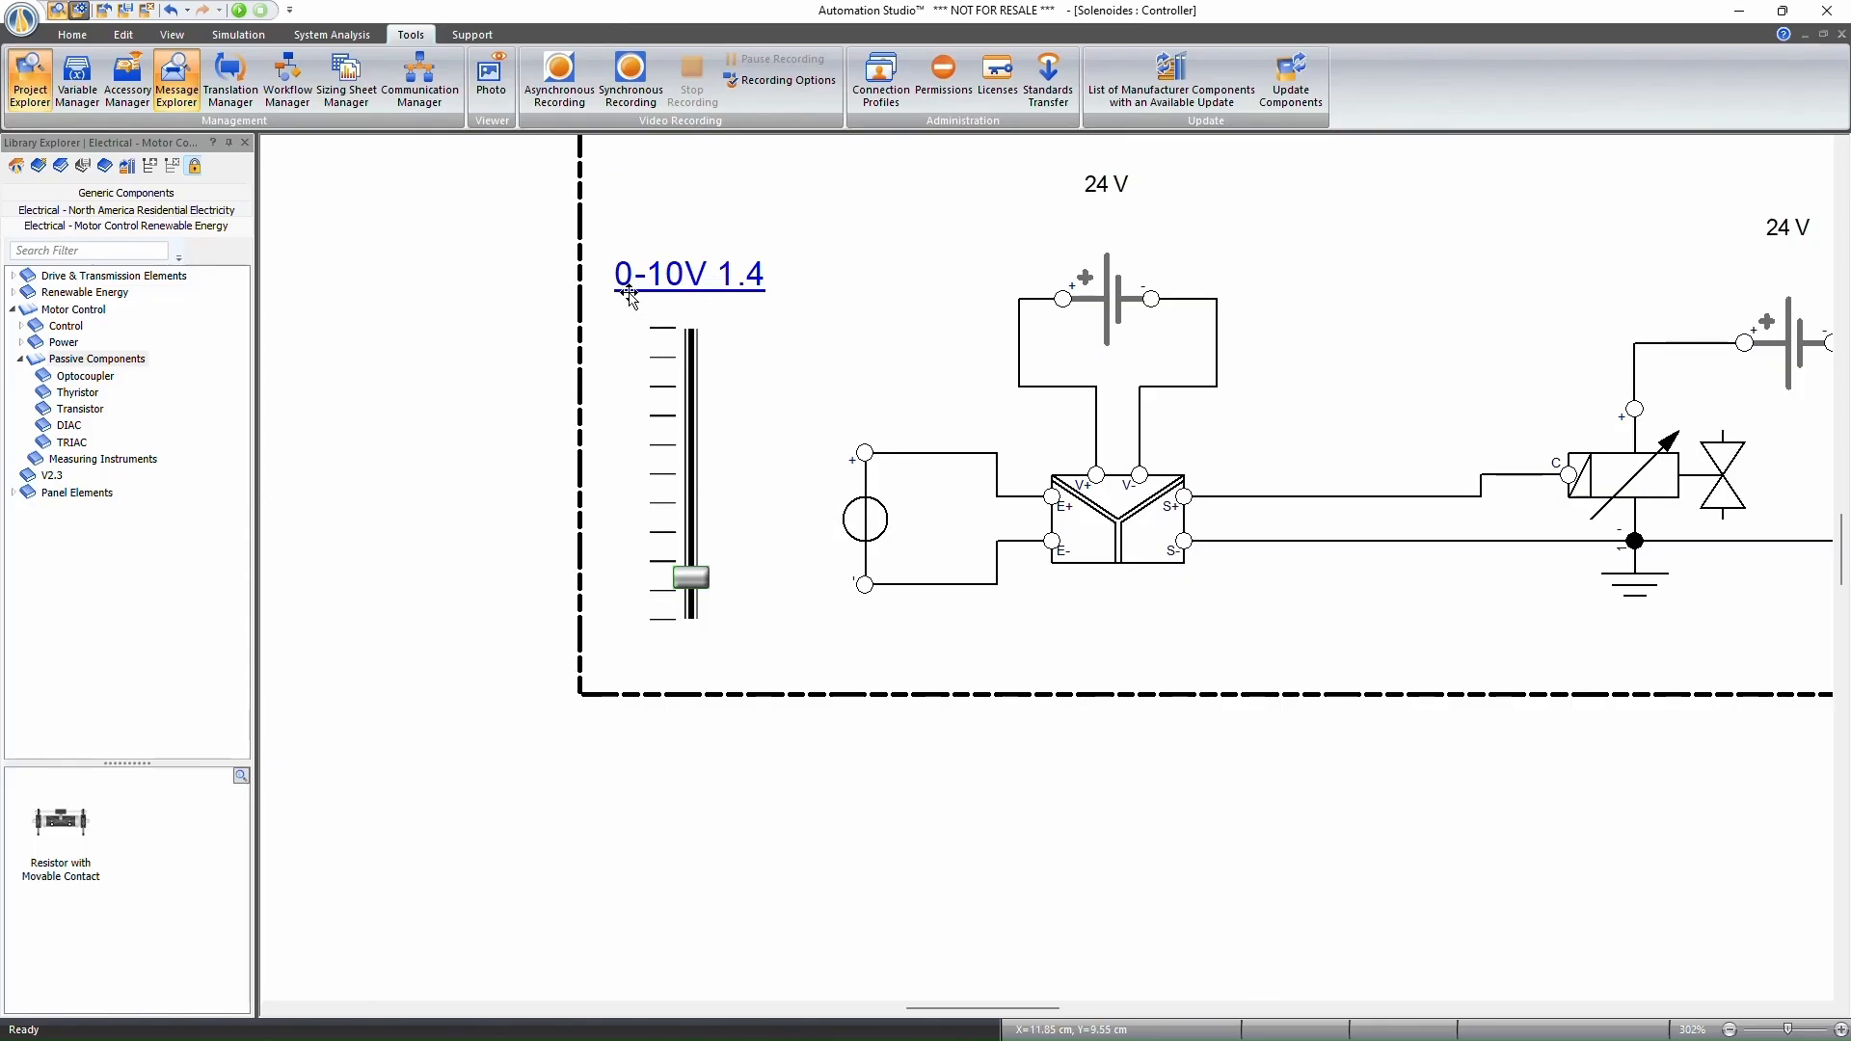
scroll(682, 287, "down", 4)
scroll(1340, 497, "up", 2)
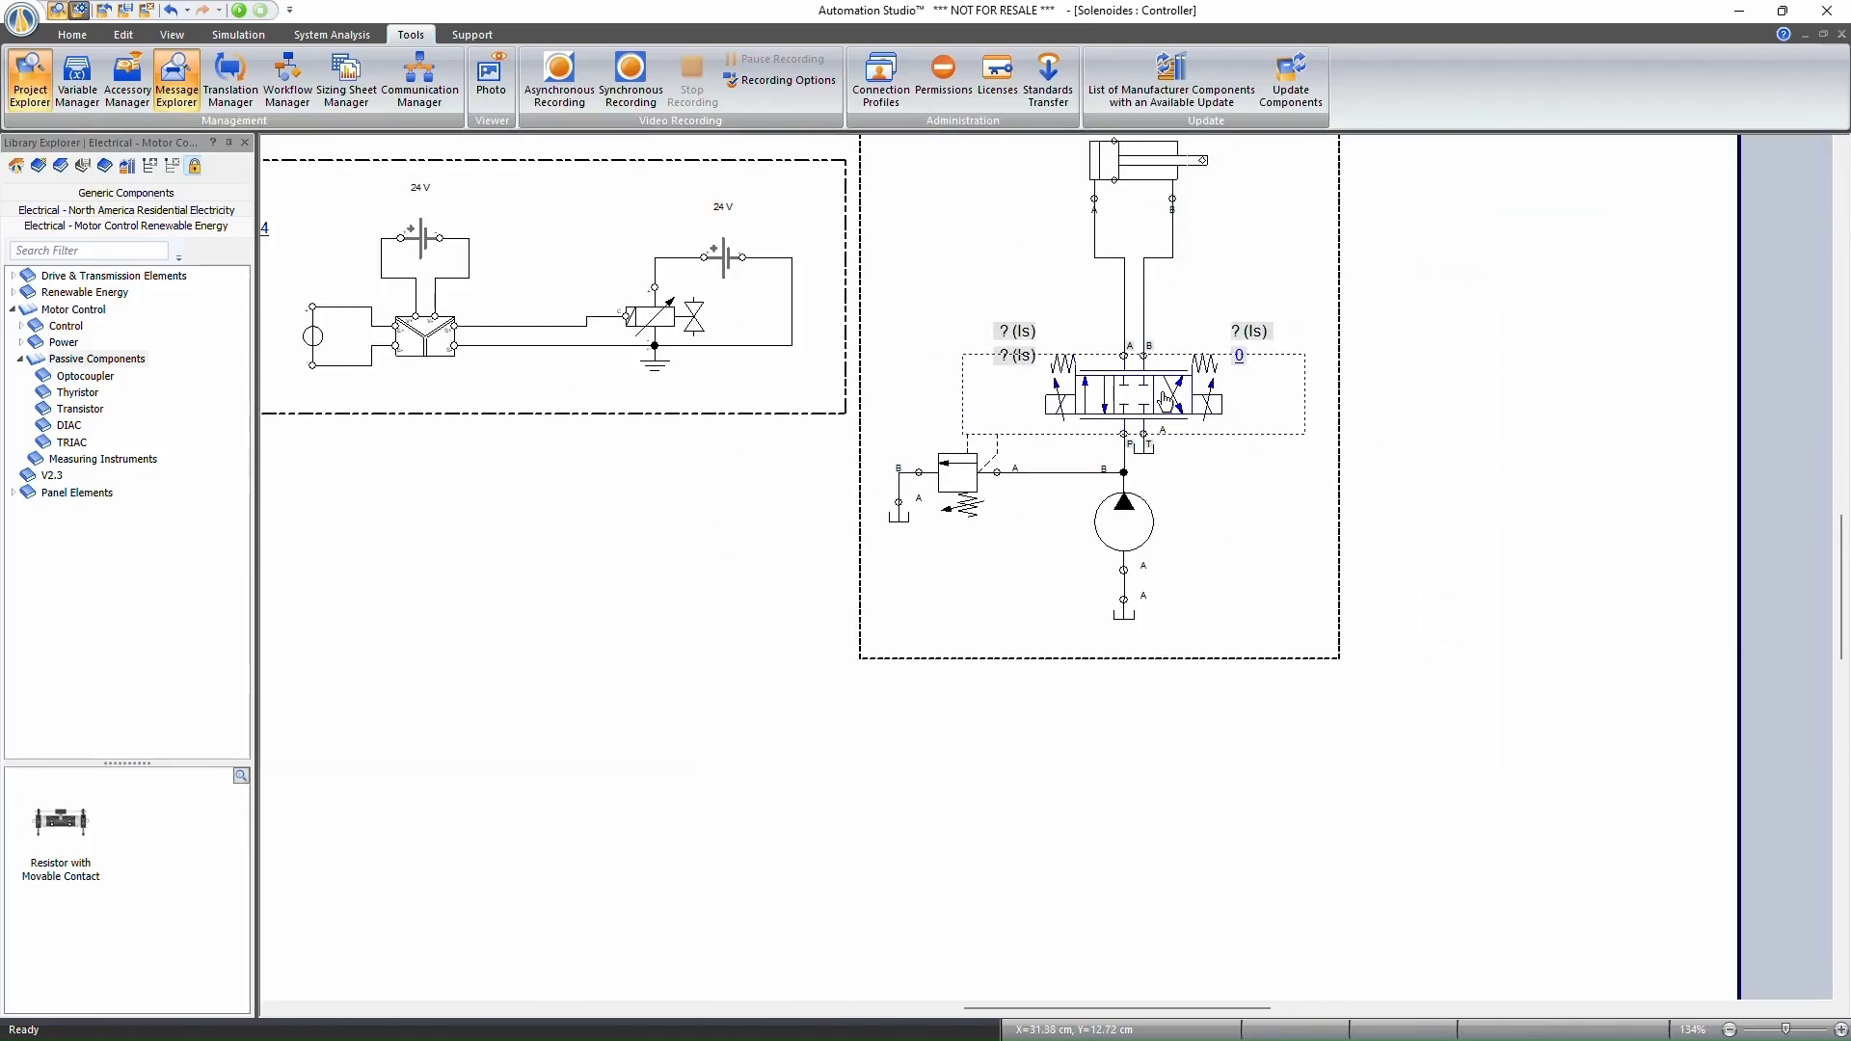
scroll(1167, 398, "up", 3)
double_click(1150, 578)
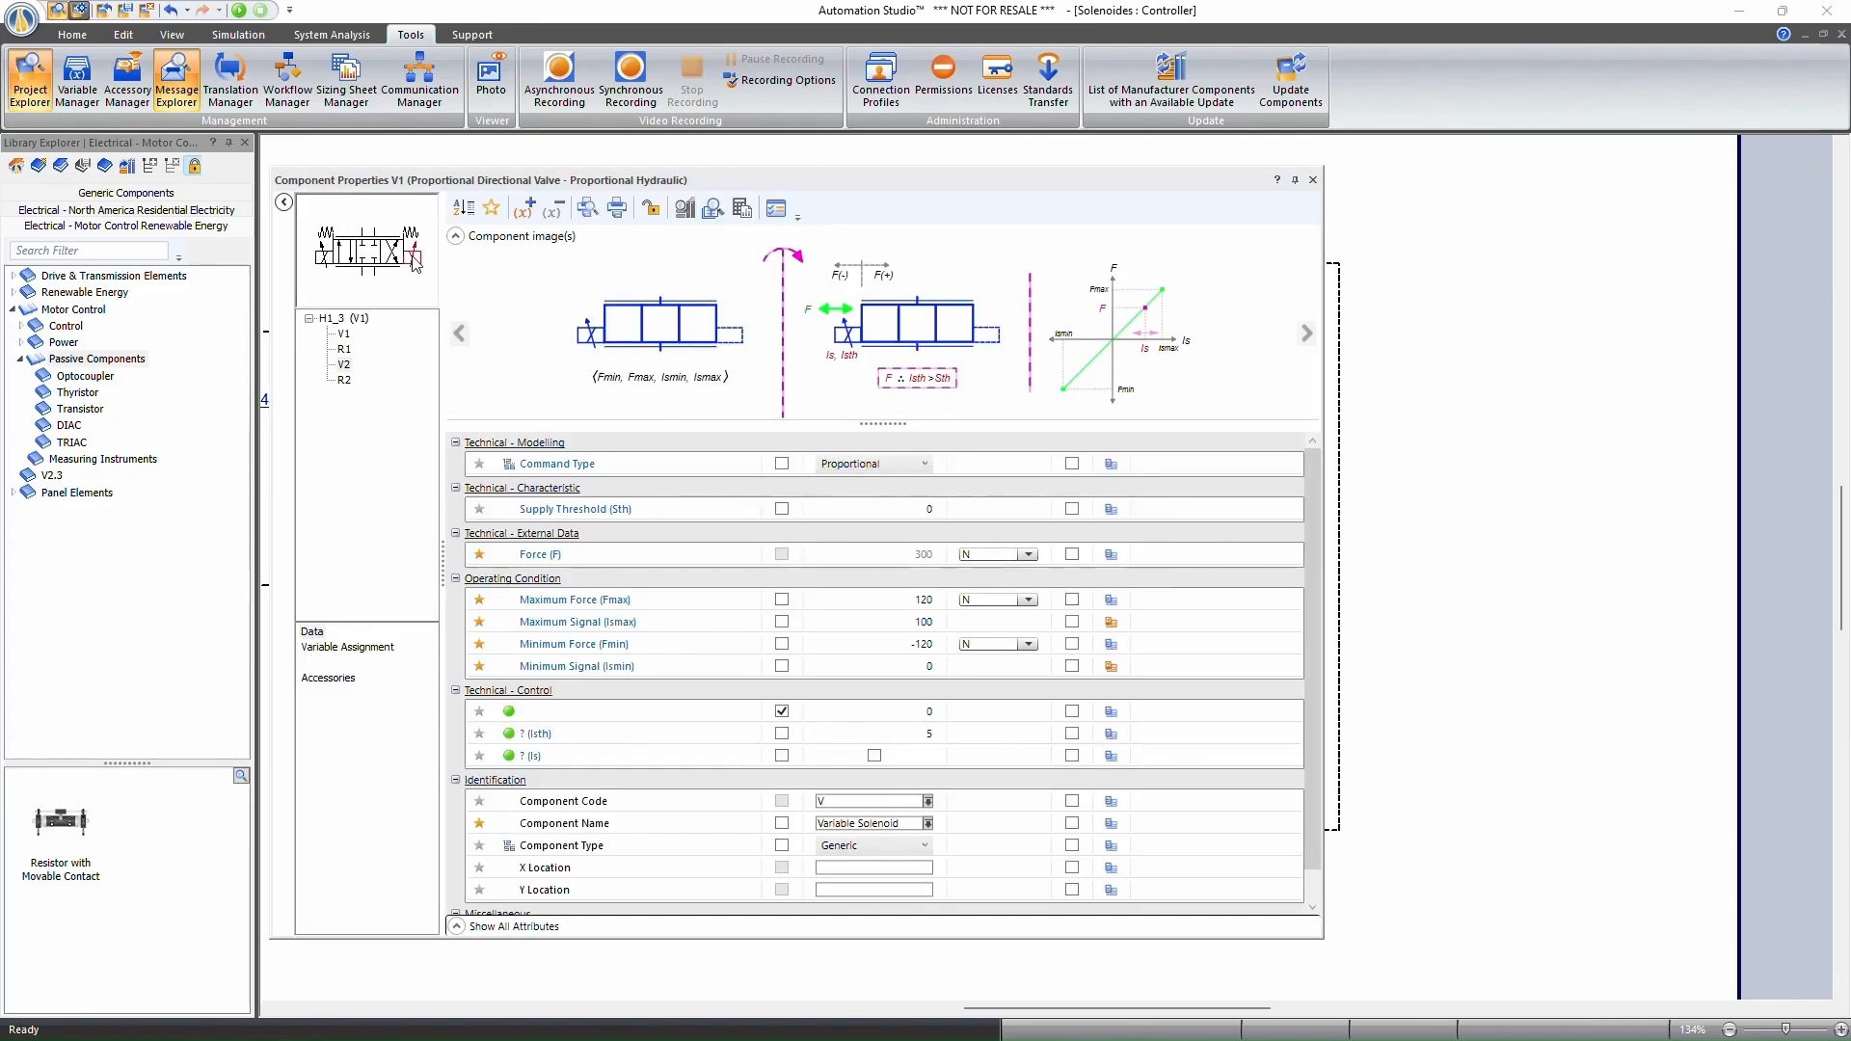
left_click(347, 647)
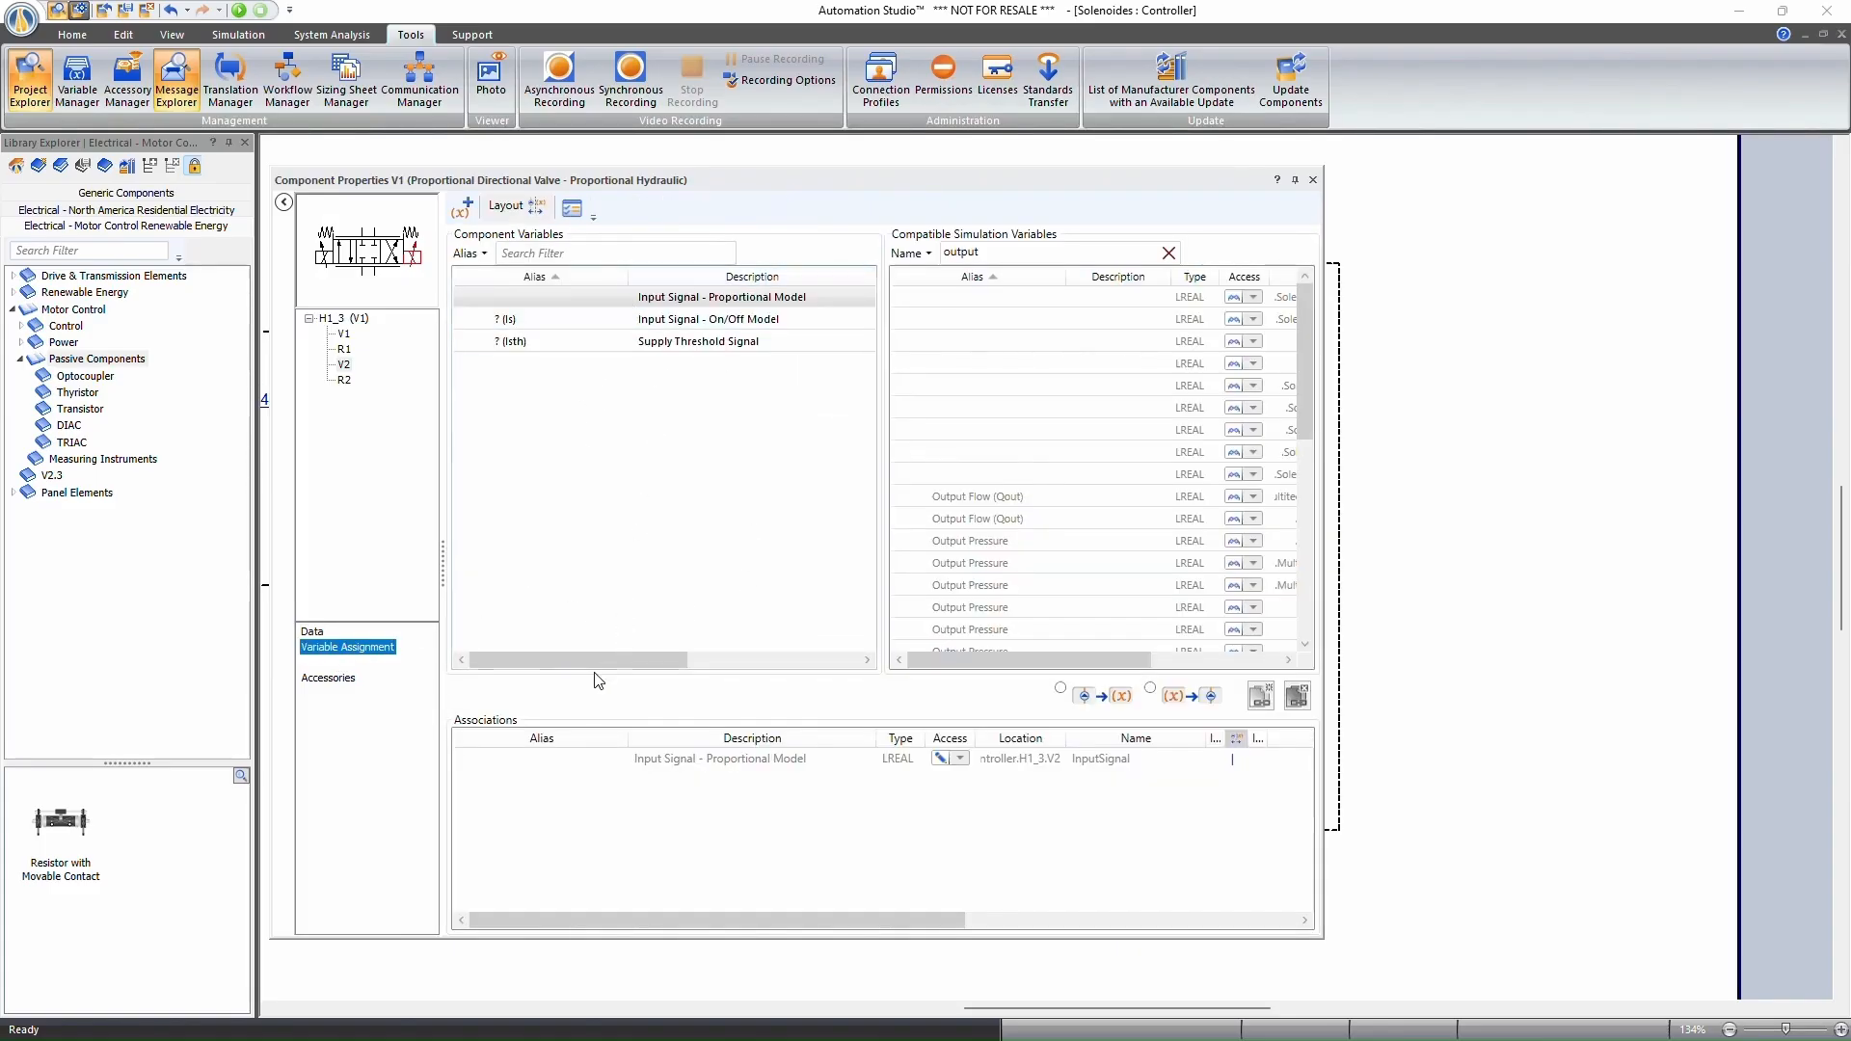
Select Controller.ET1_3's OutputSignal among the compatible variables, check its association with the valve's input signal and close the properties.
left_click_drag(1027, 659, 1159, 659)
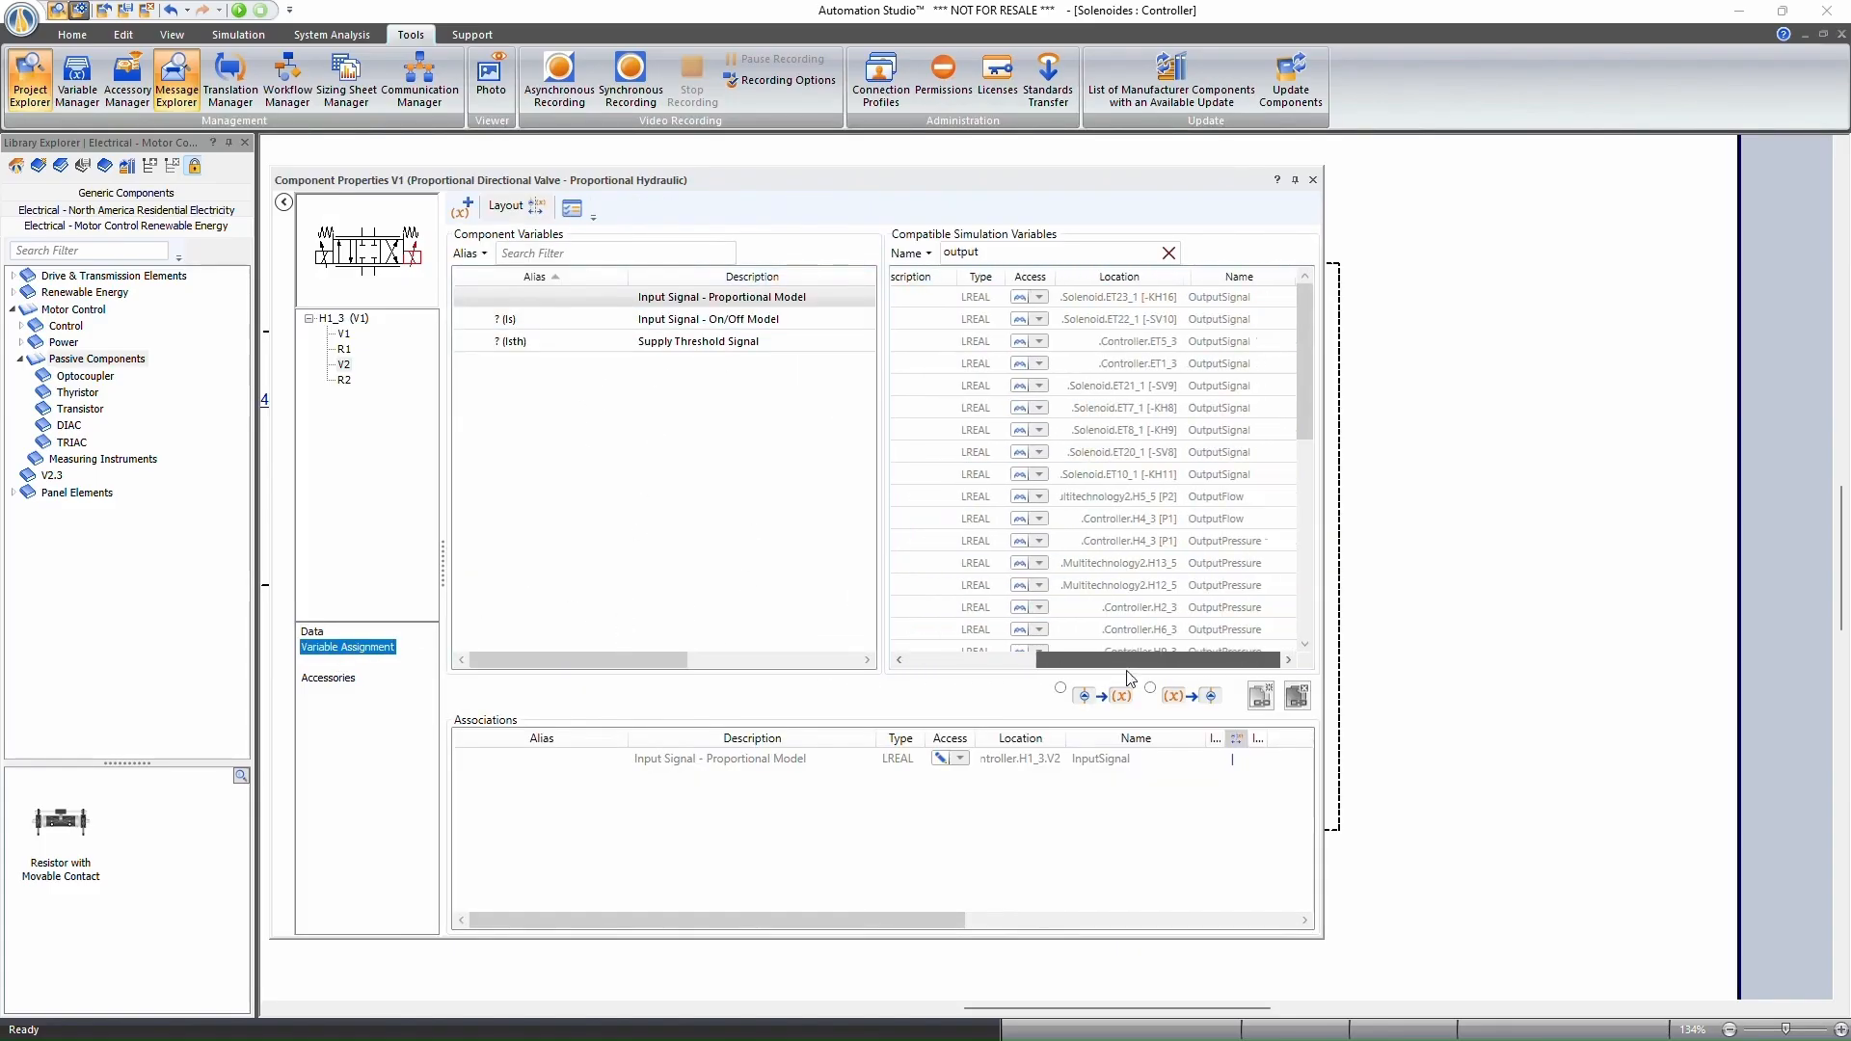
left_click(1235, 372)
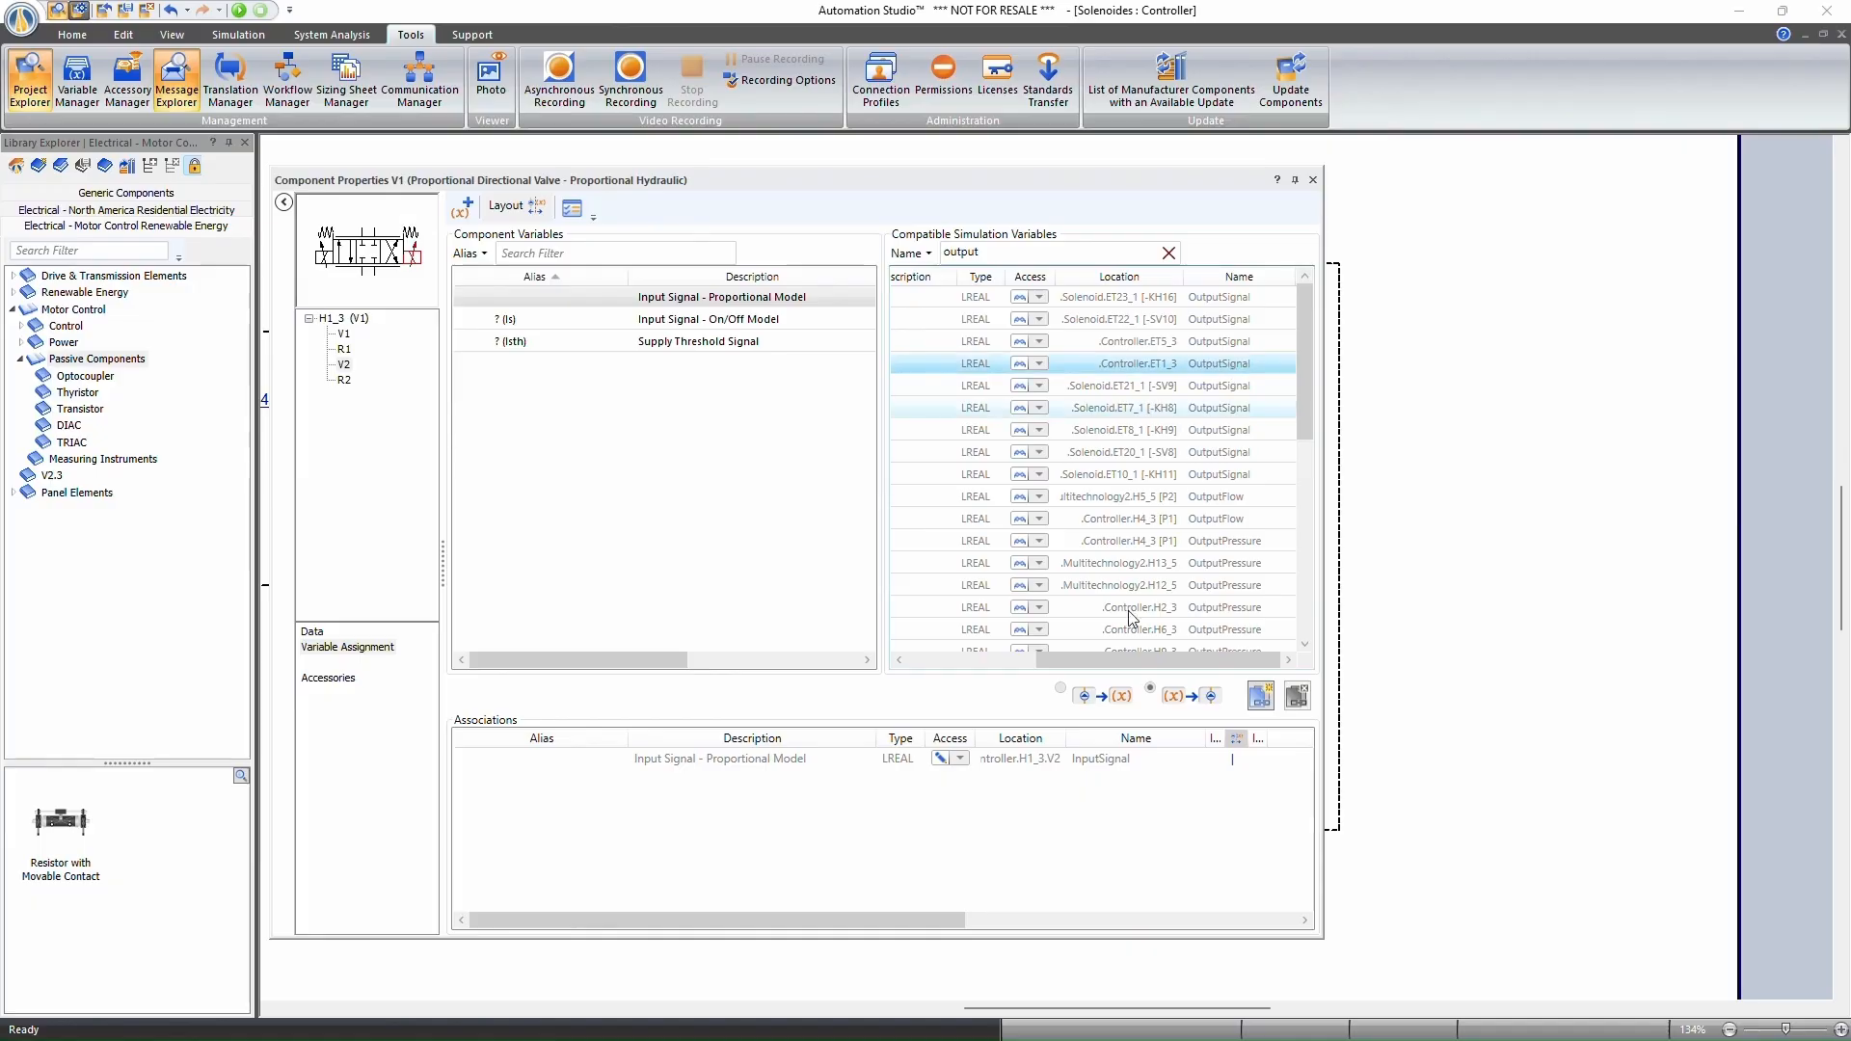
left_click_drag(905, 921, 1162, 920)
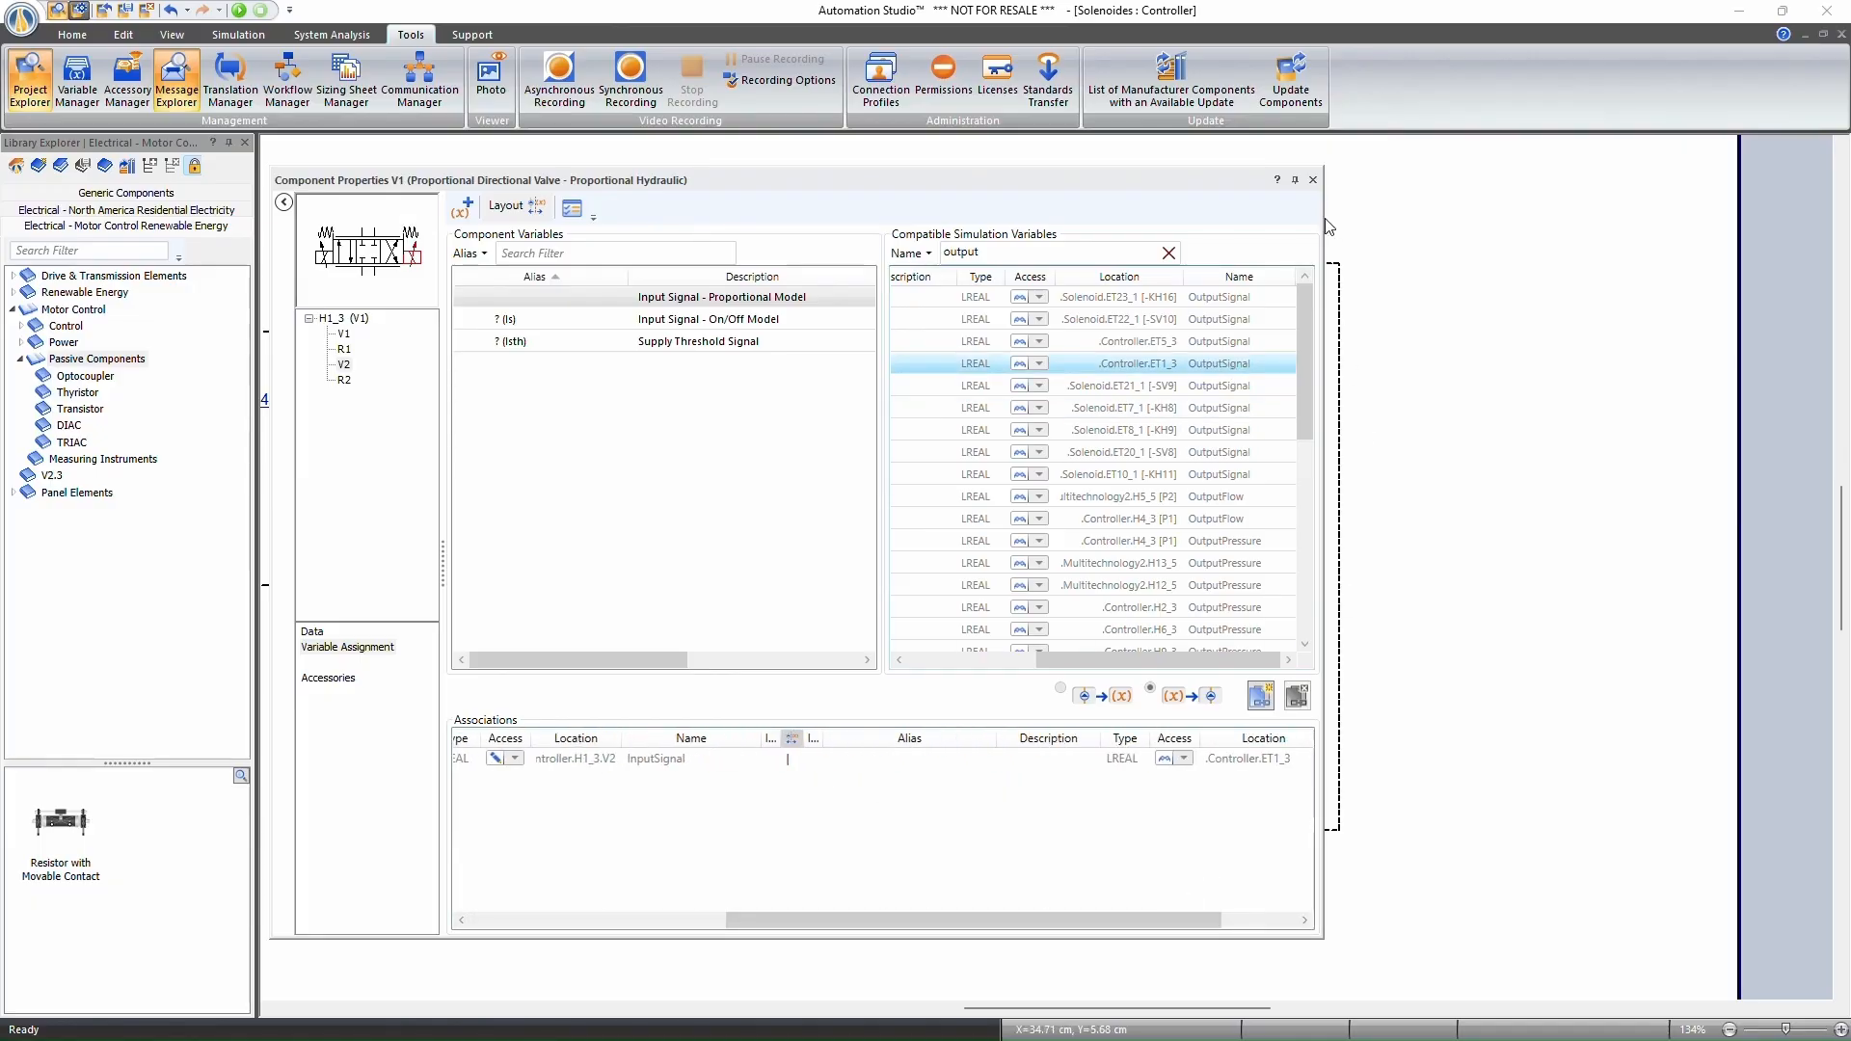
left_click(1313, 181)
Simulate the Controller diagram, raise the 0-10V slider to 3.7 and stop the simulation.
scroll(662, 733, "down", 3)
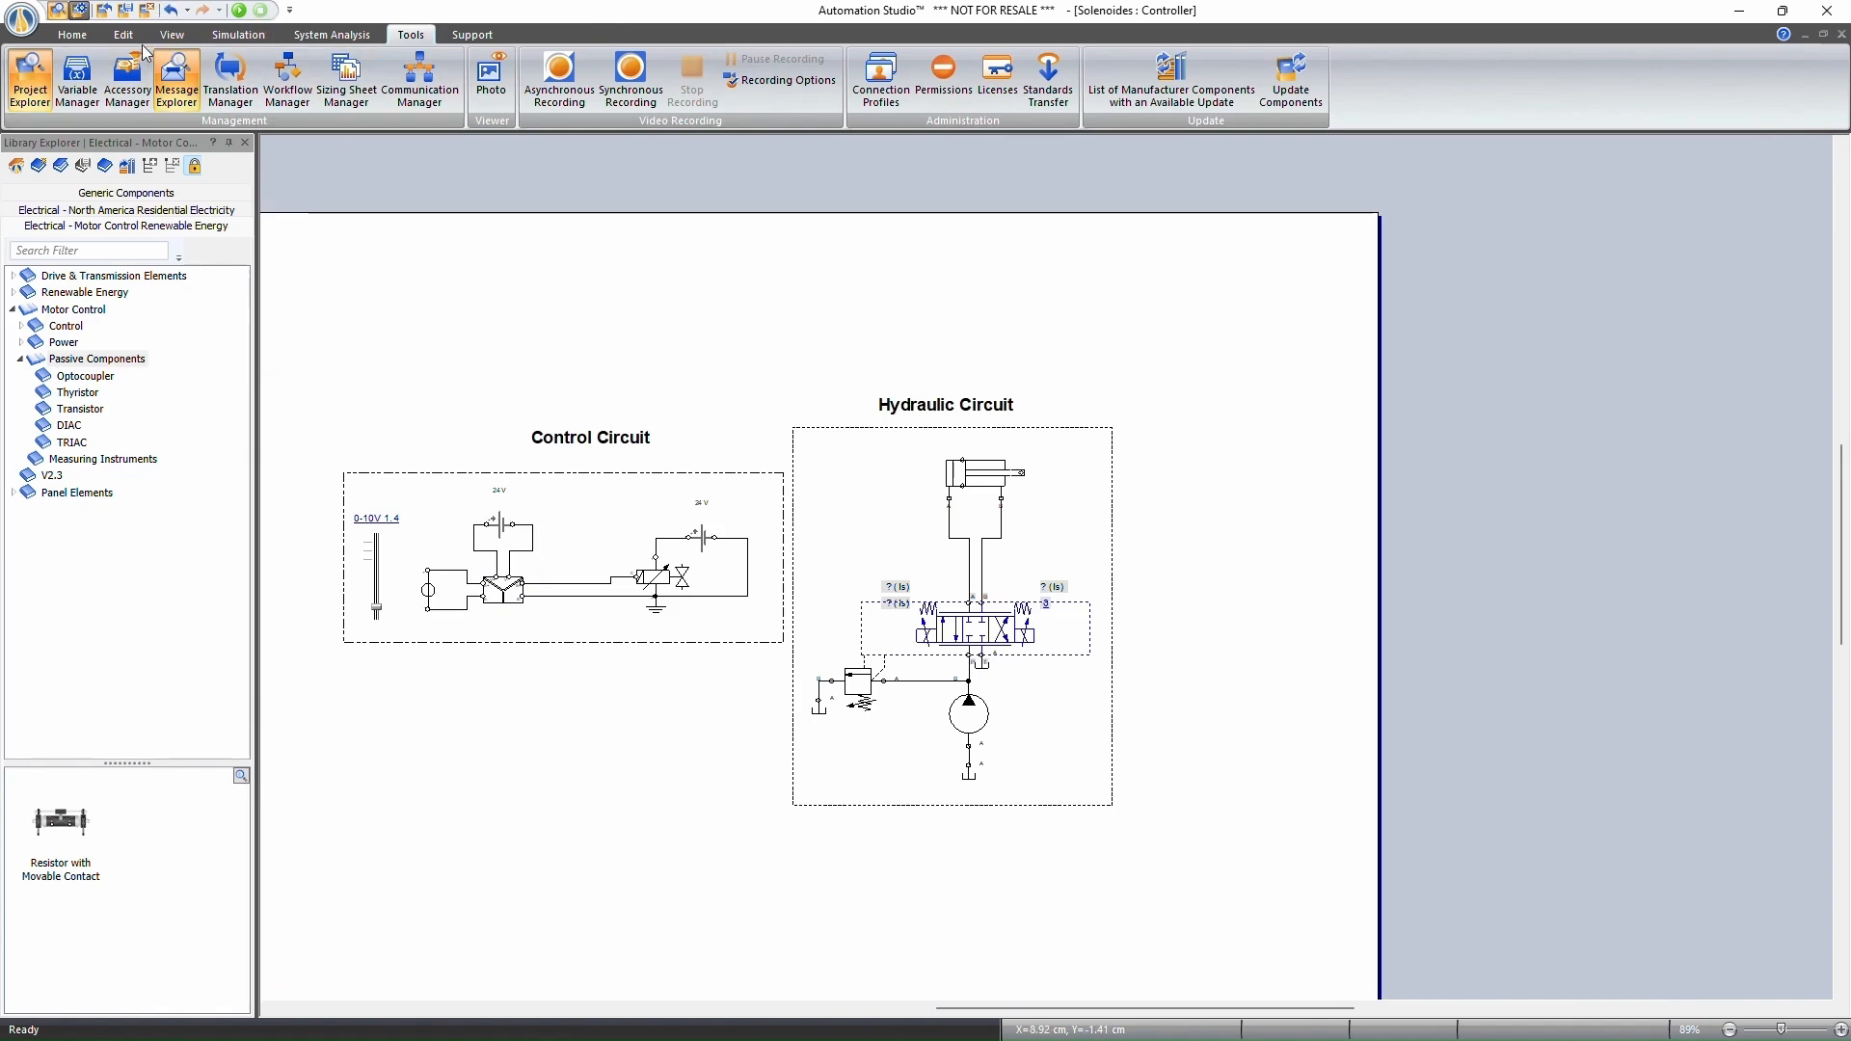
left_click(239, 12)
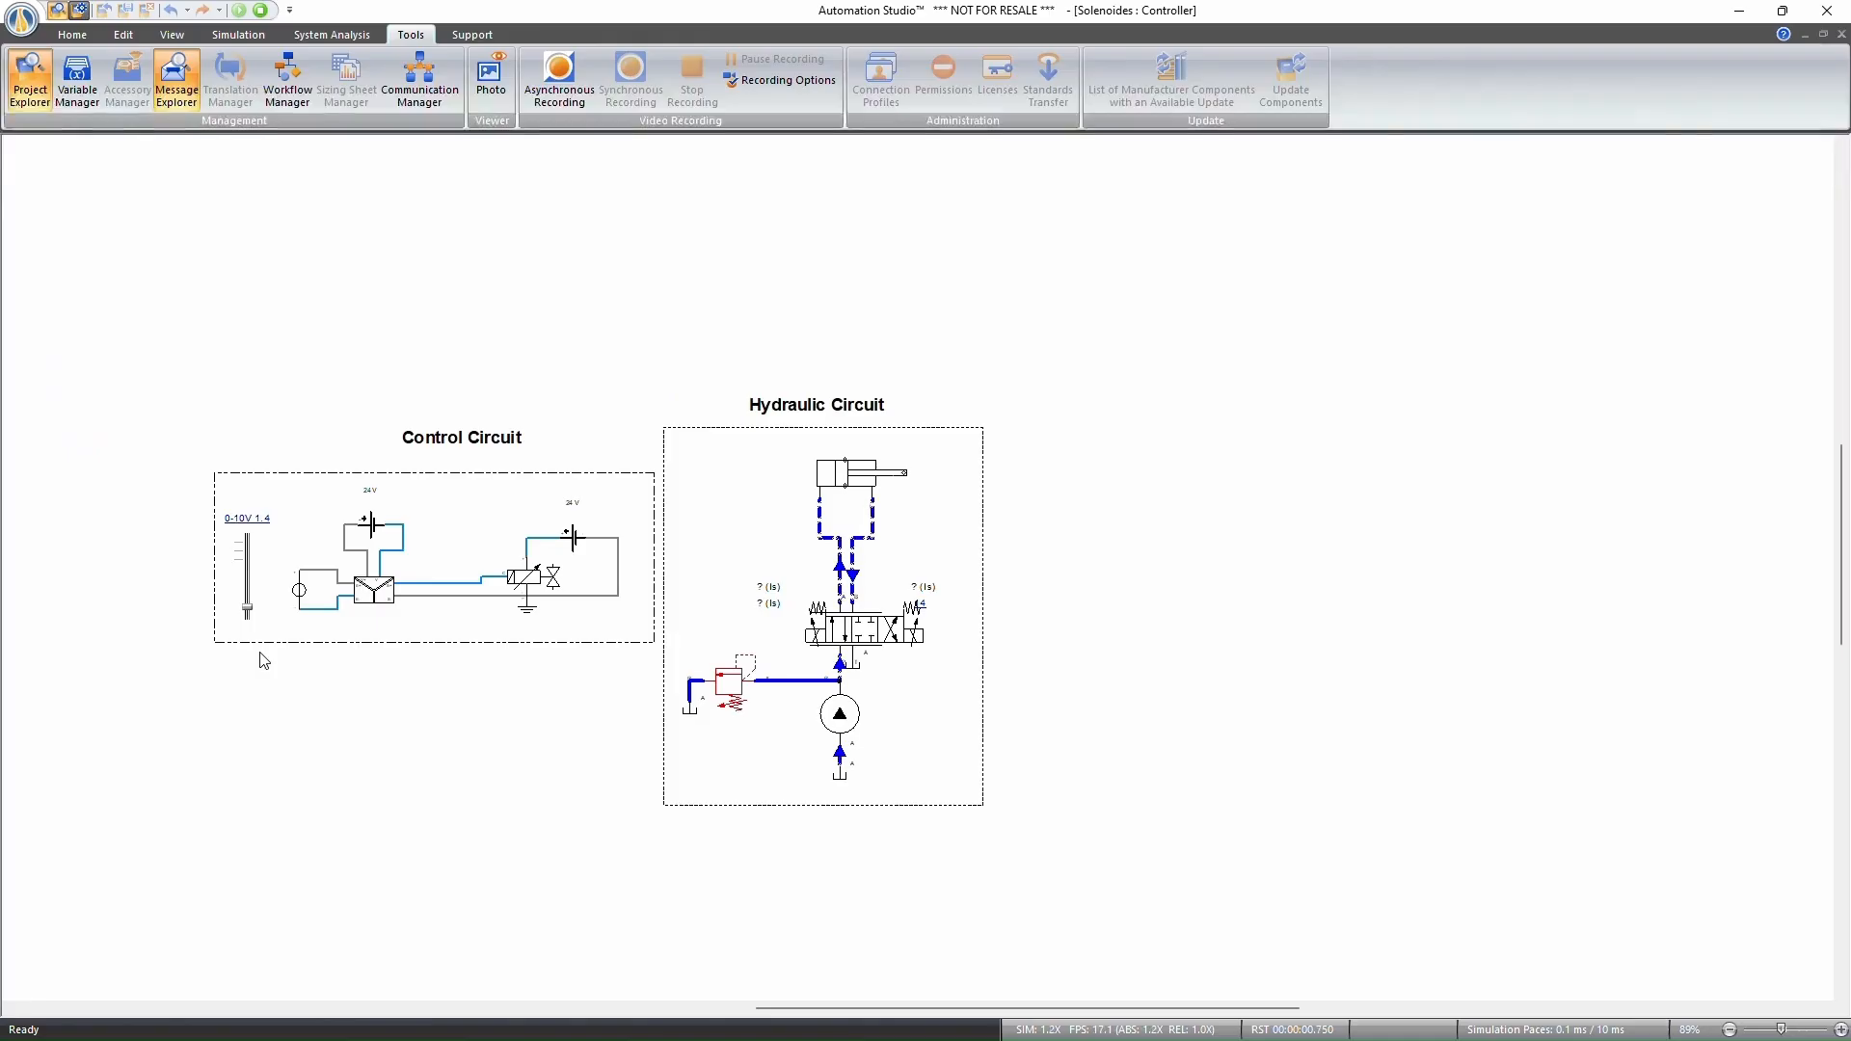
scroll(300, 653, "up", 4)
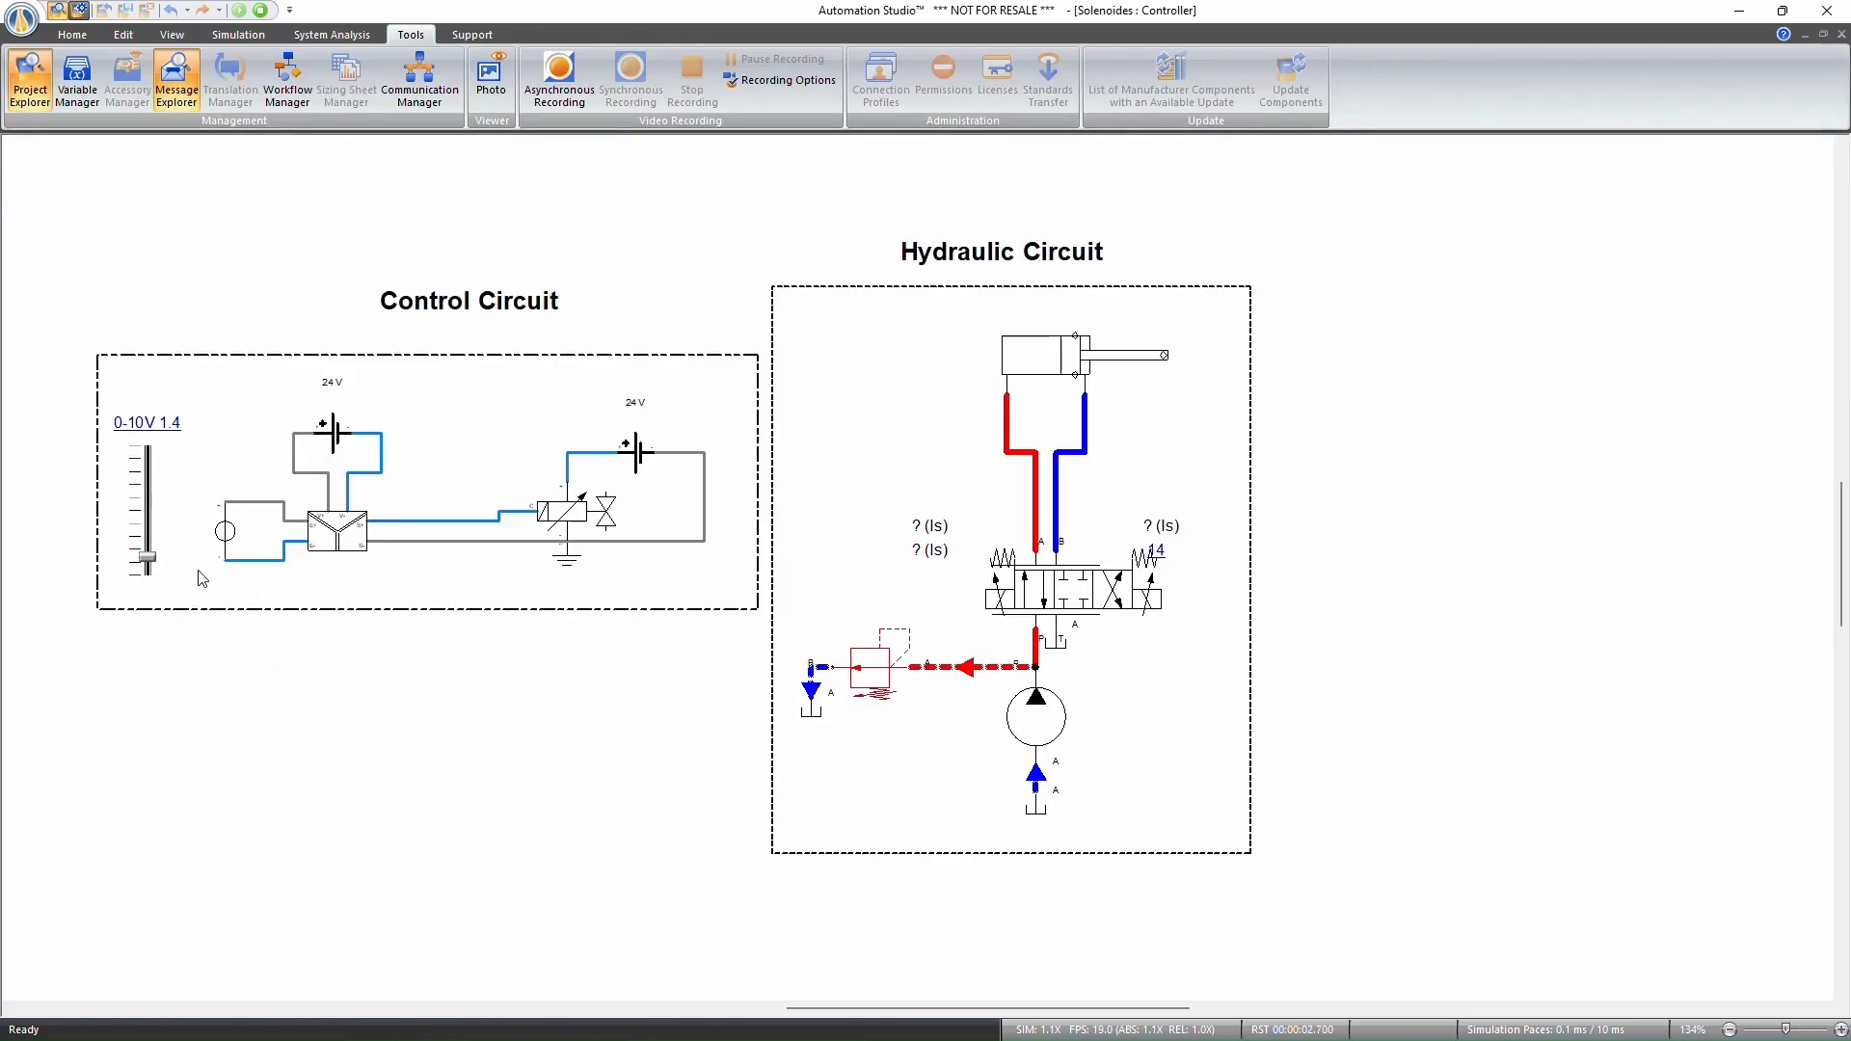
left_click_drag(145, 567, 143, 529)
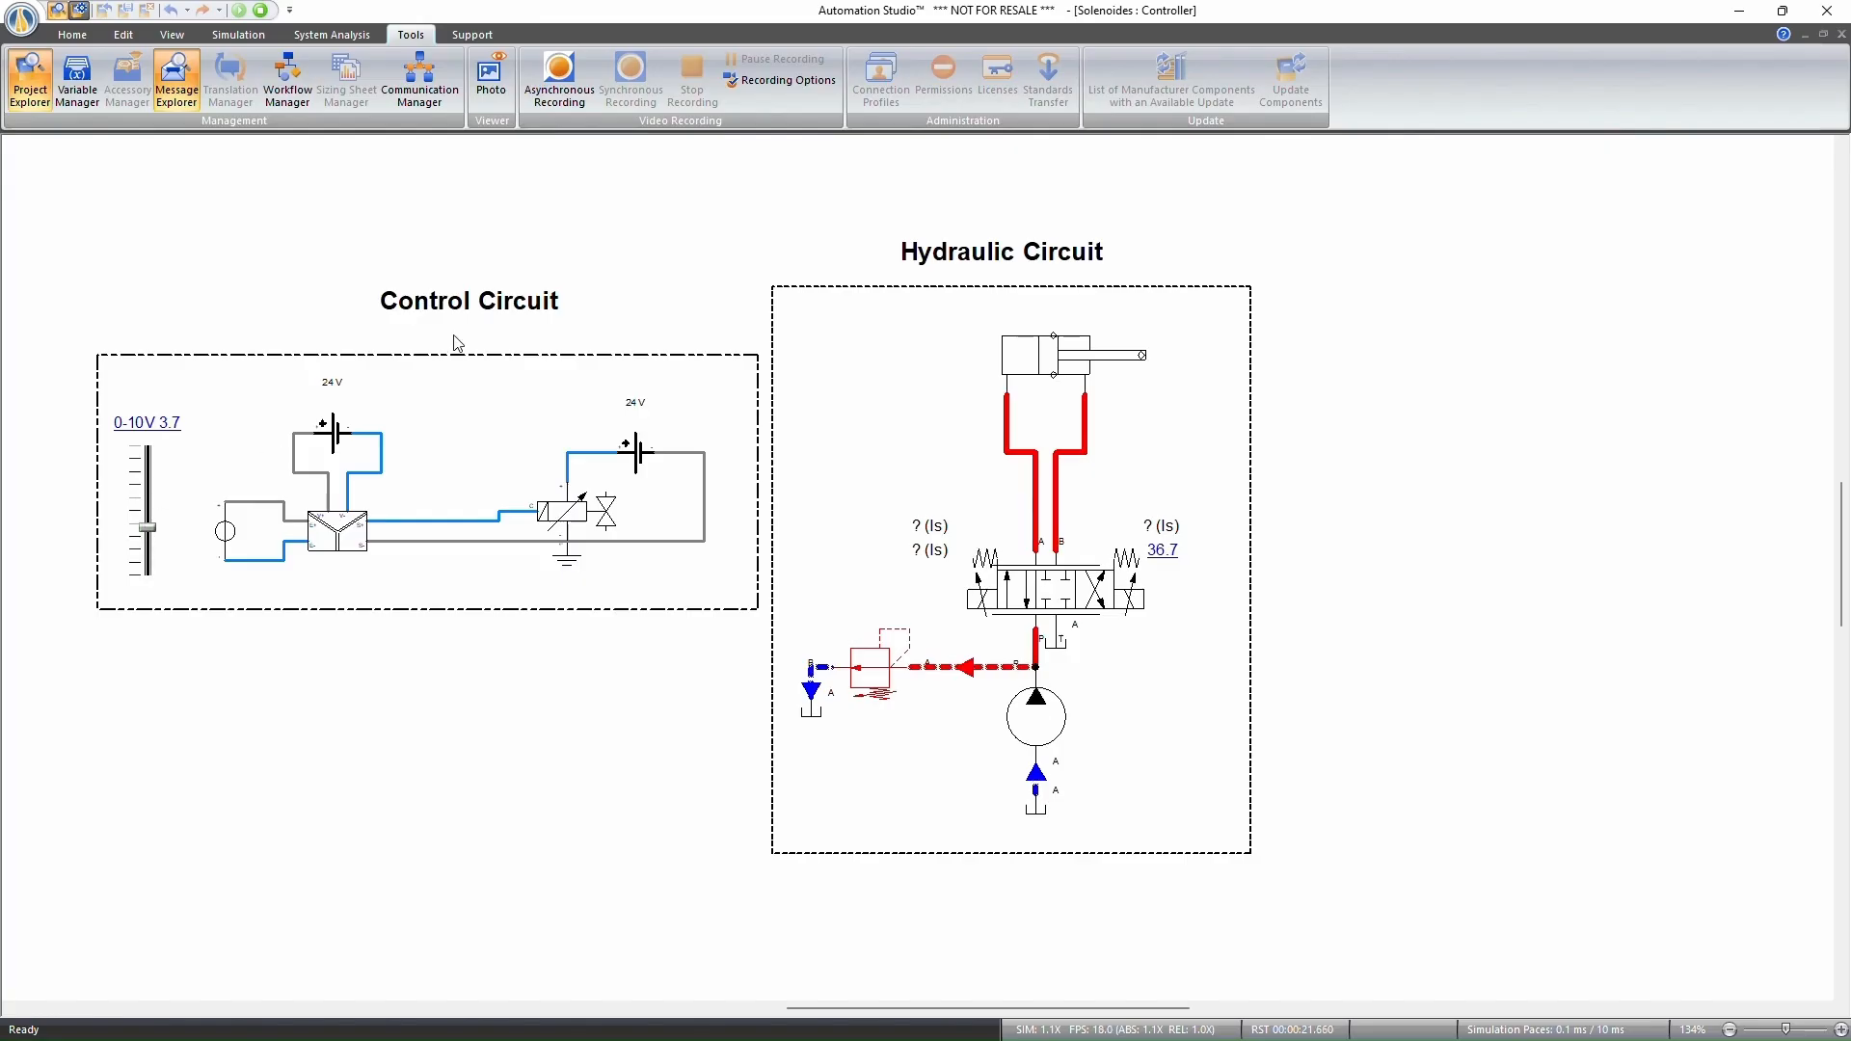
left_click(260, 10)
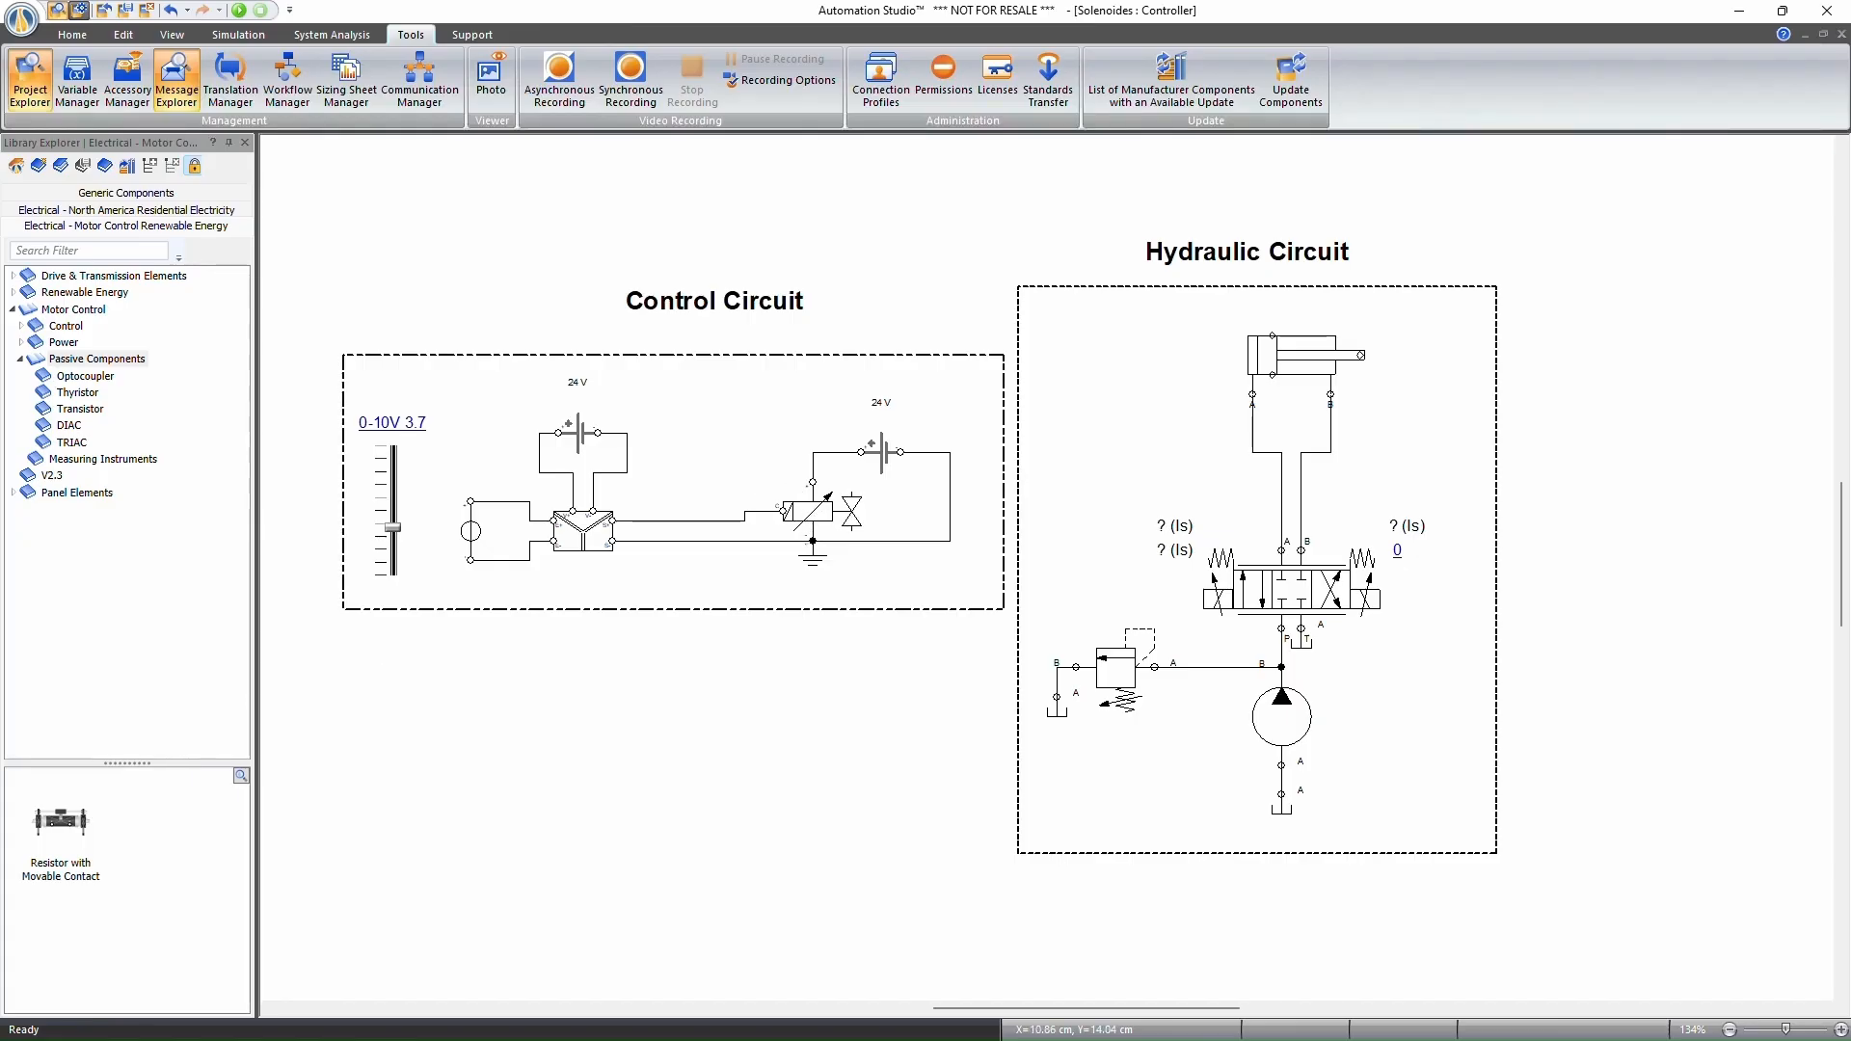
Switch to the Temperature diagram and look over its ambient temperature components and three solenoid models.
key("ctrl+Tab")
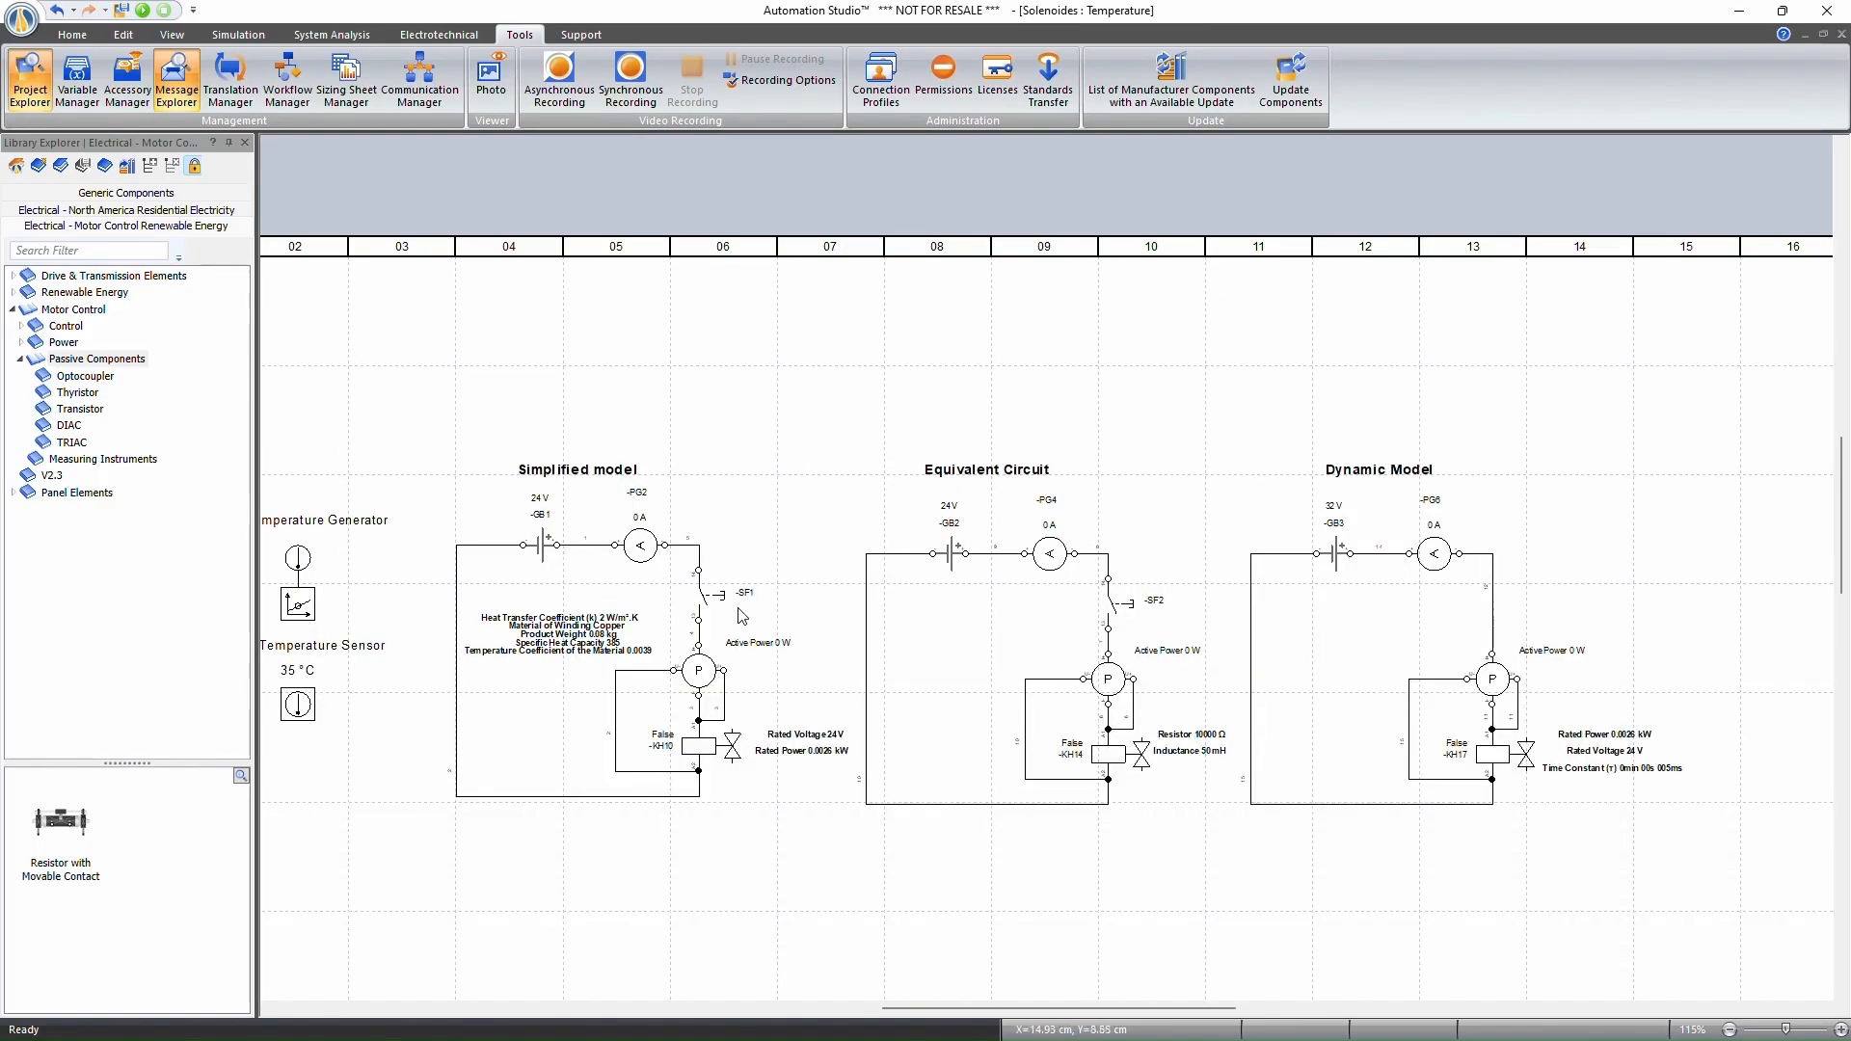
scroll(612, 700, "down", 3)
scroll(540, 632, "down", 1)
scroll(487, 590, "up", 1)
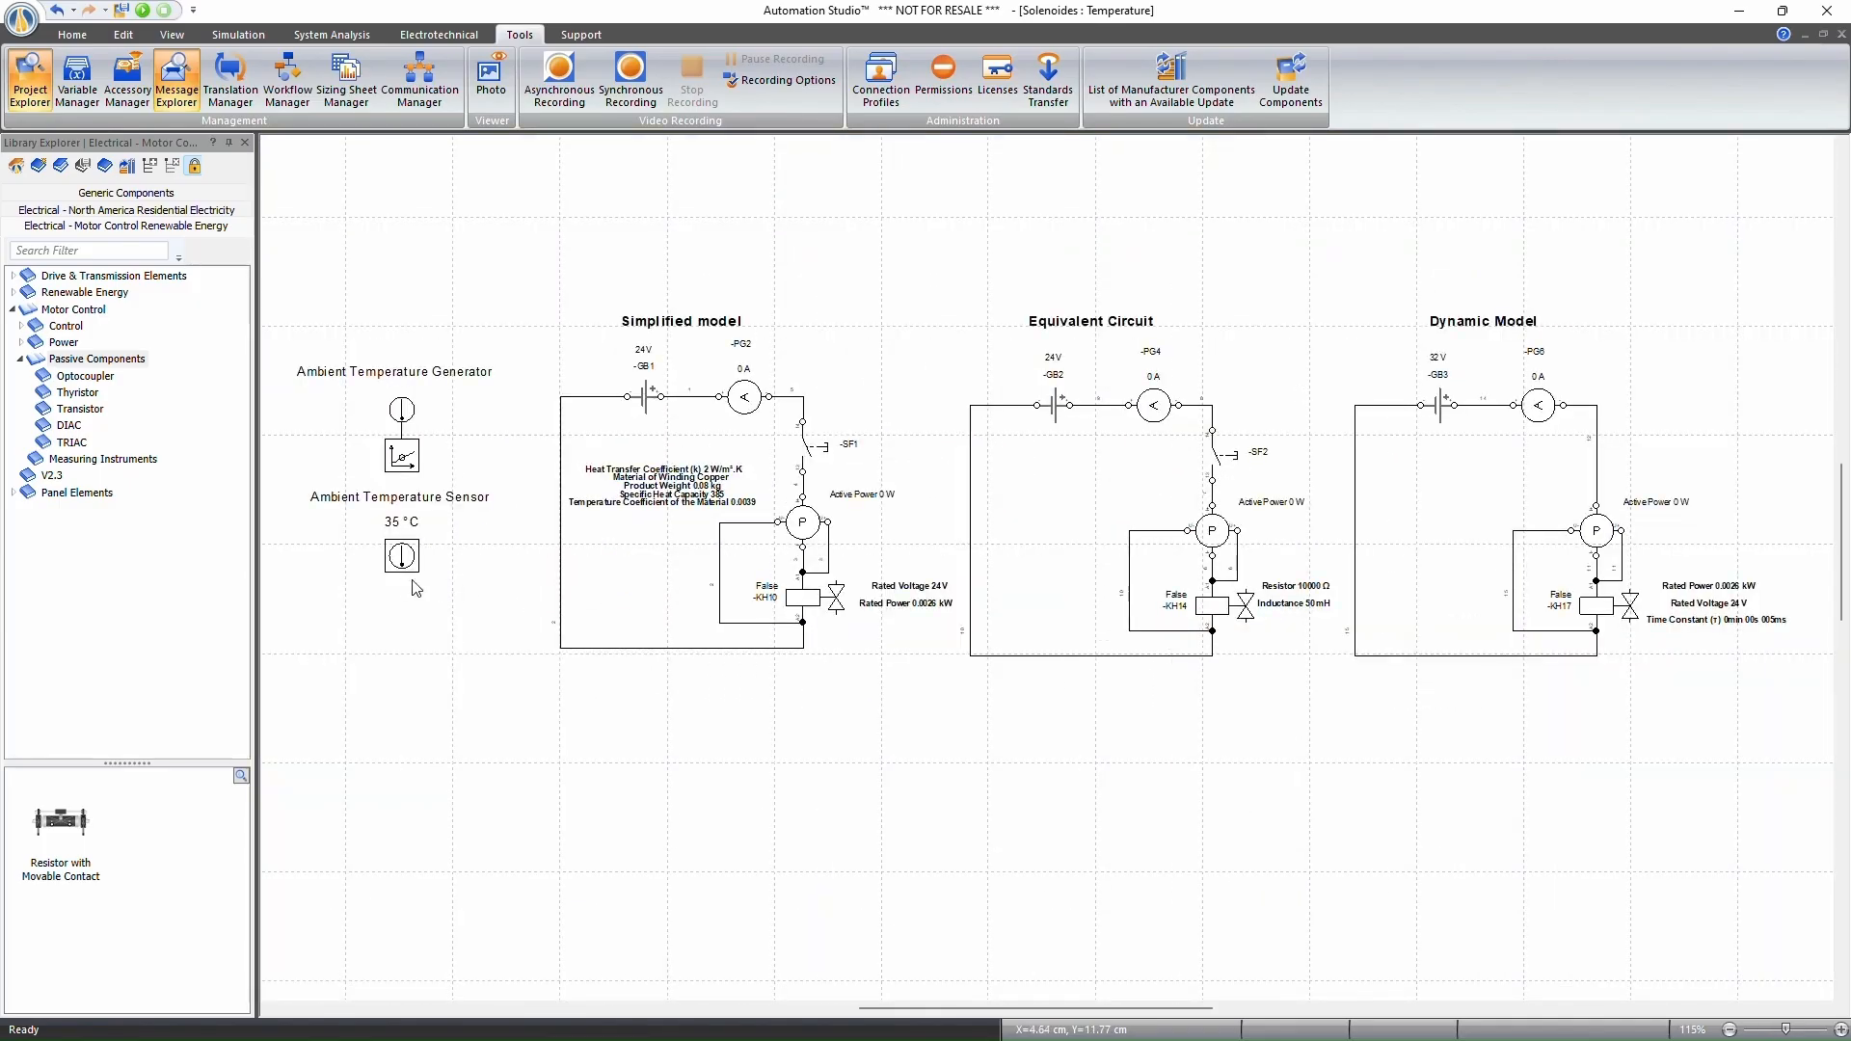
Examine the rated and thermal data of the Simplified model's -KH10 solenoid and close its properties.
double_click(828, 605)
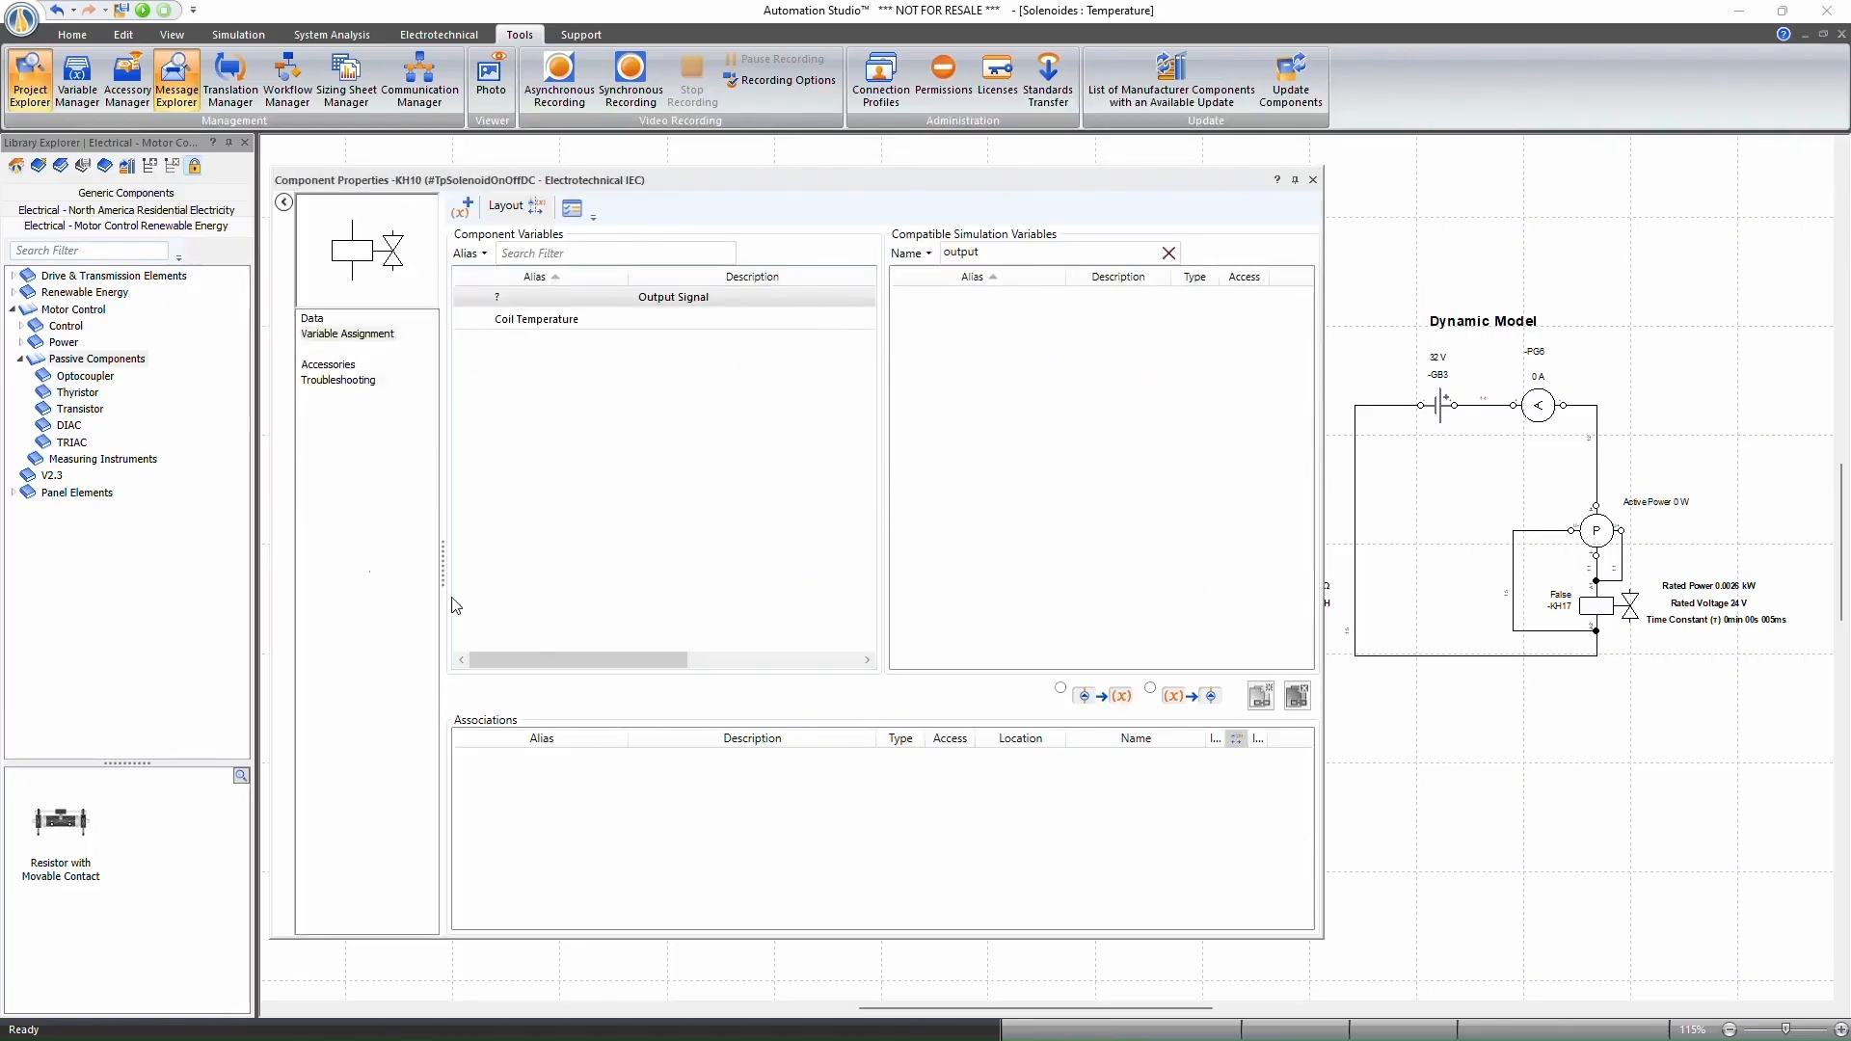
left_click(312, 319)
scroll(645, 638, "down", 5)
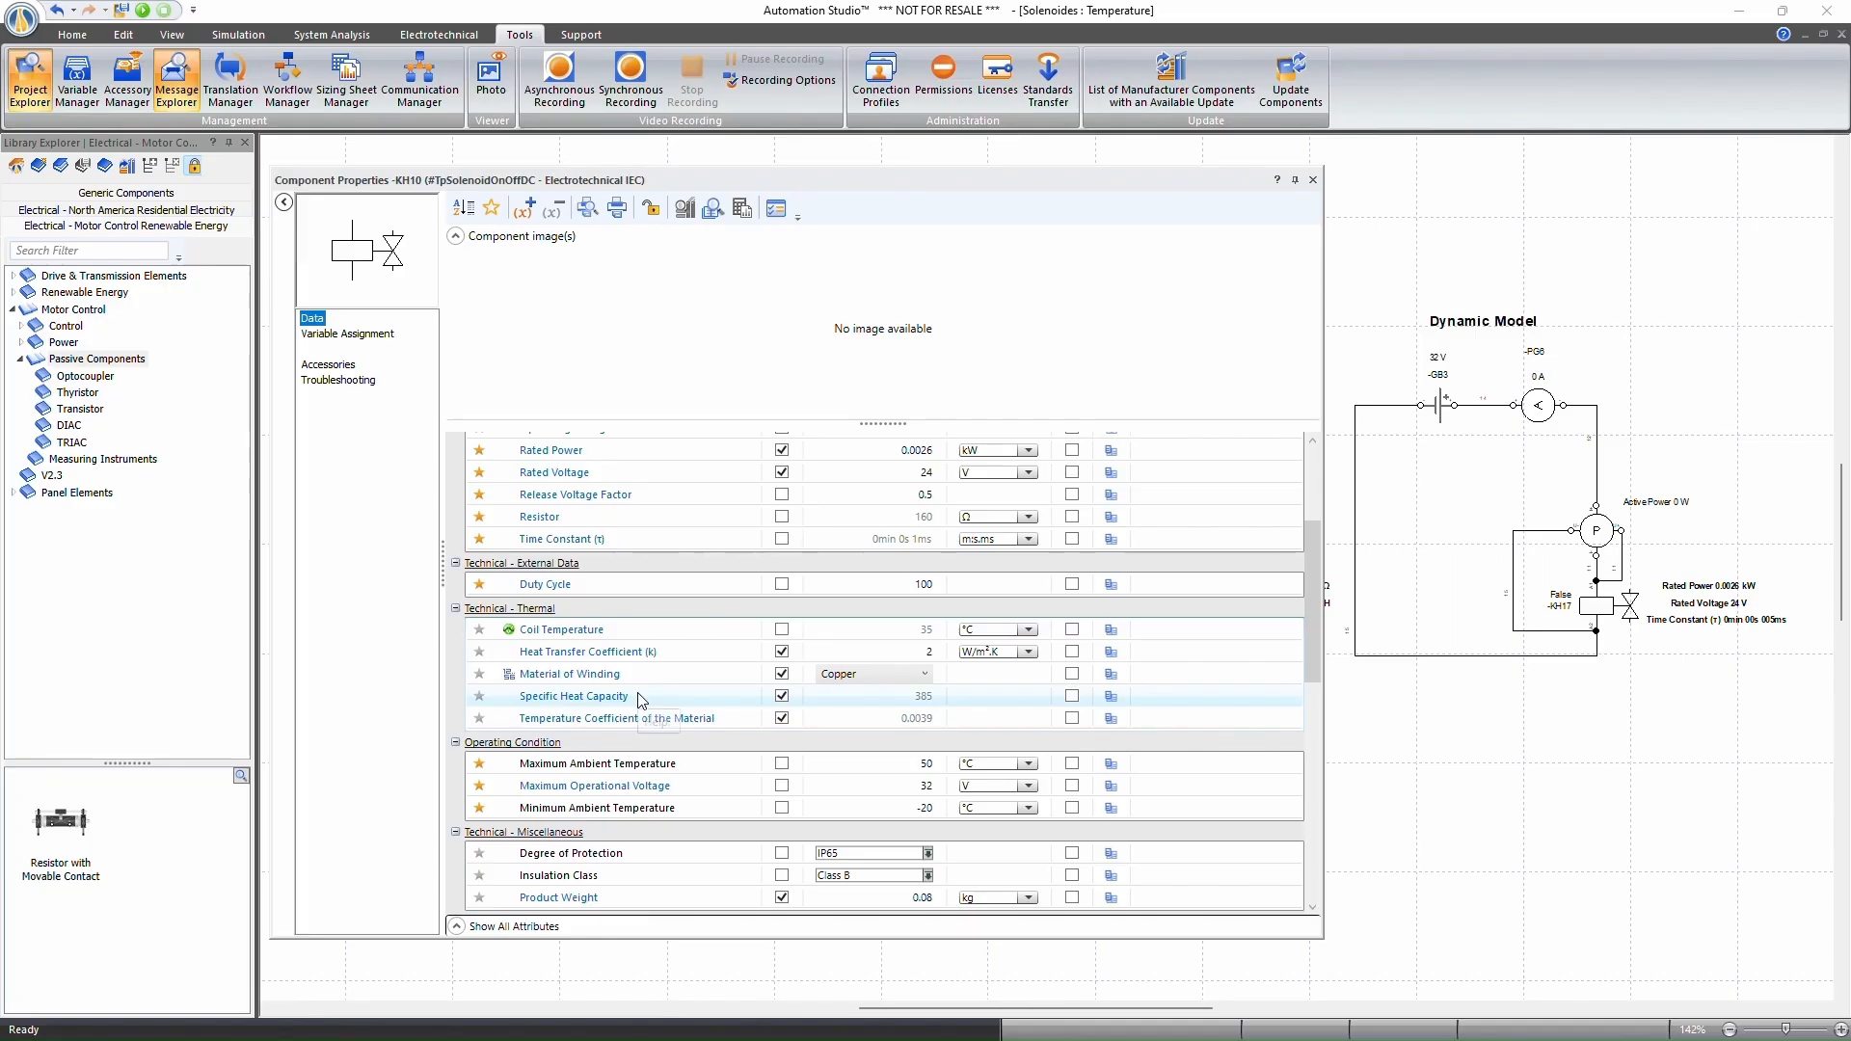
left_click(819, 27)
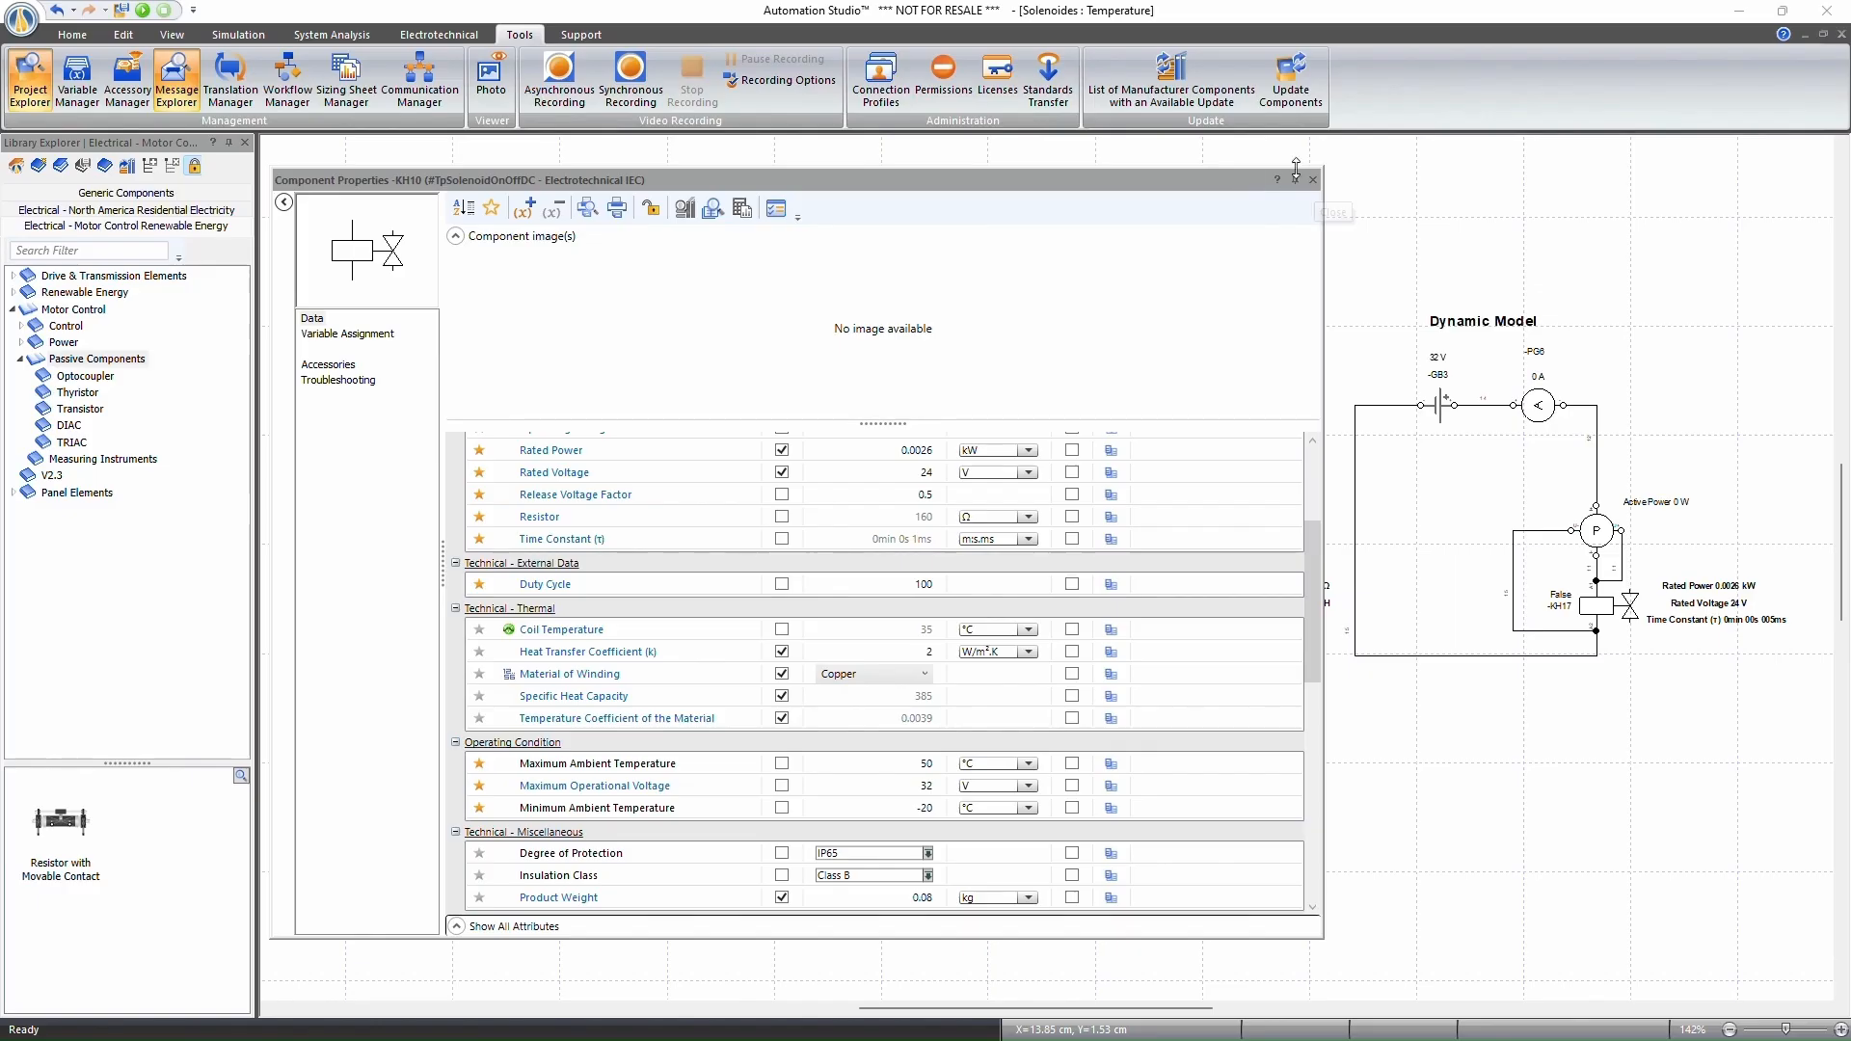
left_click(1313, 182)
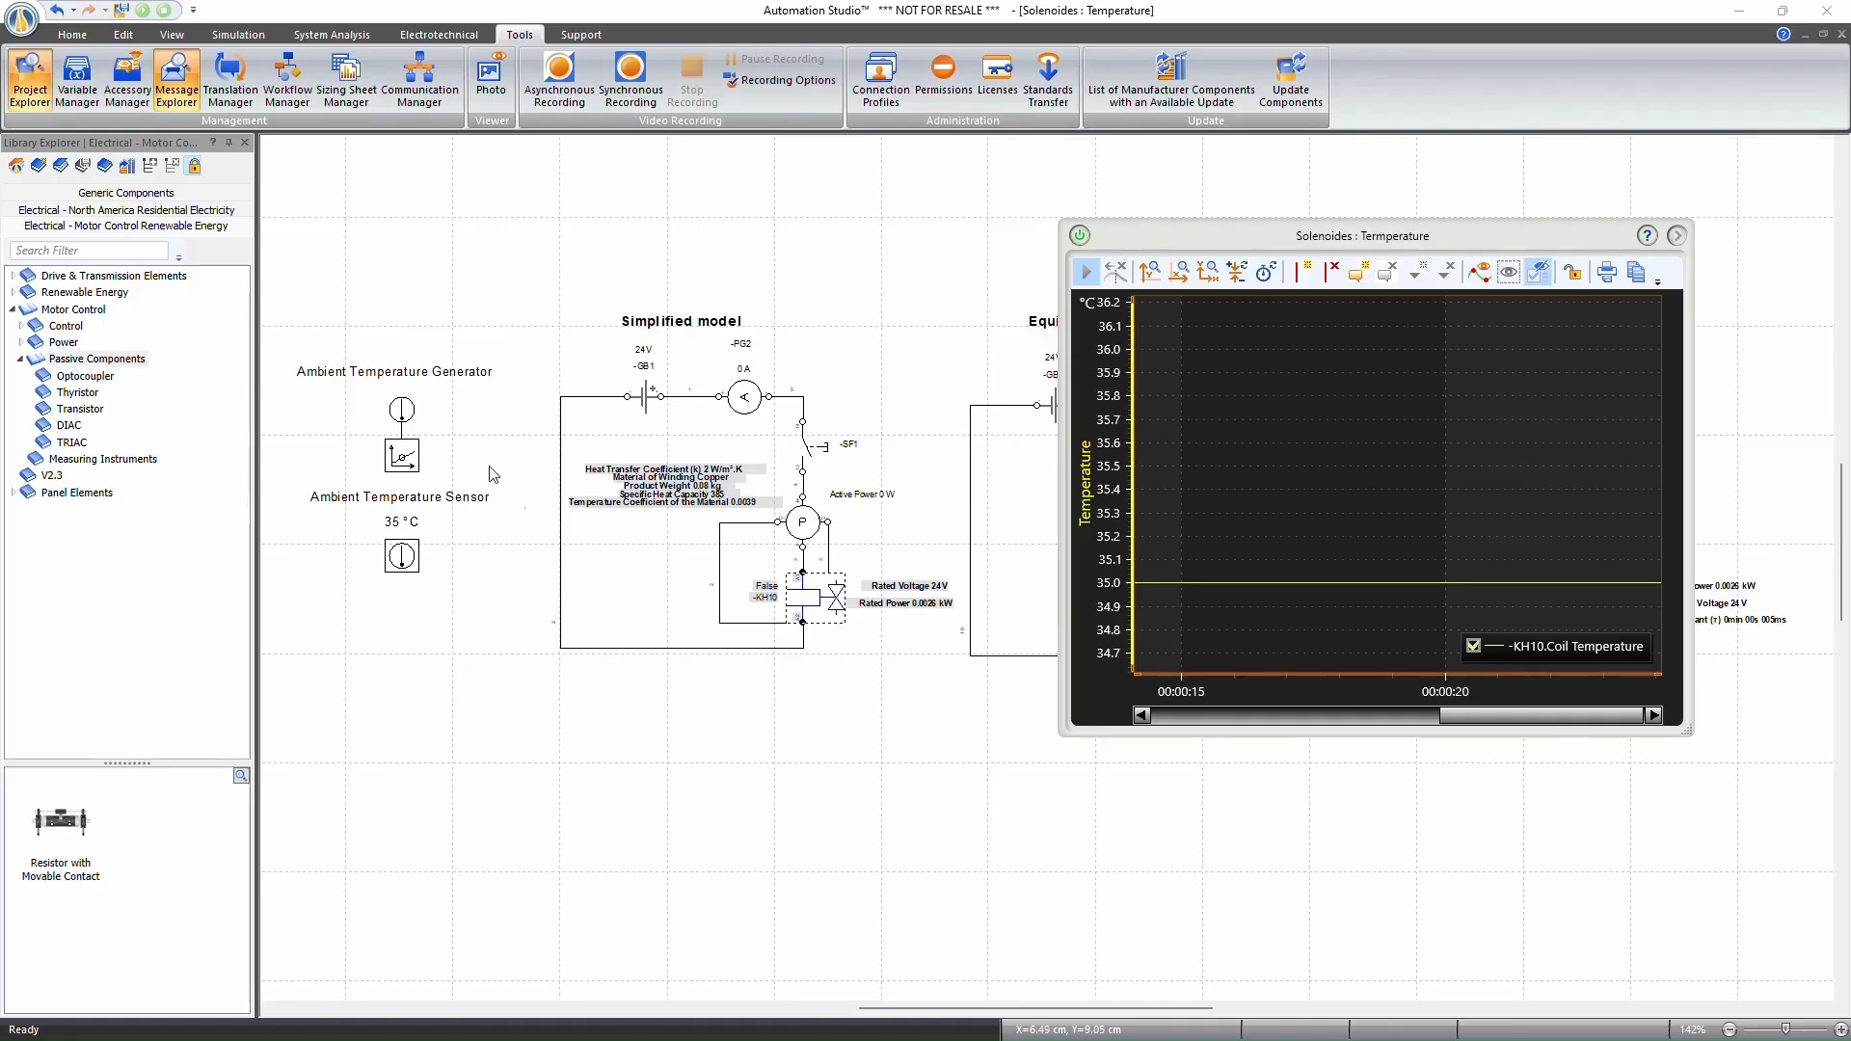
Bring the -KH10 solenoid onto the Temperature plotter to check its plottable variables, and dismiss the plot selection.
left_click_drag(819, 601, 1423, 434)
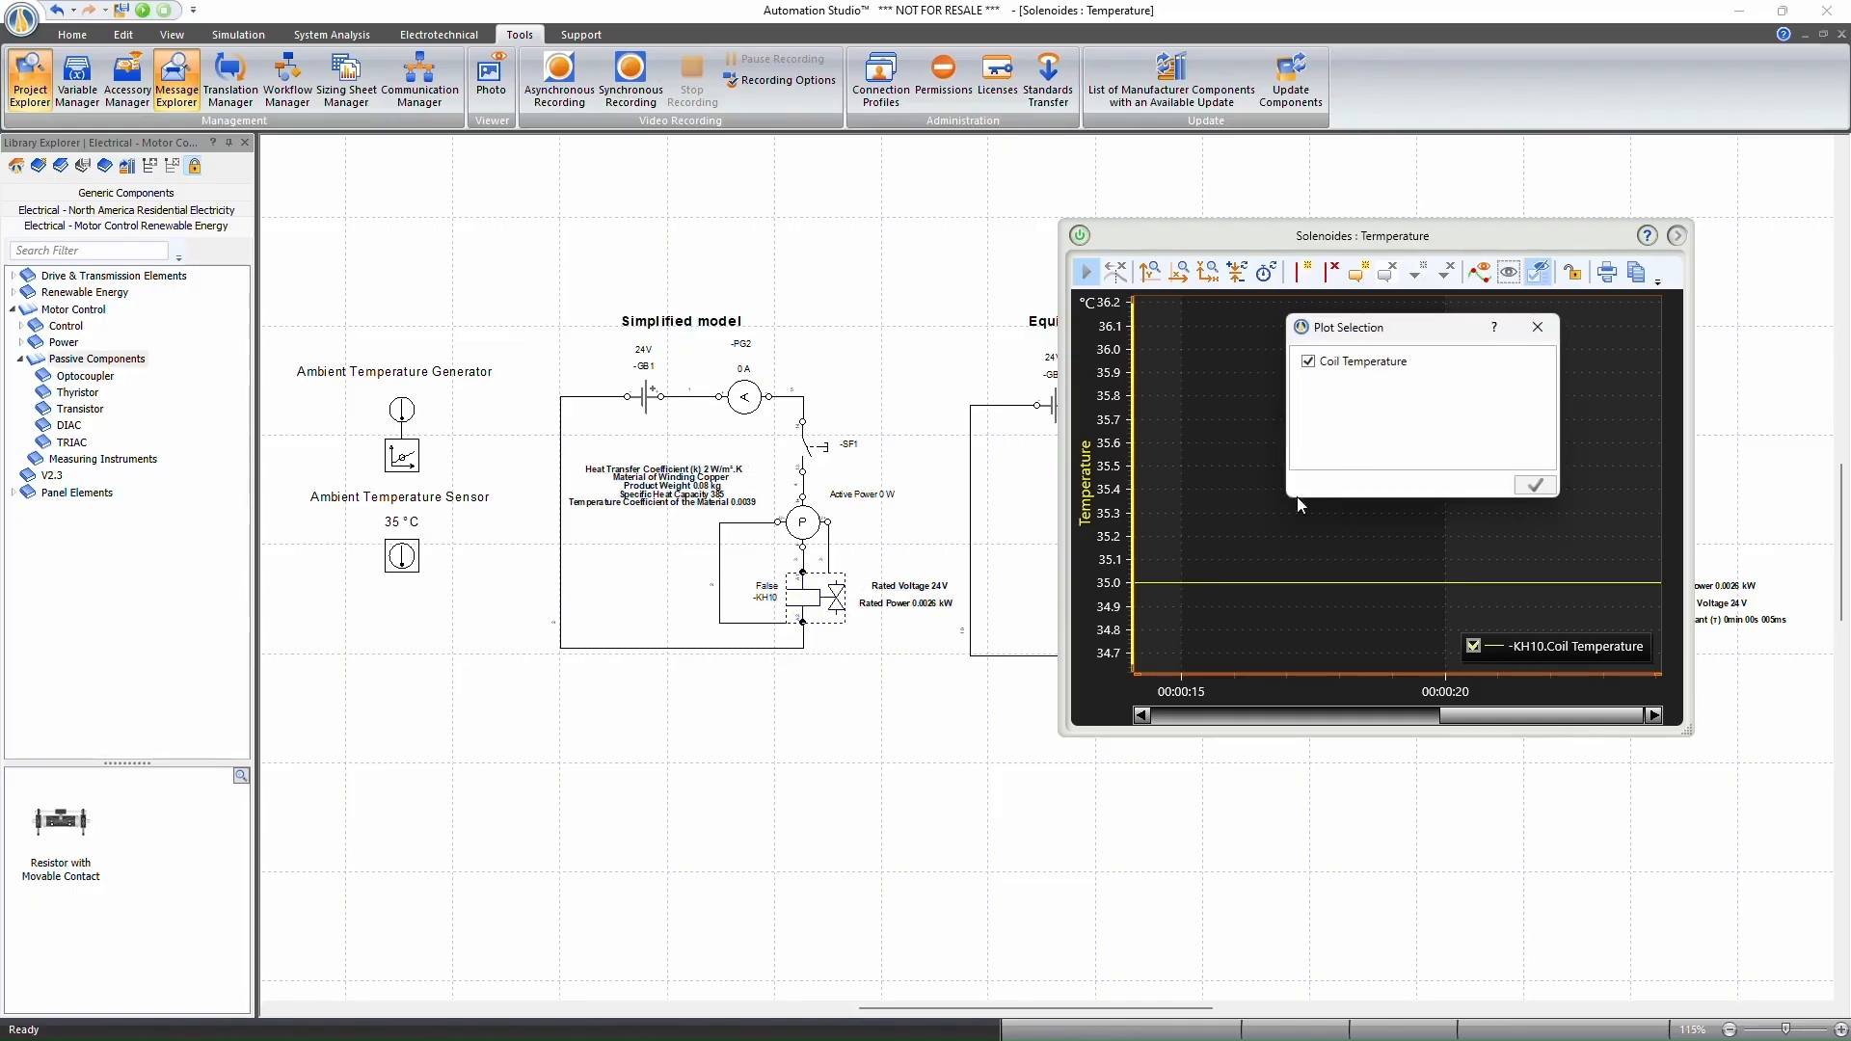
left_click(1538, 326)
Set the Ambient Temperature Generator's temperature to 25 °C and close its properties.
double_click(402, 453)
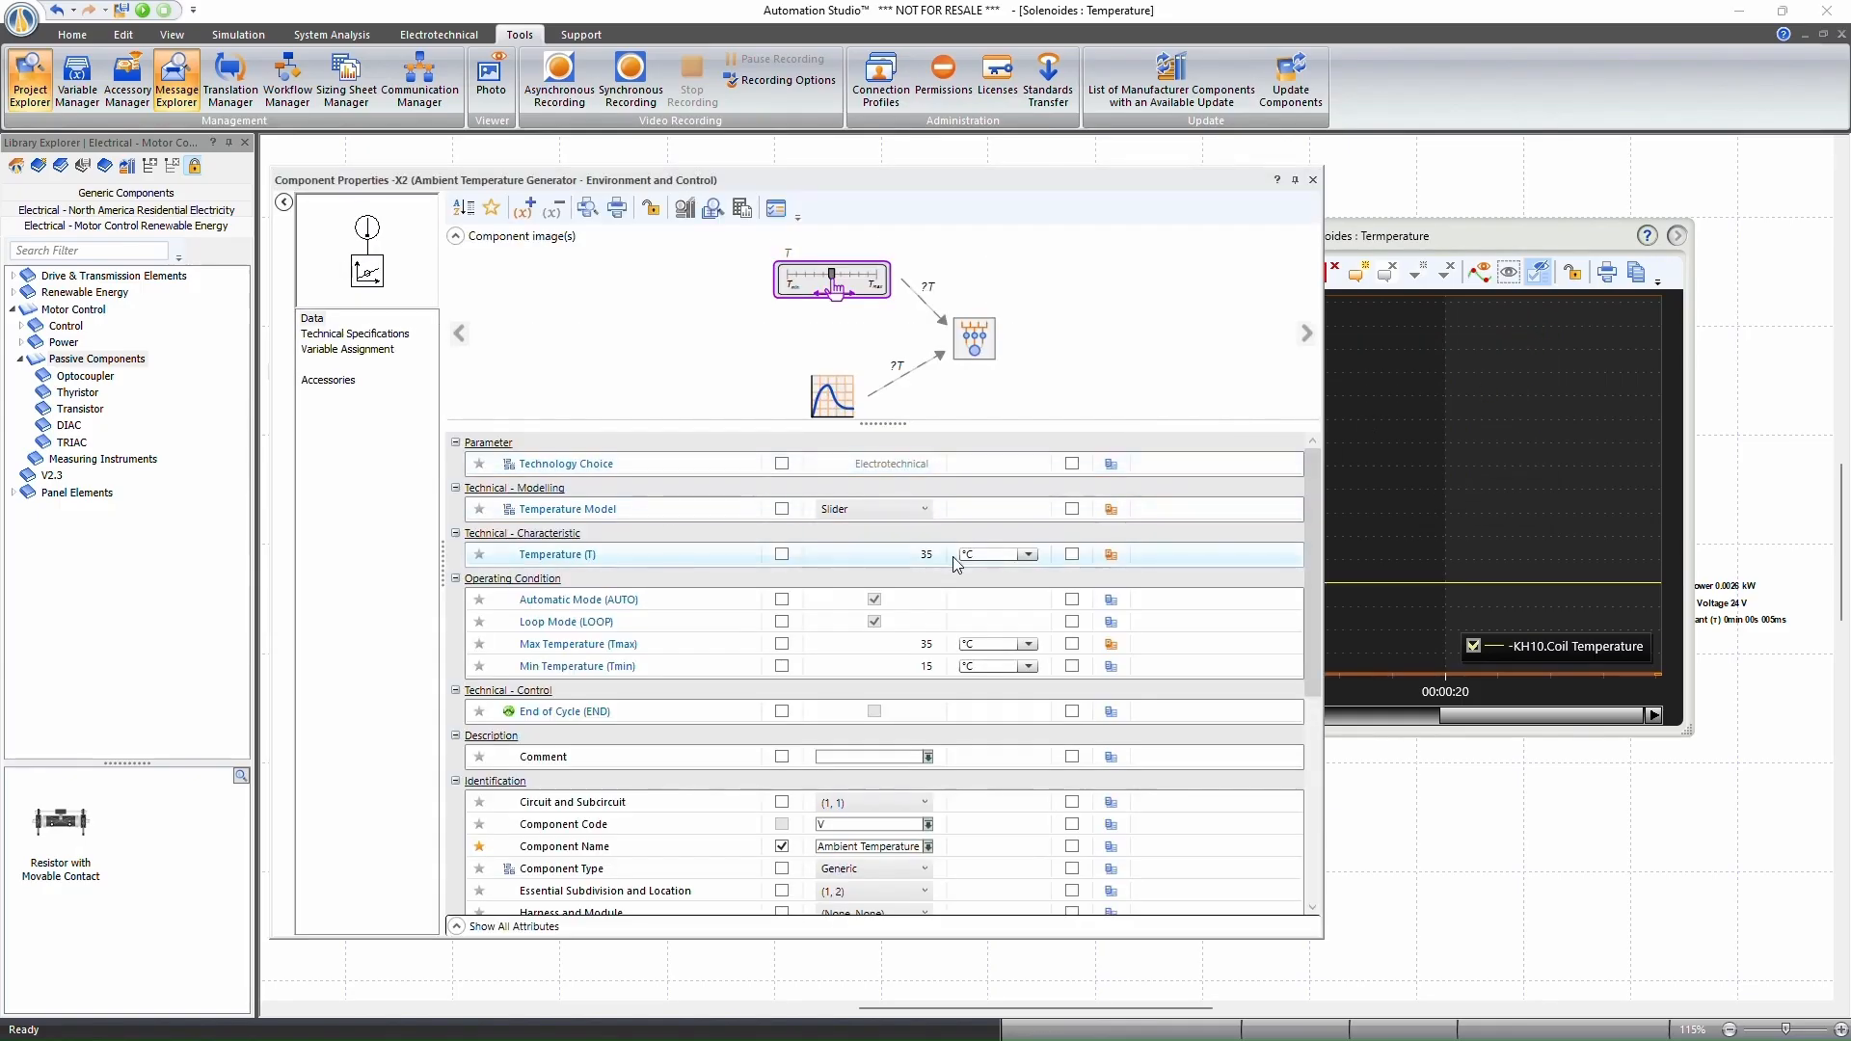
left_click(906, 553)
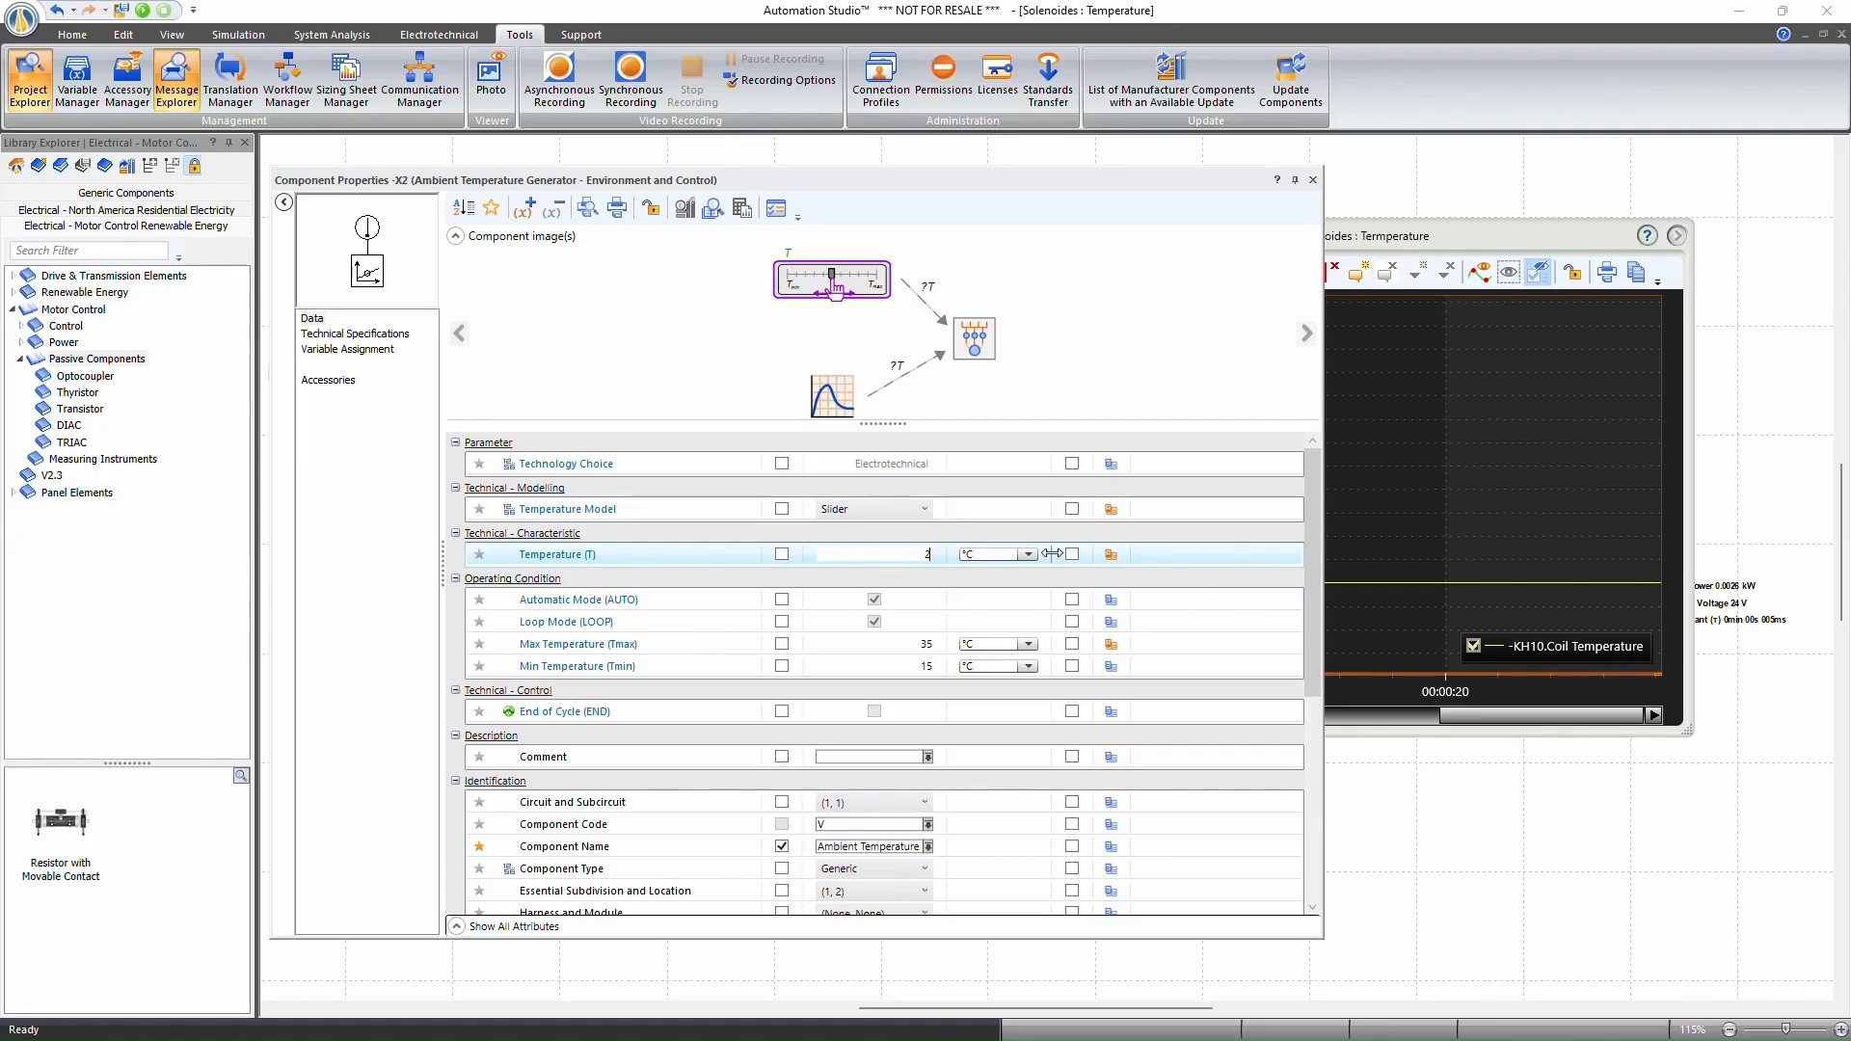
key("Return")
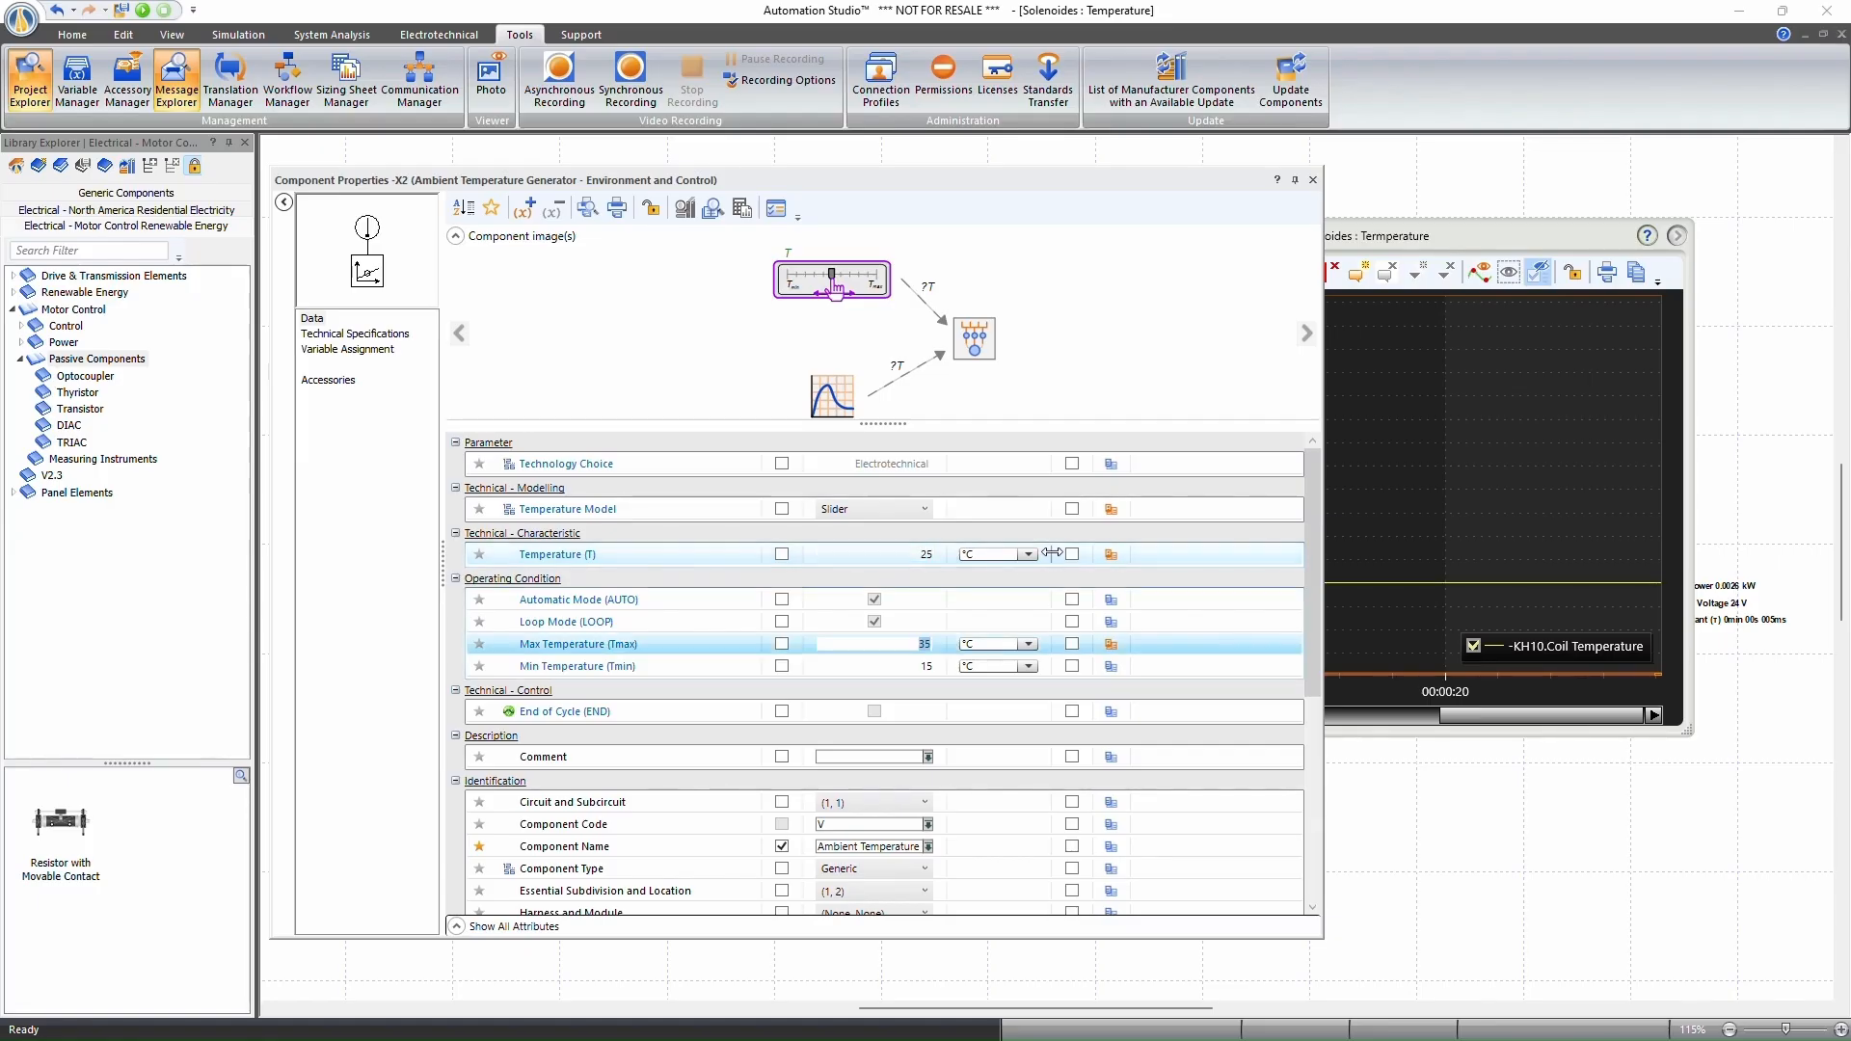
left_click(1313, 179)
Simulate the Temperature diagram with switch -SF1 closed and fit the -KH10 coil temperature curve in the plotter.
left_click(143, 10)
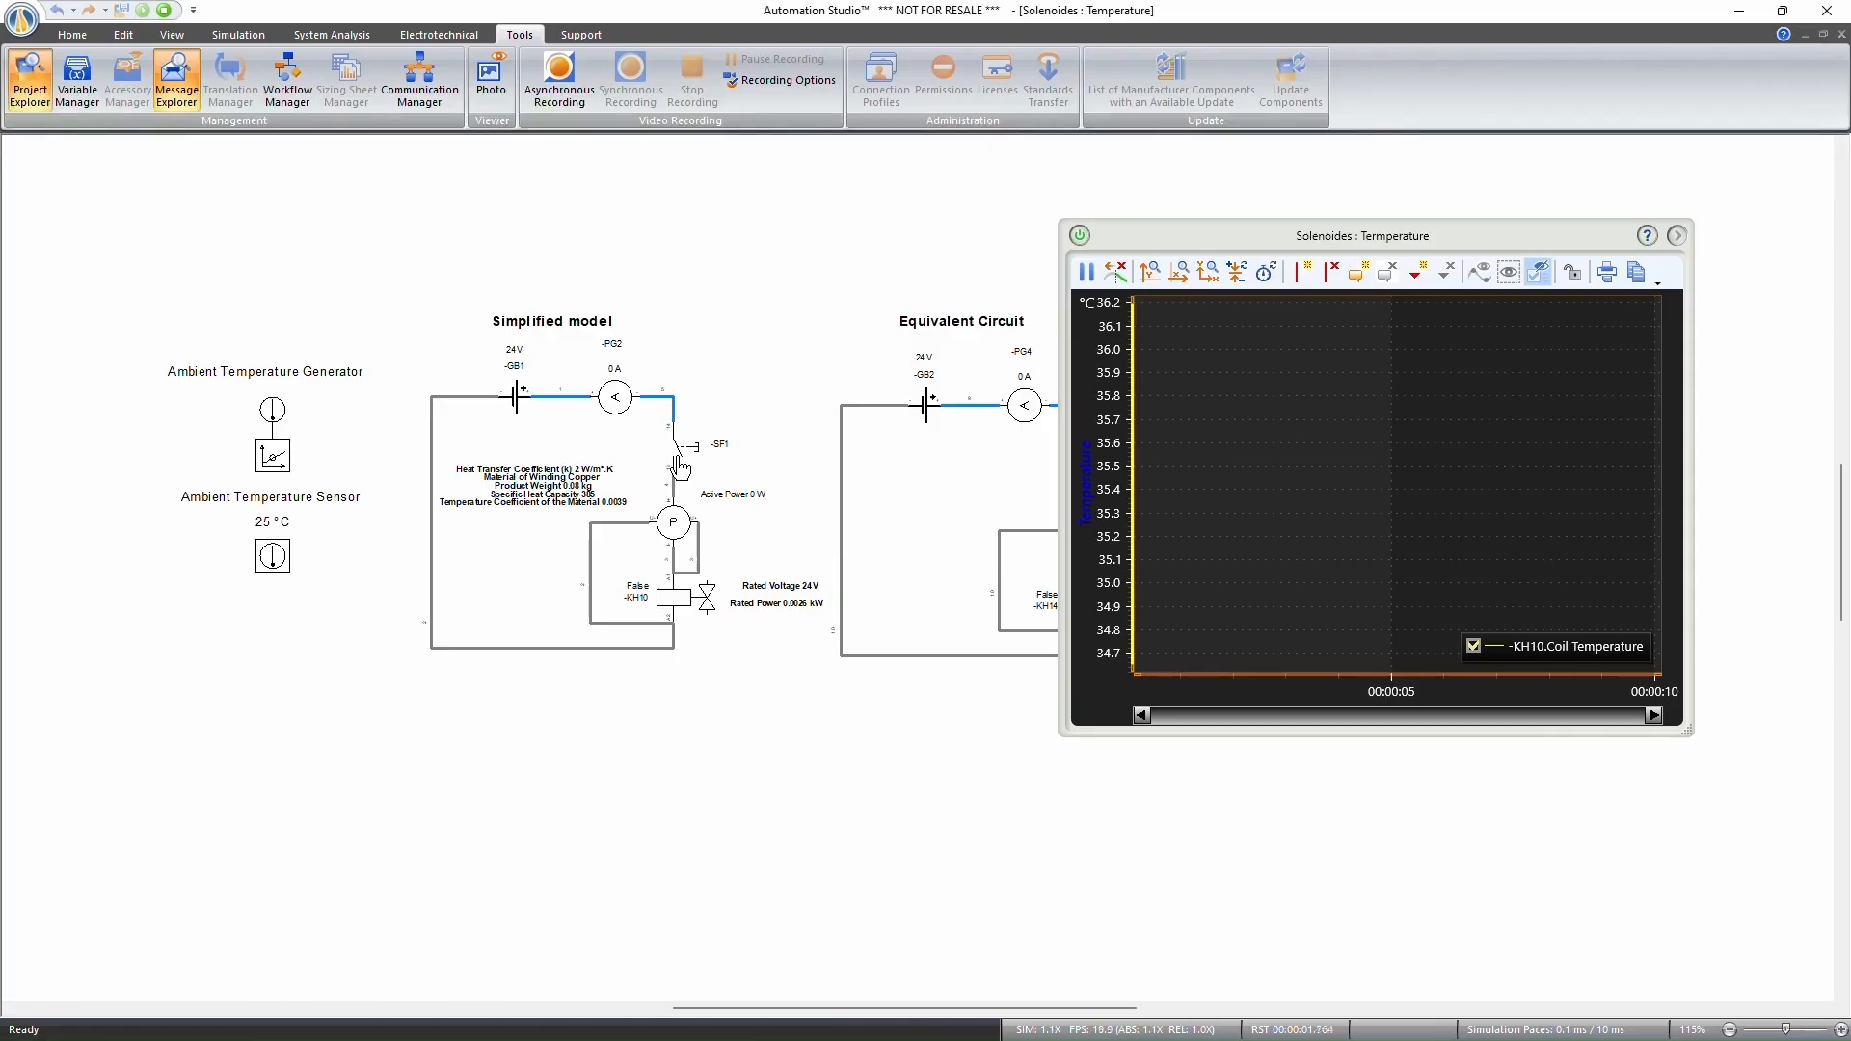
left_click(682, 467)
left_click(1206, 274)
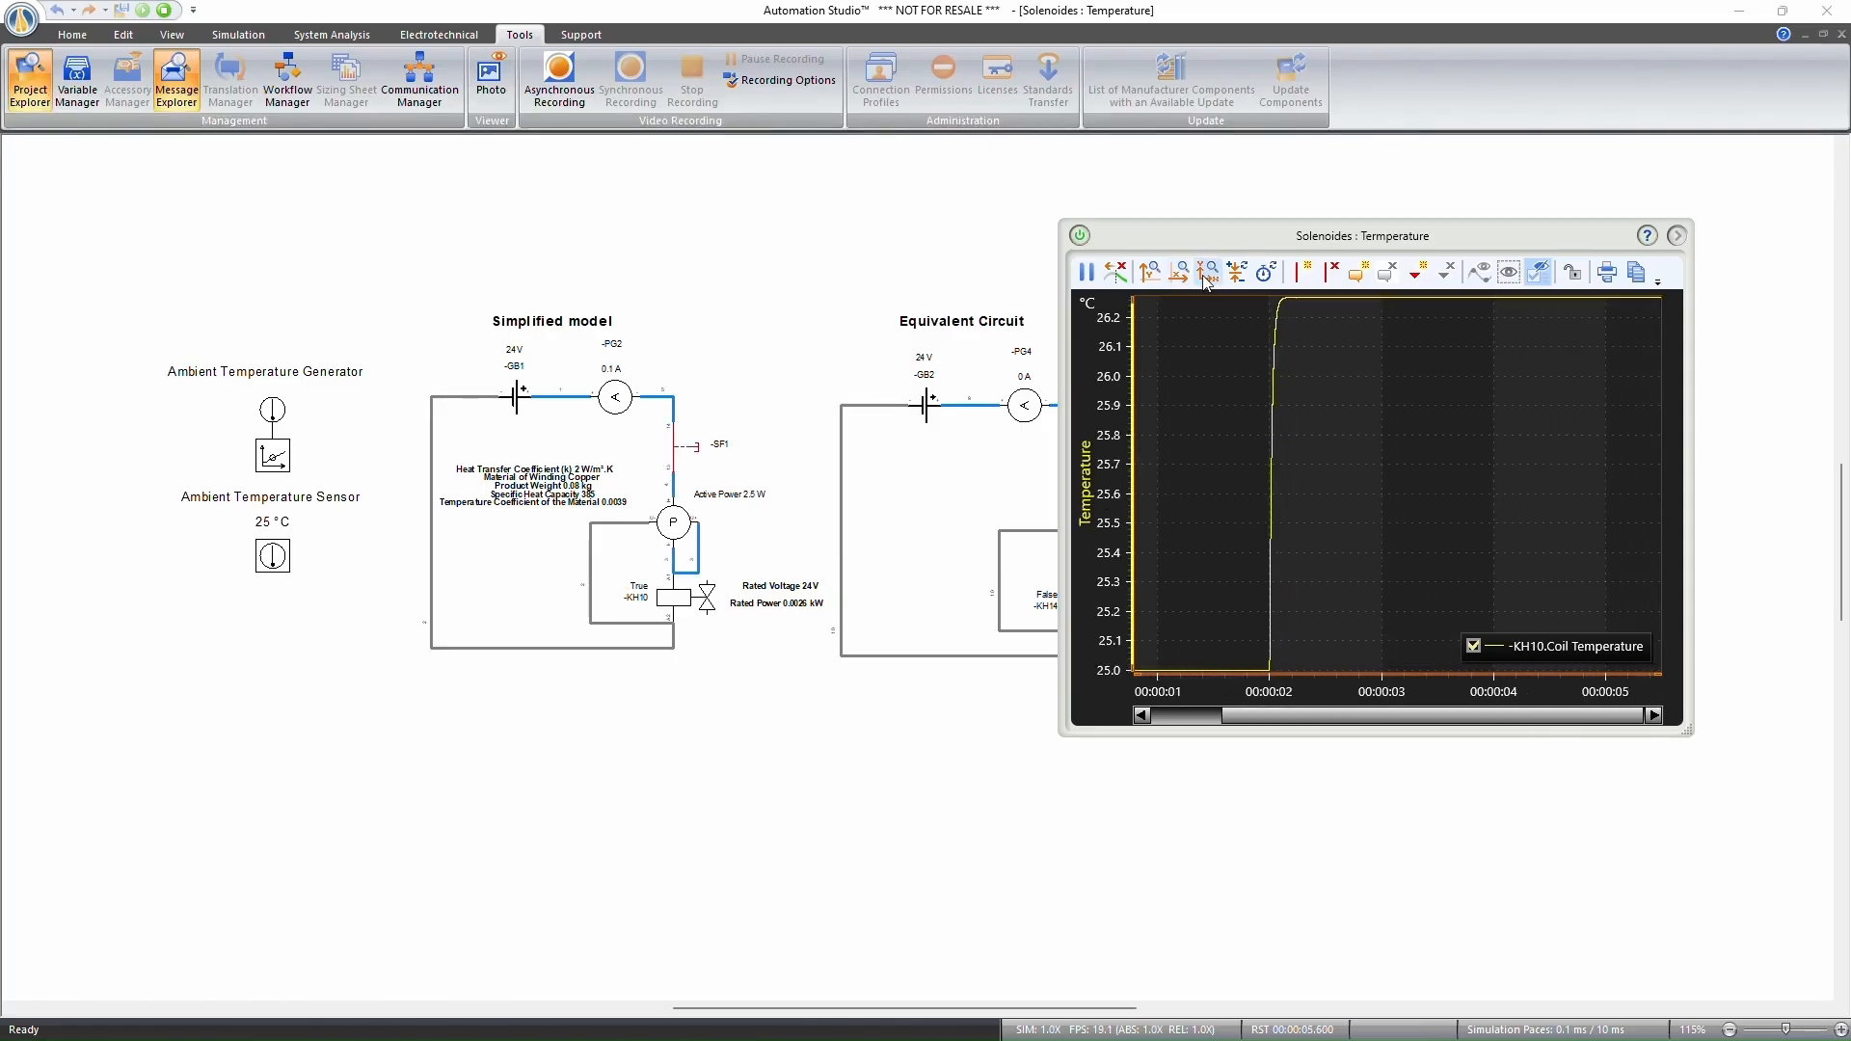
left_click(1207, 278)
left_click_drag(1301, 721, 1194, 707)
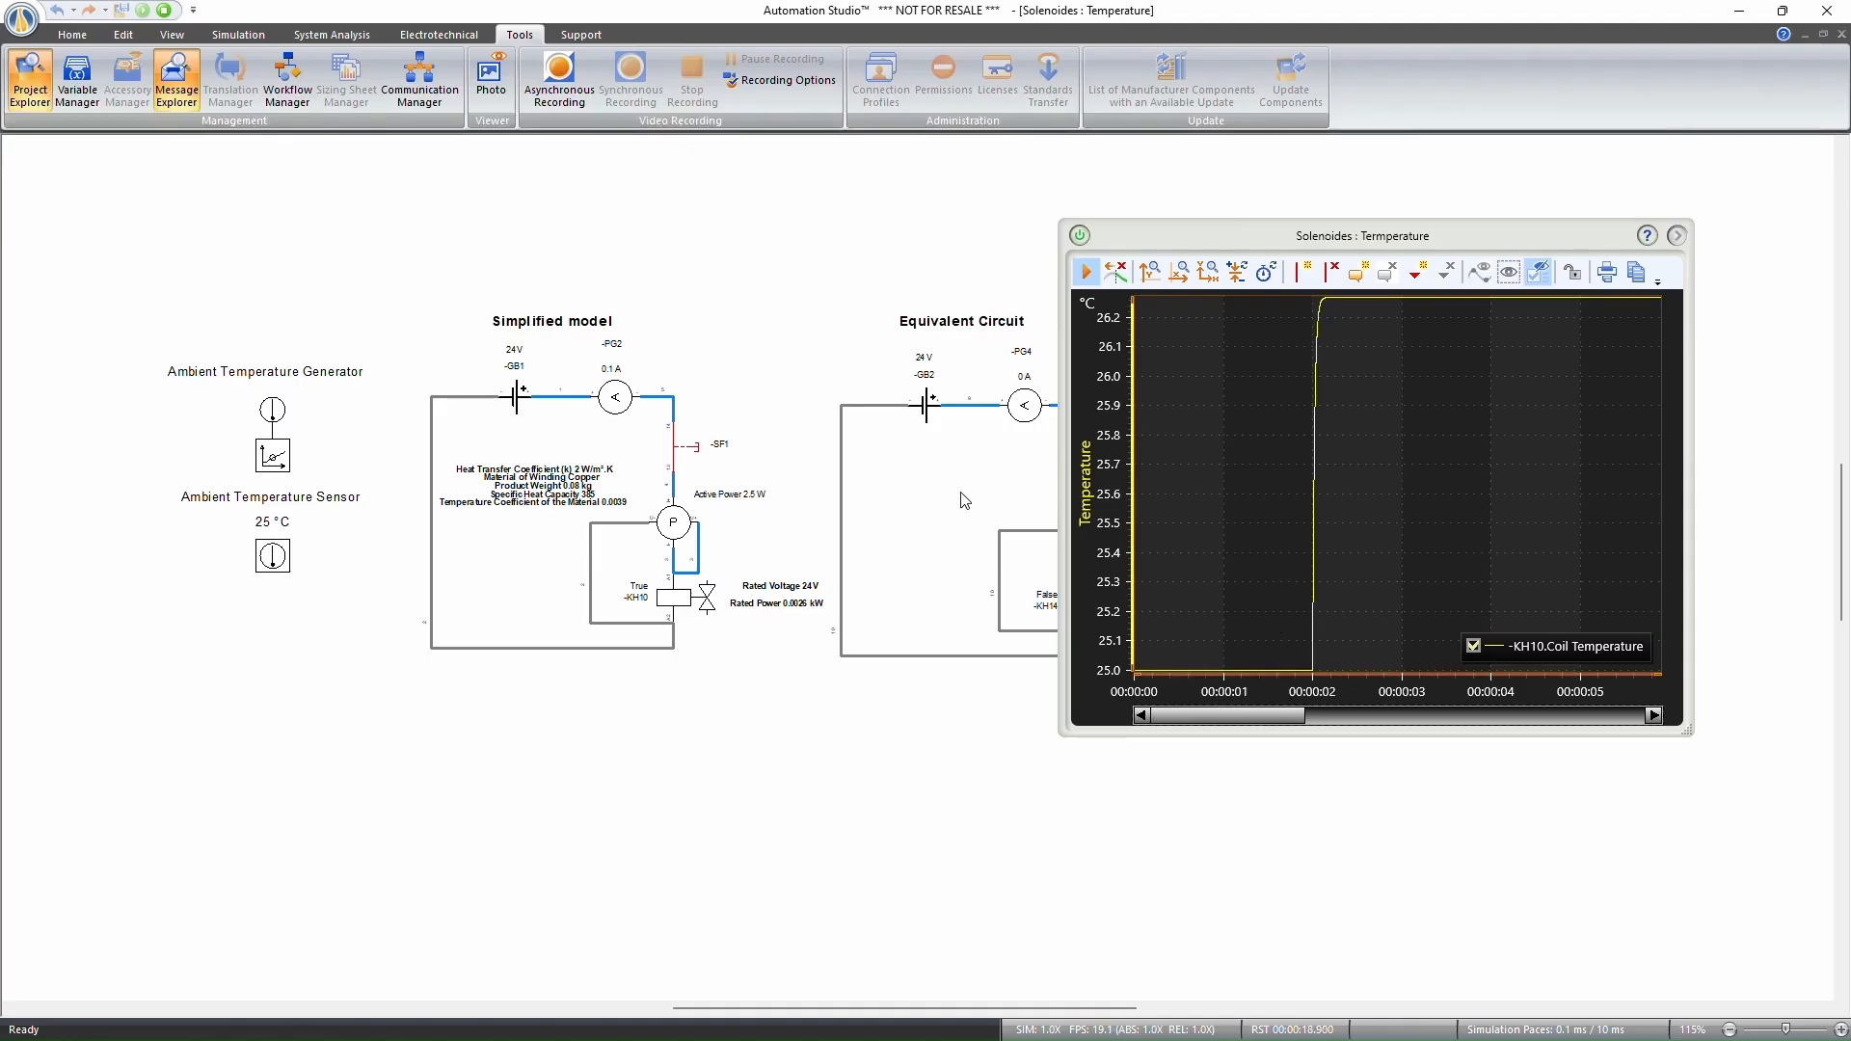
Resume plotting and raise the Ambient Temperature Generator to 35 °C while the simulation runs.
left_click(1085, 272)
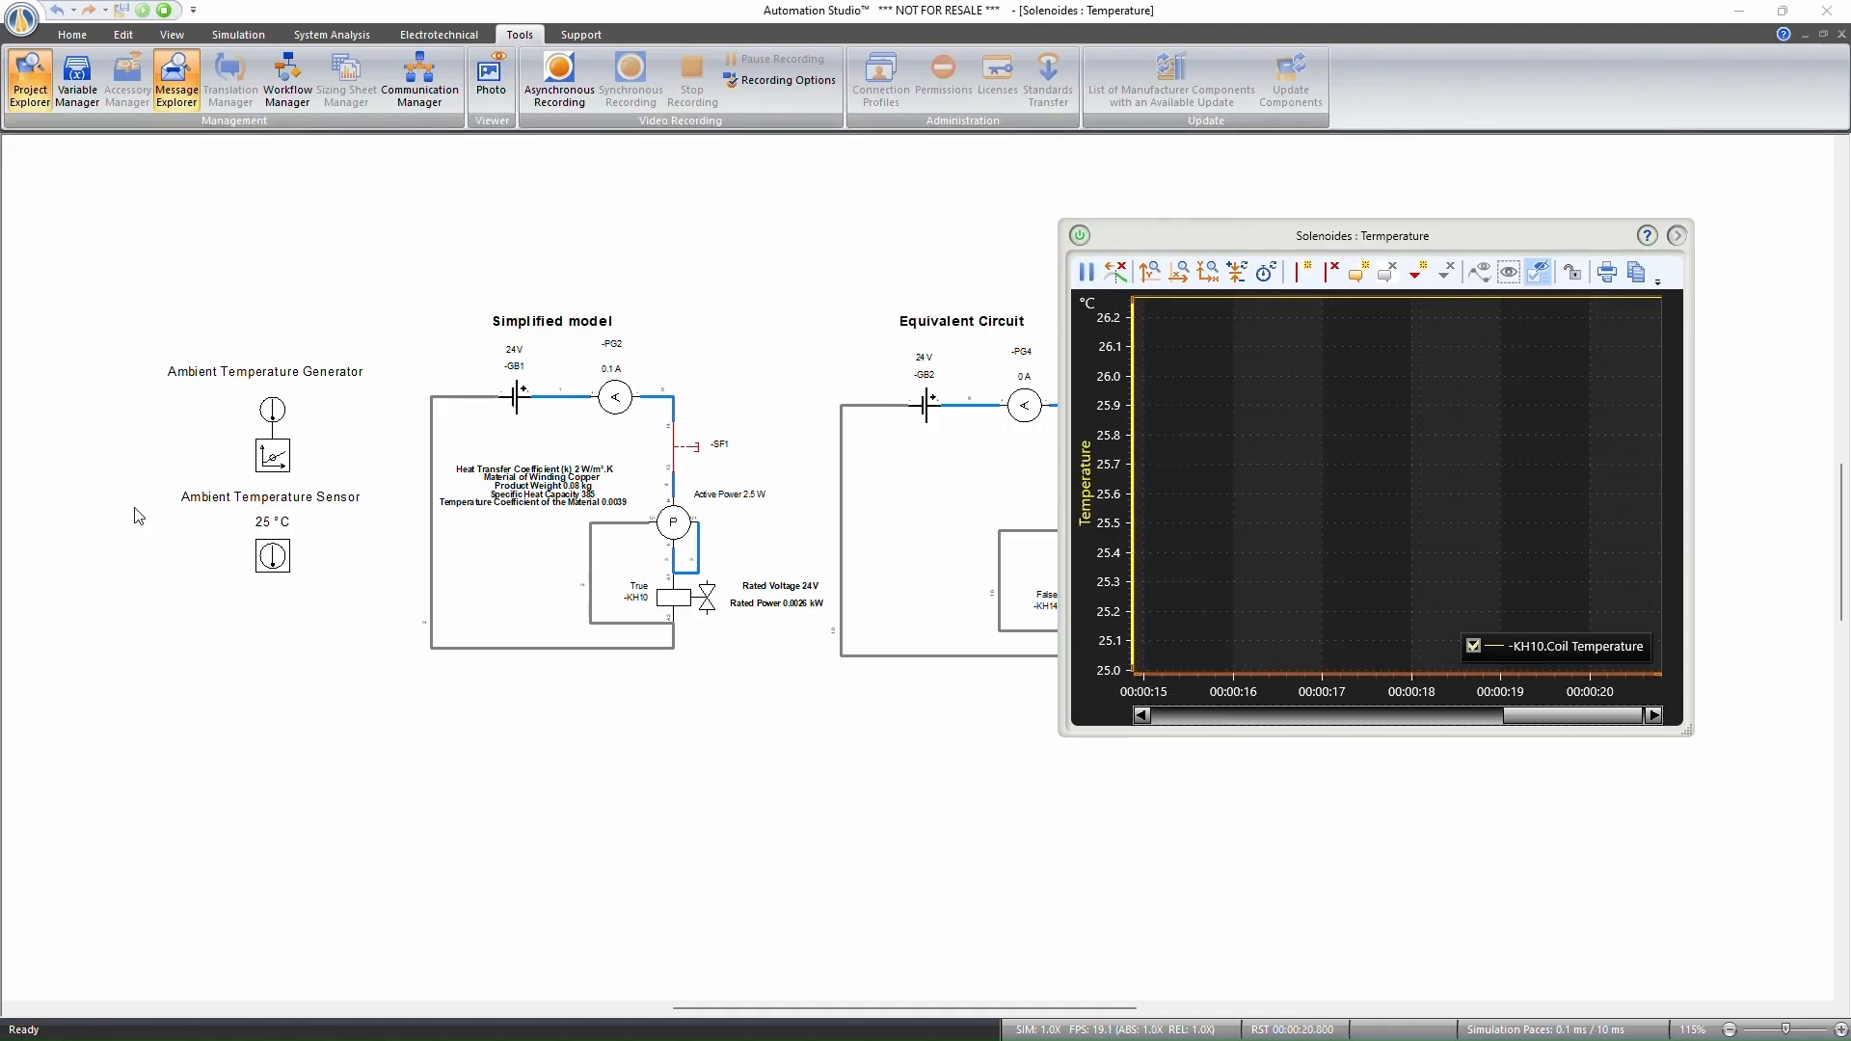
left_click(273, 455)
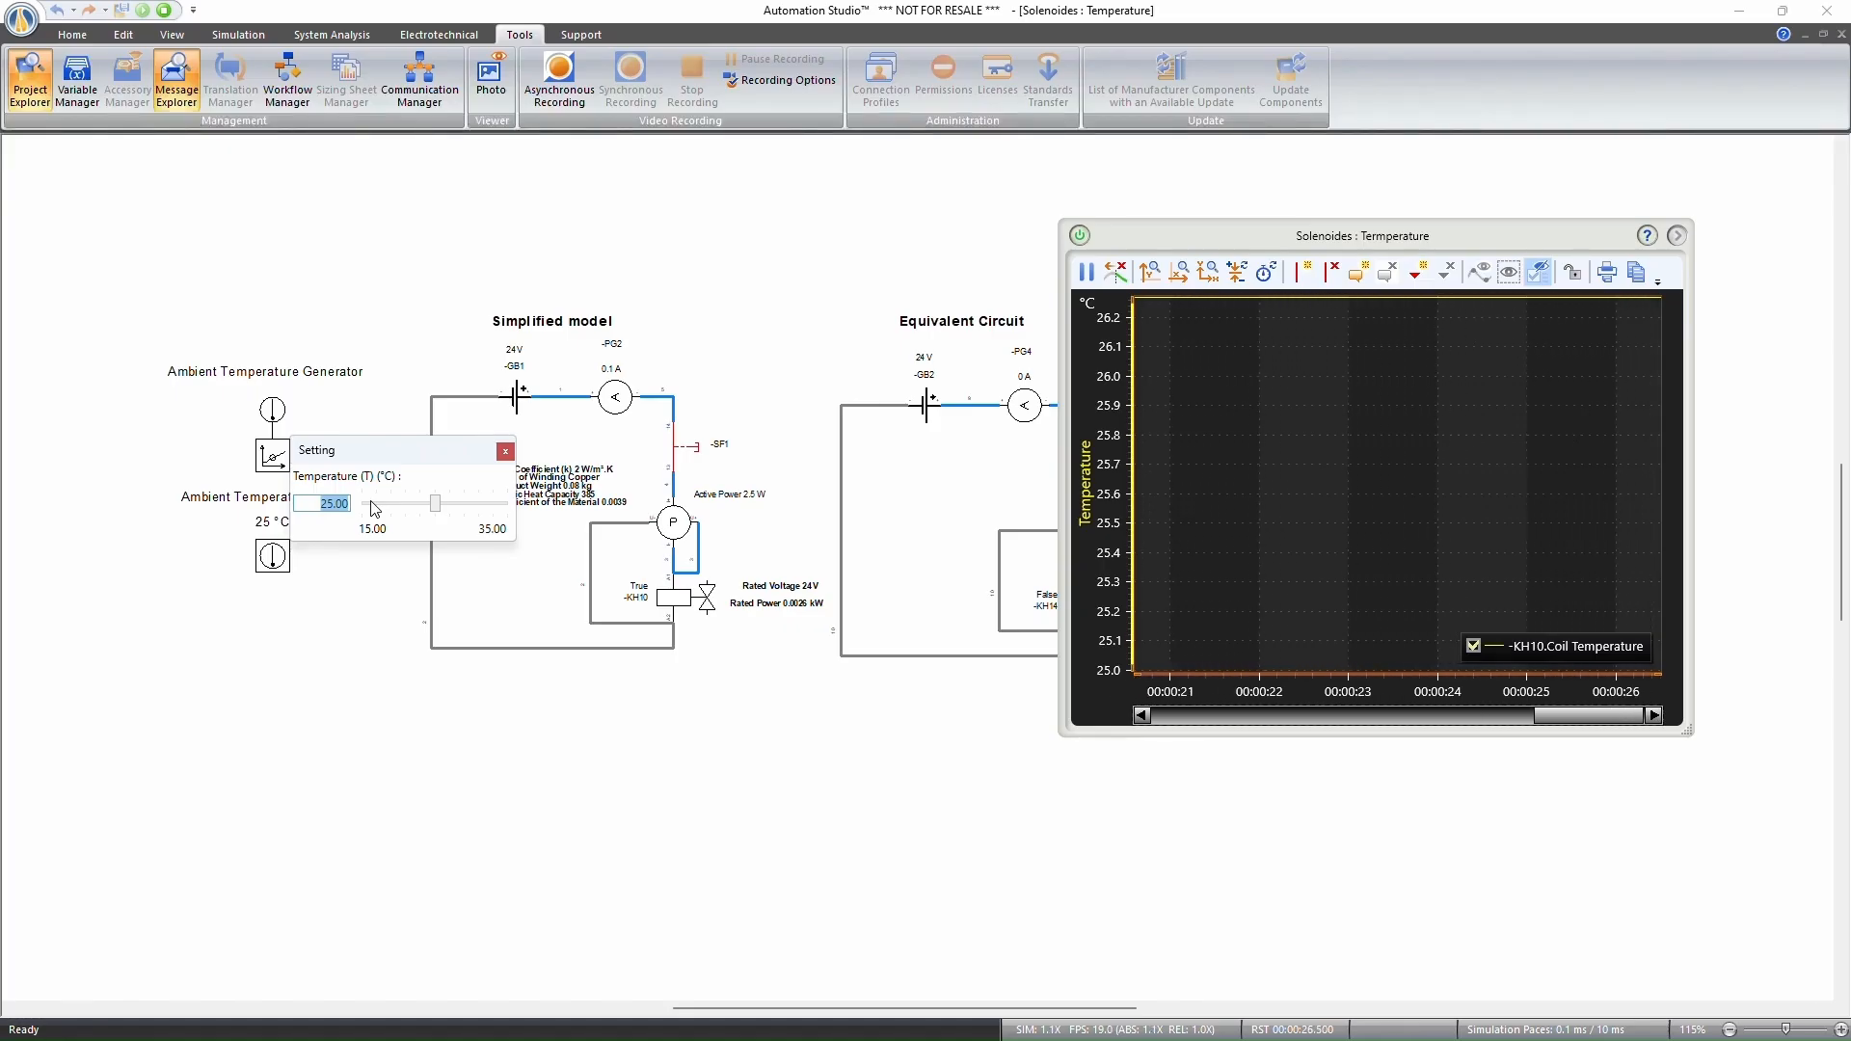
type("35")
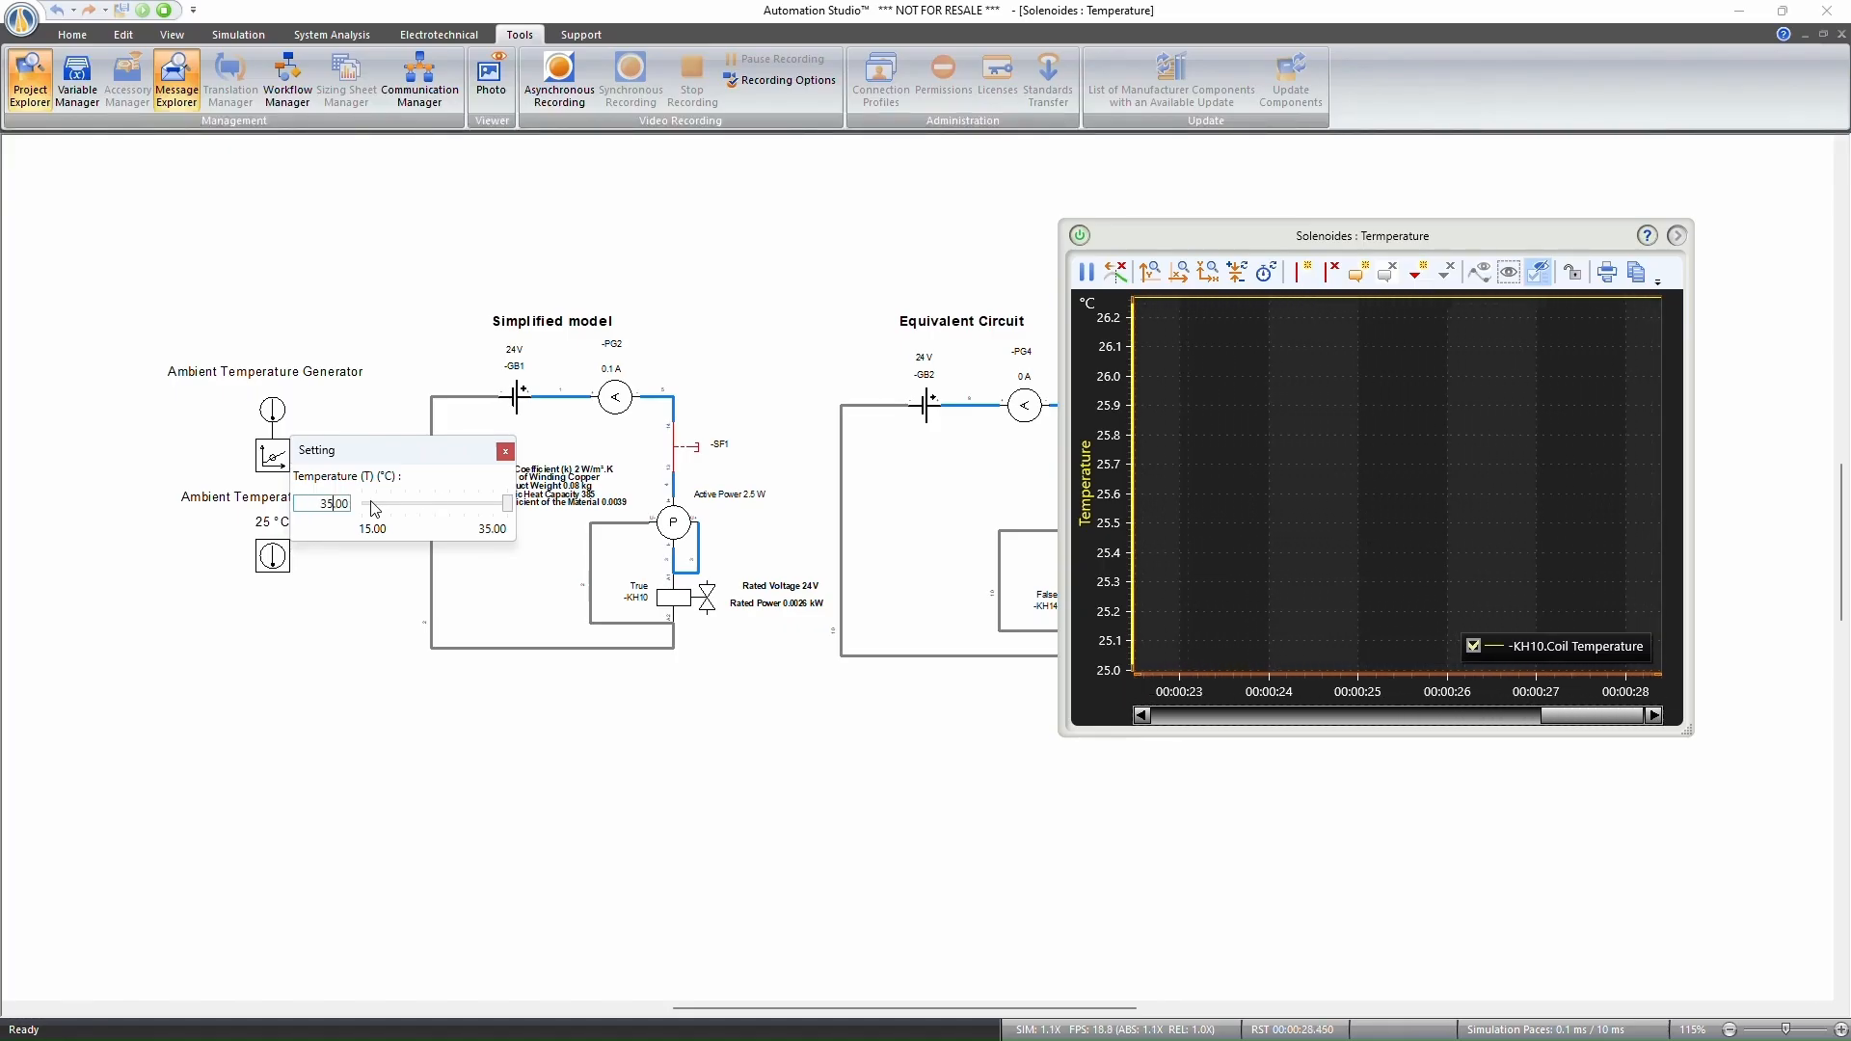
Keep refitting the plotter's axes to follow the -KH10 coil temperature curve as the simulation continues.
left_click(1220, 279)
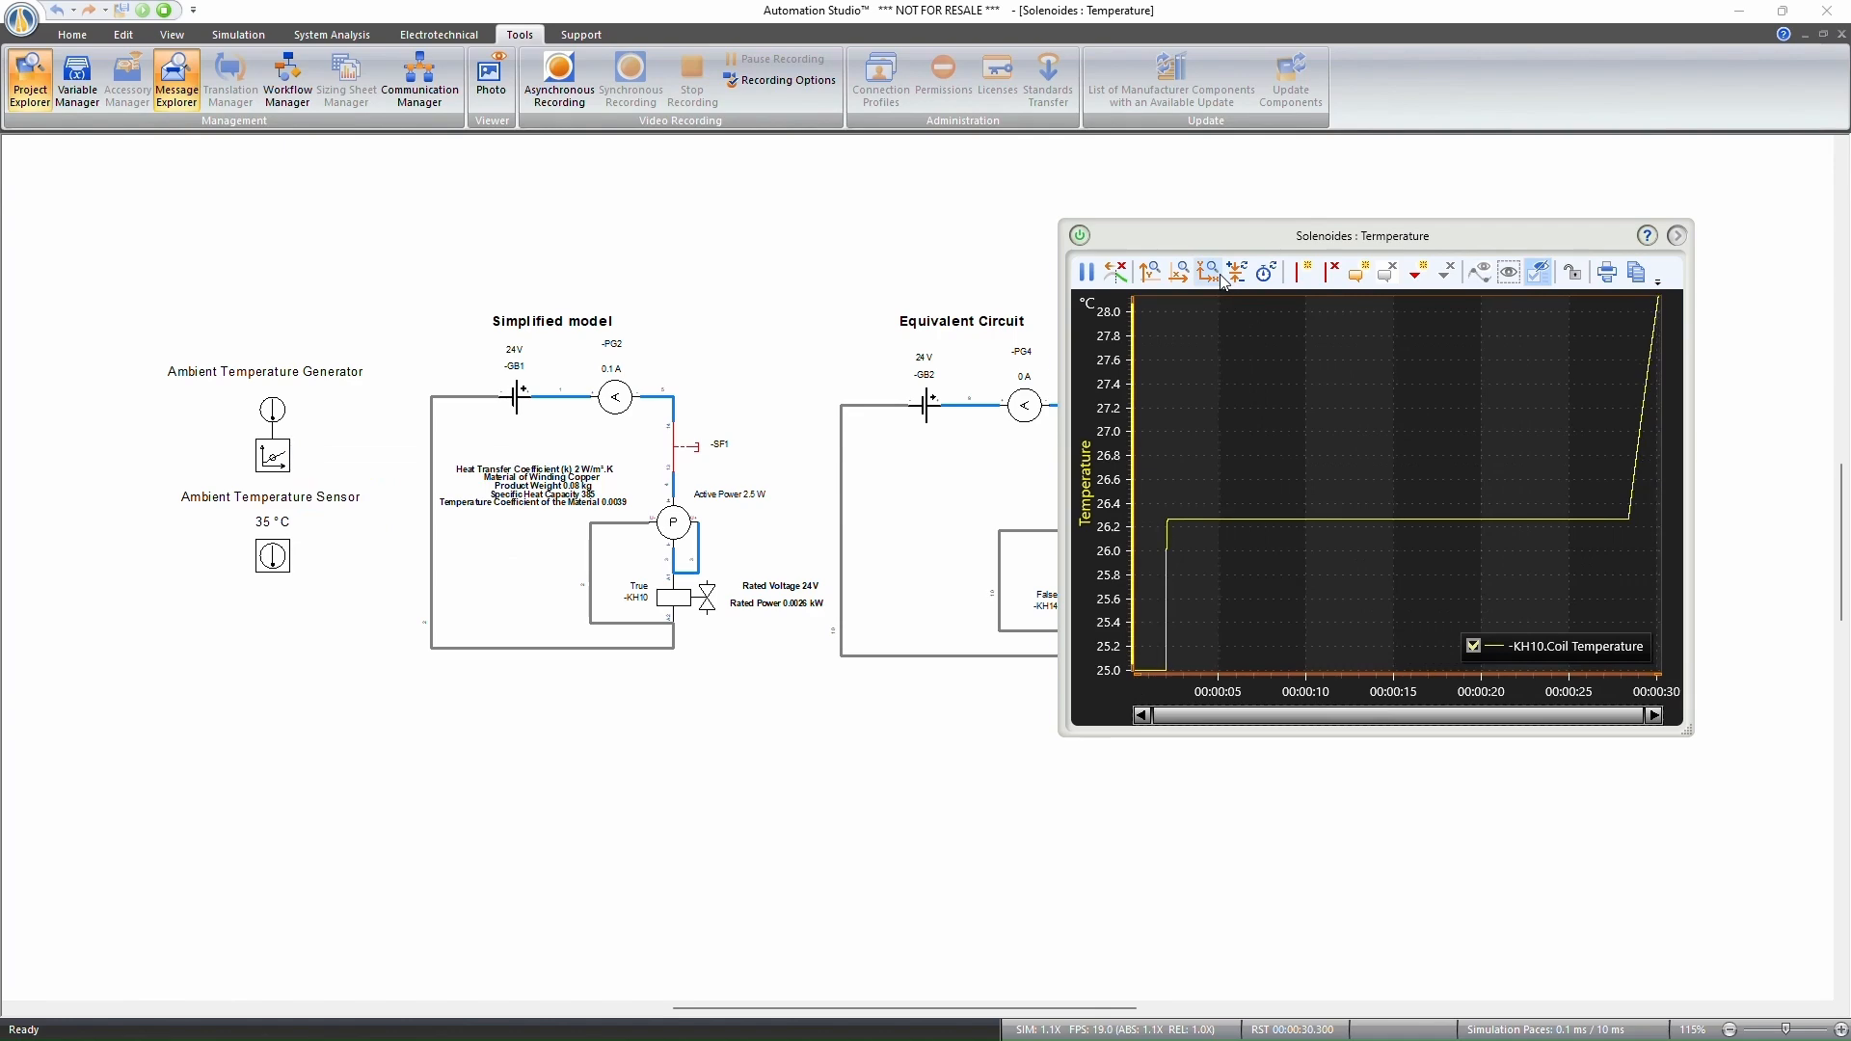
left_click(1207, 280)
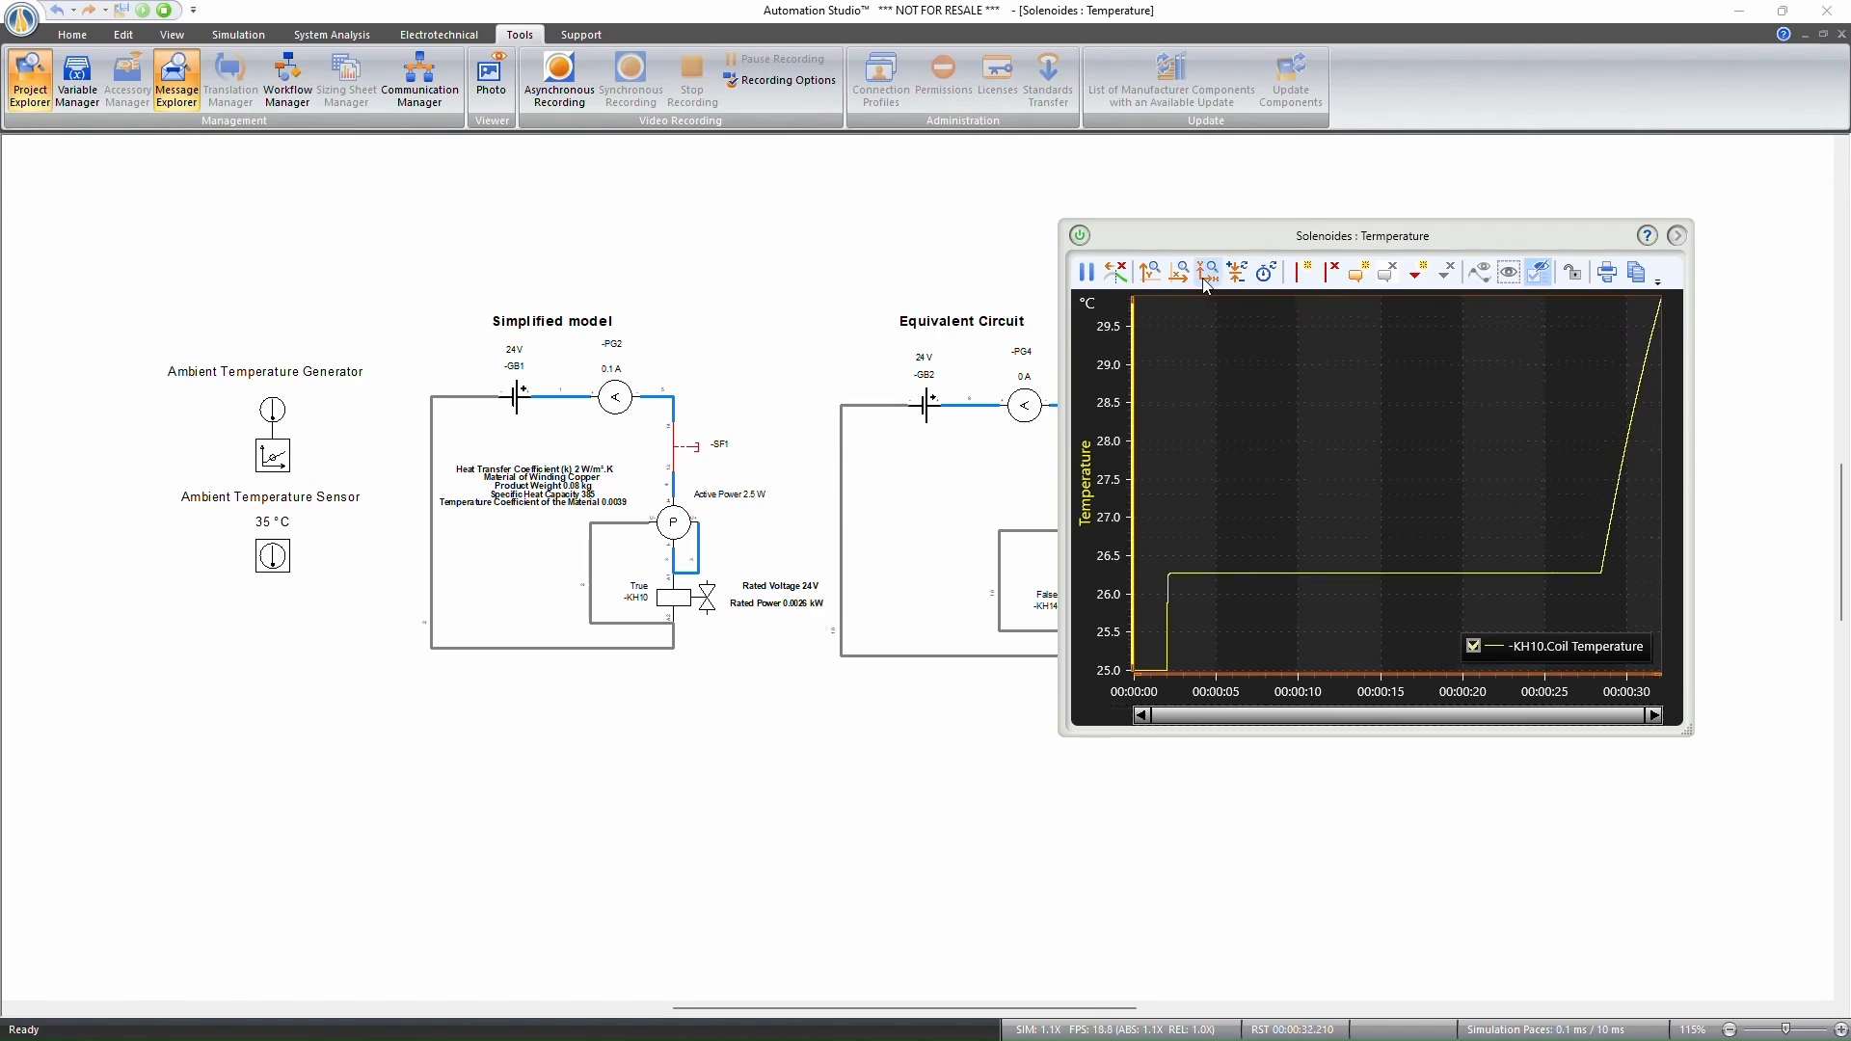
left_click(1206, 279)
left_click(1206, 280)
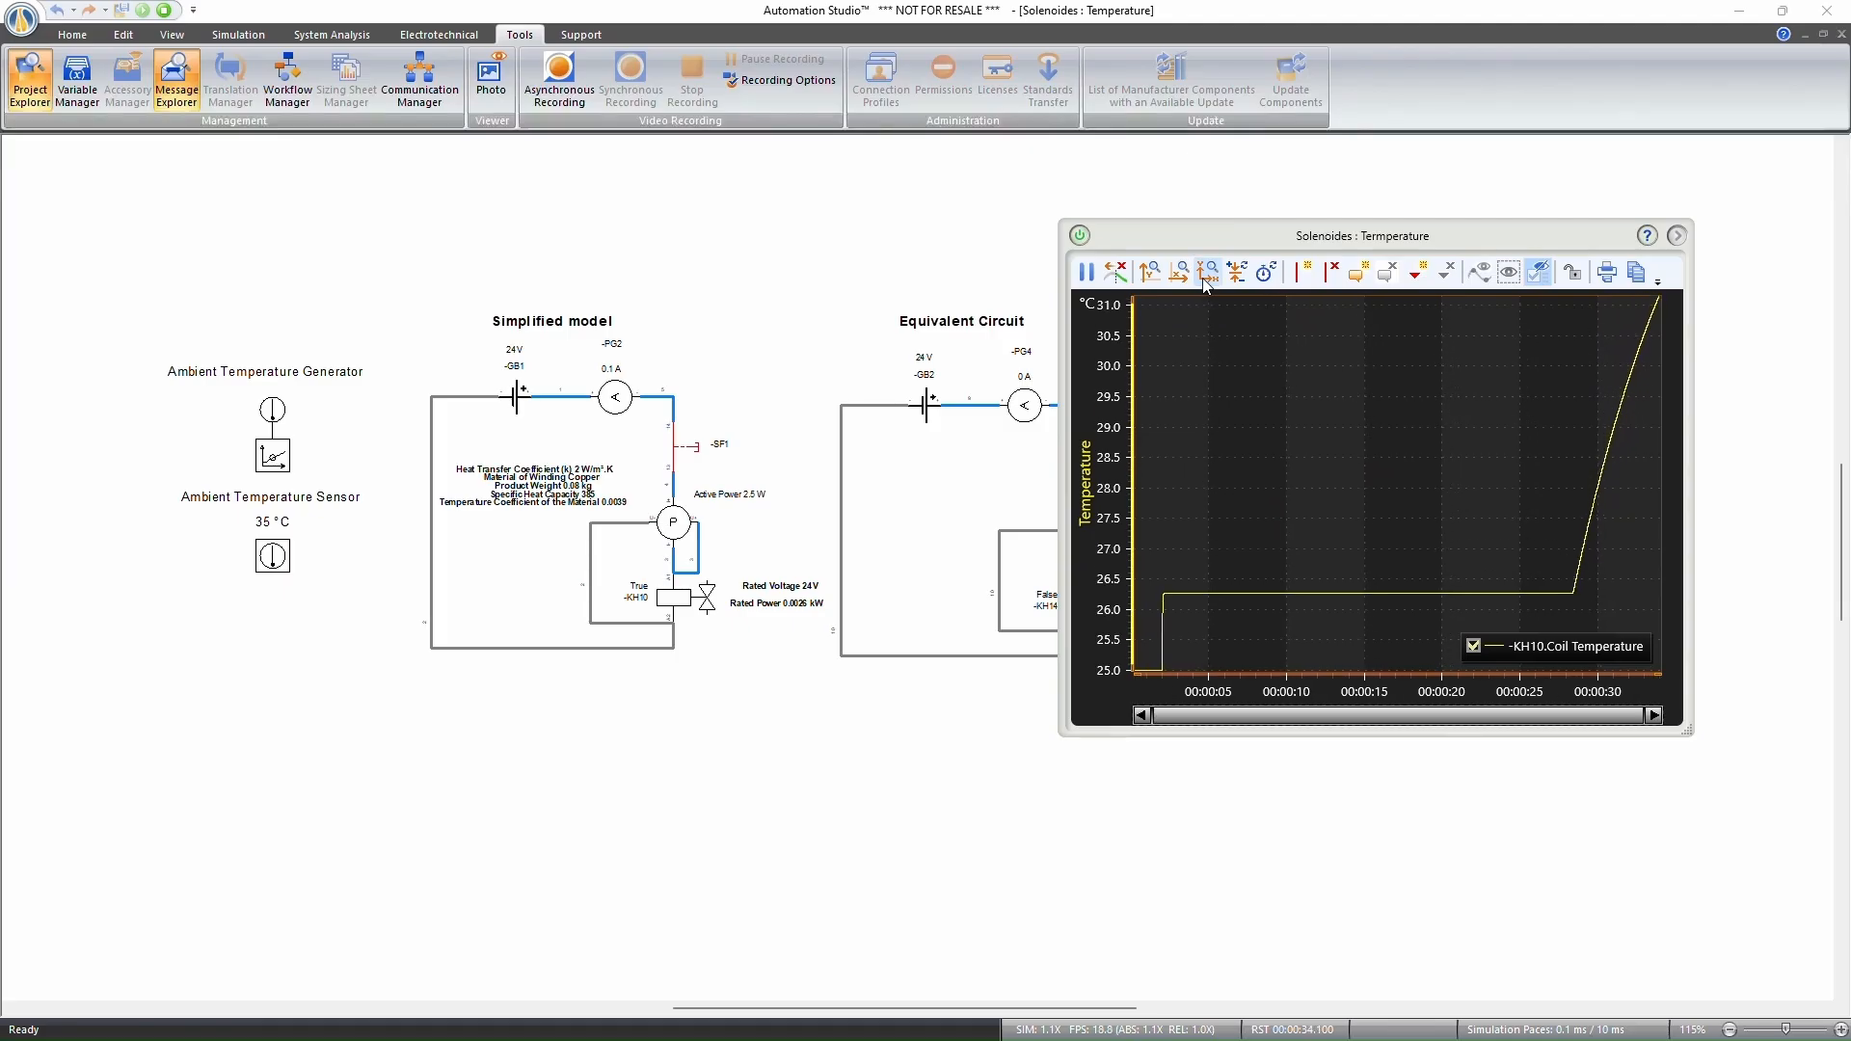
left_click(1207, 279)
left_click(1206, 280)
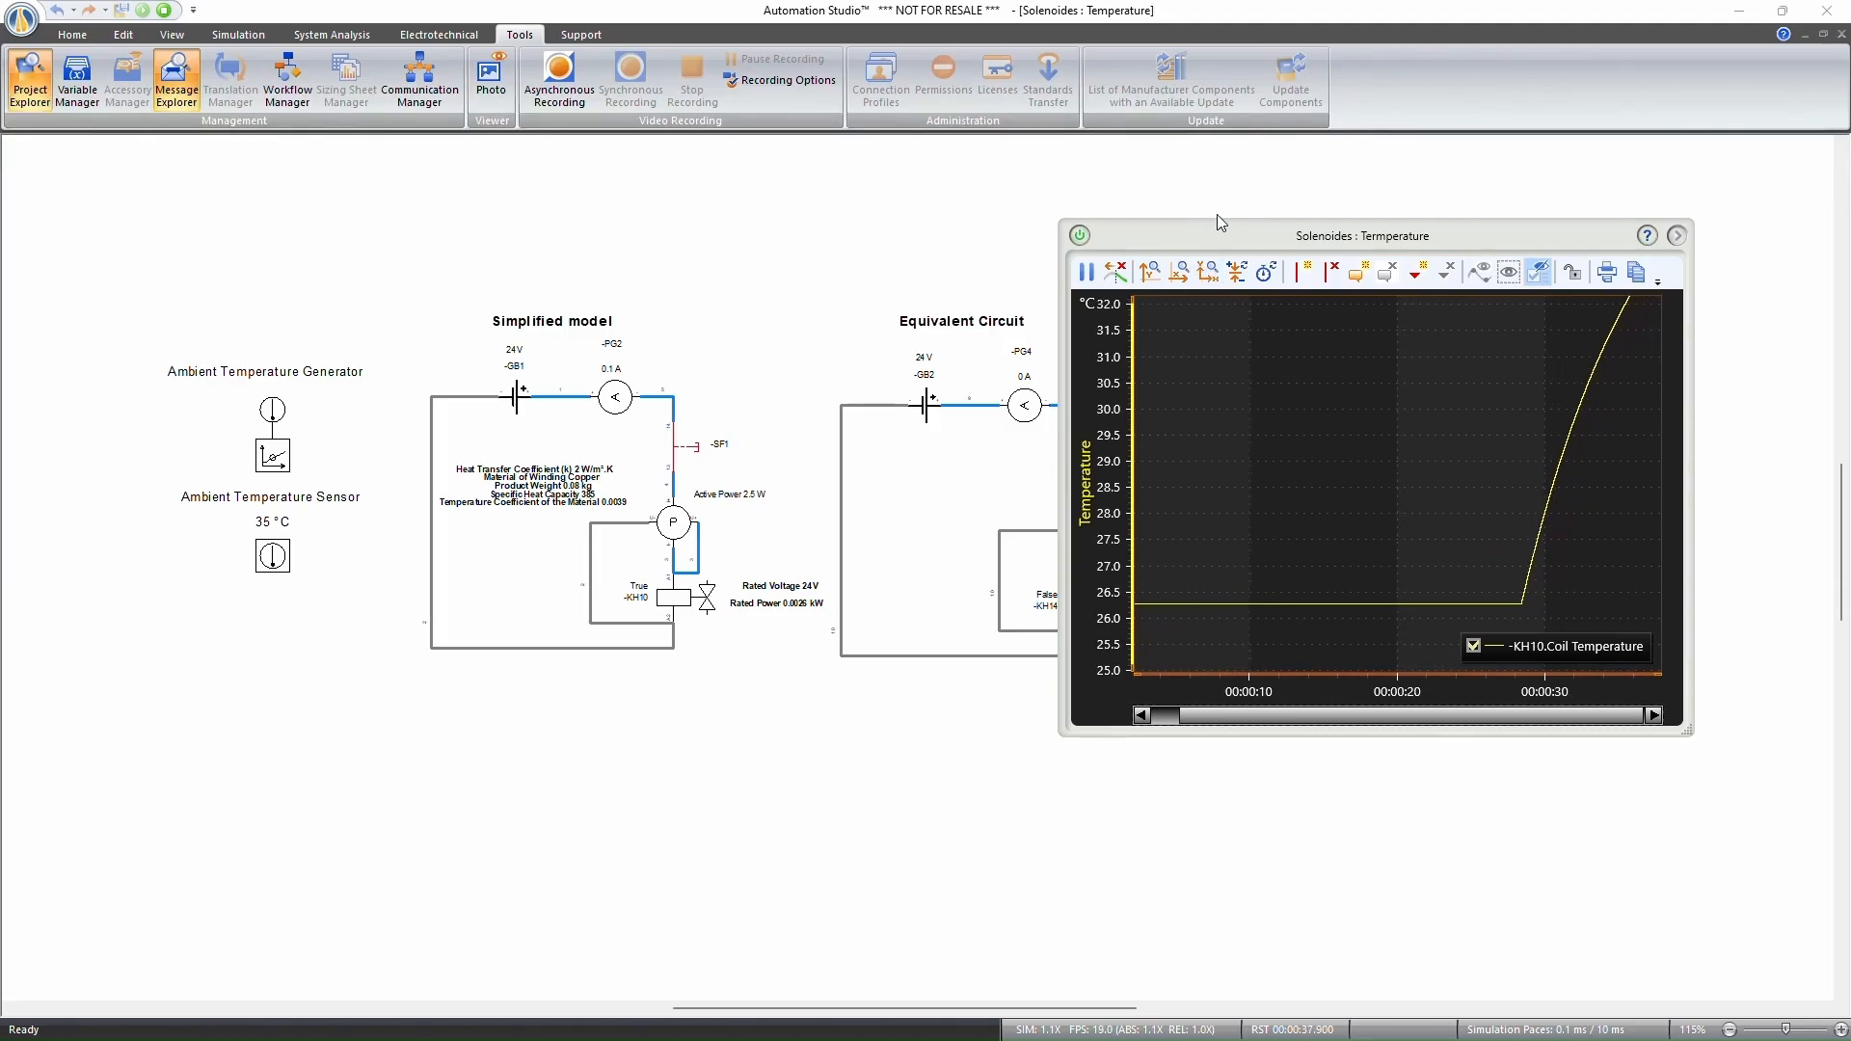
Refit the plotter's axes repeatedly to the full -KH10 coil temperature curve as it keeps rising at 35 °C ambient.
left_click(1210, 279)
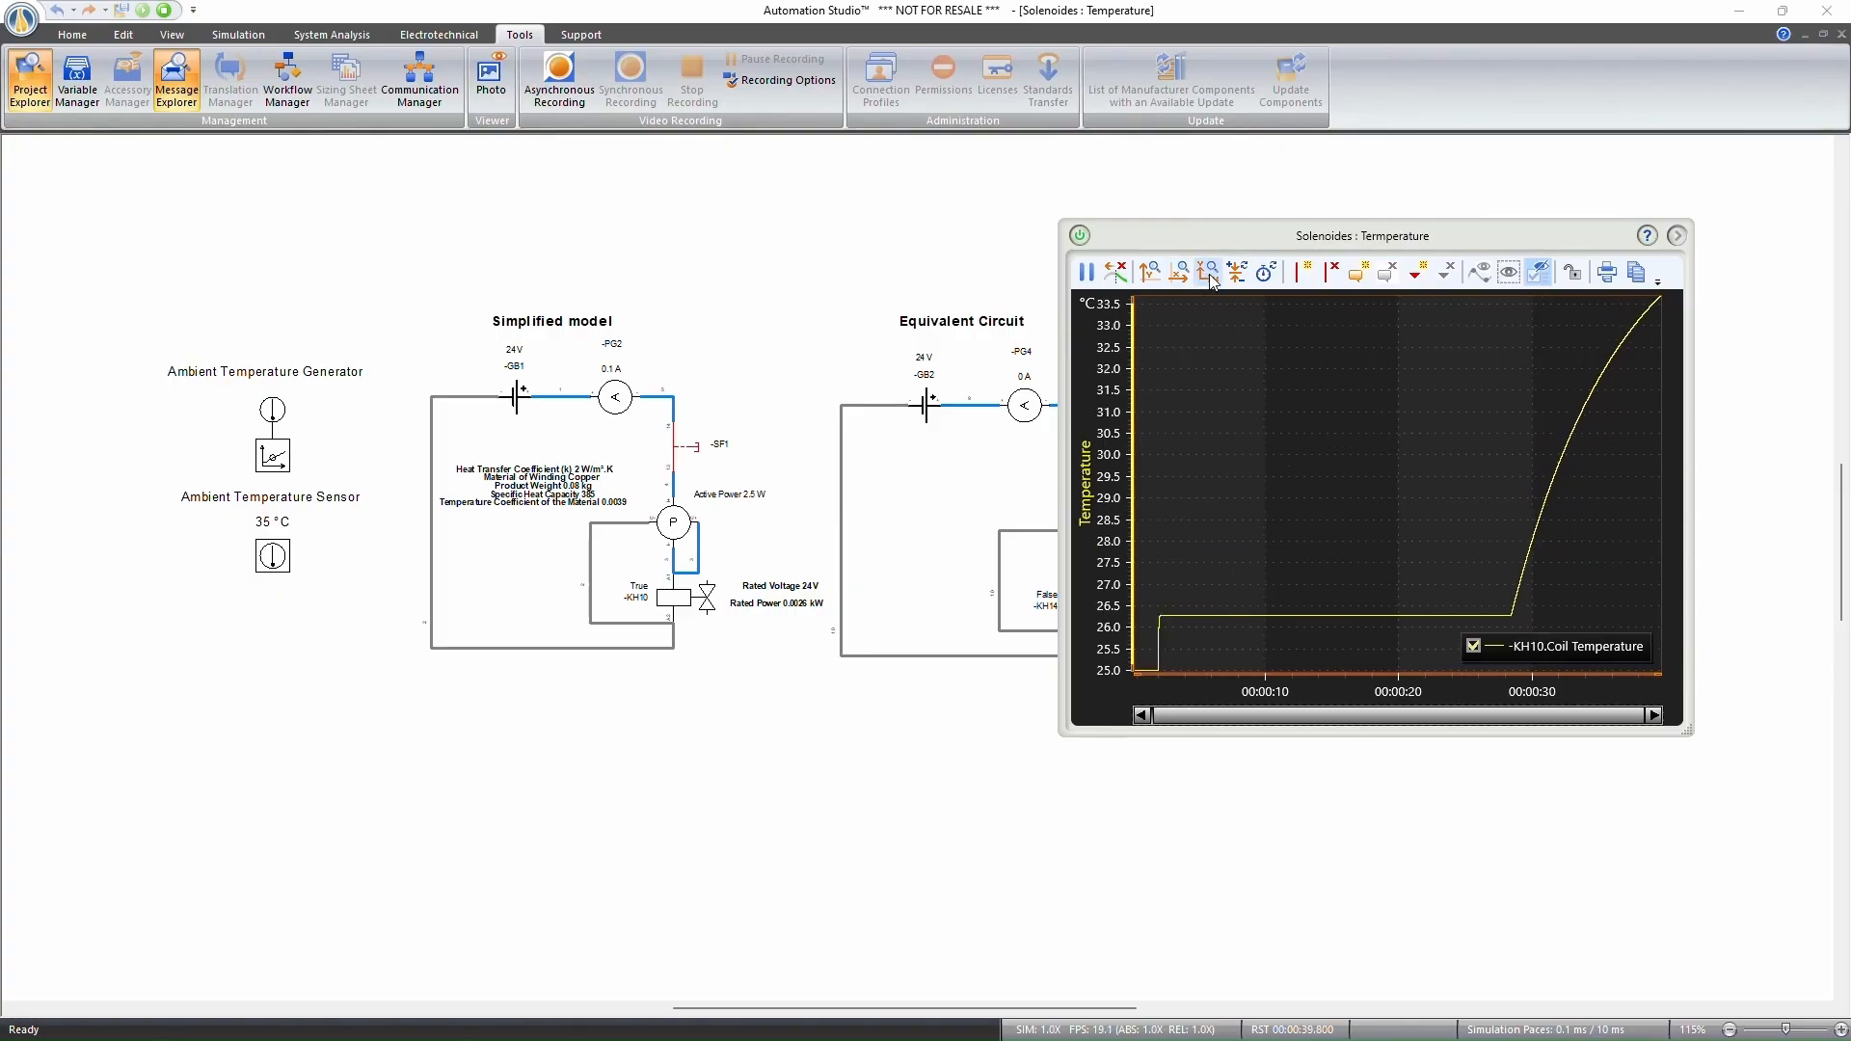
left_click(1214, 281)
left_click(1217, 280)
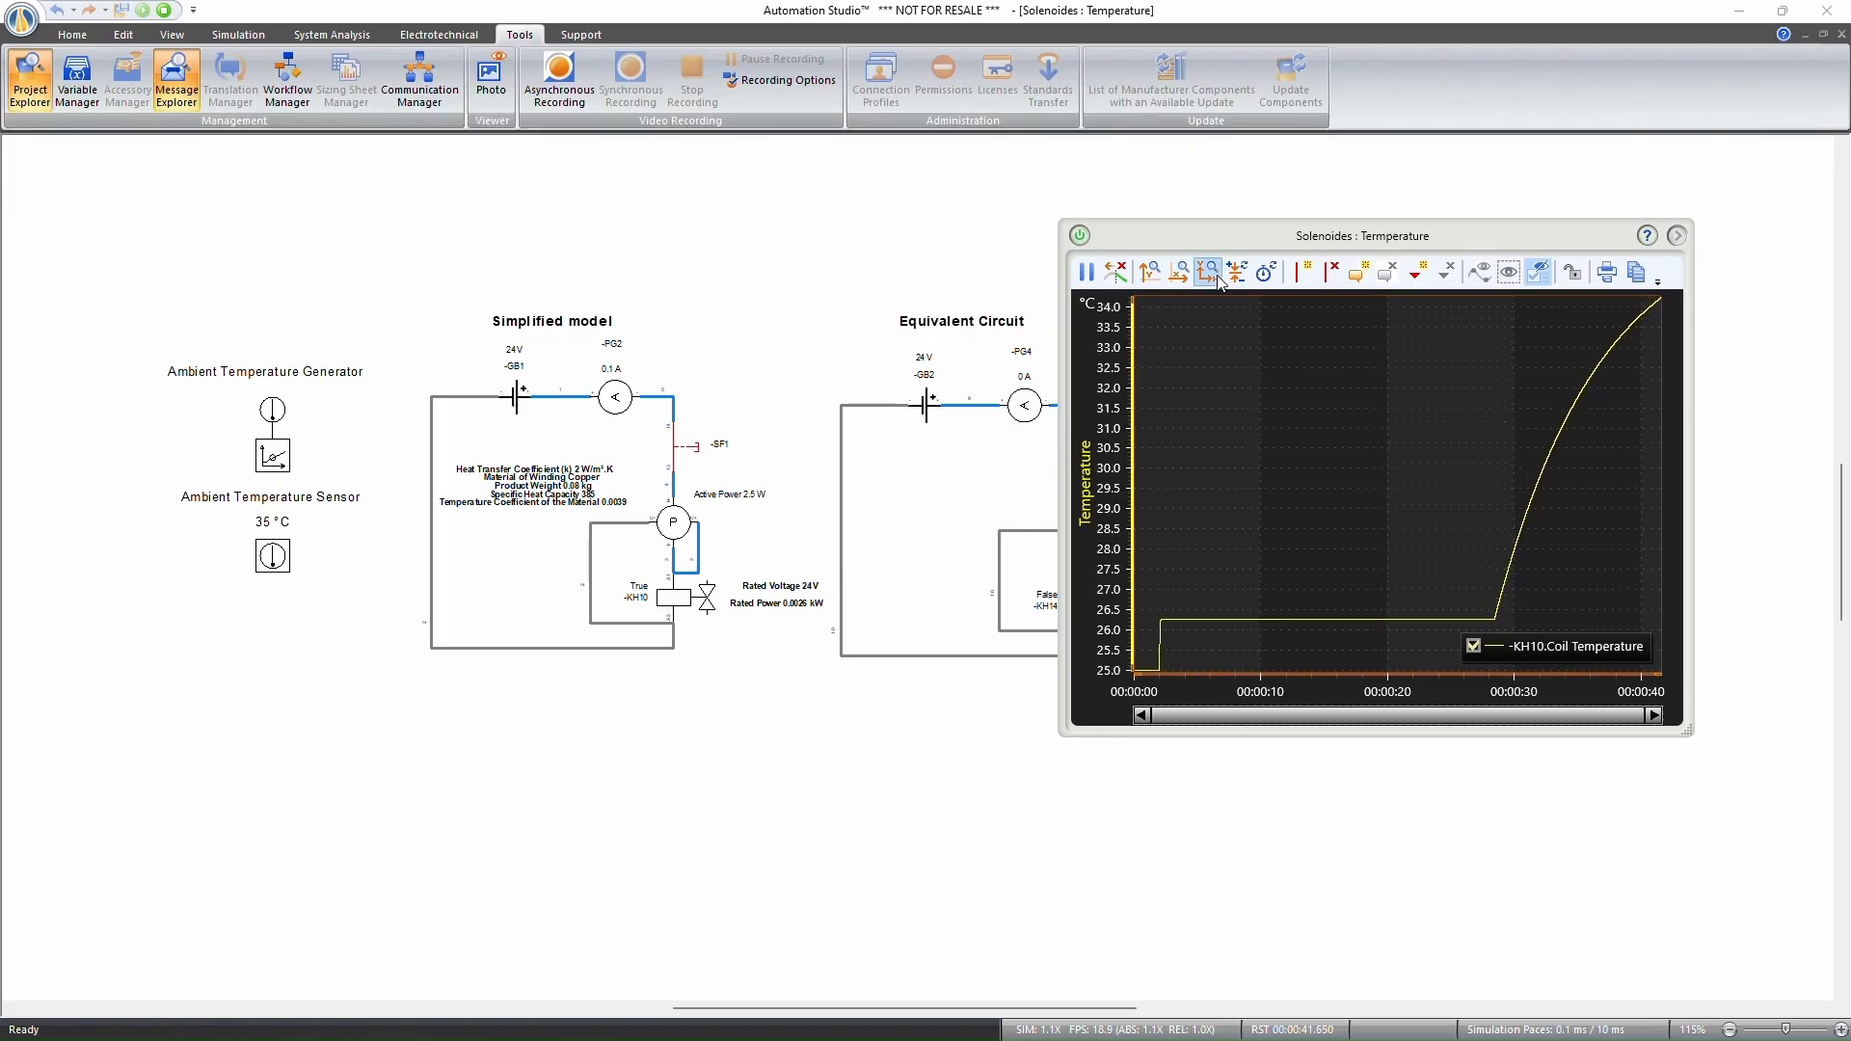
left_click(1218, 280)
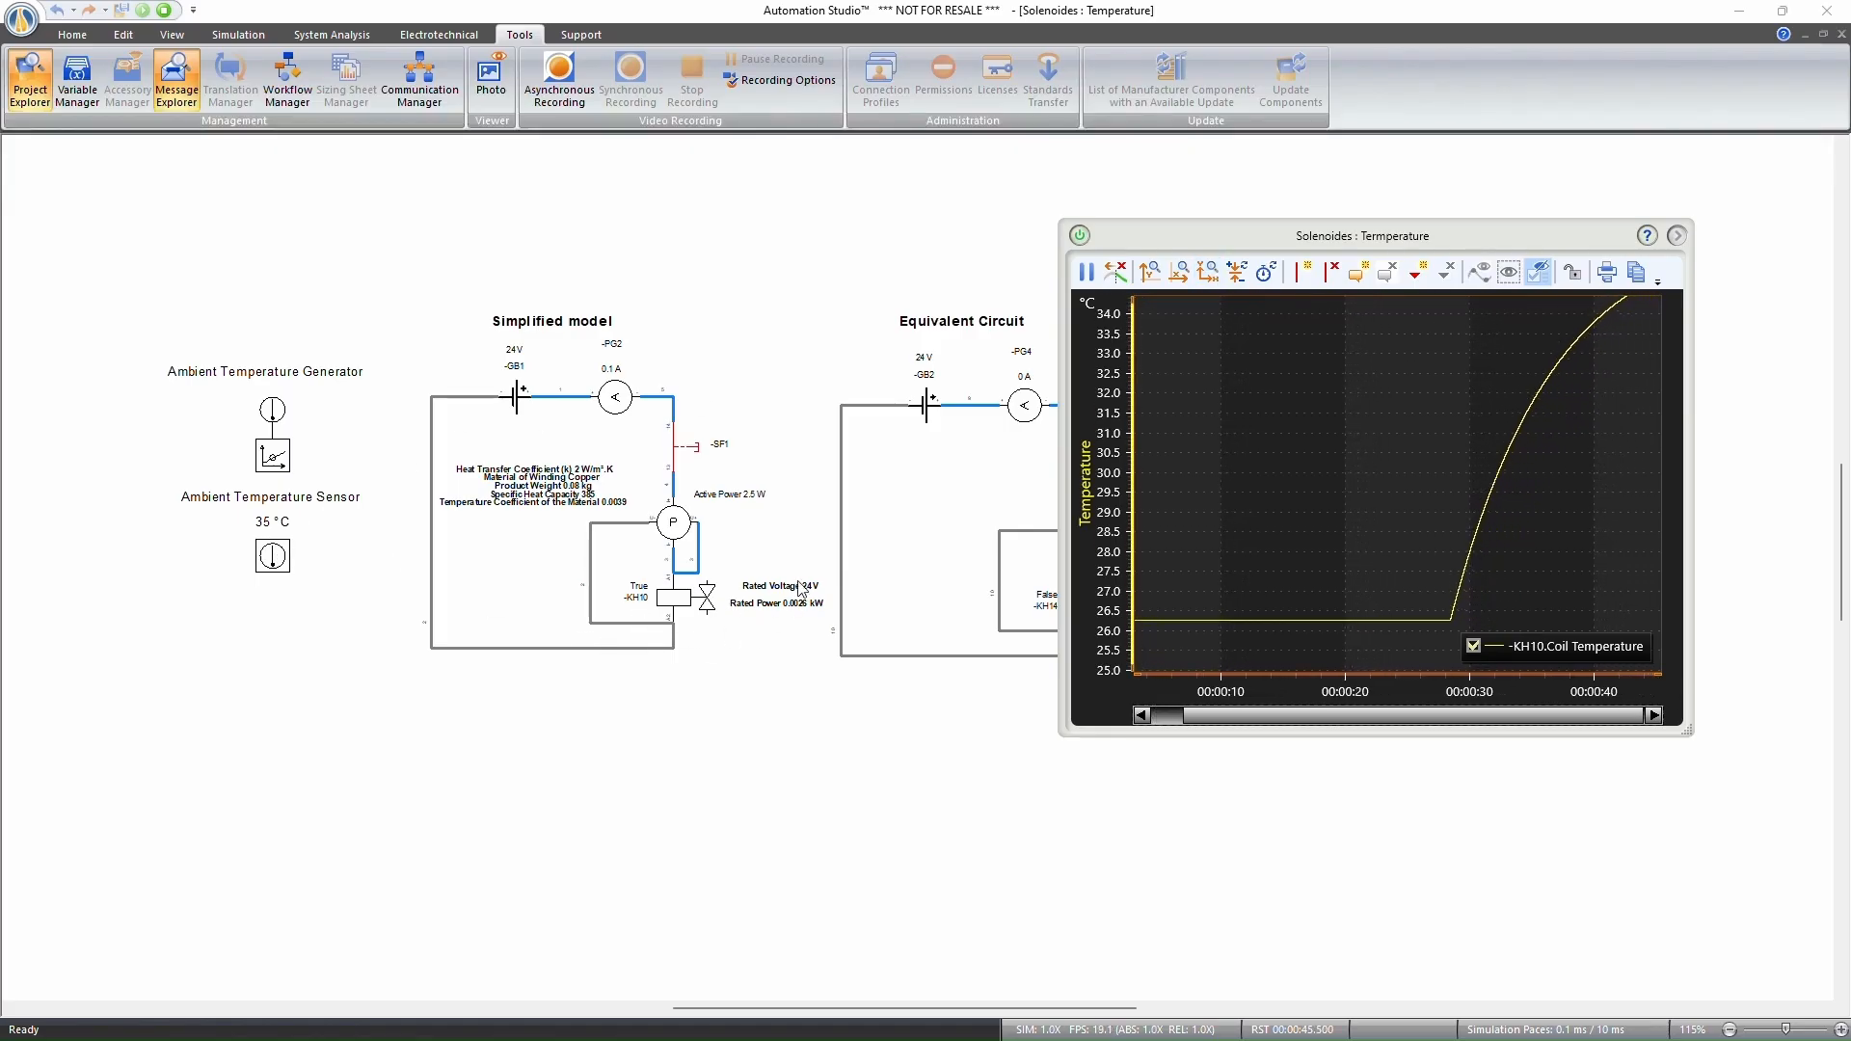
left_click(1211, 279)
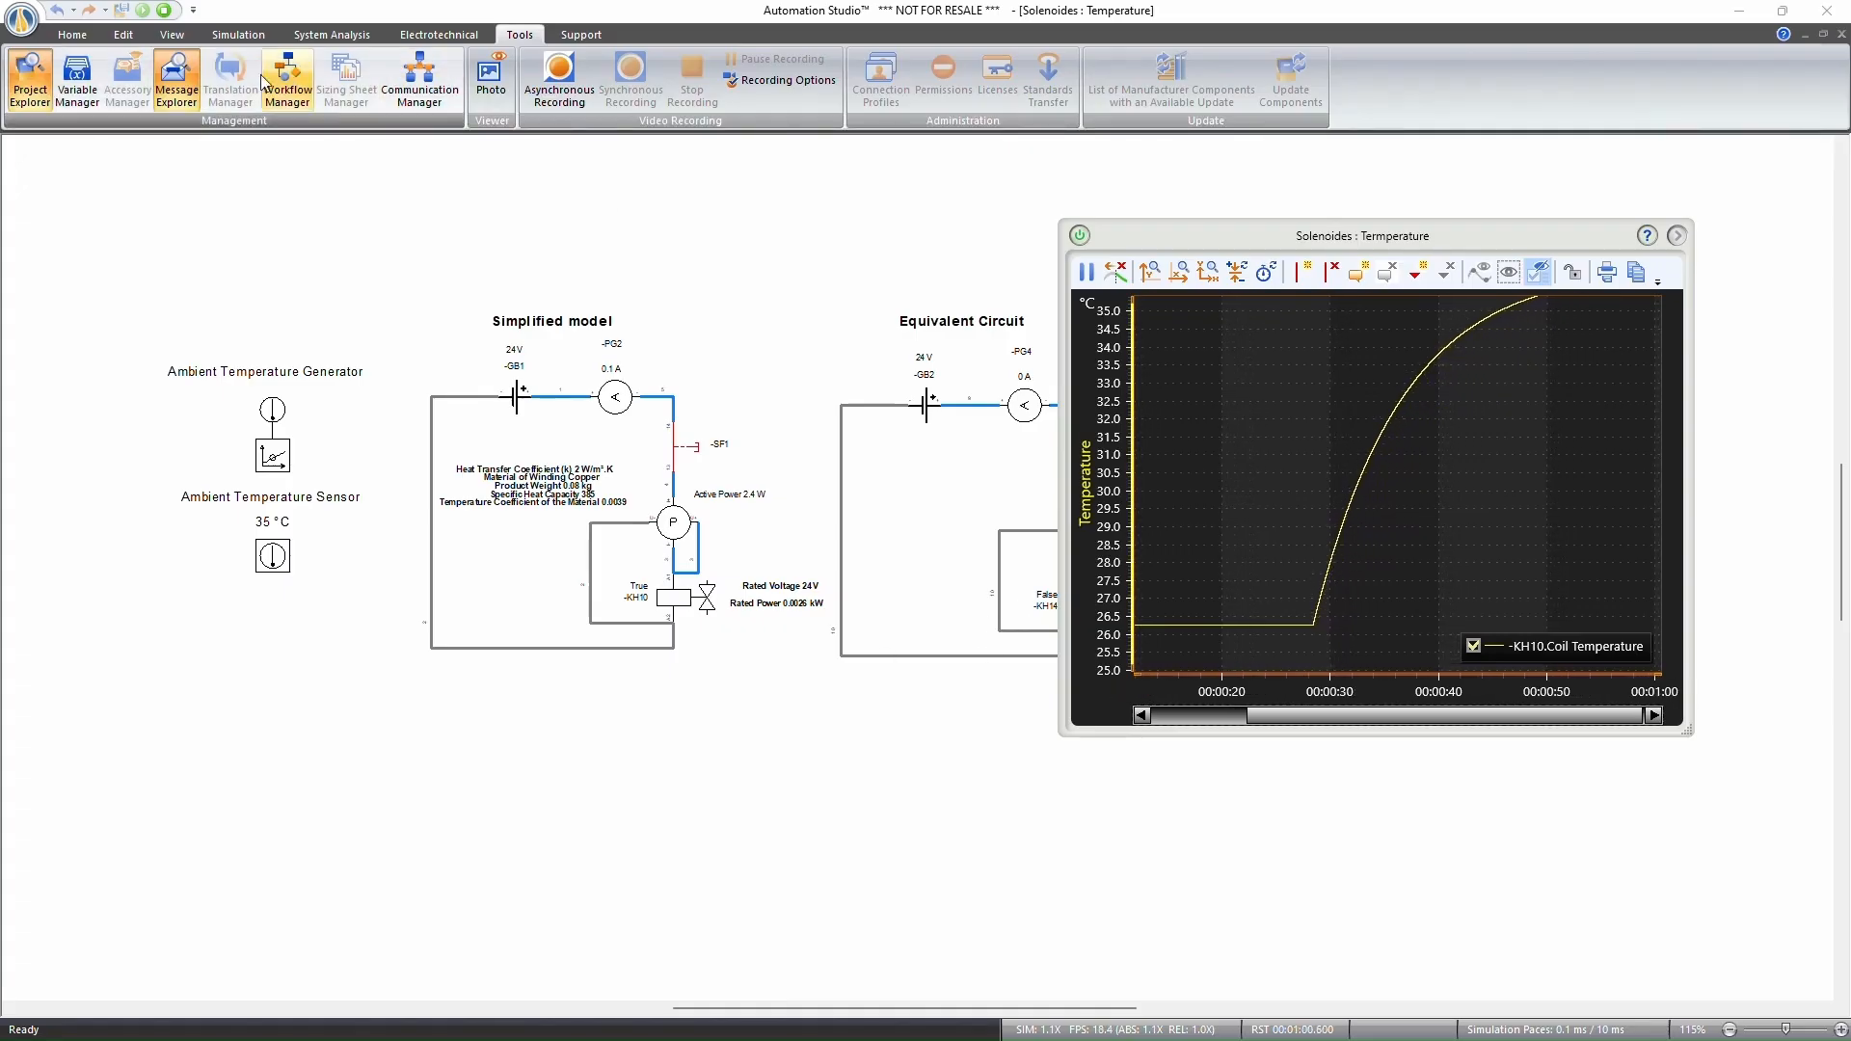
End the Temperature diagram's simulation with its plotter closed and switch to the Multitechnology2 diagram.
left_click(164, 12)
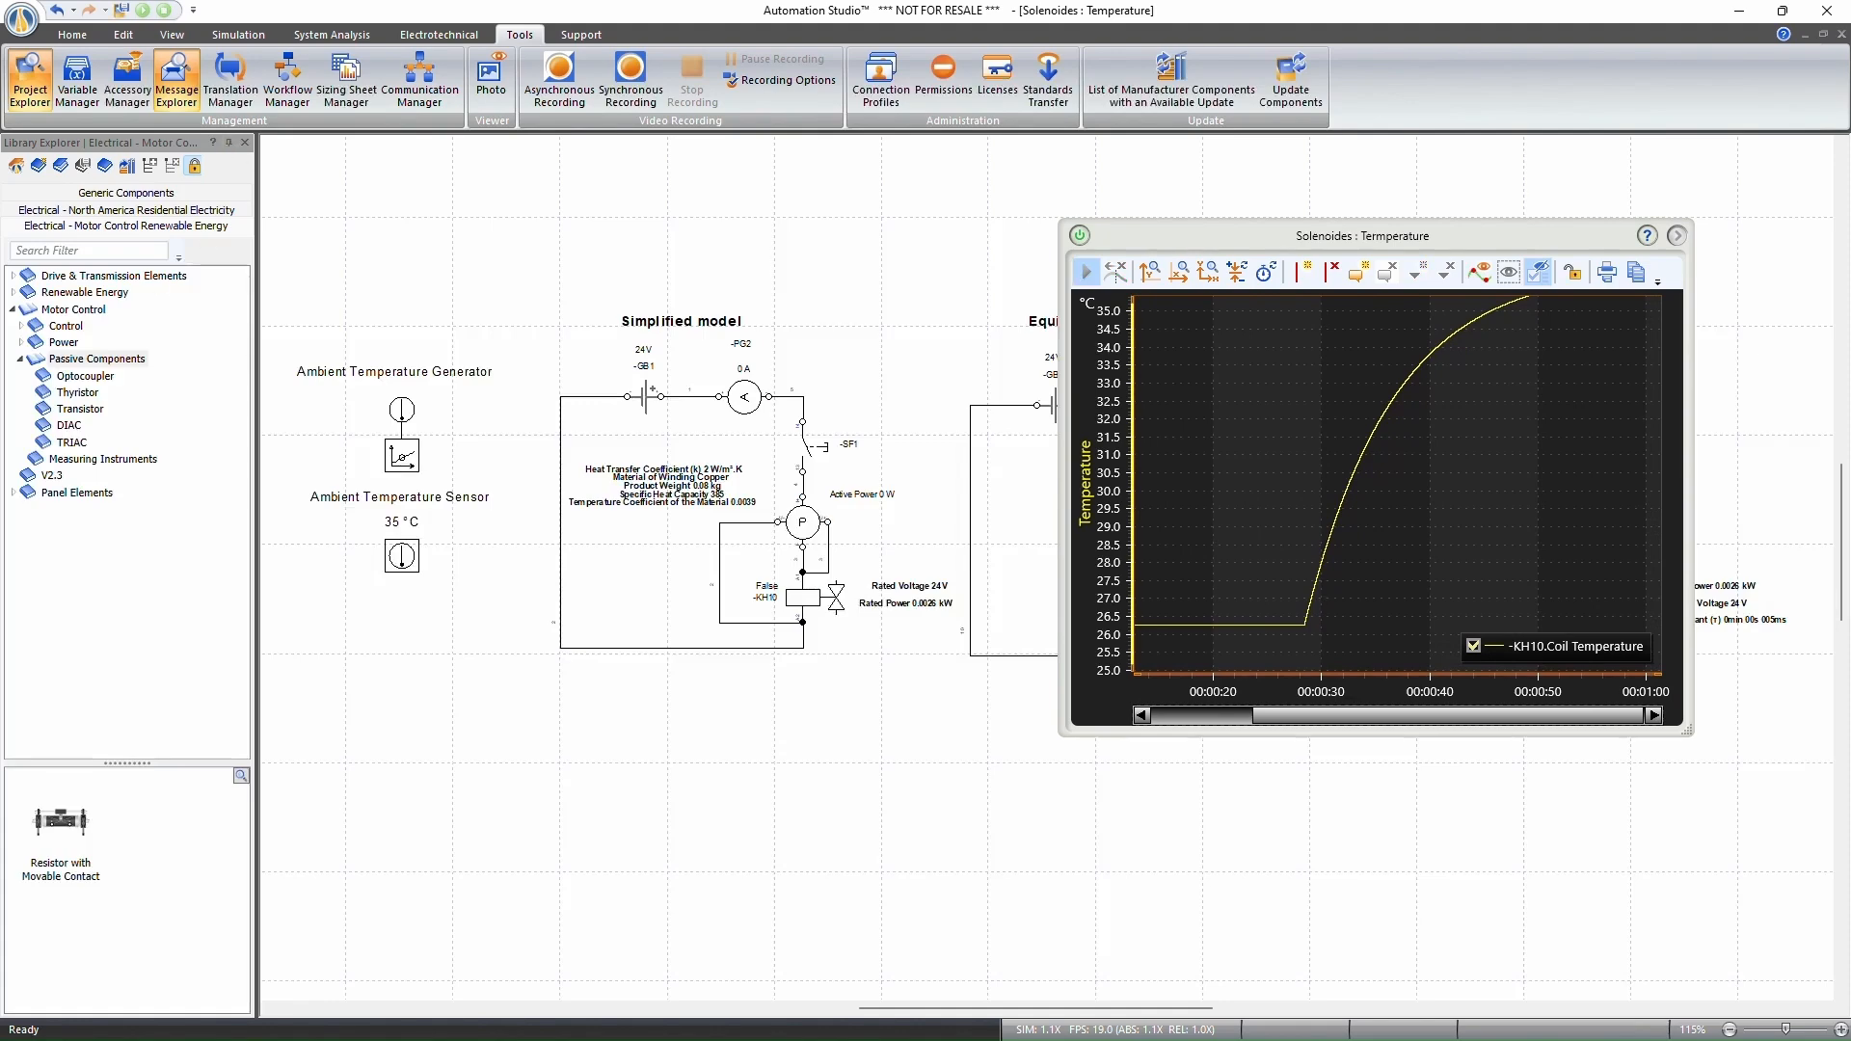
left_click(1080, 236)
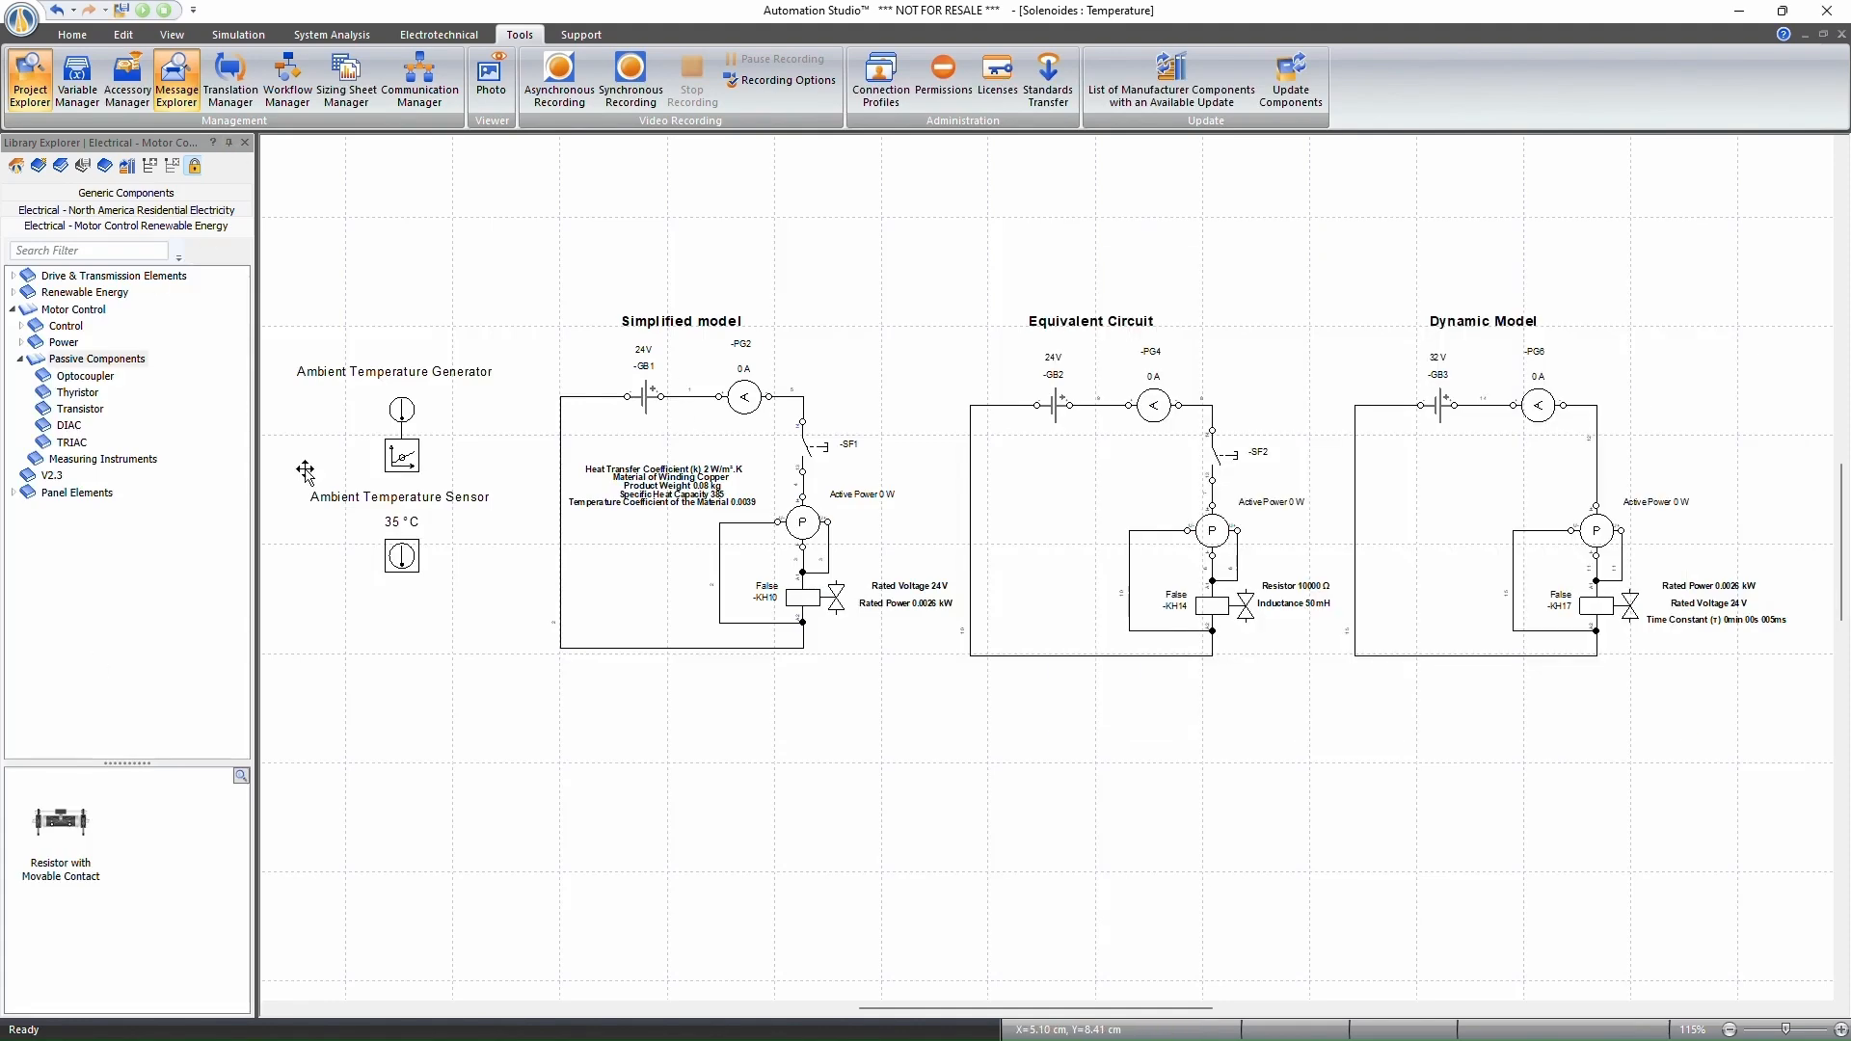
key("ctrl+Tab")
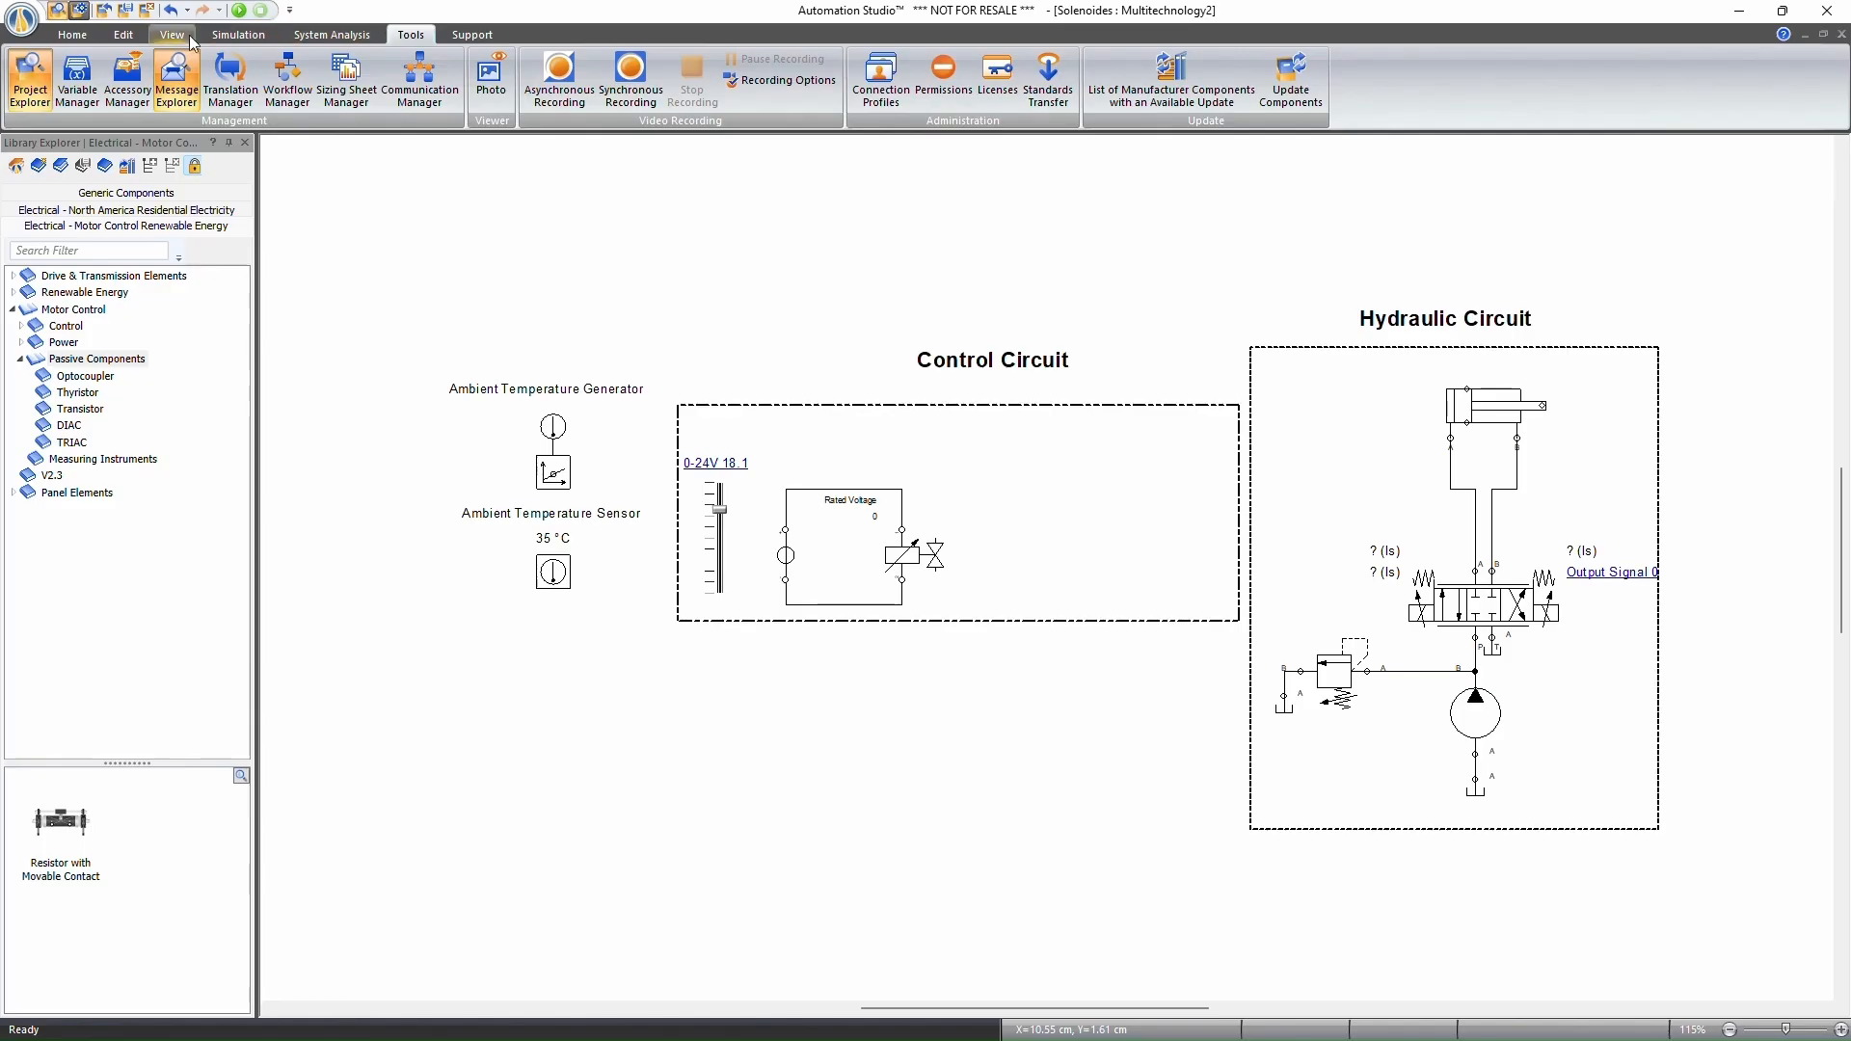
Review the project's simulation options, including the simulation paces and Thermal Evolution, and close them.
left_click(231, 36)
left_click(379, 77)
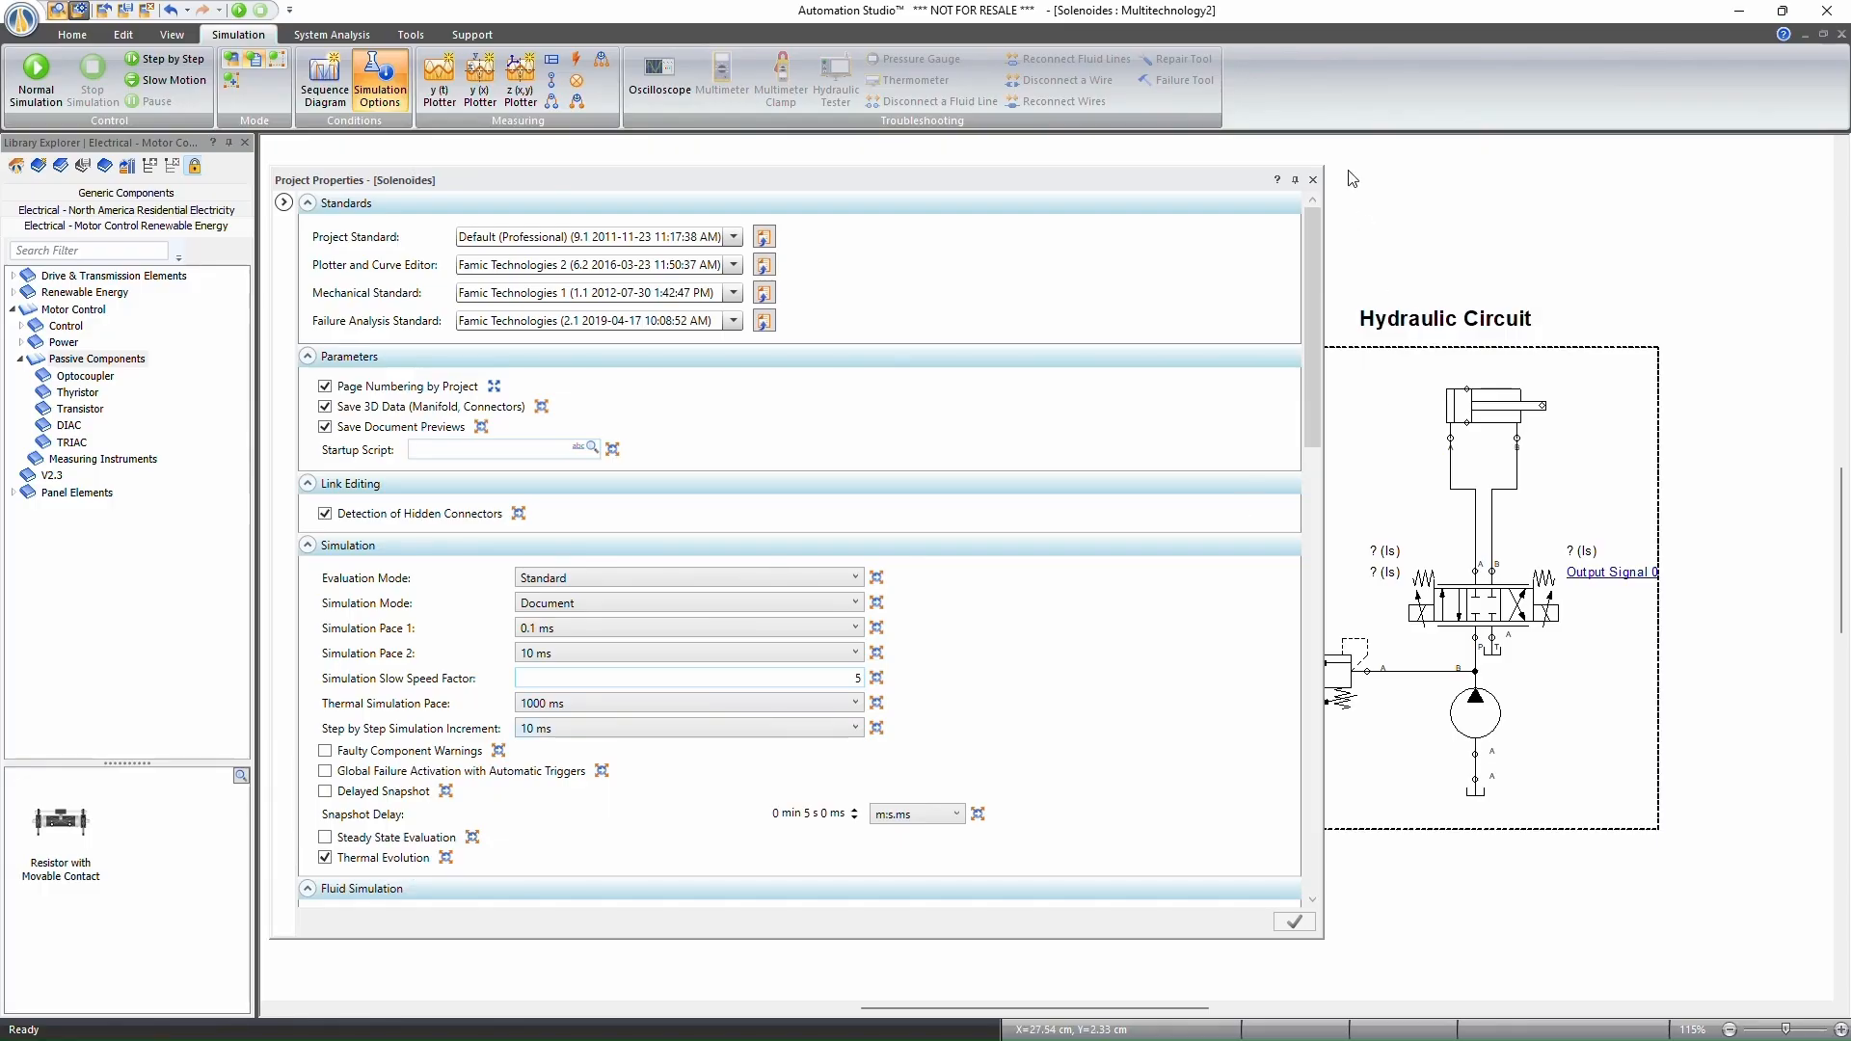
left_click(1313, 180)
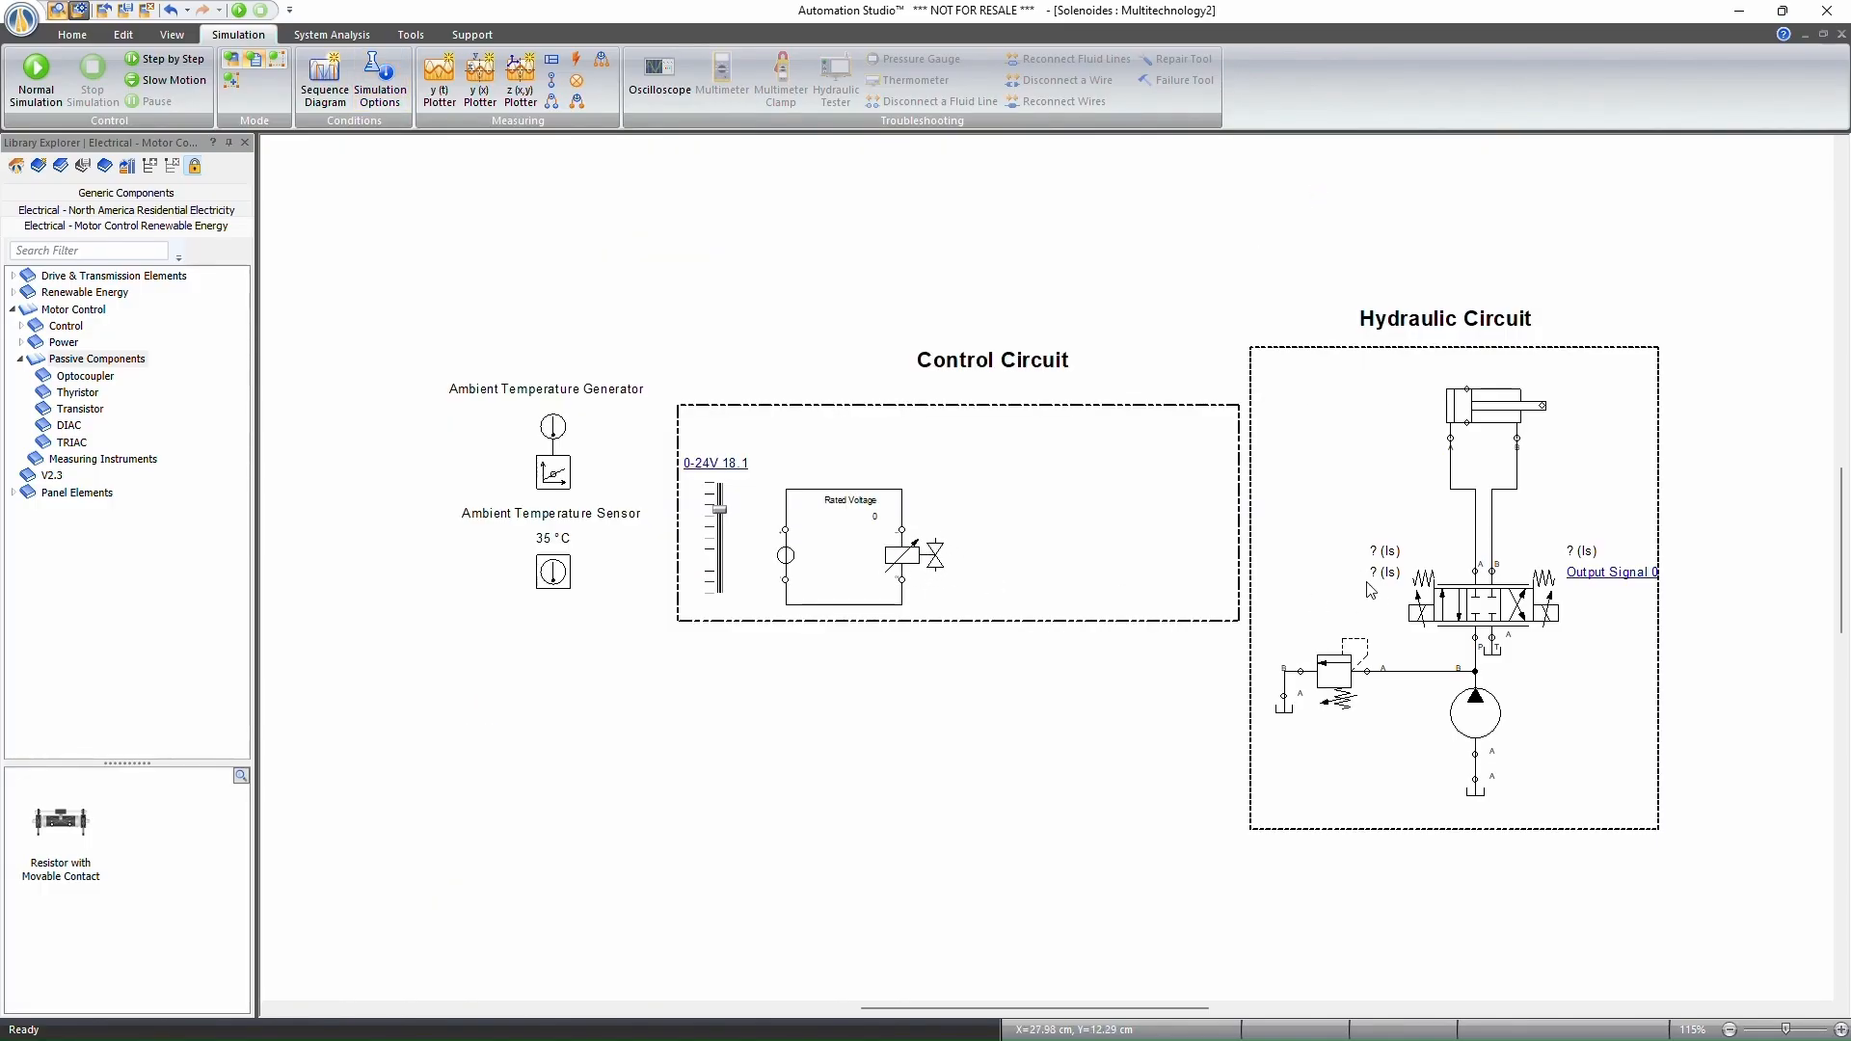
Set the Multitechnology2 Ambient Temperature Generator's temperature to 25 °C and close its properties.
left_click(1549, 629)
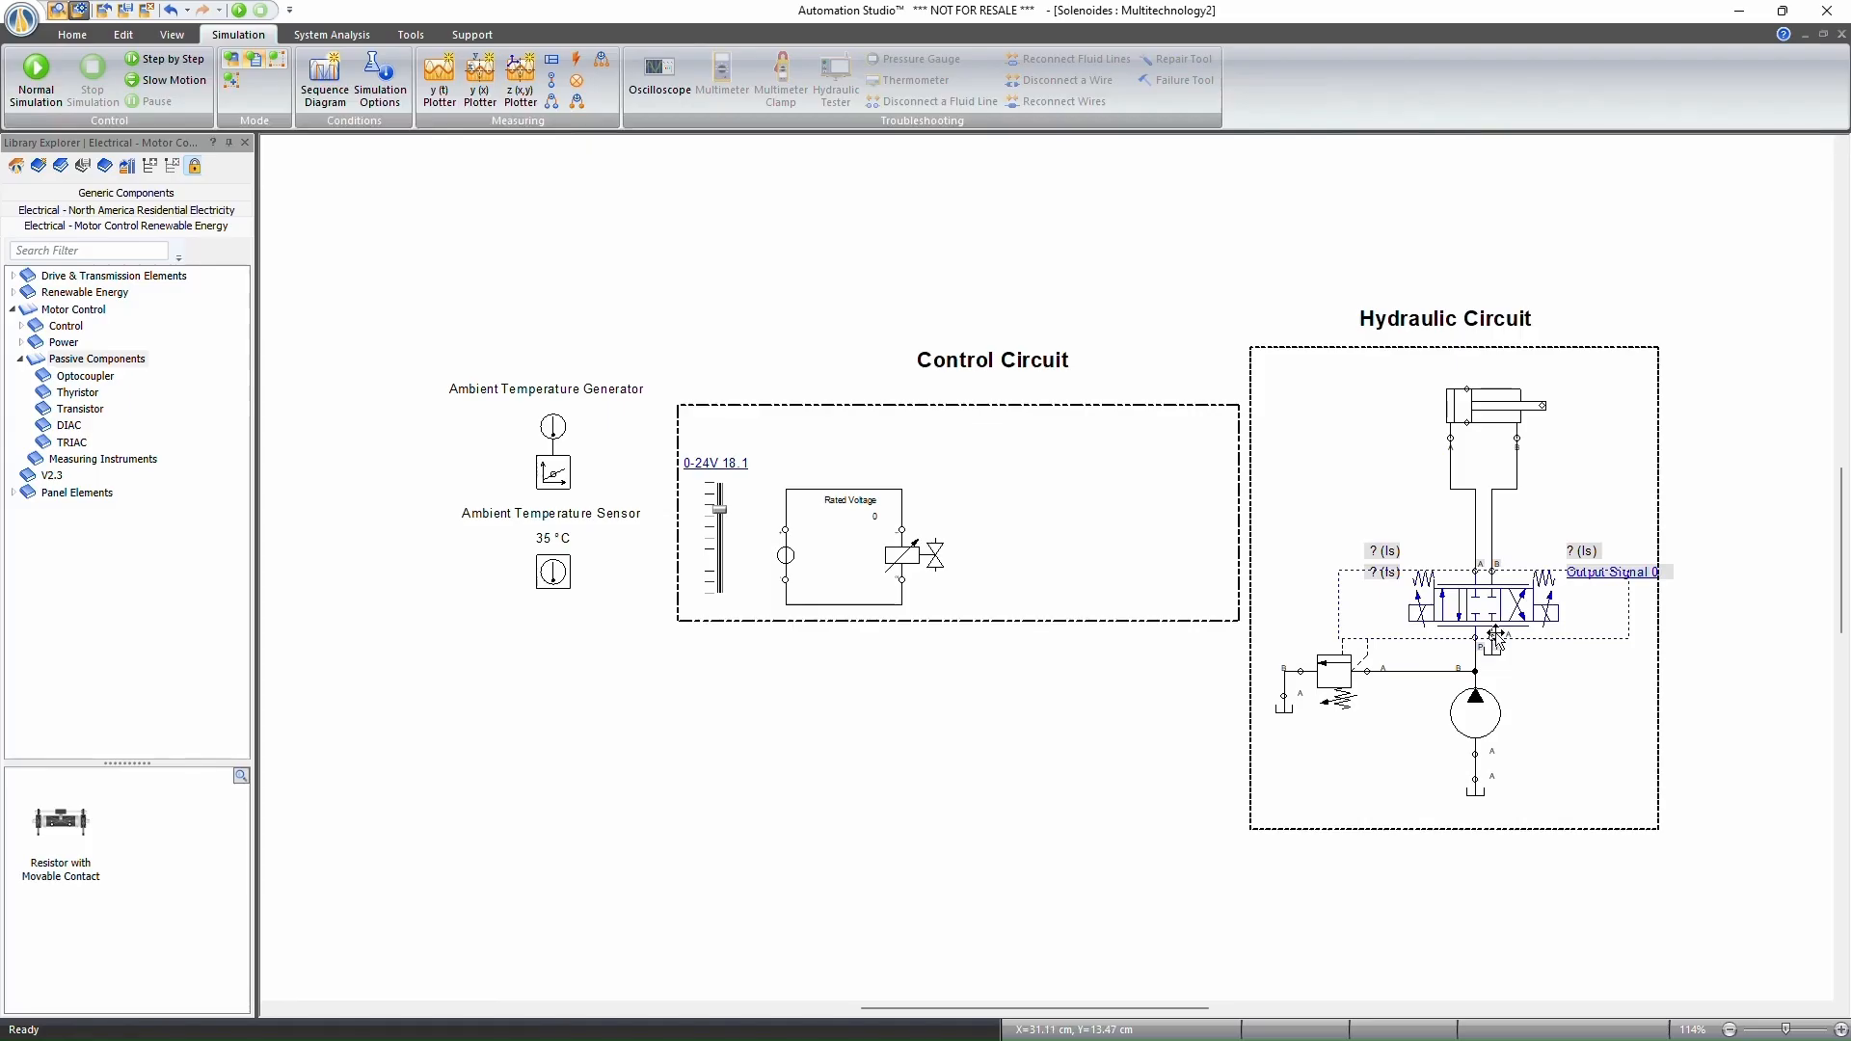
double_click(553, 472)
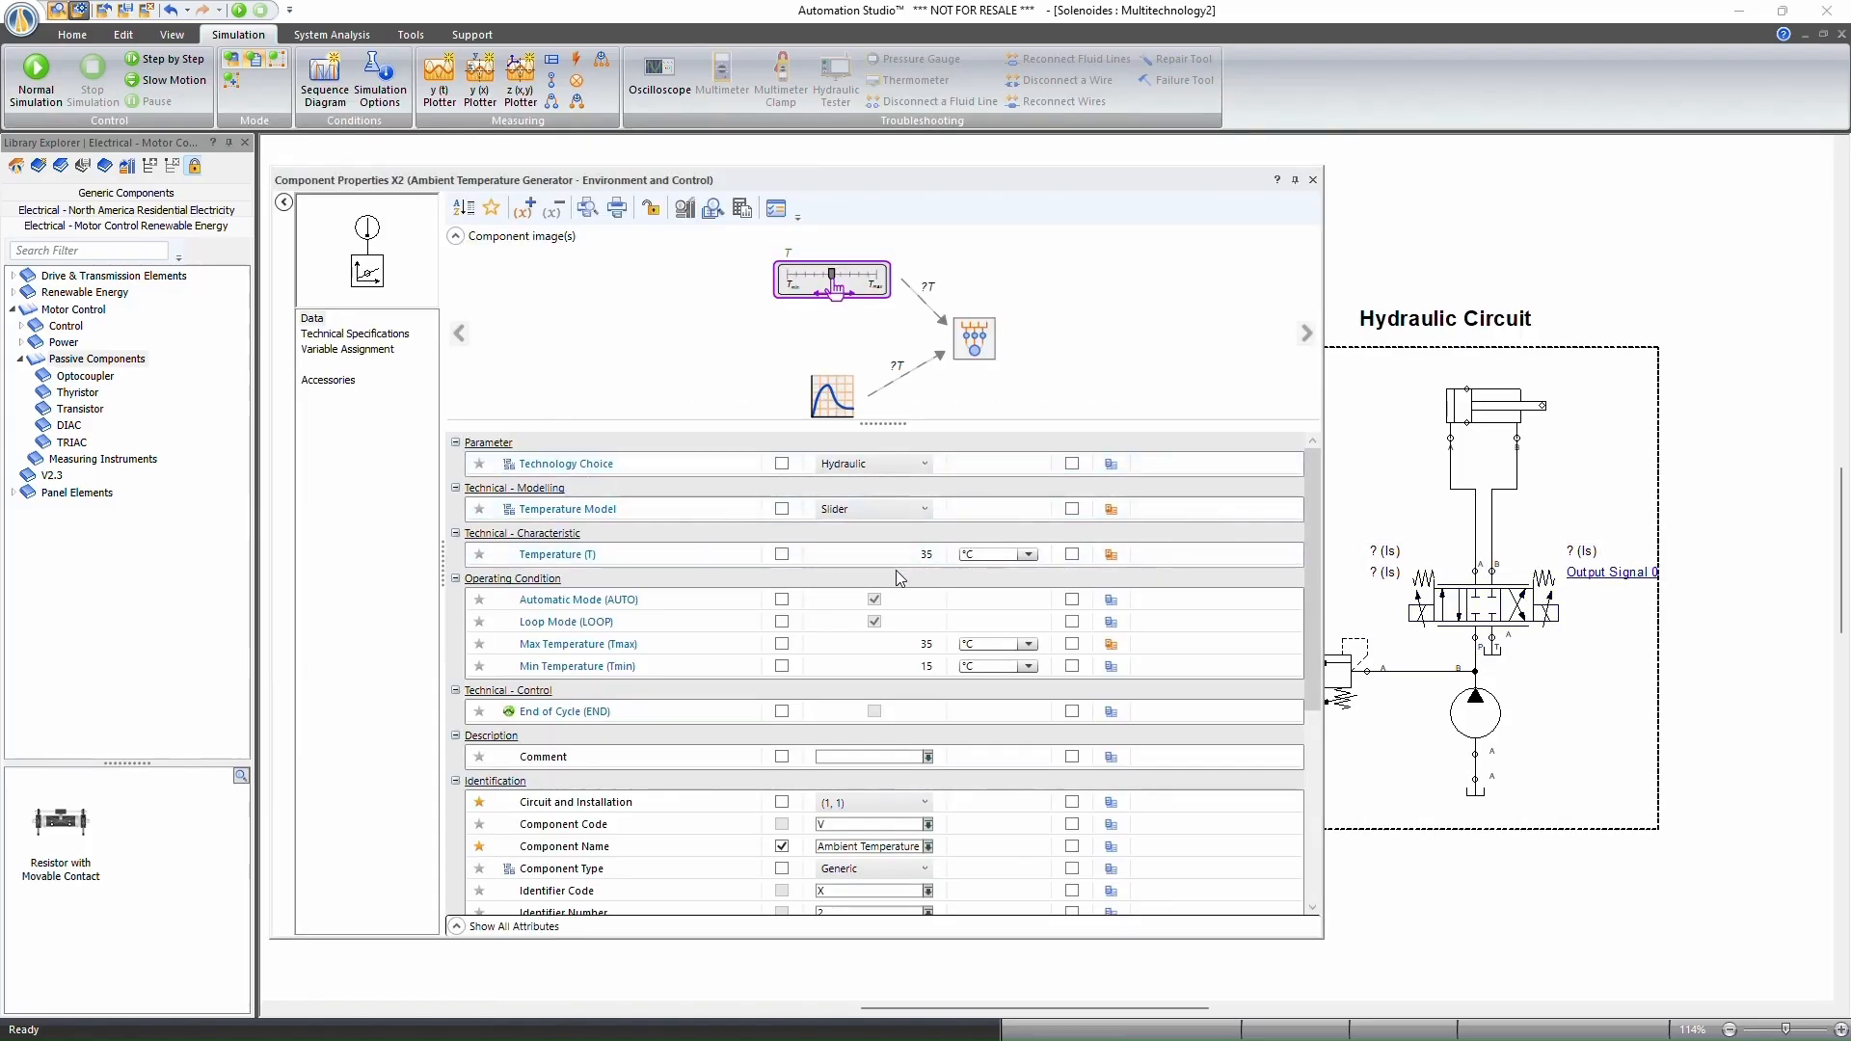
left_click(1158, 545)
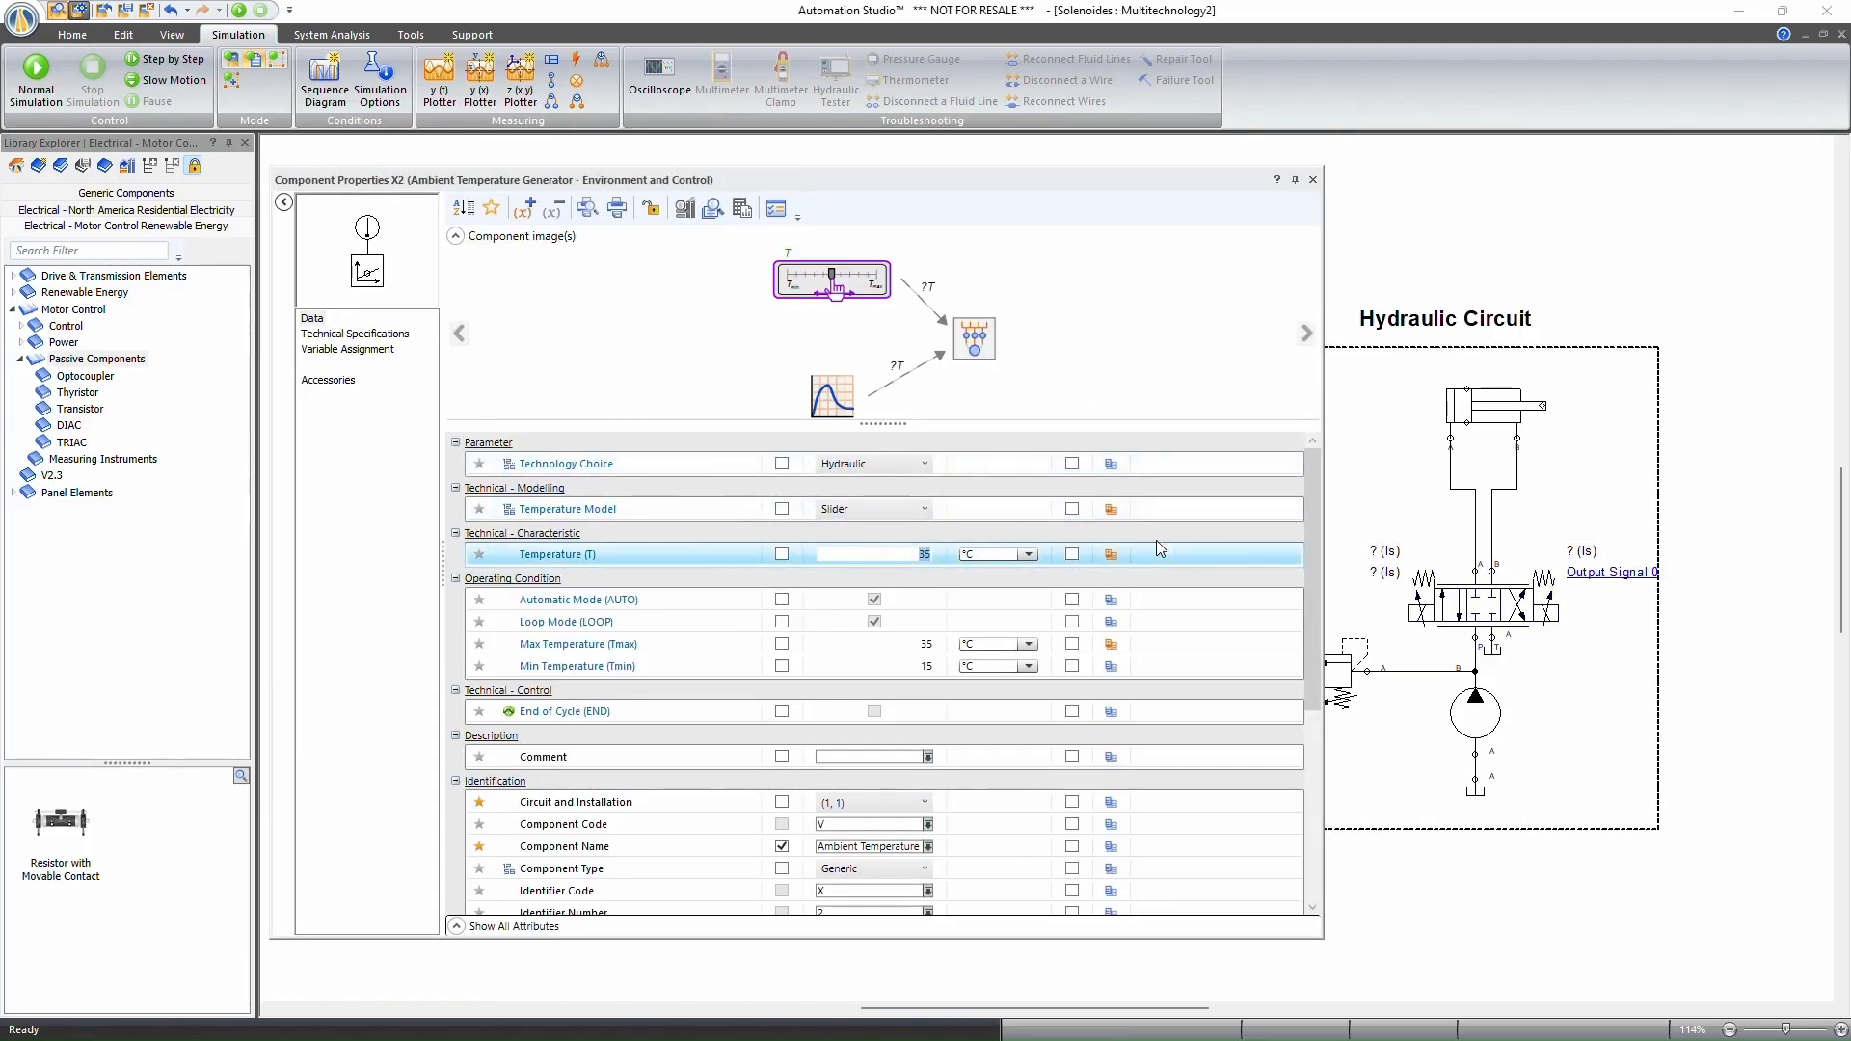
type("25")
key("Return")
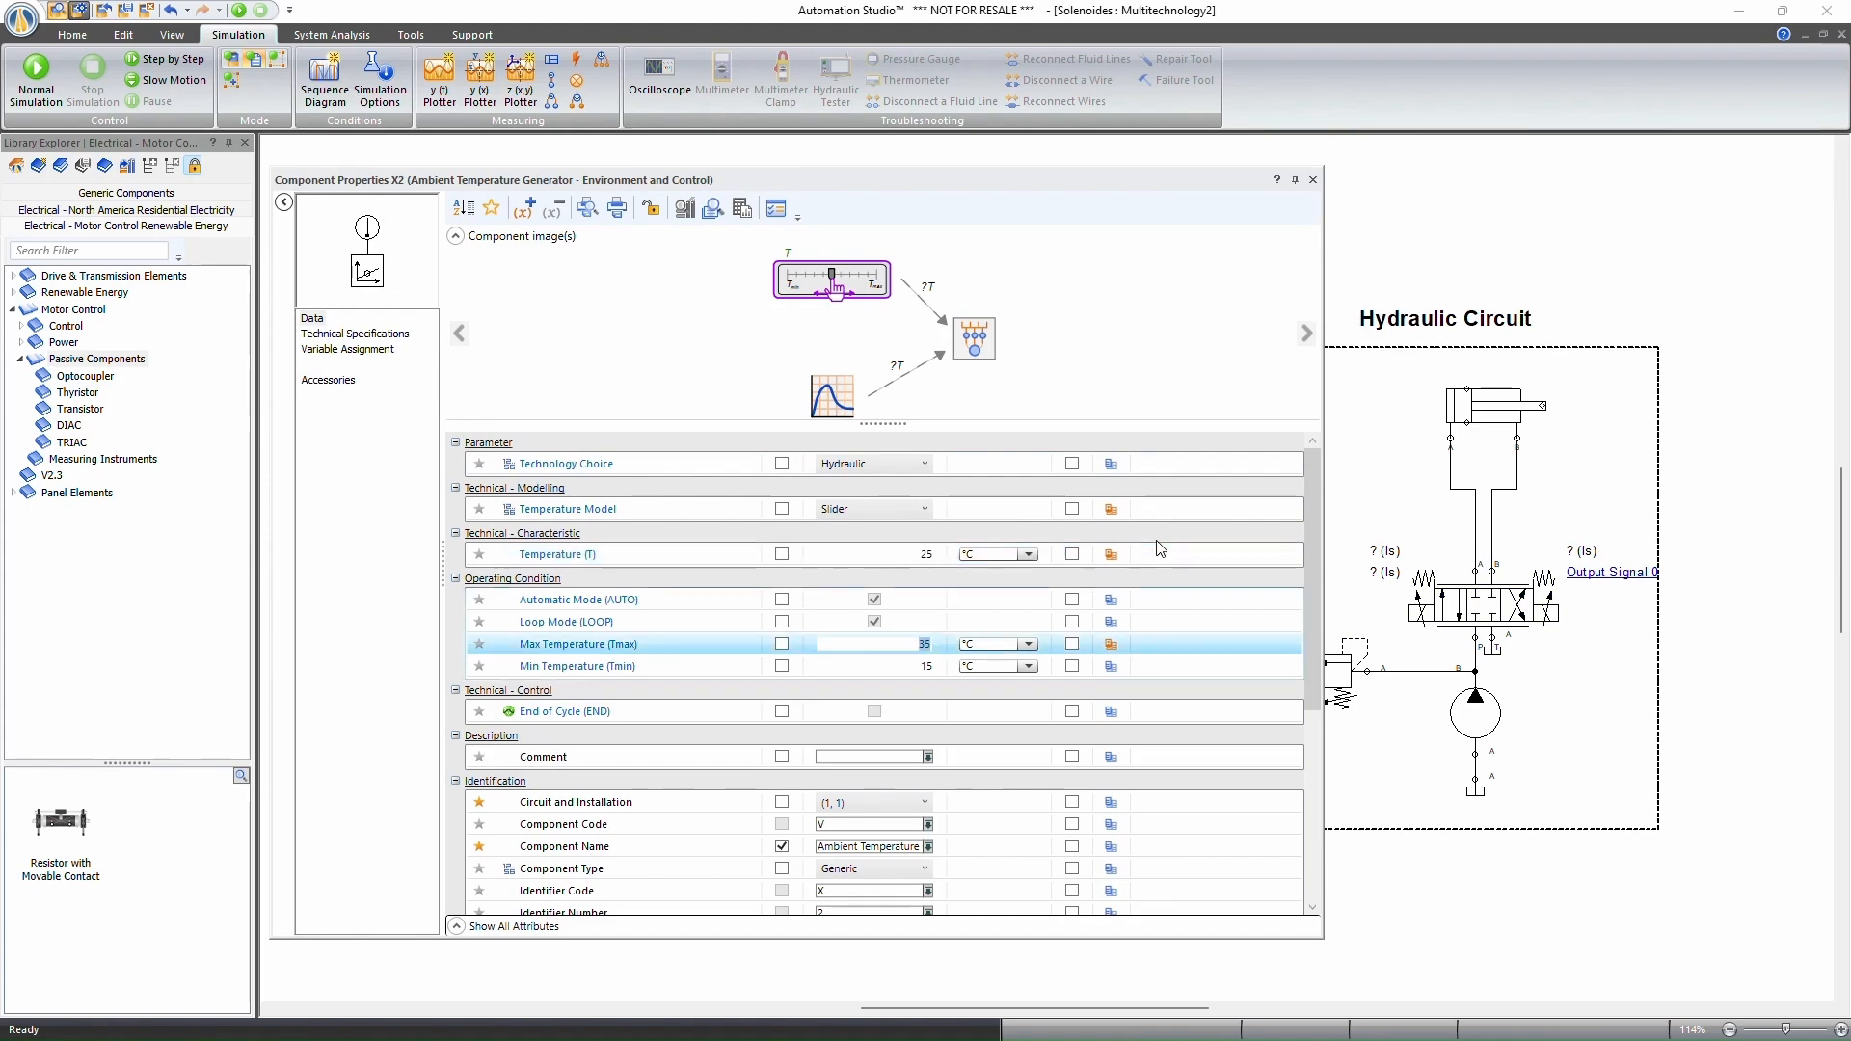
left_click(1314, 181)
Examine the proportional solenoid's technical, thermal and operating properties and its Output Signal variable details.
double_click(916, 558)
scroll(890, 665, "down", 2)
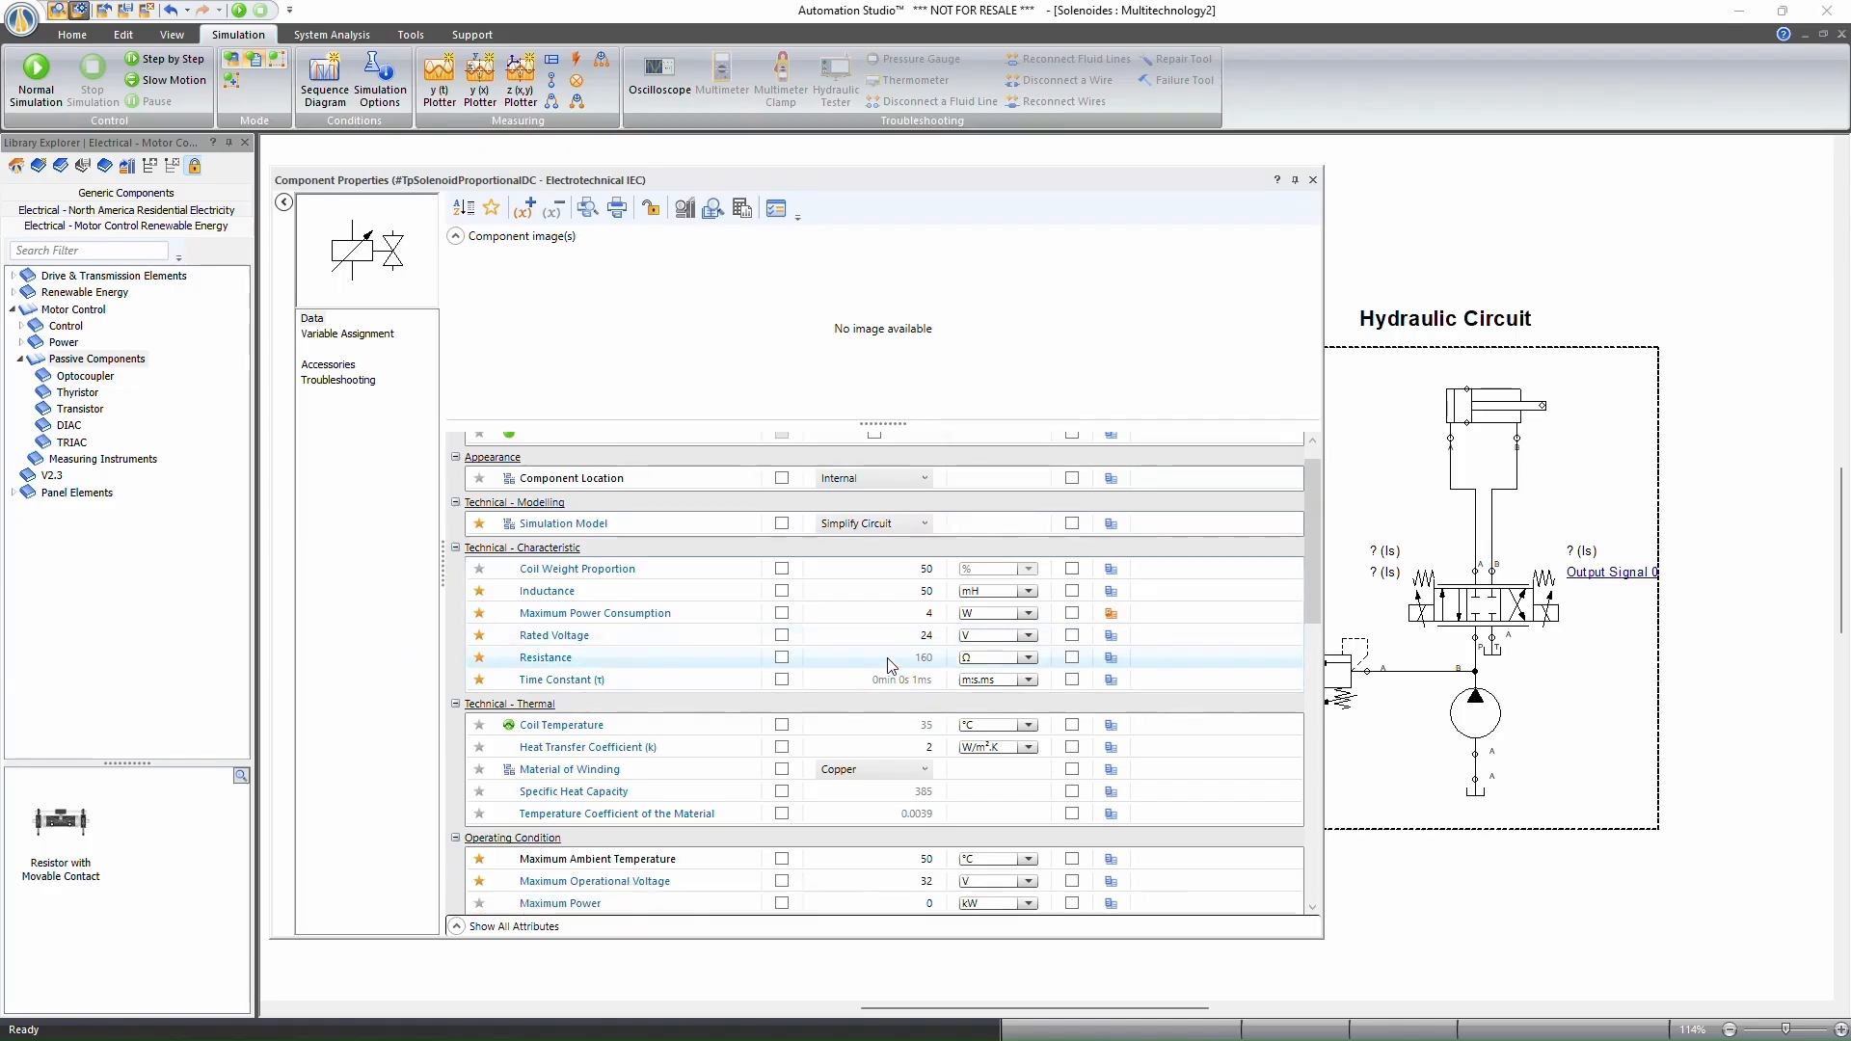
scroll(890, 665, "down", 3)
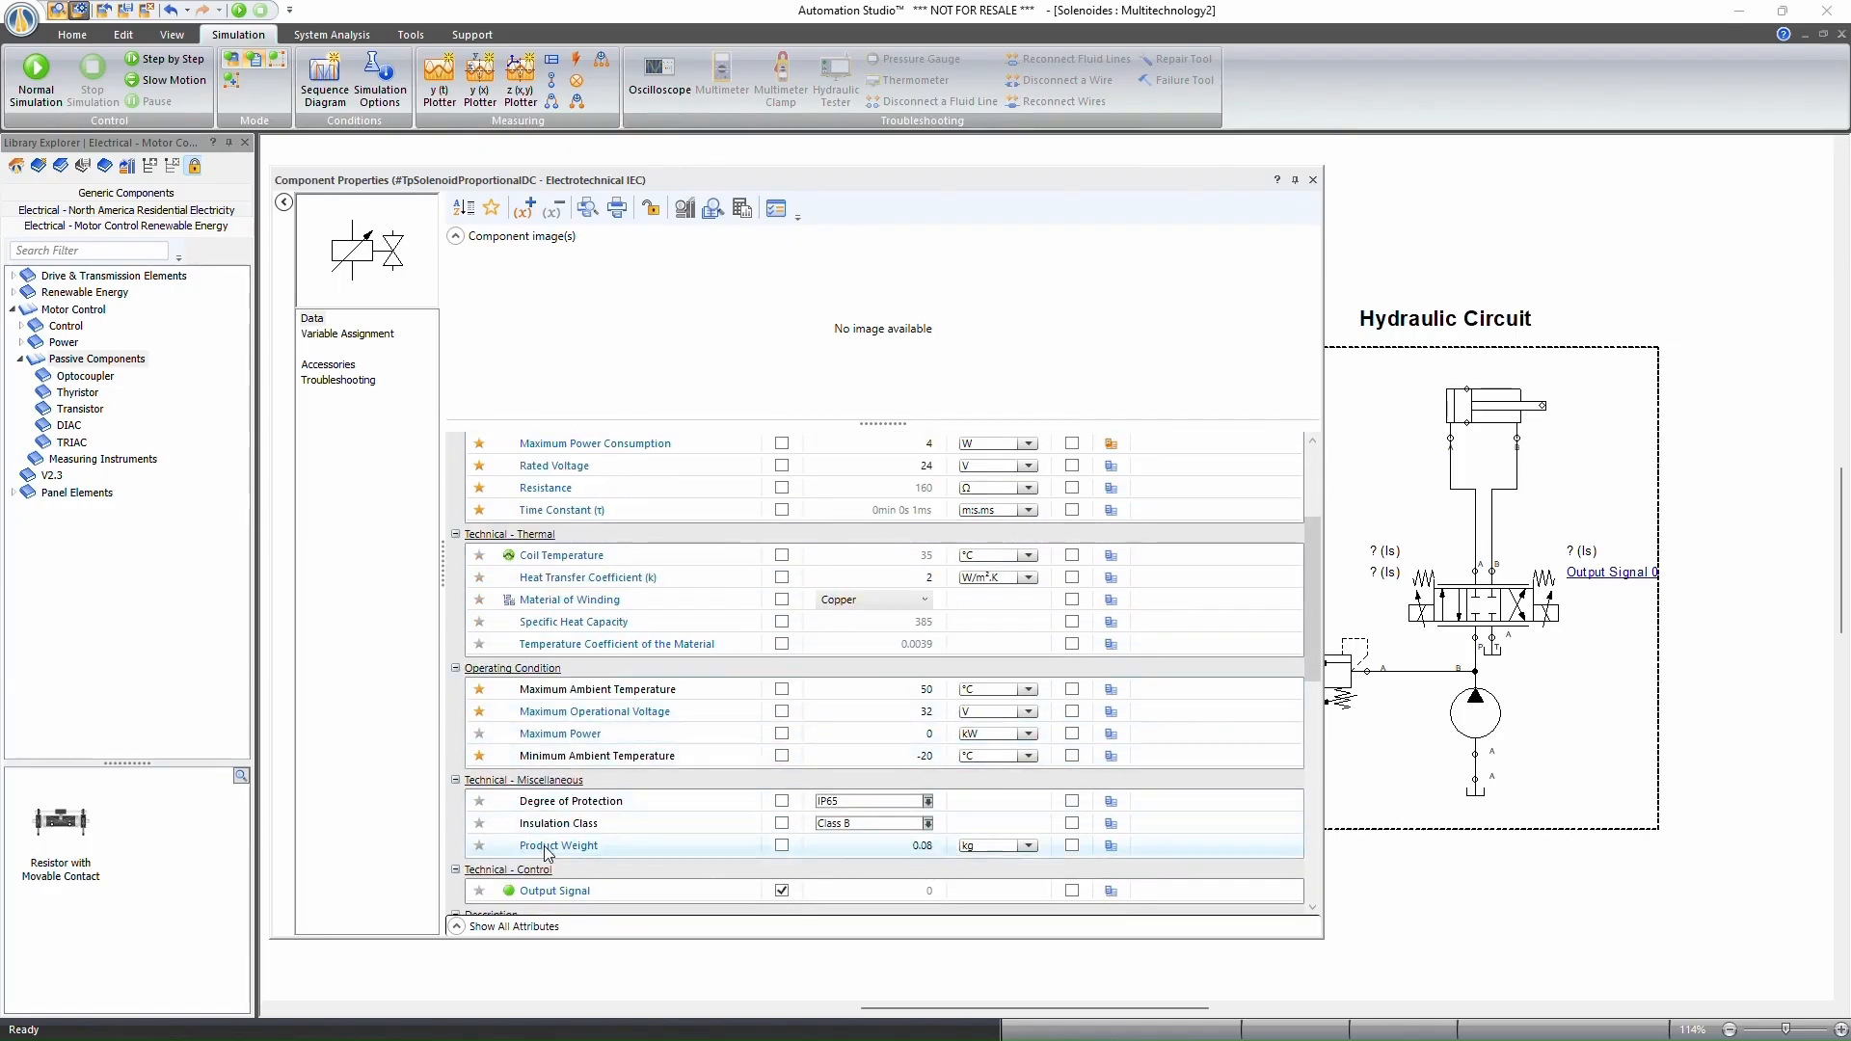
scroll(547, 853, "down", 2)
left_click(458, 927)
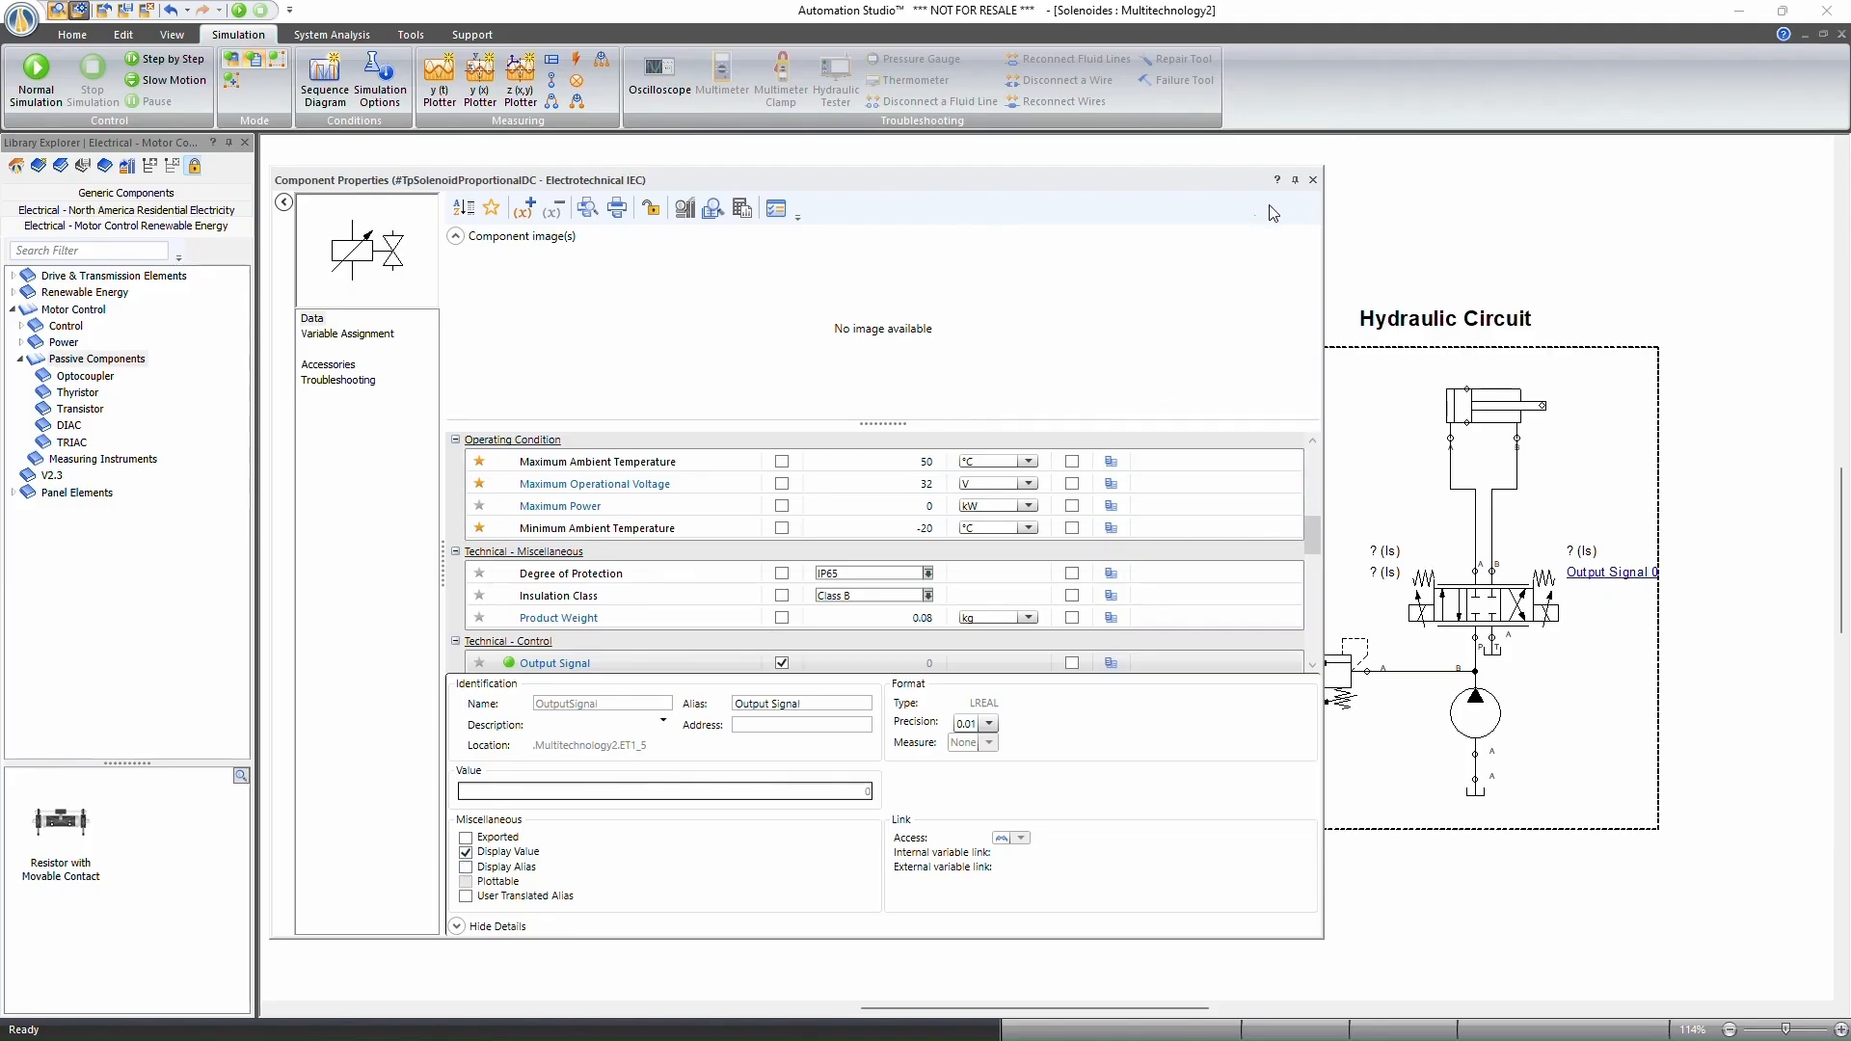
left_click(1314, 179)
Display the value and alias of the proportional solenoid's Output Signal and move the label to the right of the solenoid.
left_click(850, 500)
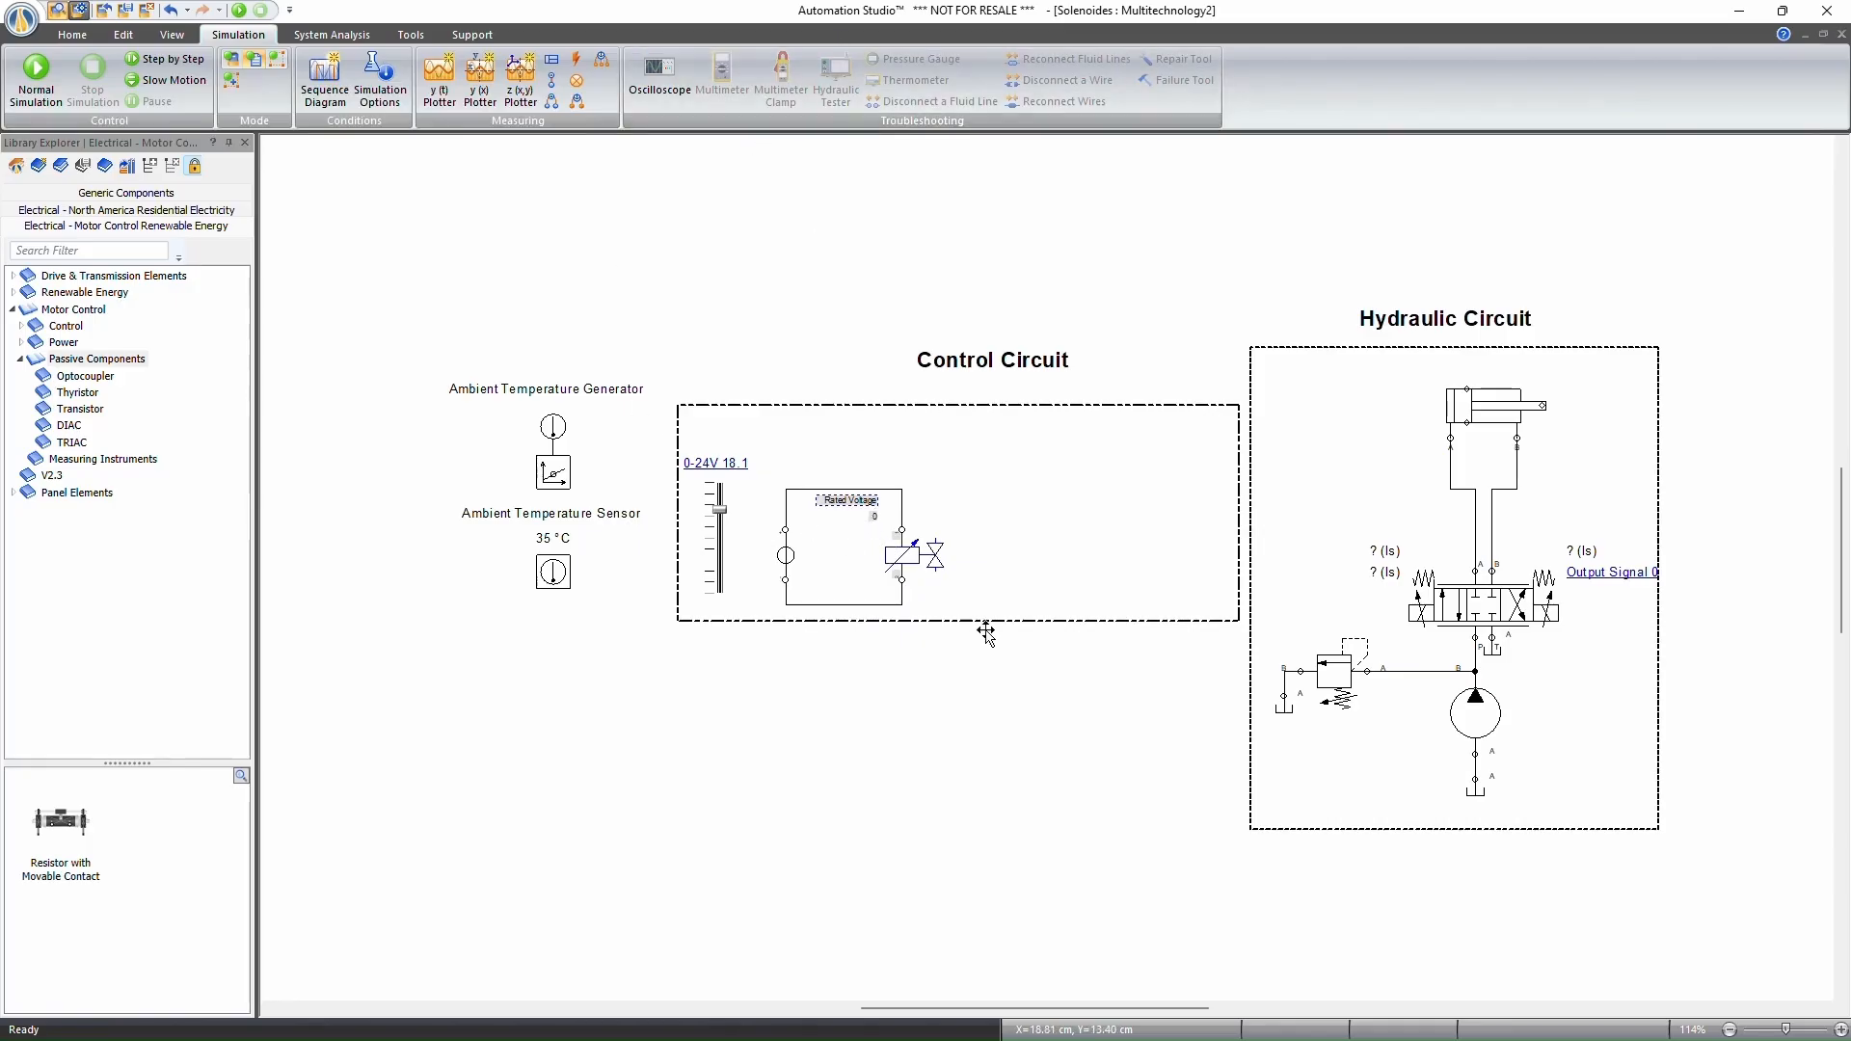
double_click(914, 554)
scroll(863, 656, "down", 5)
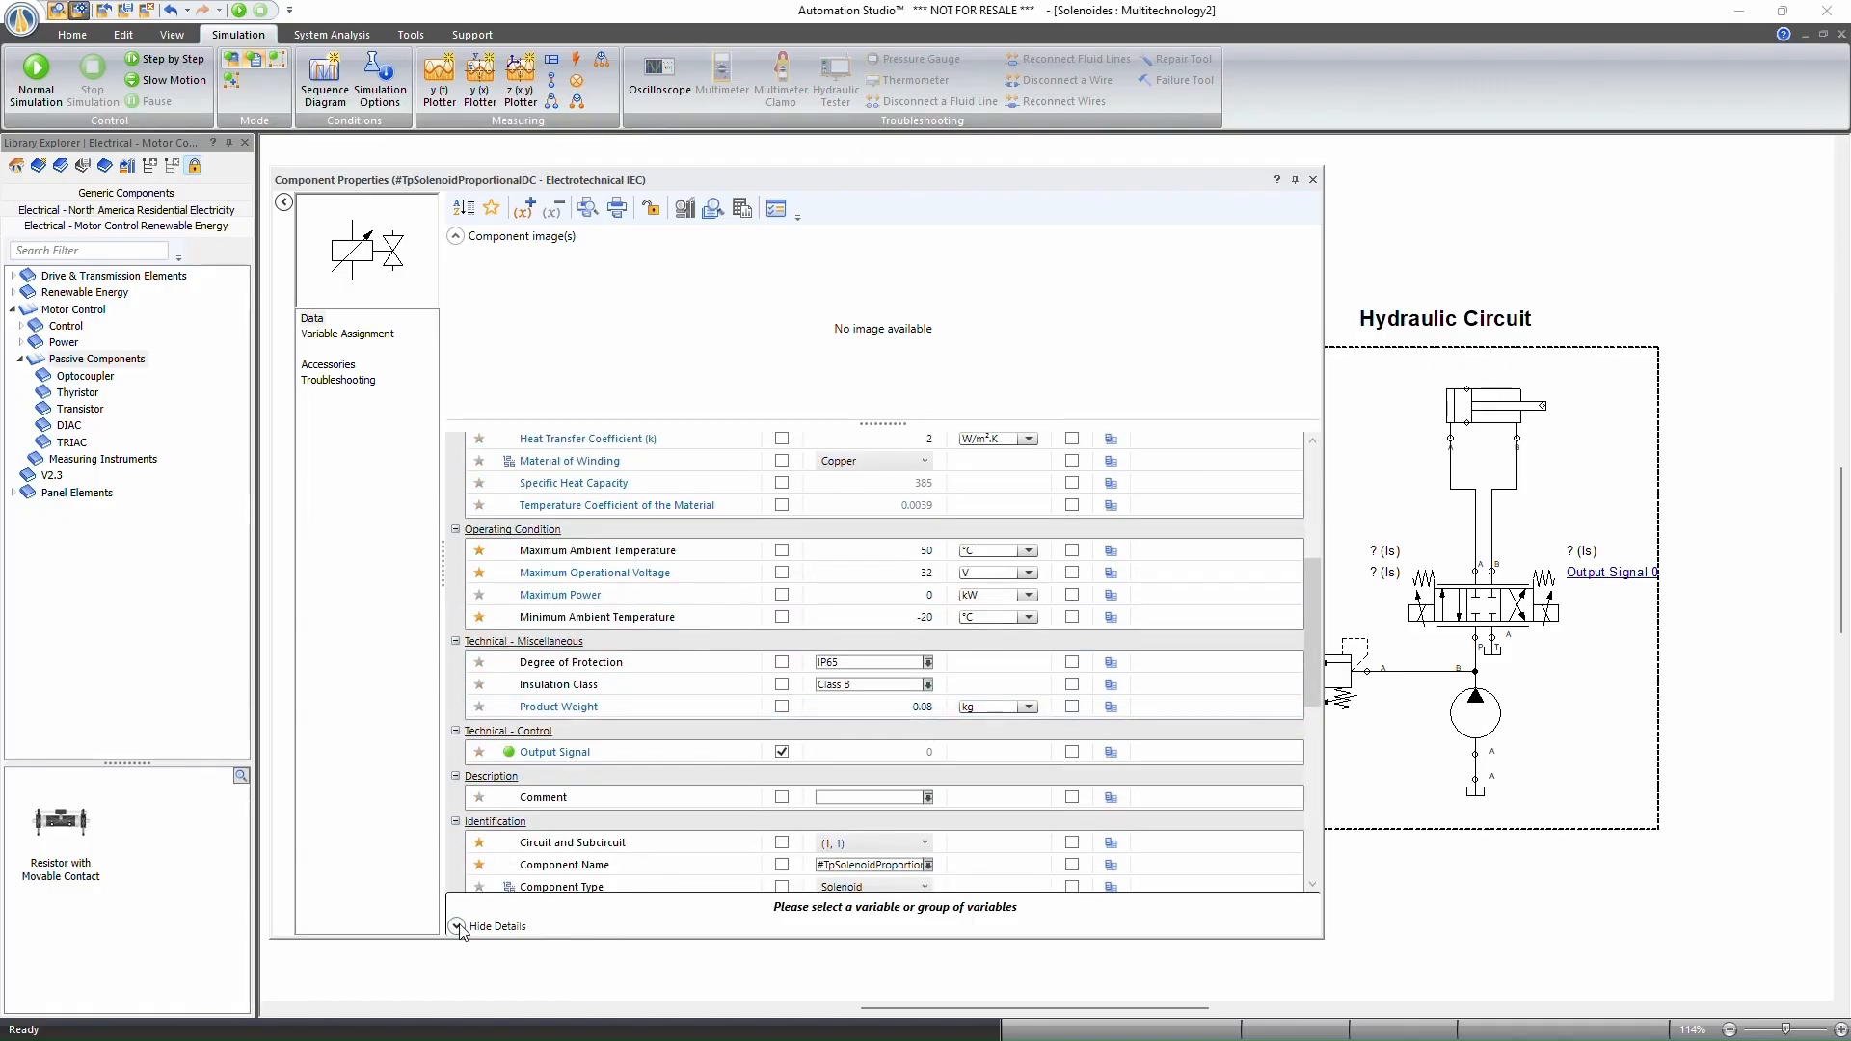
left_click(735, 753)
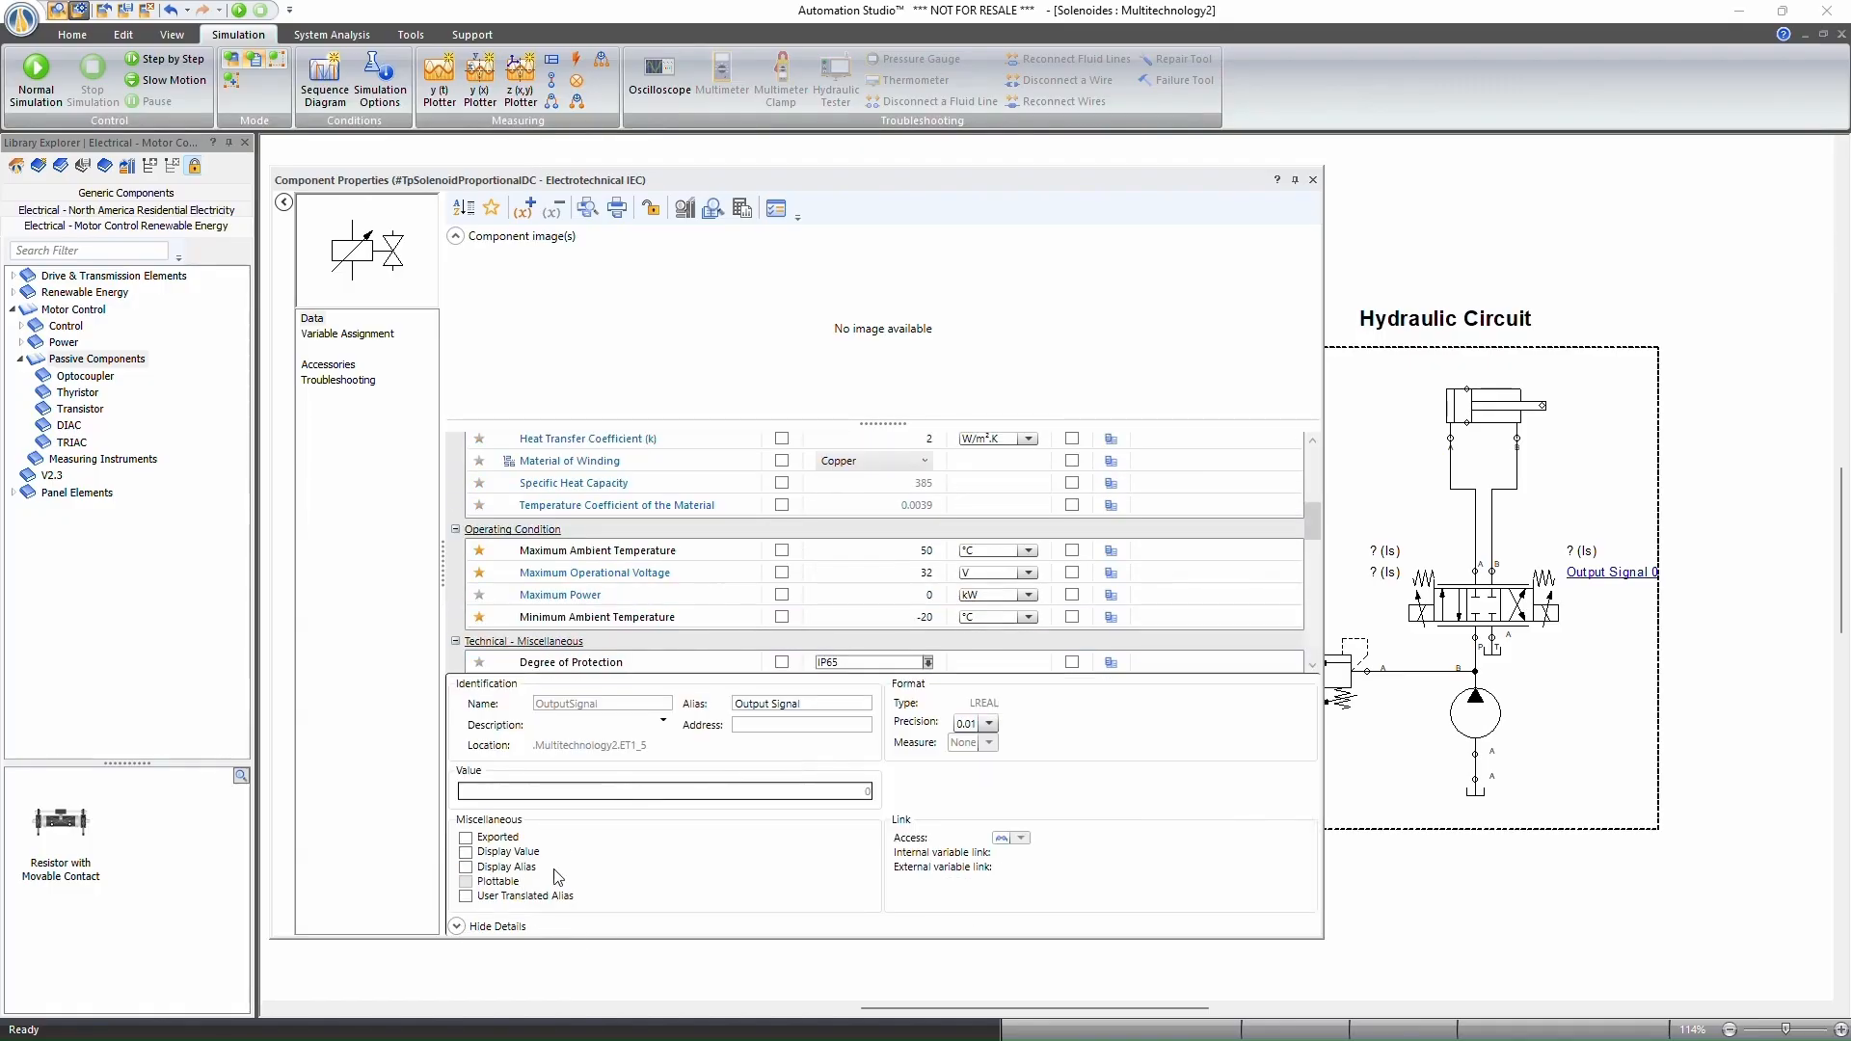
left_click(467, 853)
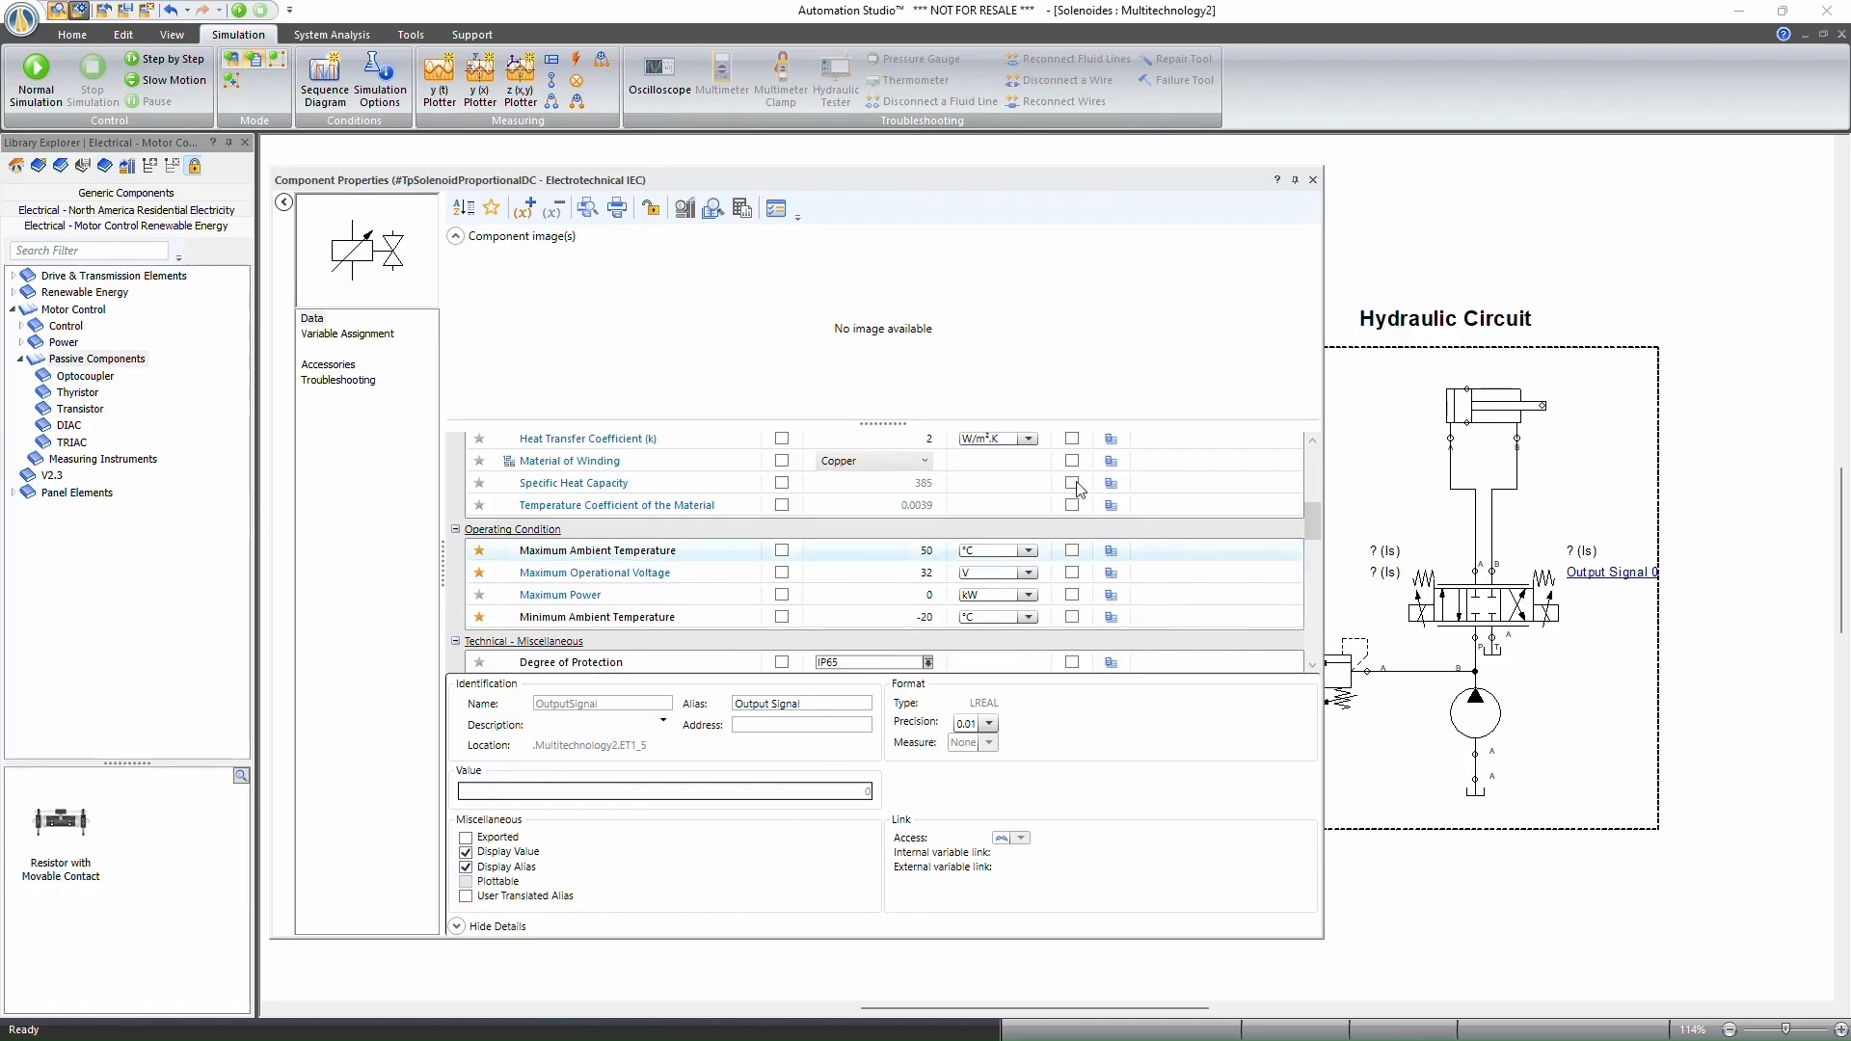
left_click(1313, 179)
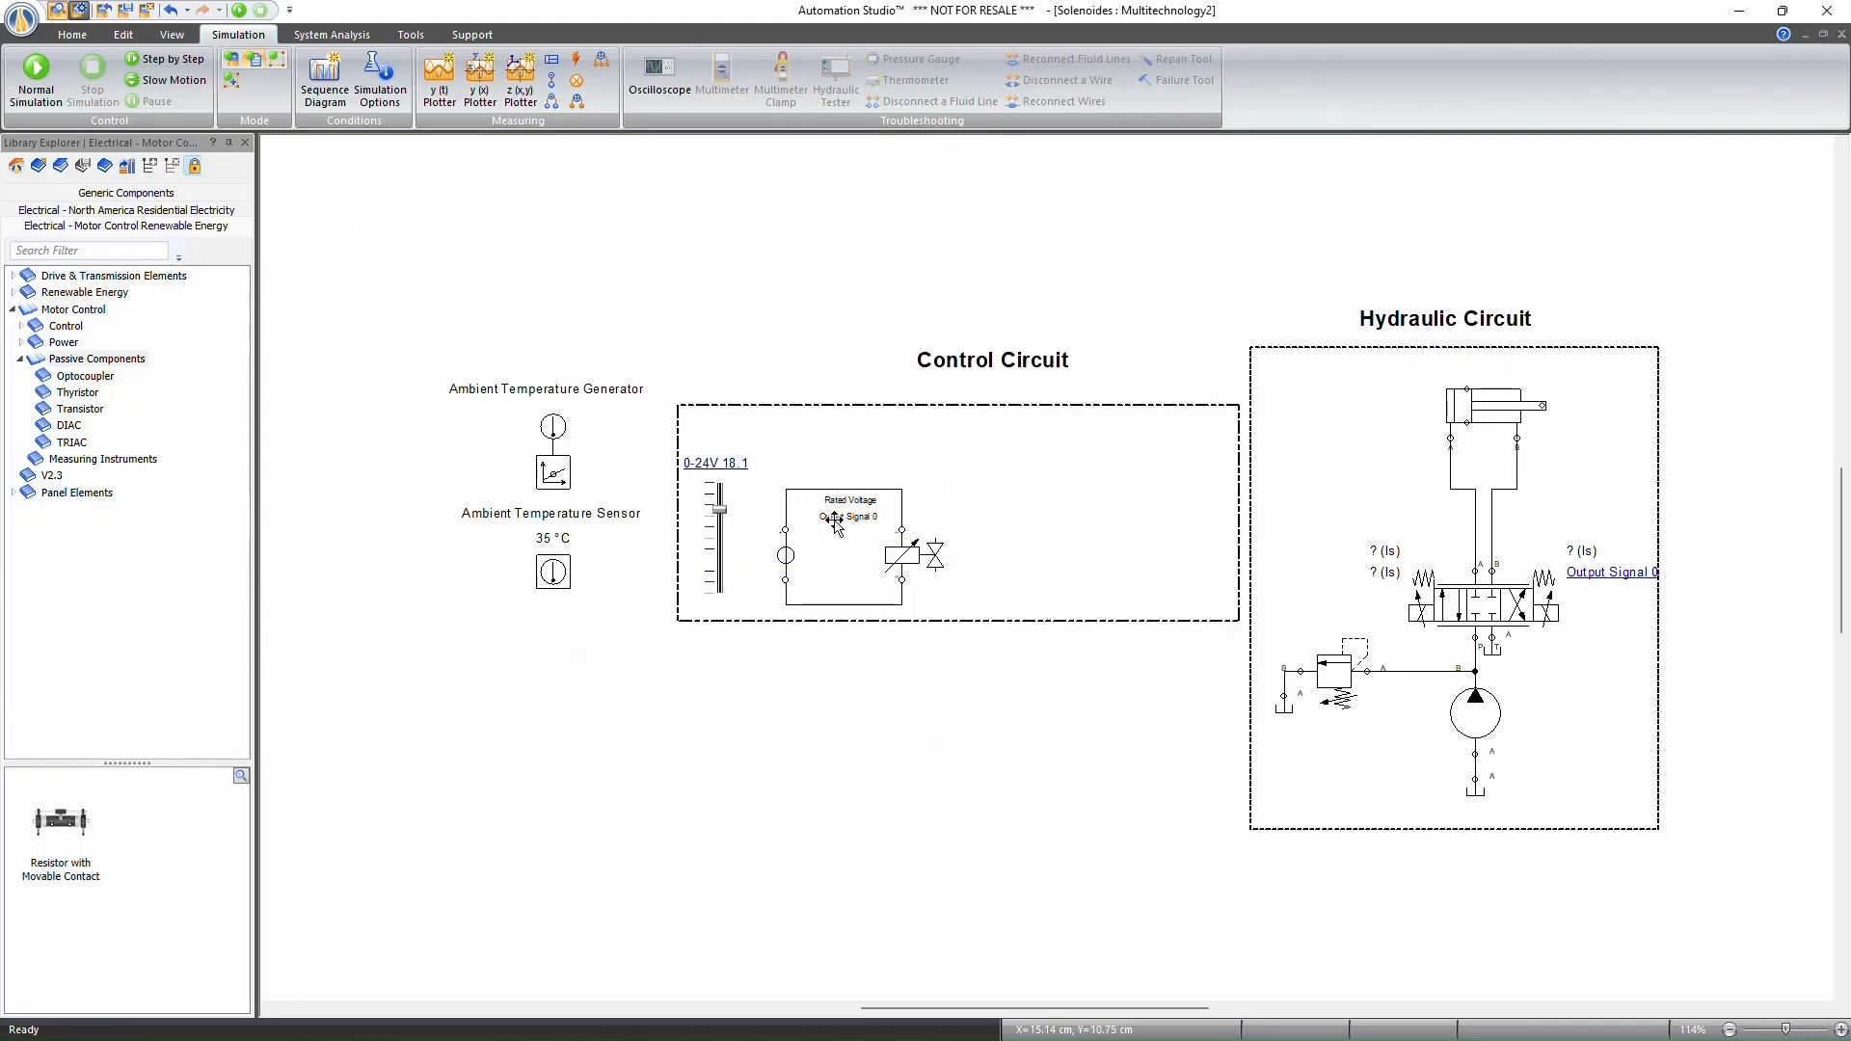
left_click_drag(837, 526, 998, 528)
Simulate the Multitechnology2 circuit with the Ambient Temperature Generator raised to 35 °C, and stop the simulation.
left_click(37, 77)
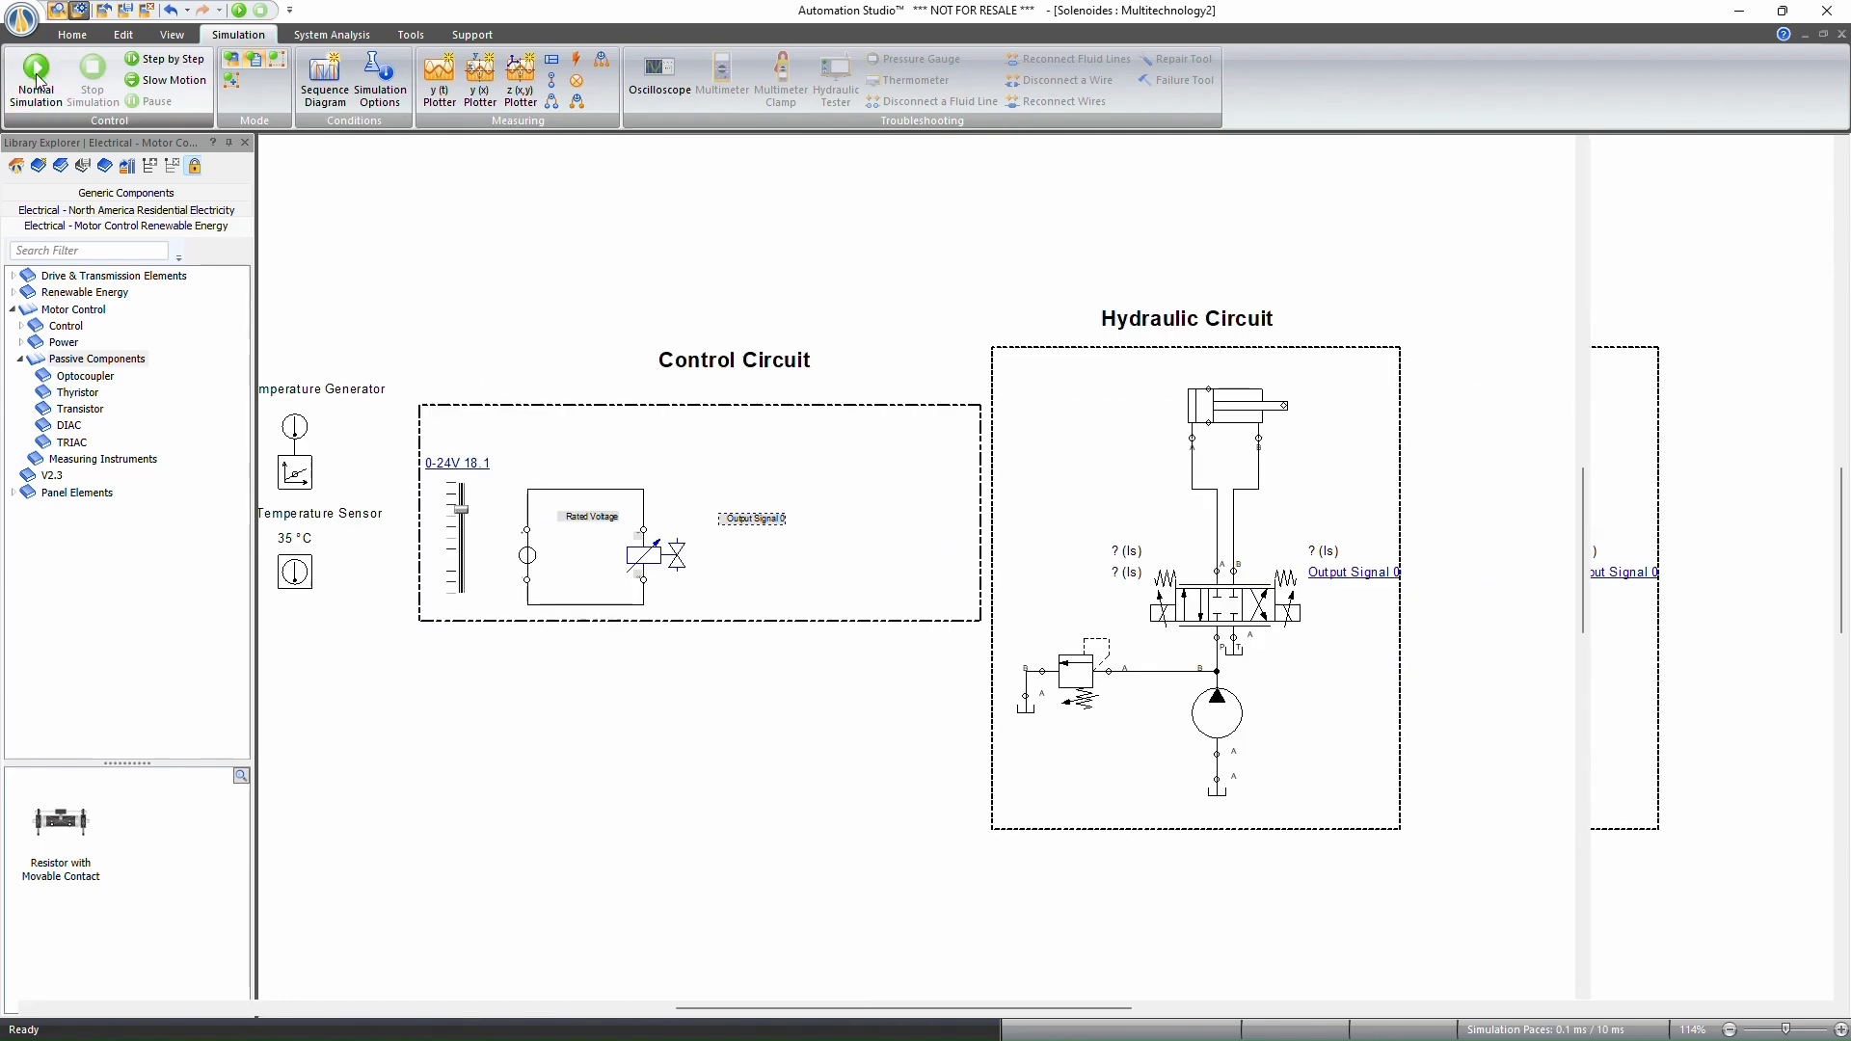
left_click(420, 475)
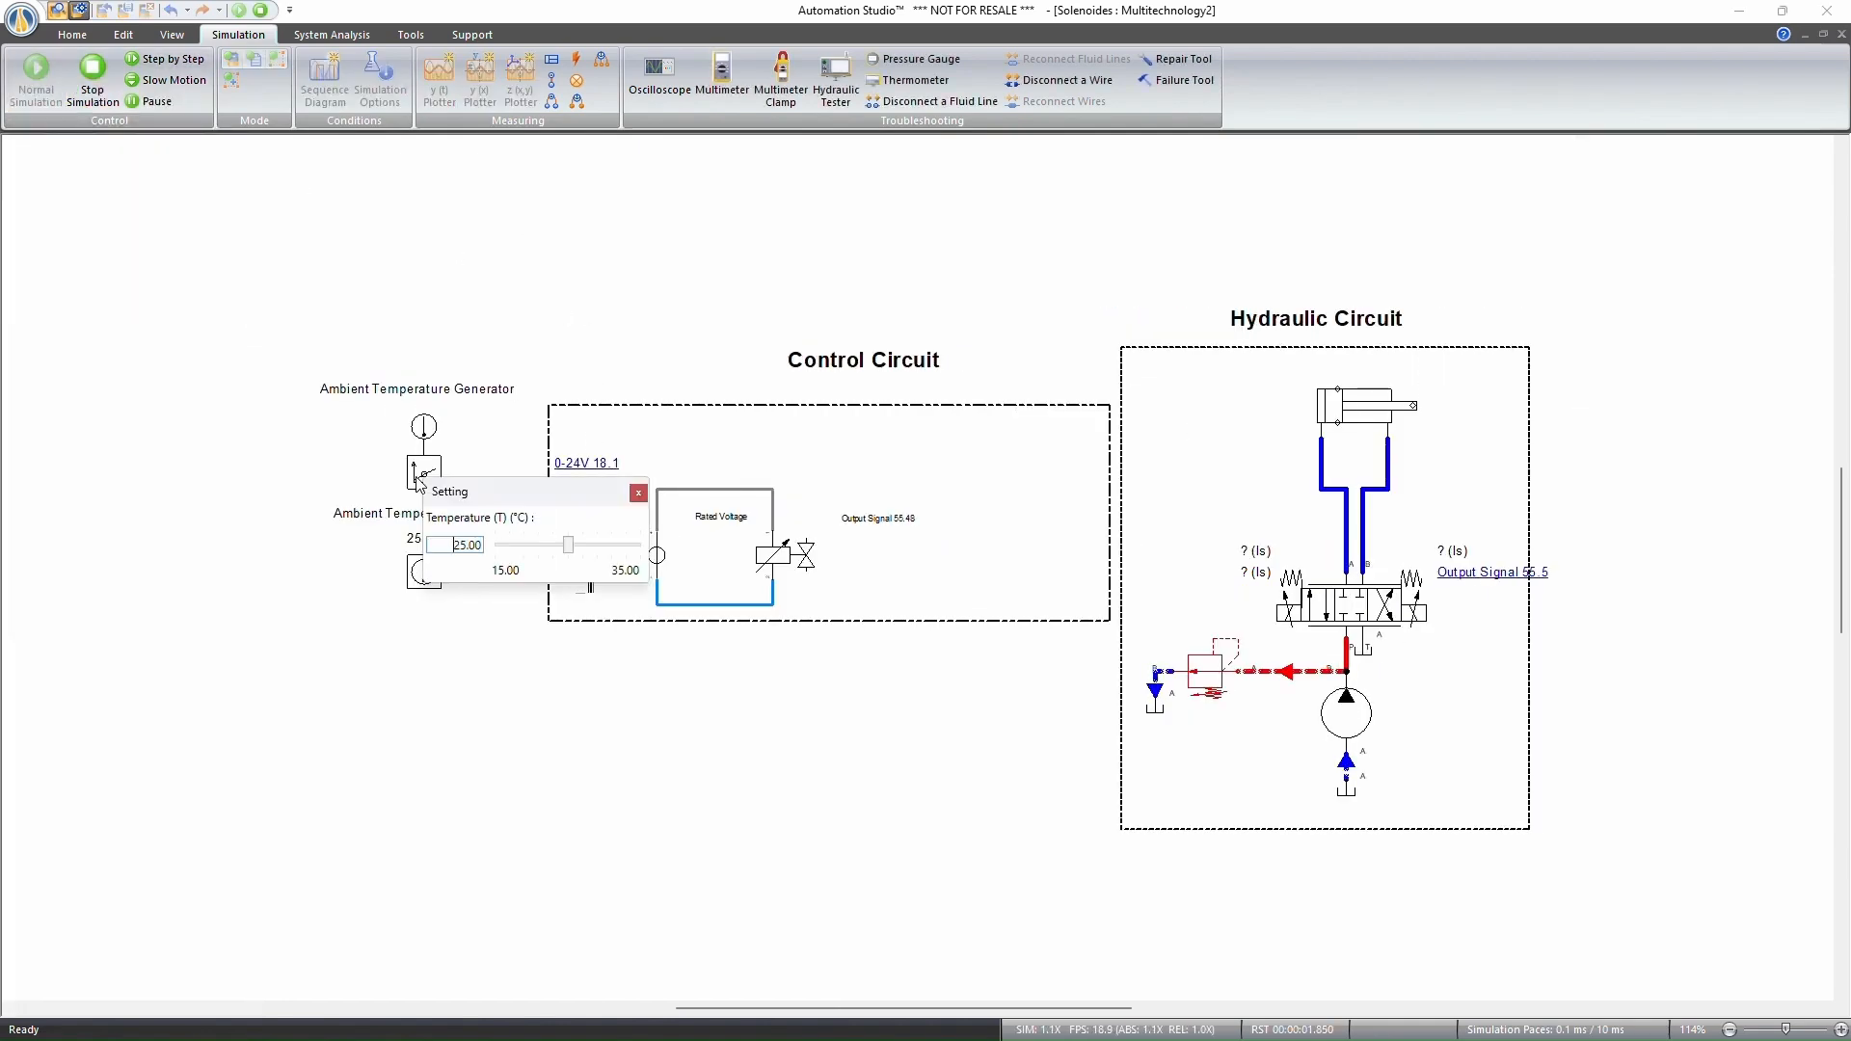
left_click(335, 547)
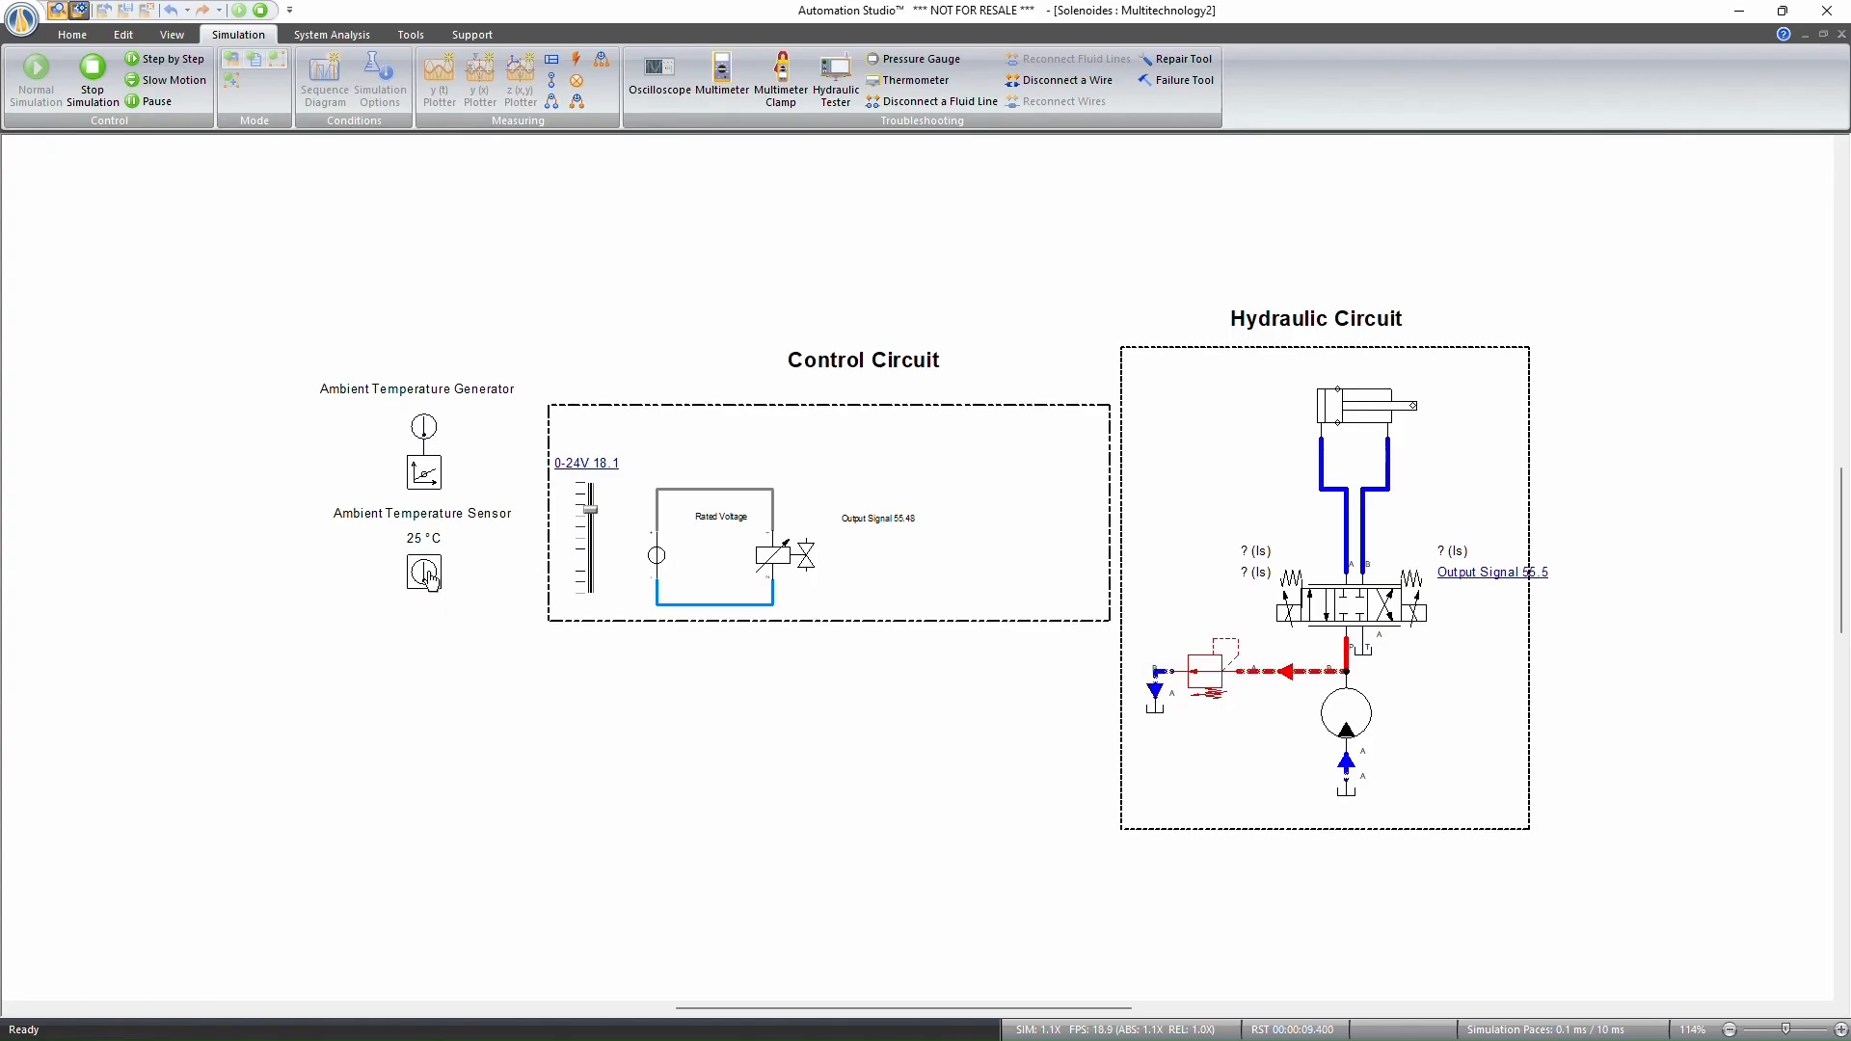
left_click(426, 573)
left_click_drag(545, 494, 752, 270)
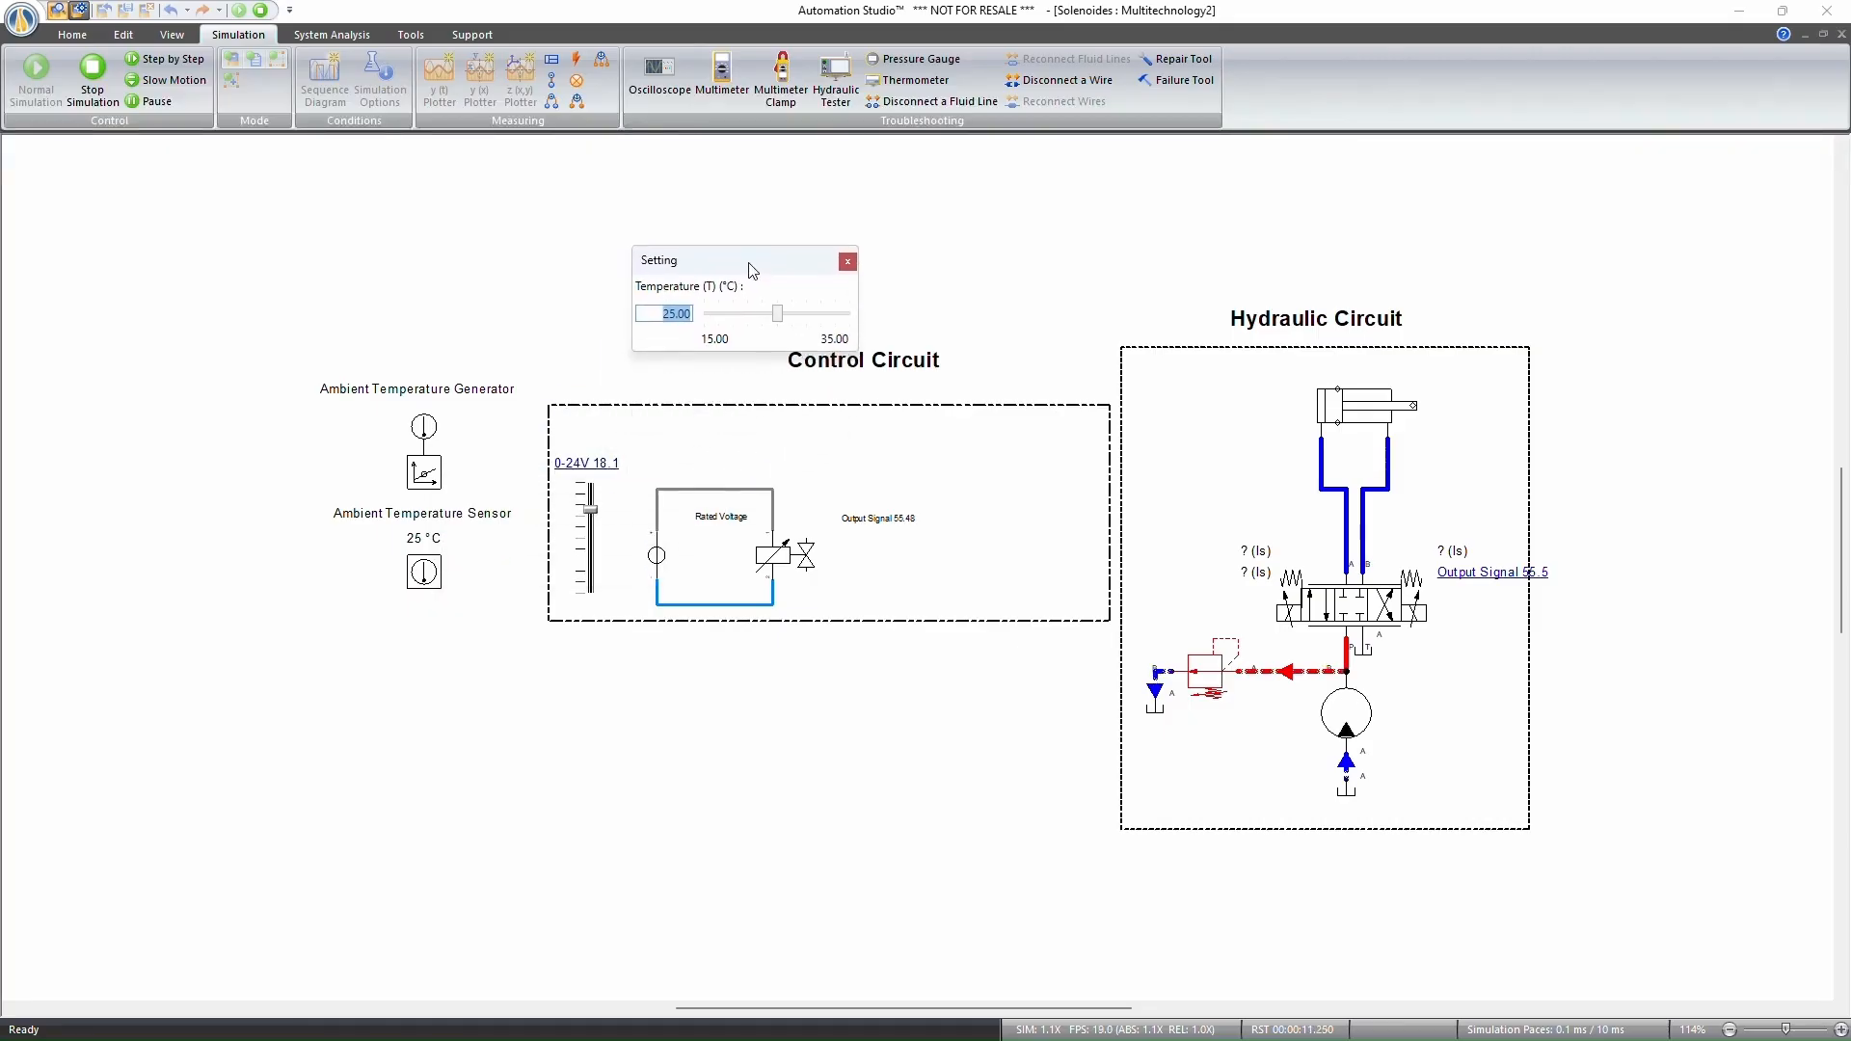
type("35")
key("Return")
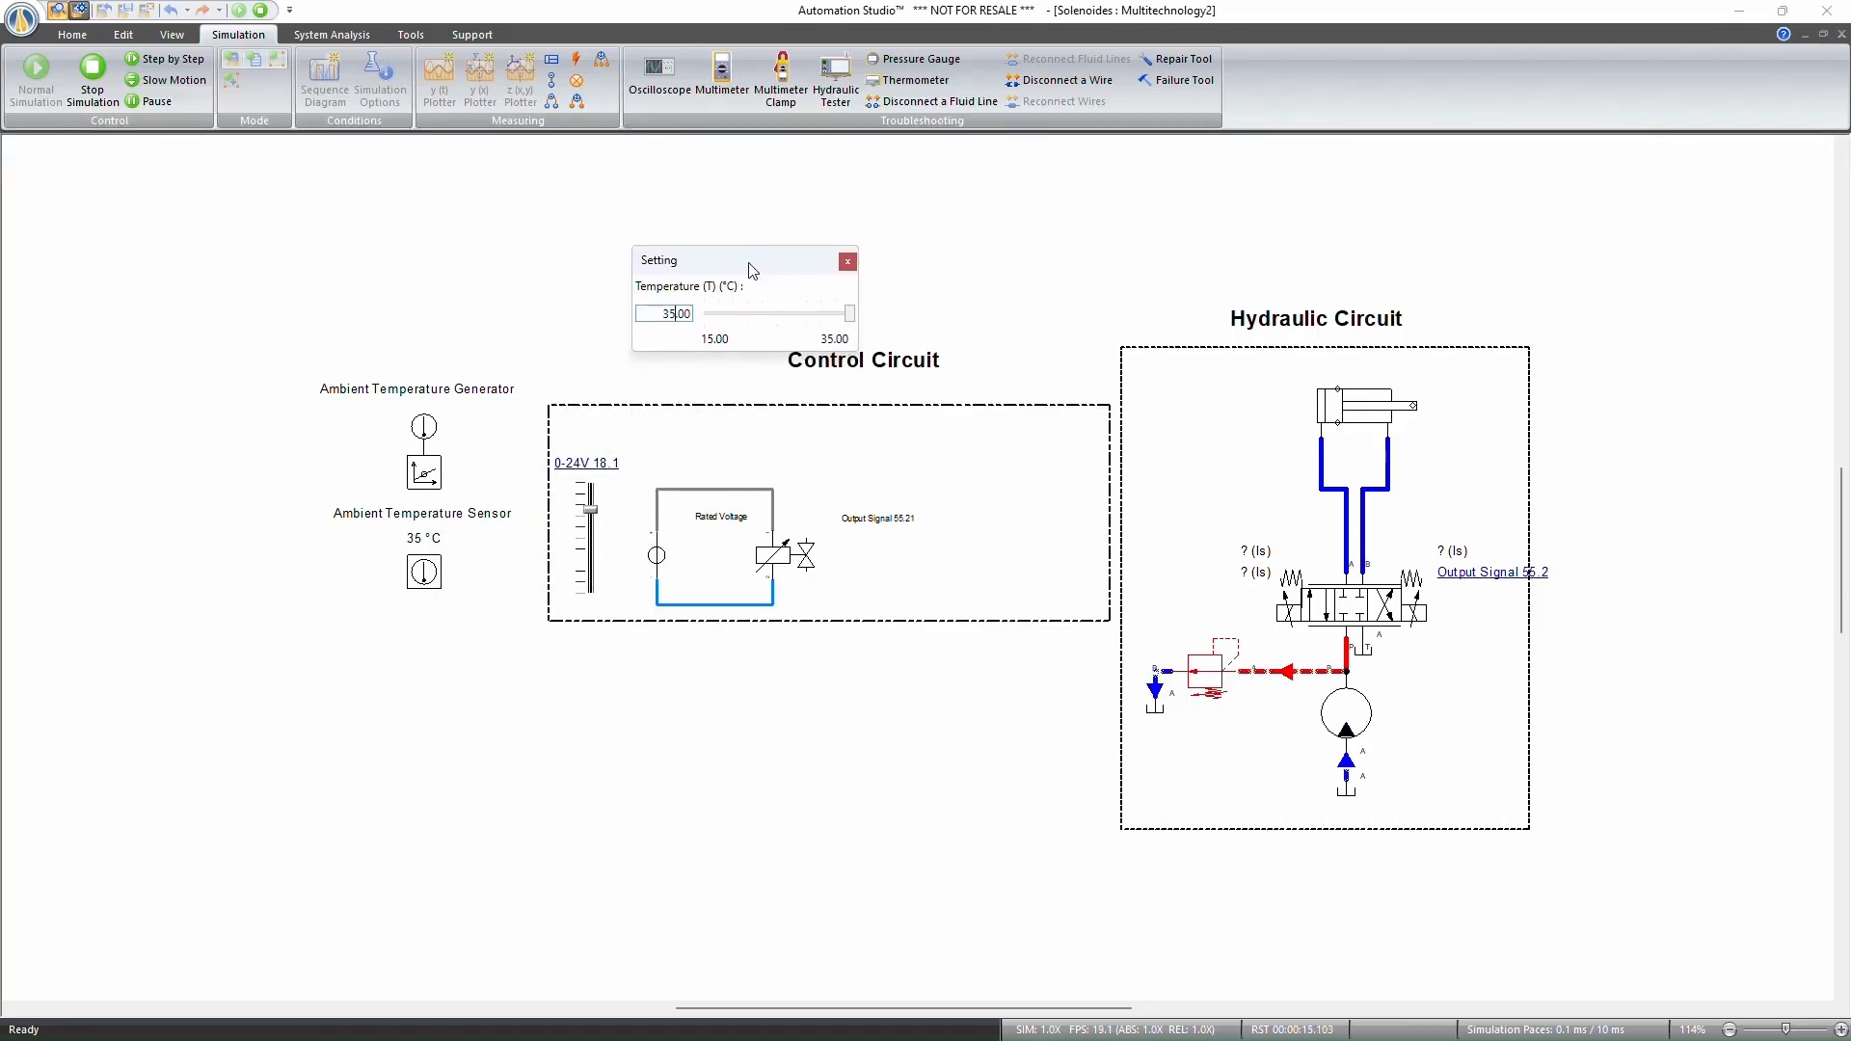
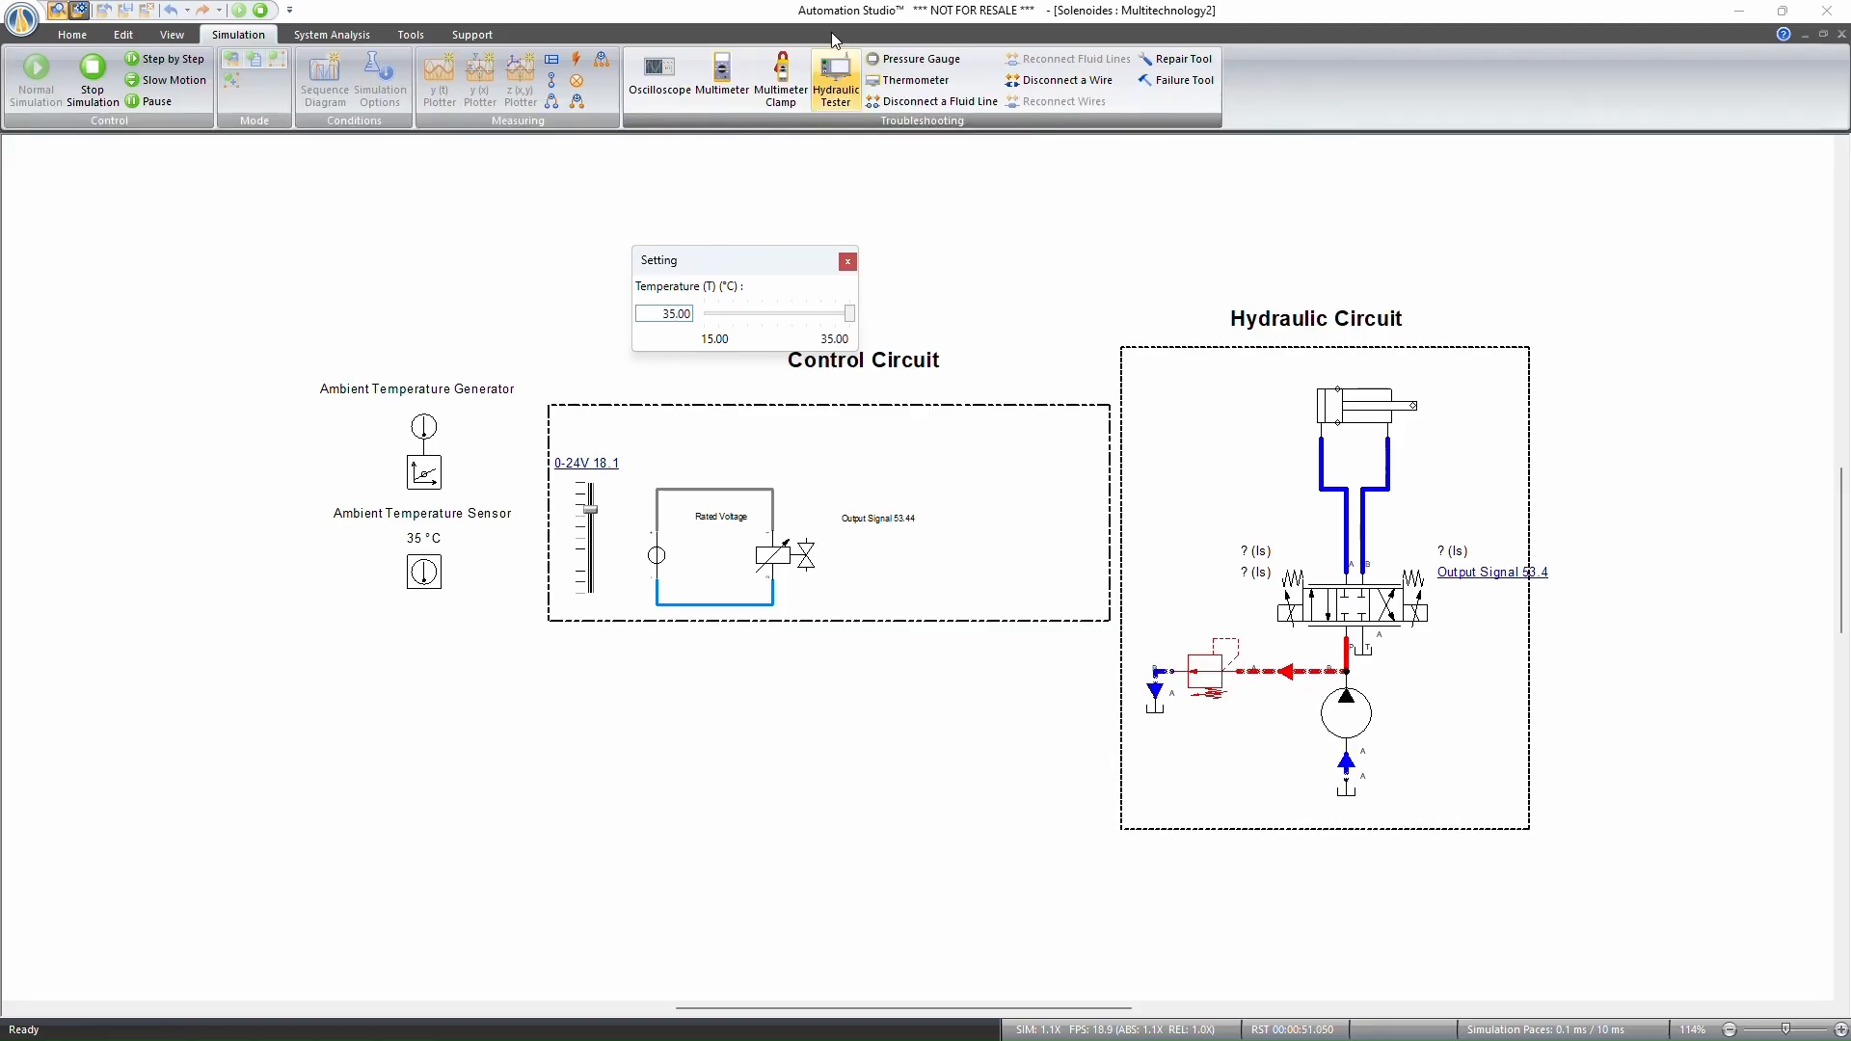
left_click(93, 70)
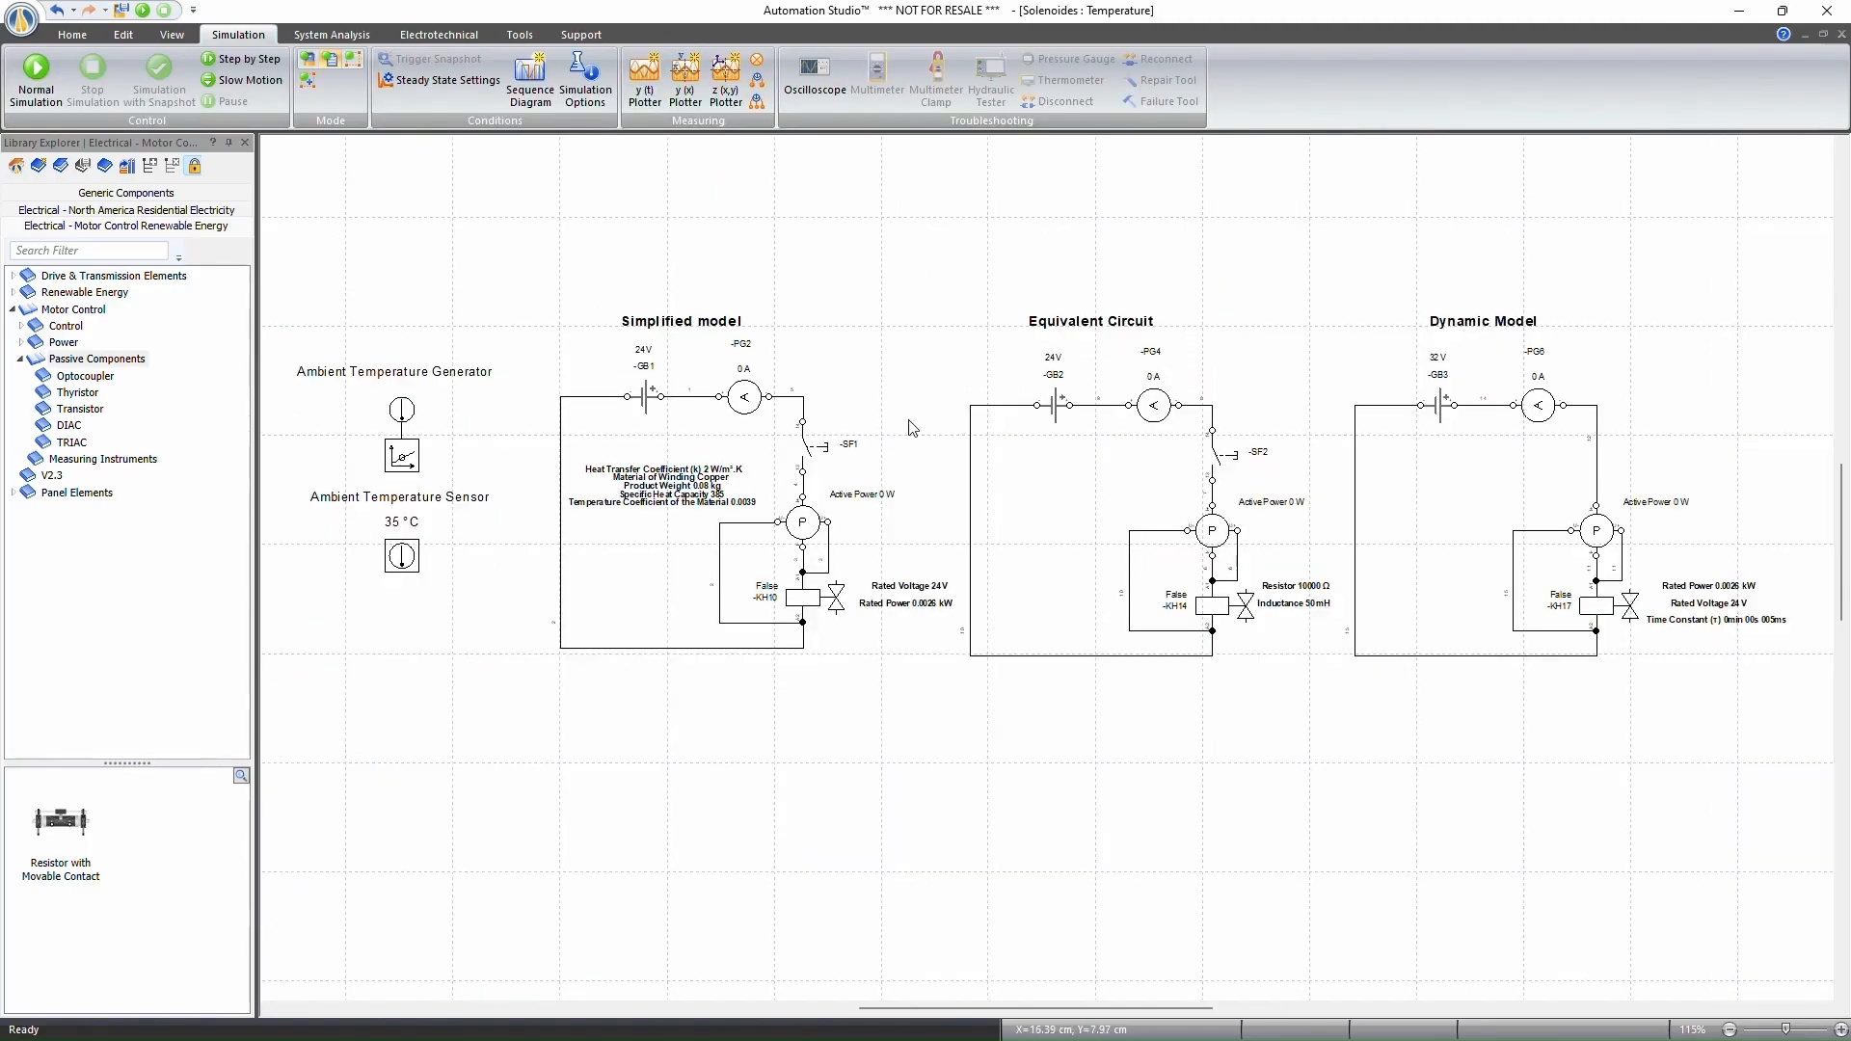
In the Temperature diagram, review the -KH10 solenoid's simulation model choices, keep Simplify Circuit and hide the variable details.
double_click(817, 600)
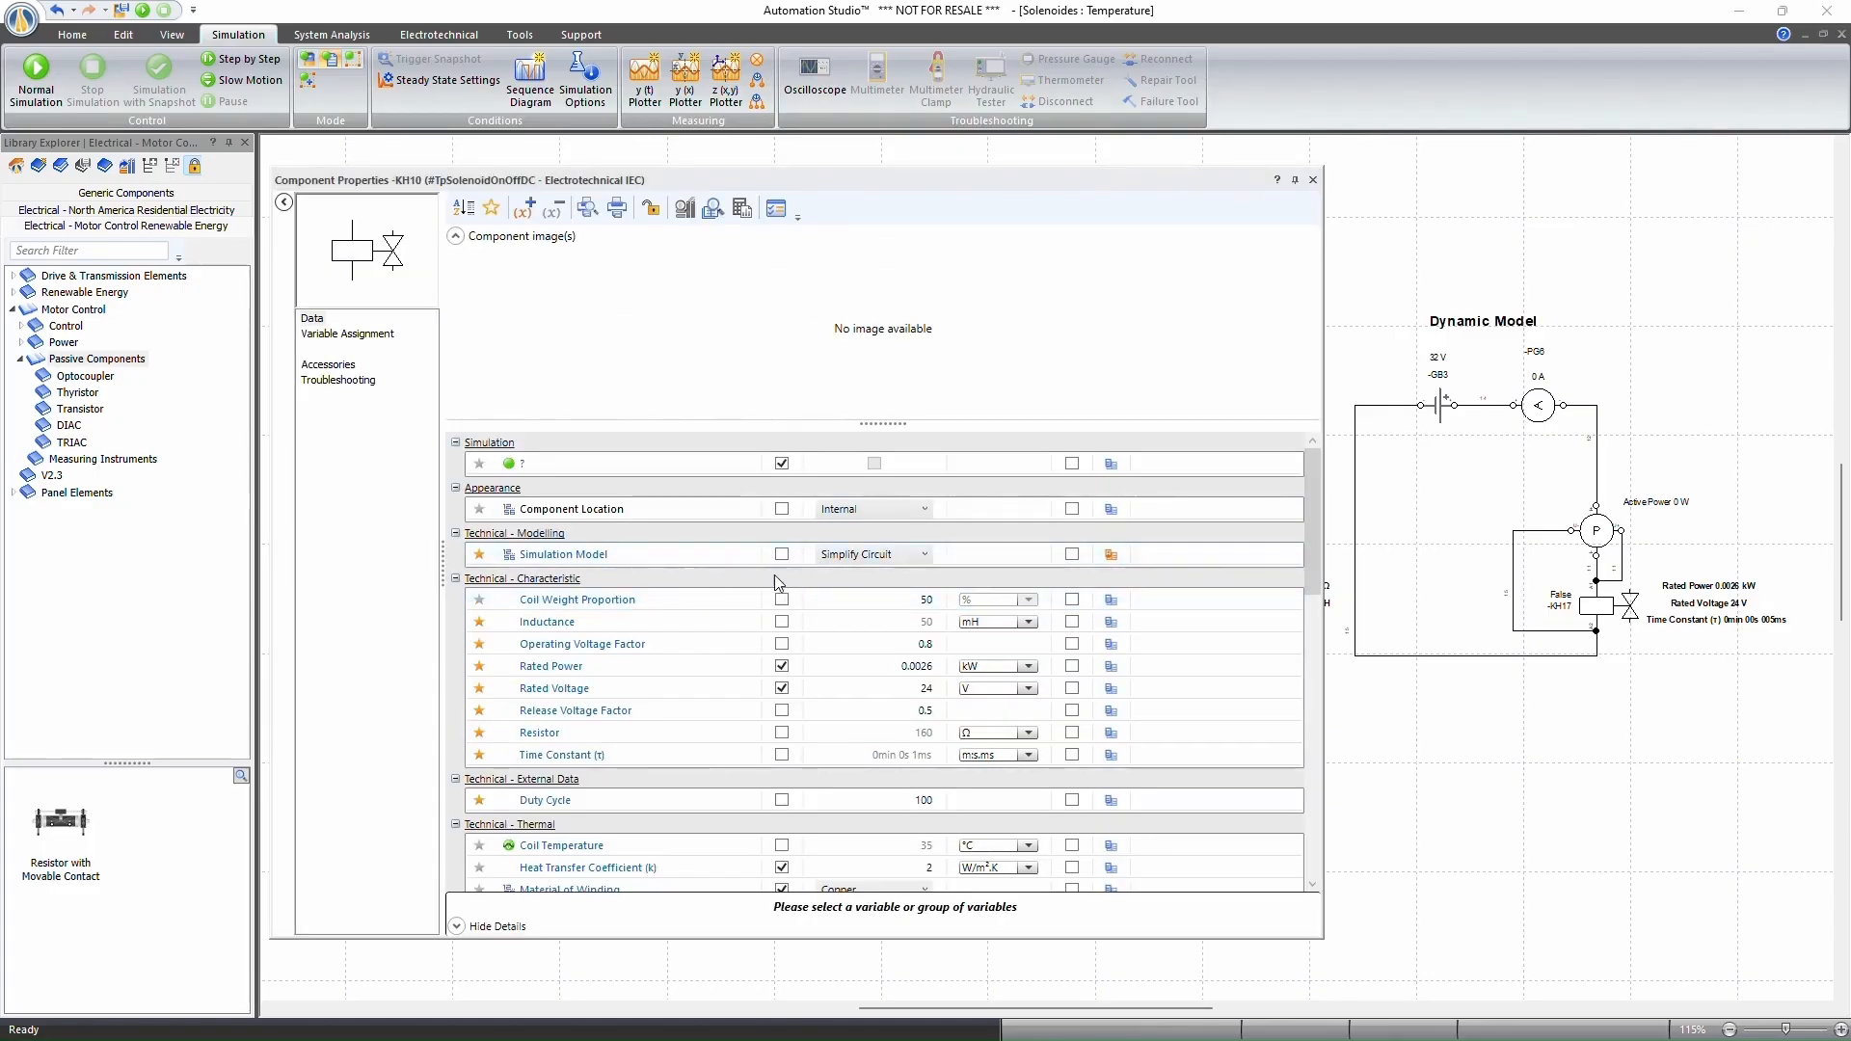
left_click(846, 566)
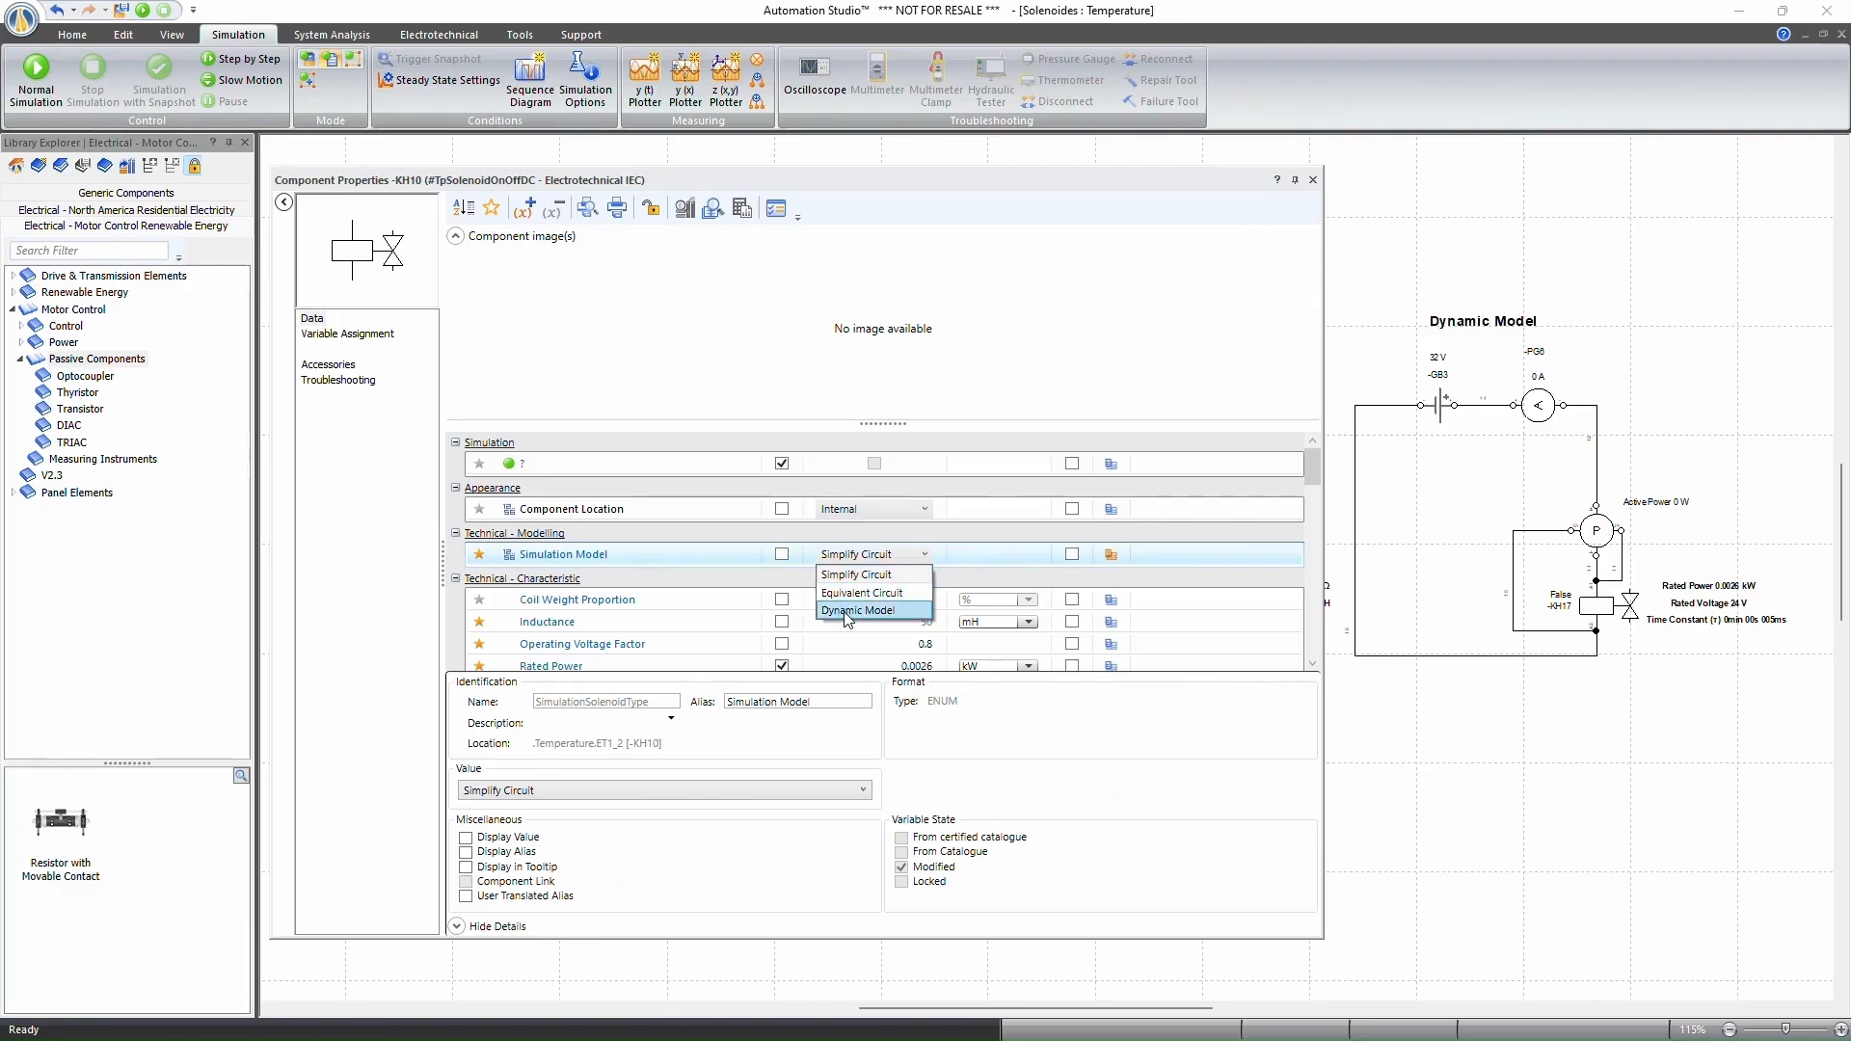
left_click(853, 576)
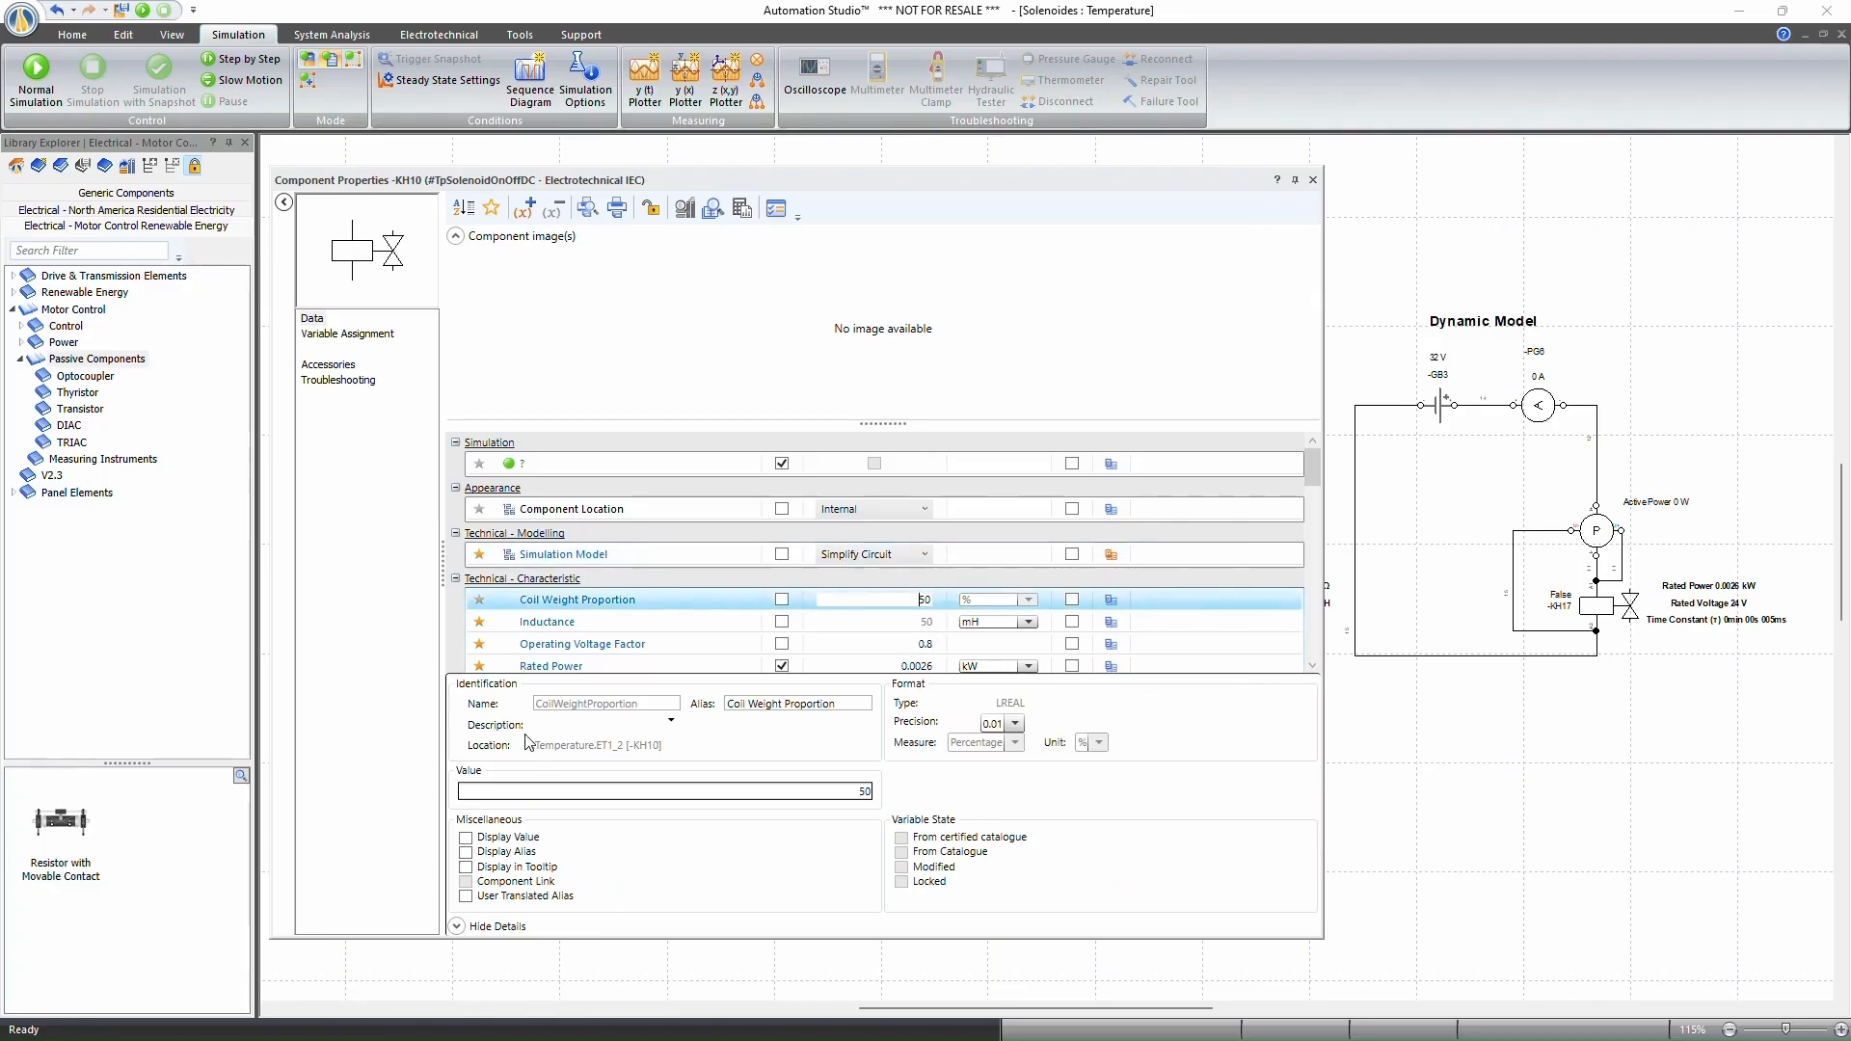
left_click(458, 927)
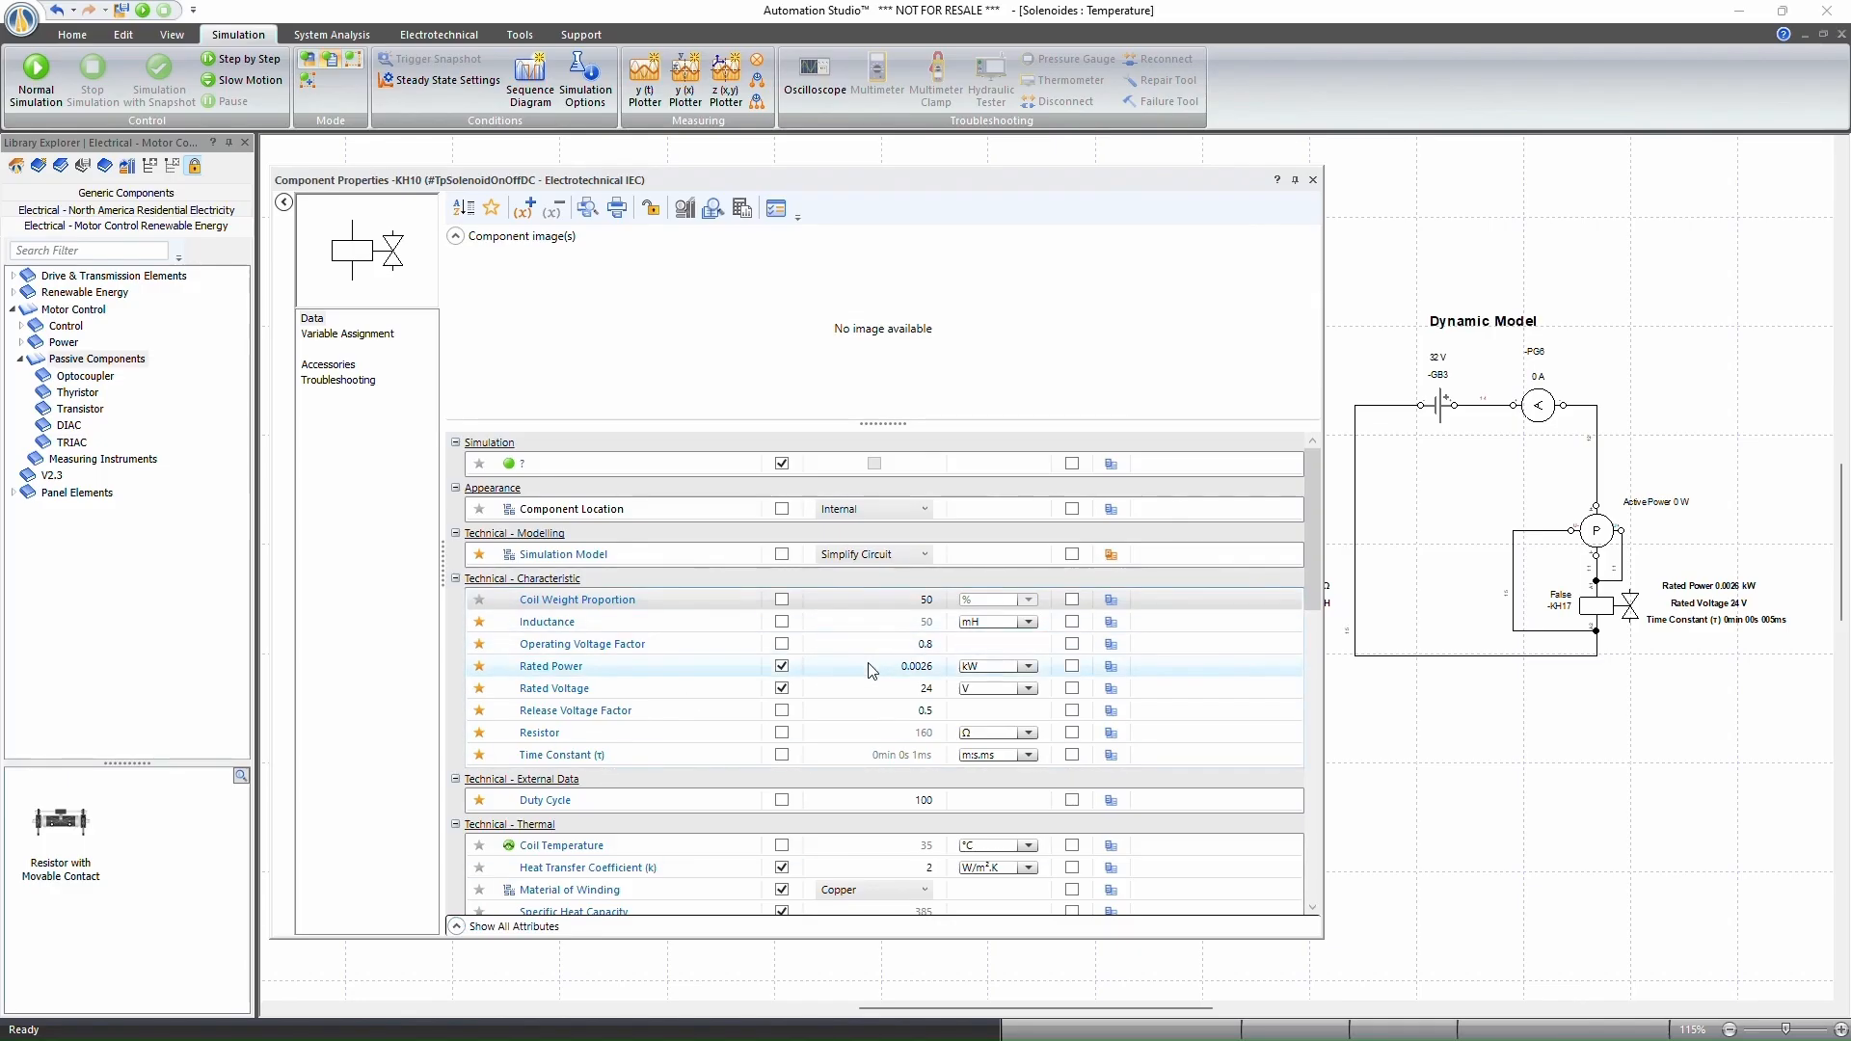
Change the unit of the -KH10 solenoid's Rated Power to W.
left_click(1029, 667)
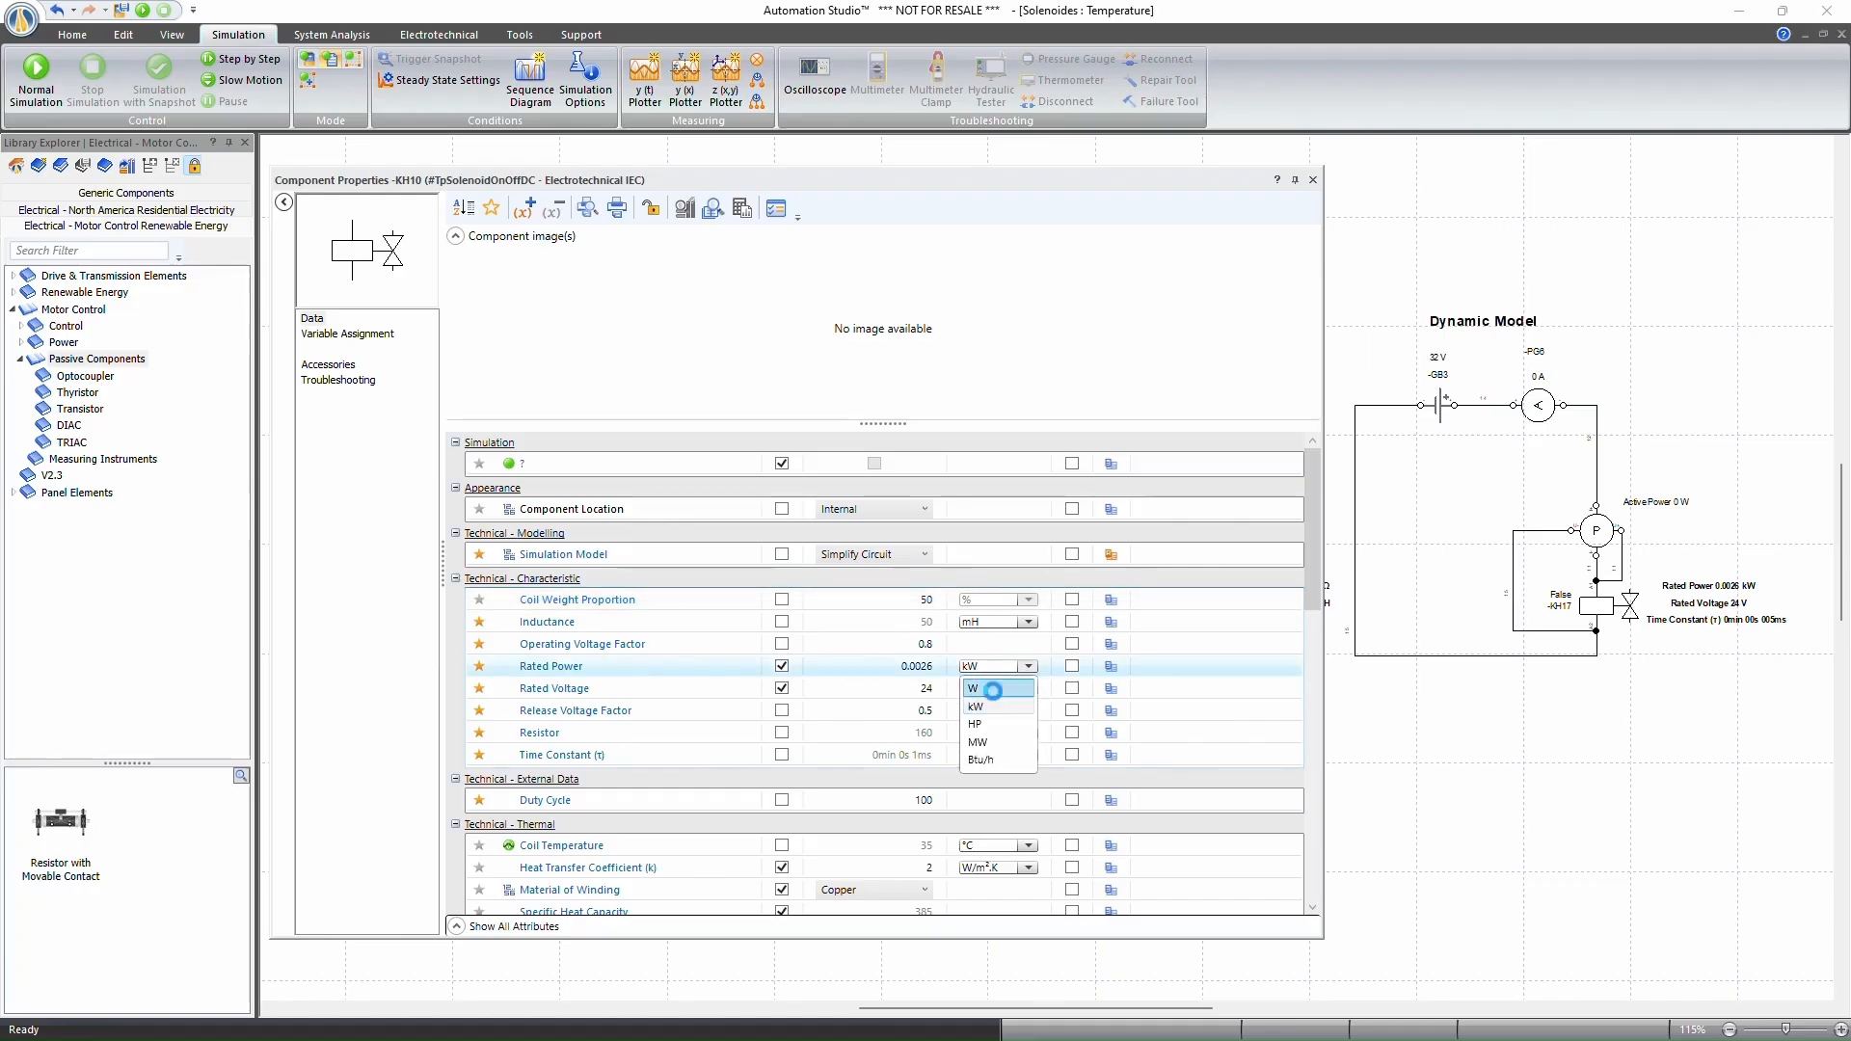
left_click(984, 696)
left_click(870, 667)
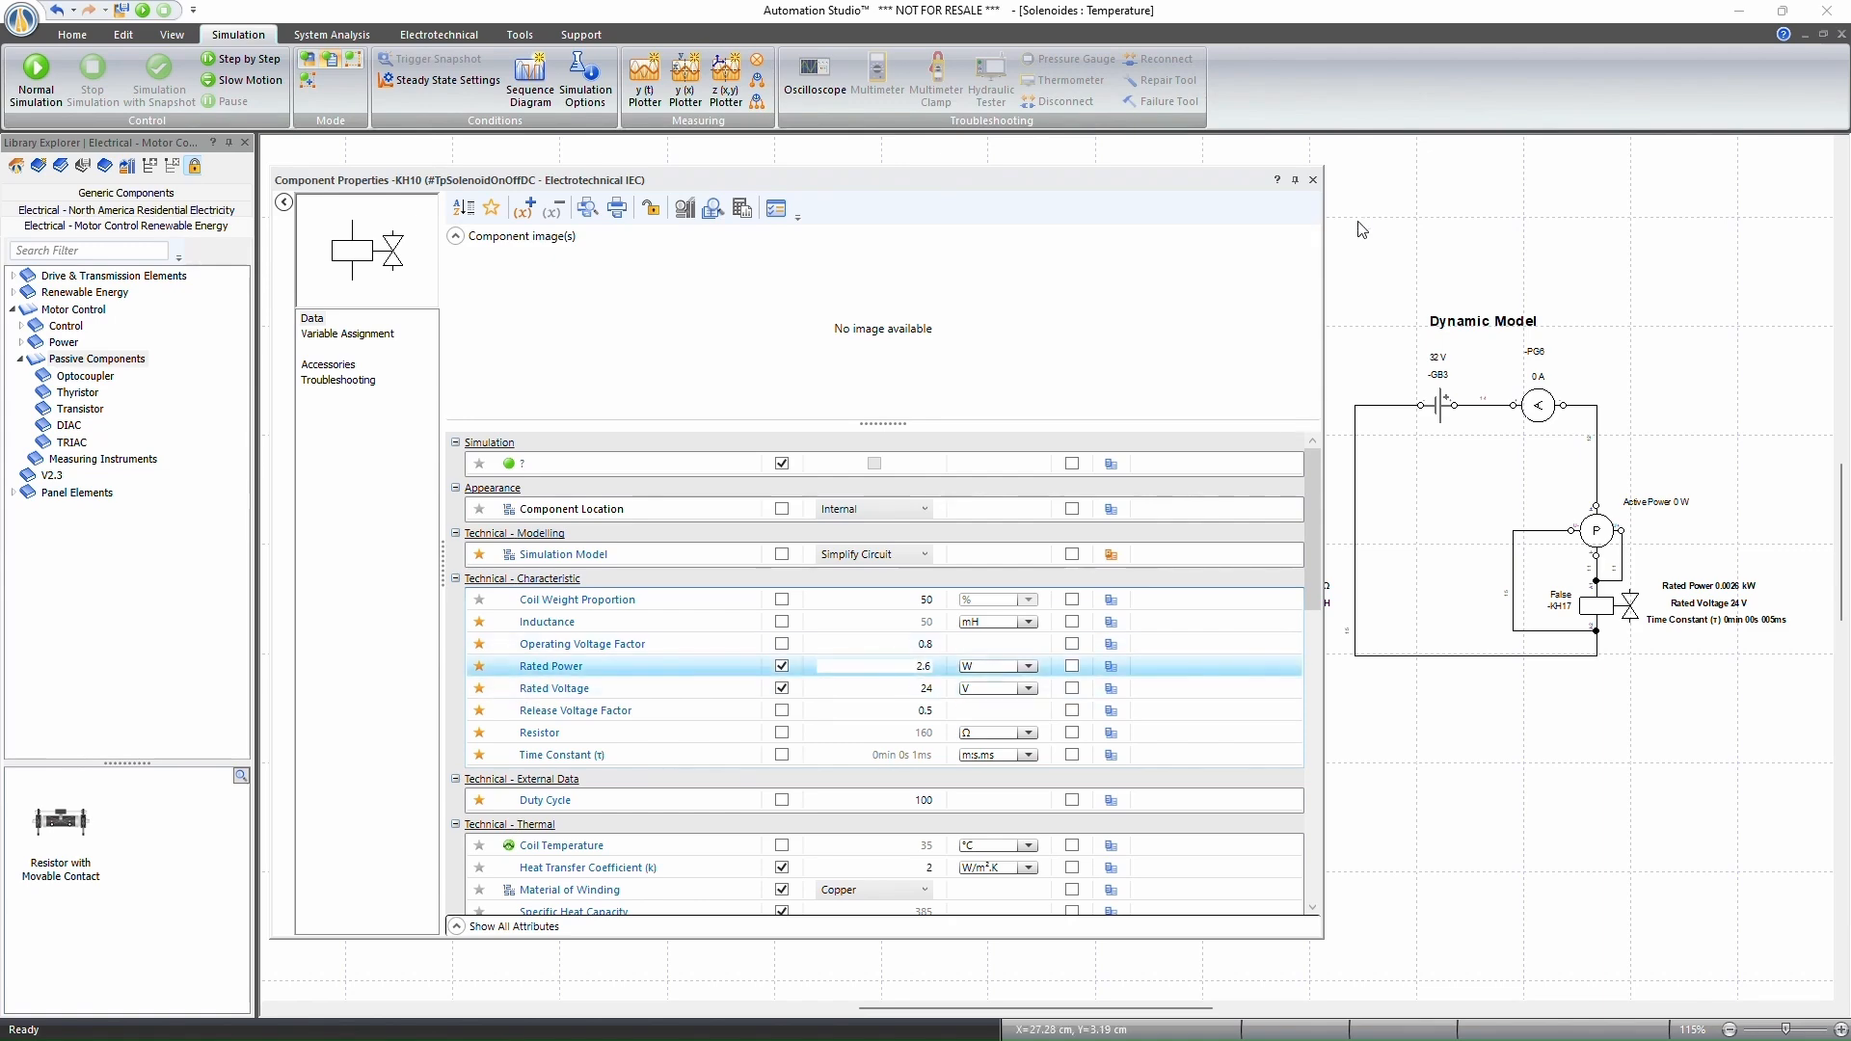
Switch the -KH10 solenoid's Simulation Model to Equivalent Circuit, change it again to Dynamic Model, and close the properties.
left_click(839, 557)
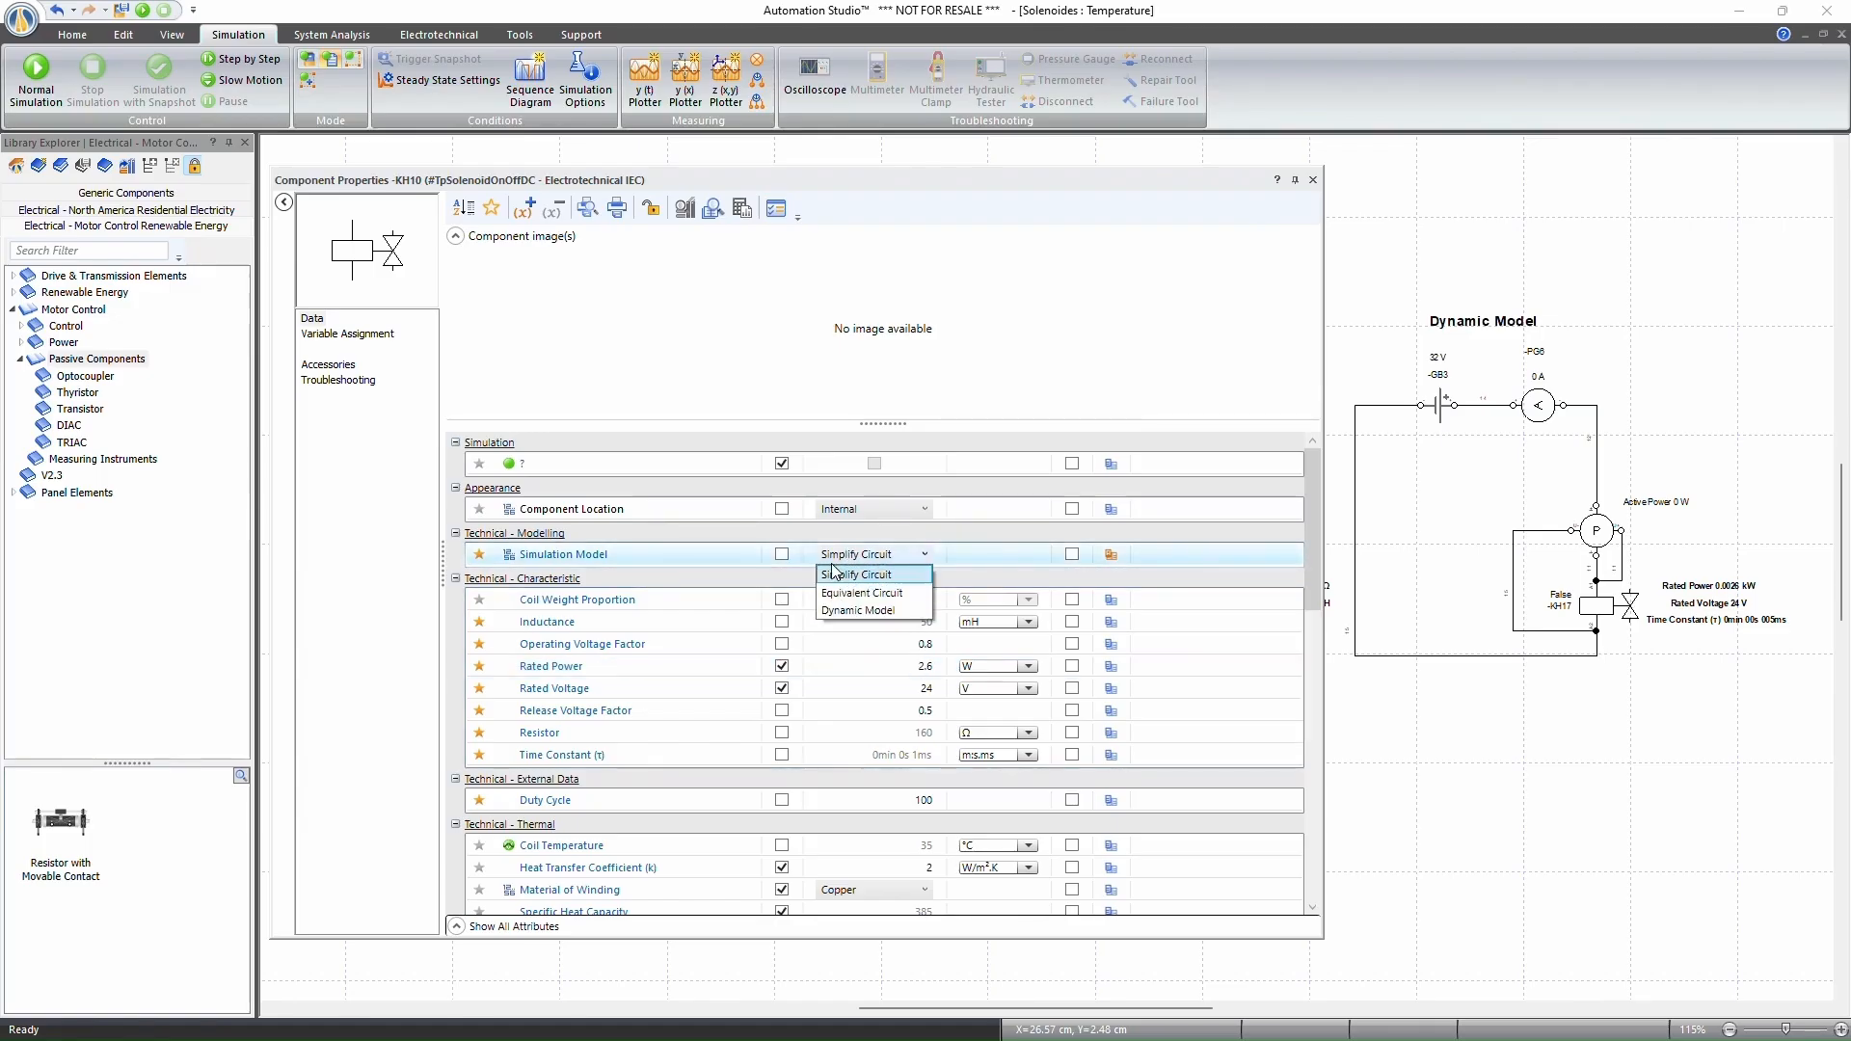
left_click(831, 593)
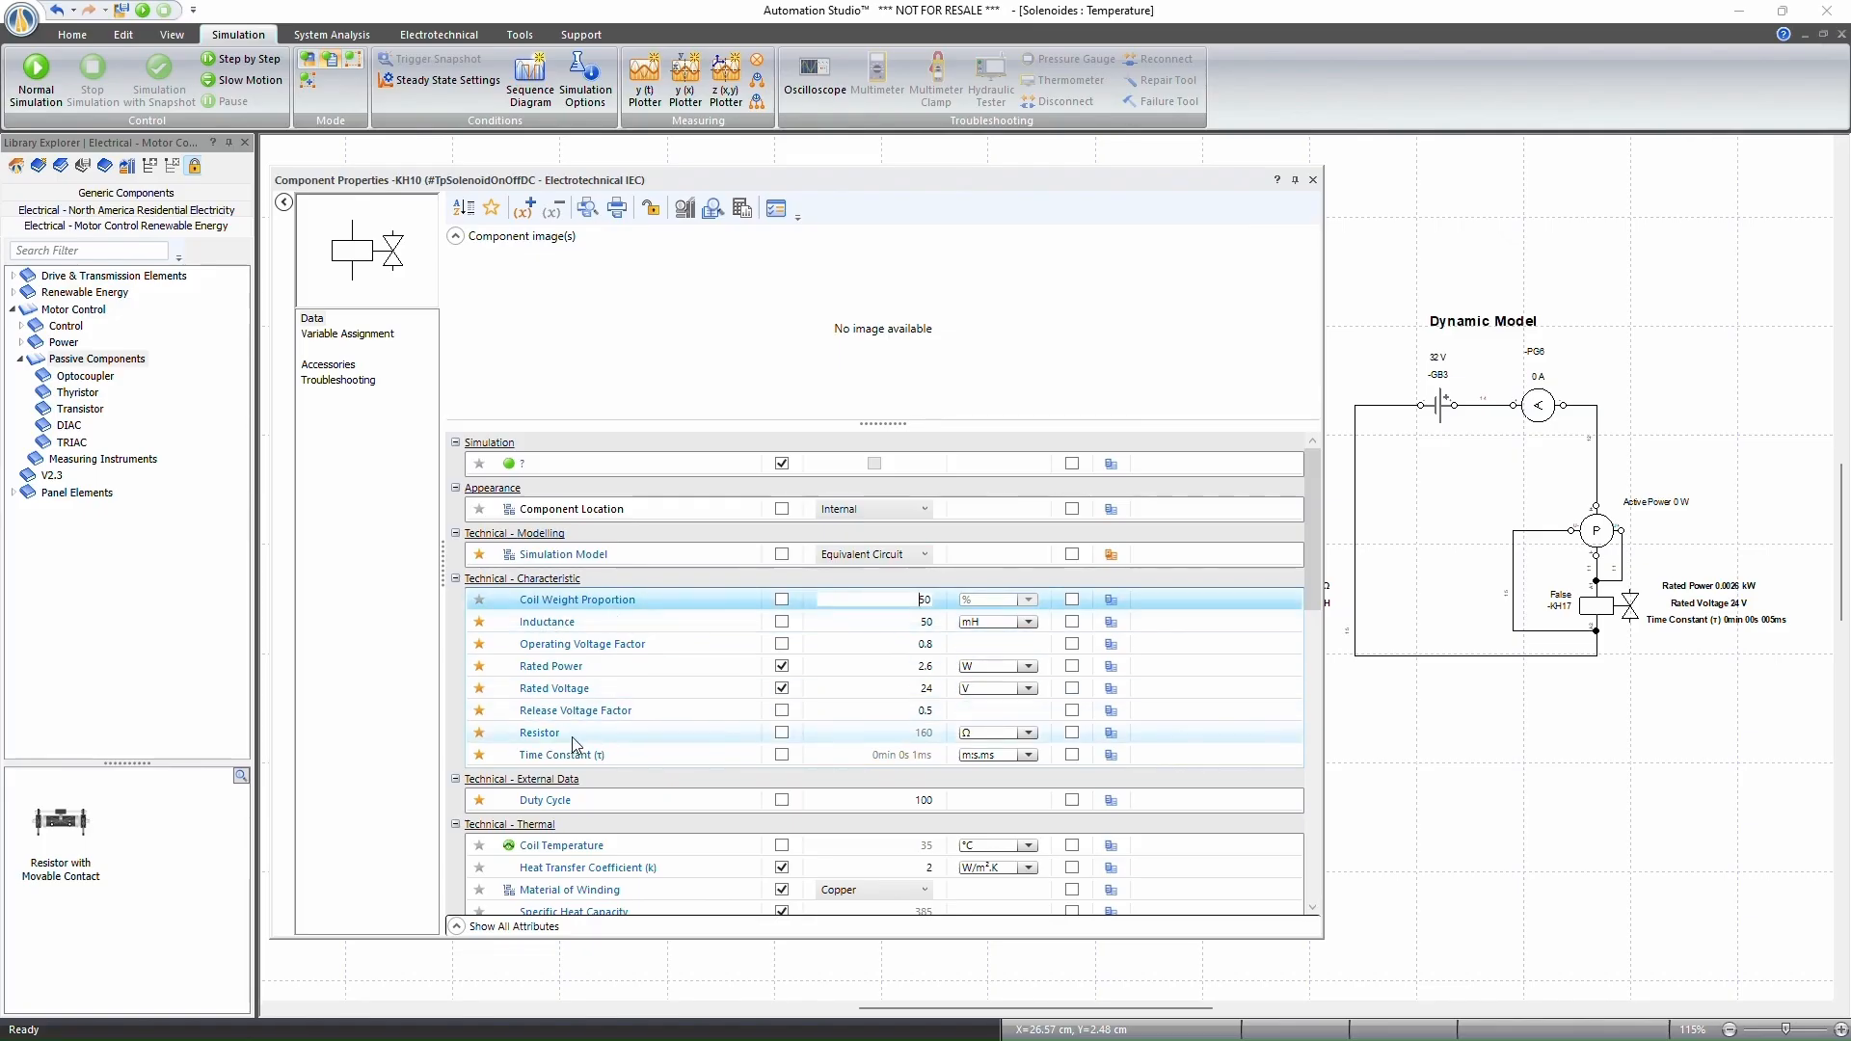
left_click(808, 602)
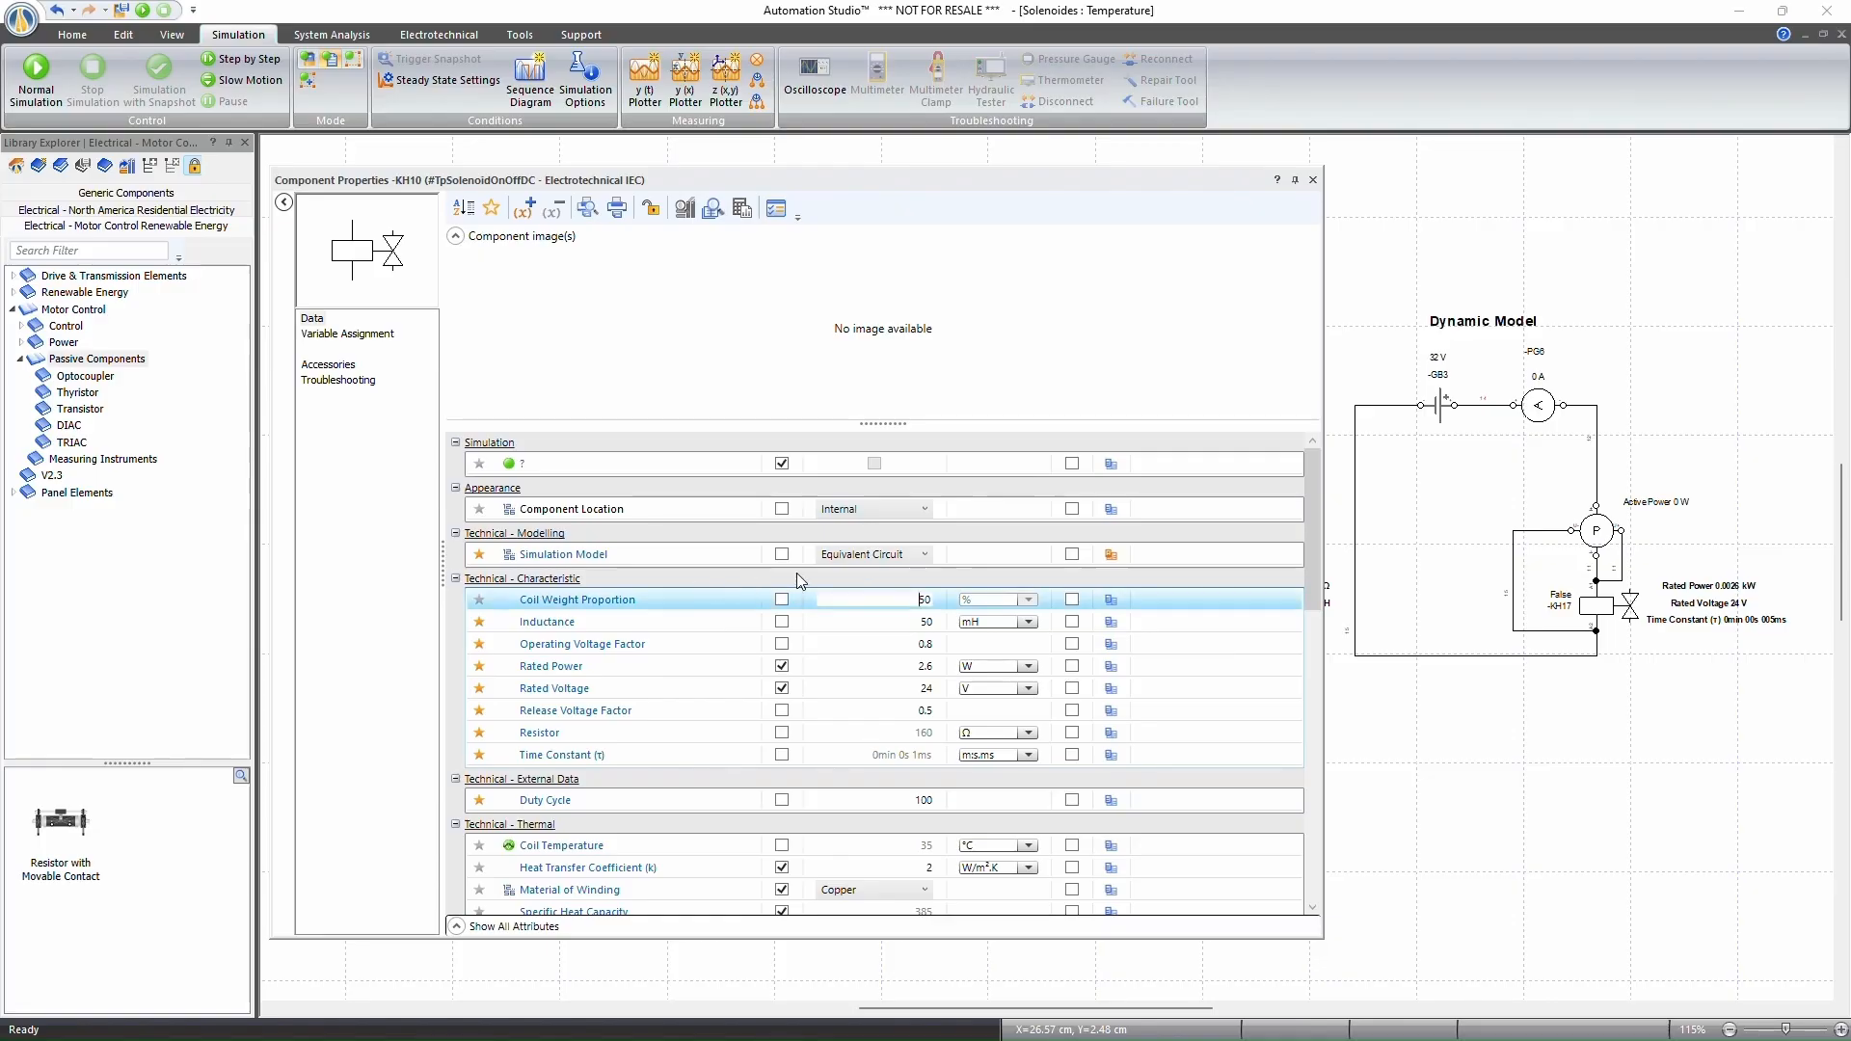
left_click(858, 555)
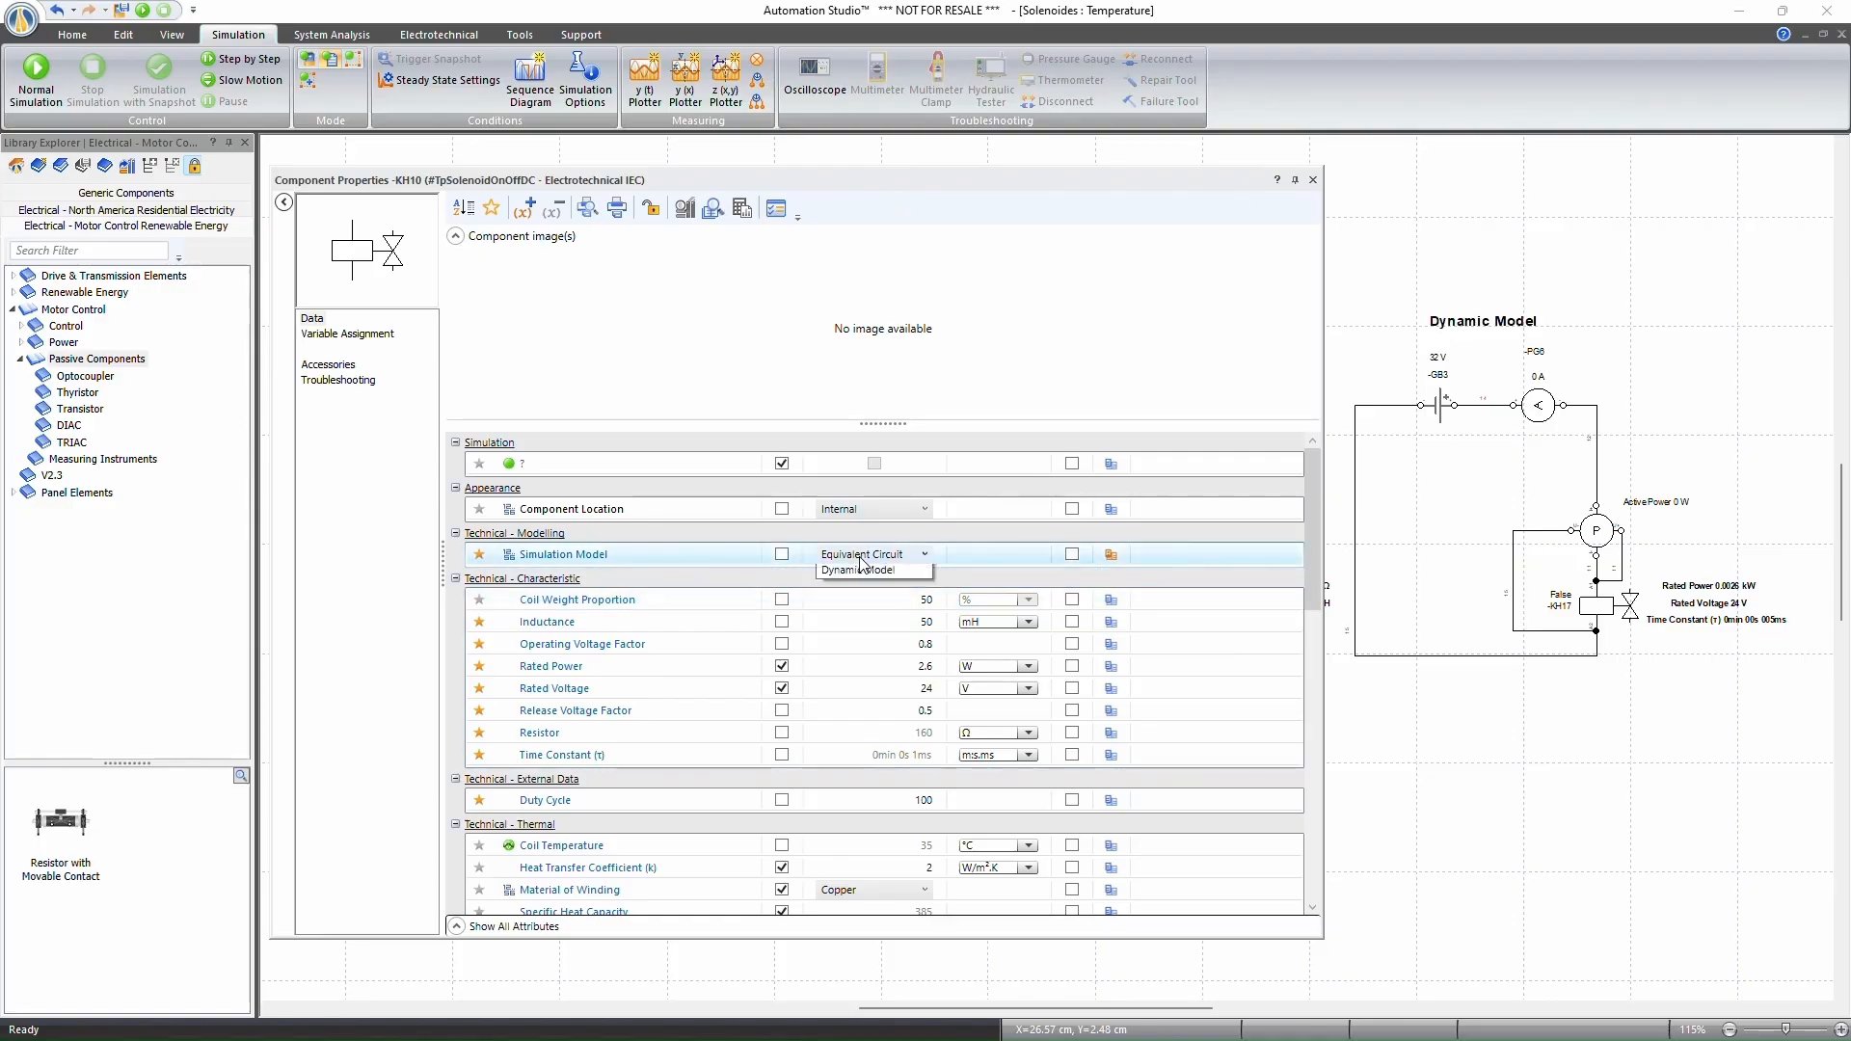
left_click(861, 613)
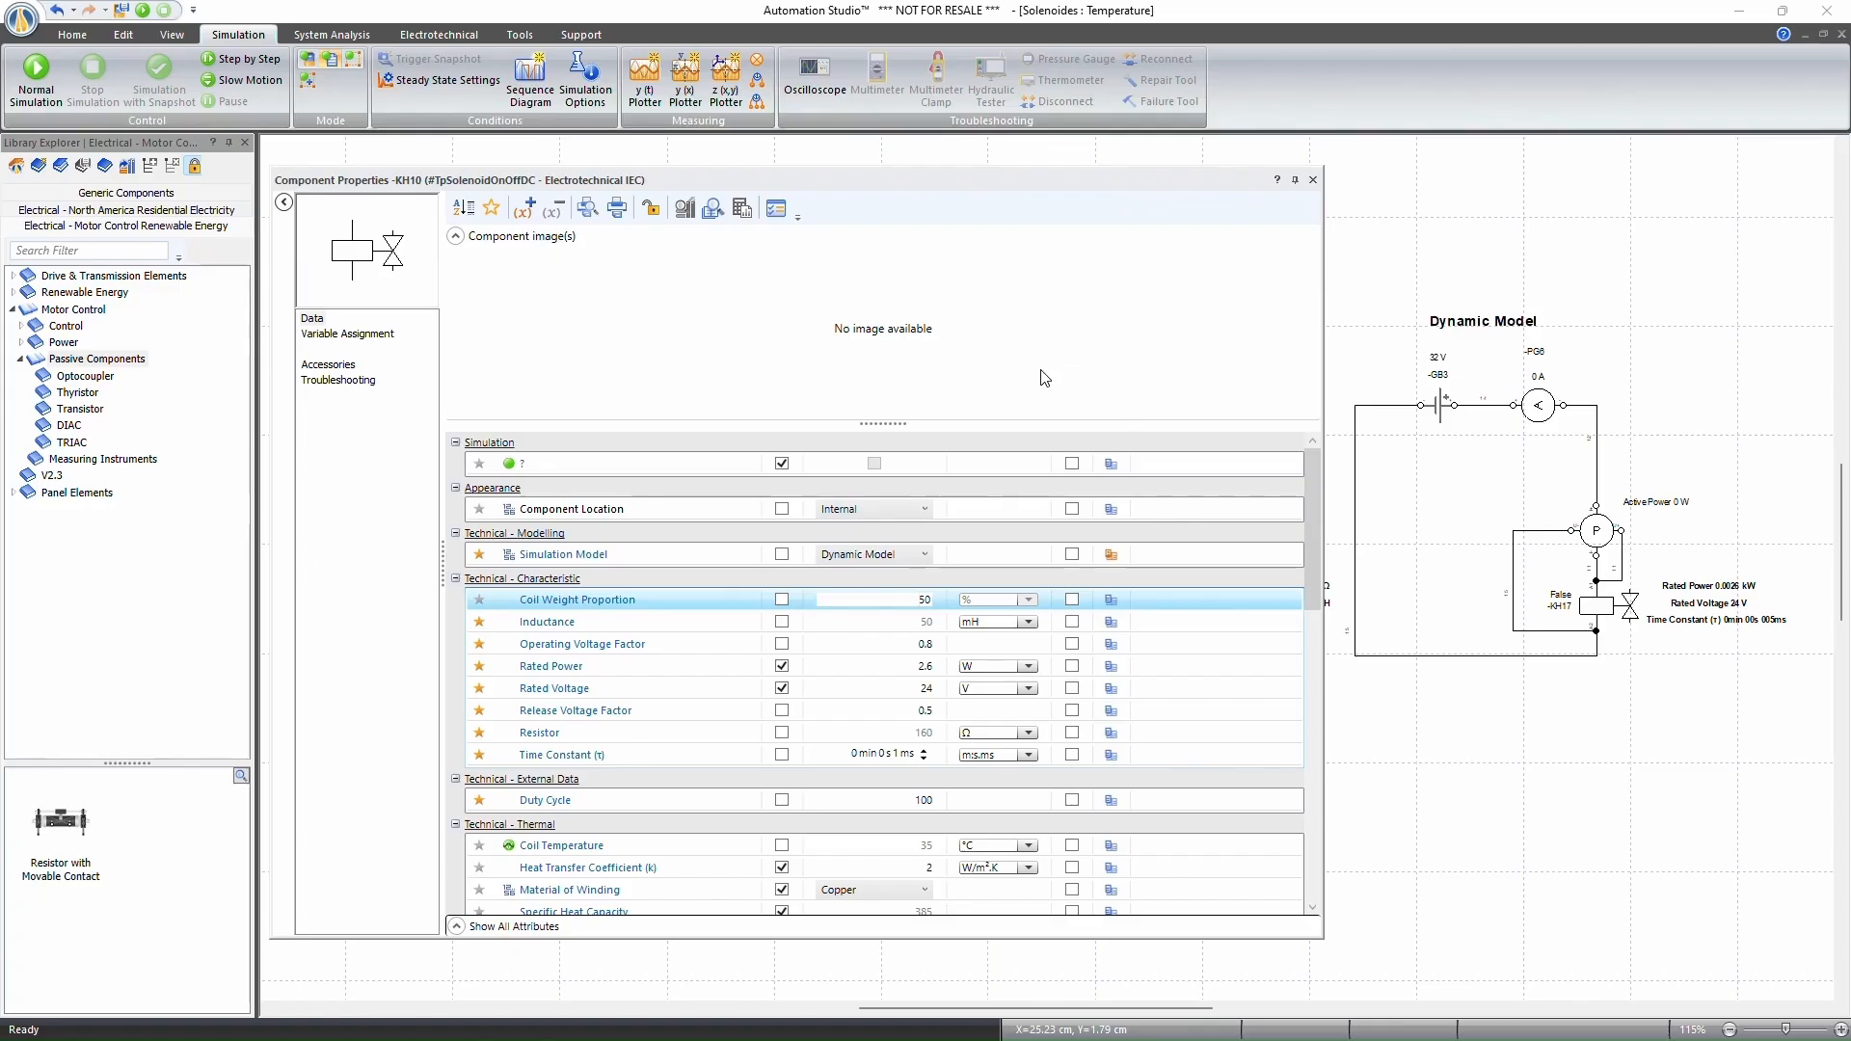
left_click(1313, 181)
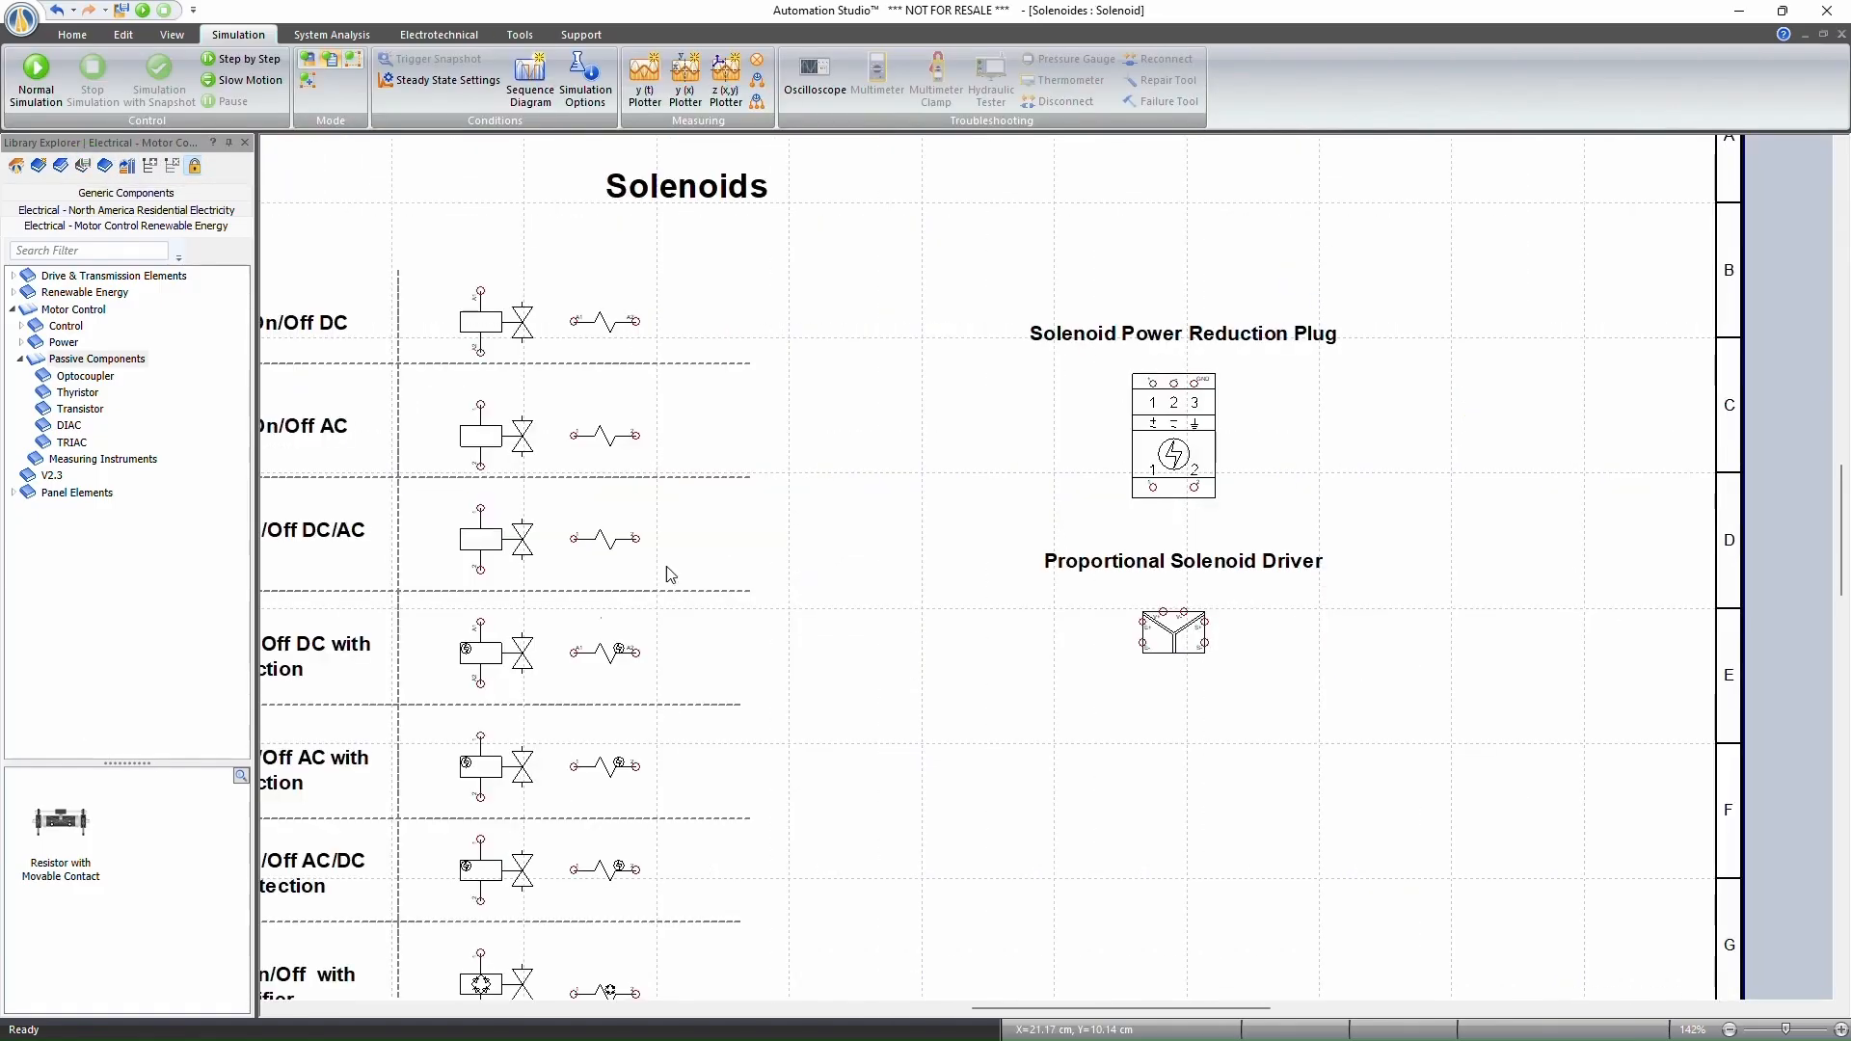
In the Solenoid diagram, compare the On/Off AC solenoid's editable characteristics under Simplify Circuit, Equivalent Circuit and Dynamic Model, leaving Dynamic Model selected.
scroll(909, 640, "down", 2)
scroll(672, 611, "up", 2)
double_click(777, 472)
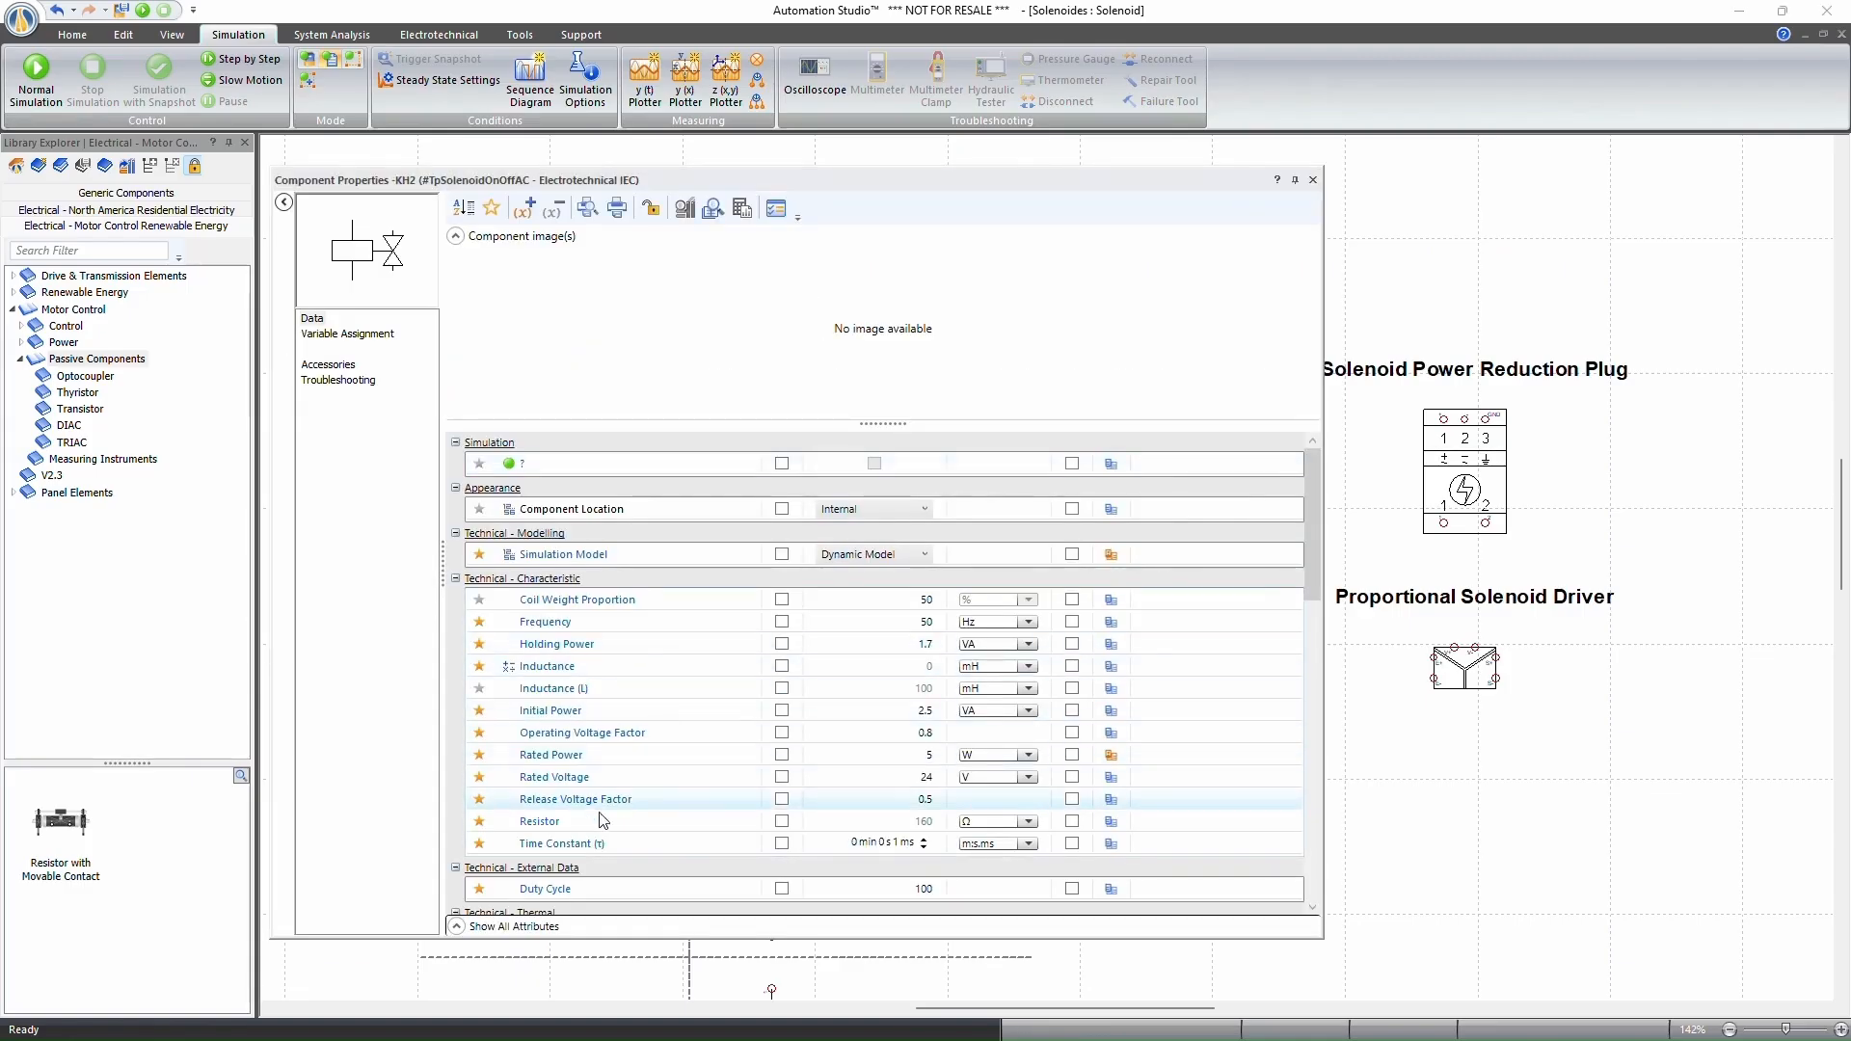
left_click(841, 559)
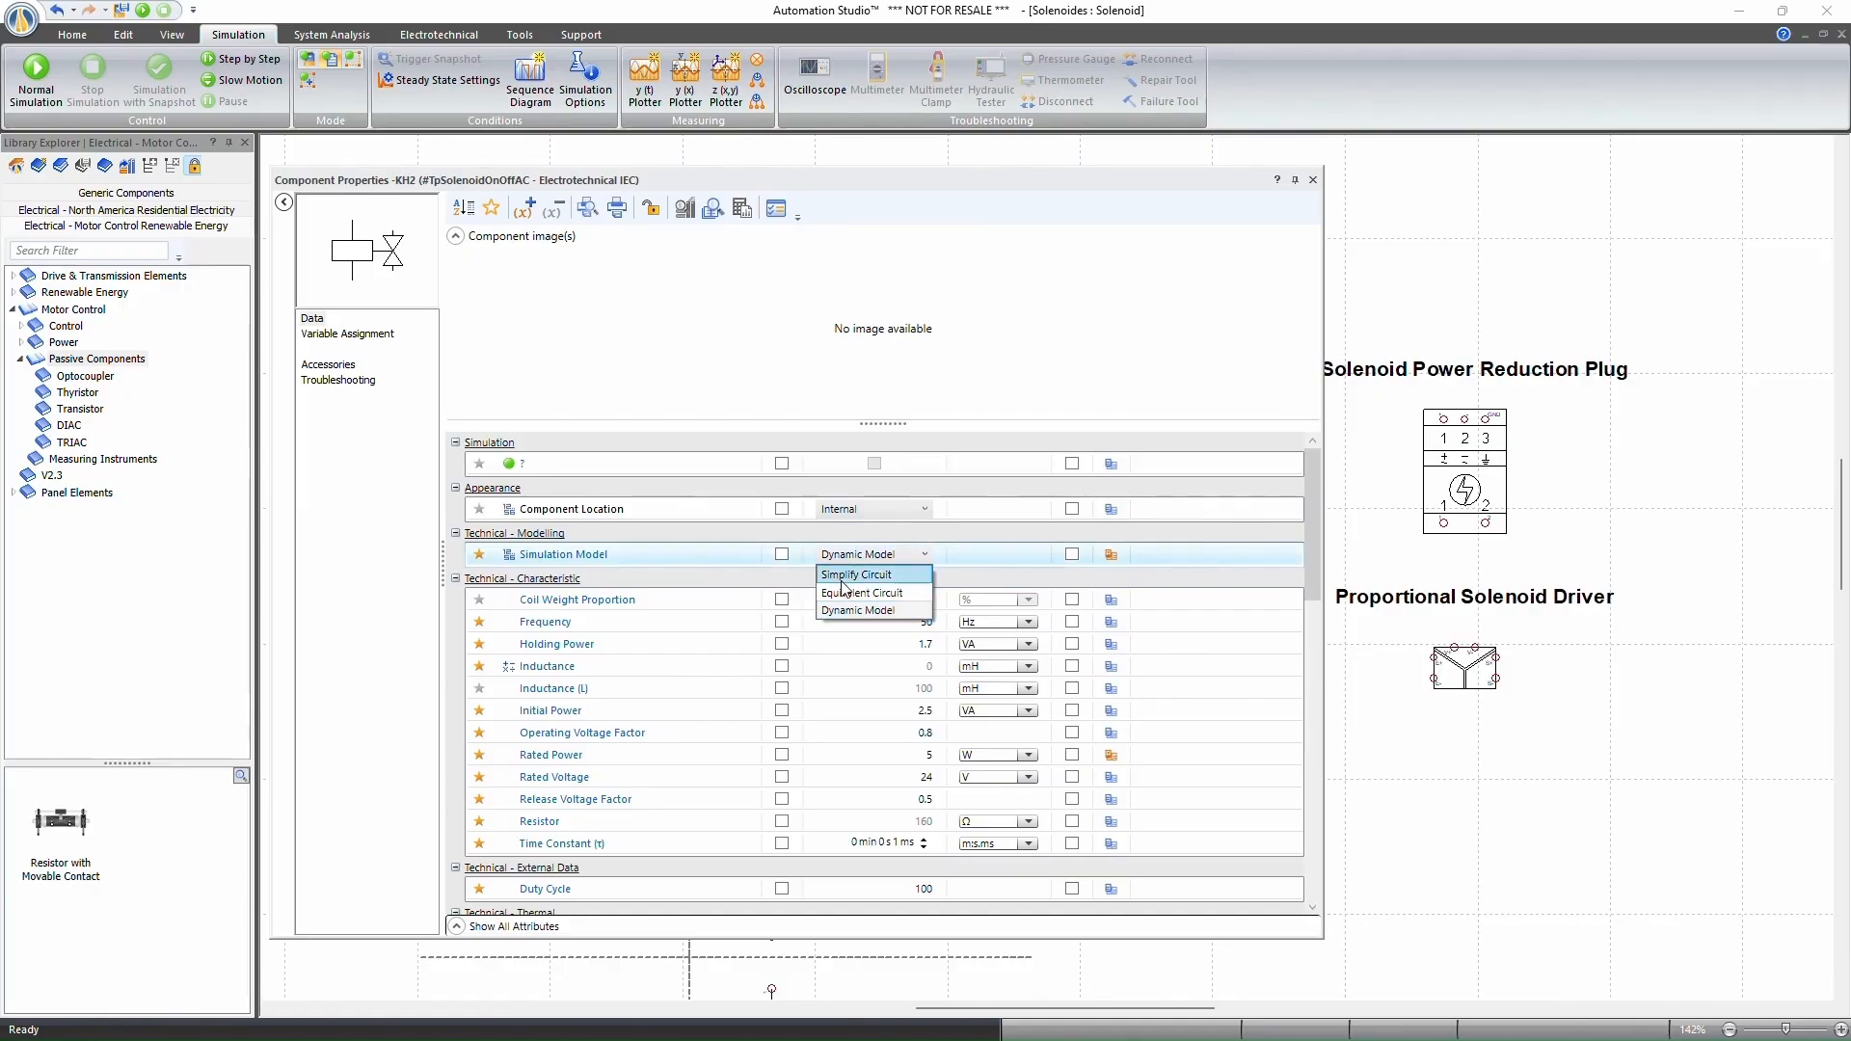
left_click(843, 584)
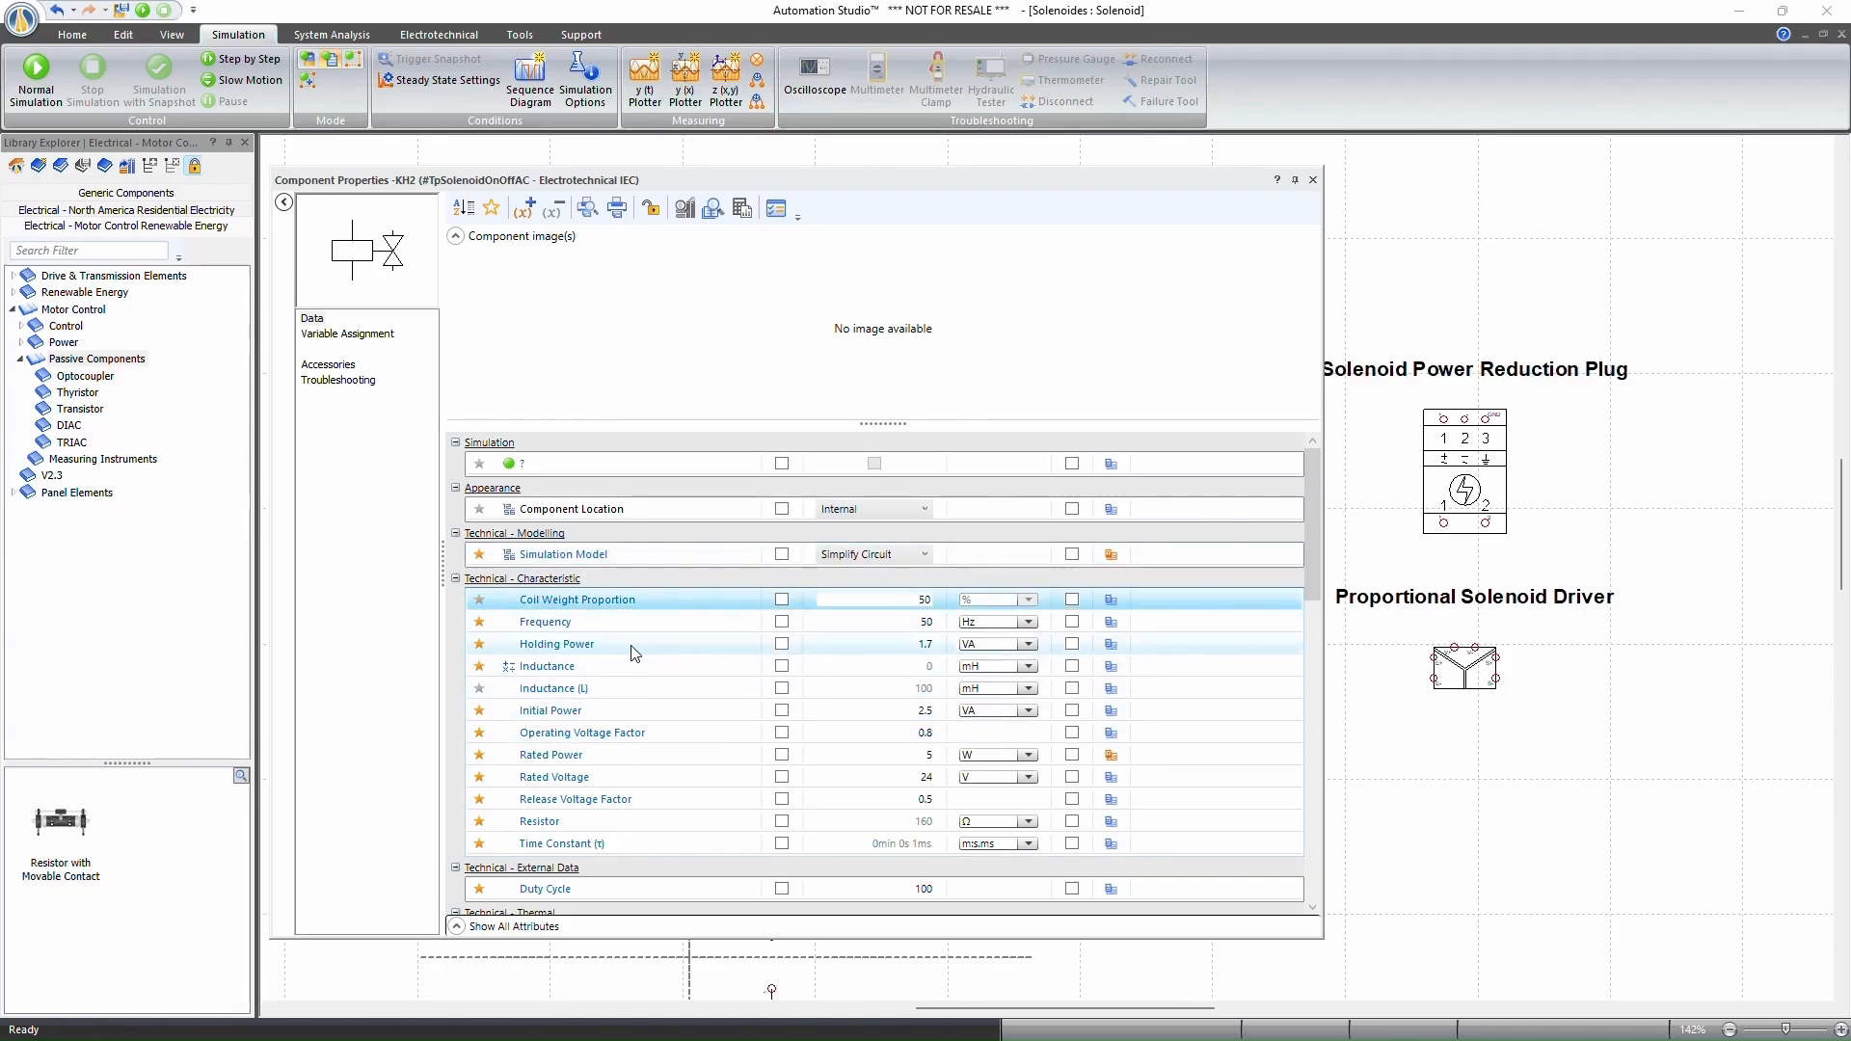
left_click(868, 556)
left_click(842, 595)
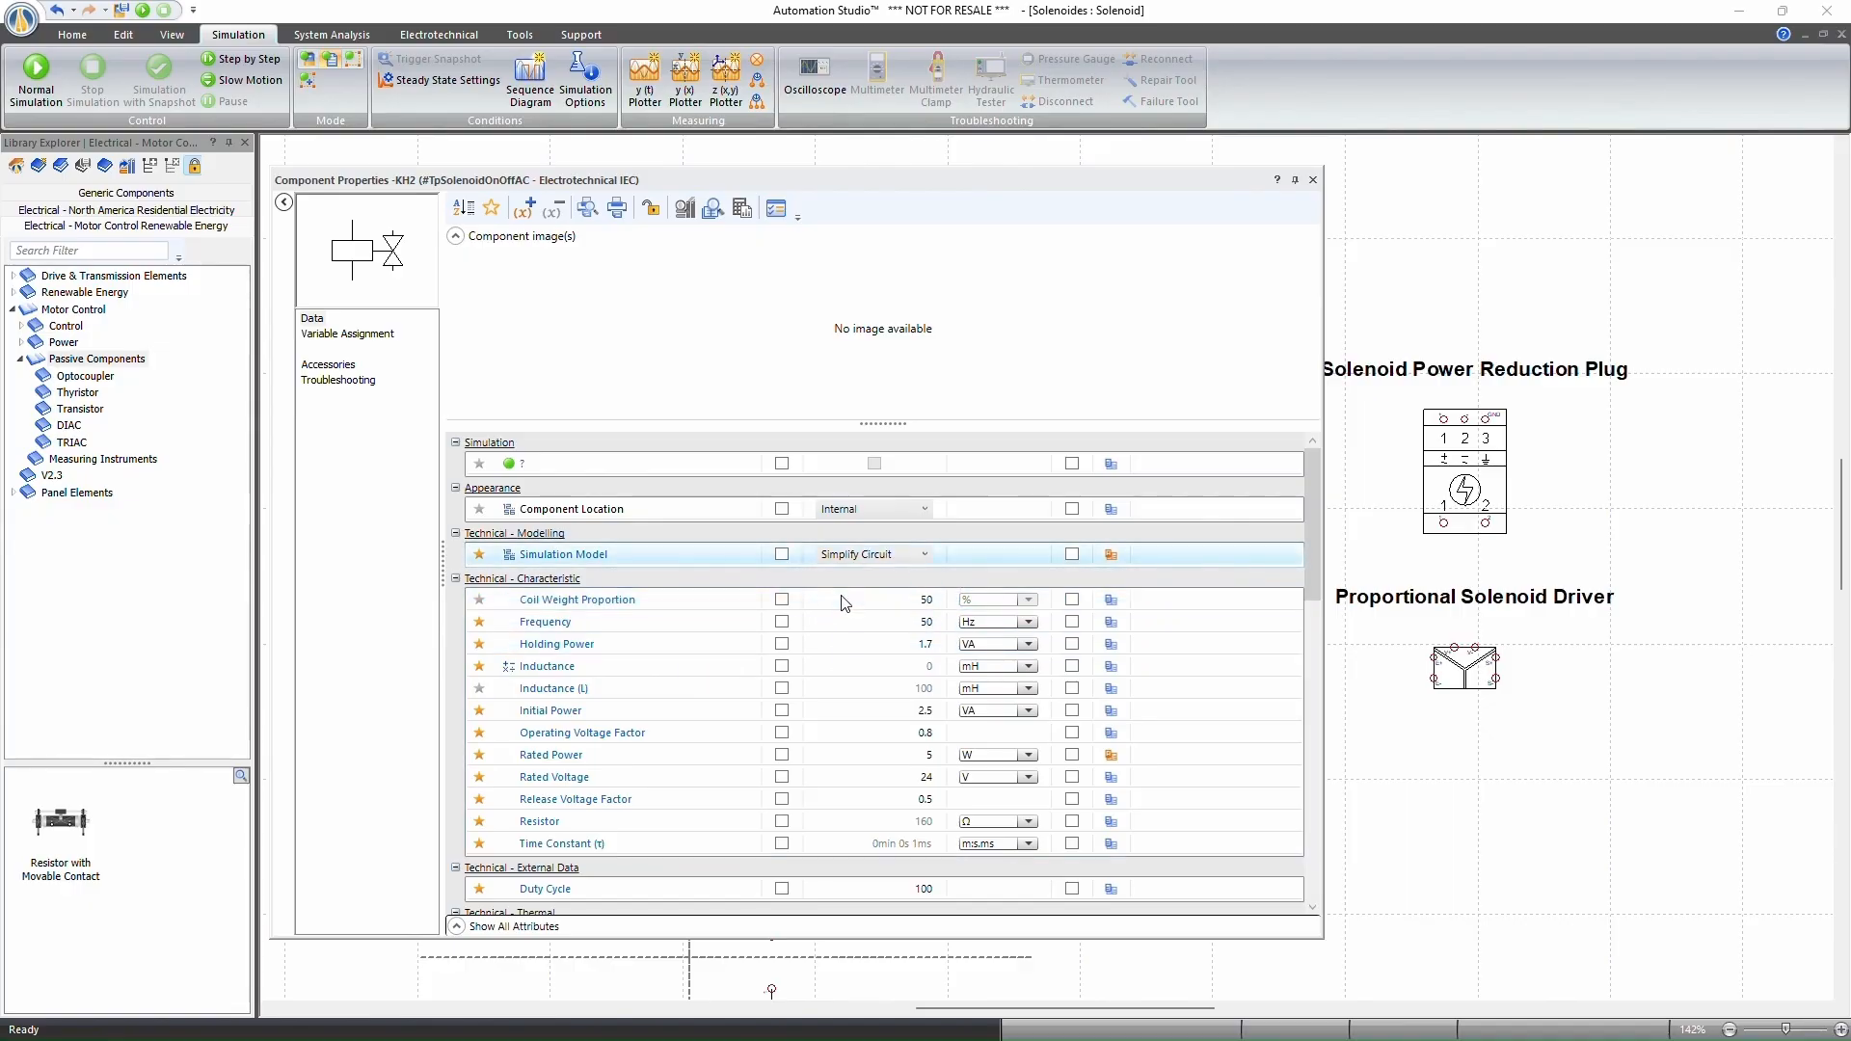
left_click(842, 601)
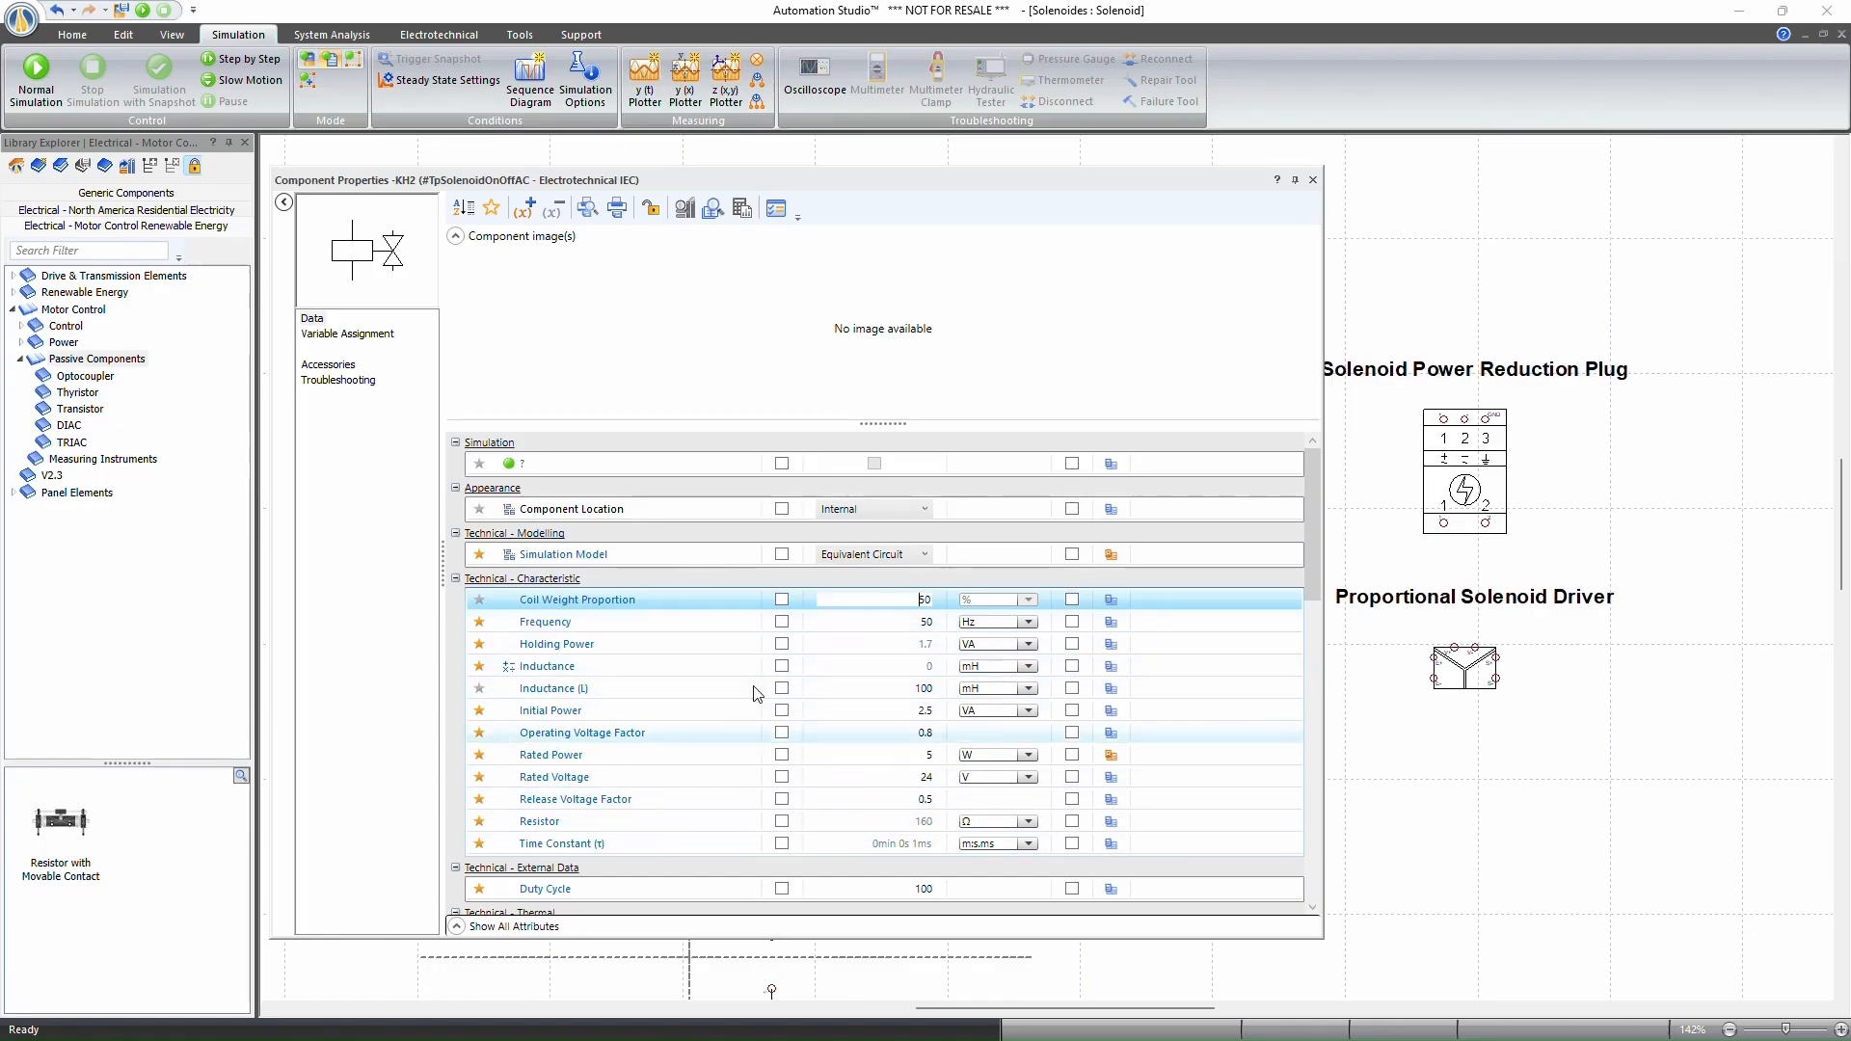
left_click(863, 554)
left_click(863, 554)
left_click(838, 611)
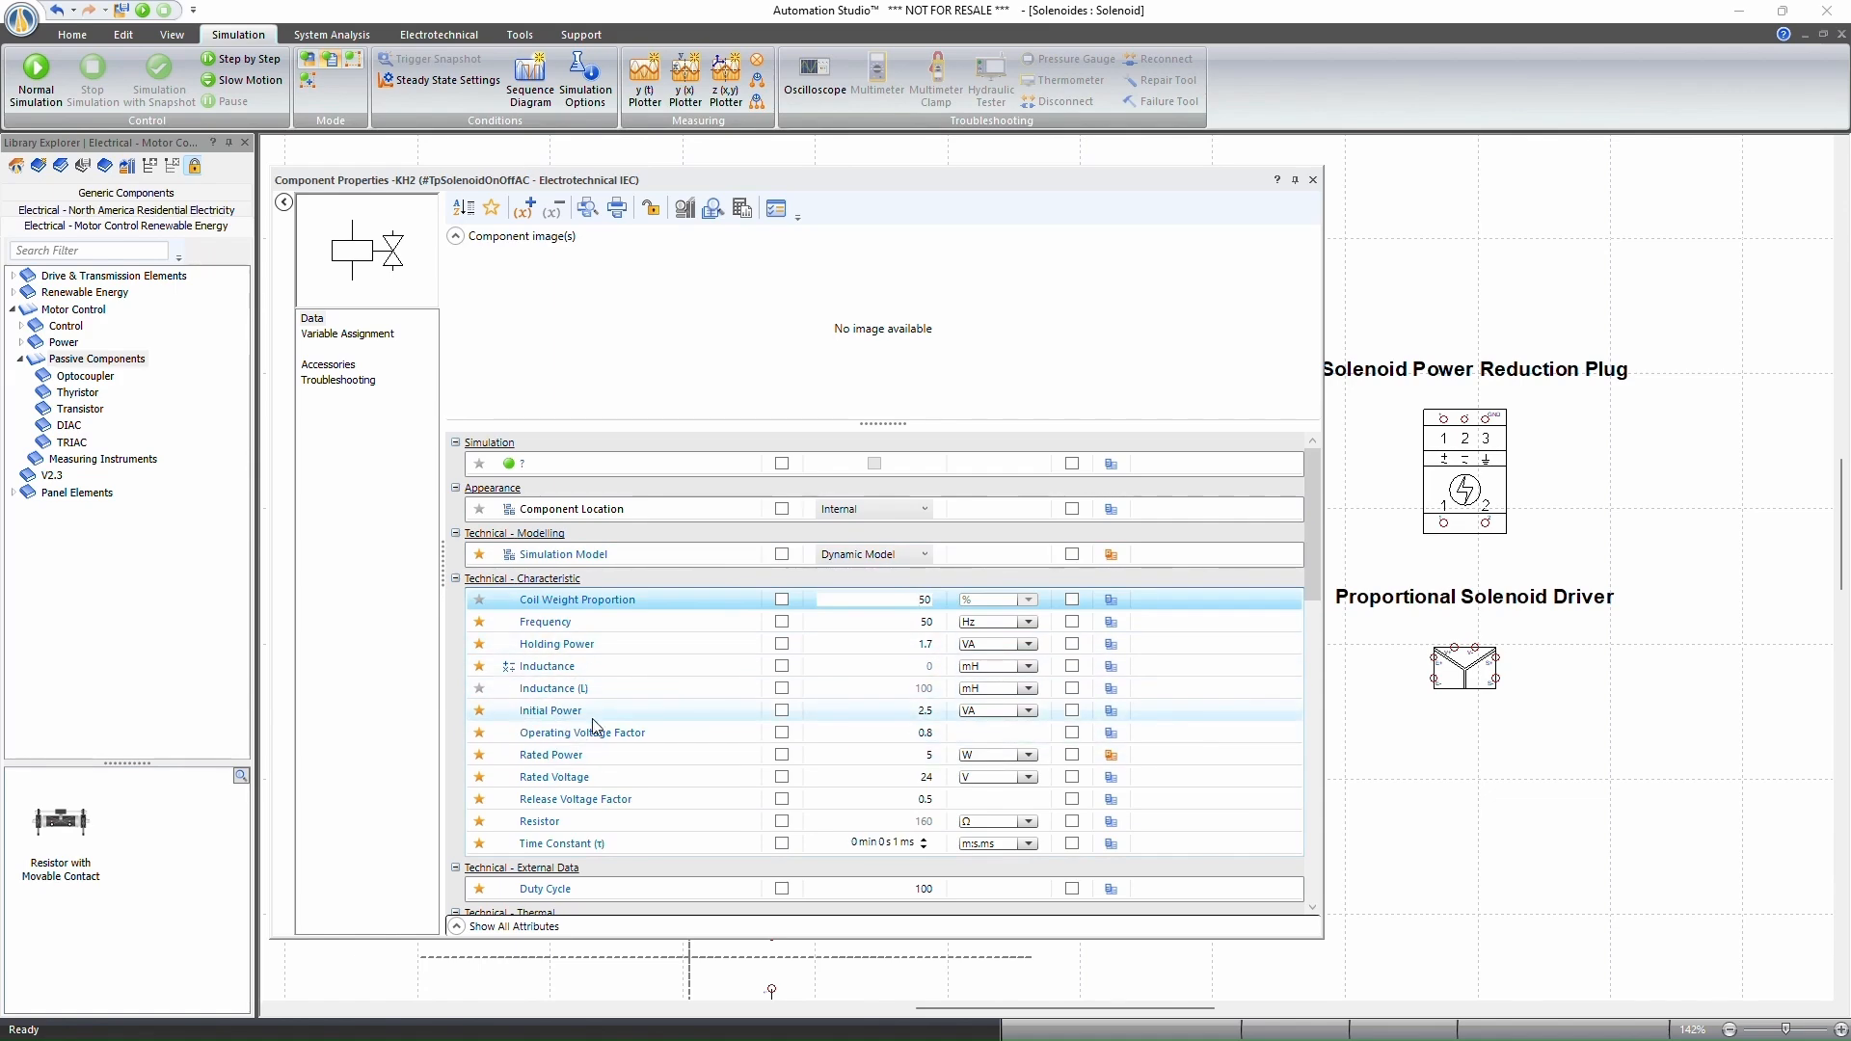
left_click(1312, 180)
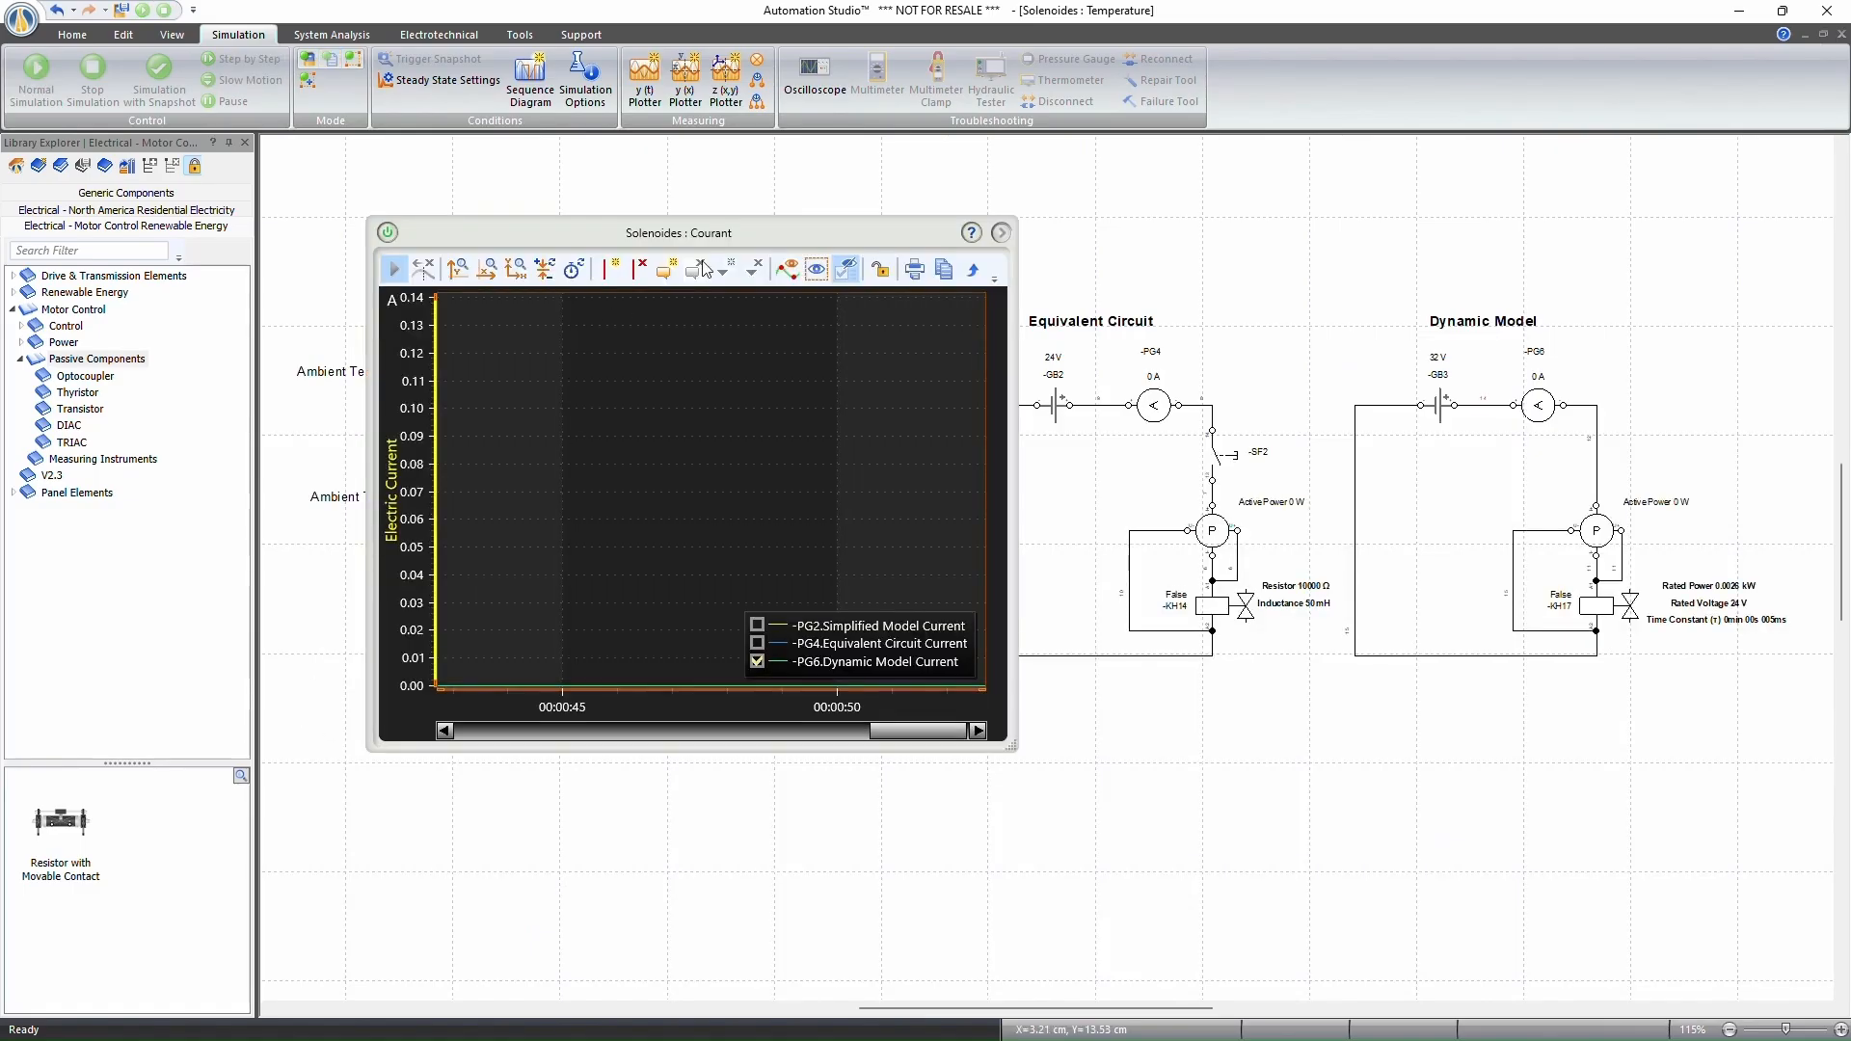
Reposition the Courant plotter beside the Simplified model circuit and run the Temperature simulation briefly, removing the plotter's cursors and fitting the curve.
left_click_drag(728, 243, 1239, 563)
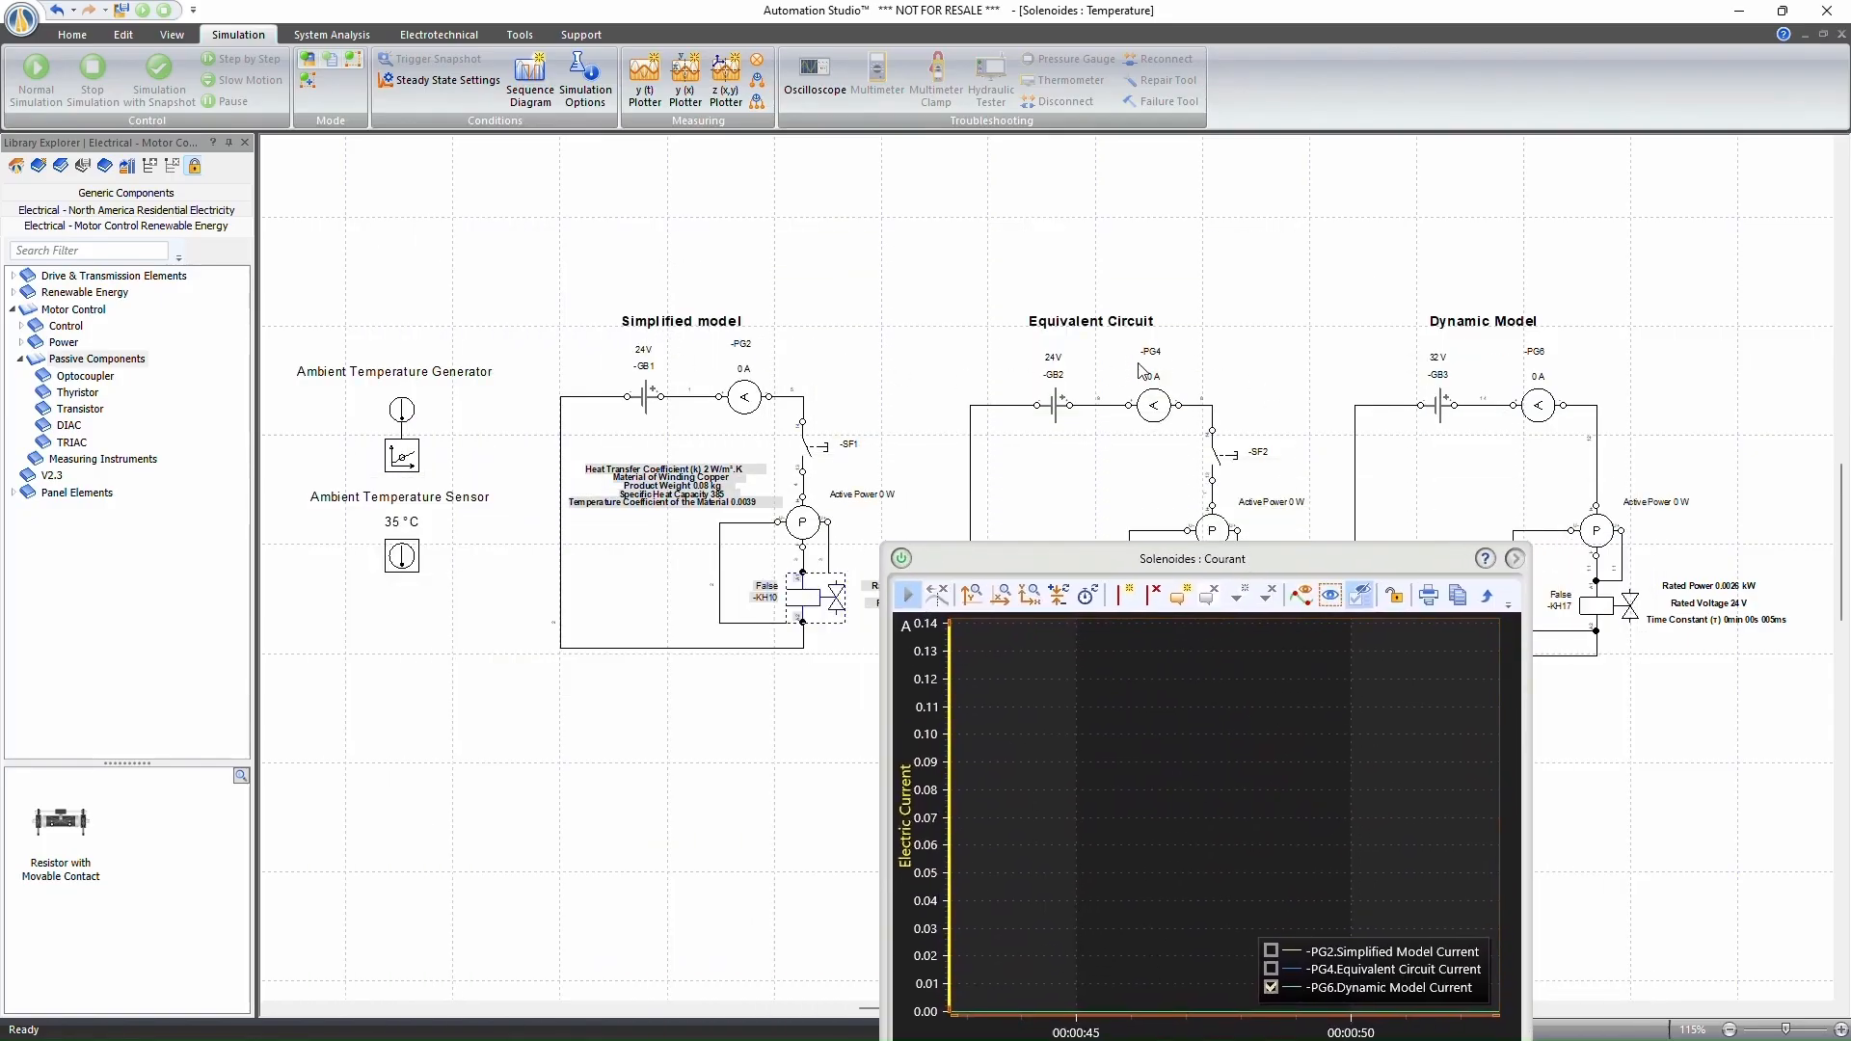
left_click_drag(1348, 560, 974, 287)
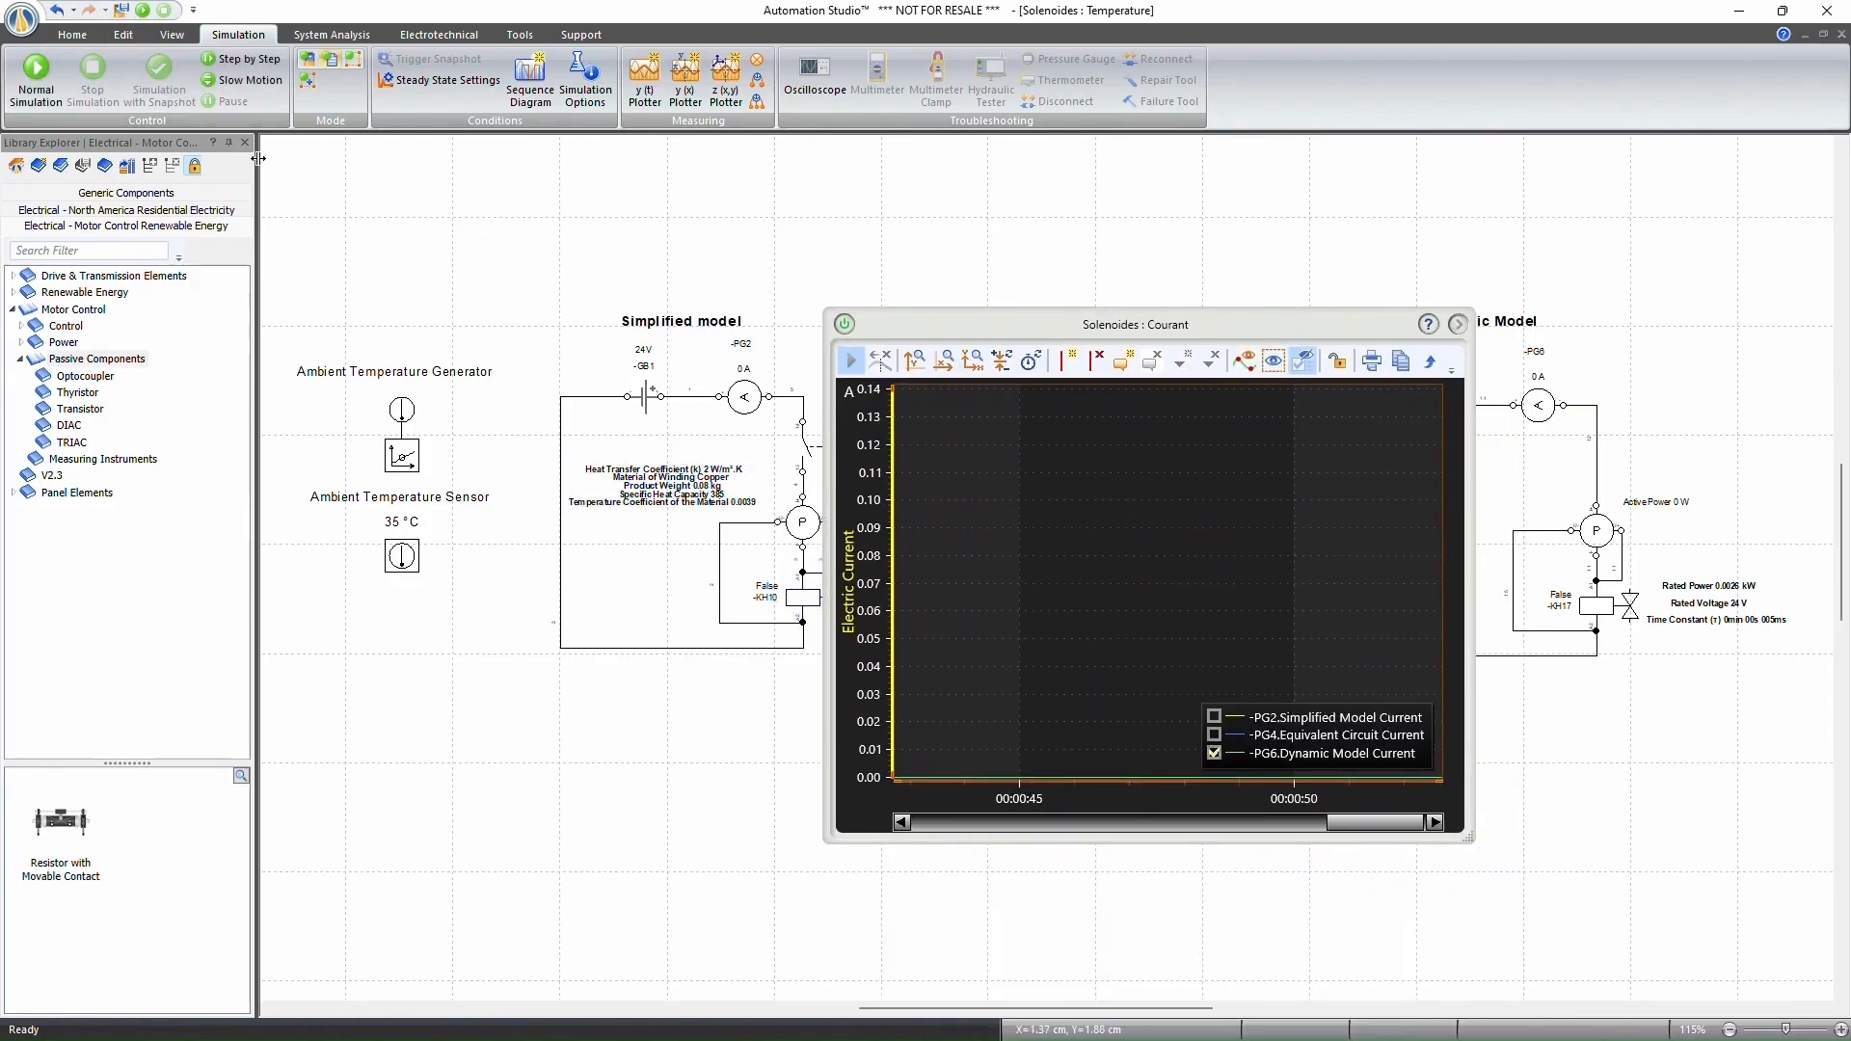
left_click(43, 106)
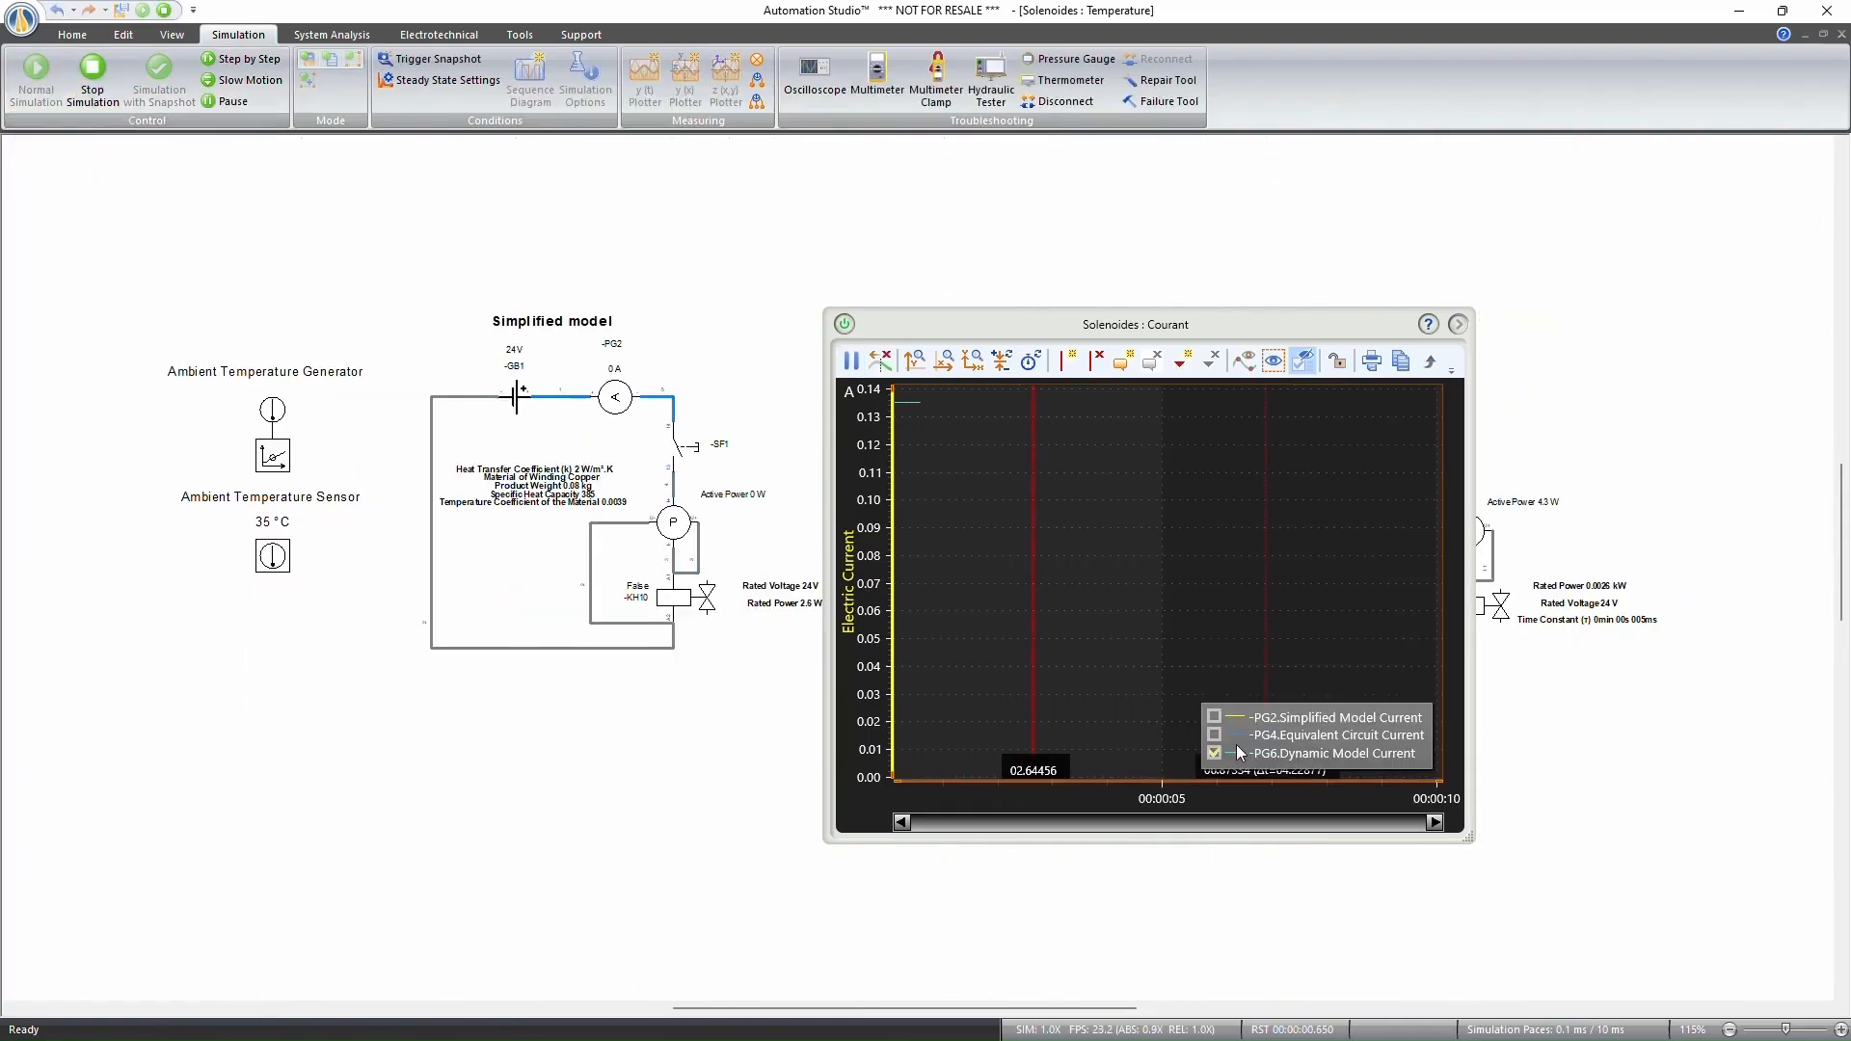
left_click(1098, 361)
left_click(975, 362)
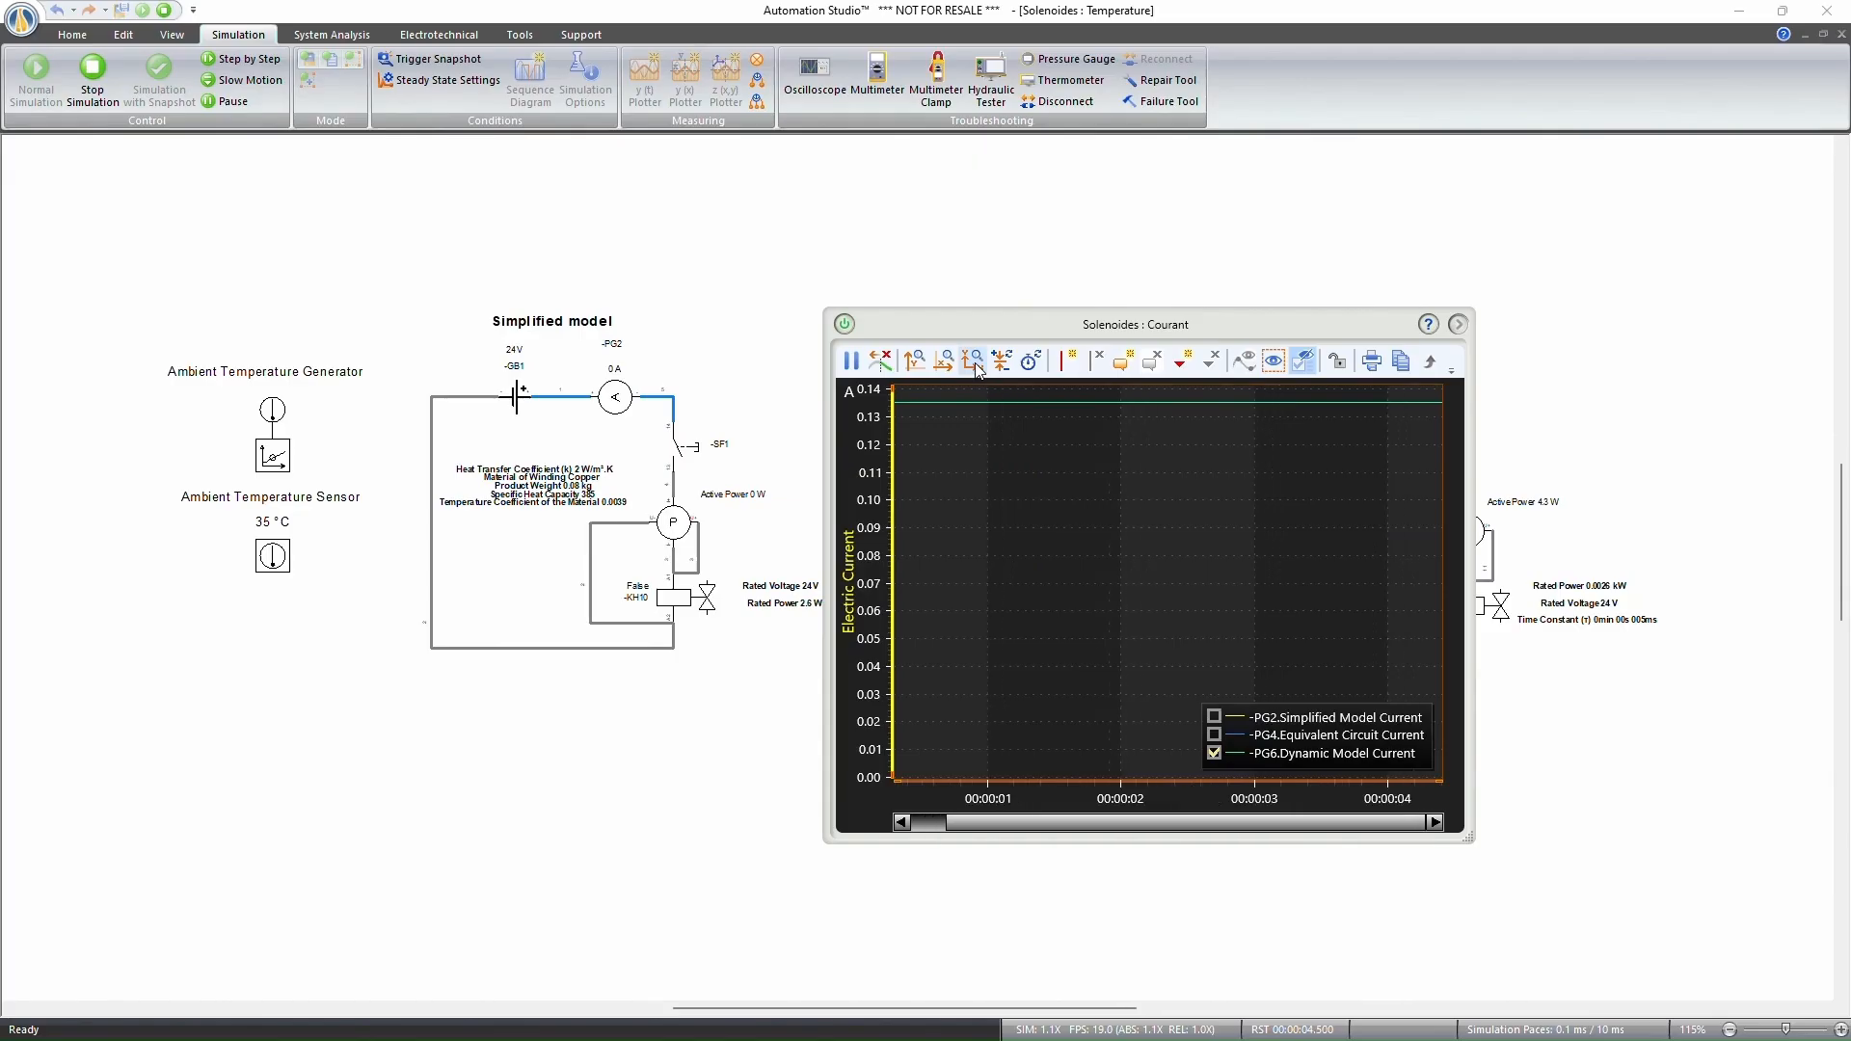
left_click(93, 86)
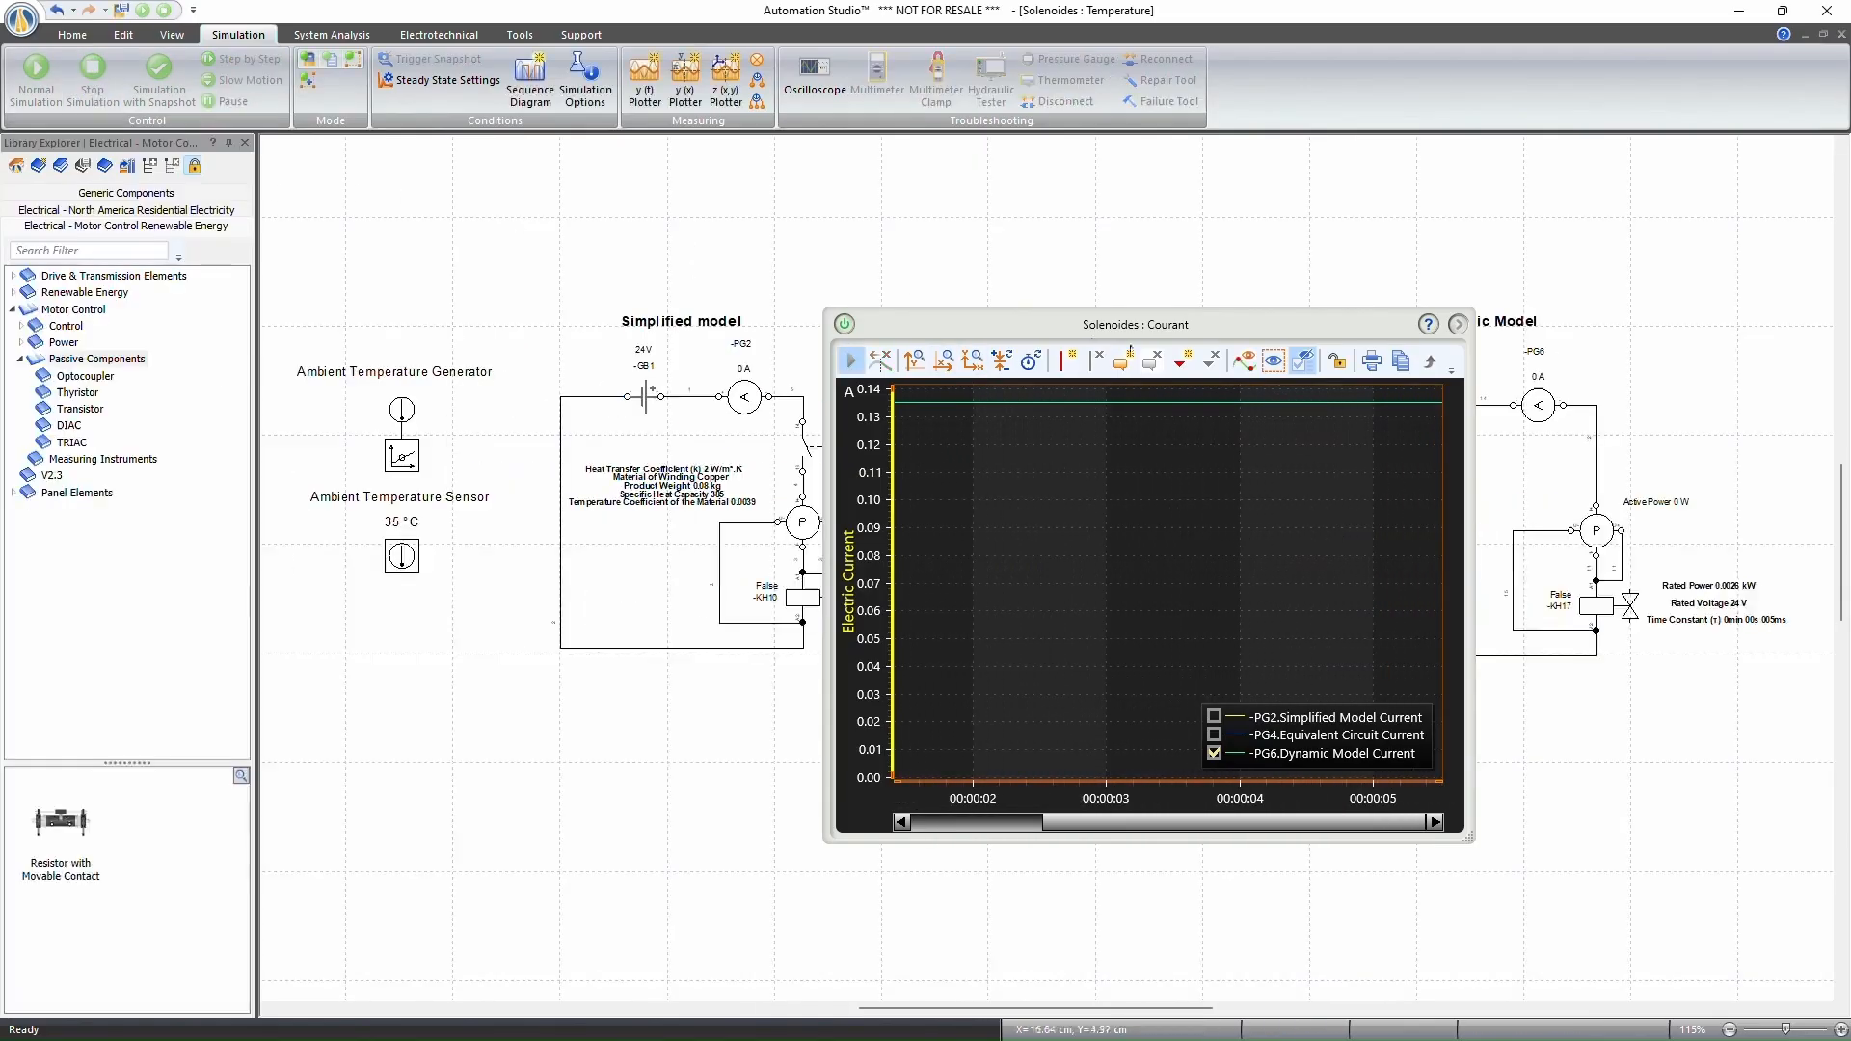
Zoom in on the start of the Dynamic Model Current curve to examine its first milliseconds.
left_click(971, 364)
scroll(964, 525, "up", 6)
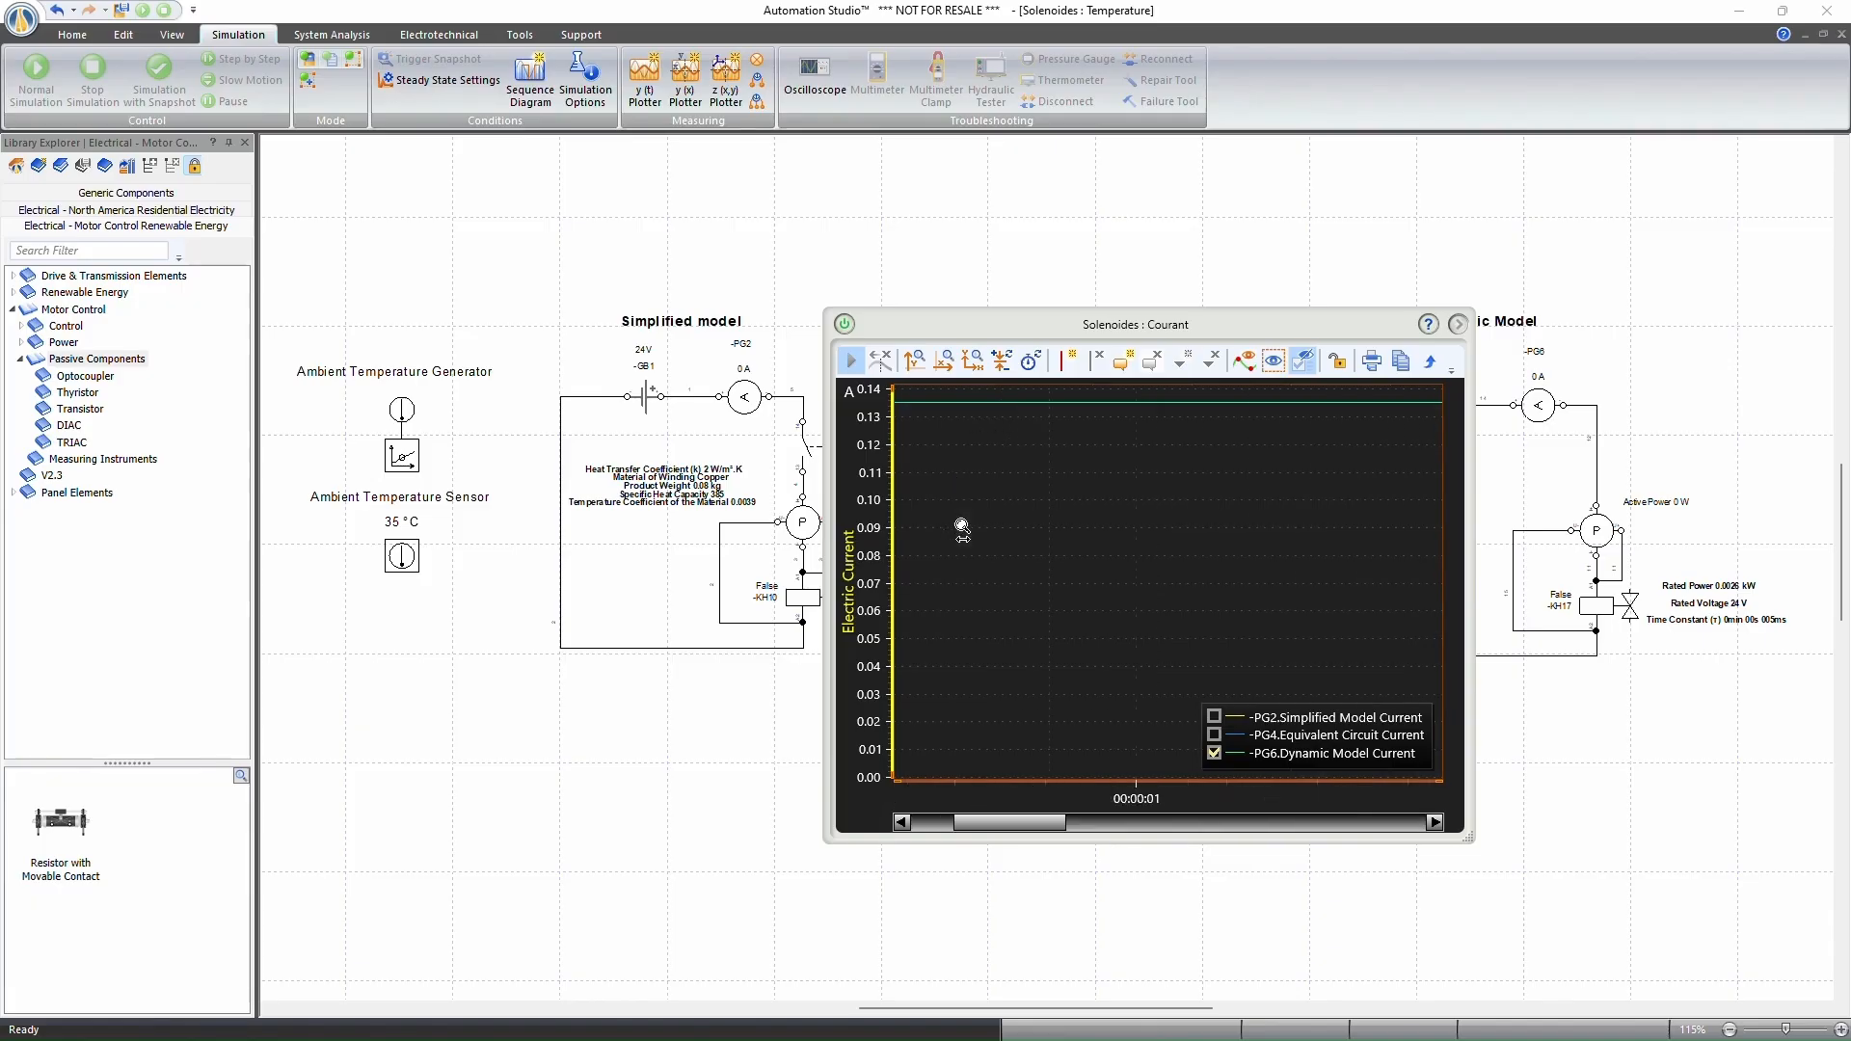
left_click_drag(970, 823, 886, 831)
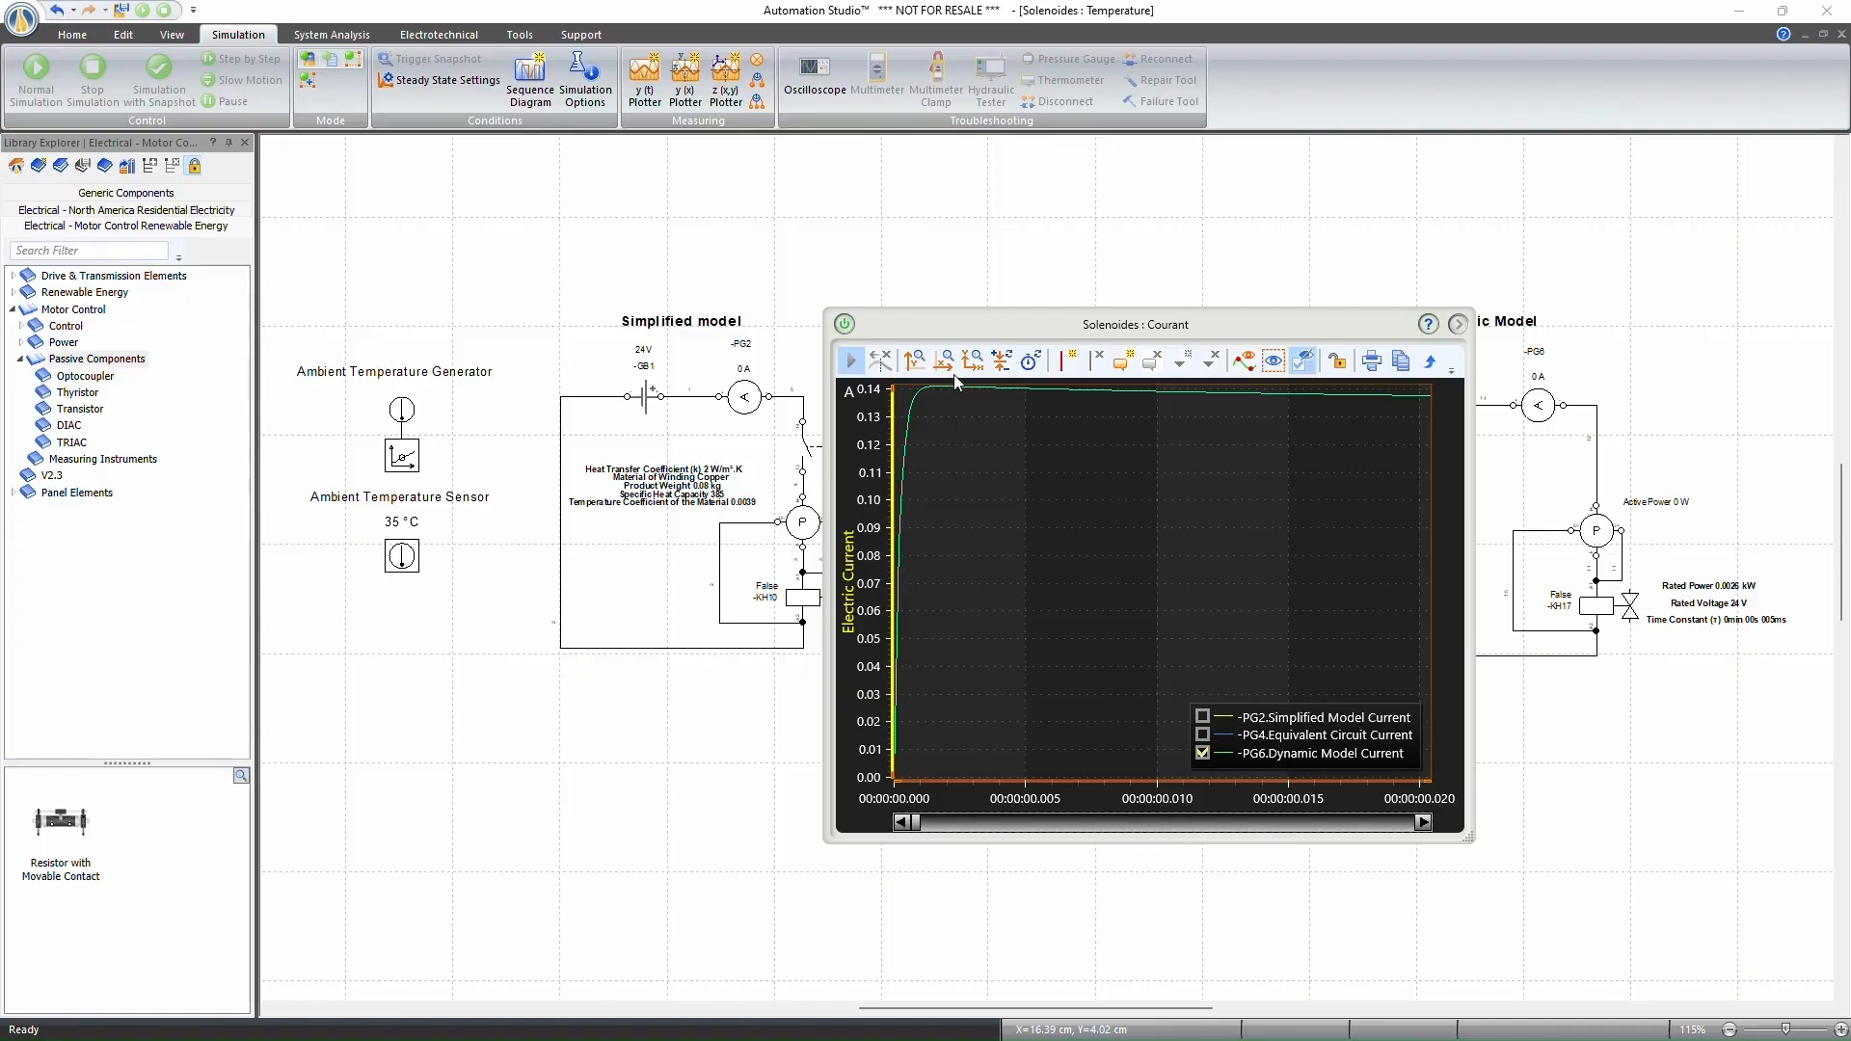
Plot only the Simplified Model Current, restart the simulation and close the -SF1 pushbutton.
left_click(1201, 754)
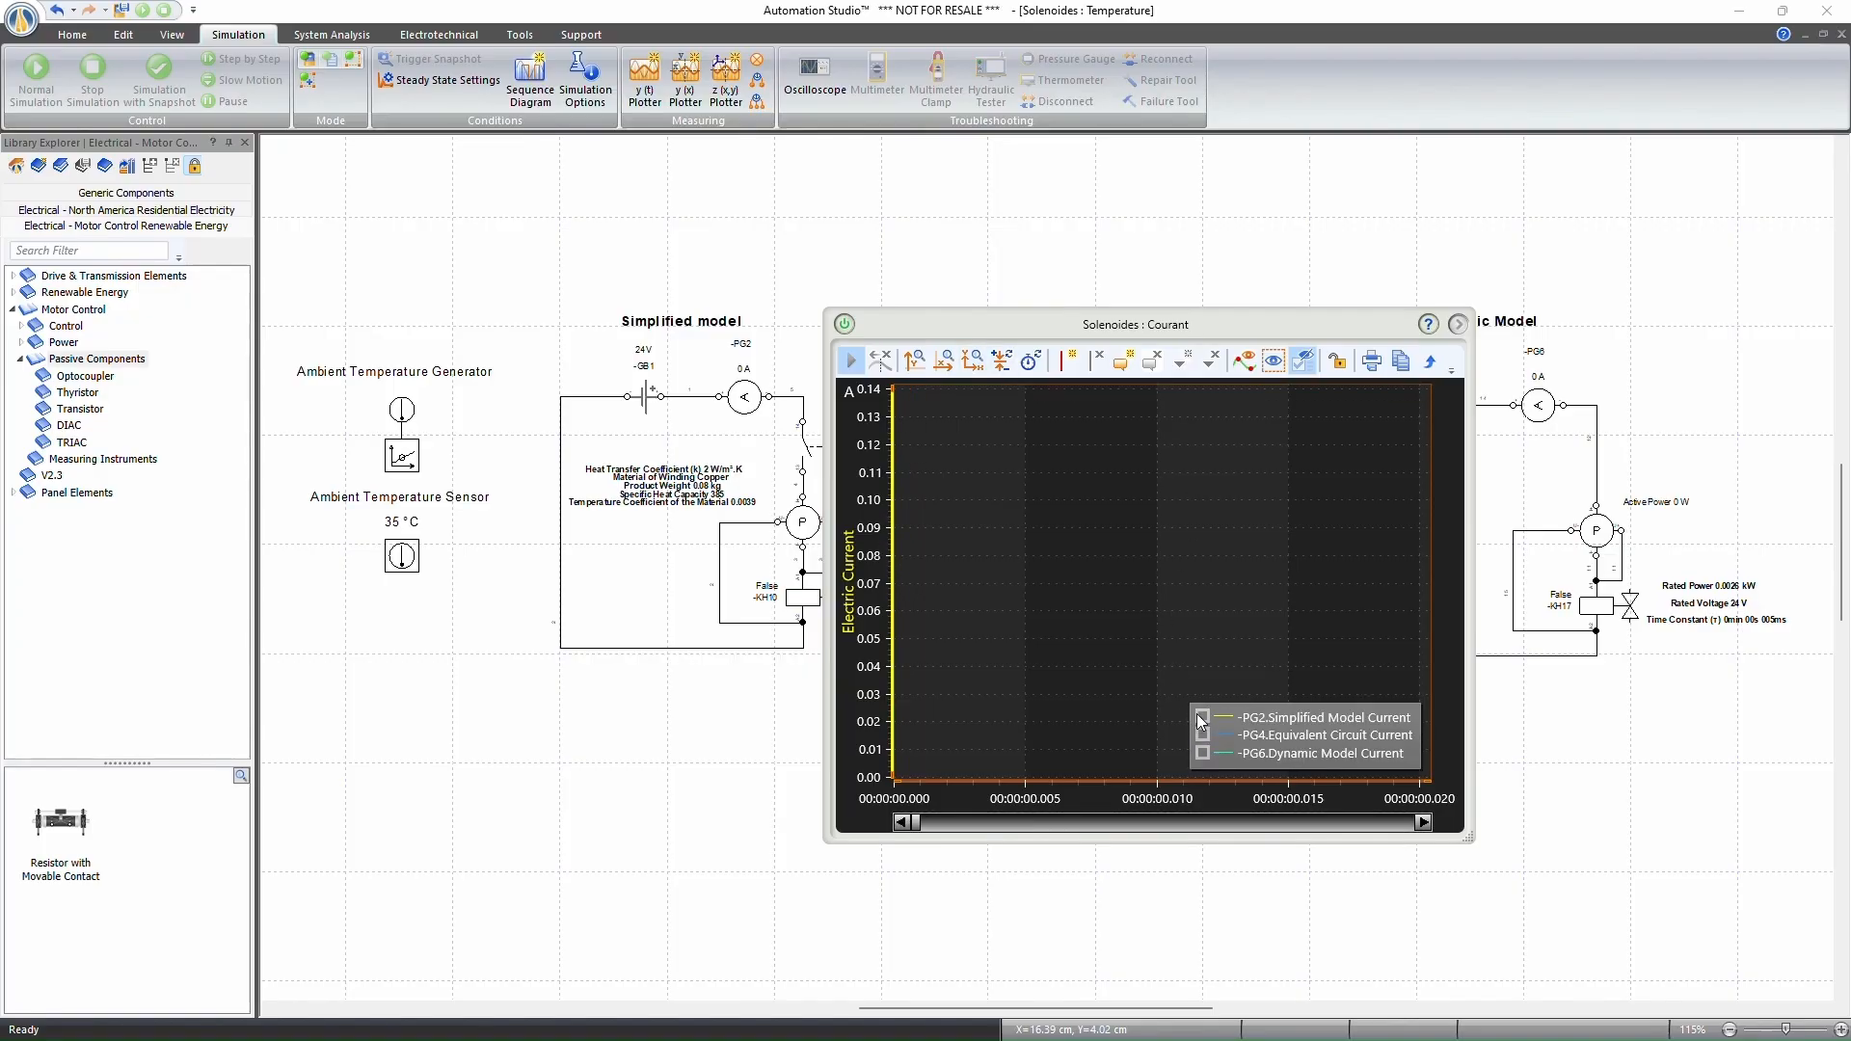
left_click(1202, 716)
left_click(312, 84)
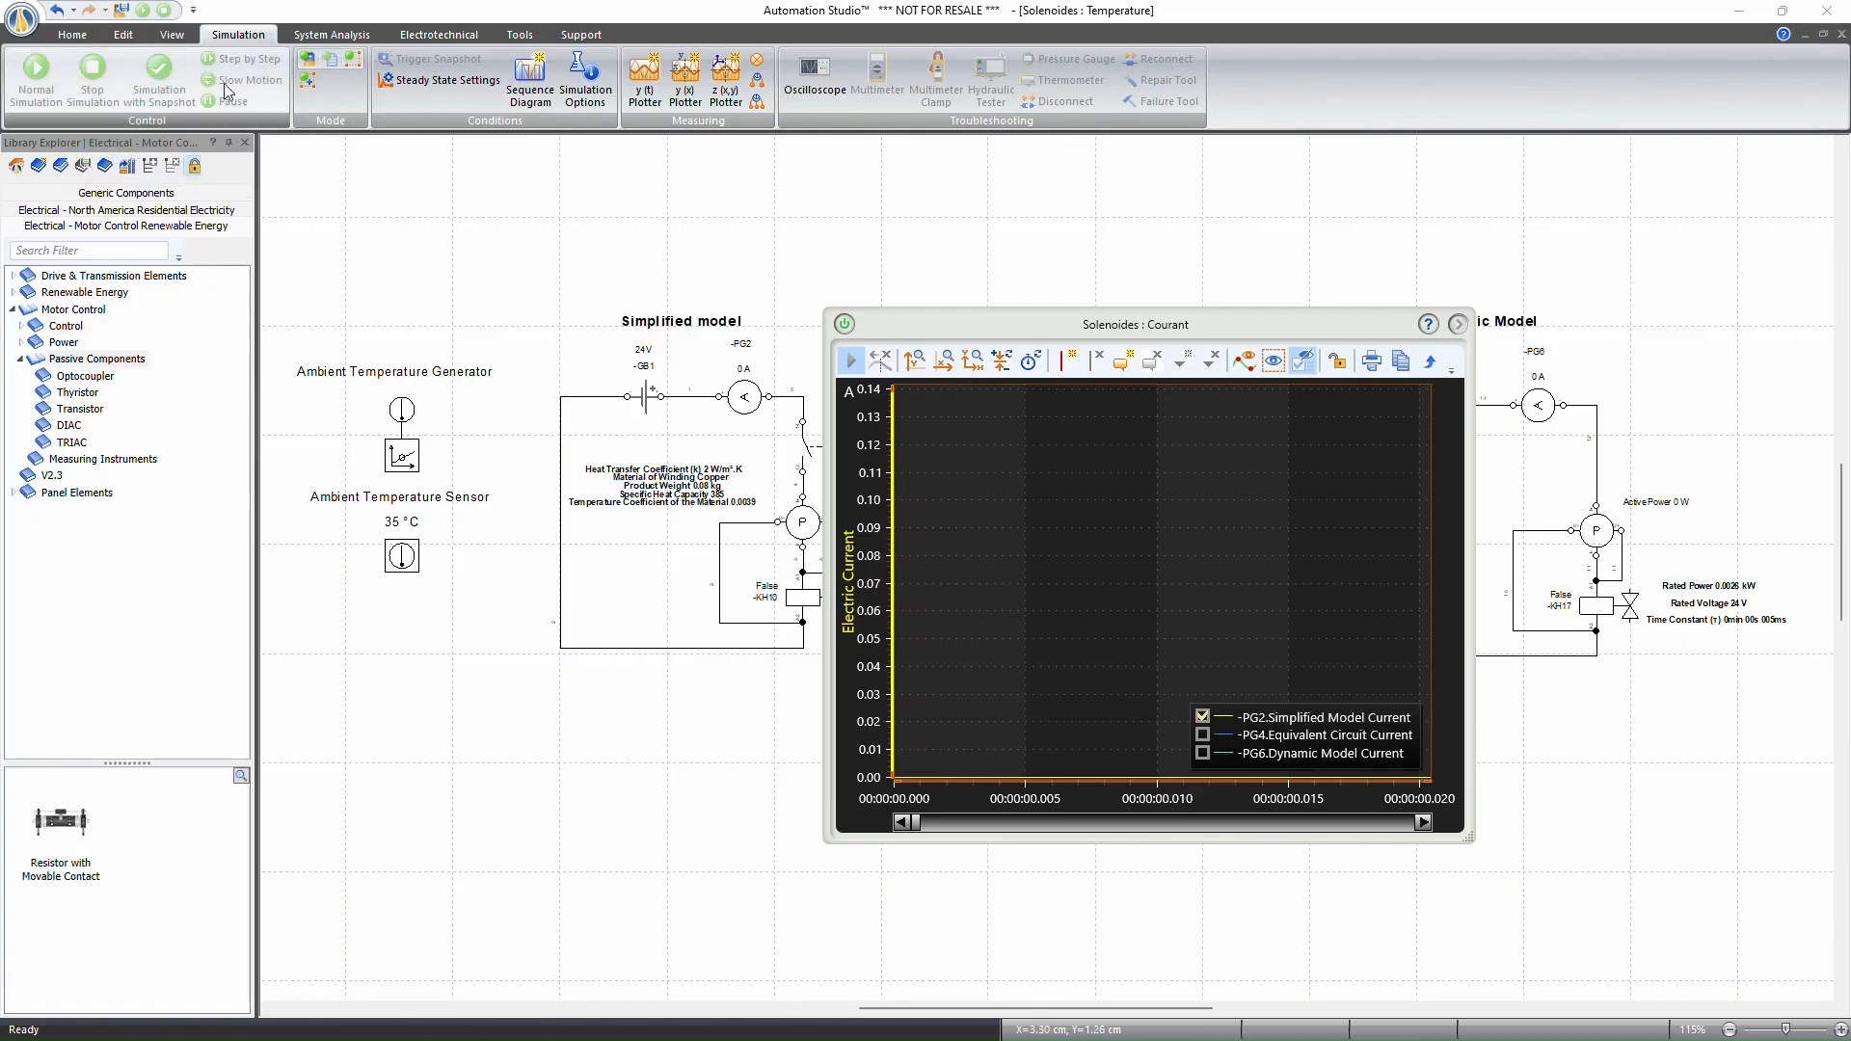
left_click(62, 92)
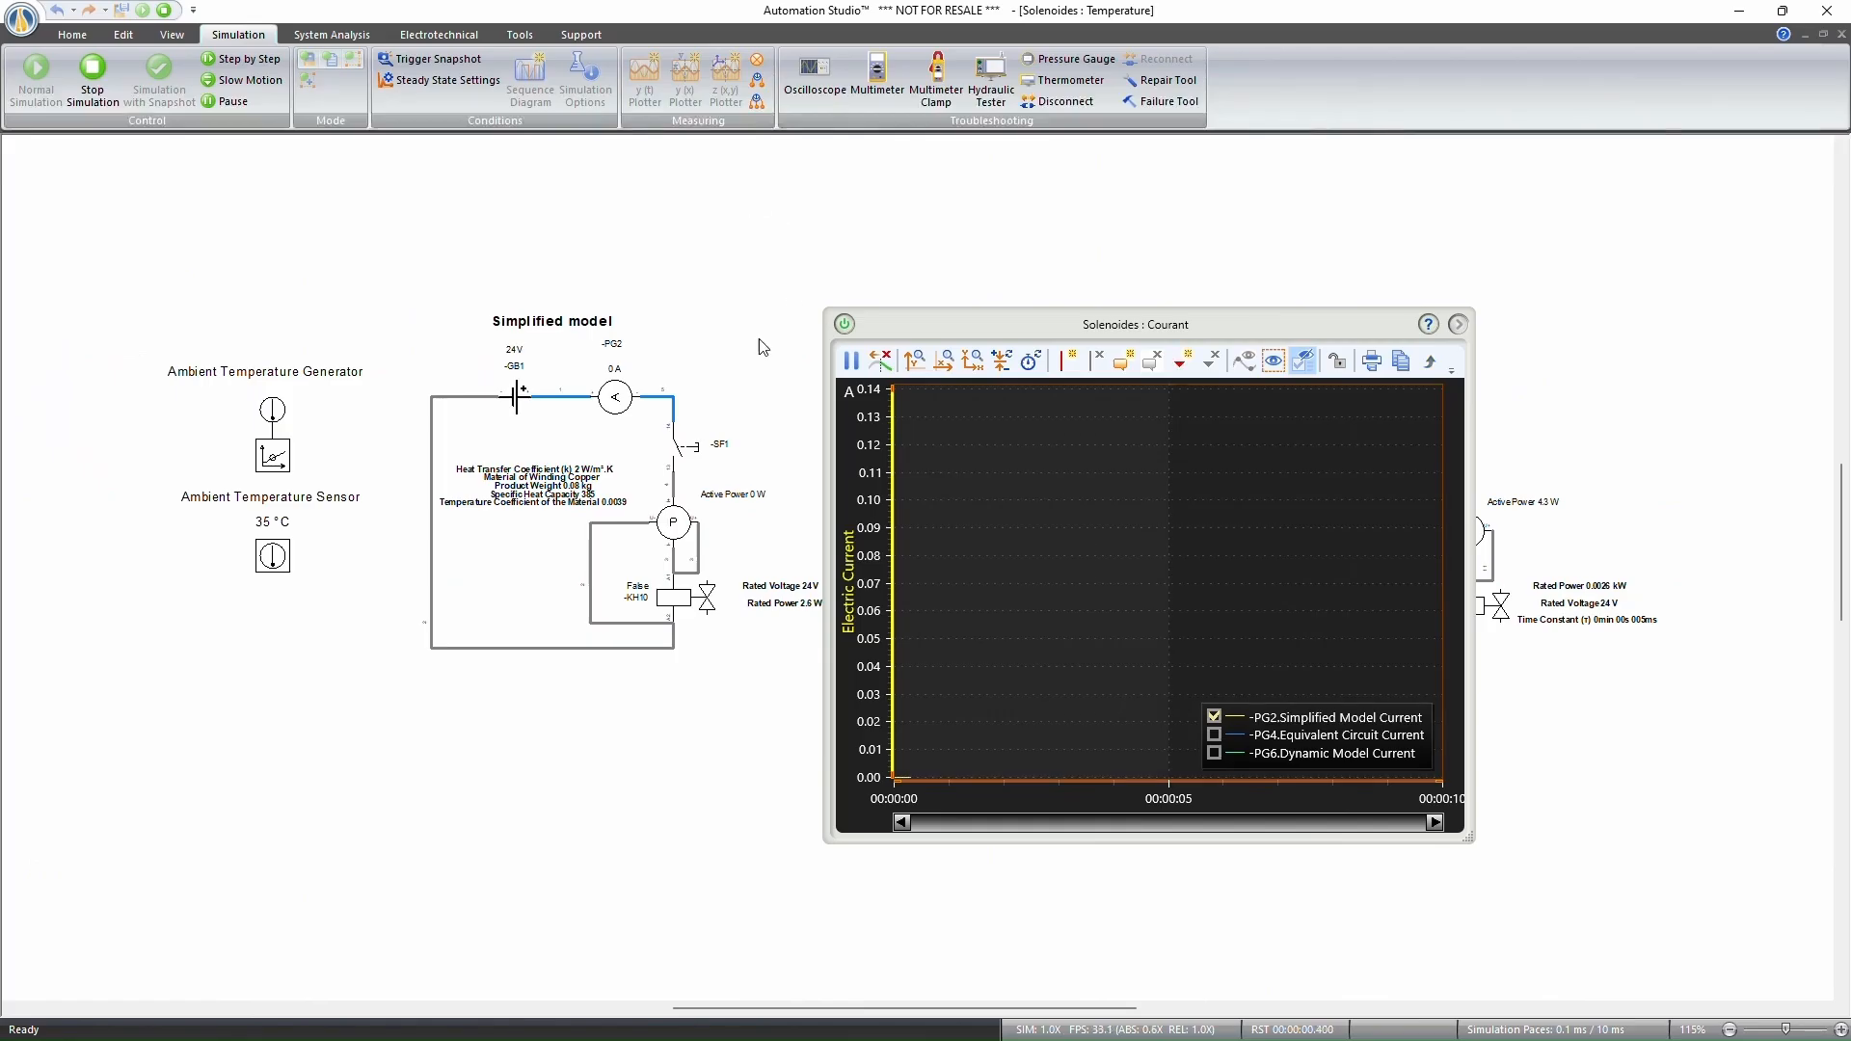
left_click(680, 466)
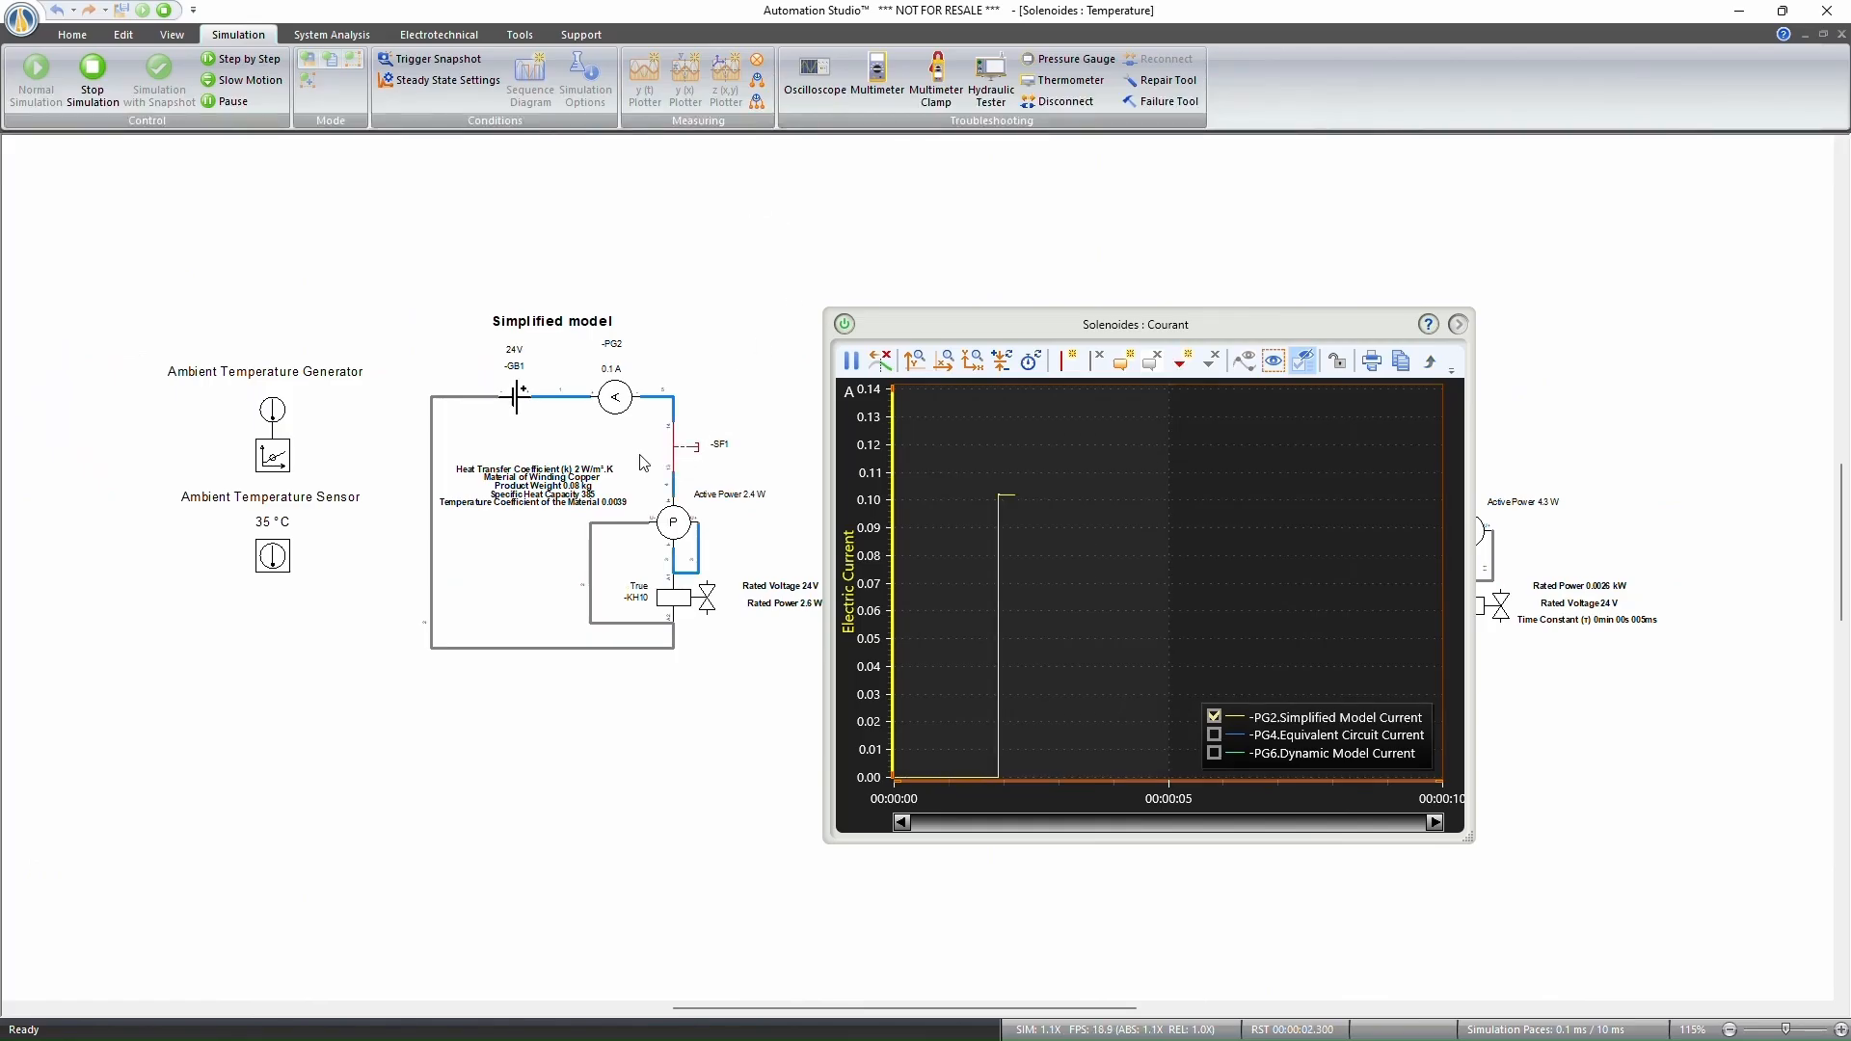
Pause the plotter, zoom in on the Simplified Model Current's step, and place a vertical cursor on its plateau at about 2.72 s.
left_click(968, 605)
left_click_drag(1025, 829, 984, 743)
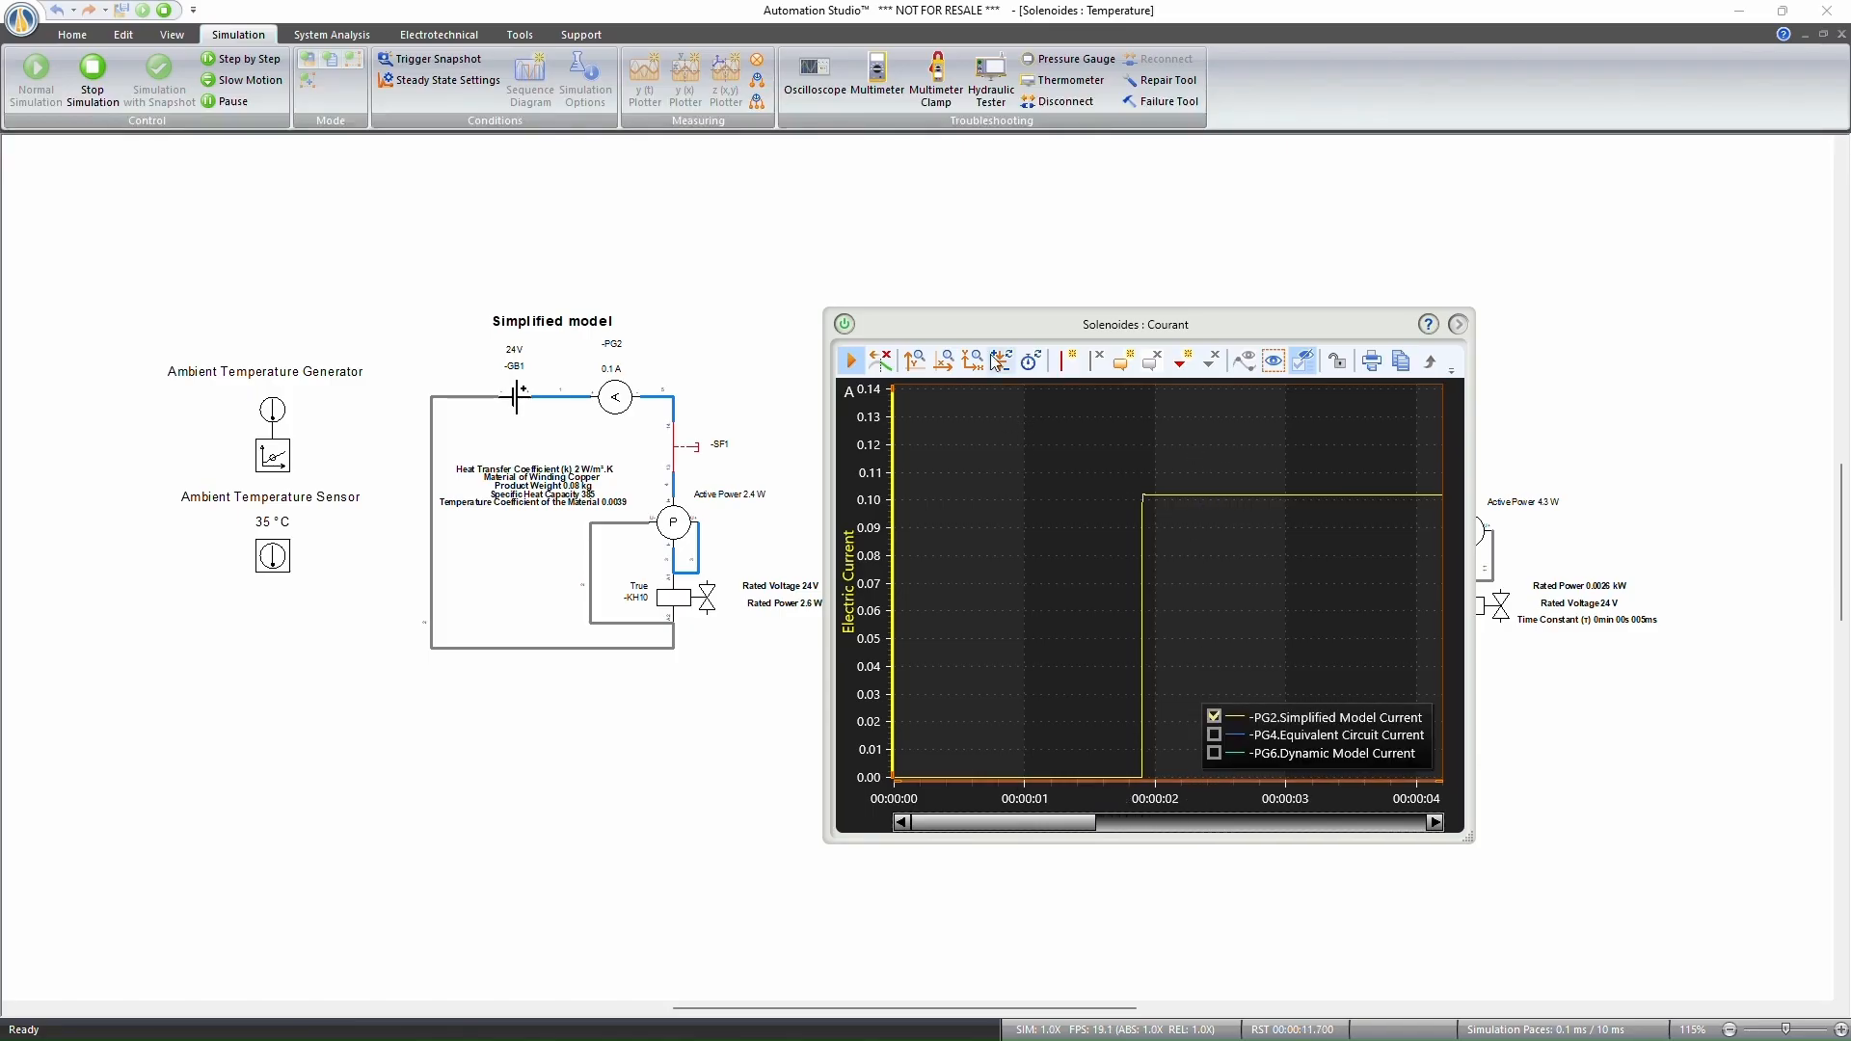
left_click(1066, 361)
left_click_drag(1168, 578, 1249, 579)
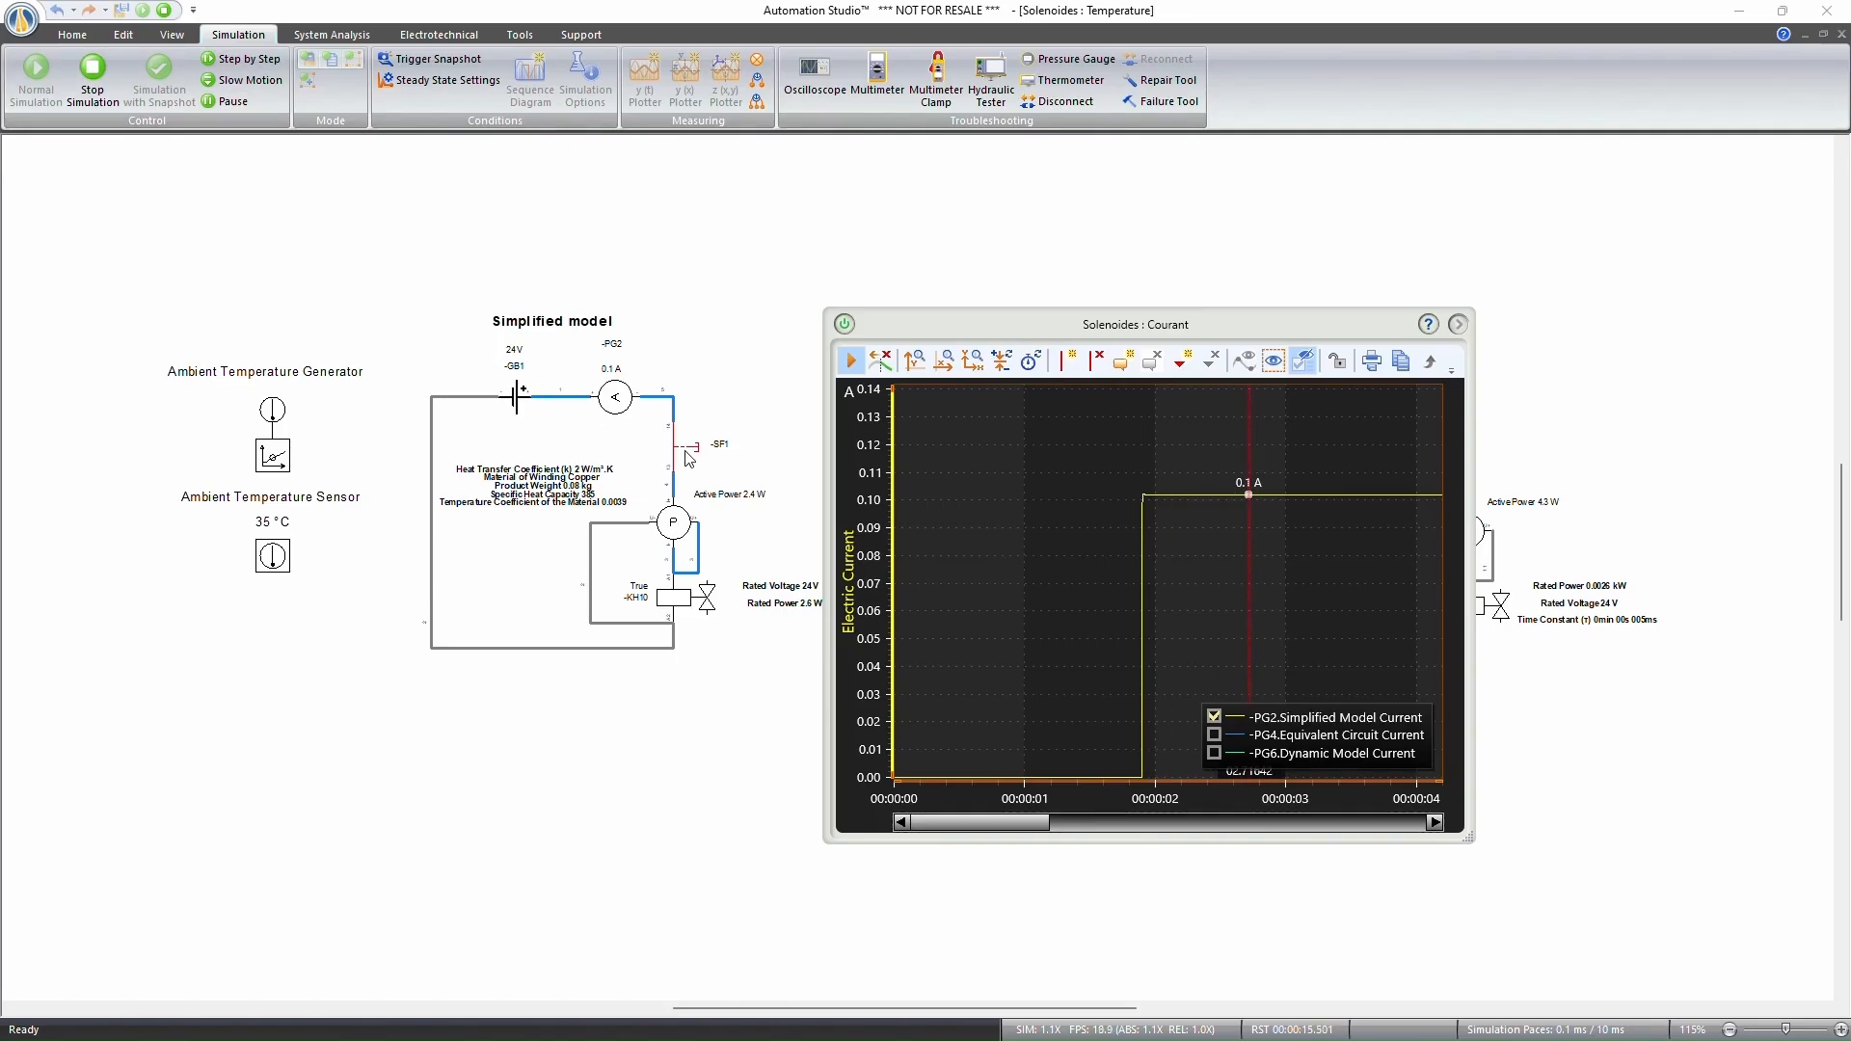
Move the plotter clear of the Equivalent Circuit, close its -SF2 pushbutton, and resume plotting with only the Equivalent Circuit Current shown.
left_click_drag(1123, 325, 495, 330)
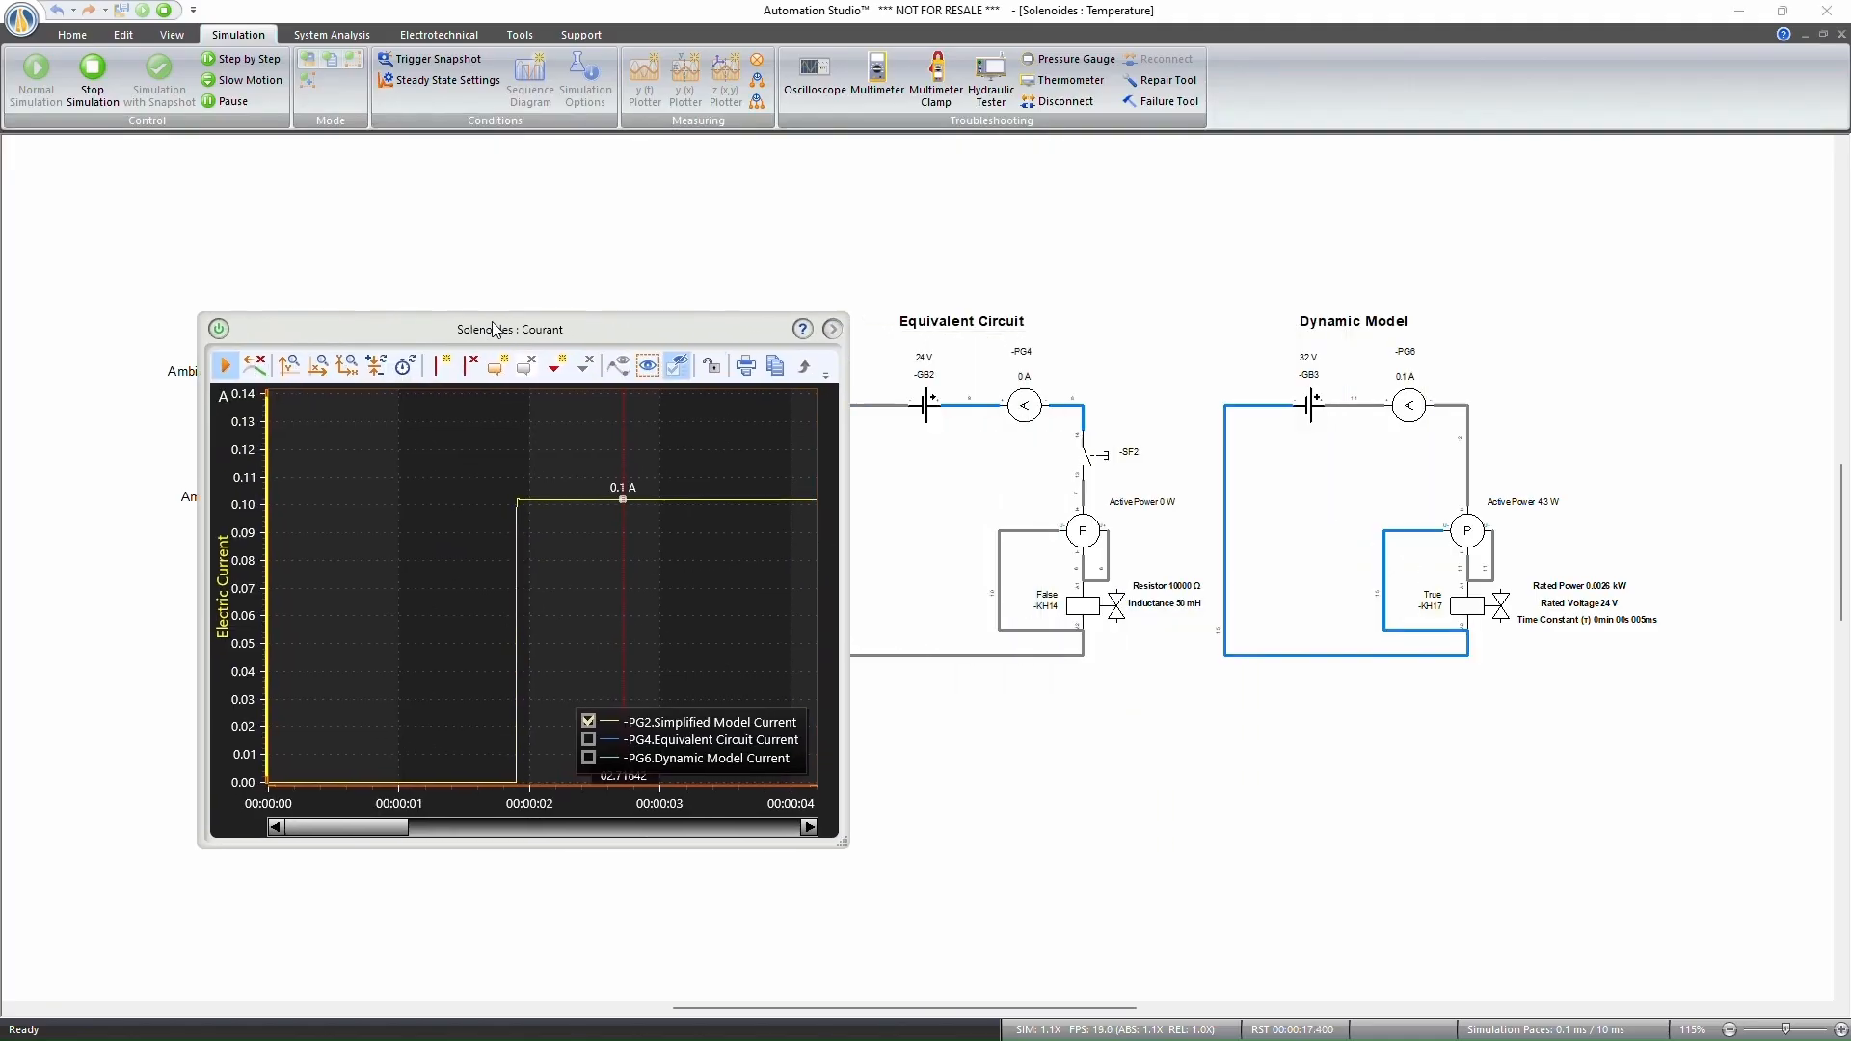
left_click(1093, 461)
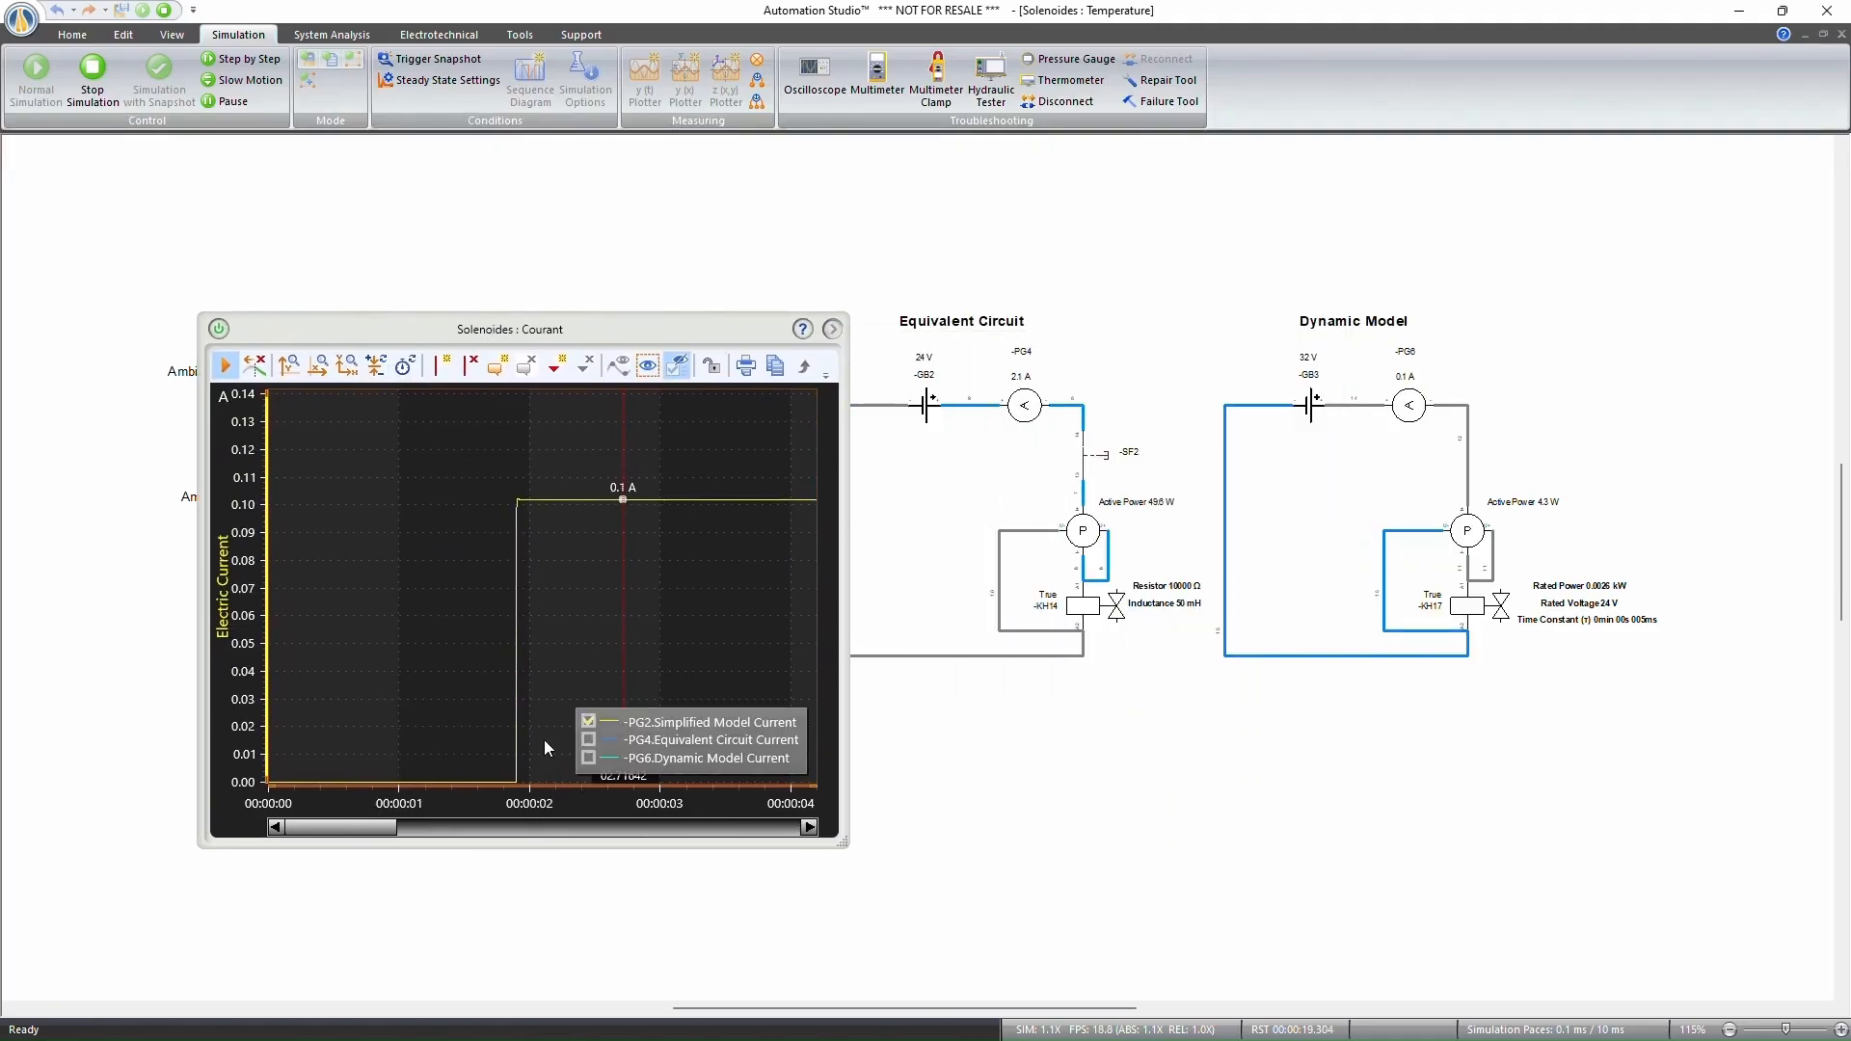
left_click(588, 723)
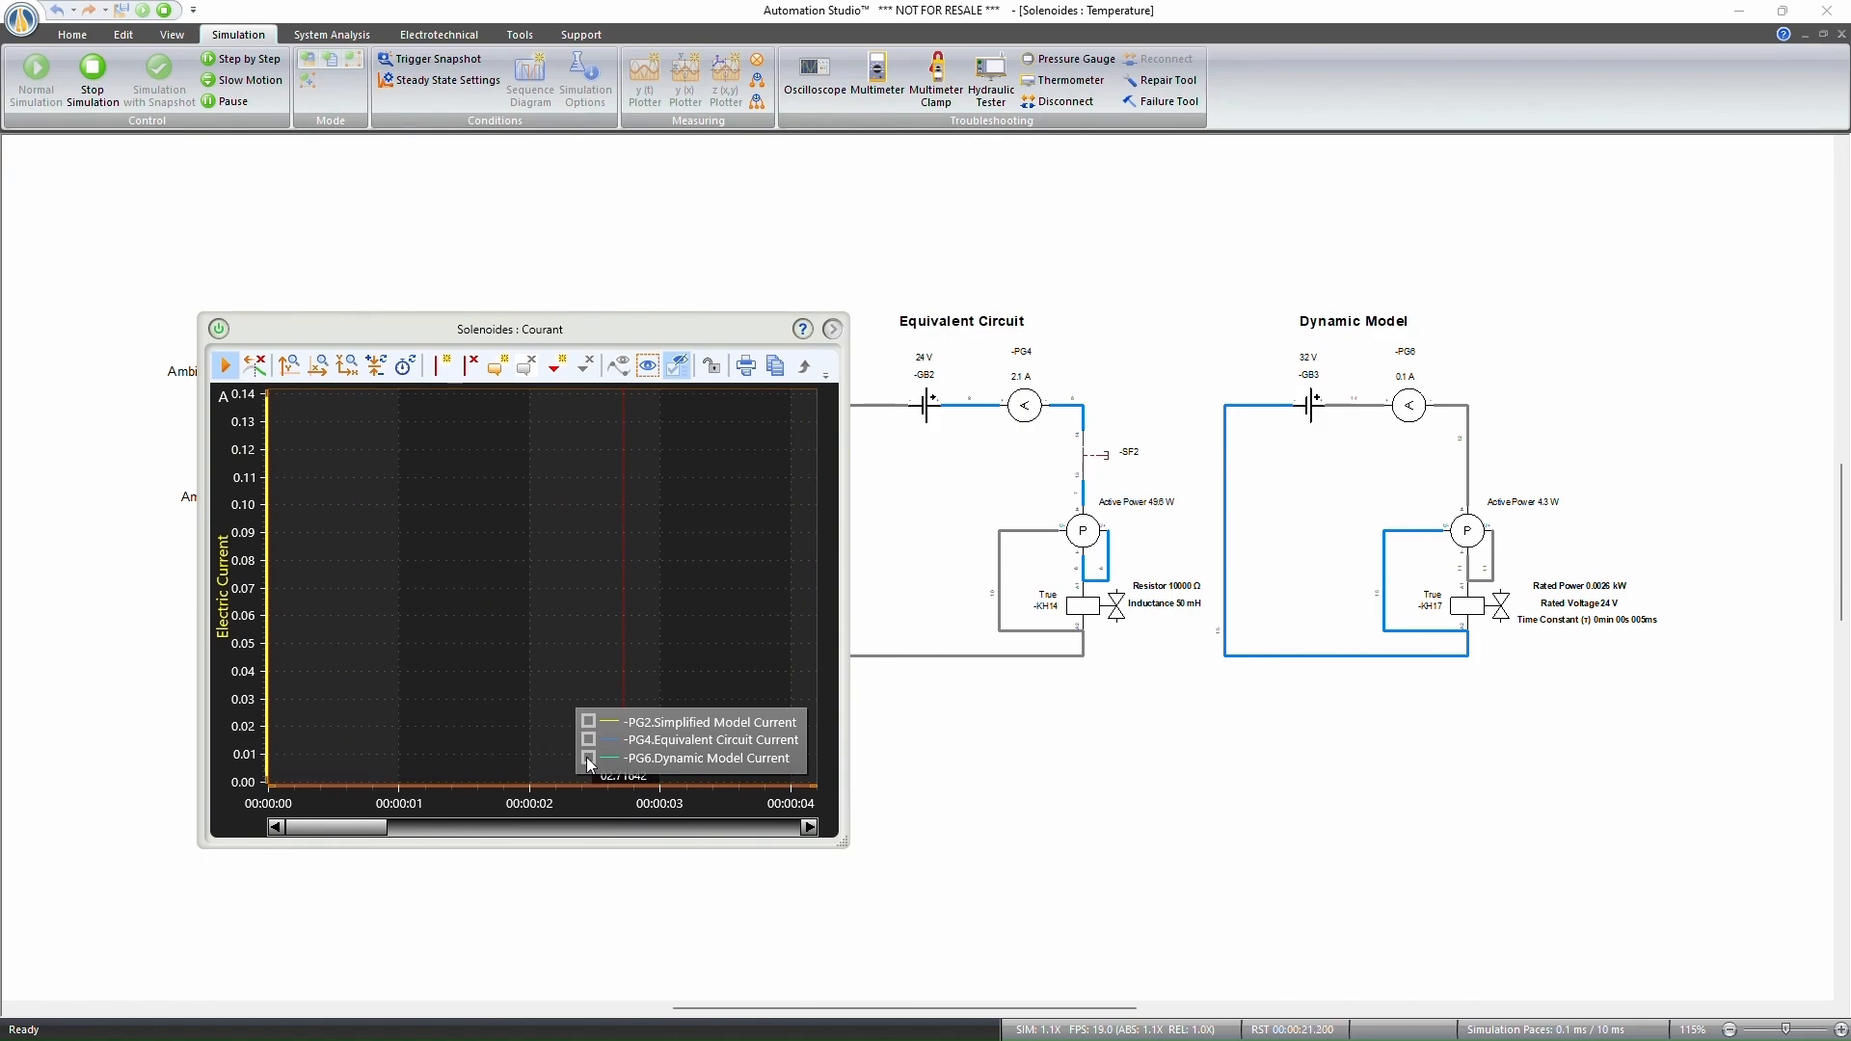
left_click(588, 758)
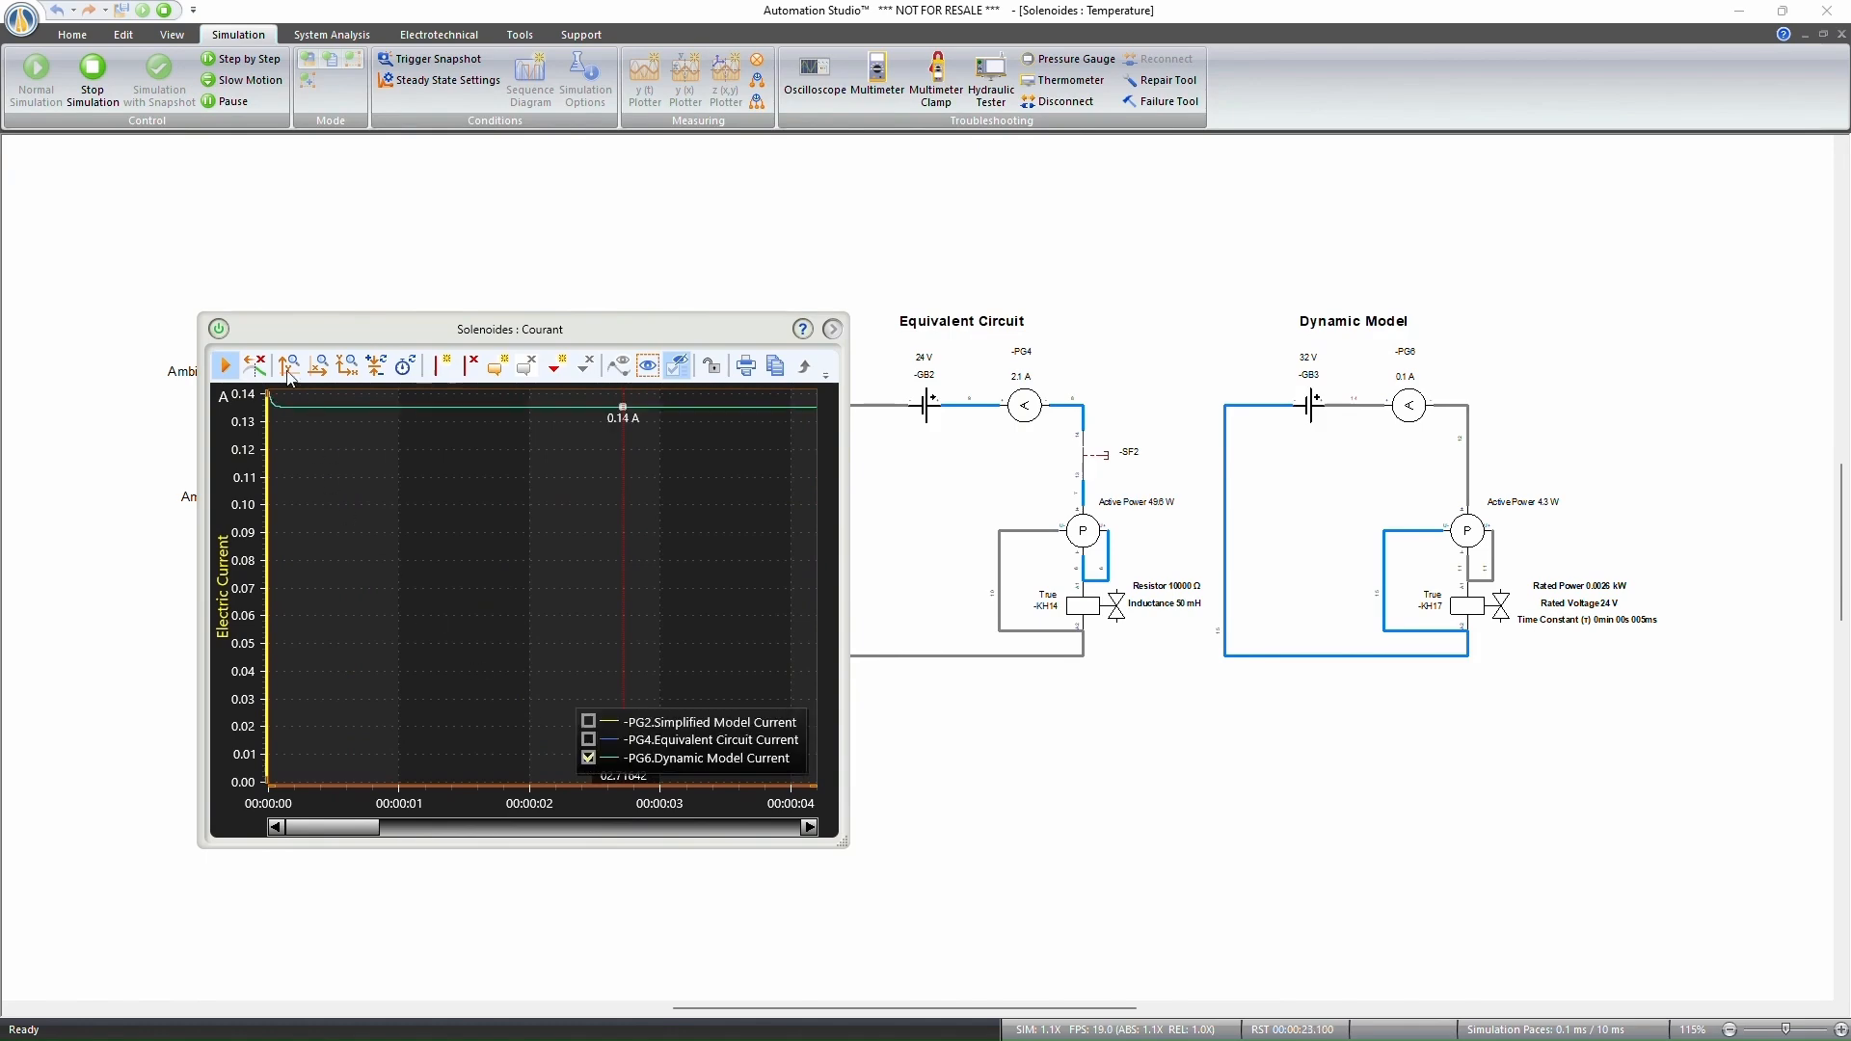
left_click(588, 758)
left_click(588, 740)
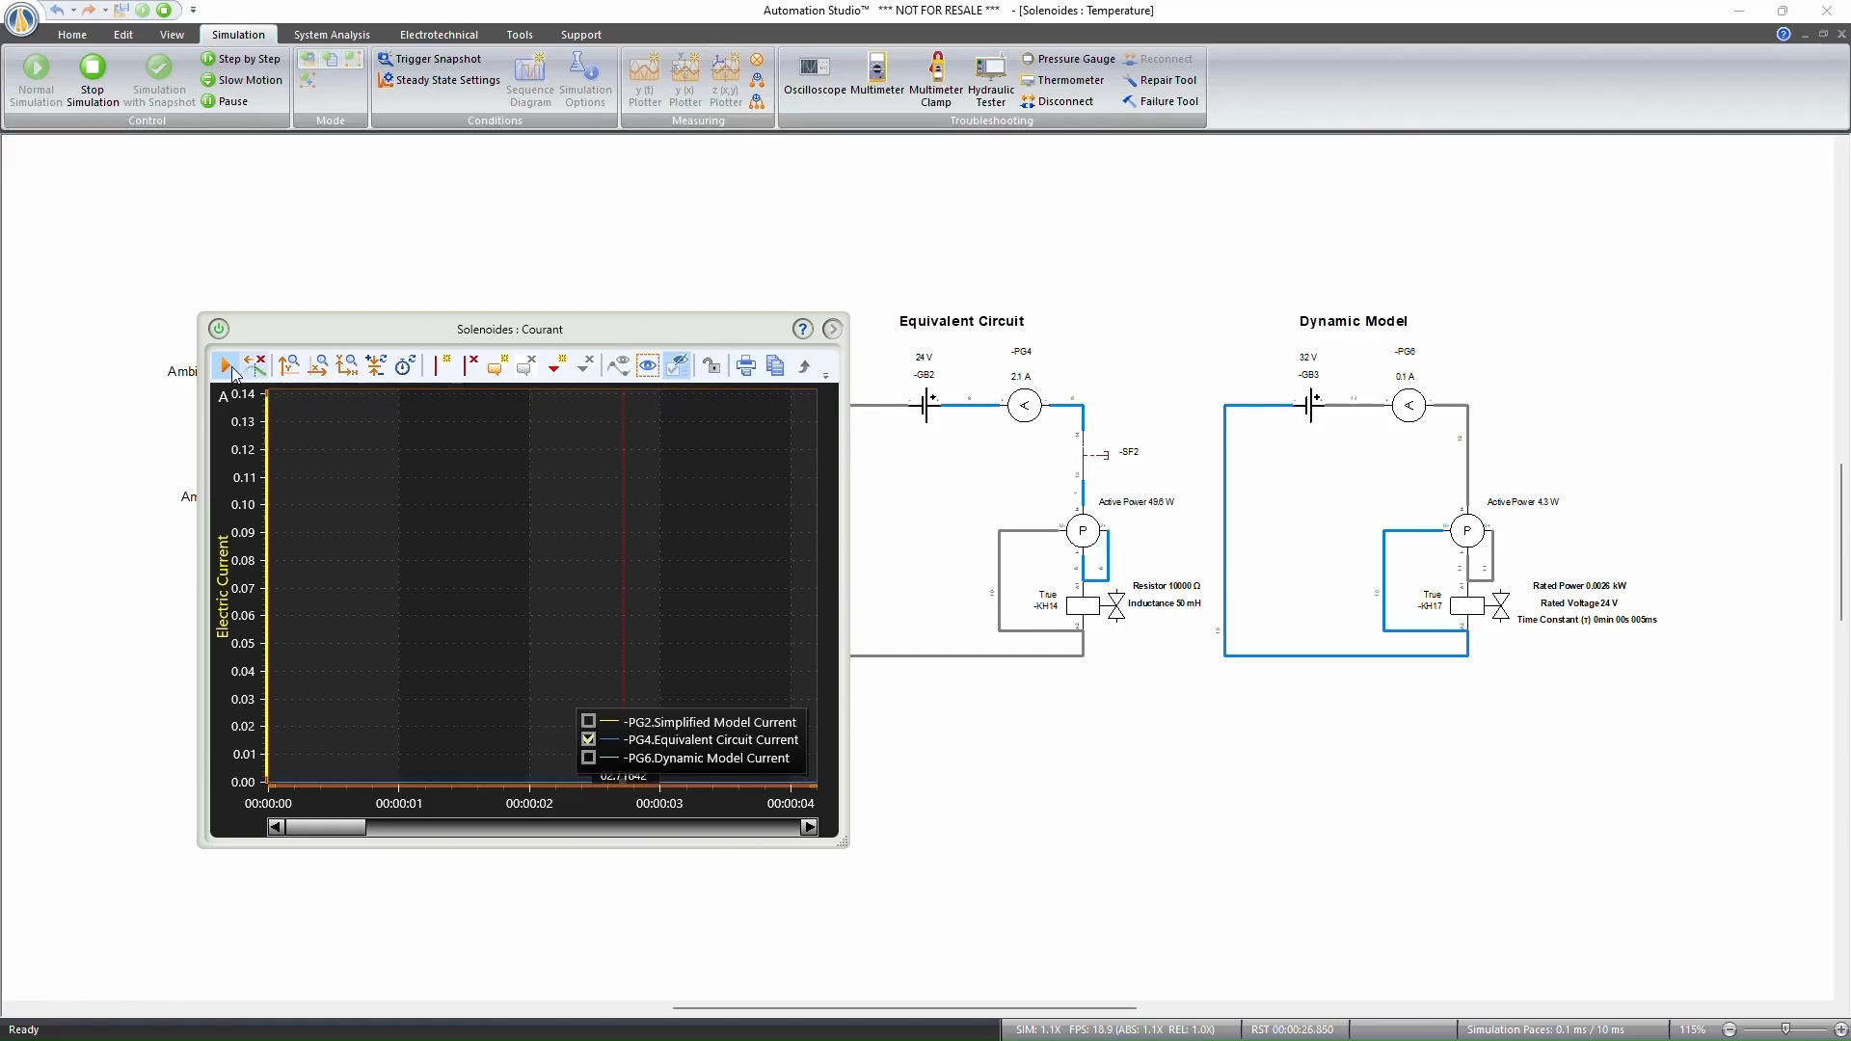
left_click(227, 367)
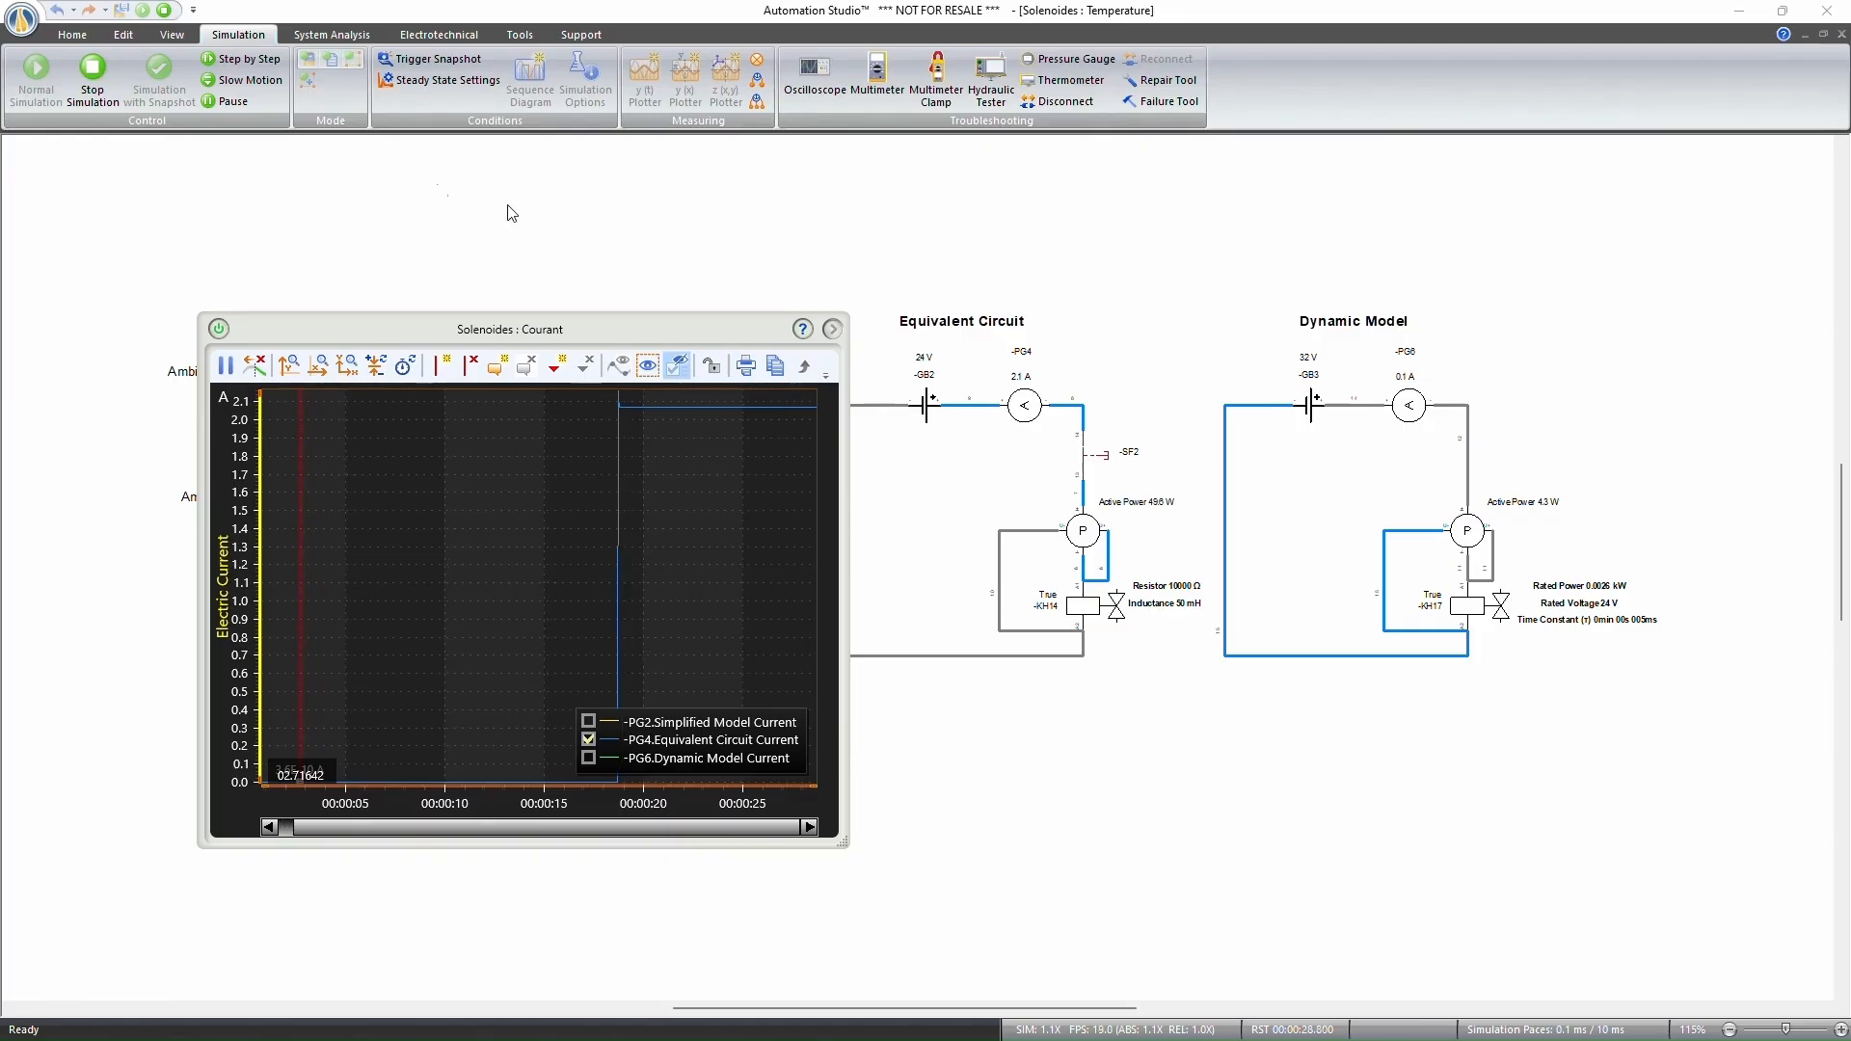
Stop the simulation to zoom in on the Equivalent Circuit Current's rise near 18.7 s, and return to the webinar presentation slides.
left_click(93, 84)
scroll(629, 441, "up", 3)
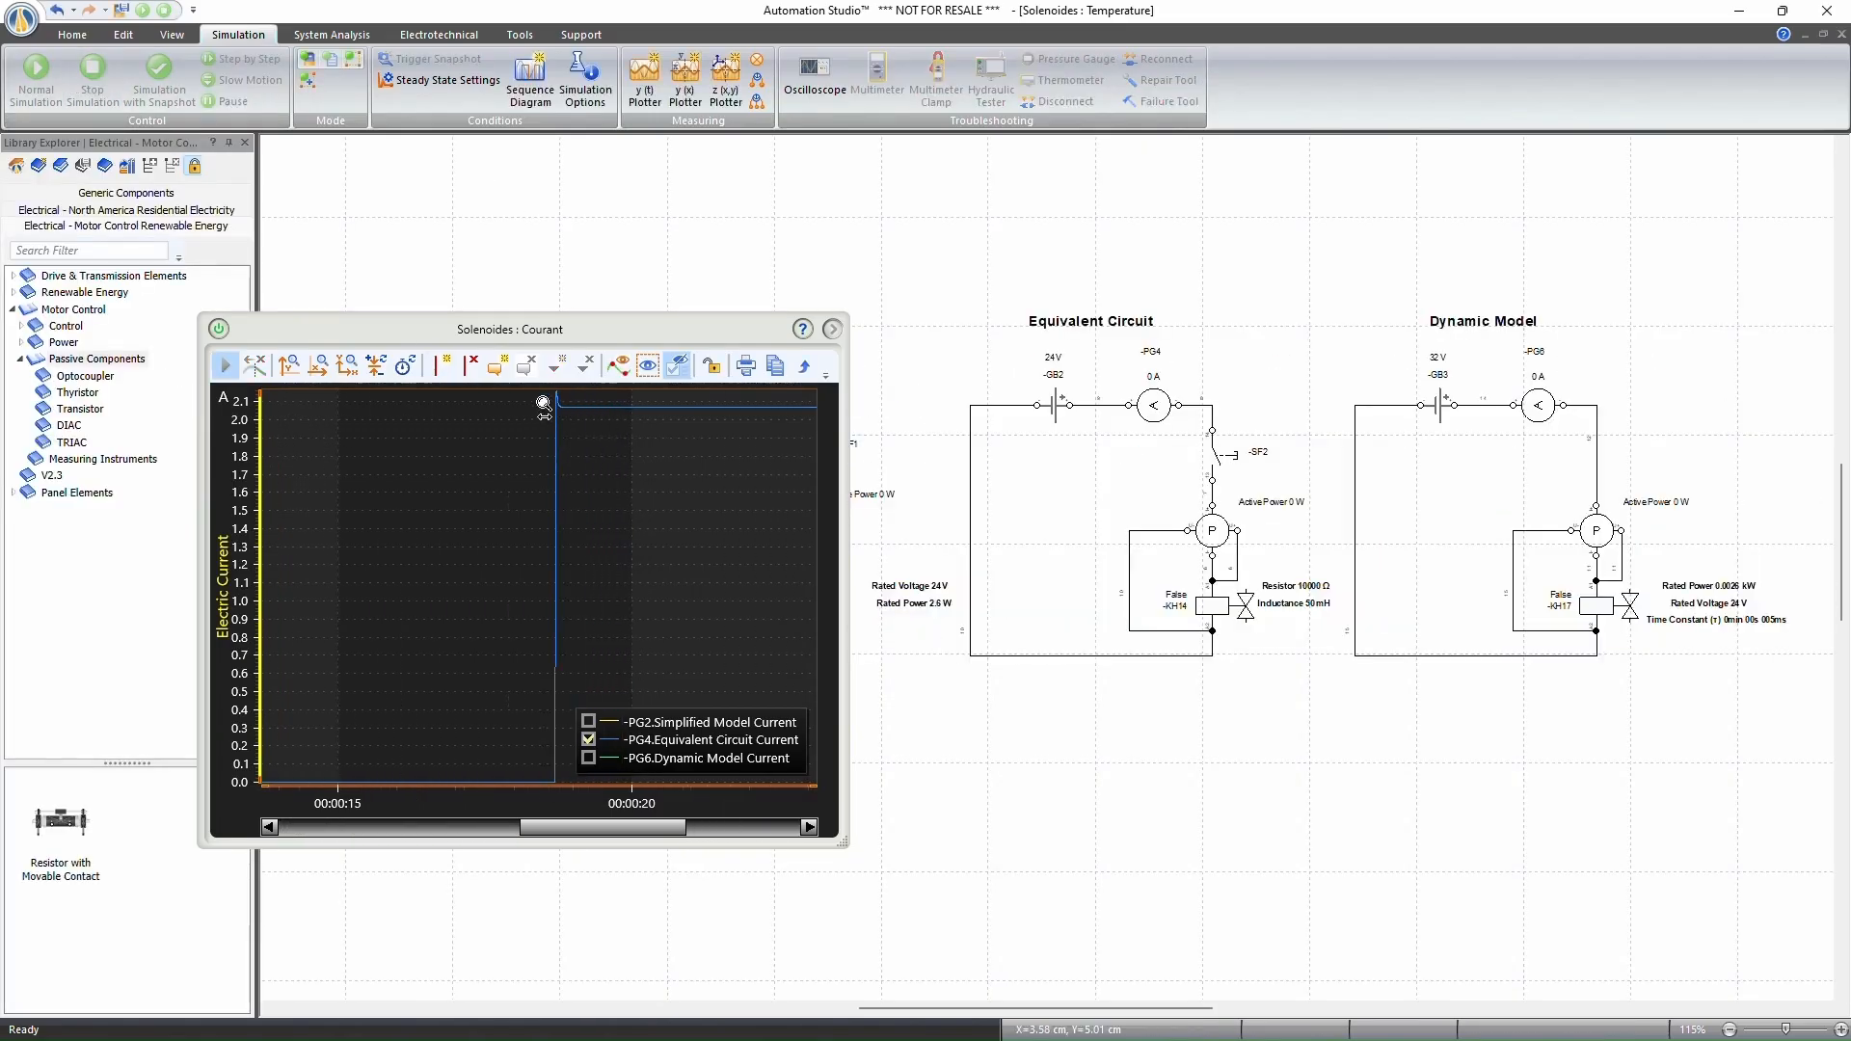
scroll(543, 403, "up", 6)
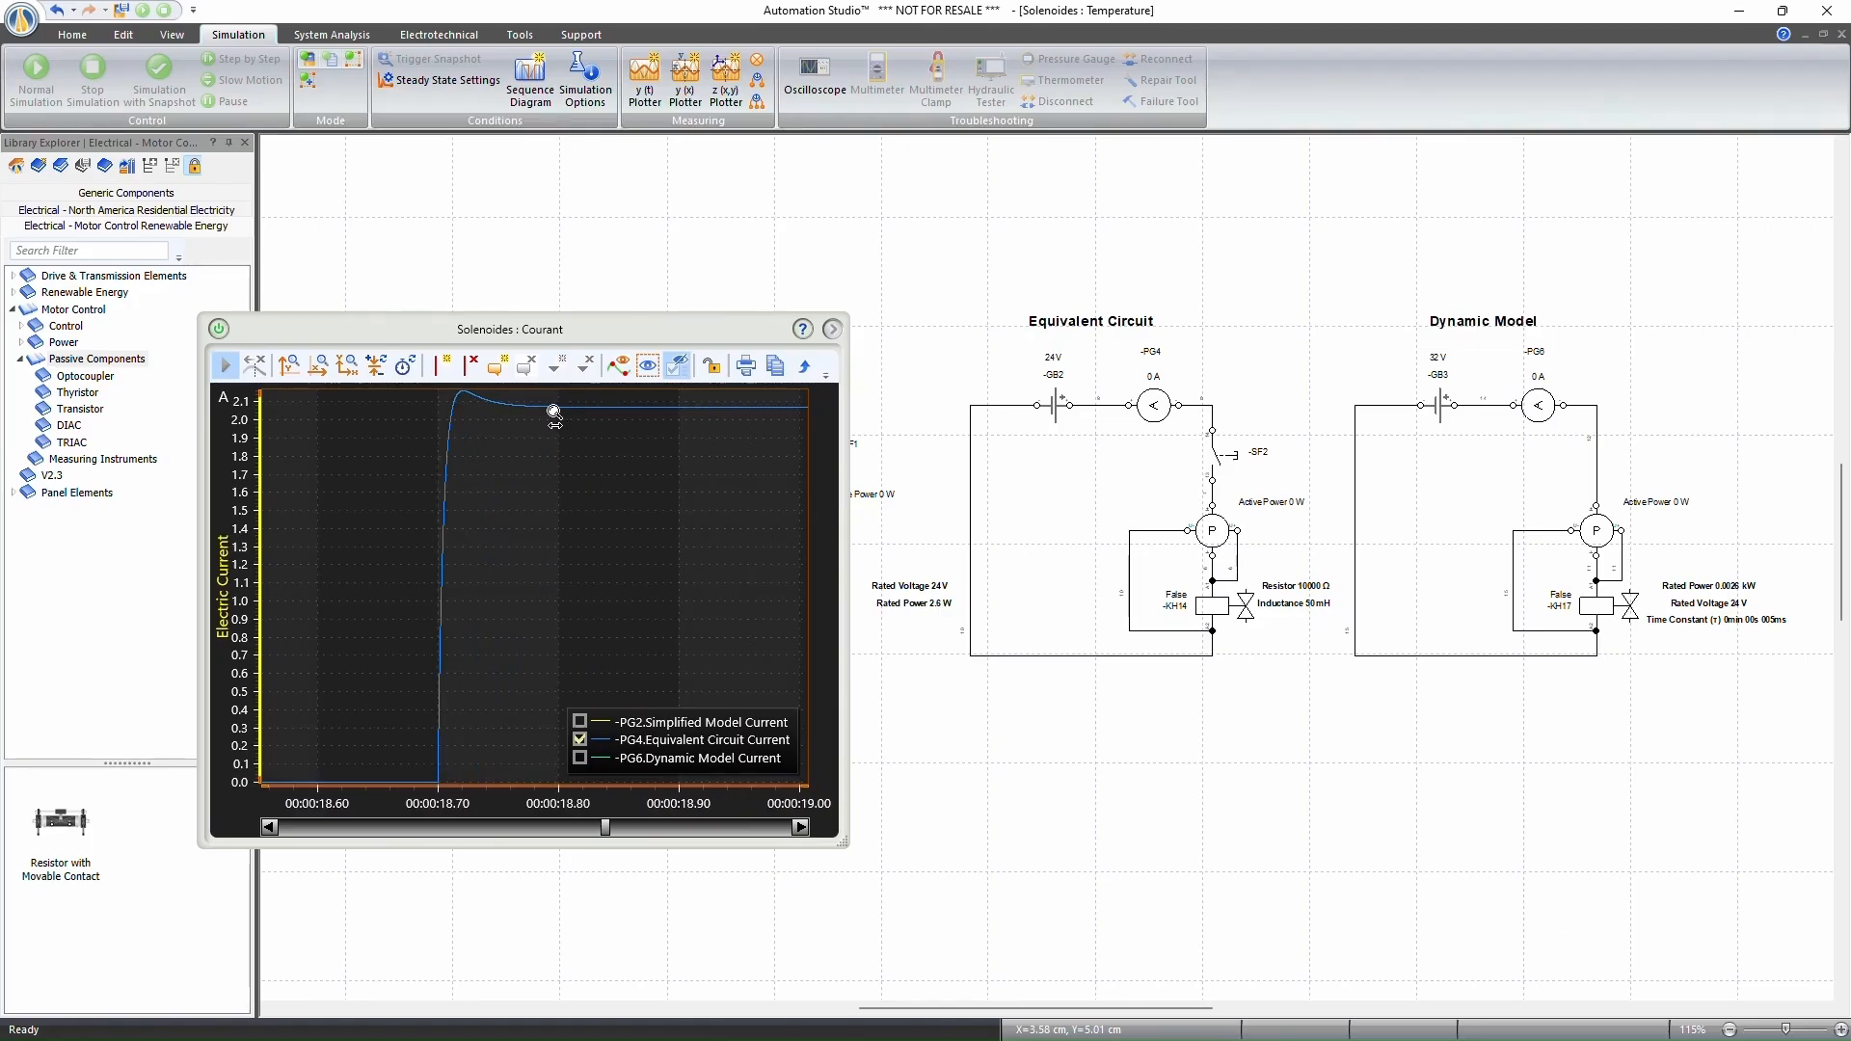
scroll(554, 413, "up", 1)
scroll(501, 496, "up", 2)
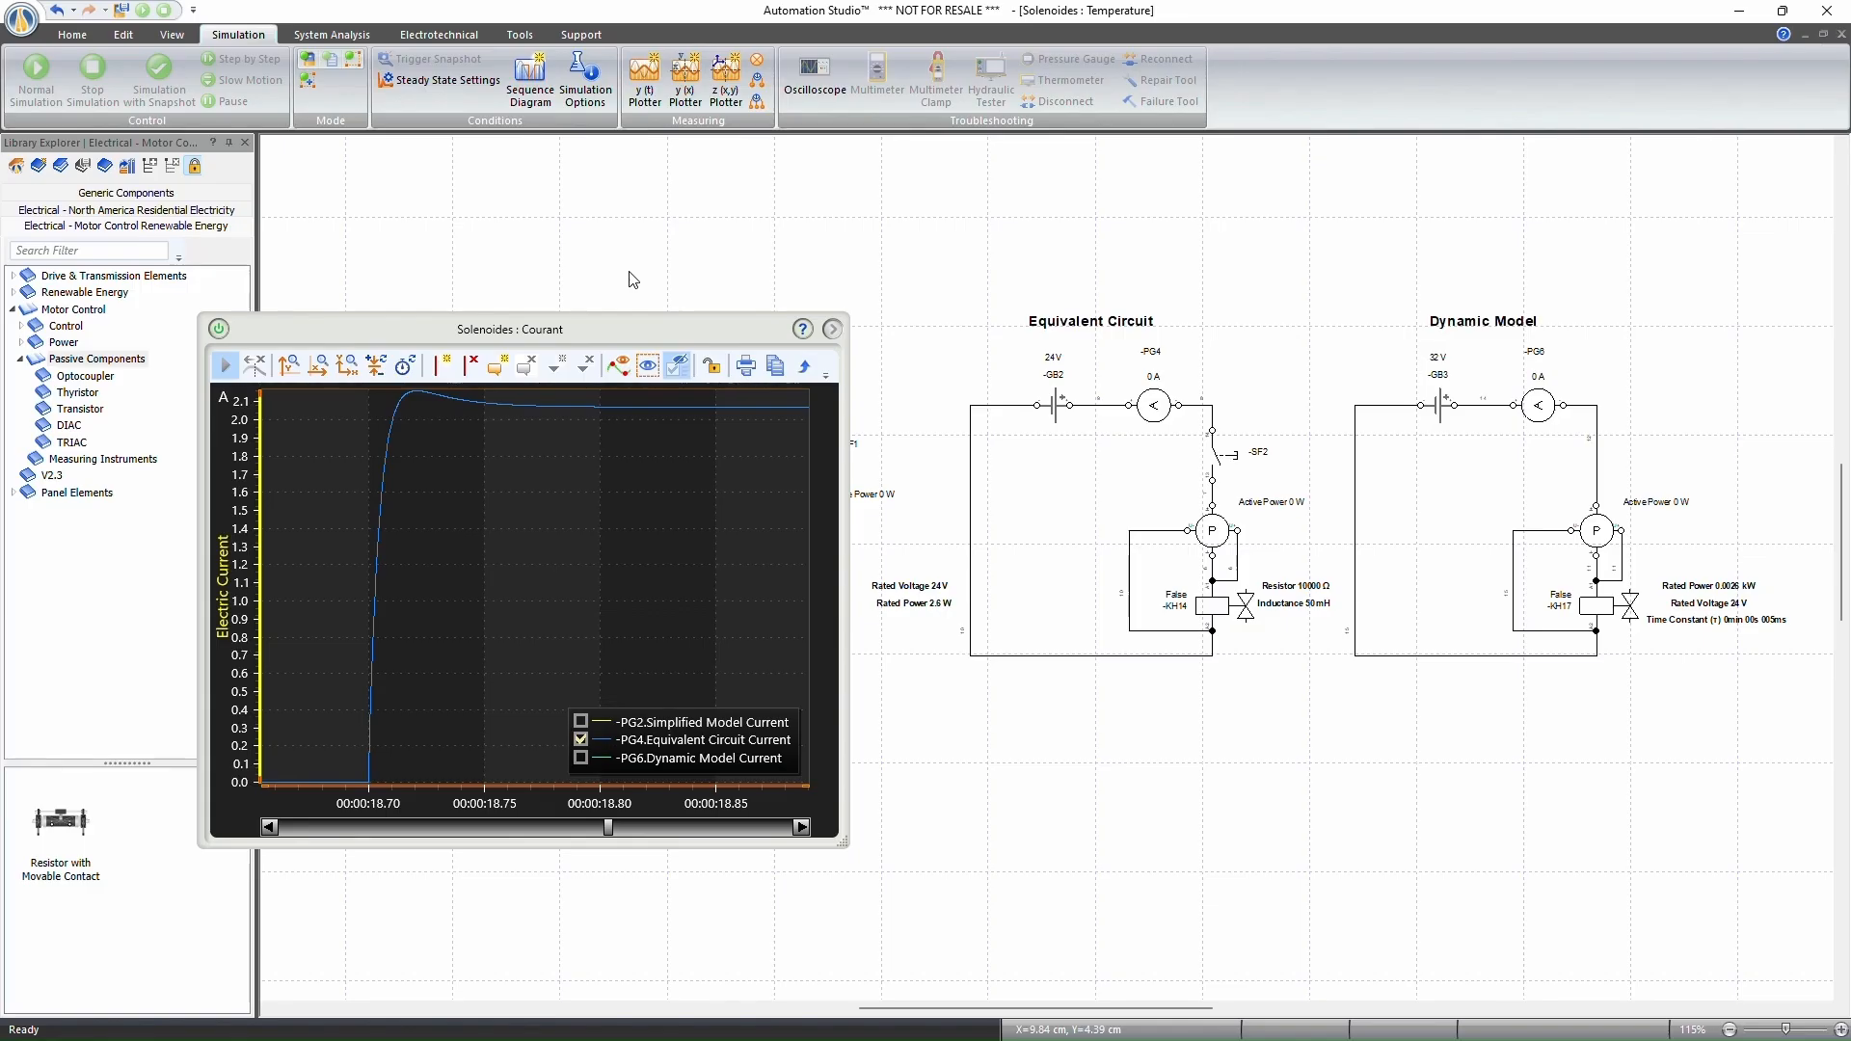
key("alt+Tab")
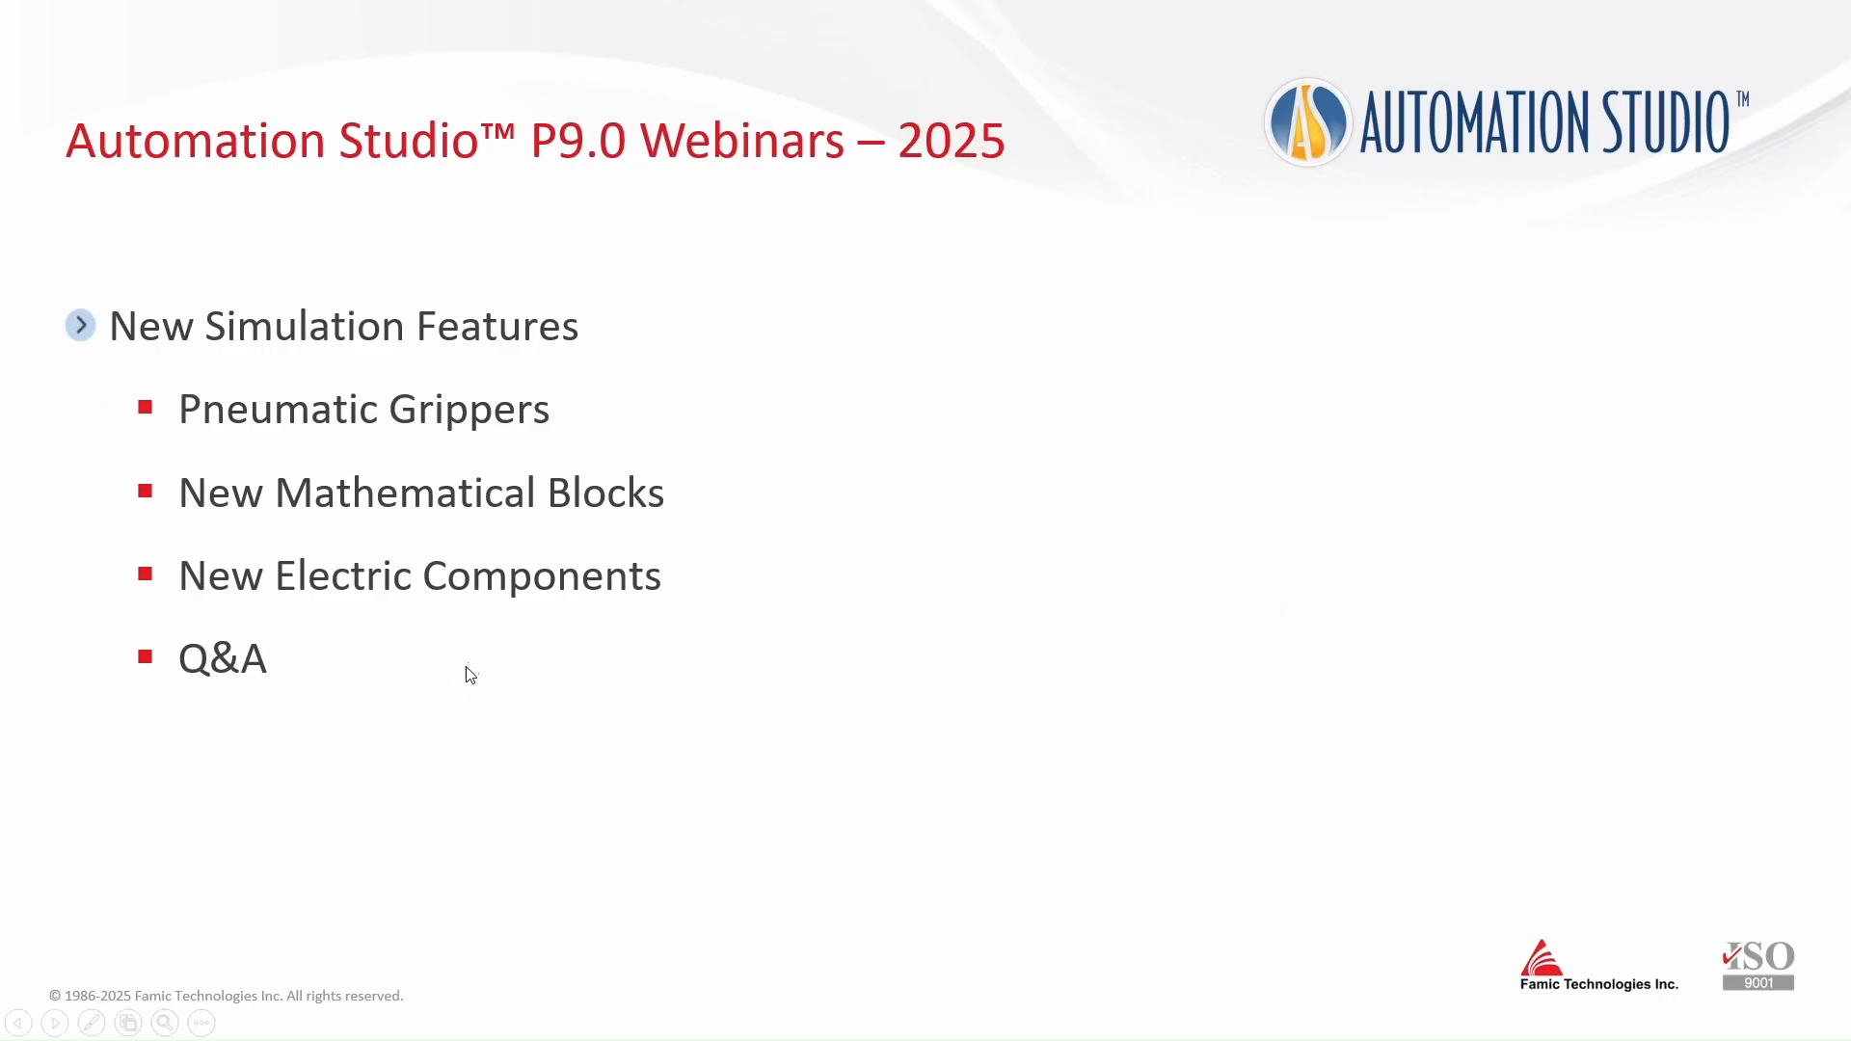